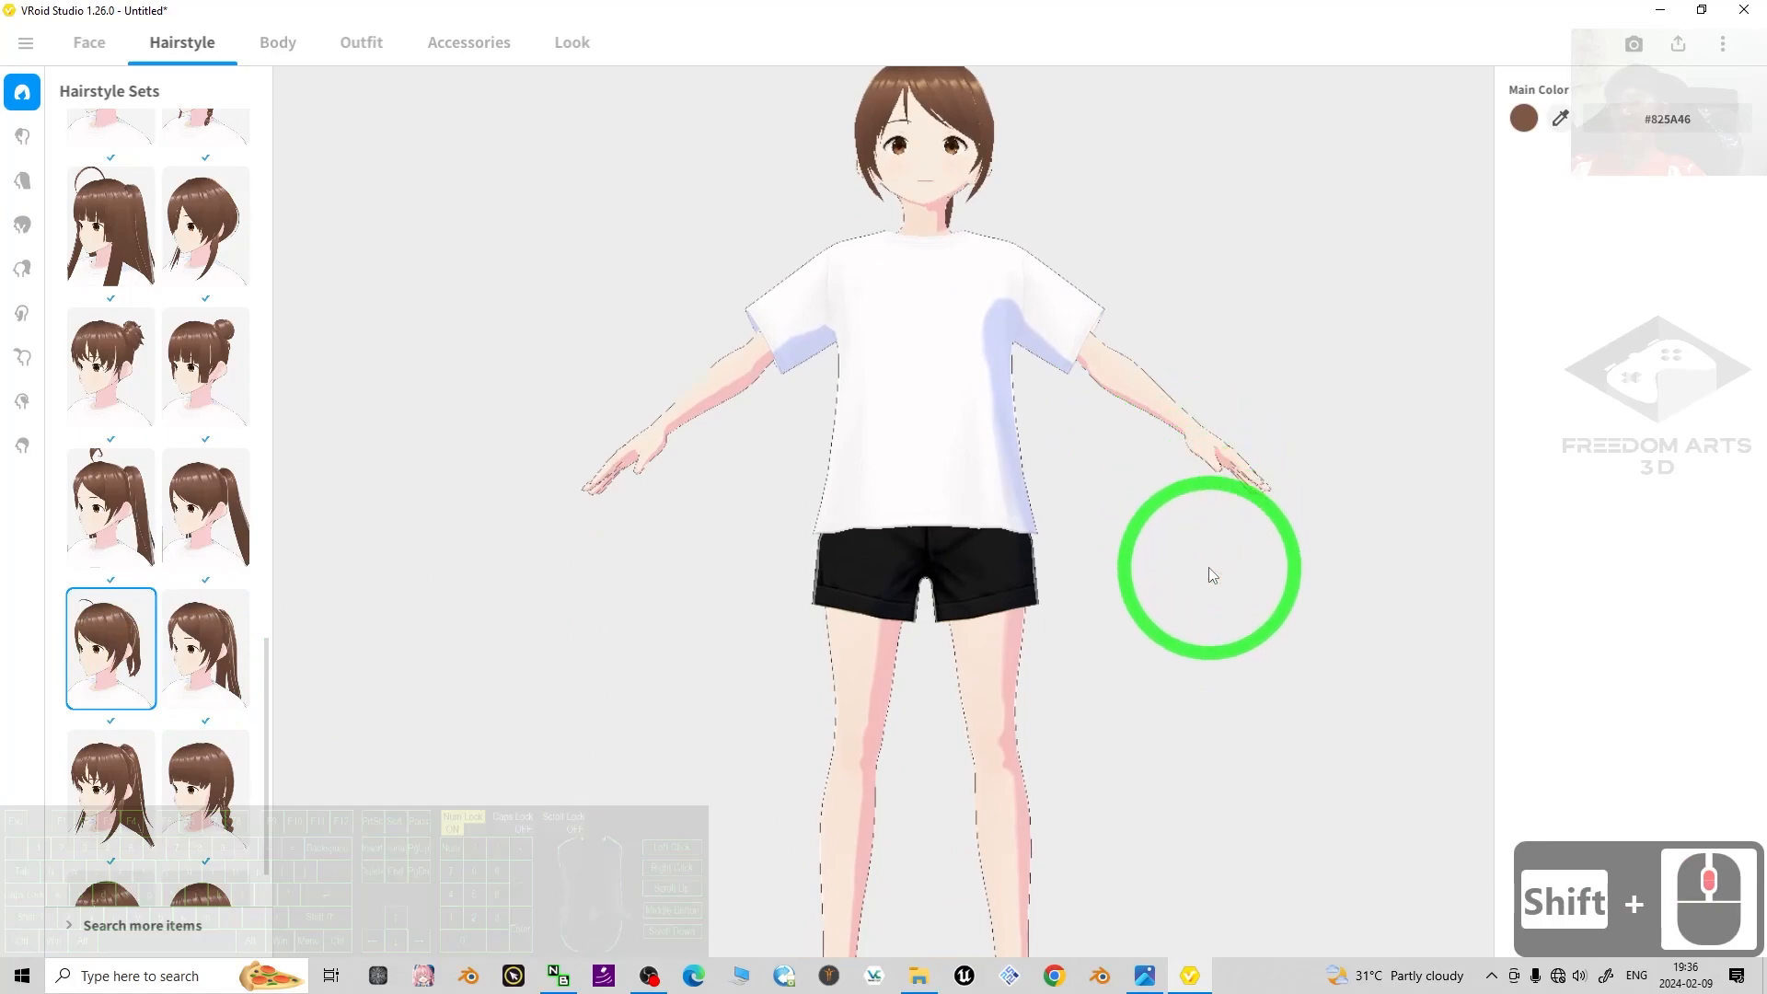
Dress the avatar in the whole outfit set with beige blazer, plaid pleated skirt and dark knee socks.
shift+scroll(1248, 538, down, 1)
scroll(1252, 534, down, 2)
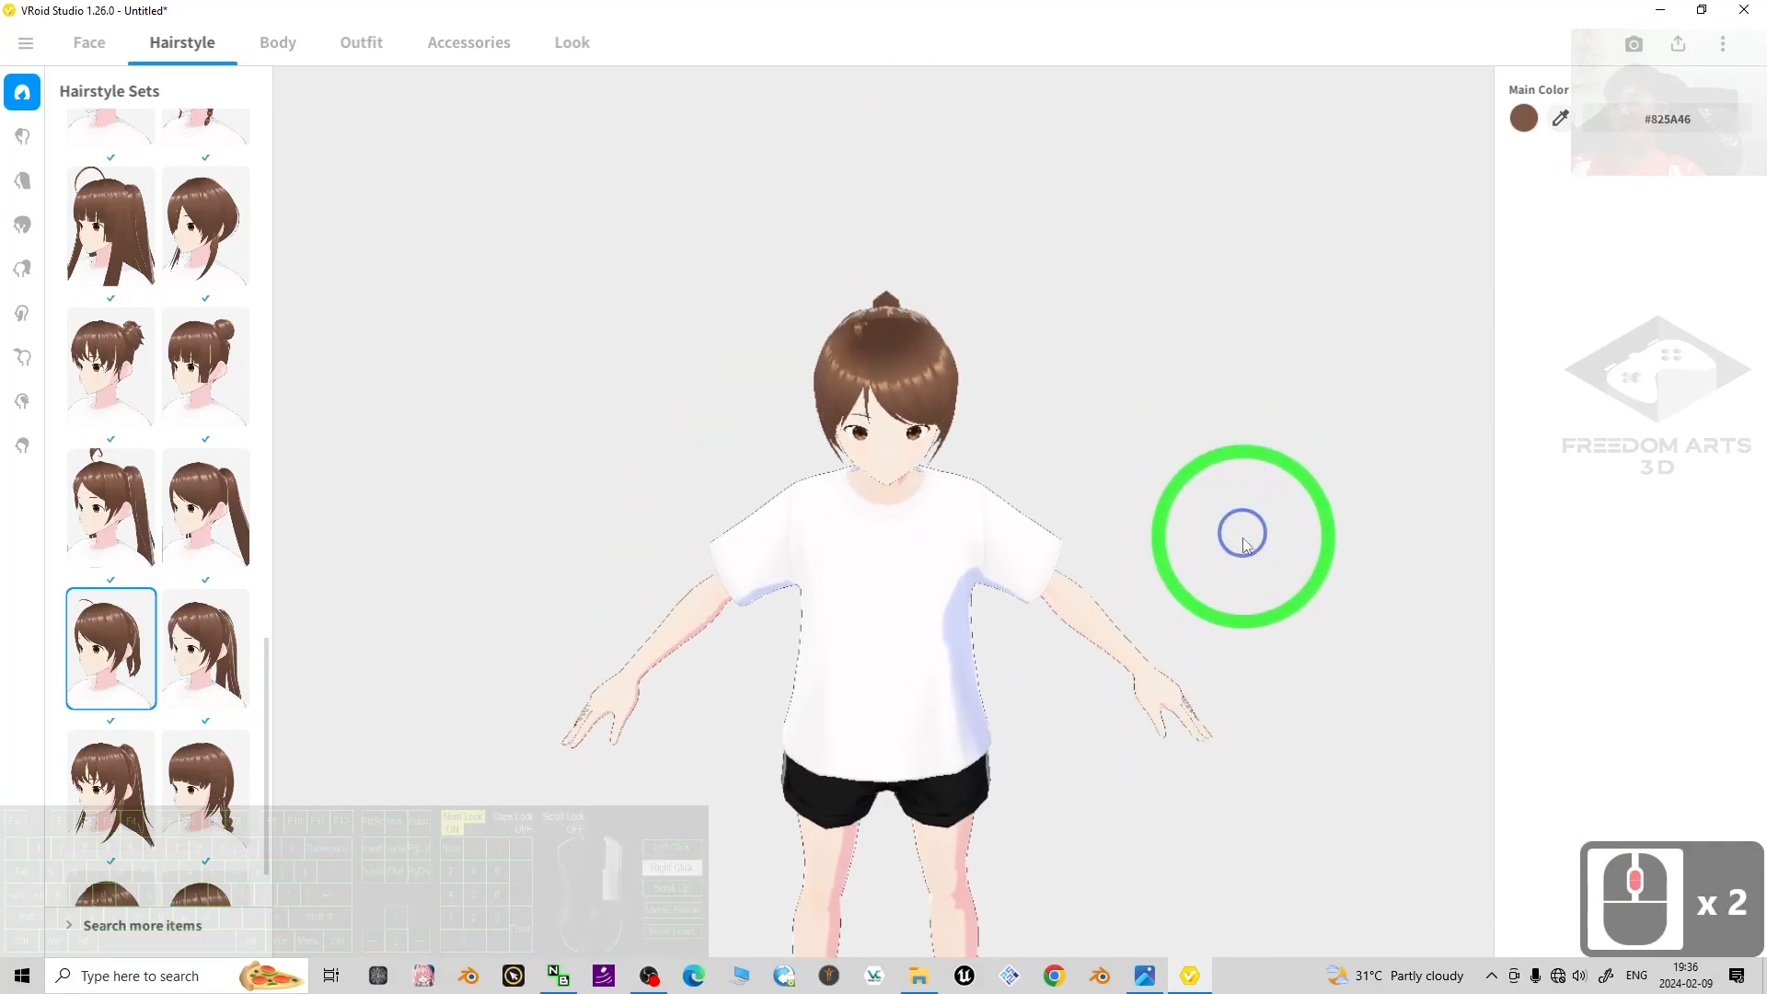
right_drag(1242, 543, 449, 145)
click(361, 42)
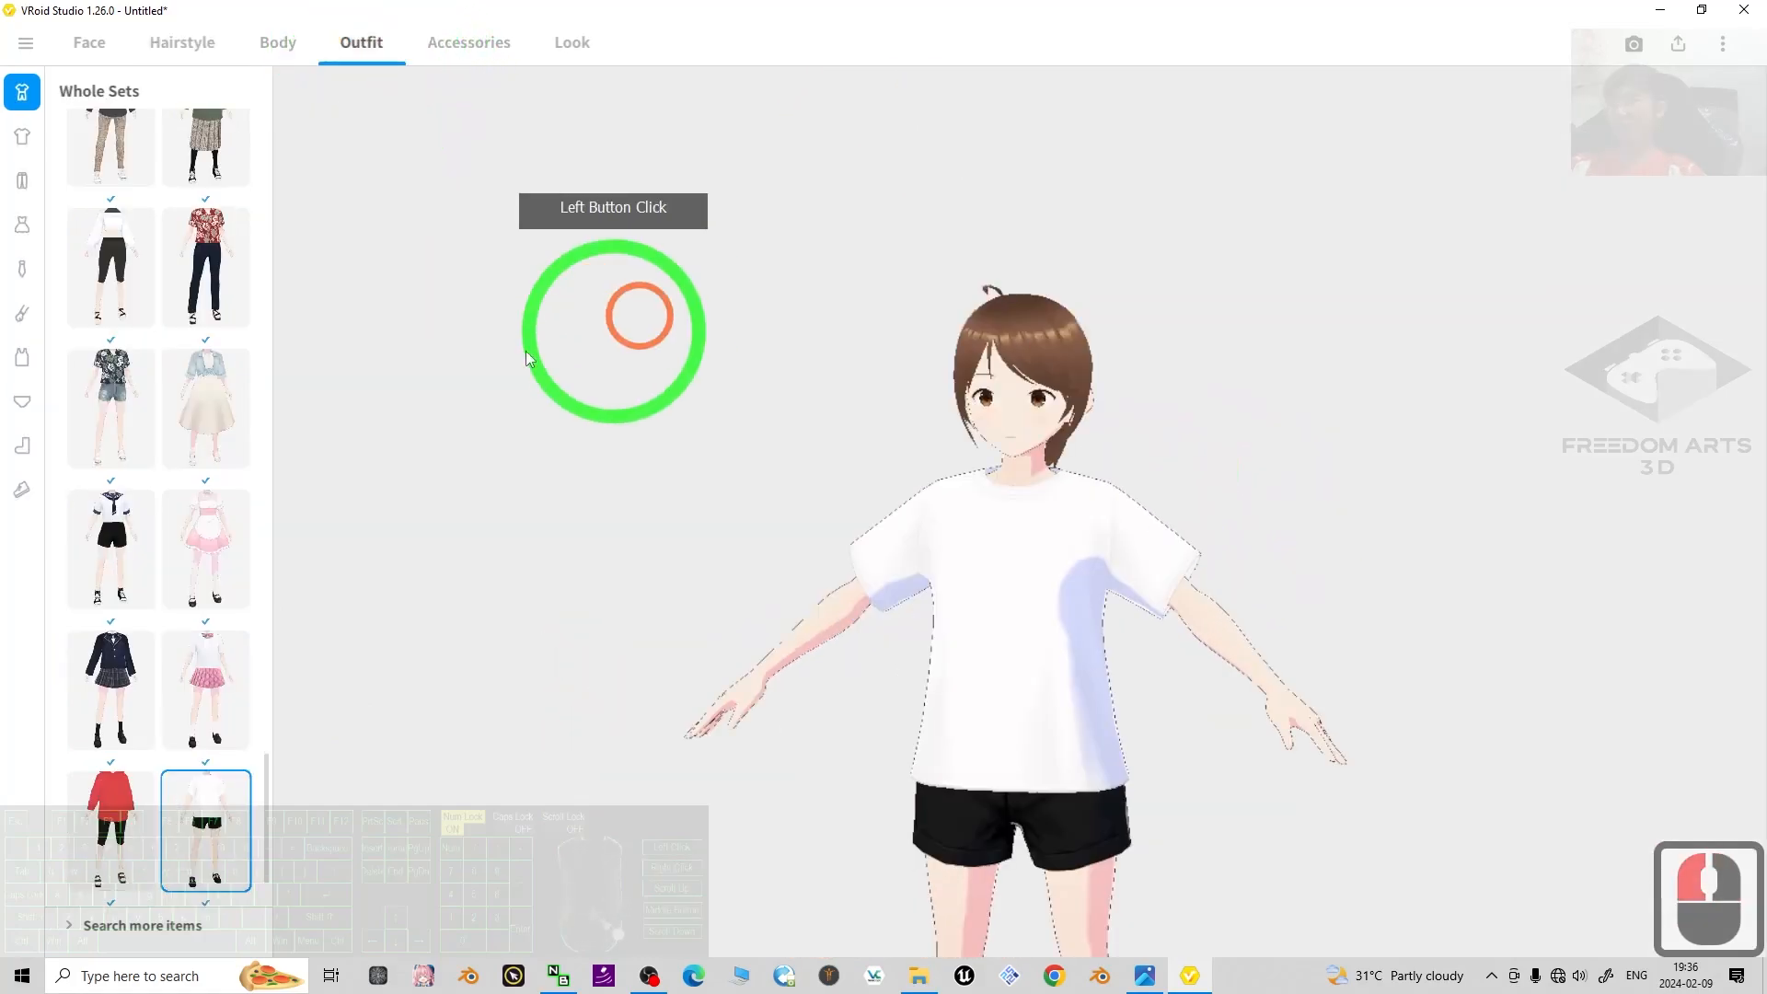
drag(266, 816, 272, 622)
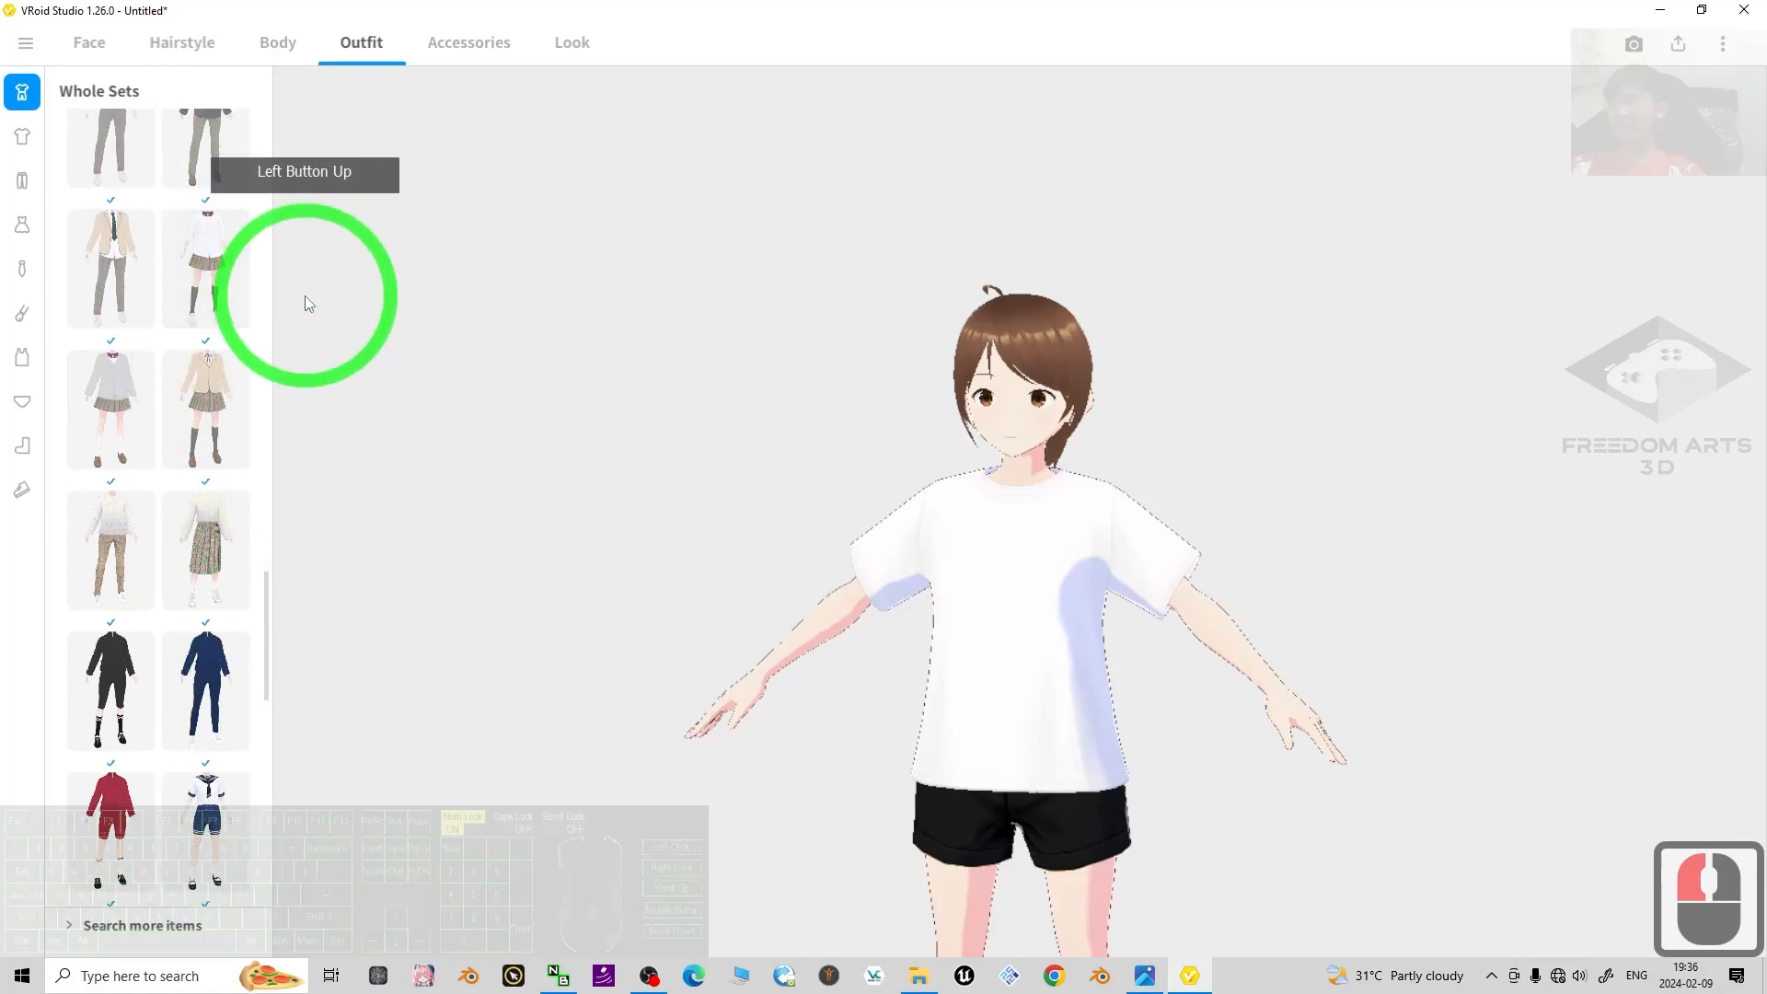
click(221, 396)
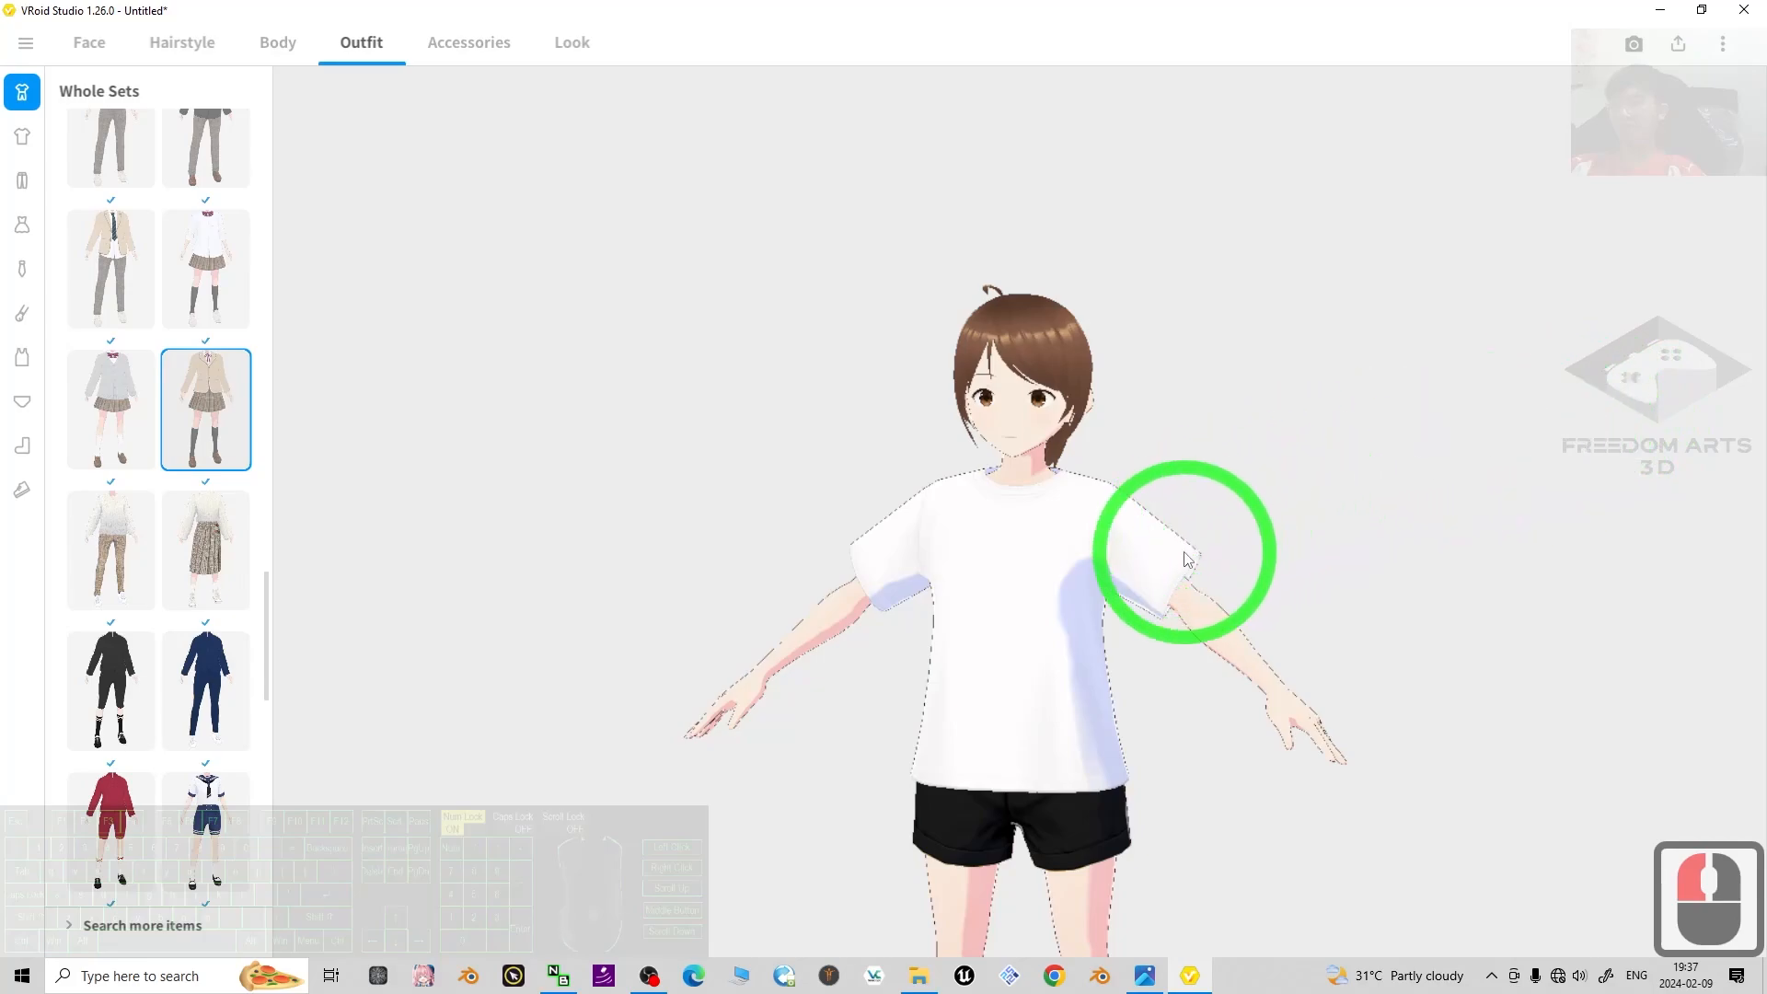
scroll(1120, 647, down, 5)
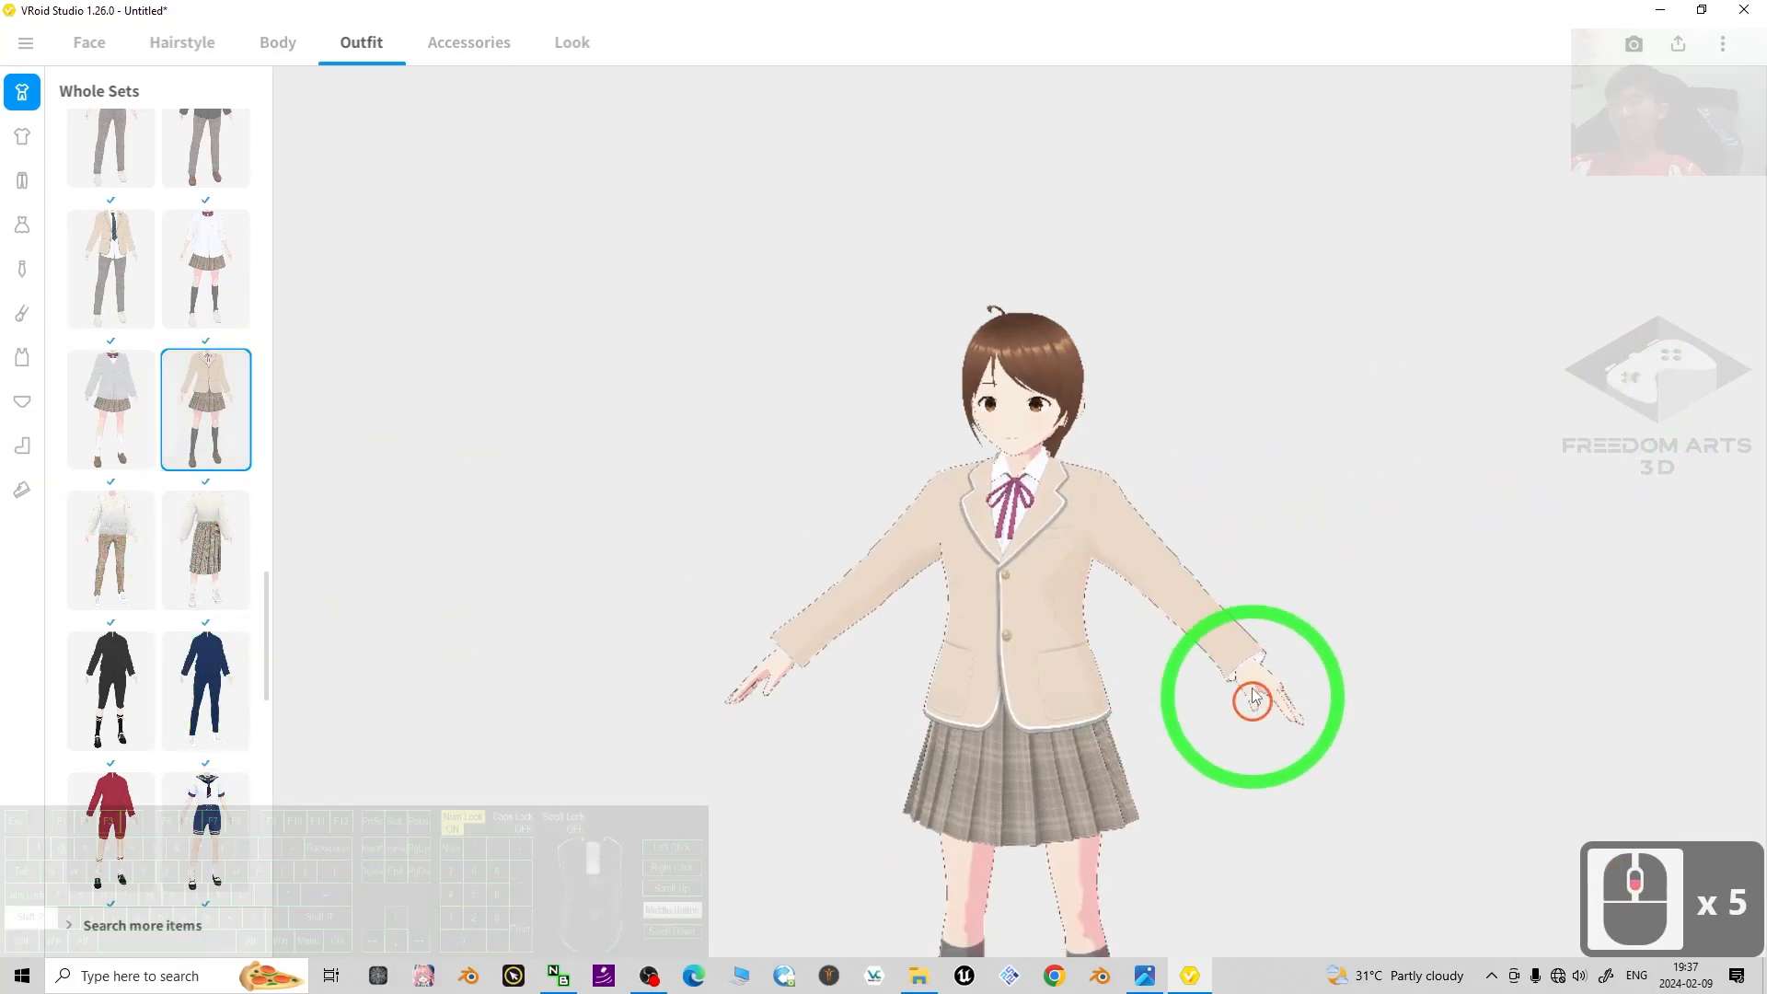
shift+drag(1255, 702, 1280, 672)
right_drag(1279, 672, 1058, 472)
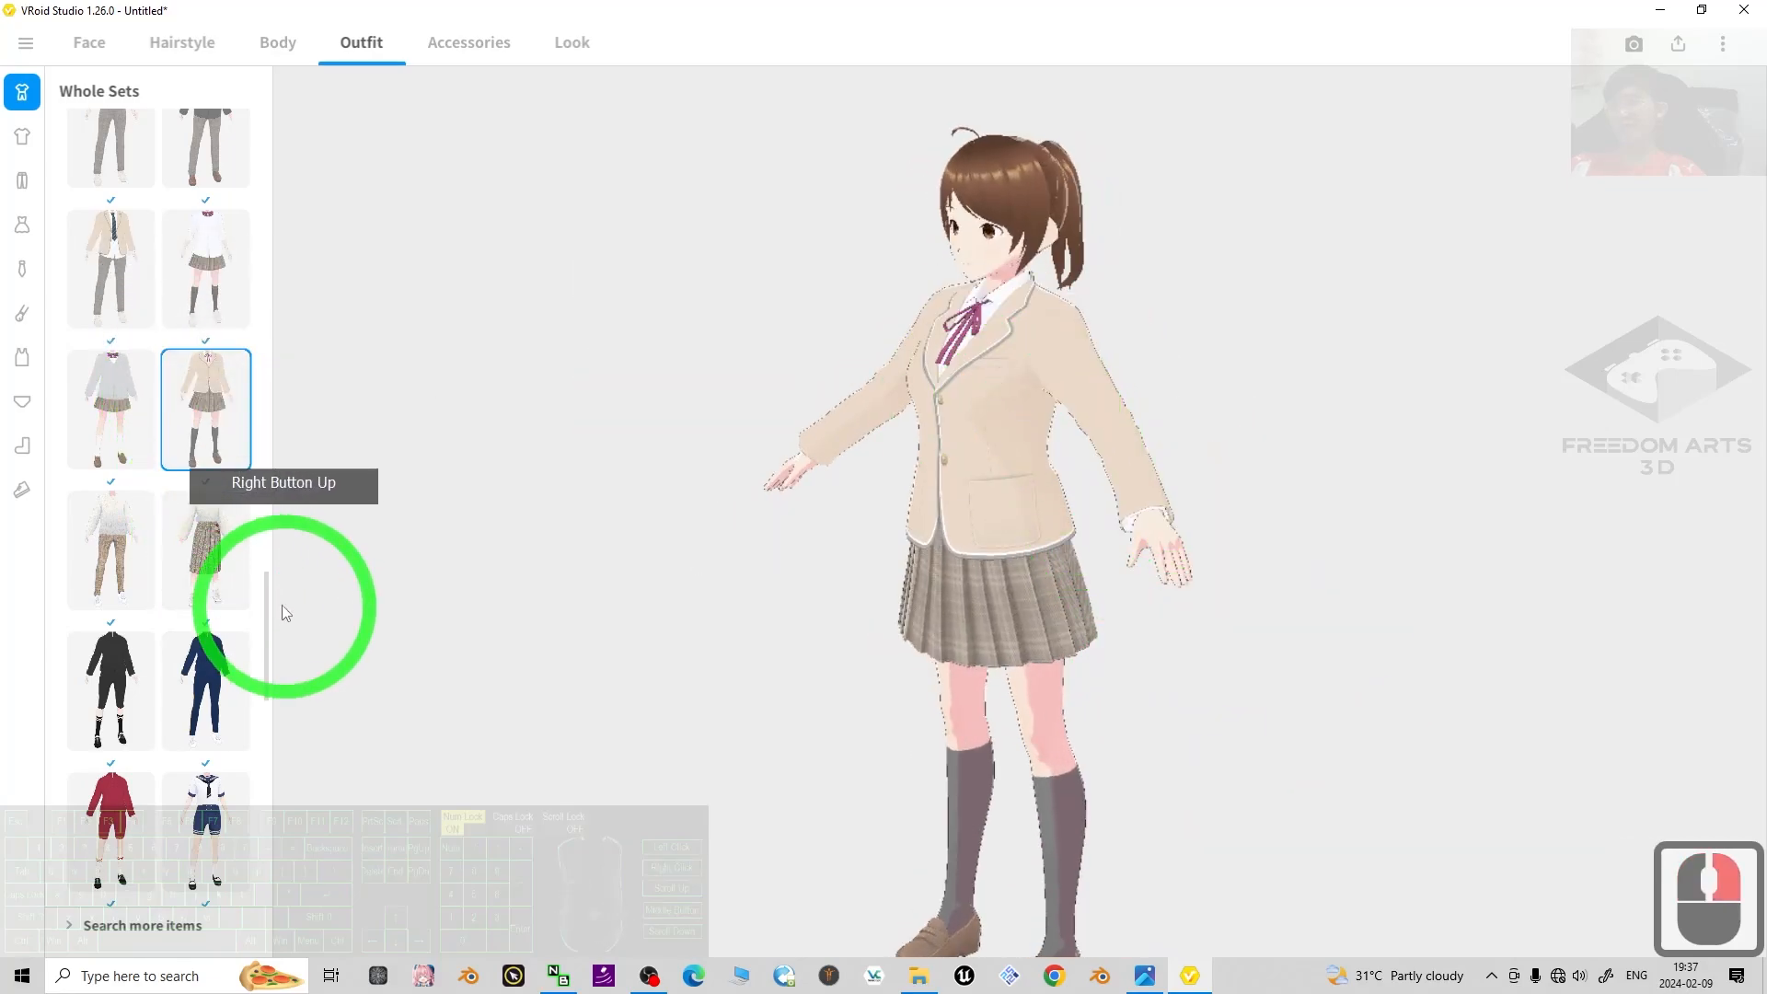
drag(268, 592, 274, 331)
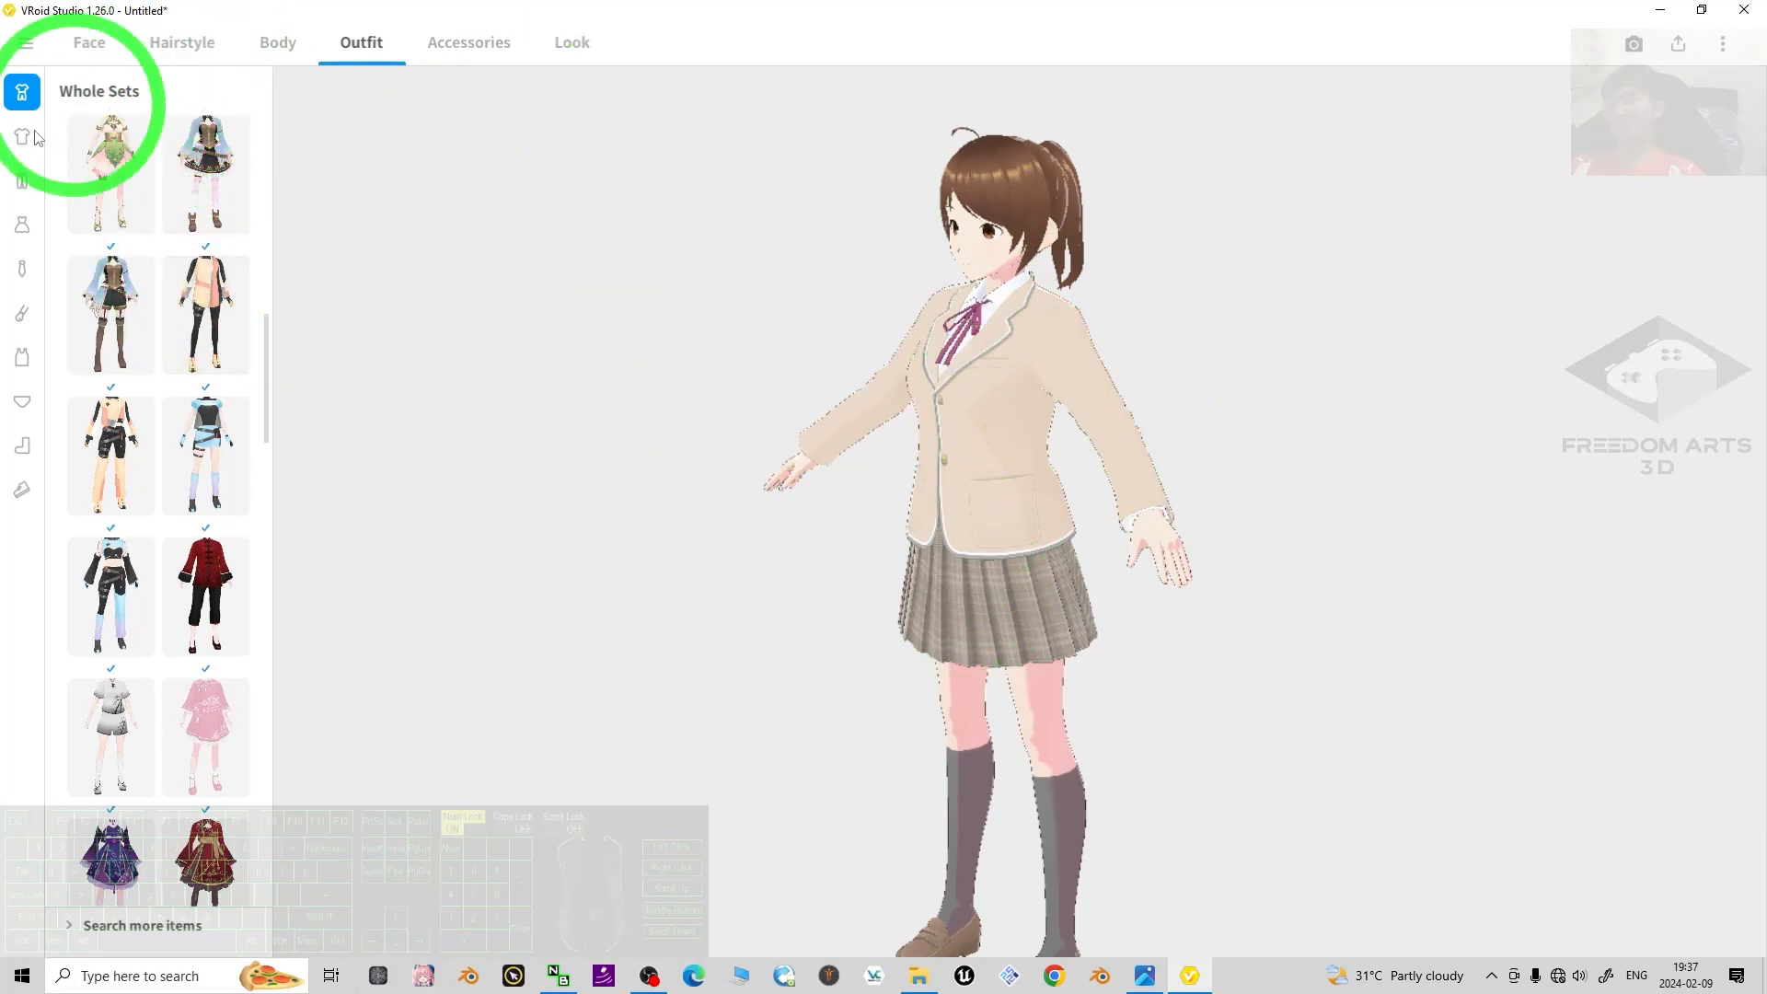
click(87, 43)
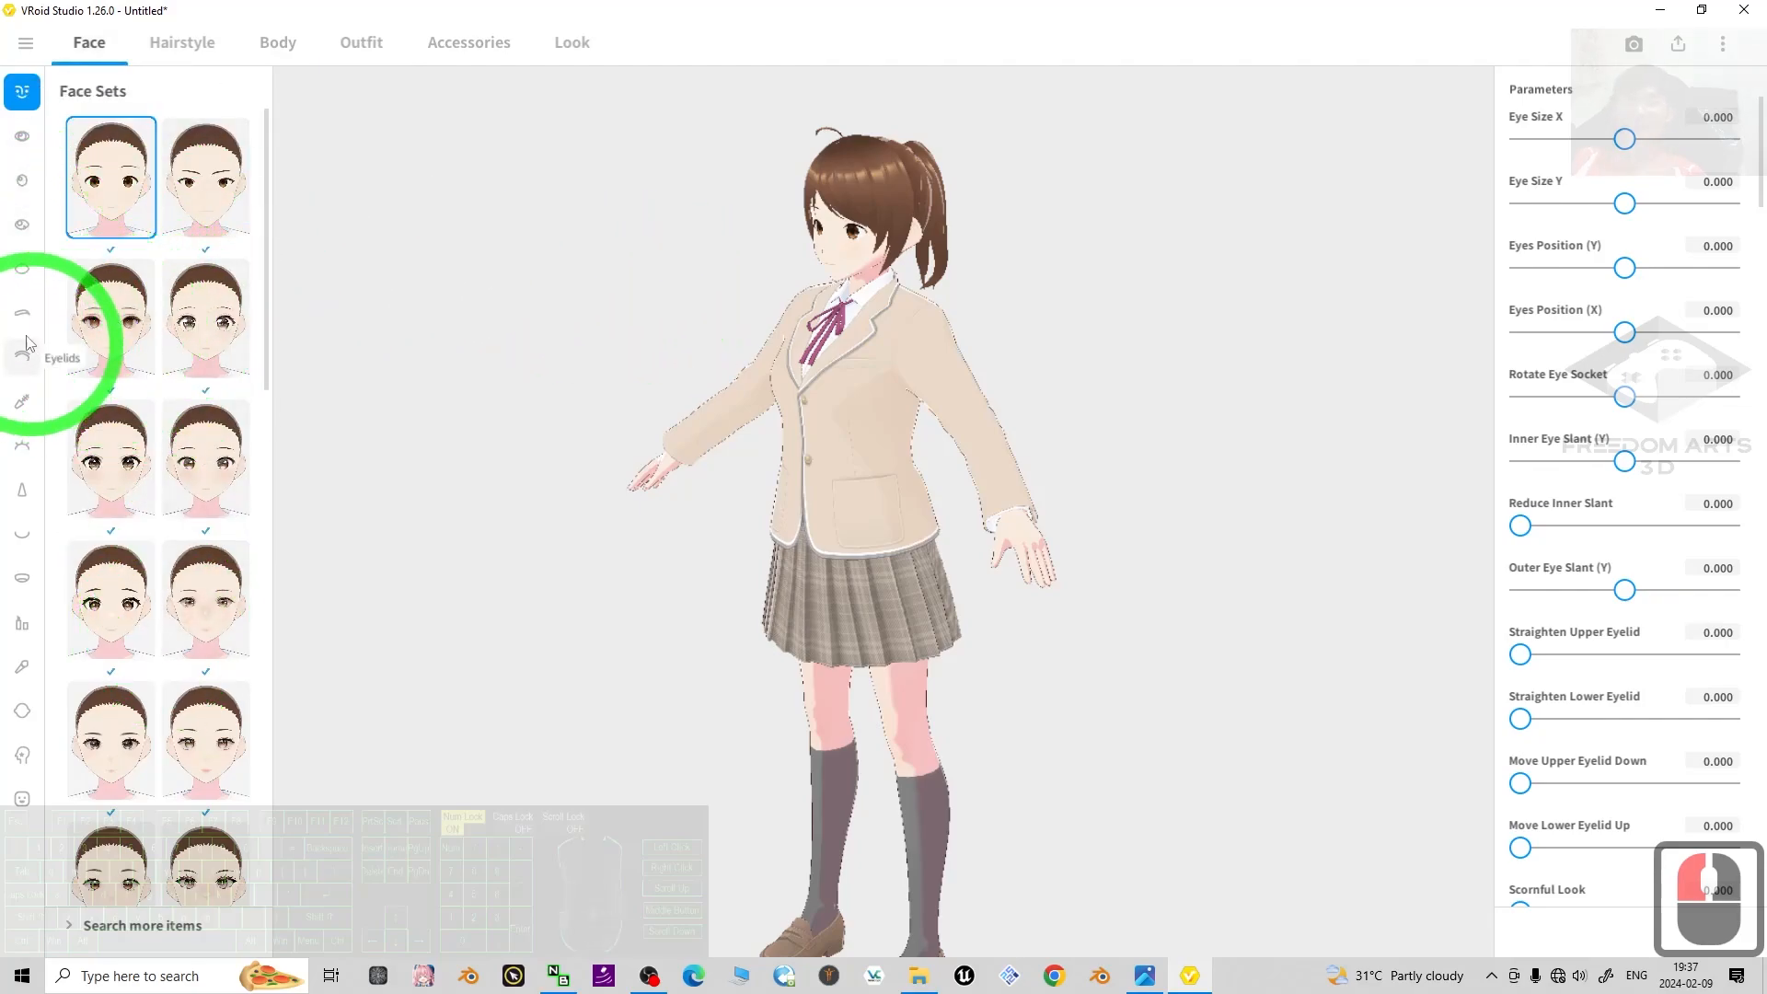
scroll(970, 347, up, 10)
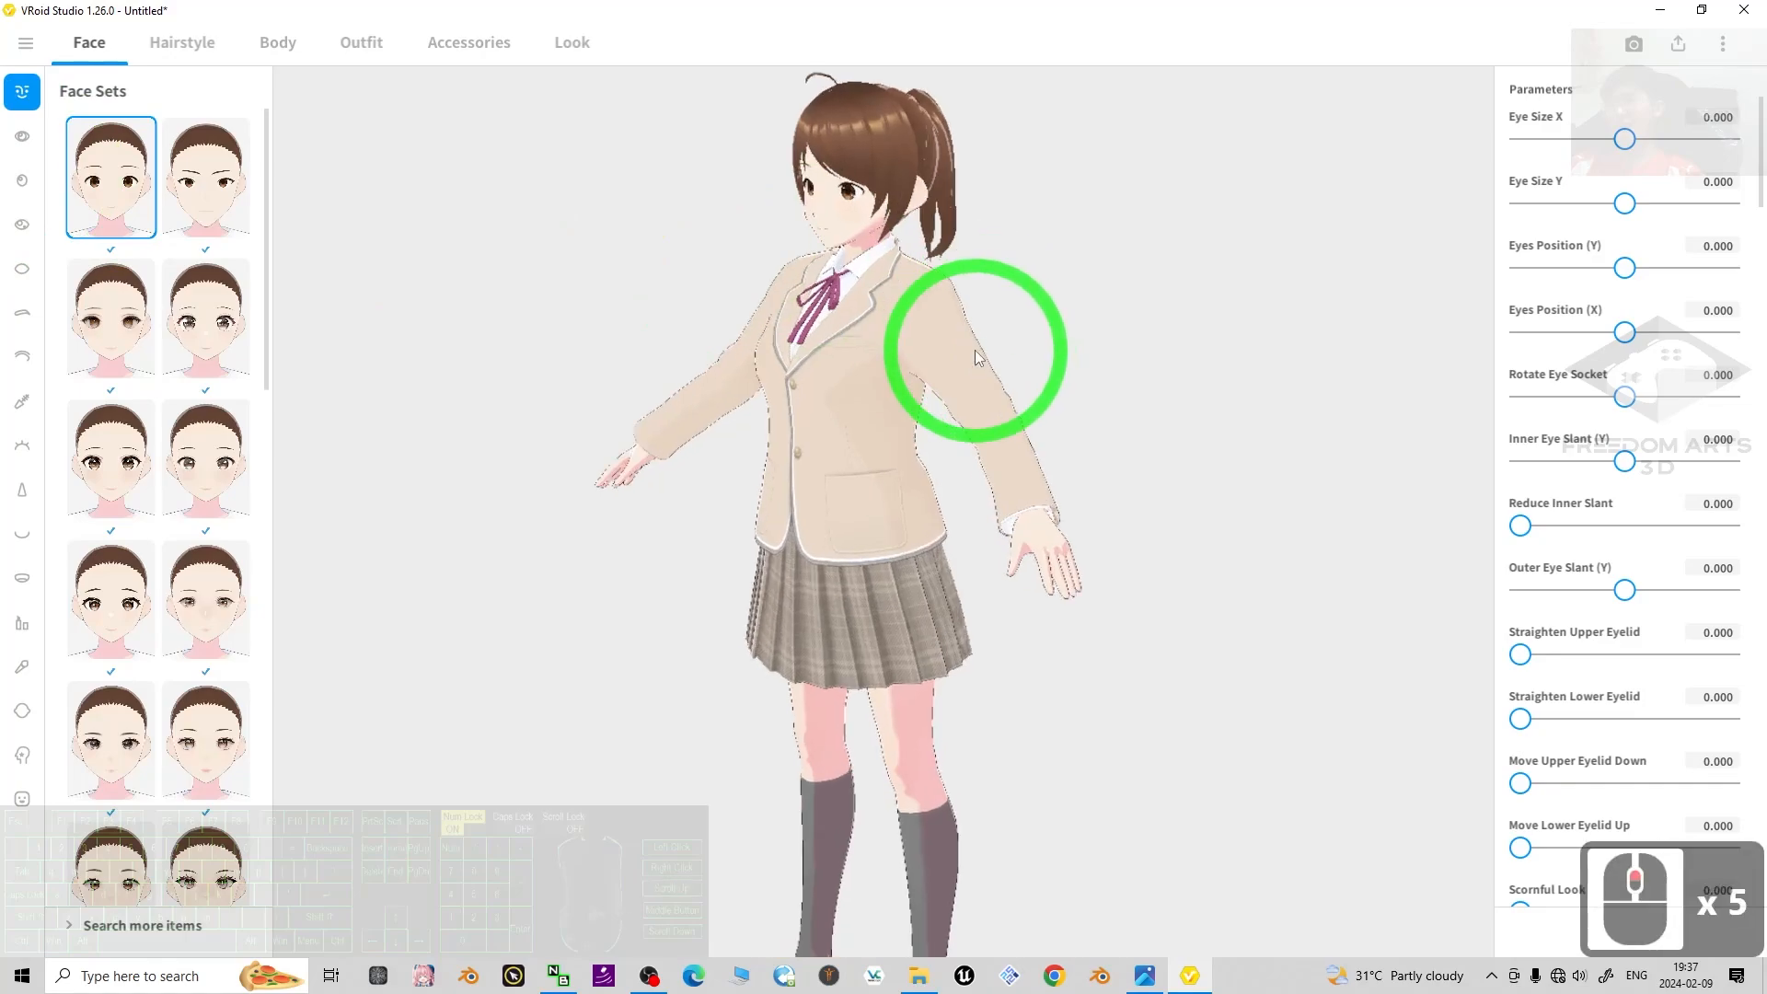
Set the hairstyle's main color to the blue shade #466E82.
click(184, 43)
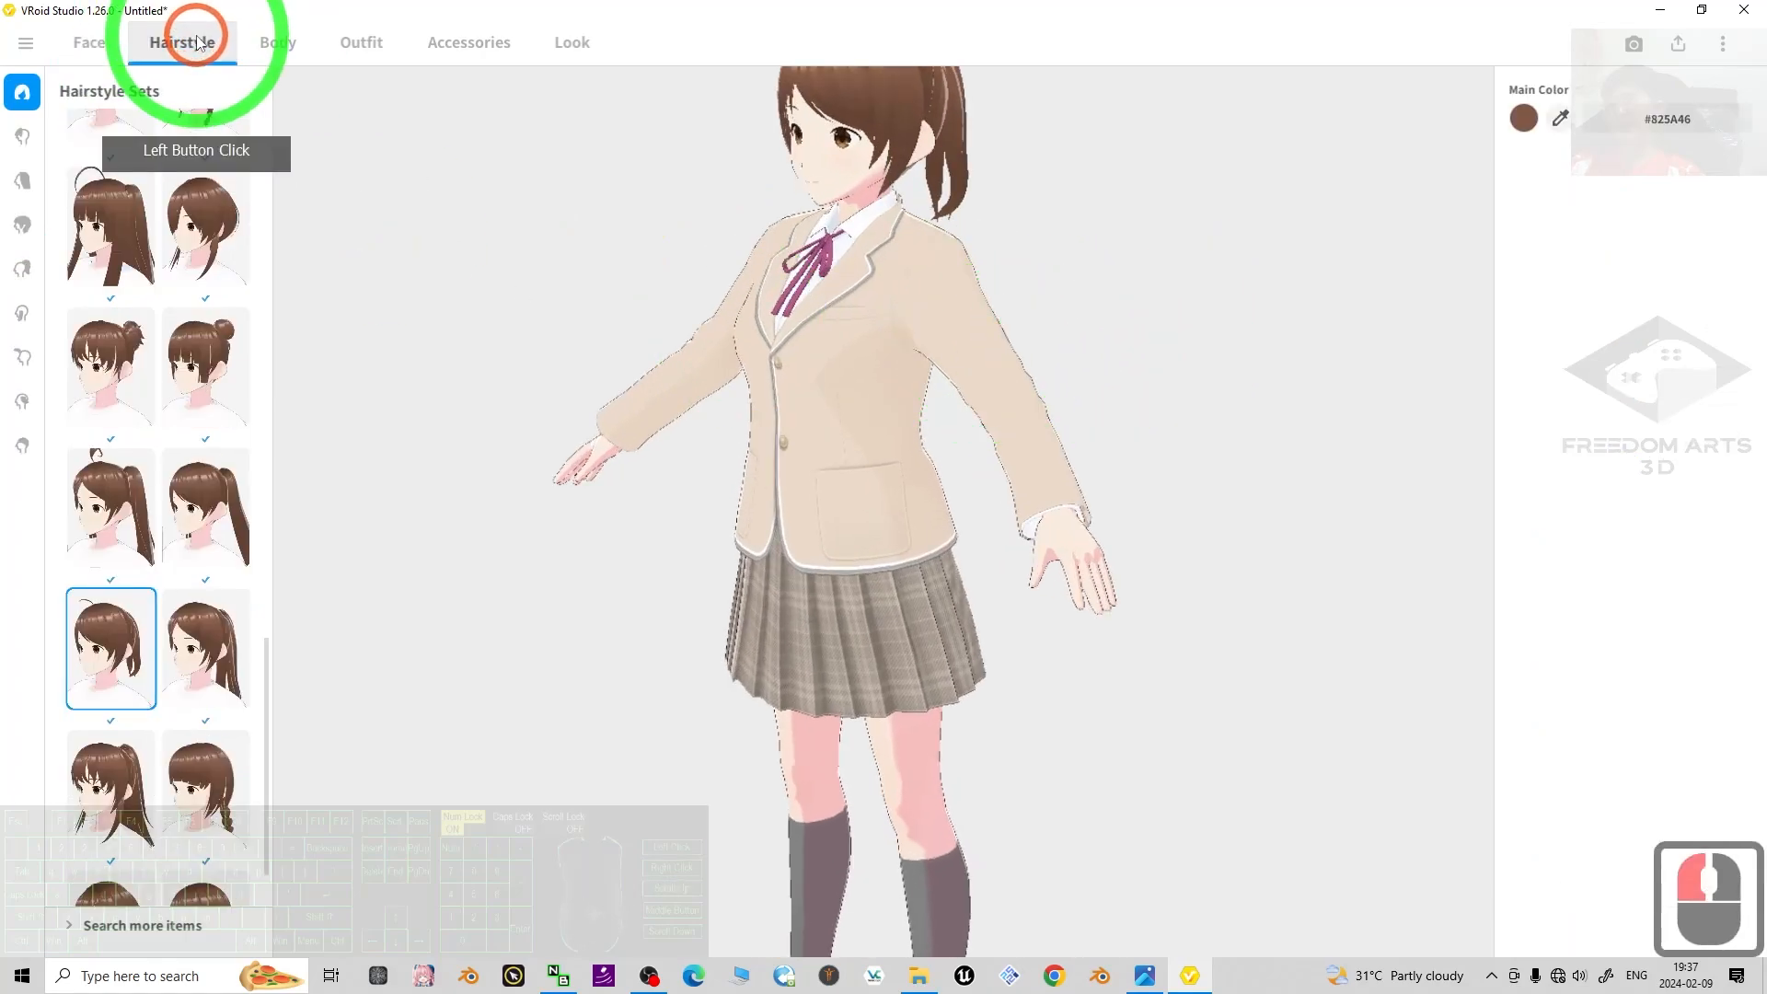
click(1534, 123)
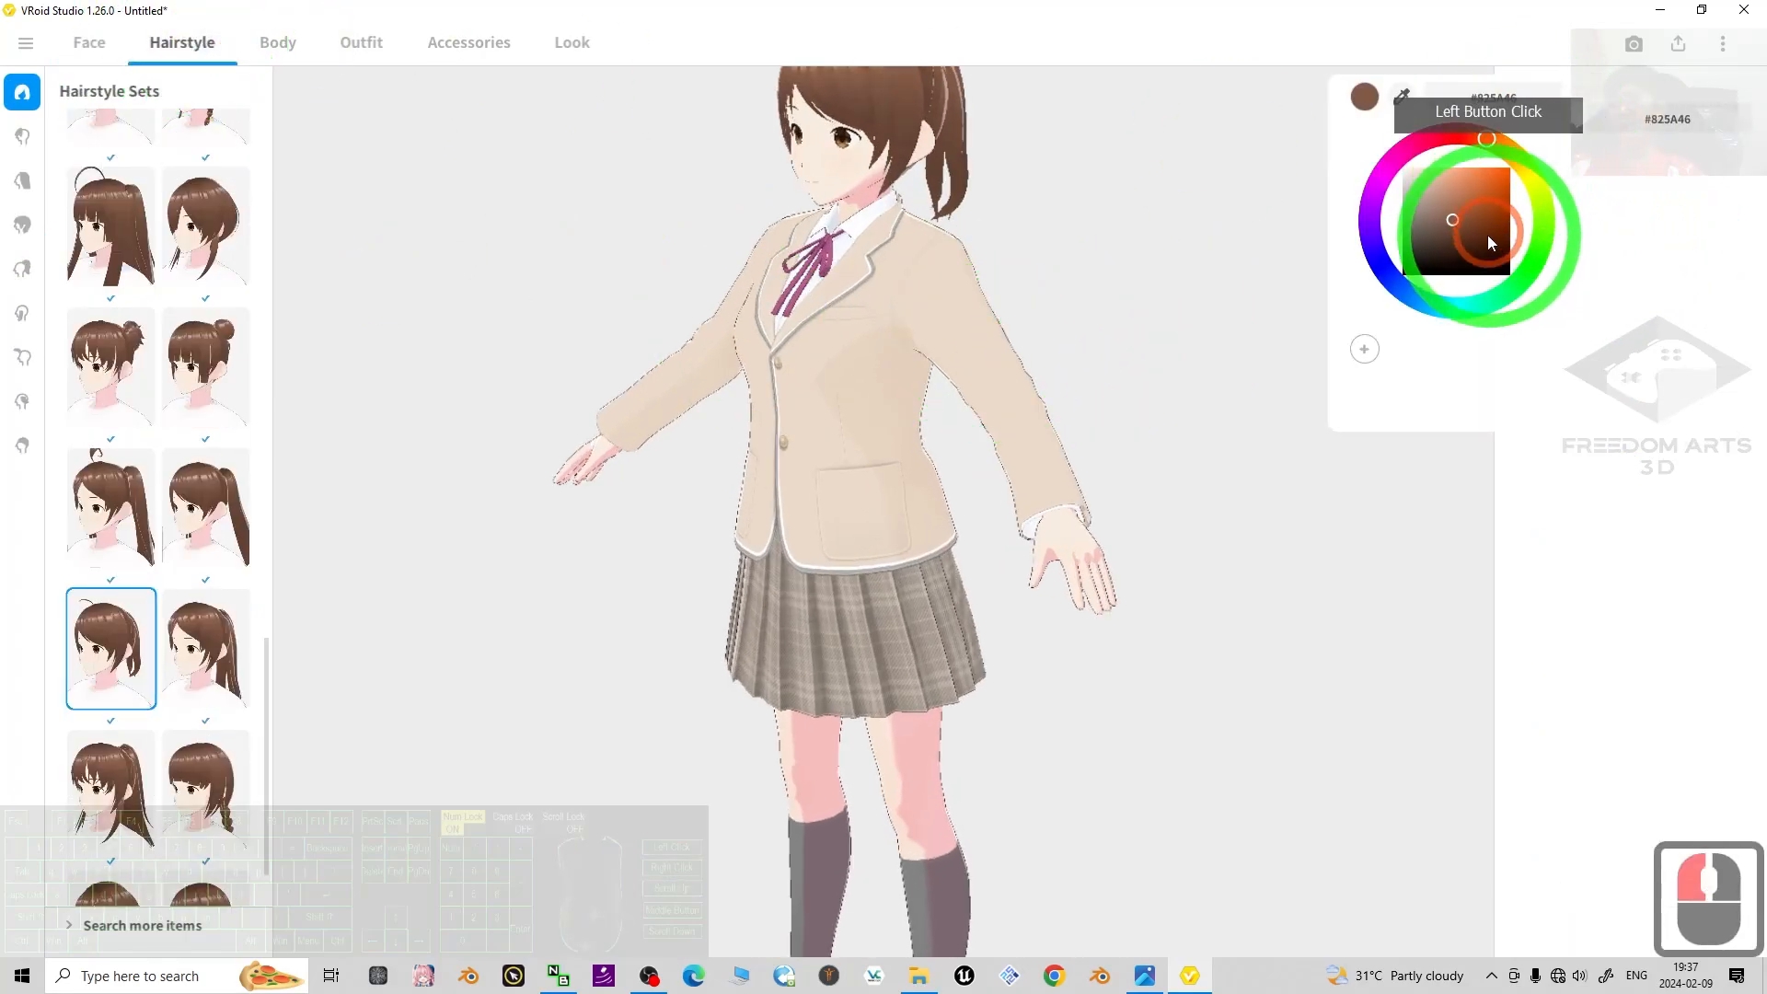
click(1410, 297)
drag(1405, 298, 1423, 309)
scroll(920, 502, down, 5)
click(1173, 458)
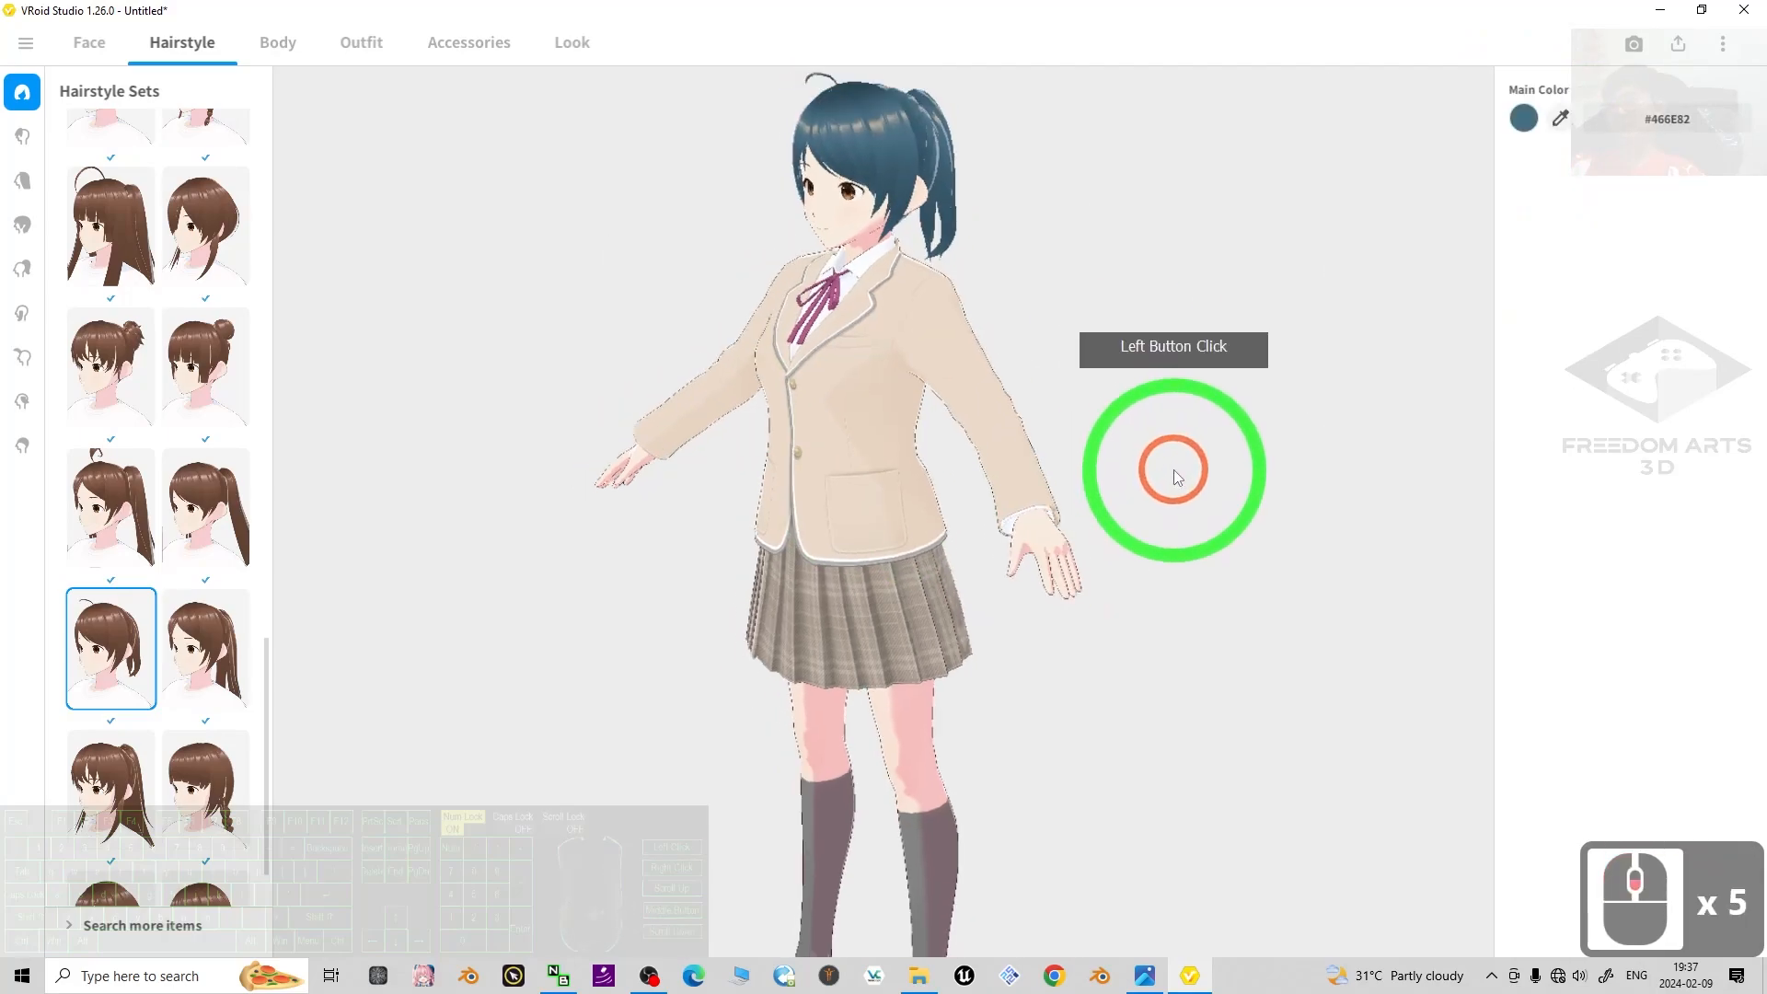
Set the hairstyle's main color to the olive green shade #818246.
click(1524, 117)
drag(1535, 281, 1535, 177)
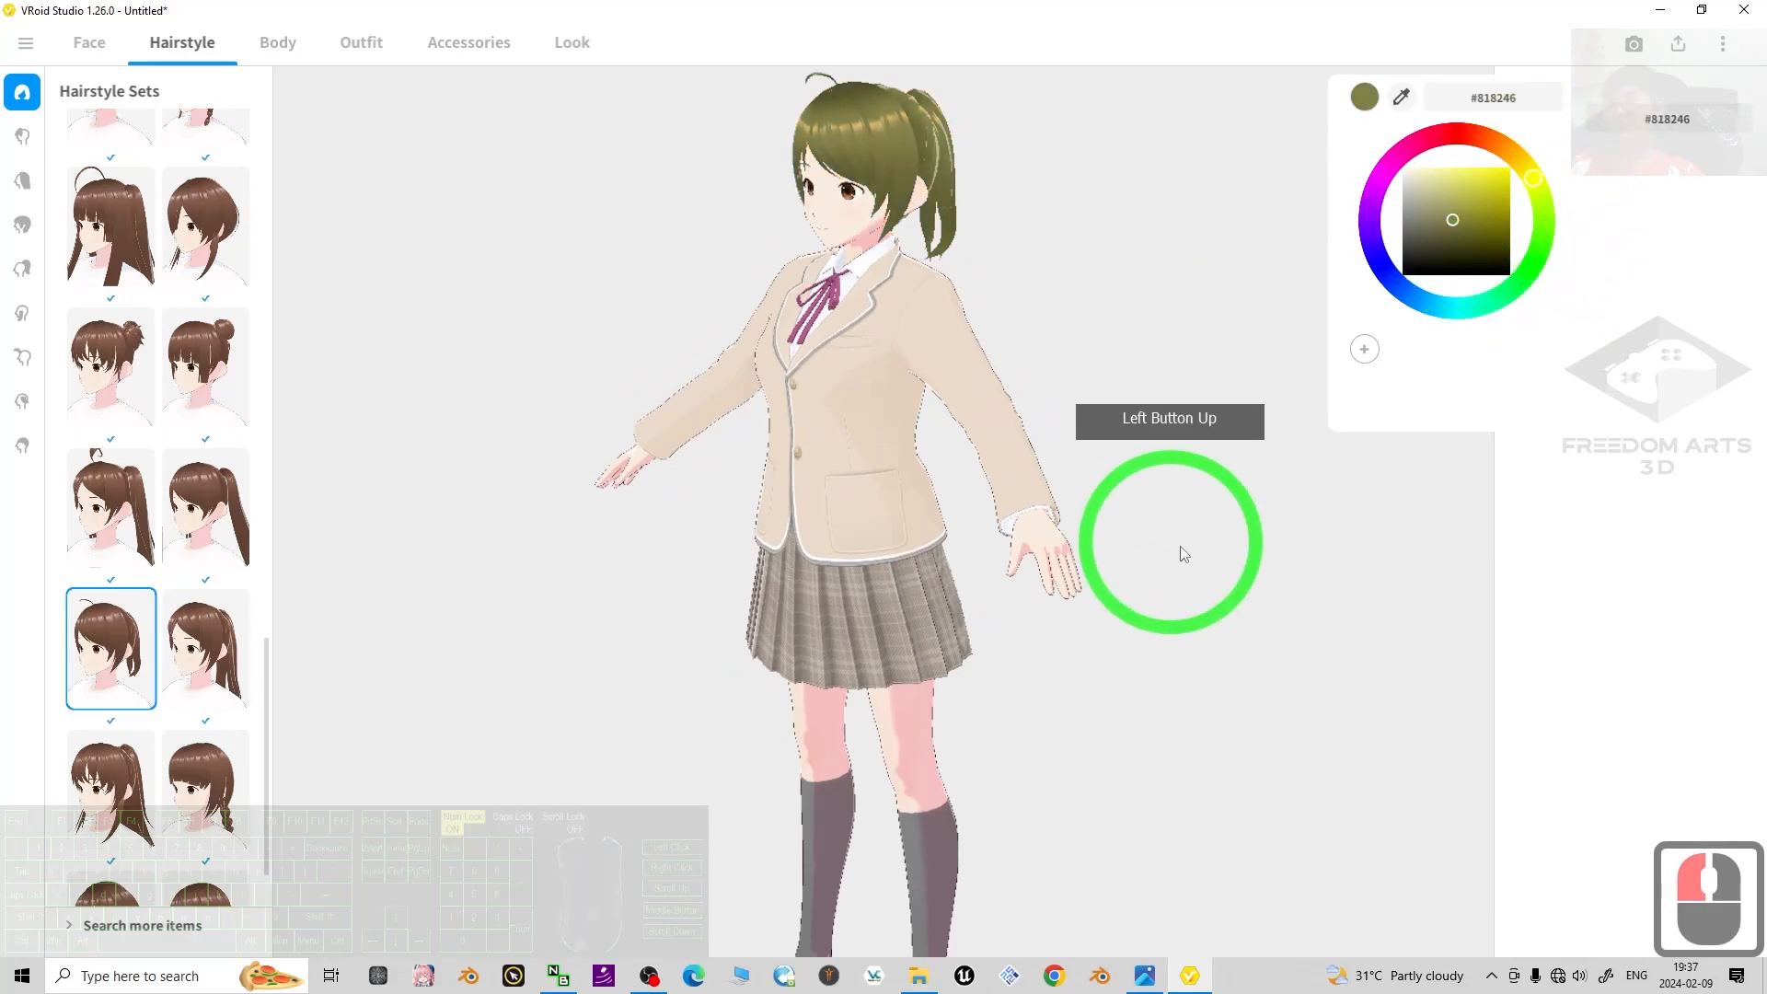
click(1160, 749)
middle_drag(1262, 731, 1192, 767)
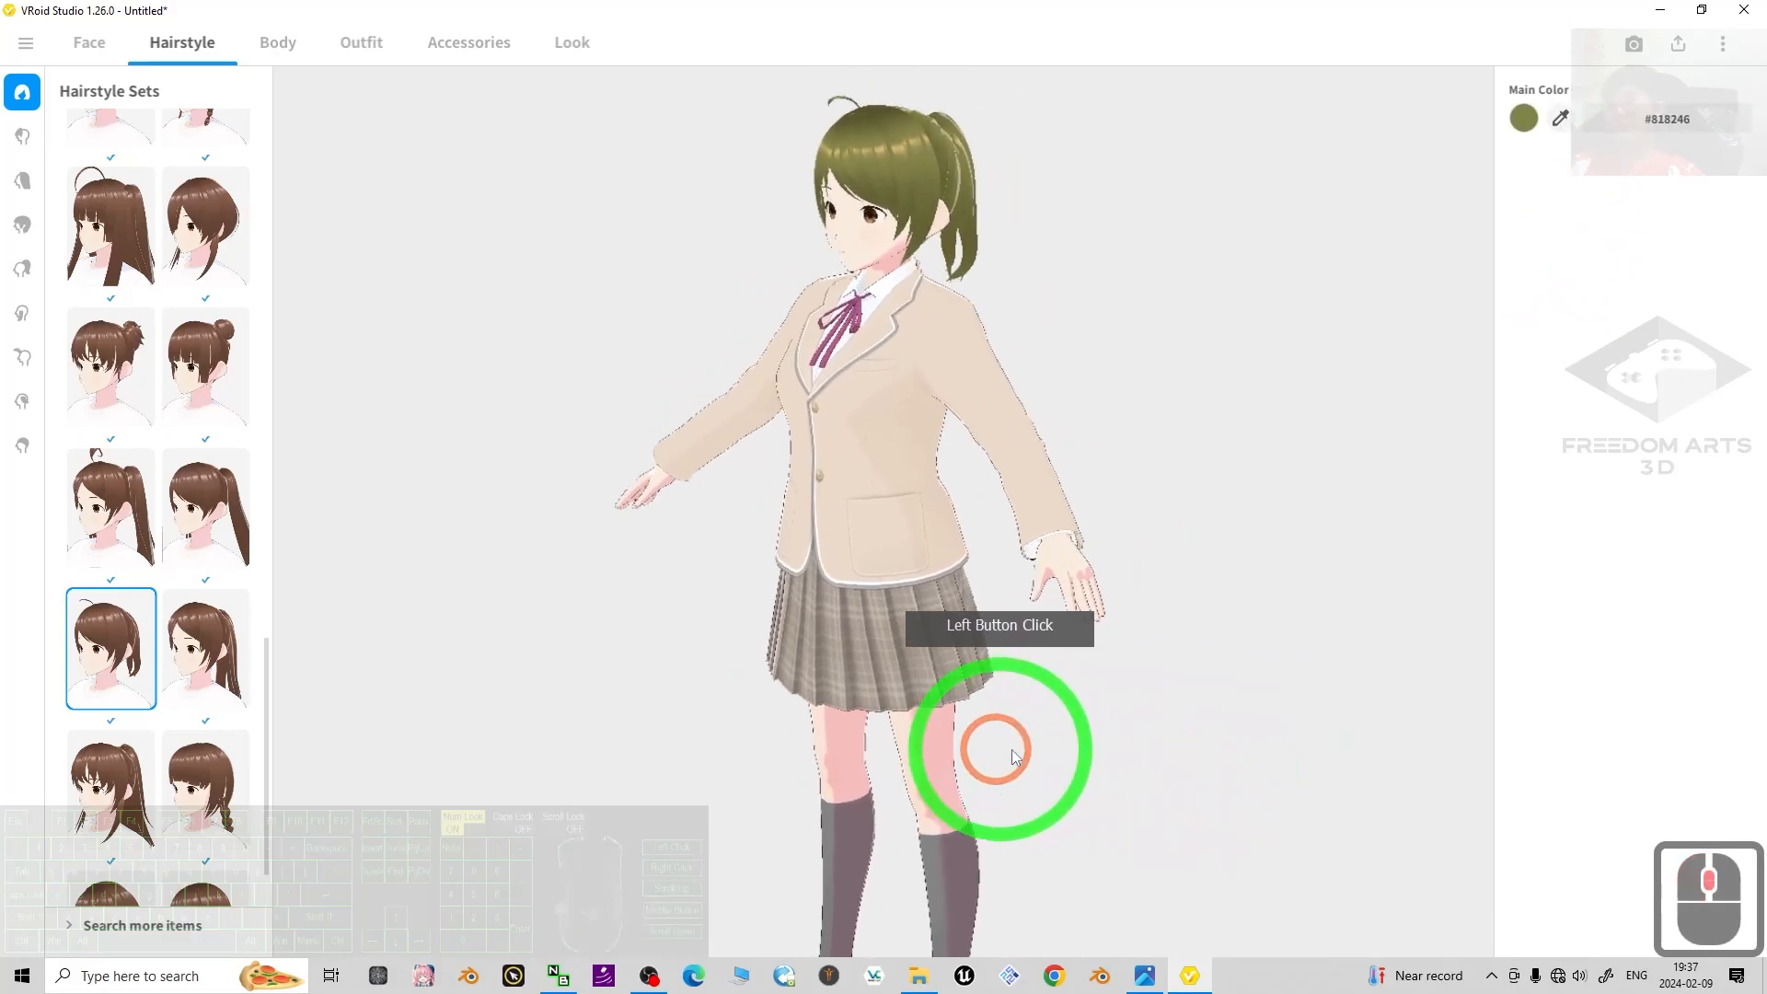
right_drag(1006, 749, 1044, 733)
Move the application window aside to uncover the desktop and create a new desktop folder named Avatar01.
drag(722, 8, 1019, 169)
drag(697, 149, 853, 157)
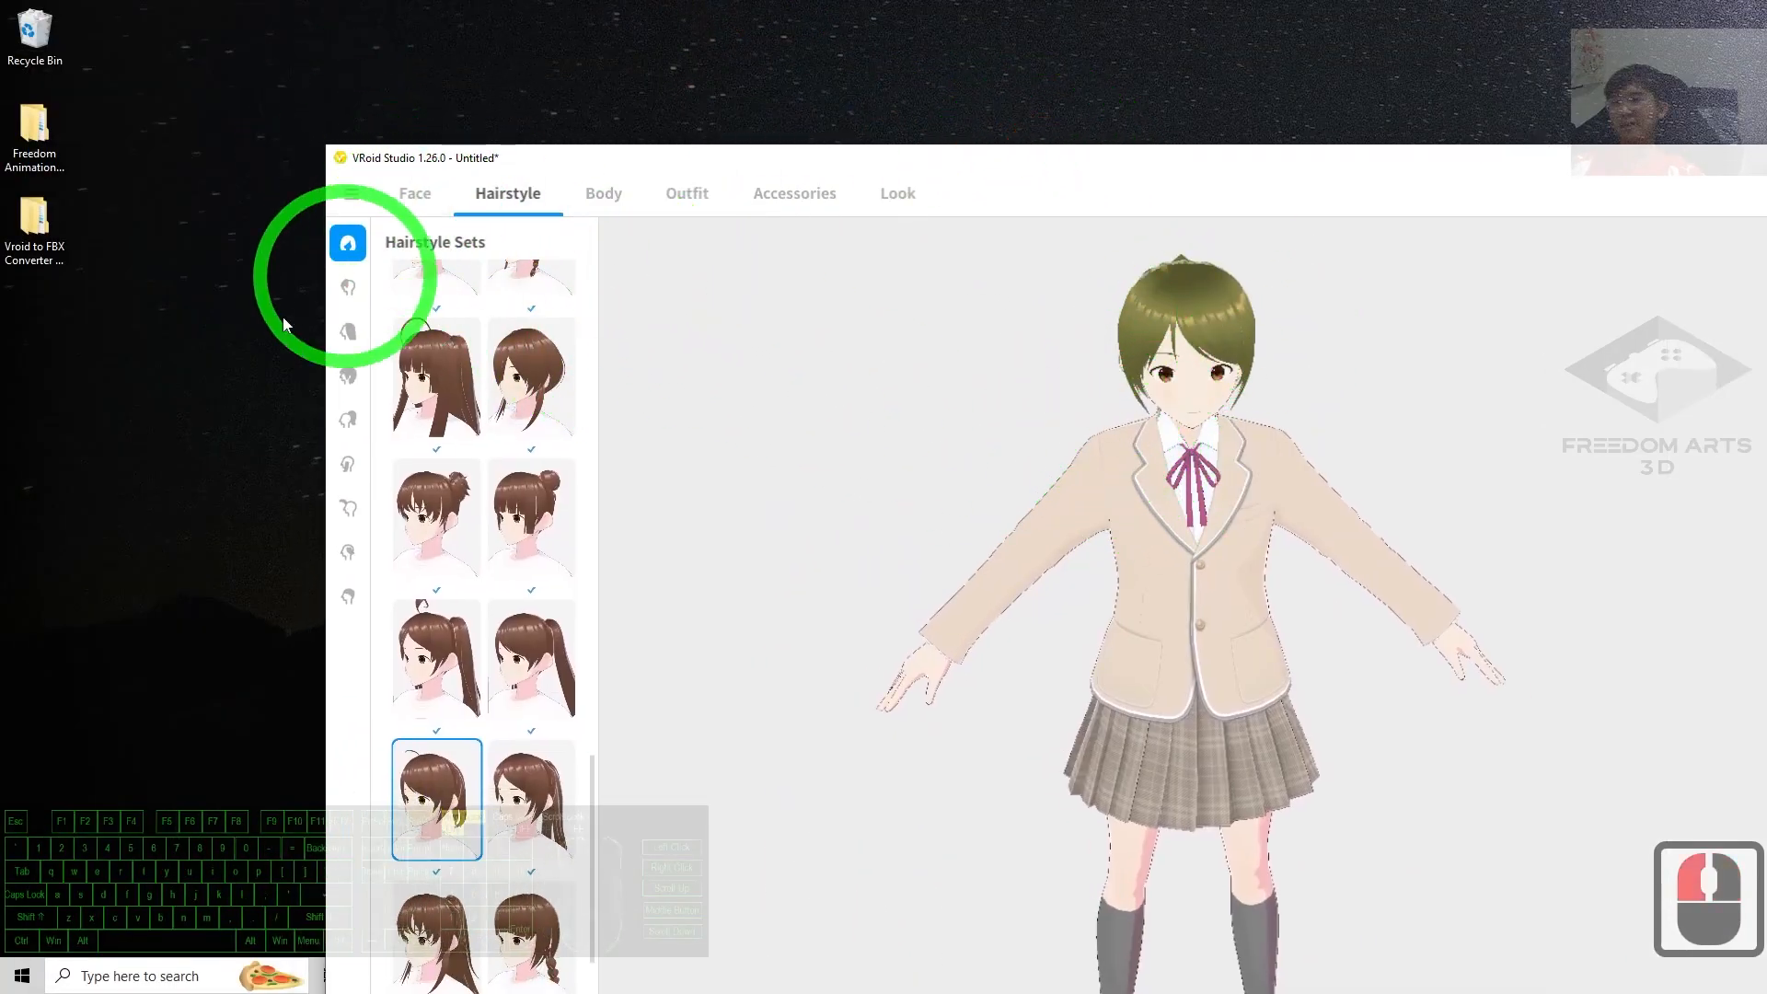
right_click(43, 366)
click(128, 600)
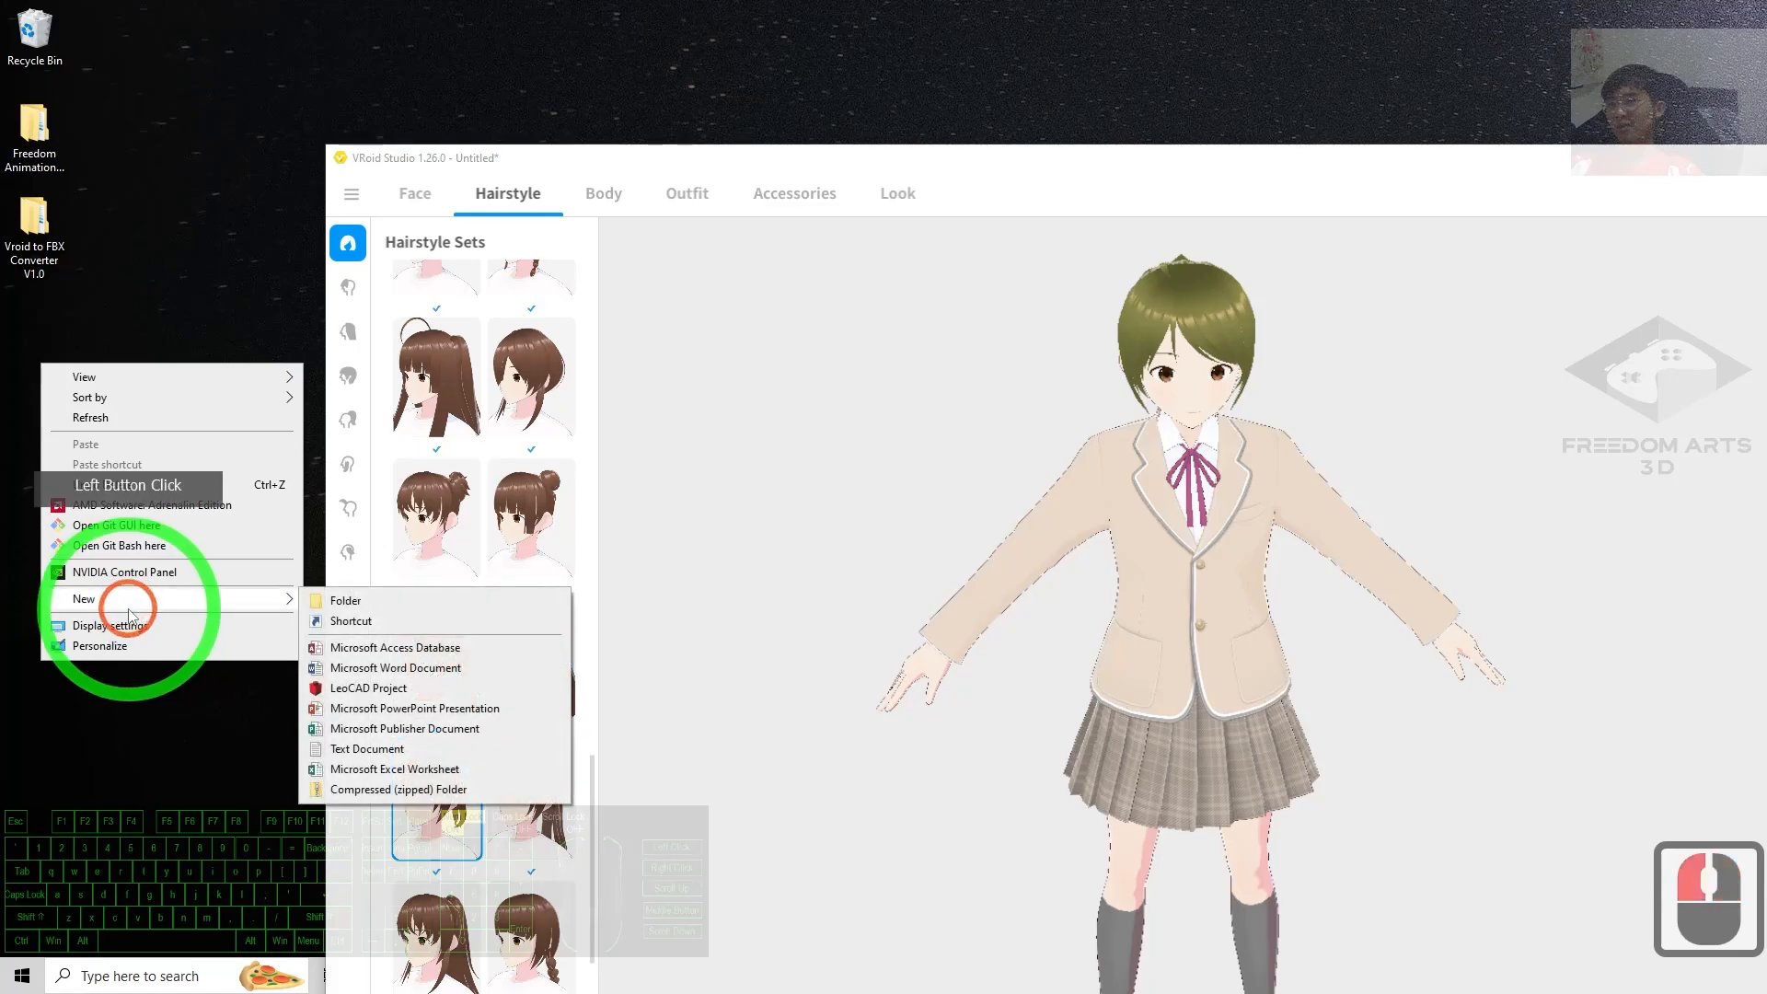
click(345, 597)
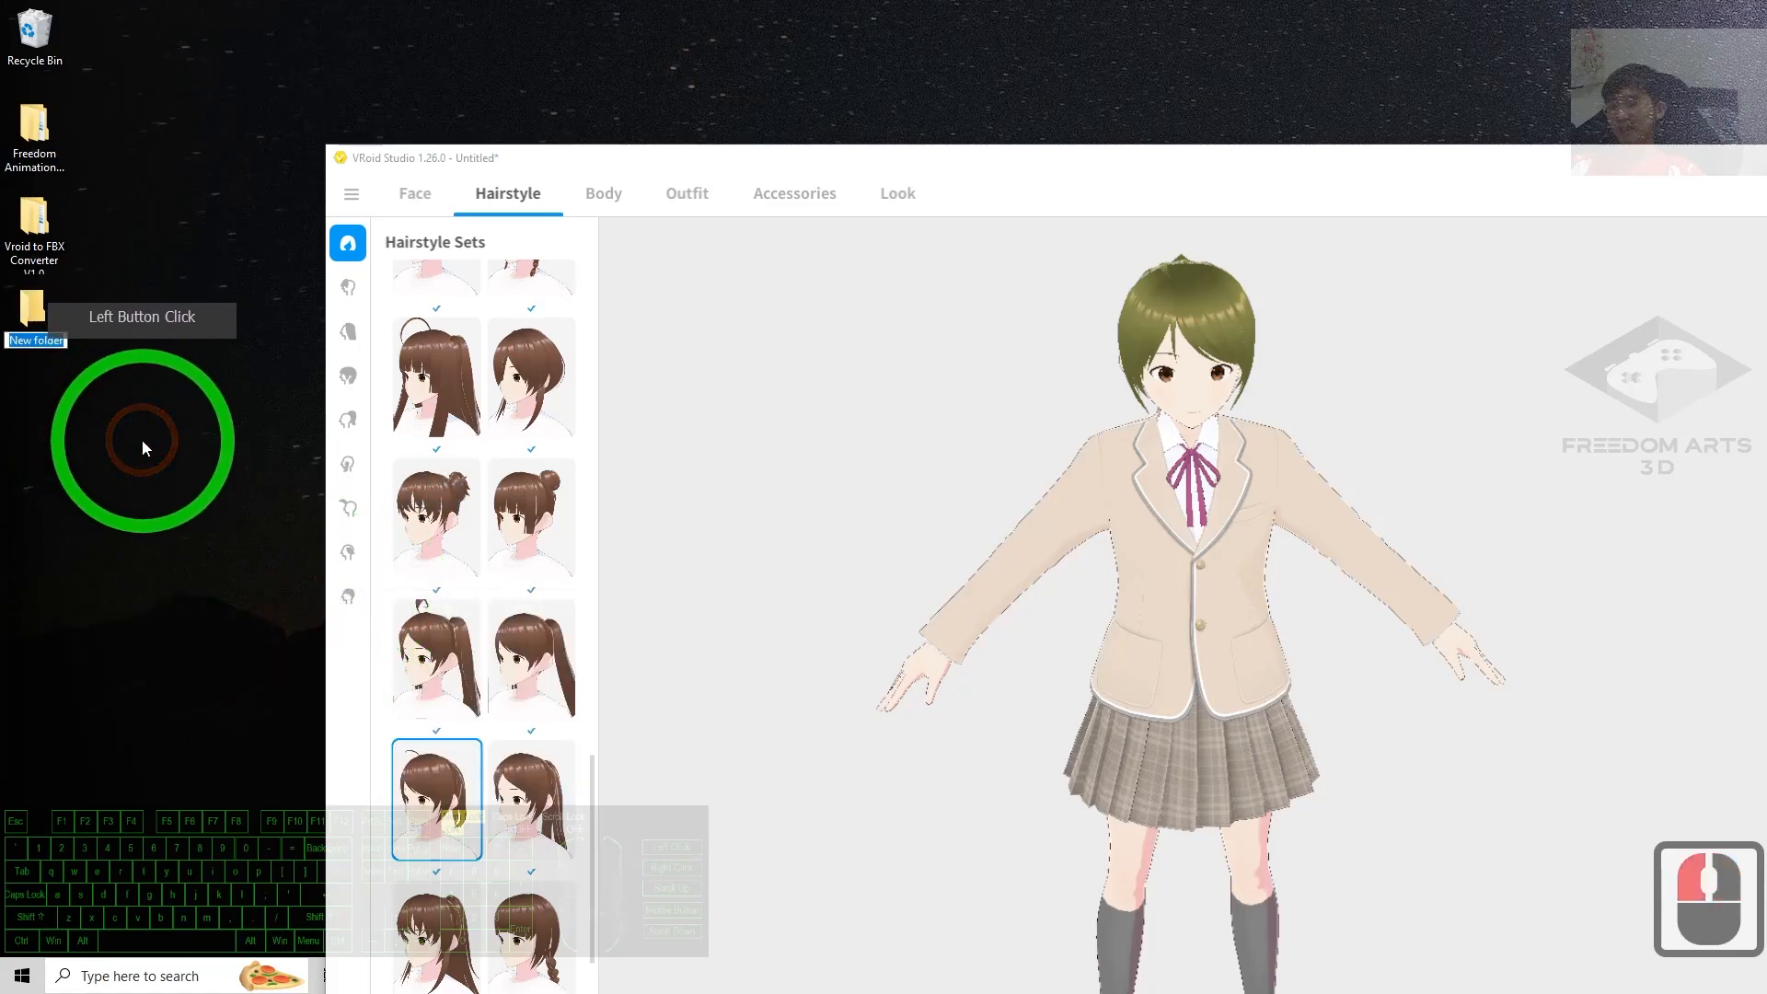
text(Avatar01)
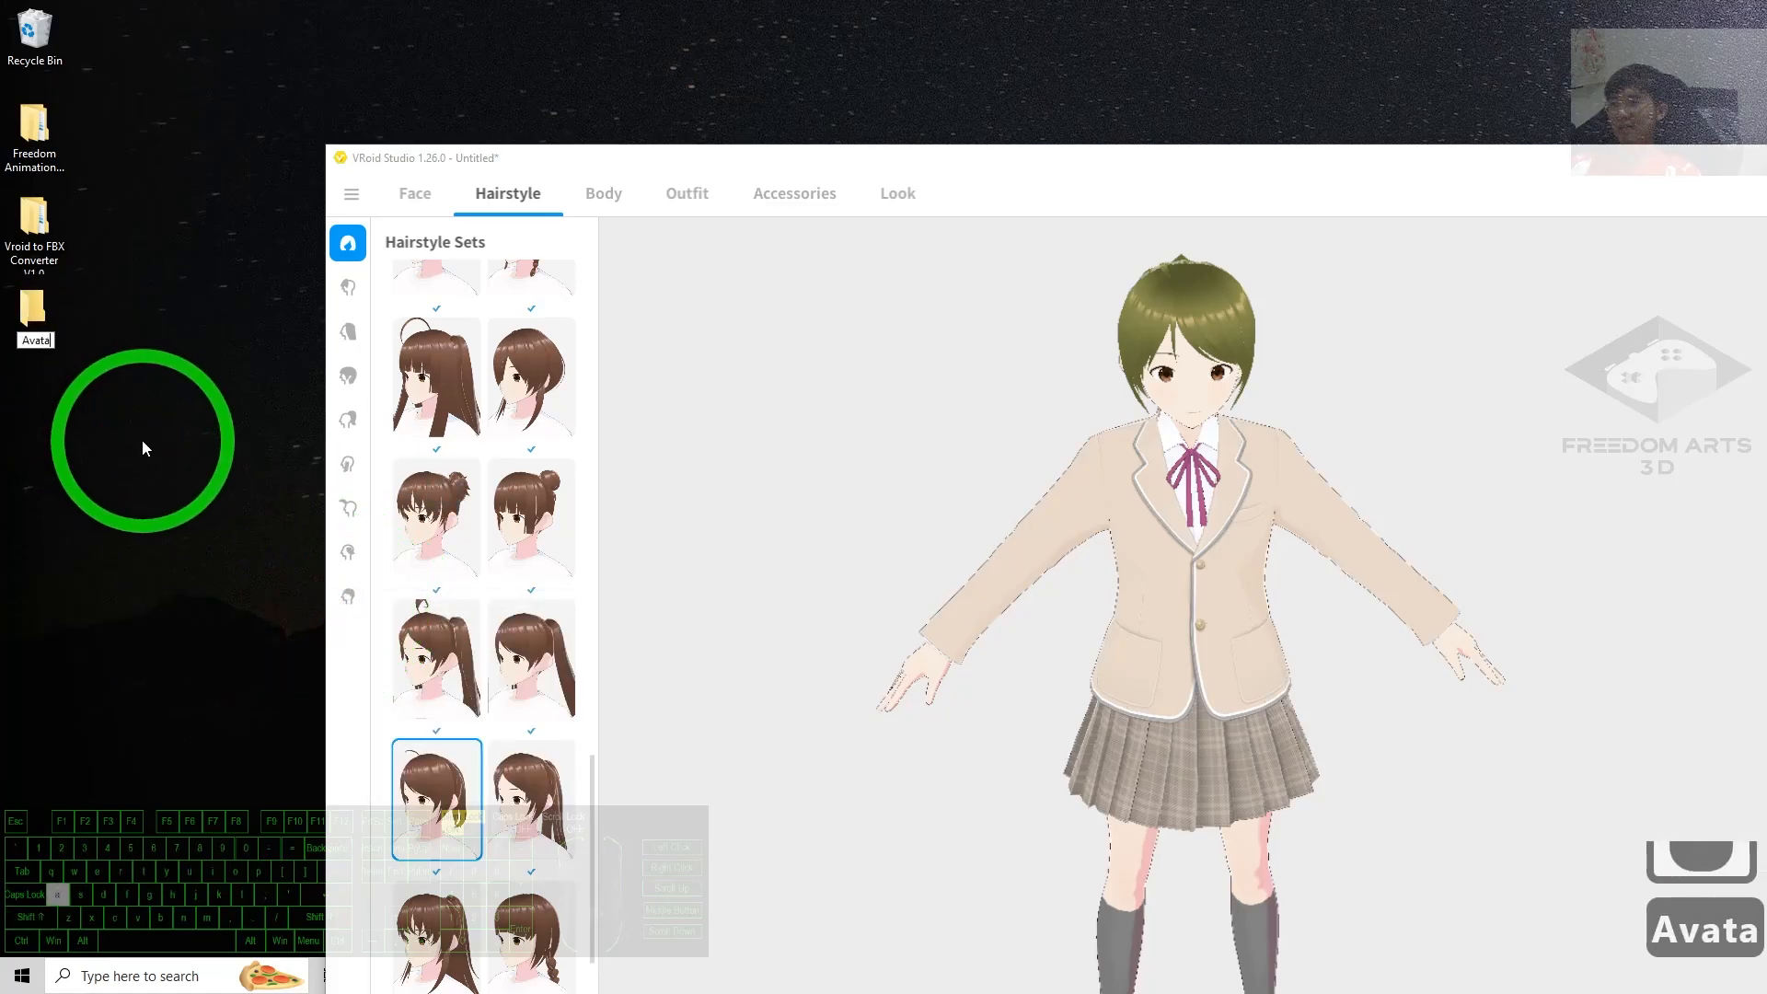
key(Return)
key(Return)
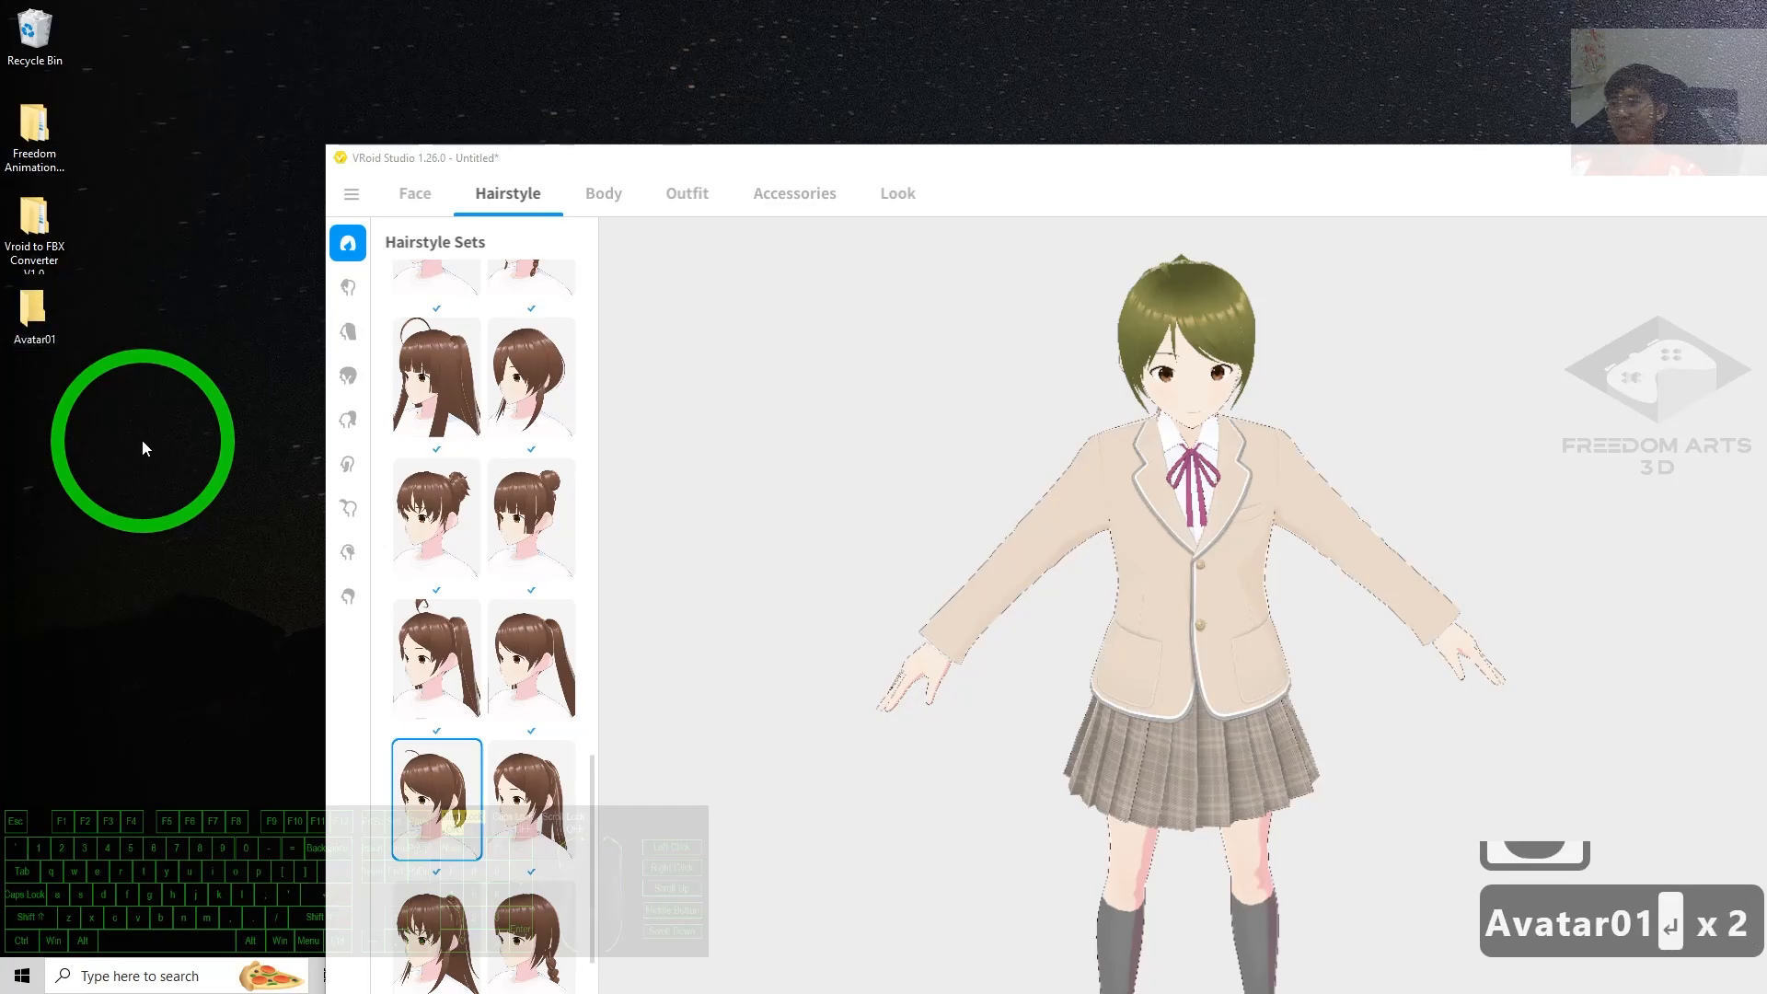
Open the Avatar01 folder from the desktop and return to the avatar editor.
drag(1142, 229, 345, 233)
click(904, 217)
double_click(31, 308)
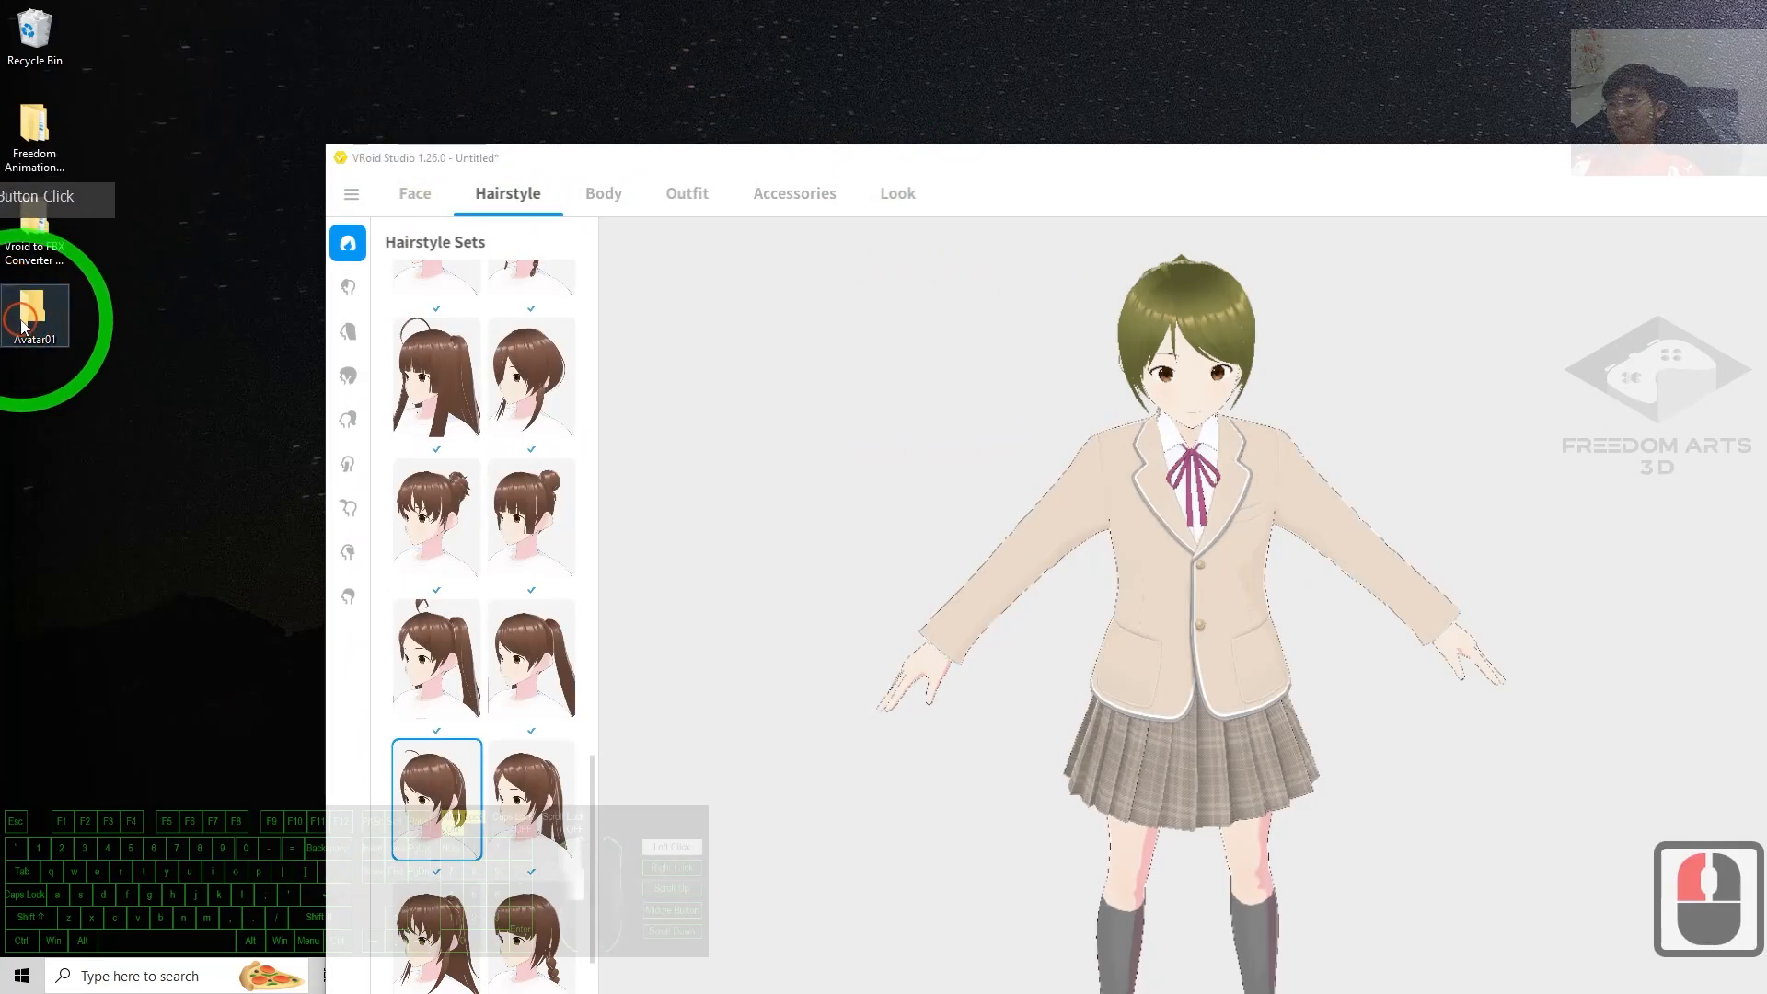
click(756, 175)
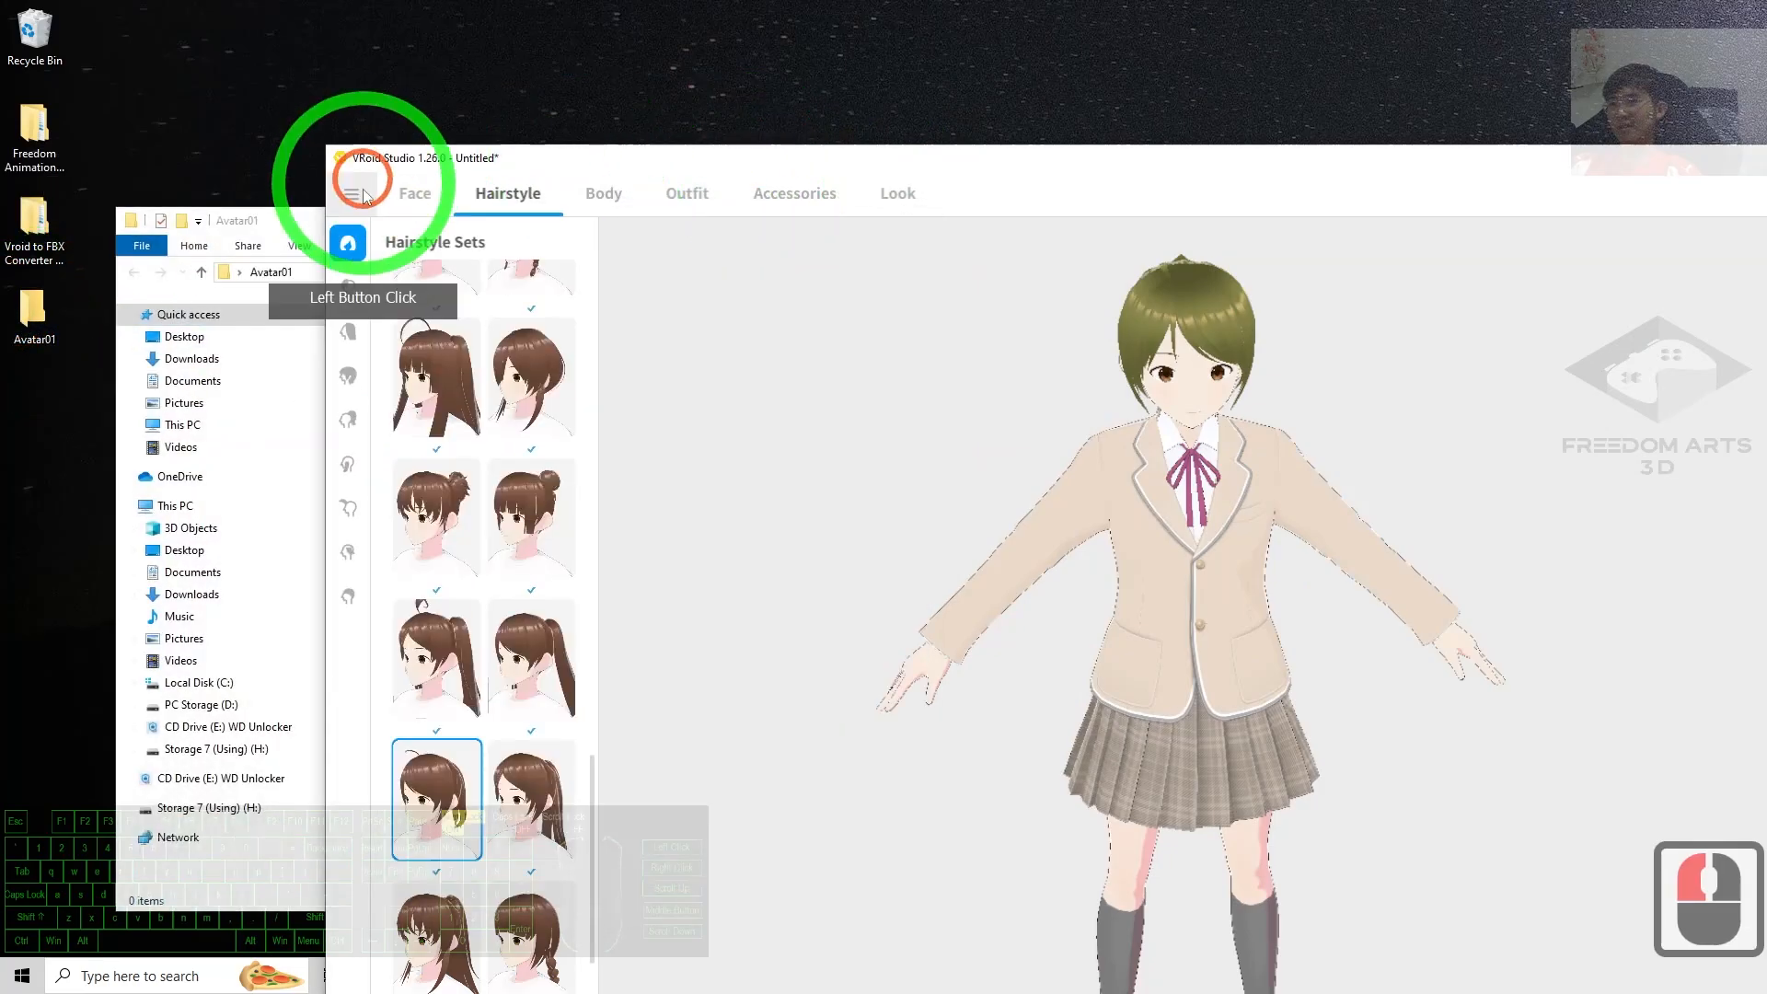
Save the model as a VRoid file named avatar01 in the Avatar01 folder on the desktop.
click(352, 193)
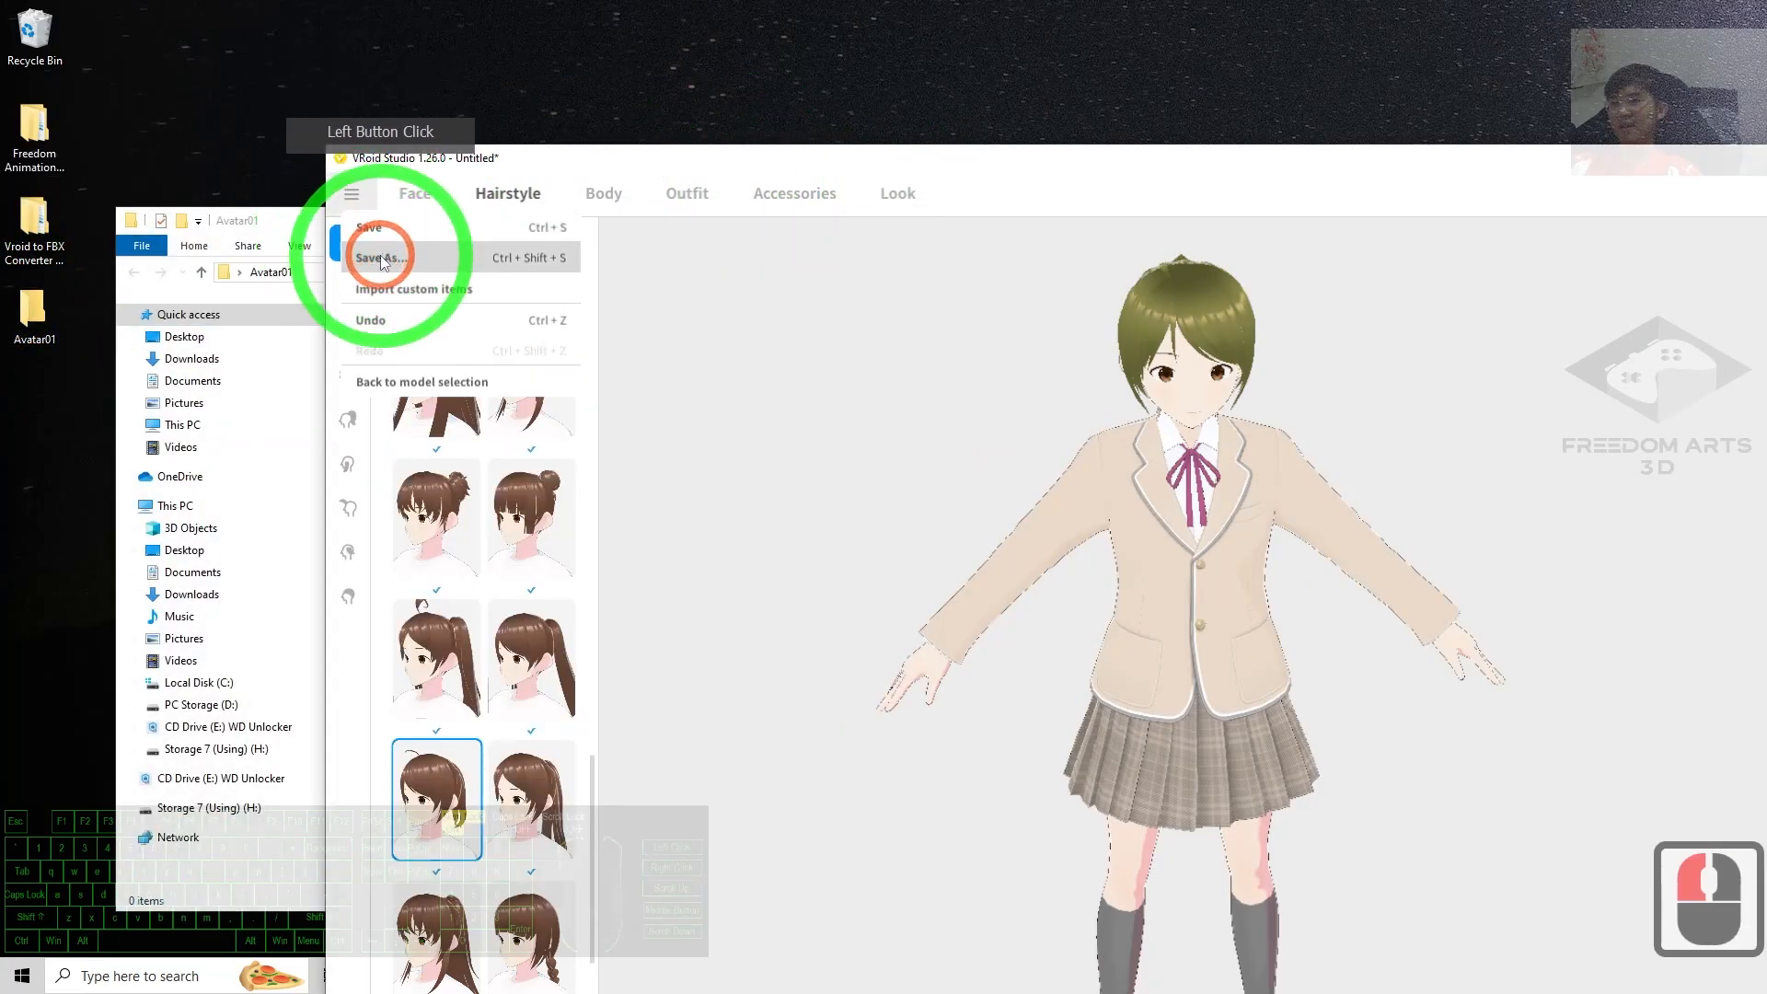
click(1135, 270)
click(598, 261)
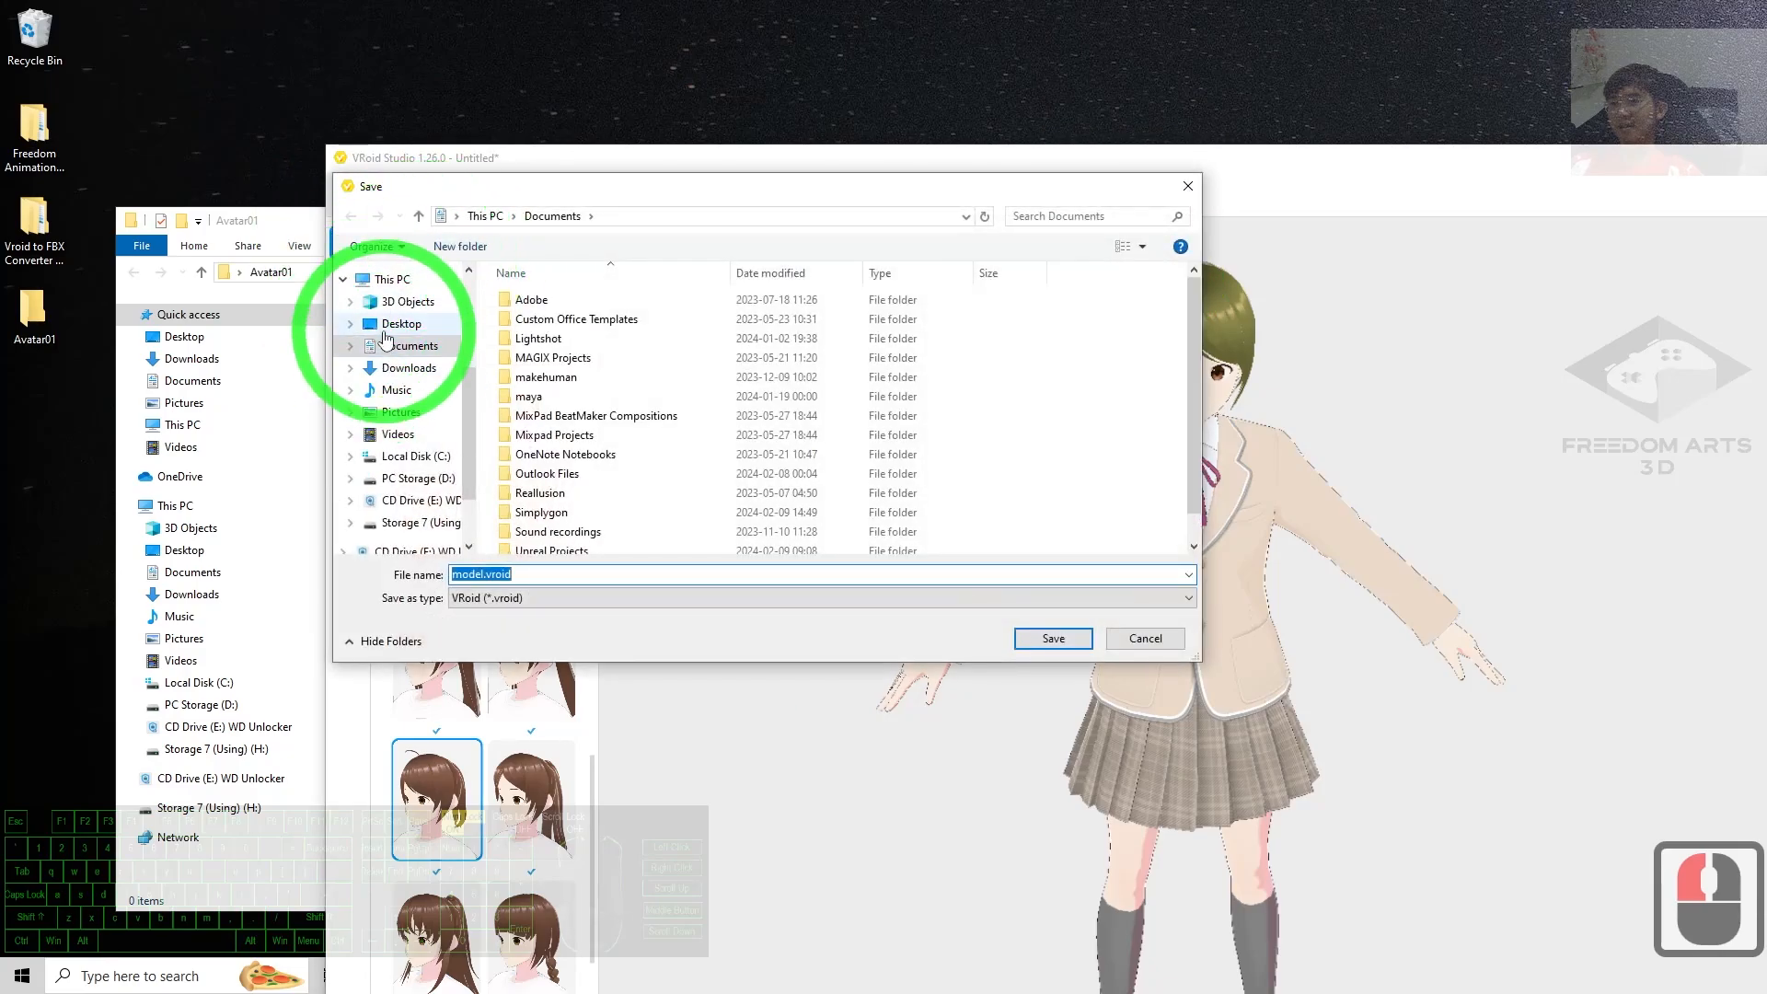
click(399, 326)
click(1096, 484)
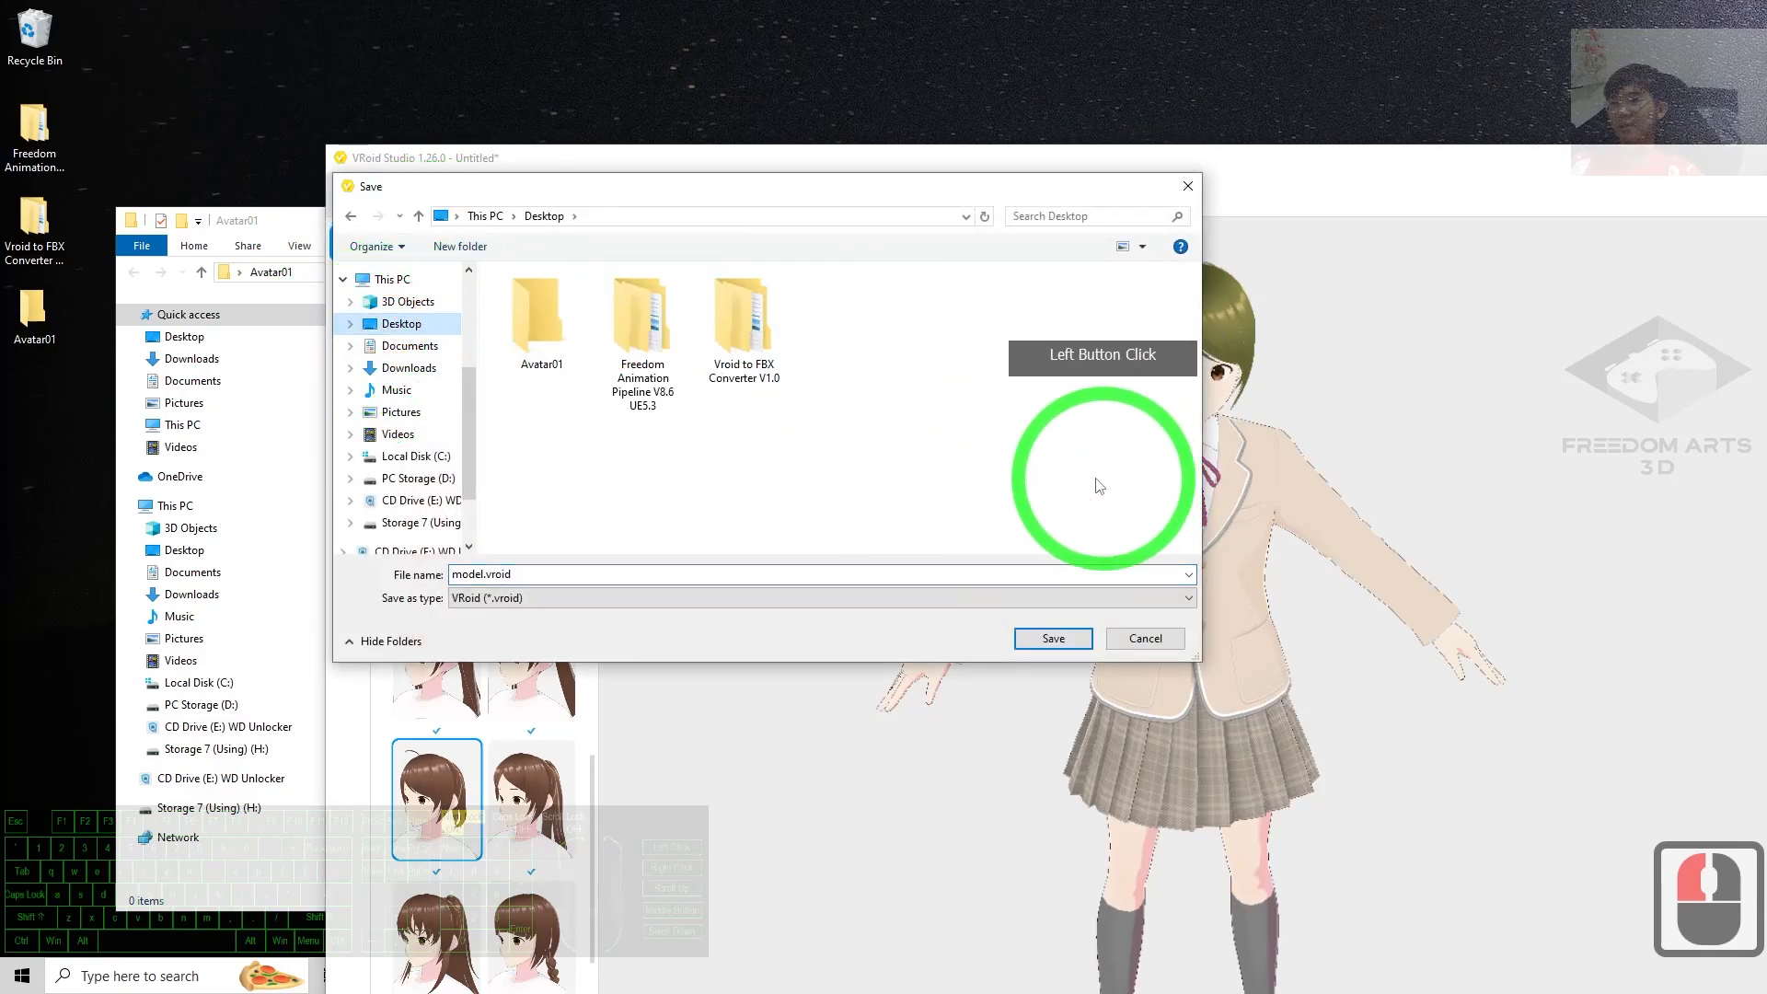
double_click(549, 310)
double_click(532, 574)
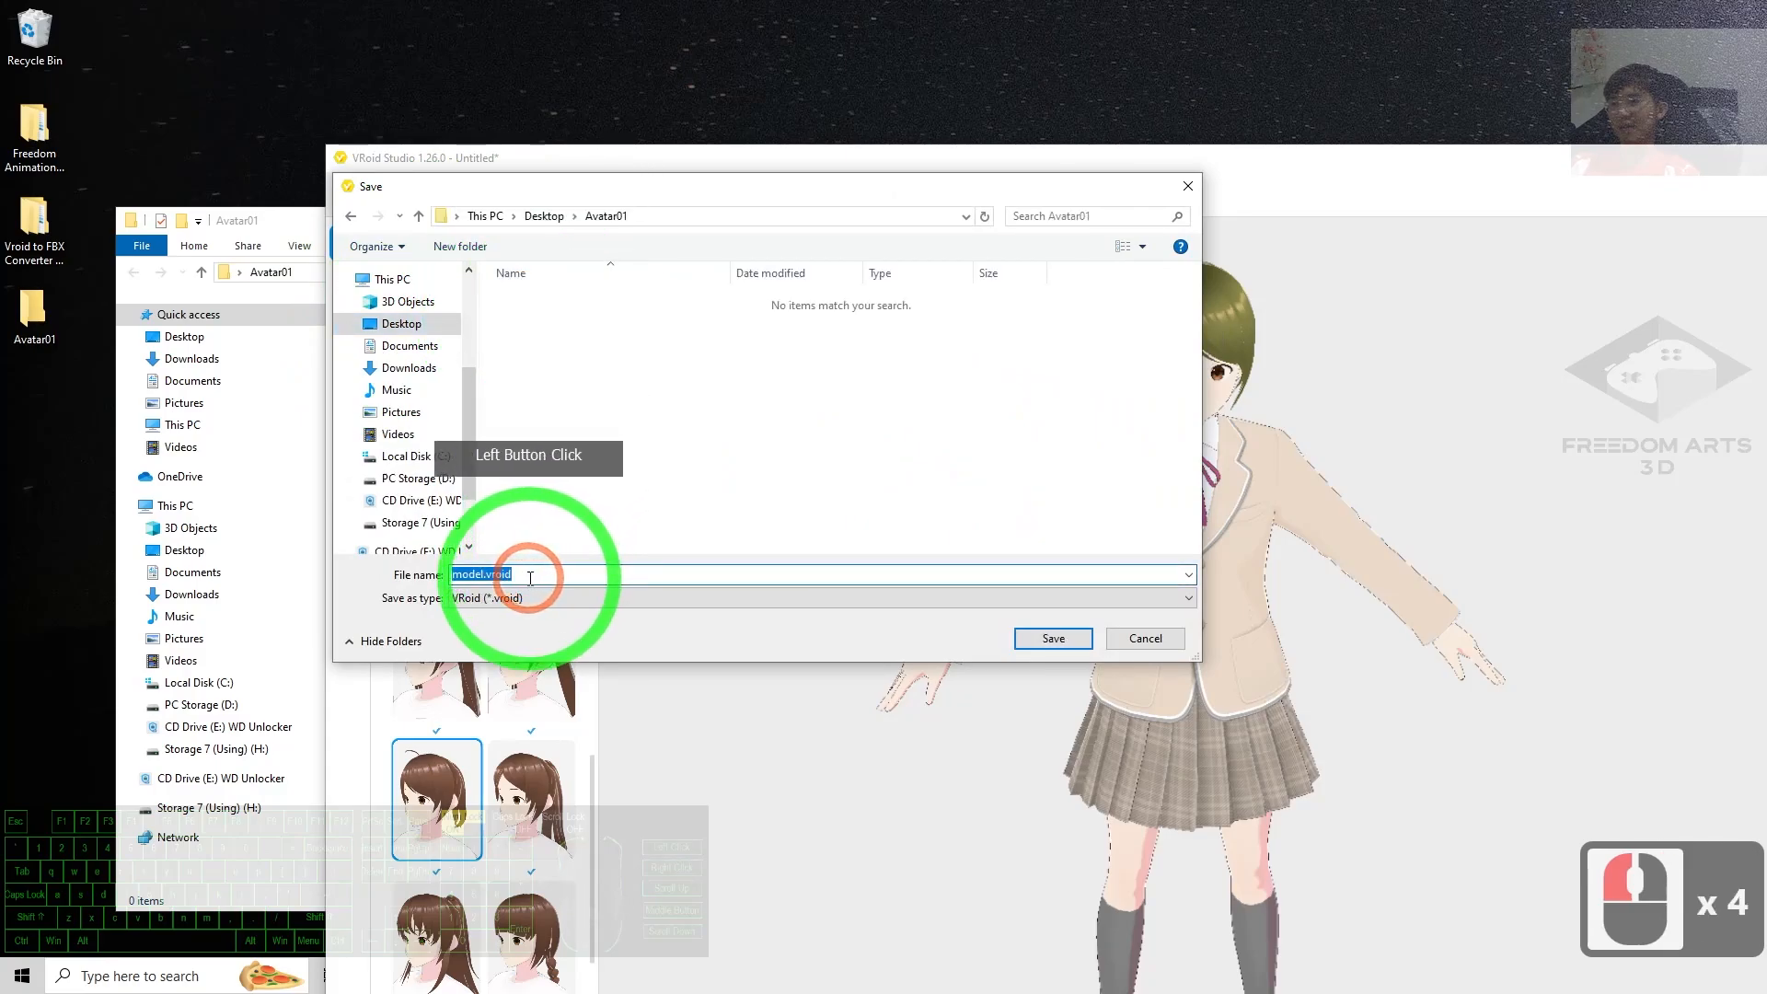
text(avatar01)
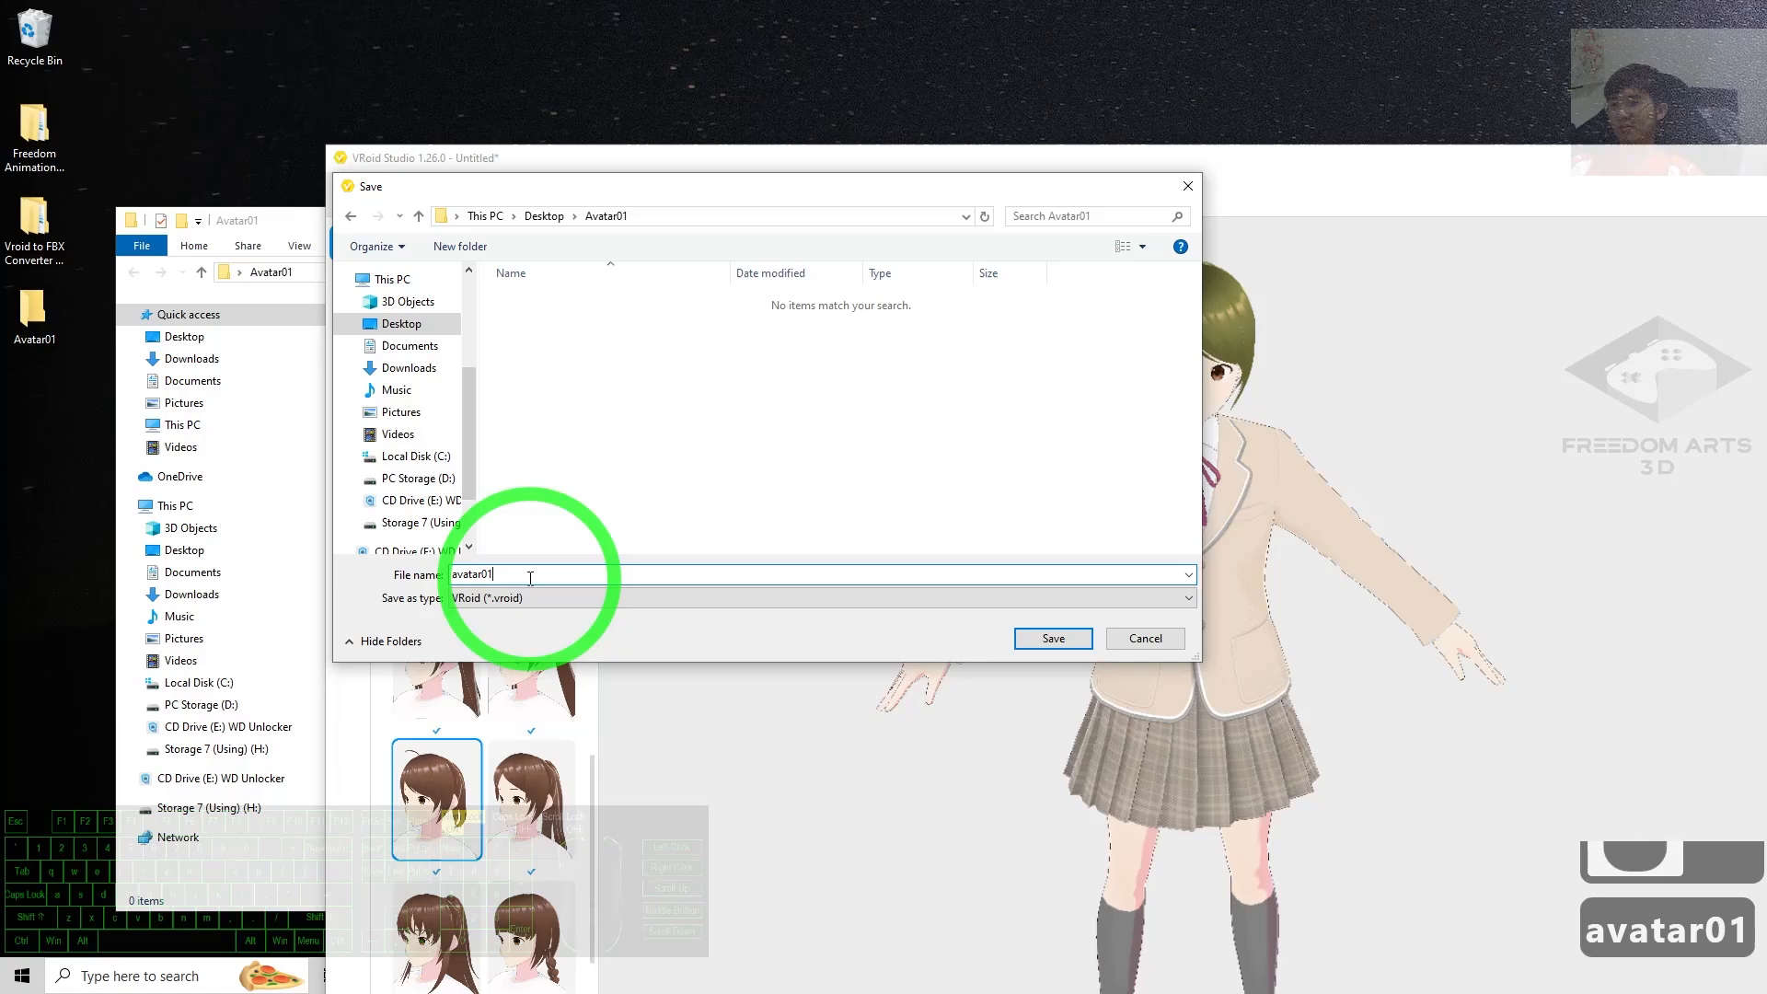
click(1053, 638)
click(1054, 626)
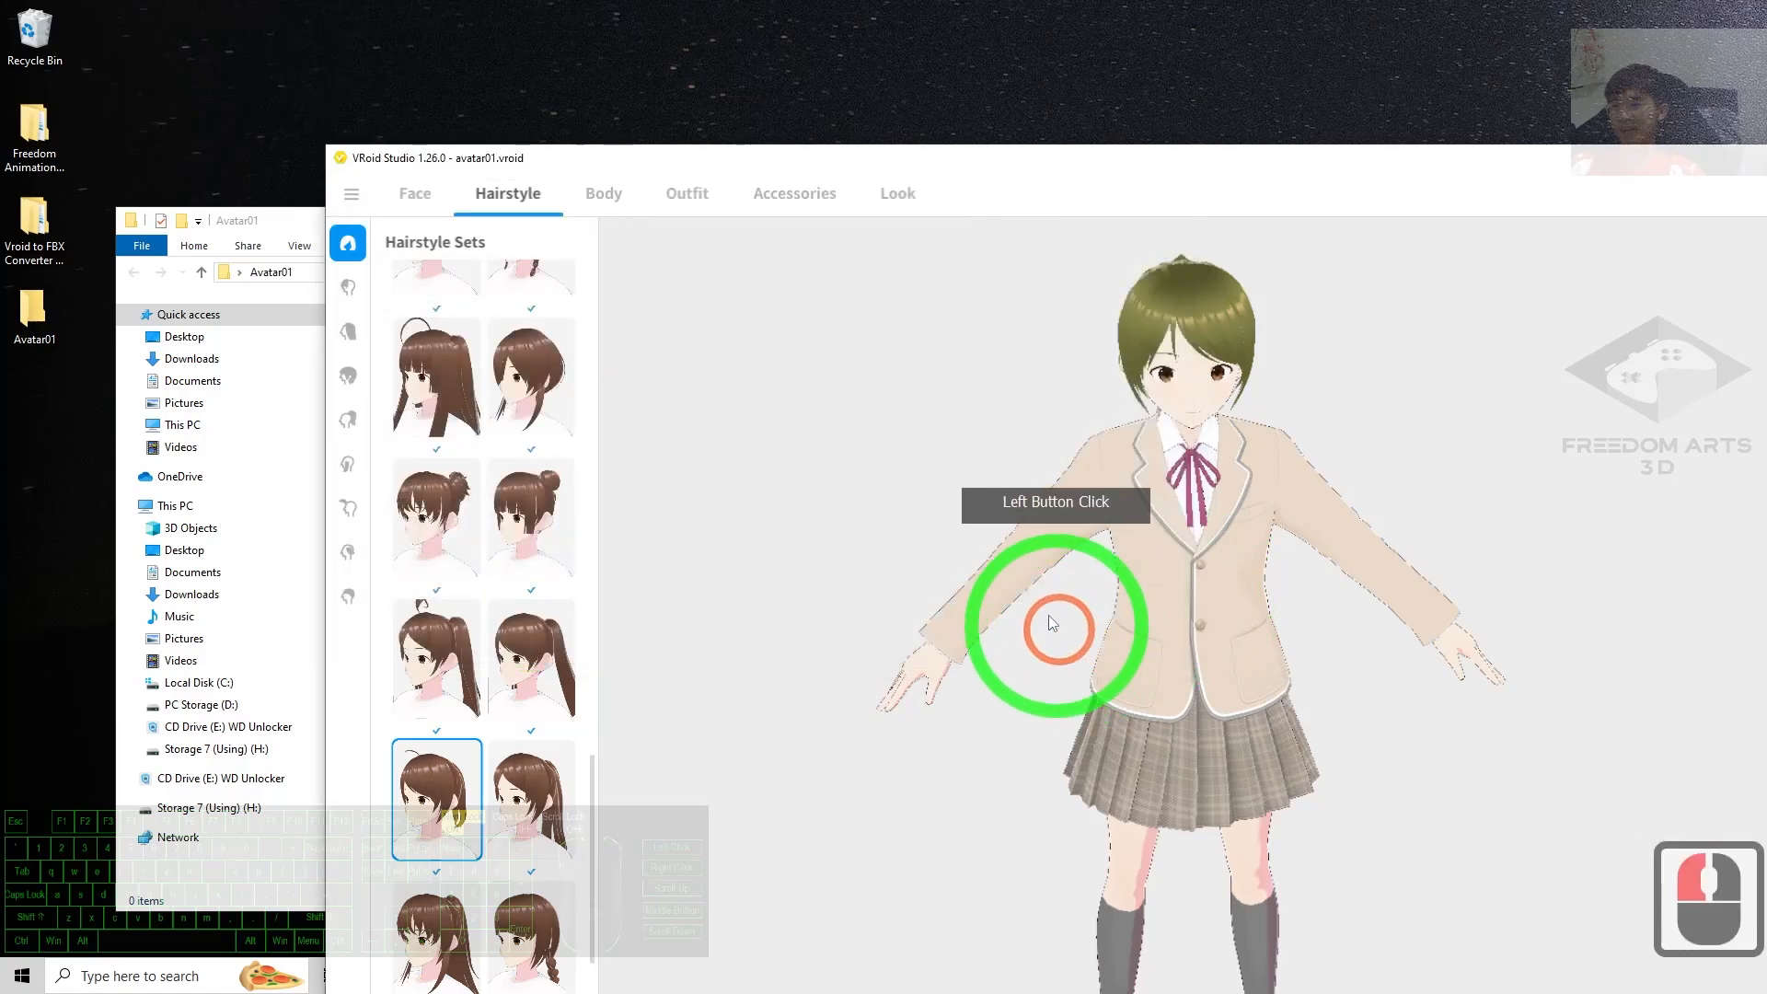
Maximize the editor window and open the VRM export for the avatar.
double_click(1189, 168)
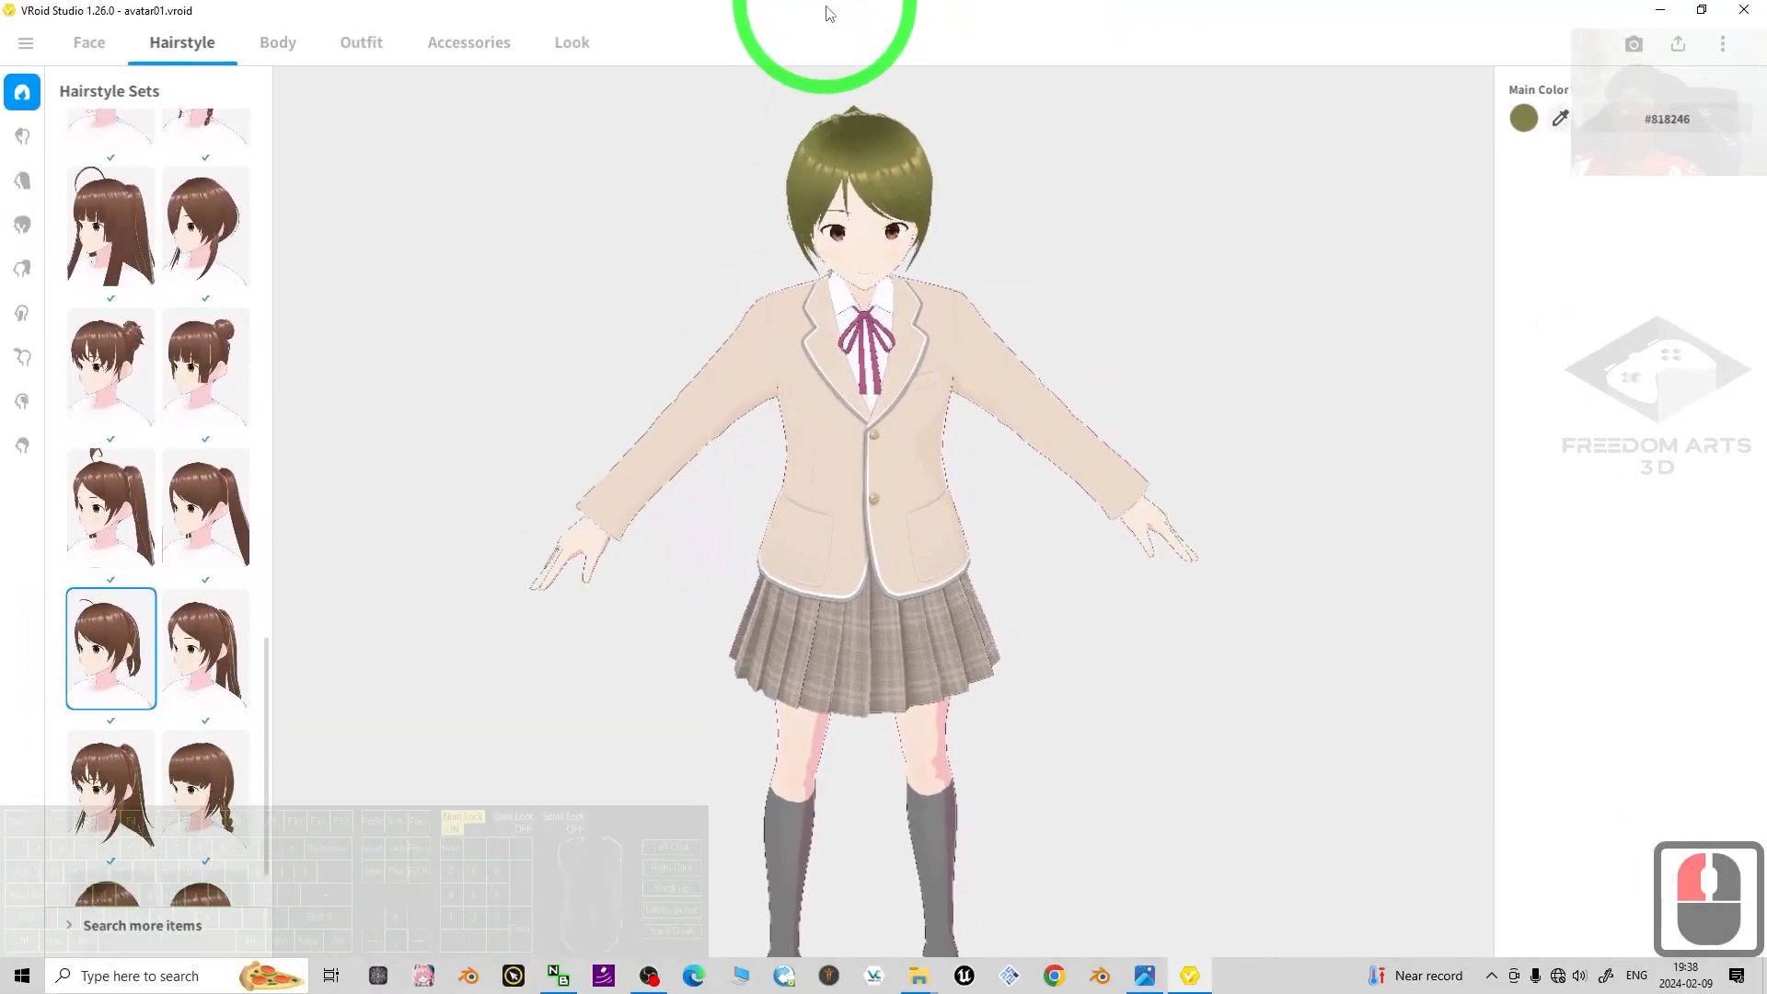
click(1678, 41)
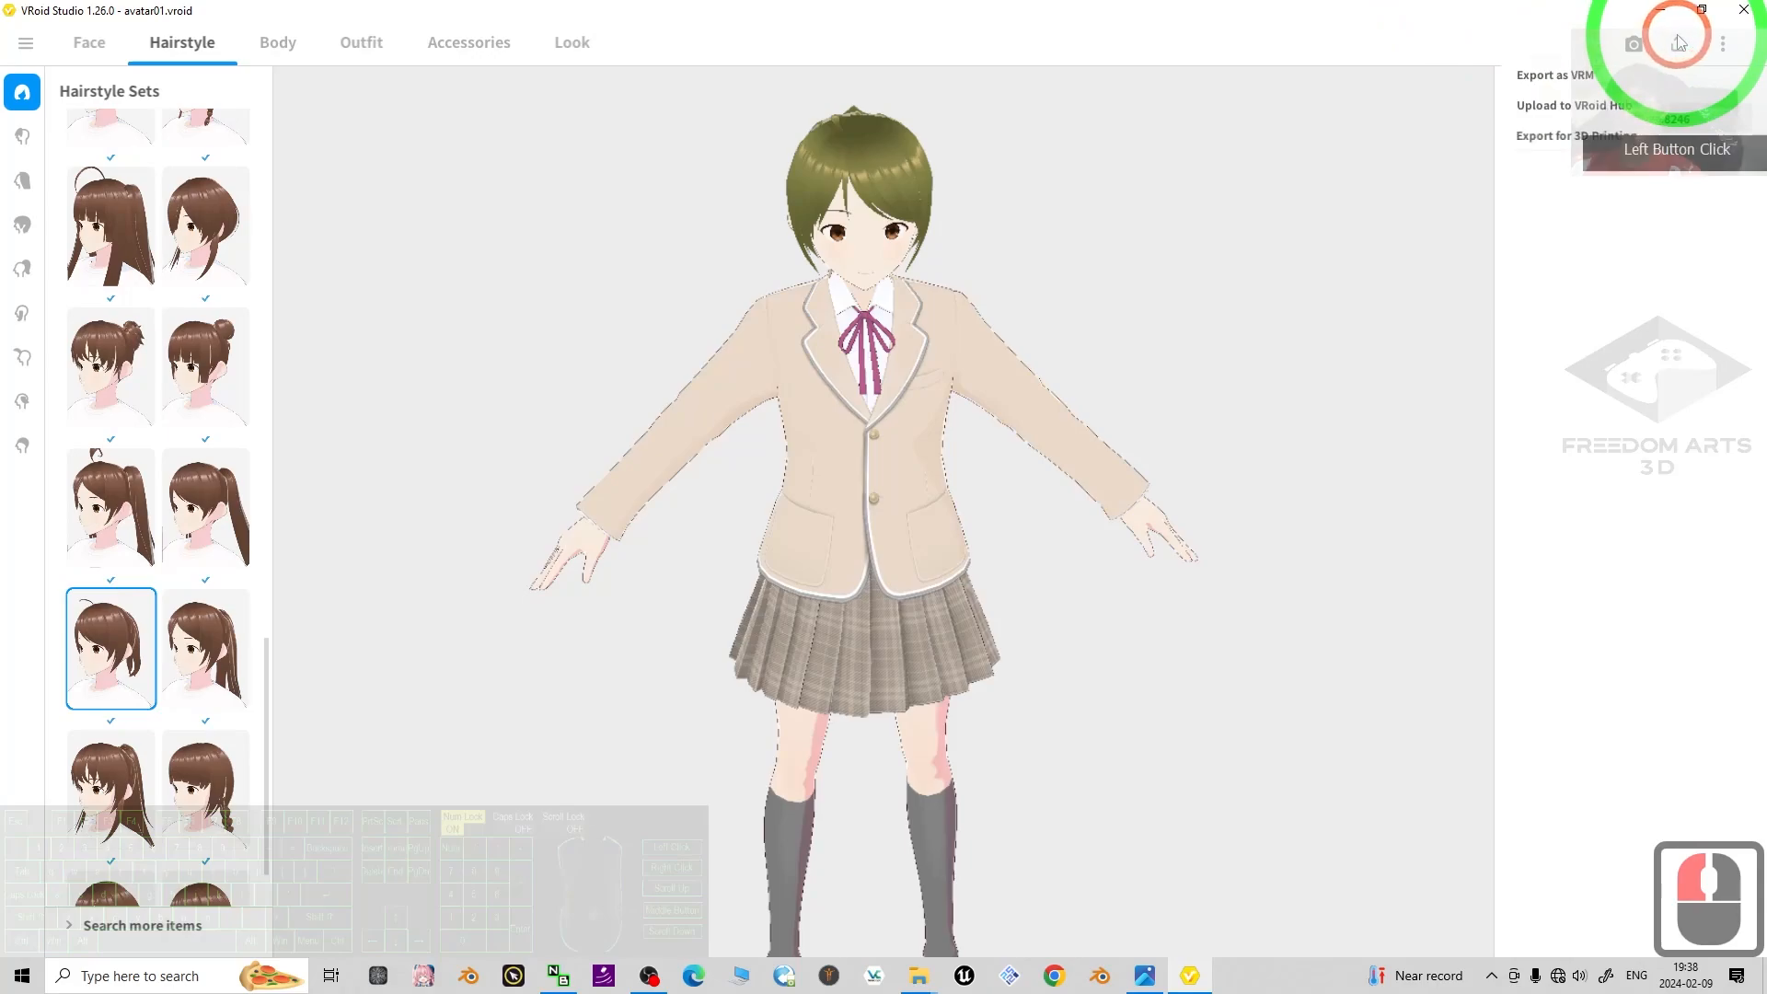
click(1566, 79)
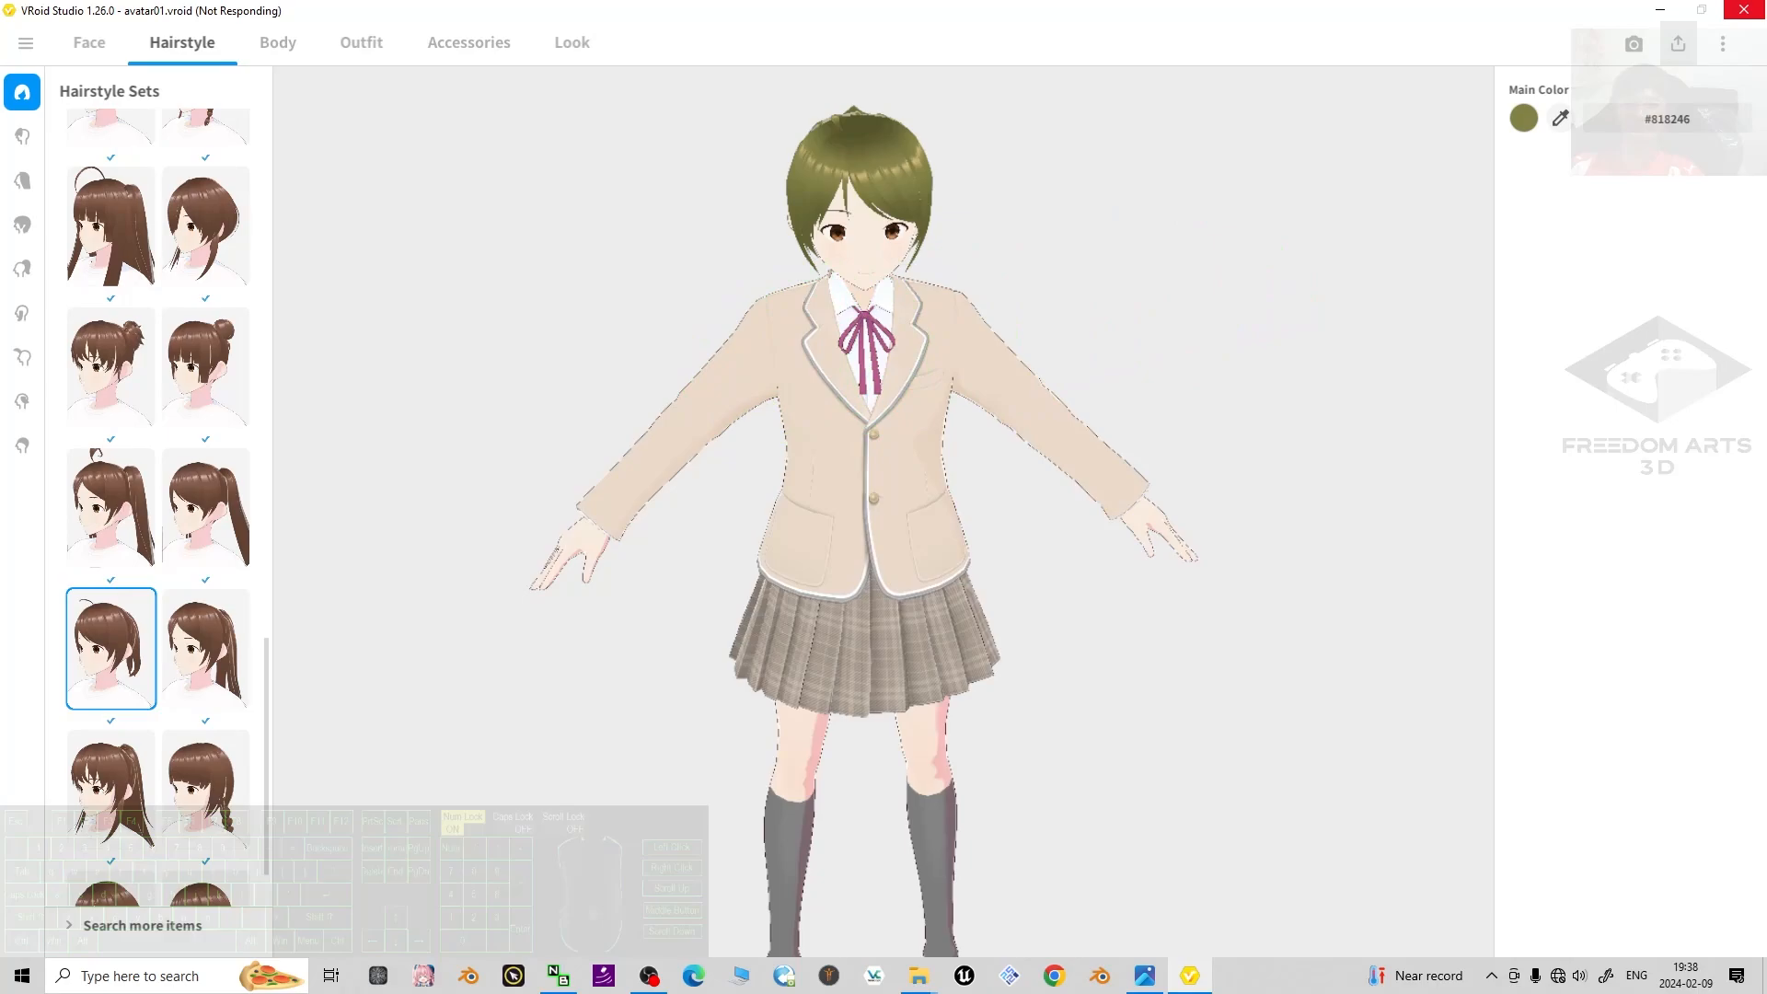
scroll(928, 603, up, 4)
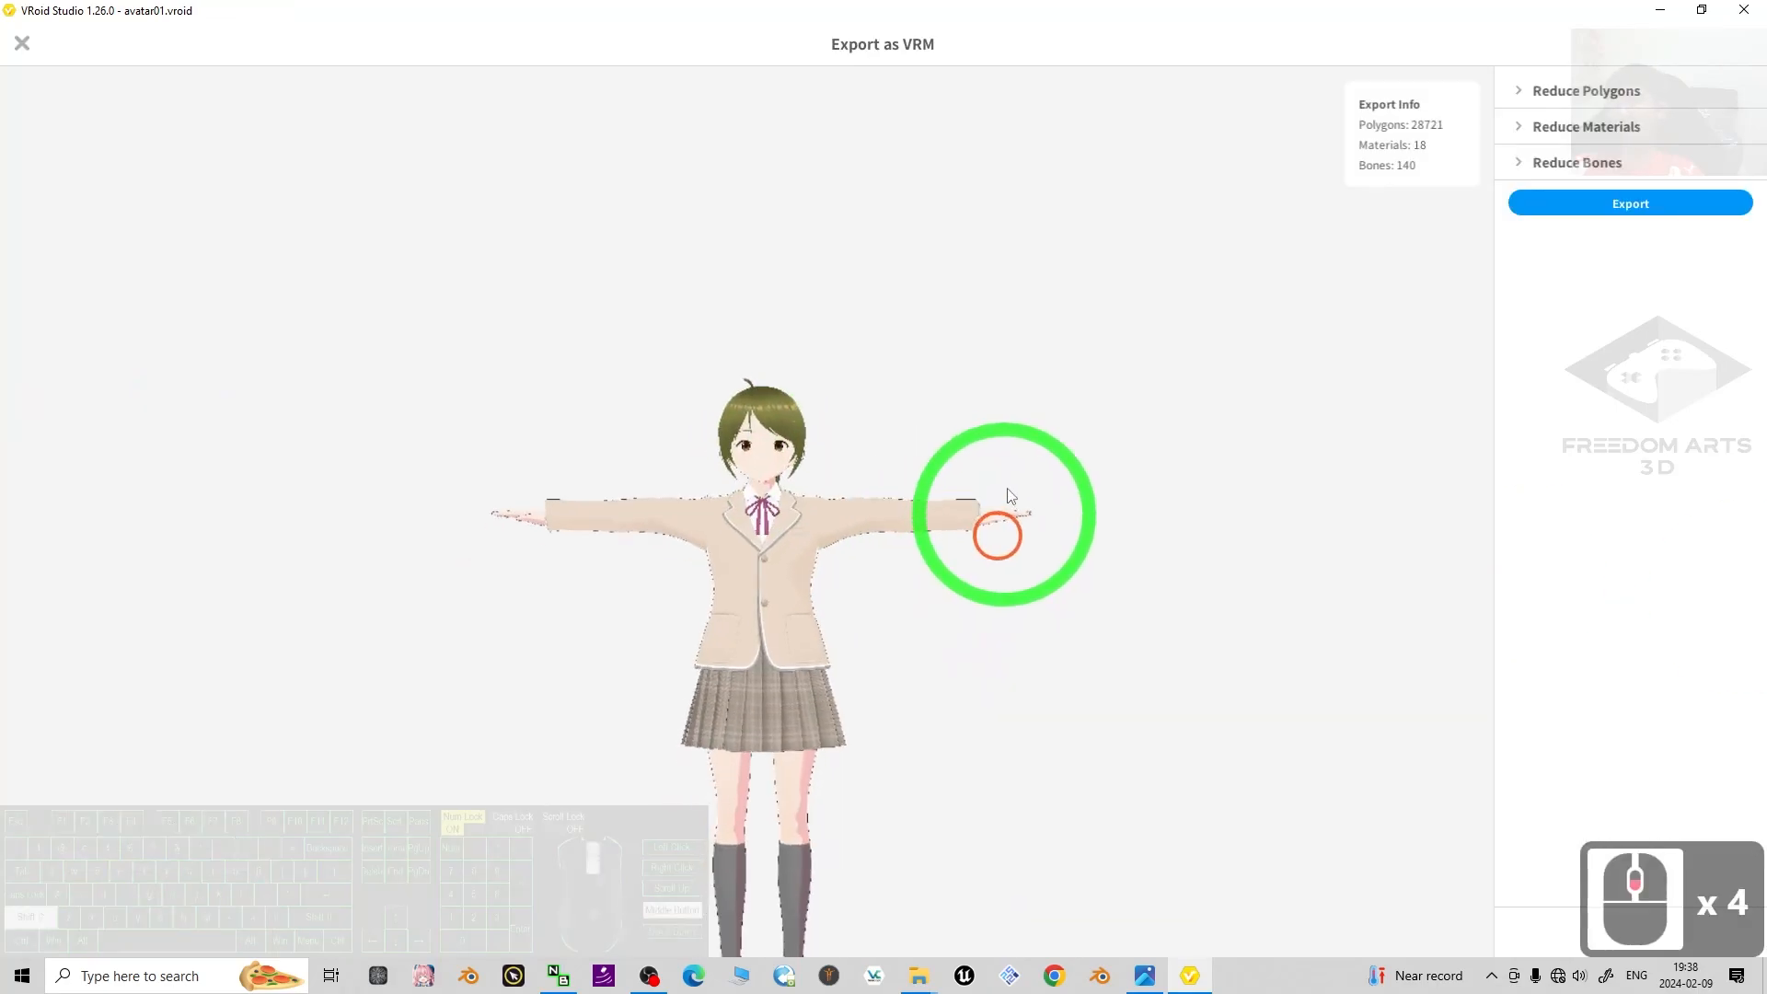
shift+scroll(1302, 426, down, 3)
Start the VRM0.0 export with avatar01 as the avatar title and Freedom as the creator.
click(1657, 205)
click(786, 392)
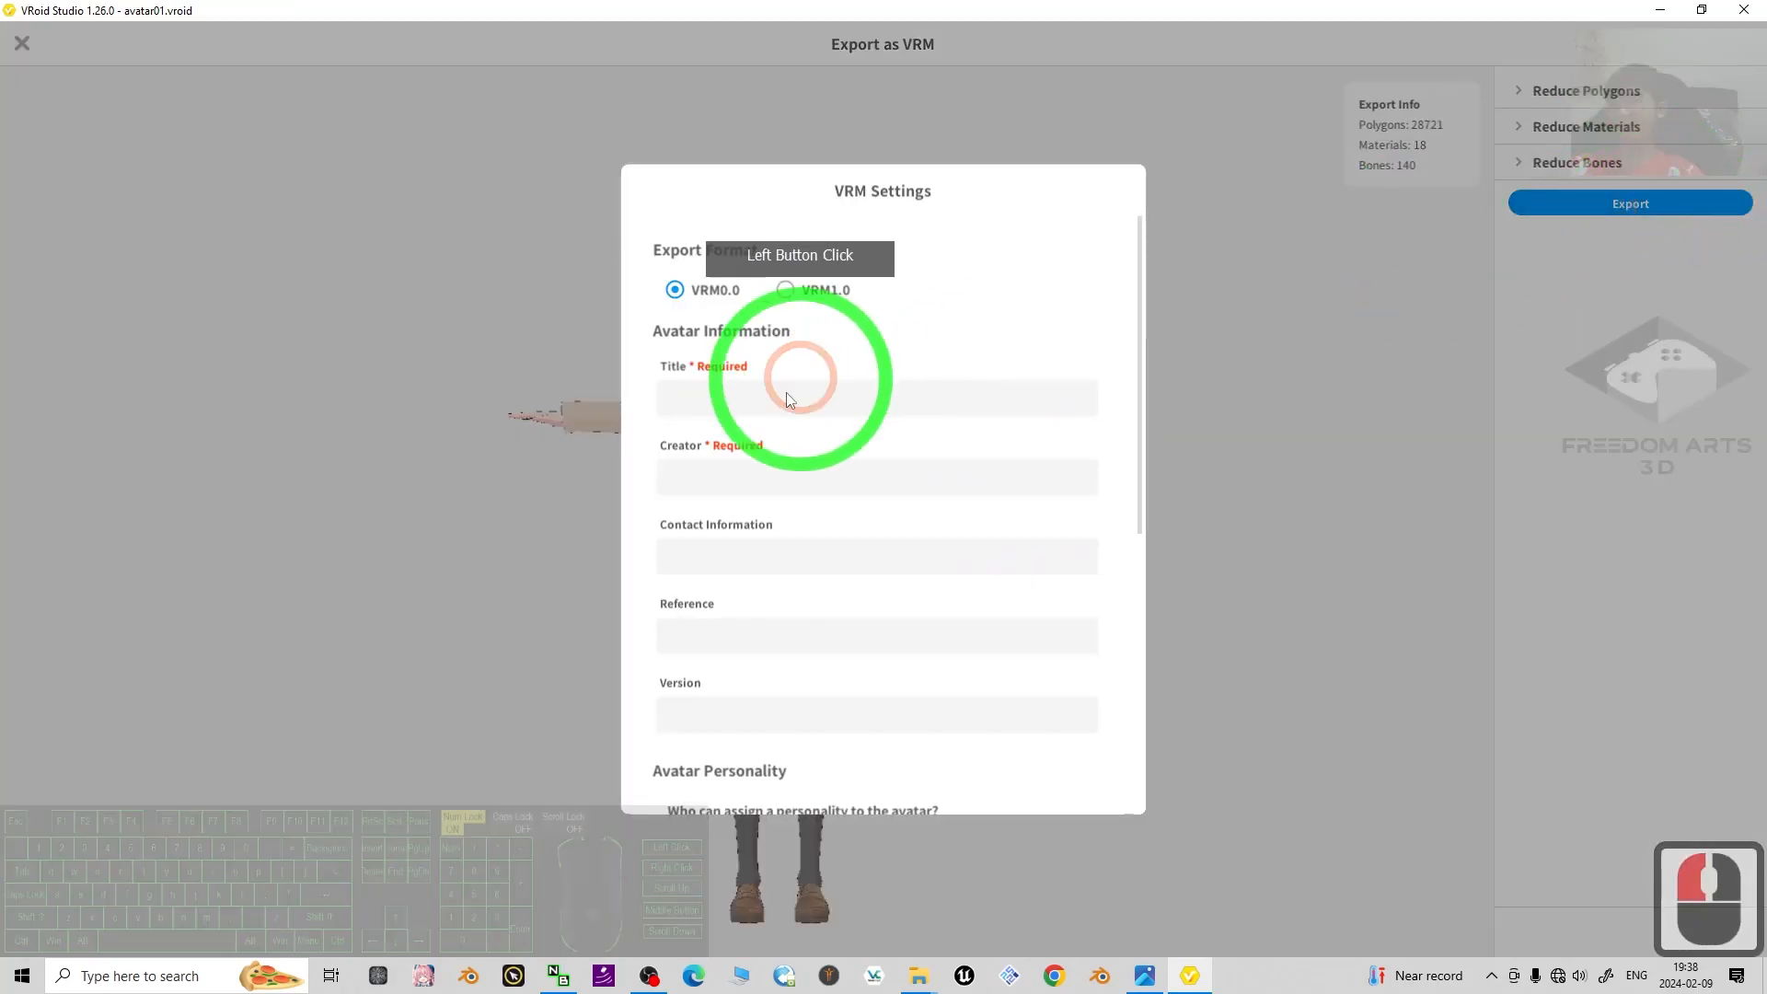
click(753, 410)
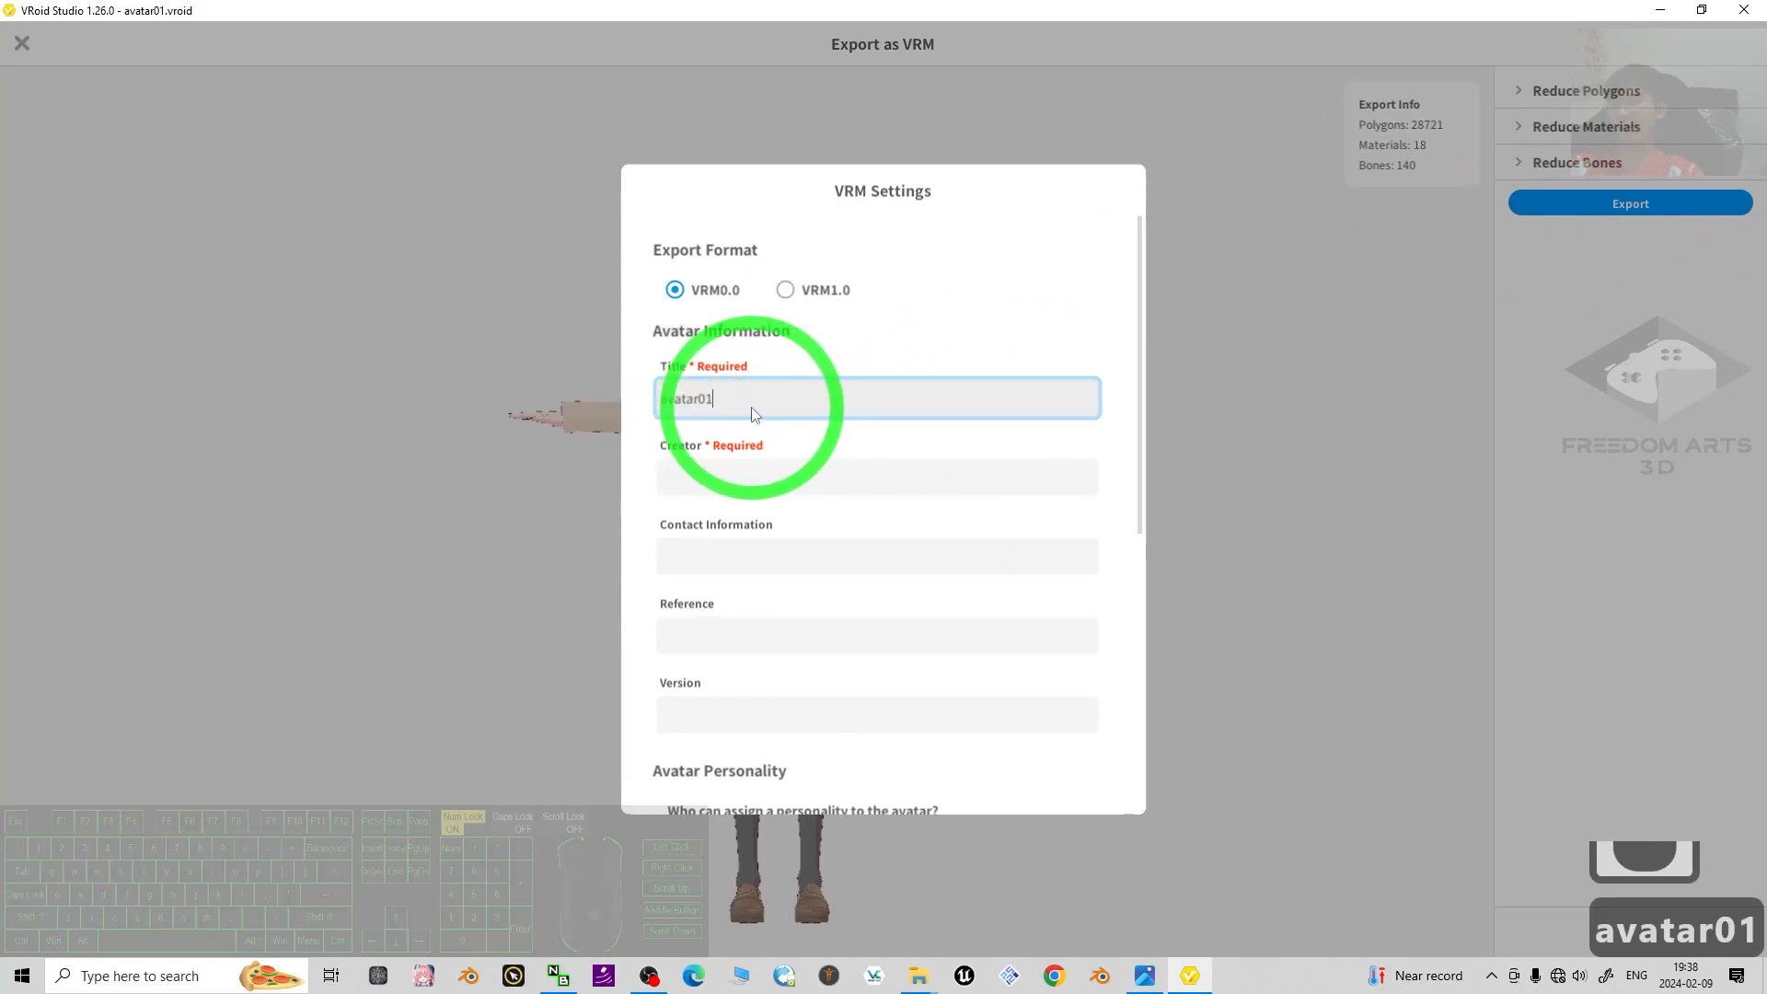
click(718, 483)
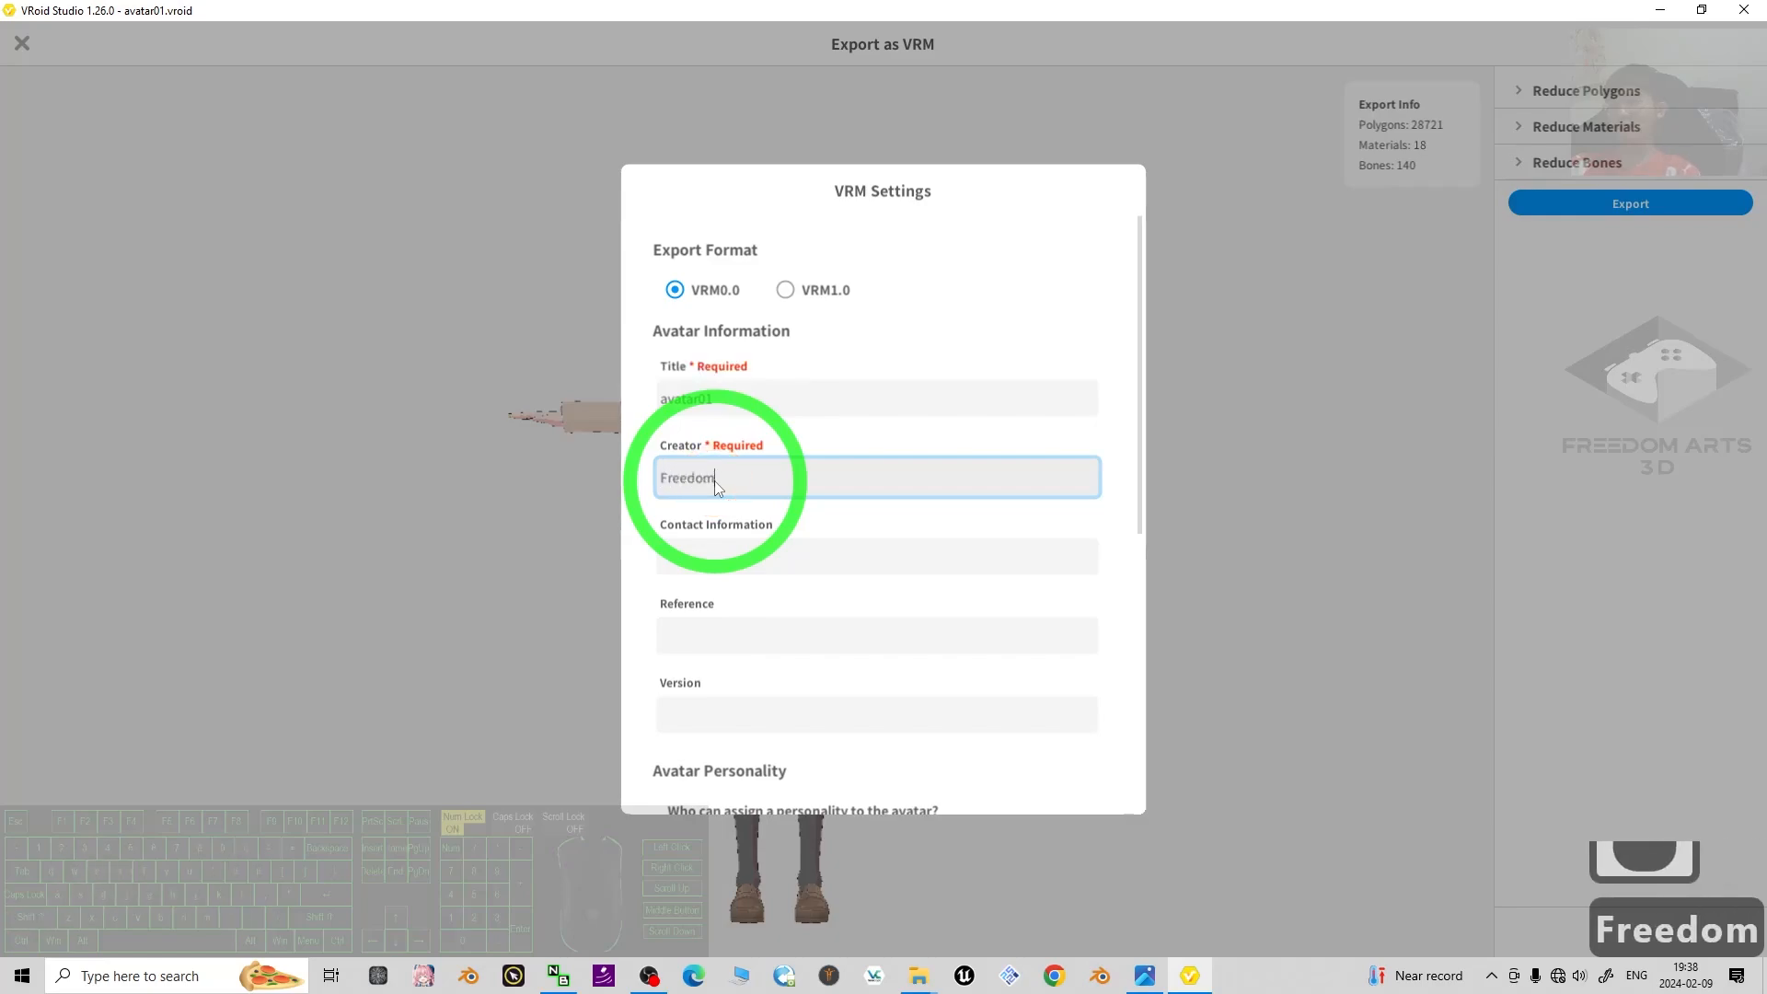
drag(1148, 394, 1126, 680)
click(865, 711)
click(870, 710)
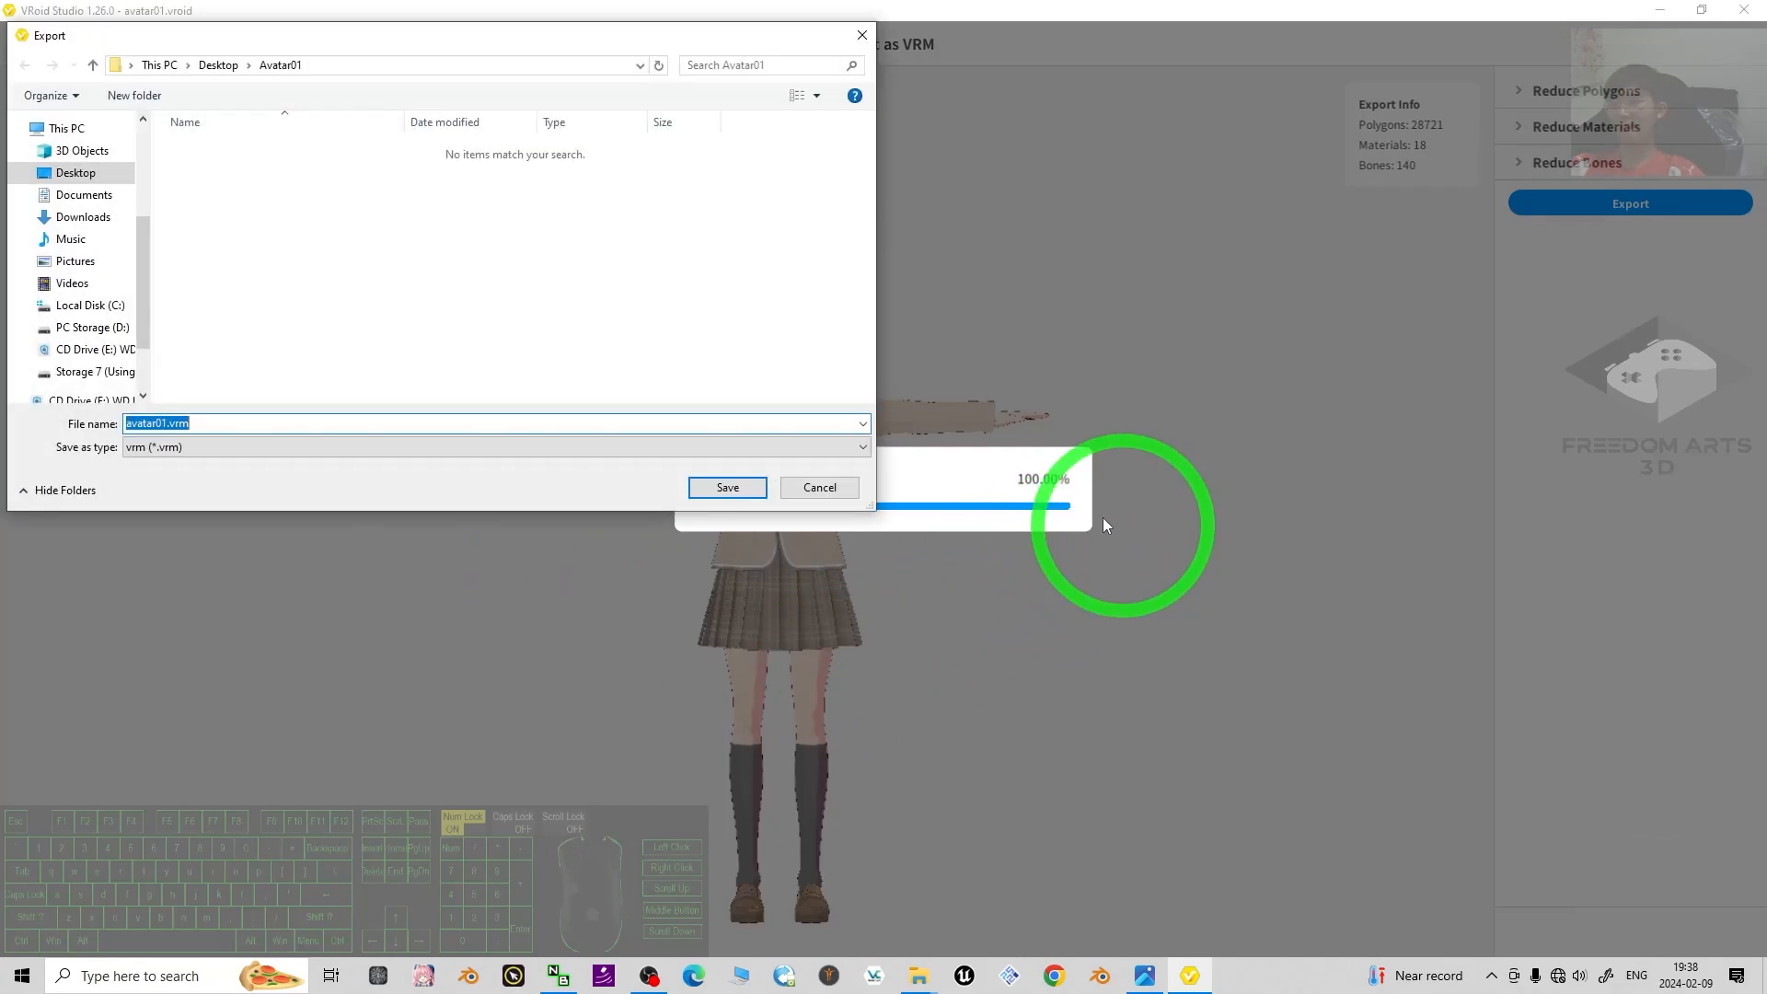
Save the VRM export as avatar01.vrm in the desktop's Avatar01 folder and close the avatar editor.
click(75, 173)
double_click(215, 170)
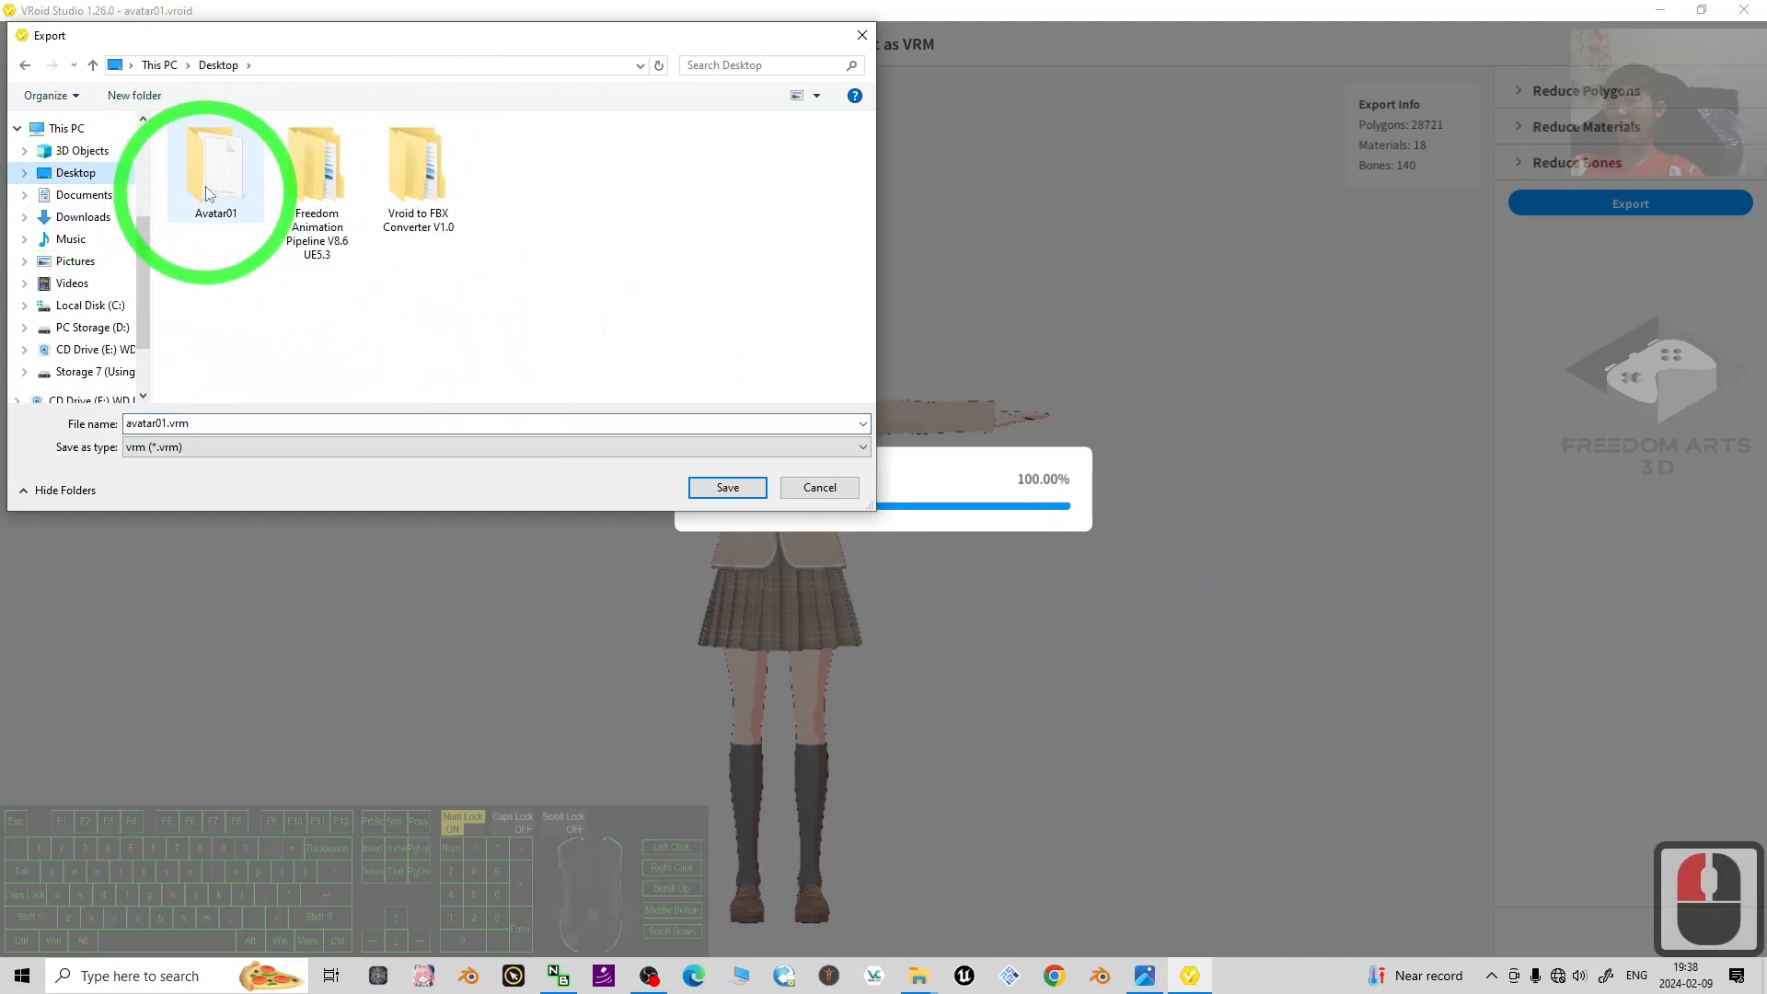
triple_click(210, 431)
click(727, 486)
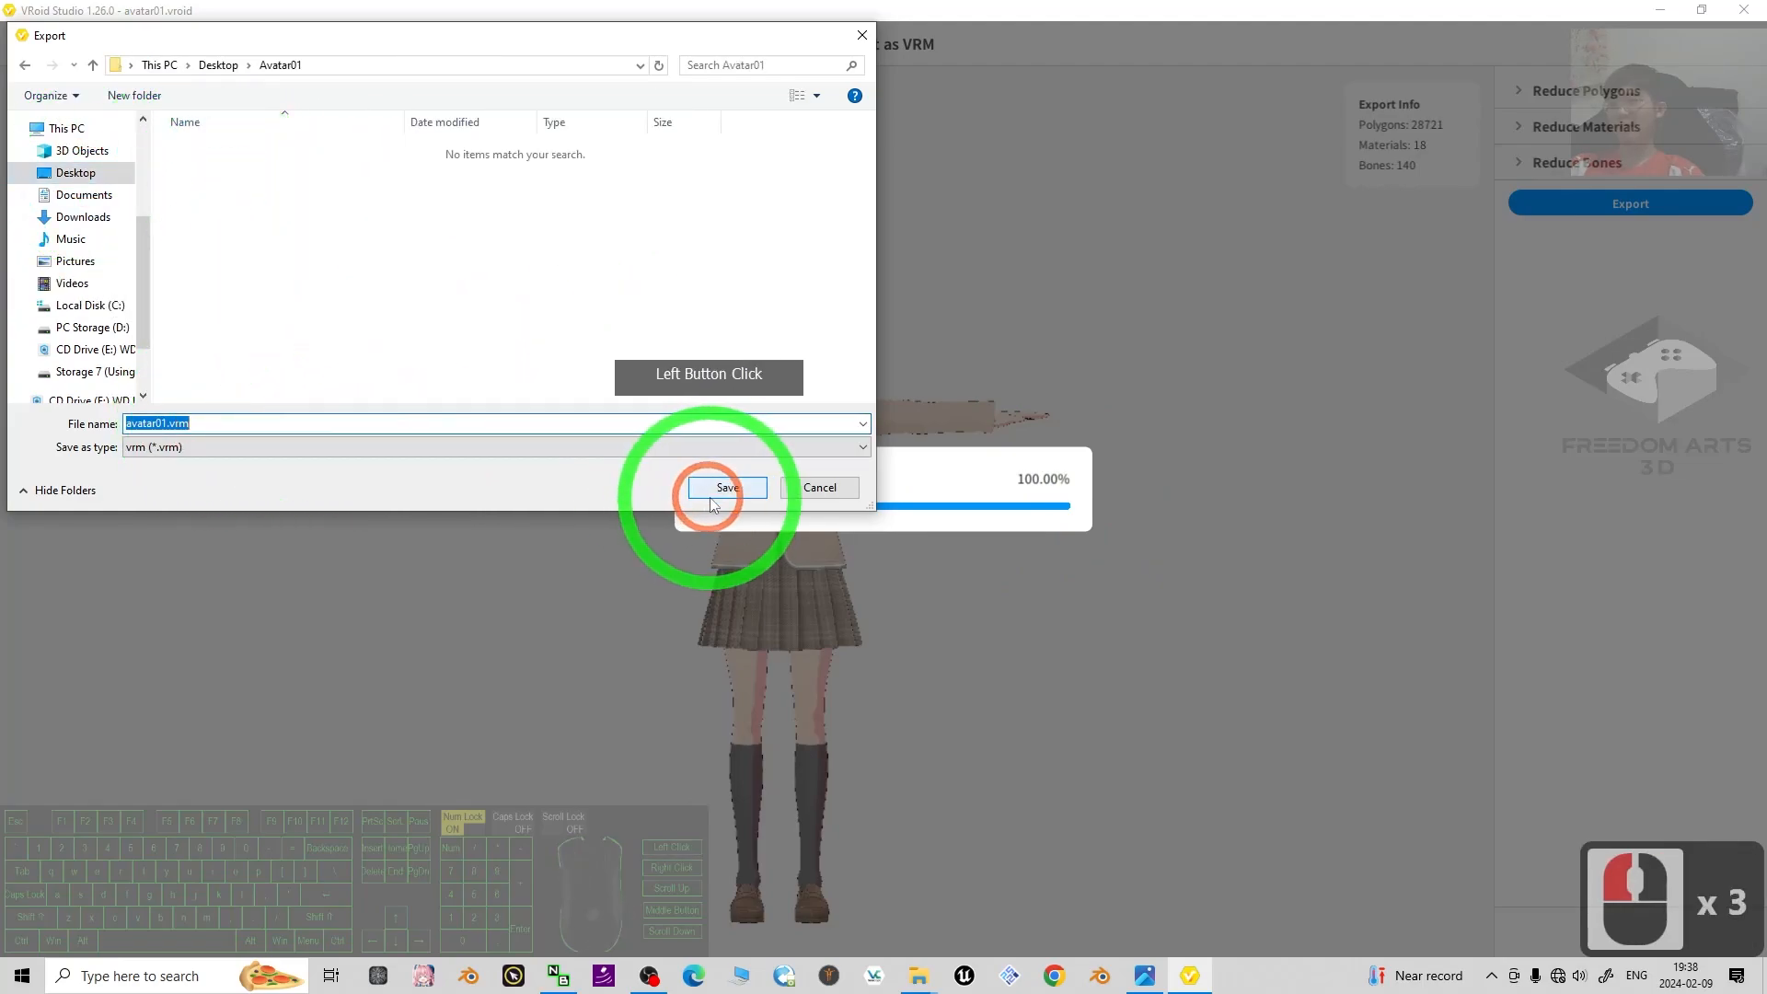
click(1131, 443)
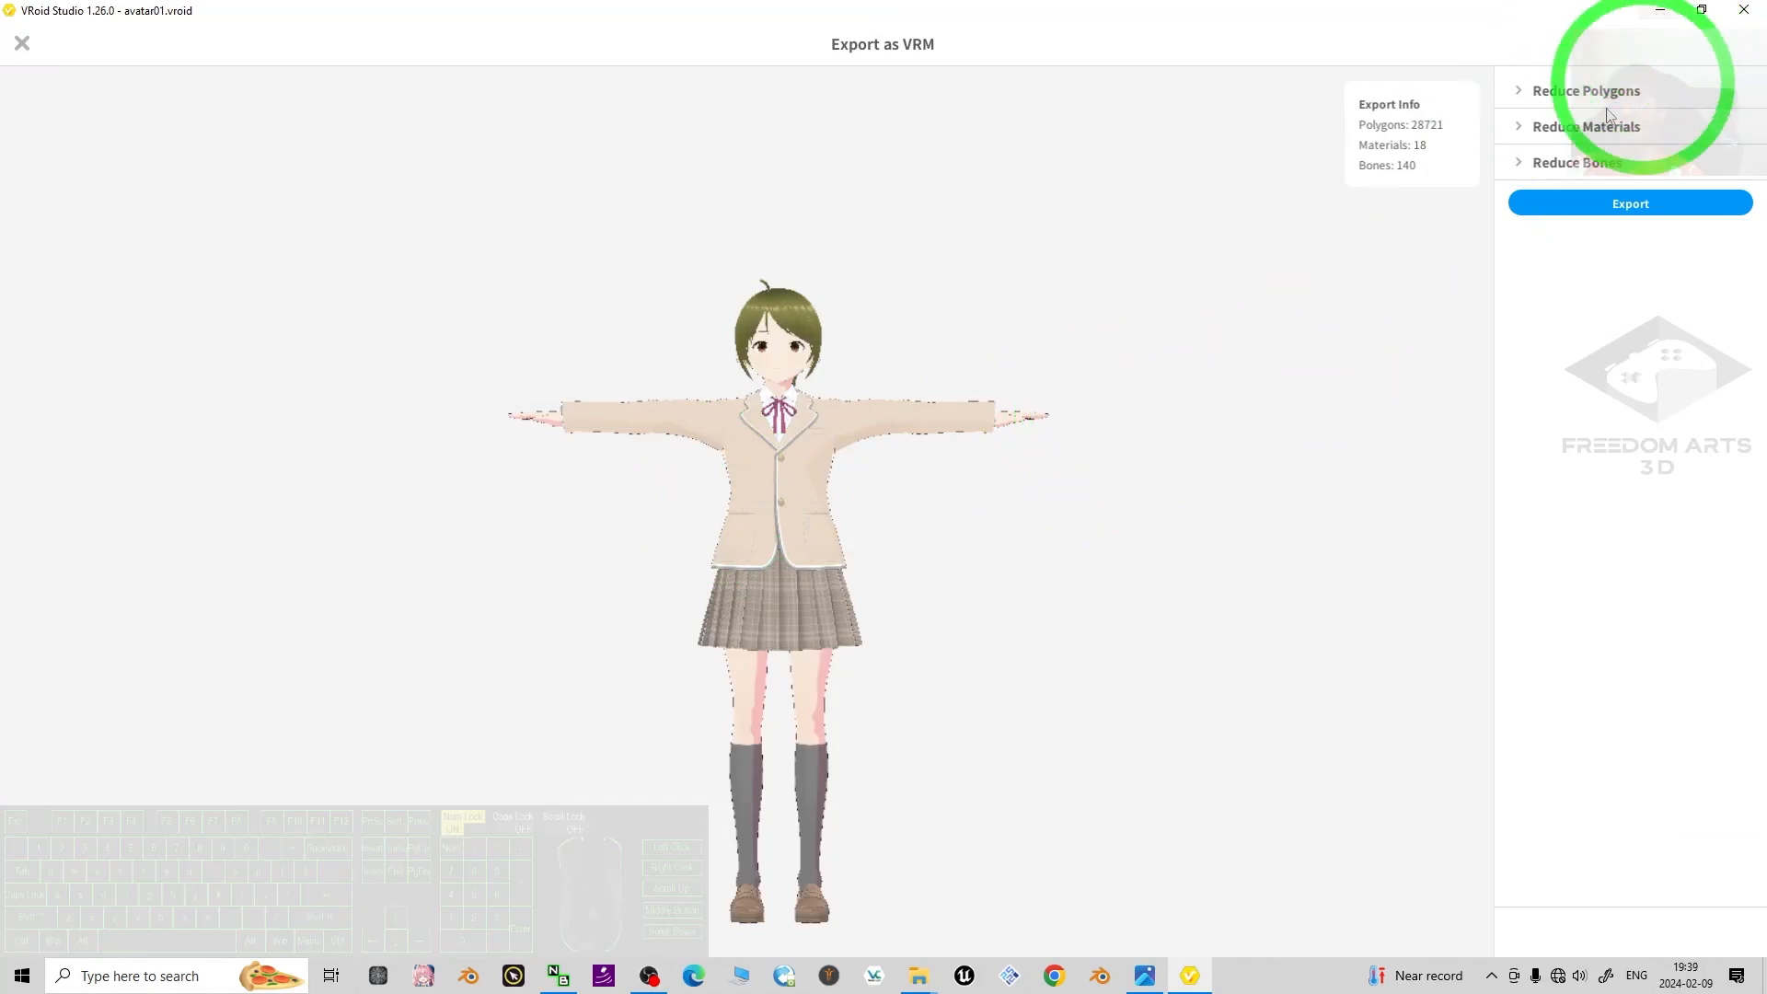
click(1746, 25)
Check the avatar01.vrm and avatar01.vroid files in the Avatar01 folder.
click(426, 426)
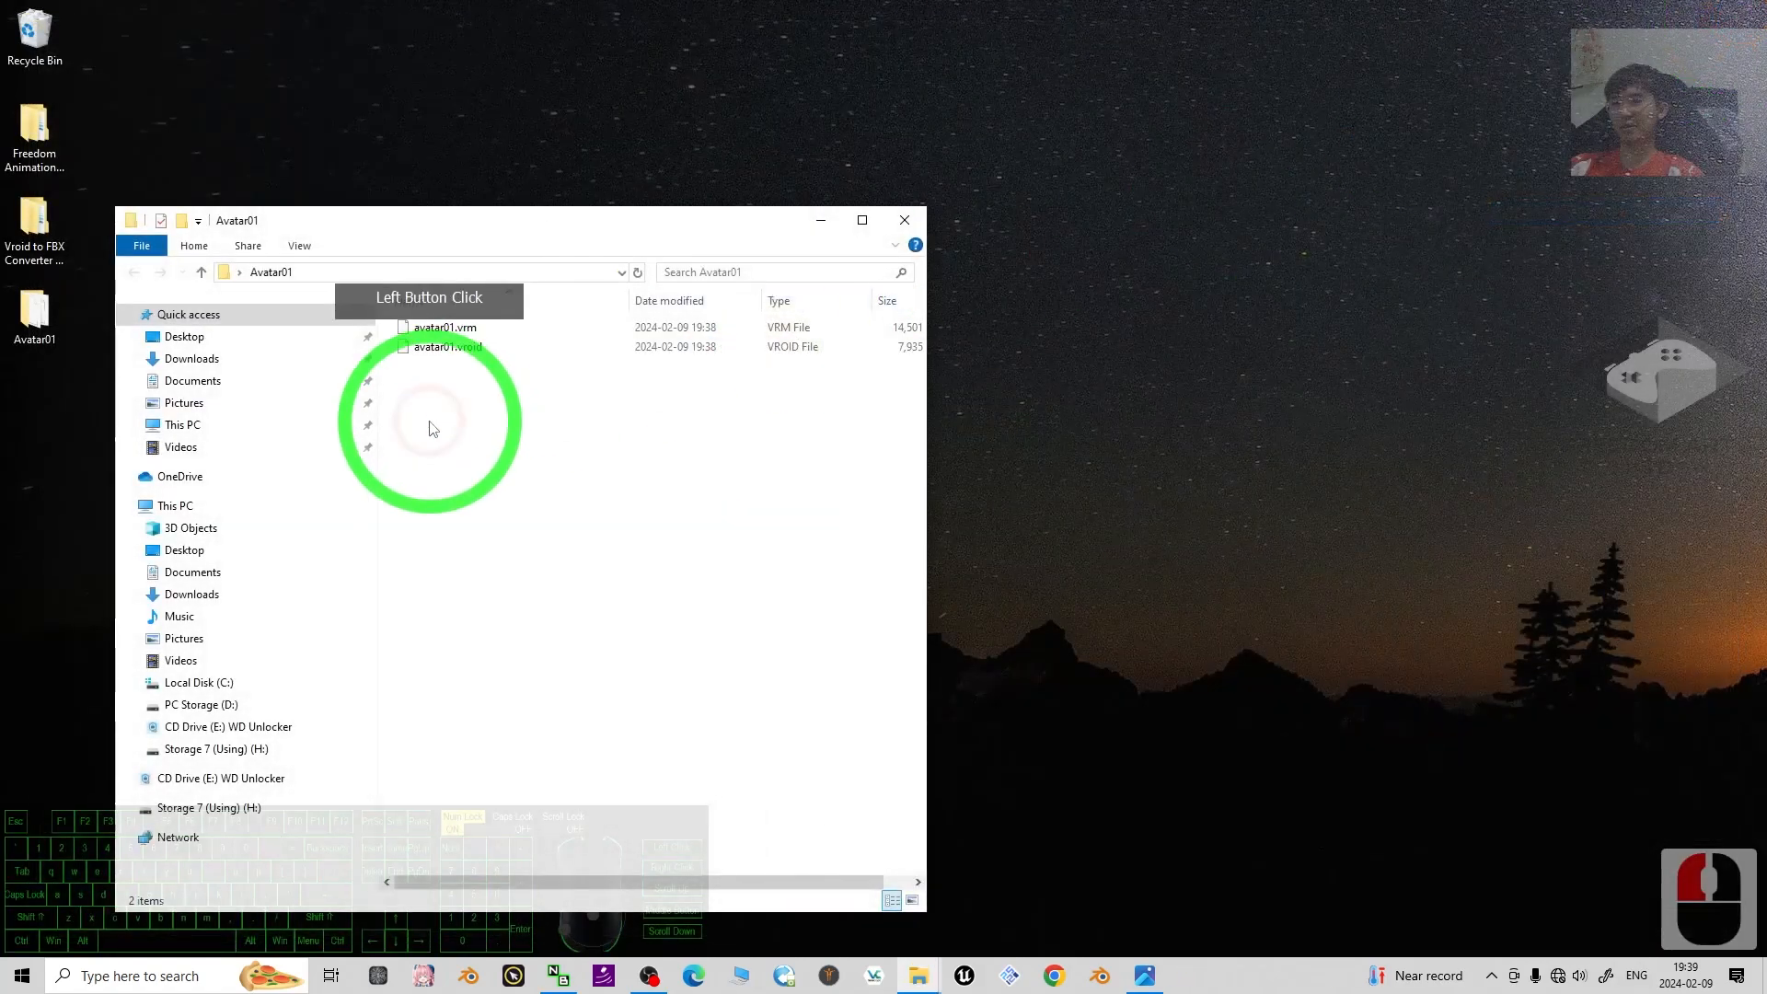
click(467, 334)
click(469, 343)
click(470, 345)
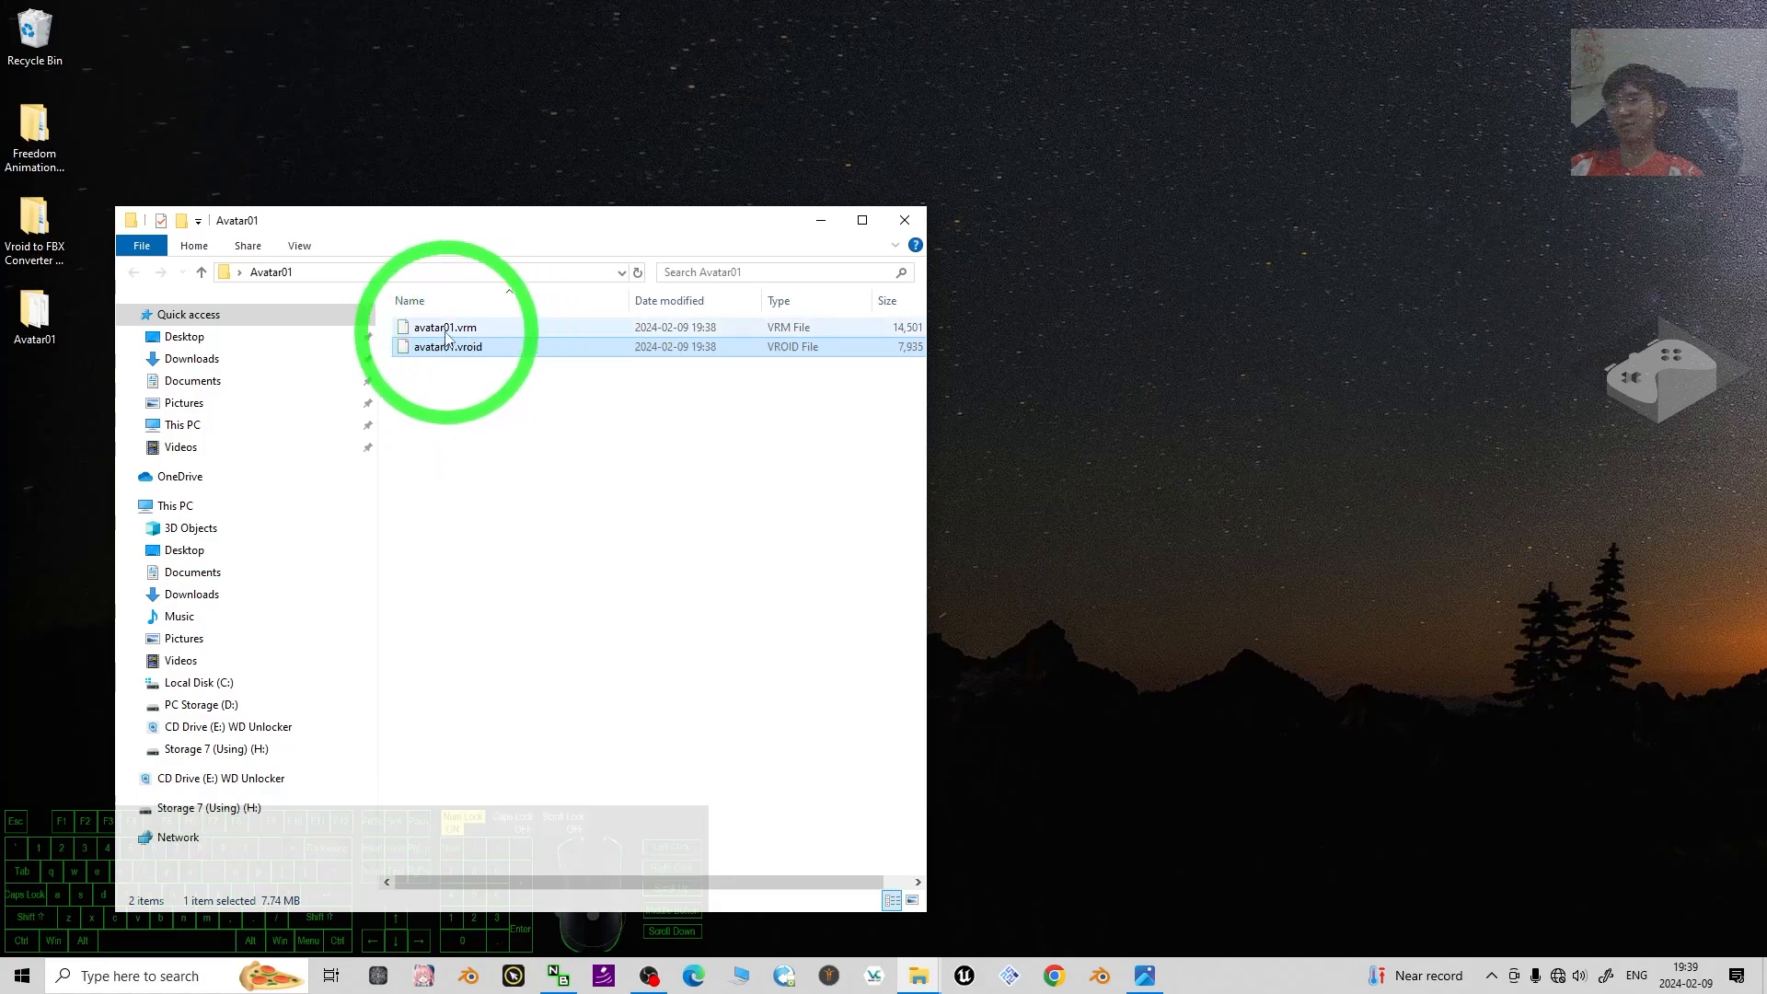
click(434, 329)
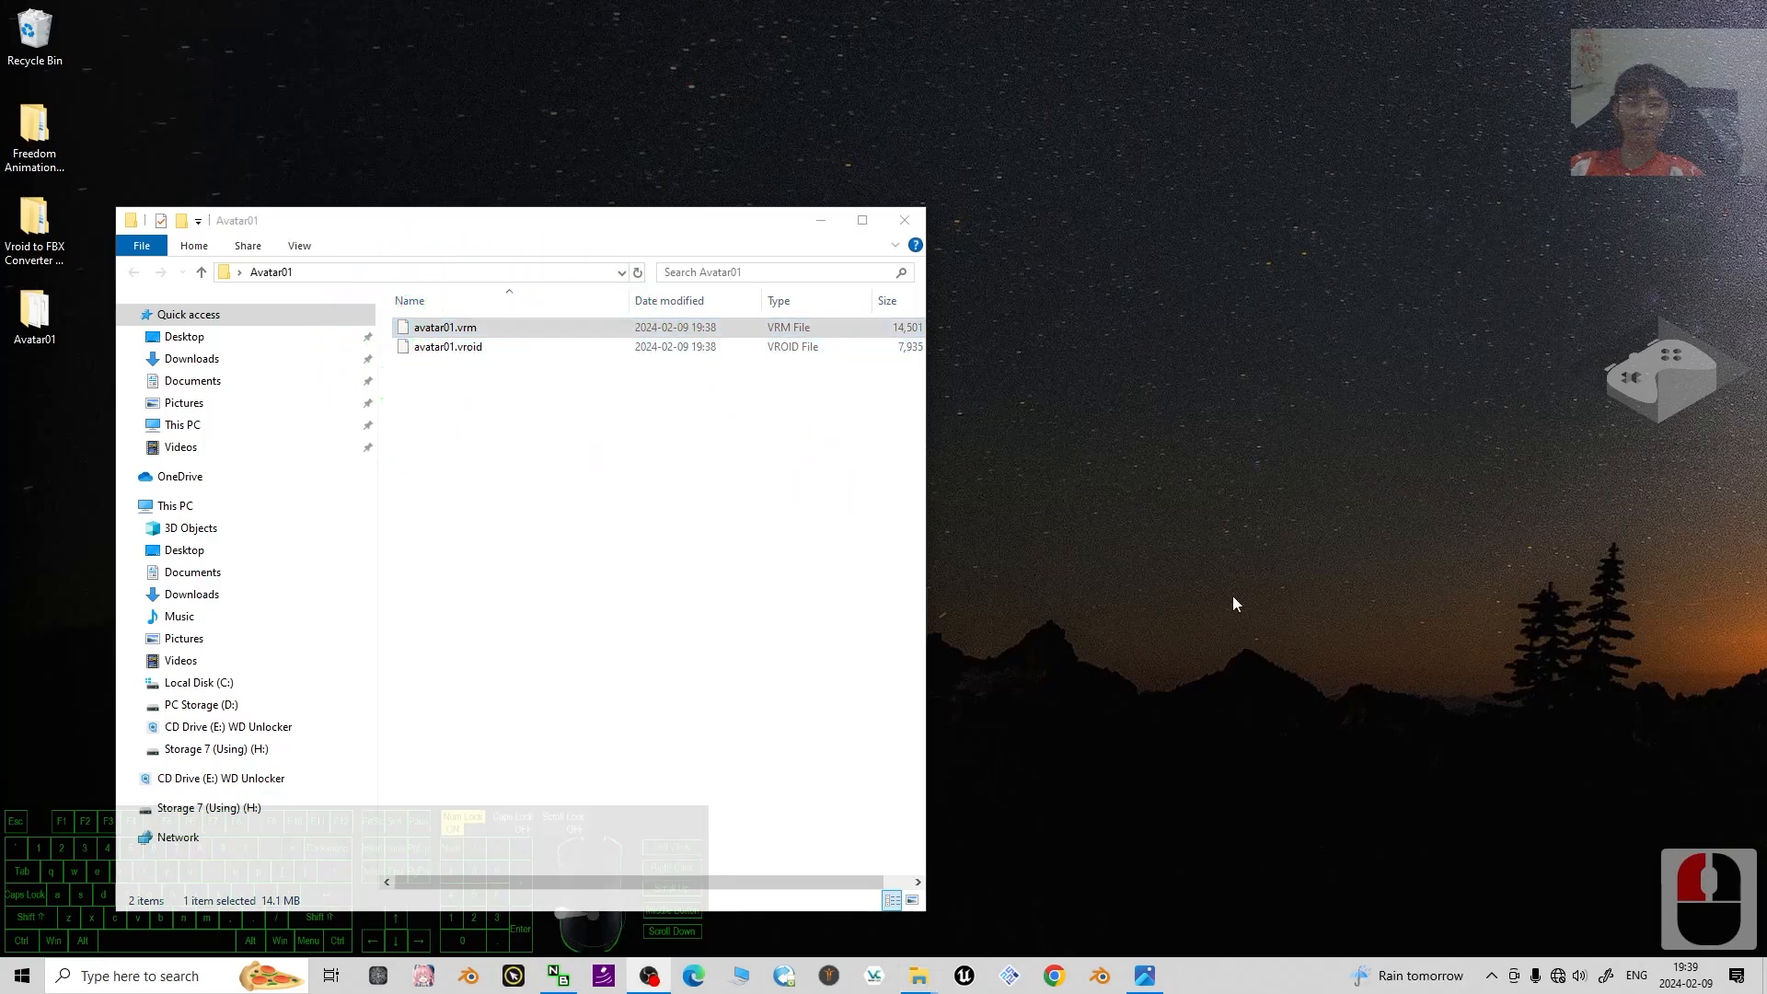
click(473, 459)
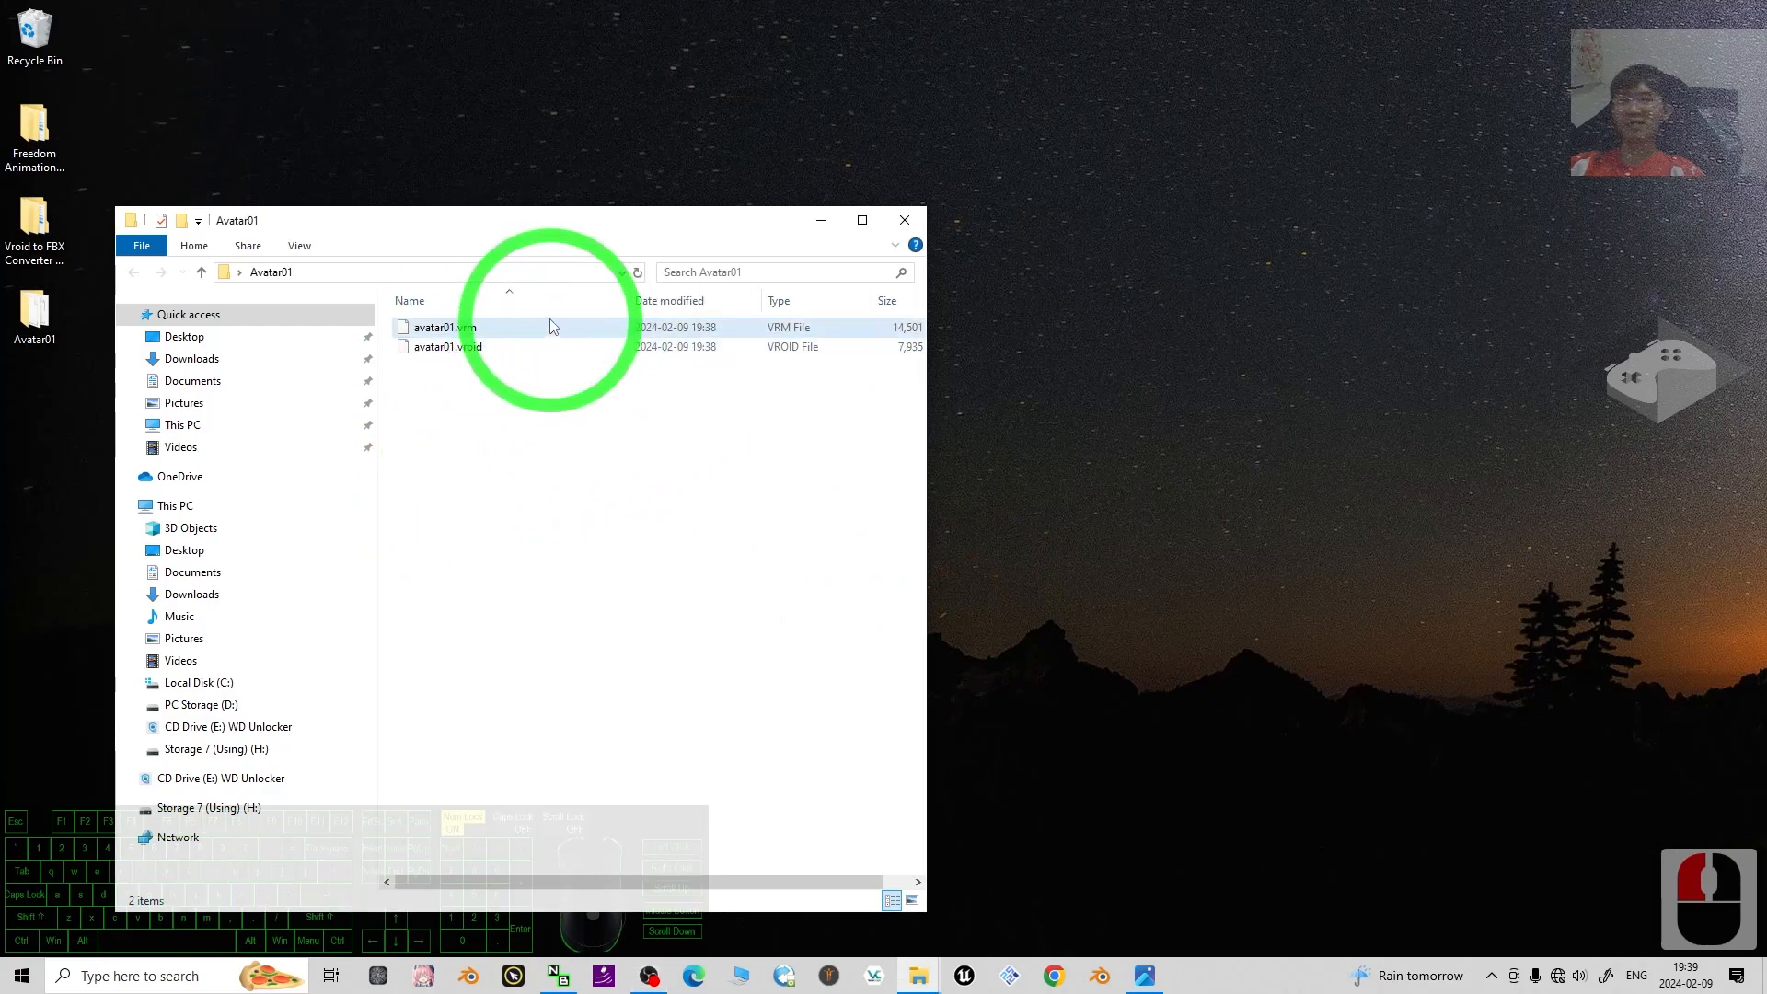
click(394, 103)
Open the Vroid to FBX Converter V1.0 folder from the desktop and close the Avatar01 folder window.
click(44, 219)
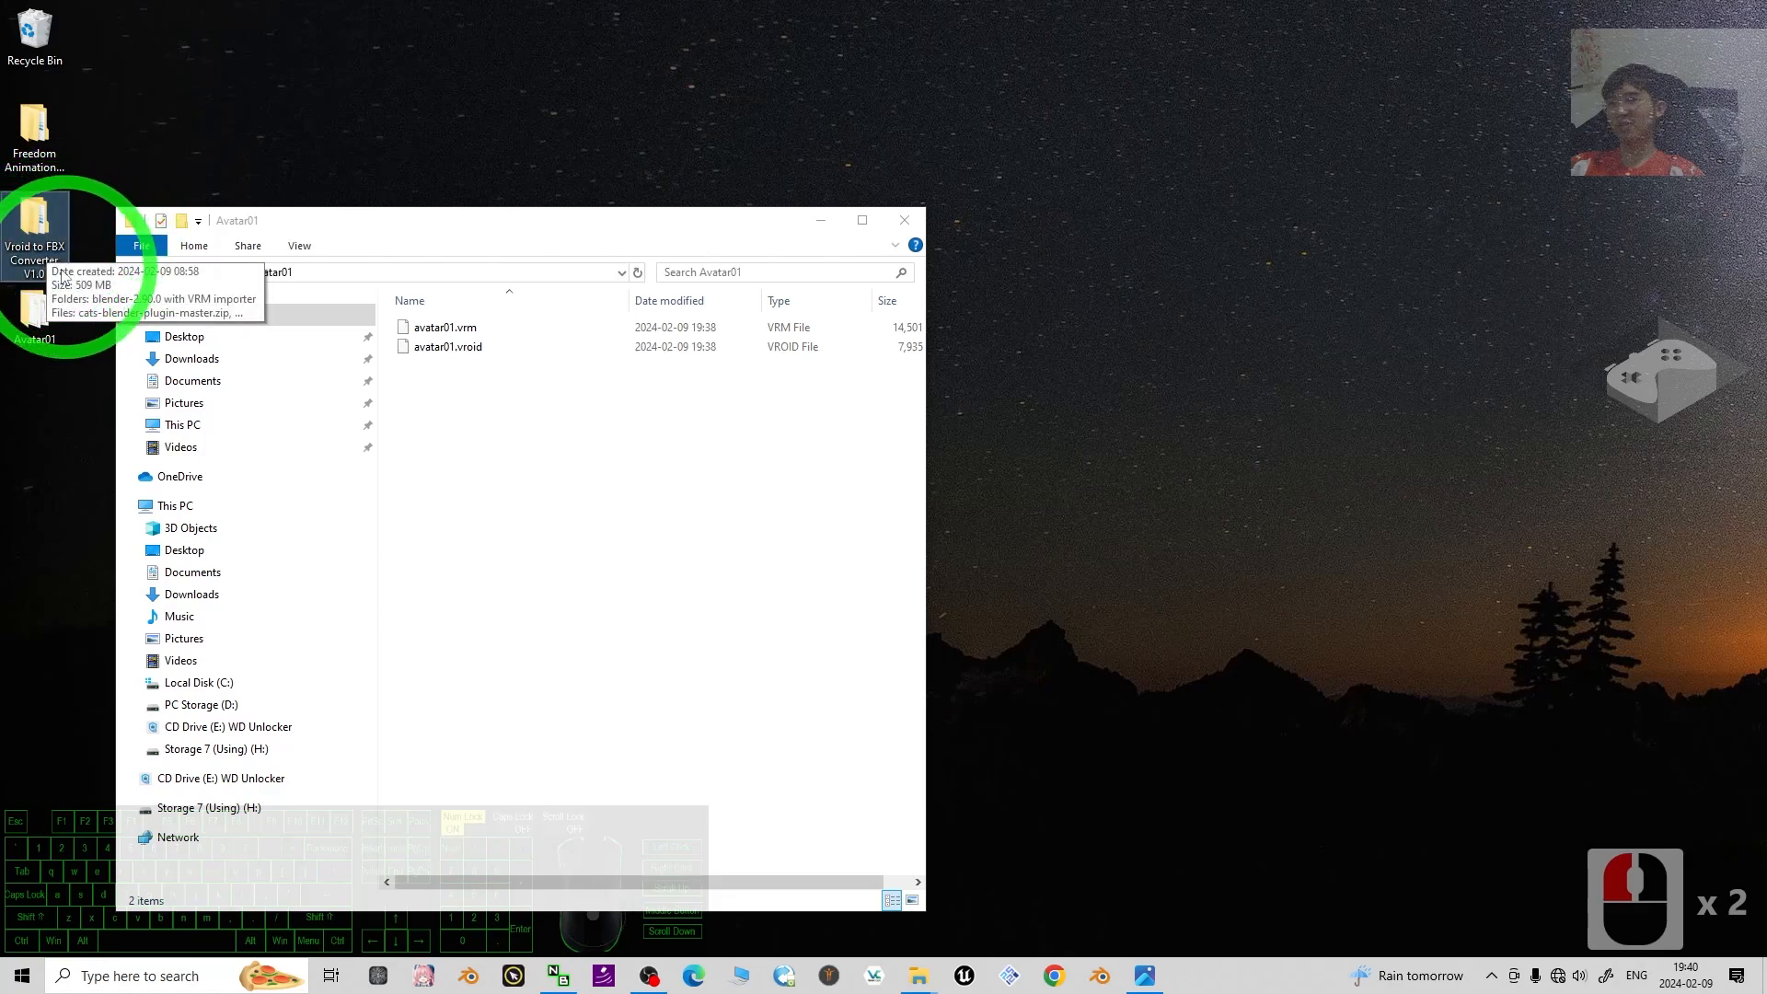
click(52, 230)
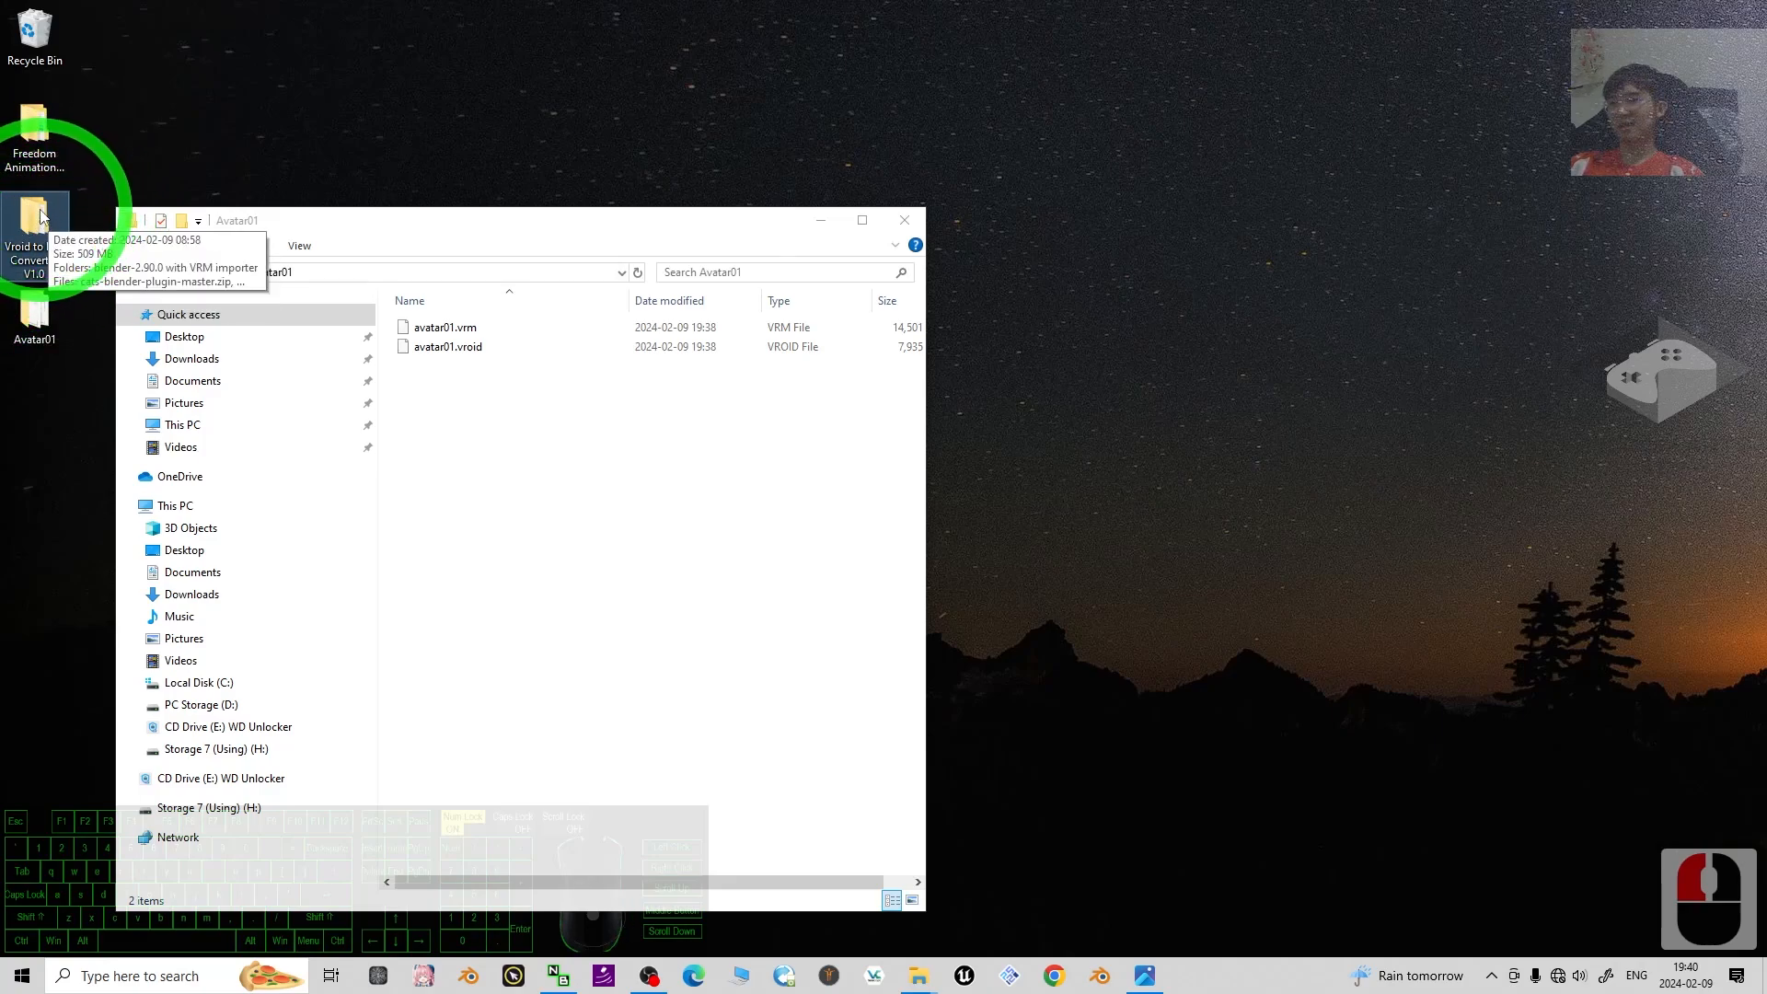
click(41, 219)
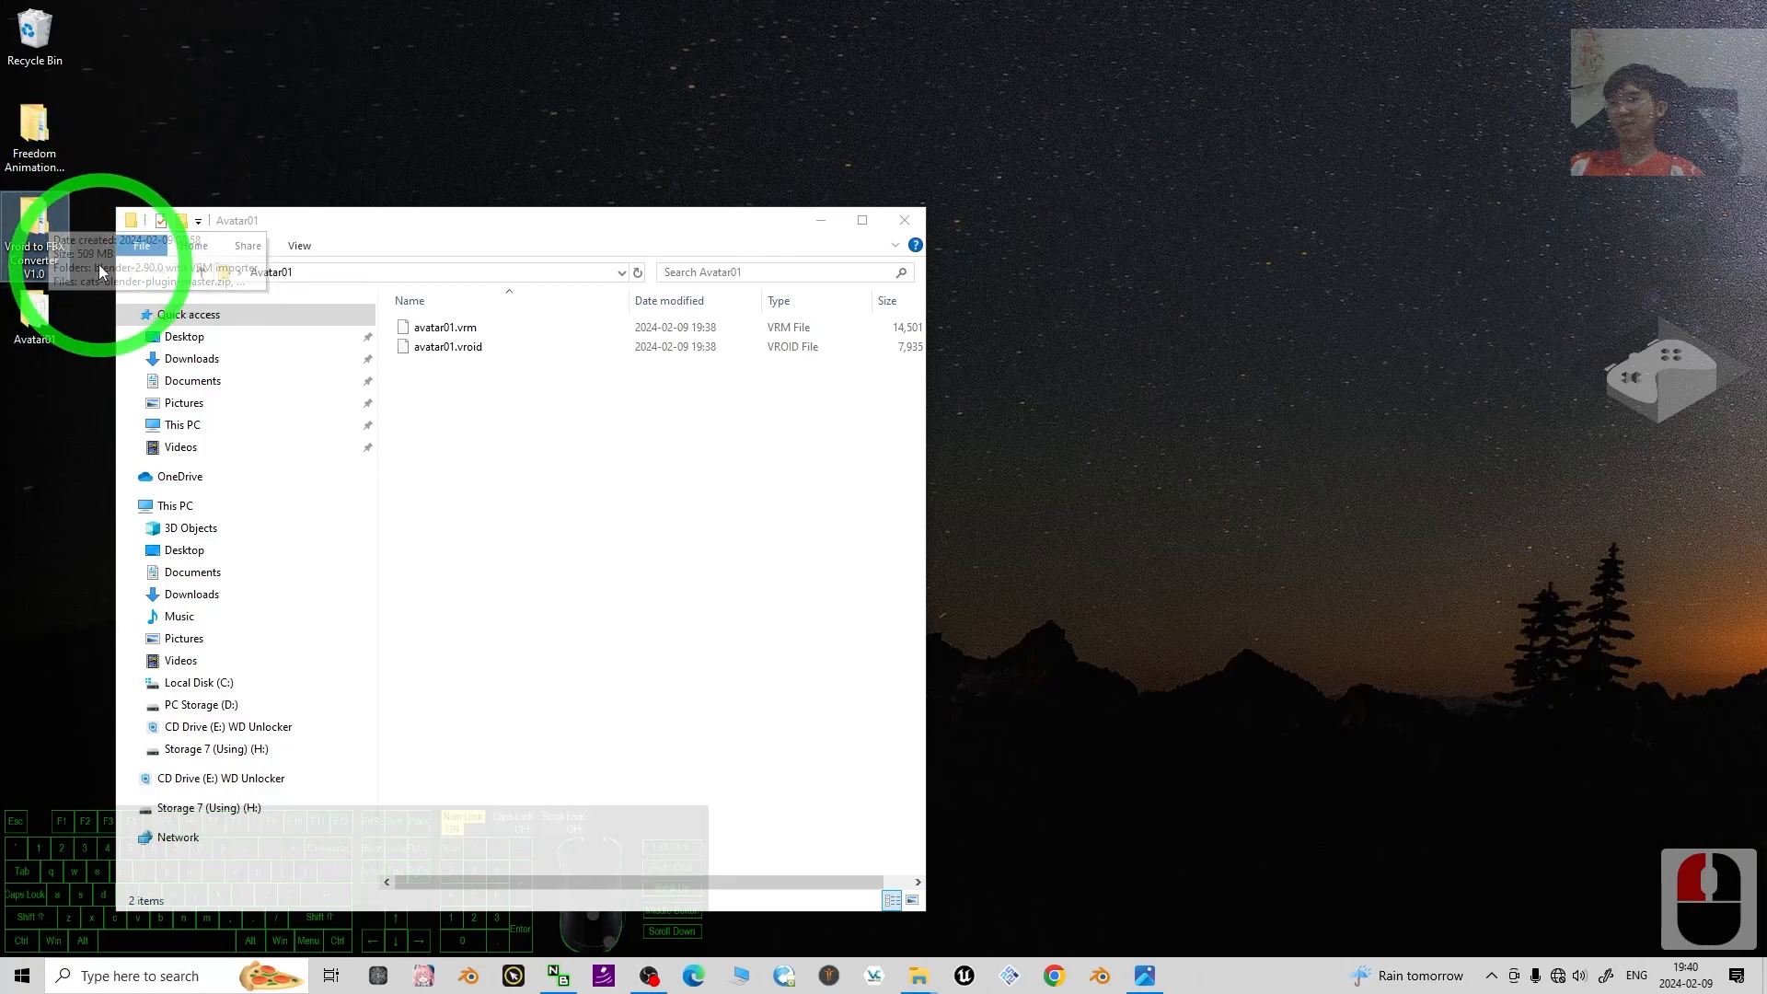
double_click(40, 226)
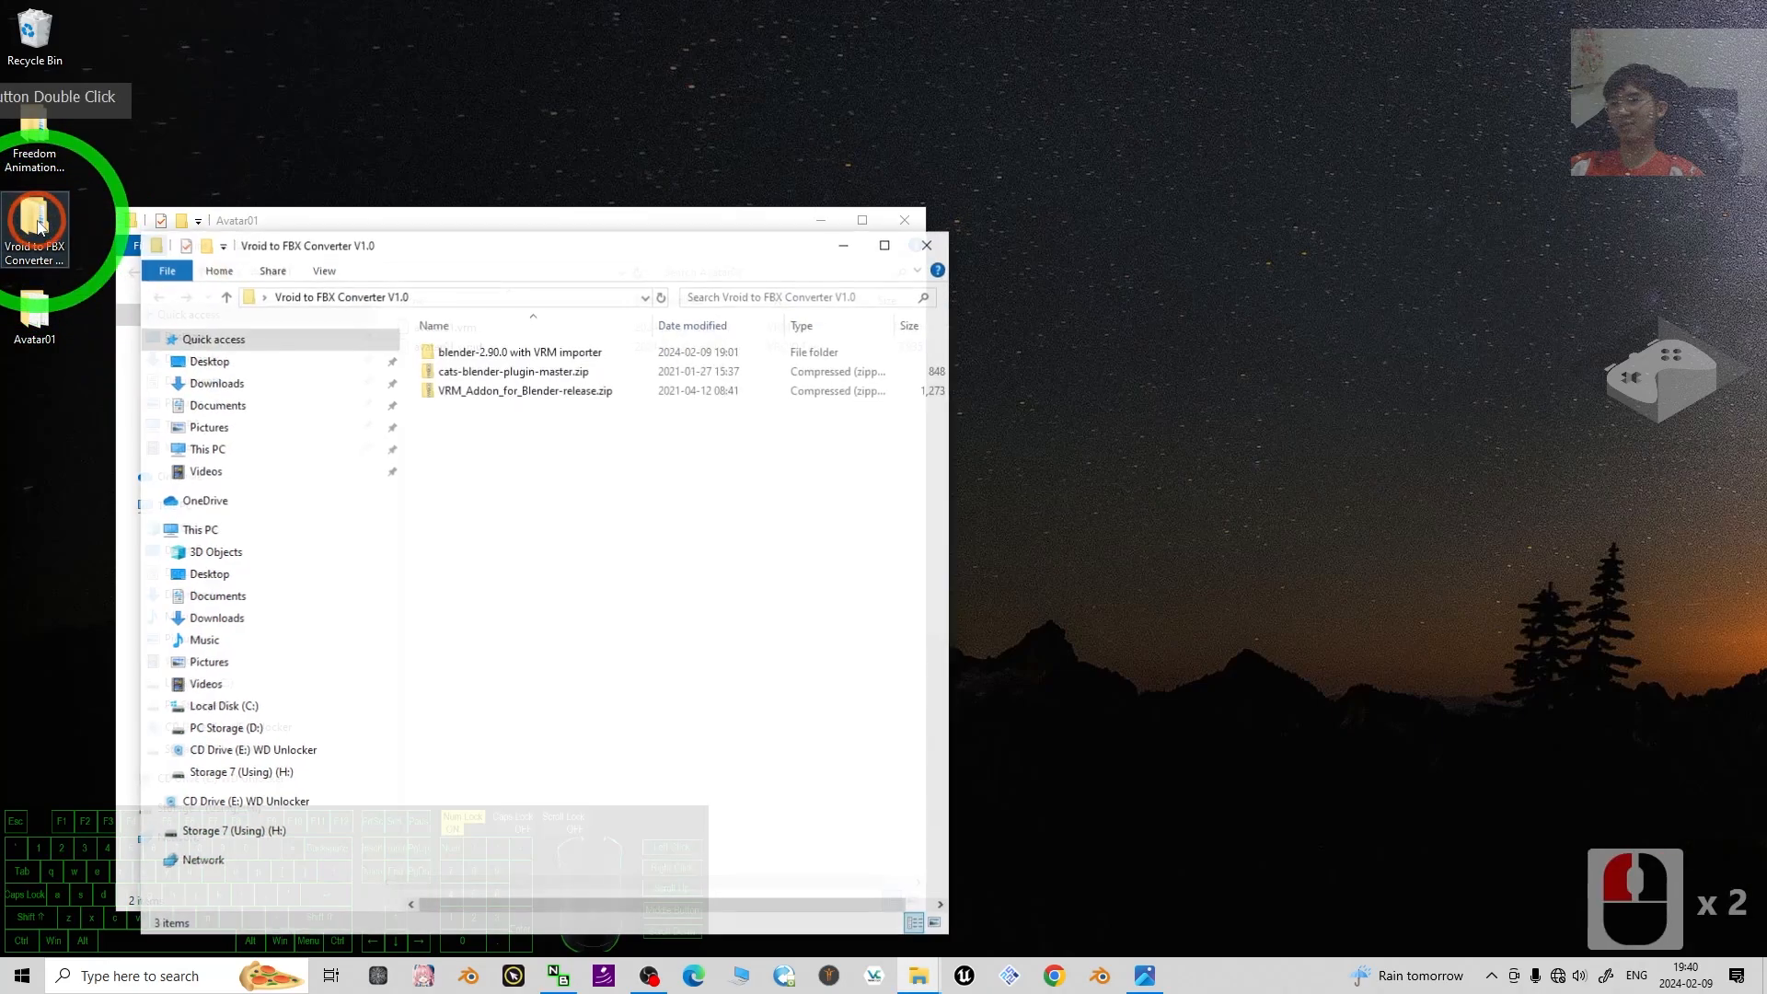
drag(540, 245, 804, 259)
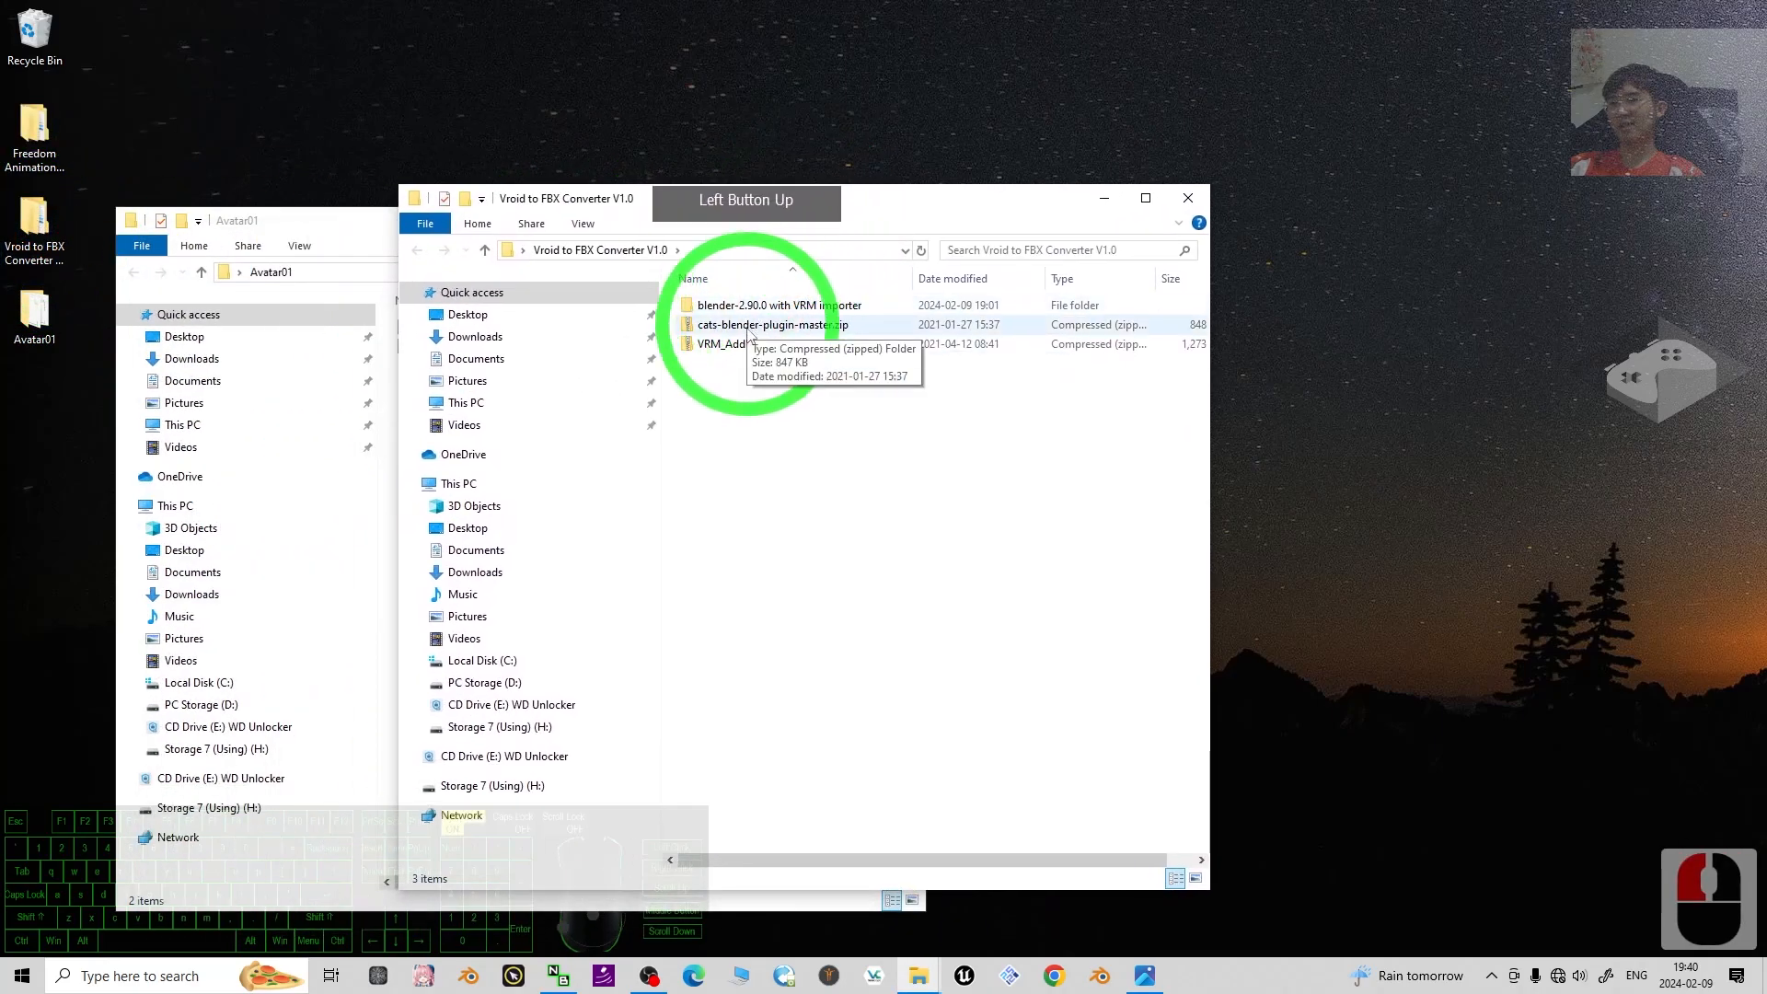
drag(830, 195, 960, 228)
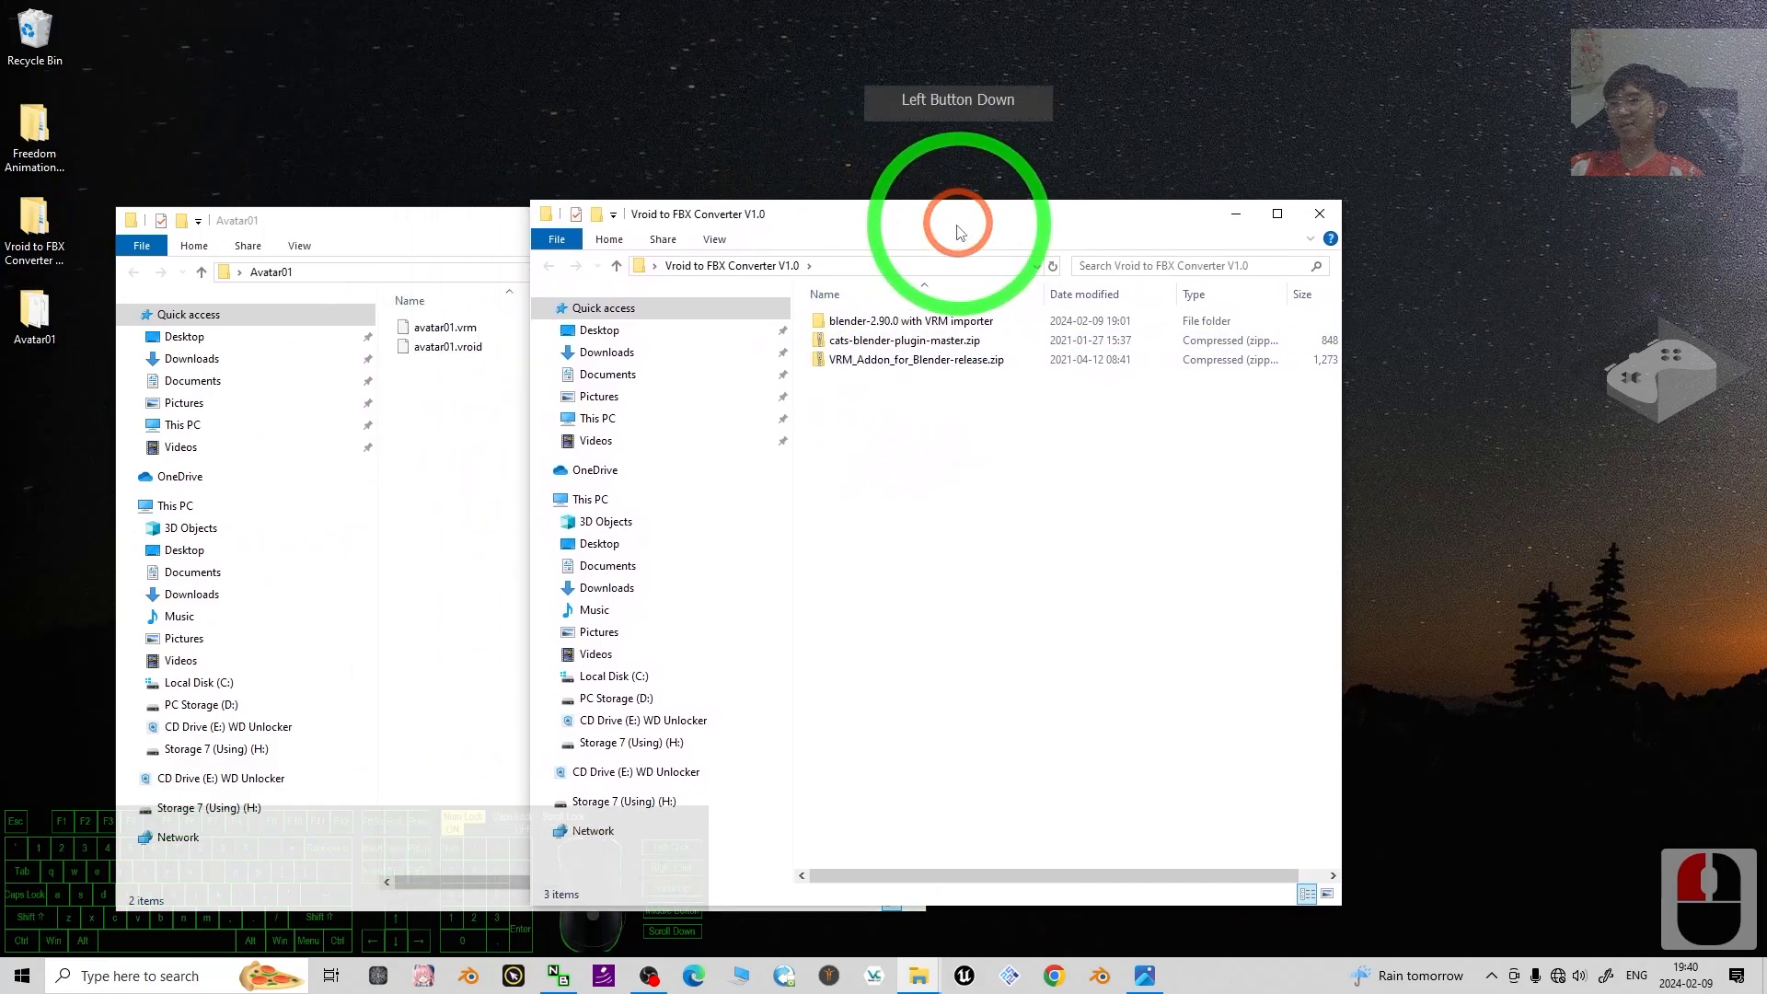
click(481, 220)
click(906, 223)
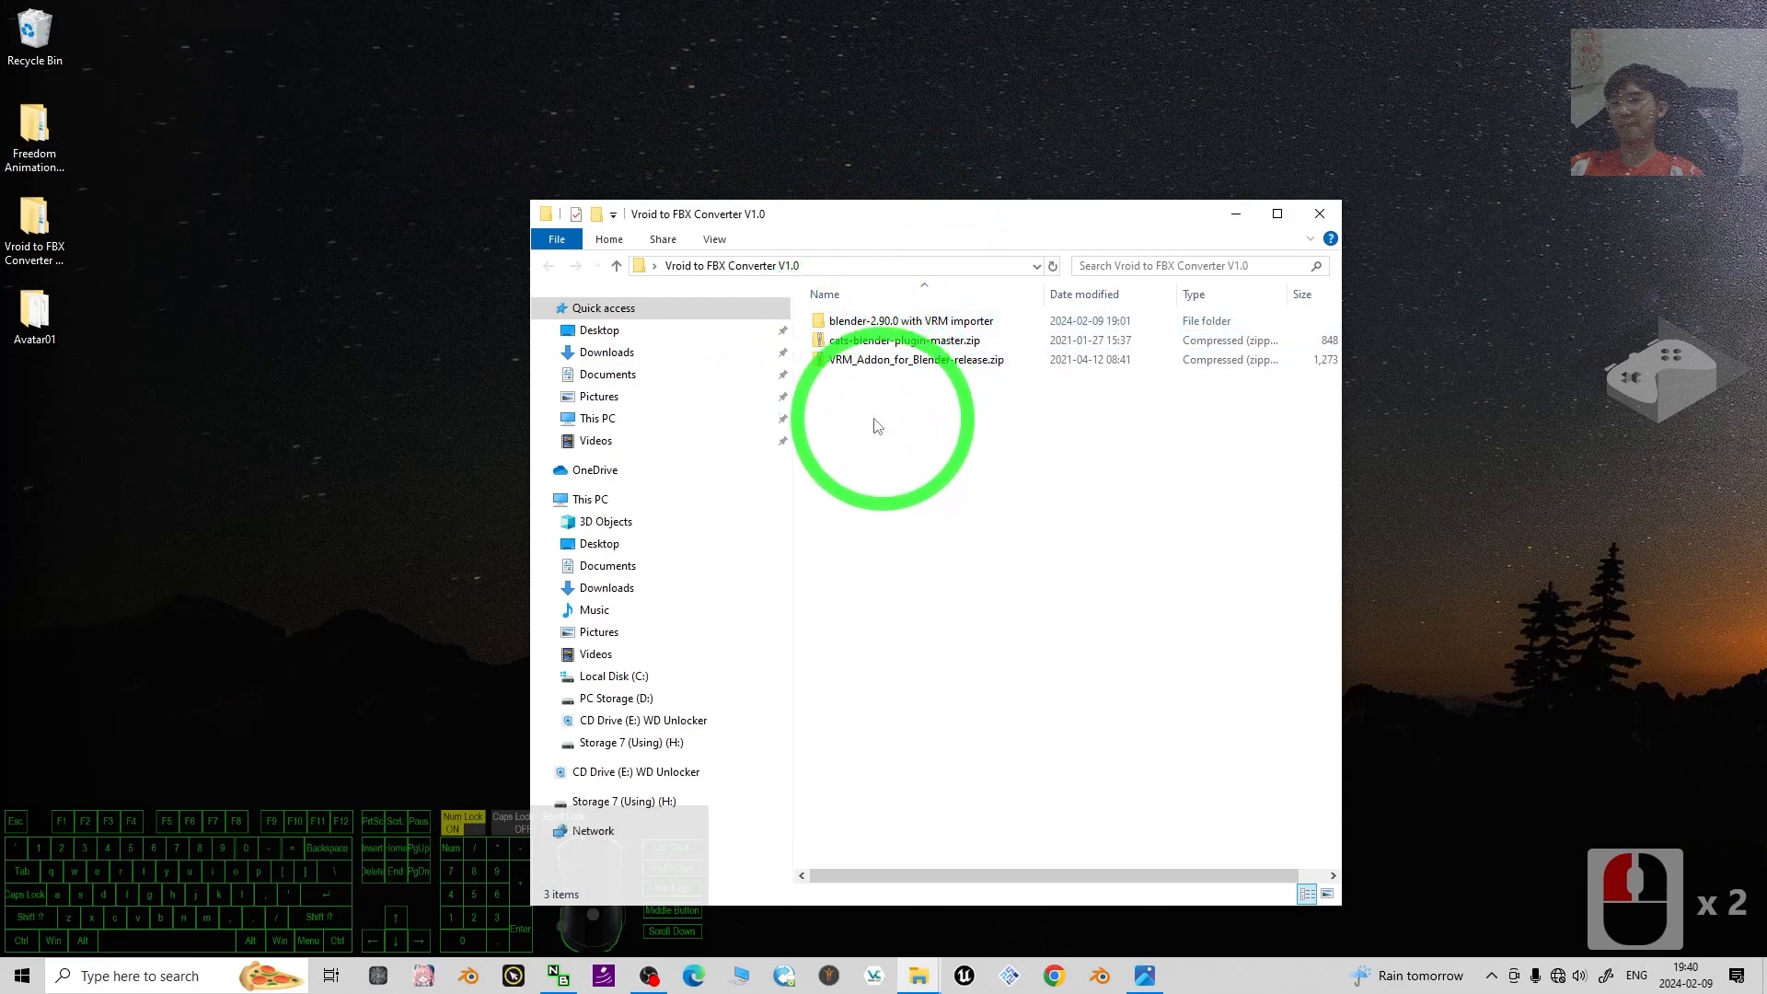
Launch blender.exe from the "blender-2.90.0 with VRM importer" folder and dismiss the splash screen.
click(869, 330)
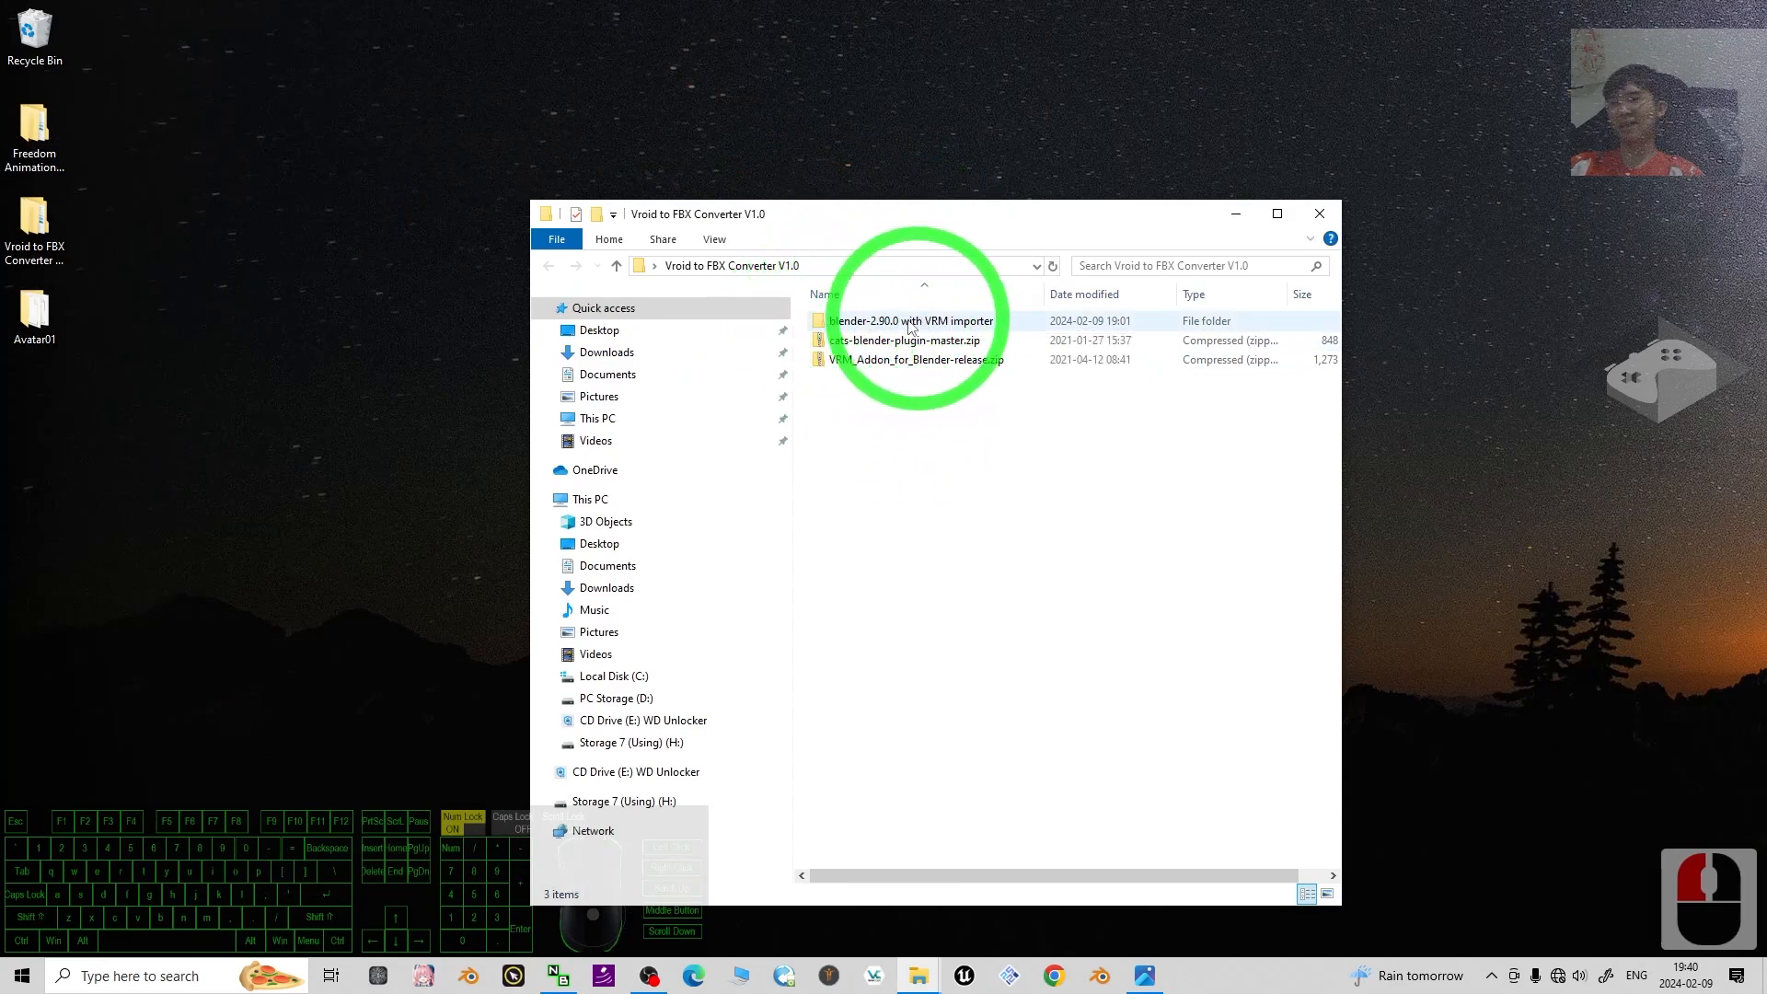
drag(925, 221, 696, 198)
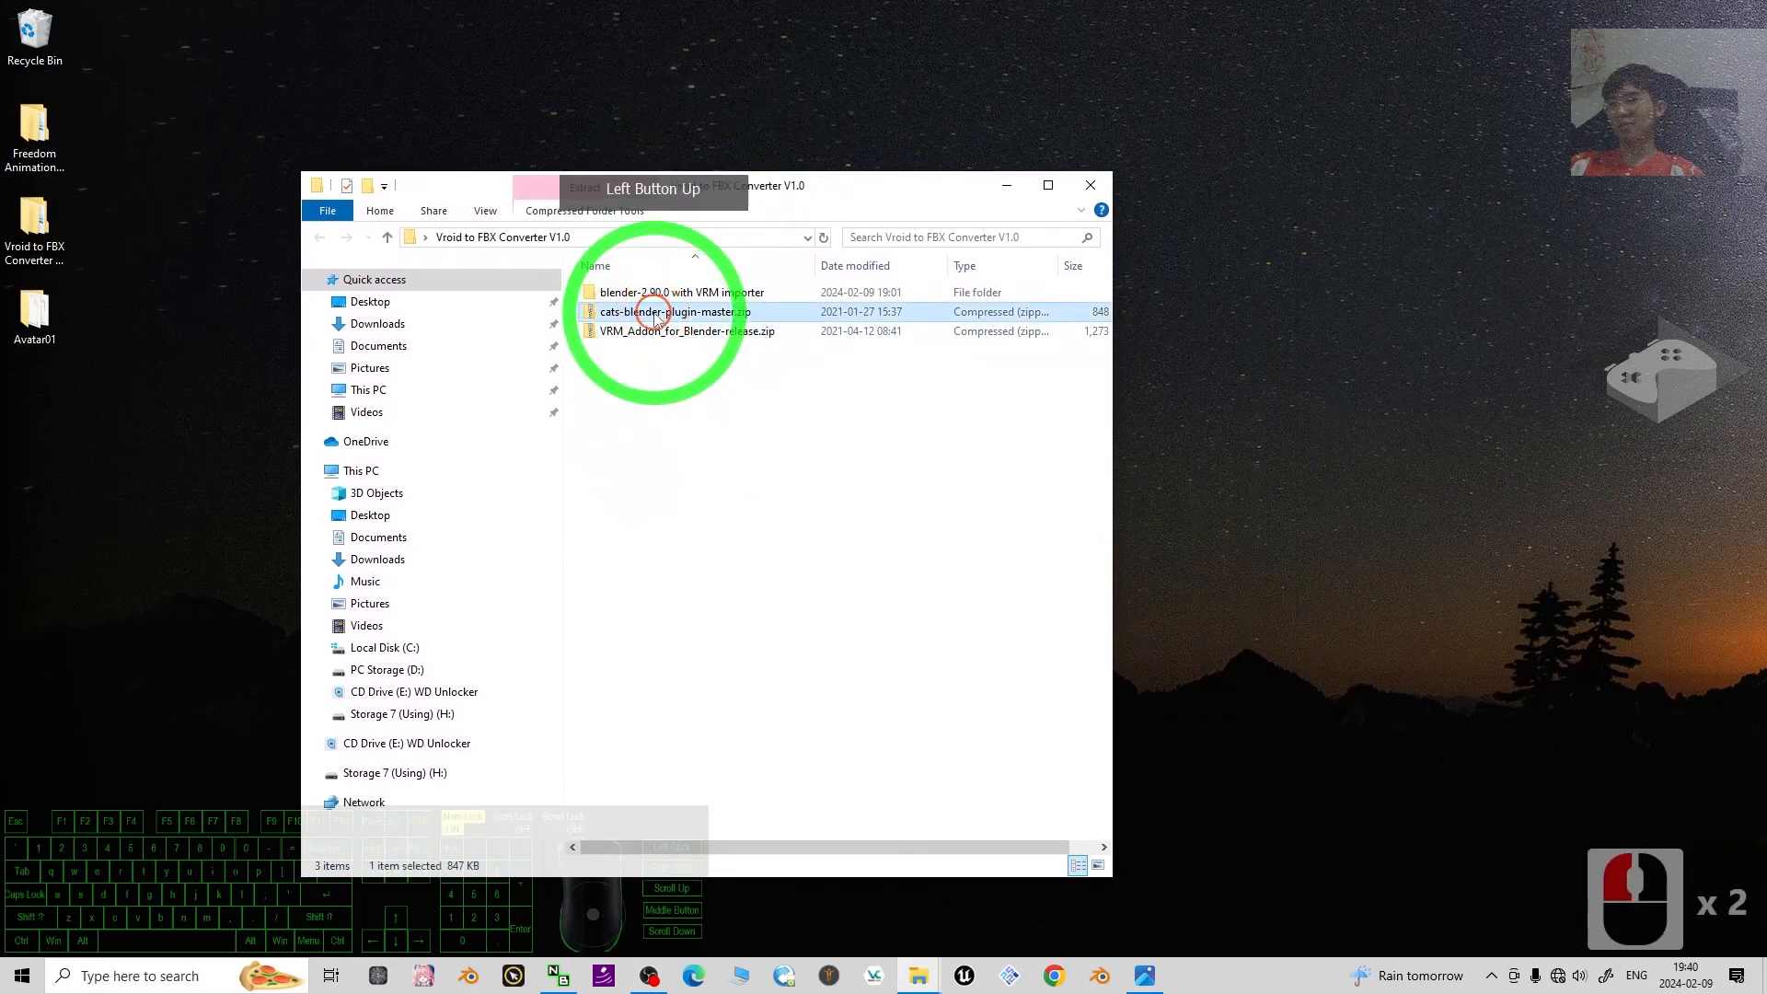
click(624, 315)
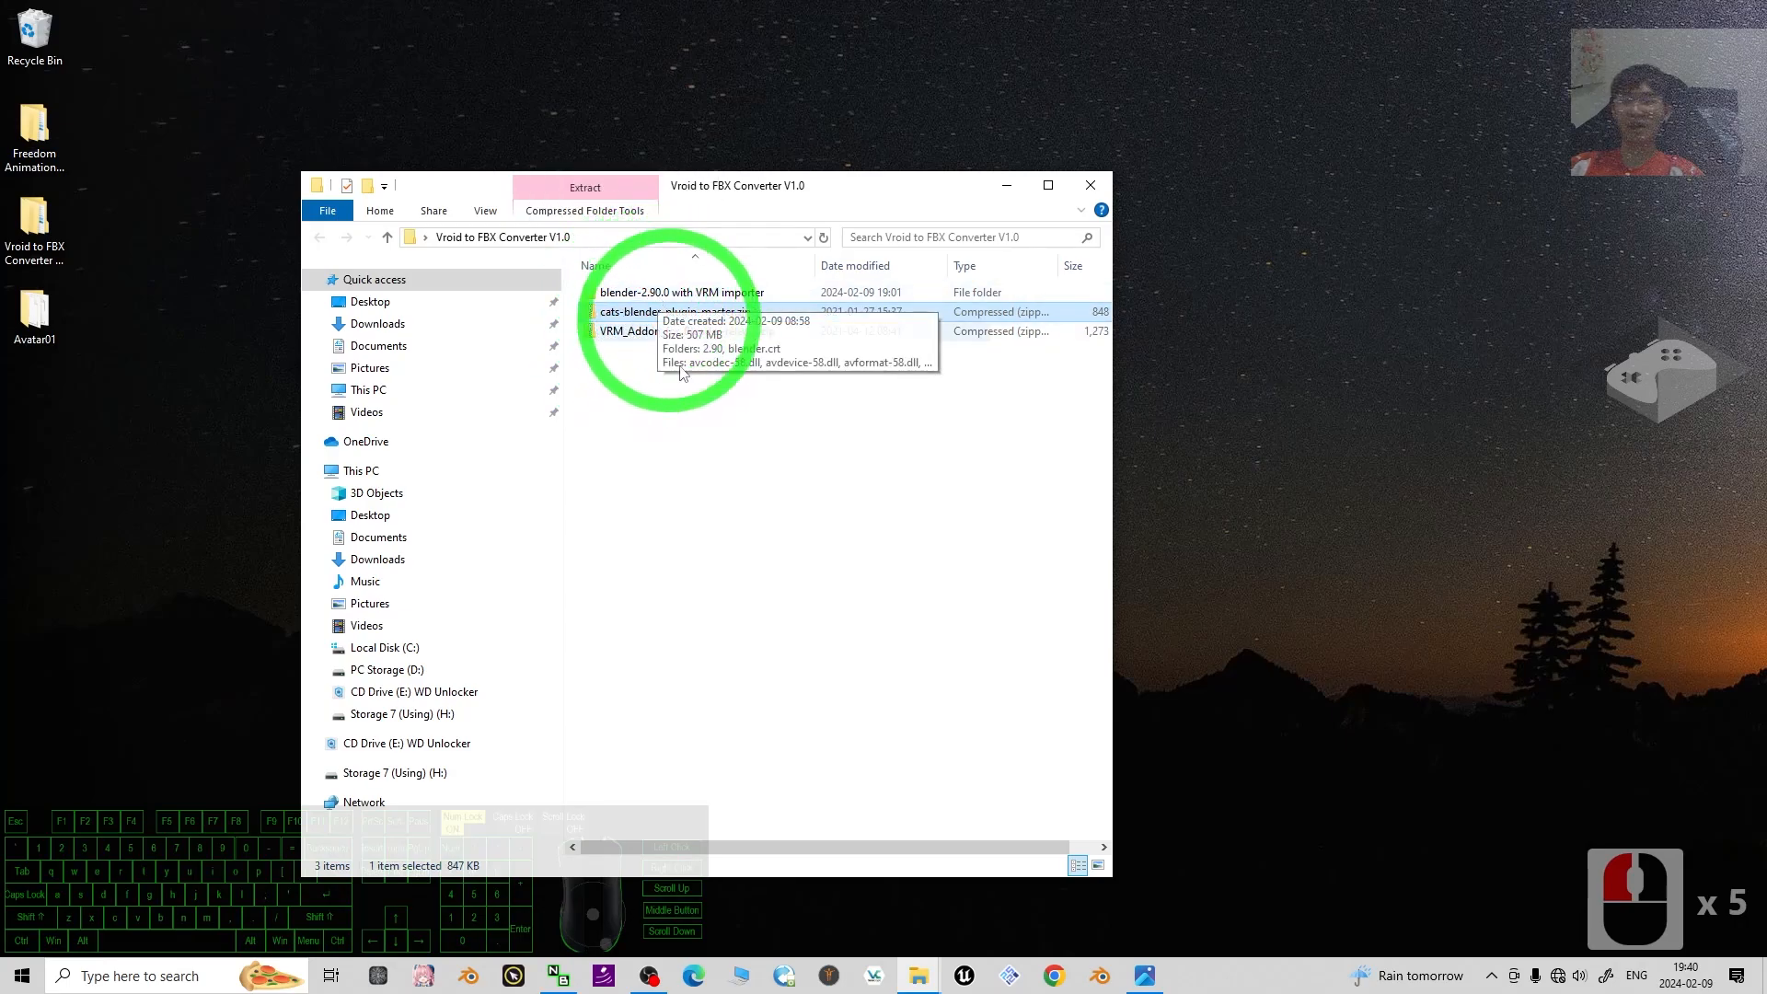
click(654, 293)
double_click(654, 292)
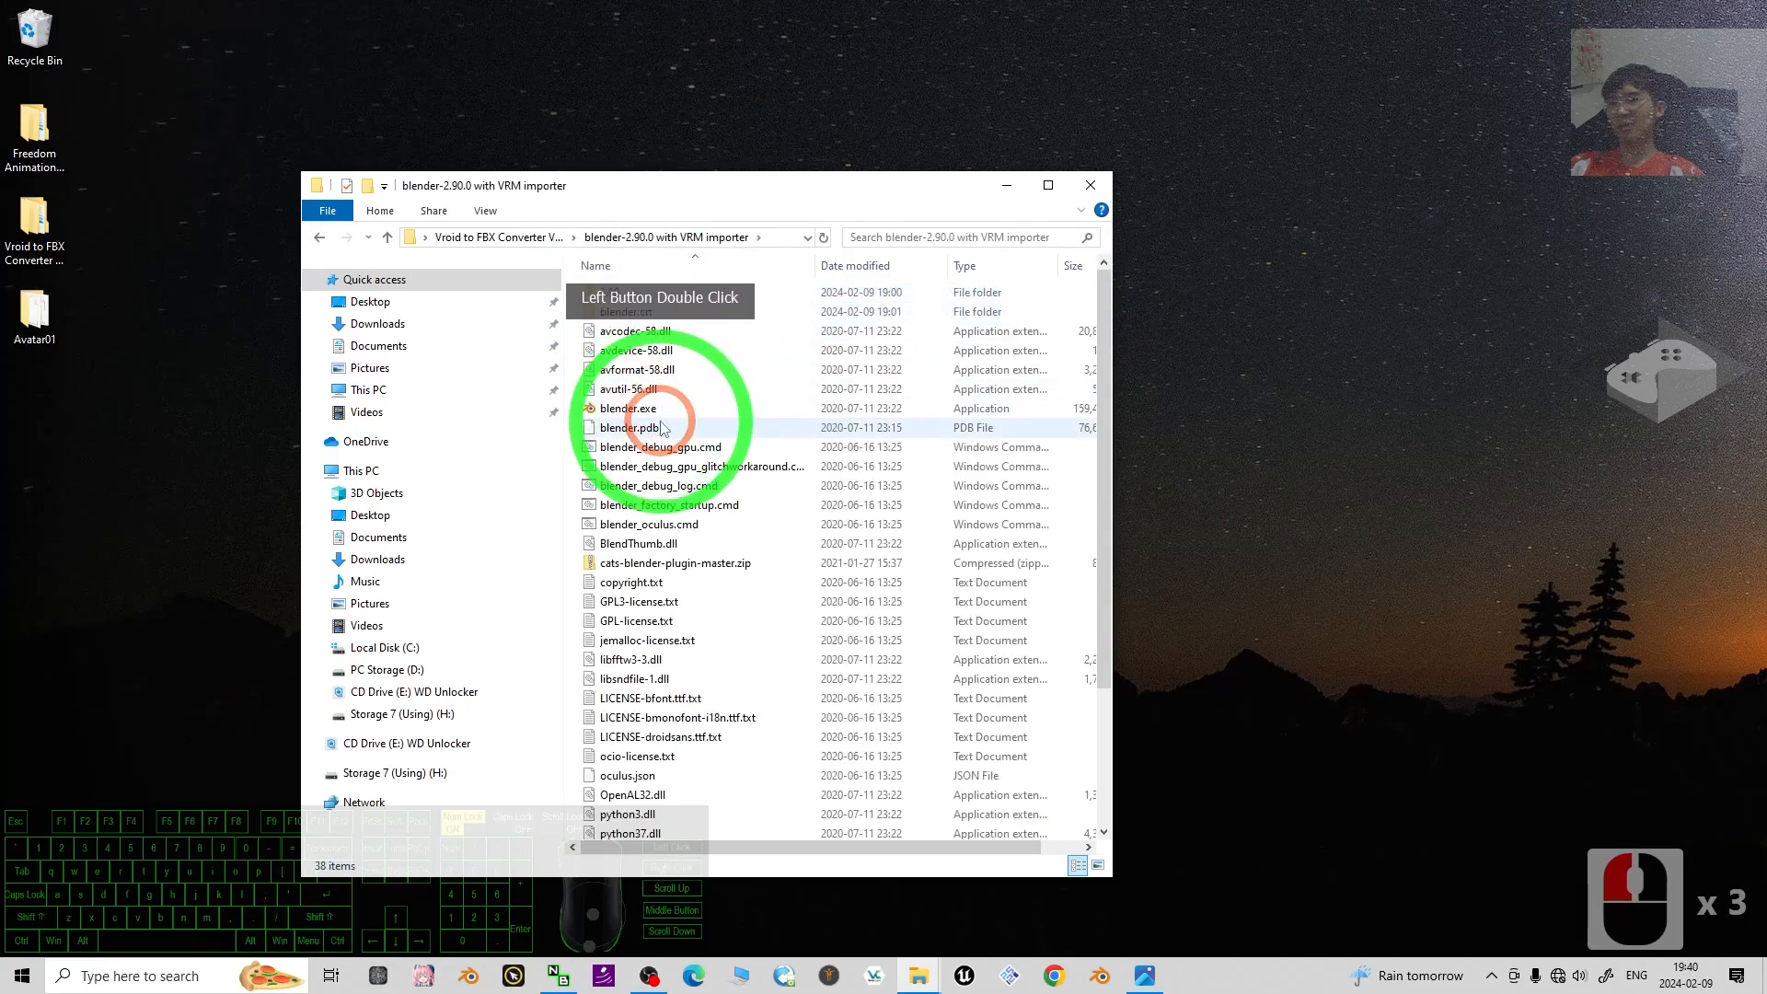
double_click(634, 410)
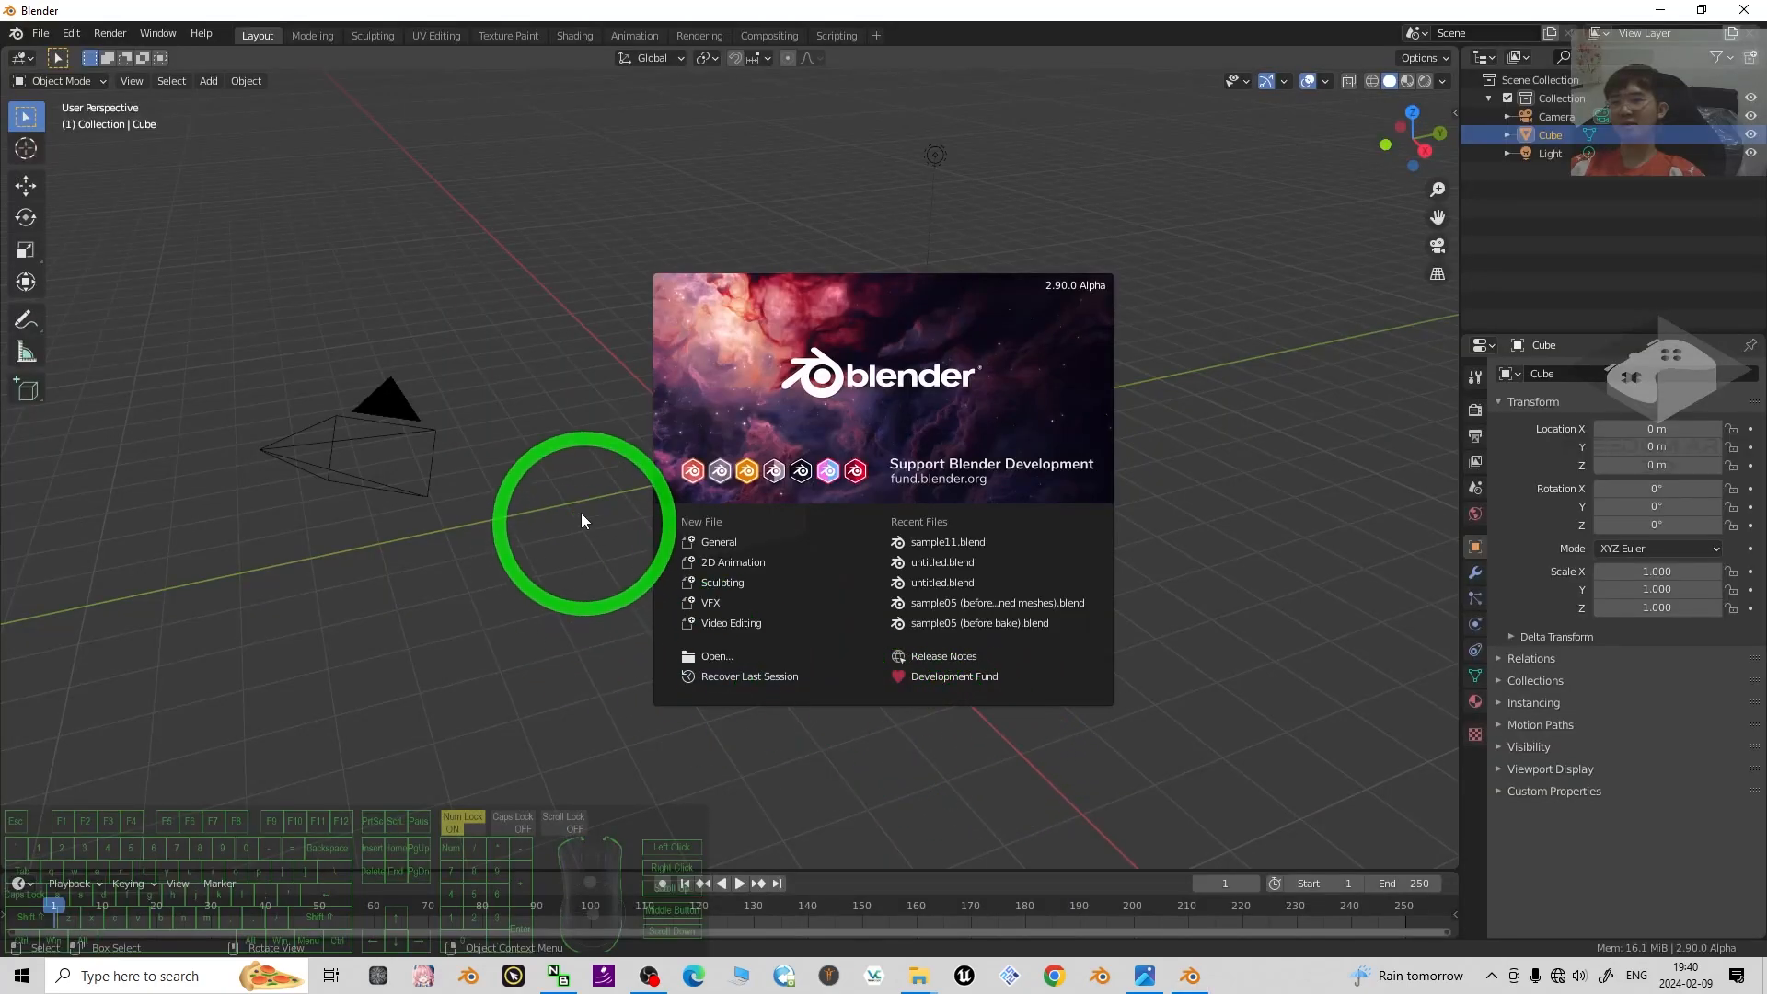
click(578, 495)
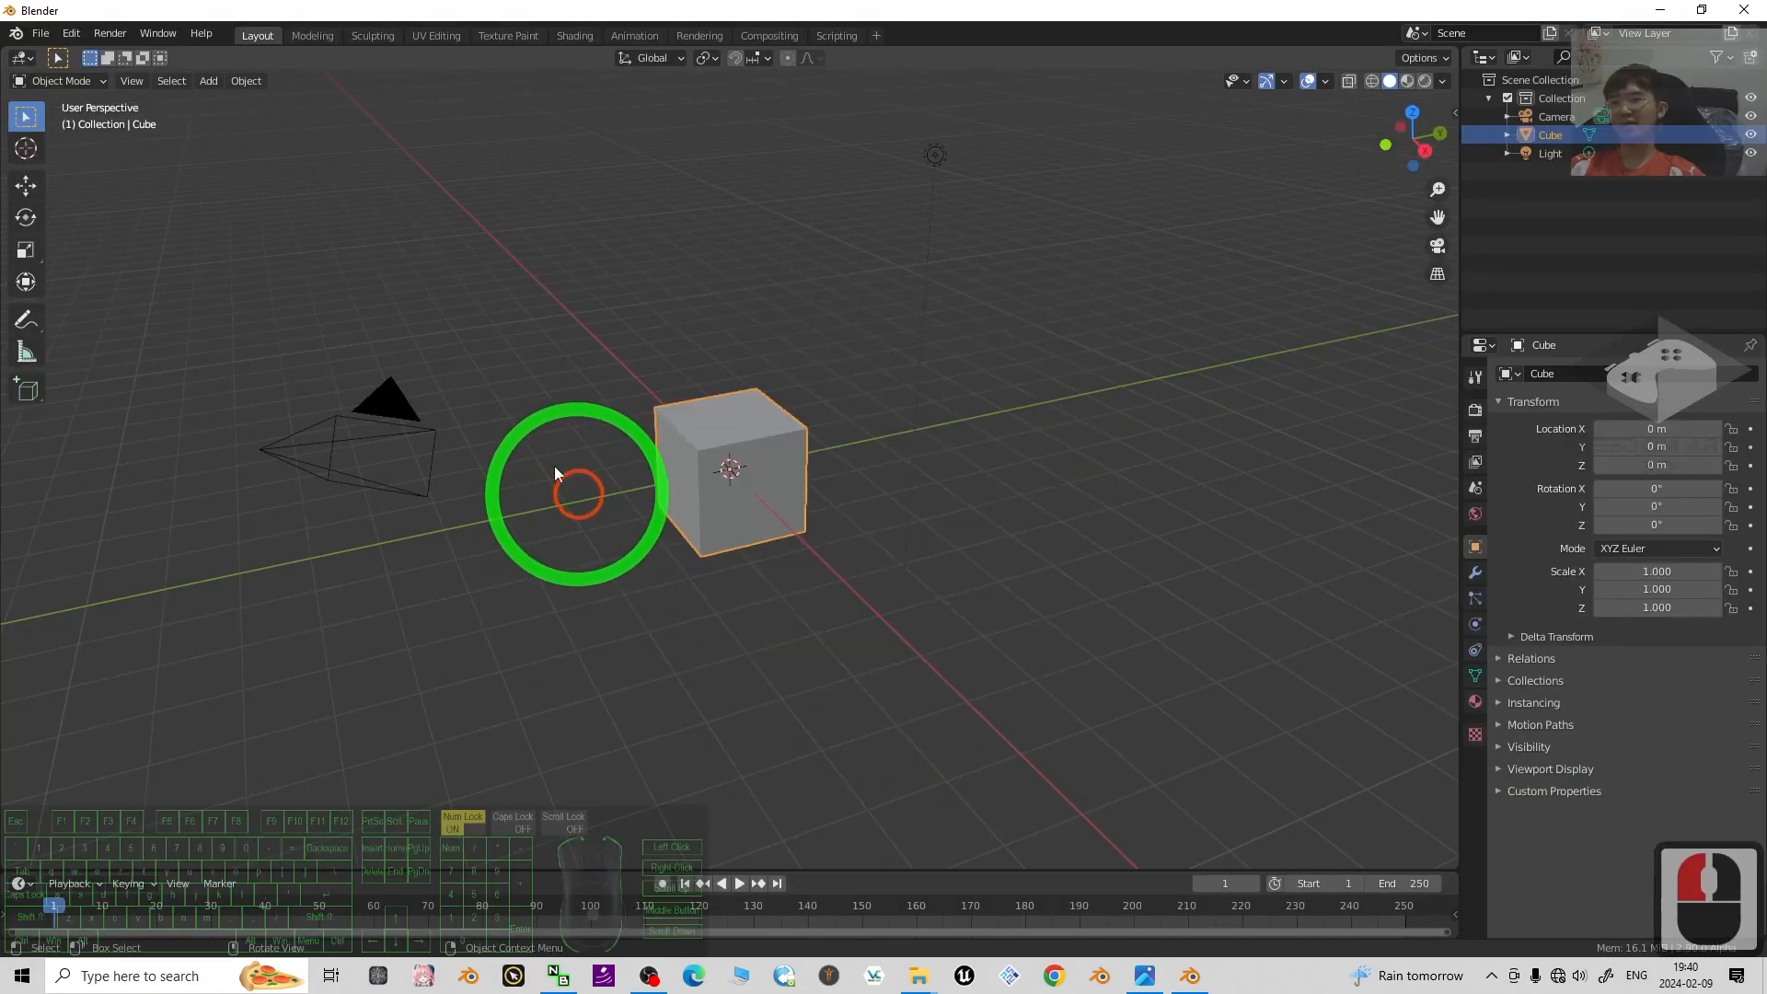
Install the cats-blender-plugin-master.zip add-on from the Vroid to FBX Converter V1.0 folder on the desktop.
click(71, 33)
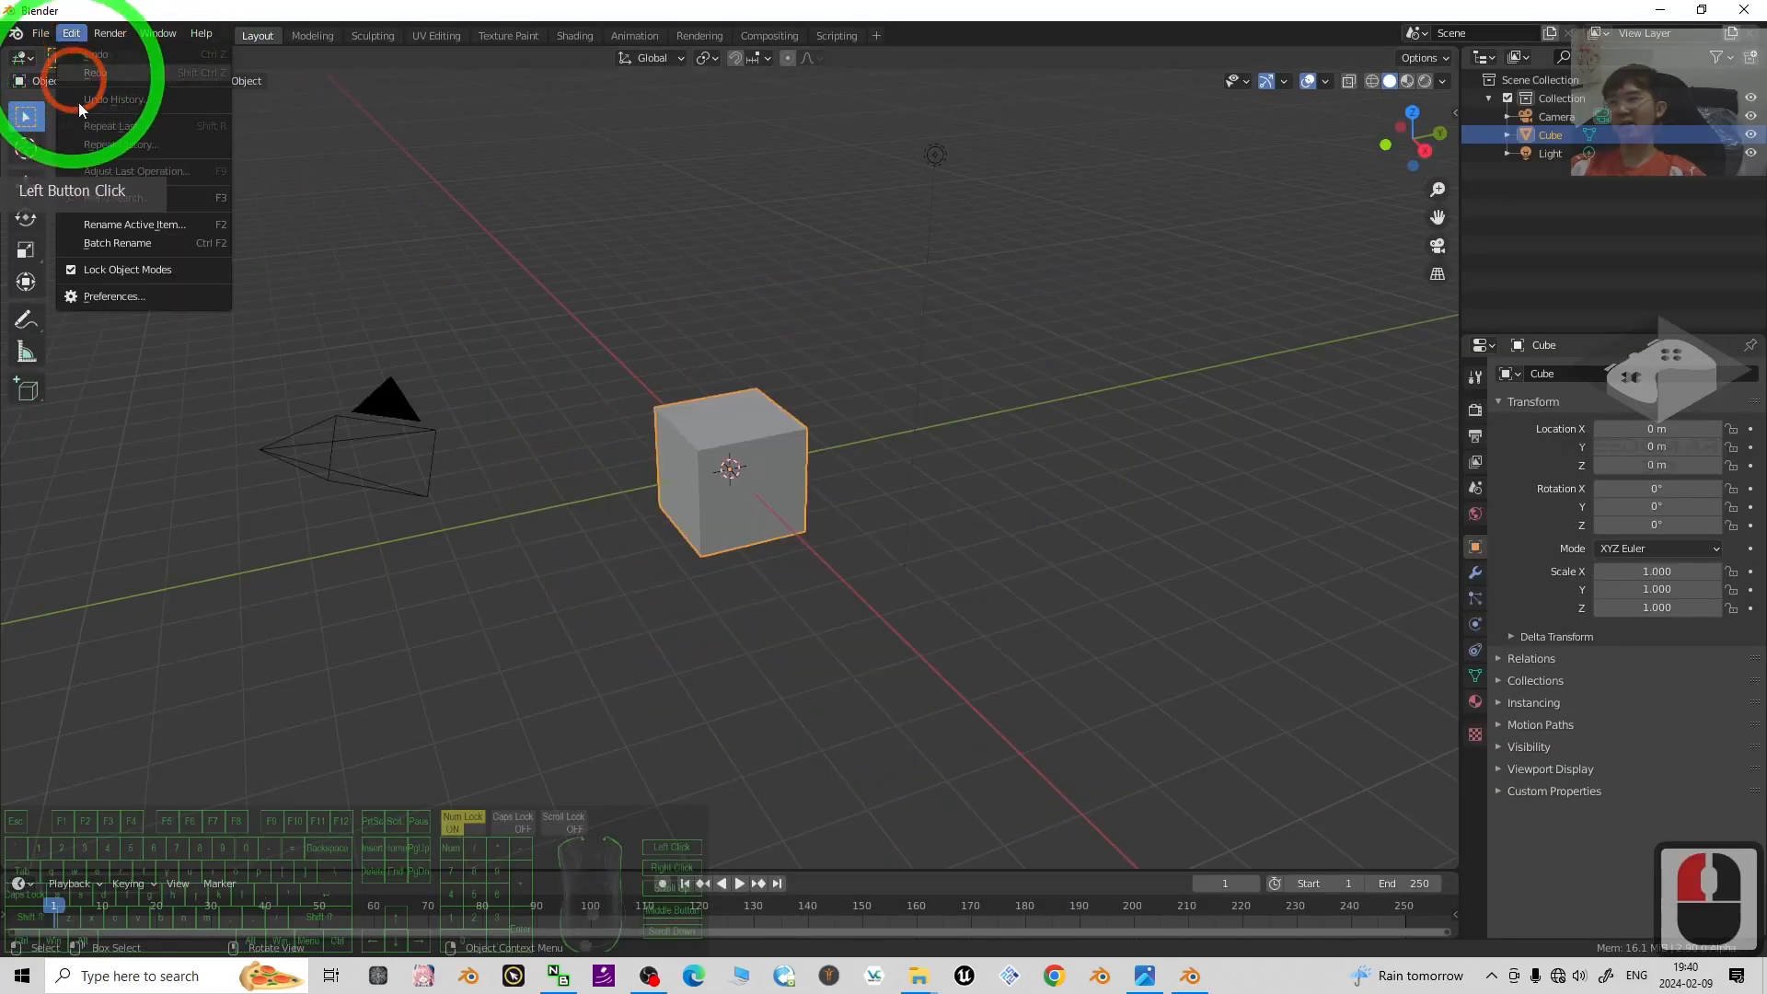
click(132, 297)
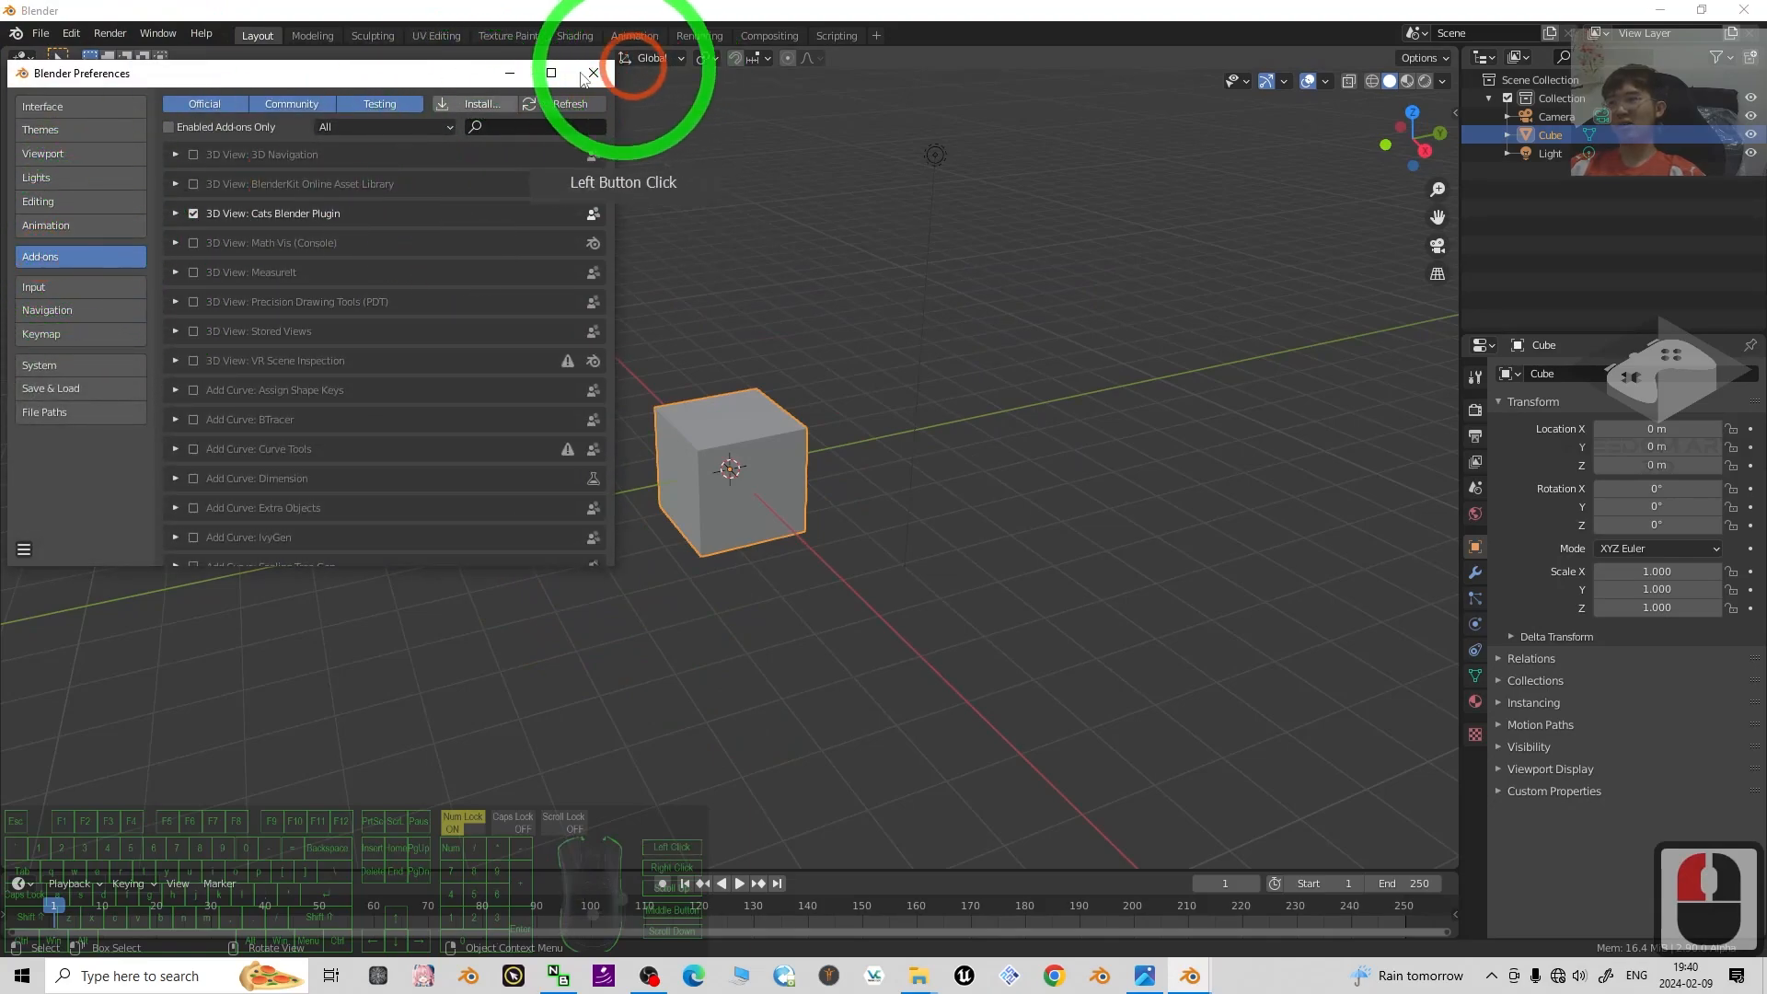
click(469, 106)
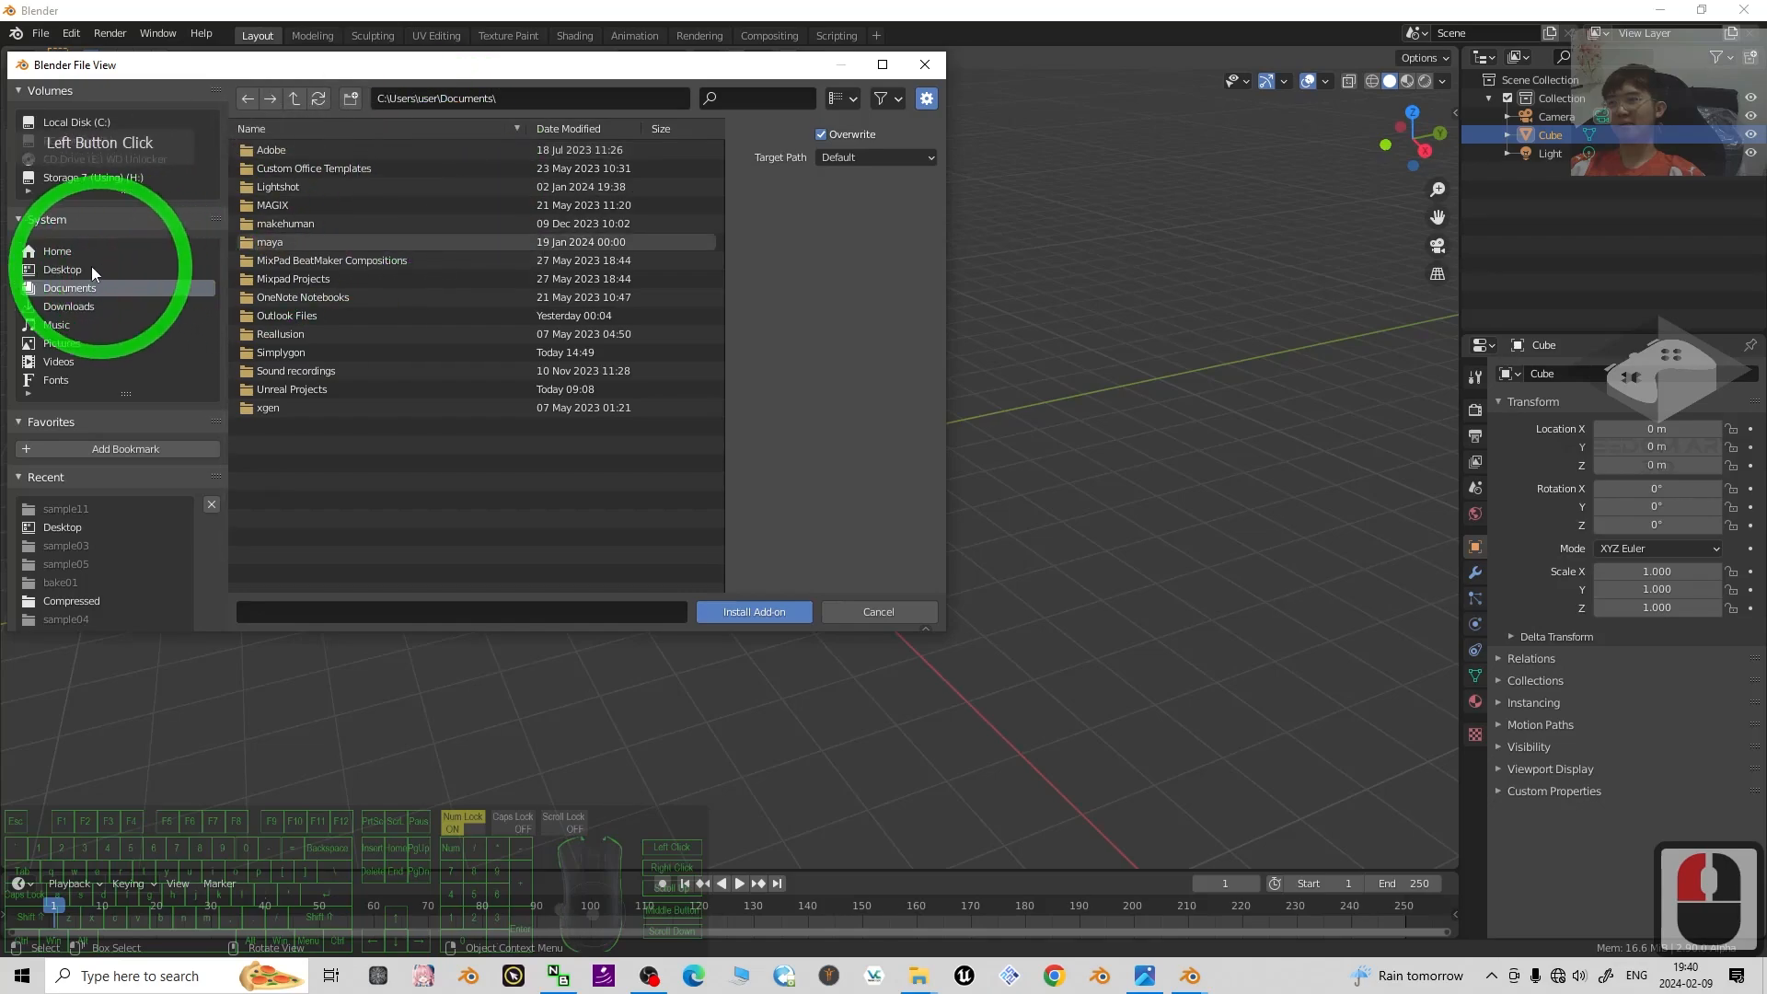
click(91, 269)
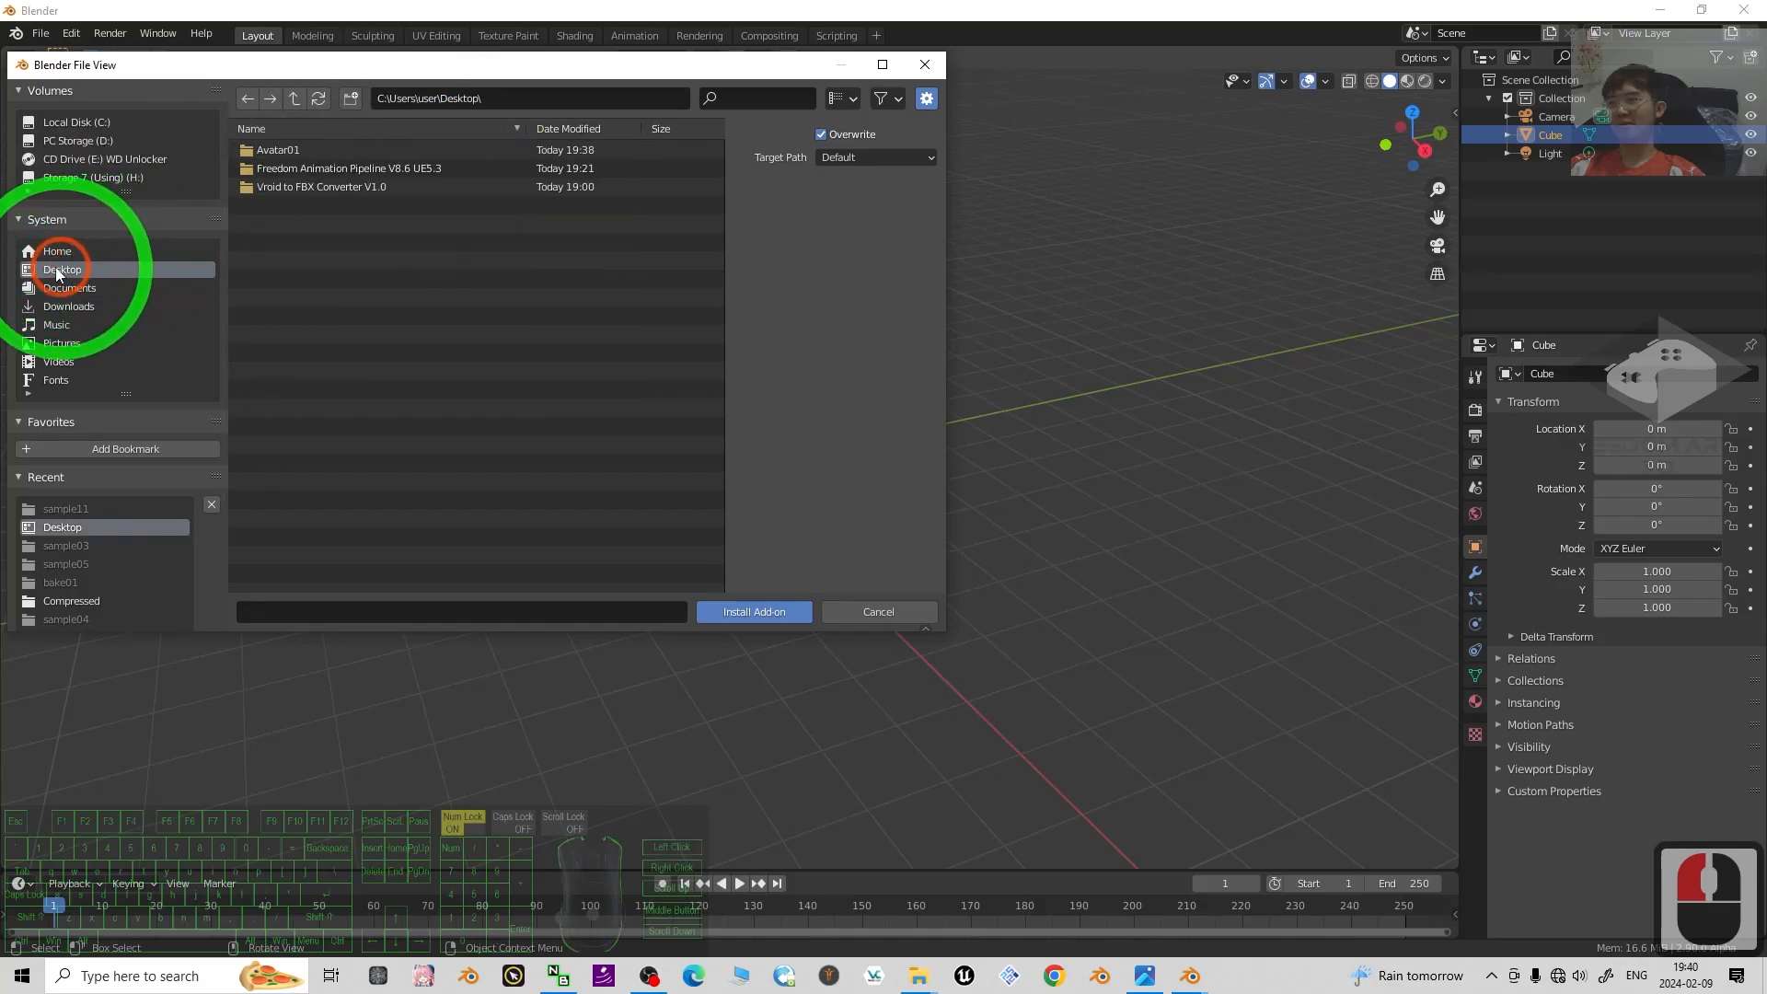
double_click(353, 188)
click(278, 172)
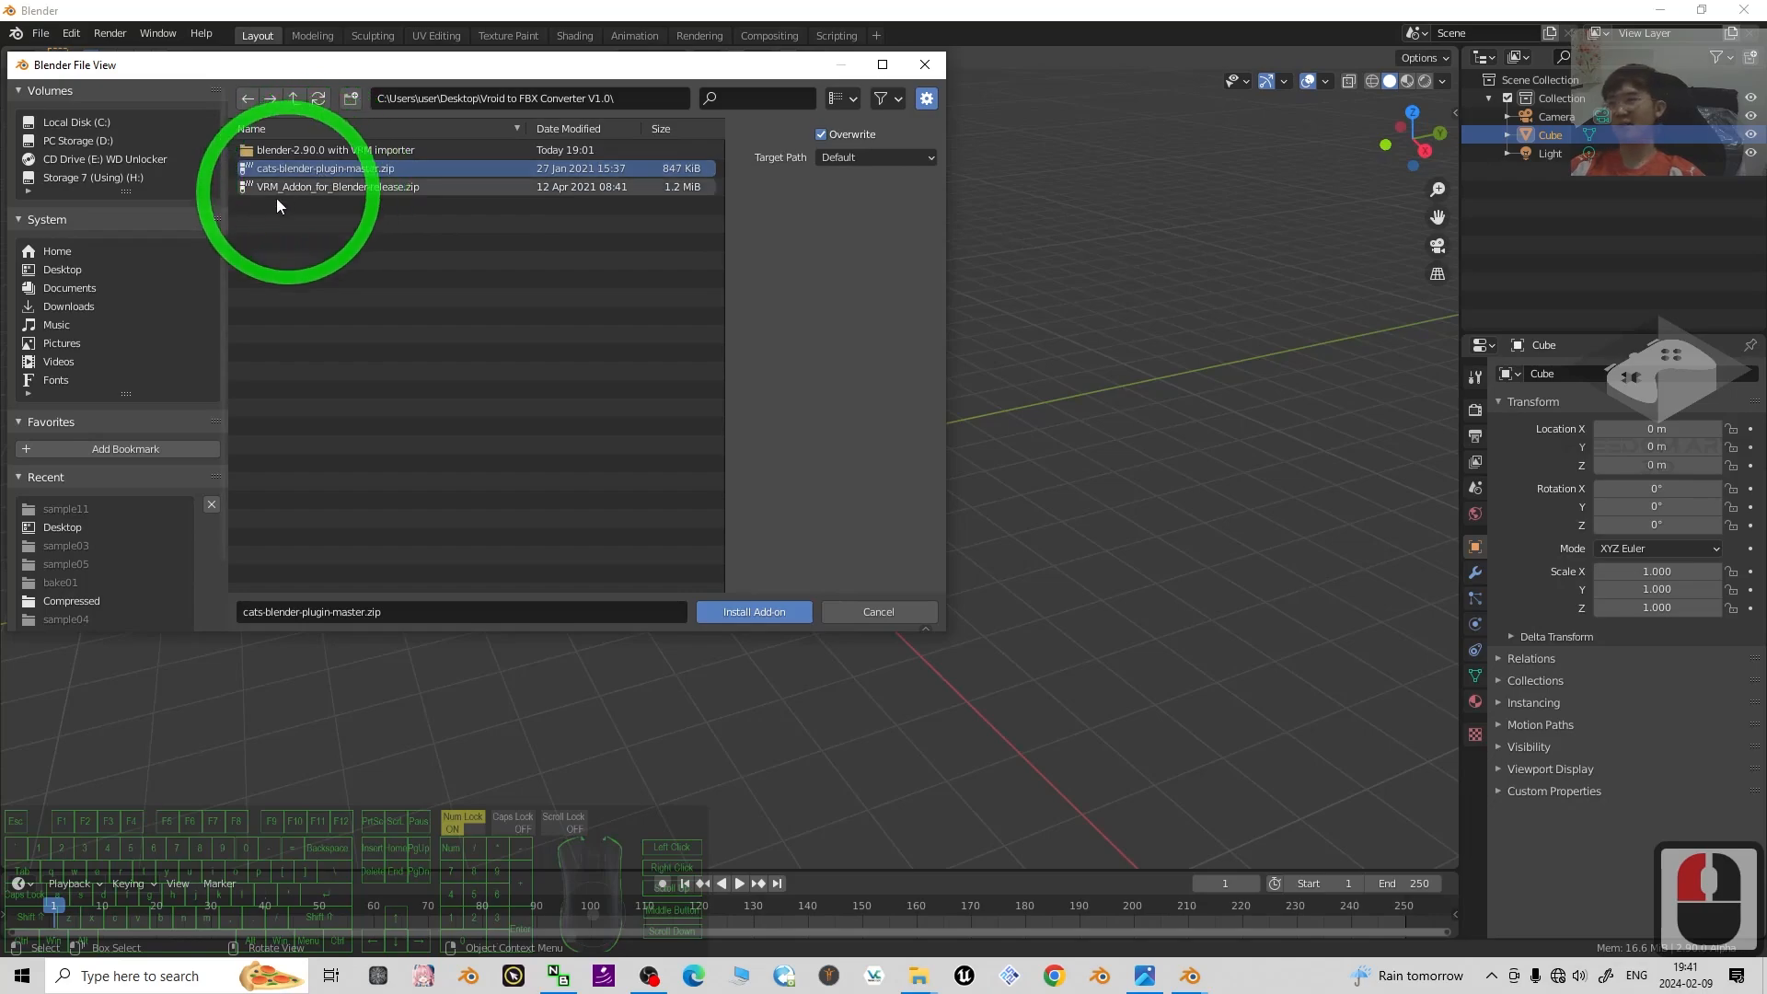
click(357, 185)
click(348, 169)
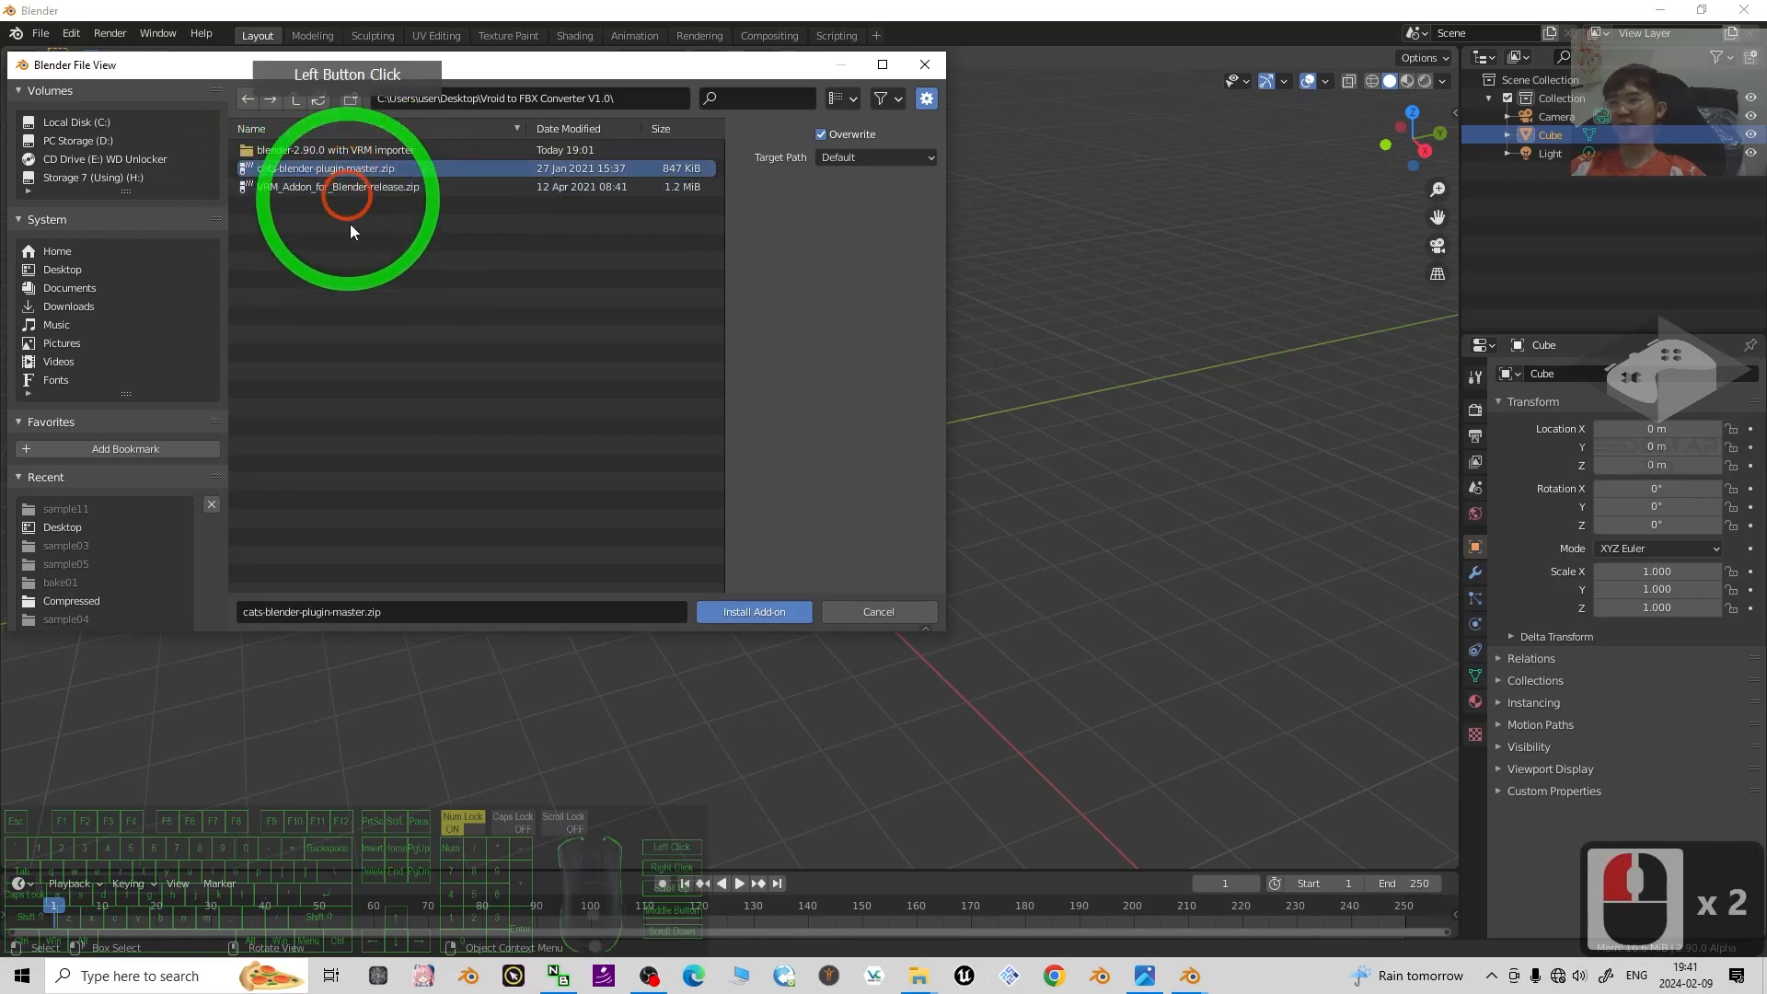
double_click(301, 169)
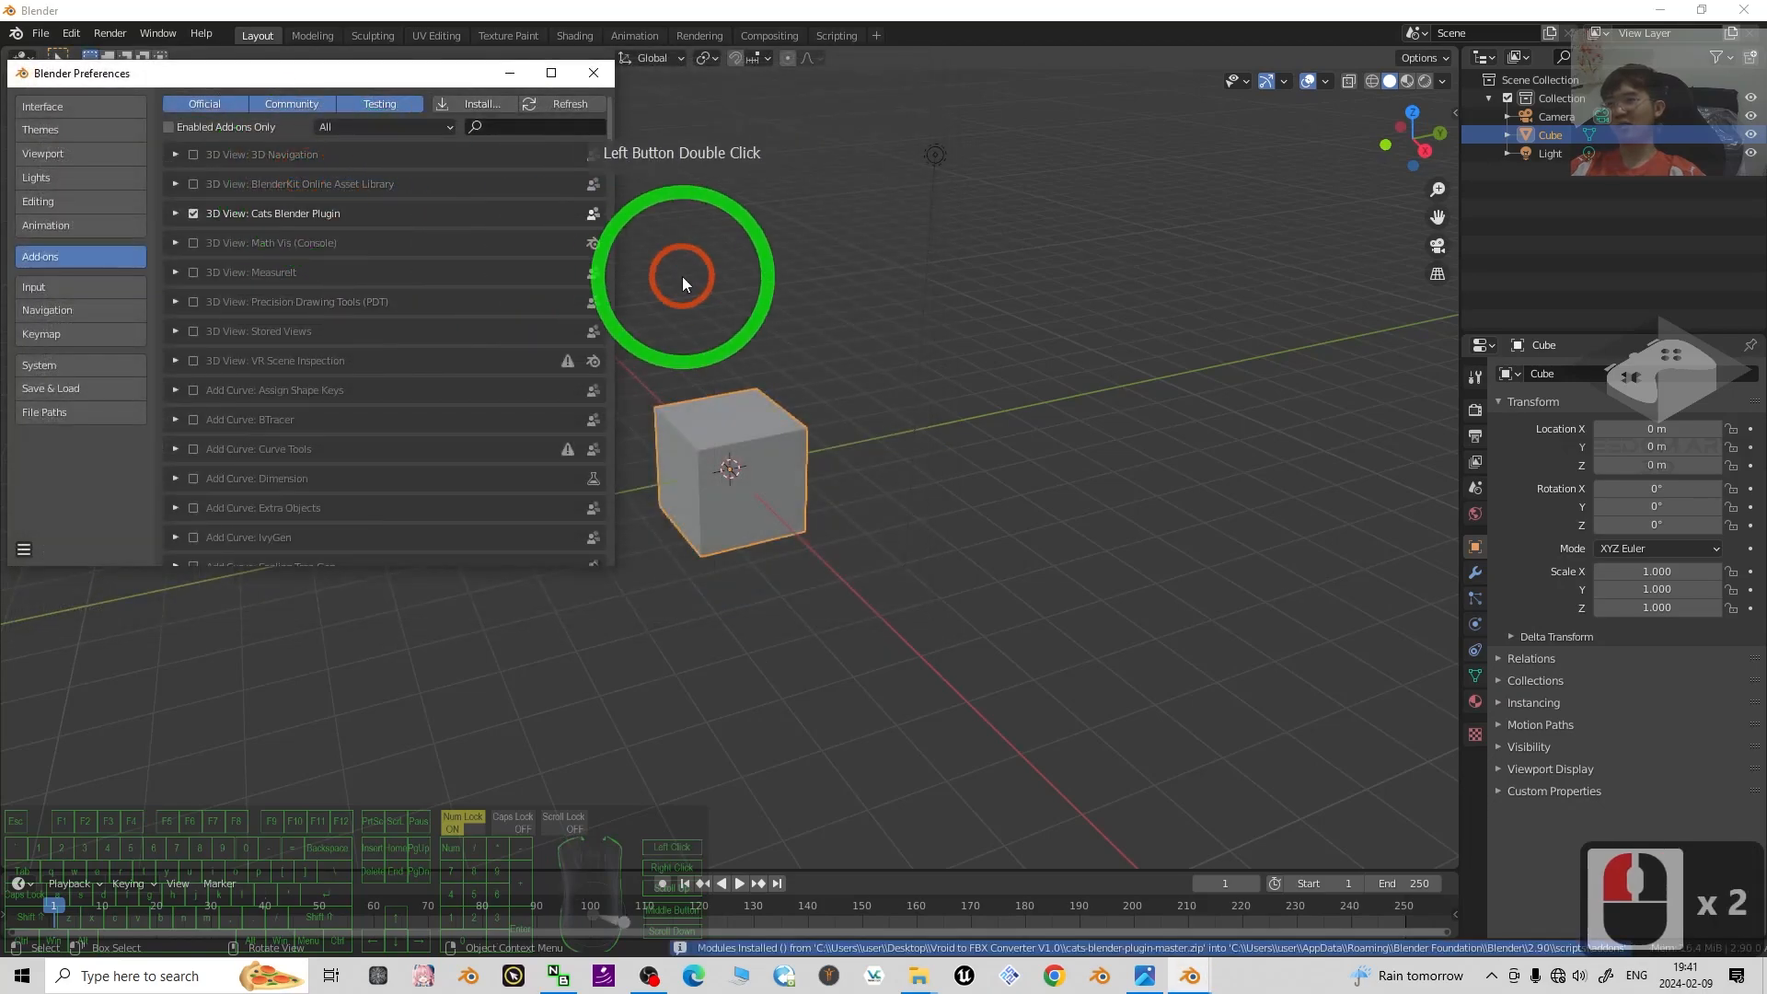
Install the VRM_Addon_for_Blender-release.zip add-on from the same converter folder.
click(472, 105)
click(296, 188)
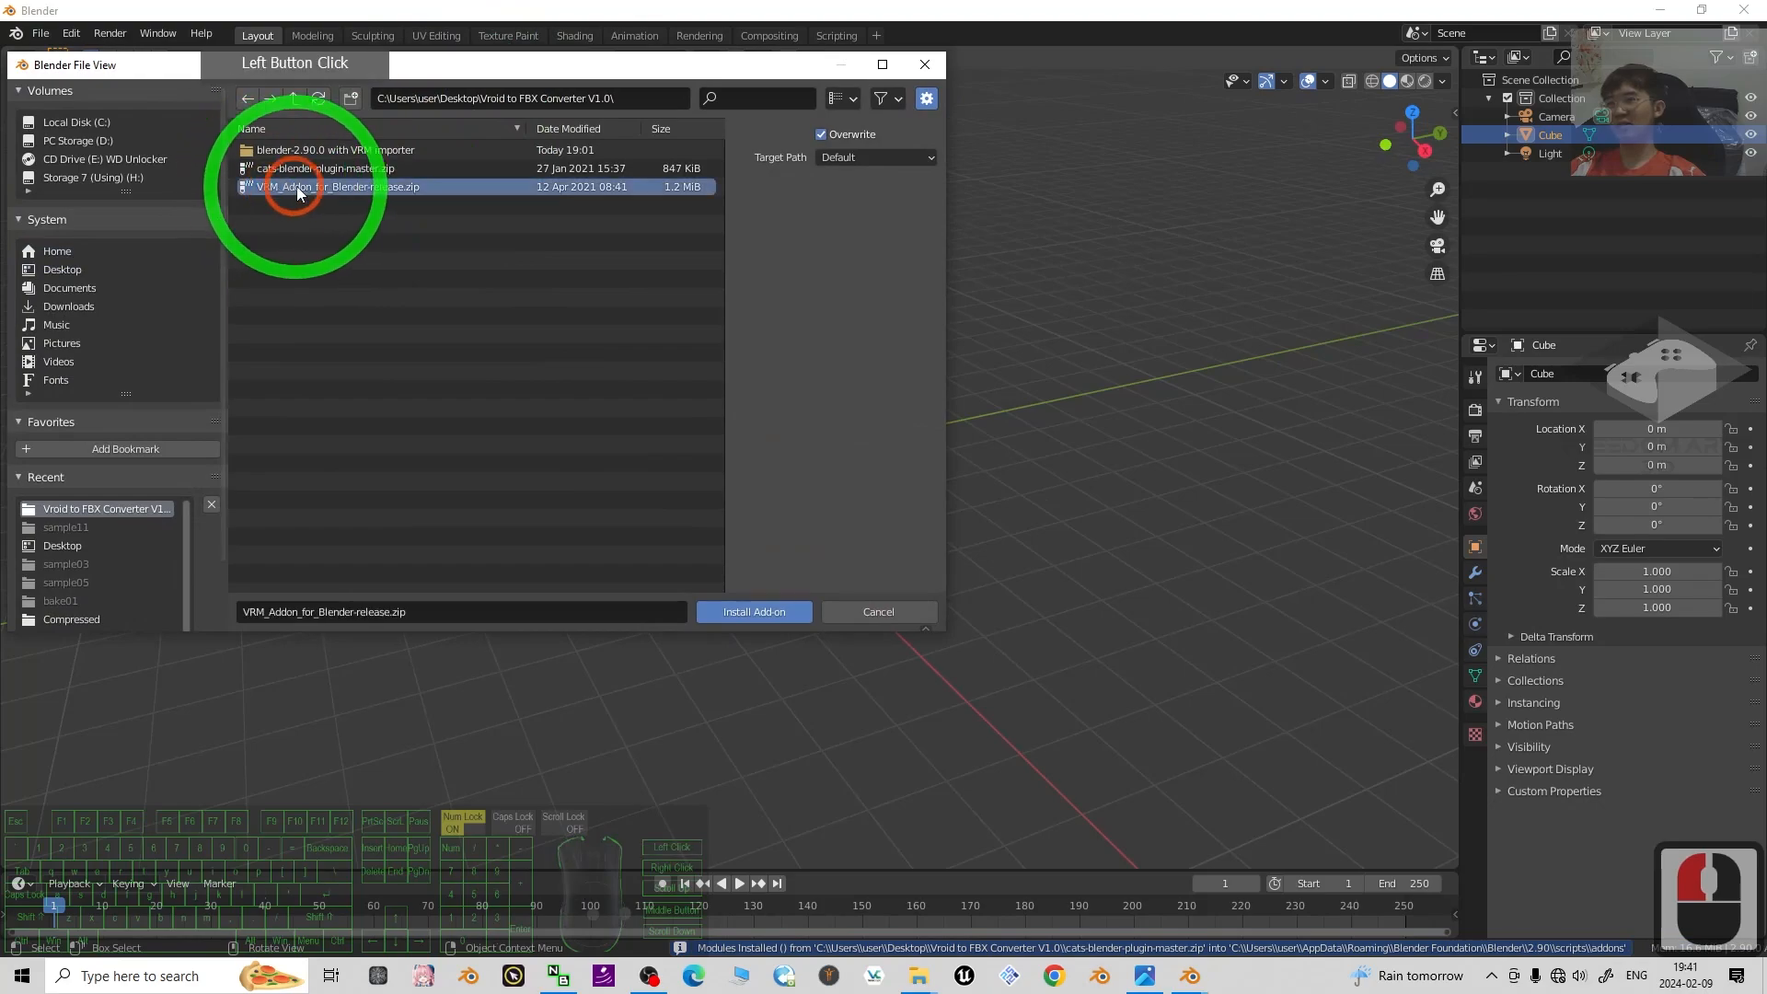
double_click(451, 189)
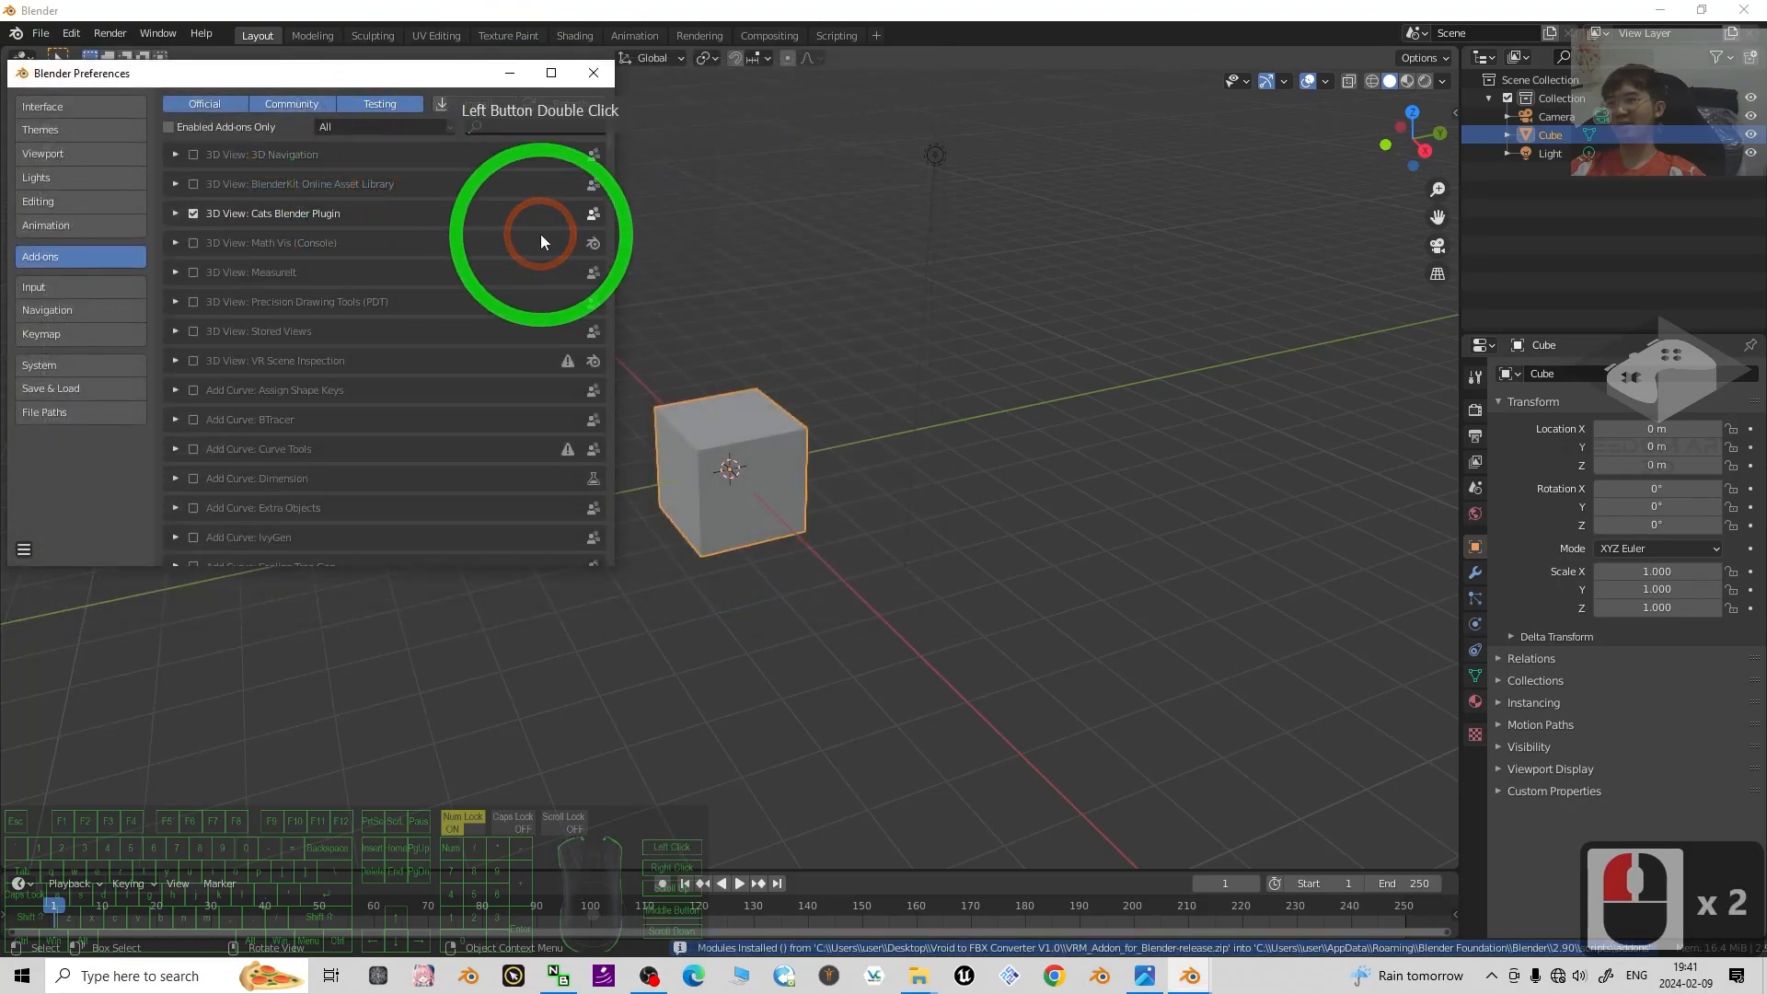
Search the add-ons for "cat" and "vrm" to check that both are enabled, and close the preferences.
click(509, 128)
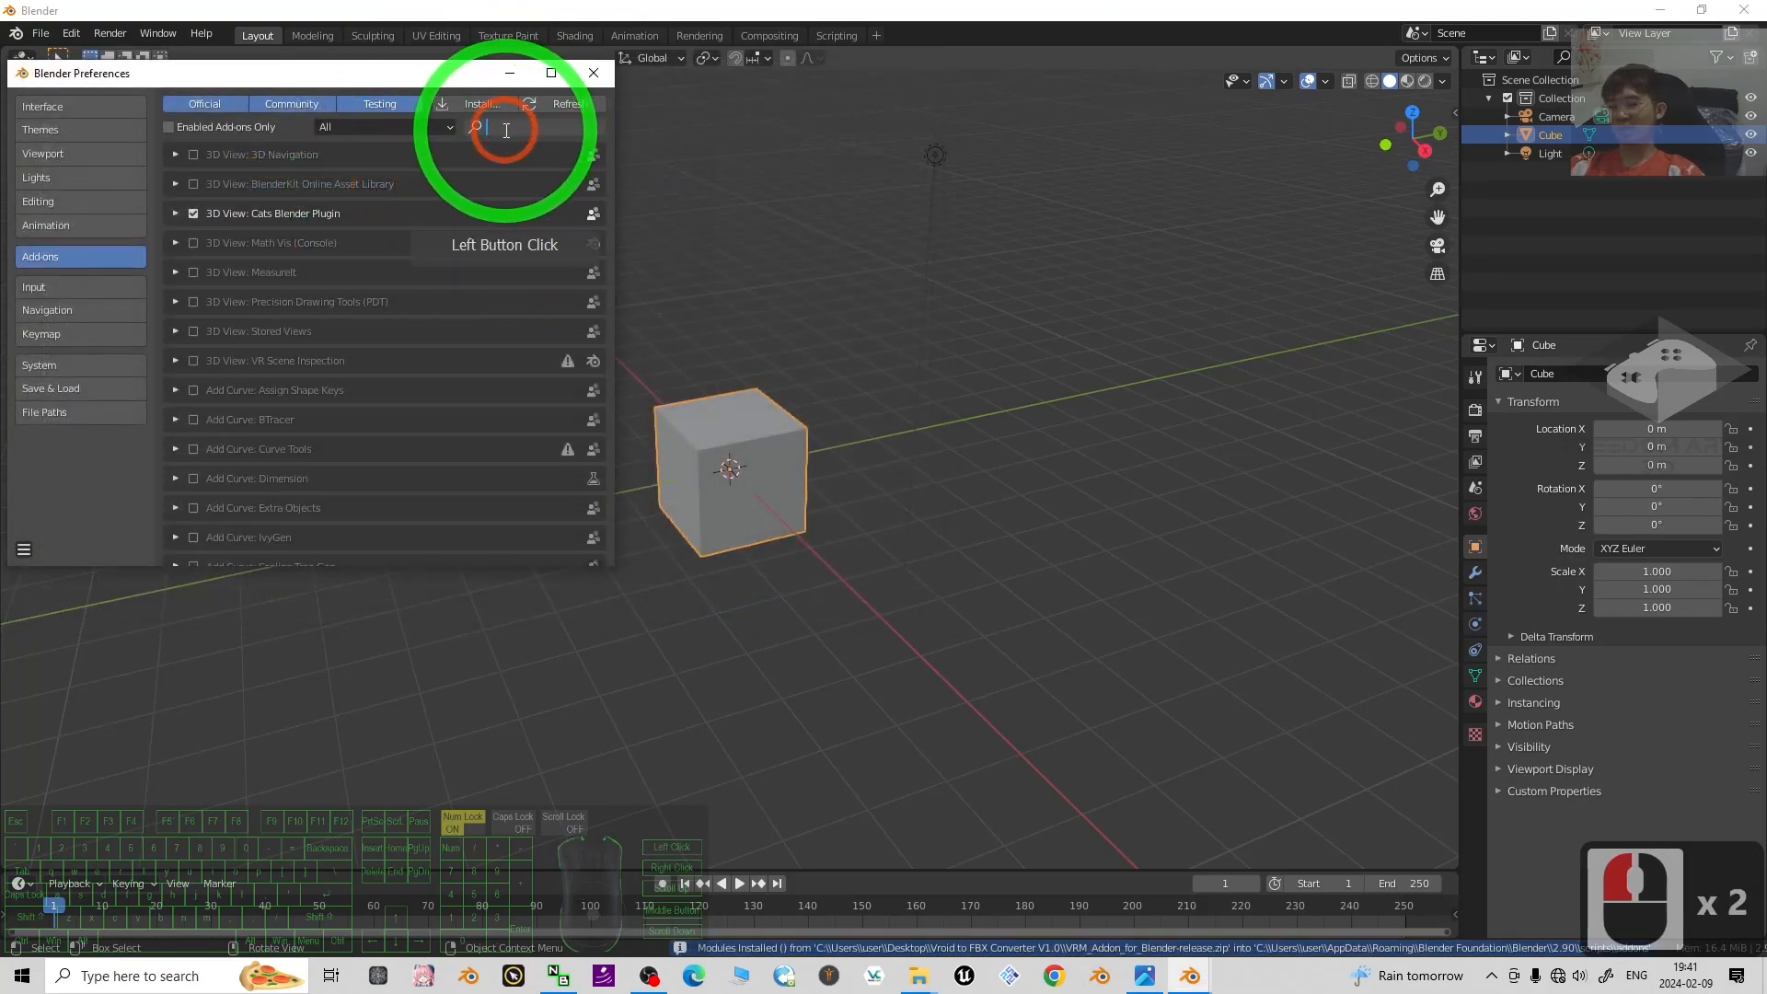
text(cat)
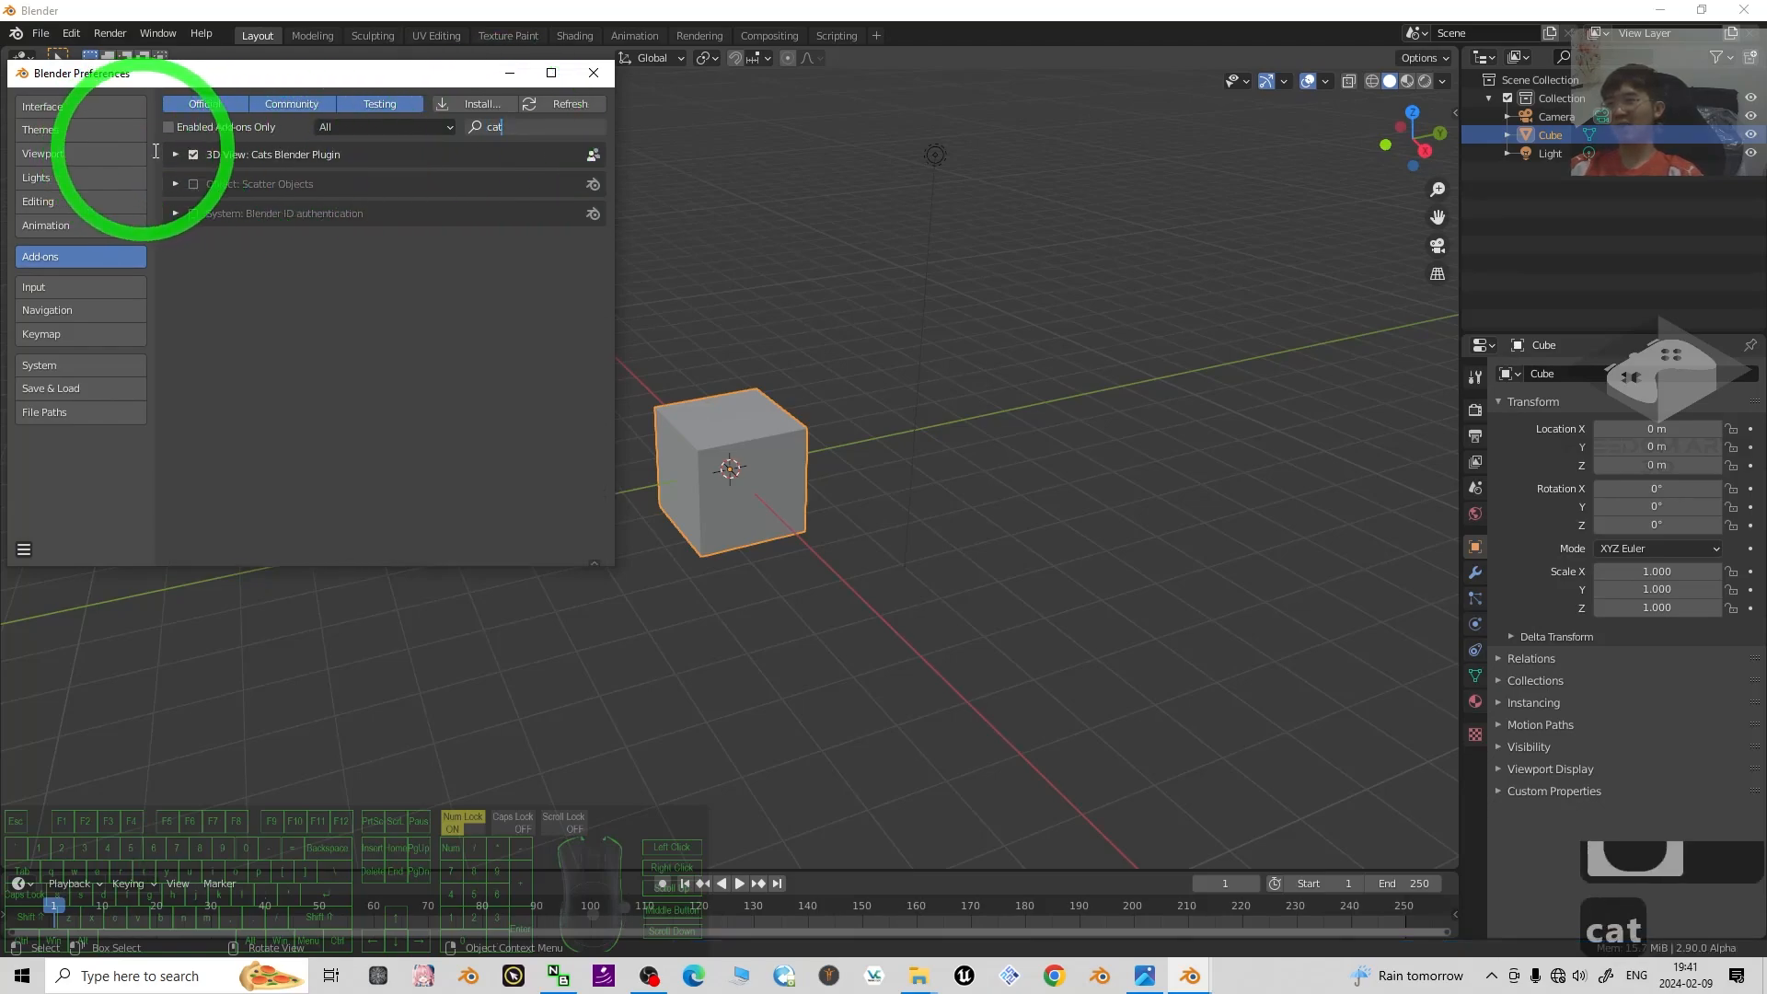
click(512, 132)
text(vr)
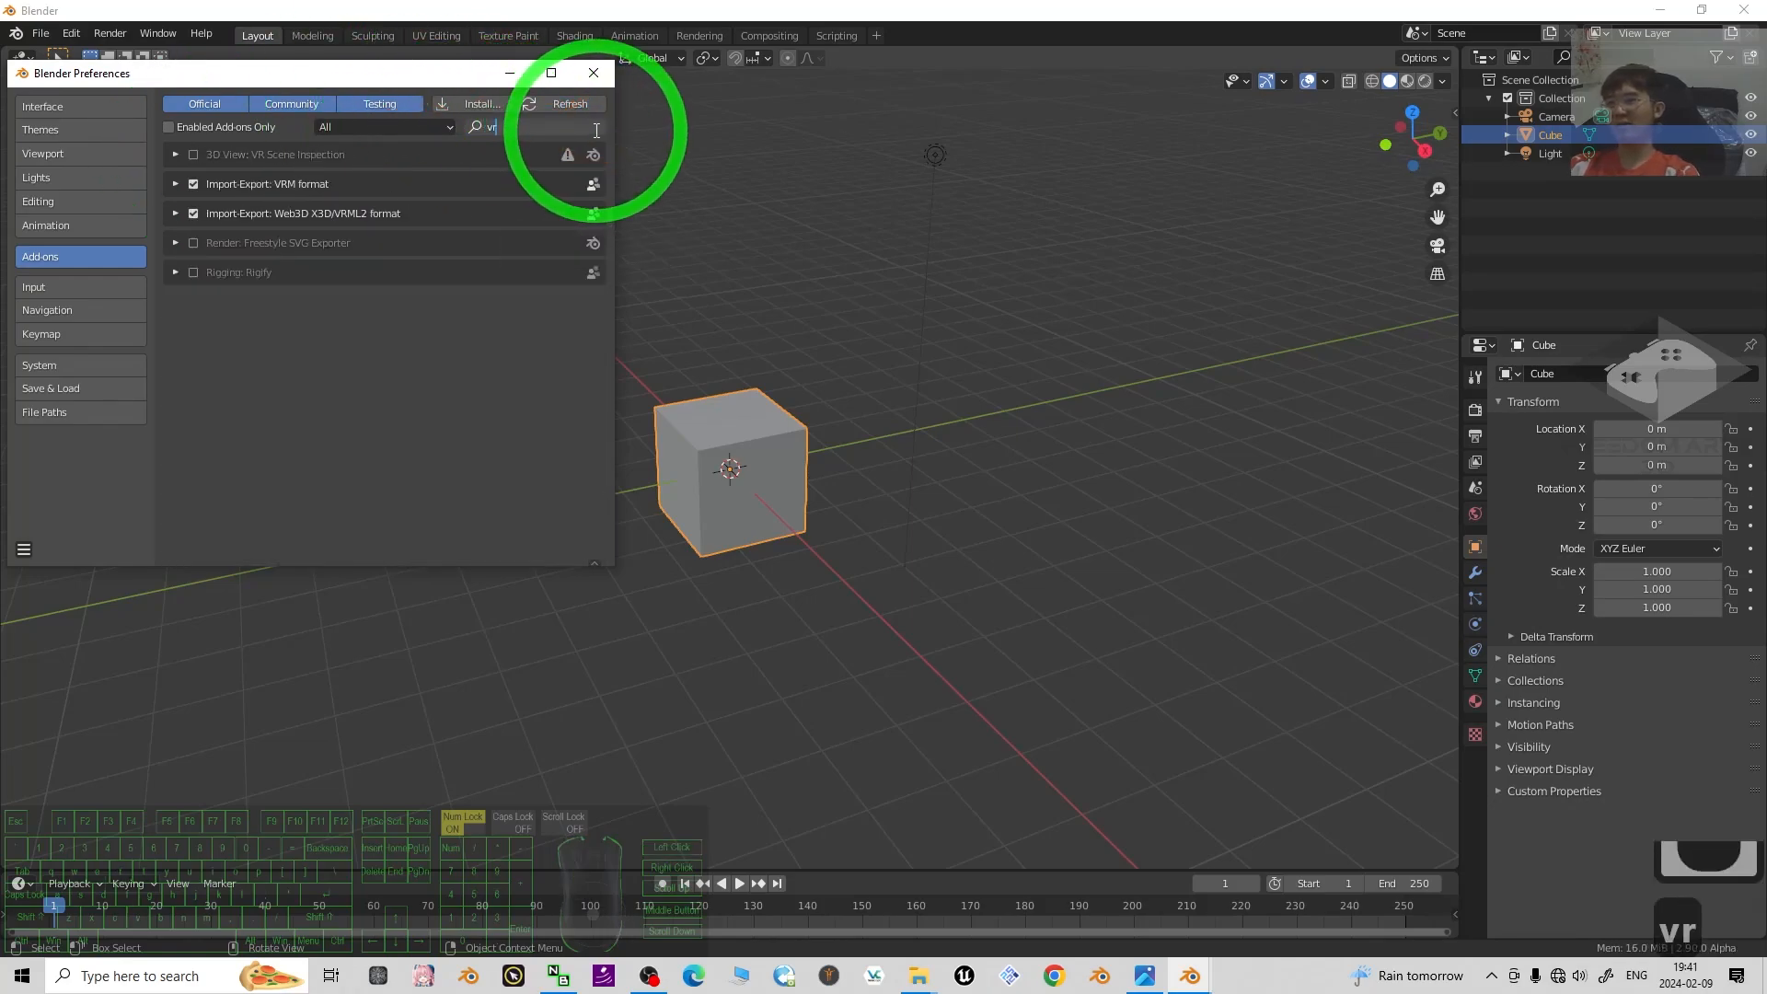
text(m)
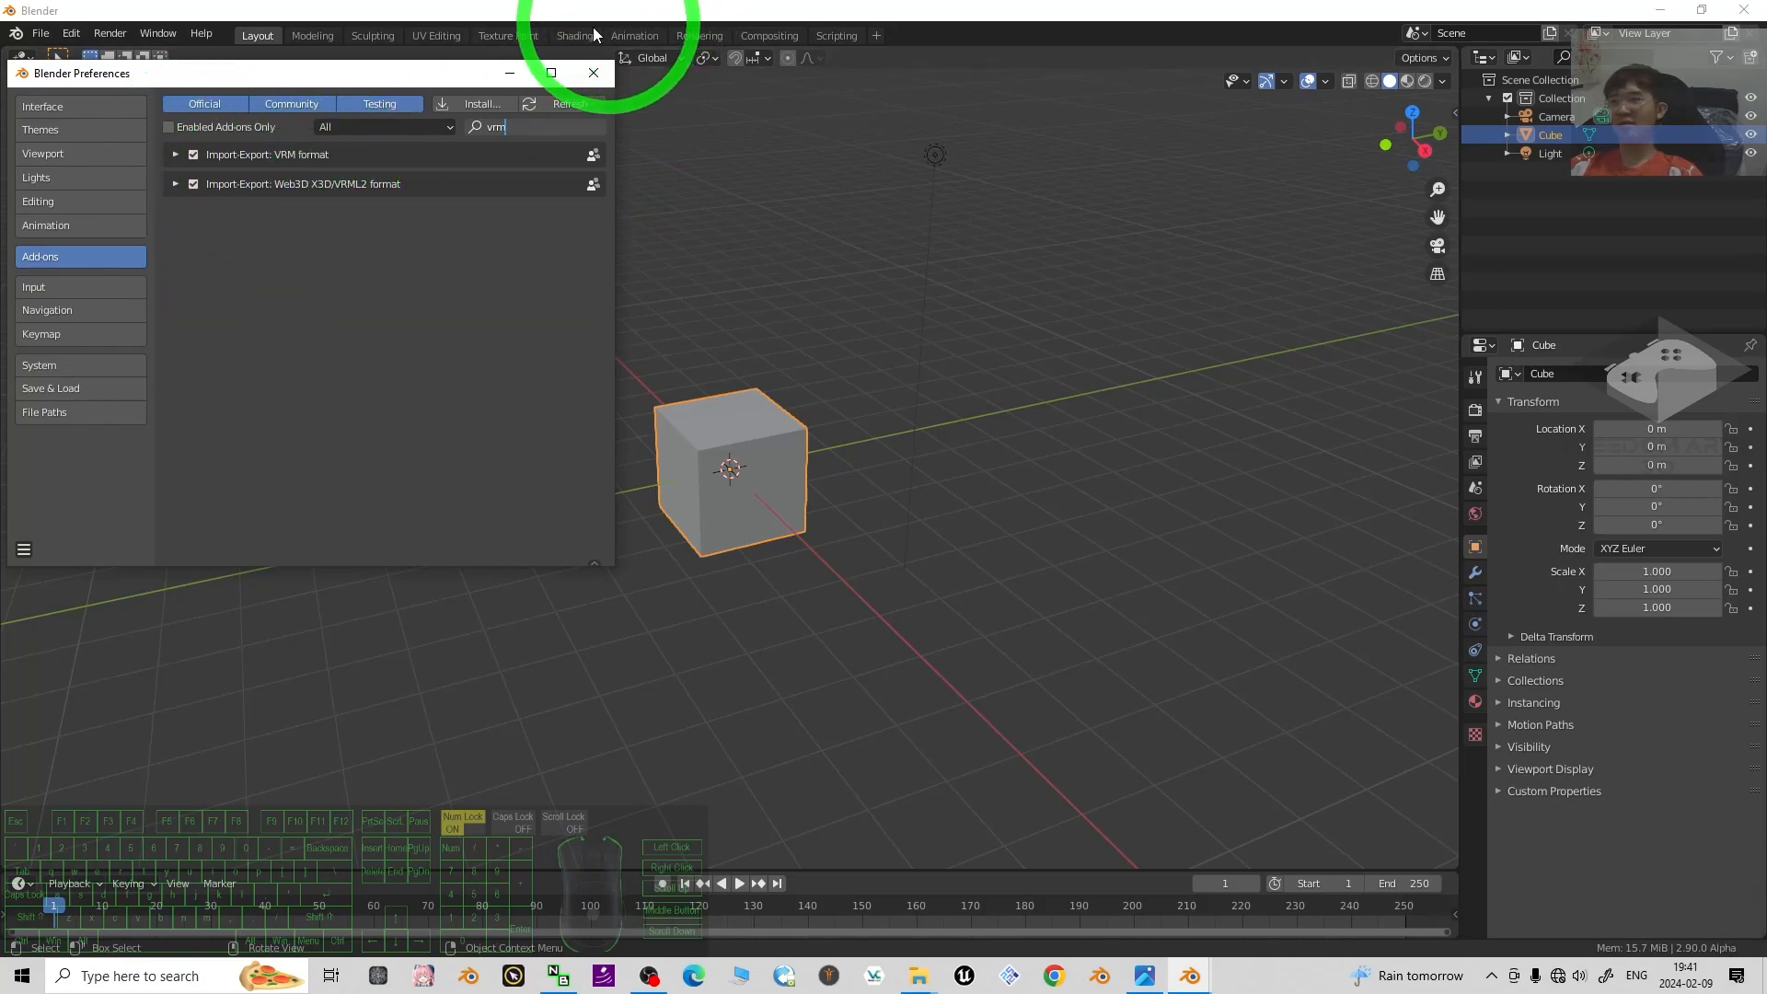
click(592, 73)
Delete all the default objects (camera, cube and light) from the scene.
click(1135, 460)
double_click(1134, 460)
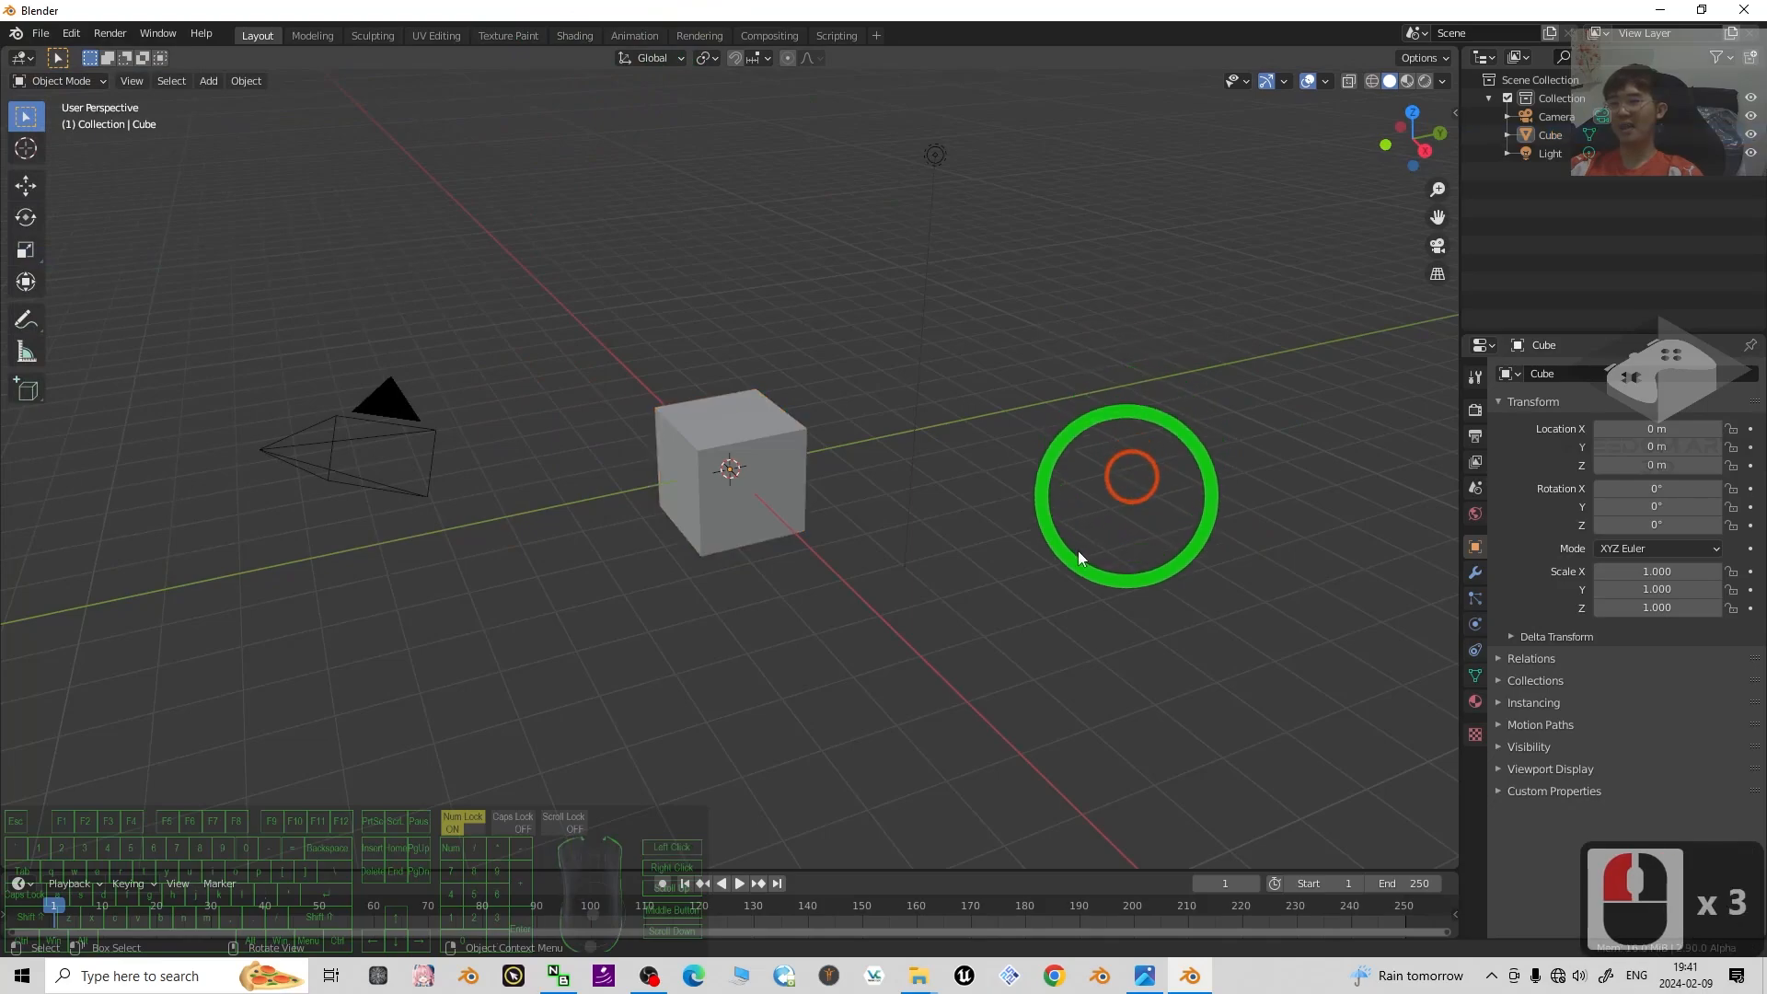
key(a)
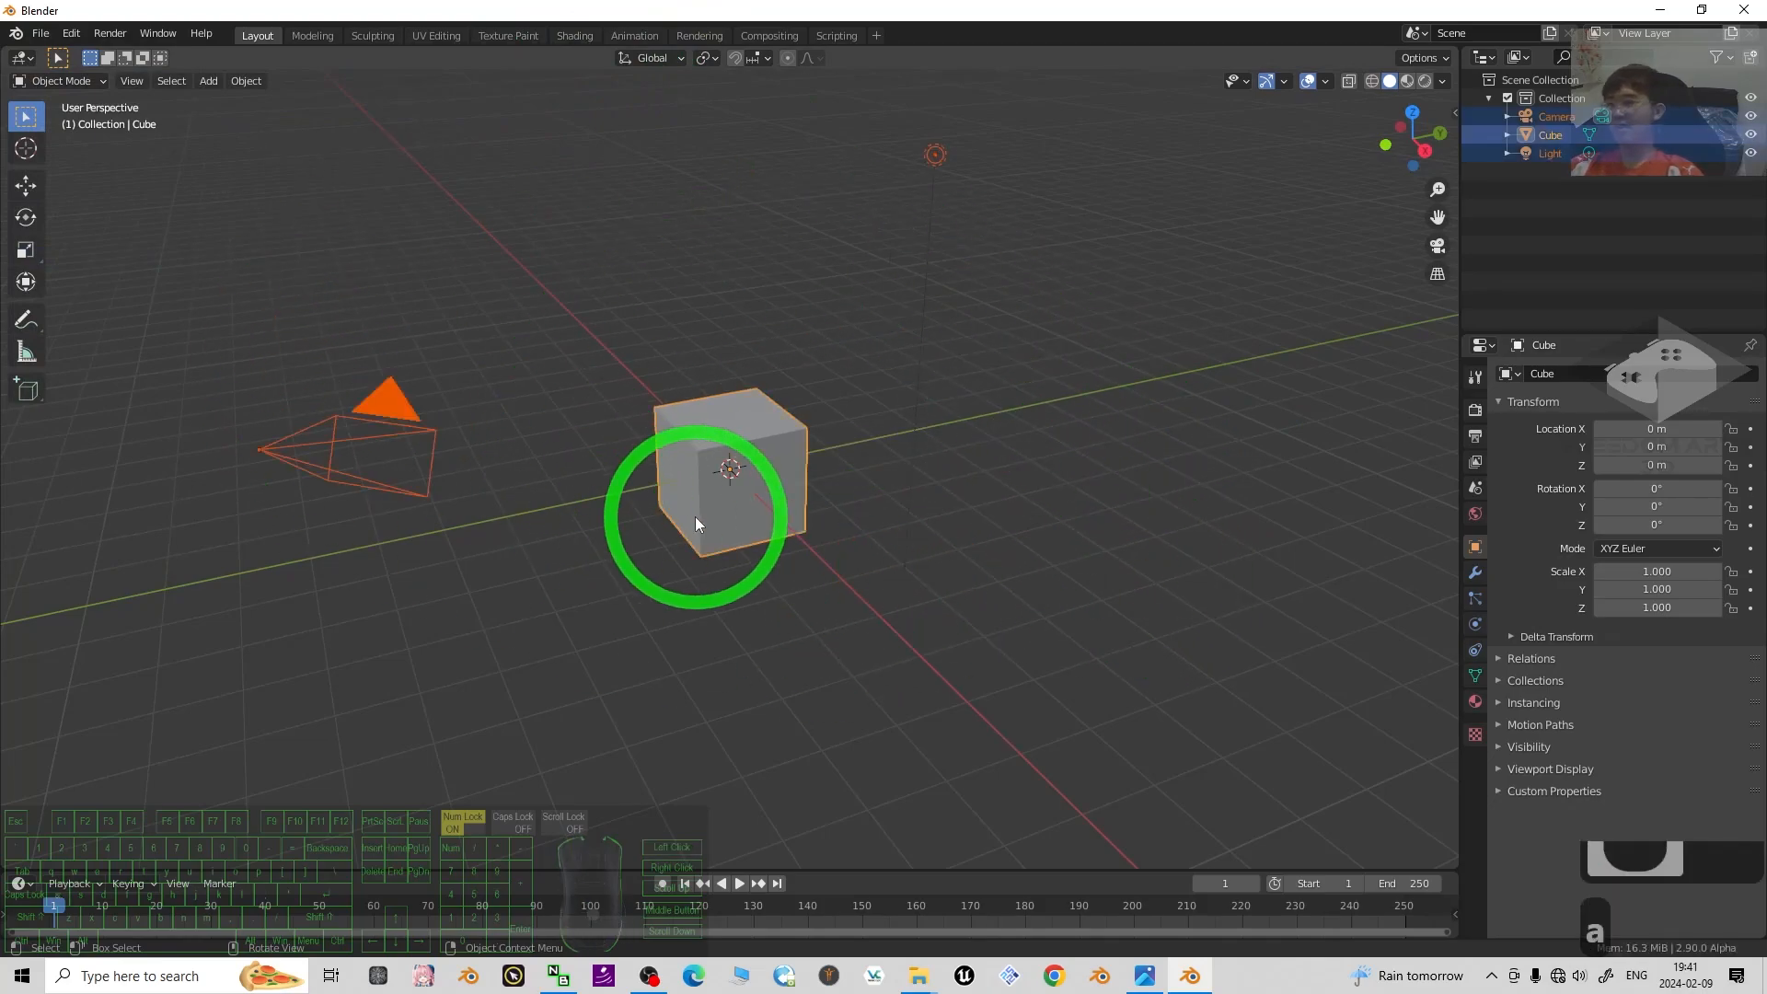
key(Delete)
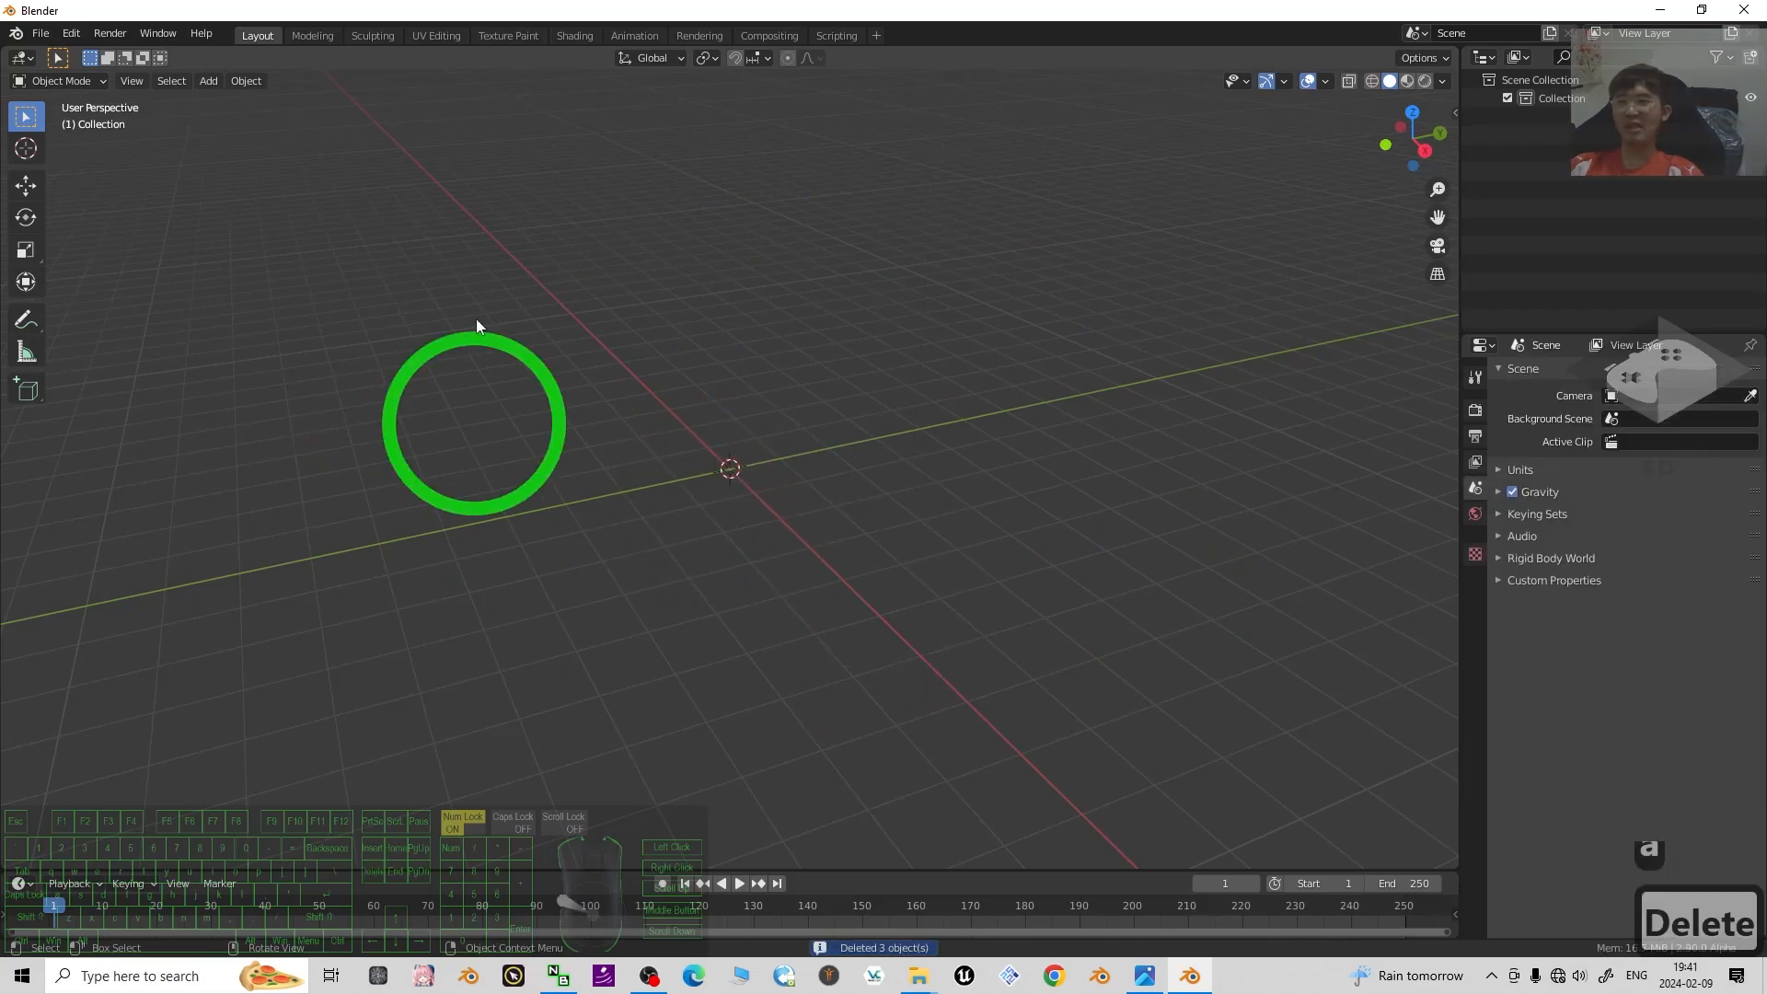
Import avatar01.vrm from the desktop's Avatar01 folder with the Cats model importer, using the VRM format.
key(n)
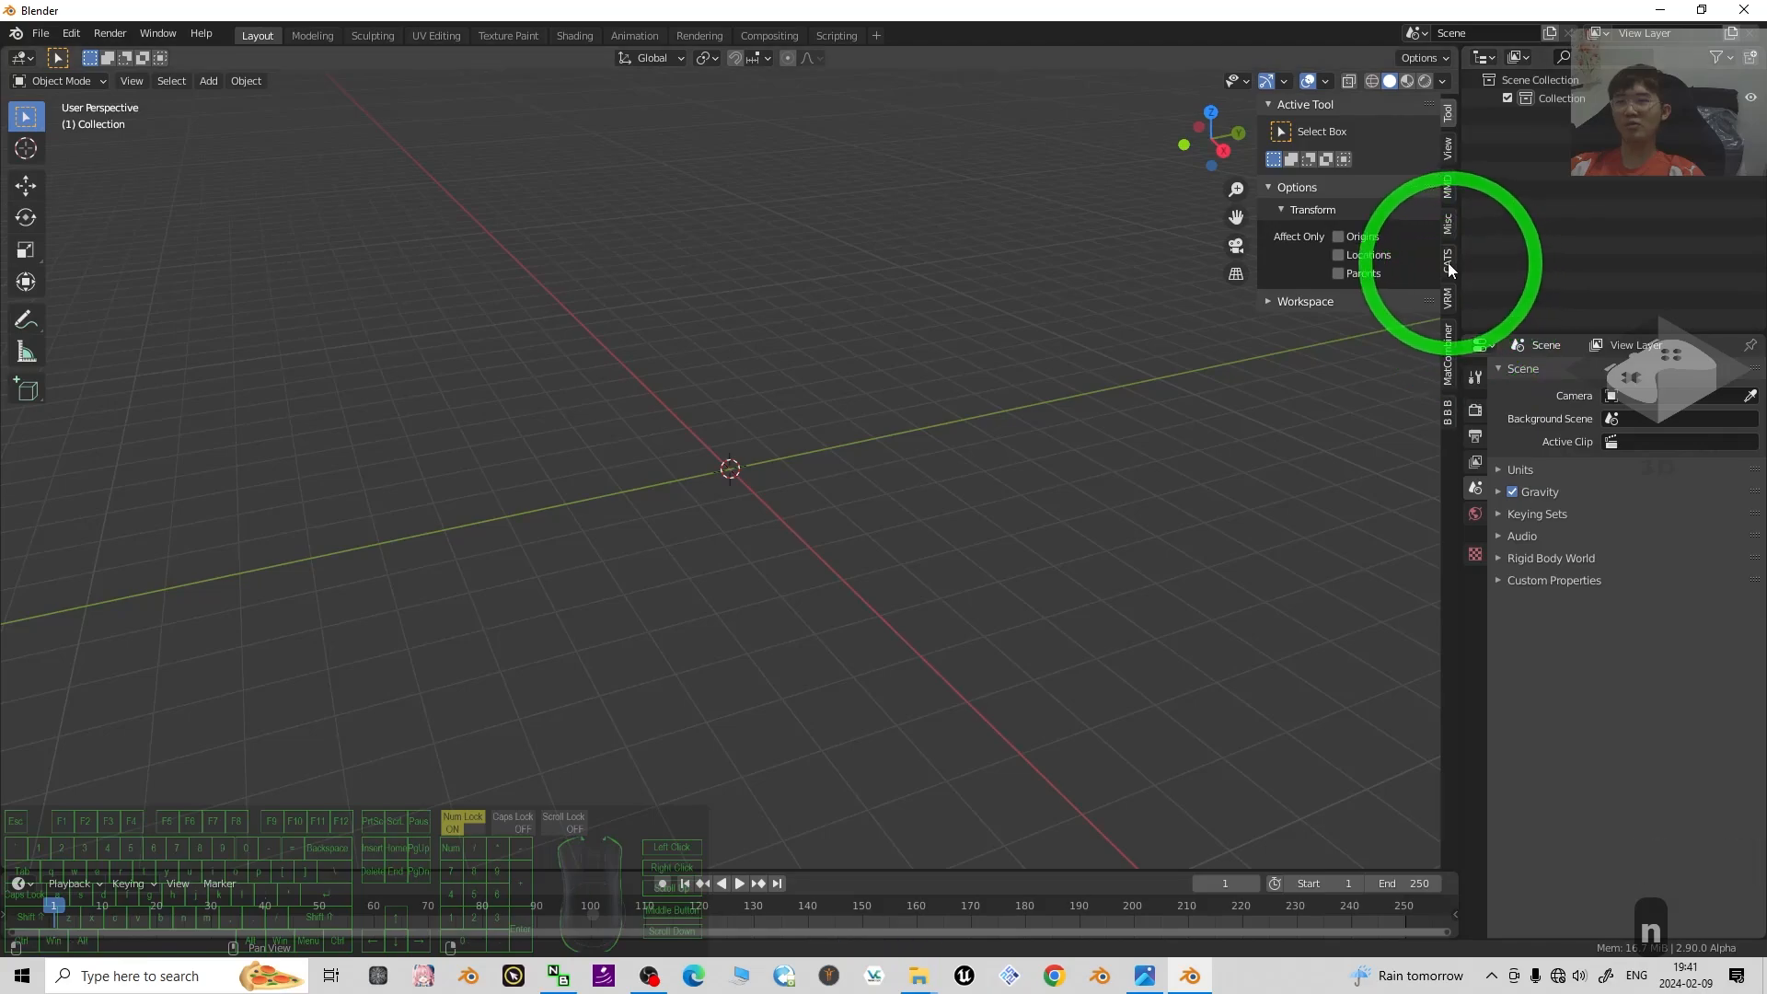
click(1449, 264)
click(1449, 263)
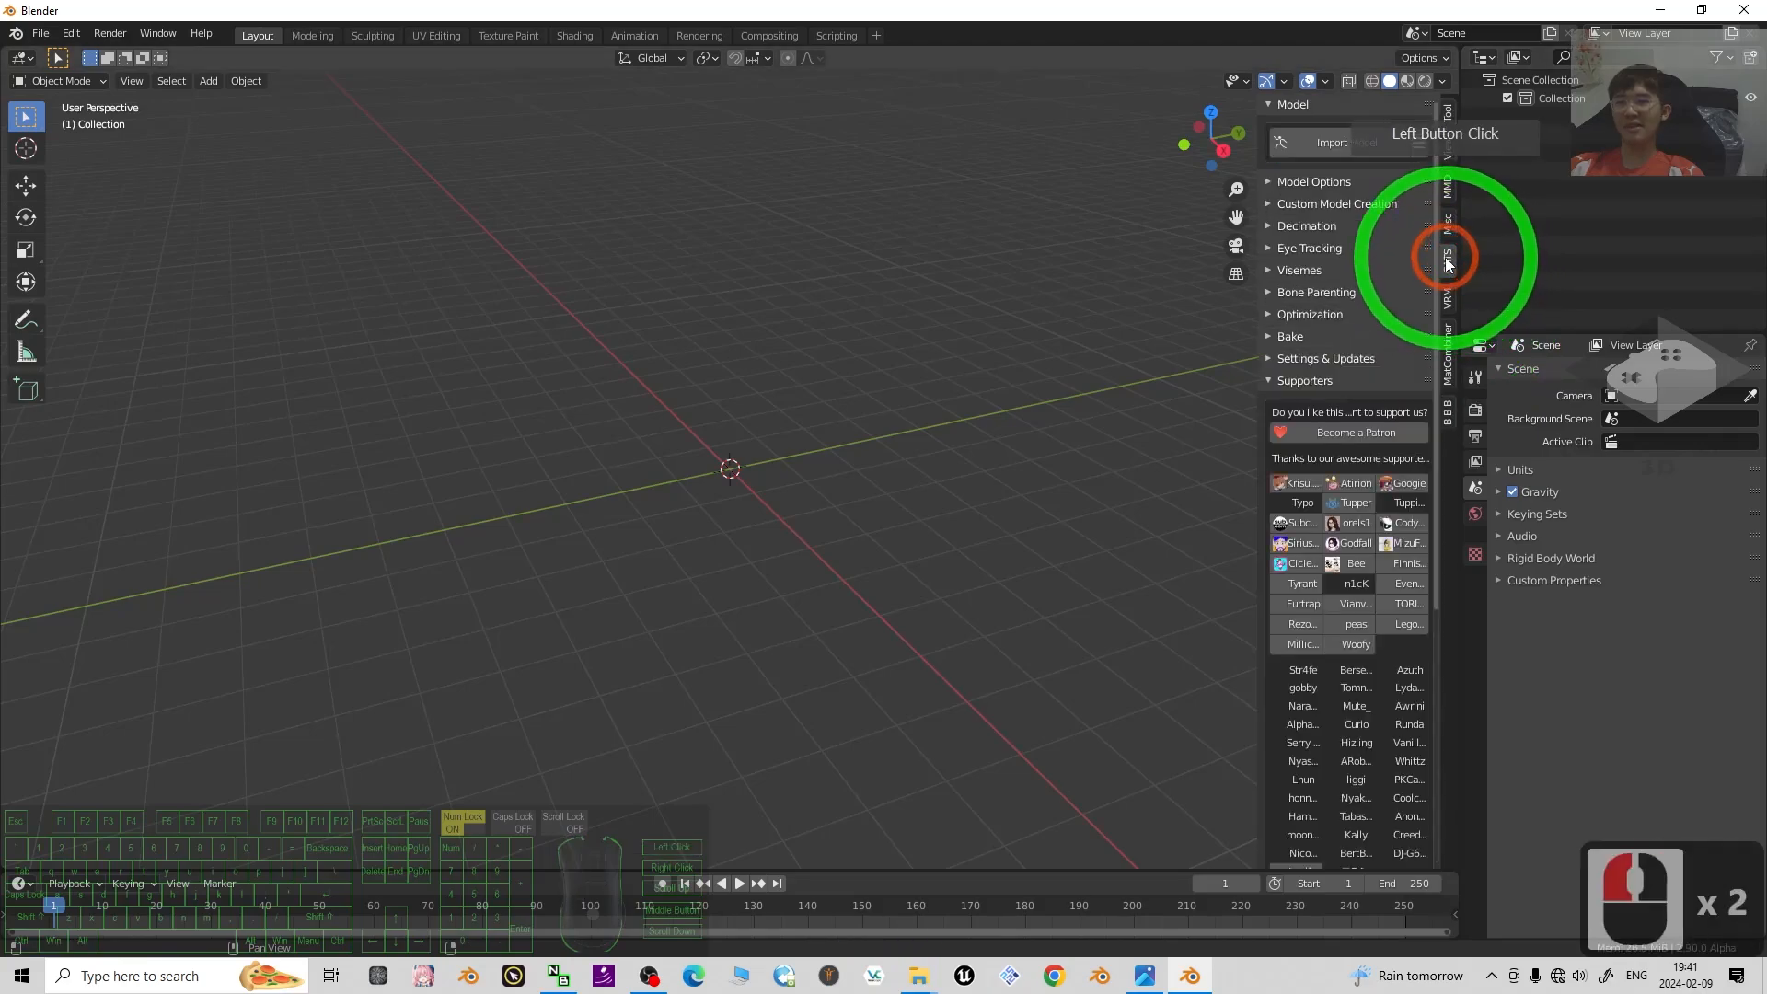
click(1405, 144)
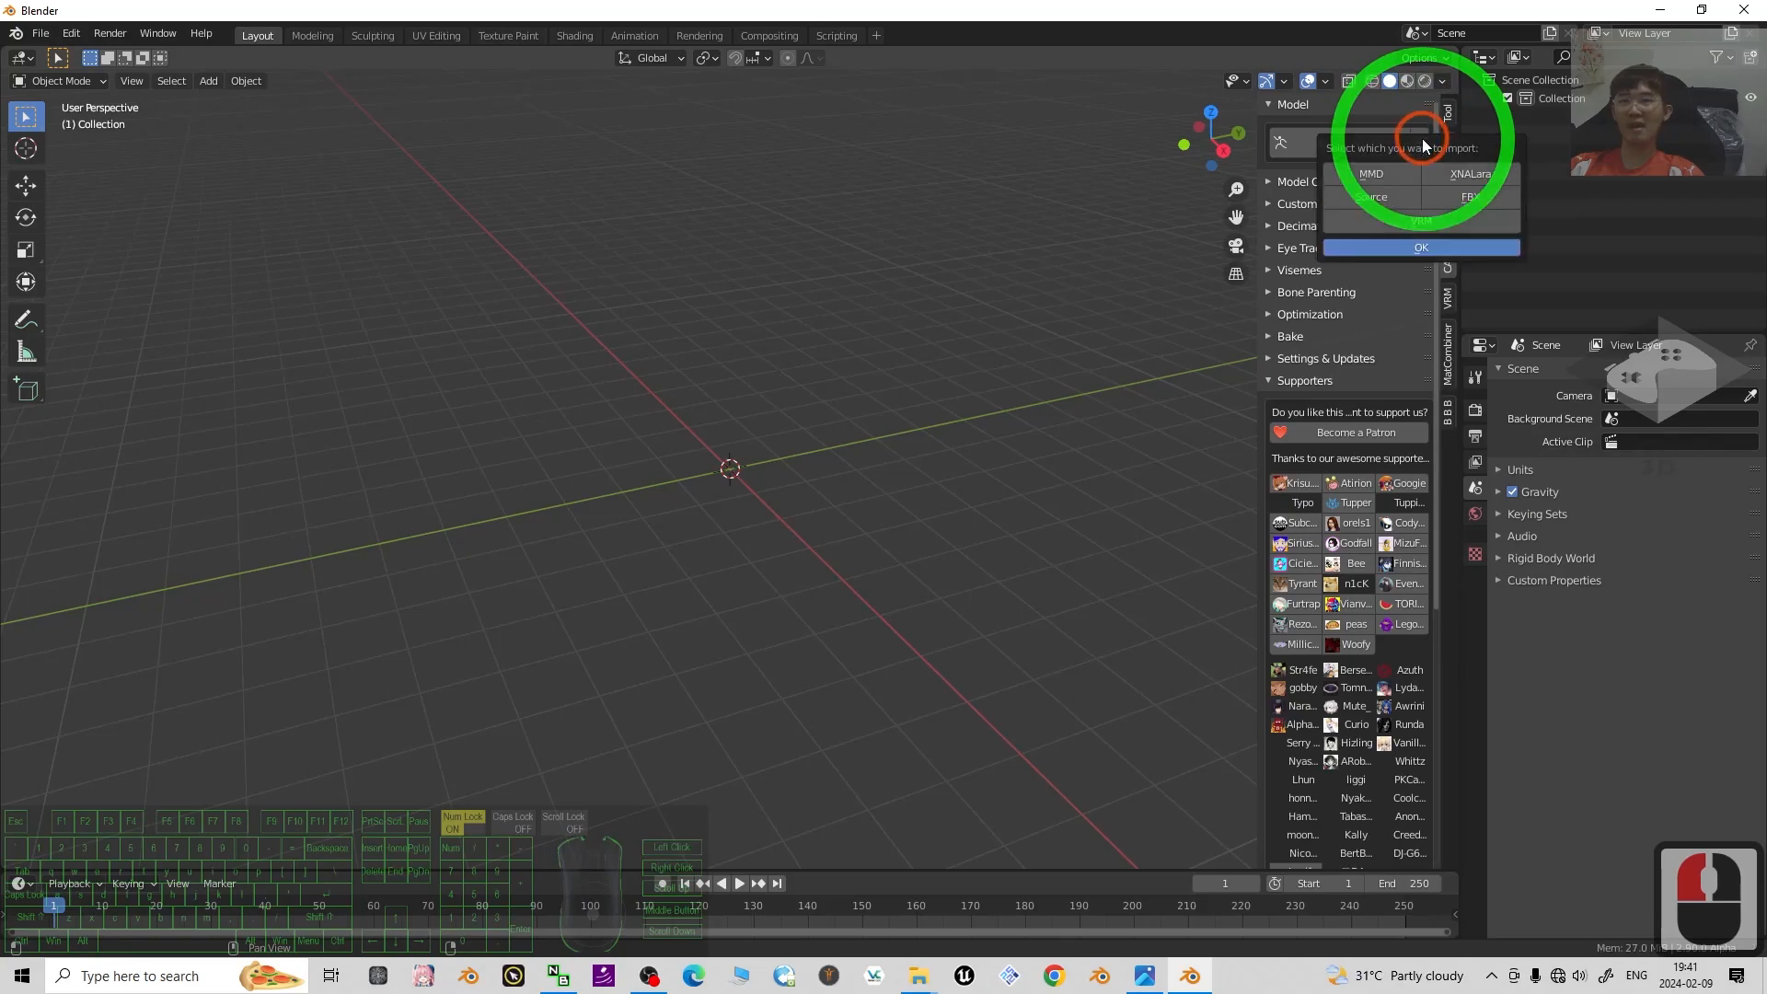
click(1425, 245)
click(751, 627)
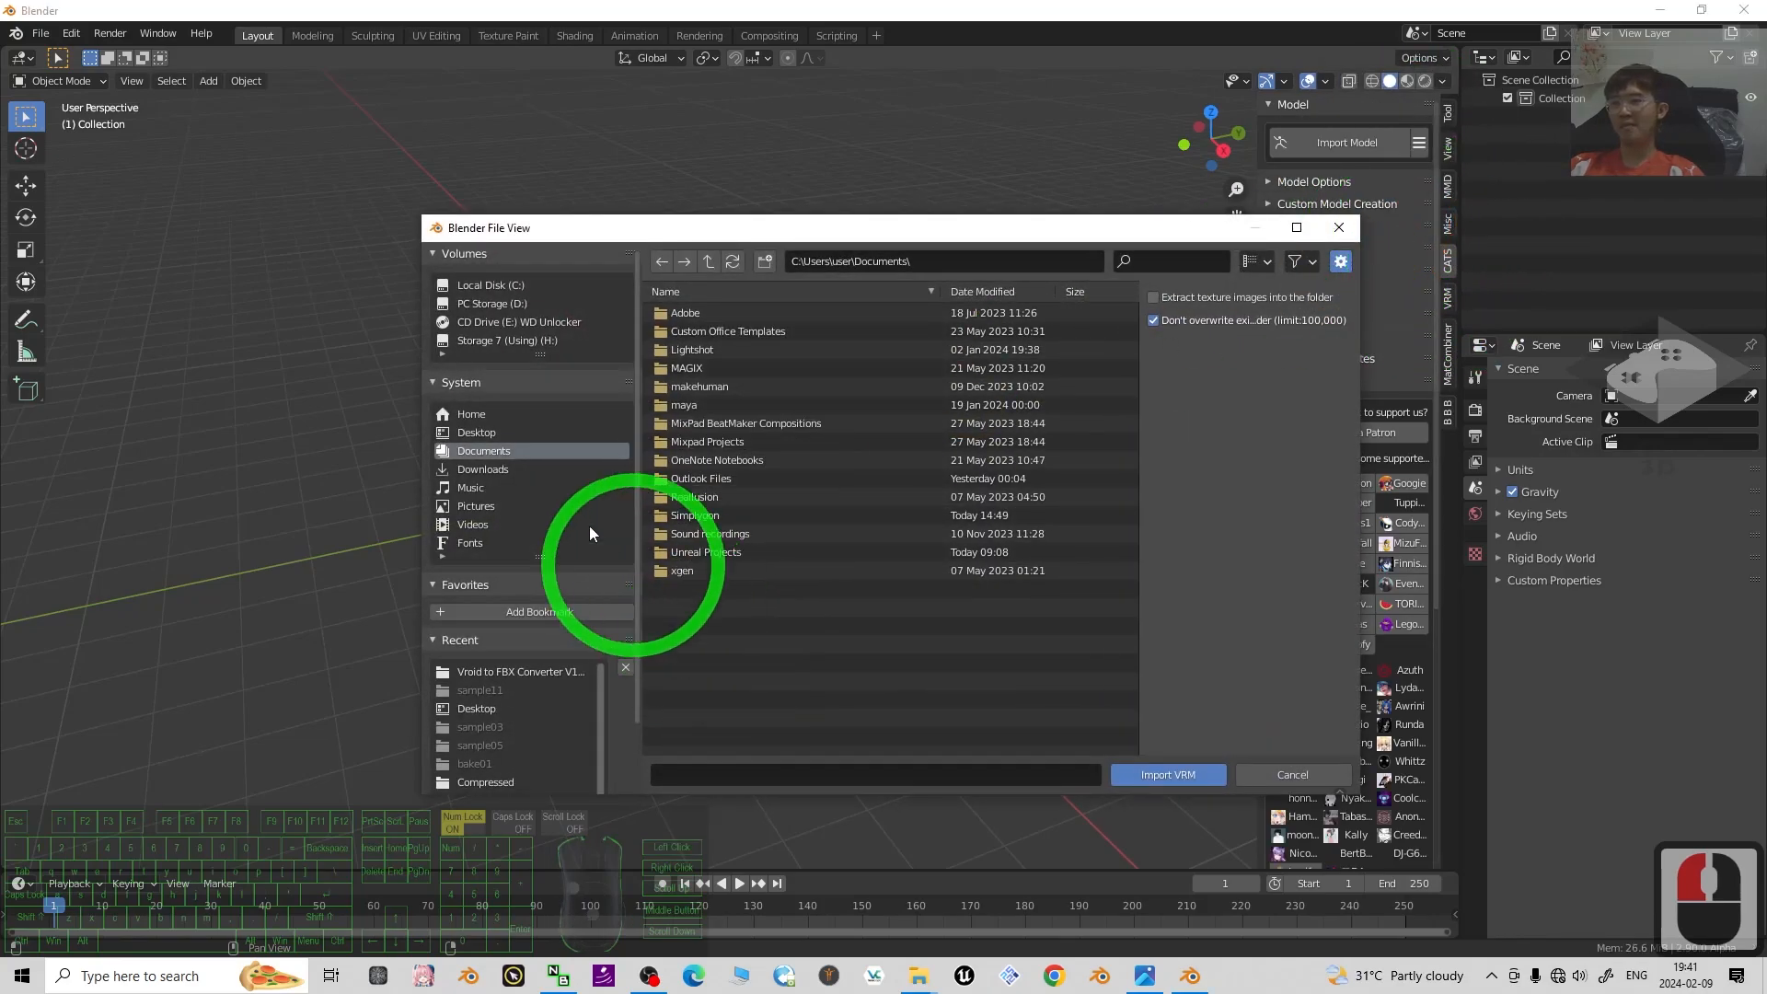
click(491, 433)
click(744, 314)
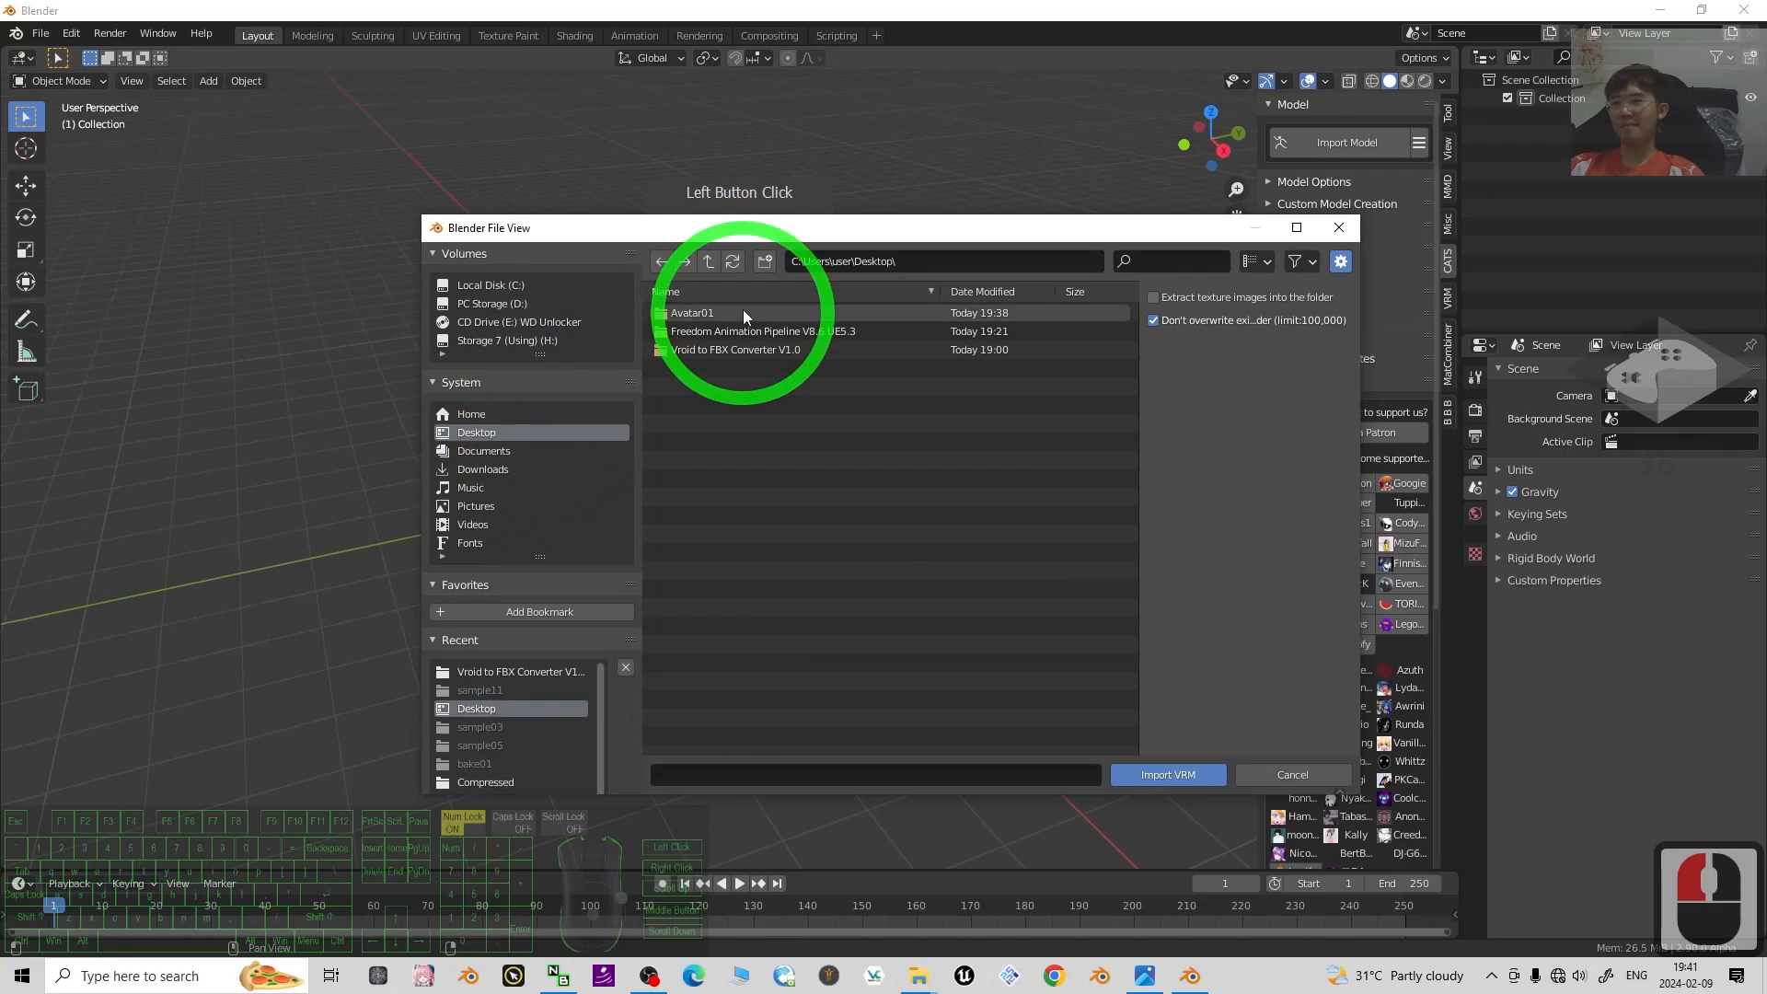
double_click(682, 312)
click(676, 311)
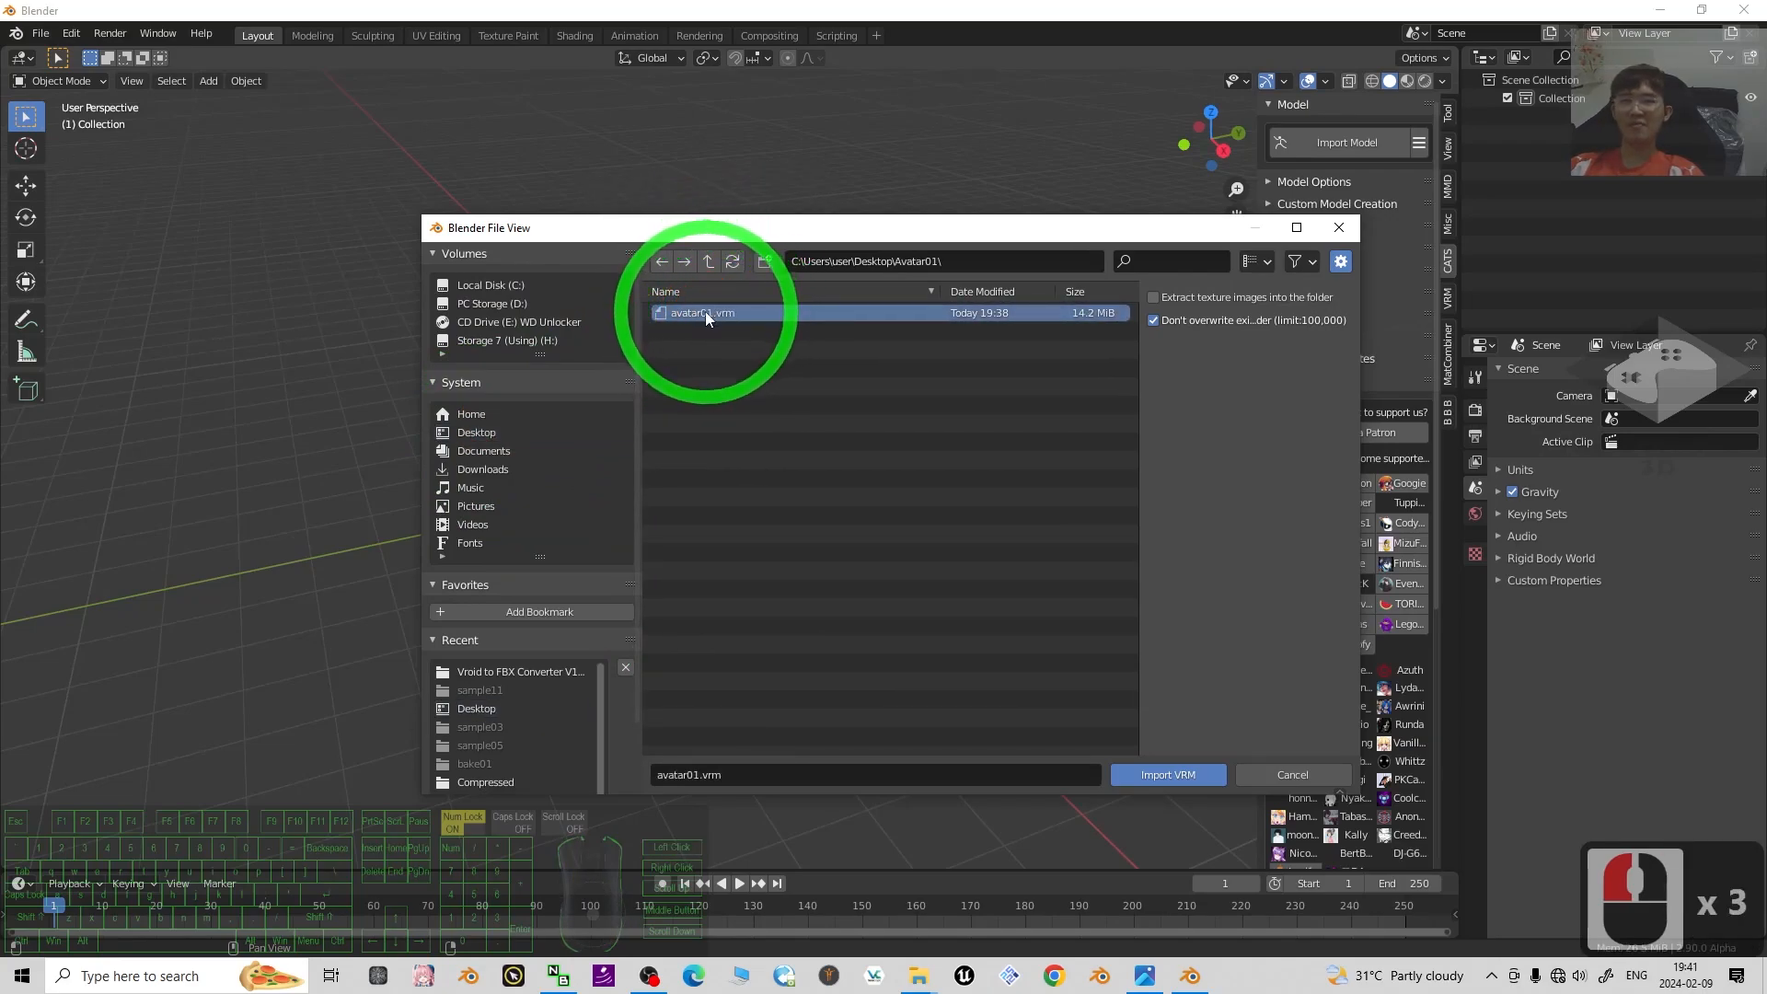
double_click(686, 317)
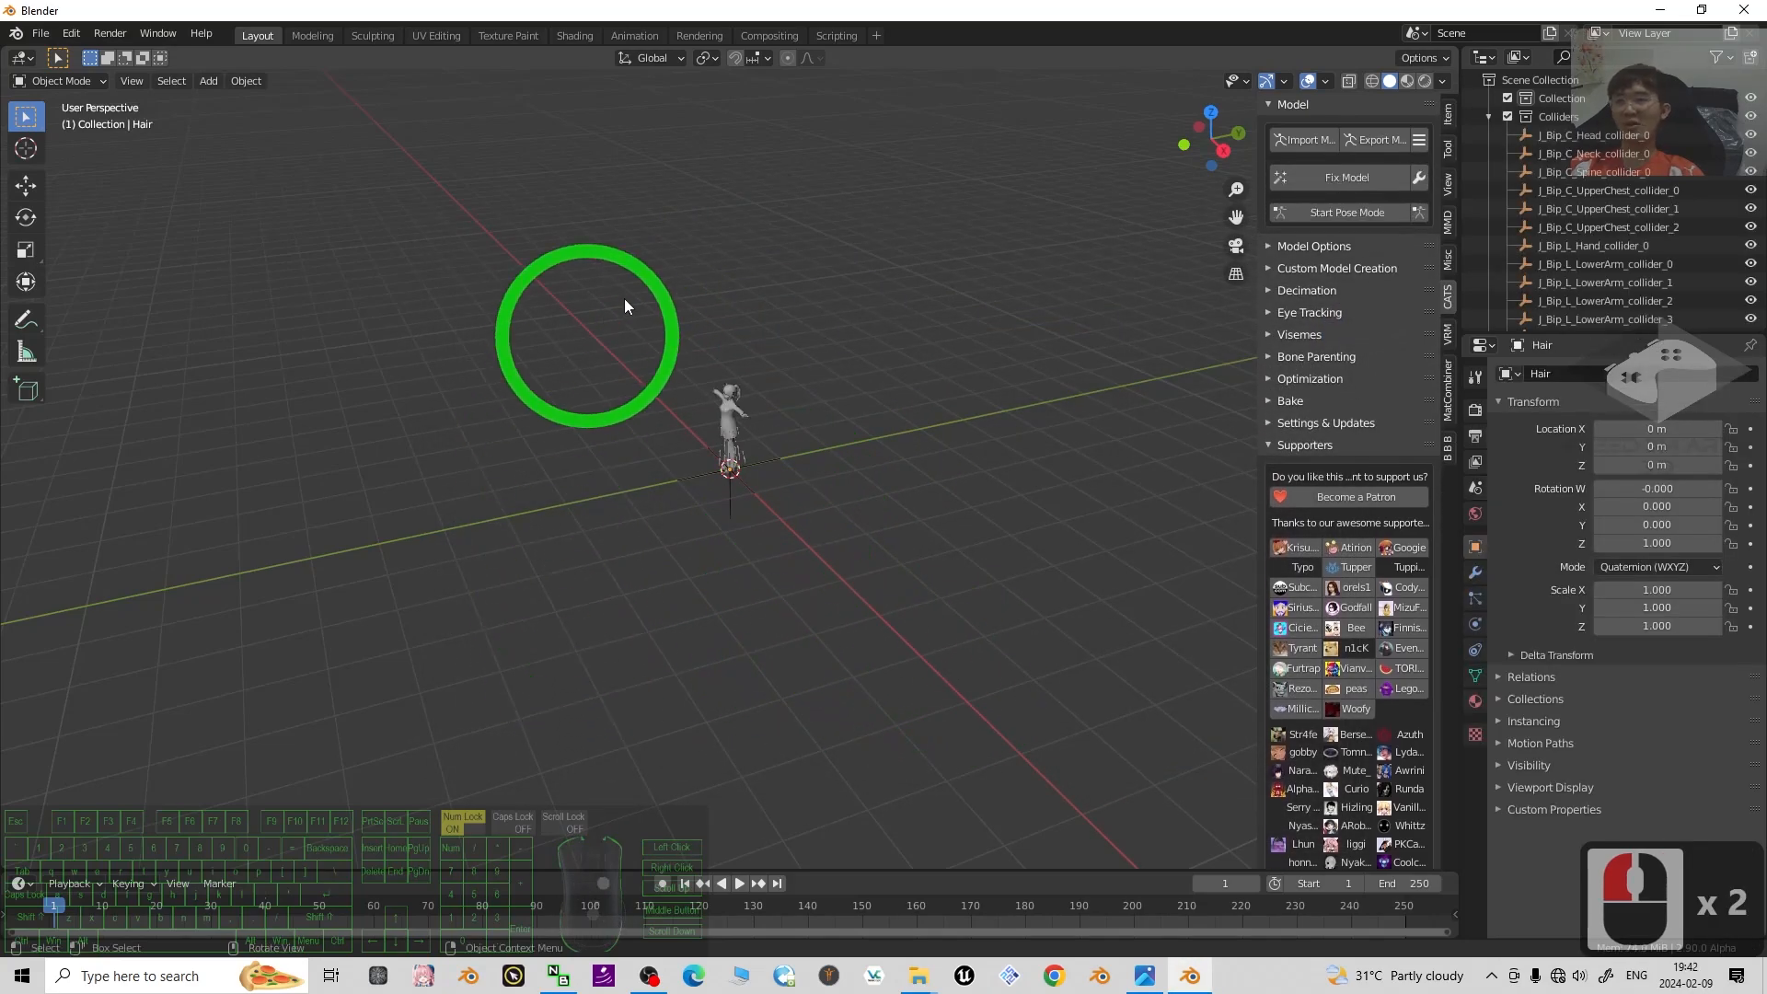
Run the Cats Fix Model operation on the avatar with every fix setting disabled except Fix Materials.
scroll(782, 451, up, 11)
scroll(933, 434, down, 3)
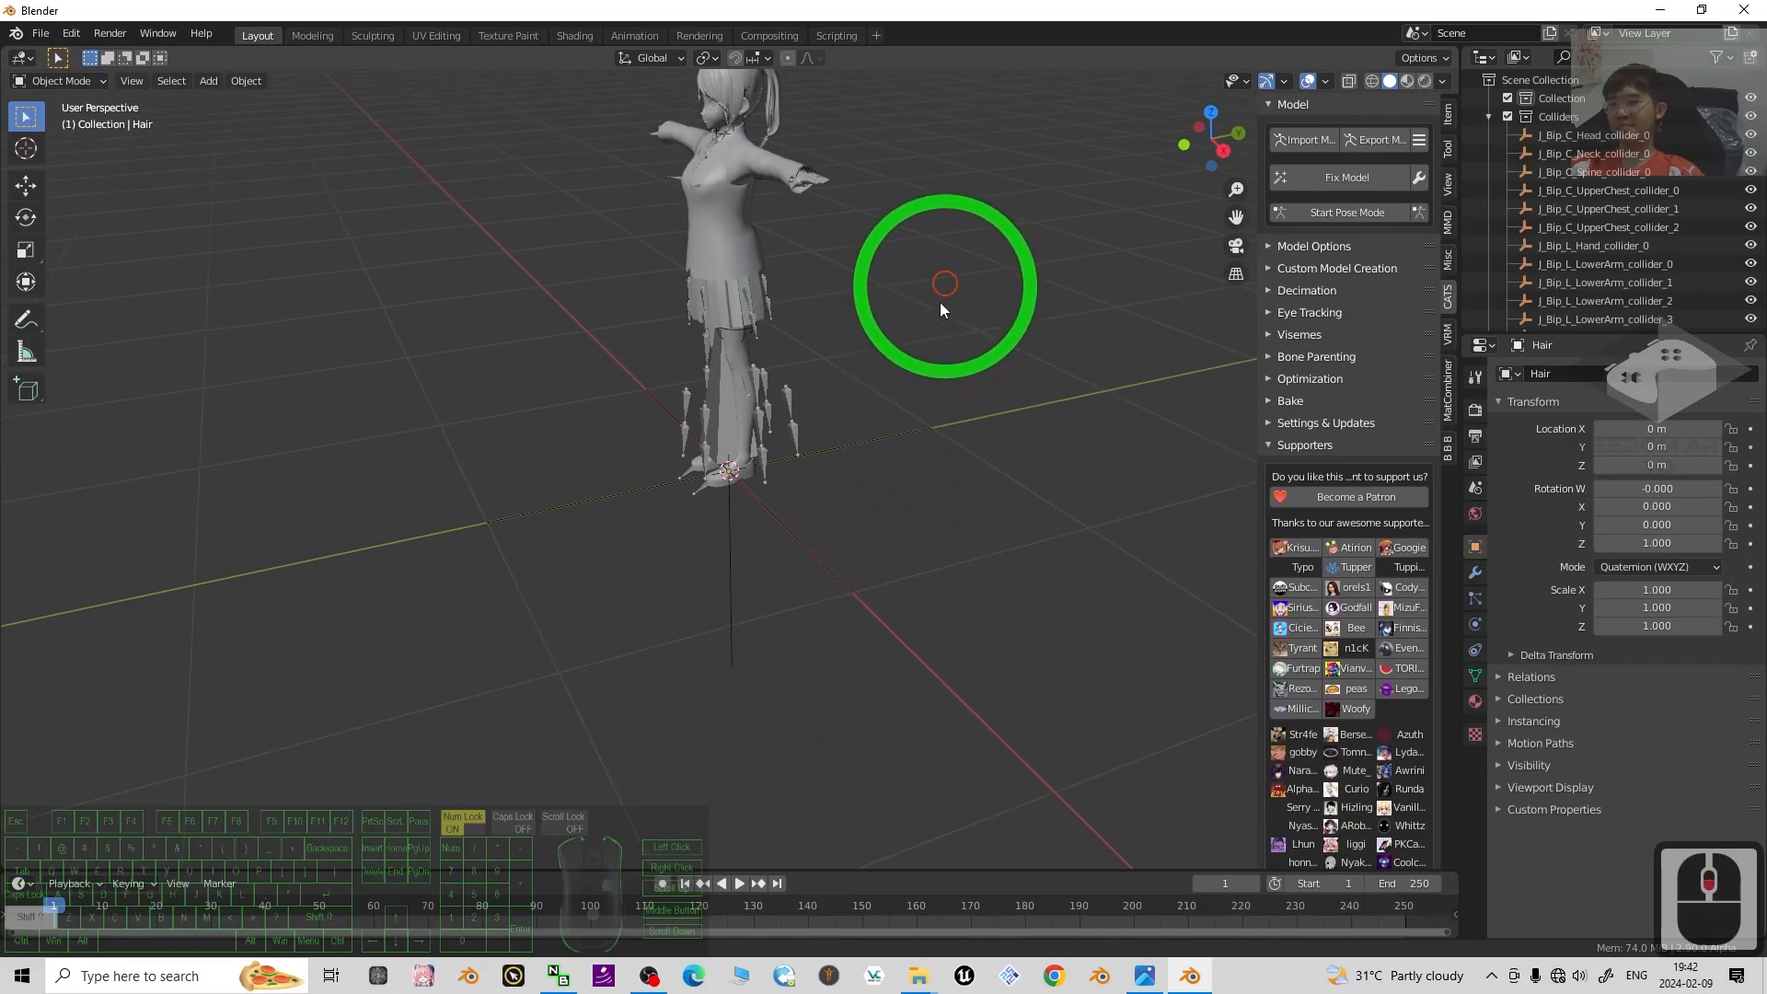
shift+middle_drag(941, 303, 932, 541)
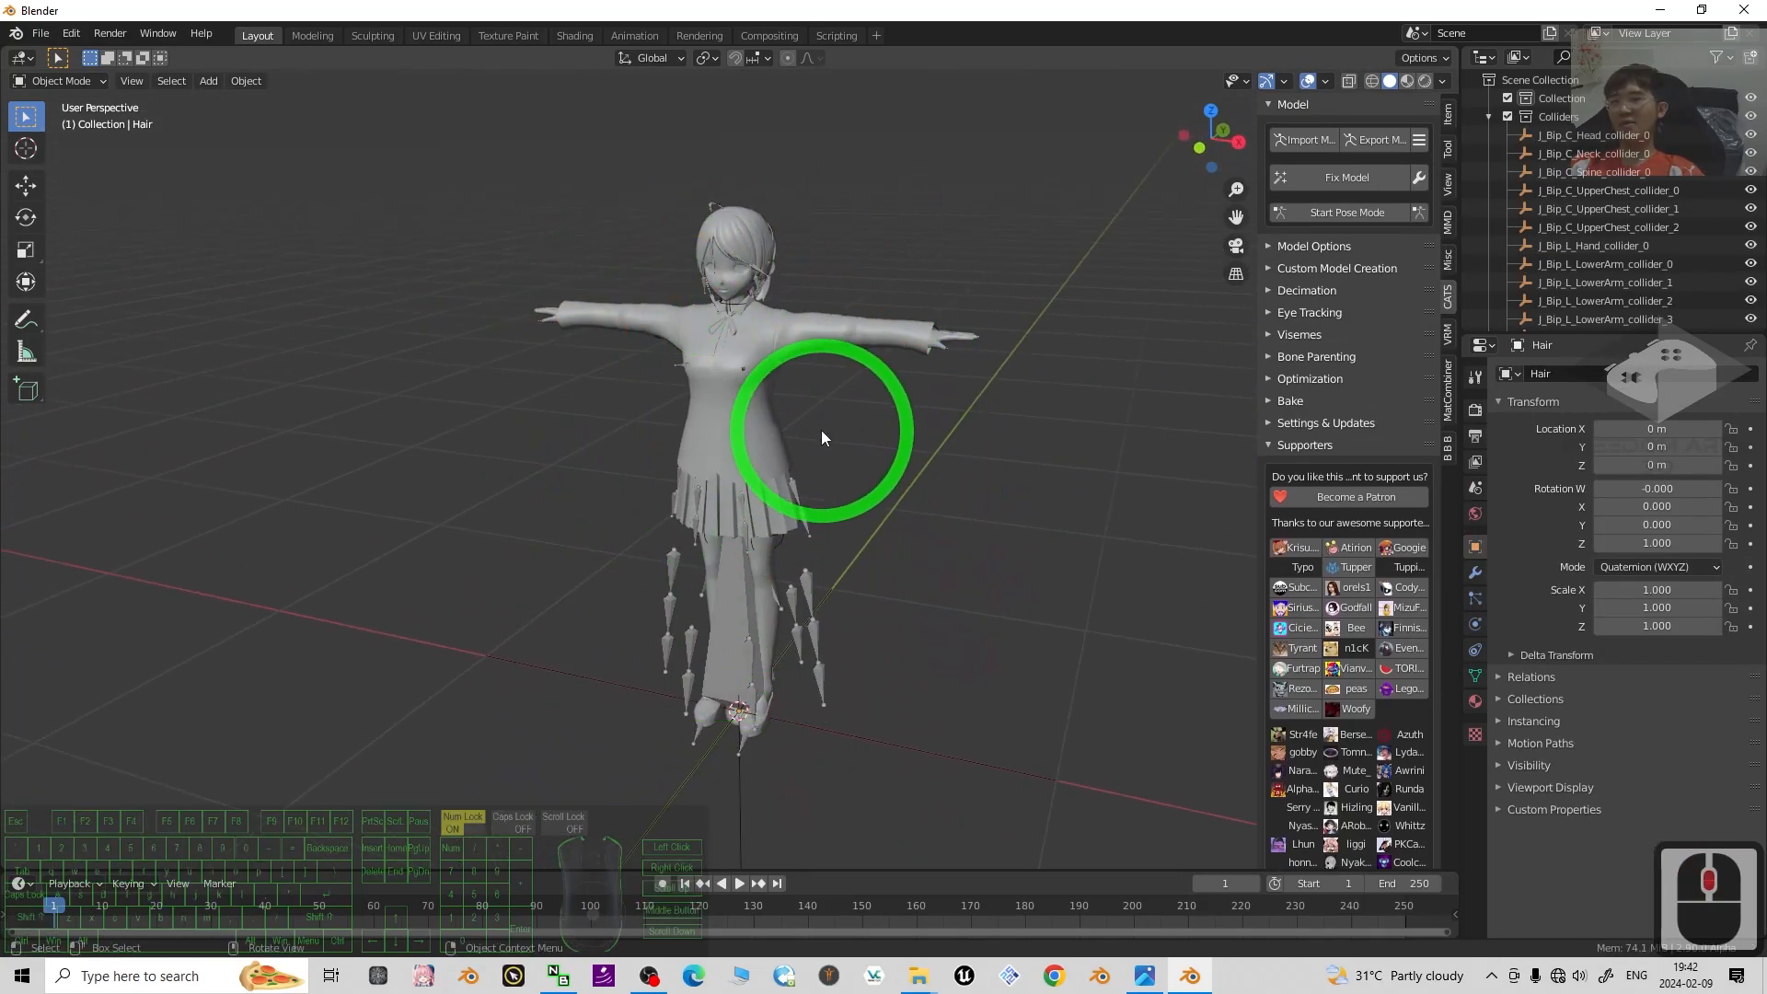
click(1417, 178)
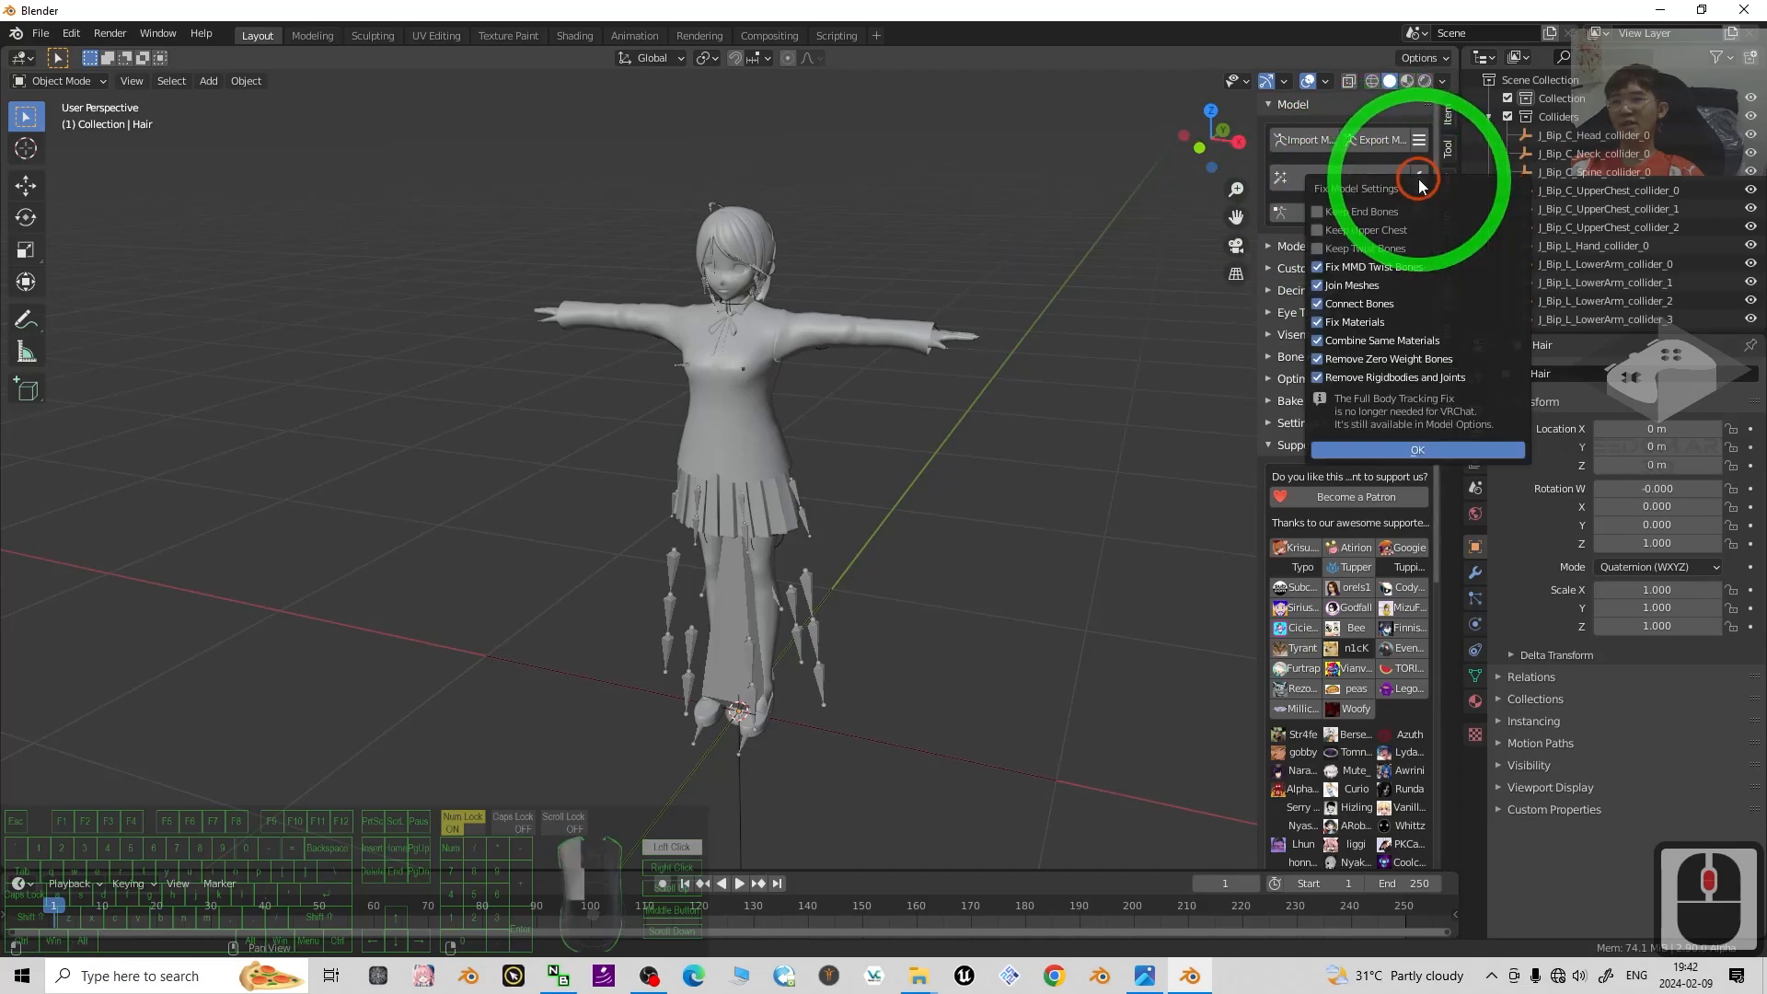
click(1318, 285)
click(1318, 304)
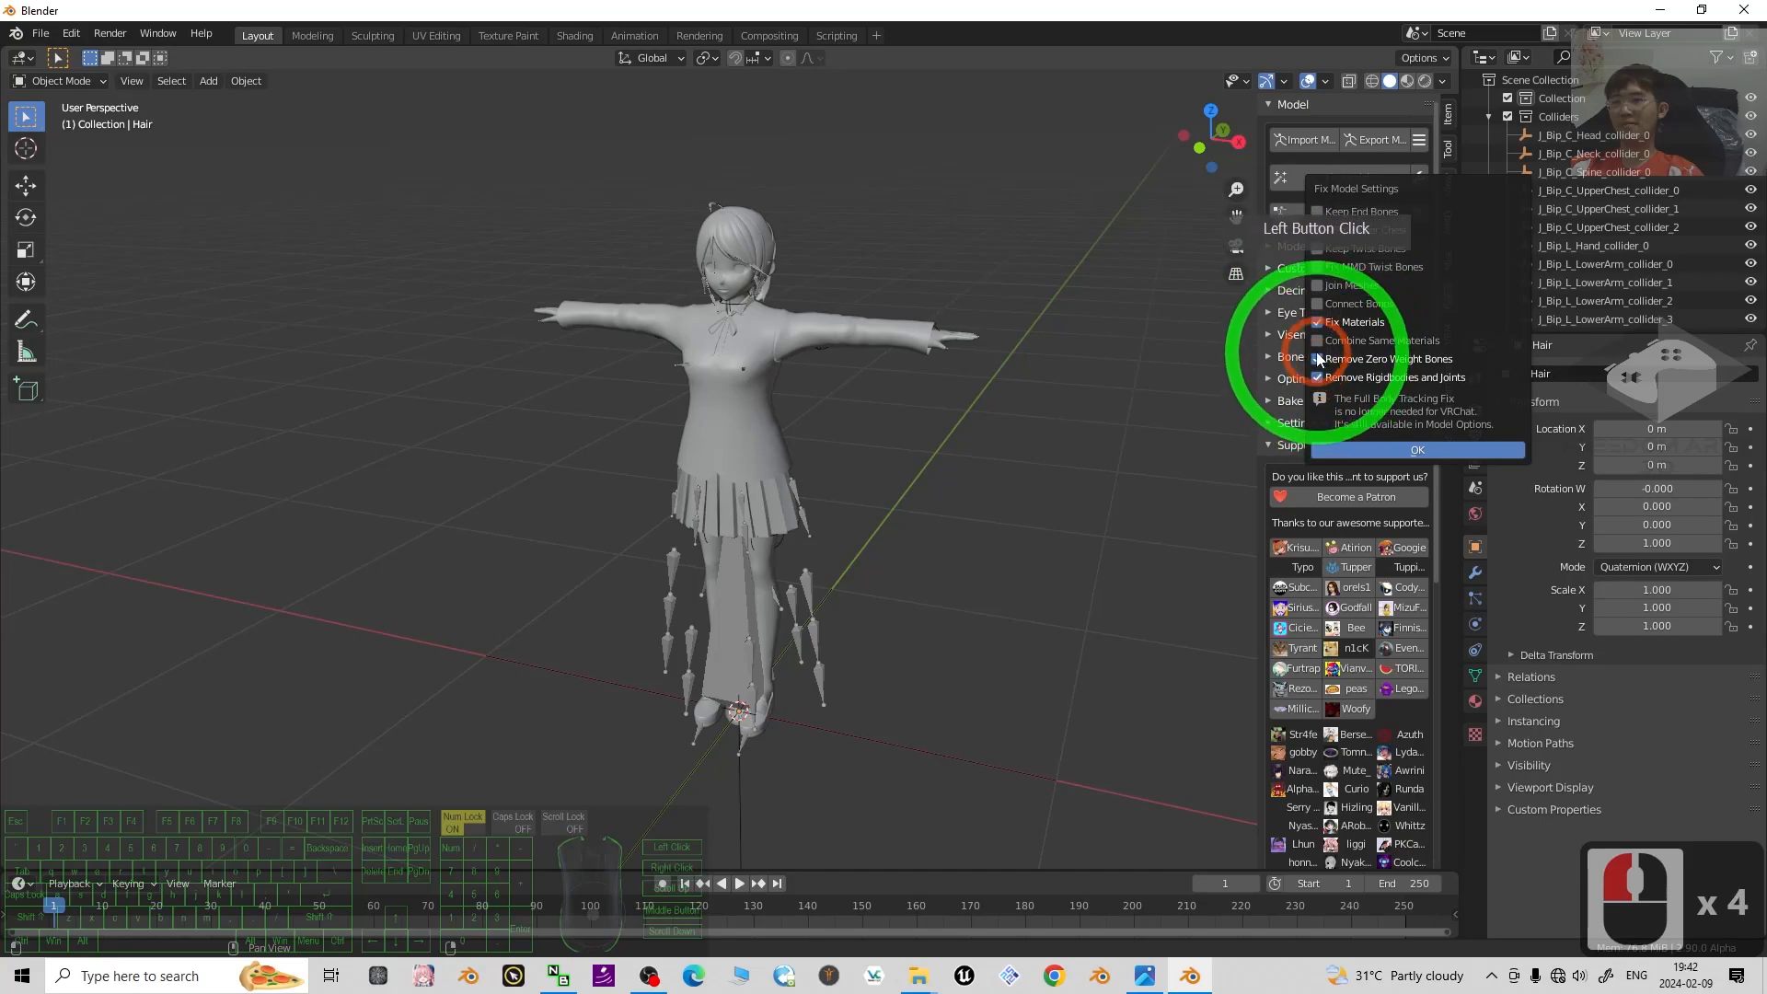
click(1318, 359)
click(1318, 378)
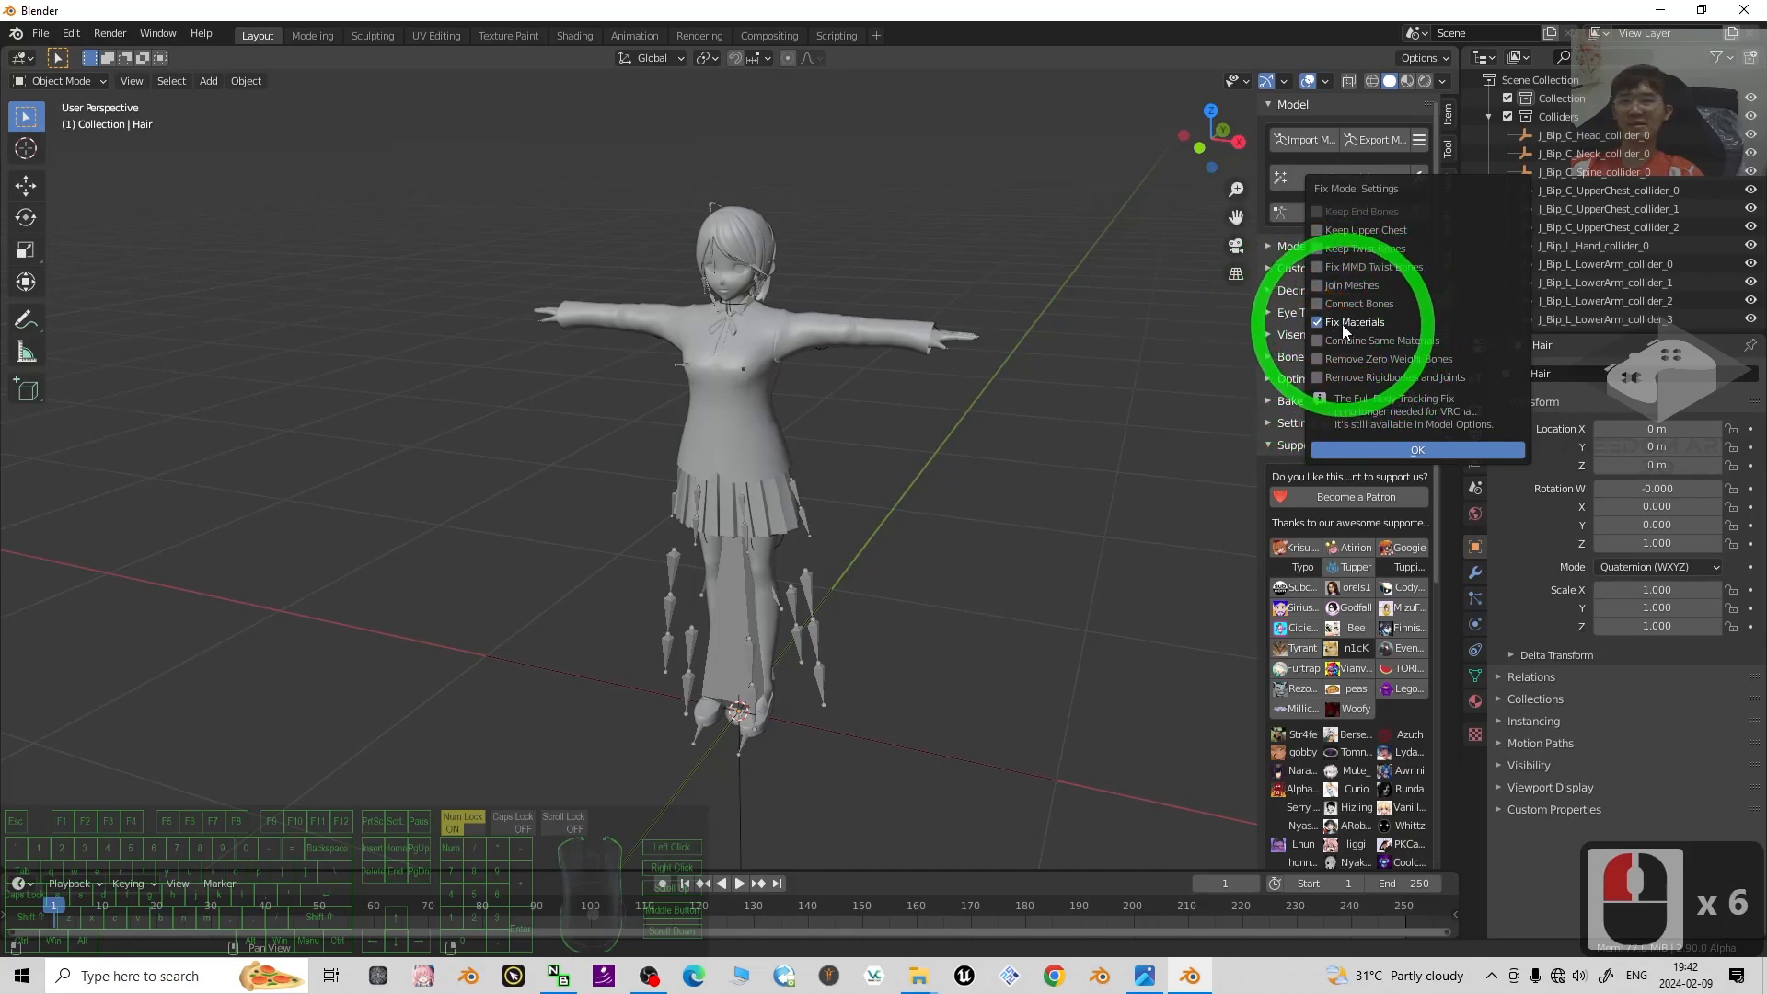
click(1383, 449)
click(1350, 193)
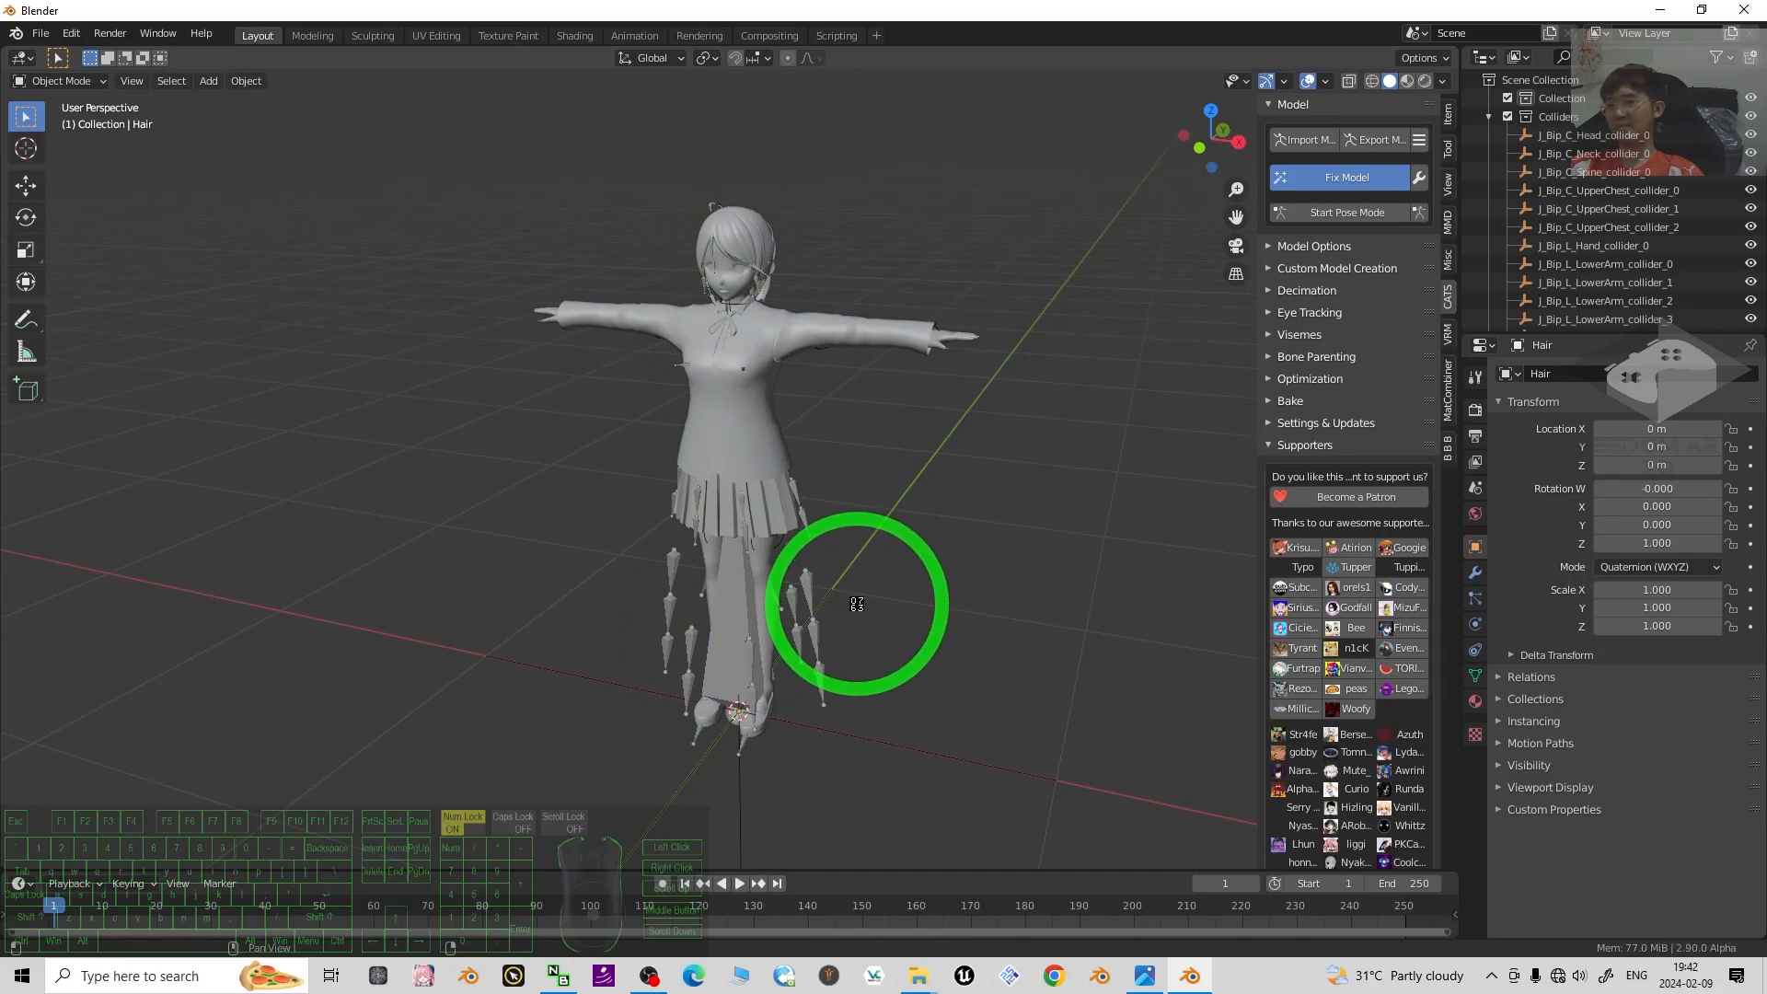
scroll(719, 297, up, 6)
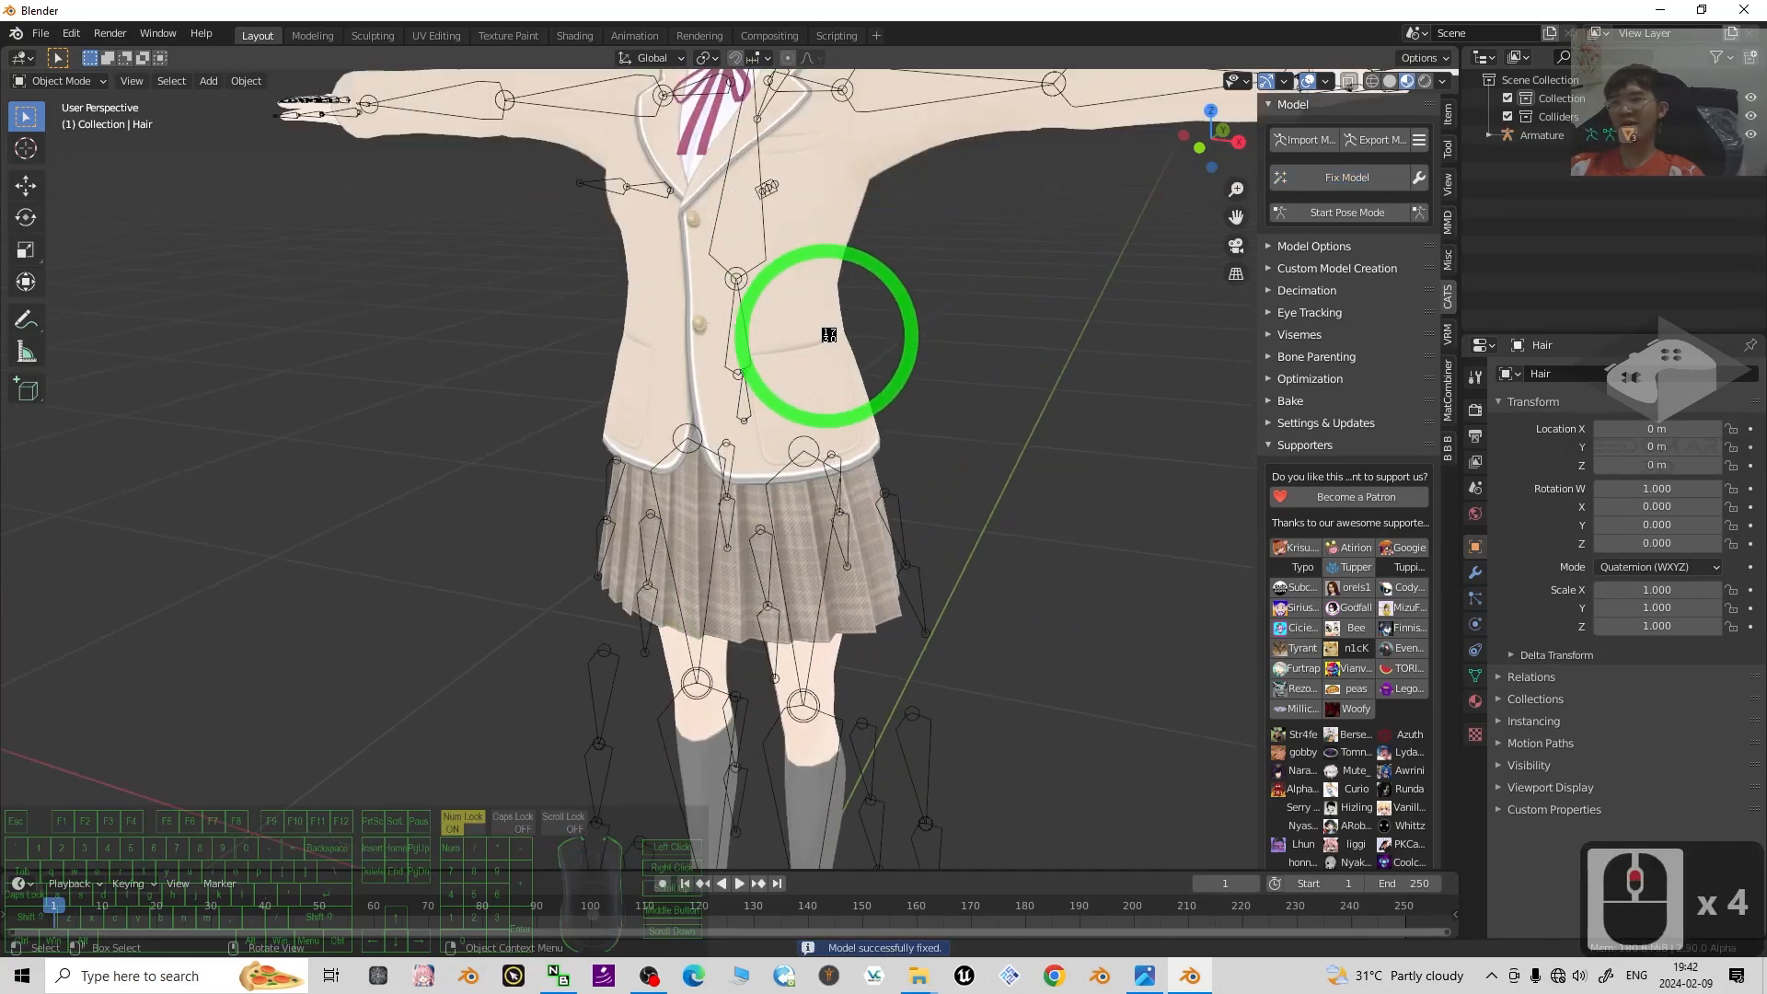
middle_drag(895, 396, 767, 236)
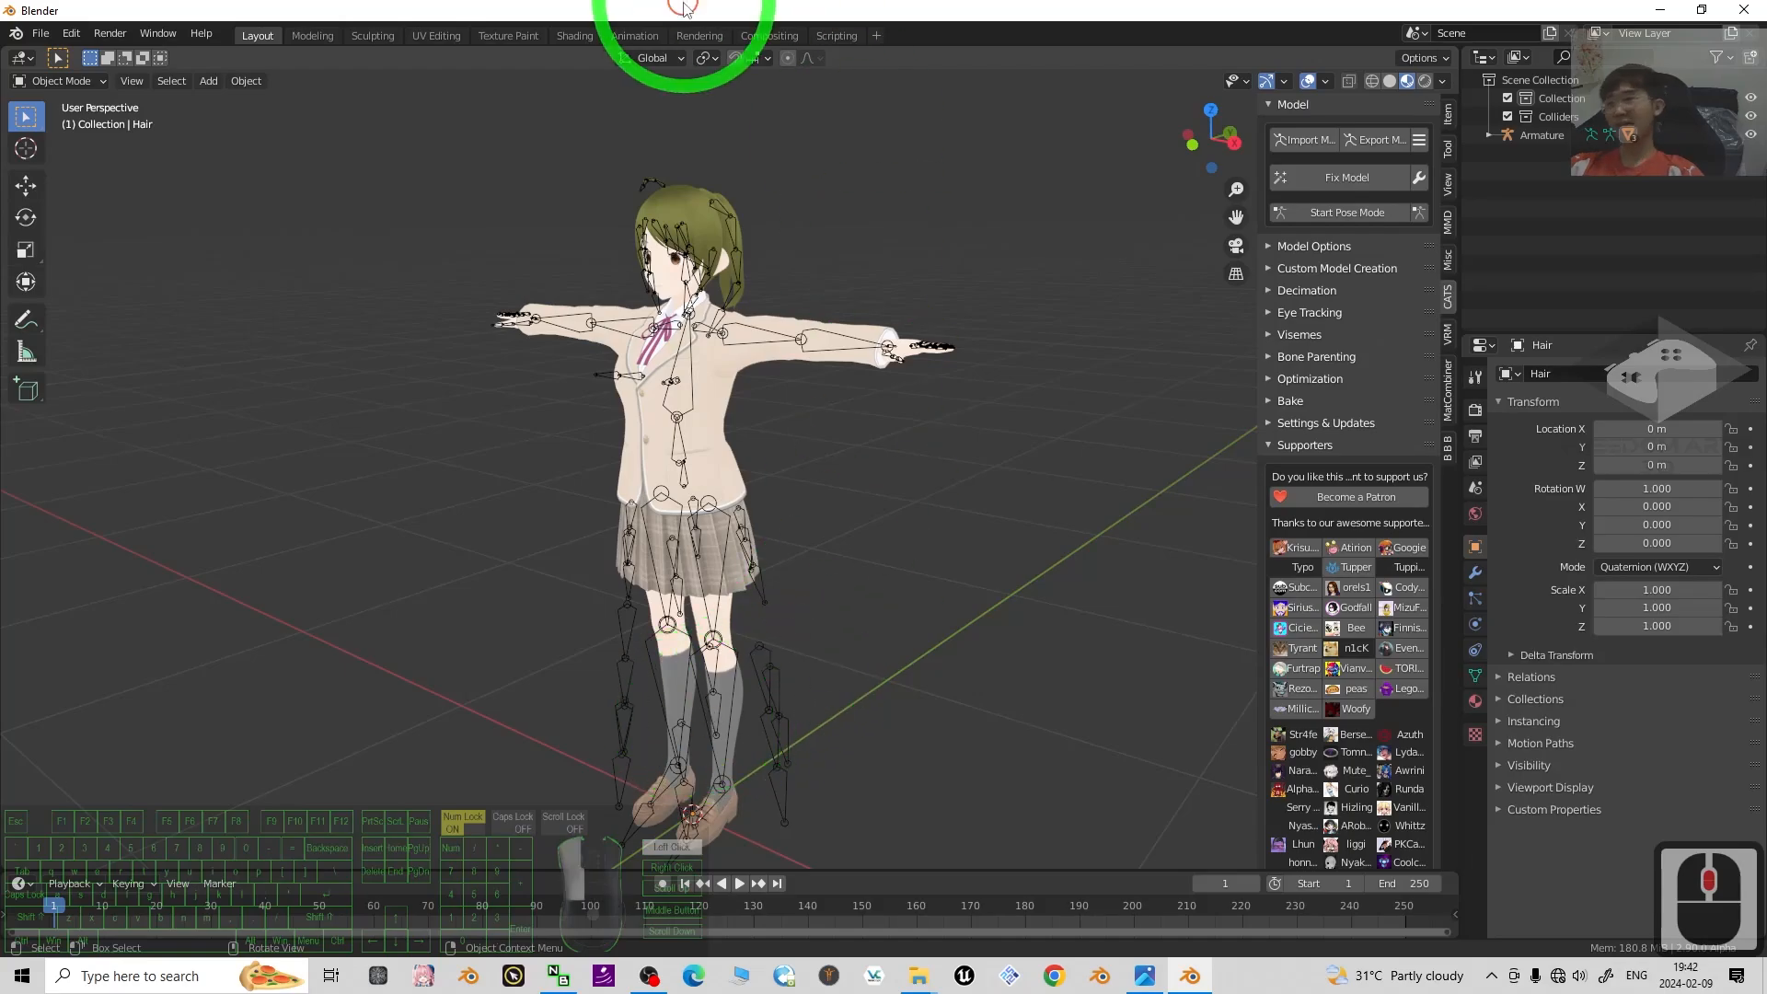
Restore the maximized Blender window and shift it aside to expose the desktop folders.
mouse_move(684, 9)
mouse_down()
mouse_move(990, 39)
mouse_move(718, 8)
mouse_up()
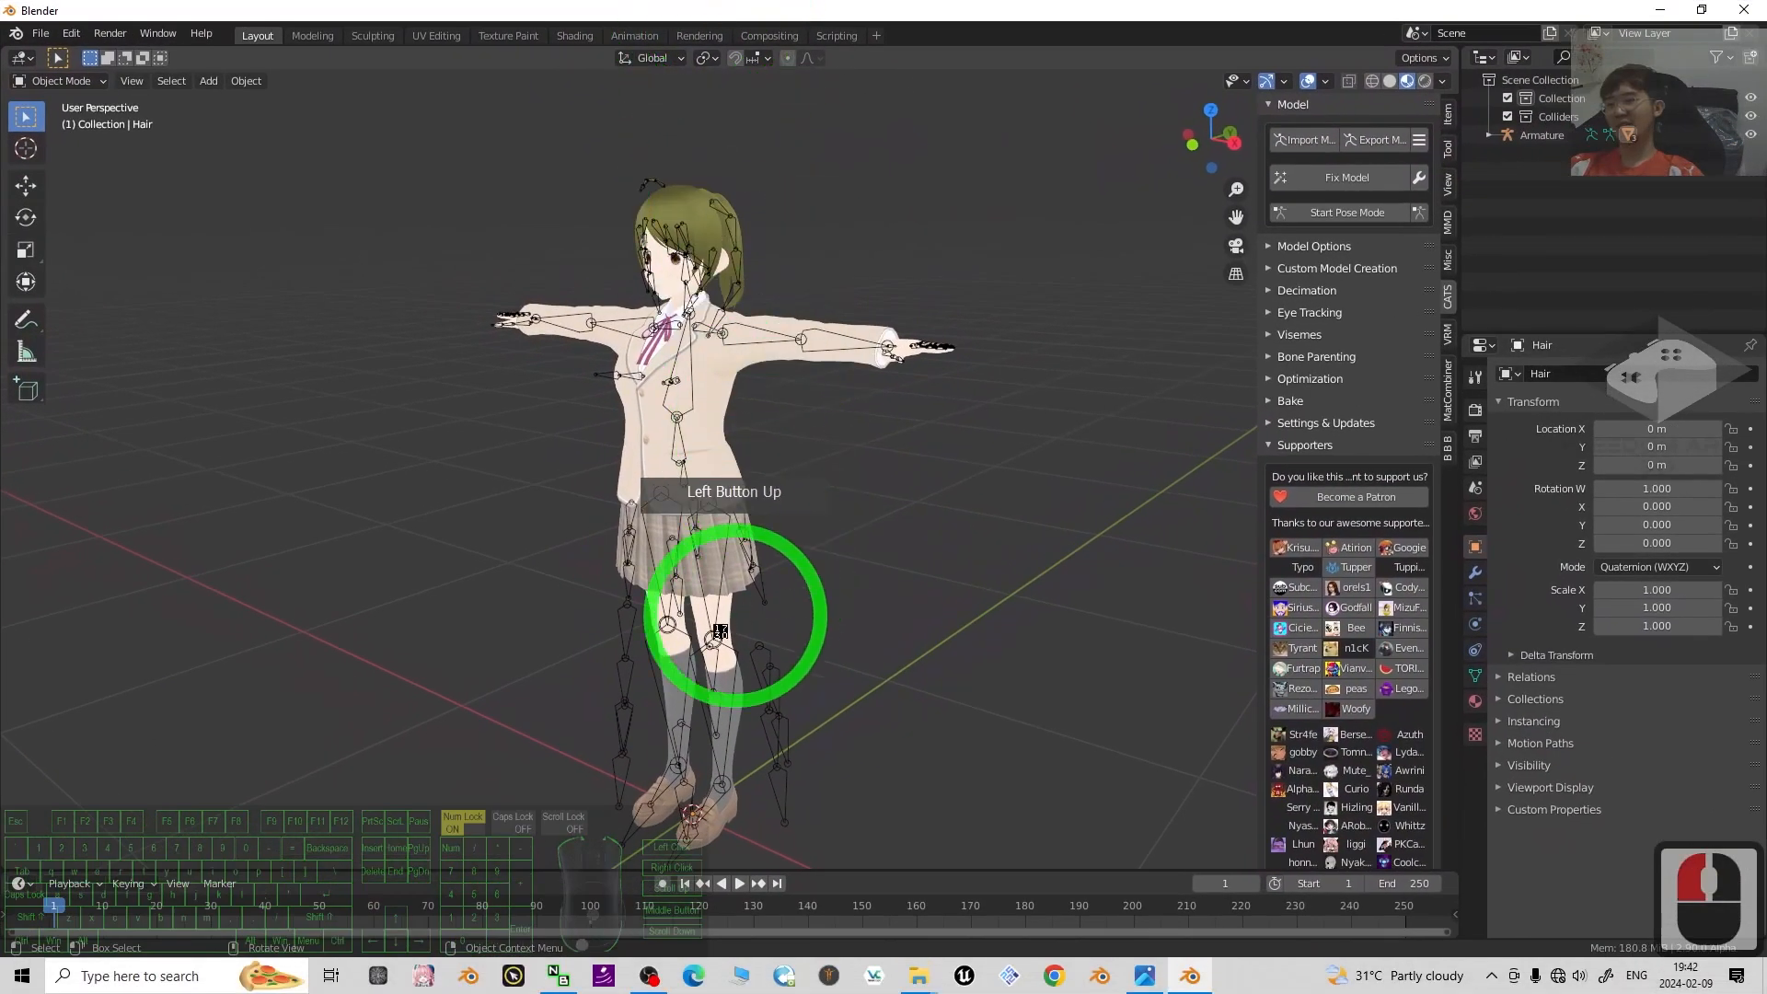
click(921, 979)
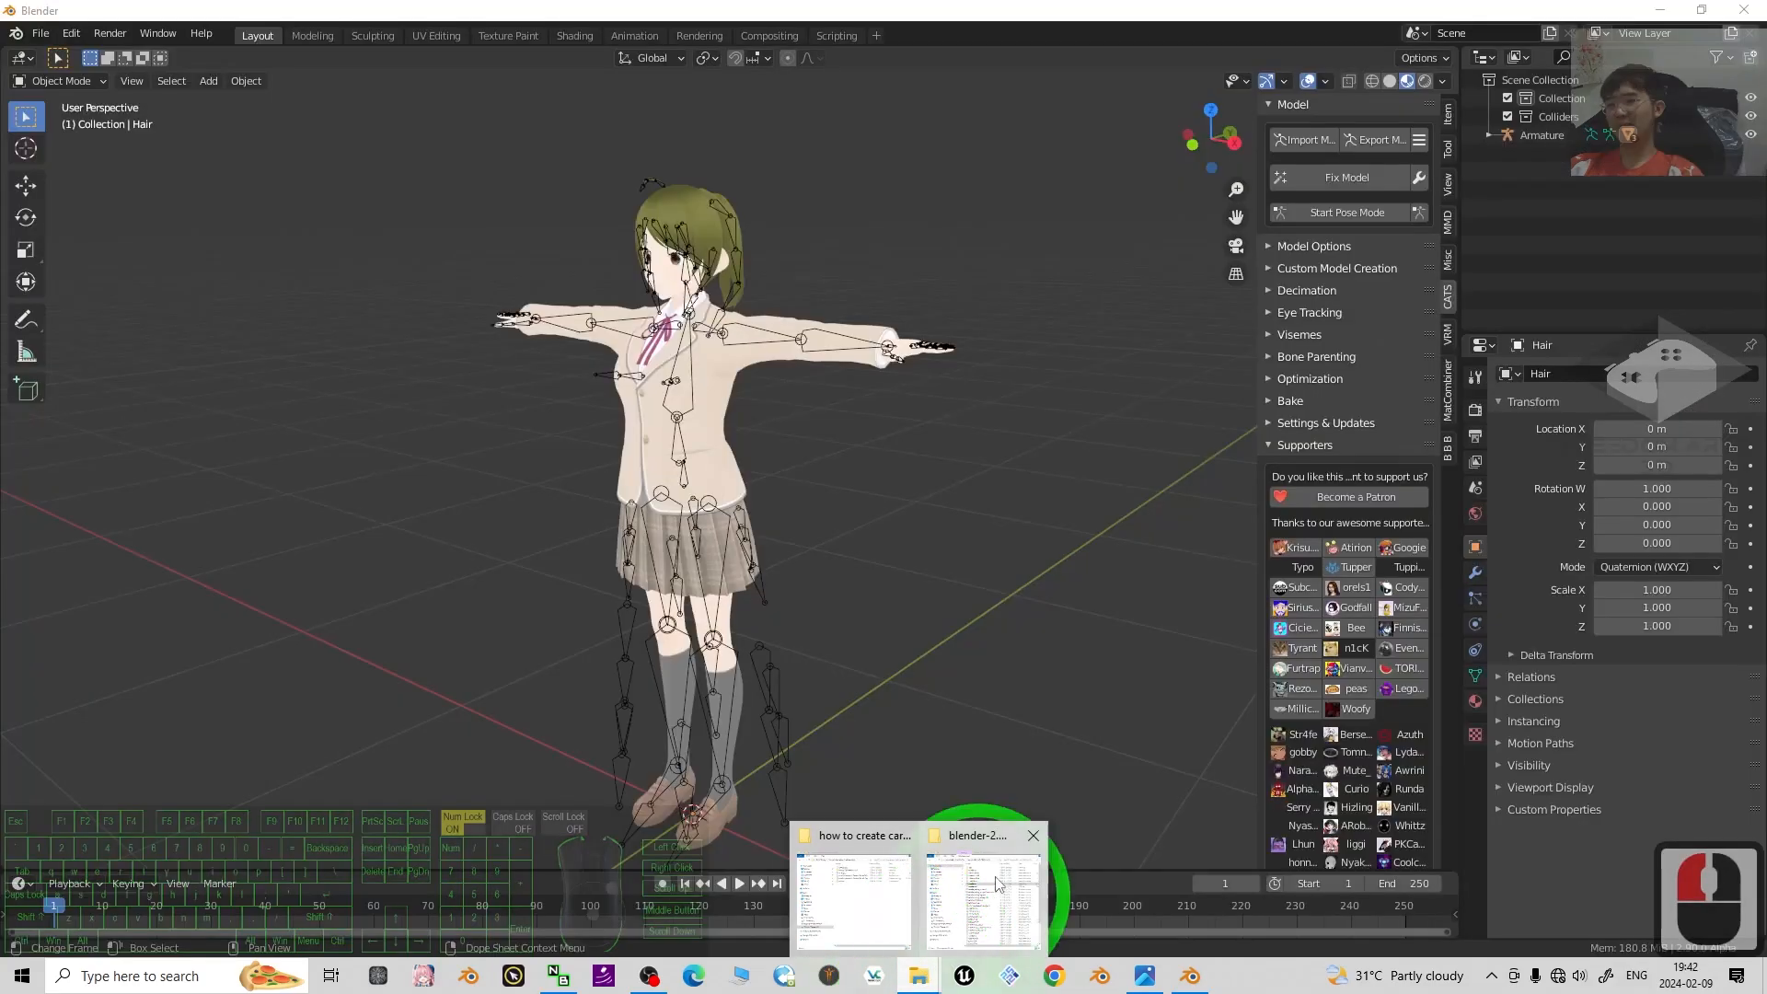
click(861, 890)
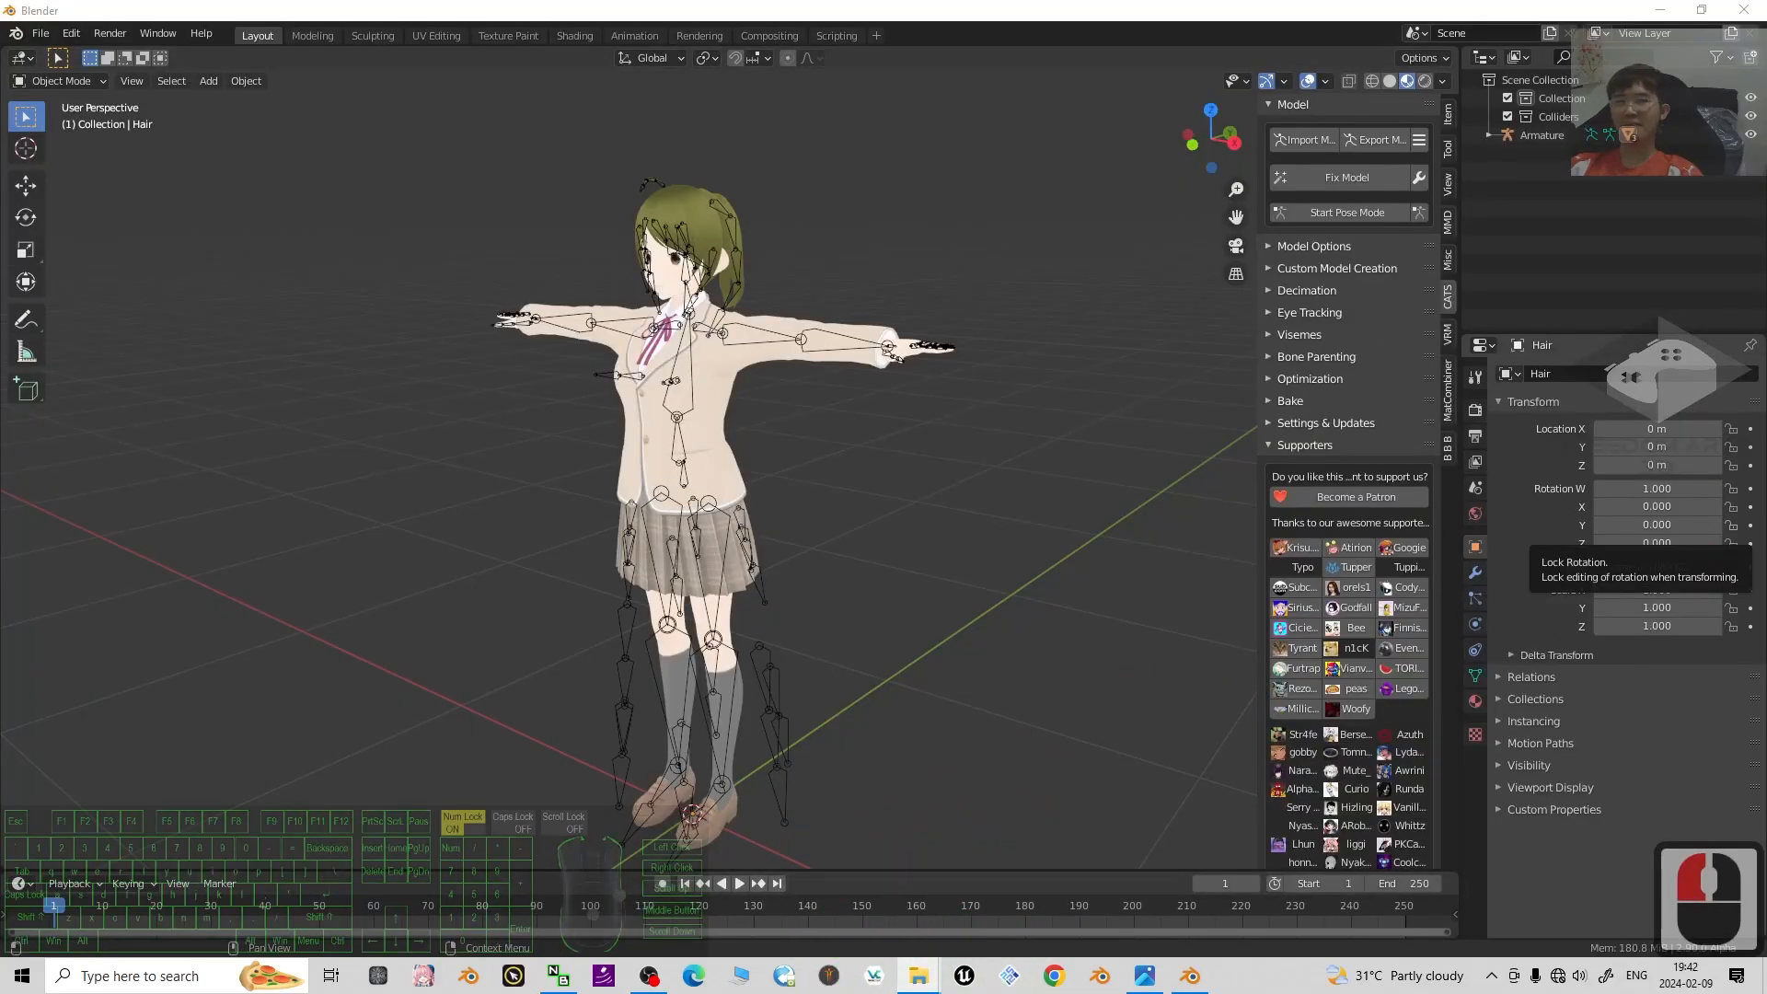
drag(197, 7, 706, 28)
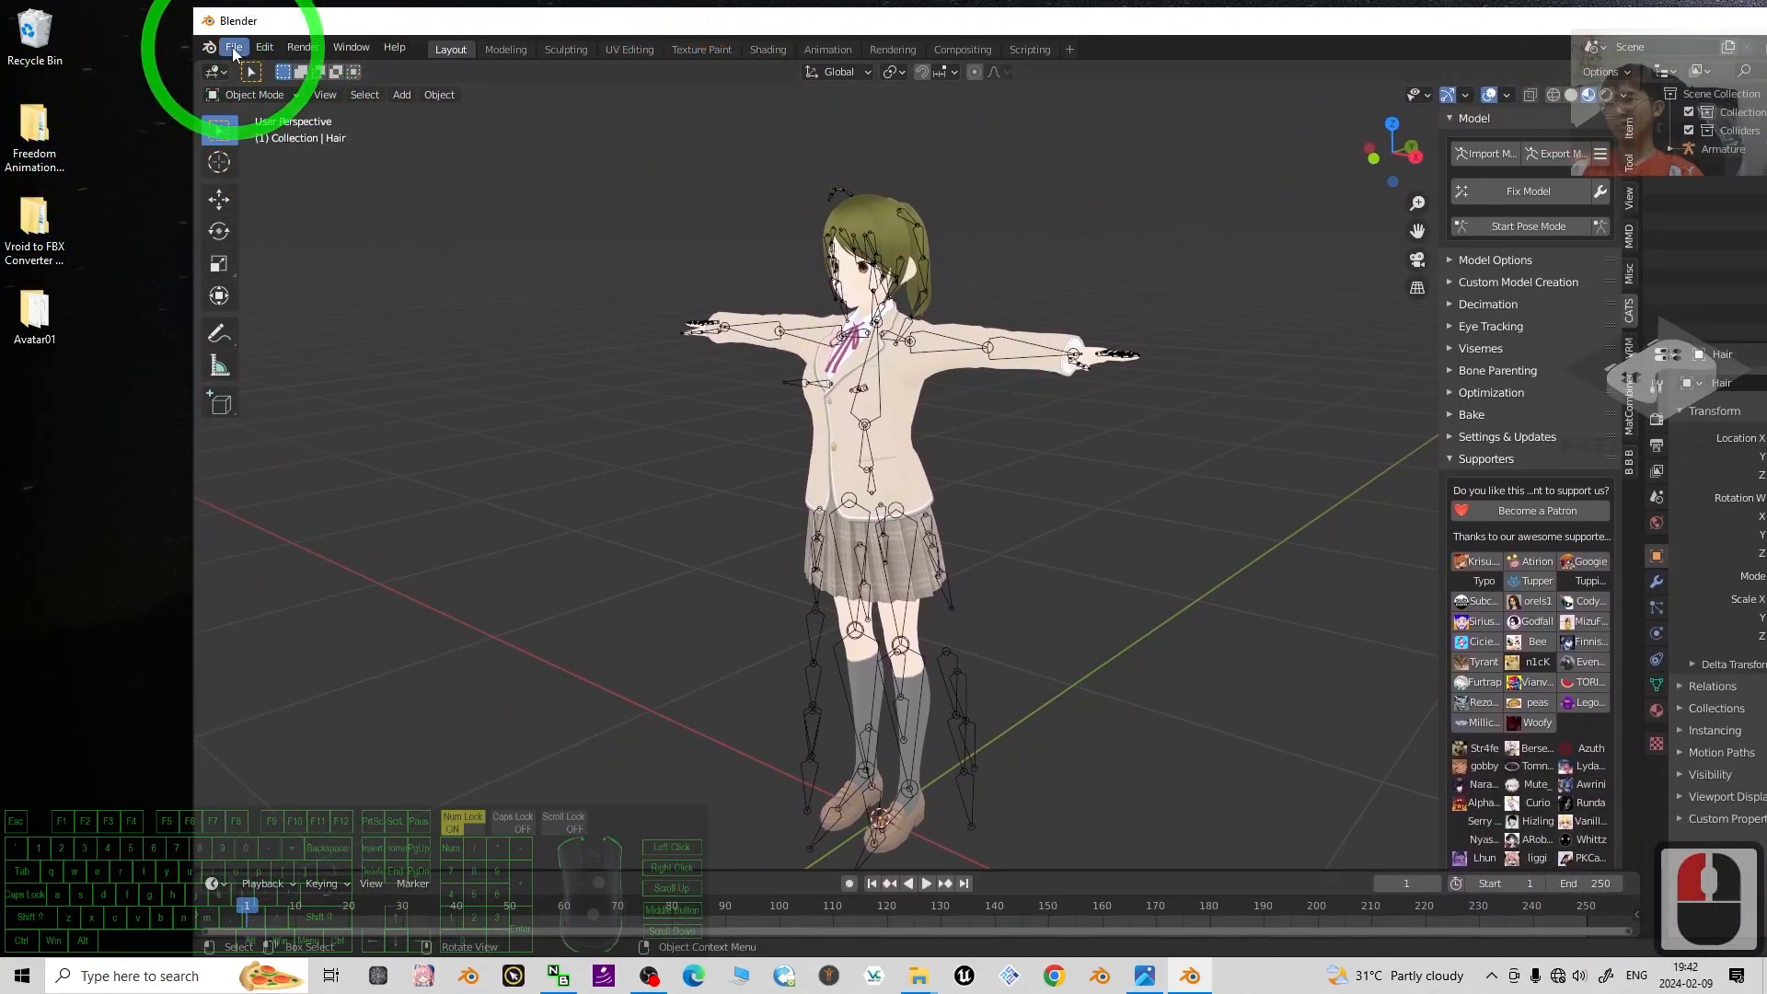
Save the scene as avatar01 in the desktop's Avatar01 folder.
click(234, 47)
click(266, 187)
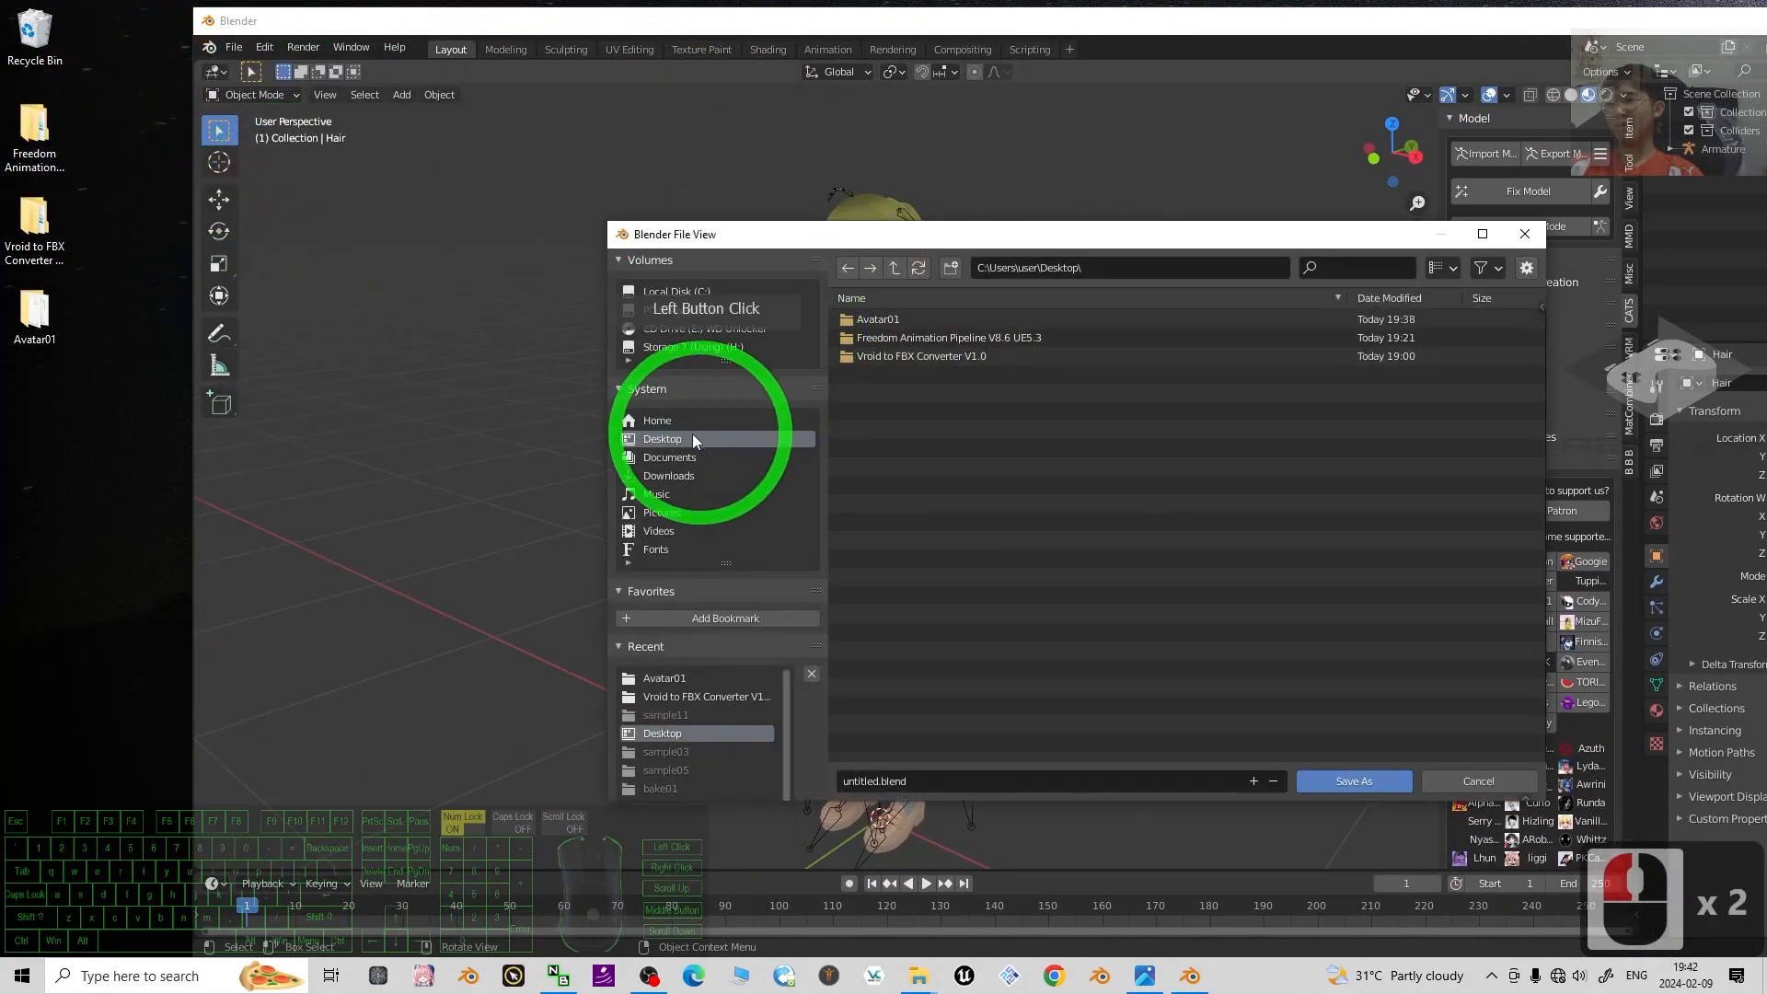
click(655, 439)
click(871, 316)
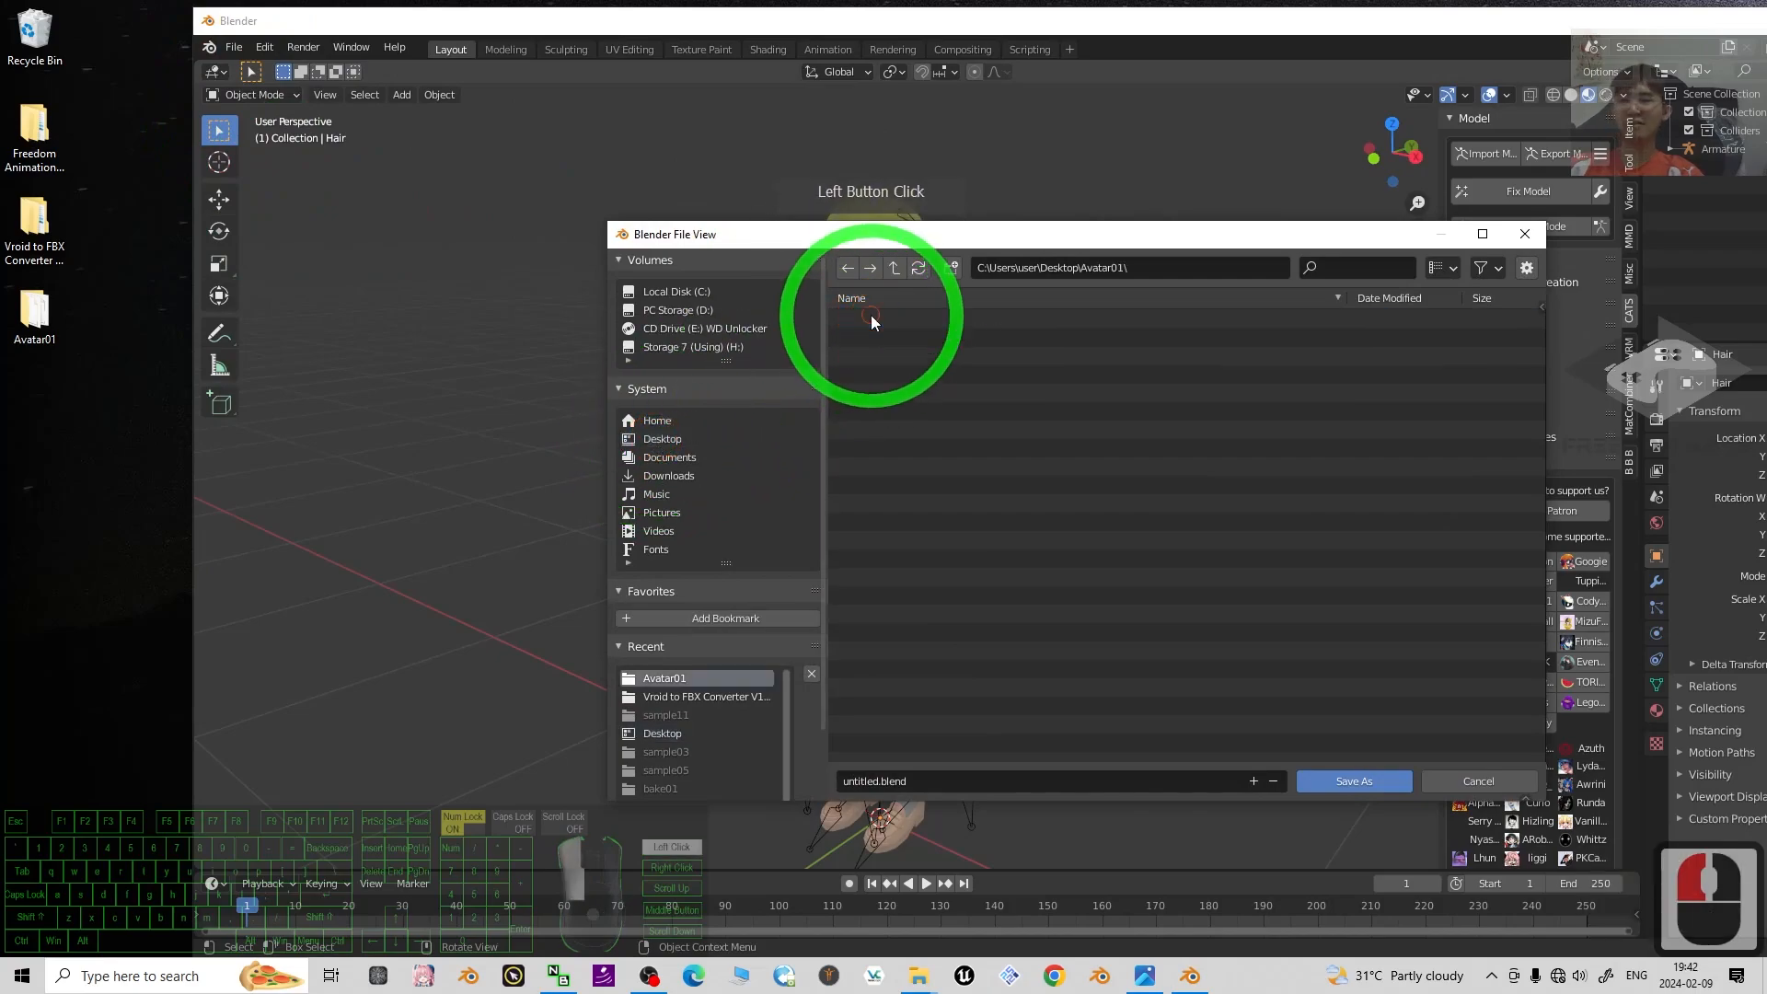
double_click(920, 488)
drag(1159, 237, 908, 175)
click(650, 722)
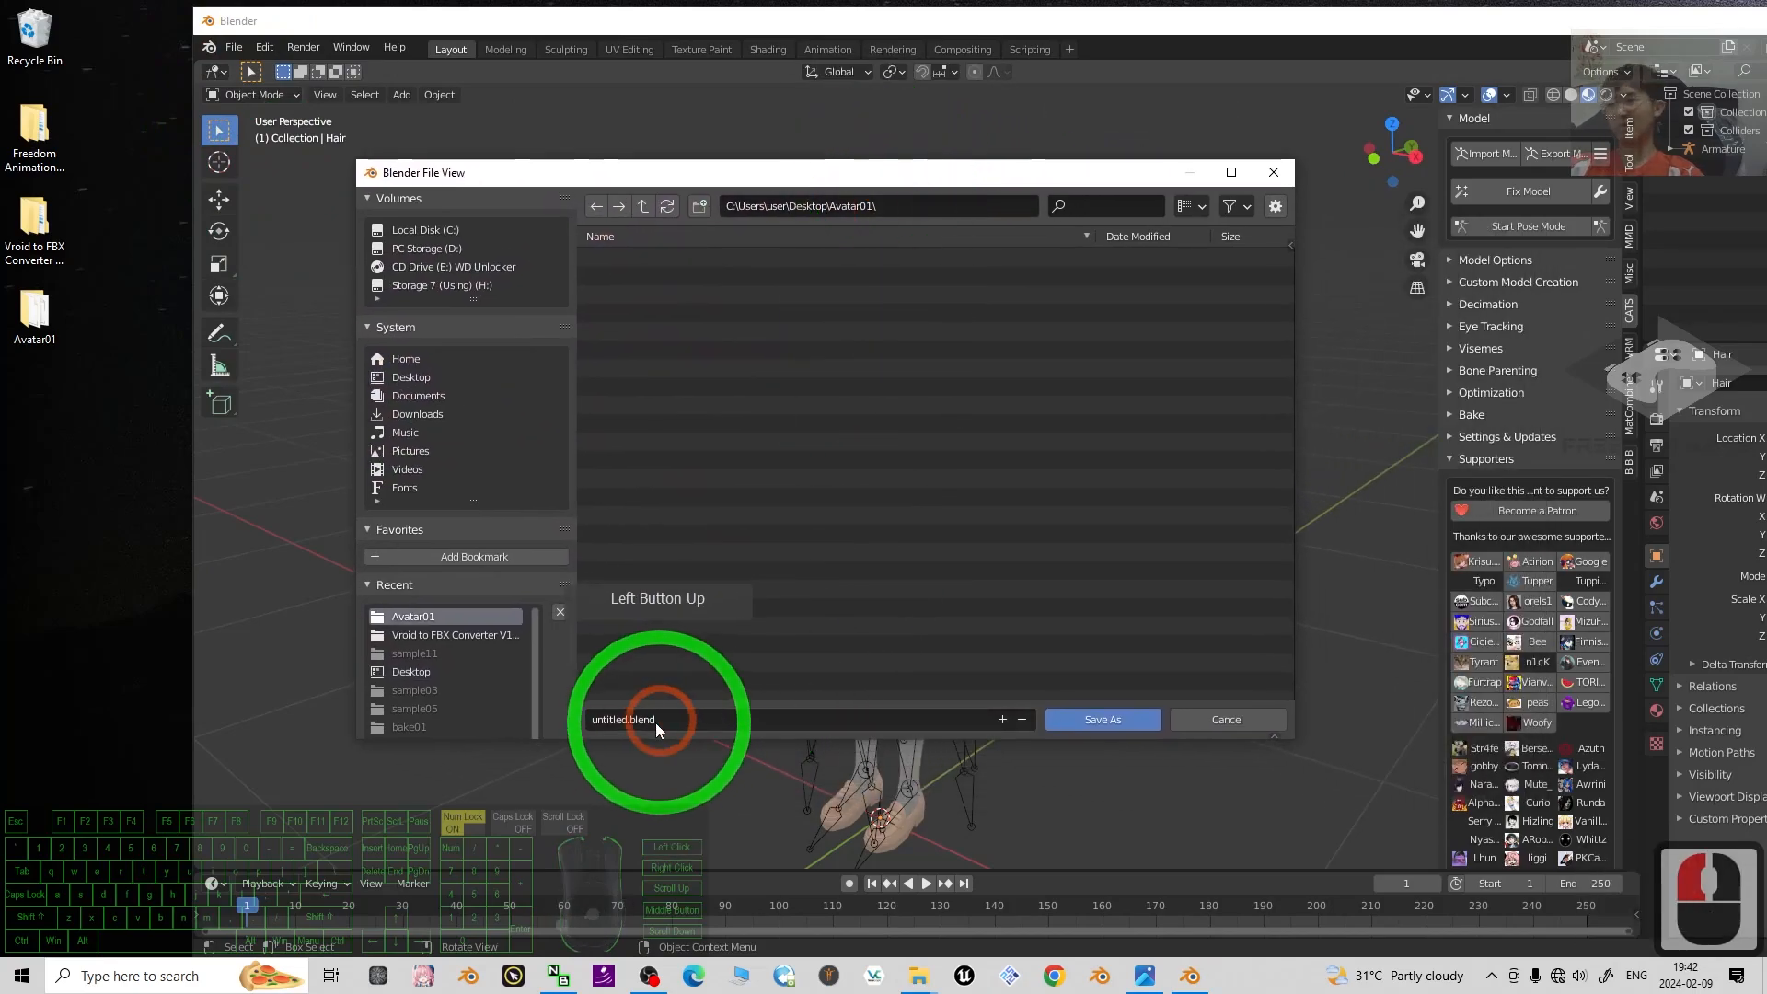
key(ctrl+a)
key(BackSpace)
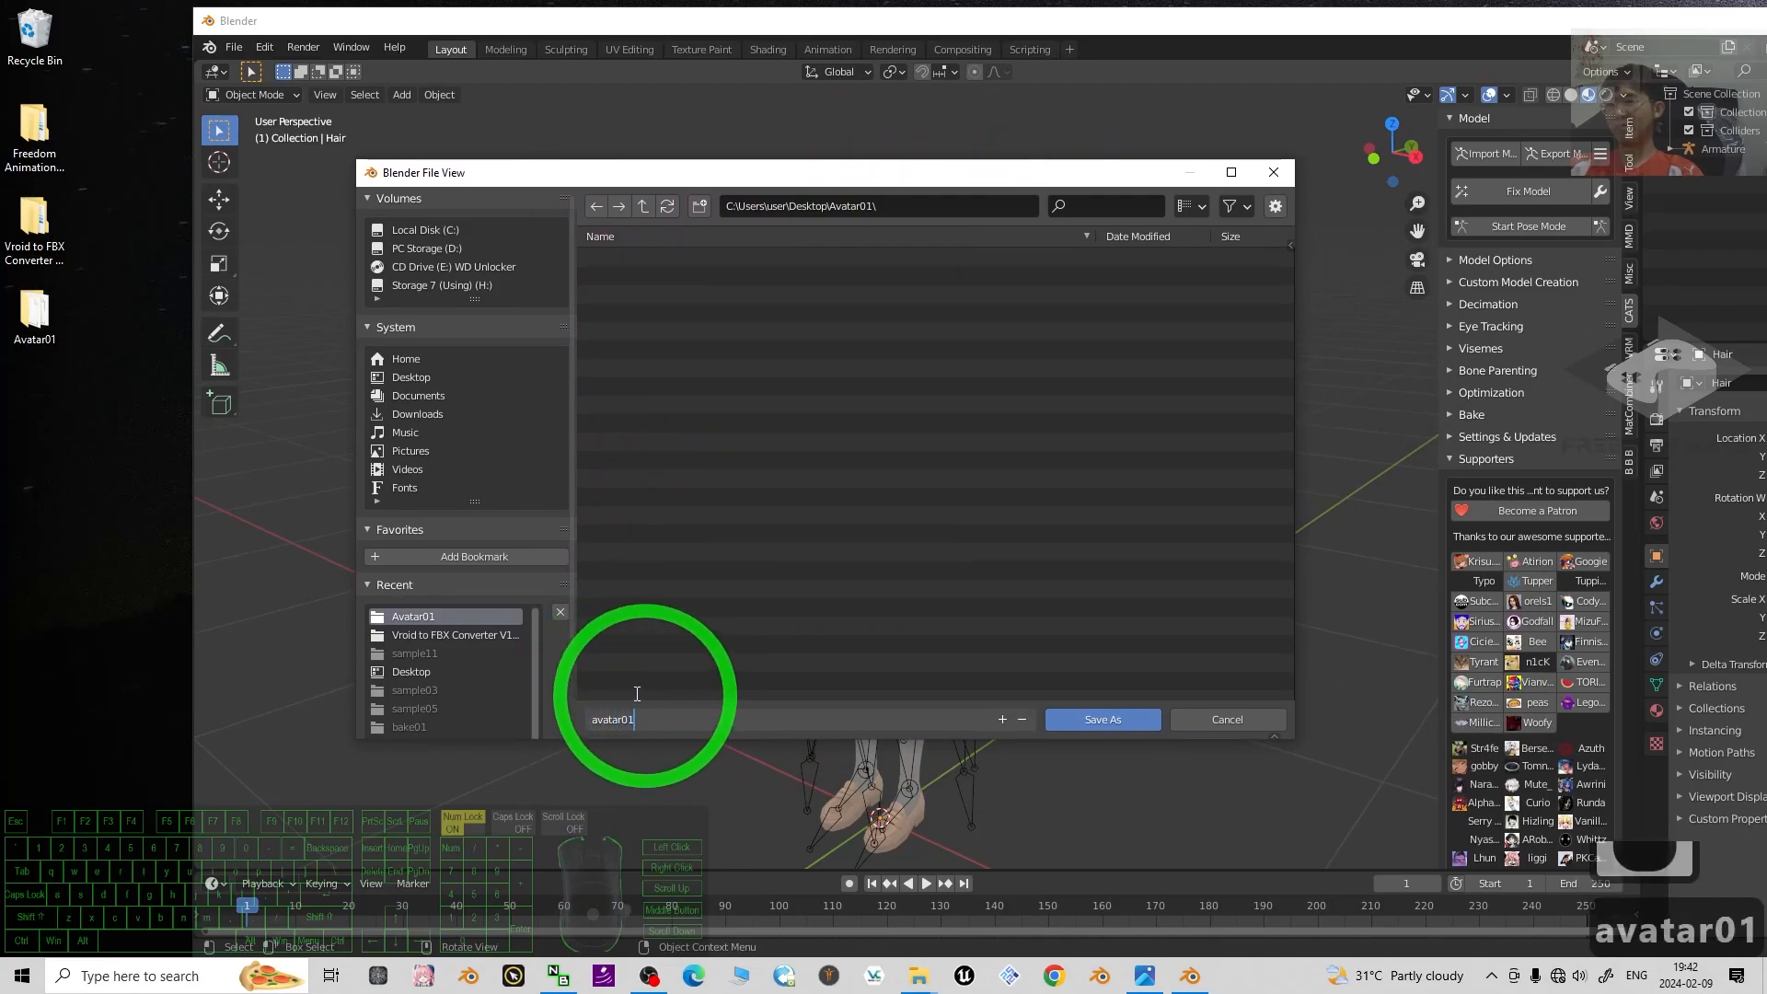
click(1087, 723)
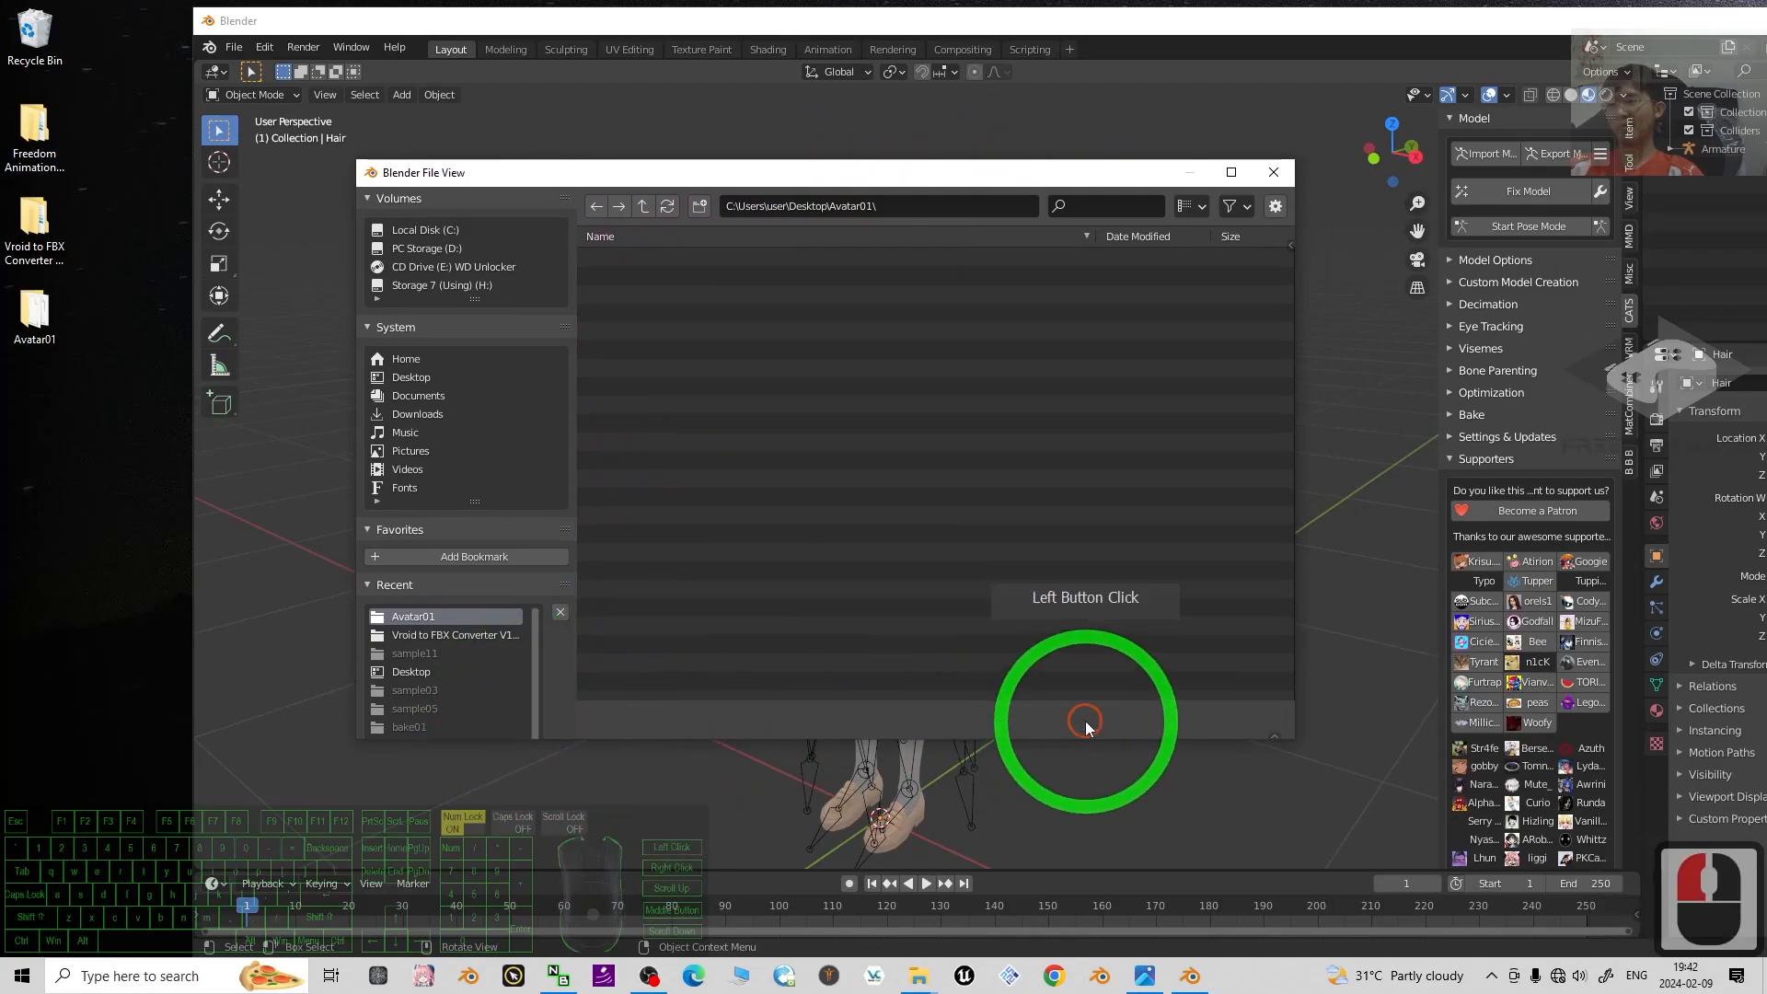
Open the Avatar01 desktop folder to check for the saved blend file, keeping its window beside Blender.
double_click(25, 313)
click(635, 315)
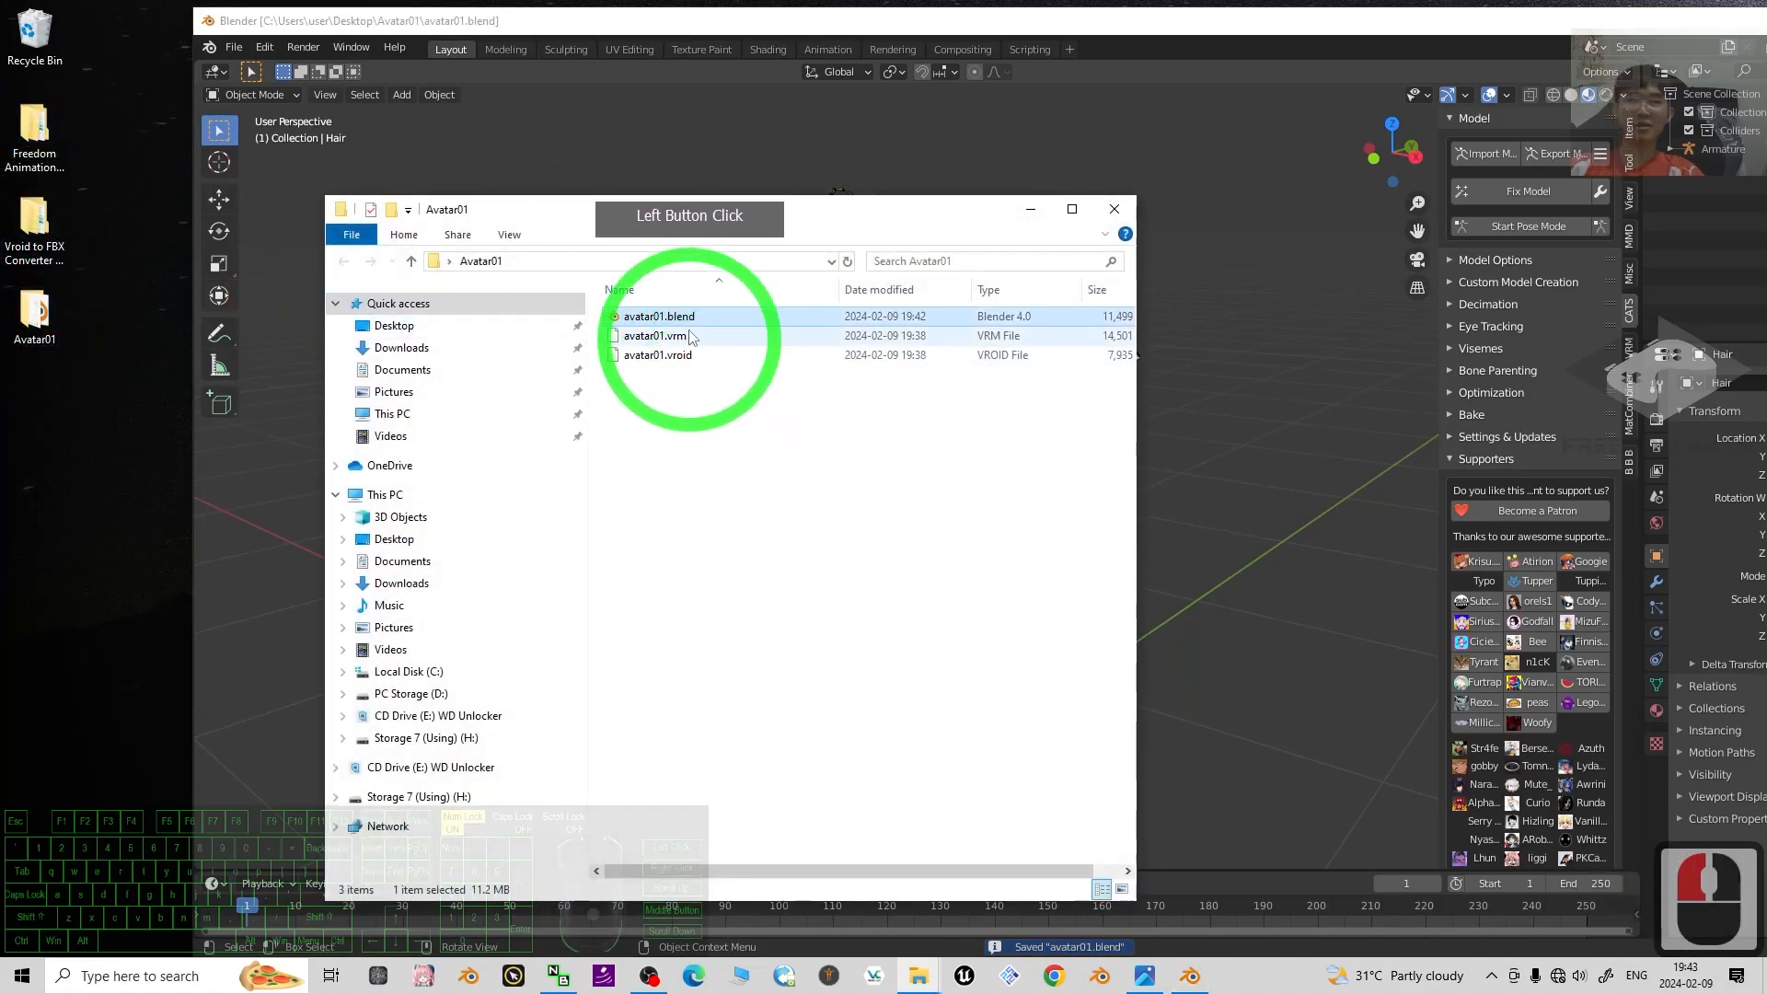
drag(836, 214, 508, 254)
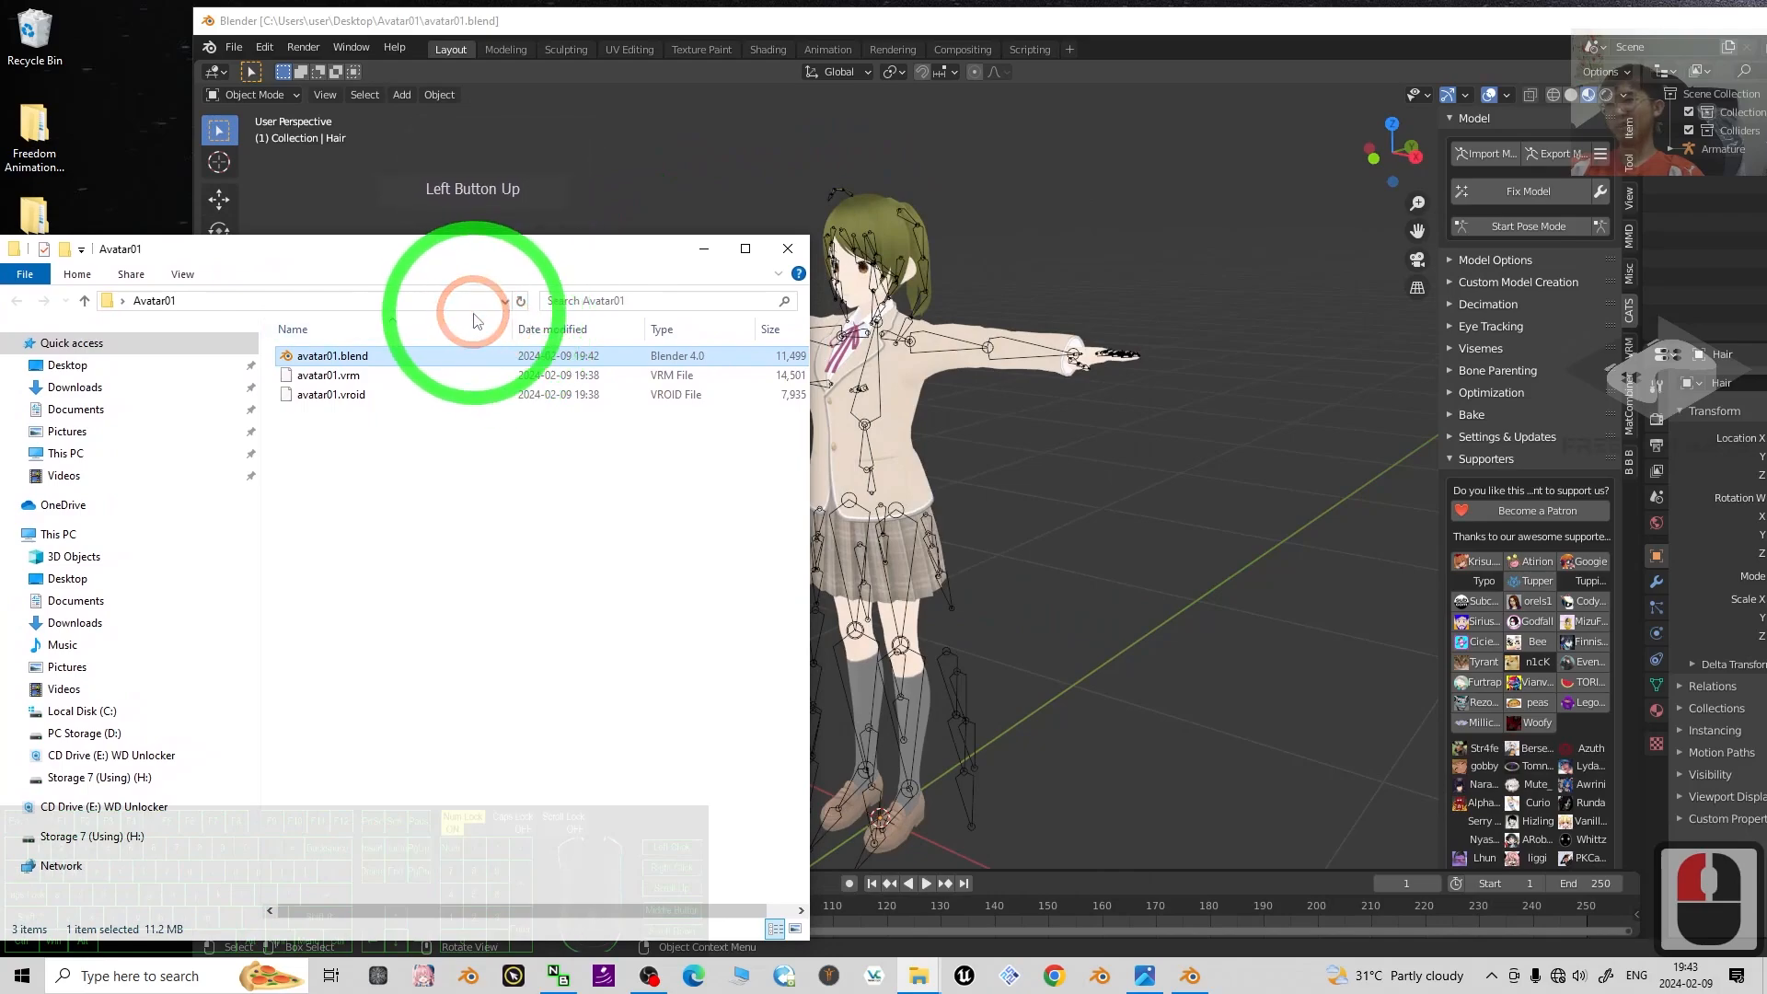
click(803, 35)
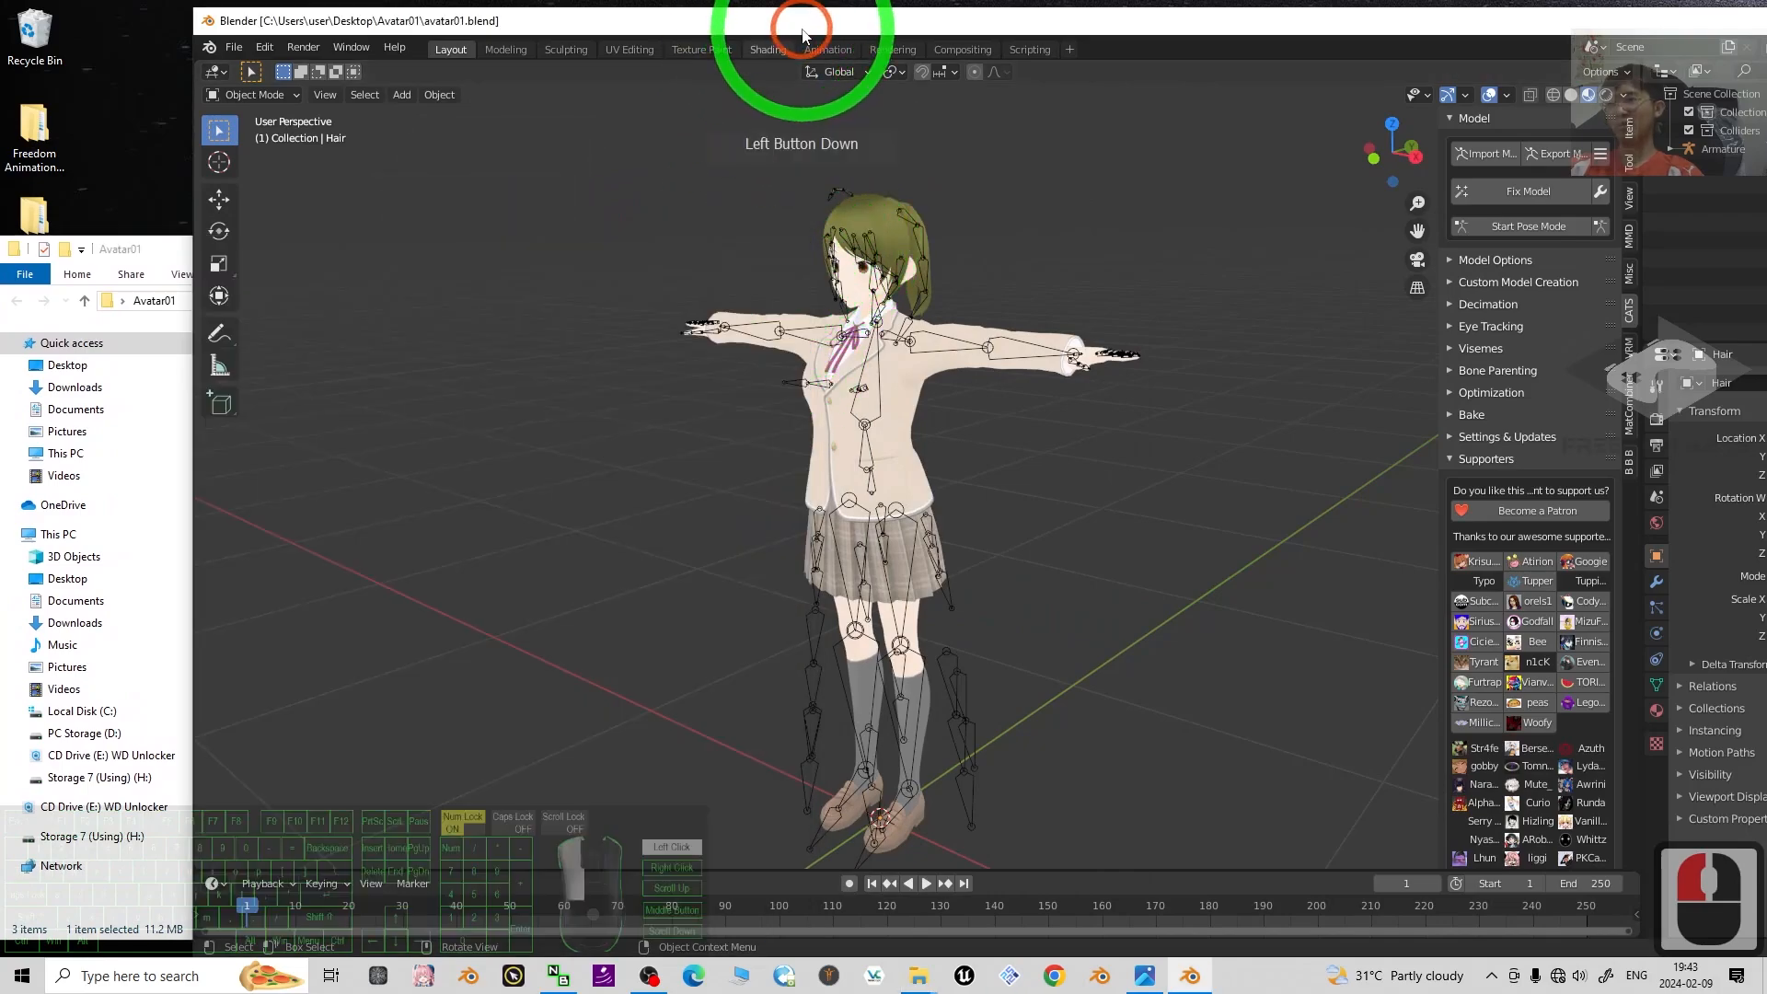
Export the model with Cats as avatar01.fbx without joining meshes, using Path Mode Copy and embedded textures.
click(1565, 152)
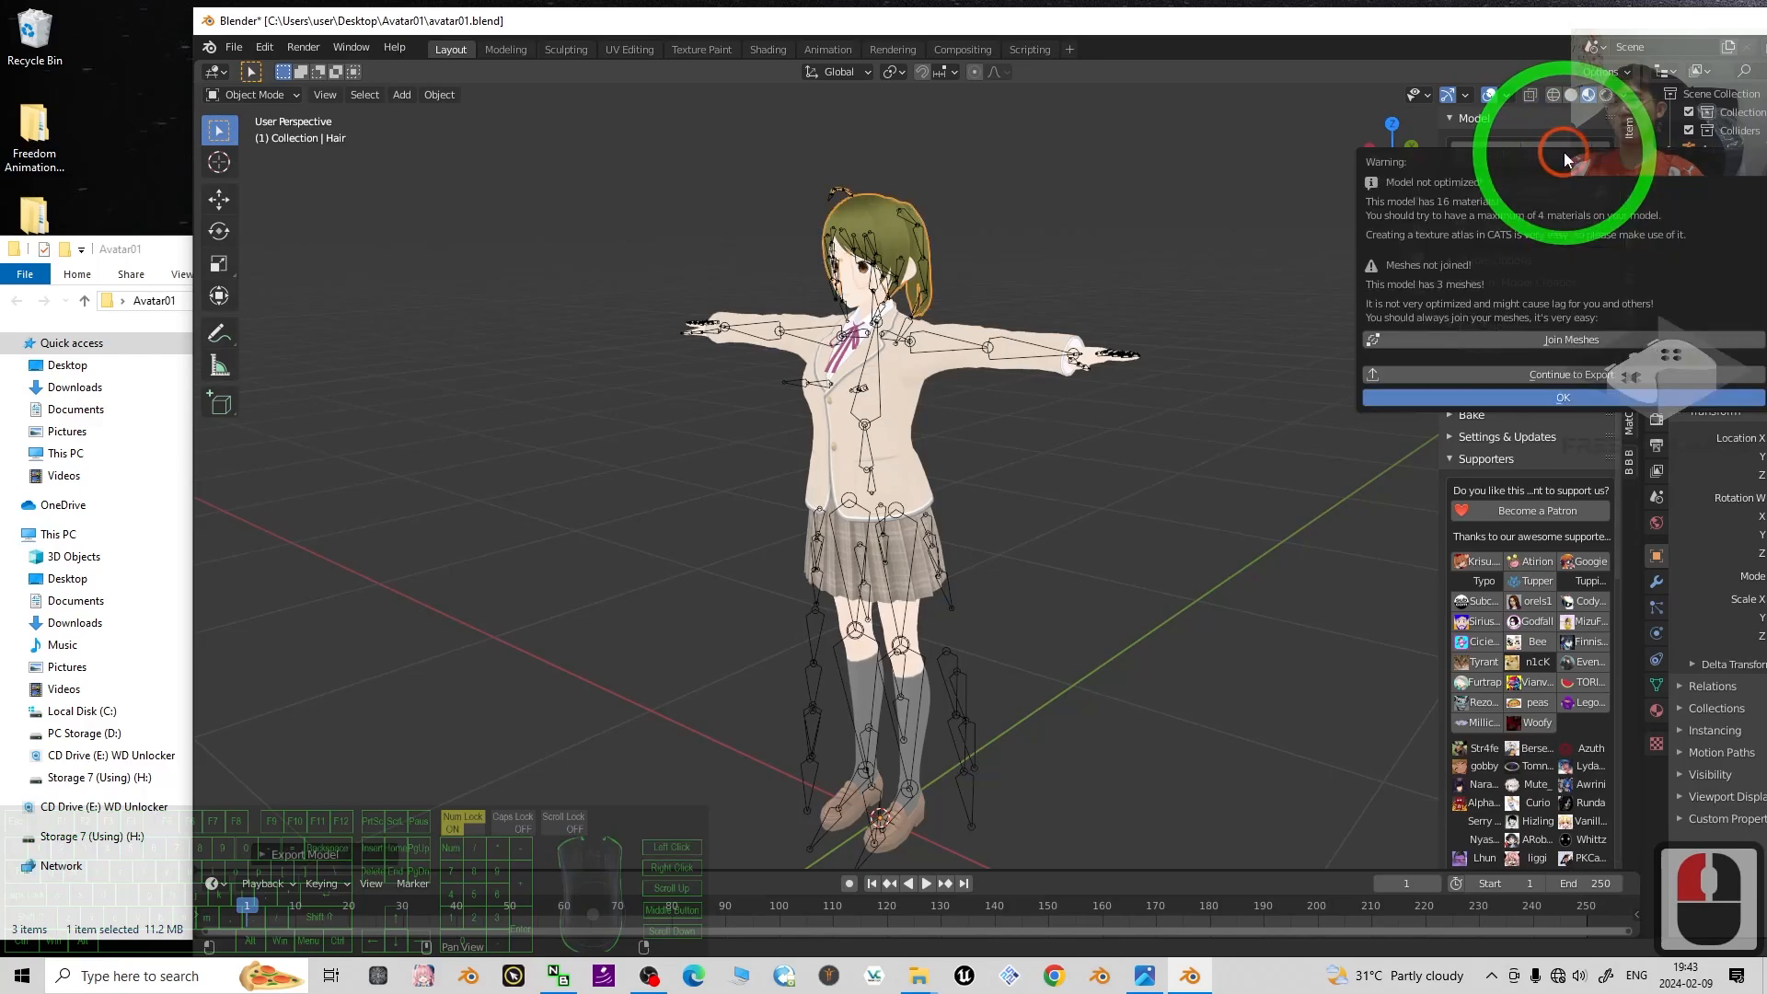
click(1562, 383)
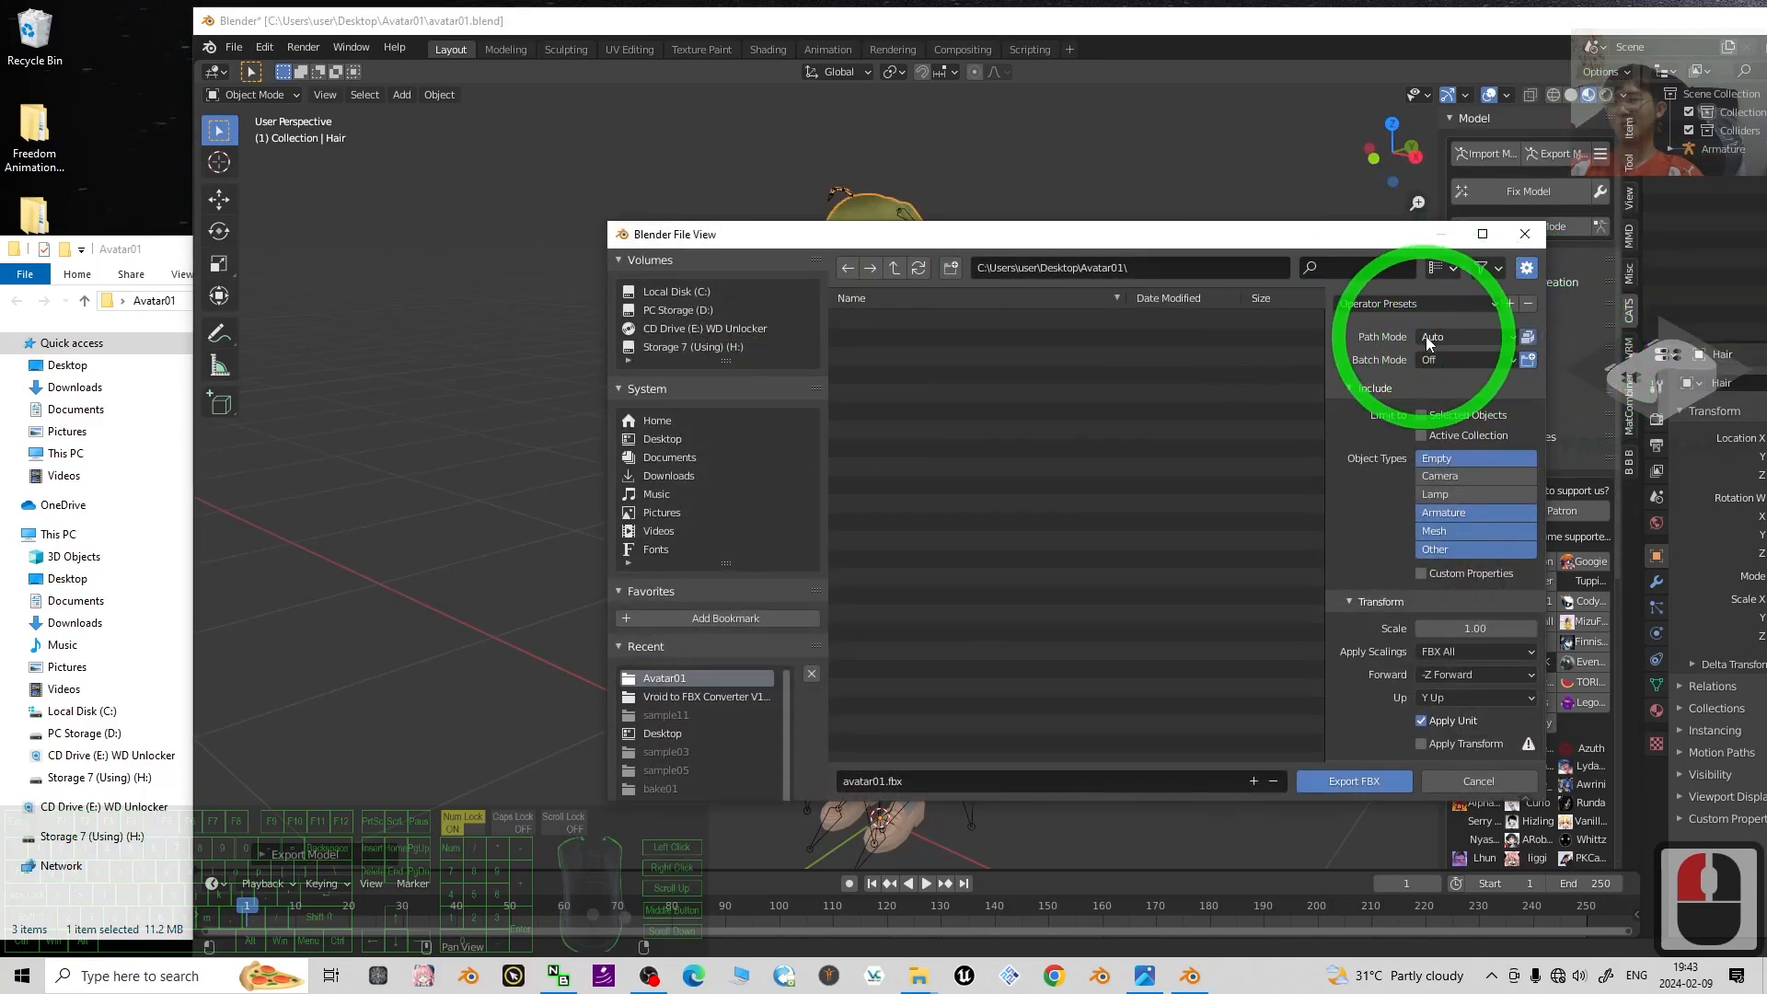
click(1458, 338)
click(1434, 459)
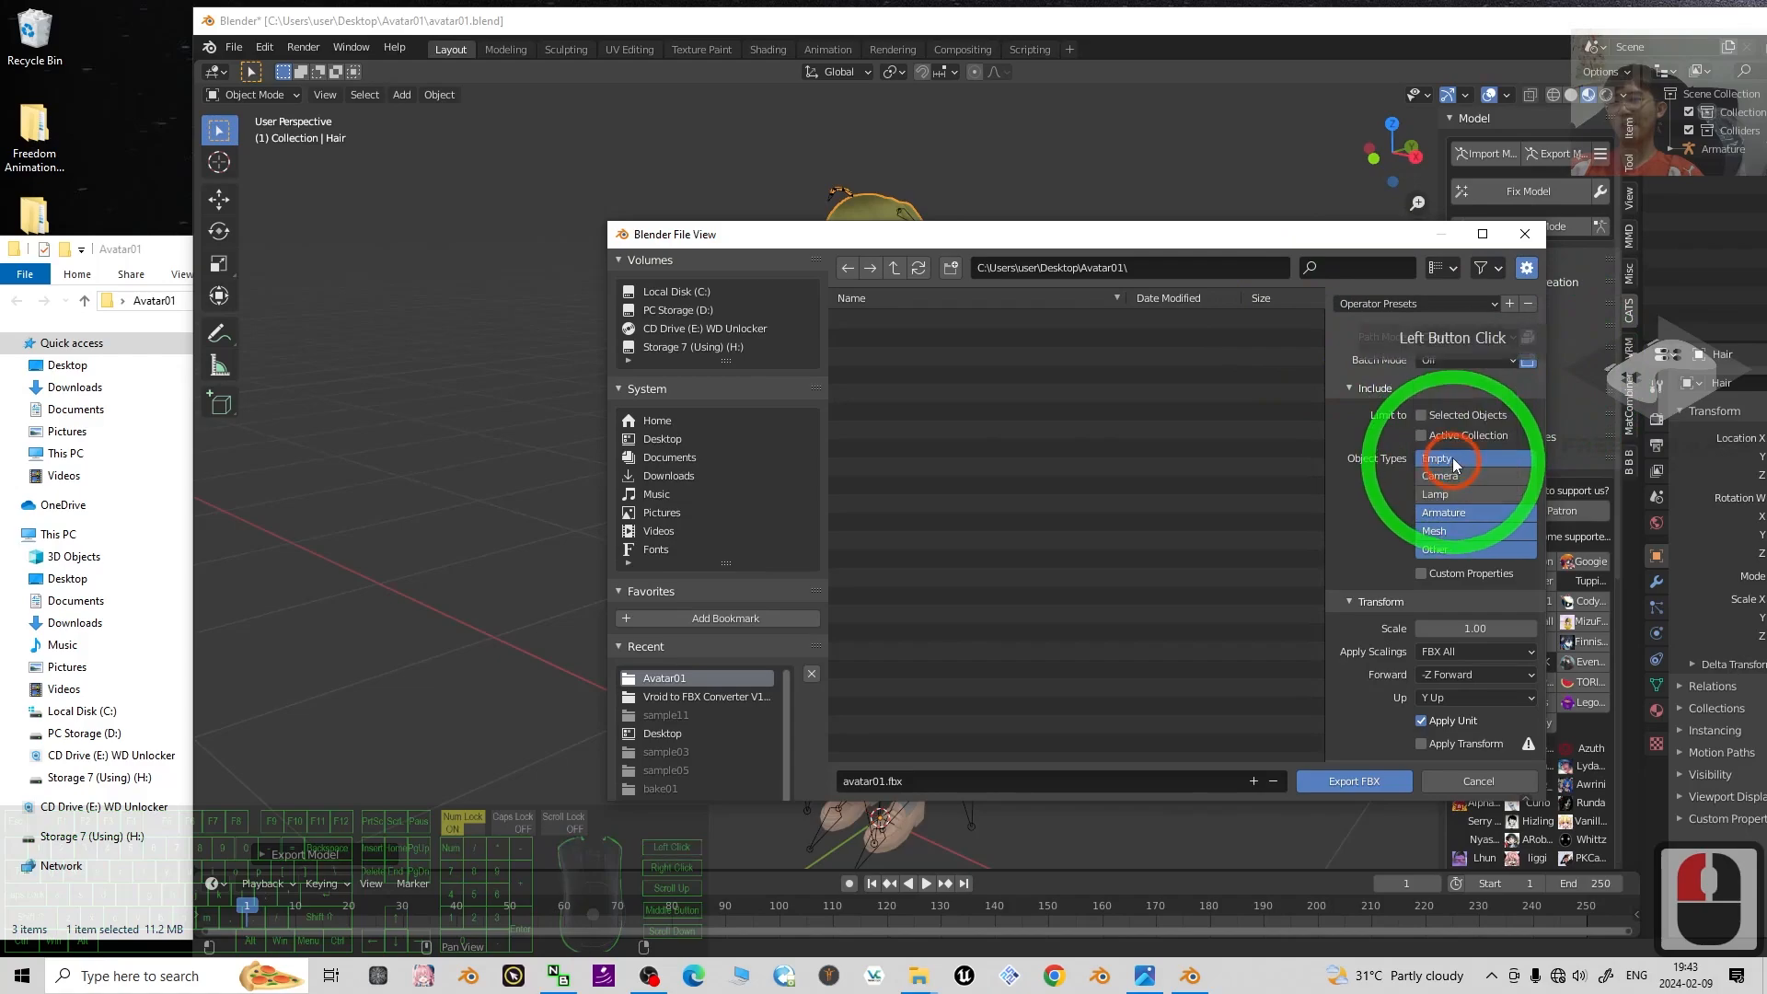
click(1530, 338)
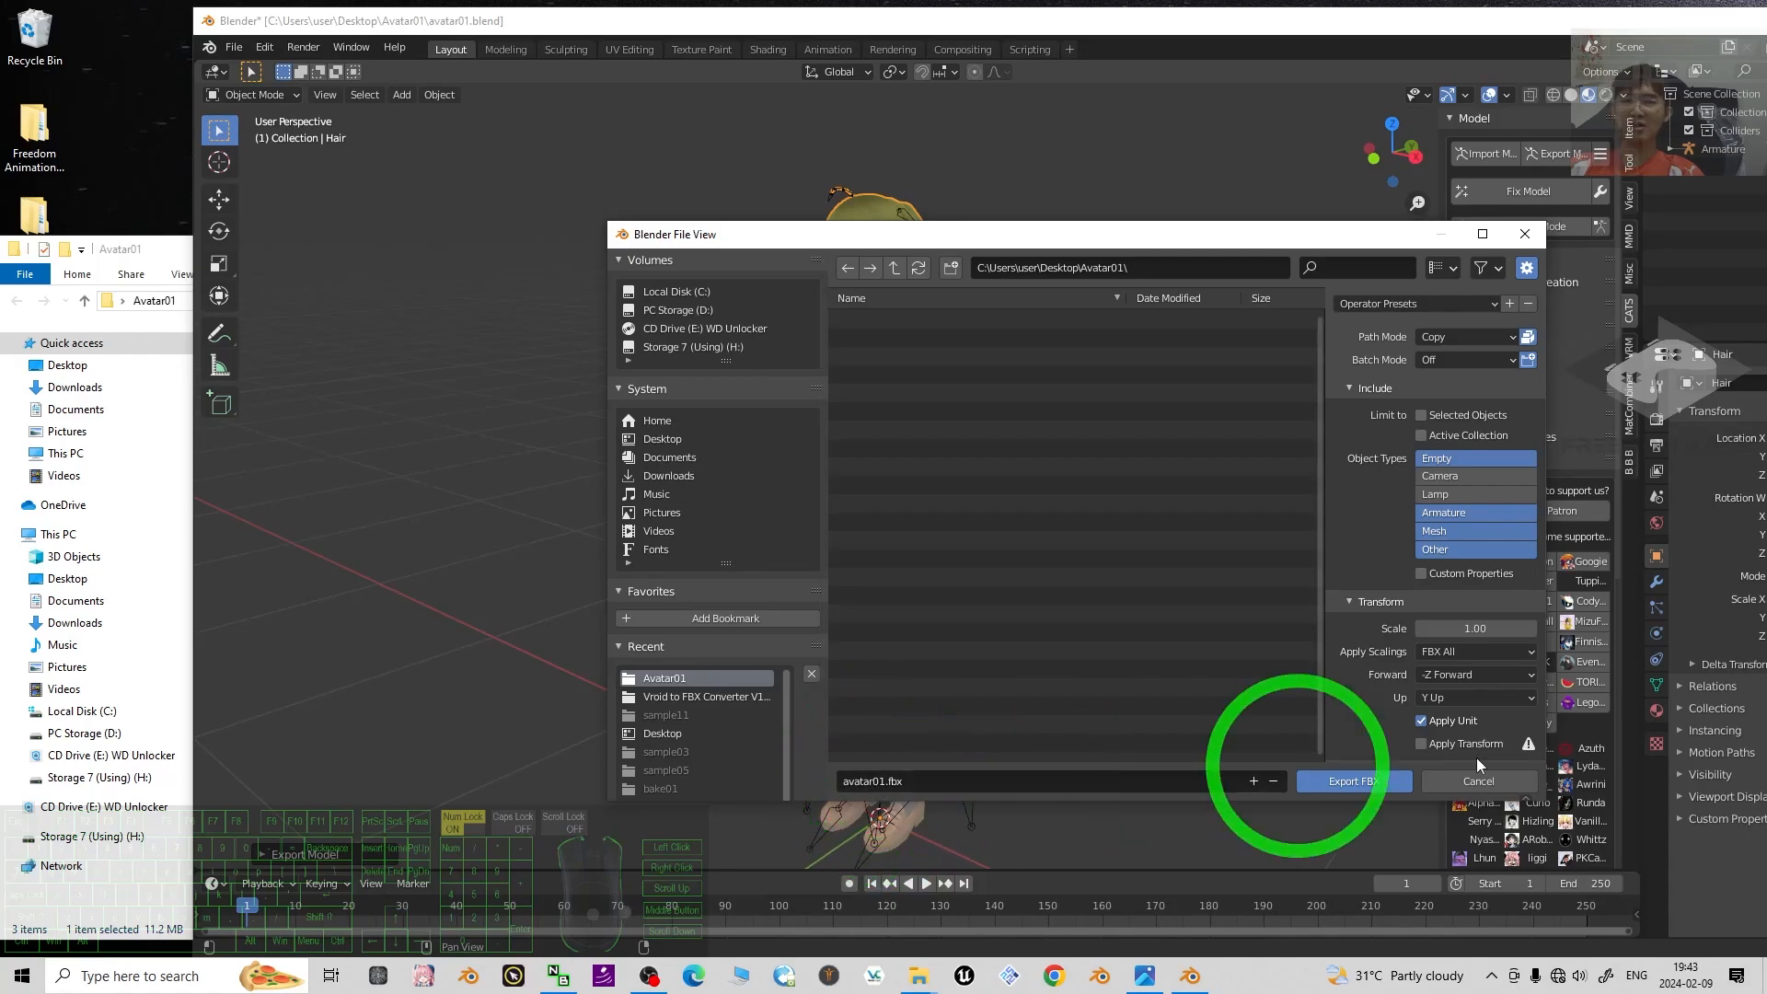
click(1355, 781)
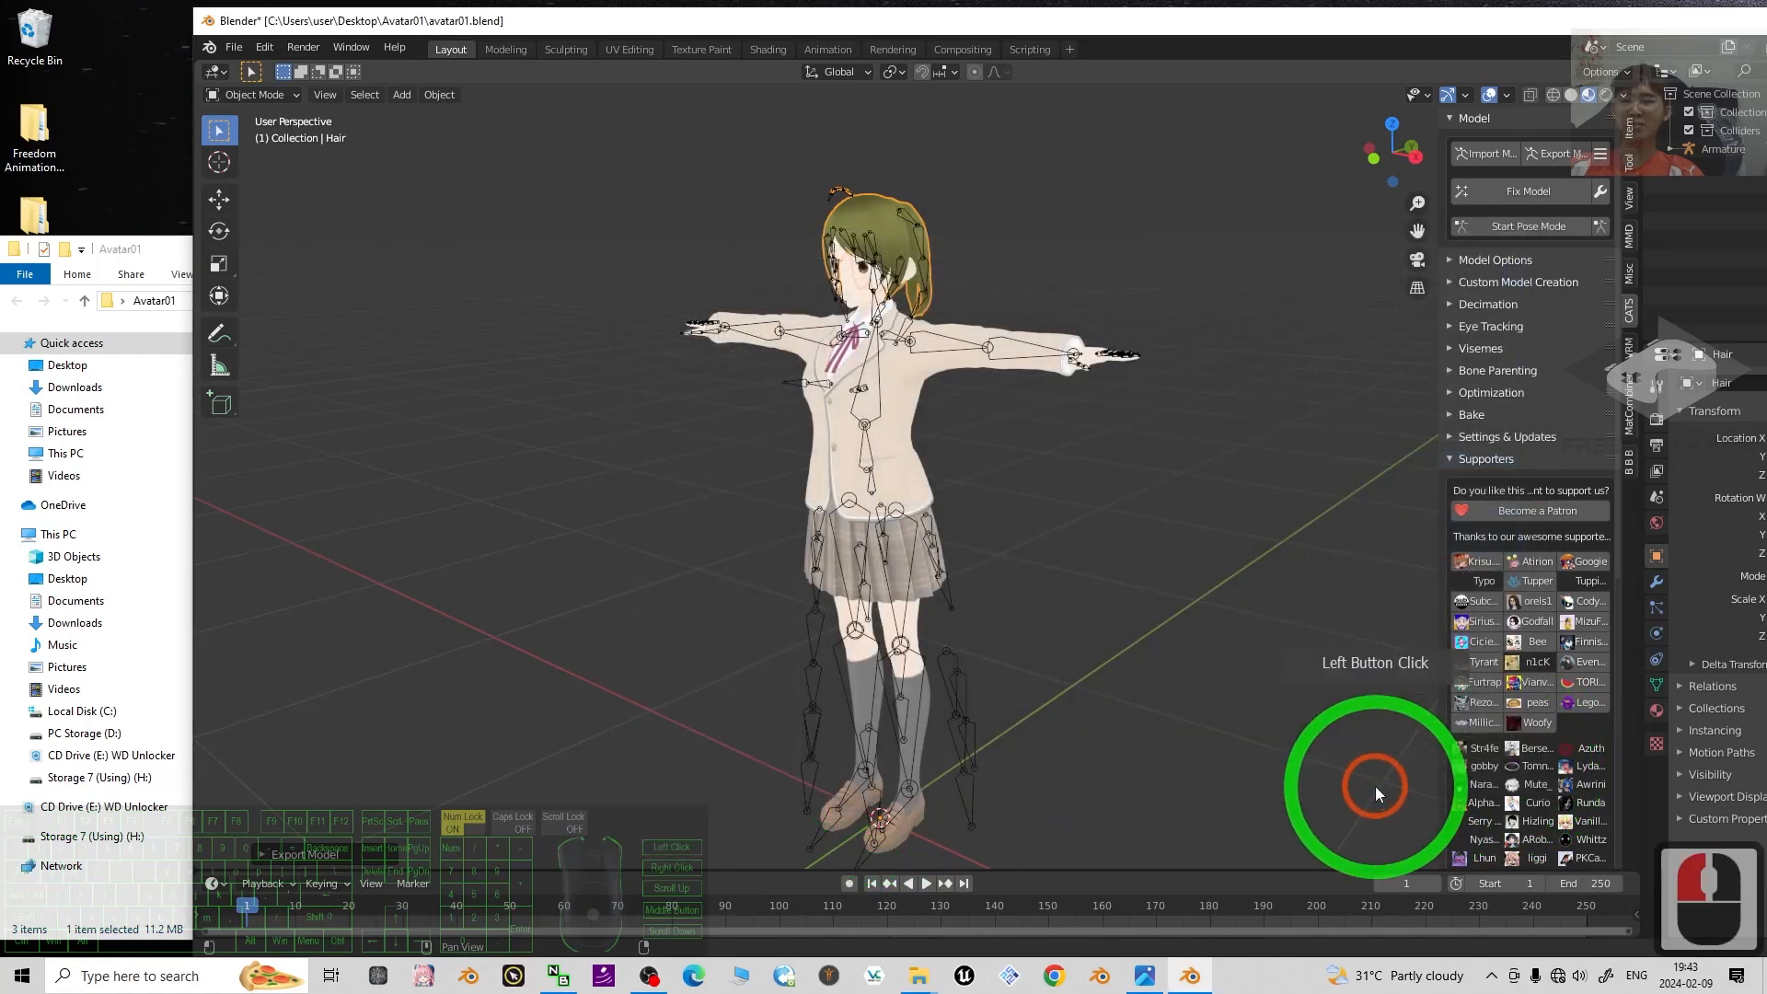
Bring the Avatar01 folder window in front of Blender and check for the exported avatar01.fbx file.
click(152, 250)
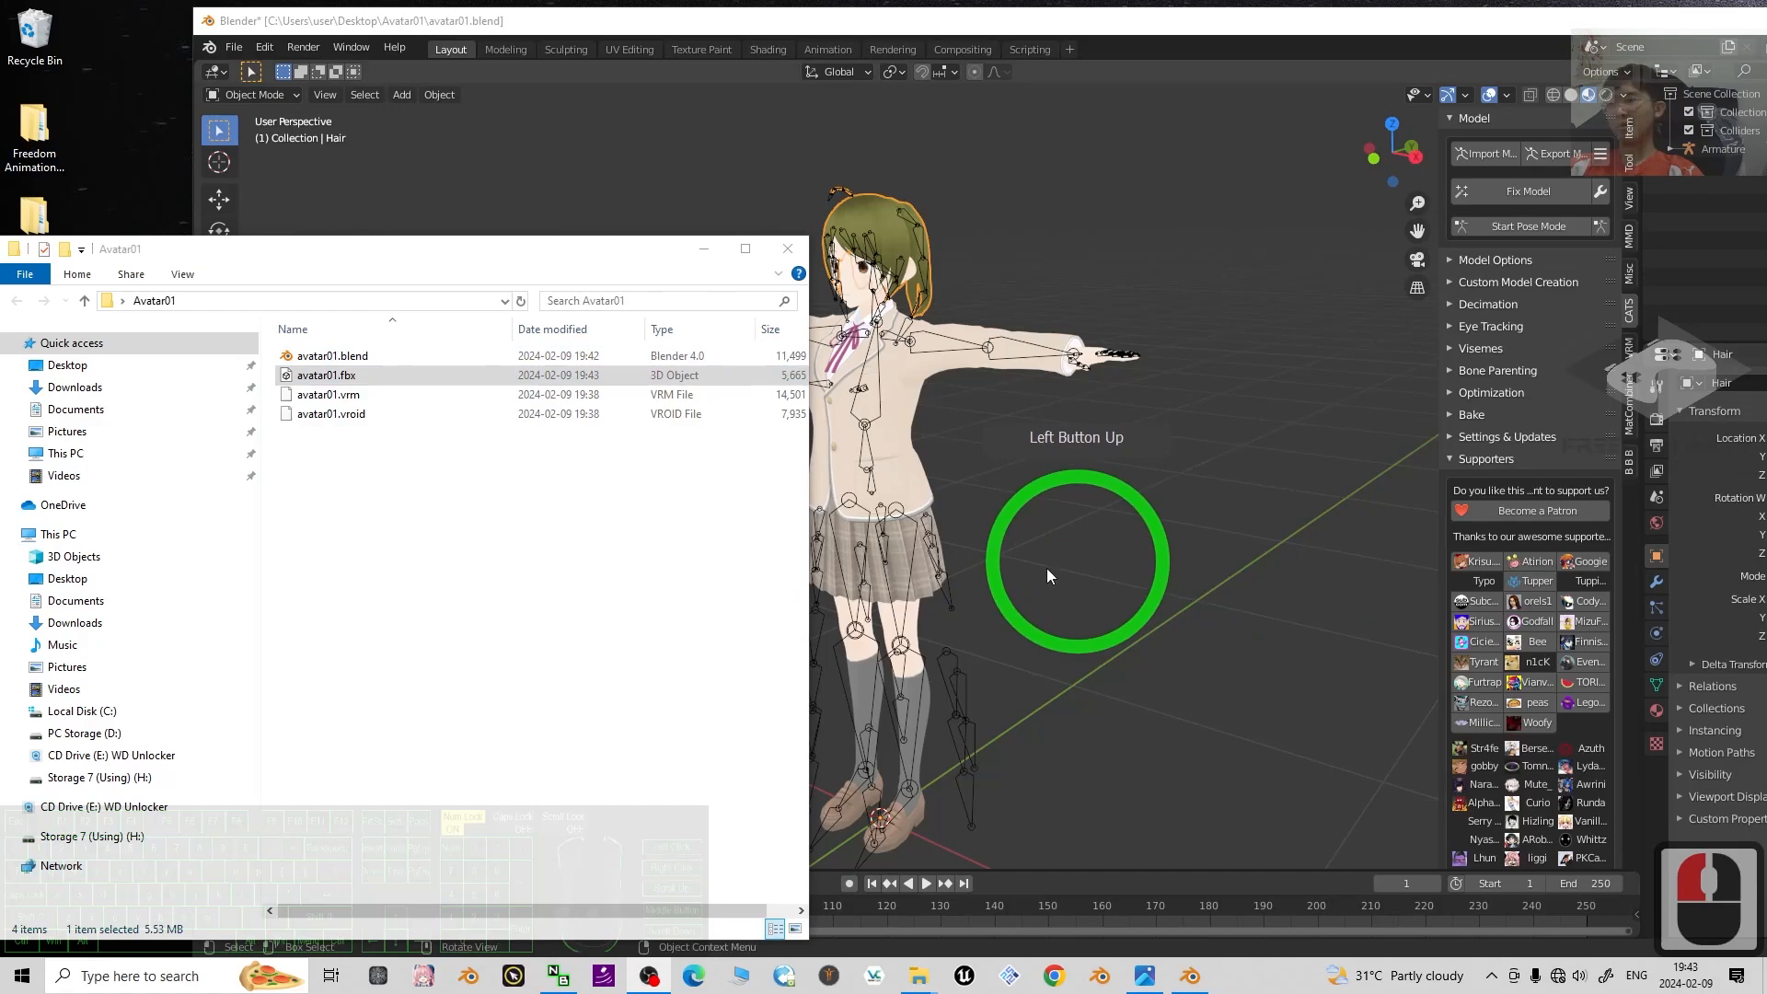
click(477, 545)
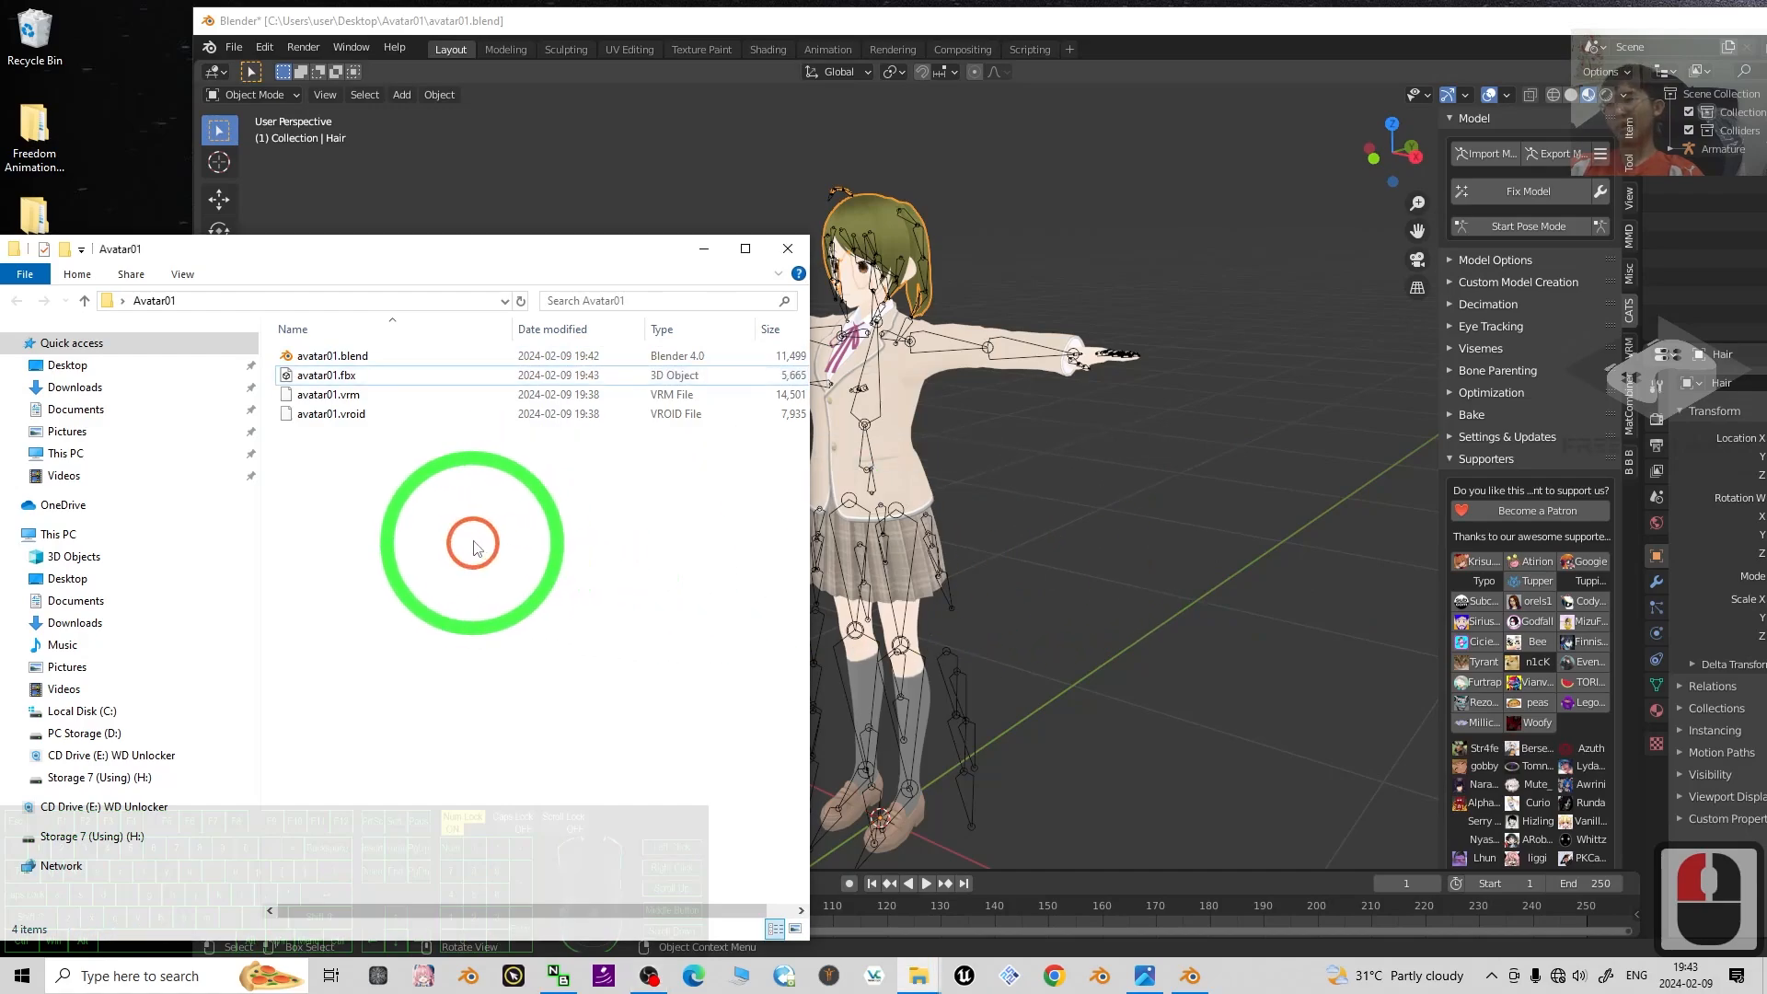
click(328, 375)
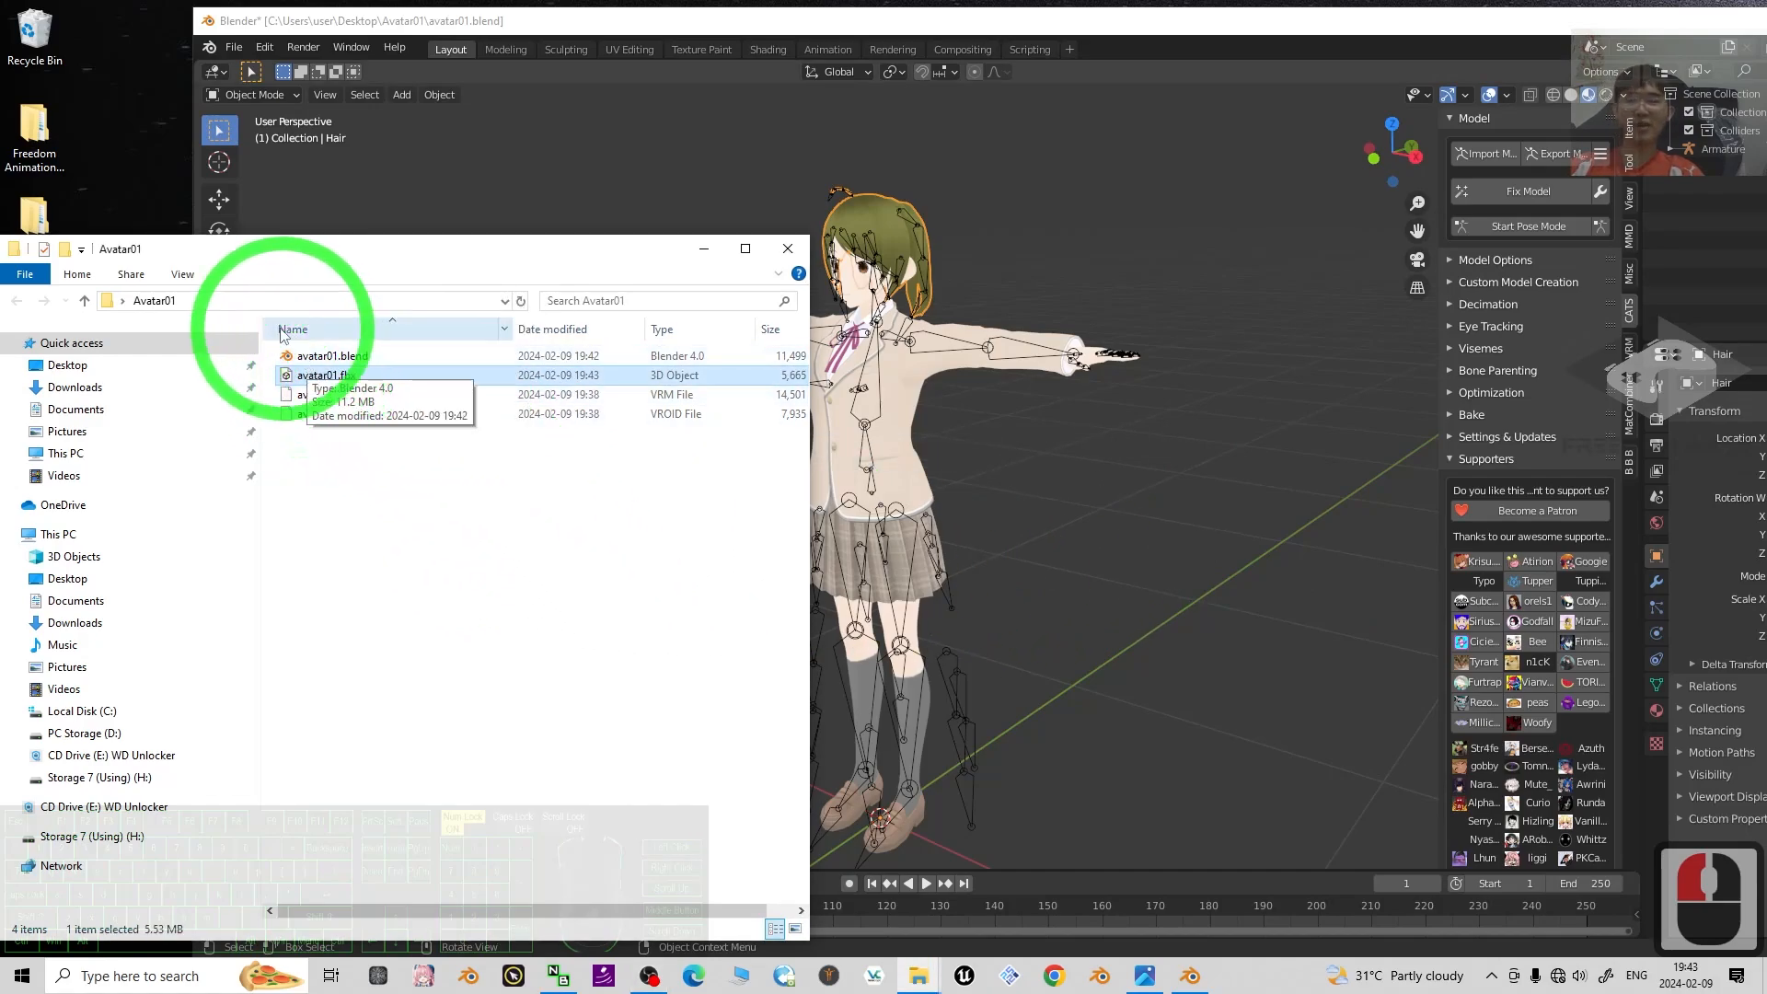
click(1636, 21)
click(158, 258)
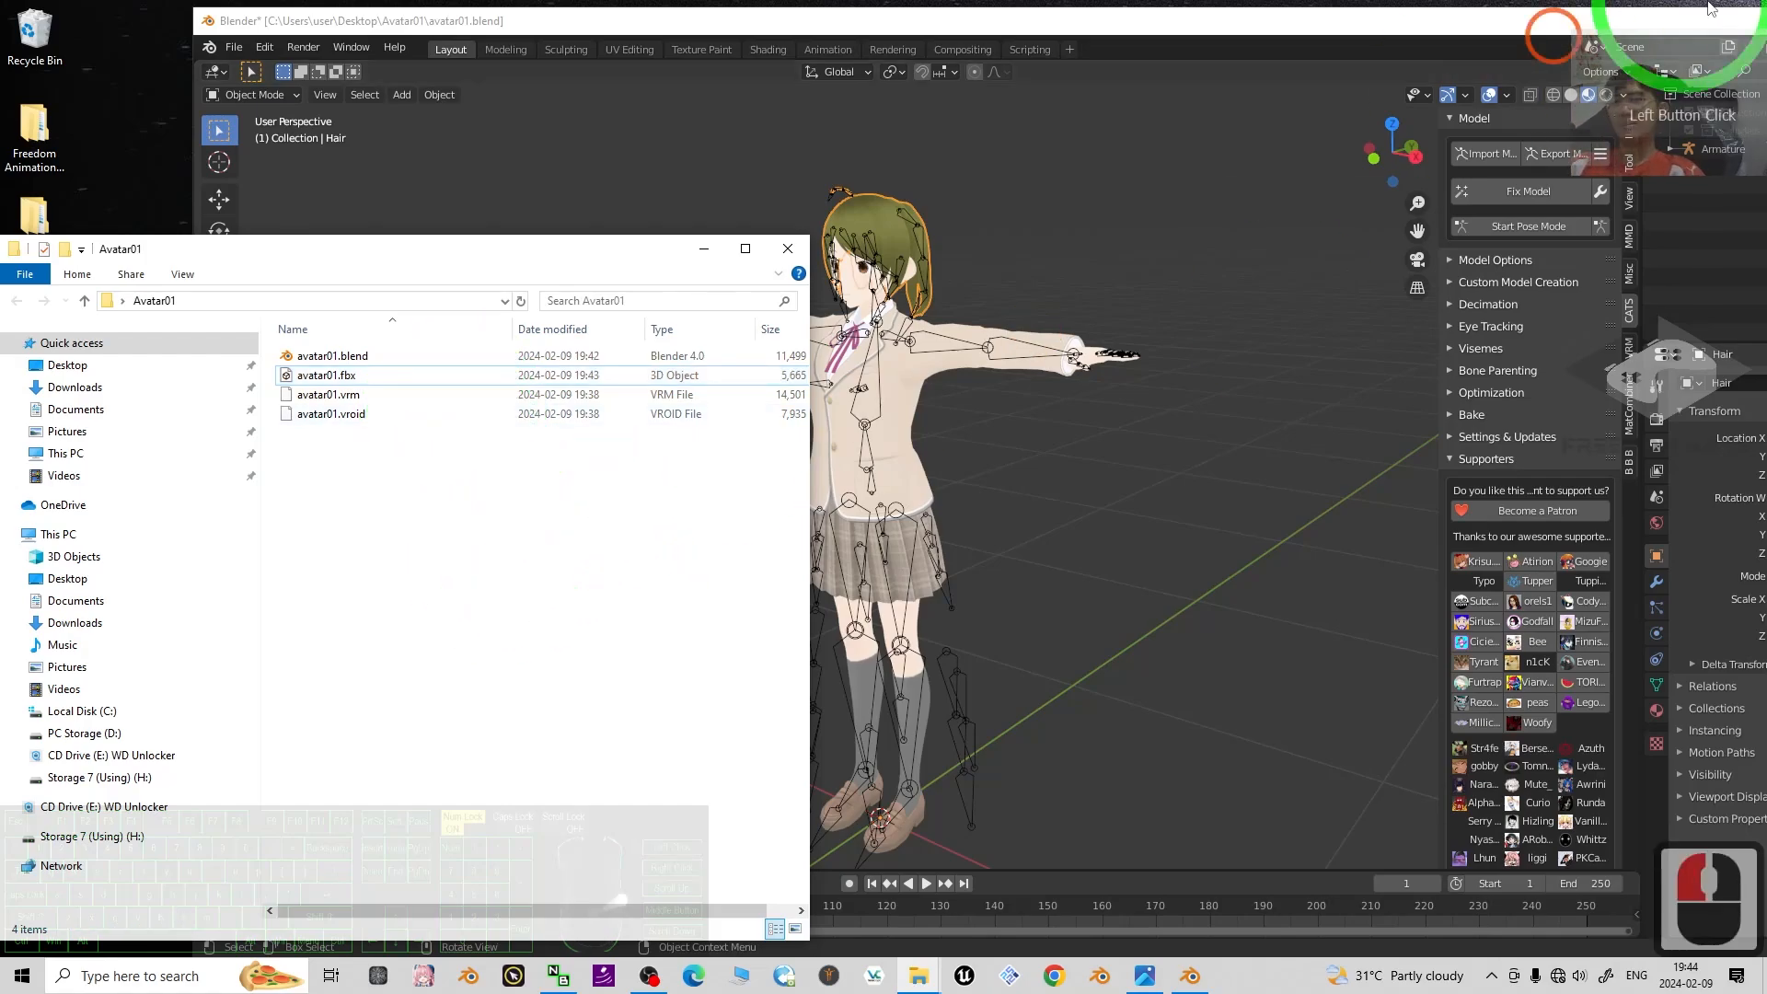
Maximize the Blender window and close Blender, saving the changes to avatar01.blend.
click(1431, 57)
double_click(1431, 57)
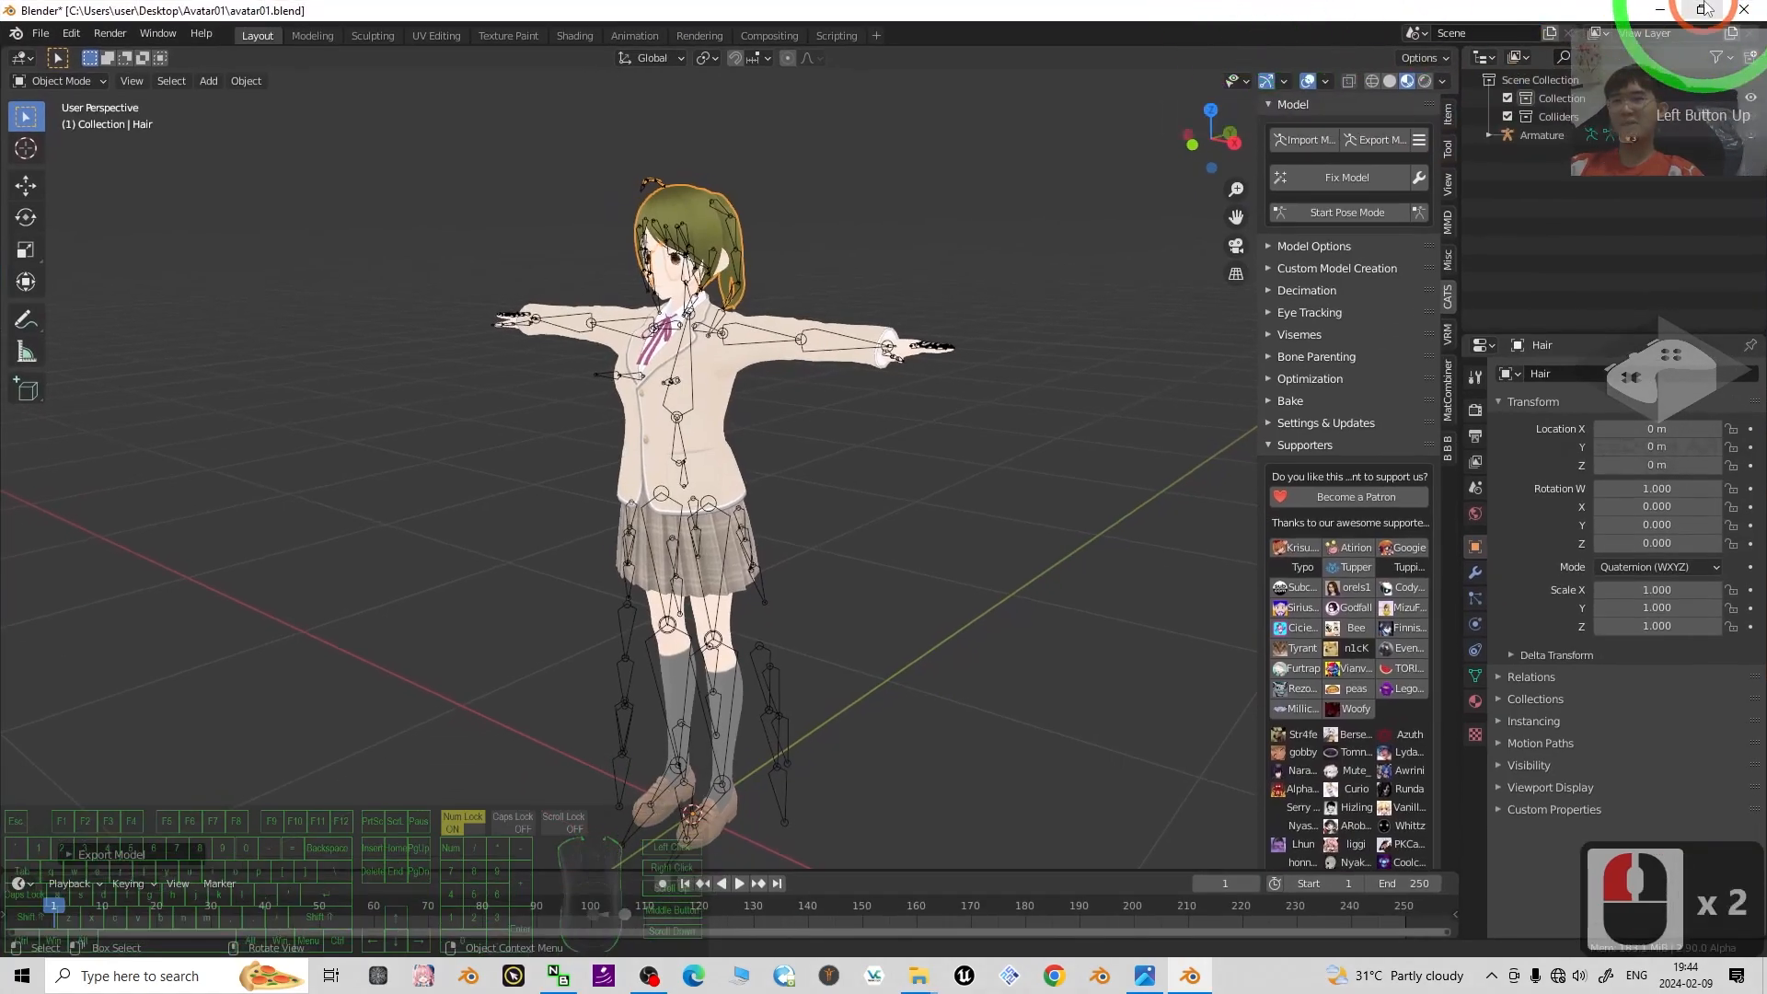
click(1744, 9)
click(807, 521)
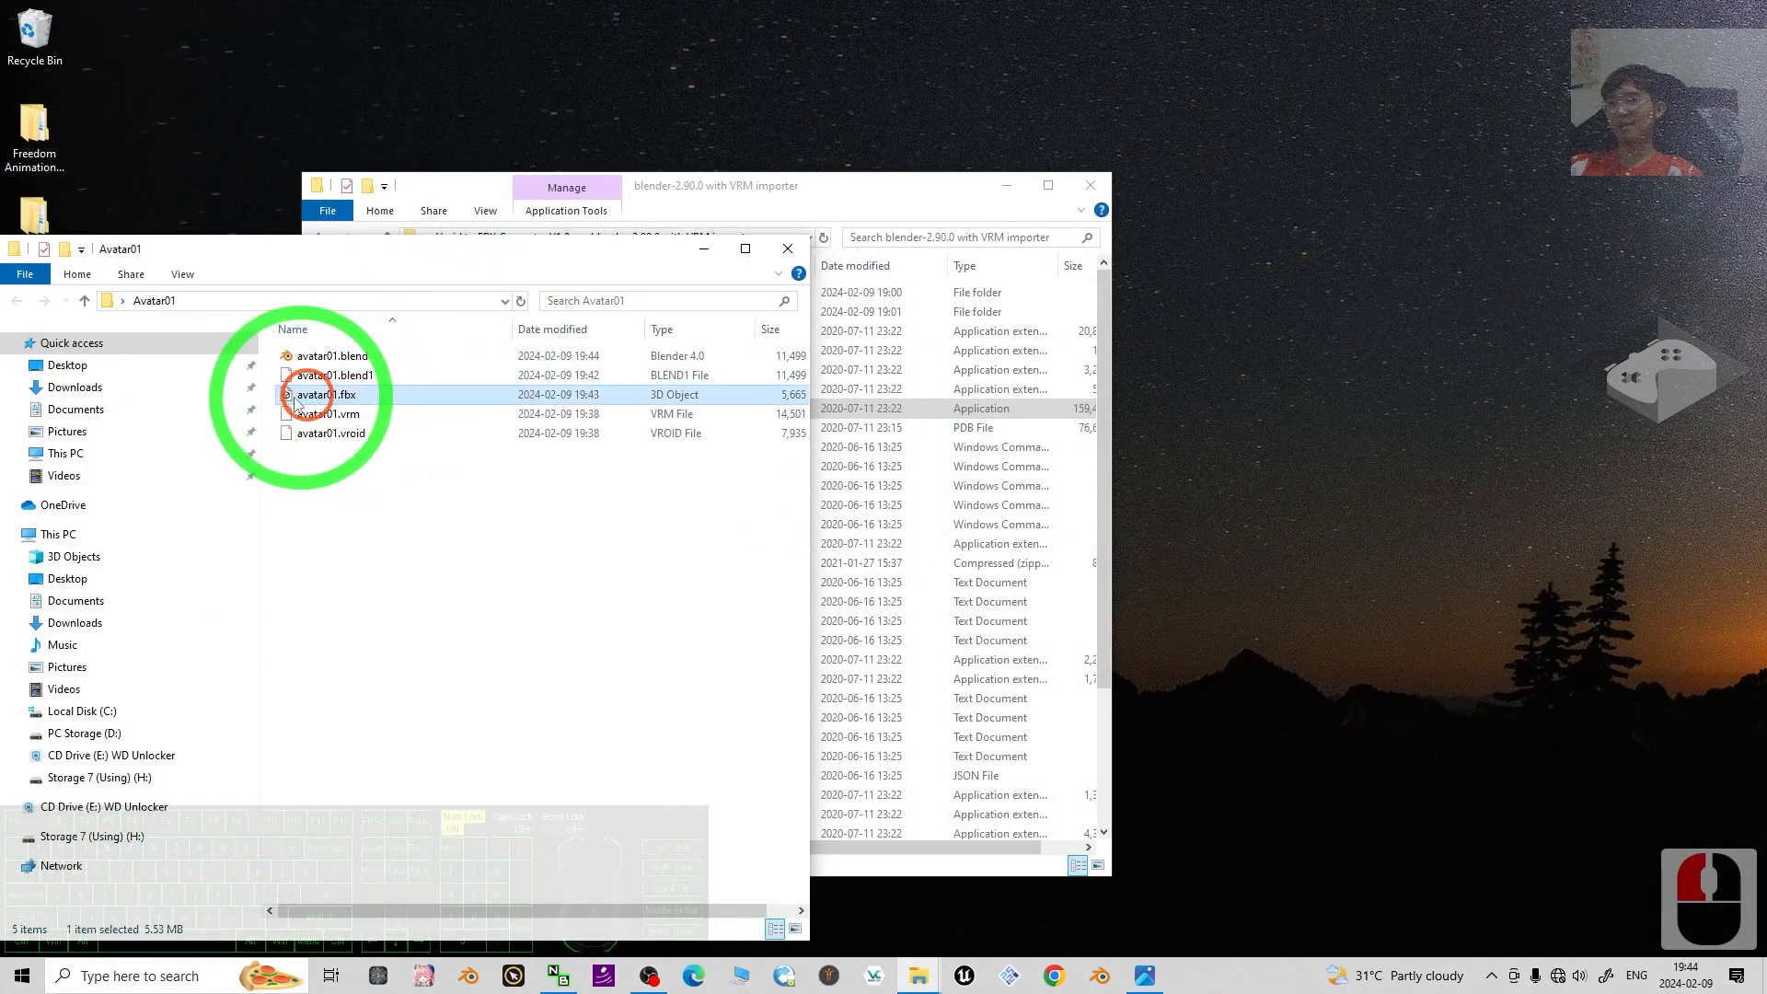
Close the "blender-2.90.0 with VRM importer" folder window and move the Avatar01 folder window, with avatar01.fbx selected, clear of the desktop folders.
click(326, 394)
click(884, 190)
drag(887, 191, 963, 191)
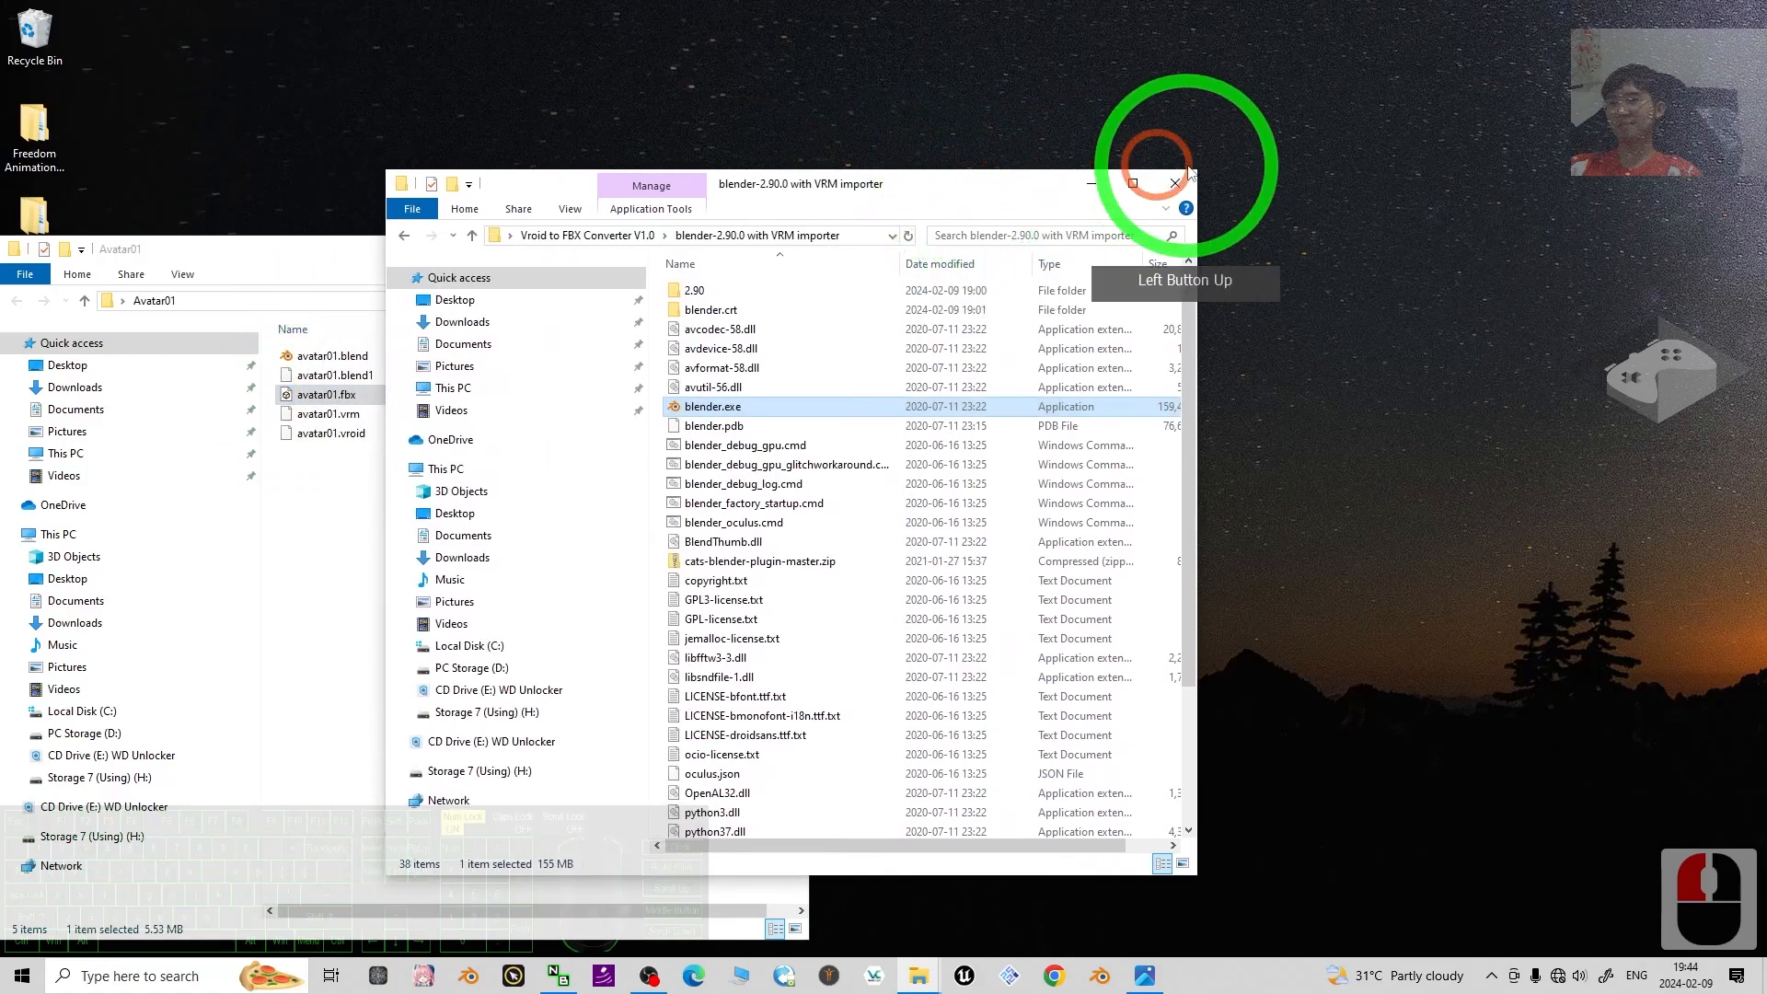
click(1167, 185)
drag(479, 262, 819, 193)
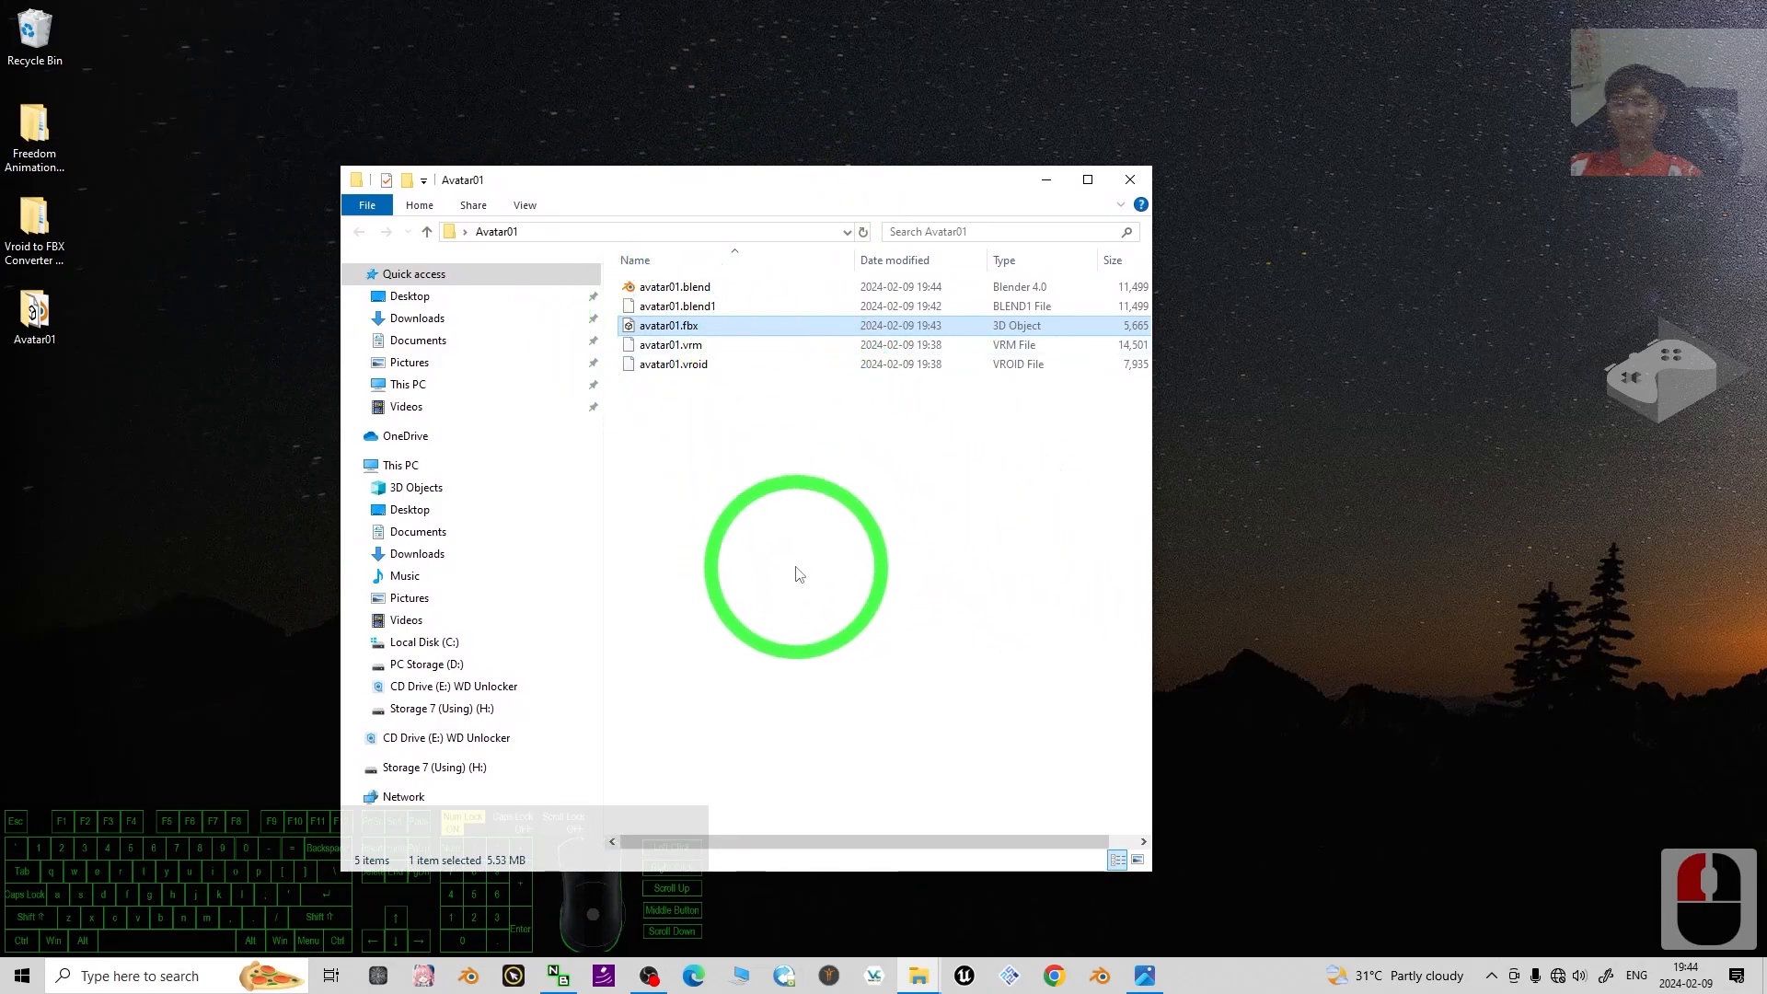
click(120, 974)
text(autode)
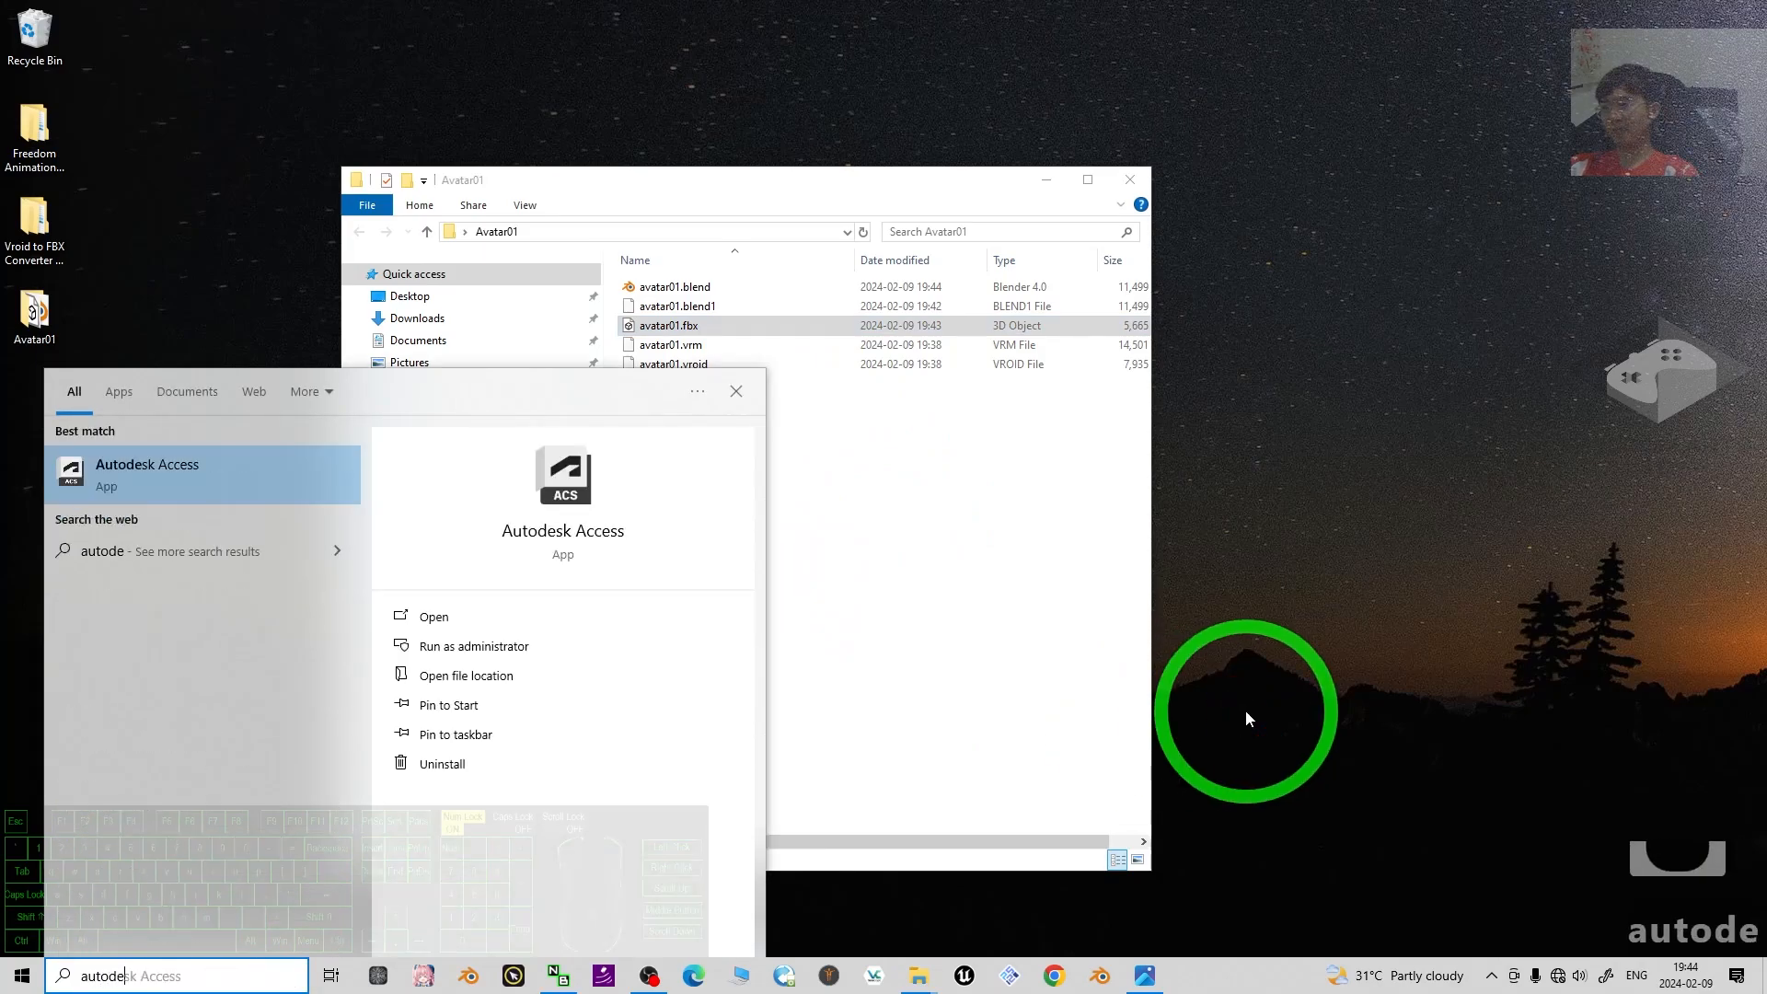
text(sk)
key(BackSpace)
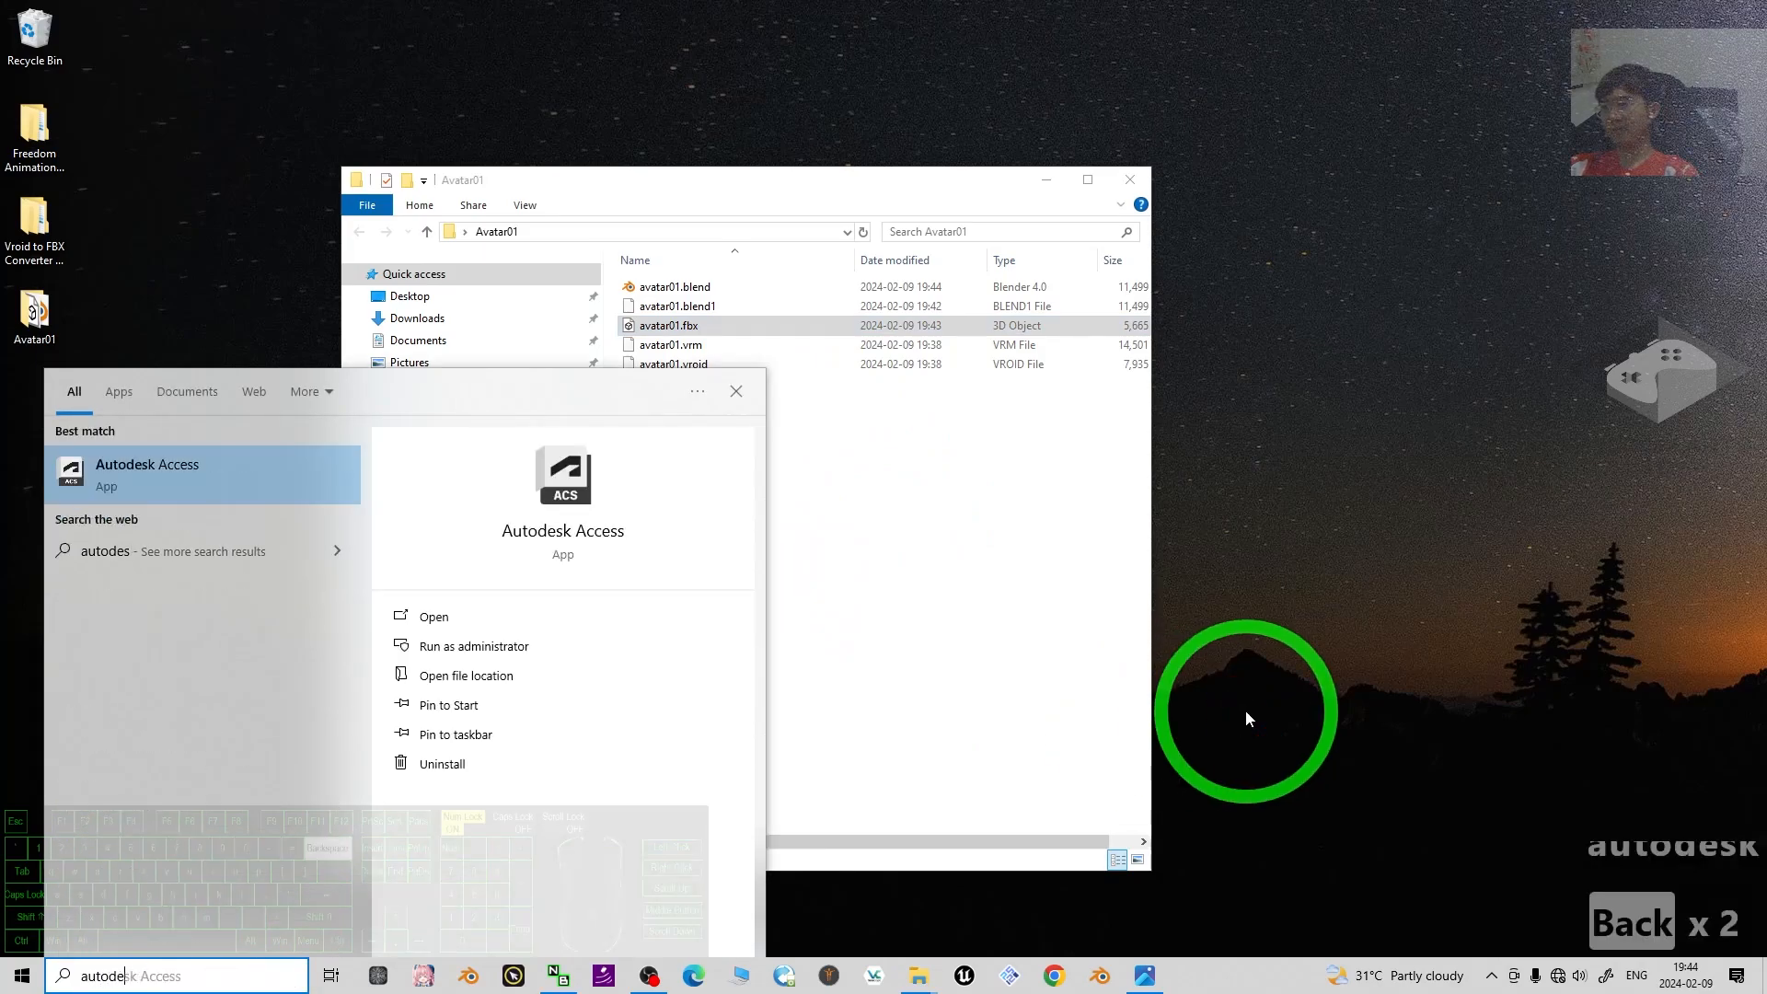
key(BackSpace)
key(BackSpace)
key(BackSpace)
key(BackSpace)
key(BackSpace)
key(BackSpace)
key(BackSpace)
key(BackSpace)
key(BackSpace)
key(BackSpace)
key(BackSpace)
key(BackSpace)
key(BackSpace)
key(BackSpace)
Search Windows for maya, launch Maya 2022, and dismiss the What's New Highlight Settings dialog.
text(maya)
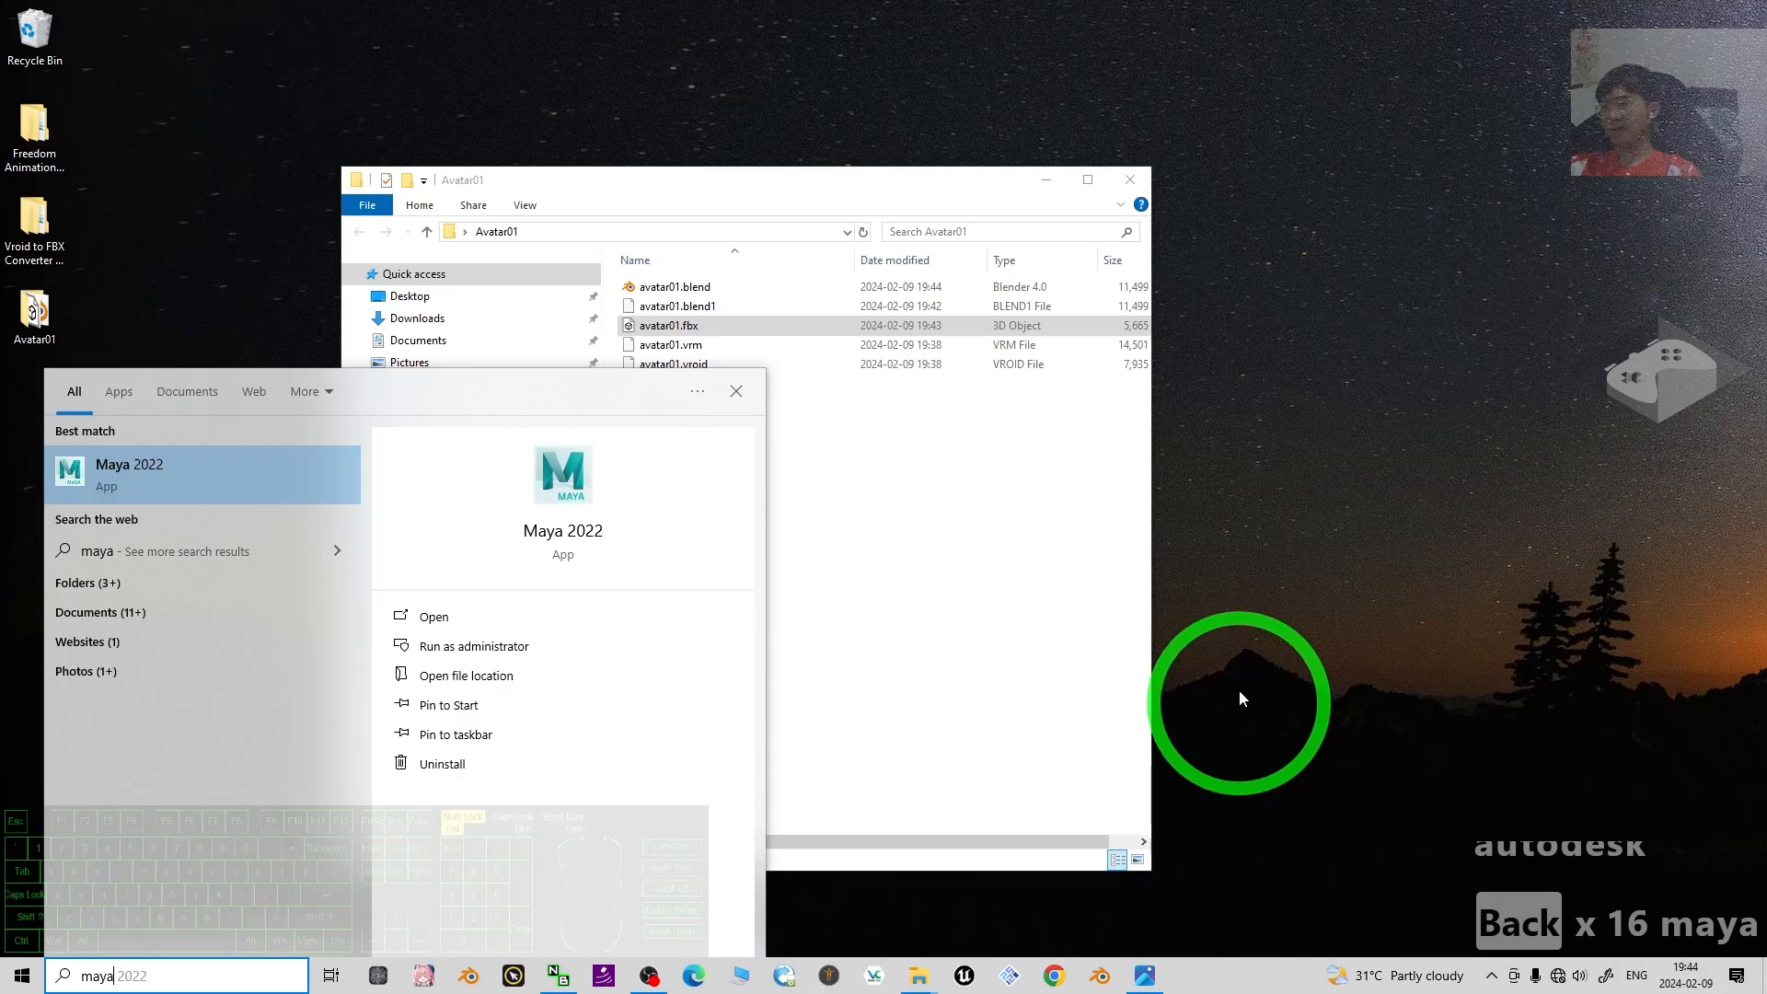
click(120, 475)
click(1107, 407)
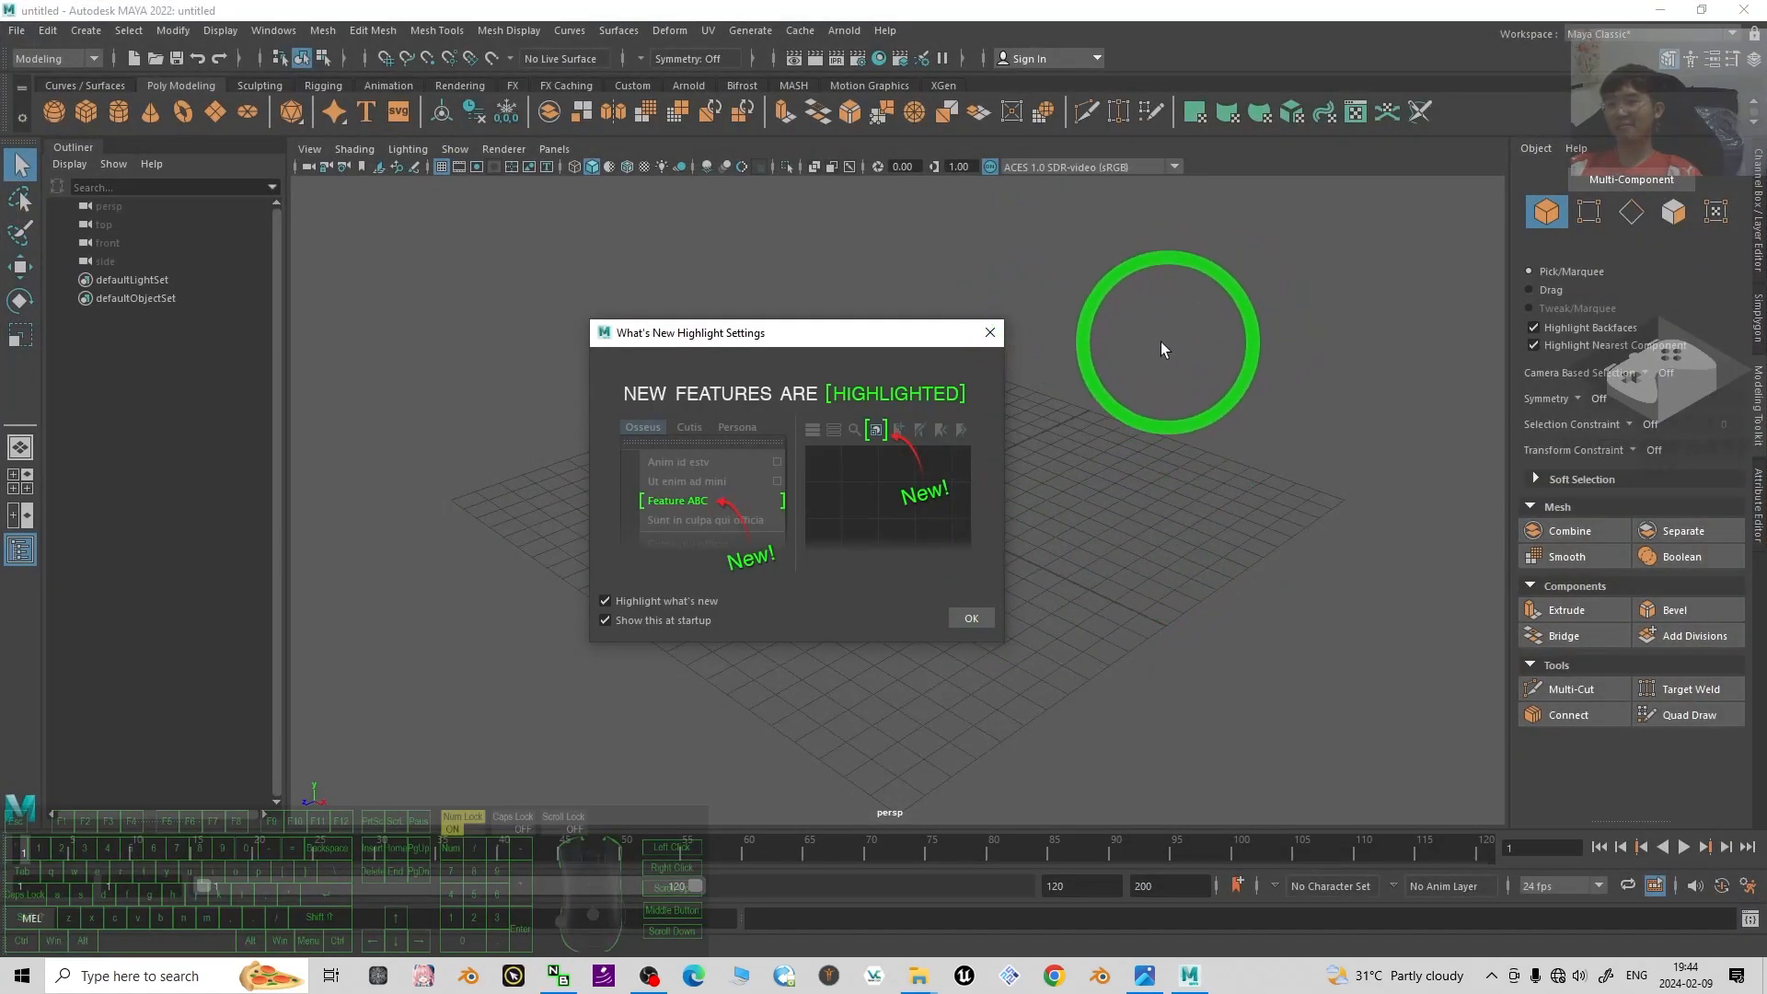
click(988, 335)
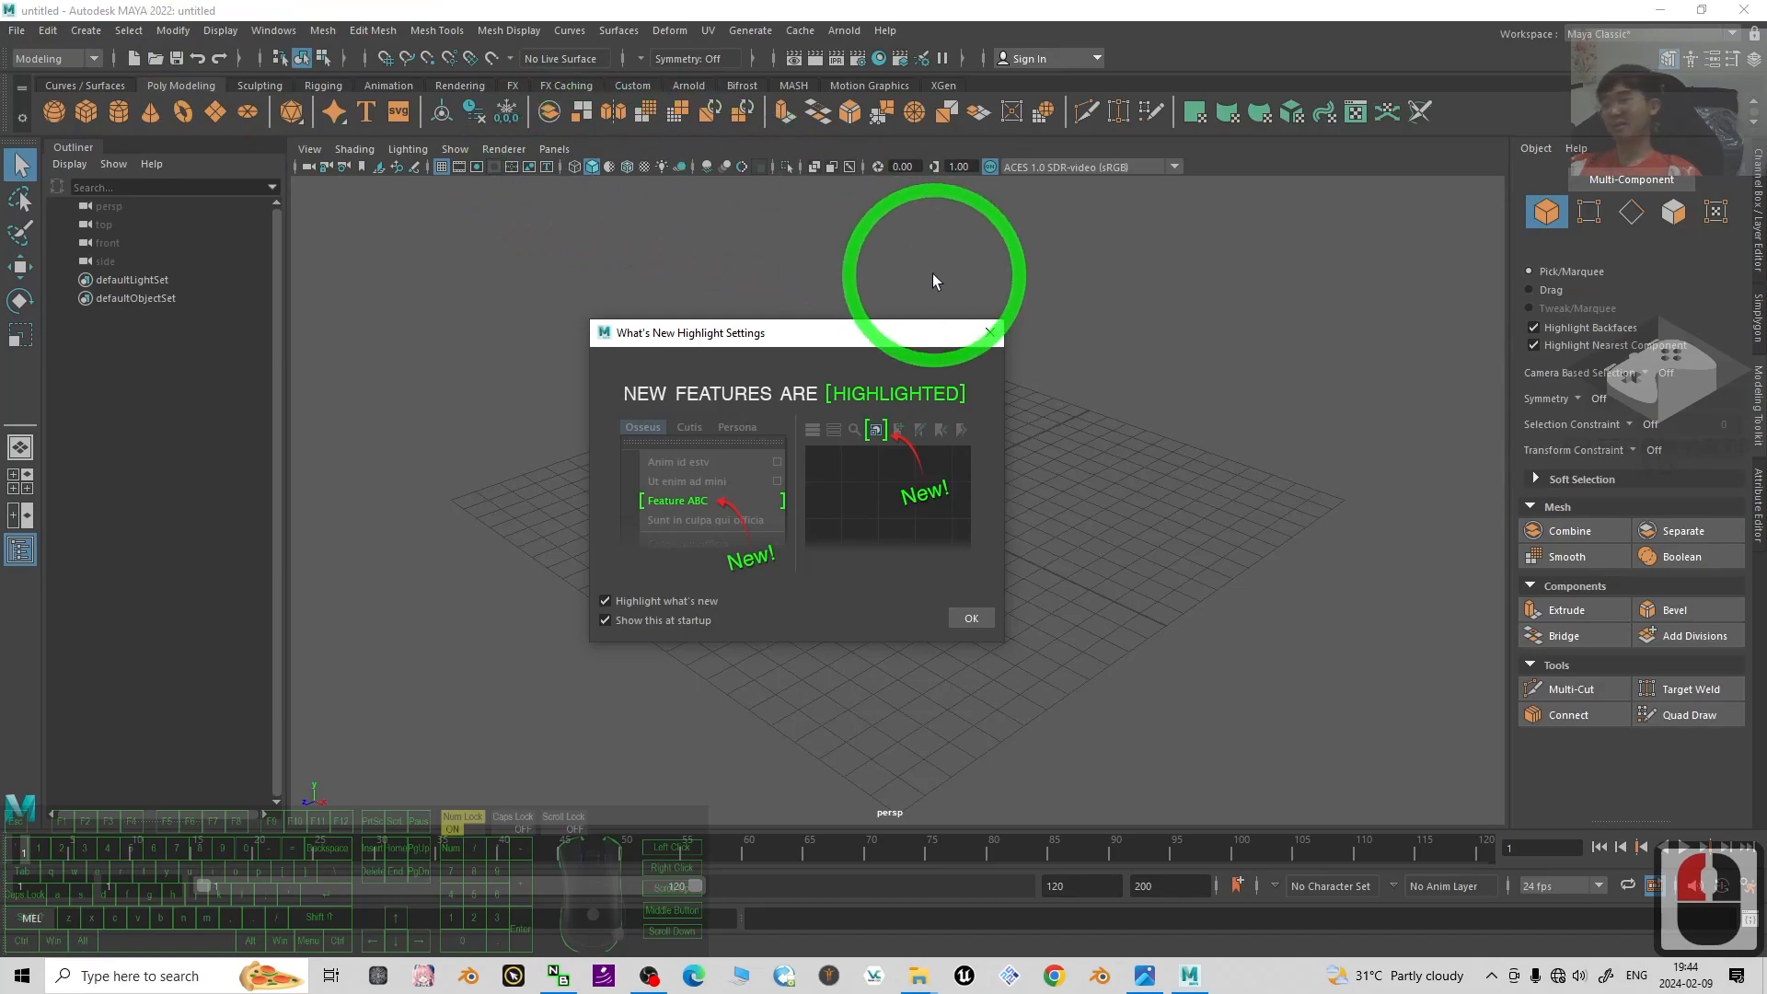
click(994, 332)
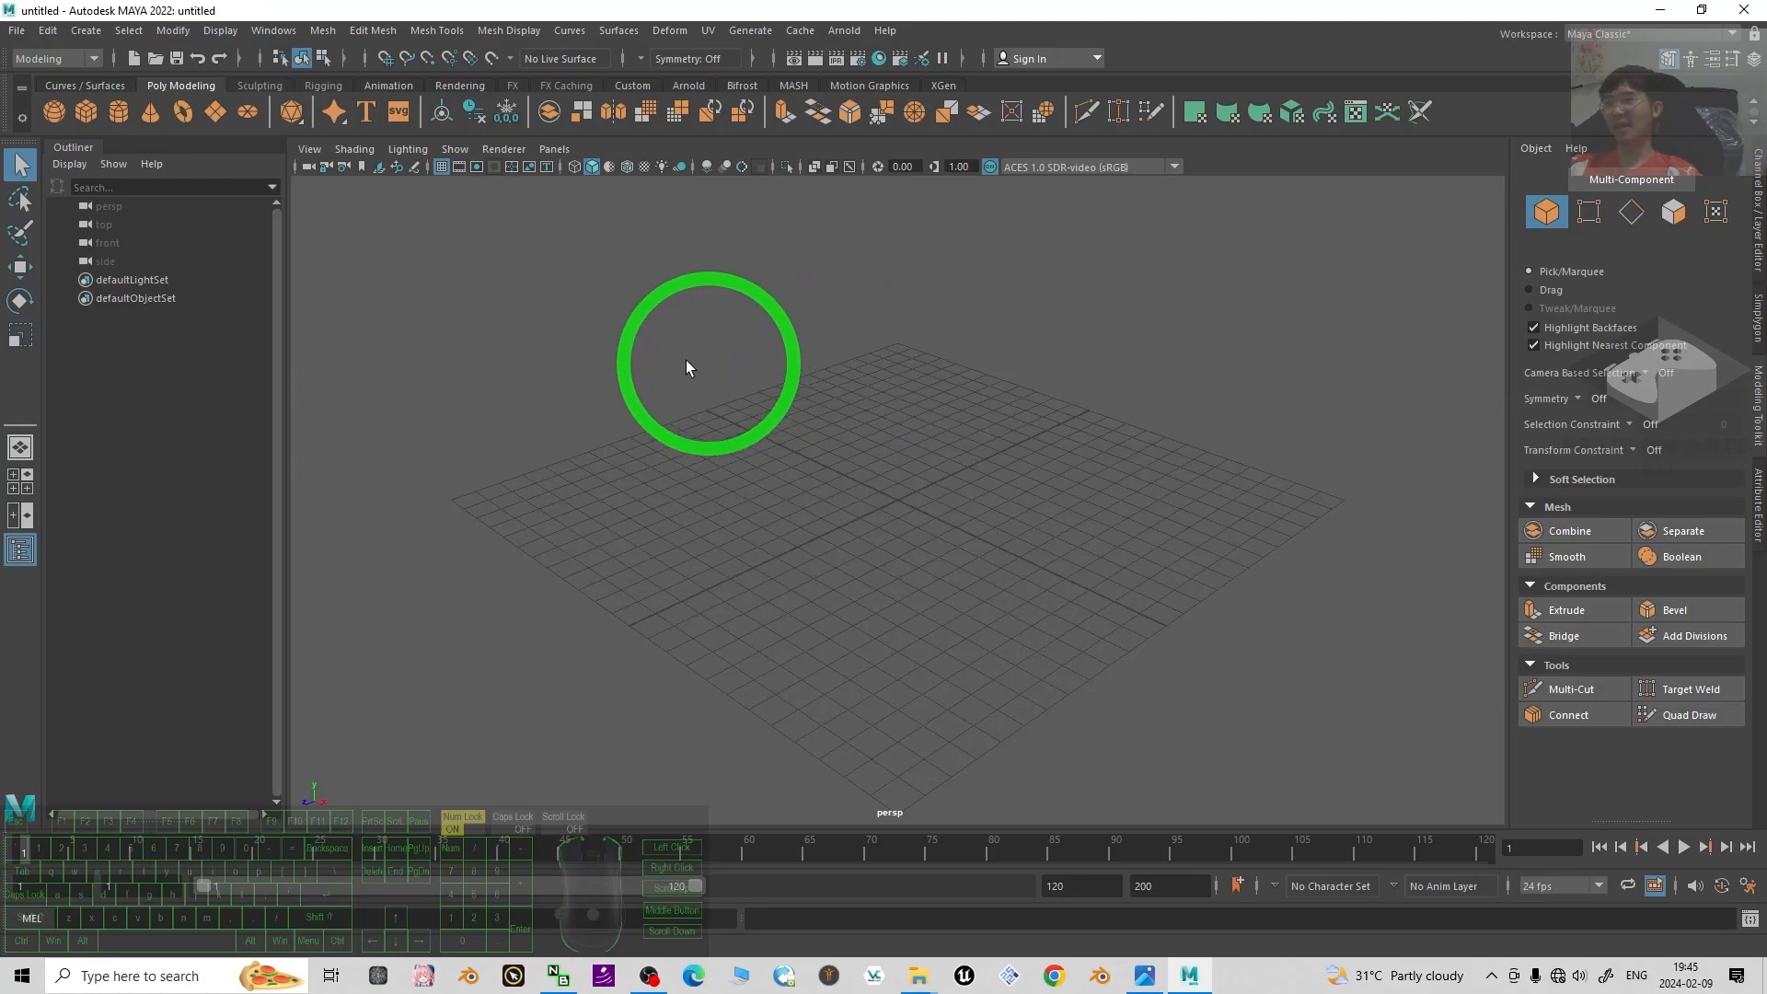
Check in the Plug-in Manager that the simplygon plug-ins are loaded, and open the Simplygon pipeline panel.
click(264, 33)
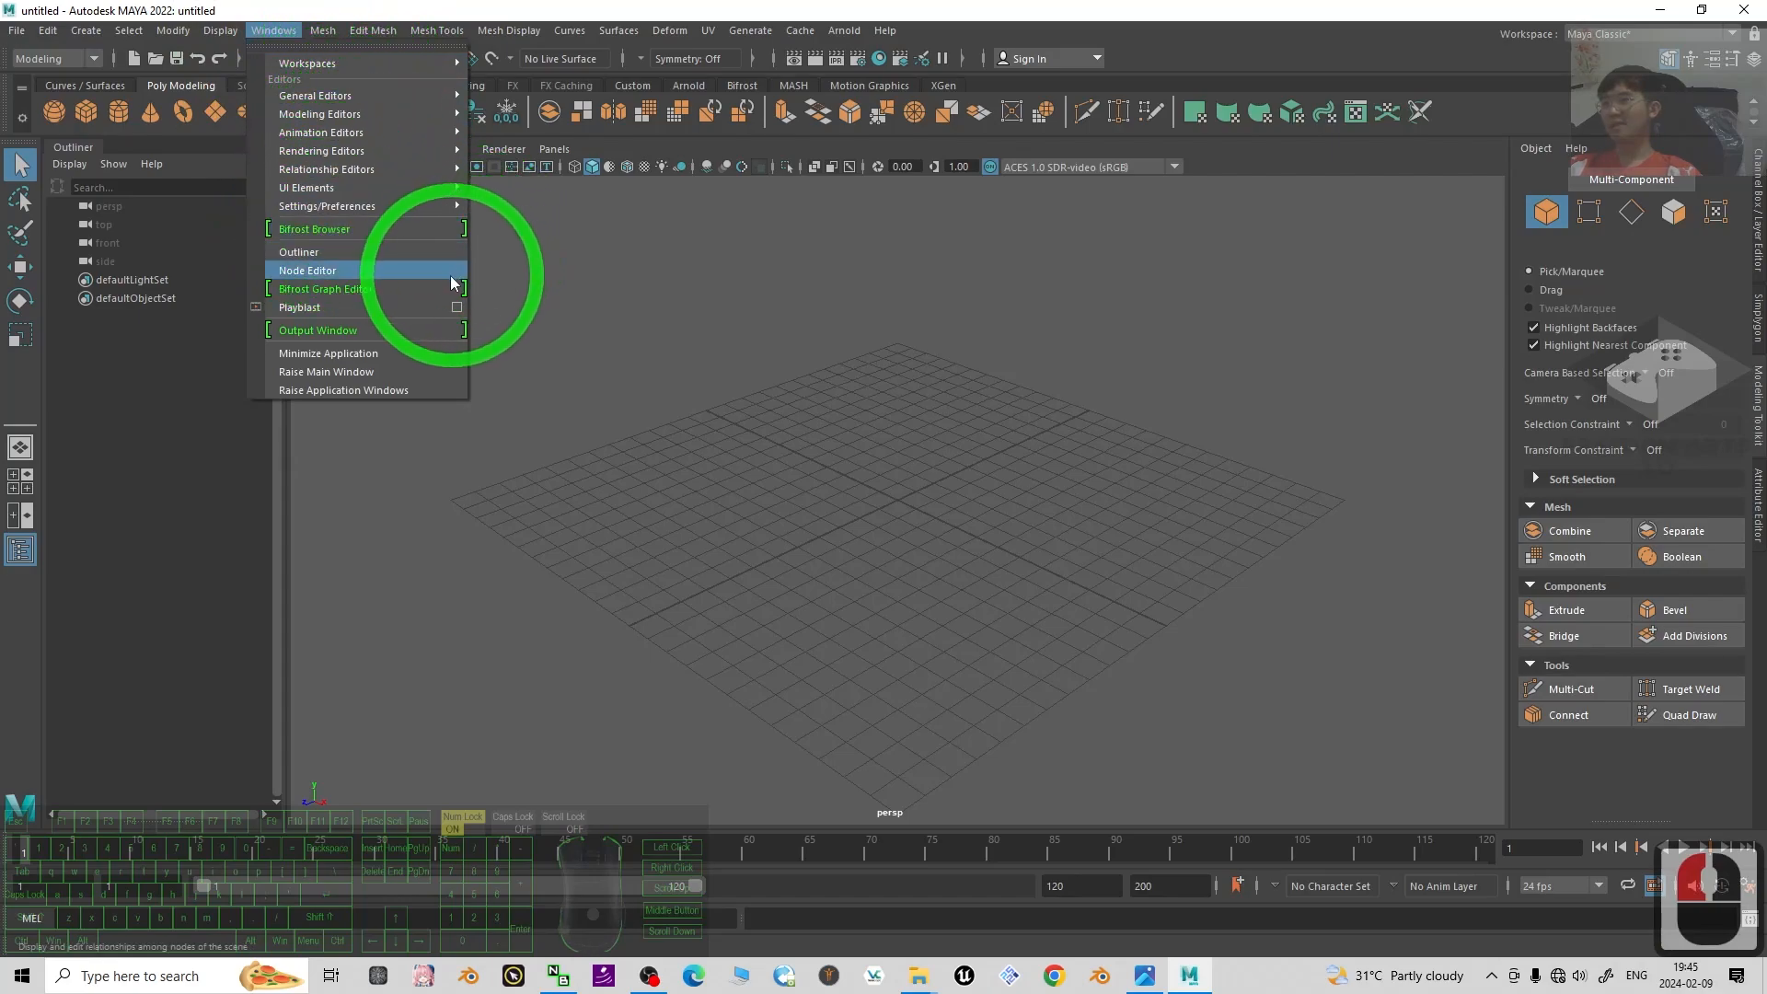
click(380, 206)
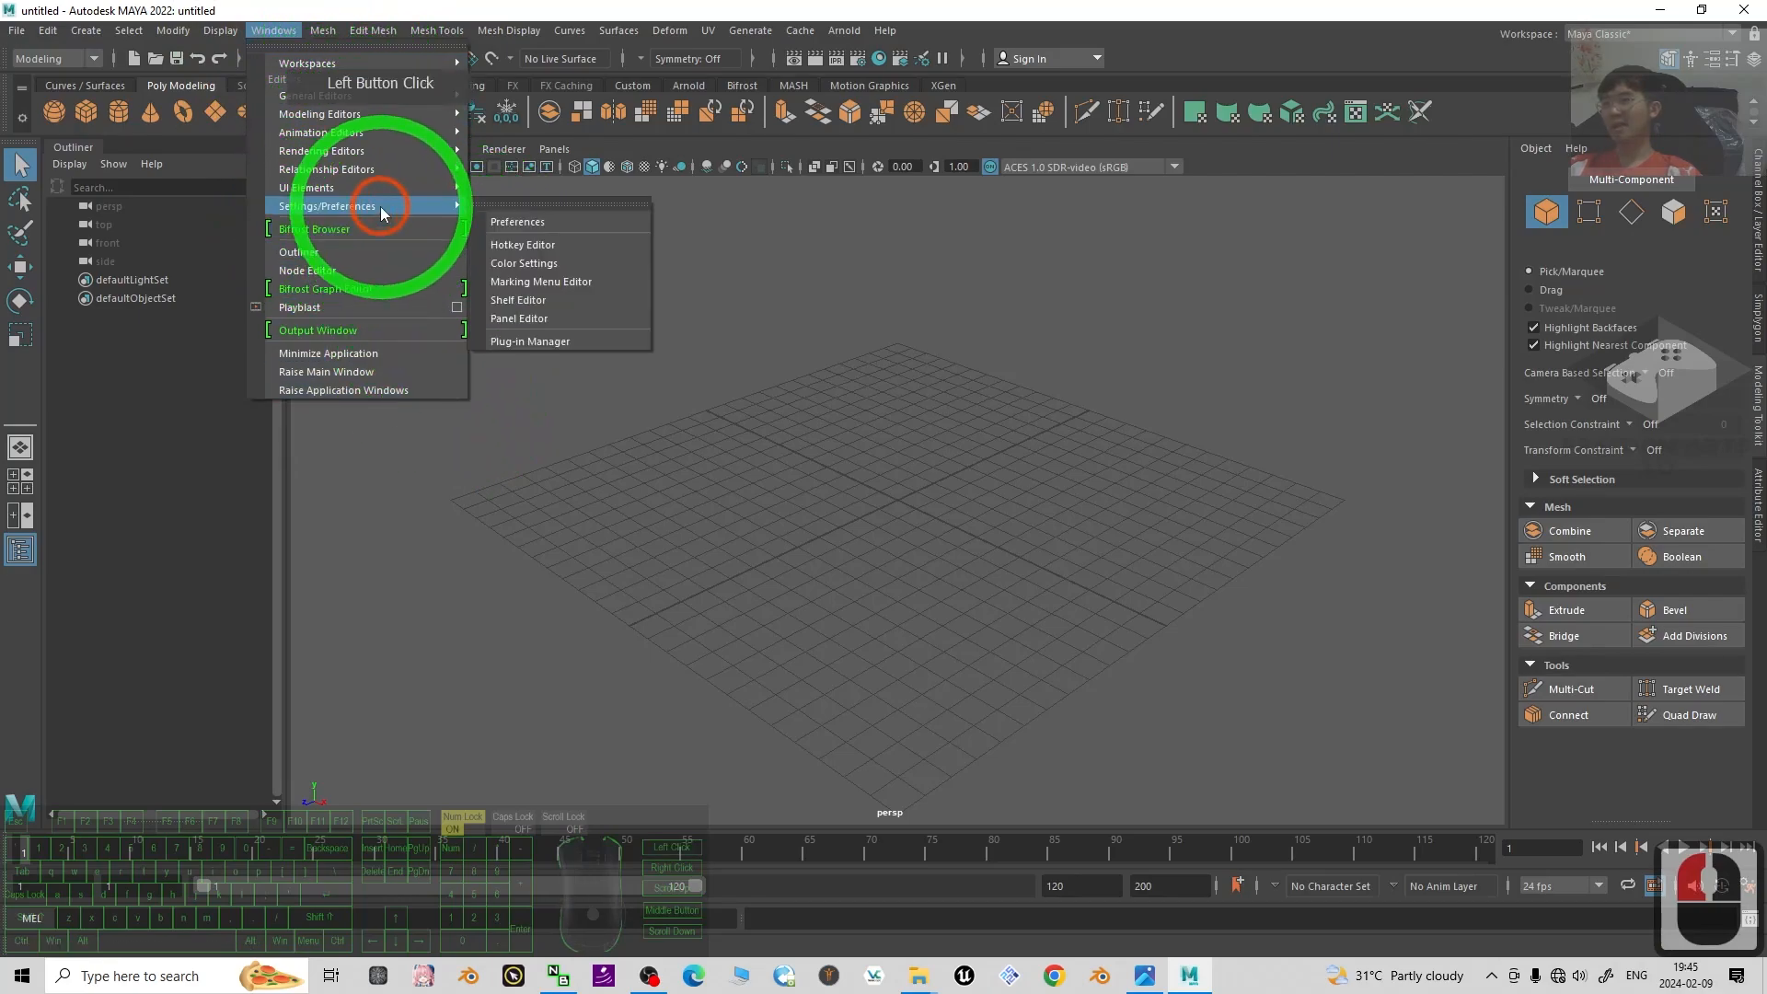
click(527, 345)
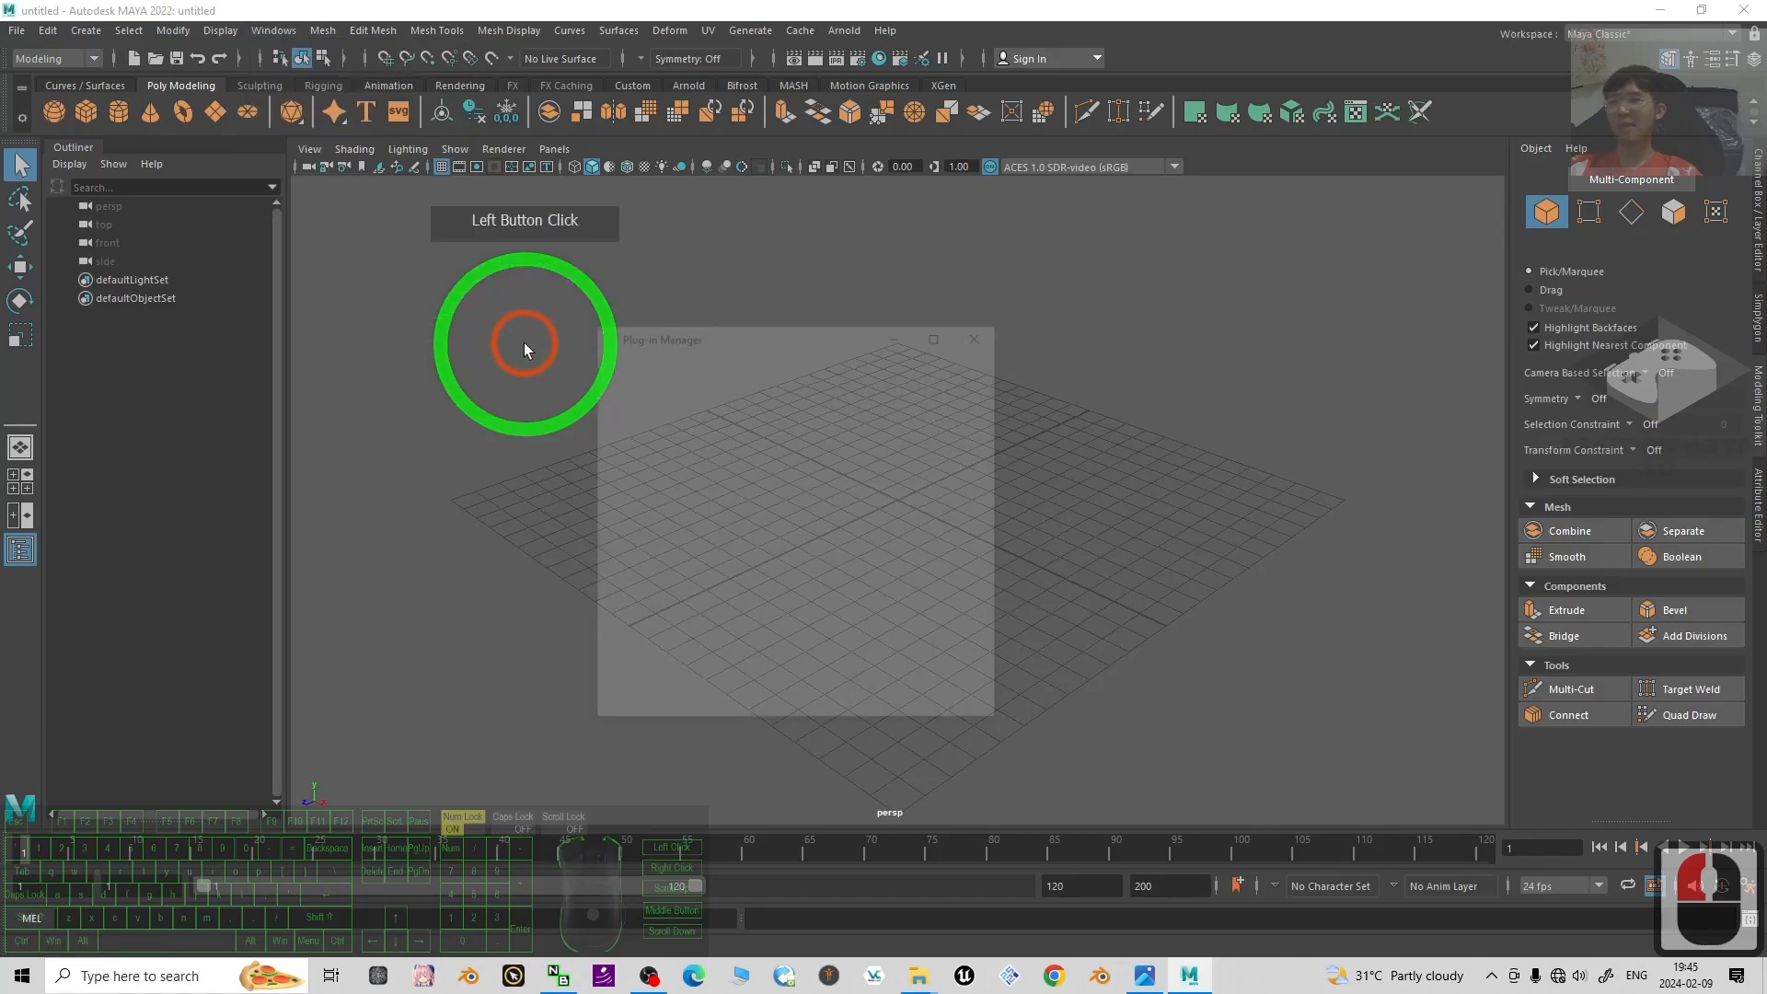
click(650, 387)
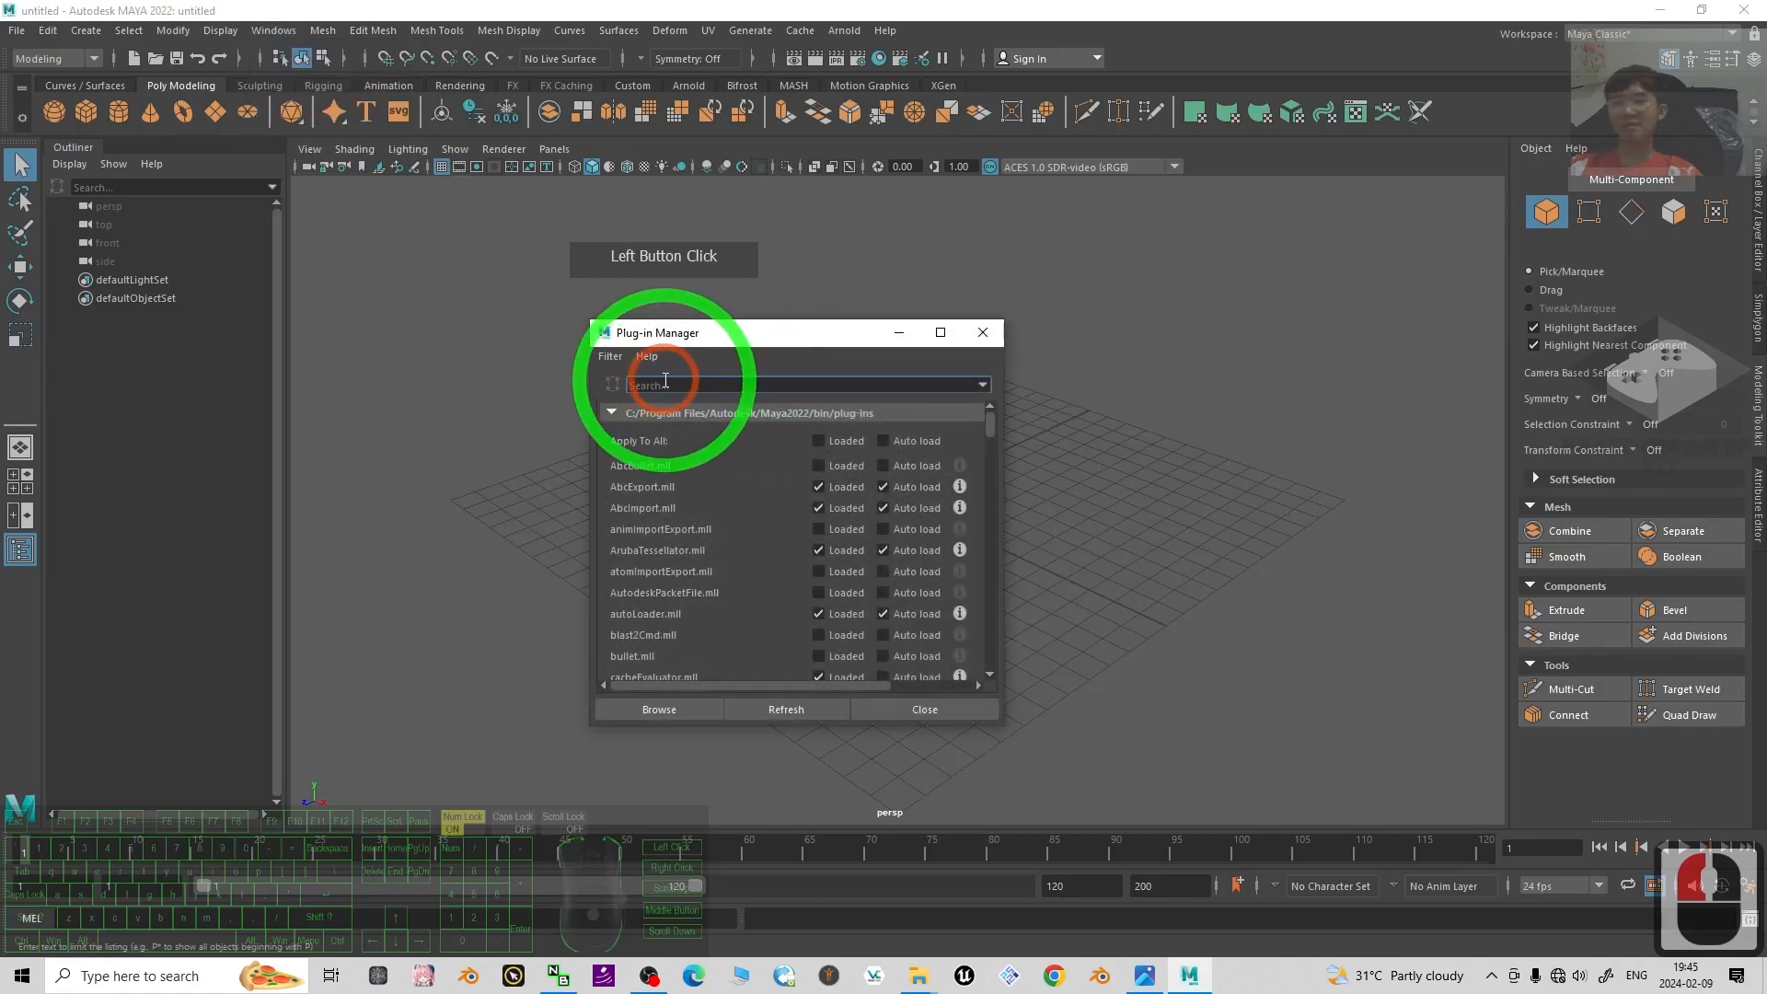
text(simplygon)
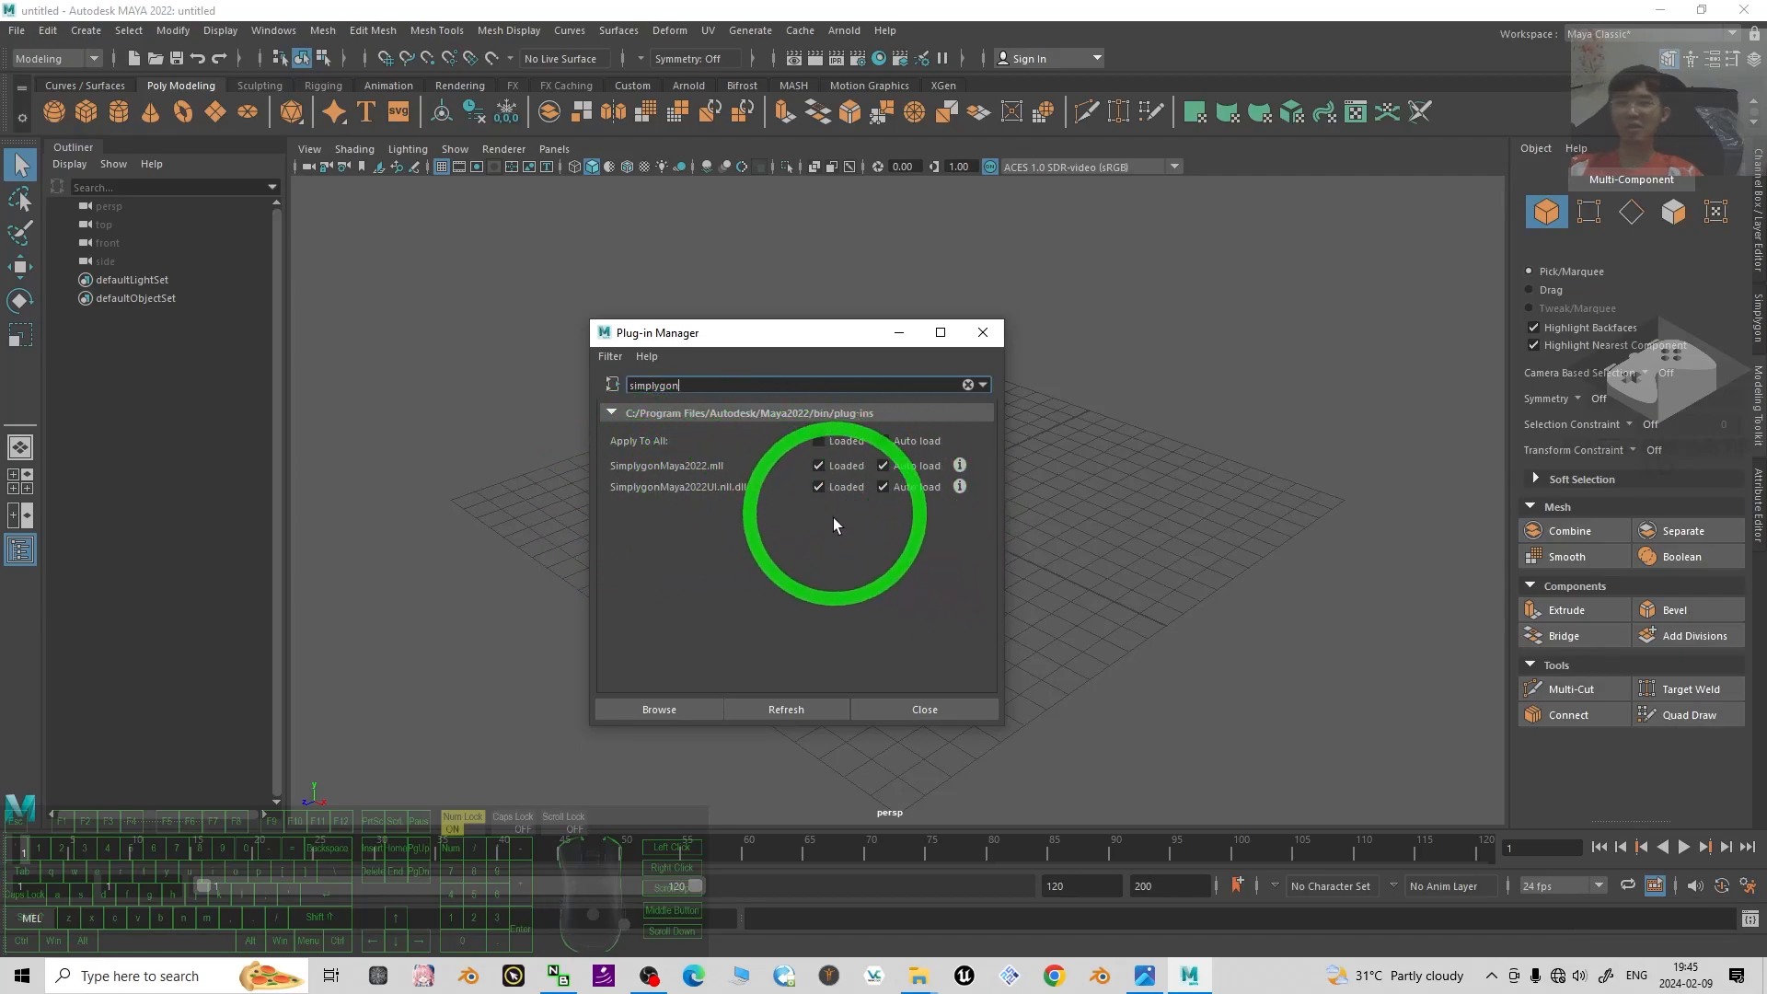
click(982, 332)
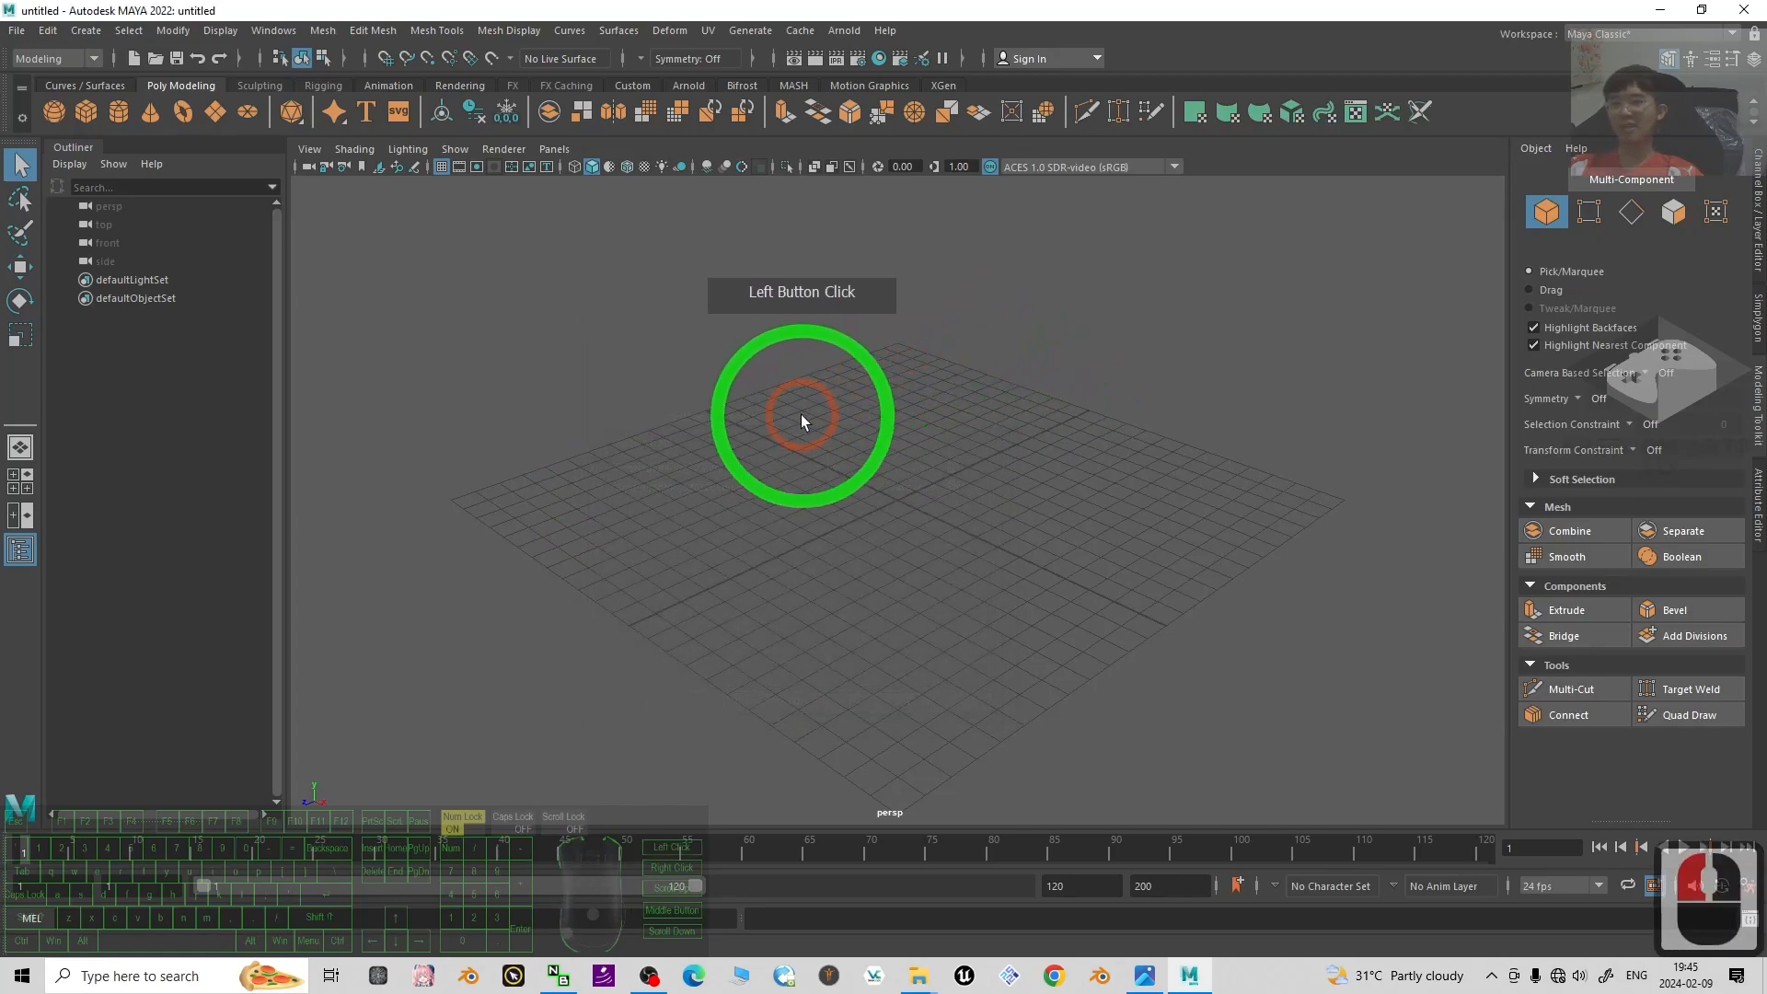
click(1758, 324)
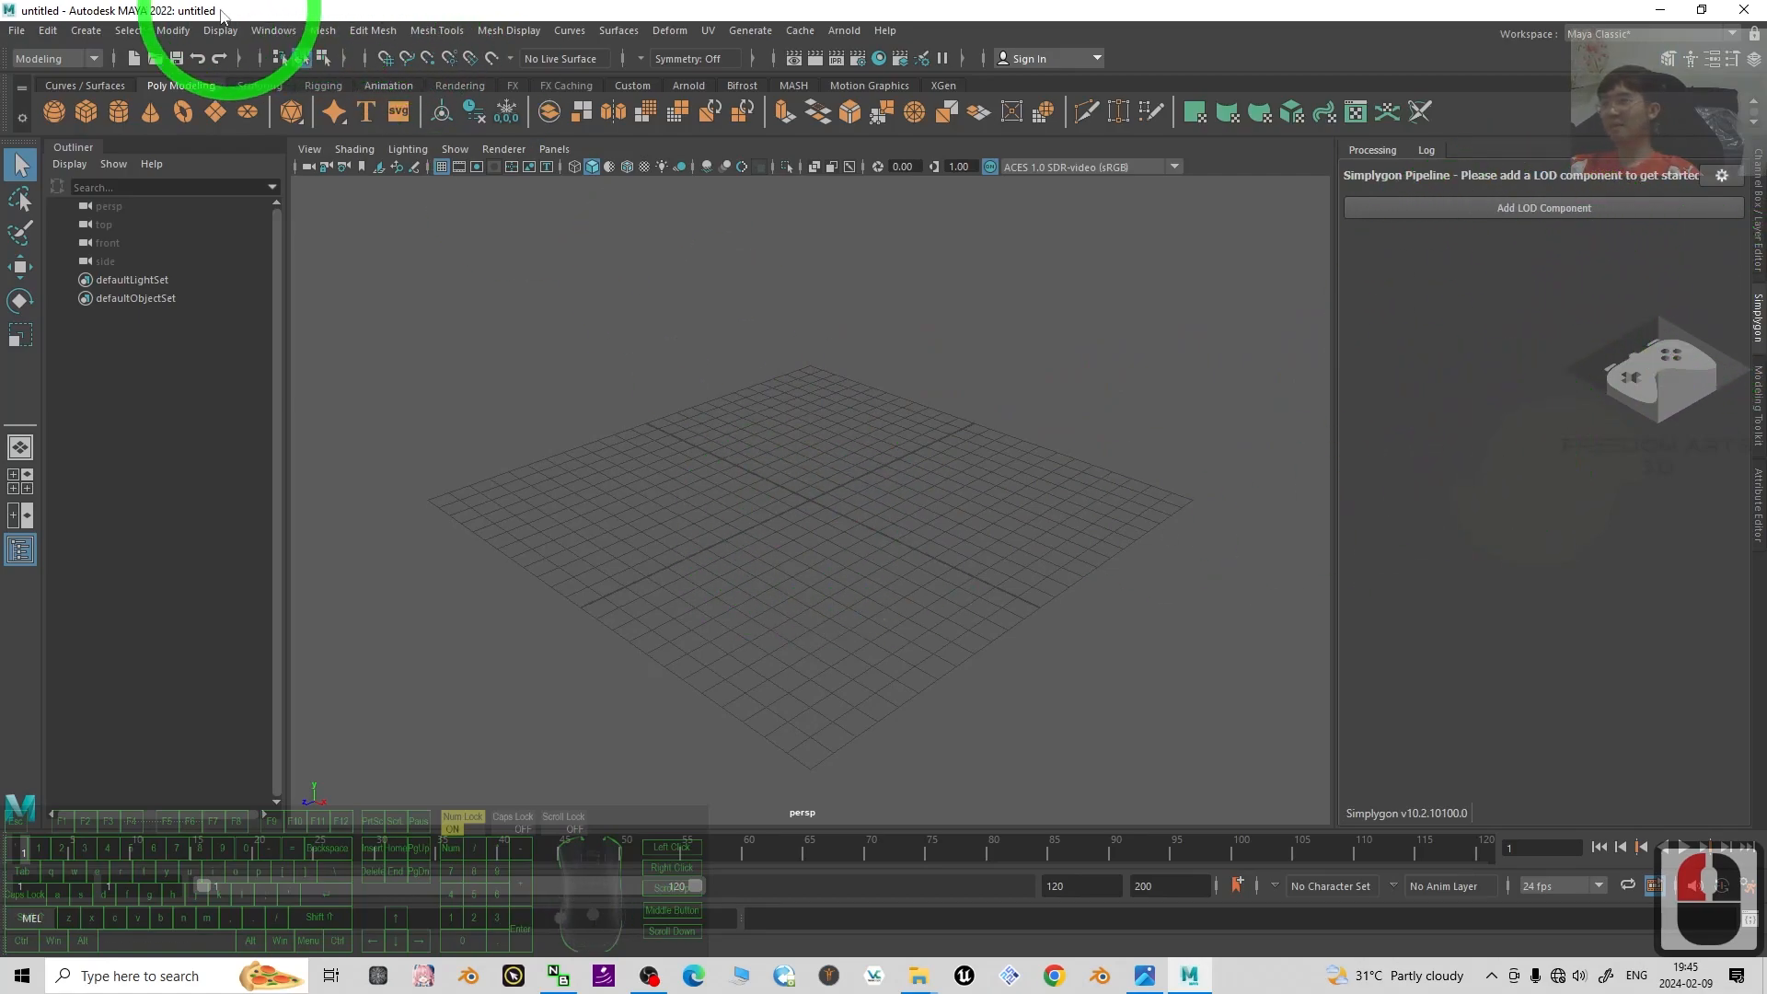
Set Maya's linear working unit to meter in the general application preferences and save them.
click(266, 32)
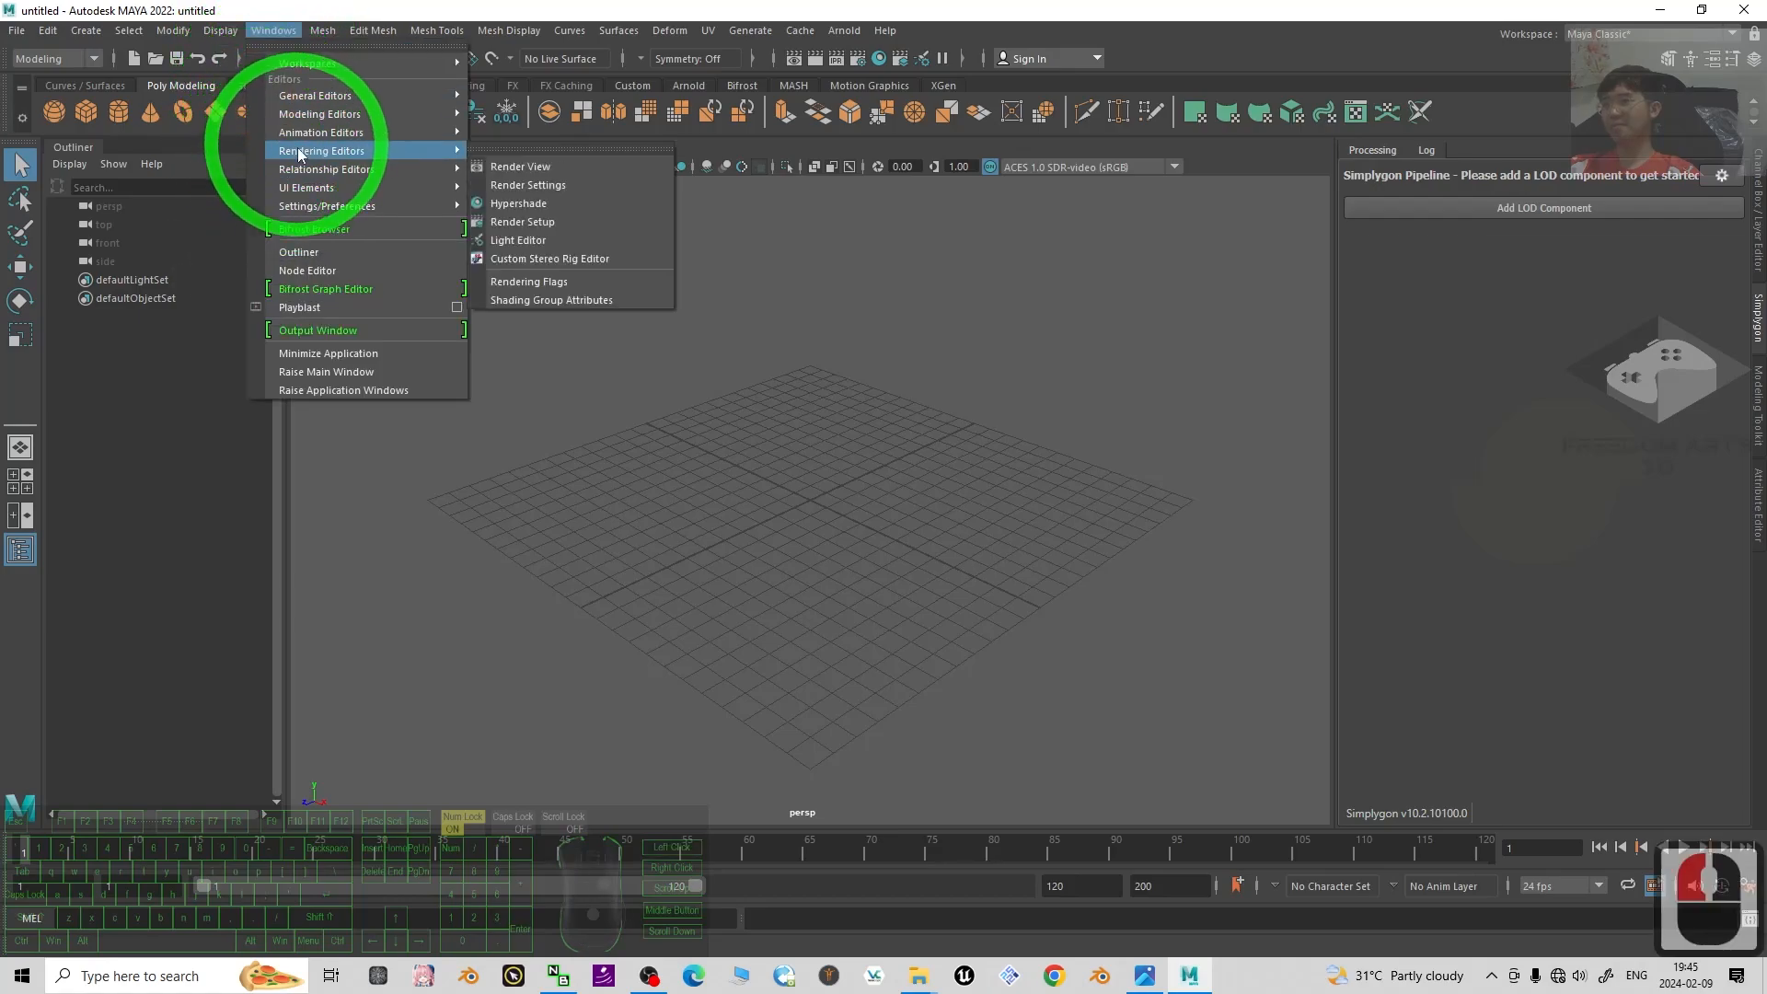
mouse_move(341, 204)
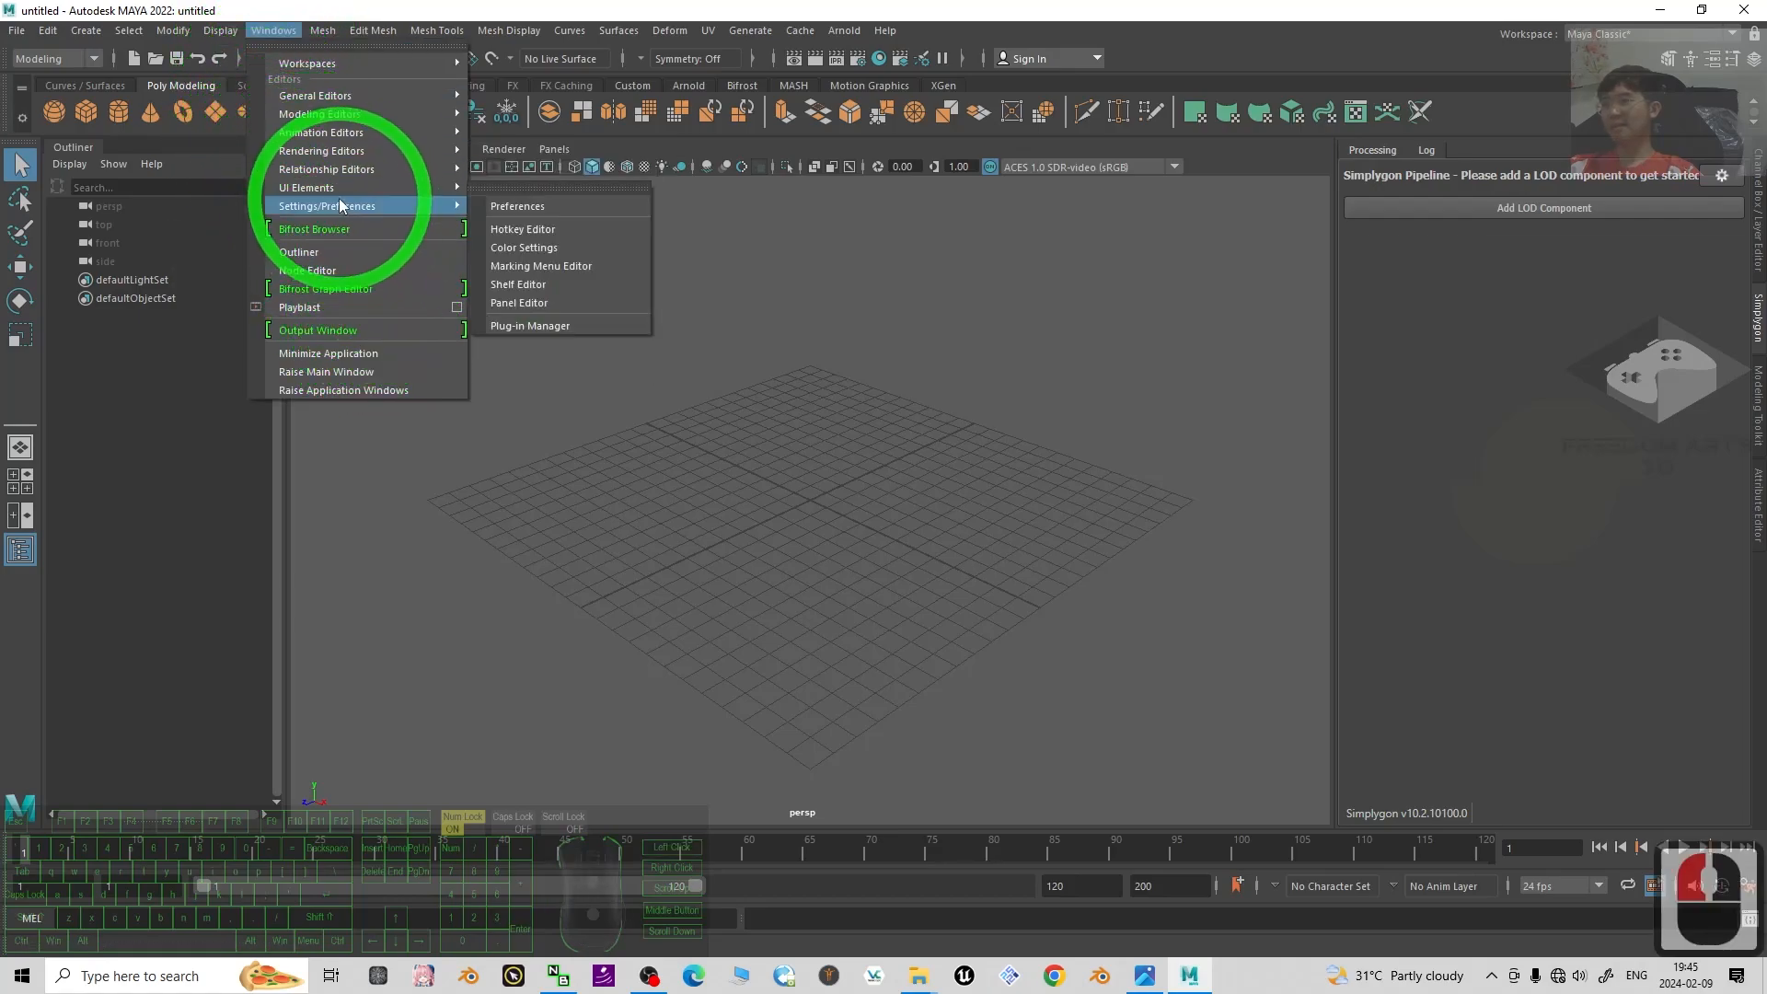
click(530, 208)
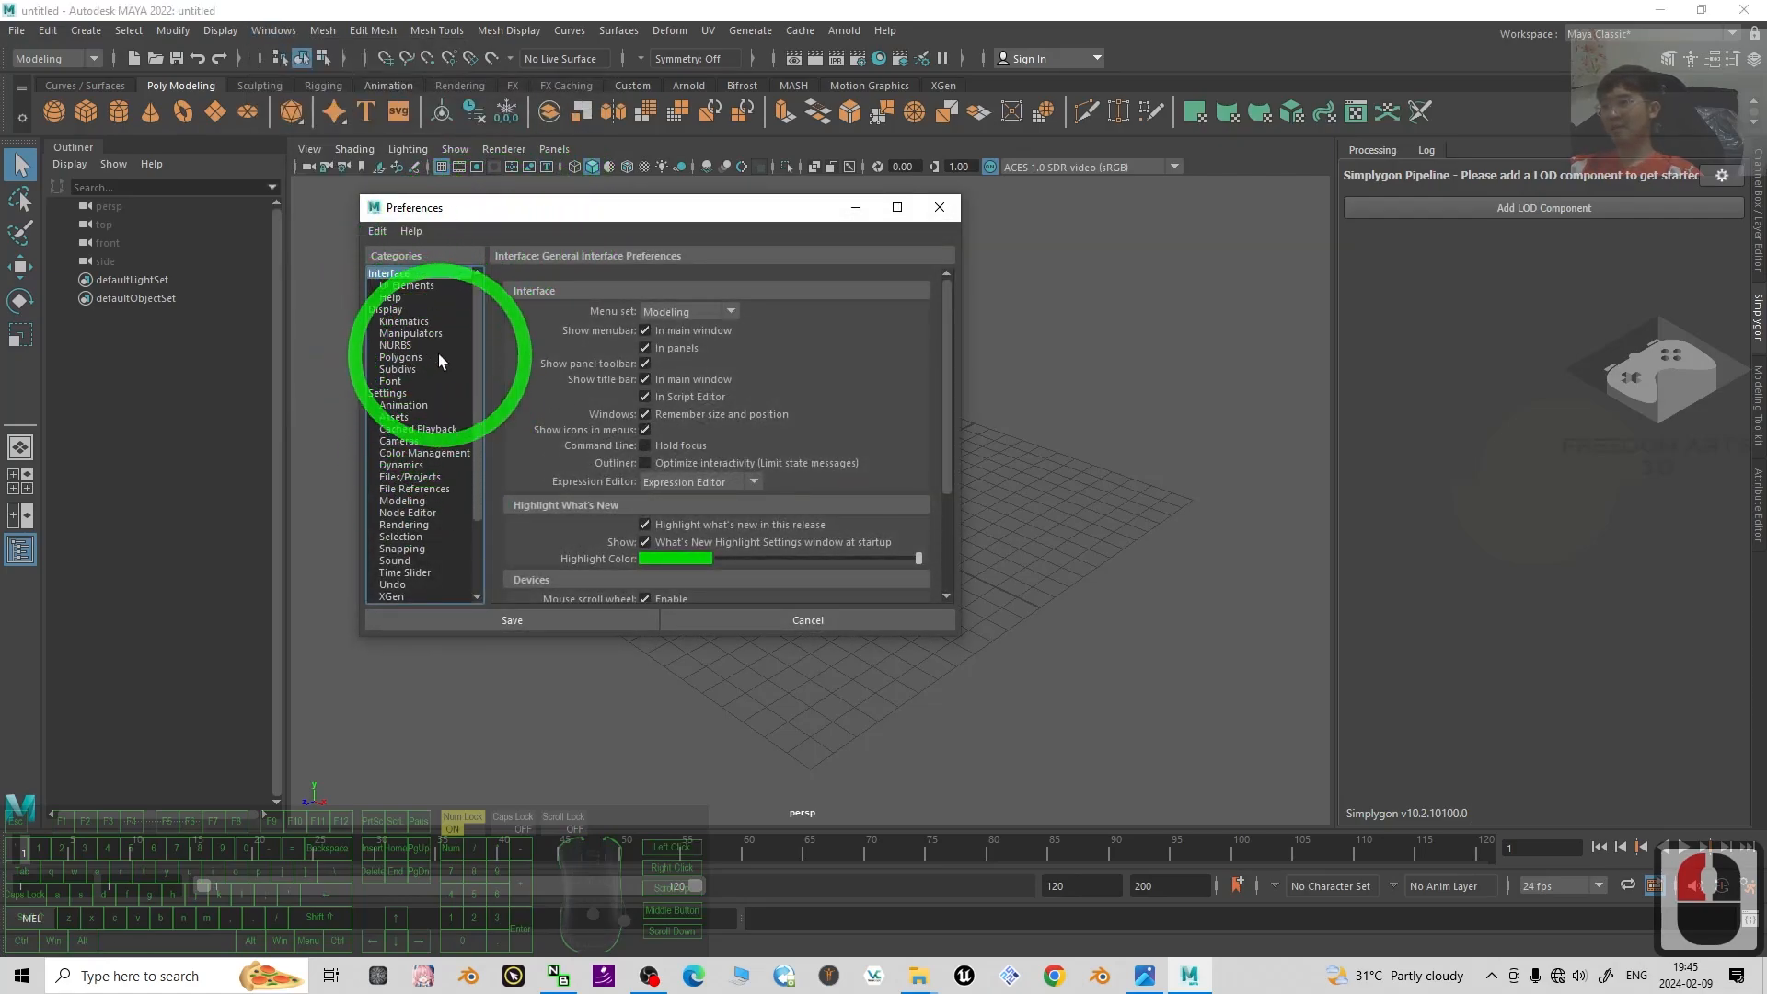
click(391, 395)
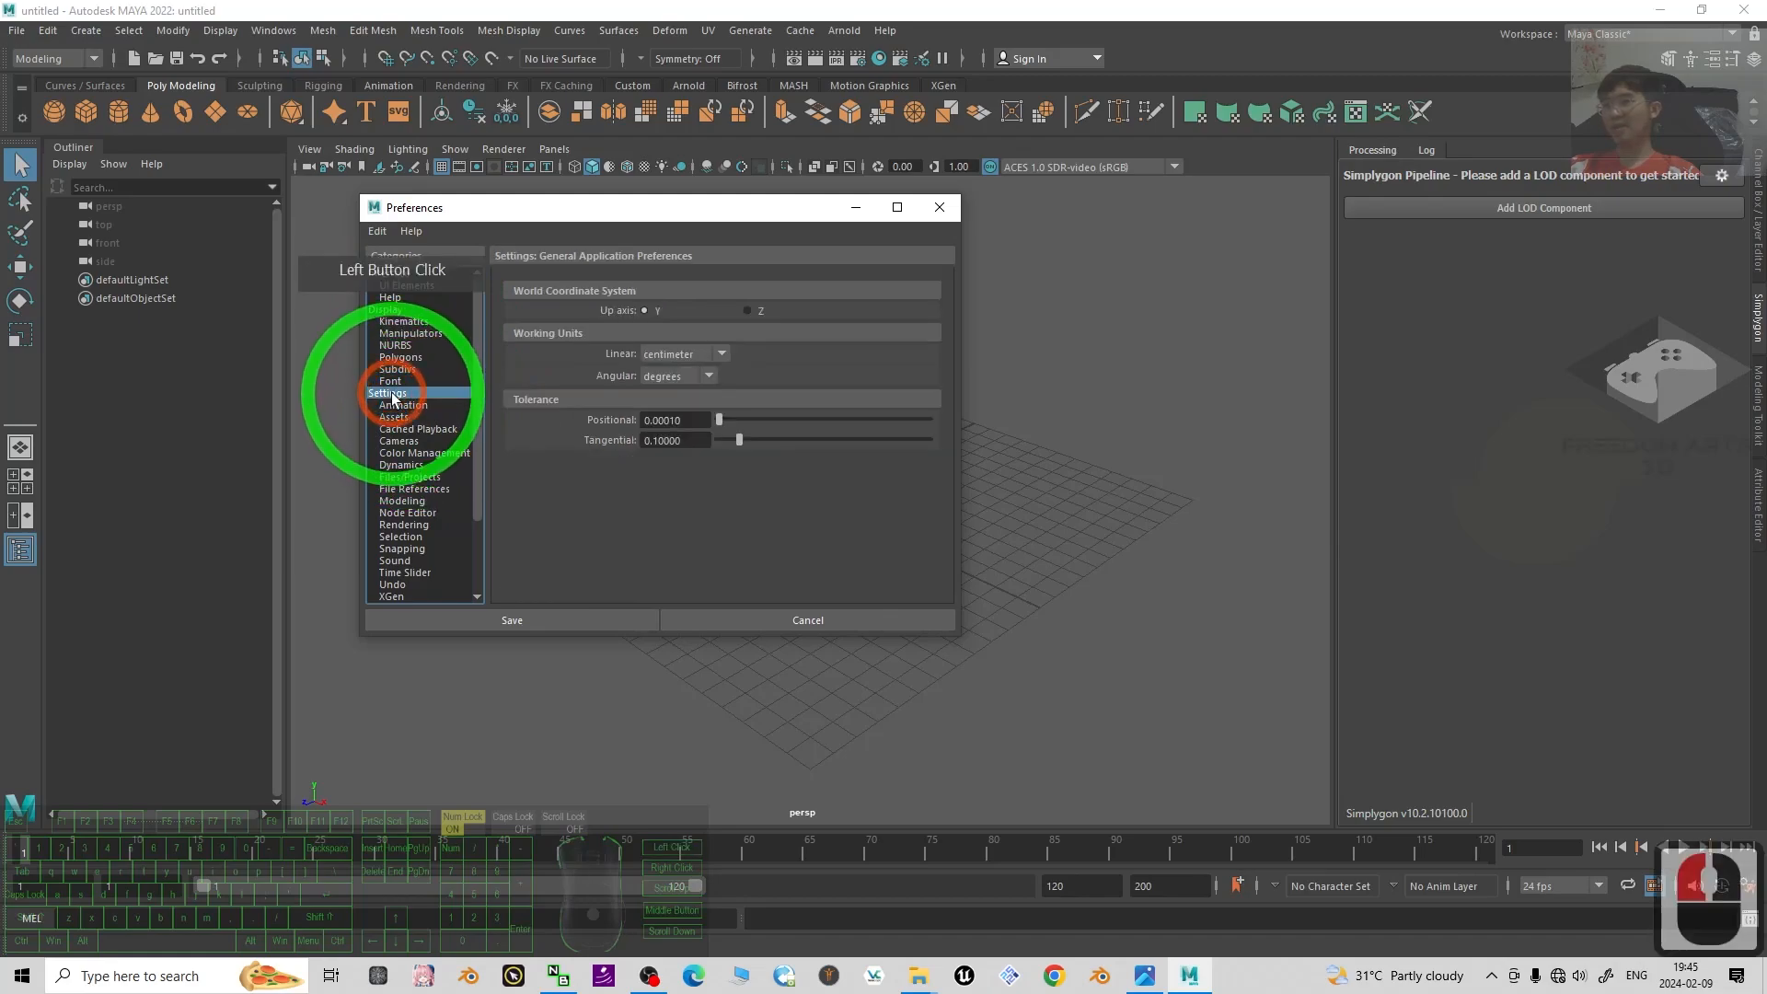
click(692, 357)
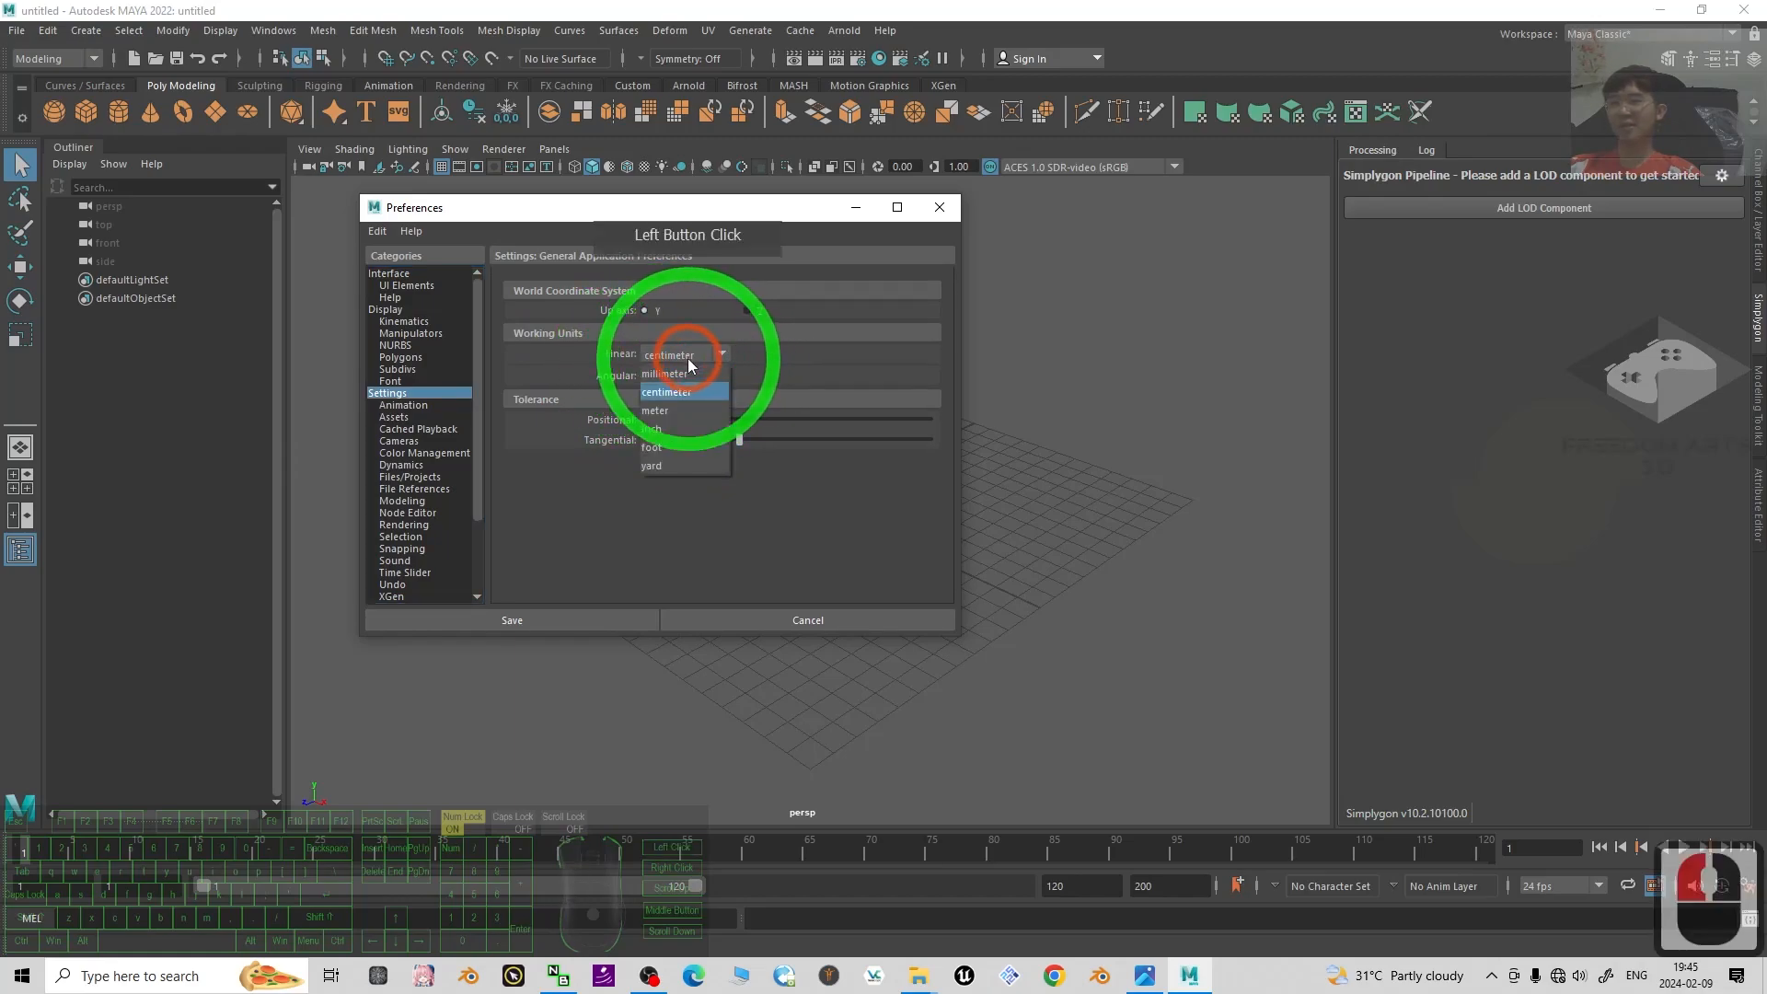
click(670, 409)
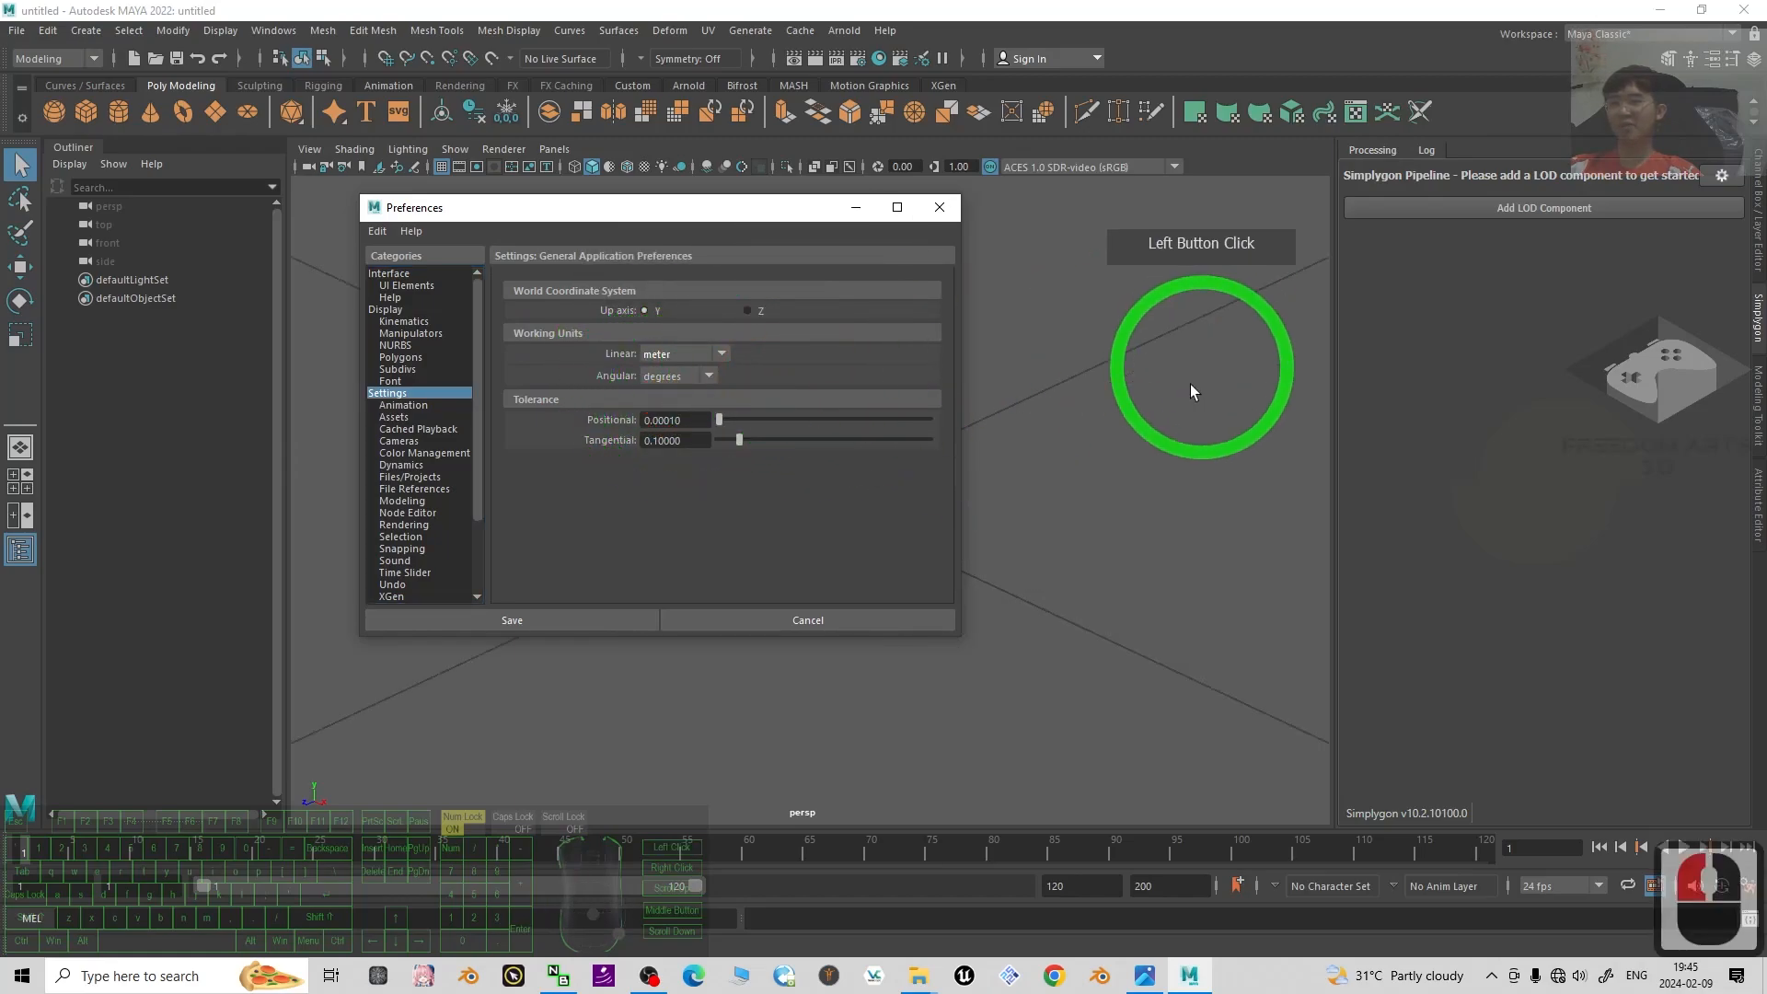
scroll(1192, 391, down, 15)
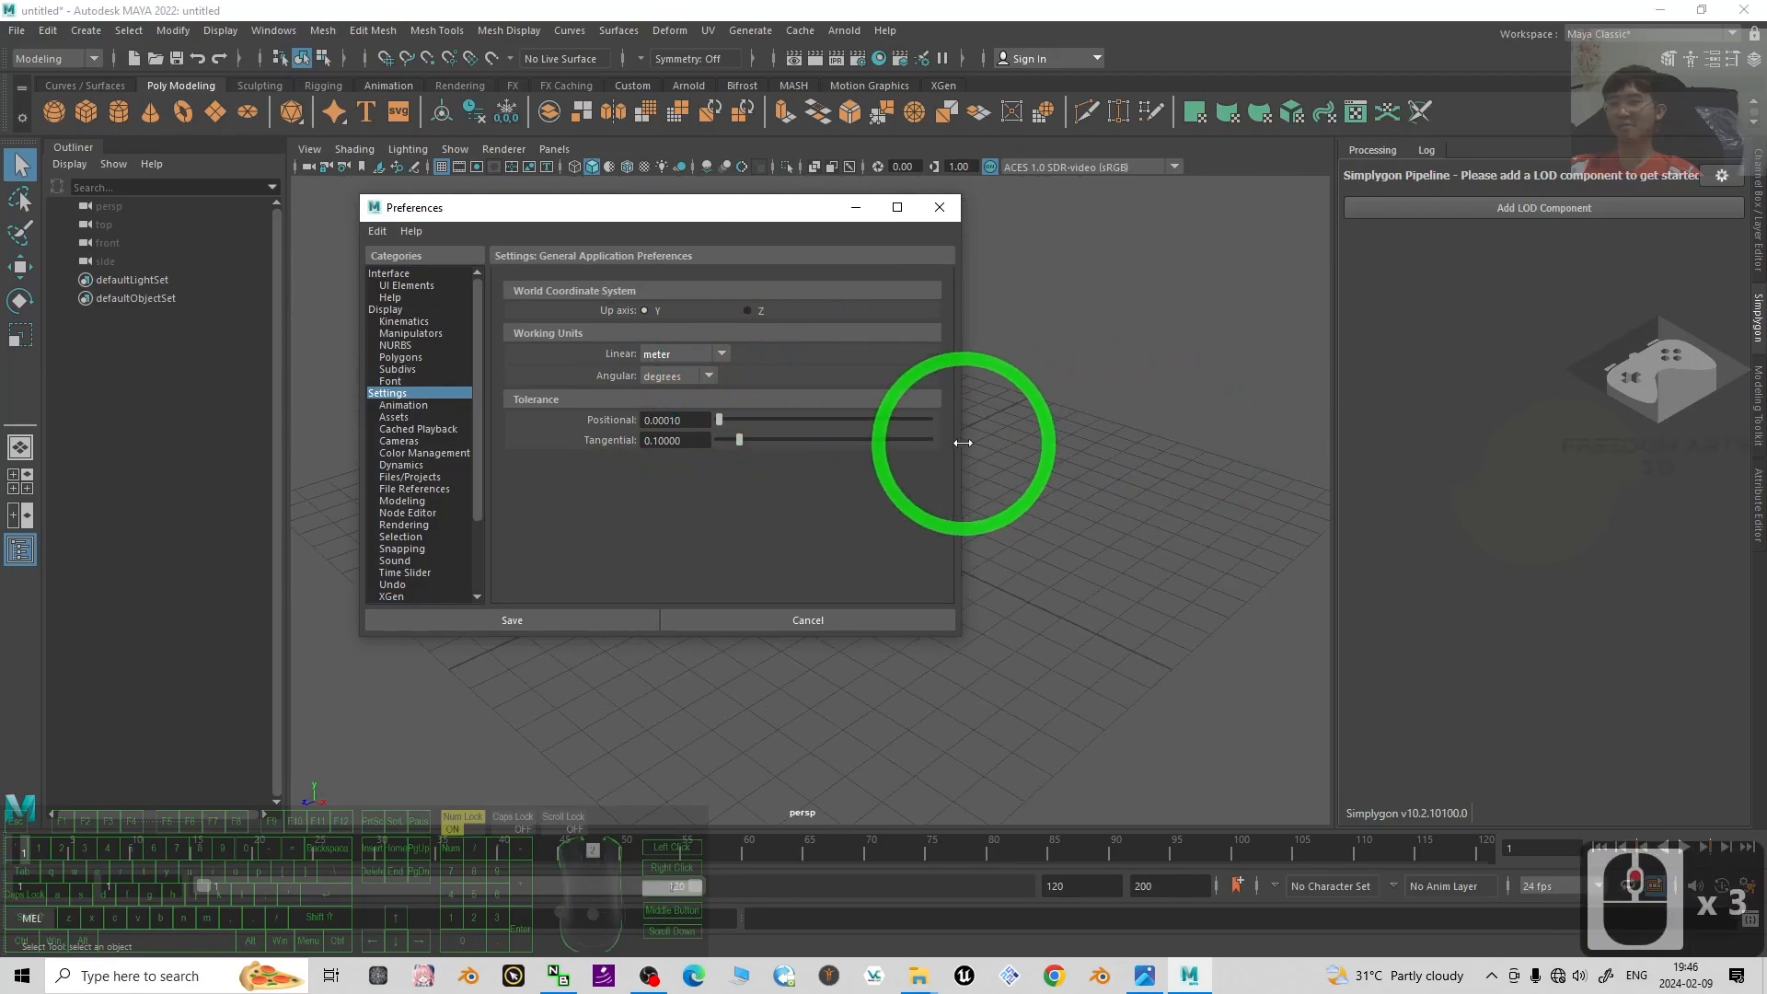
click(560, 621)
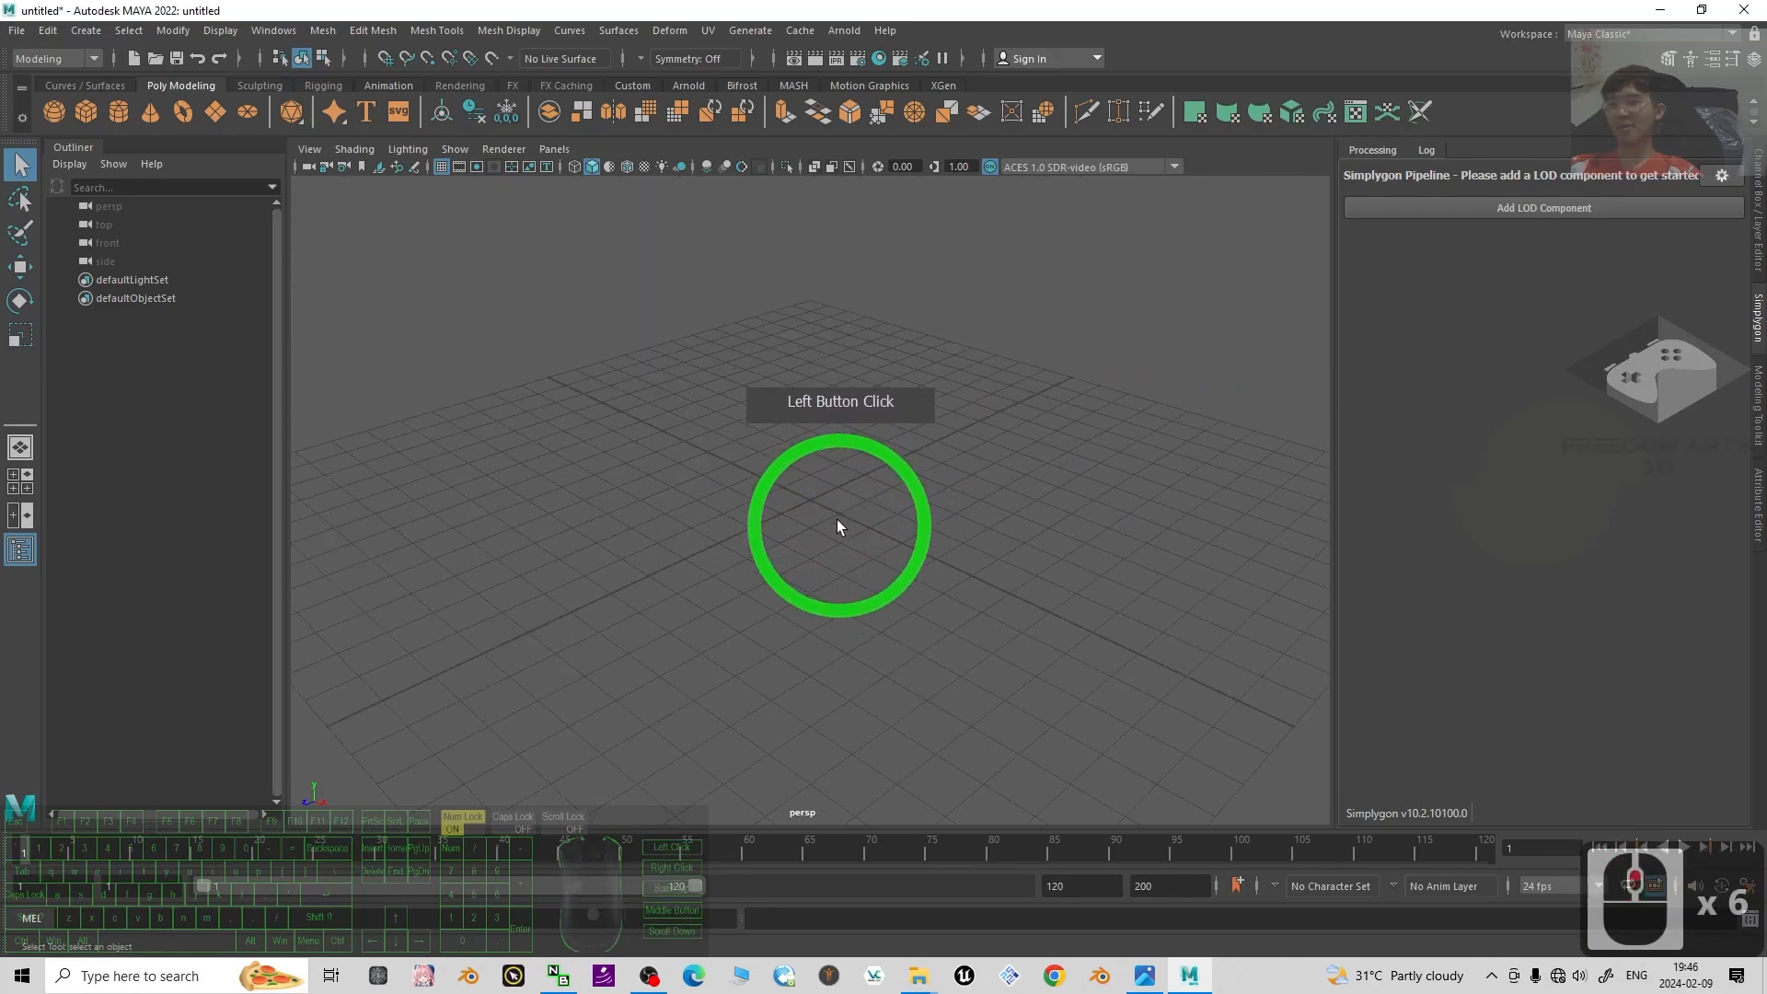
scroll(837, 523, up, 8)
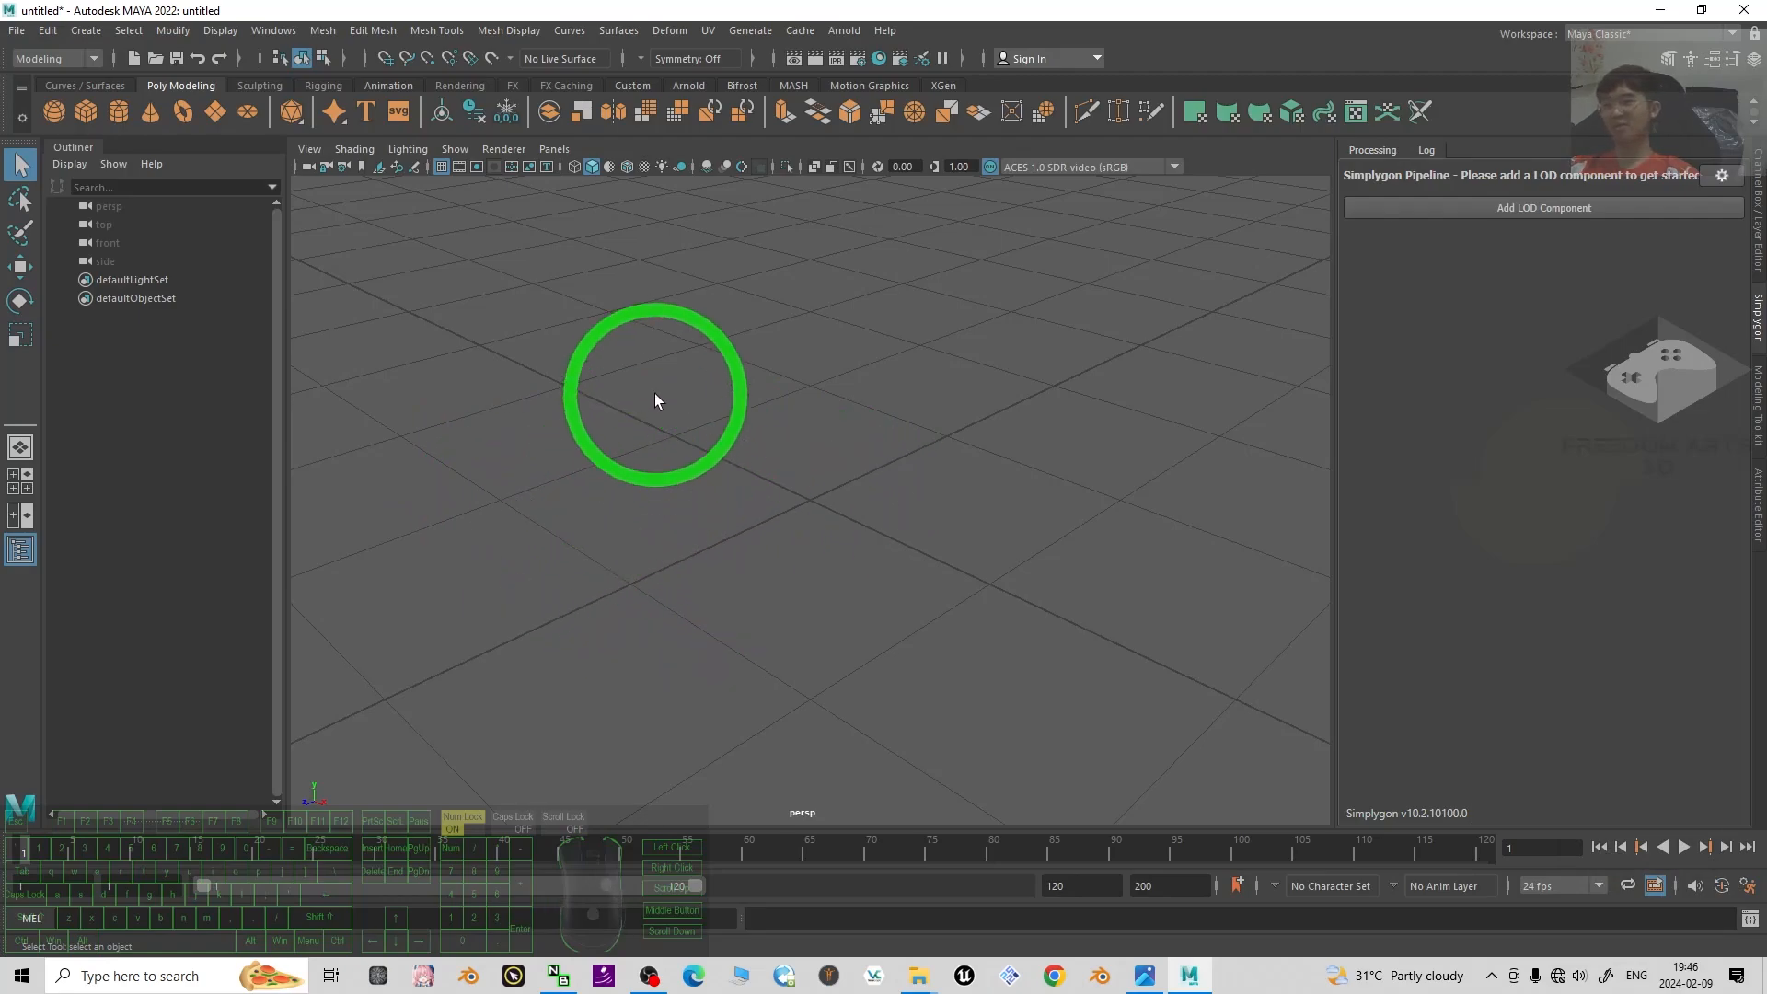
scroll(919, 486, down, 8)
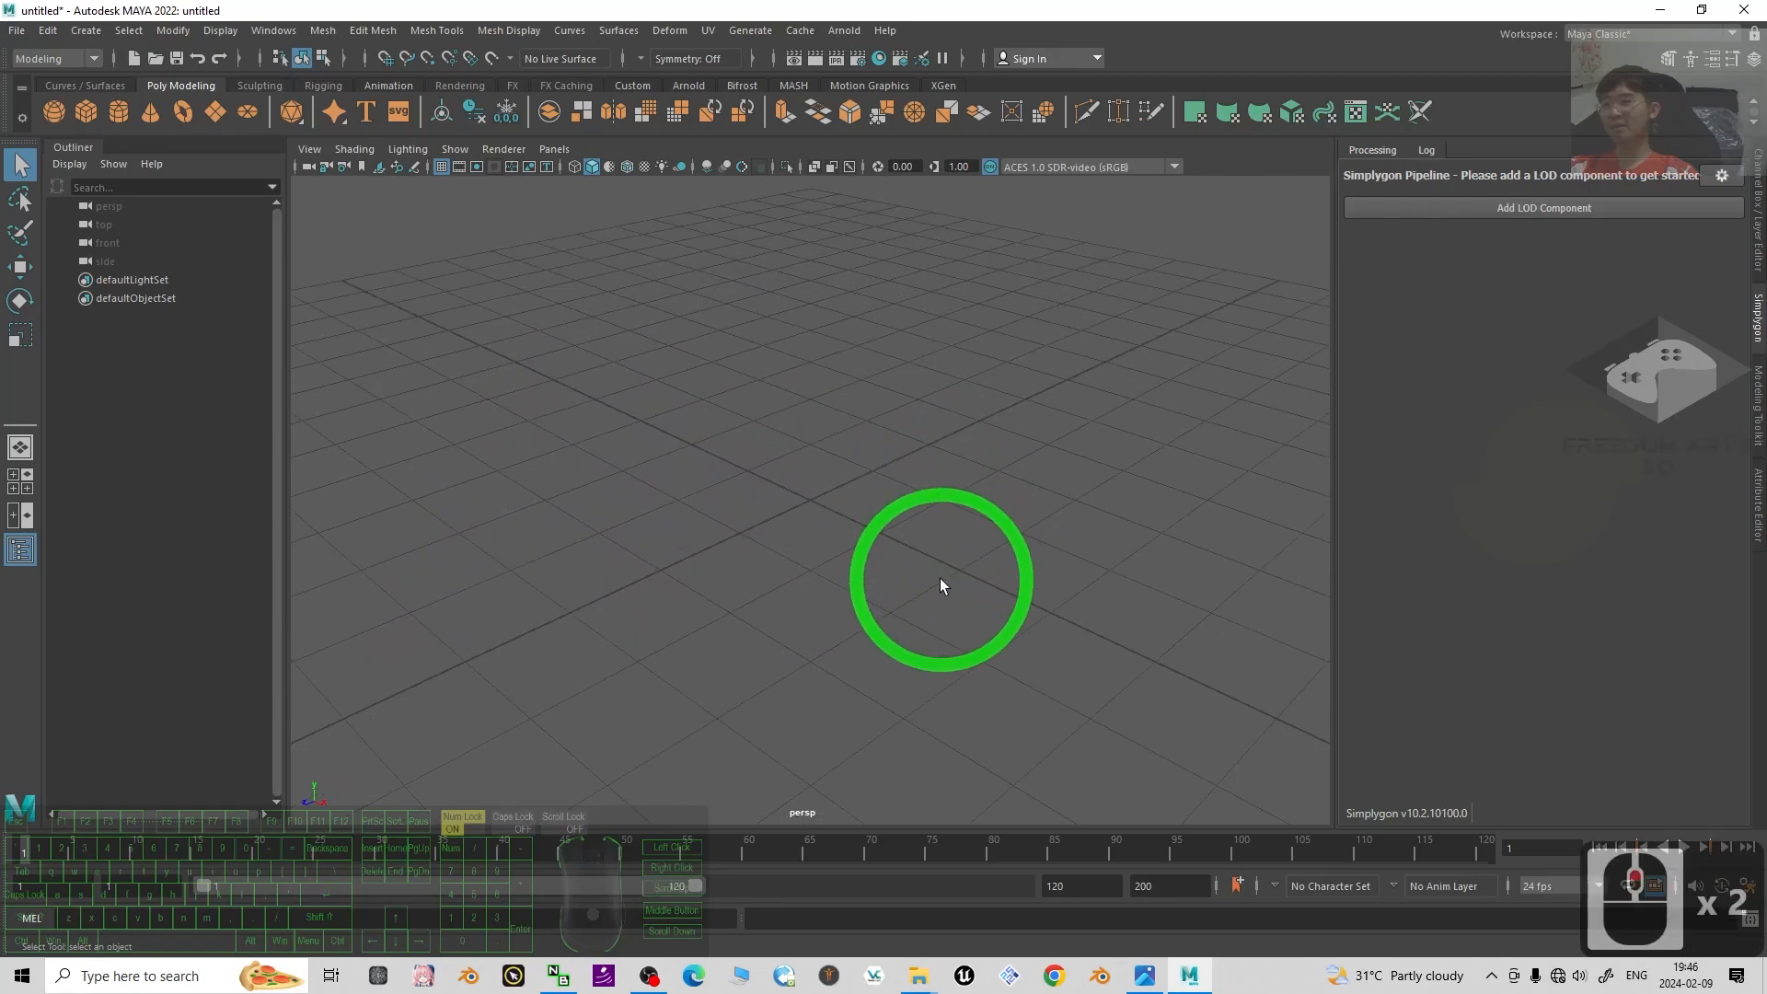
click(1289, 533)
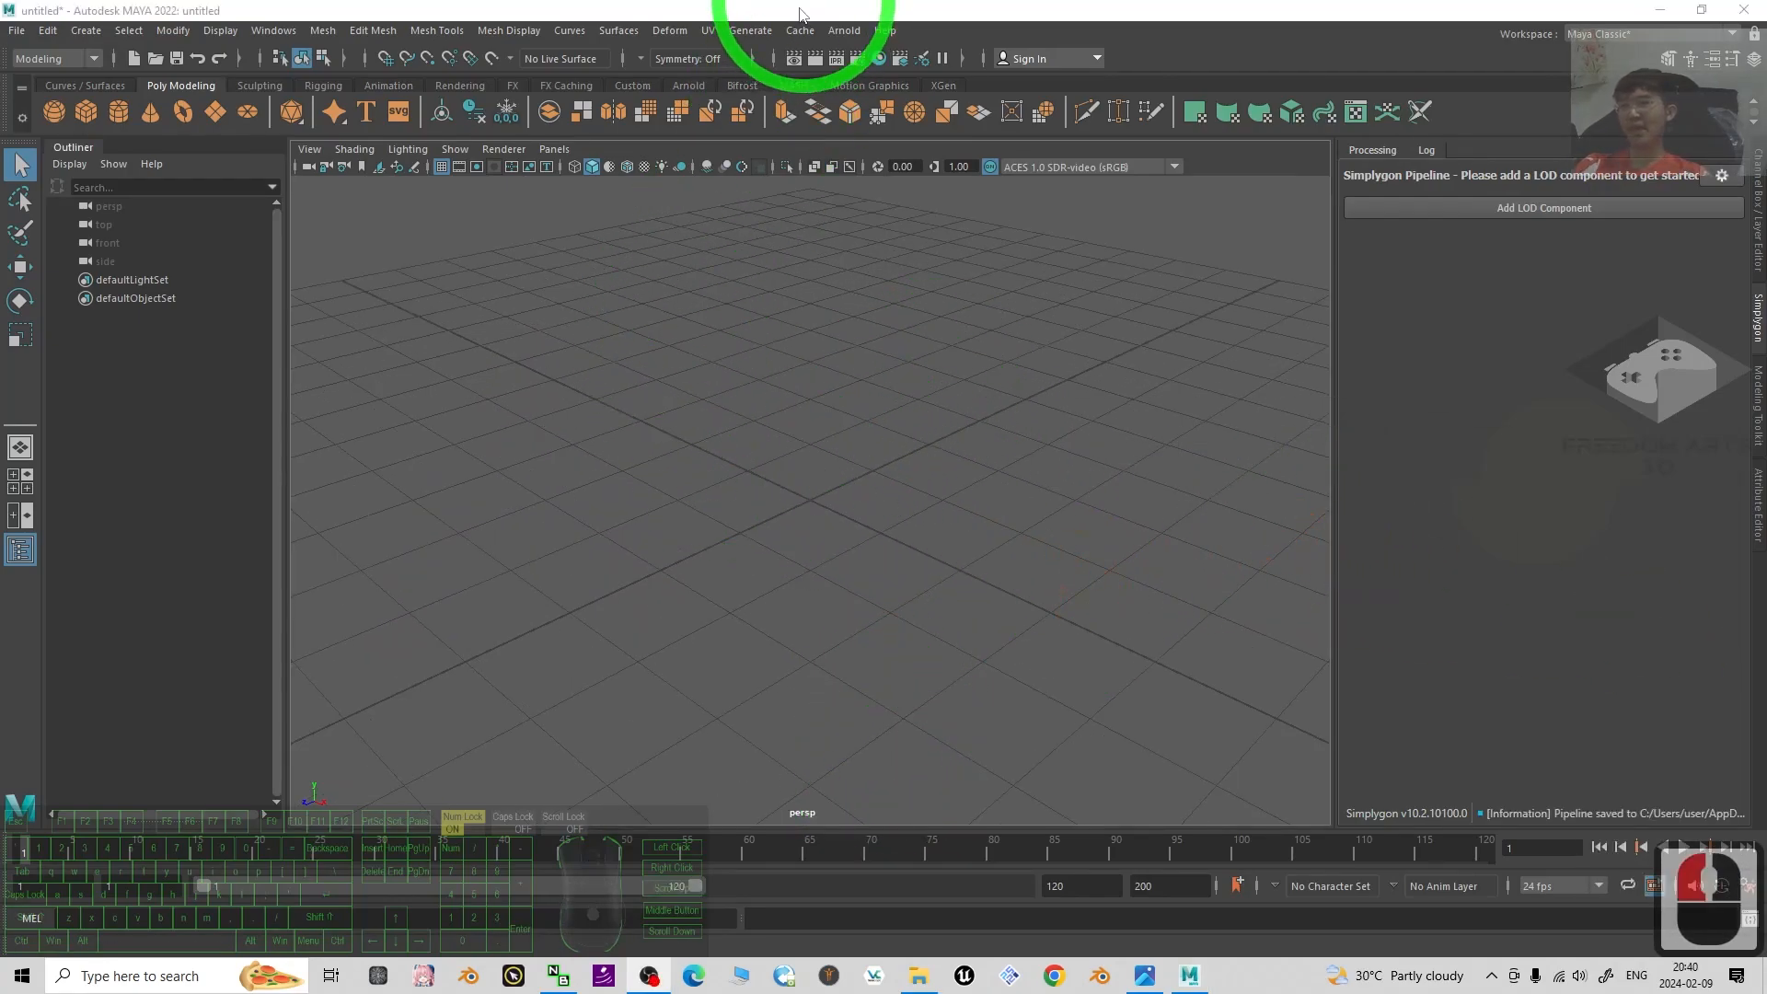
Shrink and shift the Maya window aside, and import avatar01.fbx from the Avatar01 folder into the Maya scene.
drag(750, 11, 1083, 120)
click(481, 434)
double_click(441, 320)
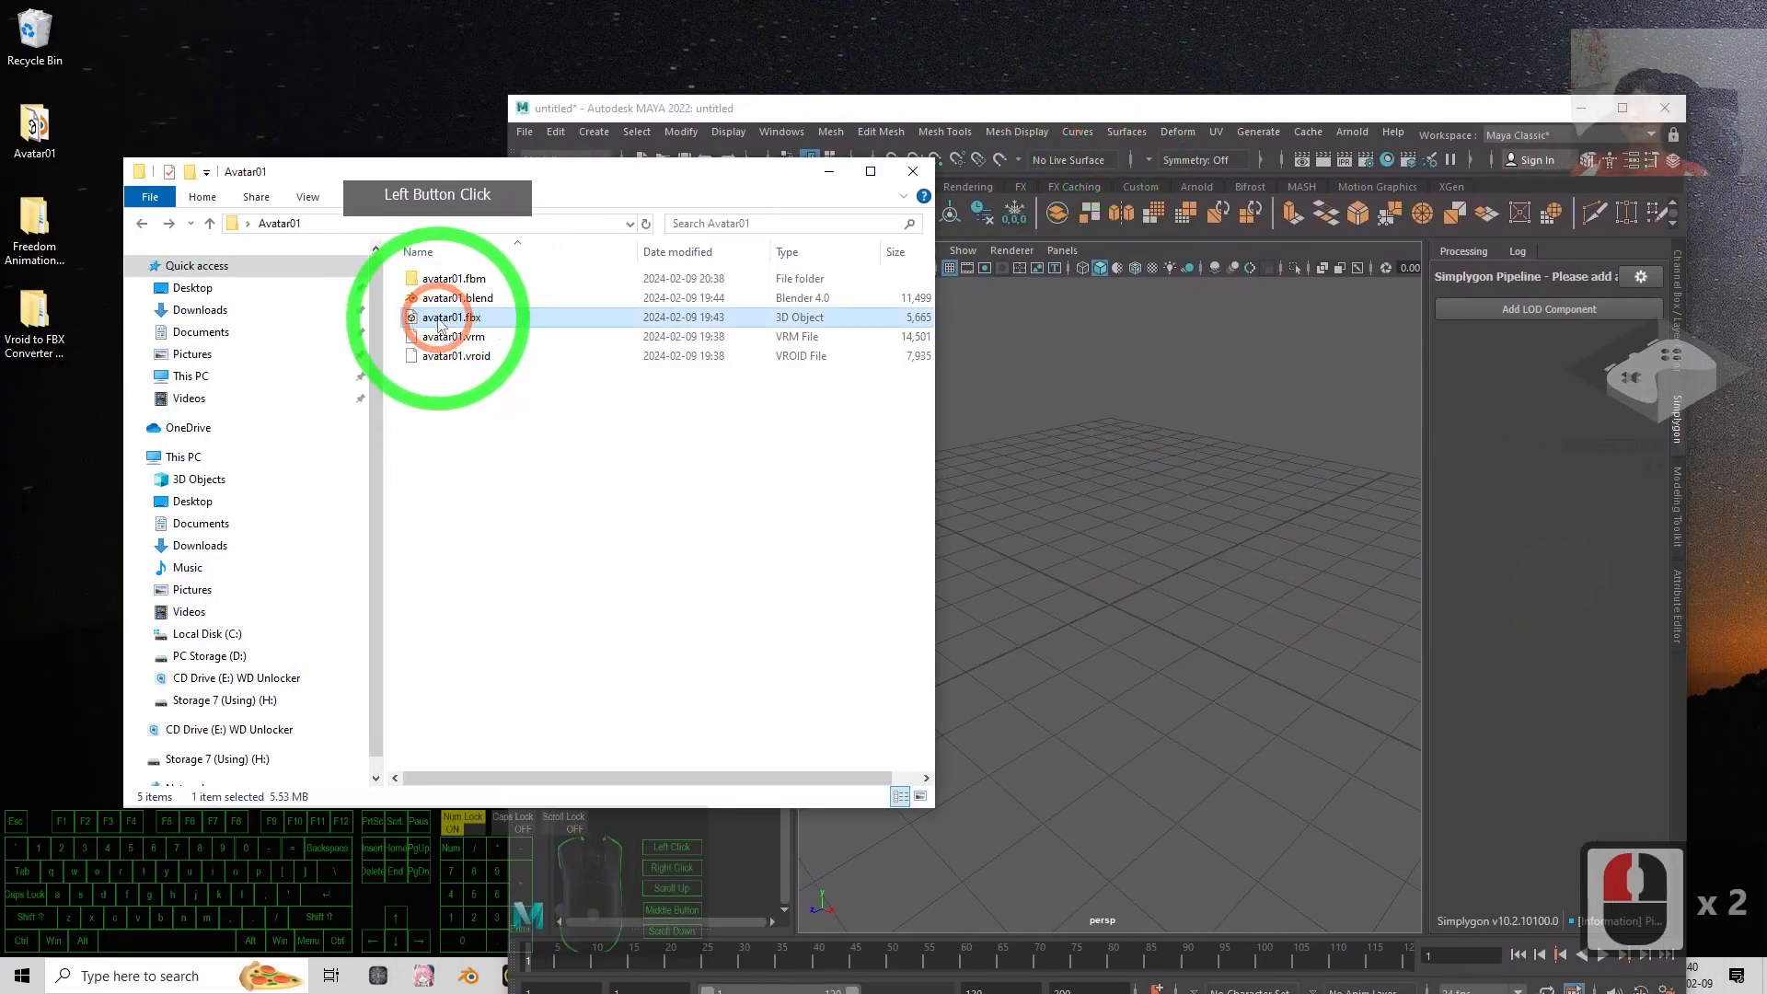
drag(441, 322, 1123, 584)
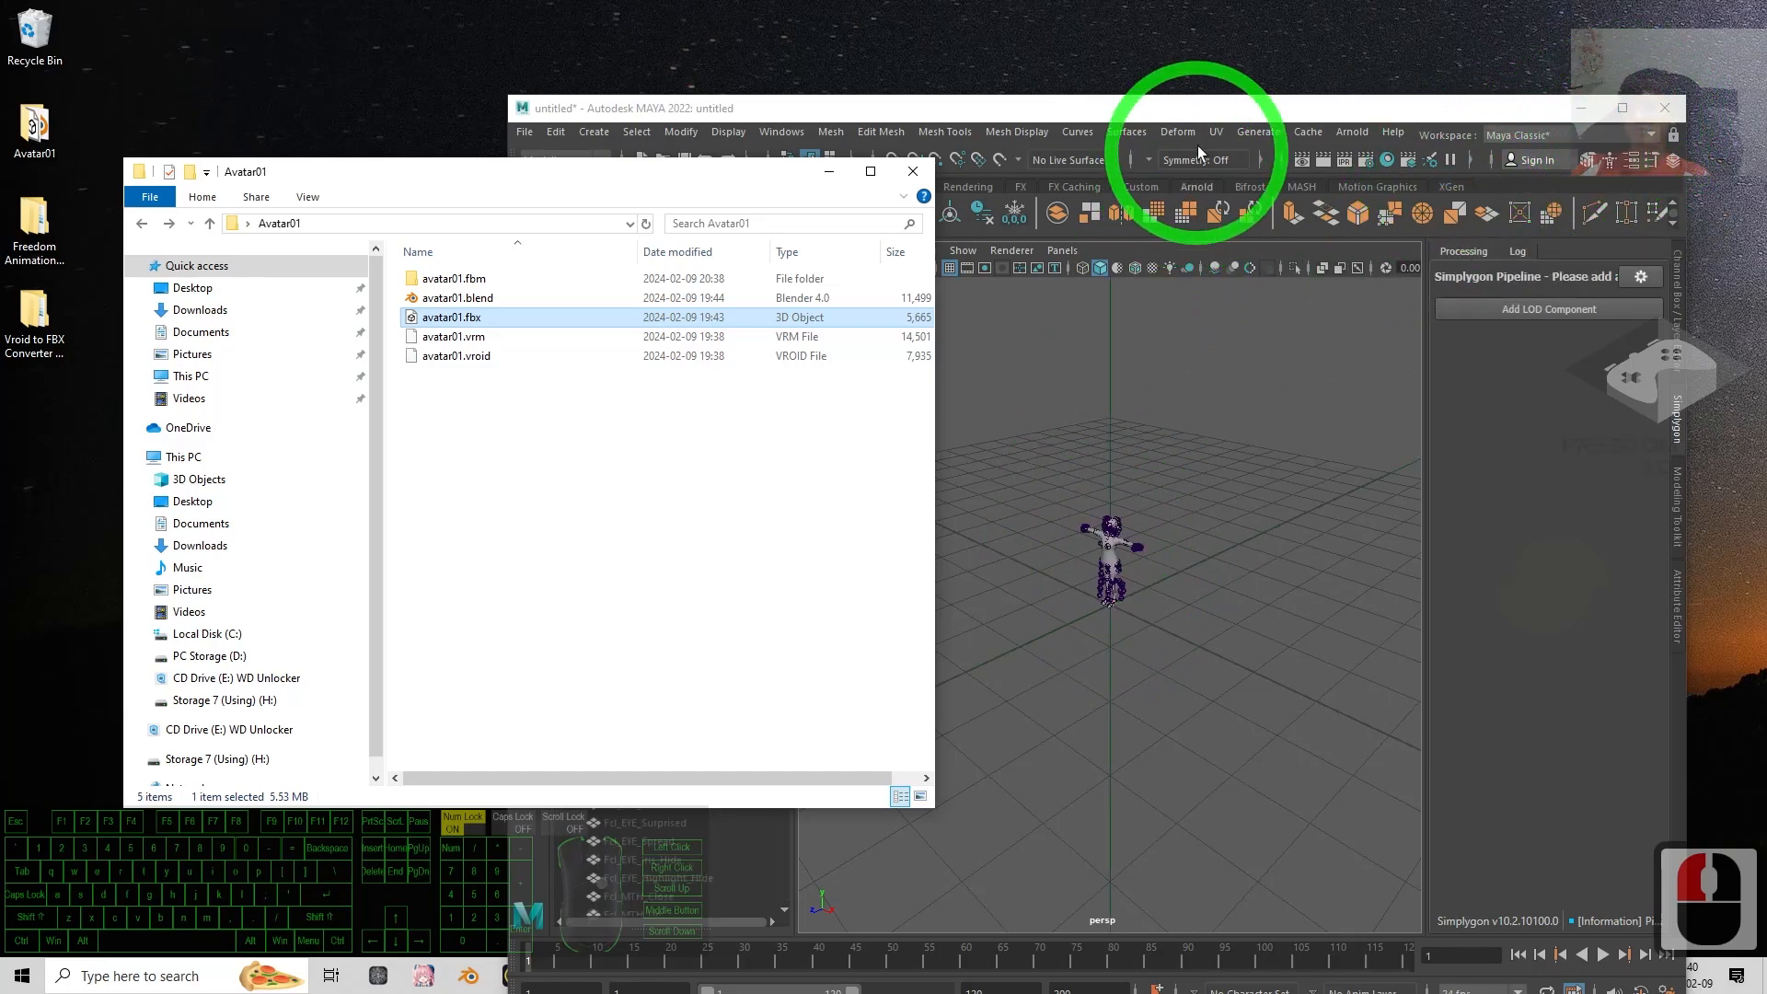
Maximize the Maya window and examine the imported avatar up close in the perspective view.
drag(1222, 108, 1031, 2)
scroll(952, 396, up, 6)
scroll(952, 395, down, 2)
scroll(953, 405, up, 2)
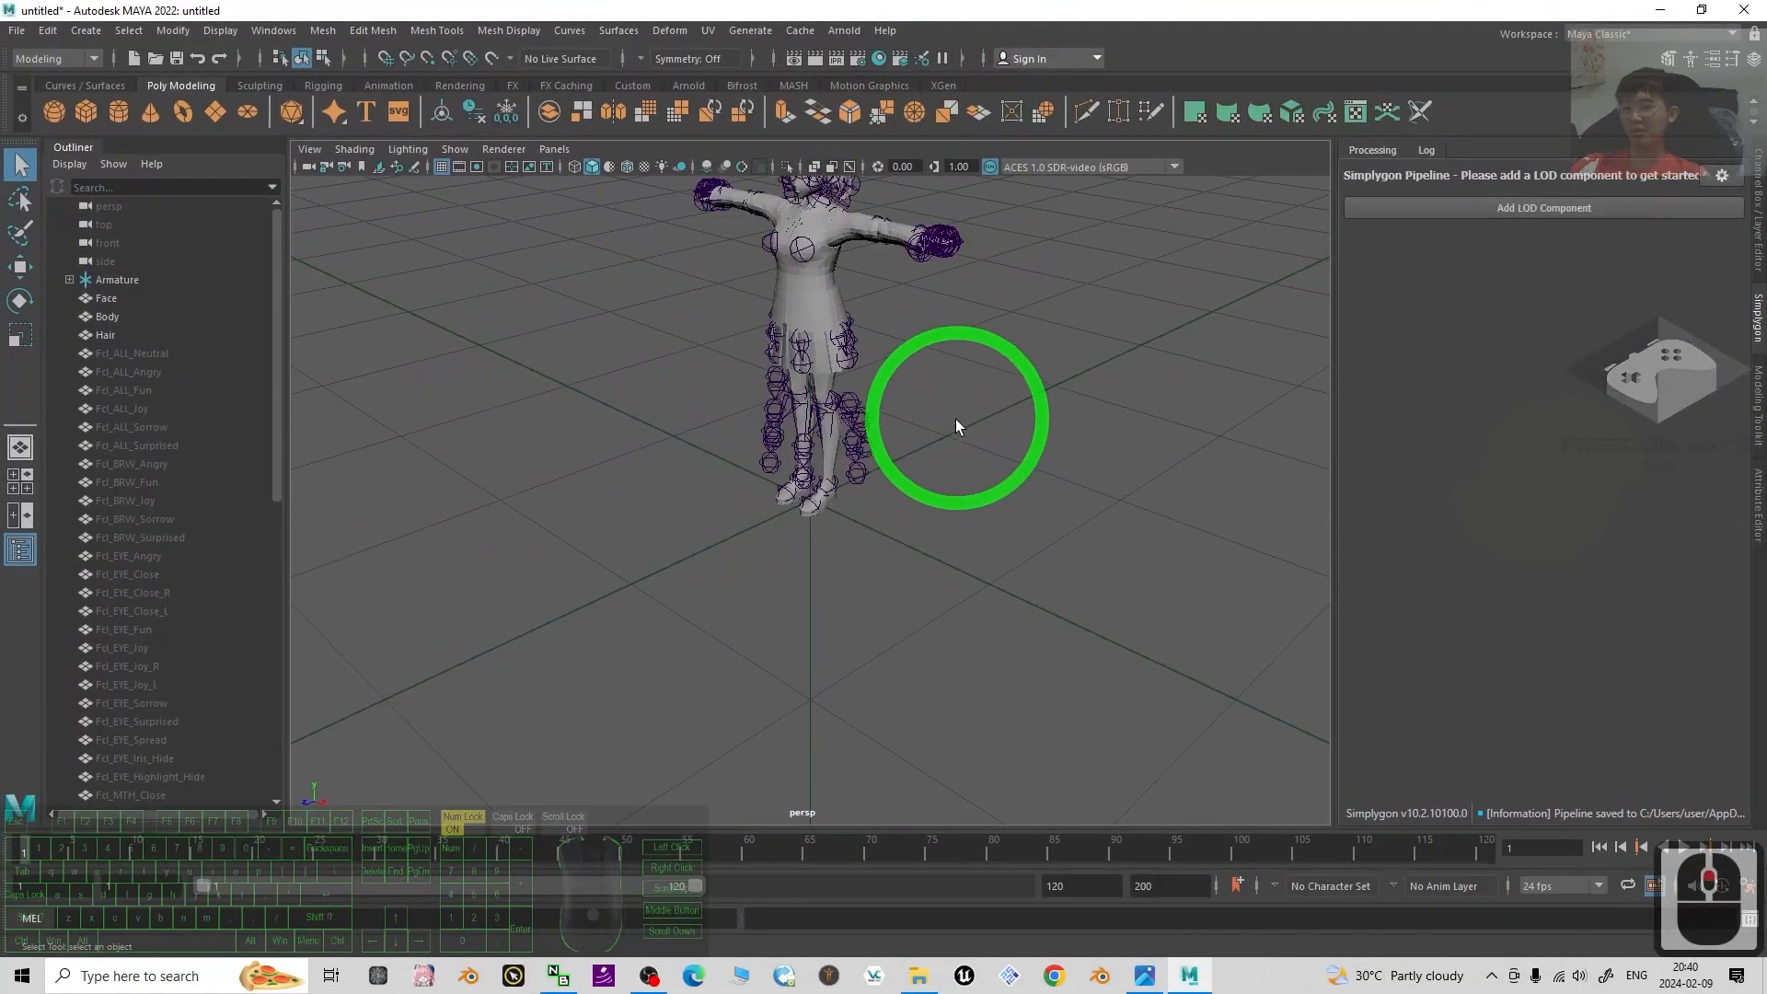
Examine the whole avatar in the perspective view and inspect its Face and Body meshes by selecting them in the Outliner.
alt+middle_drag(1019, 379, 1013, 494)
scroll(995, 599, up, 2)
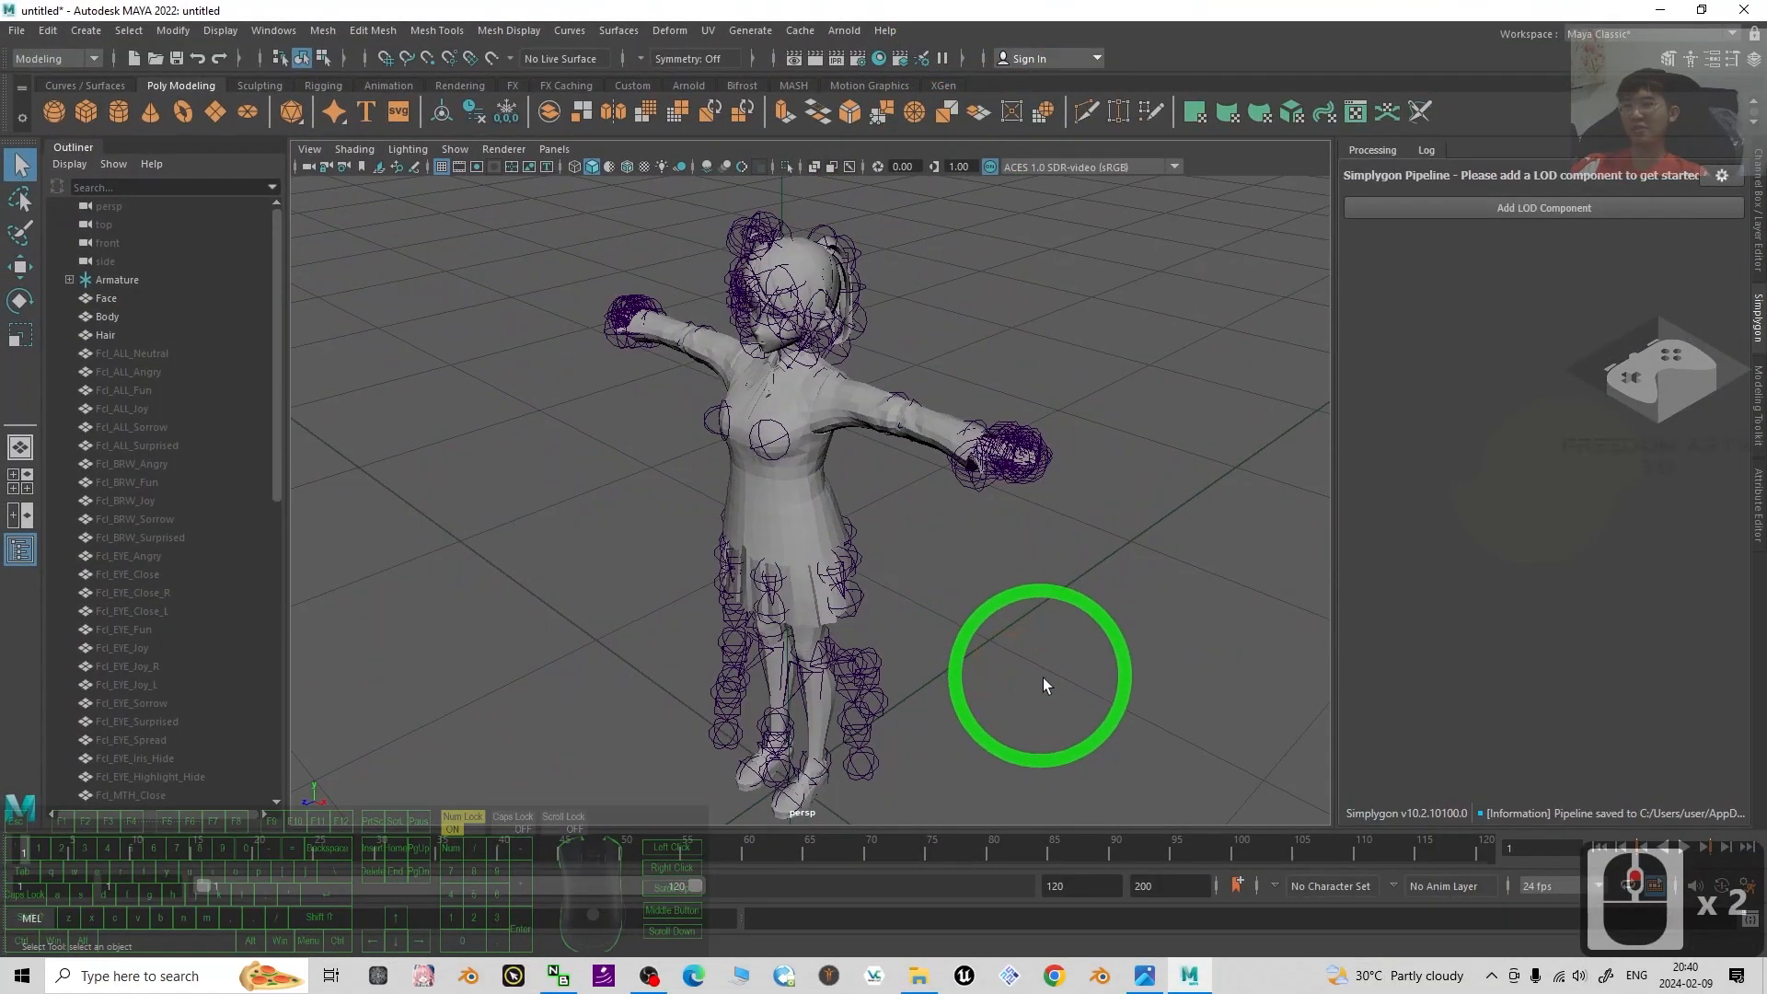
scroll(1040, 678, down, 1)
alt+drag(1038, 627, 690, 235)
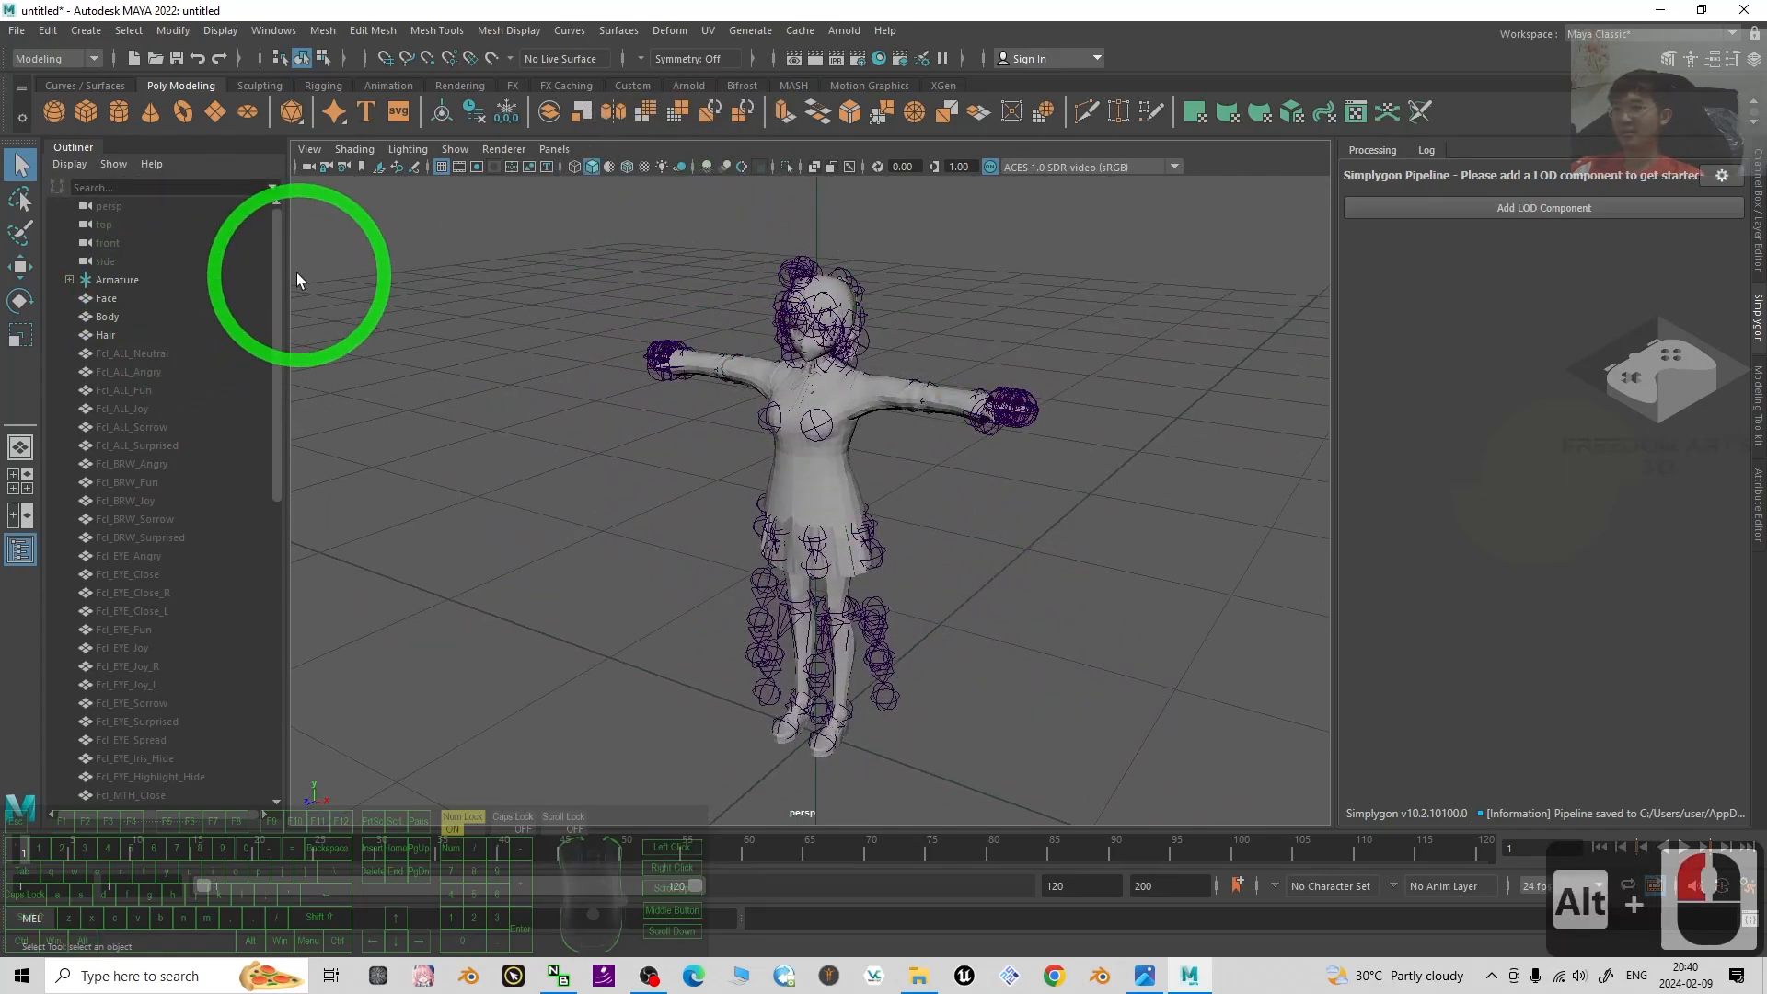
mouse_move(280, 271)
mouse_down()
mouse_move(272, 449)
mouse_move(304, 272)
mouse_up()
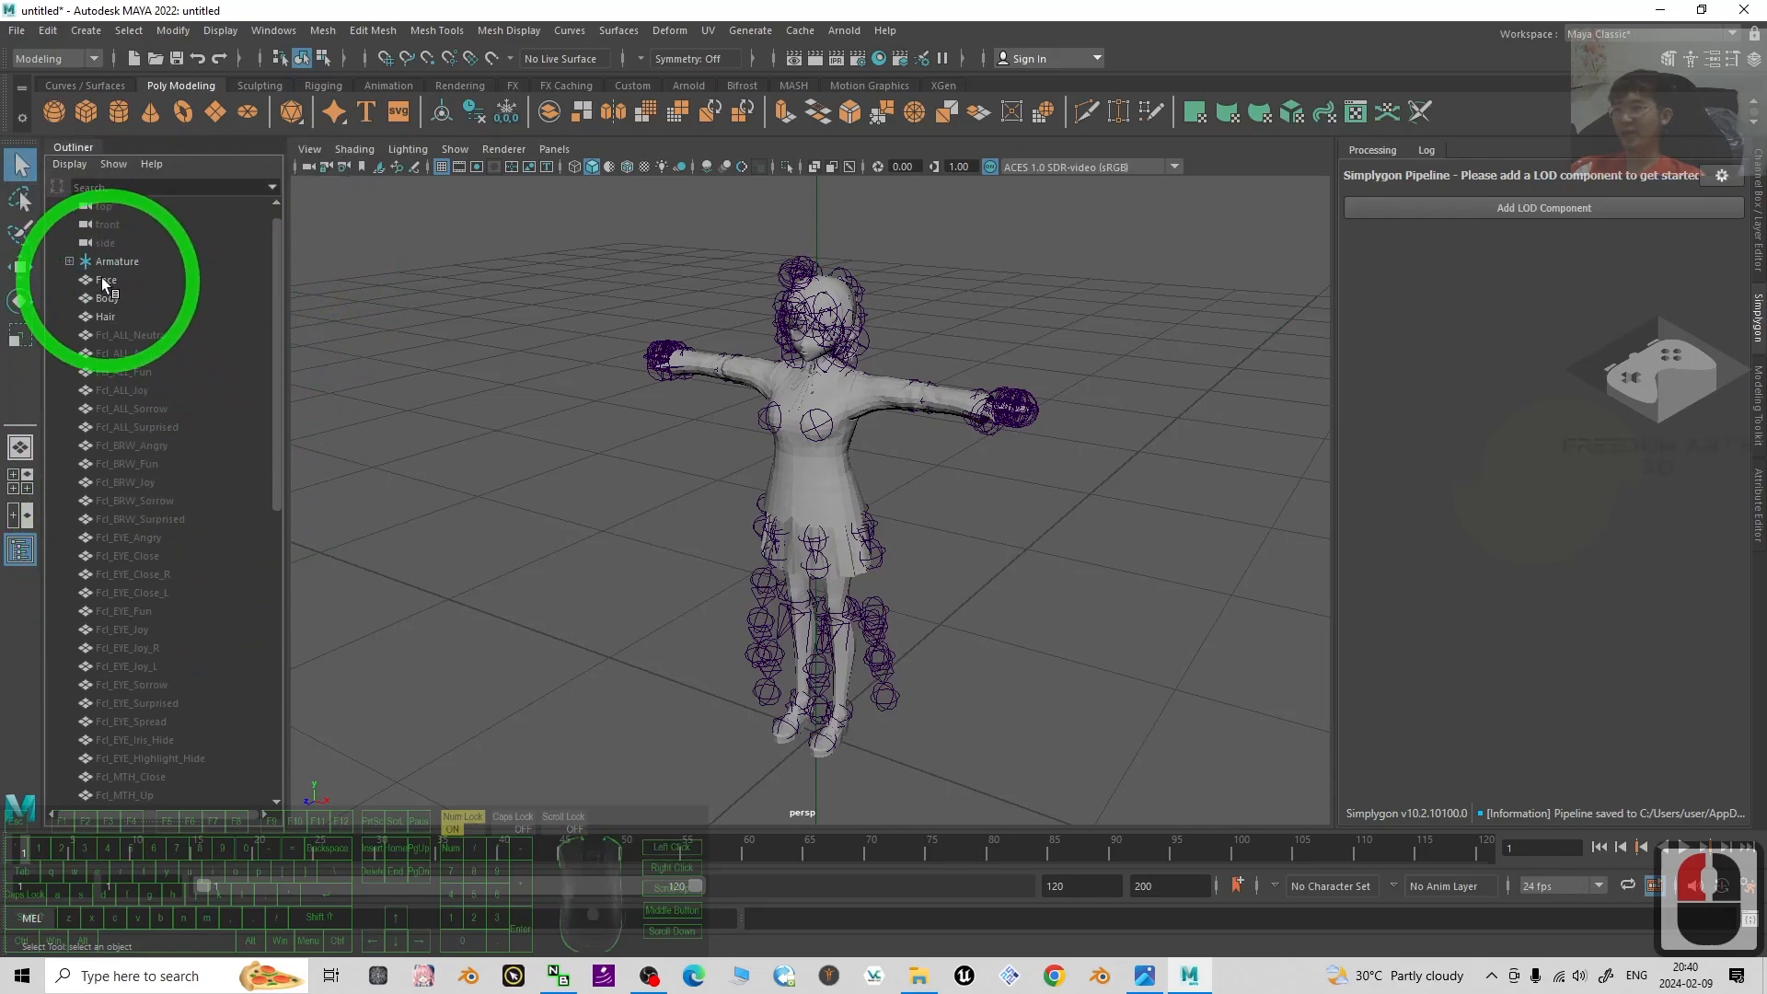
click(107, 280)
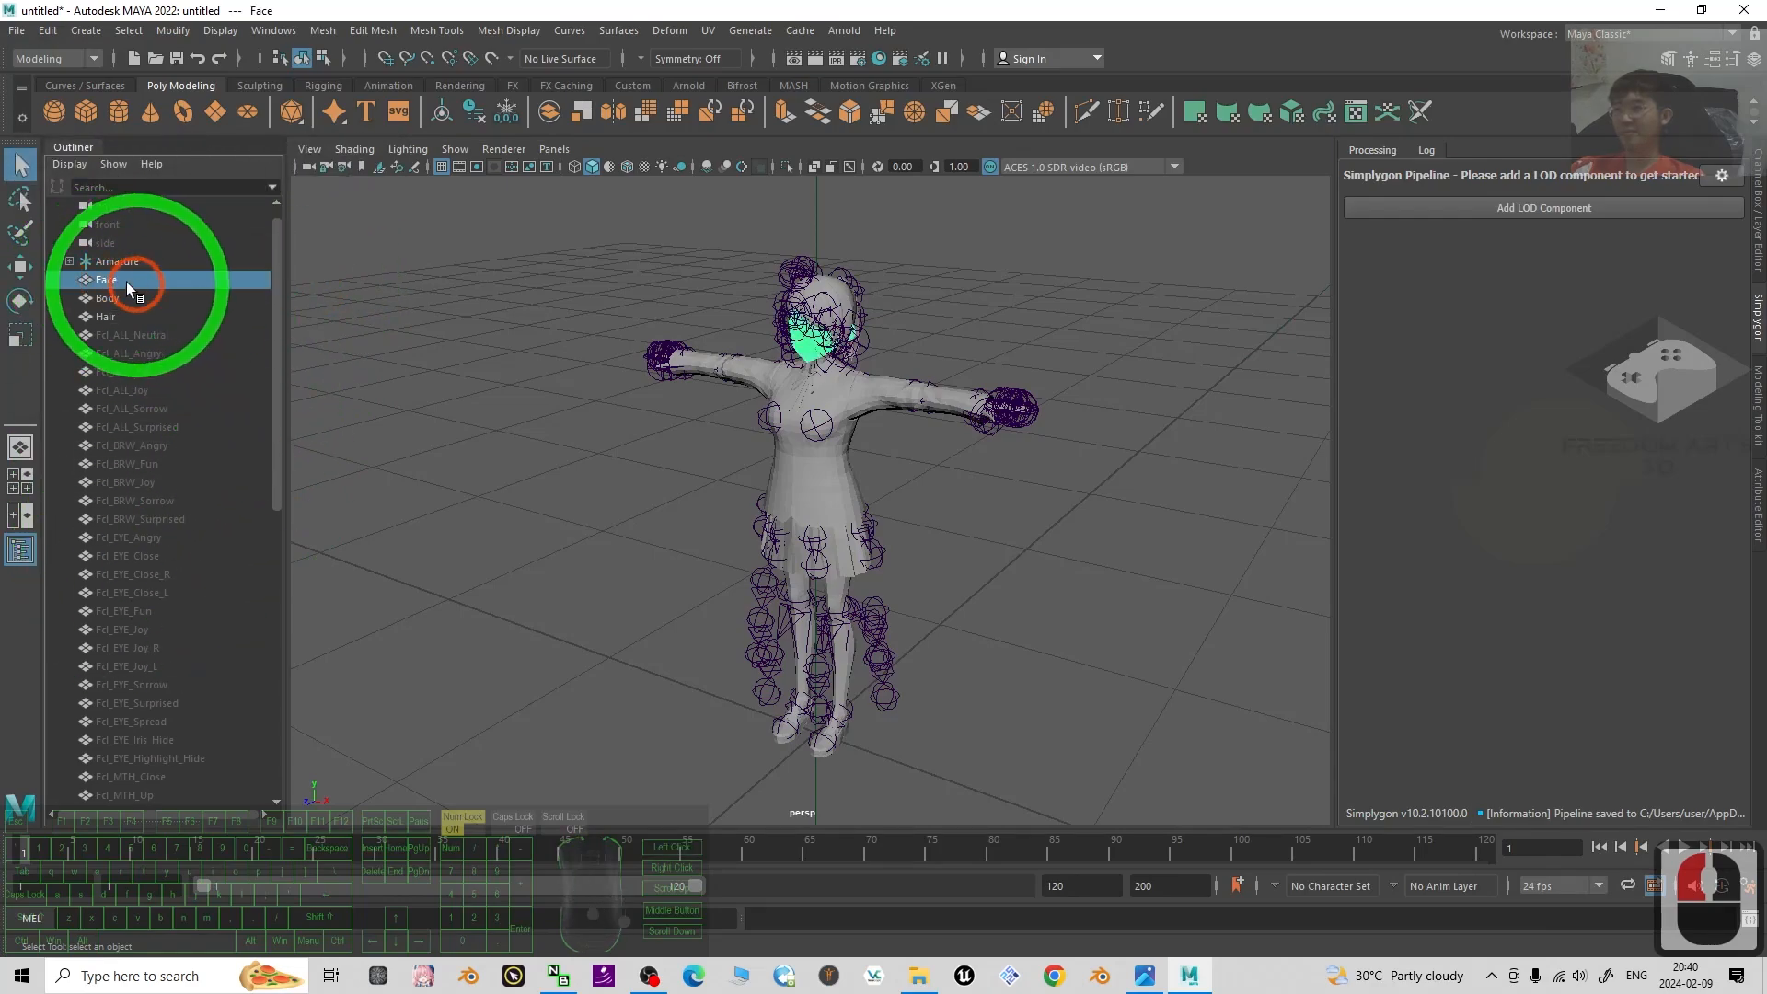
click(20, 552)
click(20, 552)
click(20, 553)
click(20, 552)
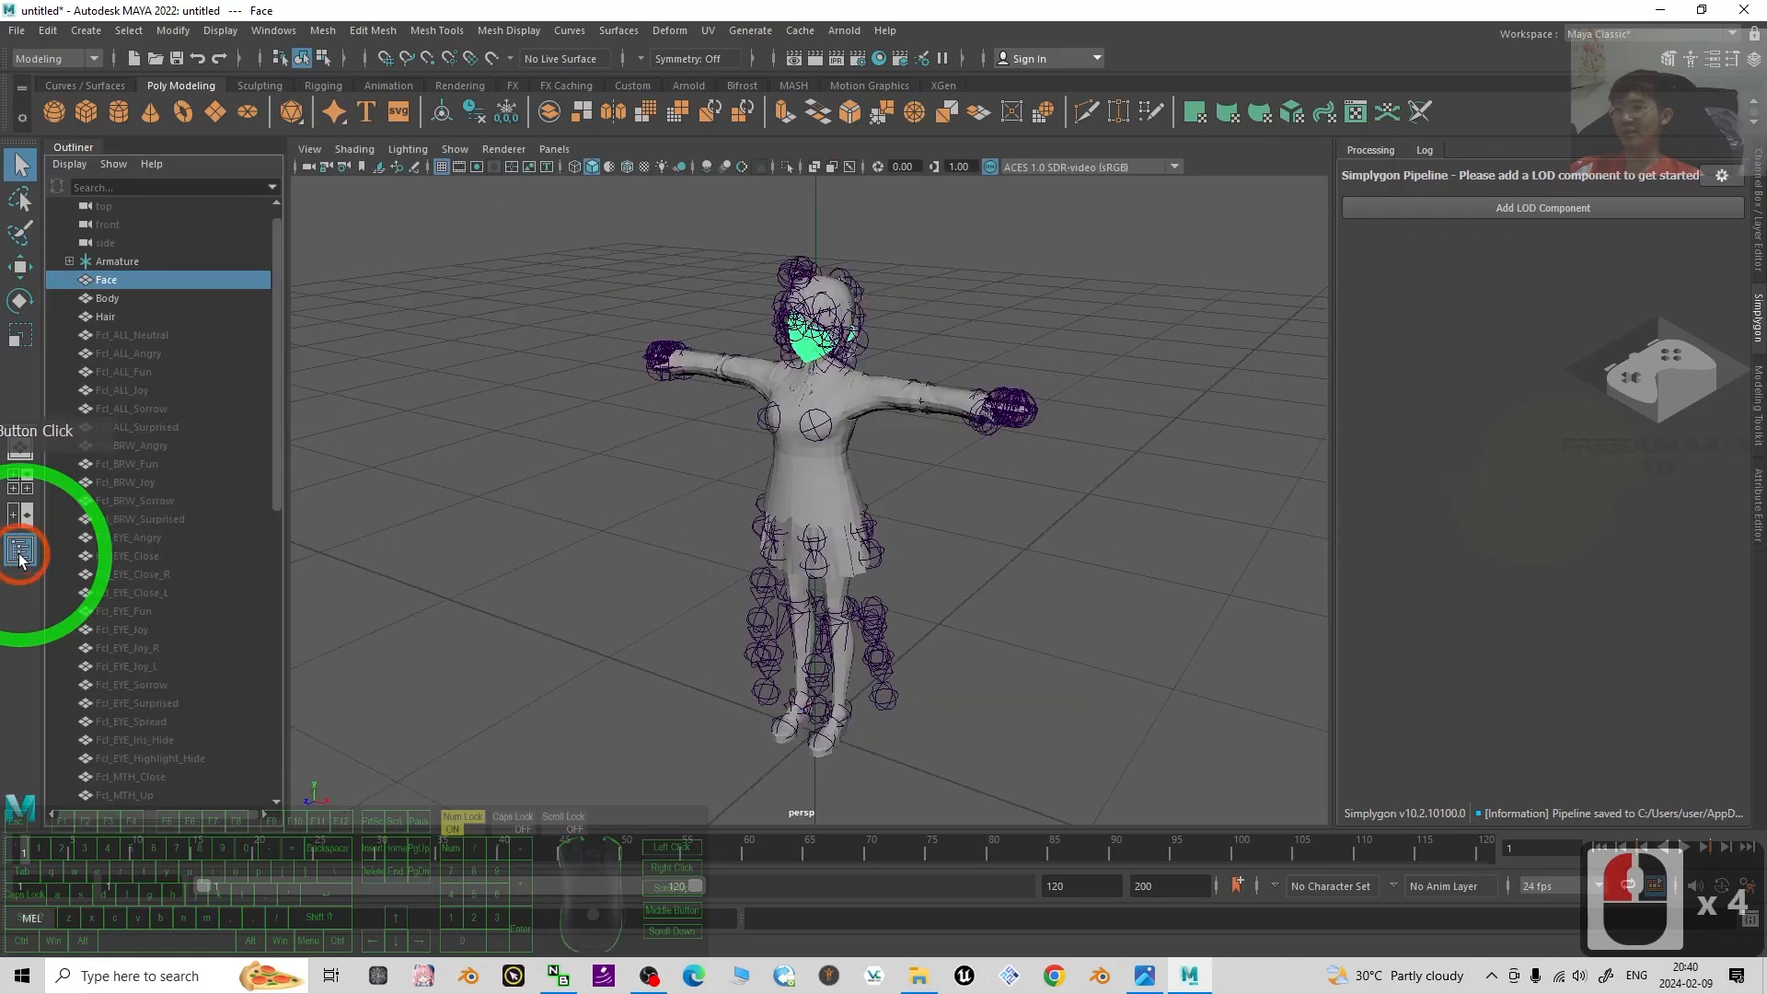
click(105, 300)
click(105, 278)
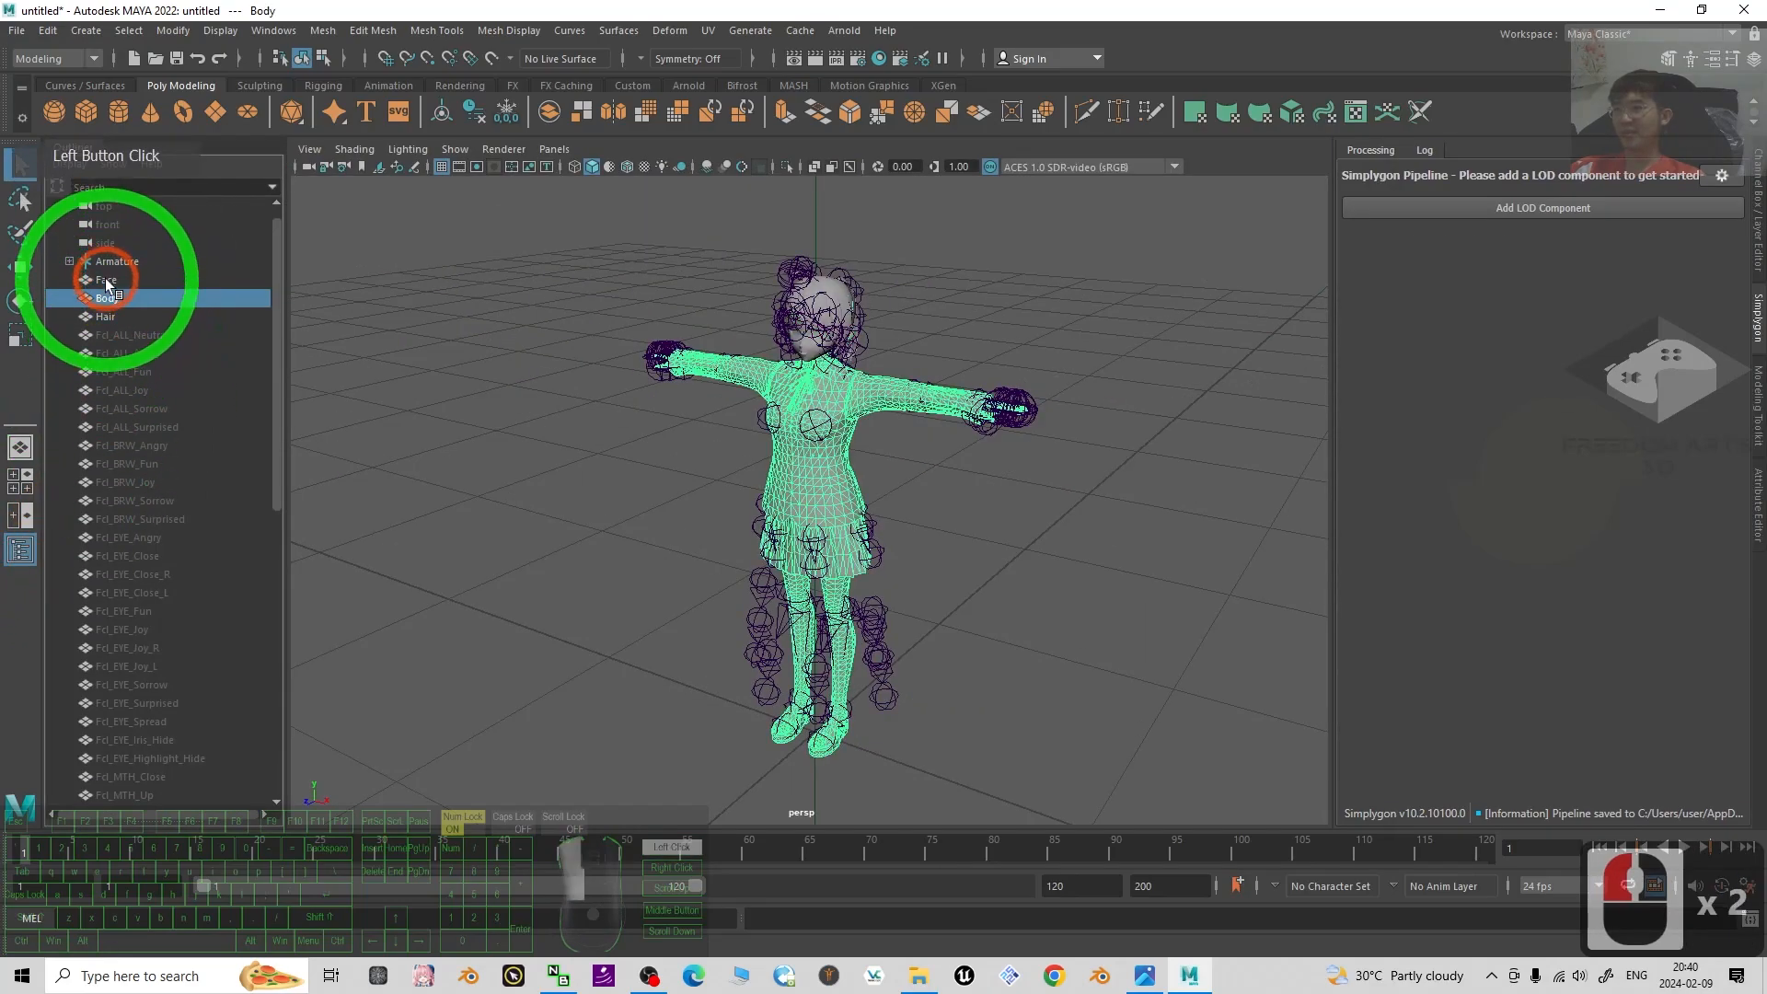
click(101, 282)
Select everything in the Outliner from Armature through Fcl_HA_Short_Low.
click(112, 261)
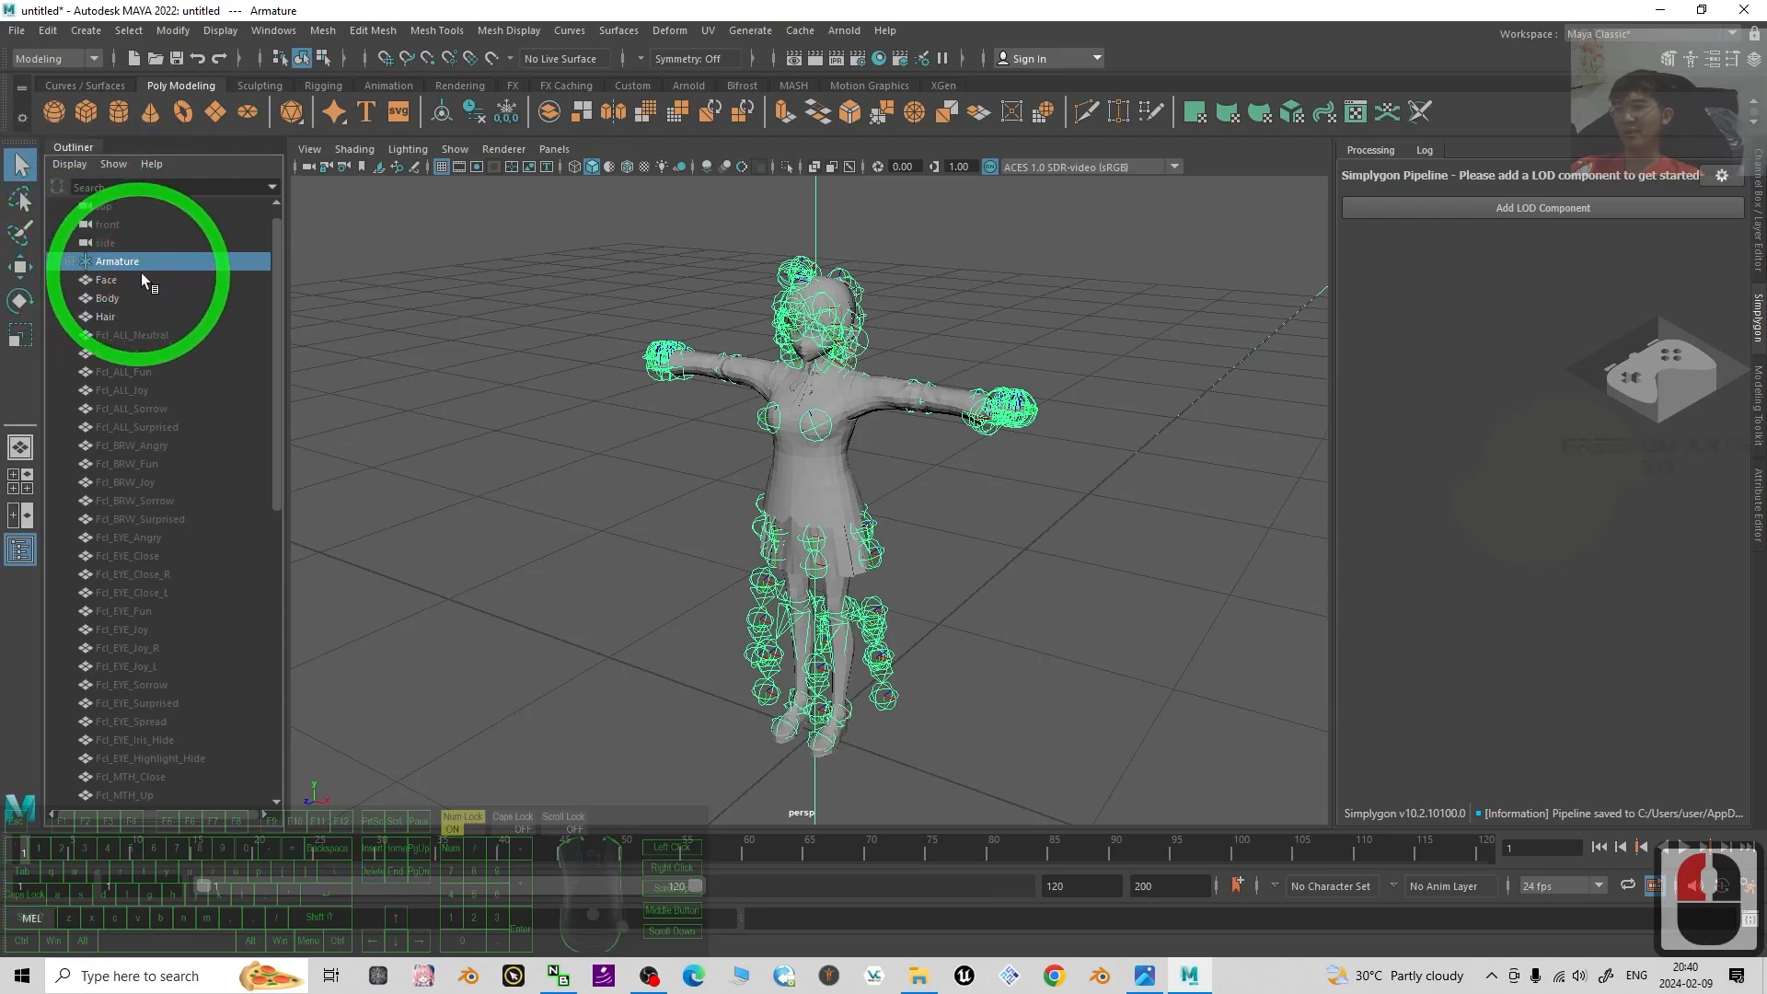
drag(273, 269, 251, 631)
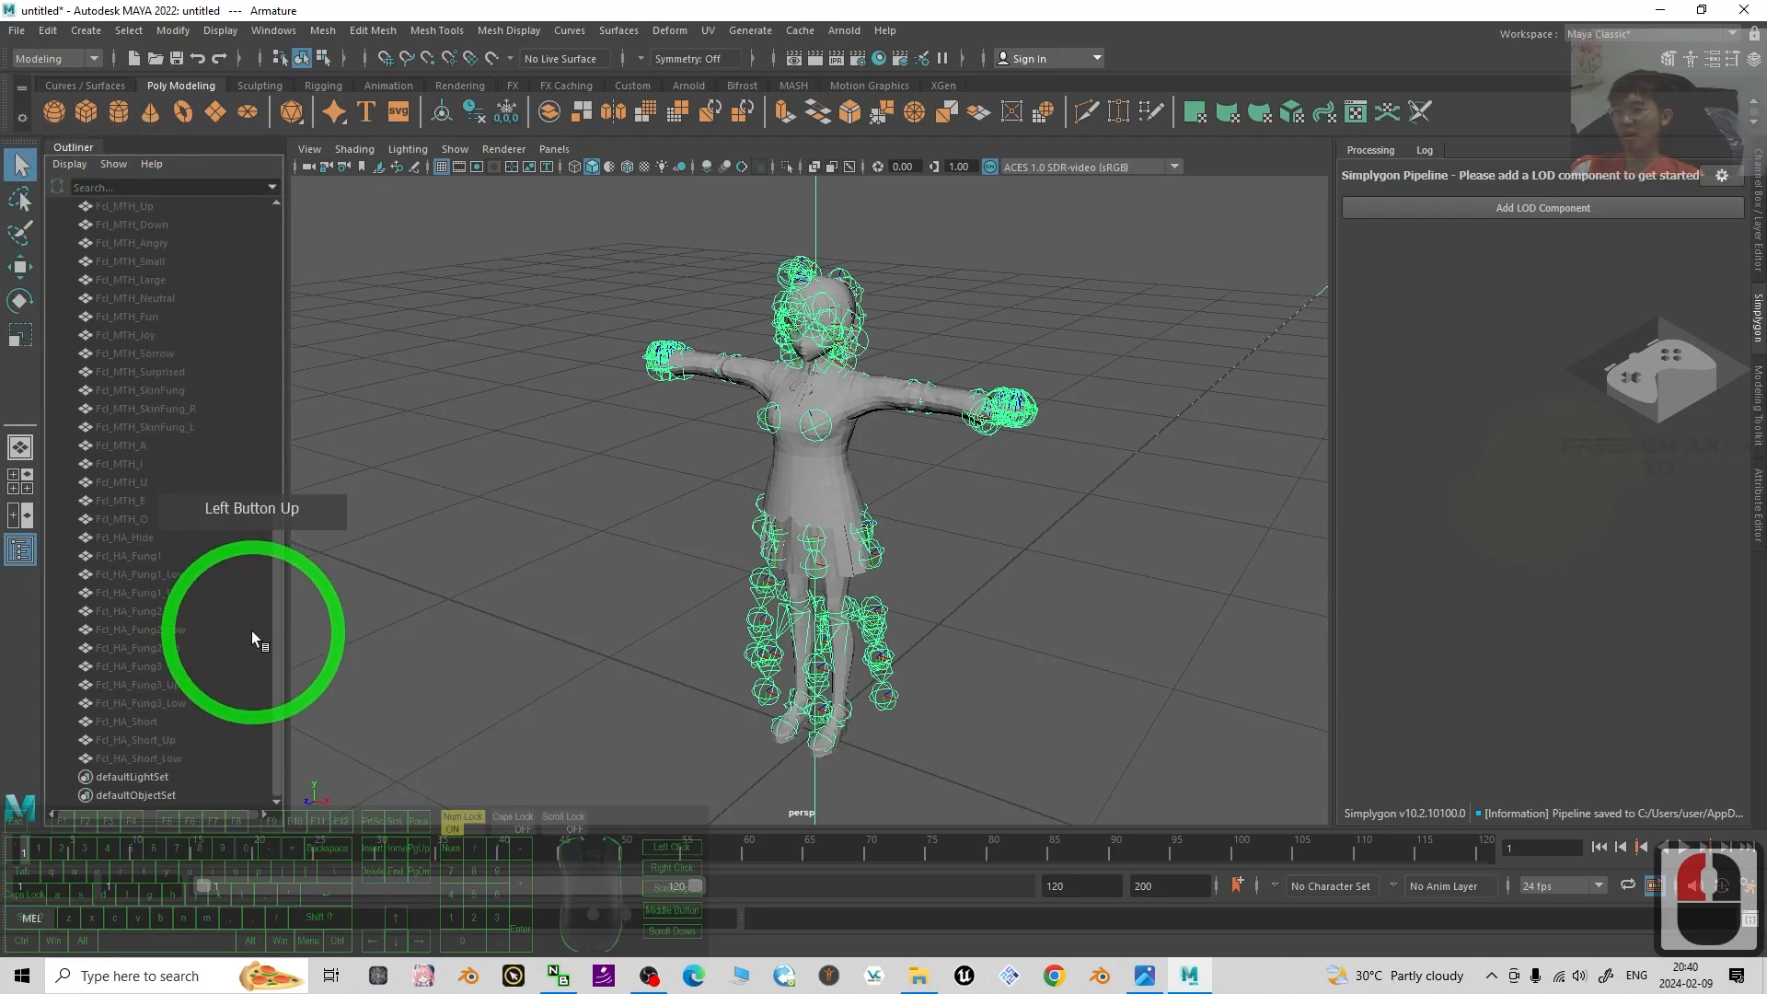
shift+click(167, 758)
drag(278, 722, 91, 194)
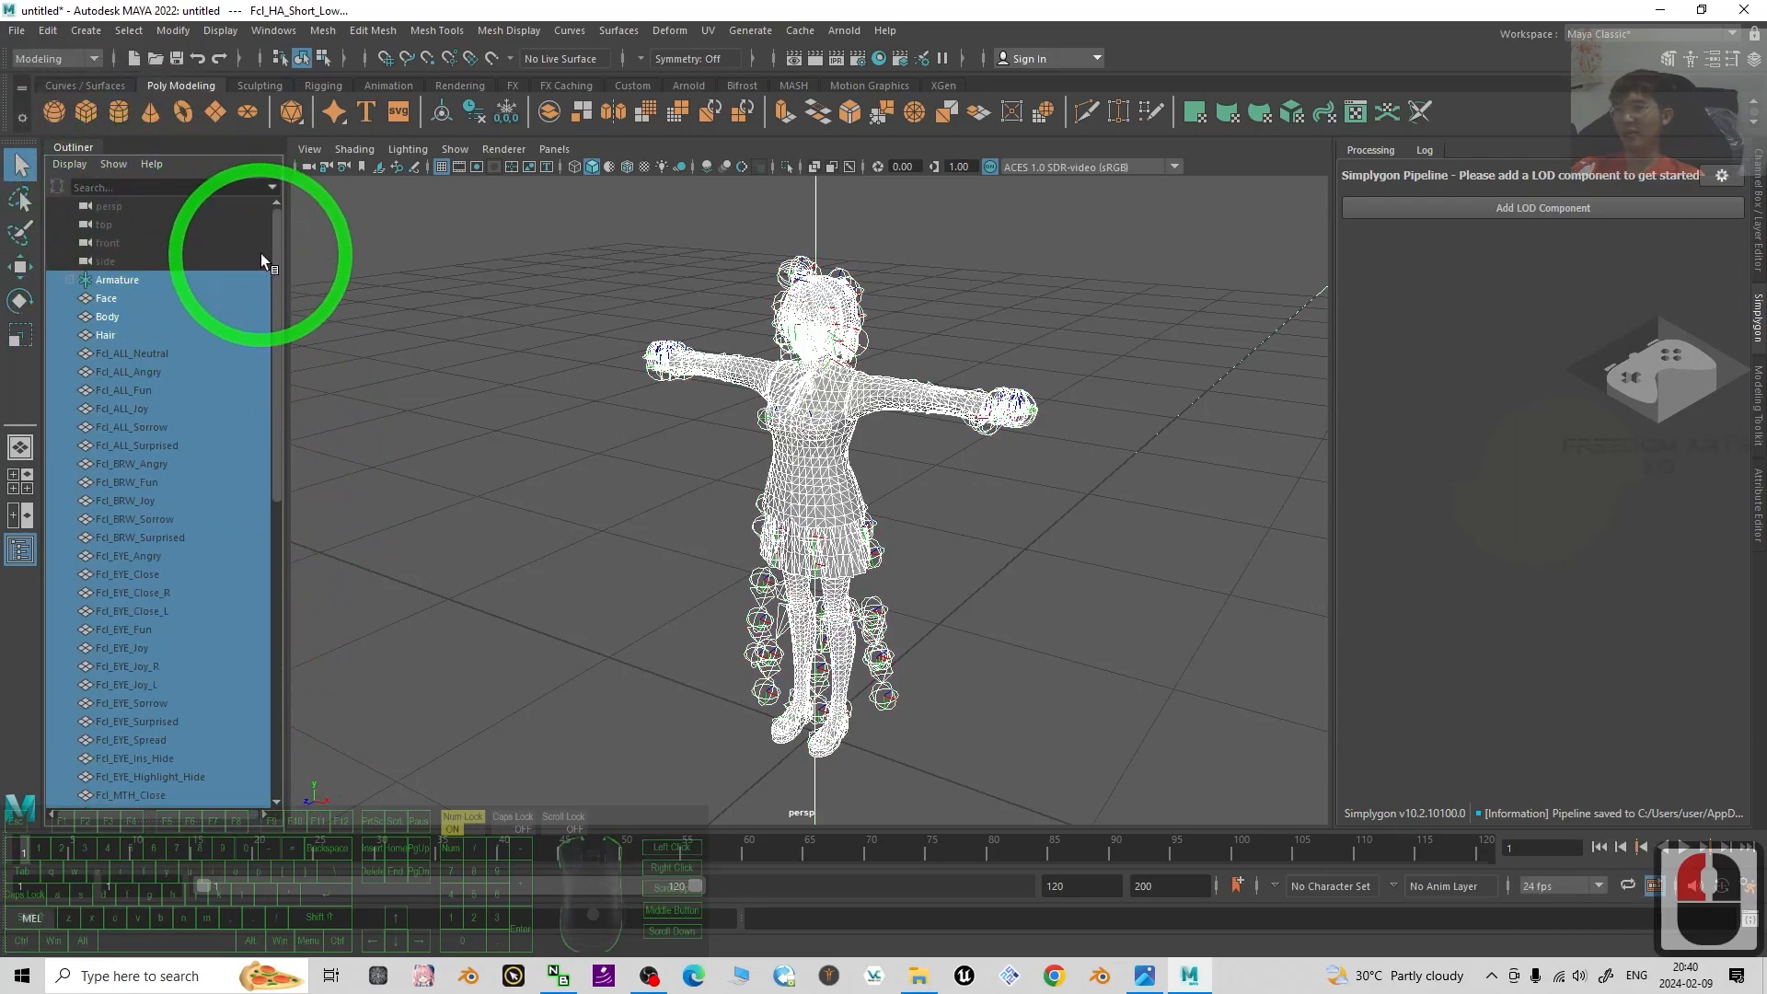
drag(278, 274, 63, 793)
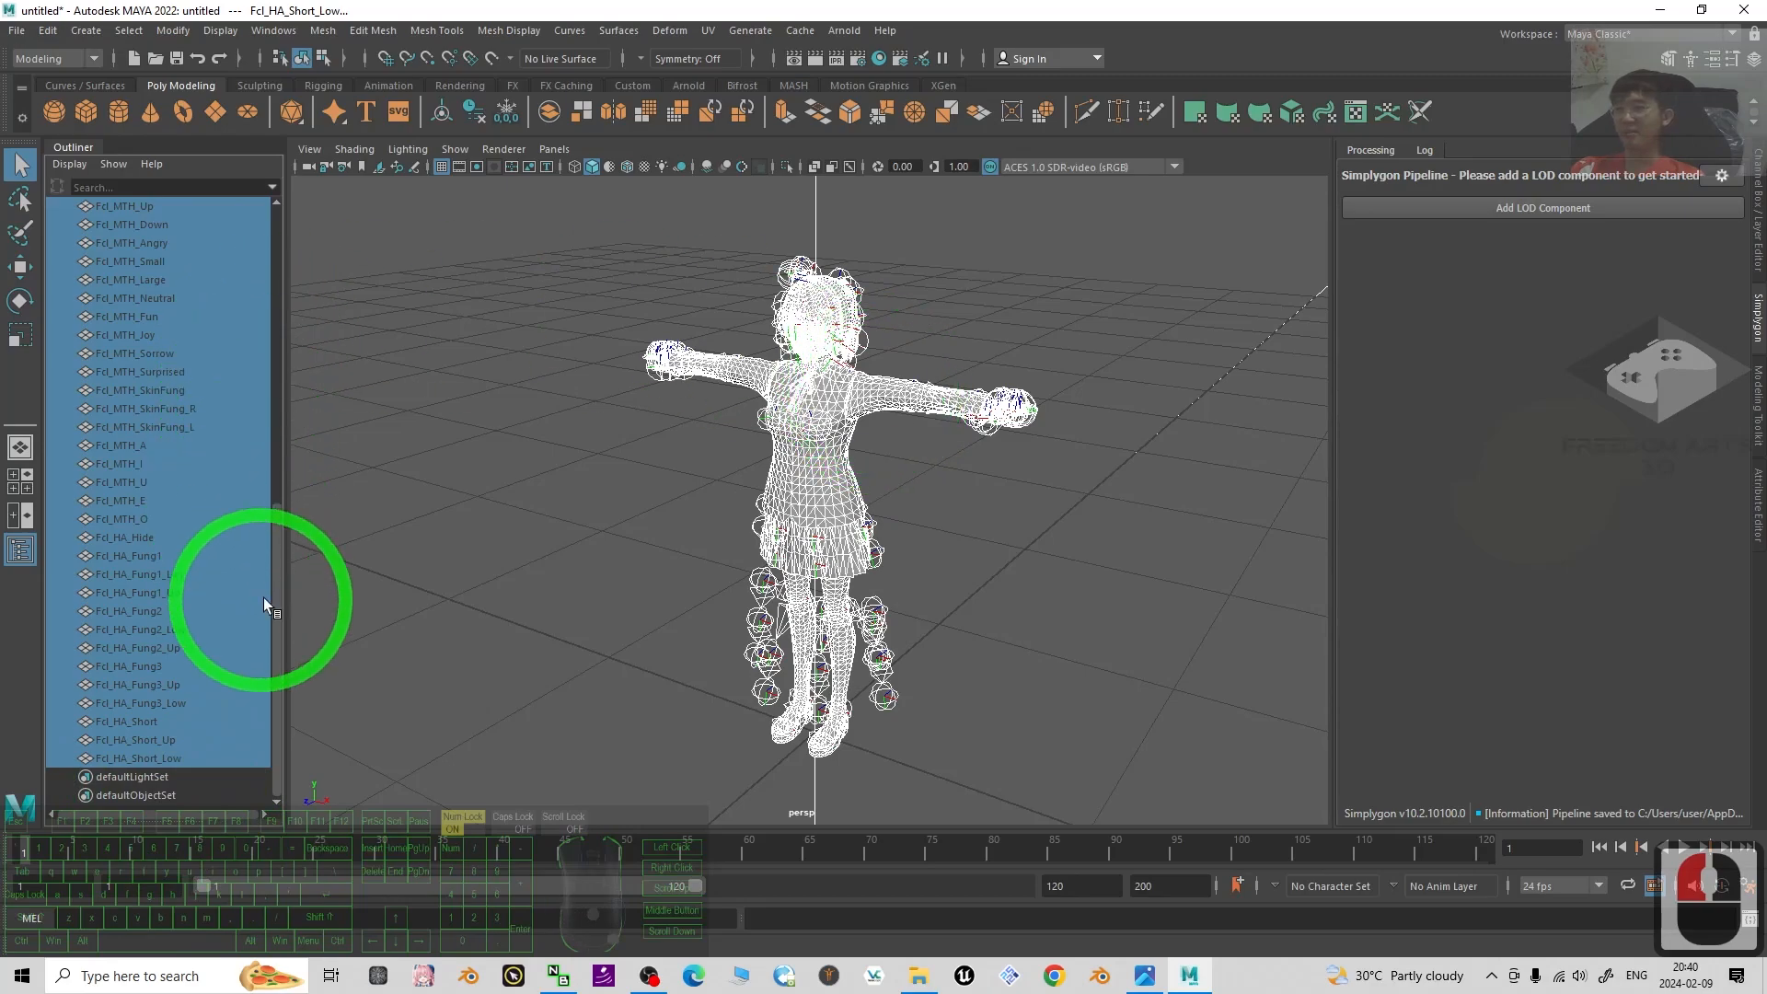
drag(280, 549, 283, 211)
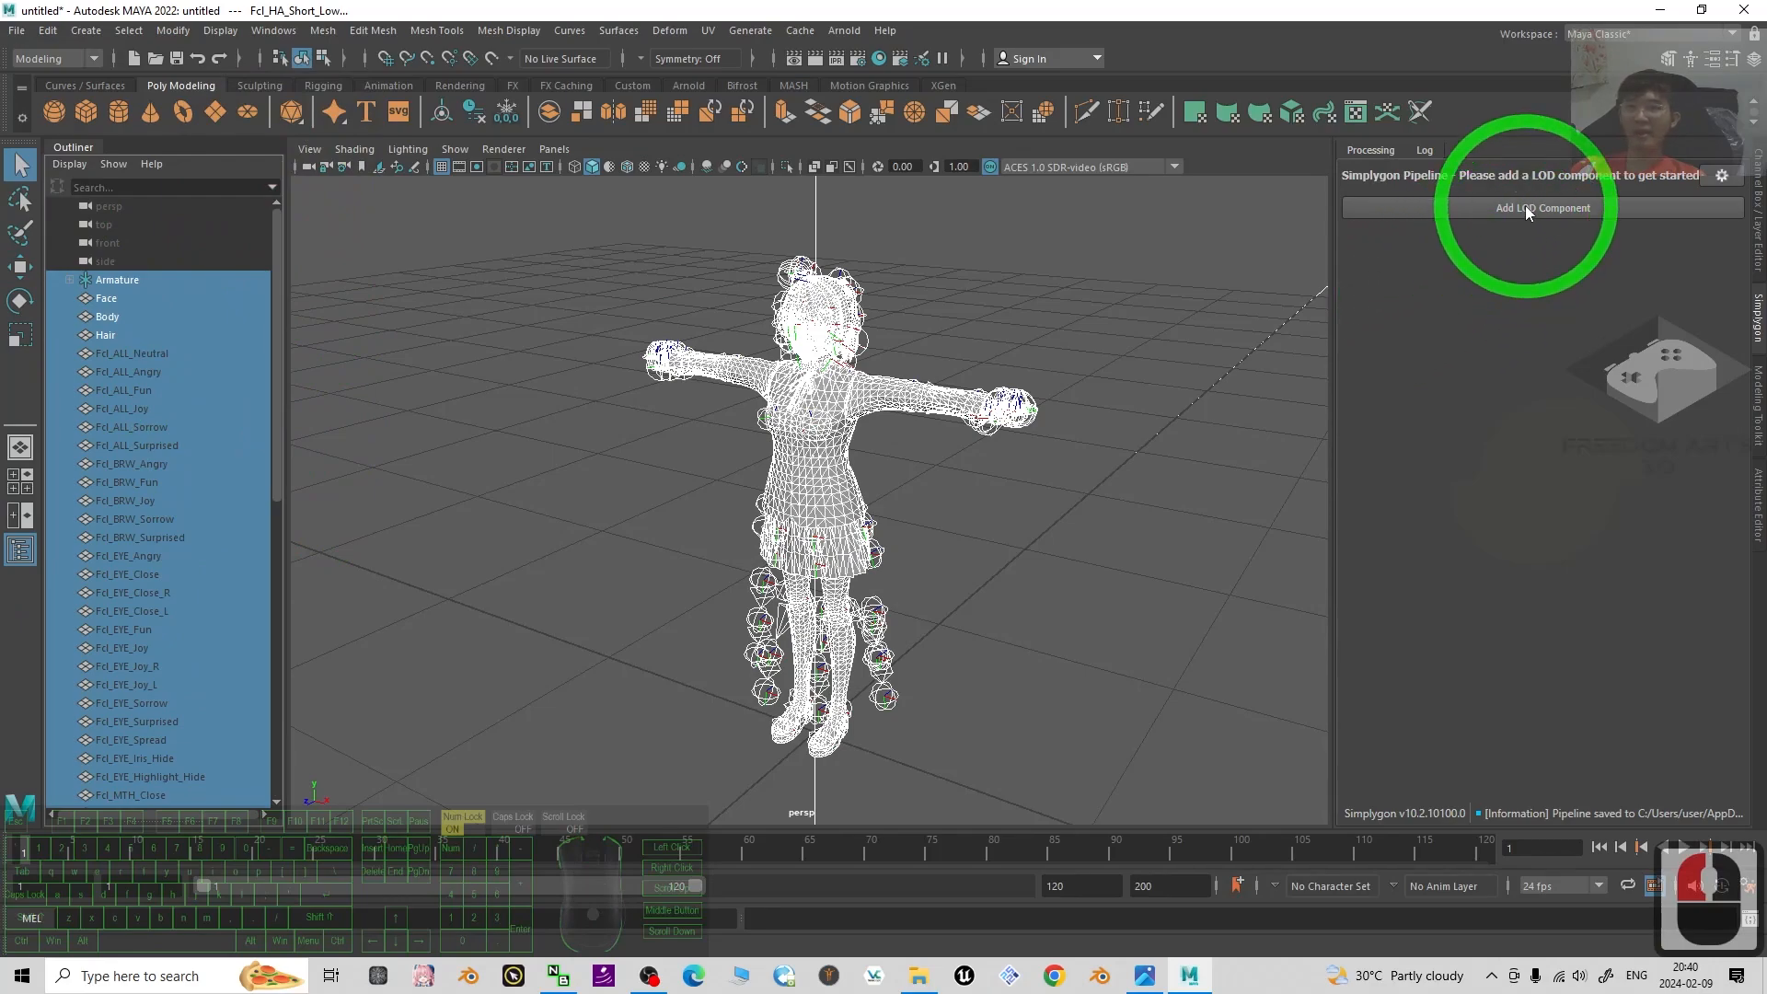
Add the basic Aggregation with material baking template as a Simplygon LOD component and disable MergeGeometries in its aggregation settings.
click(1381, 230)
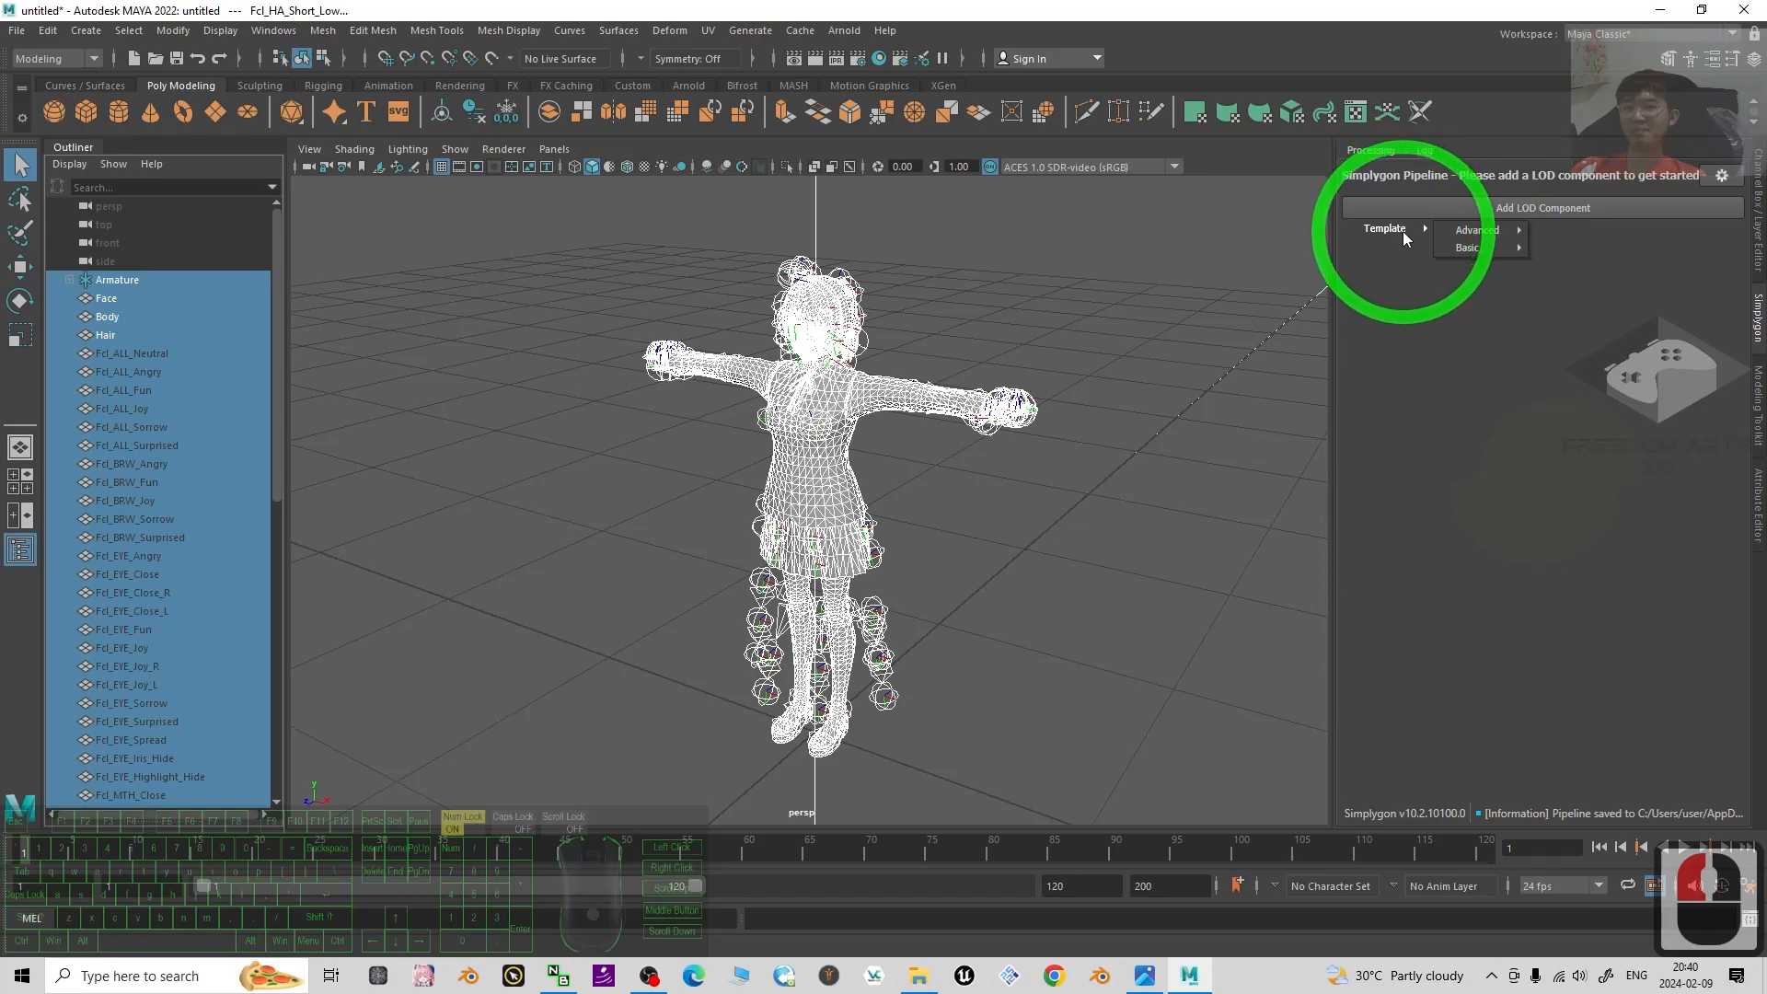
mouse_move(1471, 248)
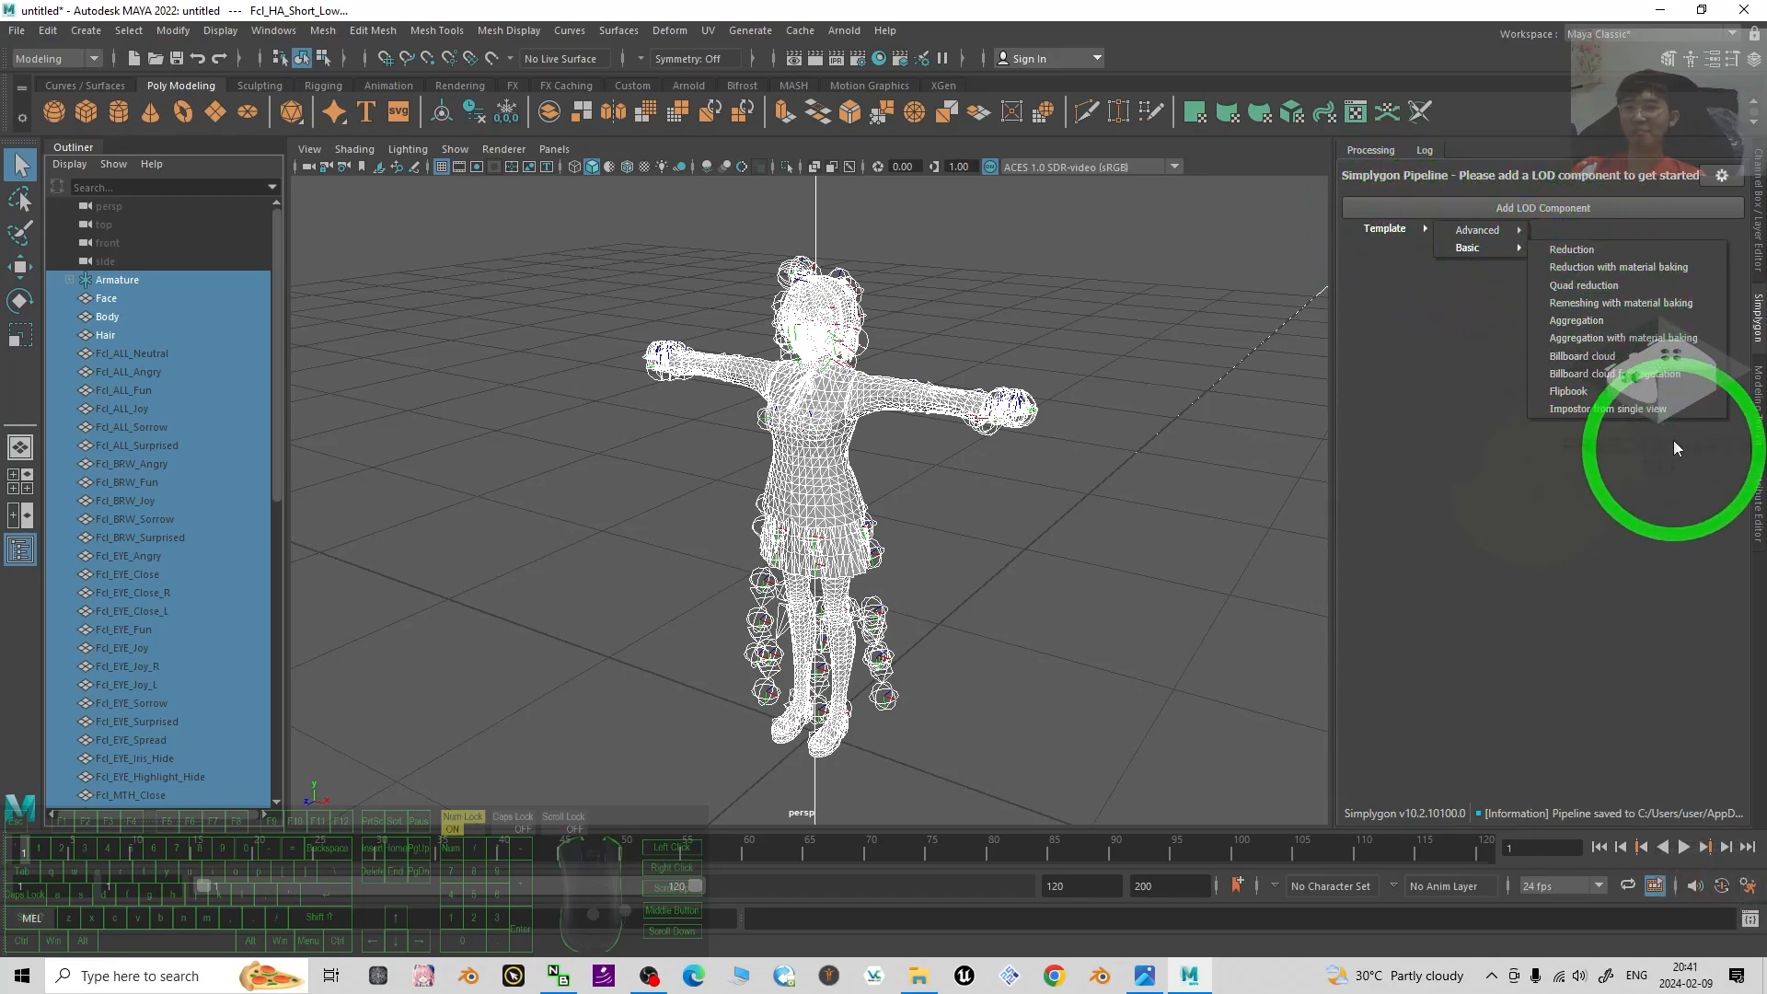
click(1617, 338)
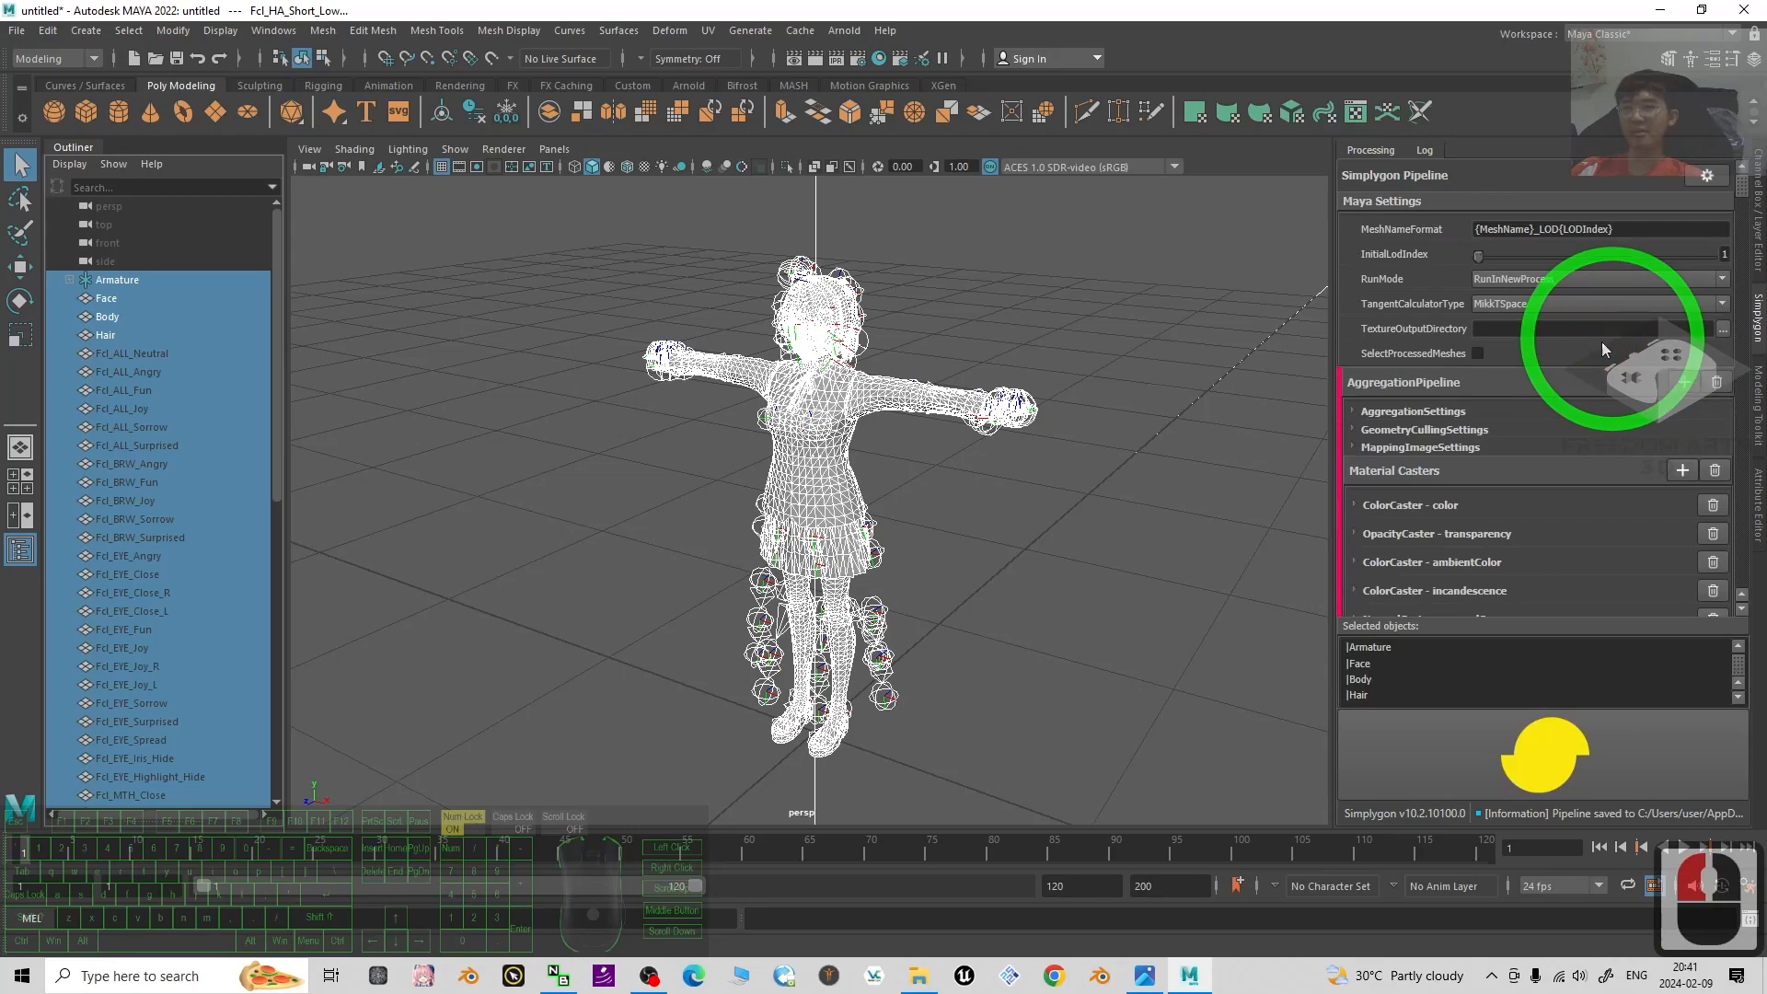
click(1351, 408)
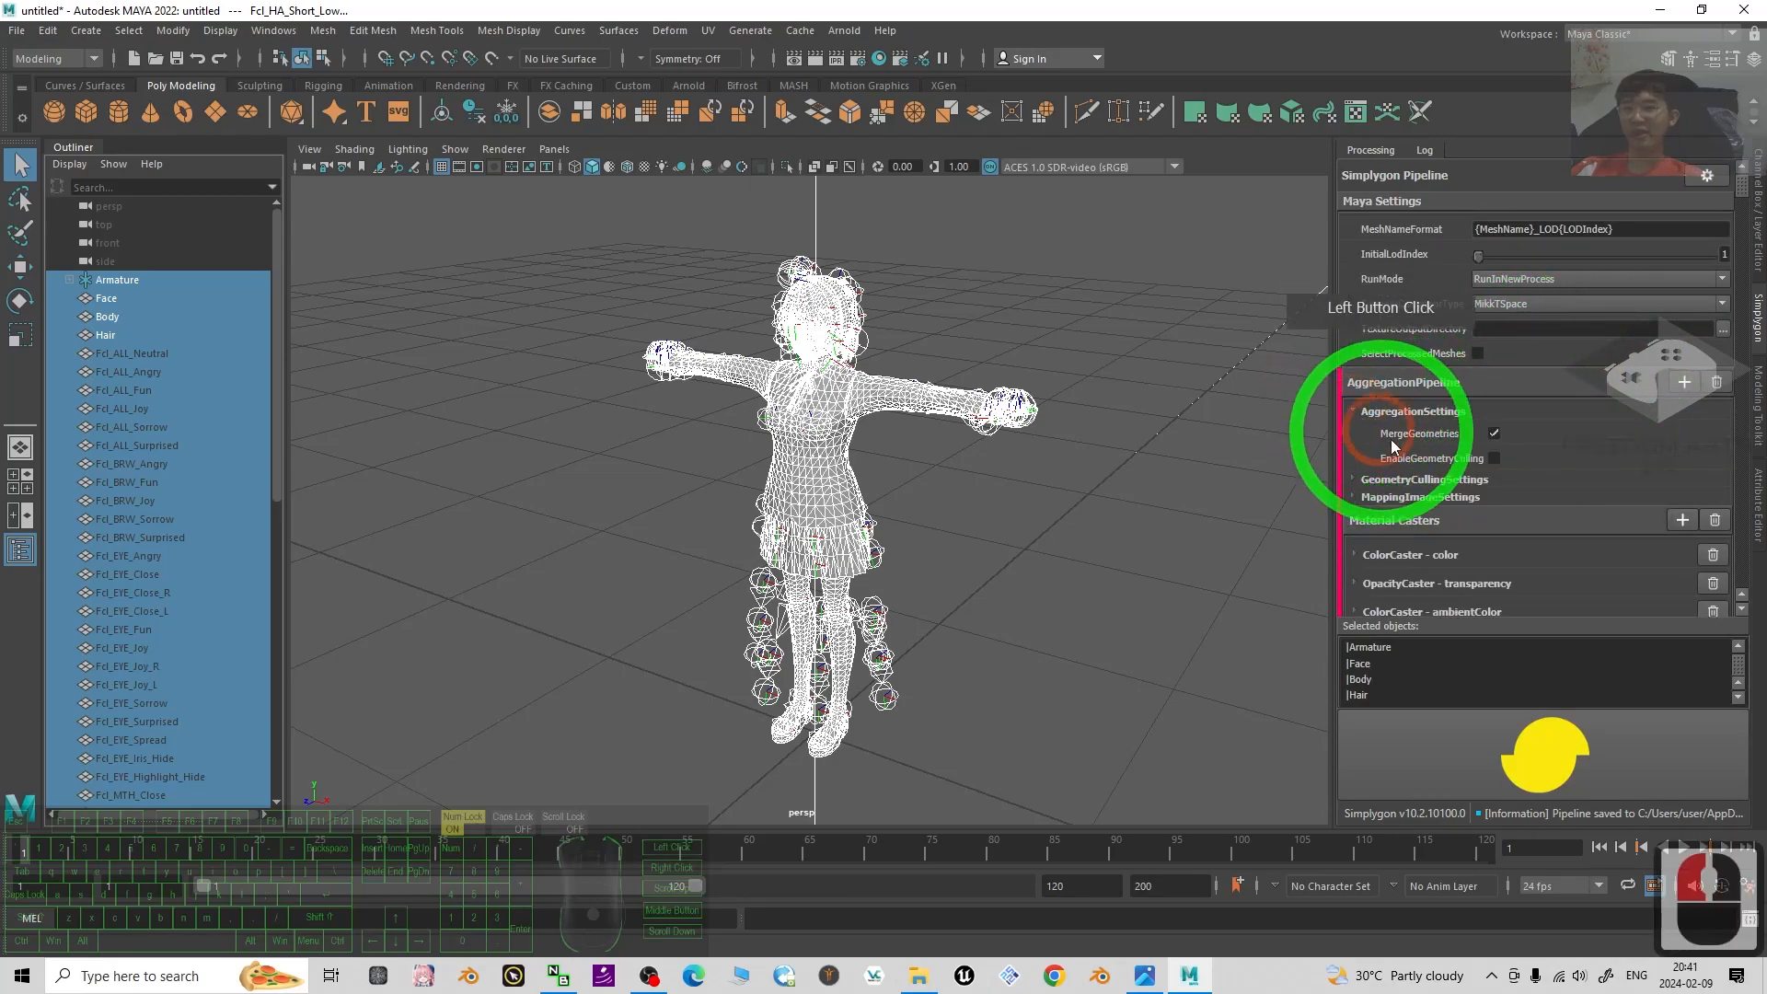
click(1494, 434)
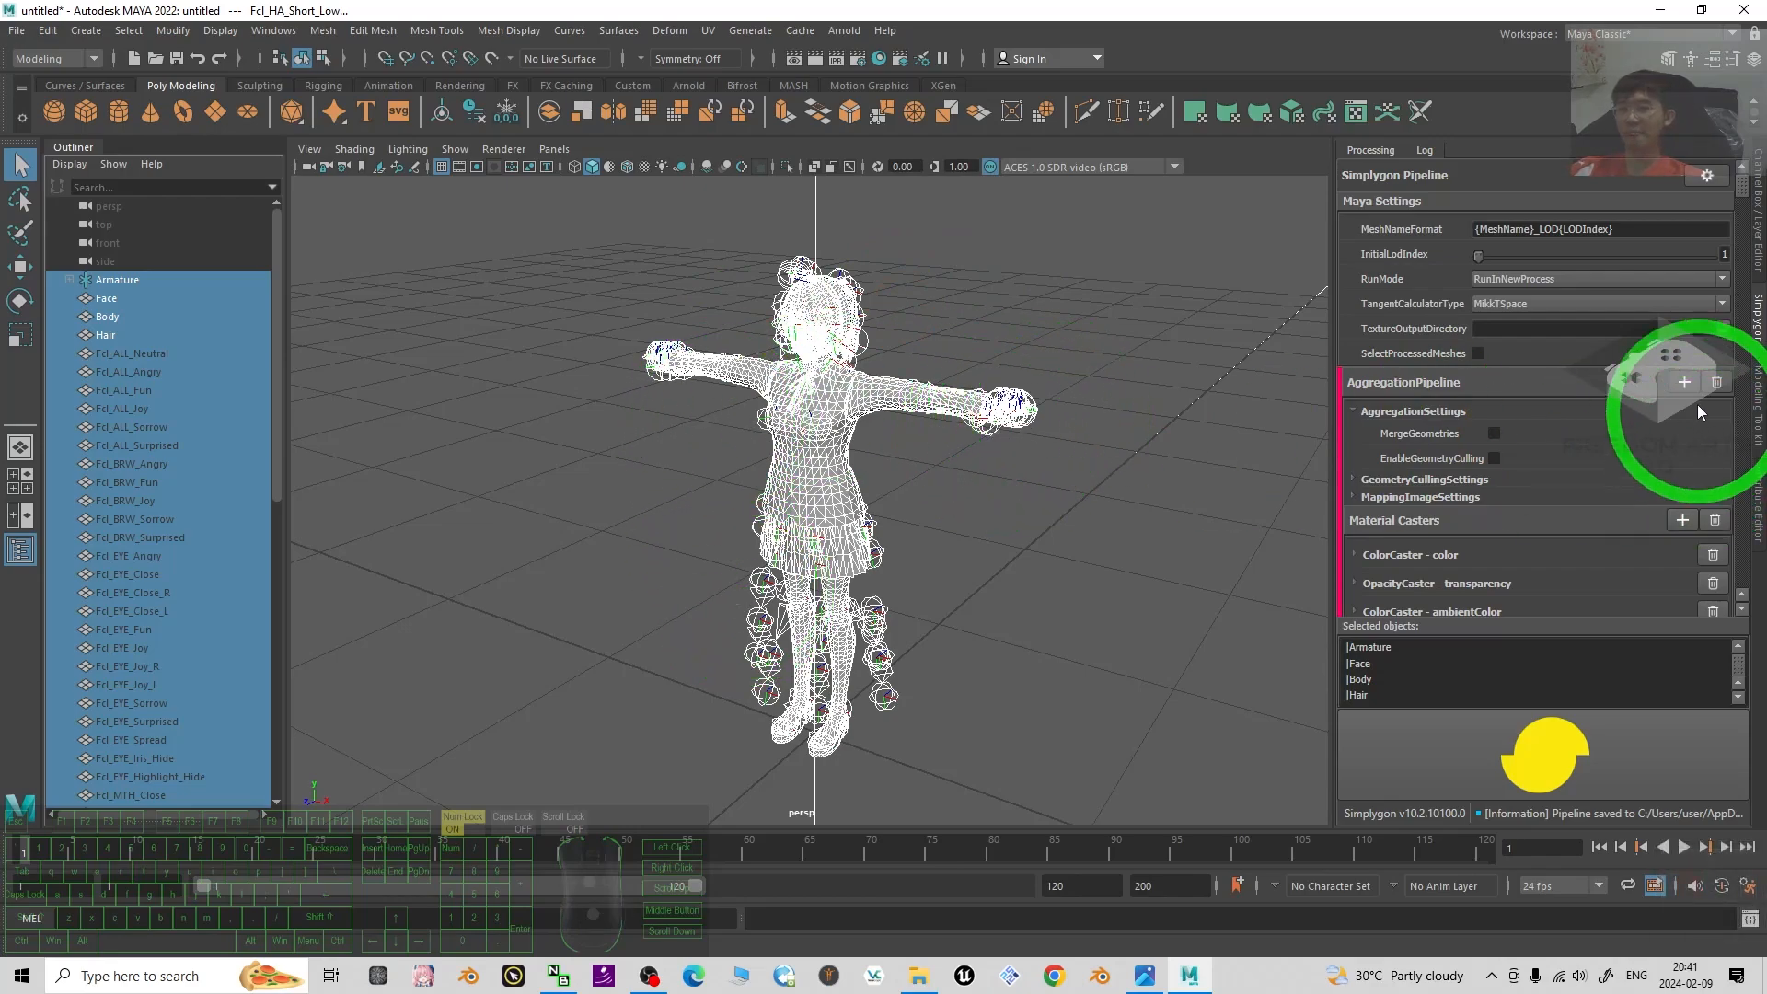
Run the Simplygon aggregation on the selected avatar objects and check the Outliner for the processed meshes.
click(1520, 753)
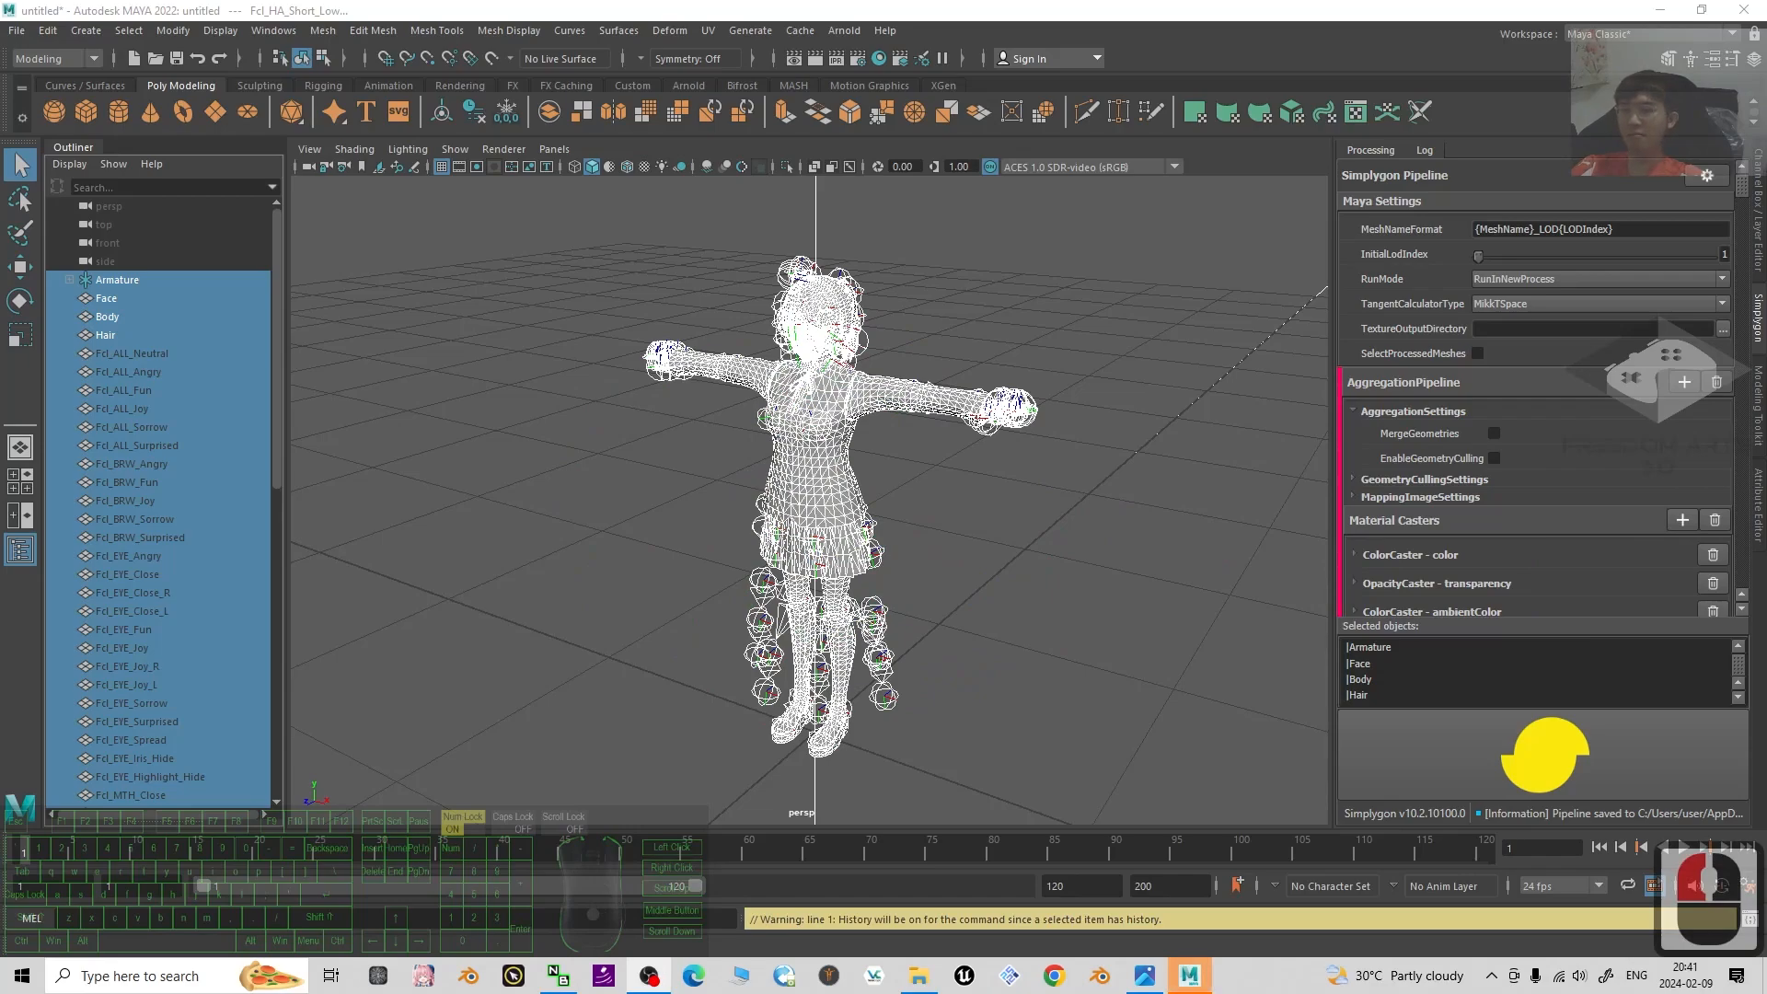
click(1047, 737)
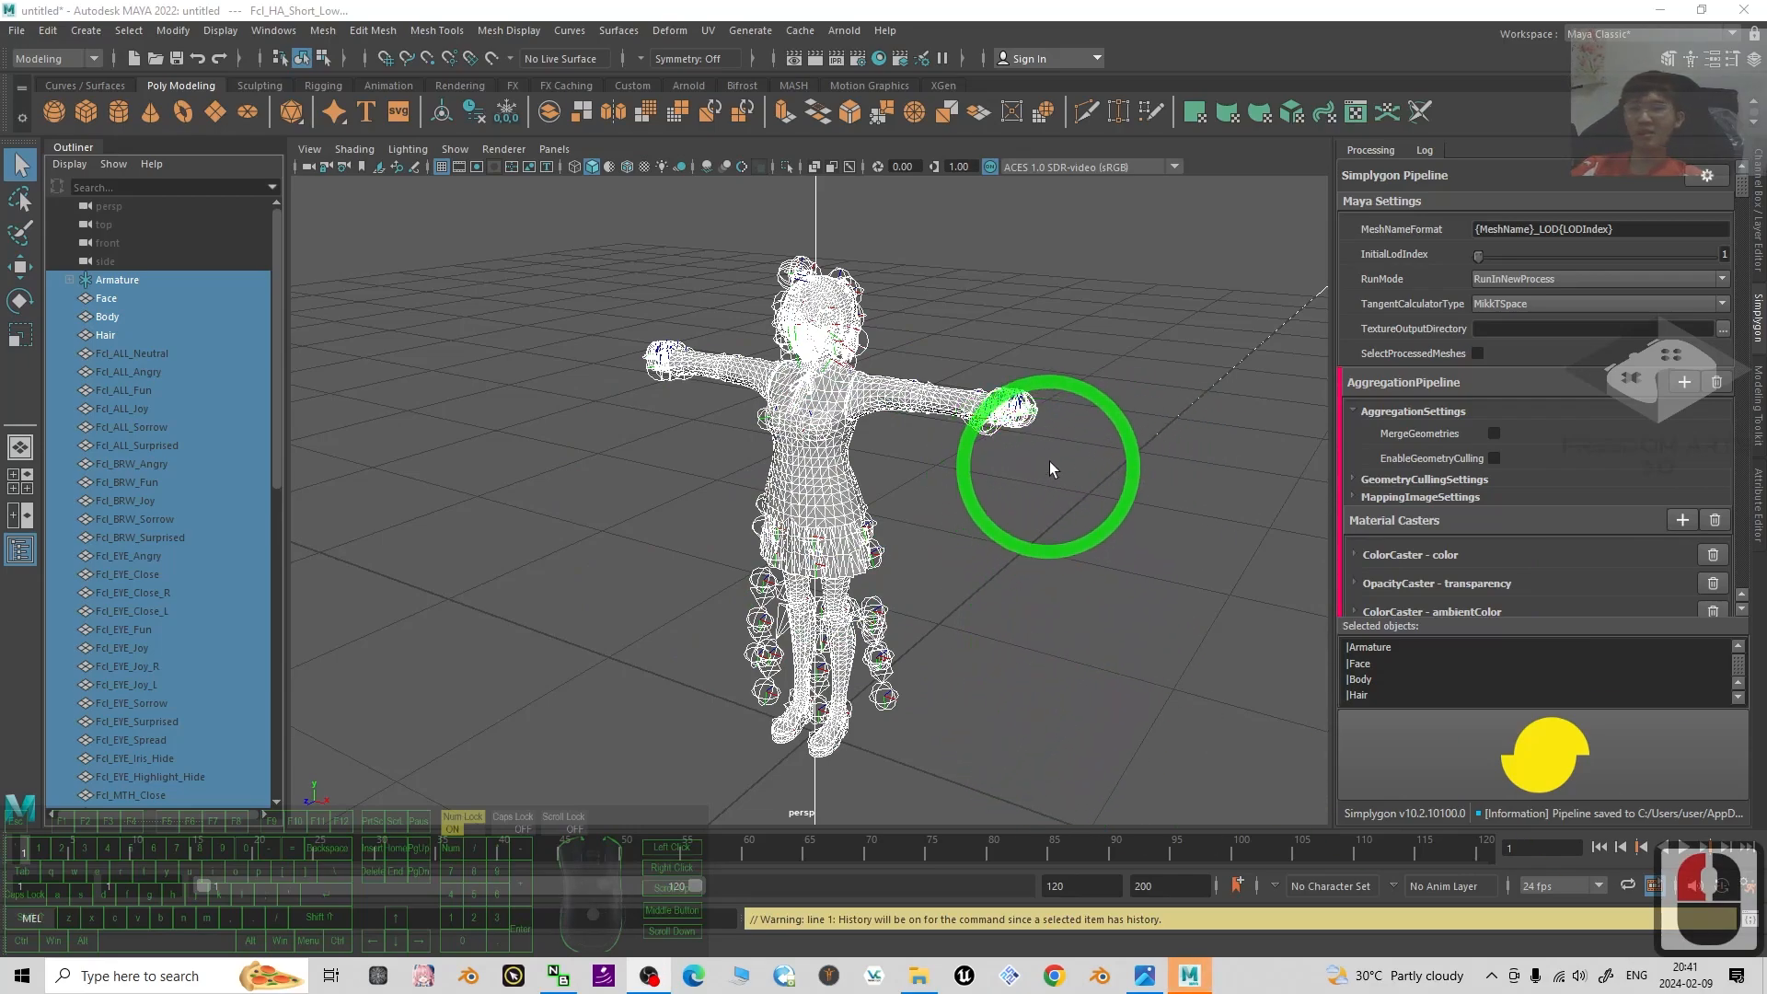
drag(276, 285, 263, 644)
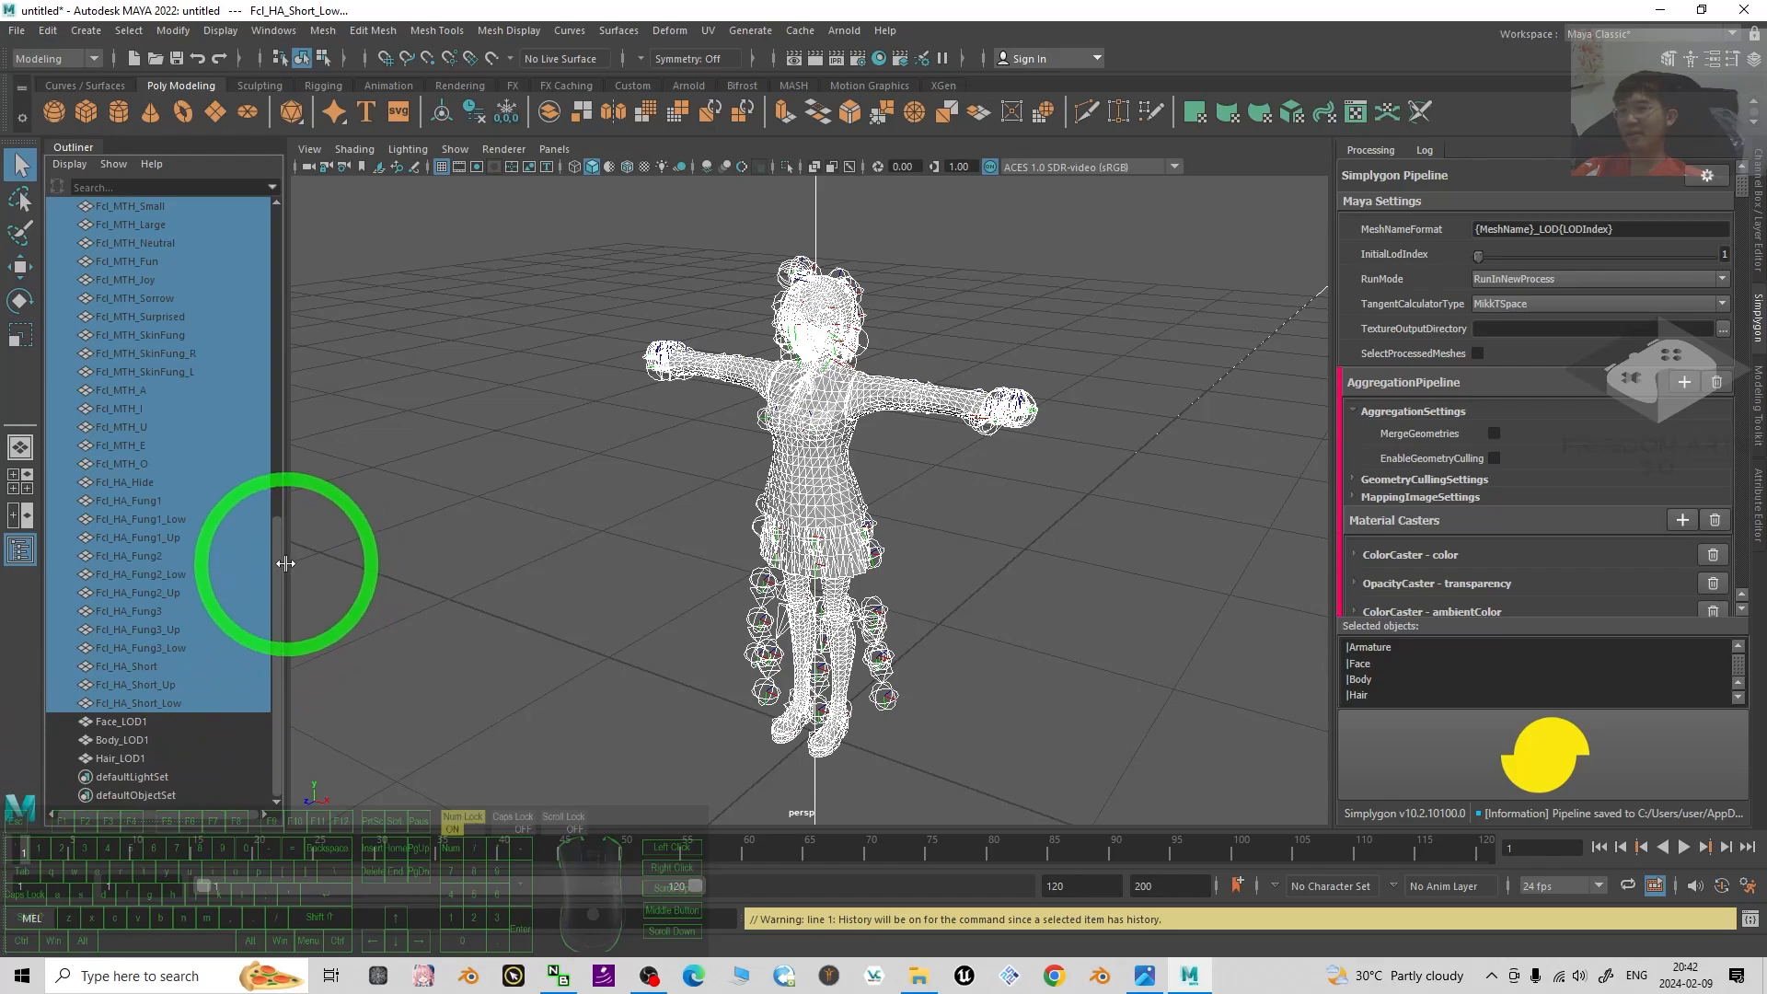
drag(278, 559, 267, 237)
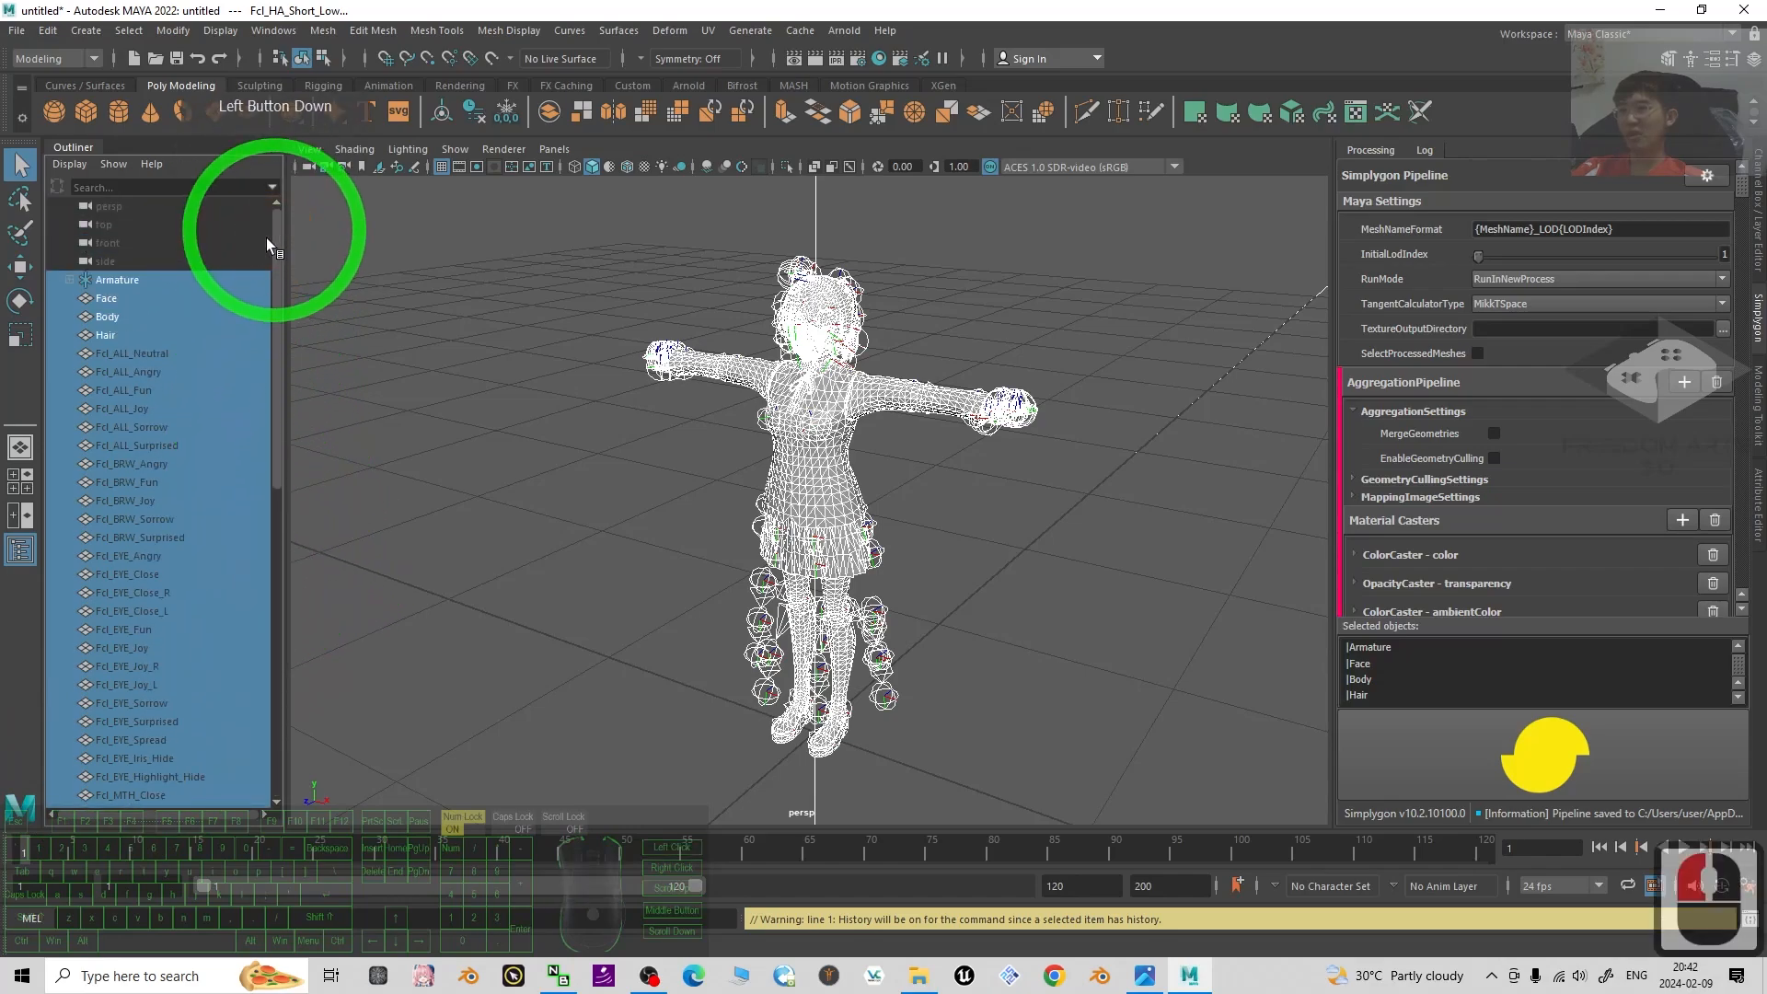
Delete the original Face, Body and Hair meshes from the scene.
click(108, 300)
click(113, 321)
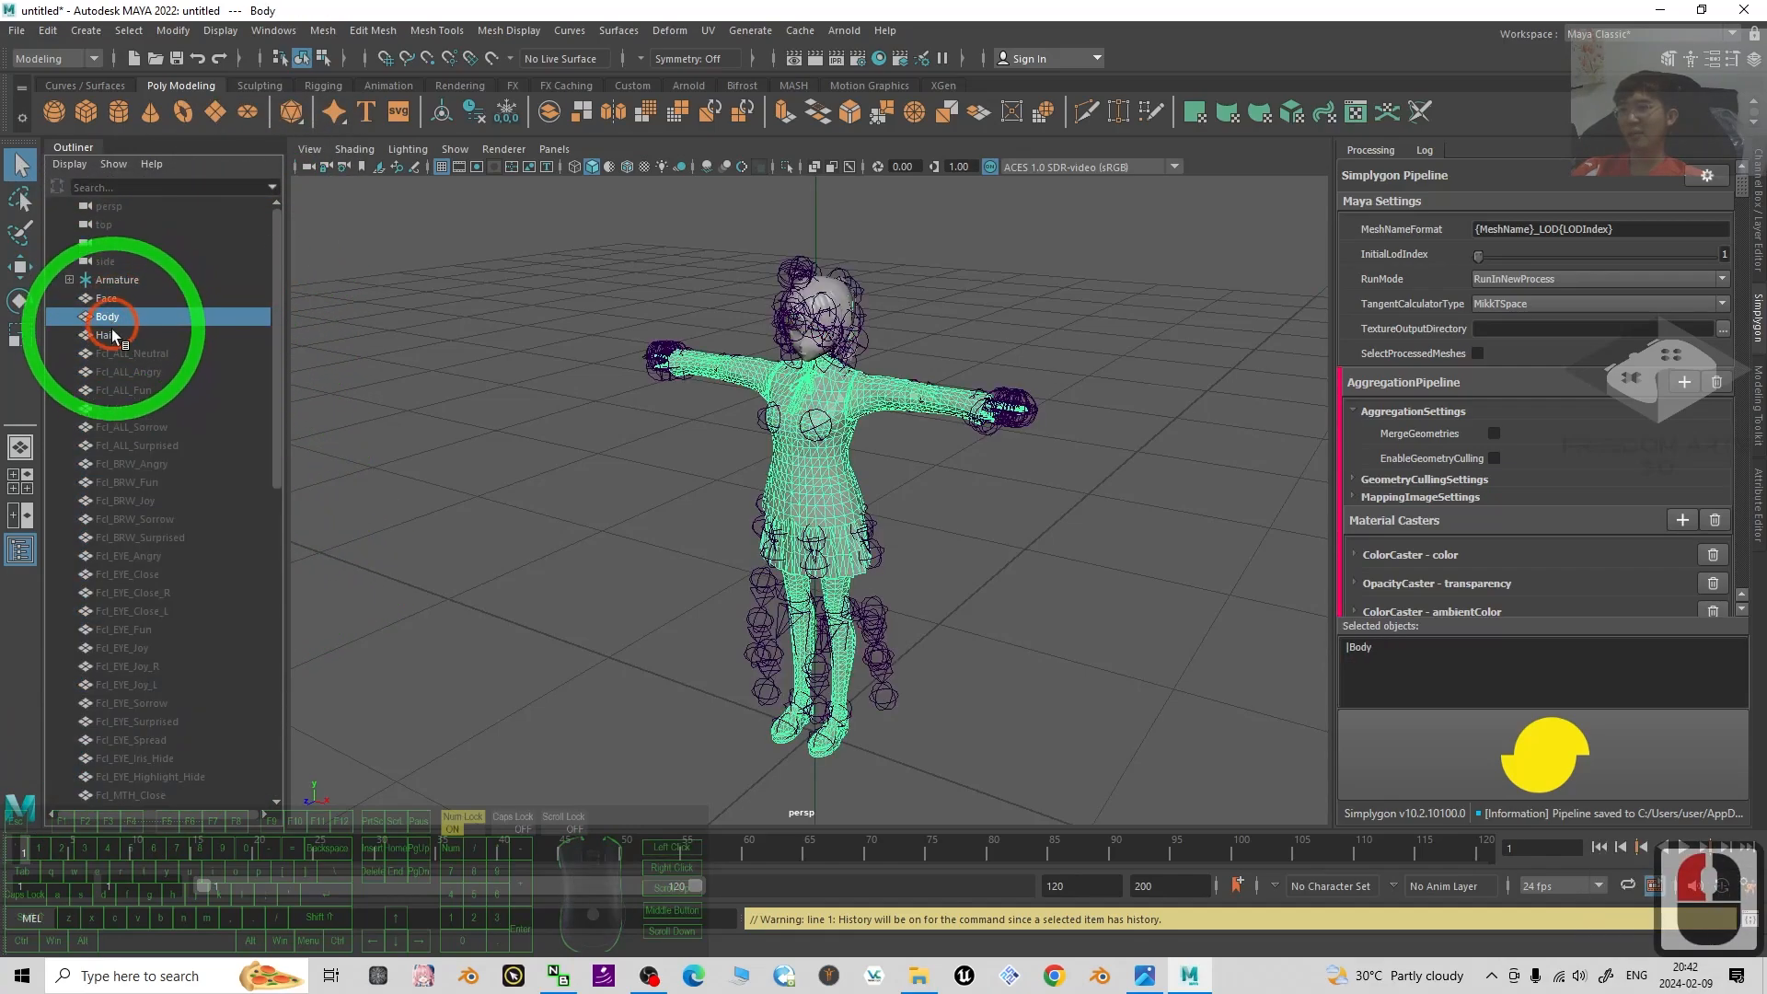
click(106, 337)
click(107, 300)
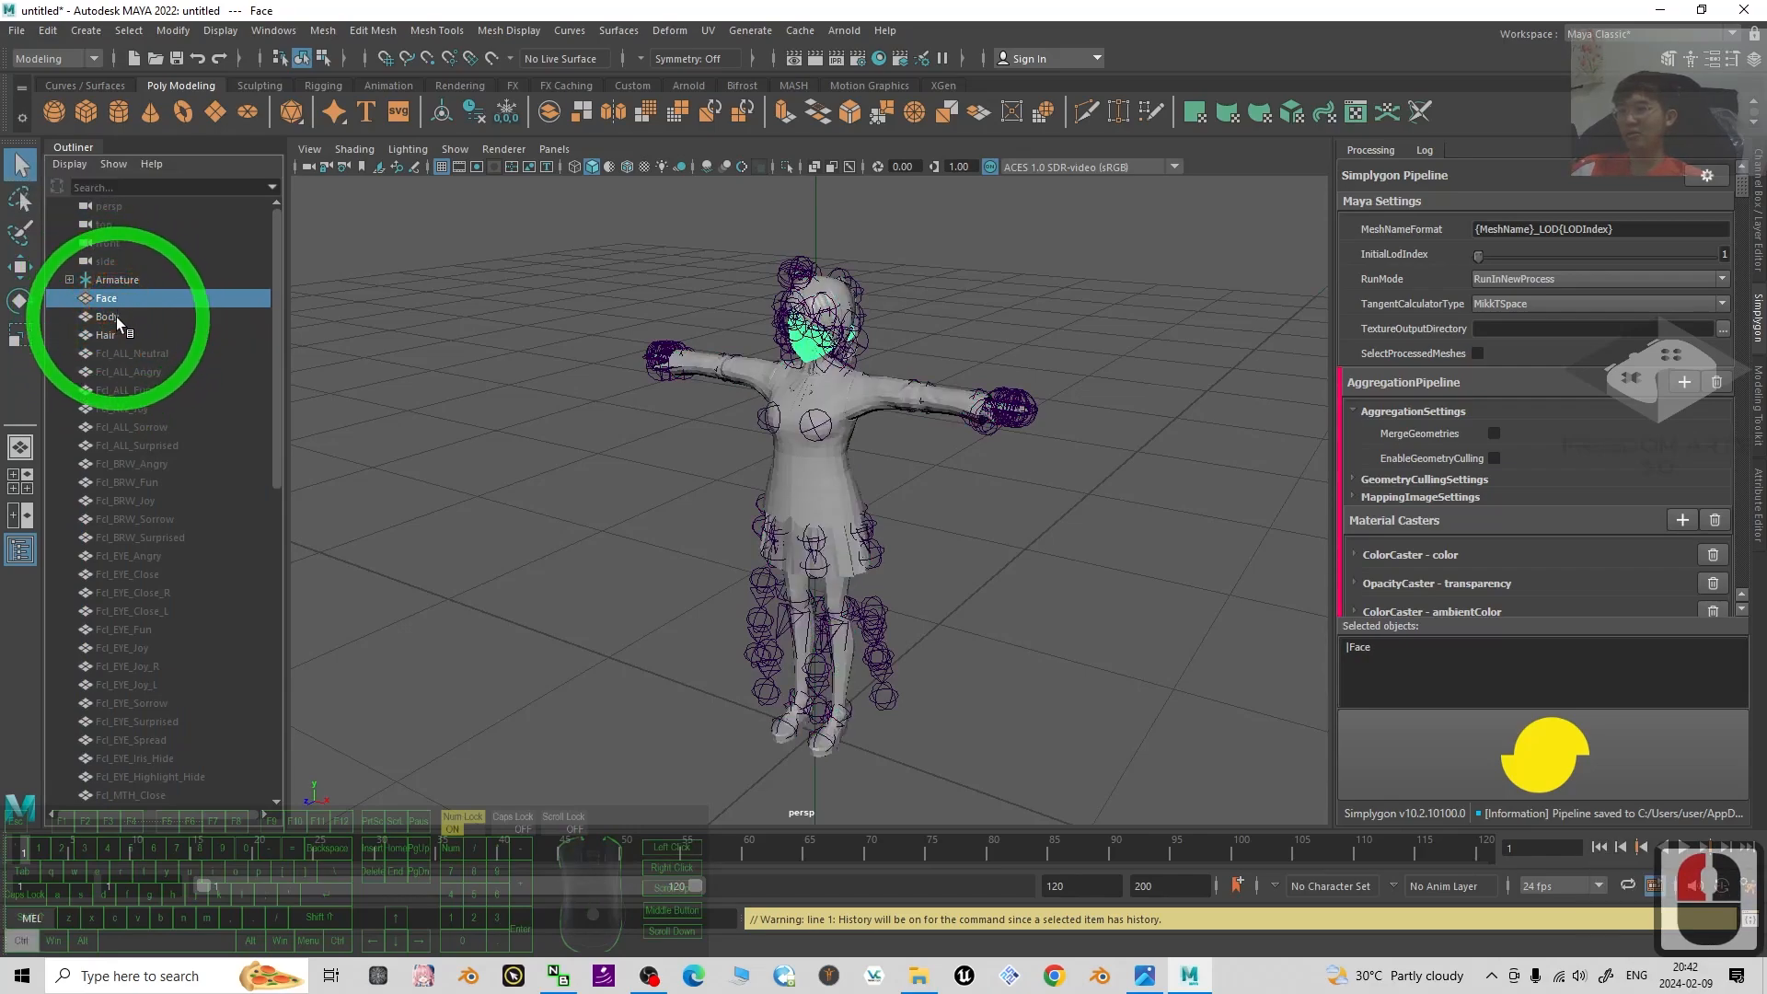
ctrl+click(116, 317)
ctrl+click(108, 335)
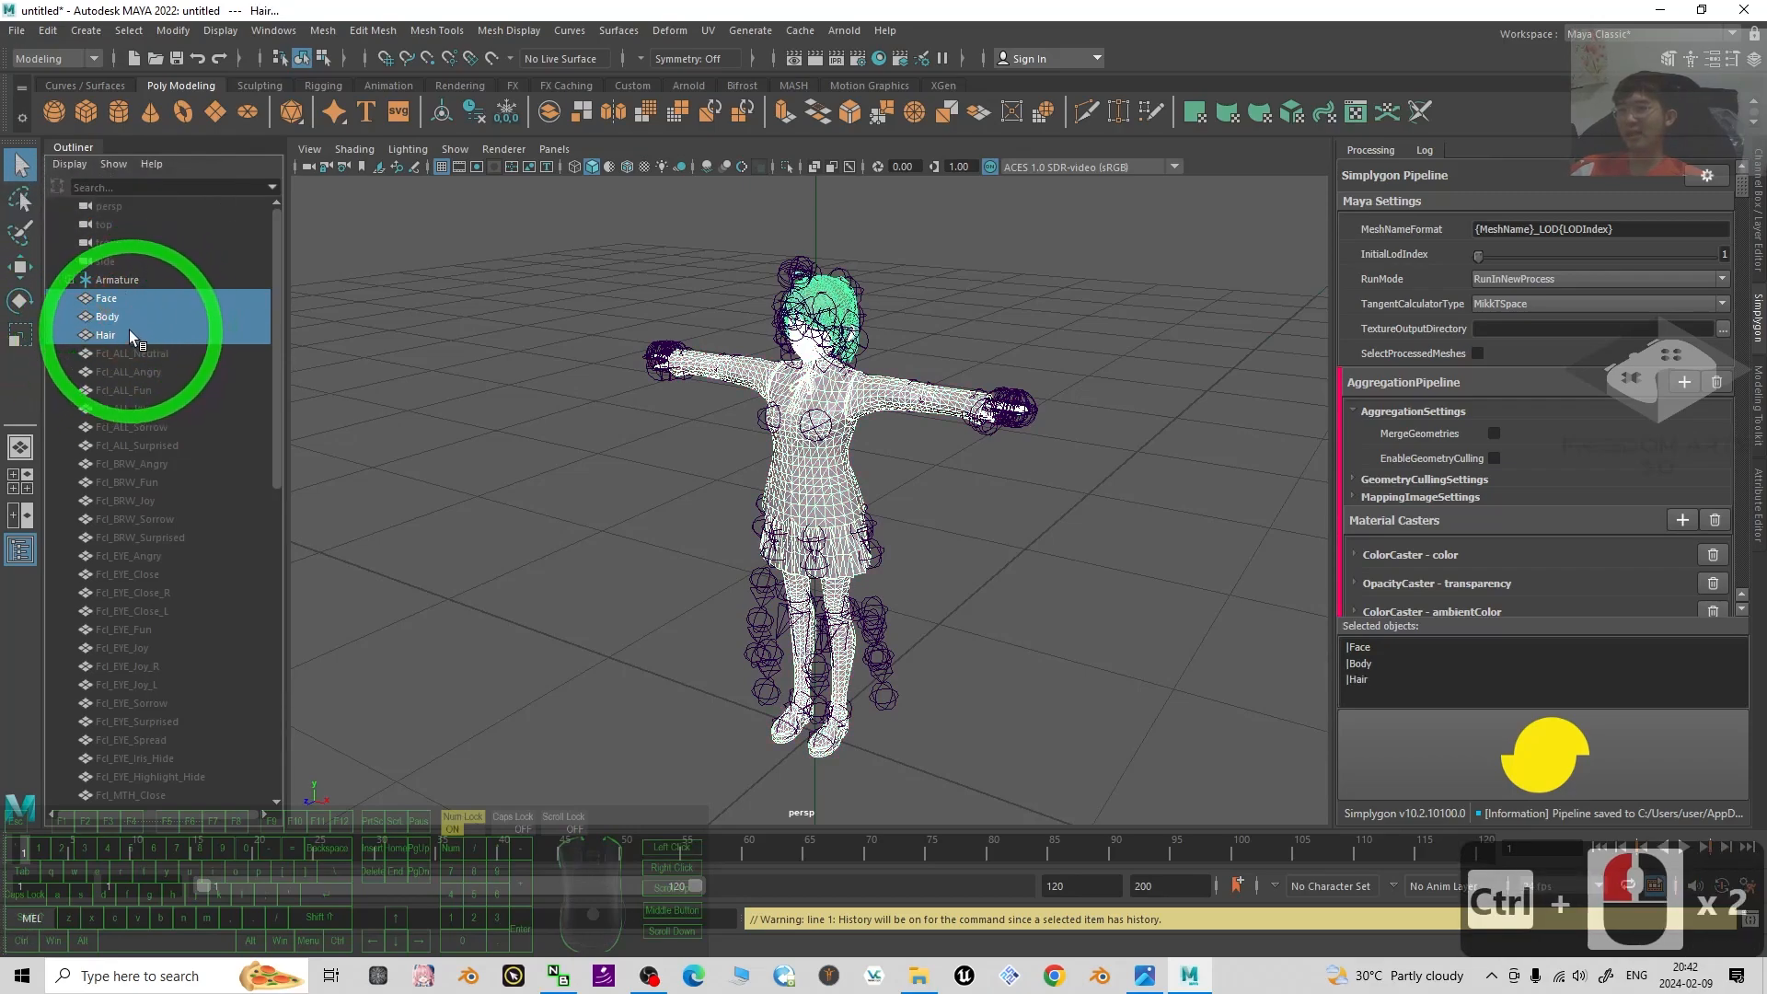
key(Delete)
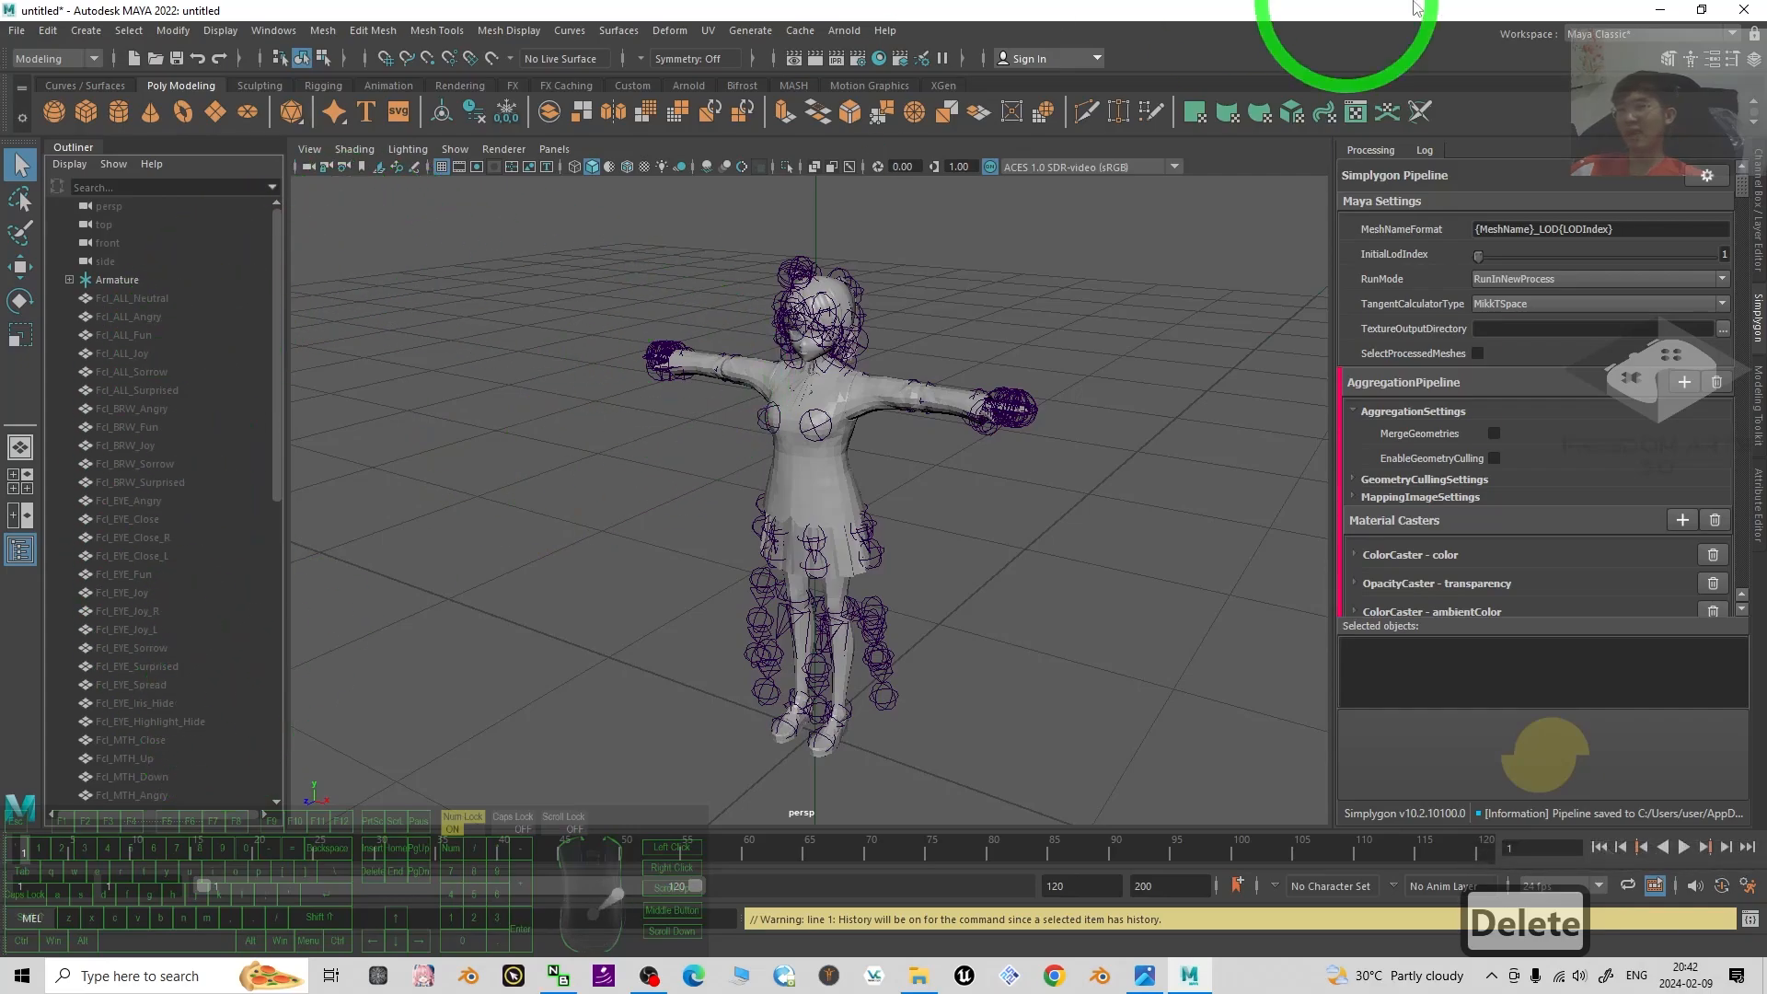
Shrink the Maya window aside and create a folder named Material Baked from Maya Simplygon inside the Avatar01 folder.
drag(1322, 20, 1286, 94)
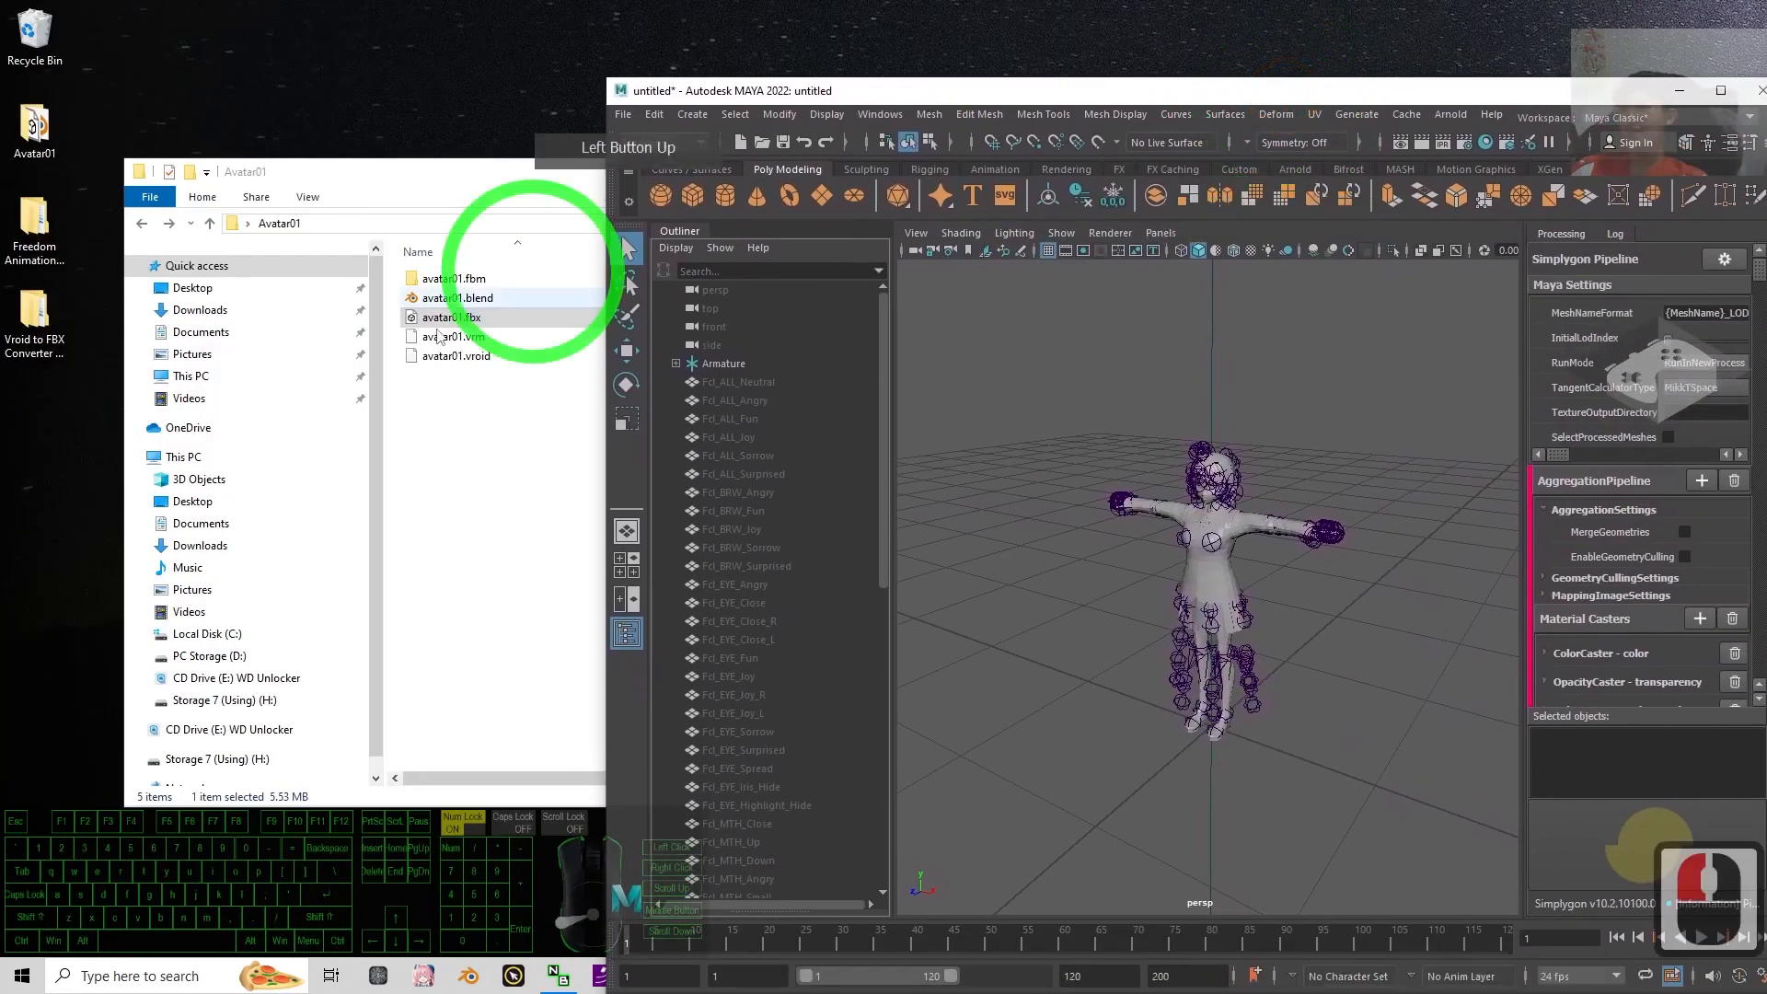
click(396, 175)
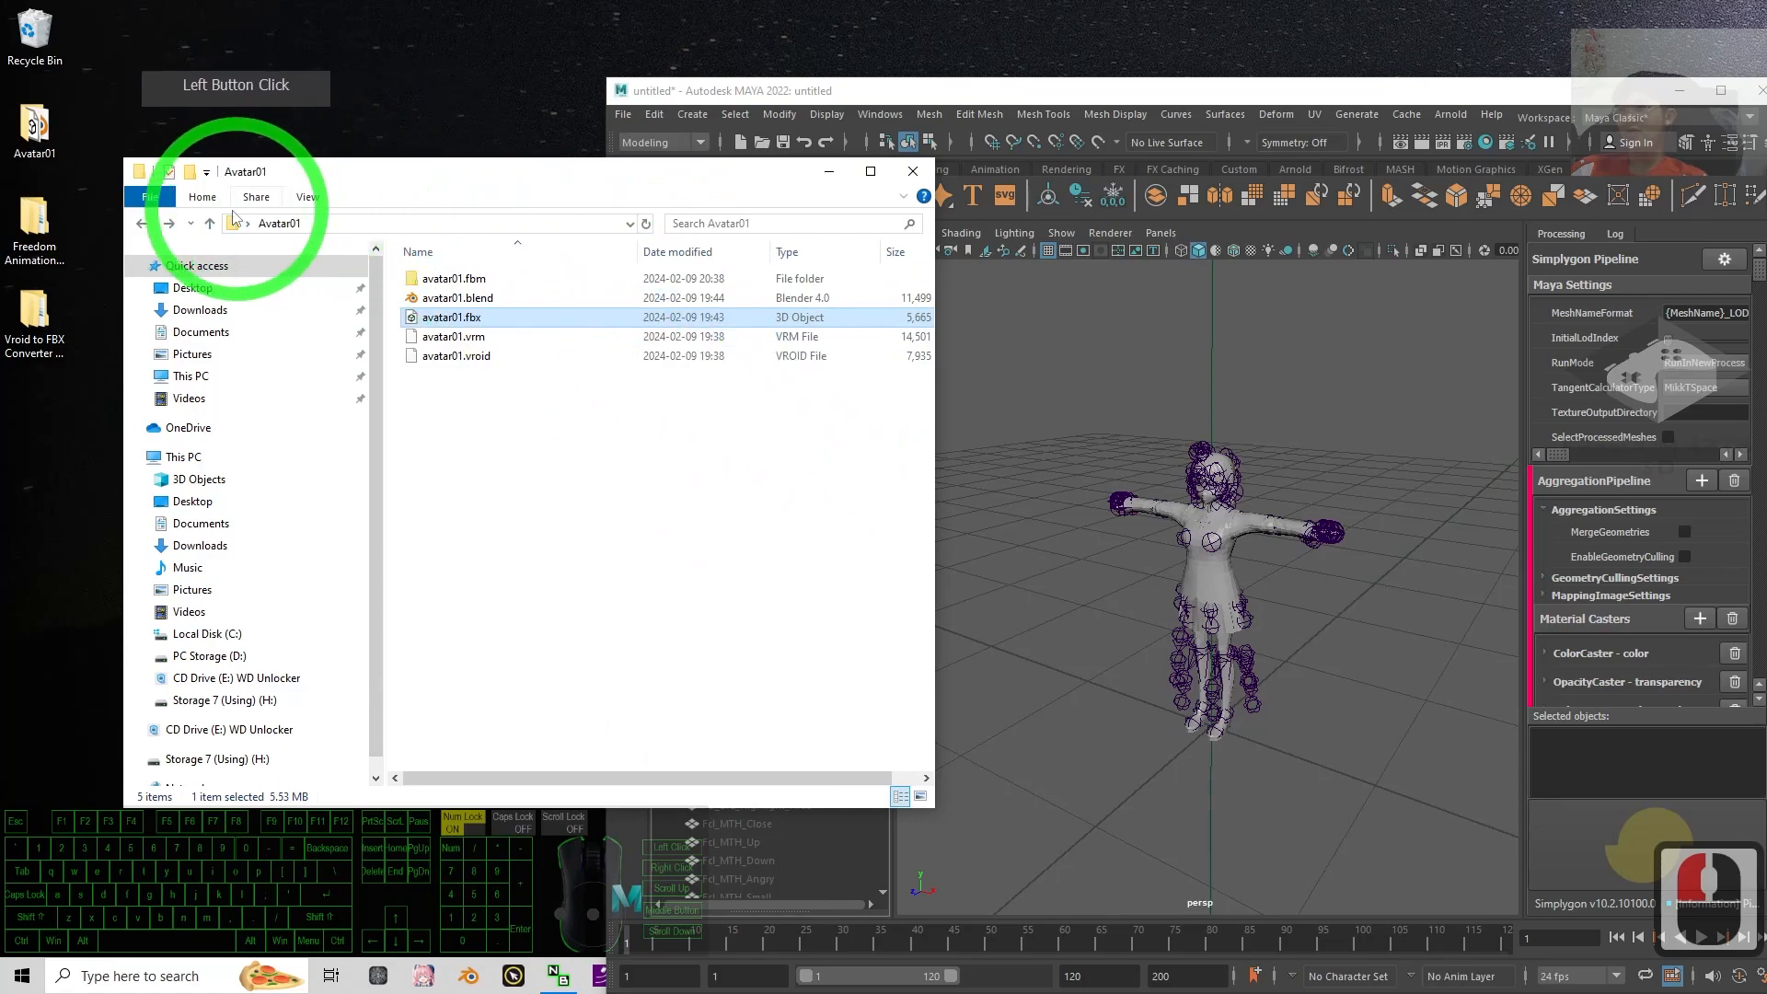
right_click(436, 440)
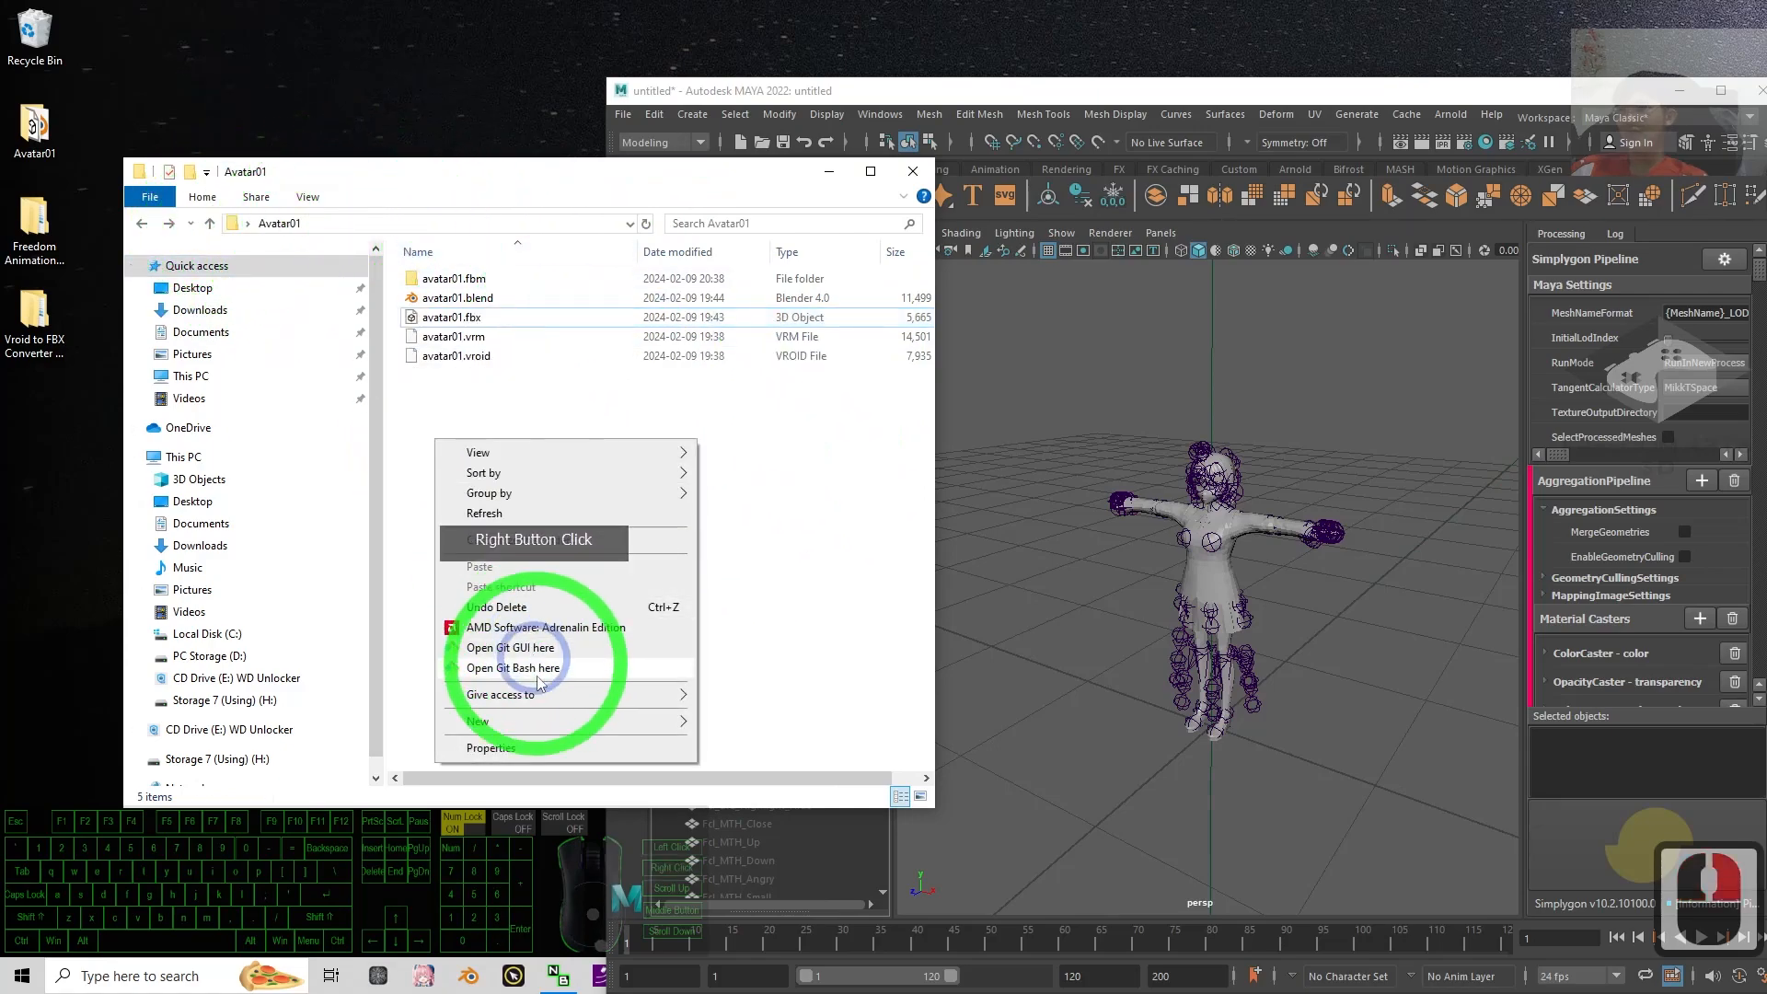
click(553, 722)
click(752, 732)
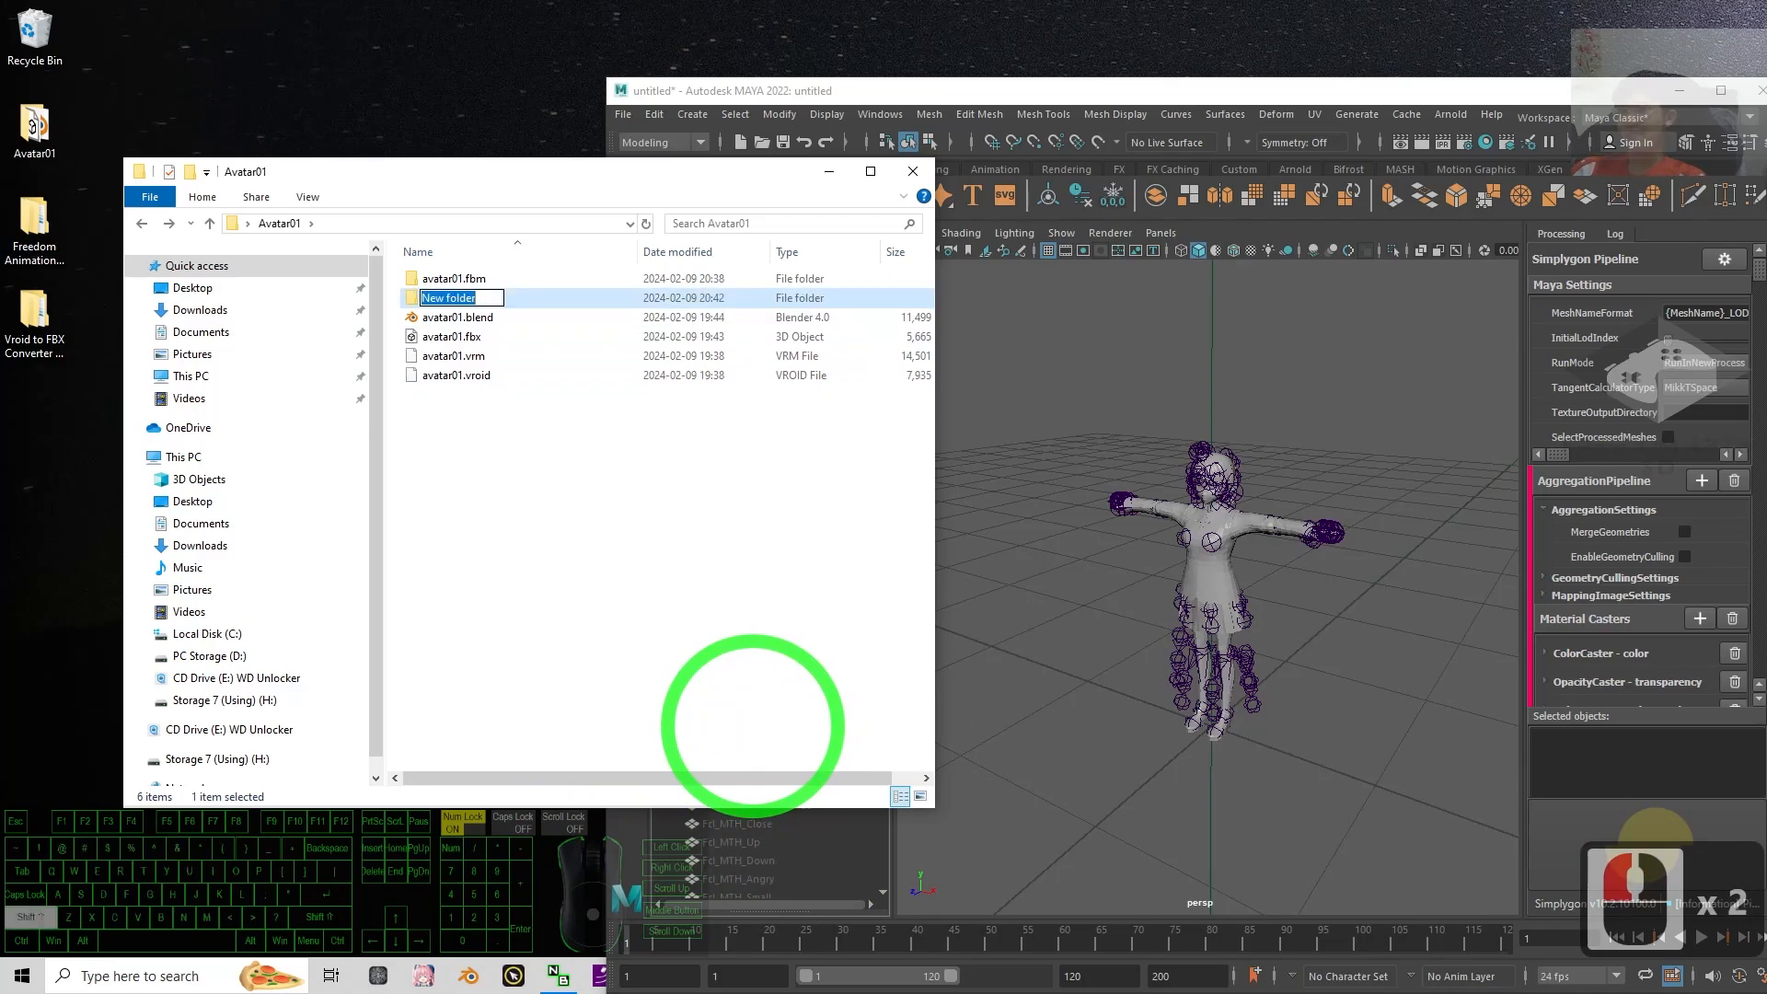
text(Material Baked)
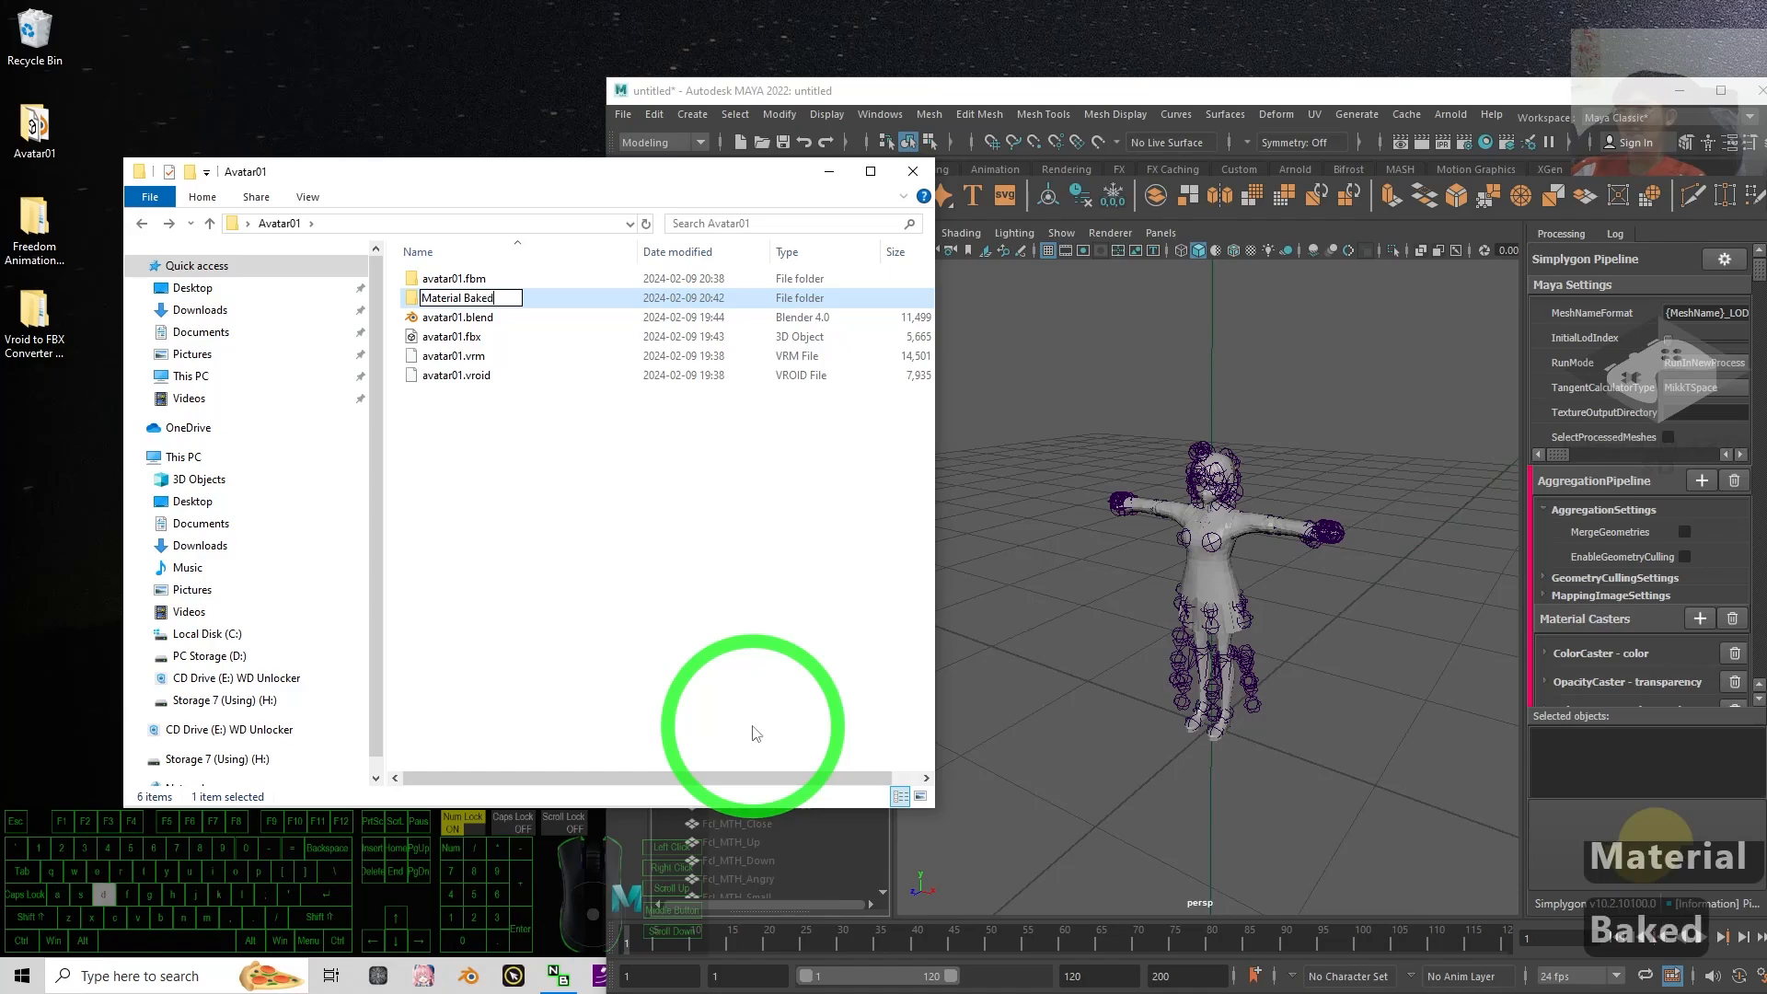
text( from Maya)
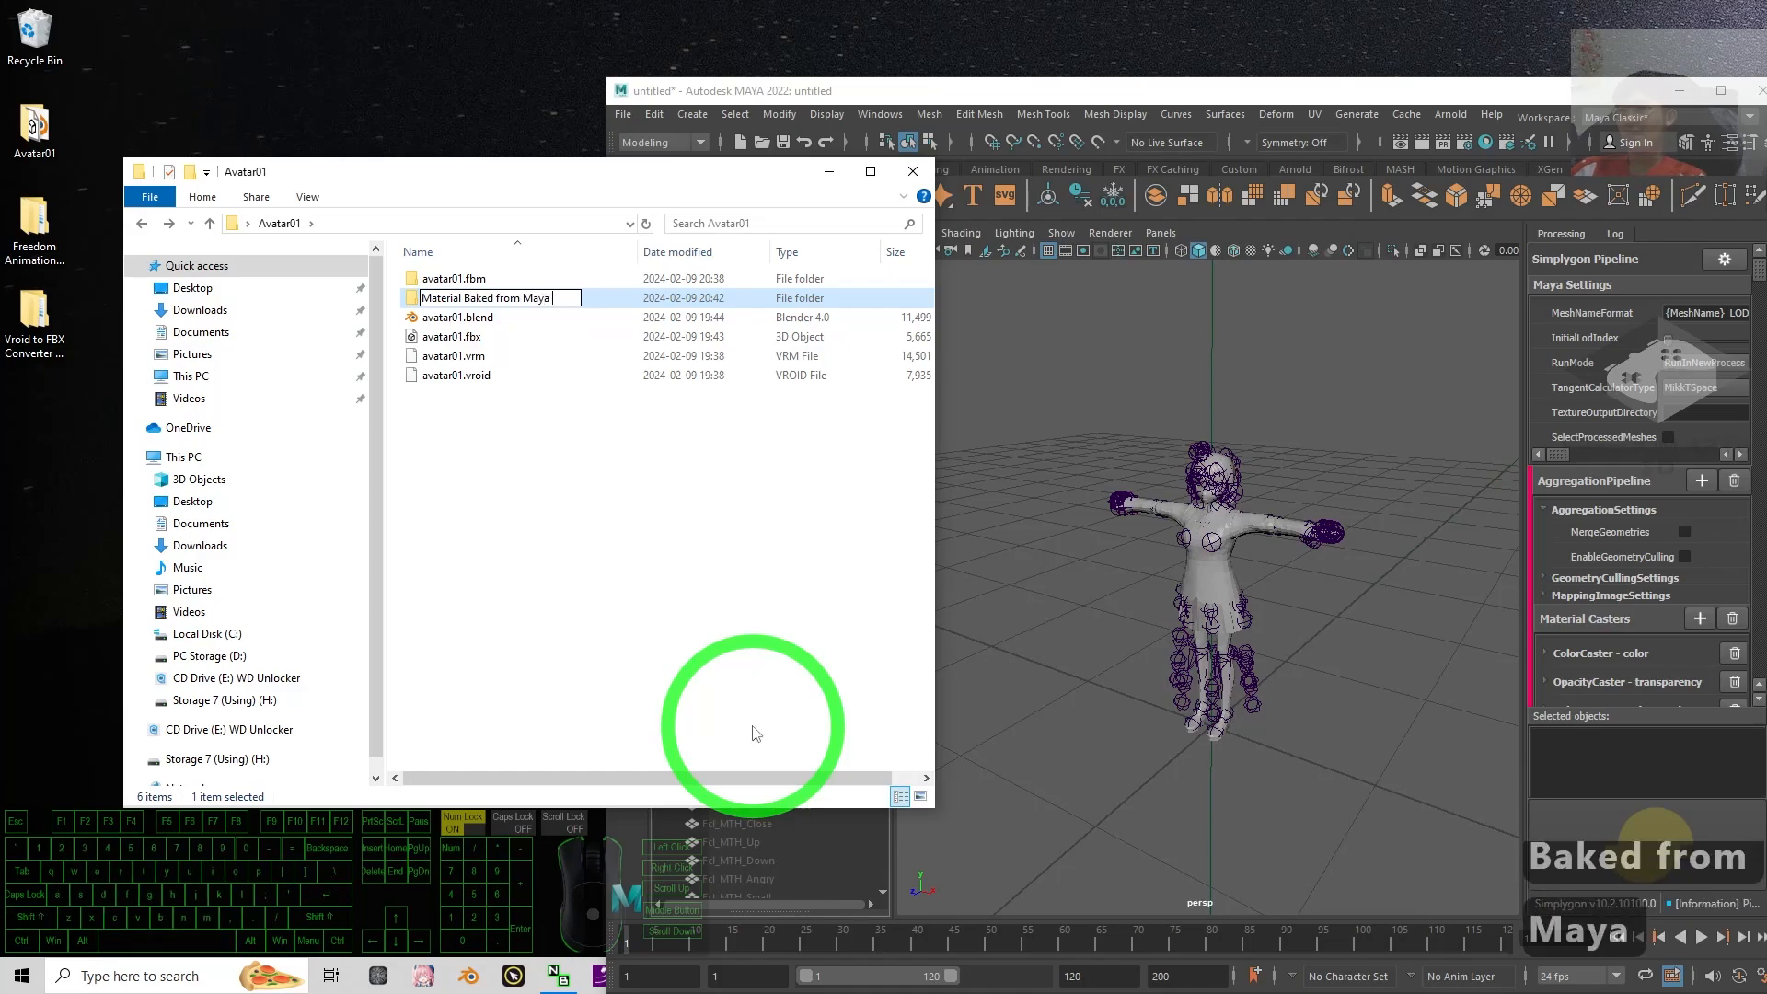
text( Si)
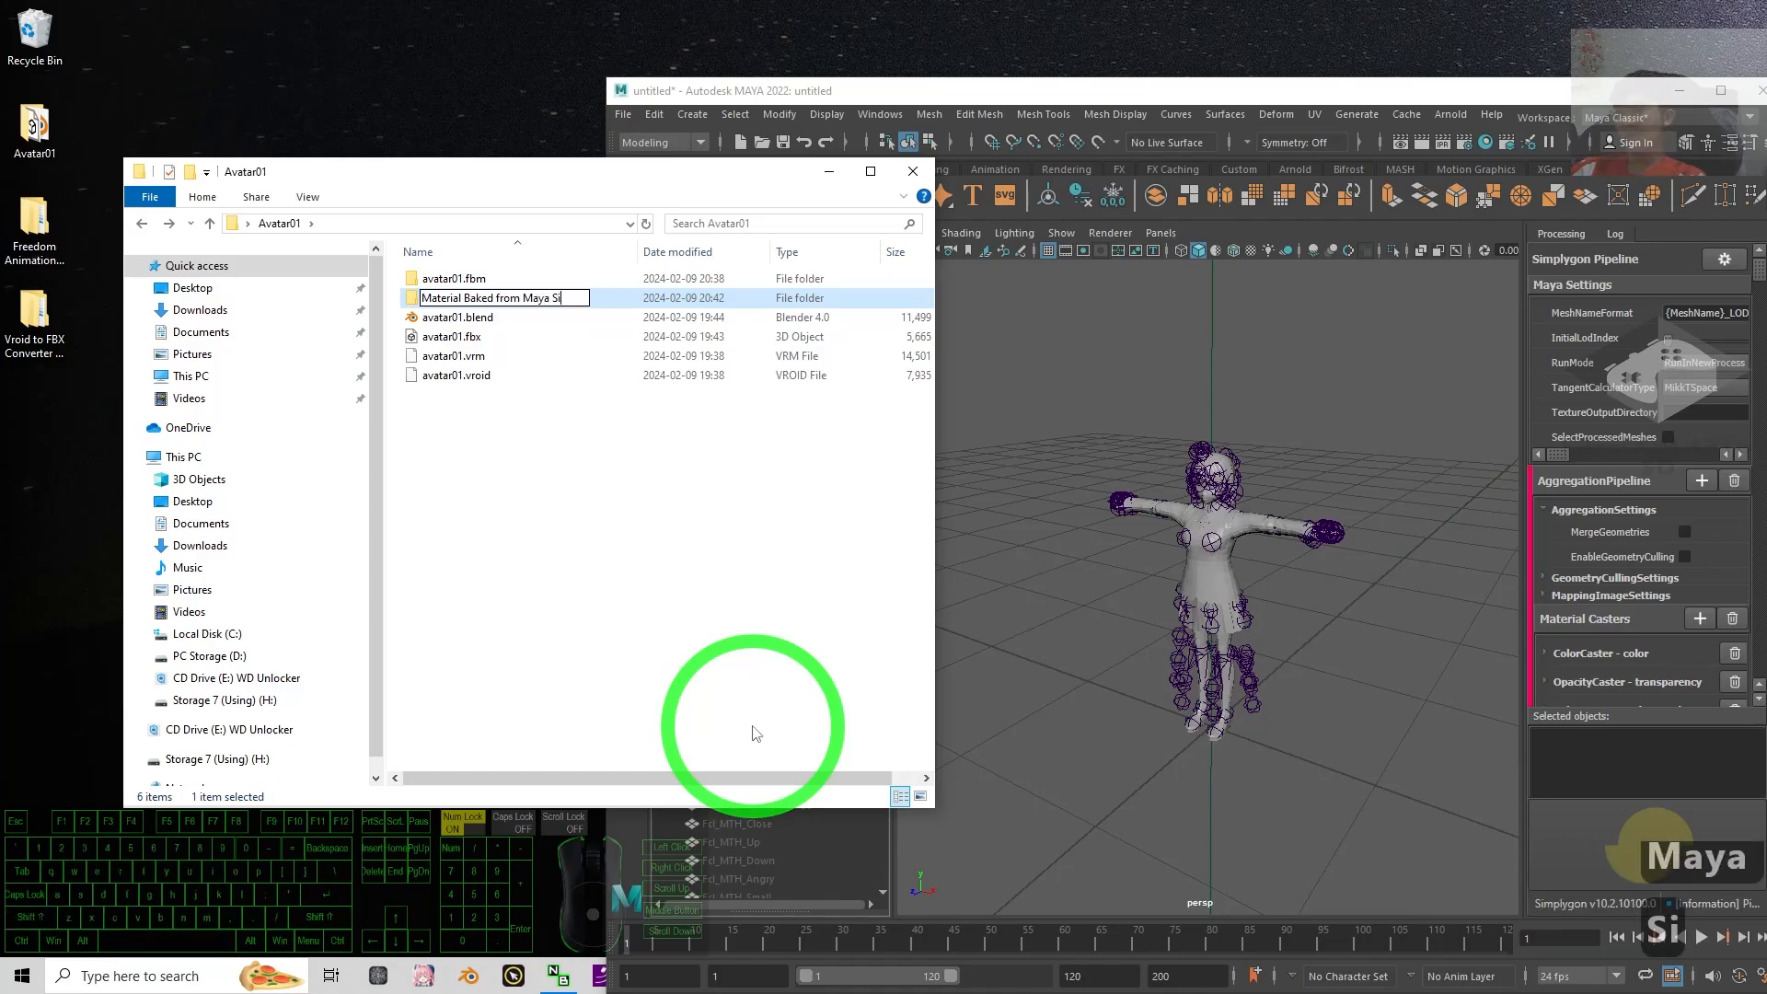
text(mplygon)
key(Return)
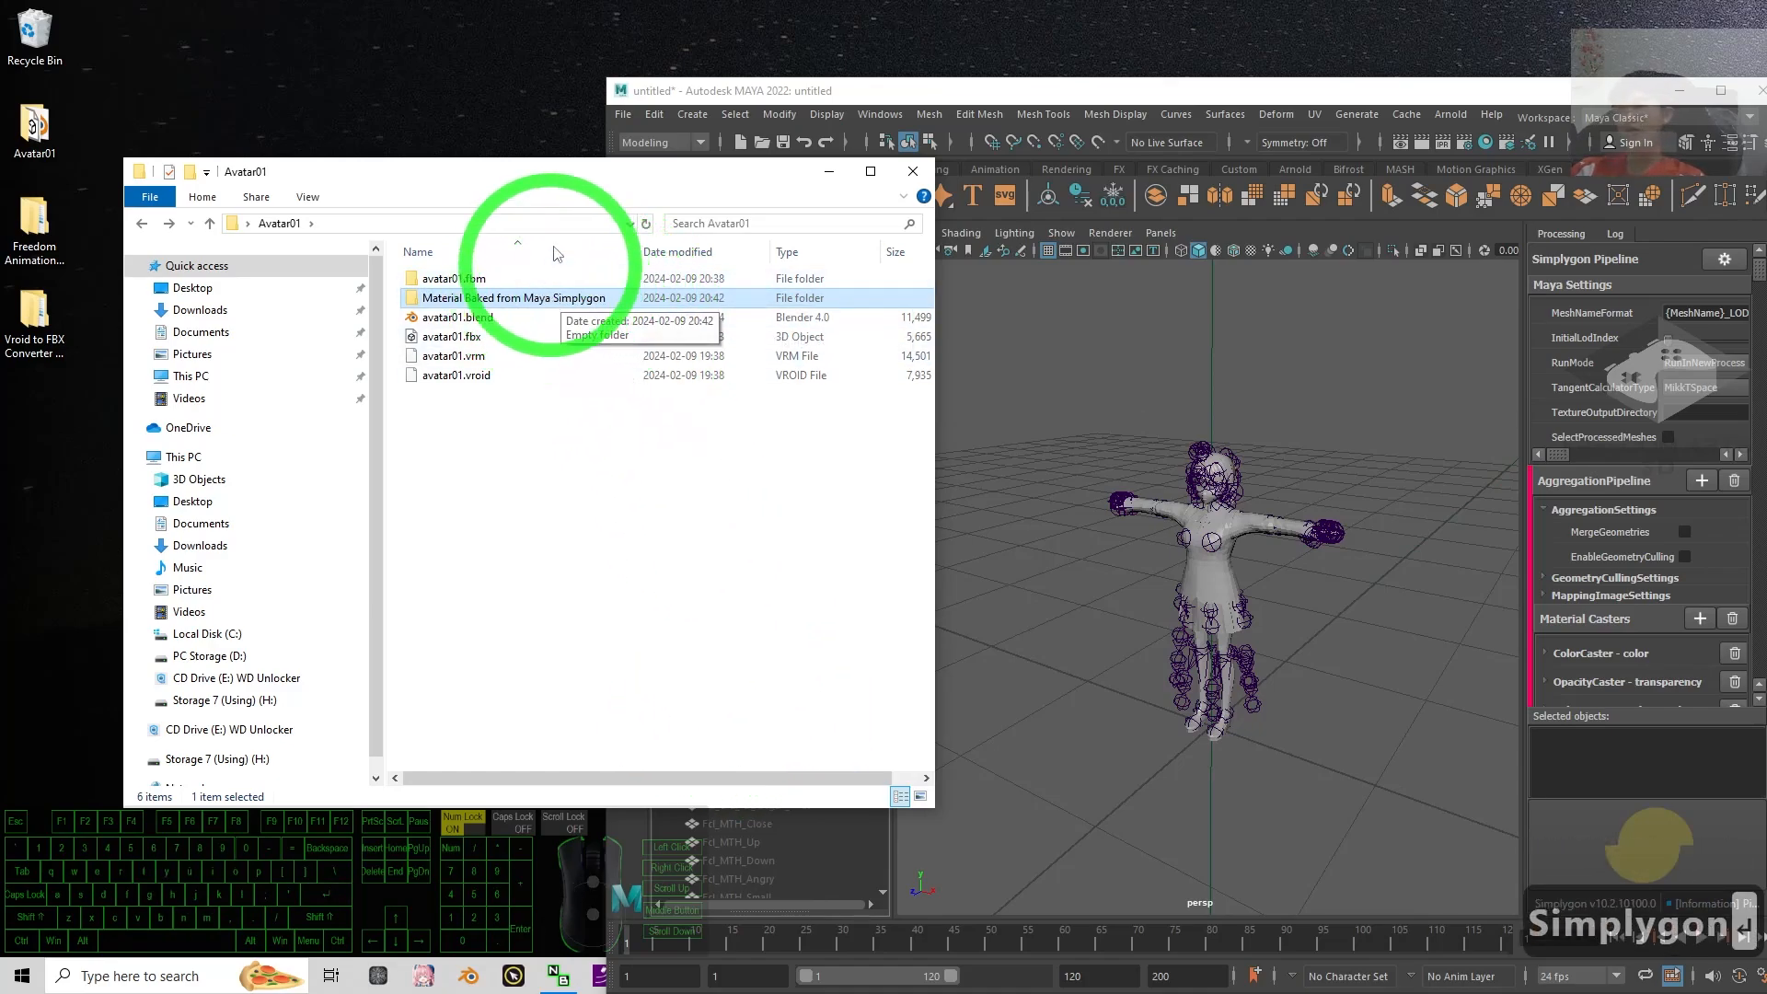
Reposition the Avatar01 folder and Maya windows beside each other, and bring the Avatar01 folder to the front.
drag(552, 173, 478, 186)
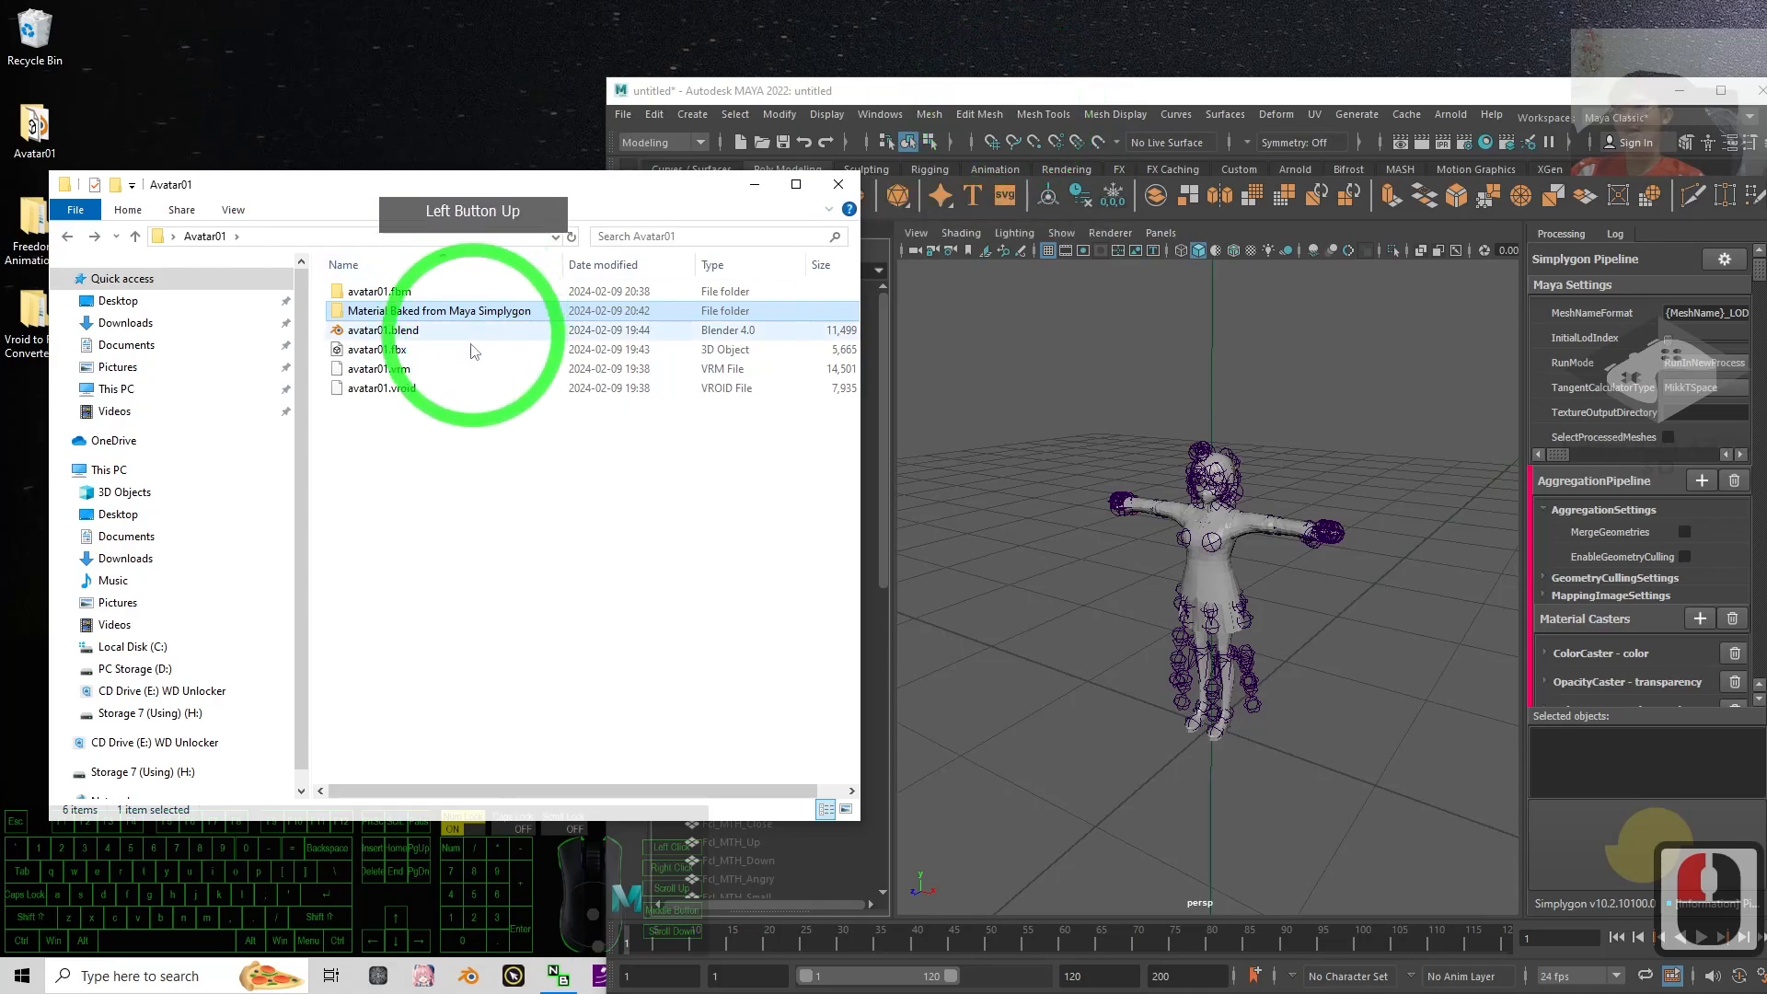
drag(1095, 98, 911, 68)
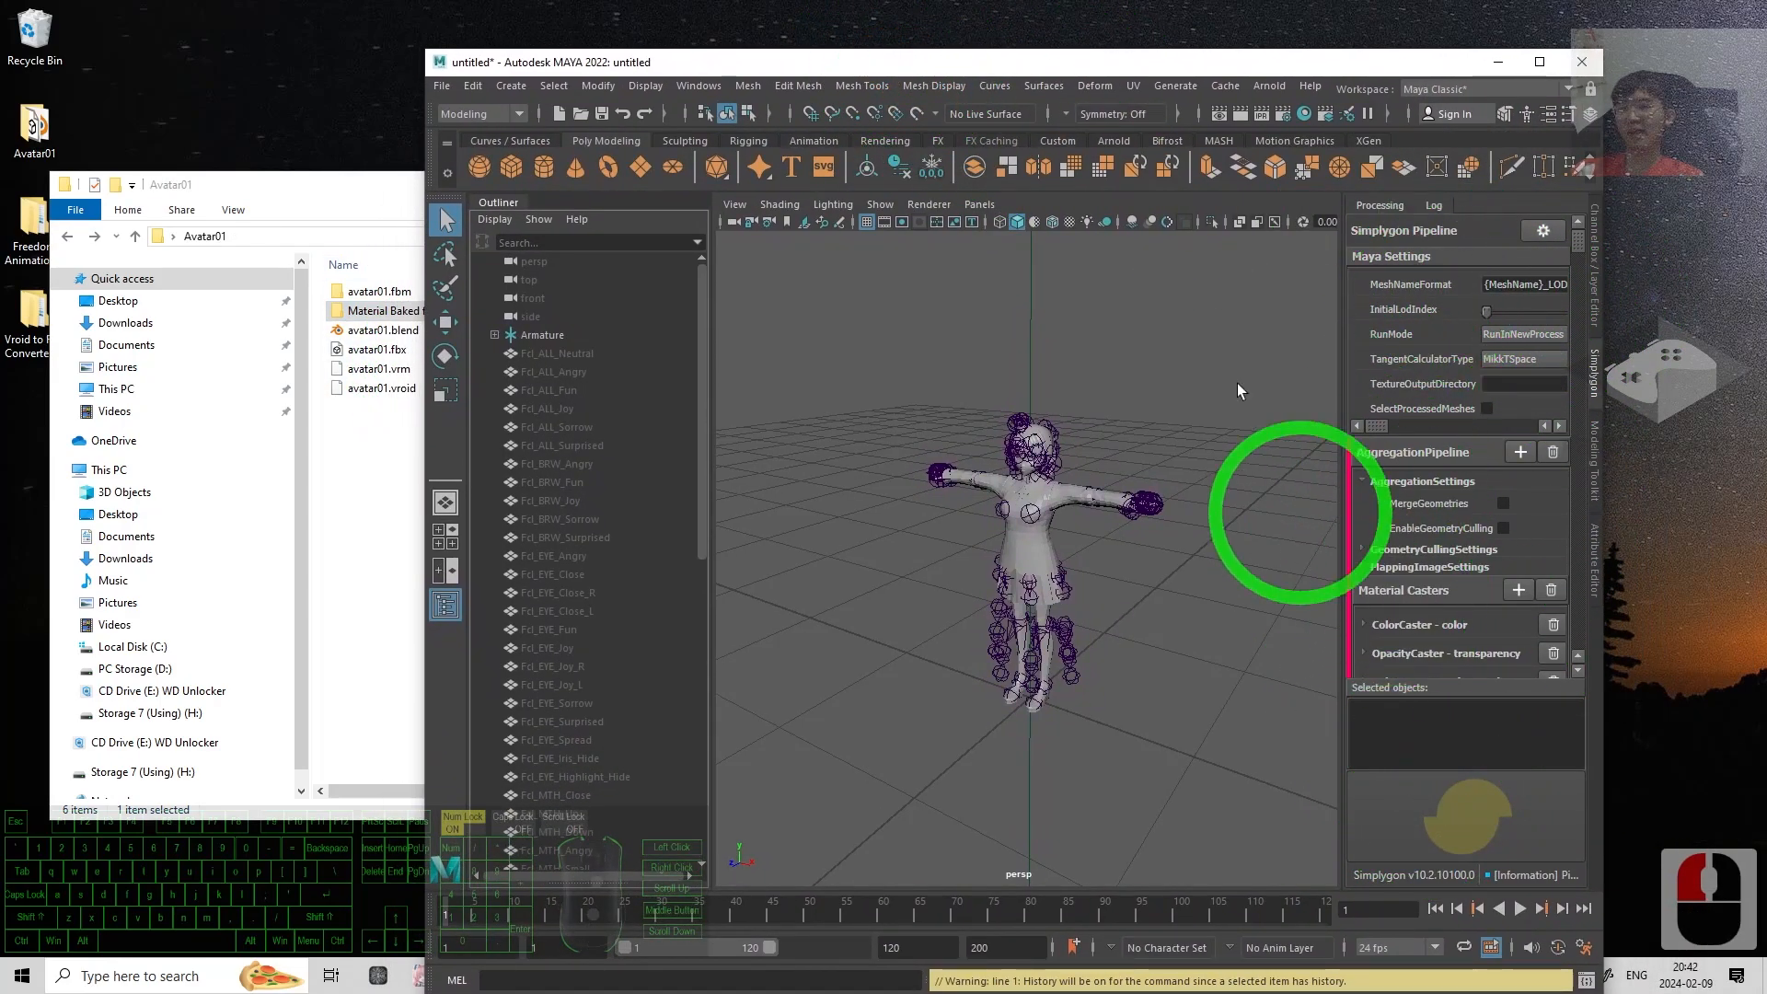
click(355, 224)
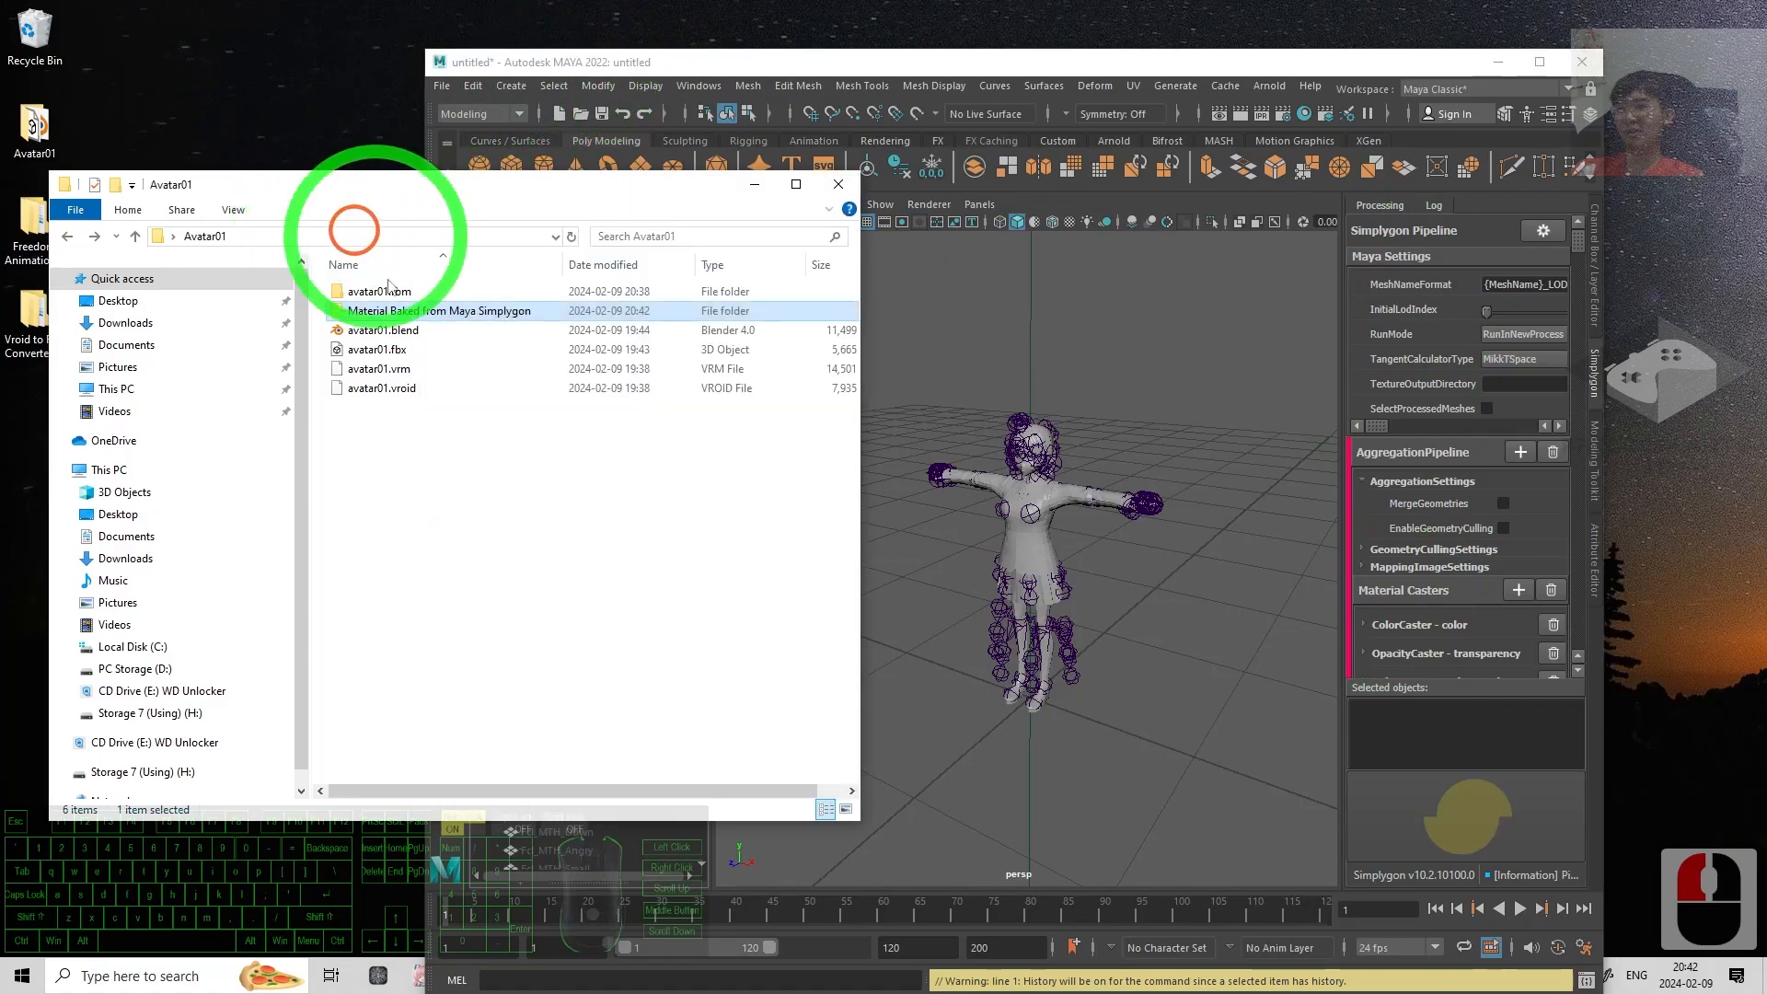
Open the Material Baked from Maya Simplygon folder and move the Maya window aside so both are visible.
click(482, 312)
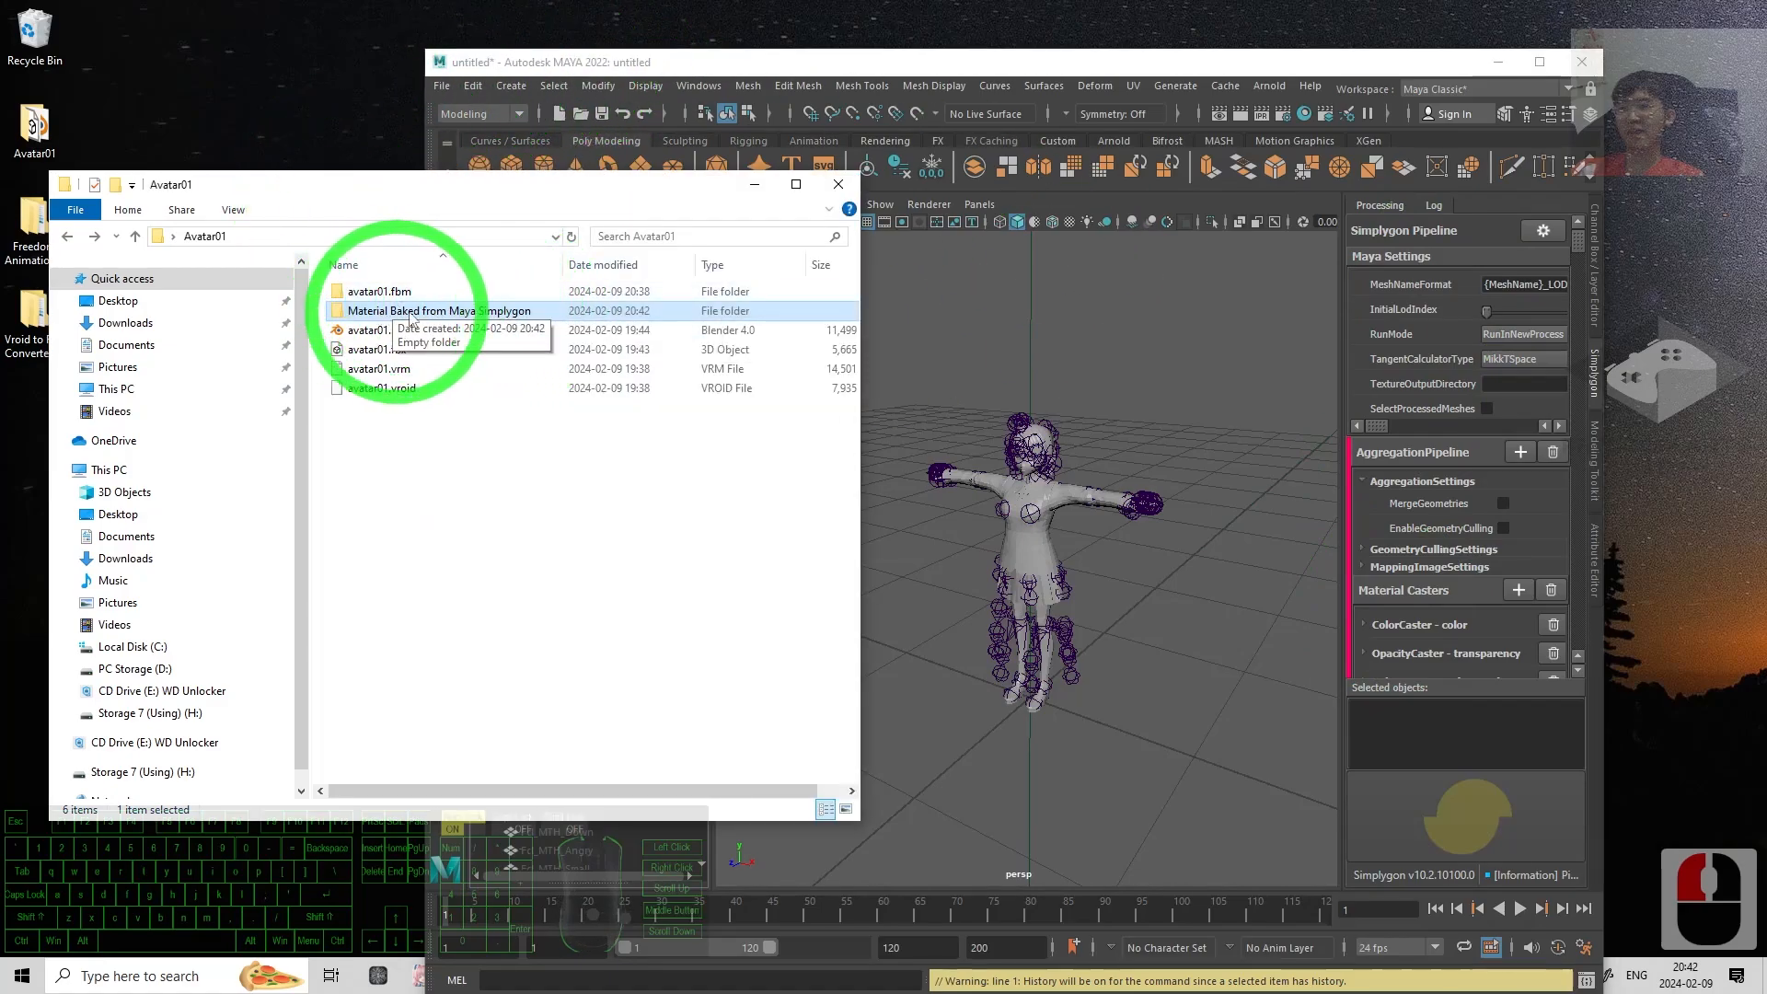
double_click(473, 319)
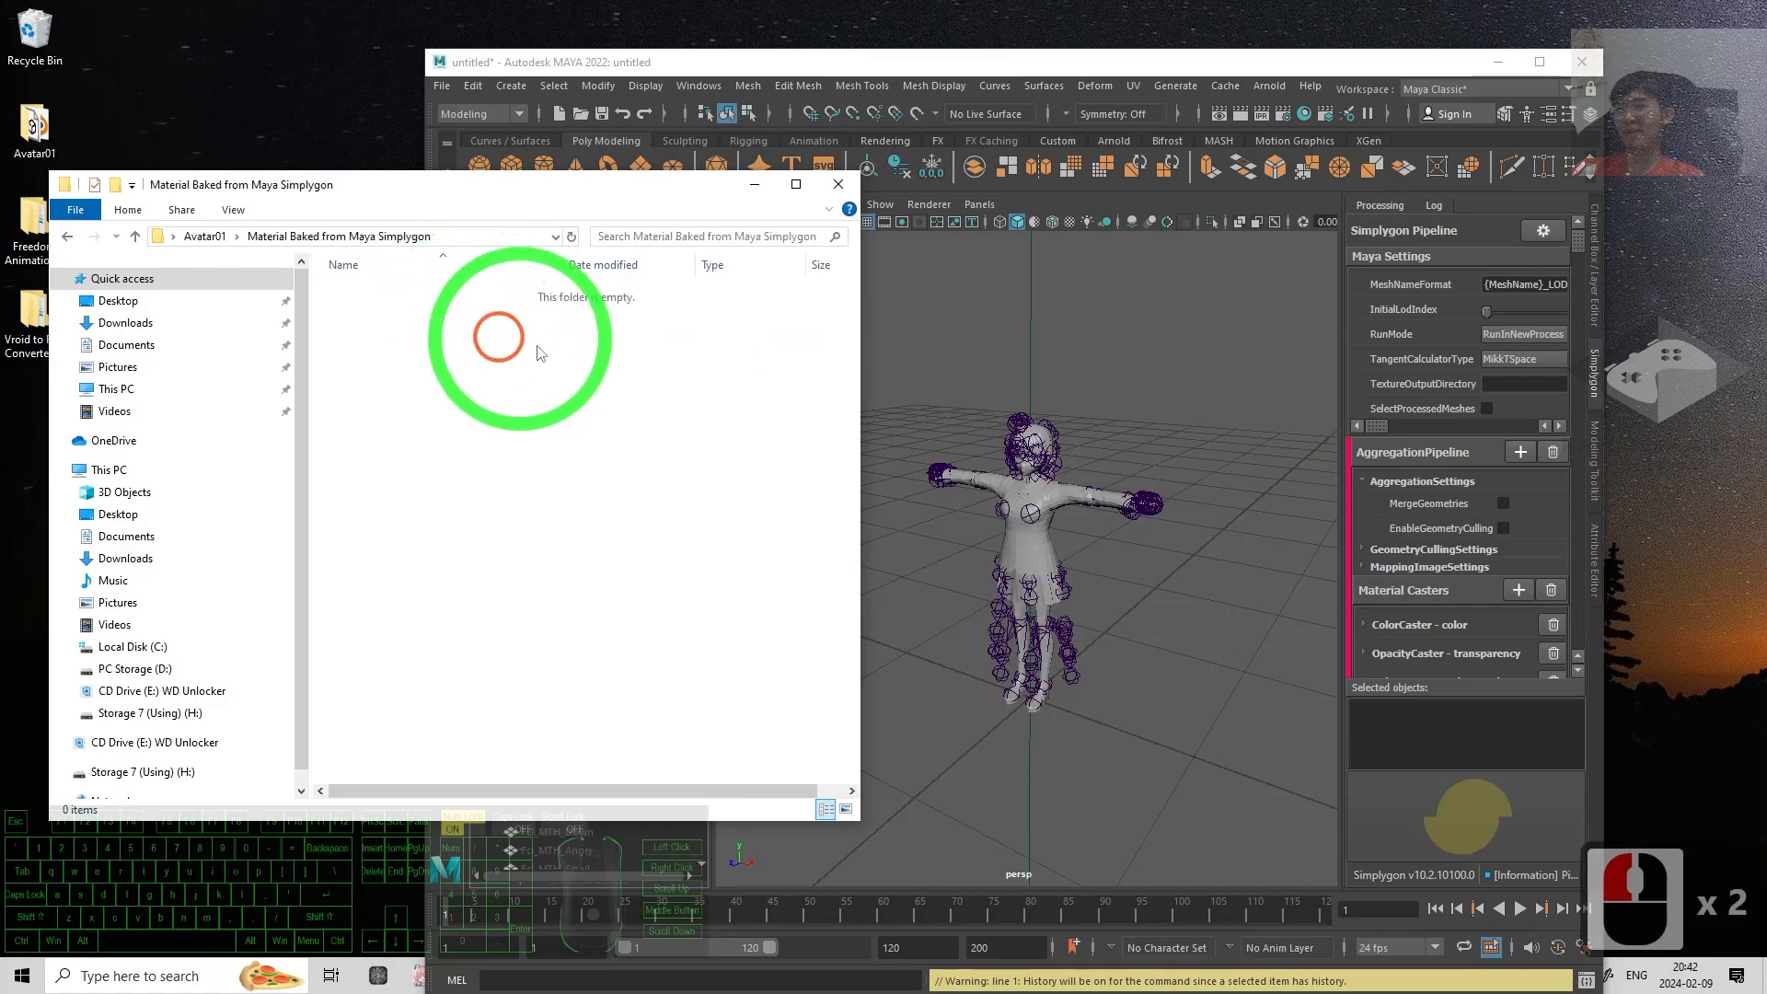
drag(720, 65, 865, 55)
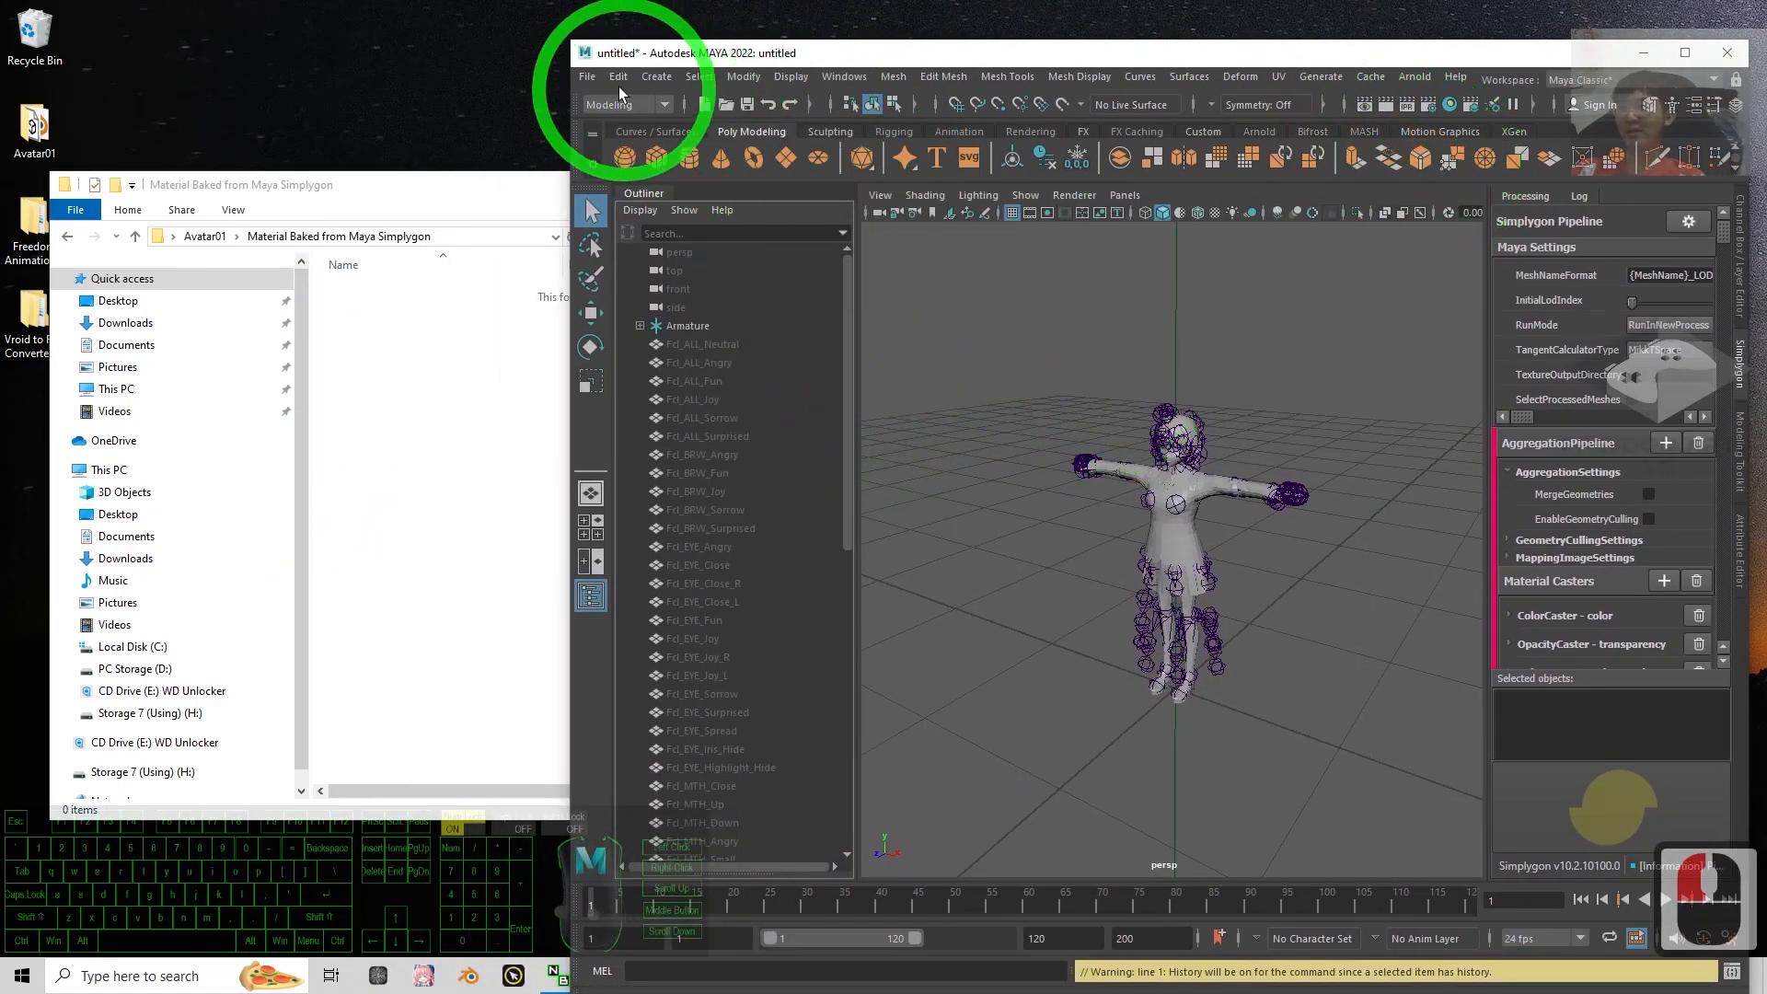
Set up an export of the whole Maya scene as FBX export with the file format version FBX 2011.
click(589, 77)
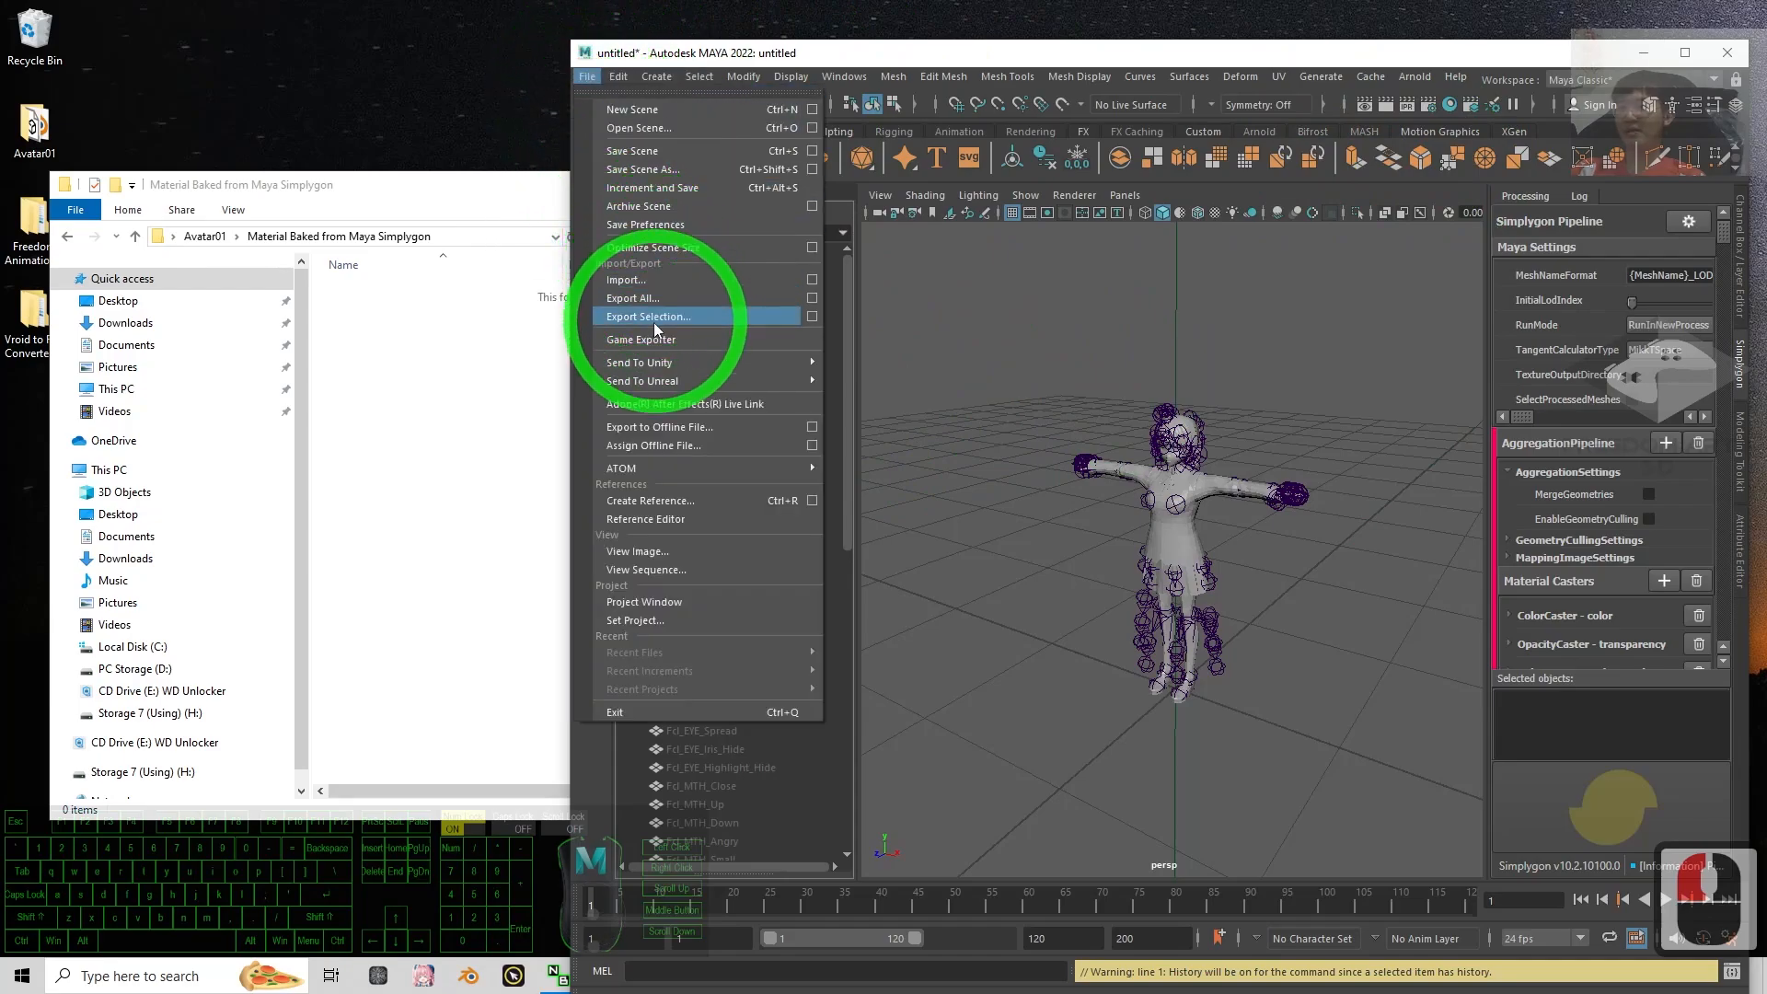
click(635, 300)
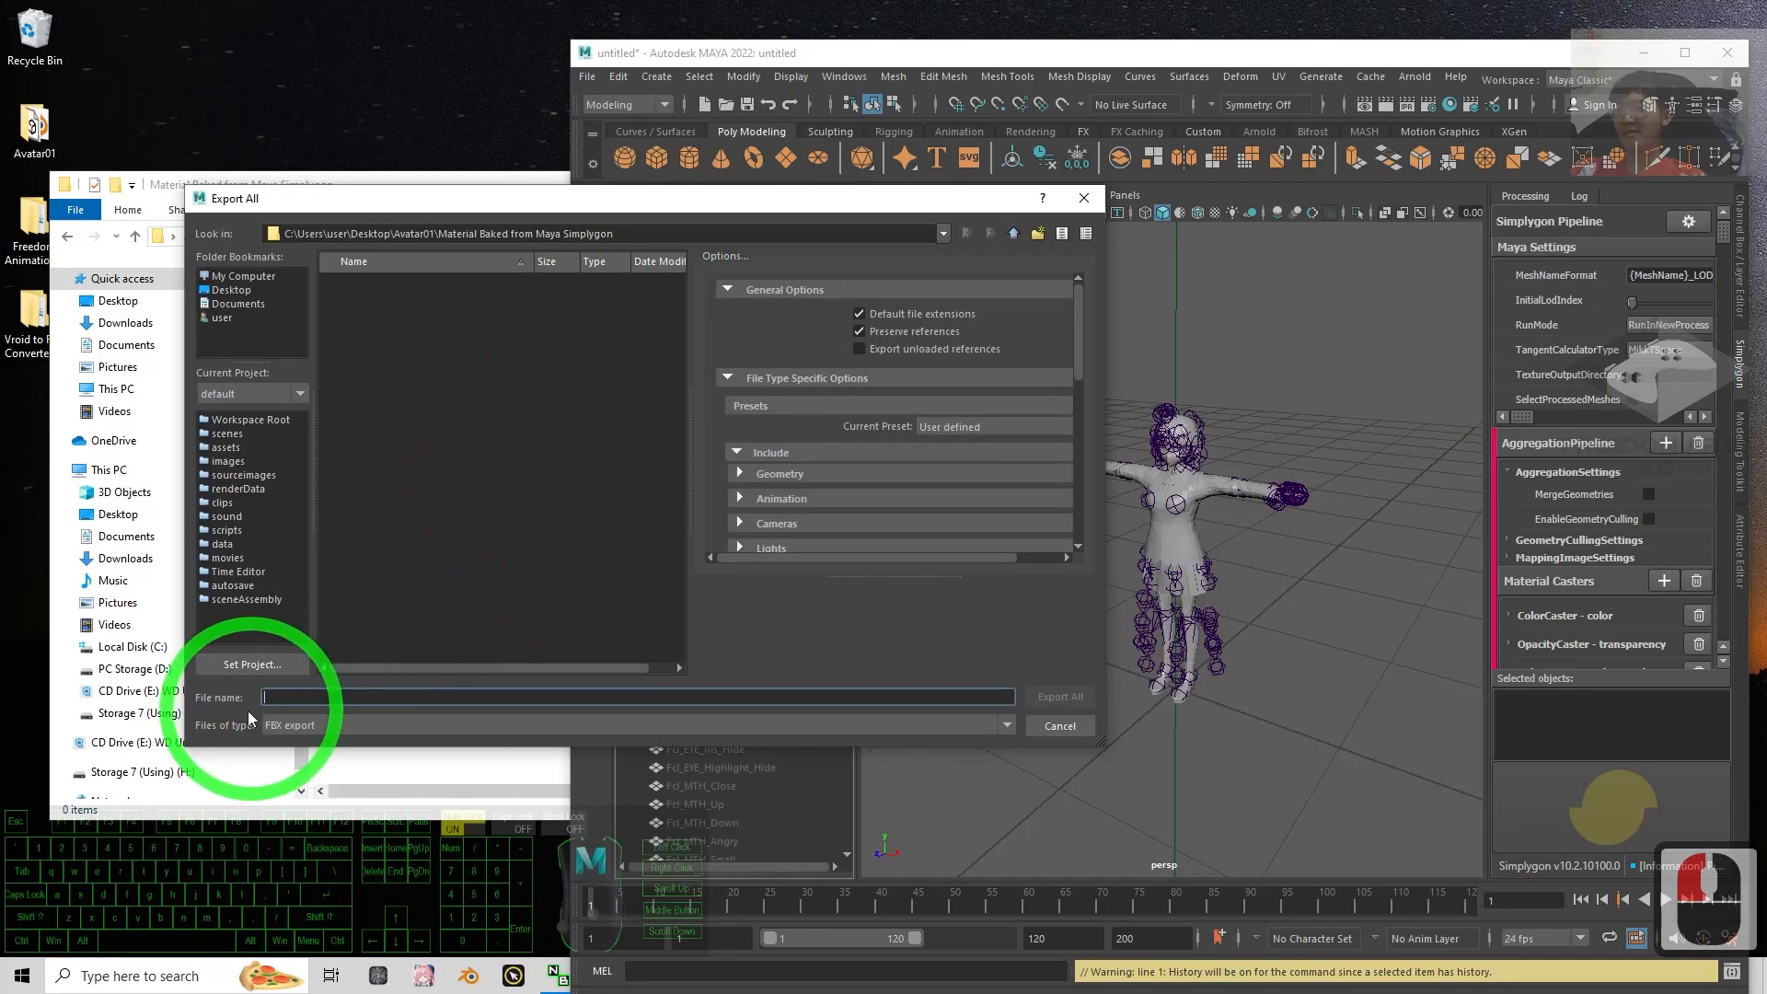
click(282, 727)
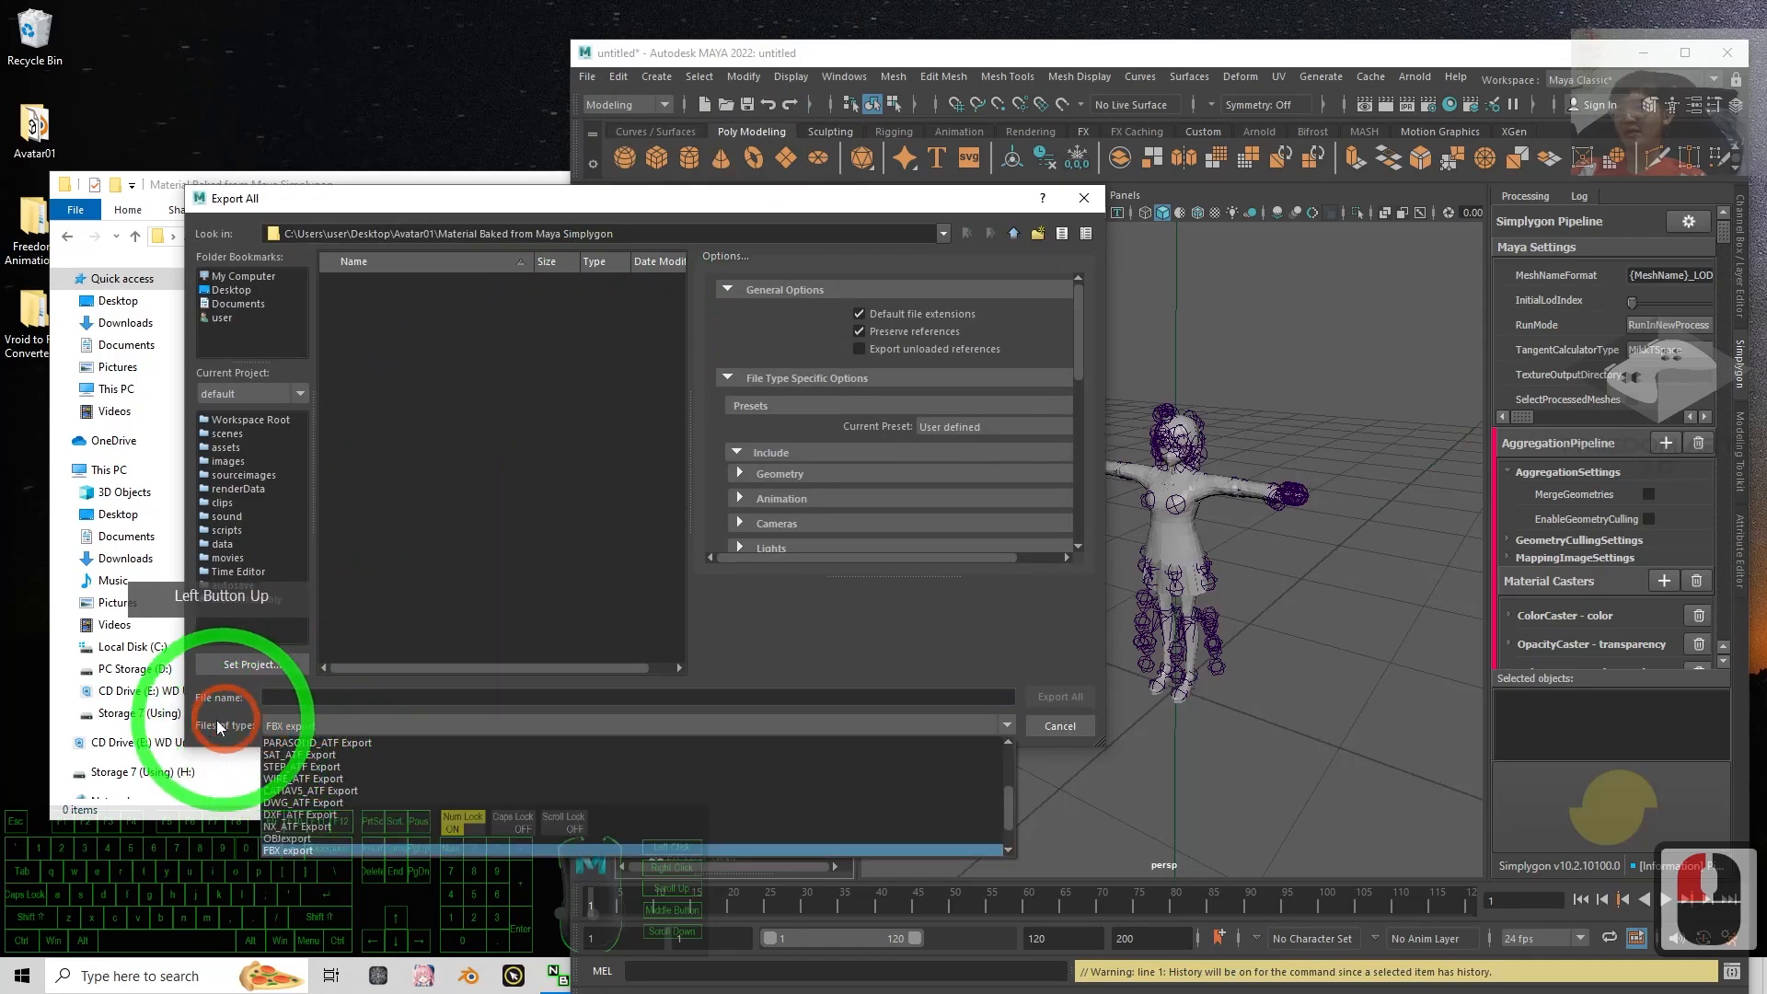
click(290, 850)
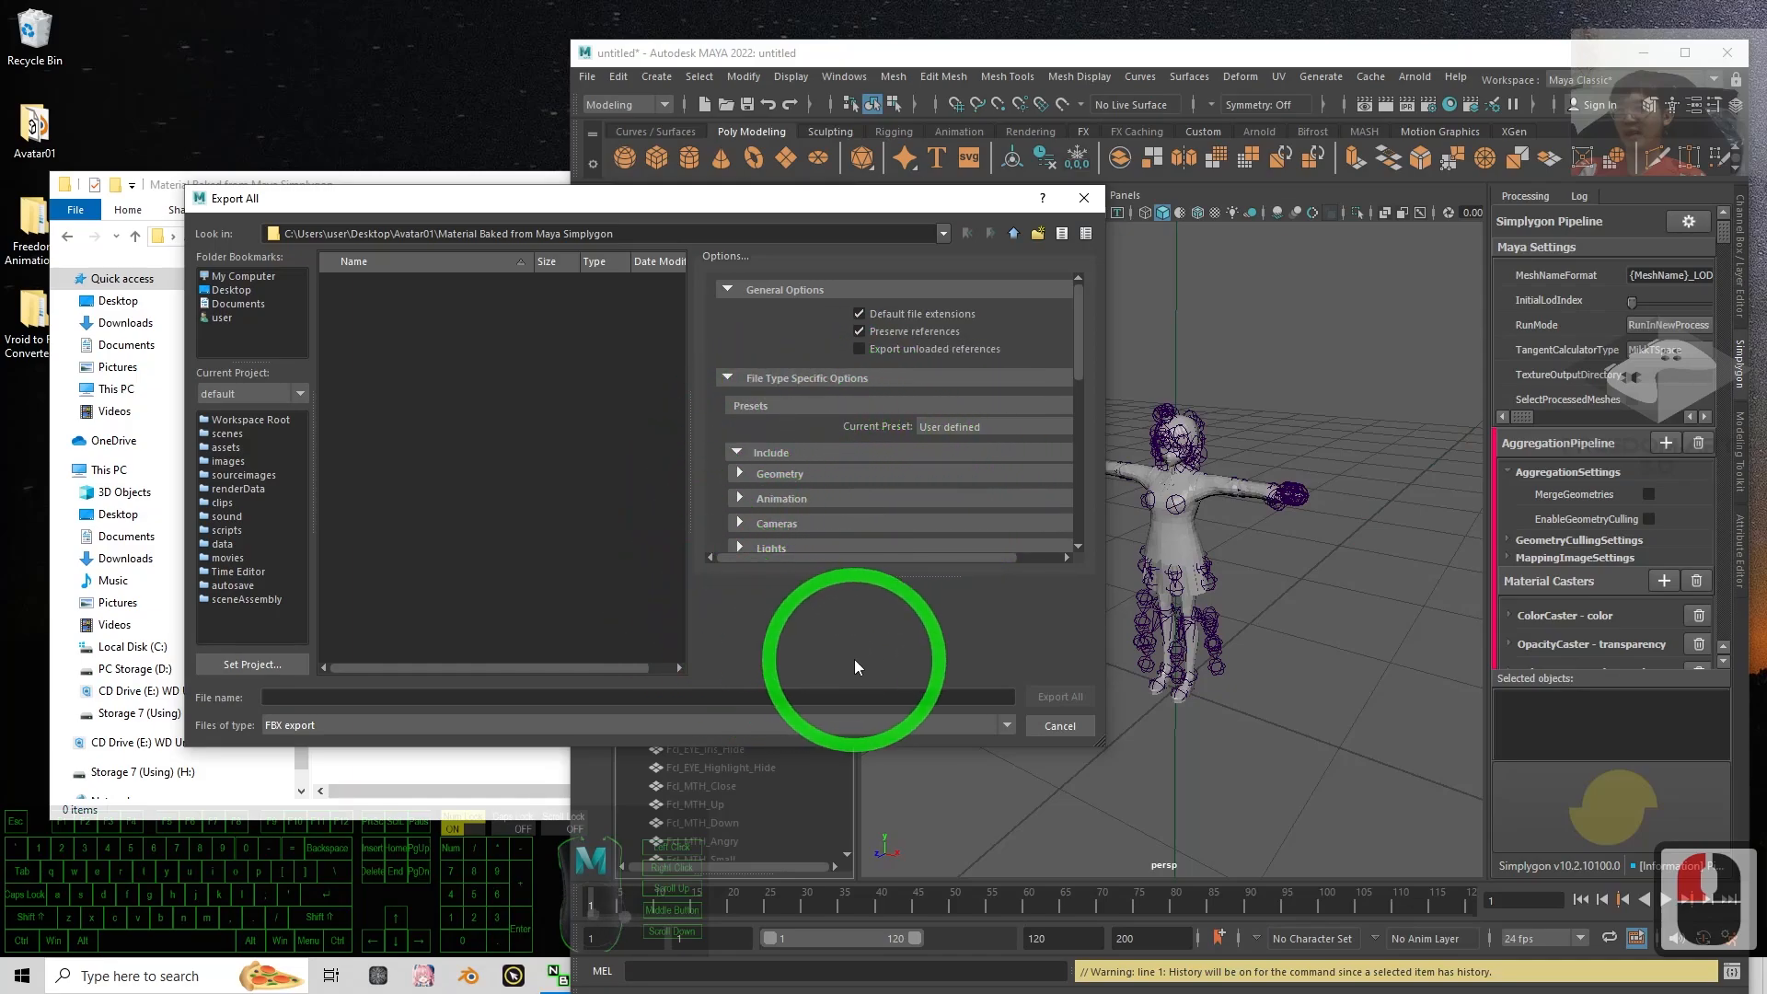
drag(1073, 350, 1089, 477)
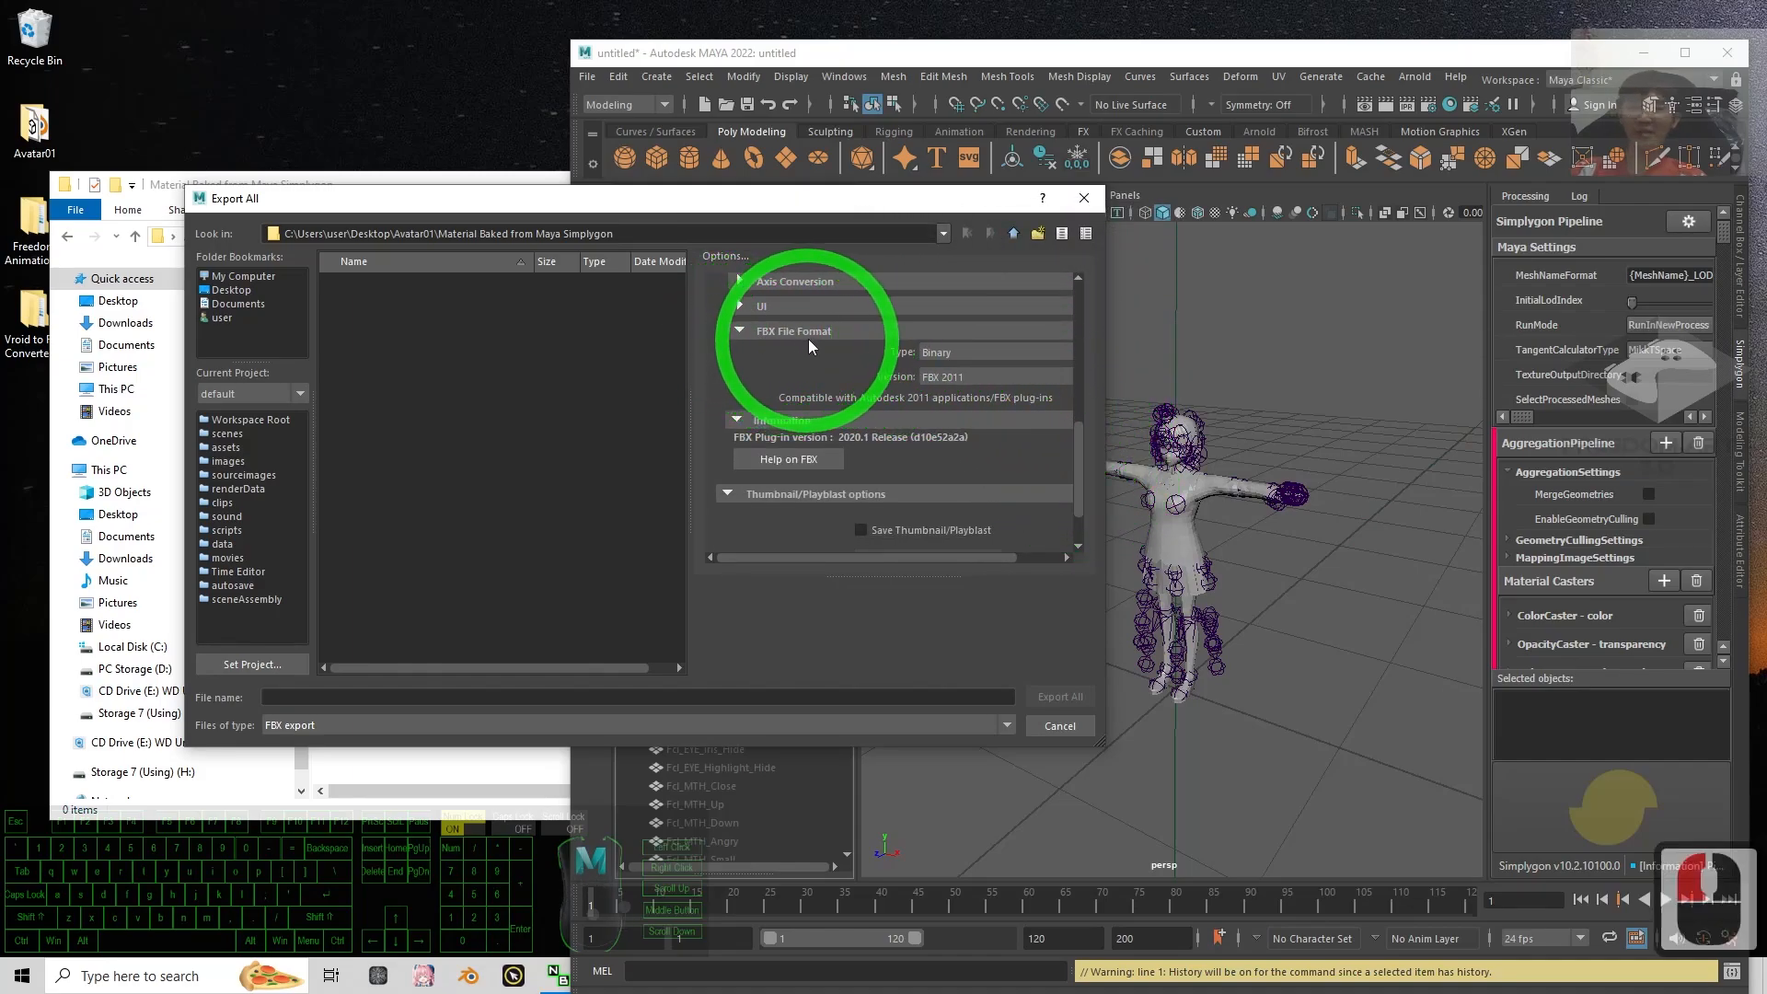
click(953, 377)
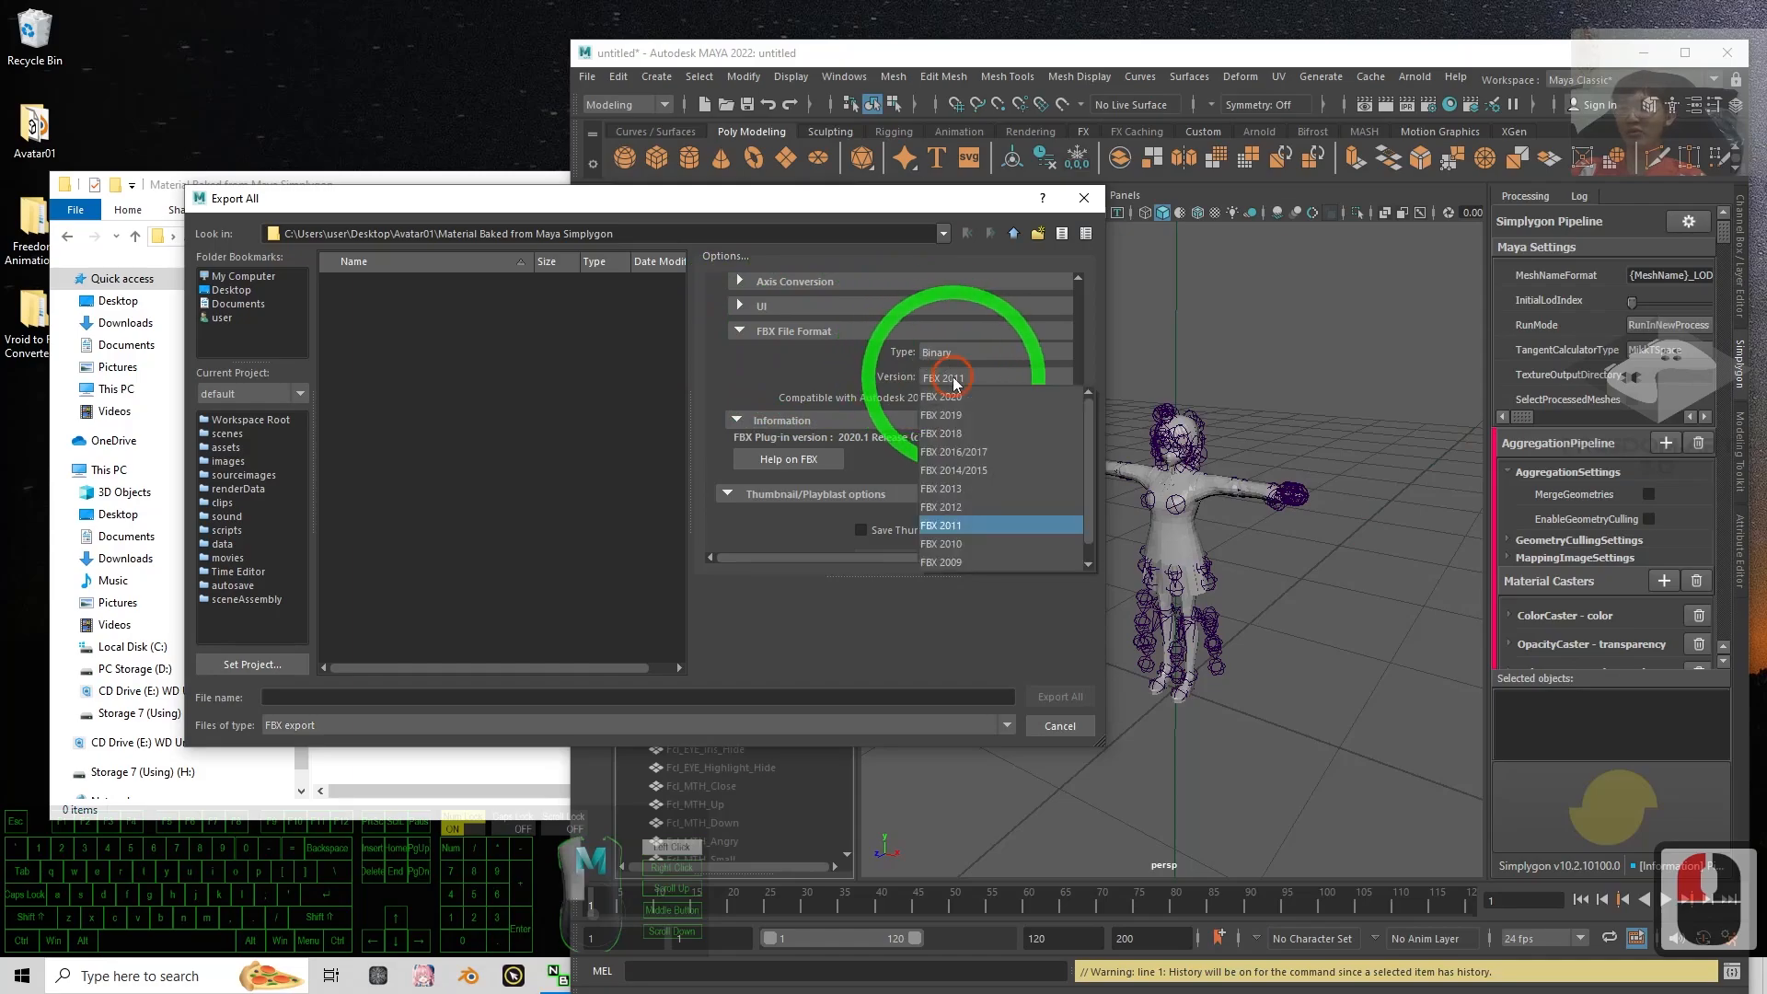
click(955, 524)
Export the scene as avatar01 into the Material Baked from Maya Simplygon folder and dismiss the export warnings.
click(322, 697)
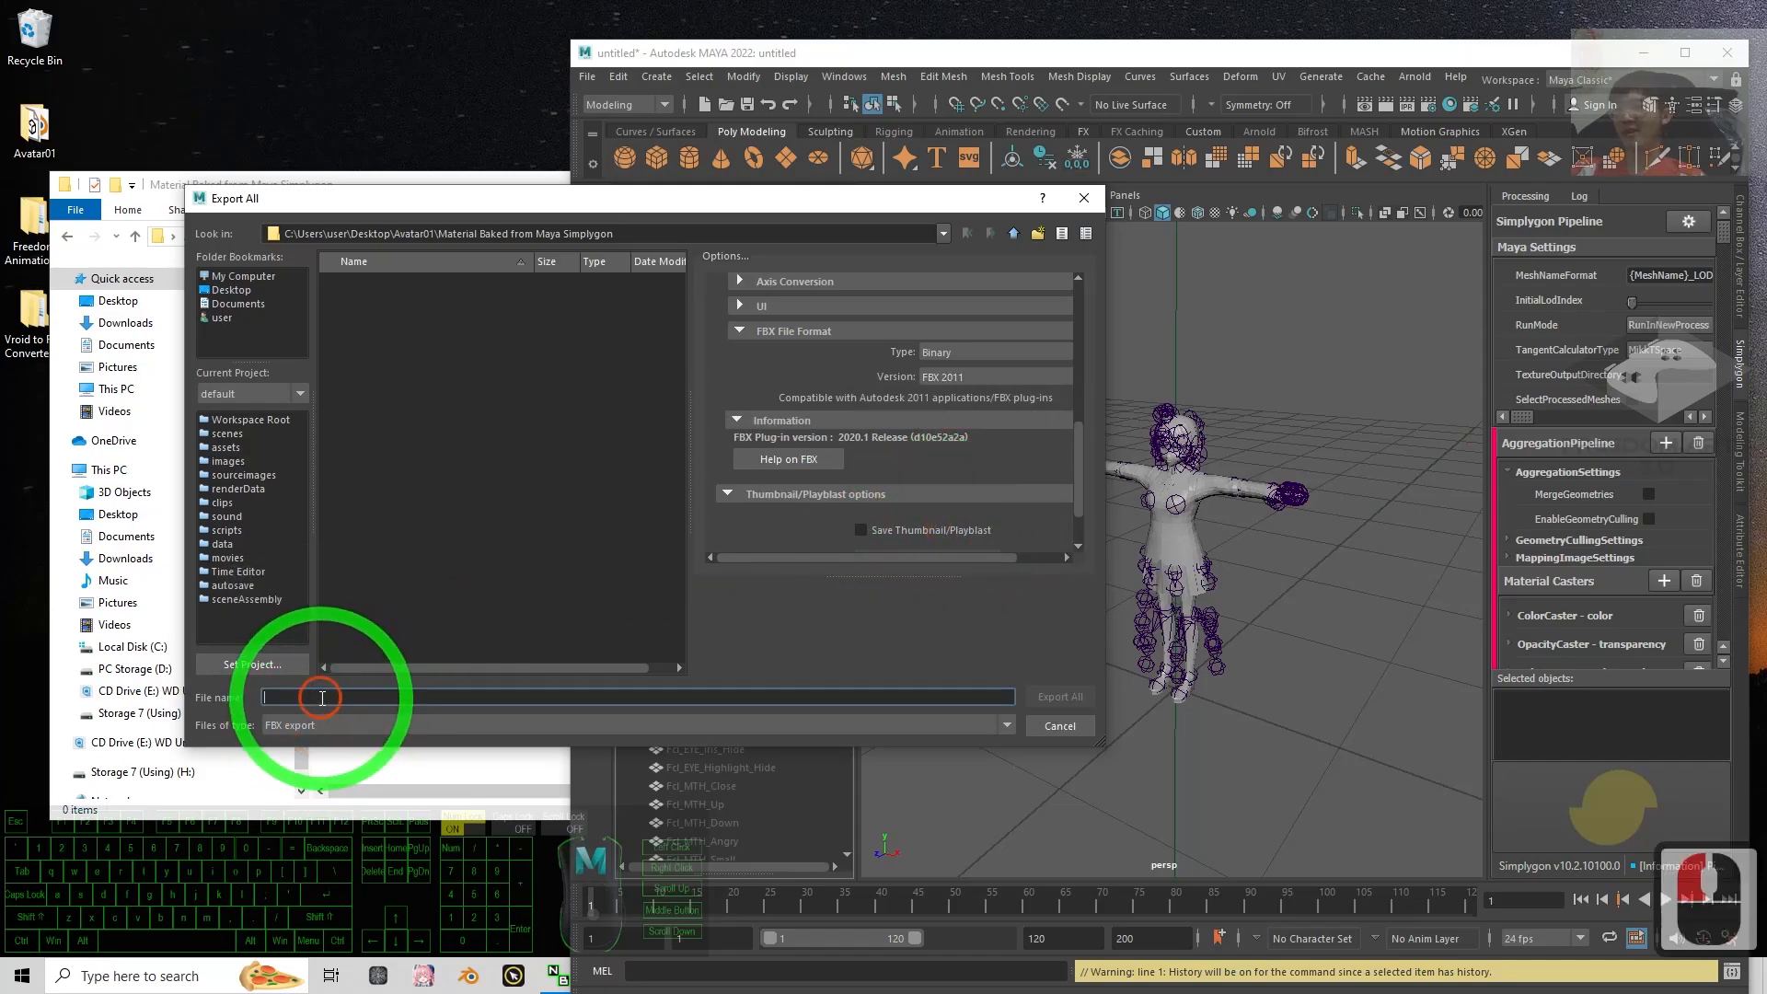
drag(515, 197, 808, 182)
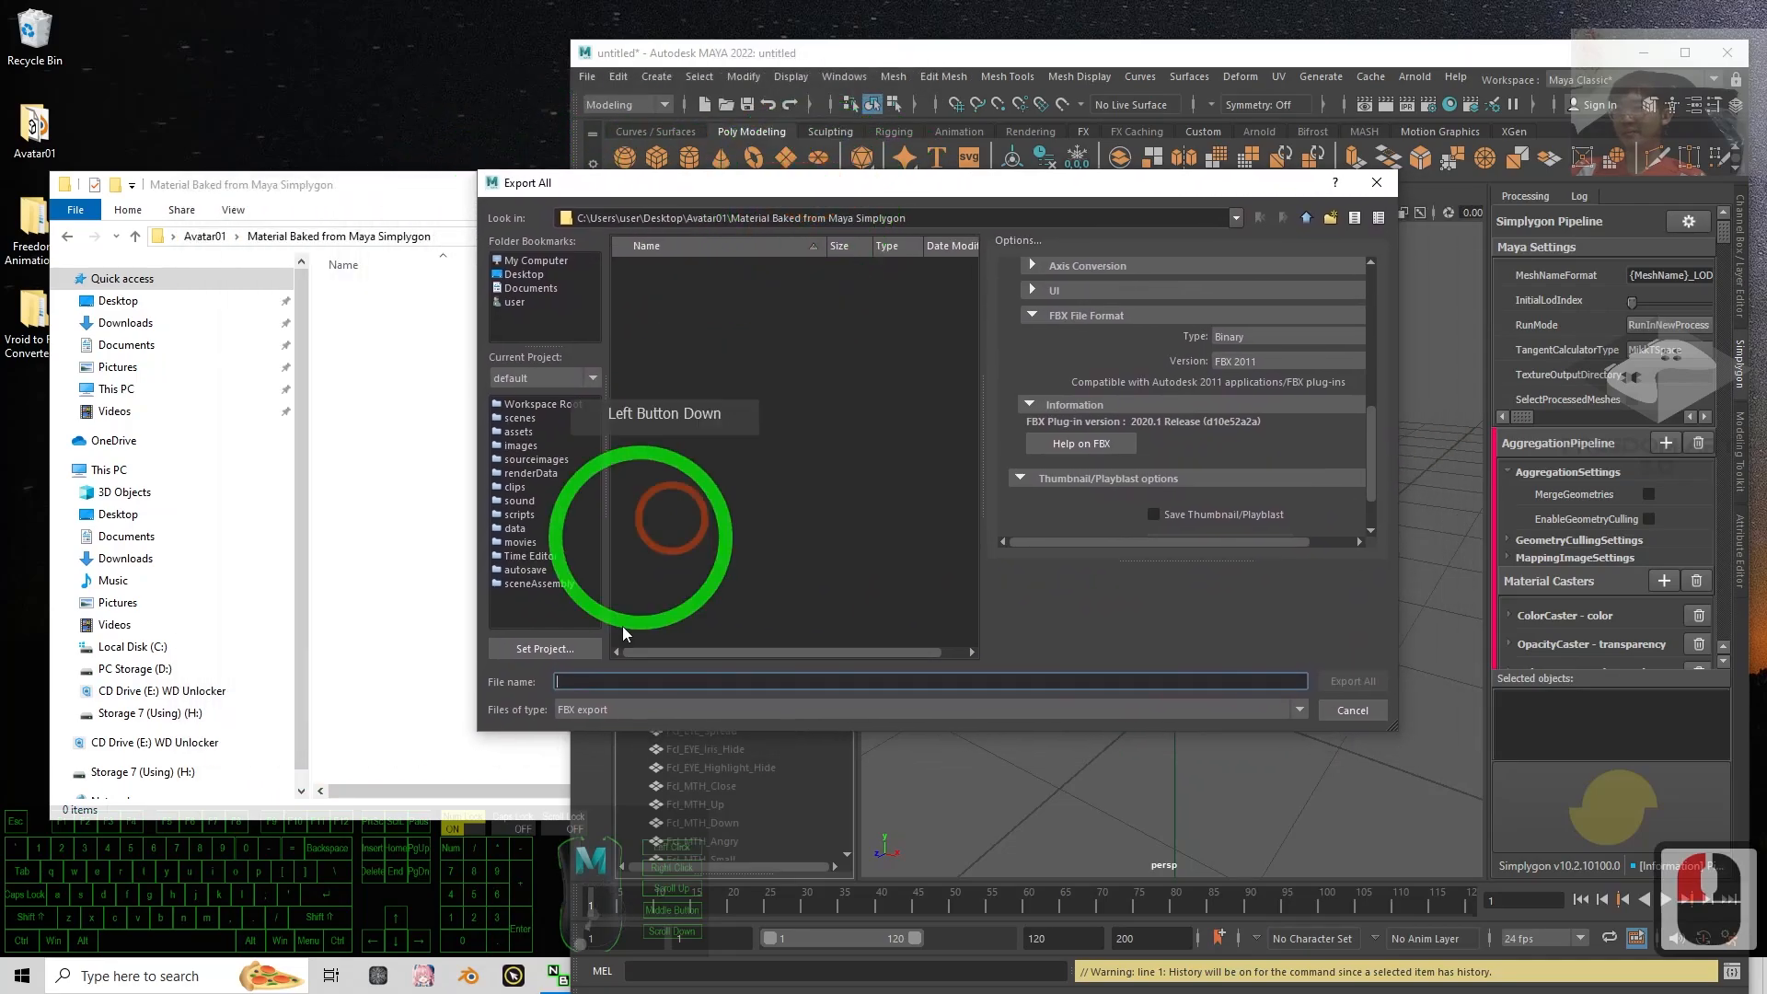
click(364, 184)
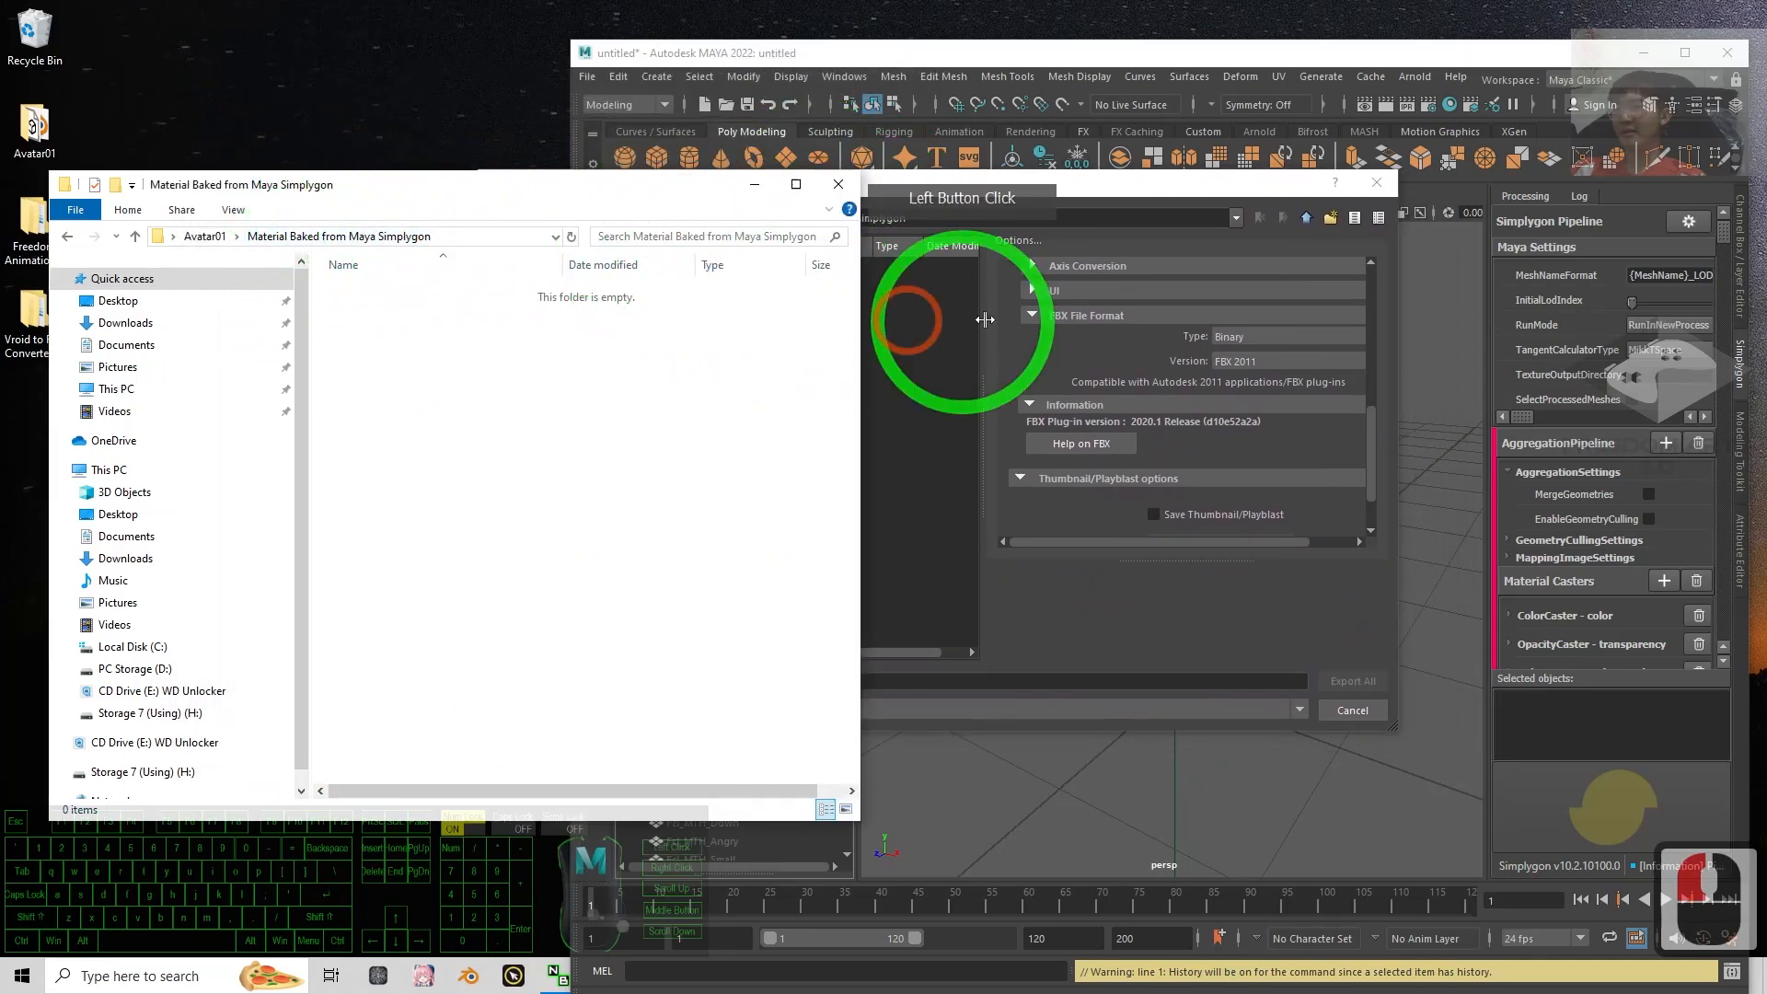
click(474, 237)
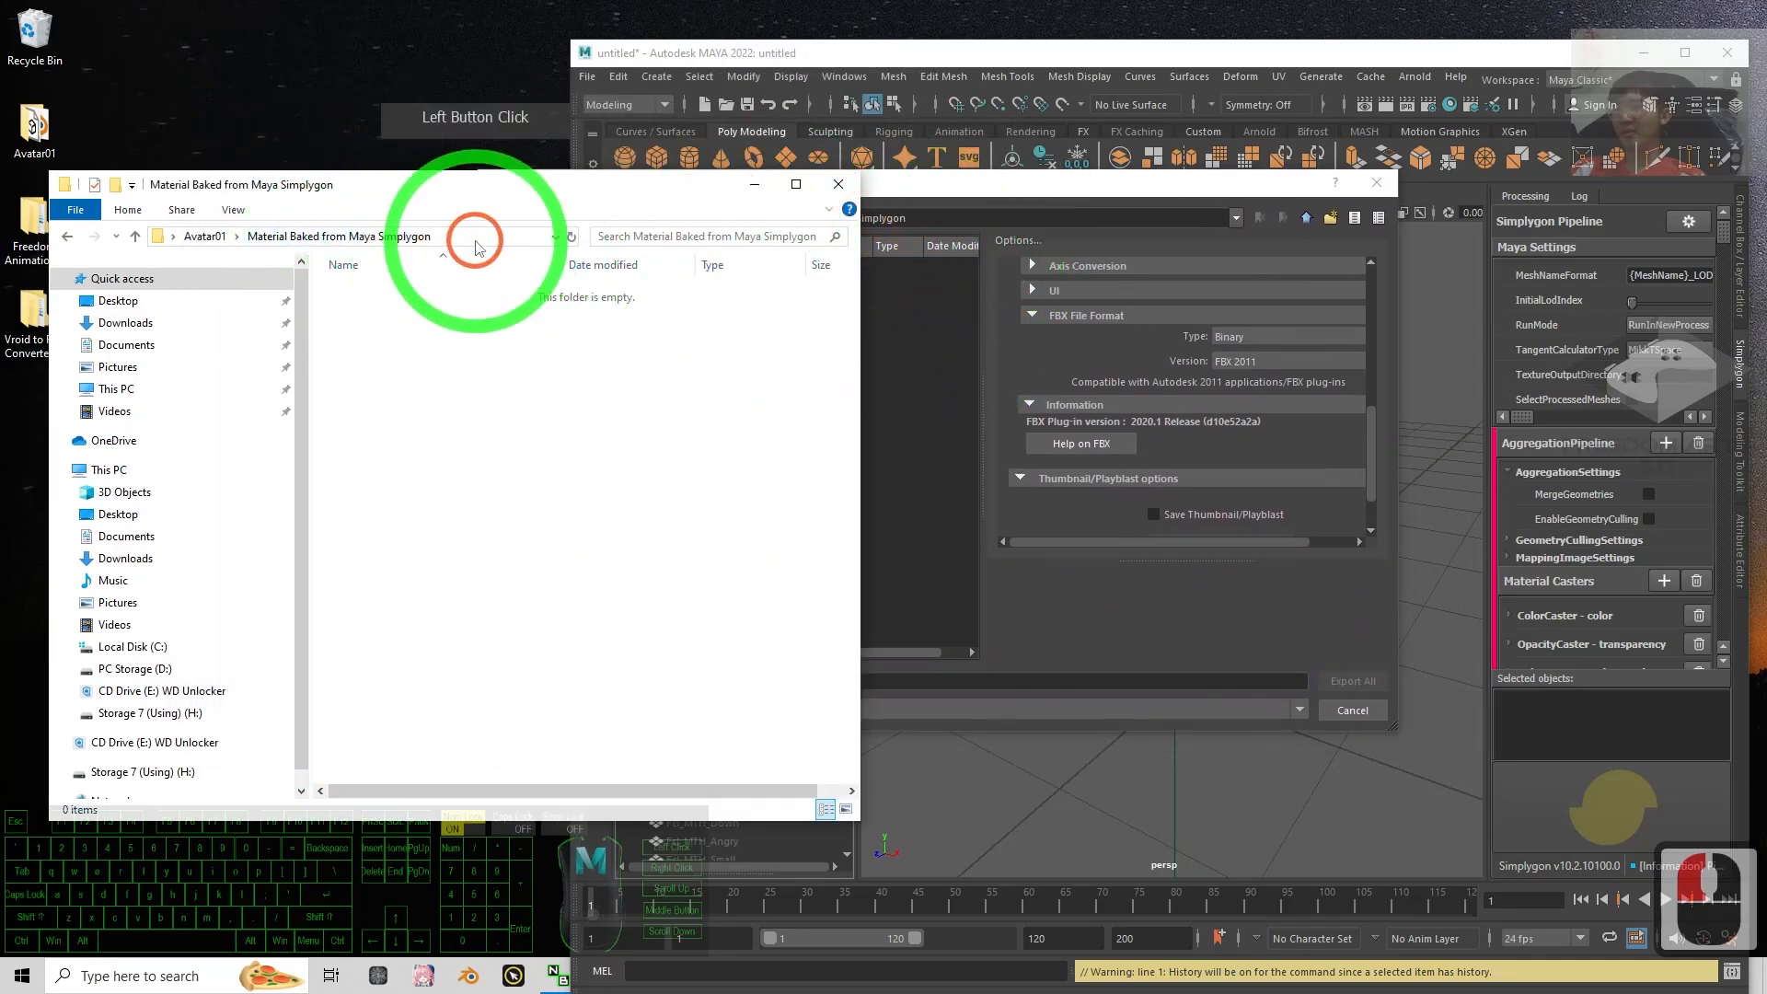
click(946, 136)
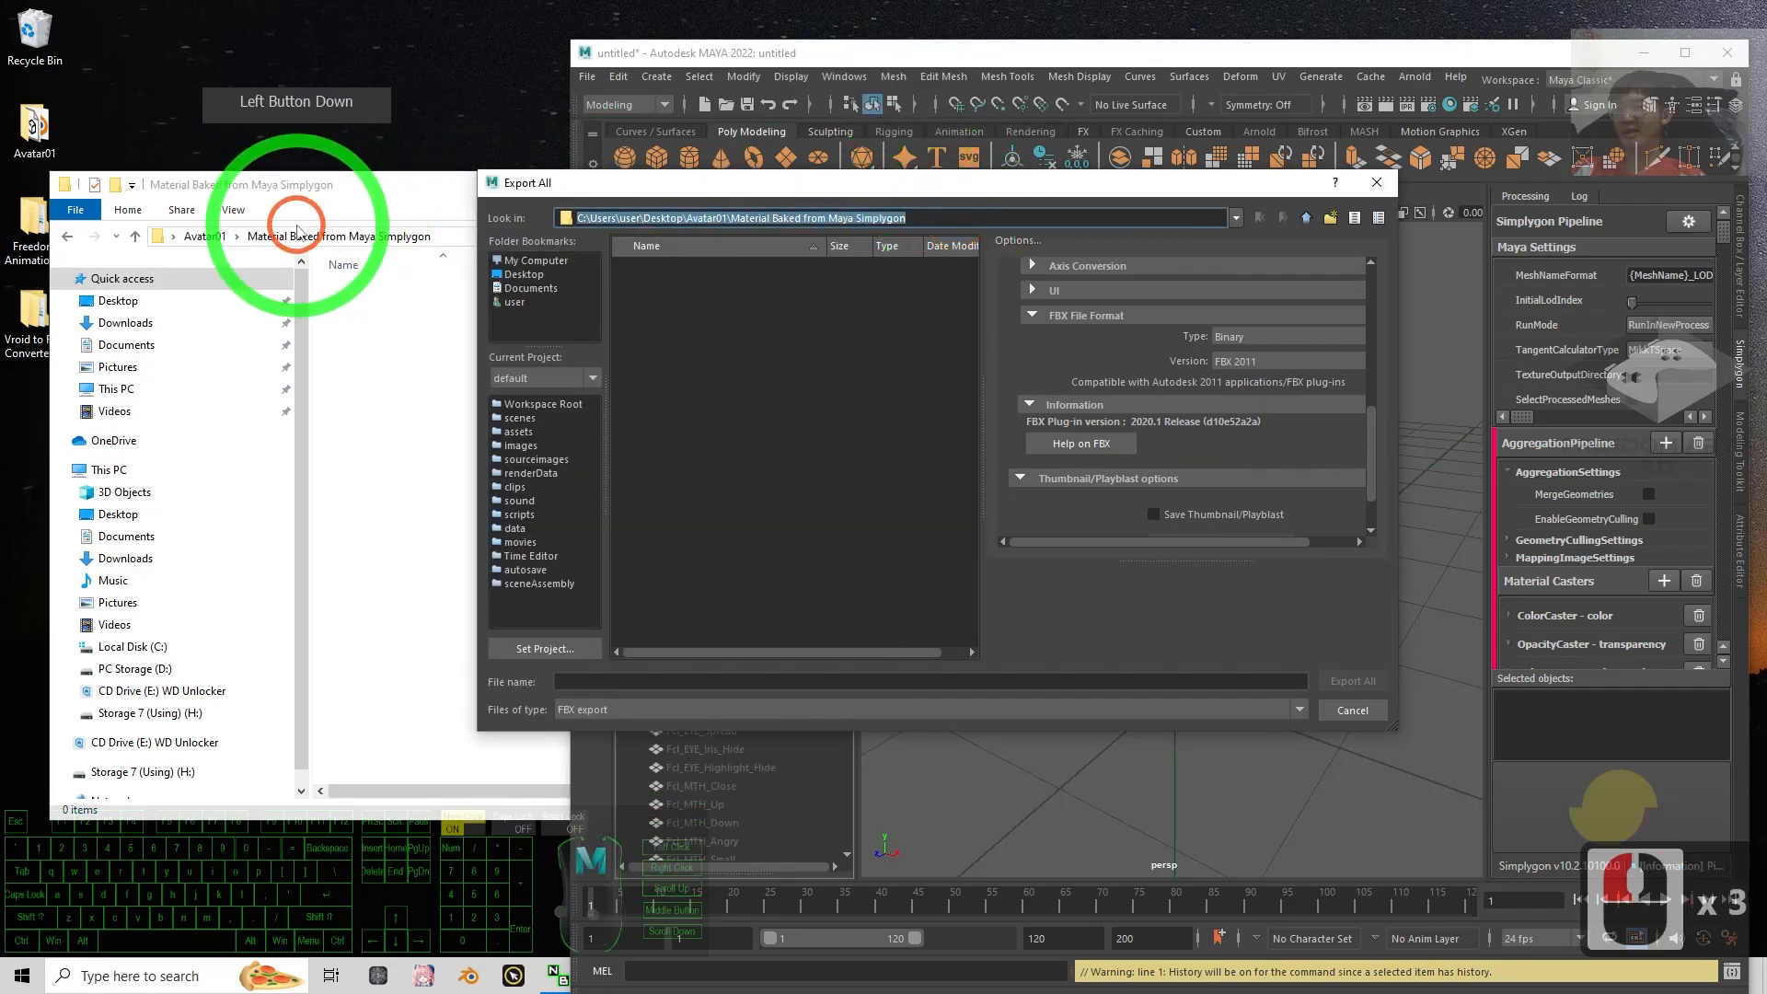
click(837, 303)
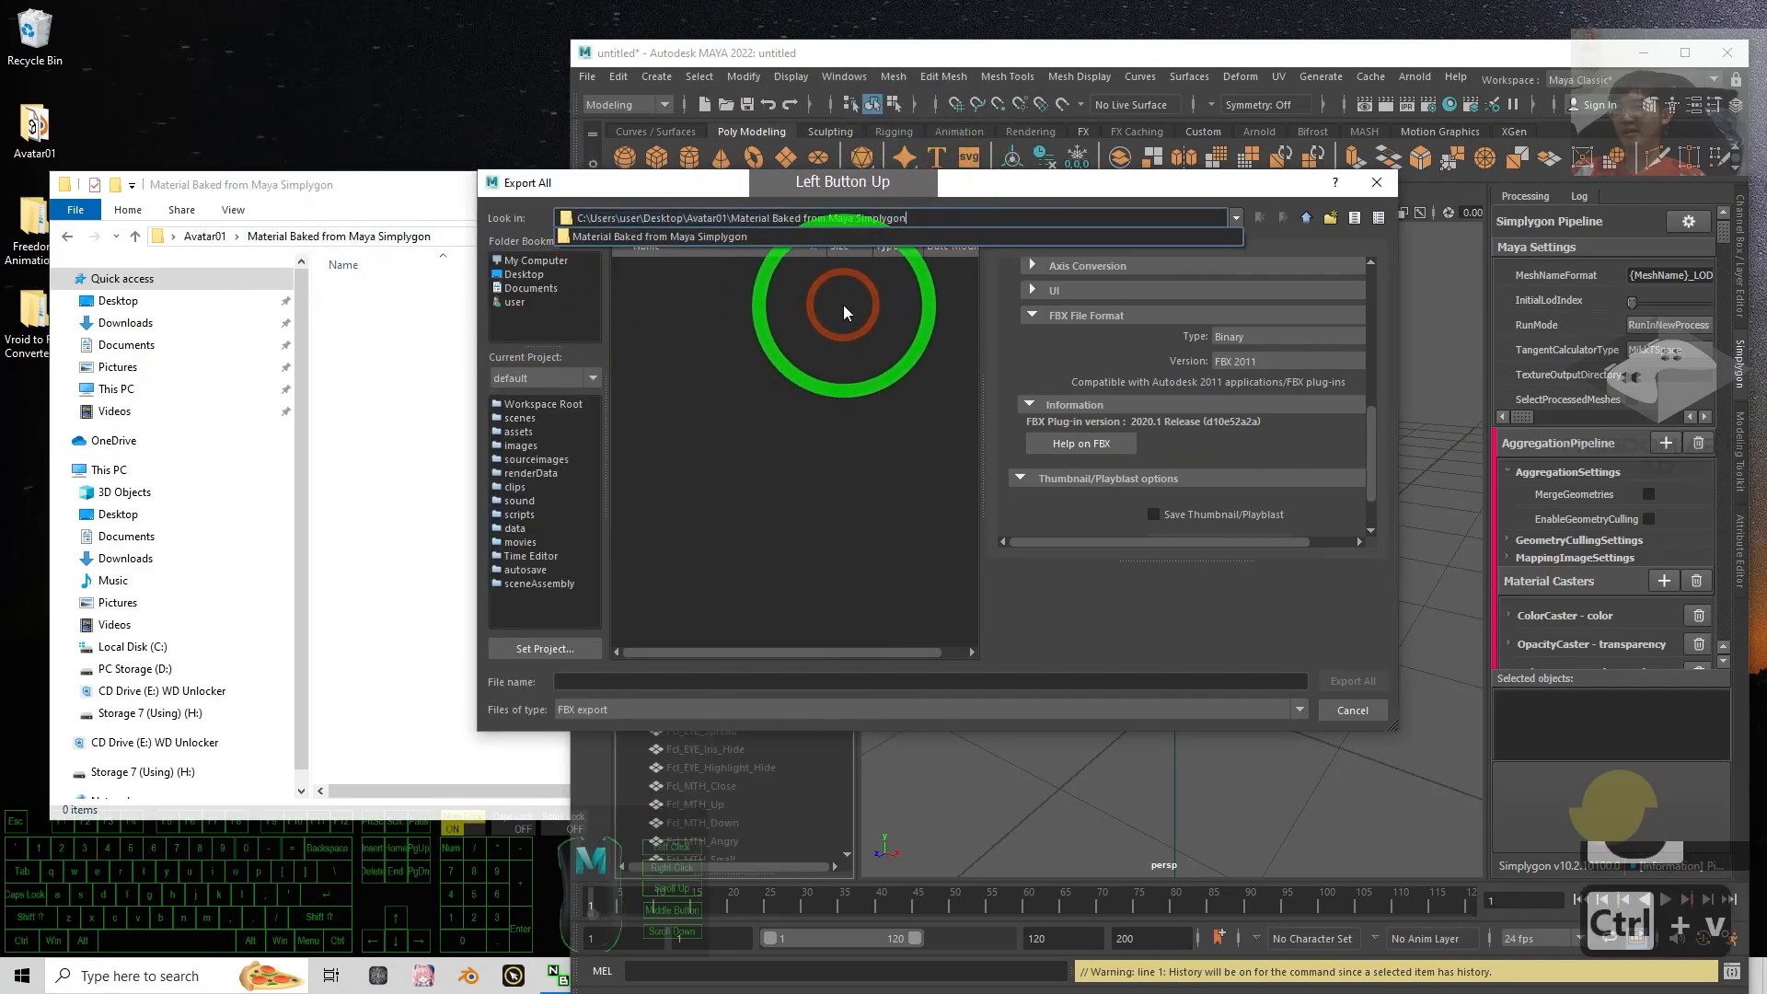
click(589, 681)
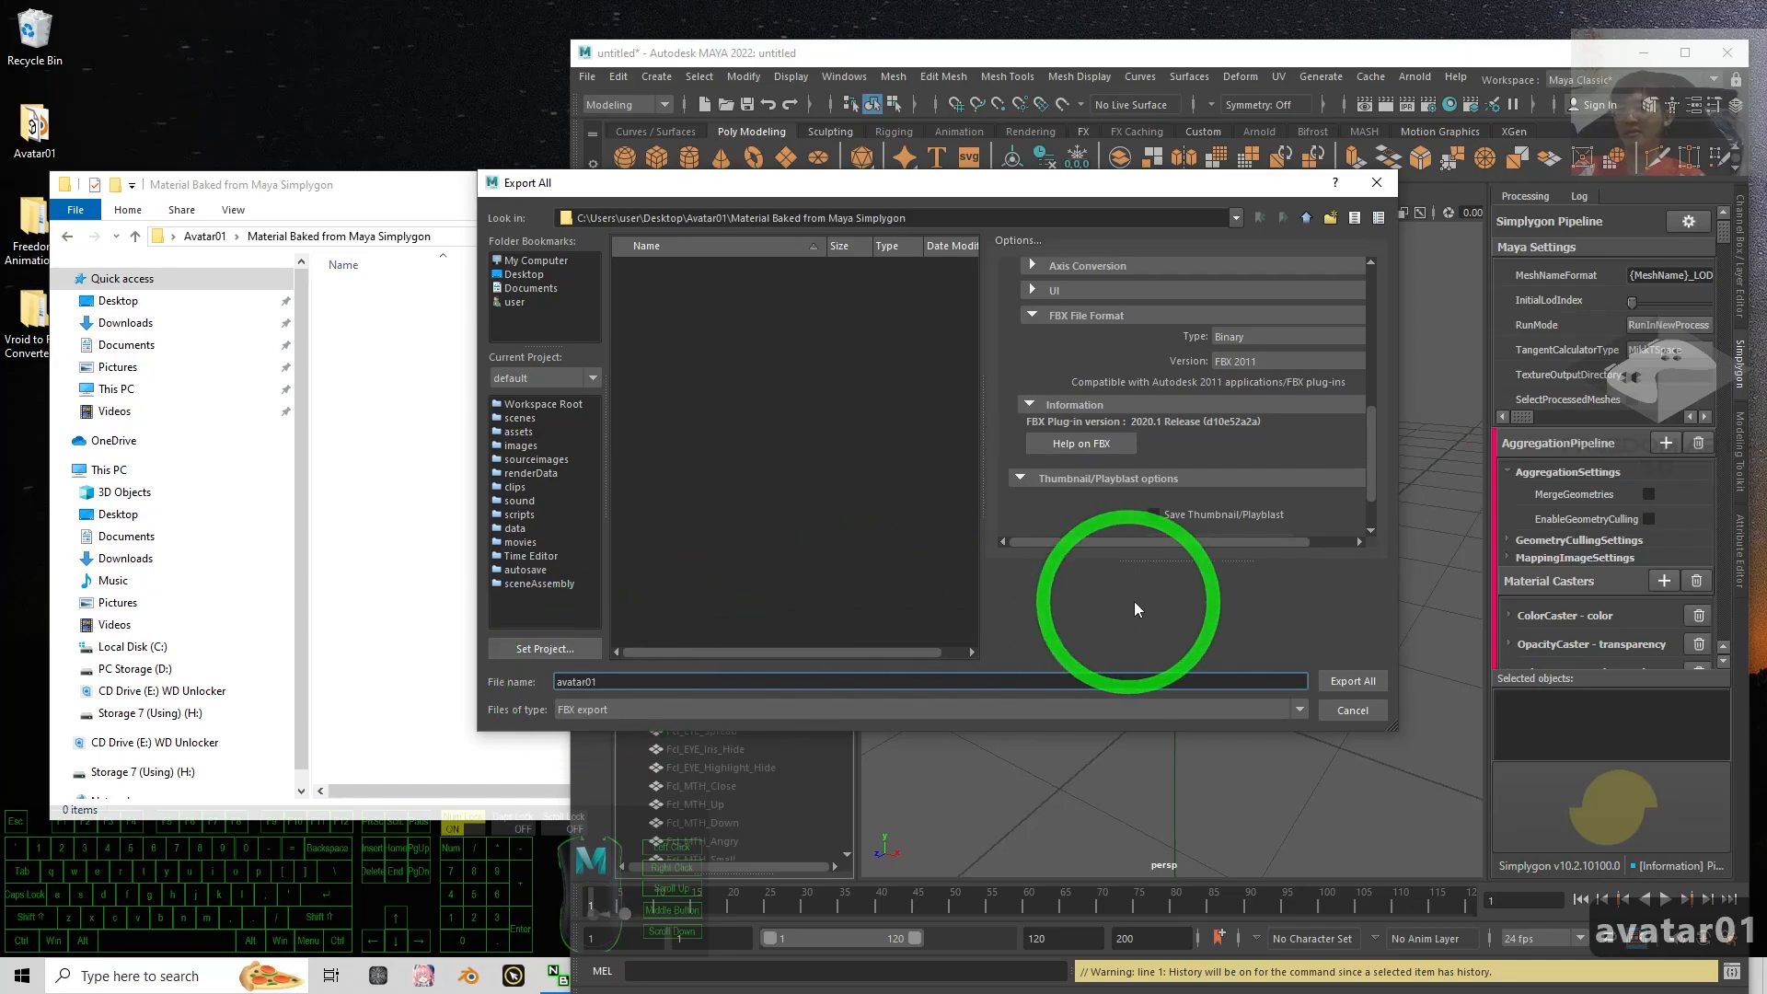
click(1345, 683)
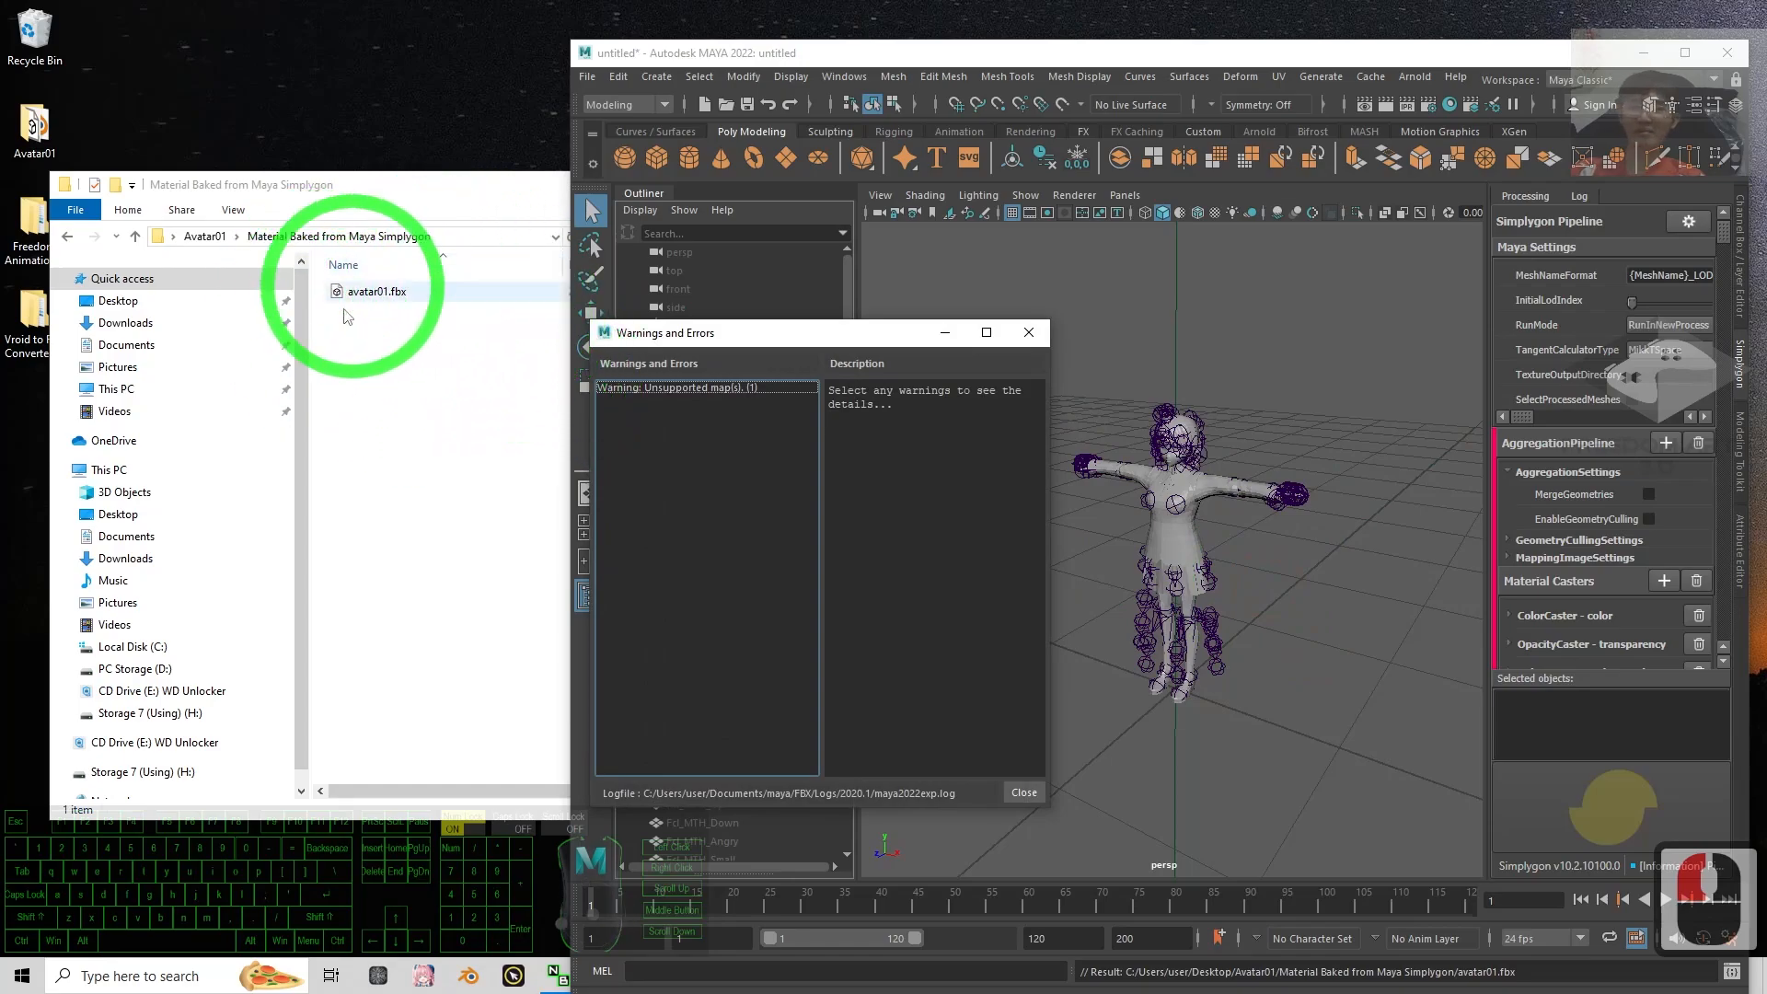
click(1025, 793)
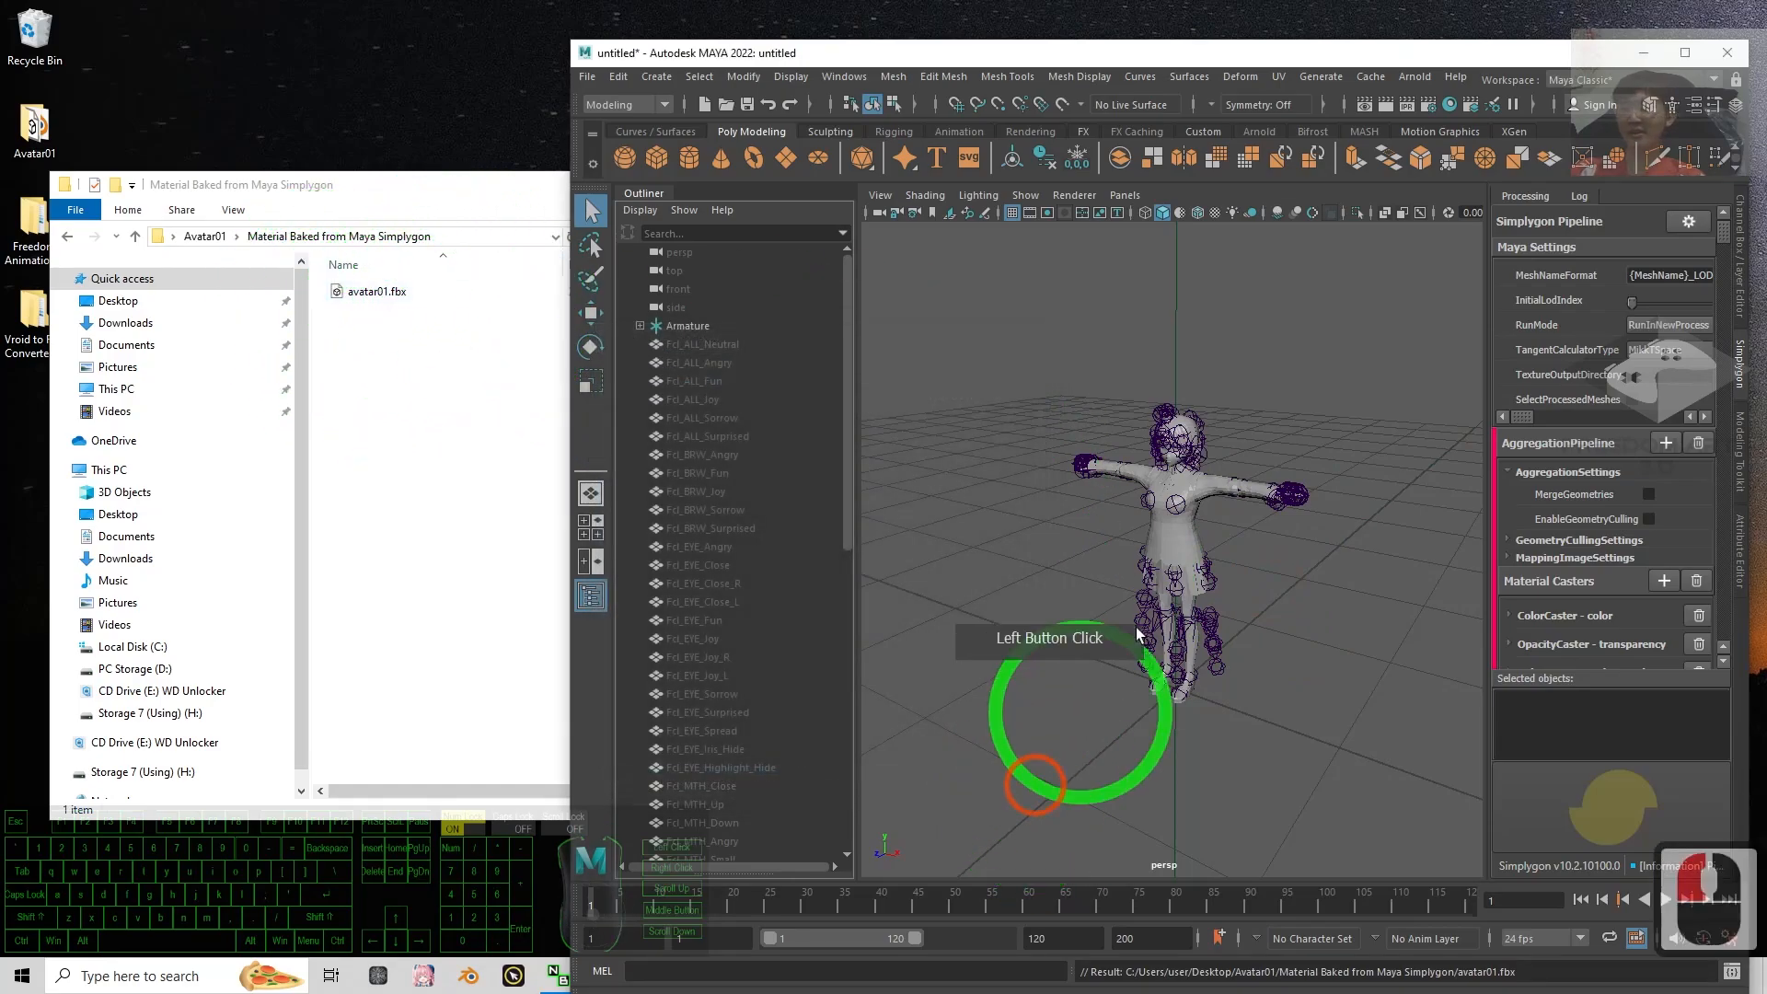
Minimize Maya and move the Material Baked from Maya Simplygon folder window to the middle of the desktop.
click(1644, 53)
click(509, 183)
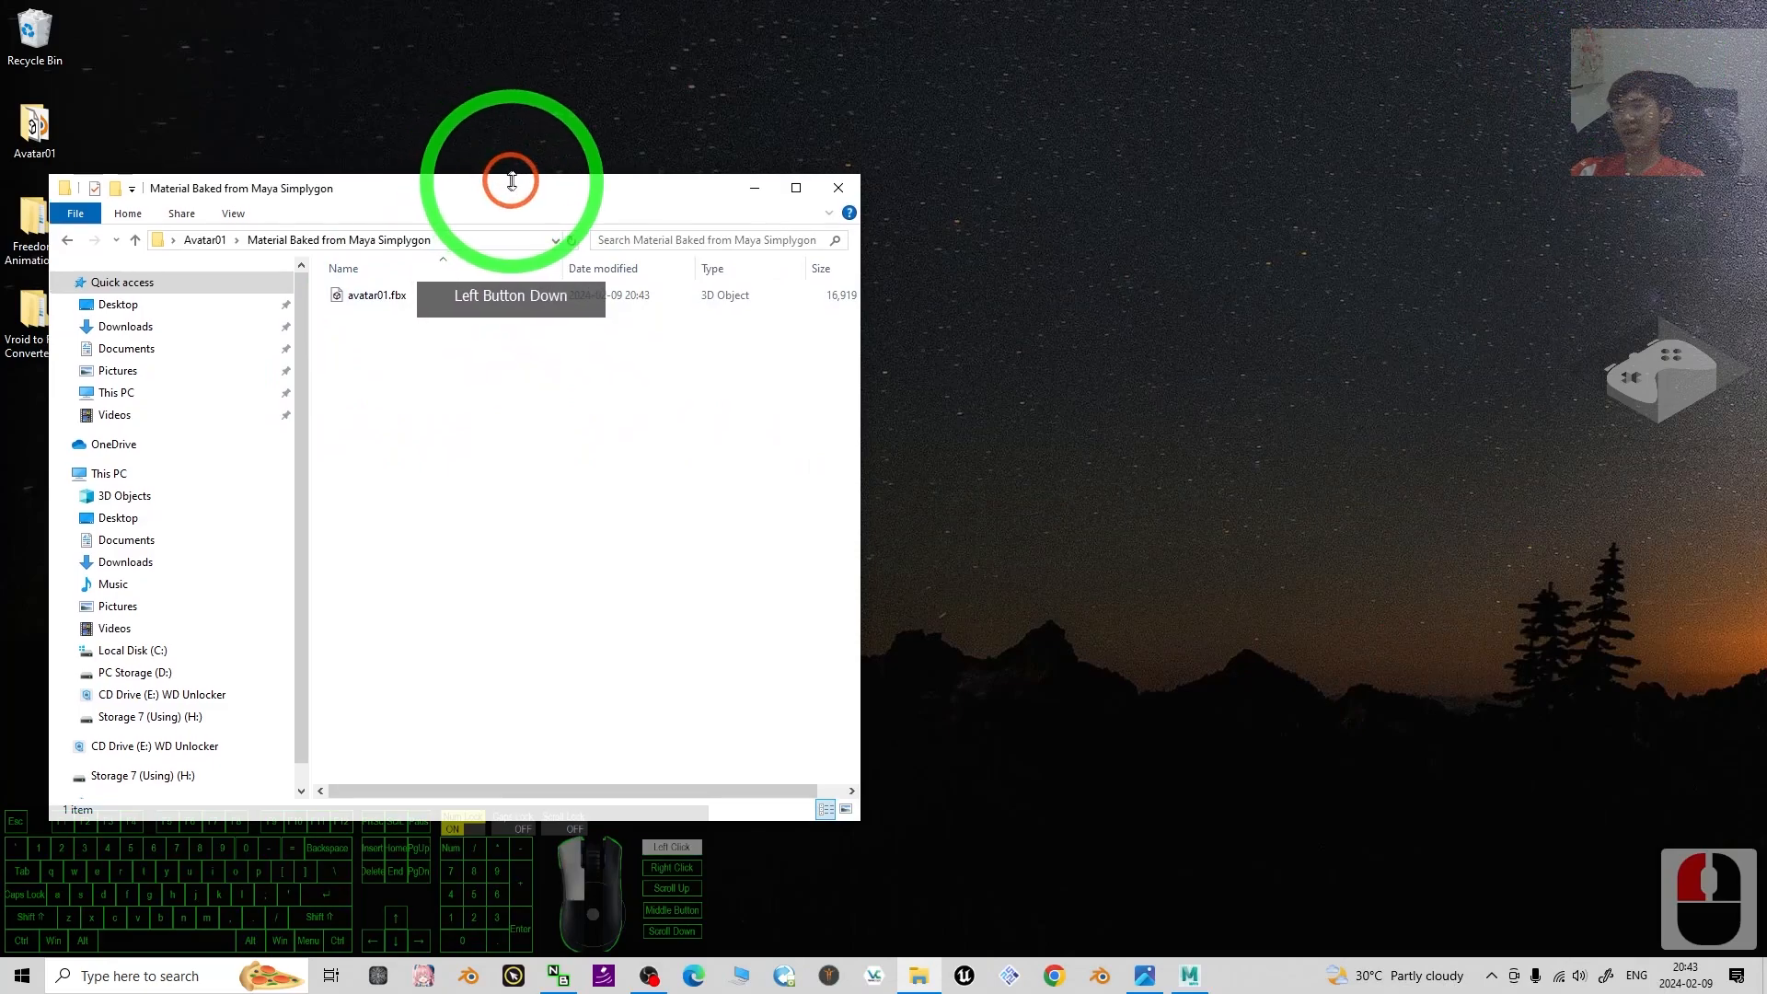
drag(494, 191, 894, 168)
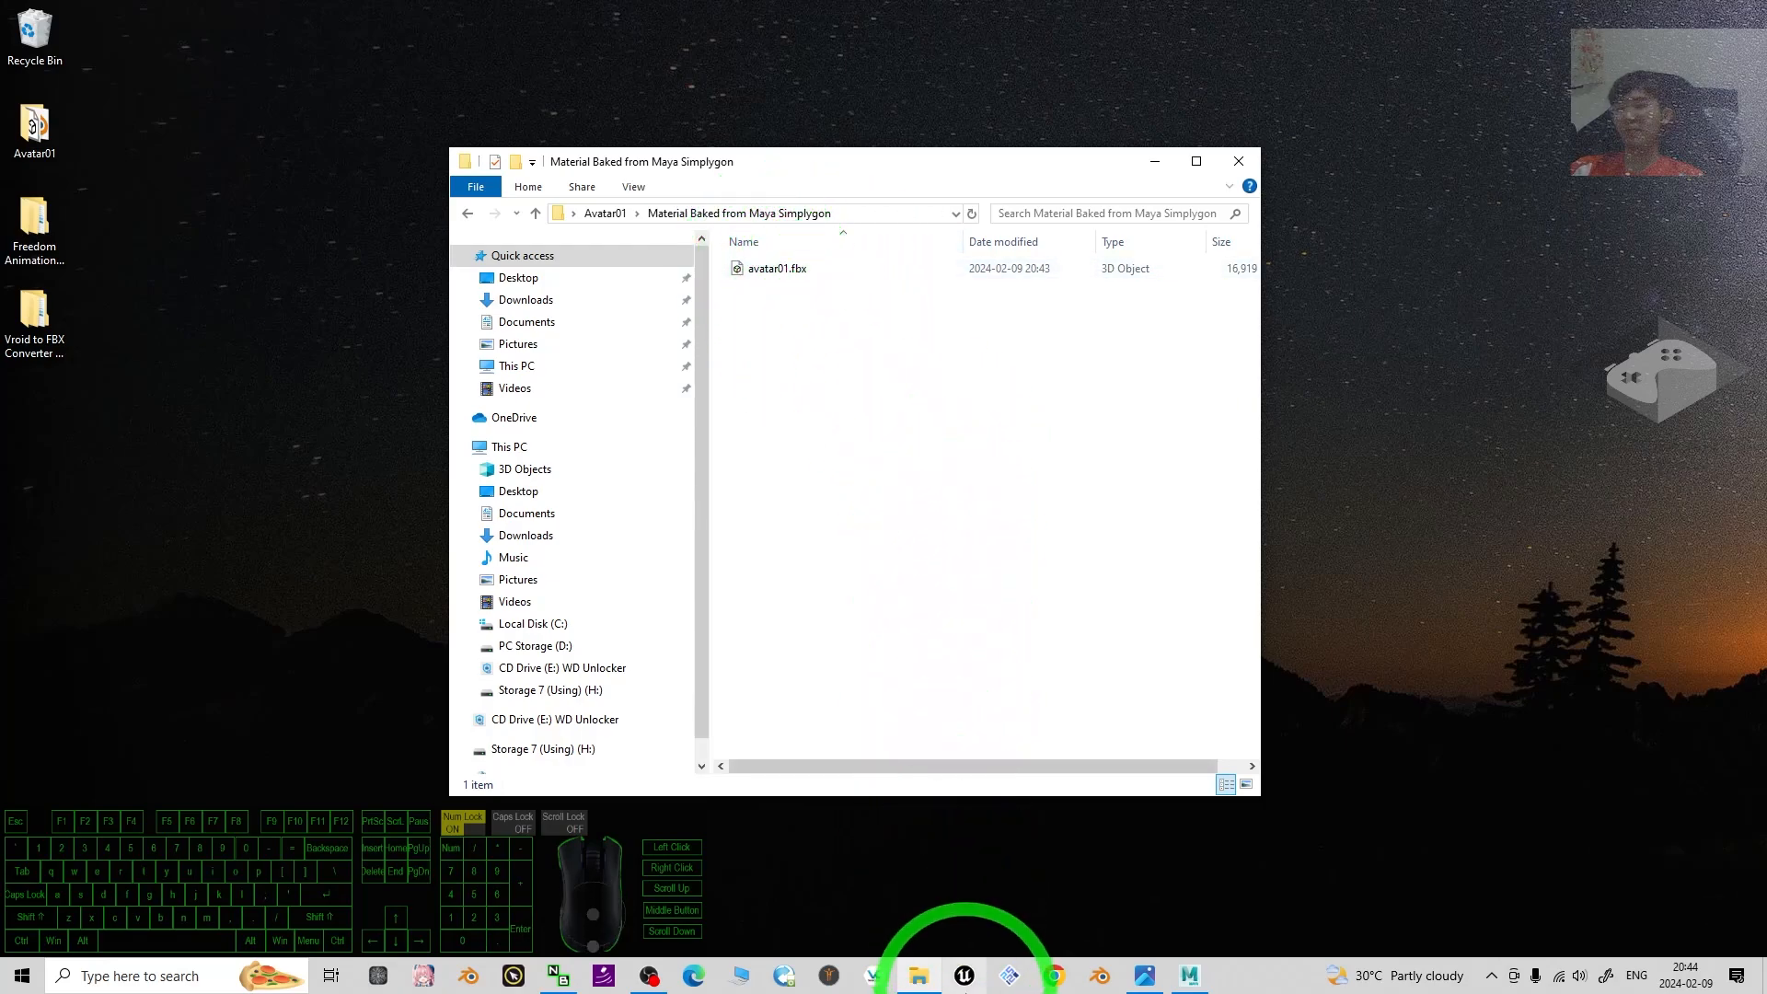
Minimize the folder window, launch Unreal Engine and create the game project MyProject10 from the Third Person template.
click(964, 977)
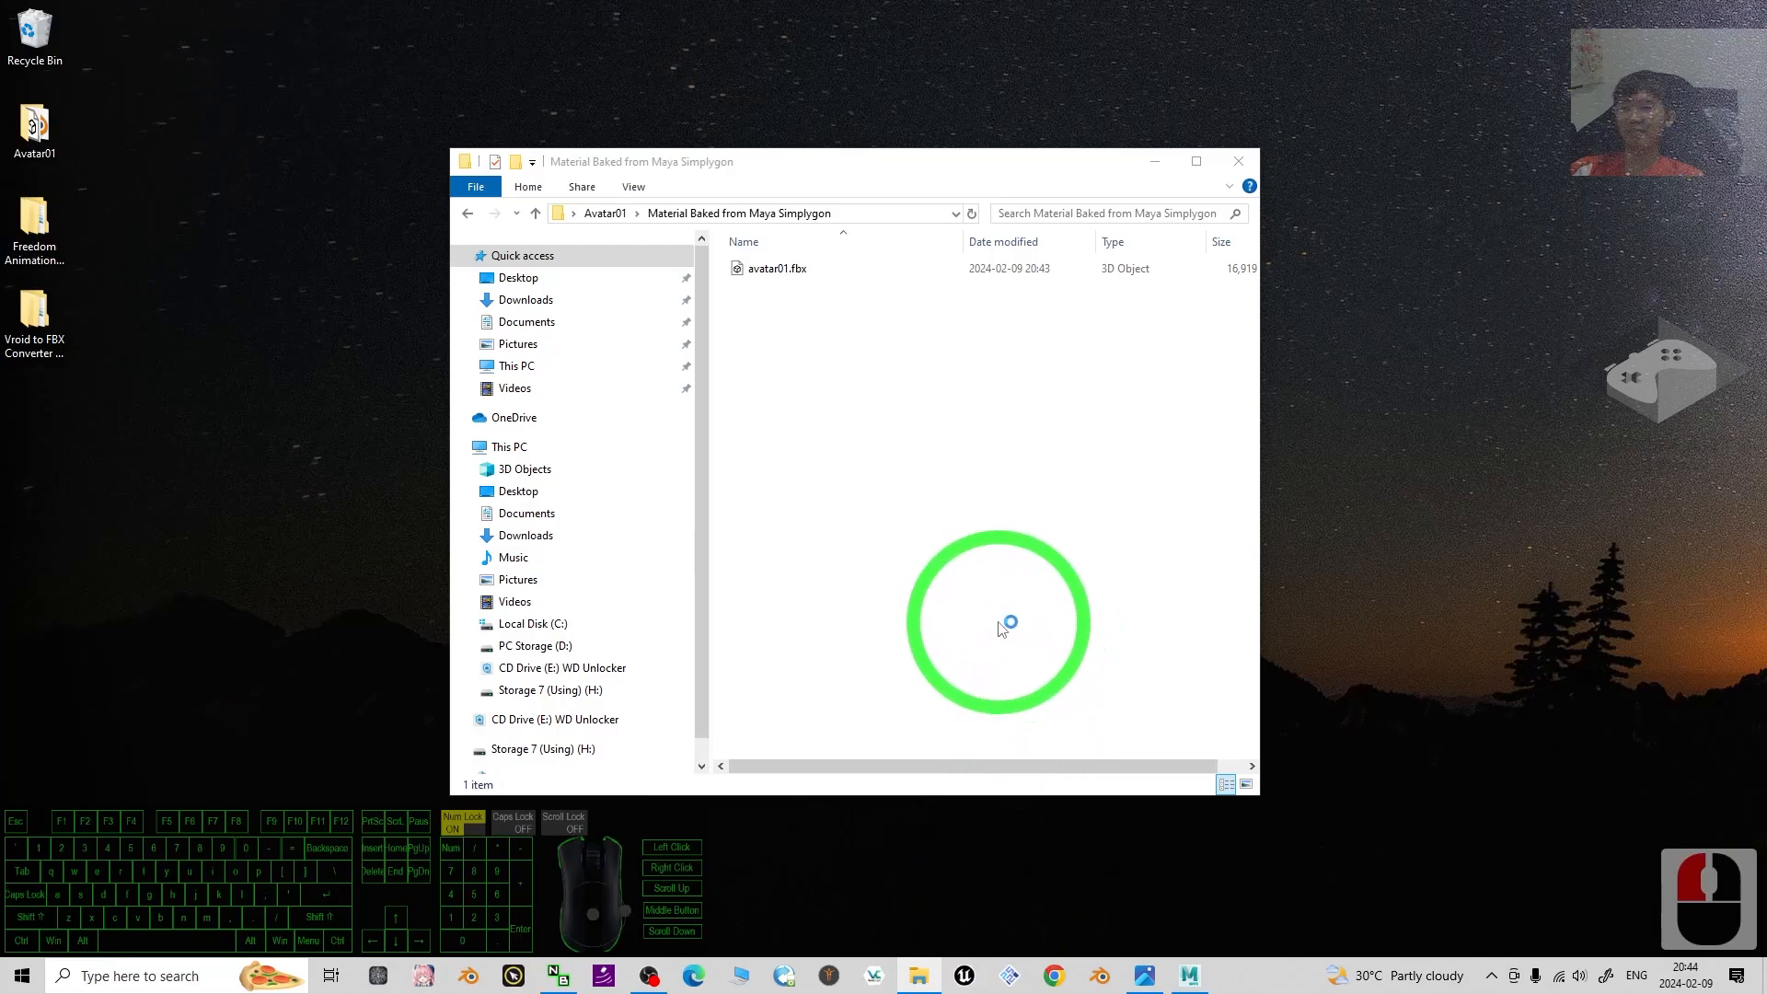
click(1154, 161)
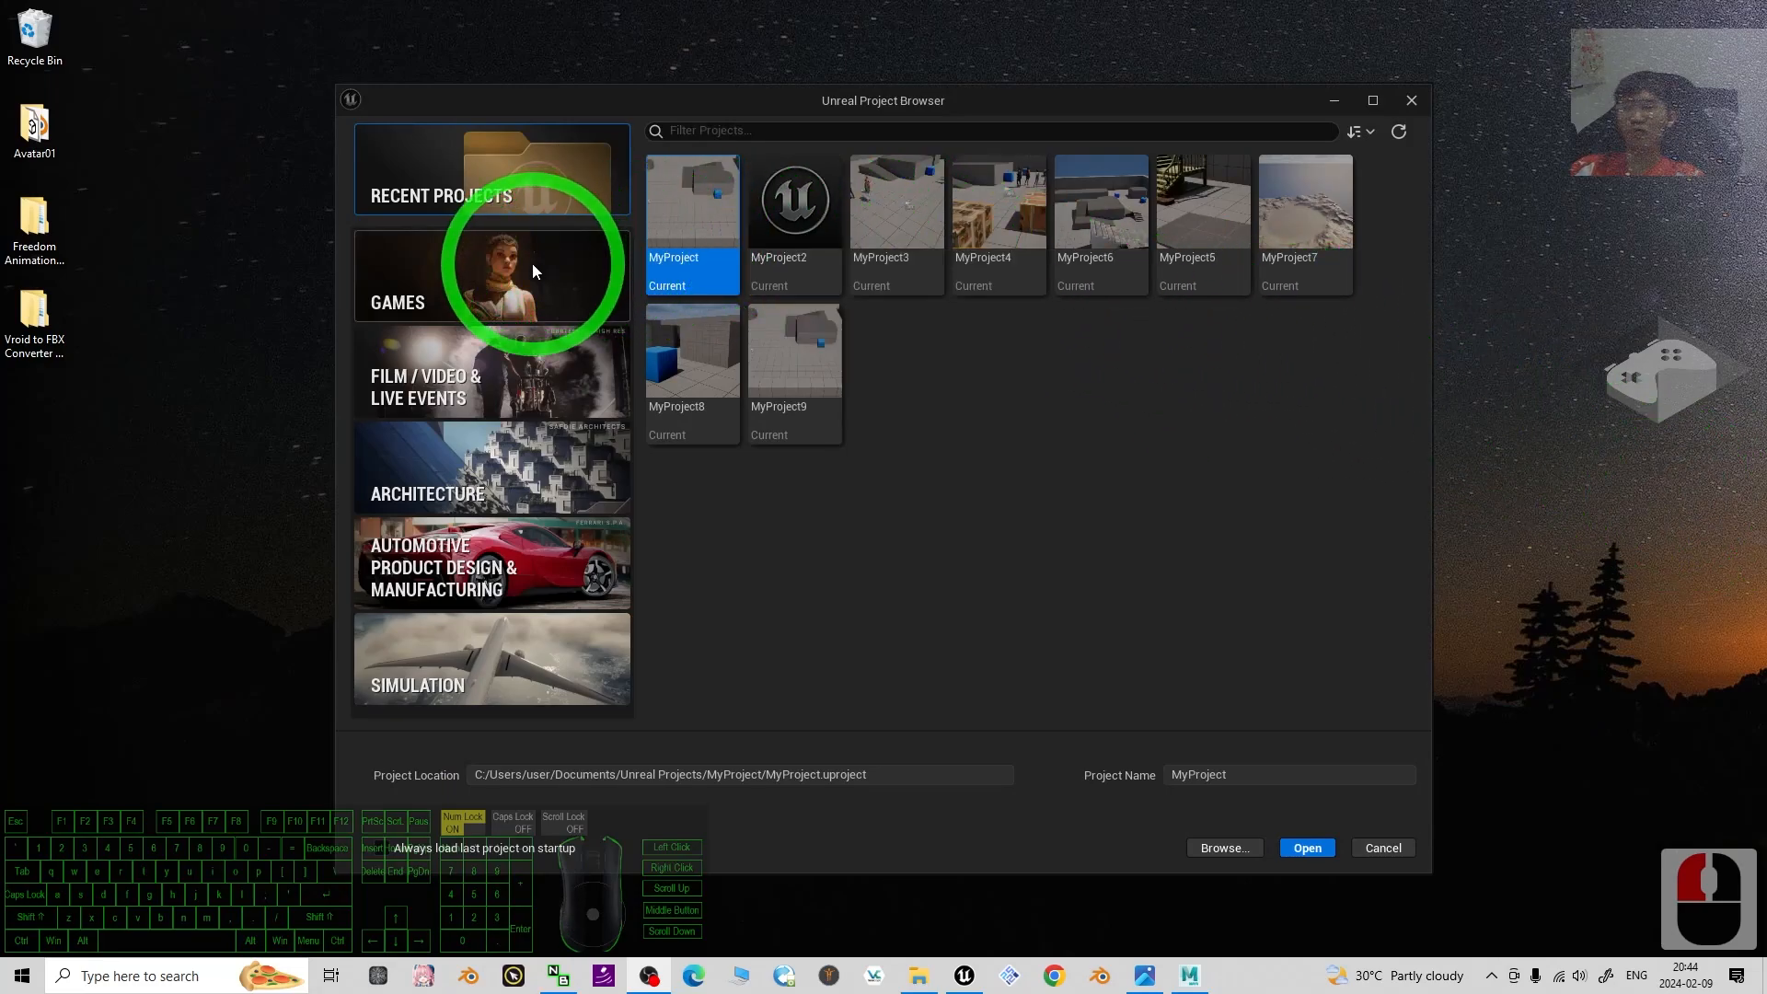
click(444, 268)
click(900, 213)
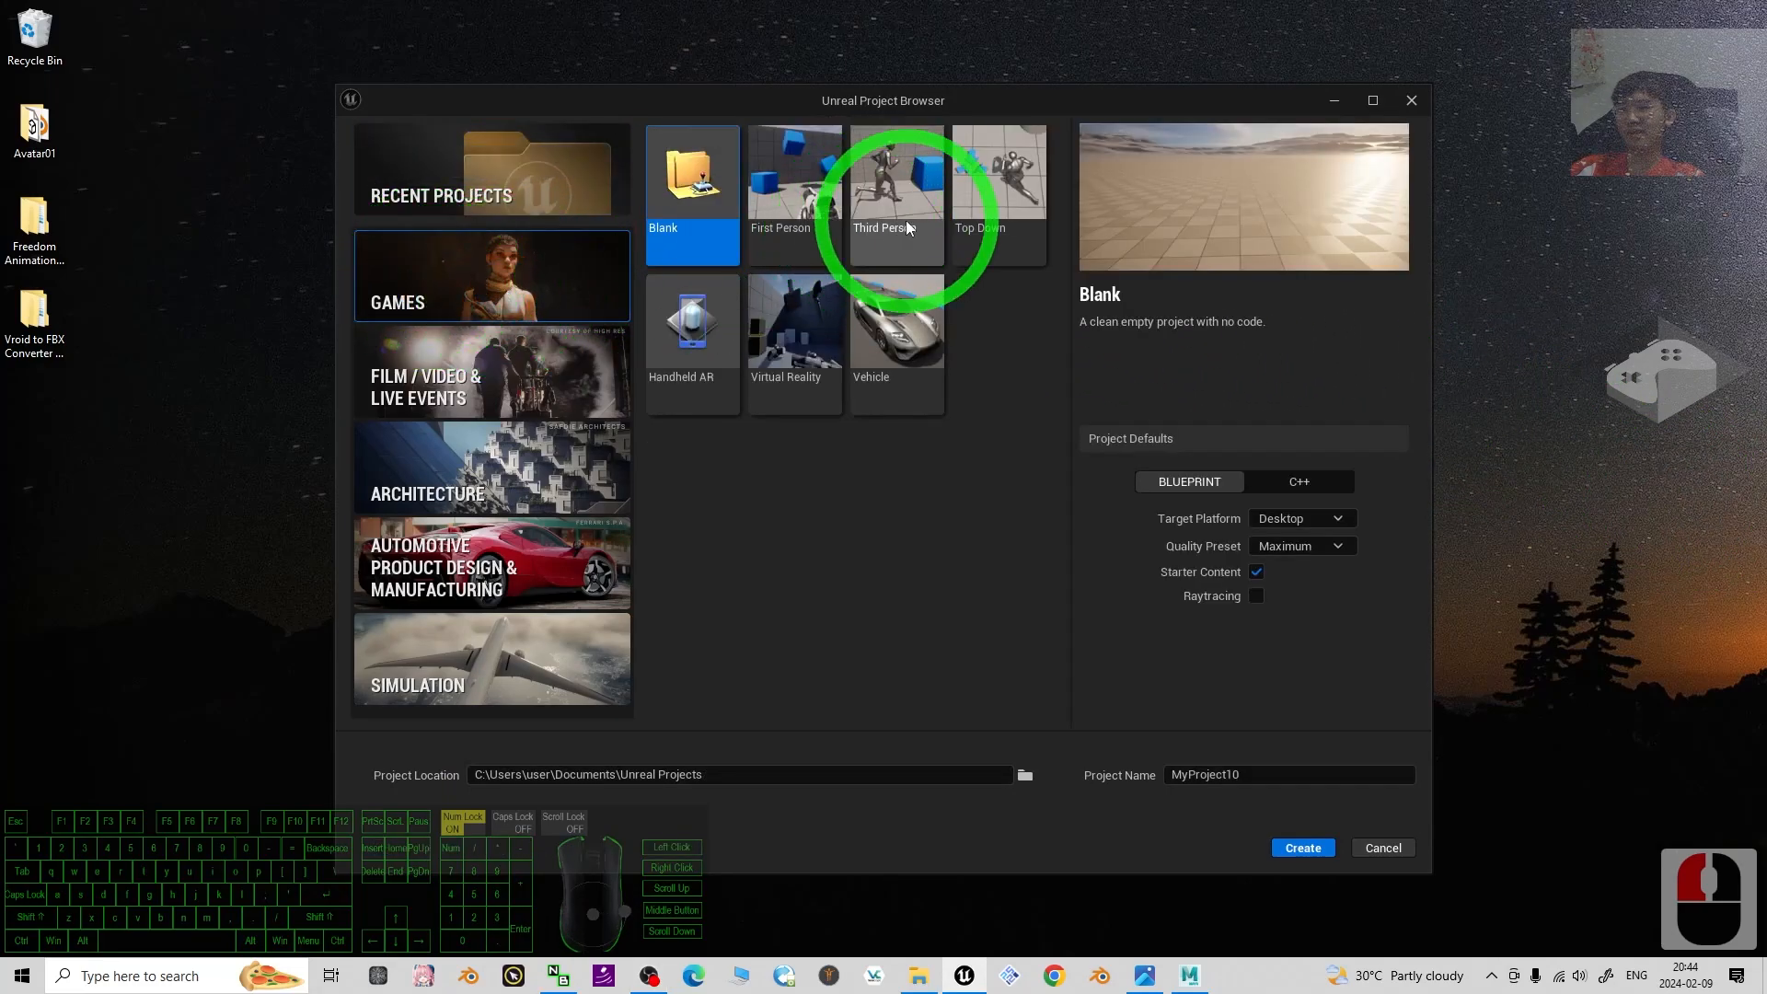
click(1086, 747)
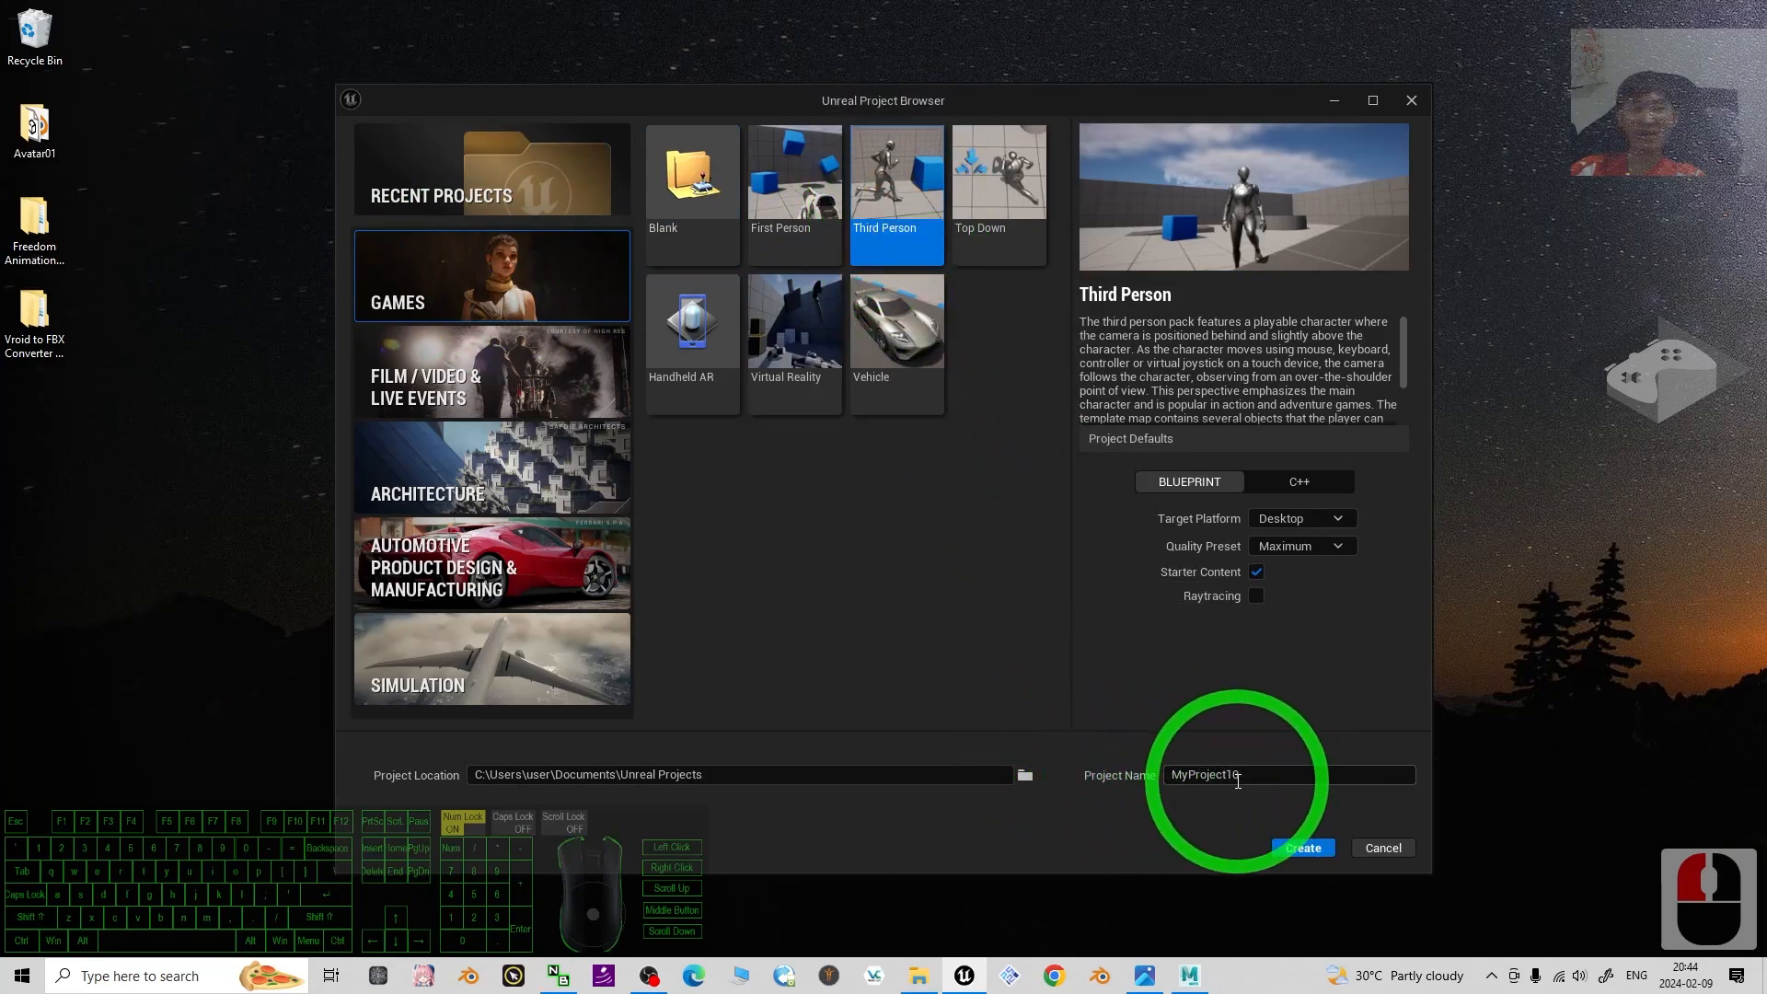
click(1303, 849)
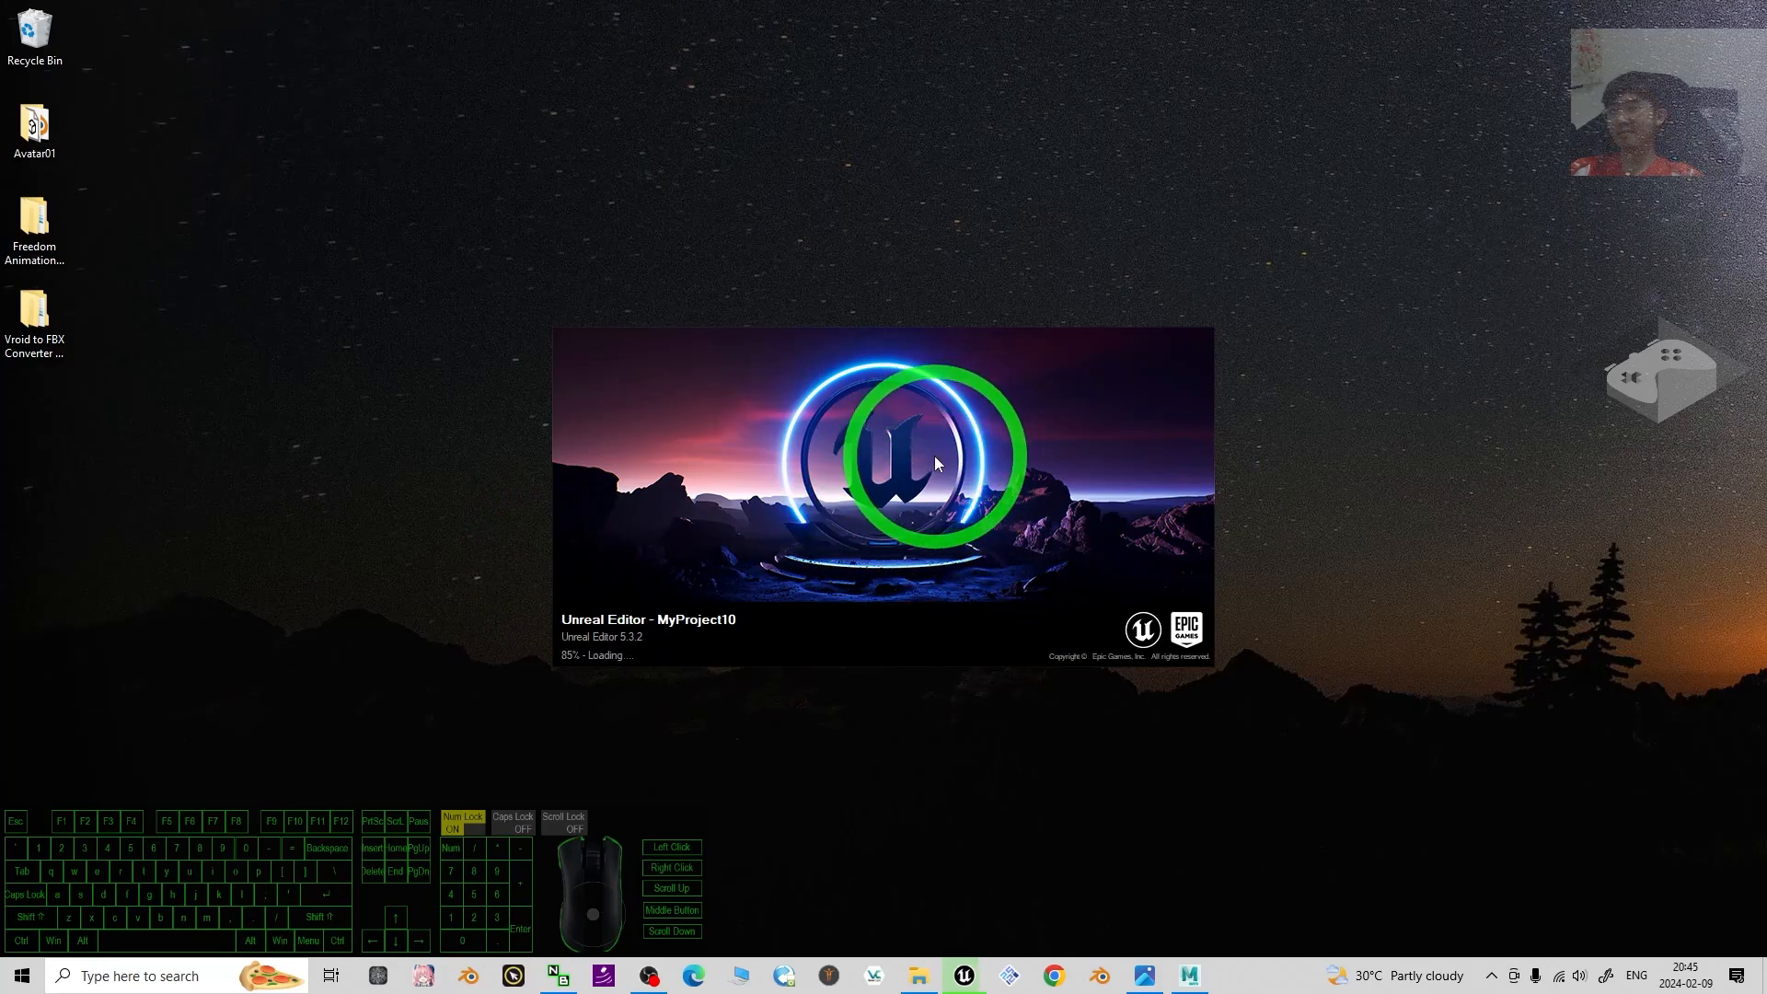
Restore the folder window, move it aside and bring the Unreal editor to the front.
click(919, 975)
drag(1003, 181, 757, 177)
click(1317, 6)
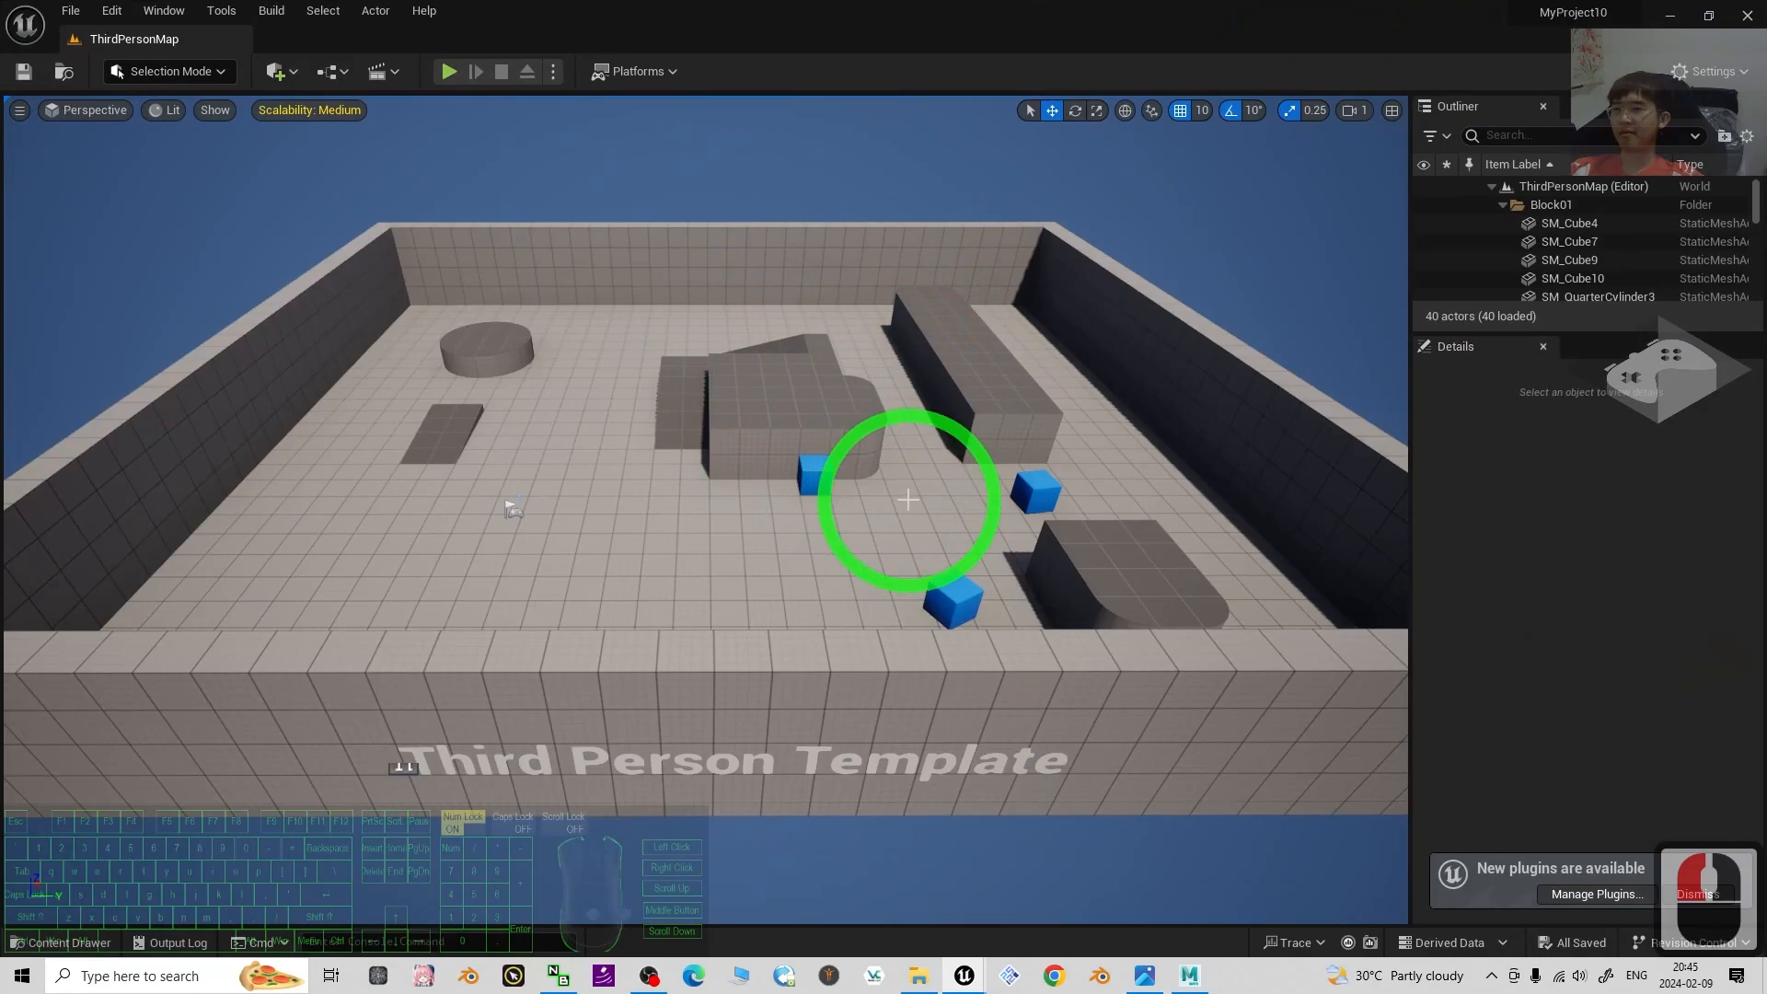
Play ThirdPersonMap in the editor, run the default character around the level, and stop the play session.
scroll(903, 540, down, 5)
scroll(892, 540, up, 10)
scroll(874, 531, down, 5)
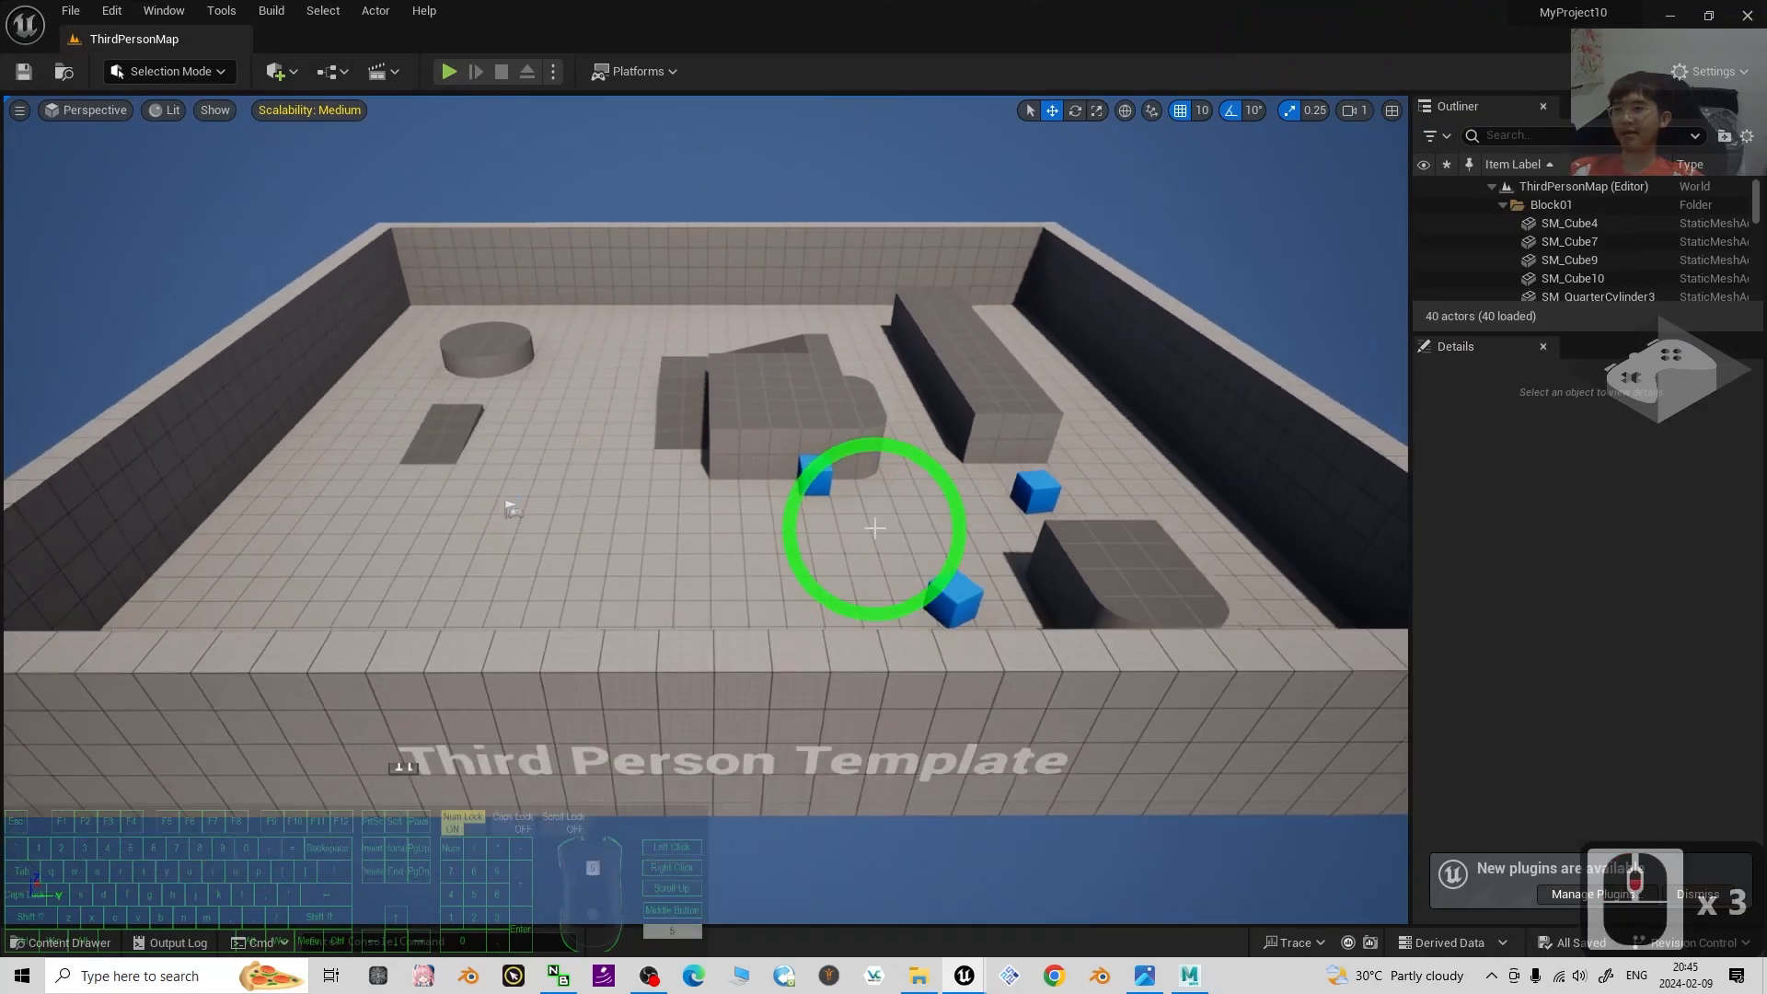
scroll(1077, 432, down, 2)
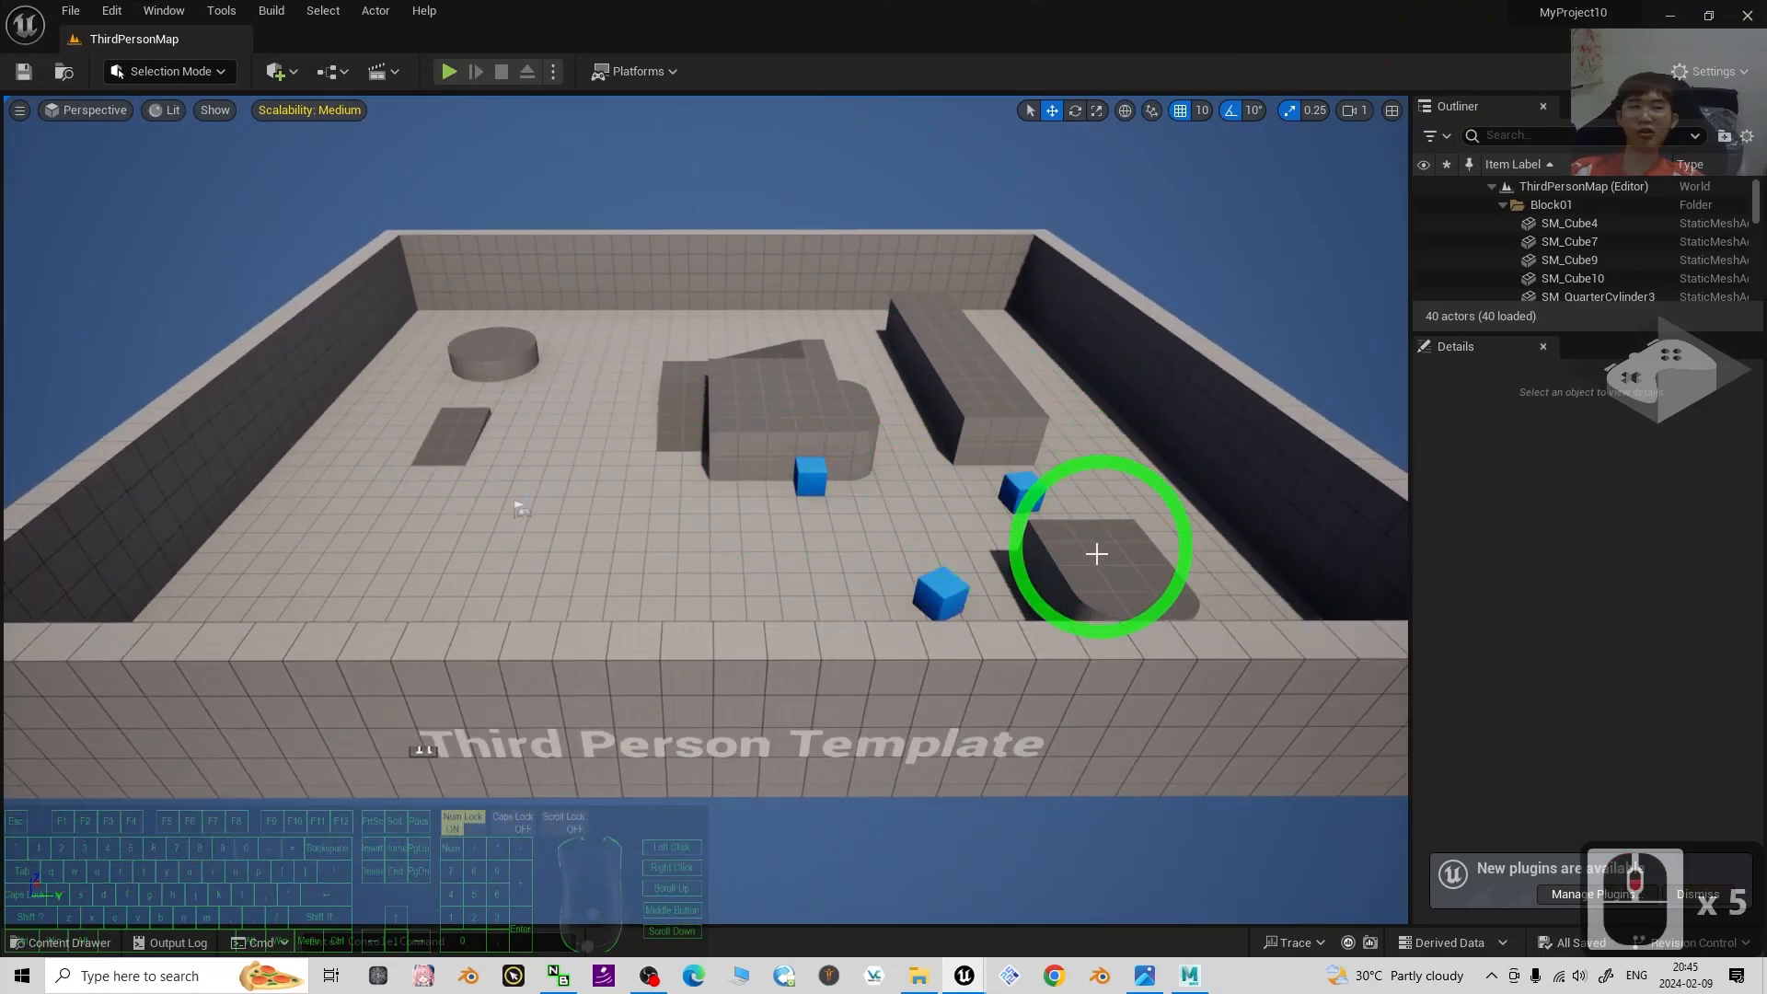
click(449, 71)
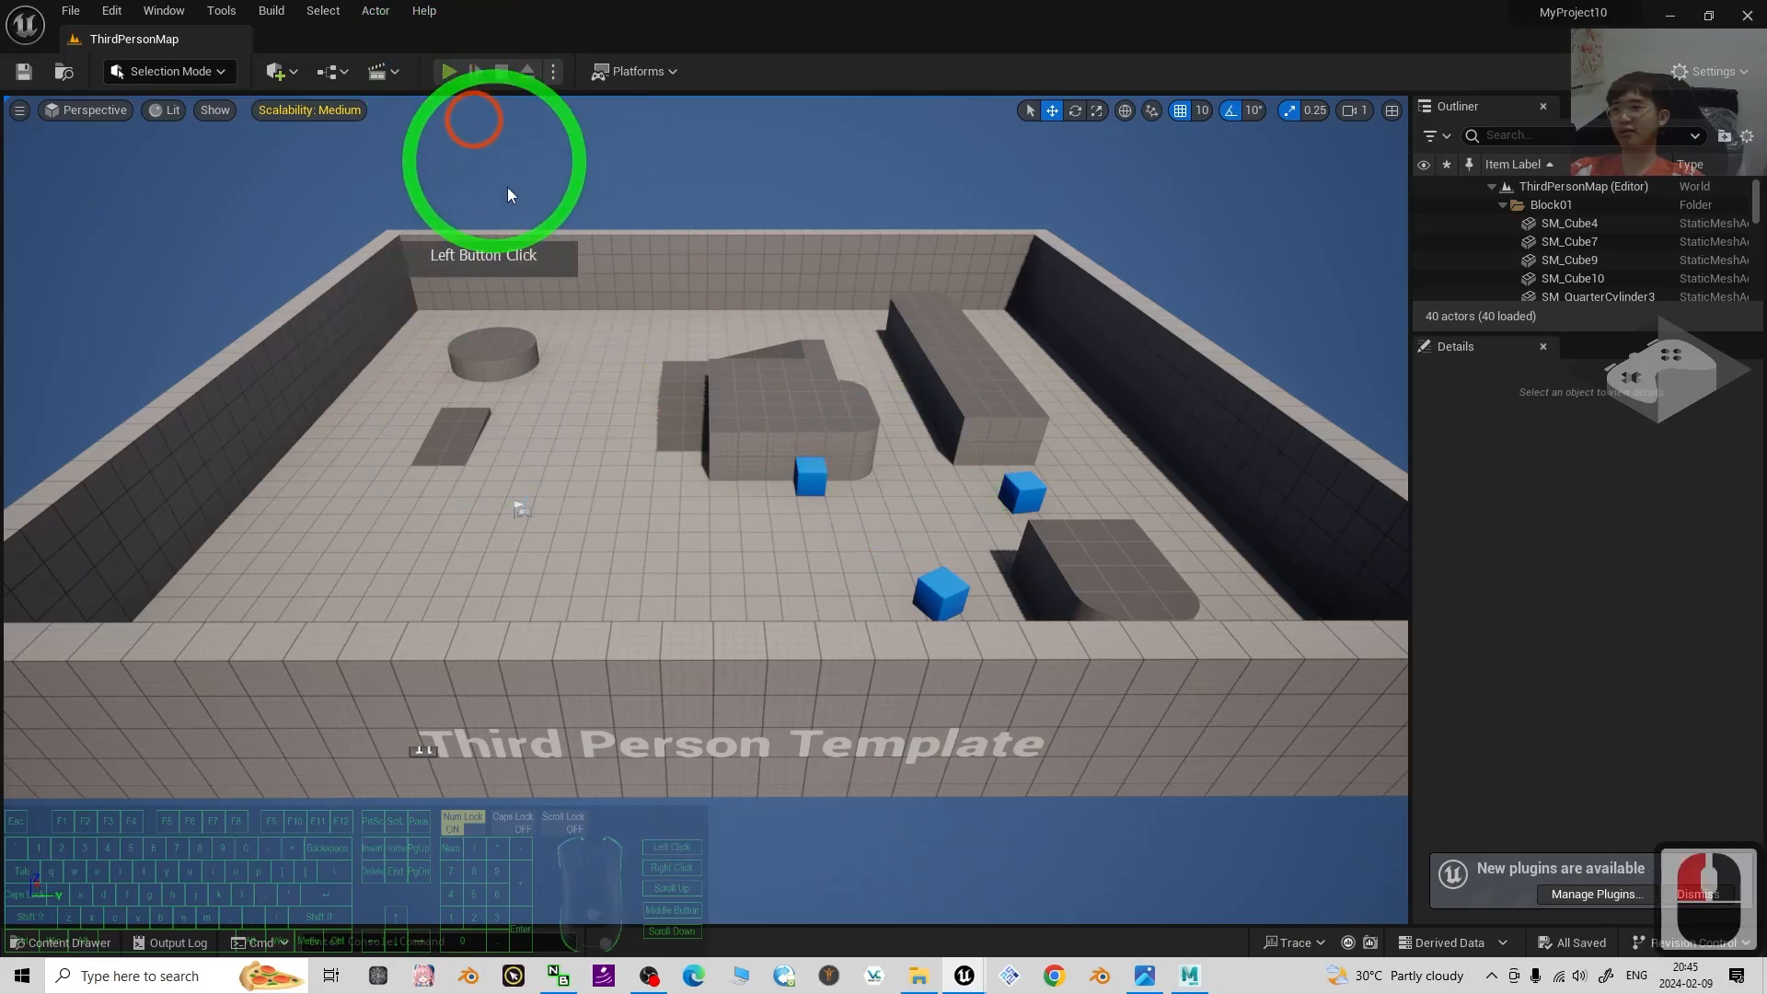
click(875, 552)
key(w)
key(a)
key(s)
key(d)
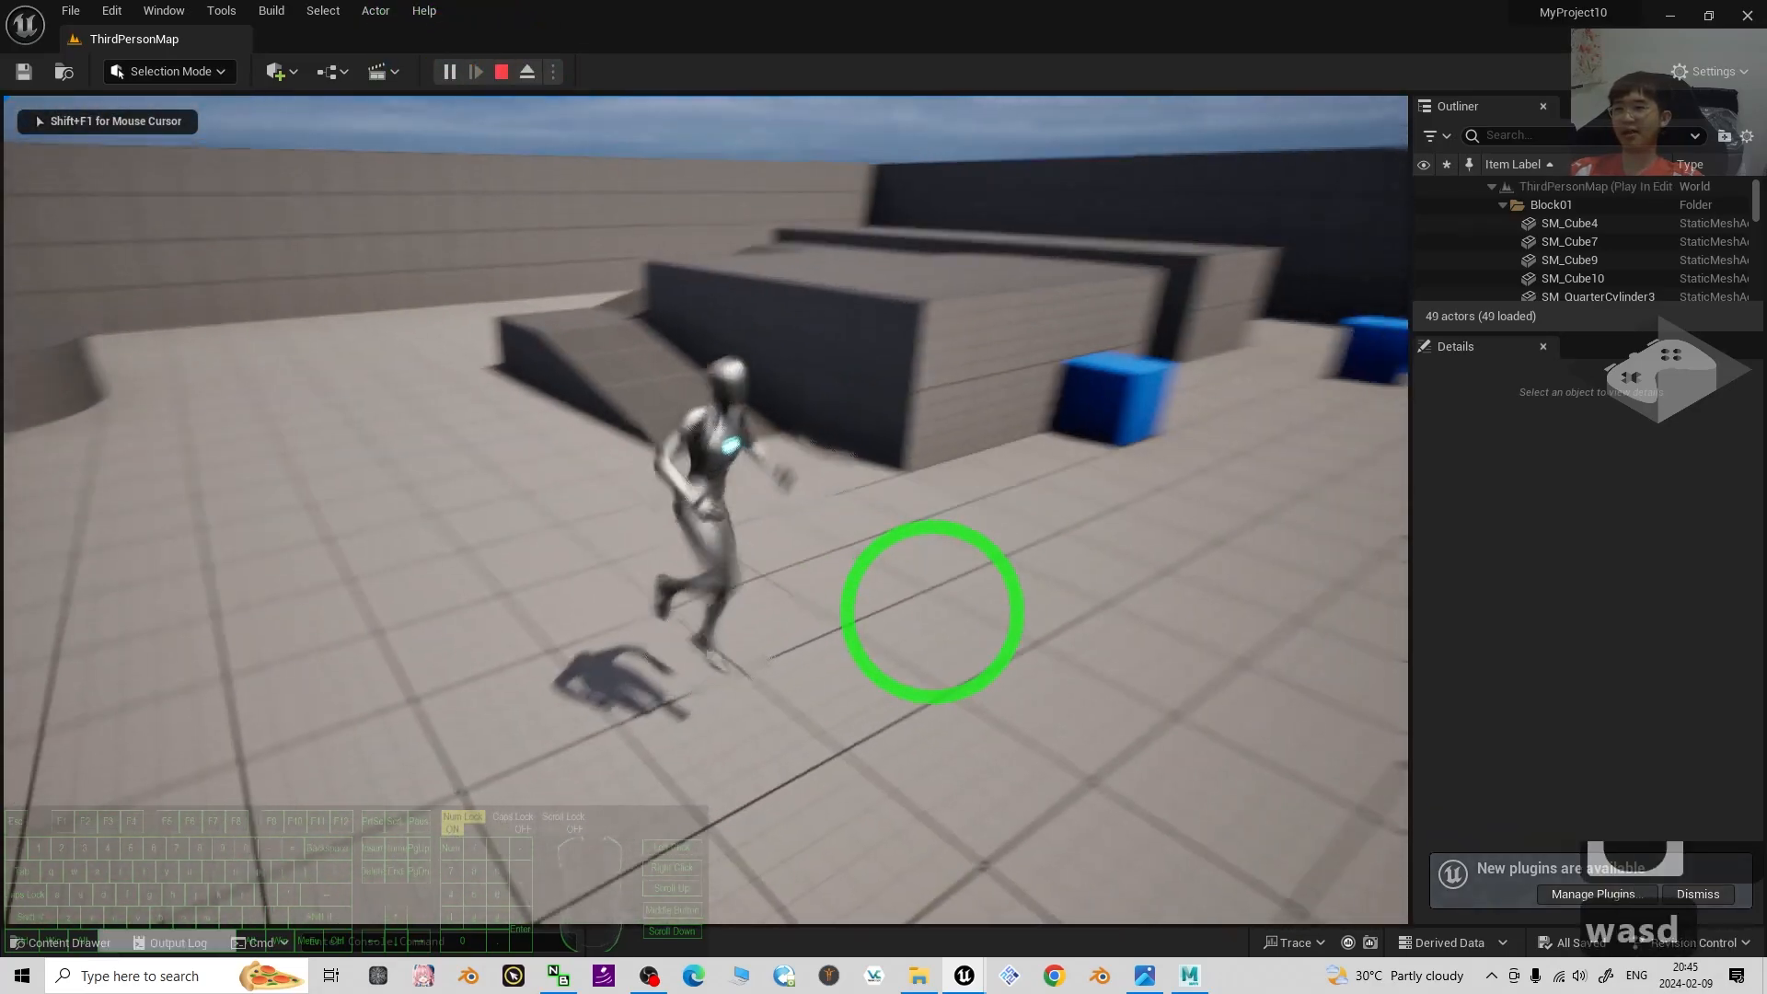
key(s)
key(a)
key(w)
key(d)
key(s)
key(a)
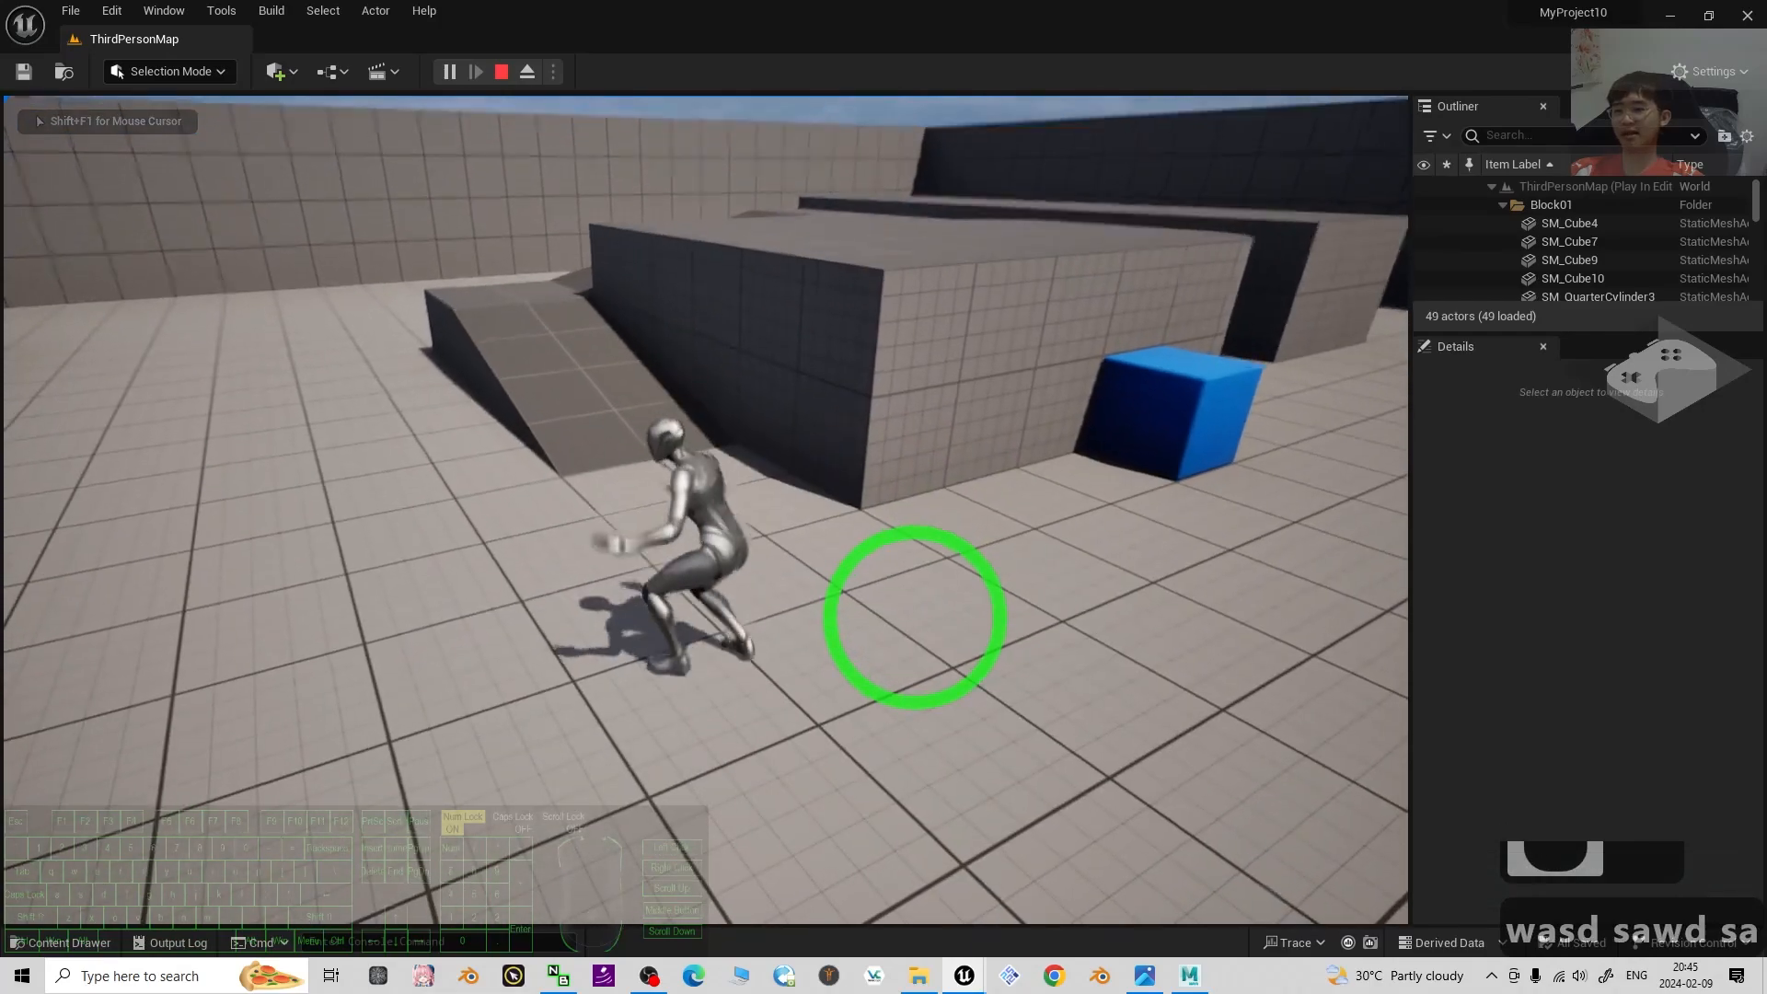
key(Escape)
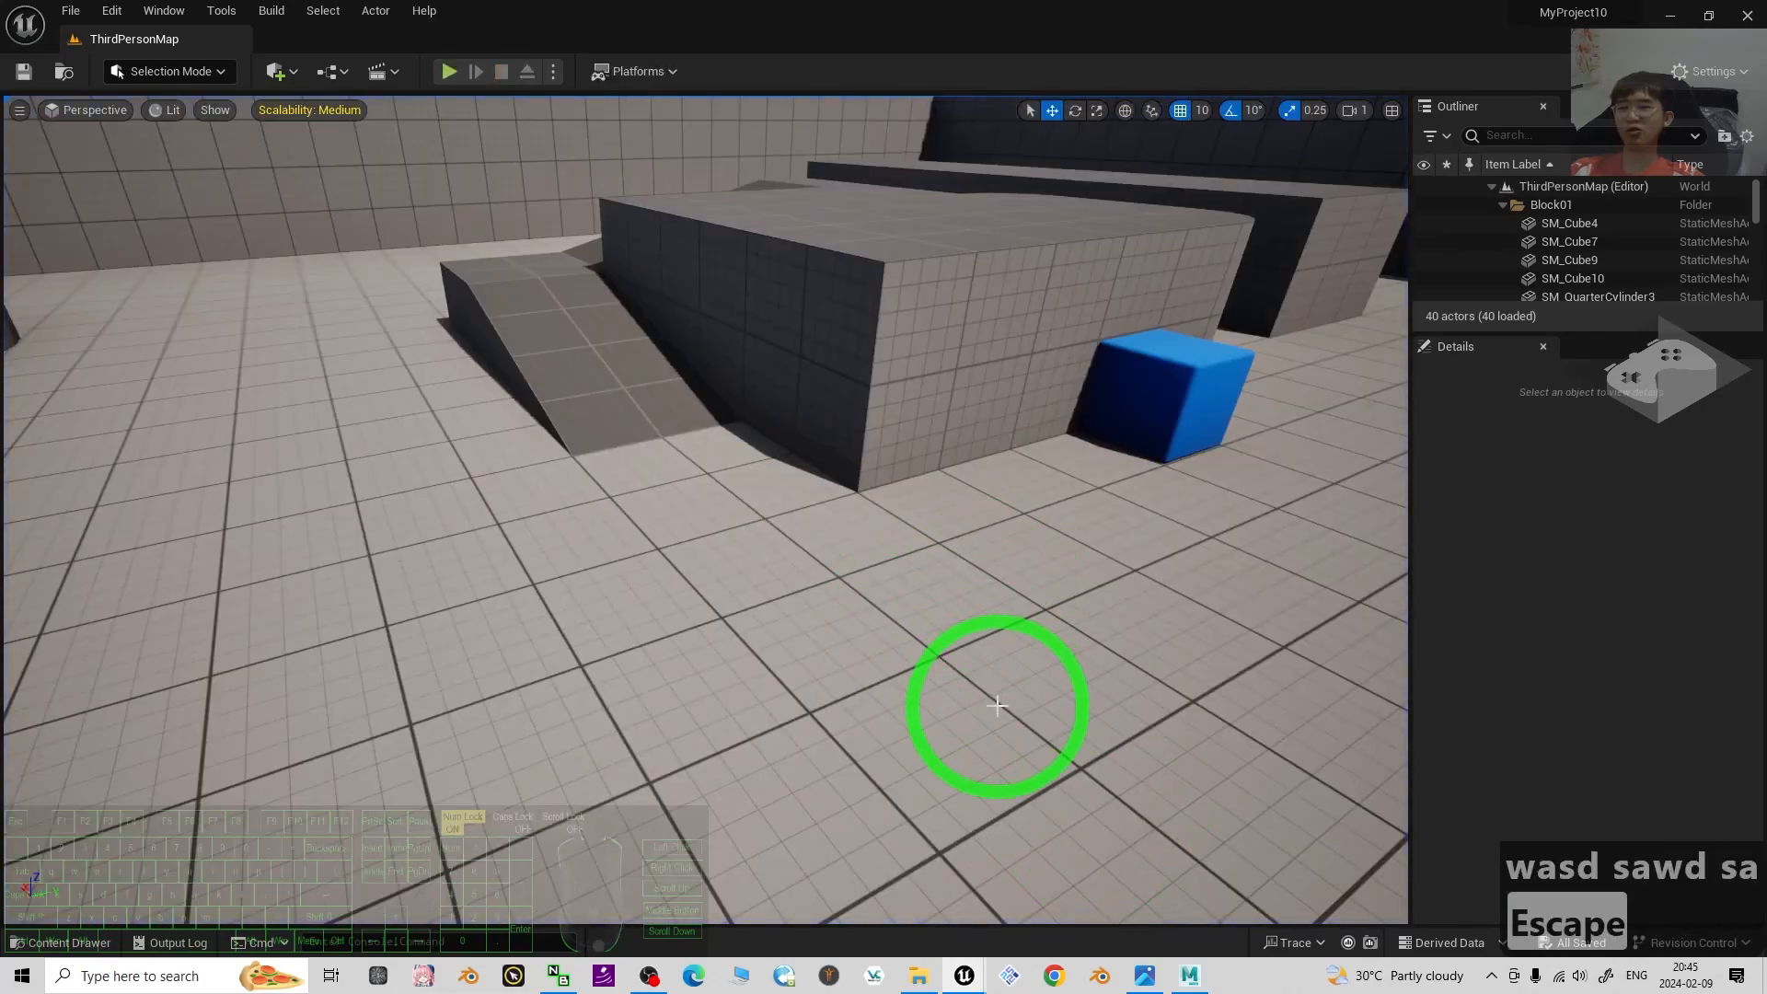
Switch to Maya to look at the baked avatar, and return to the Unreal editor.
click(1190, 977)
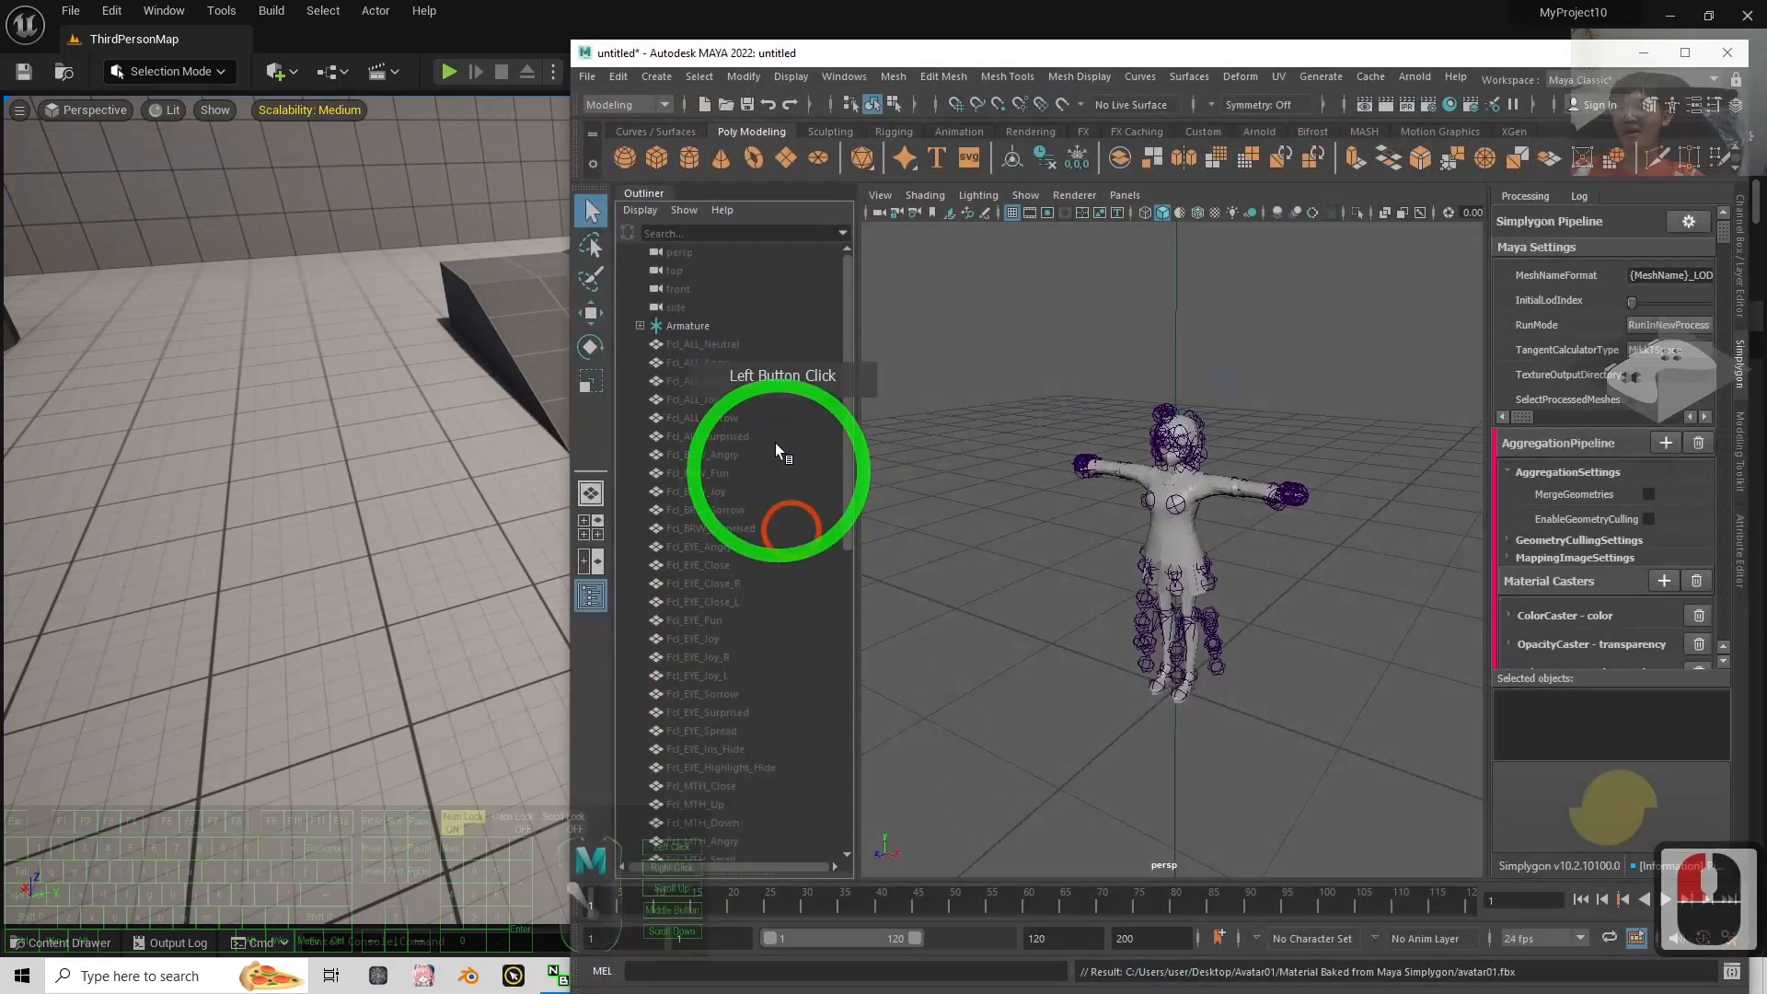
click(1159, 441)
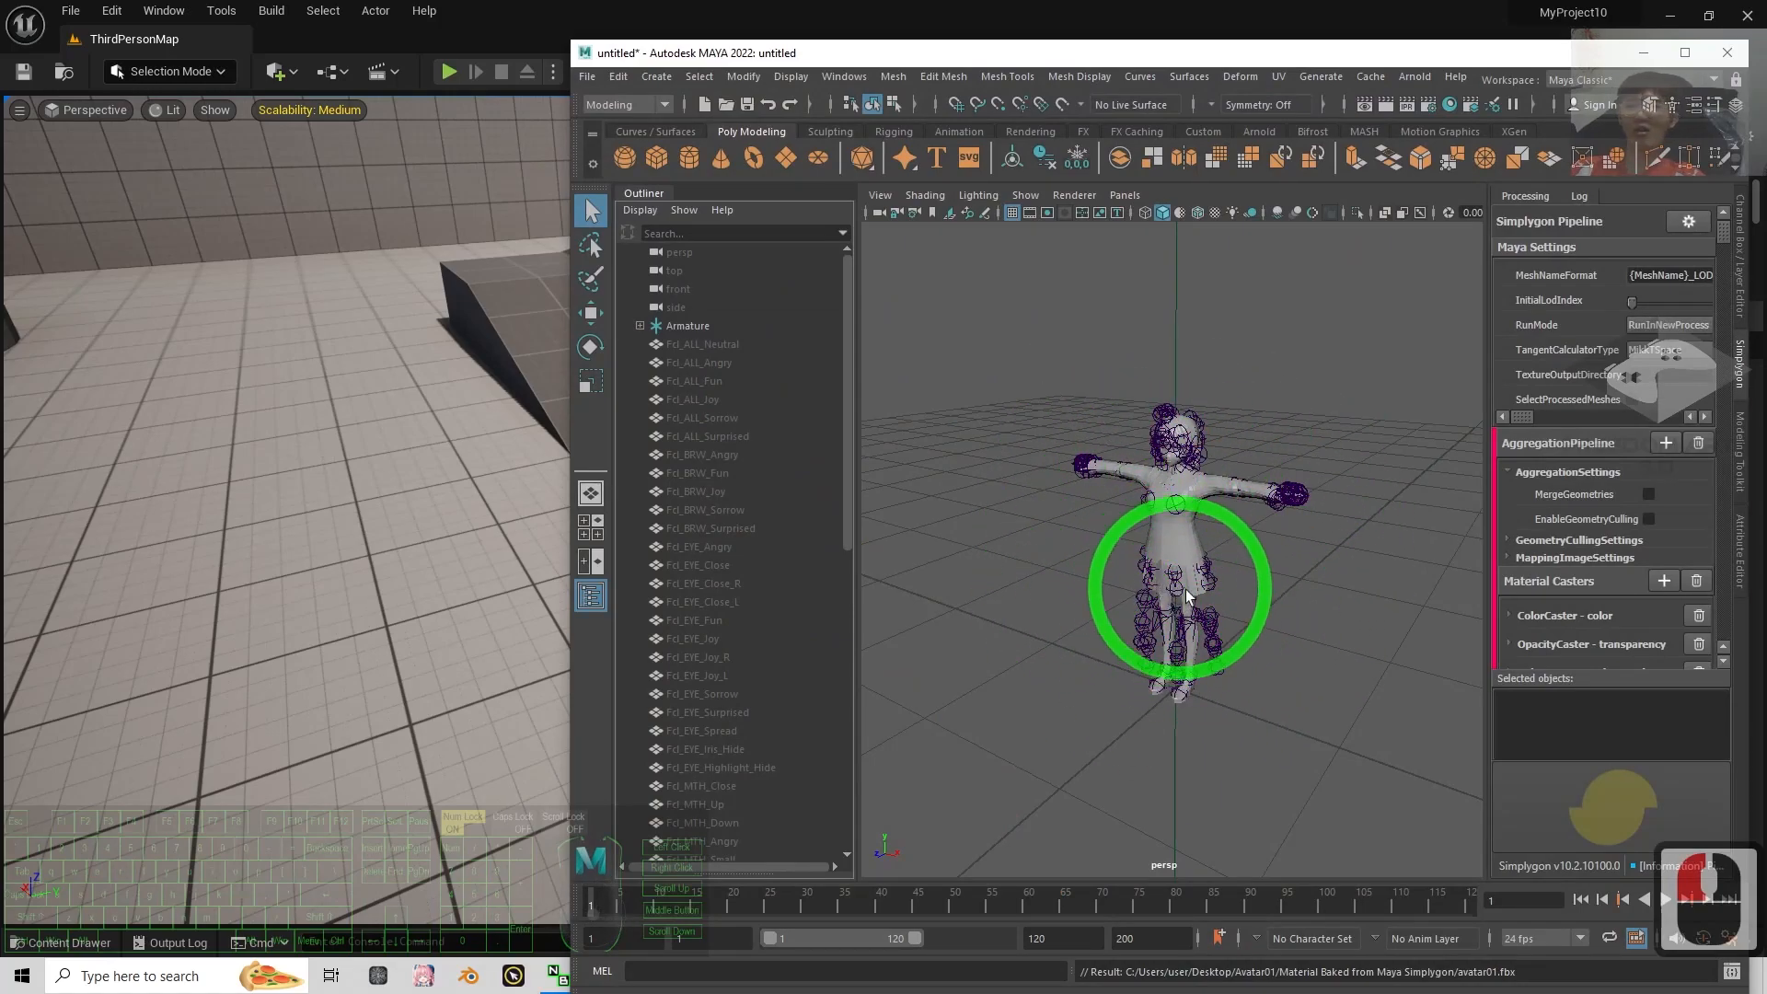
click(424, 10)
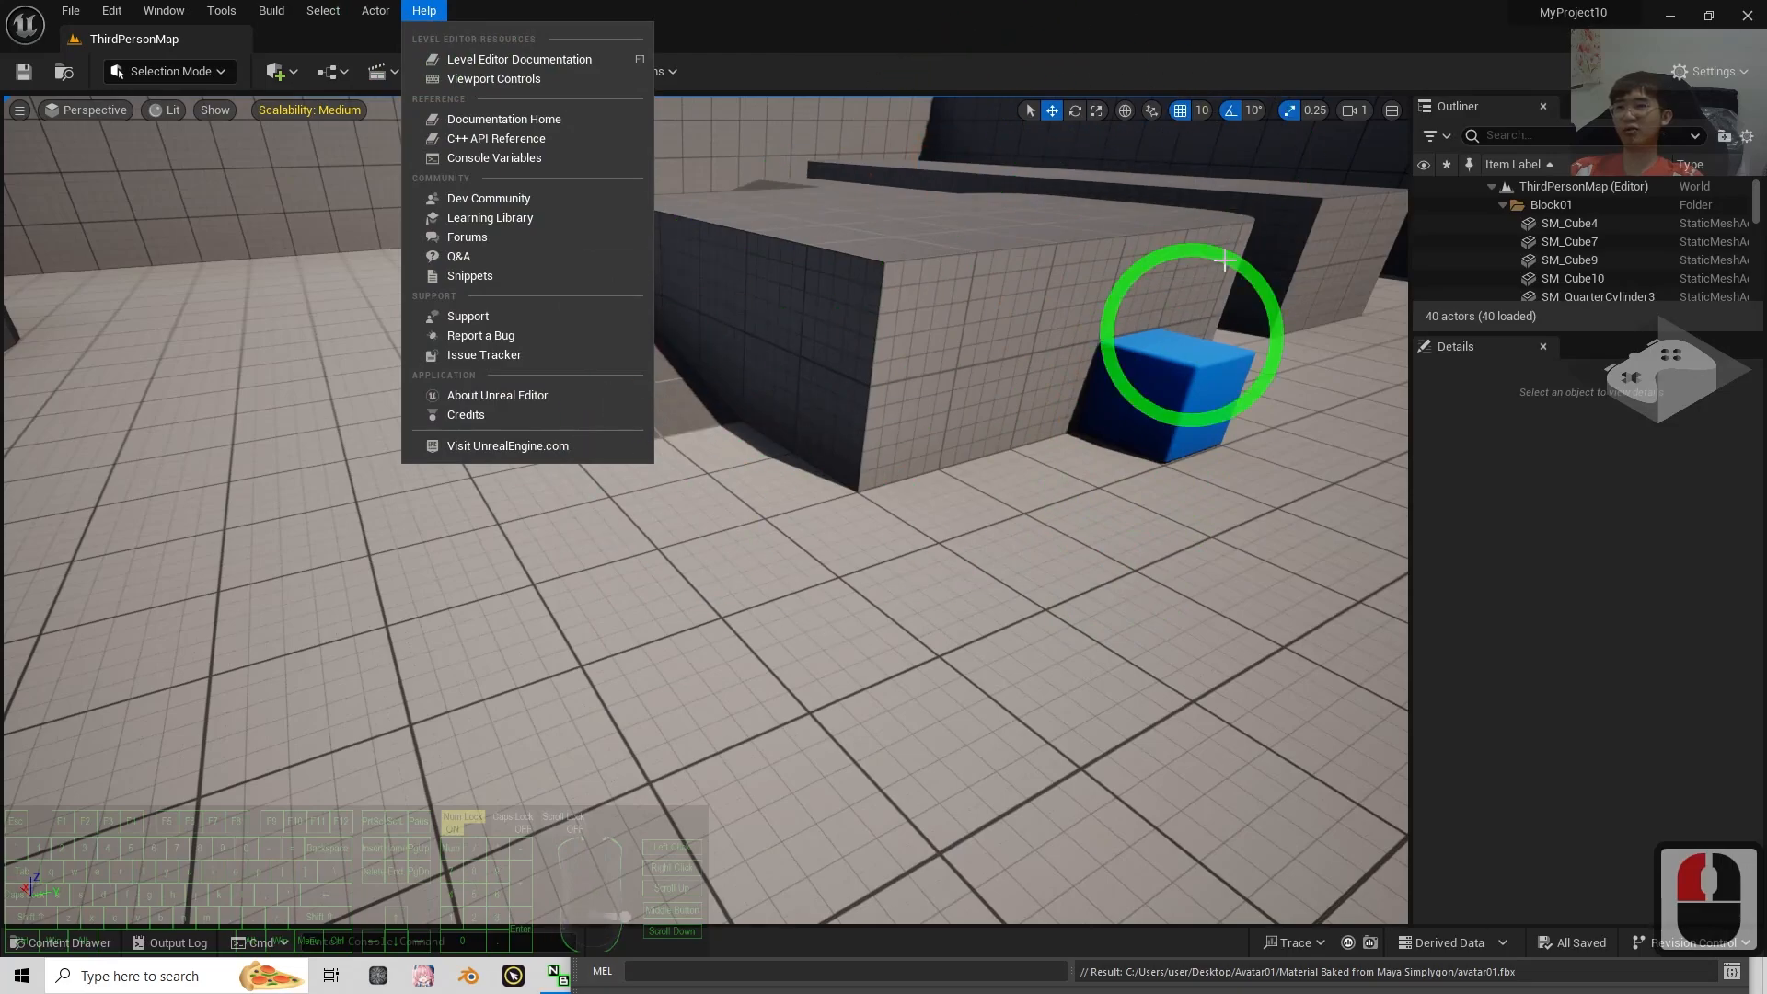
Open a Content Browser, dock it below the level viewport, and reduce its height.
click(978, 454)
click(553, 591)
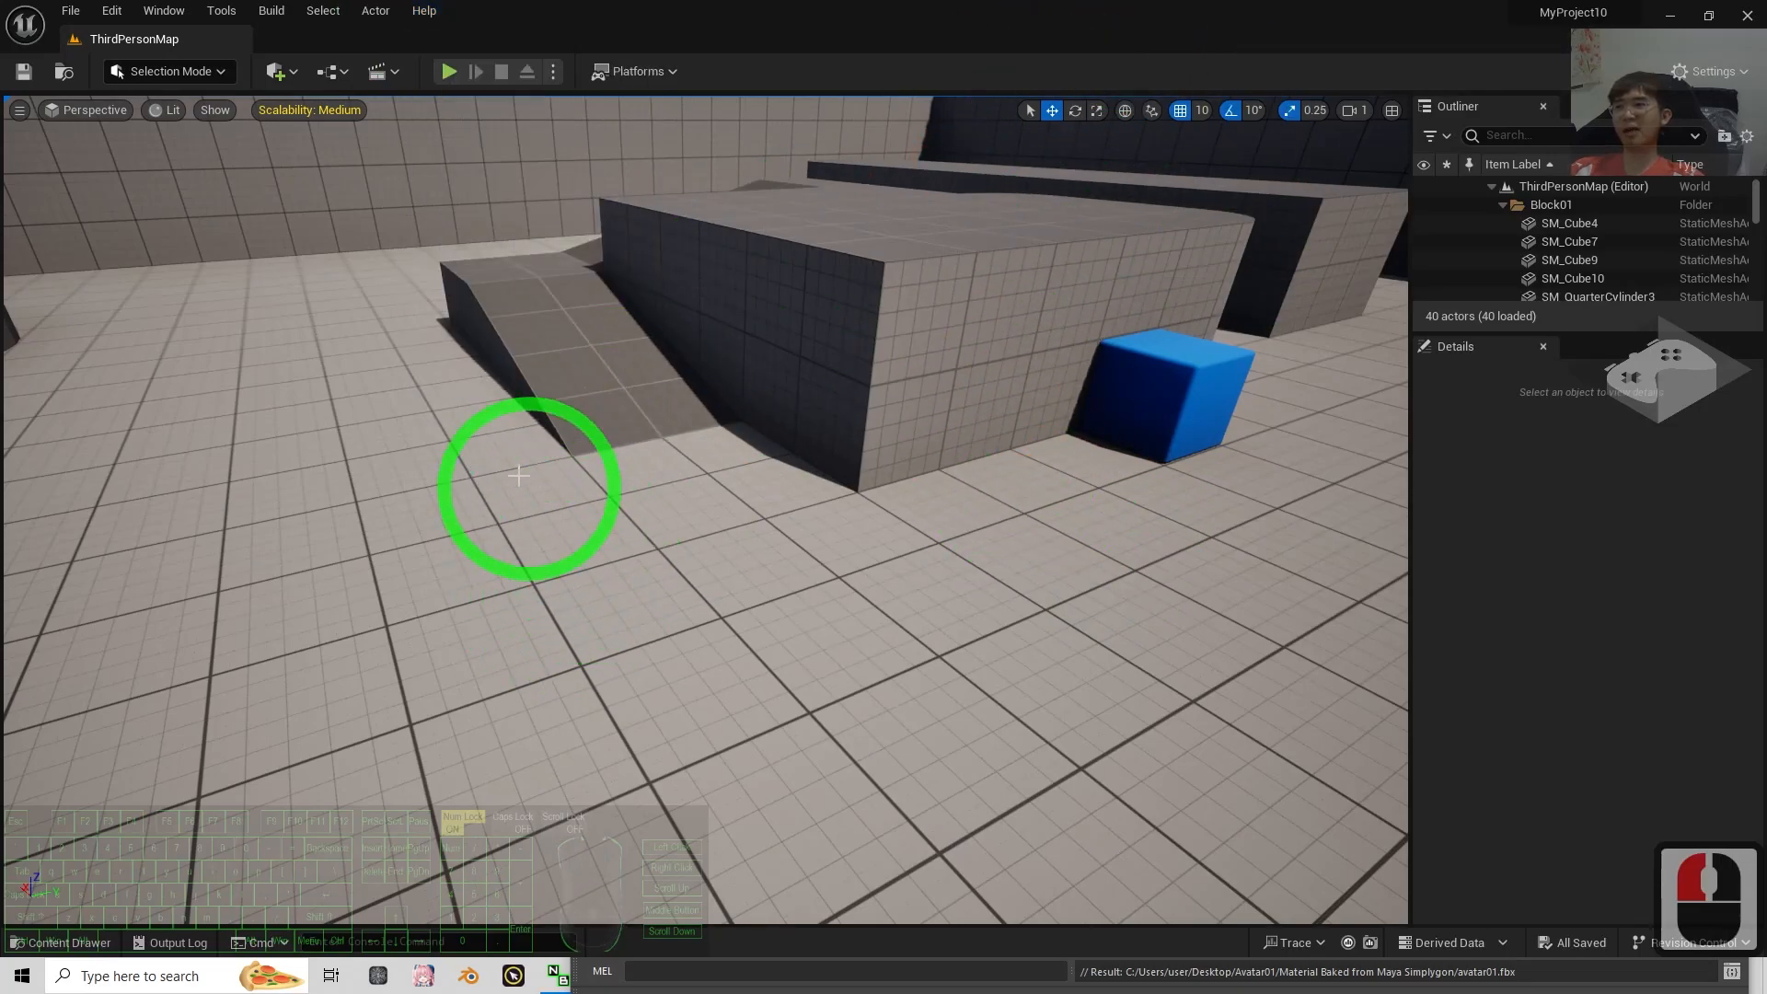
click(167, 12)
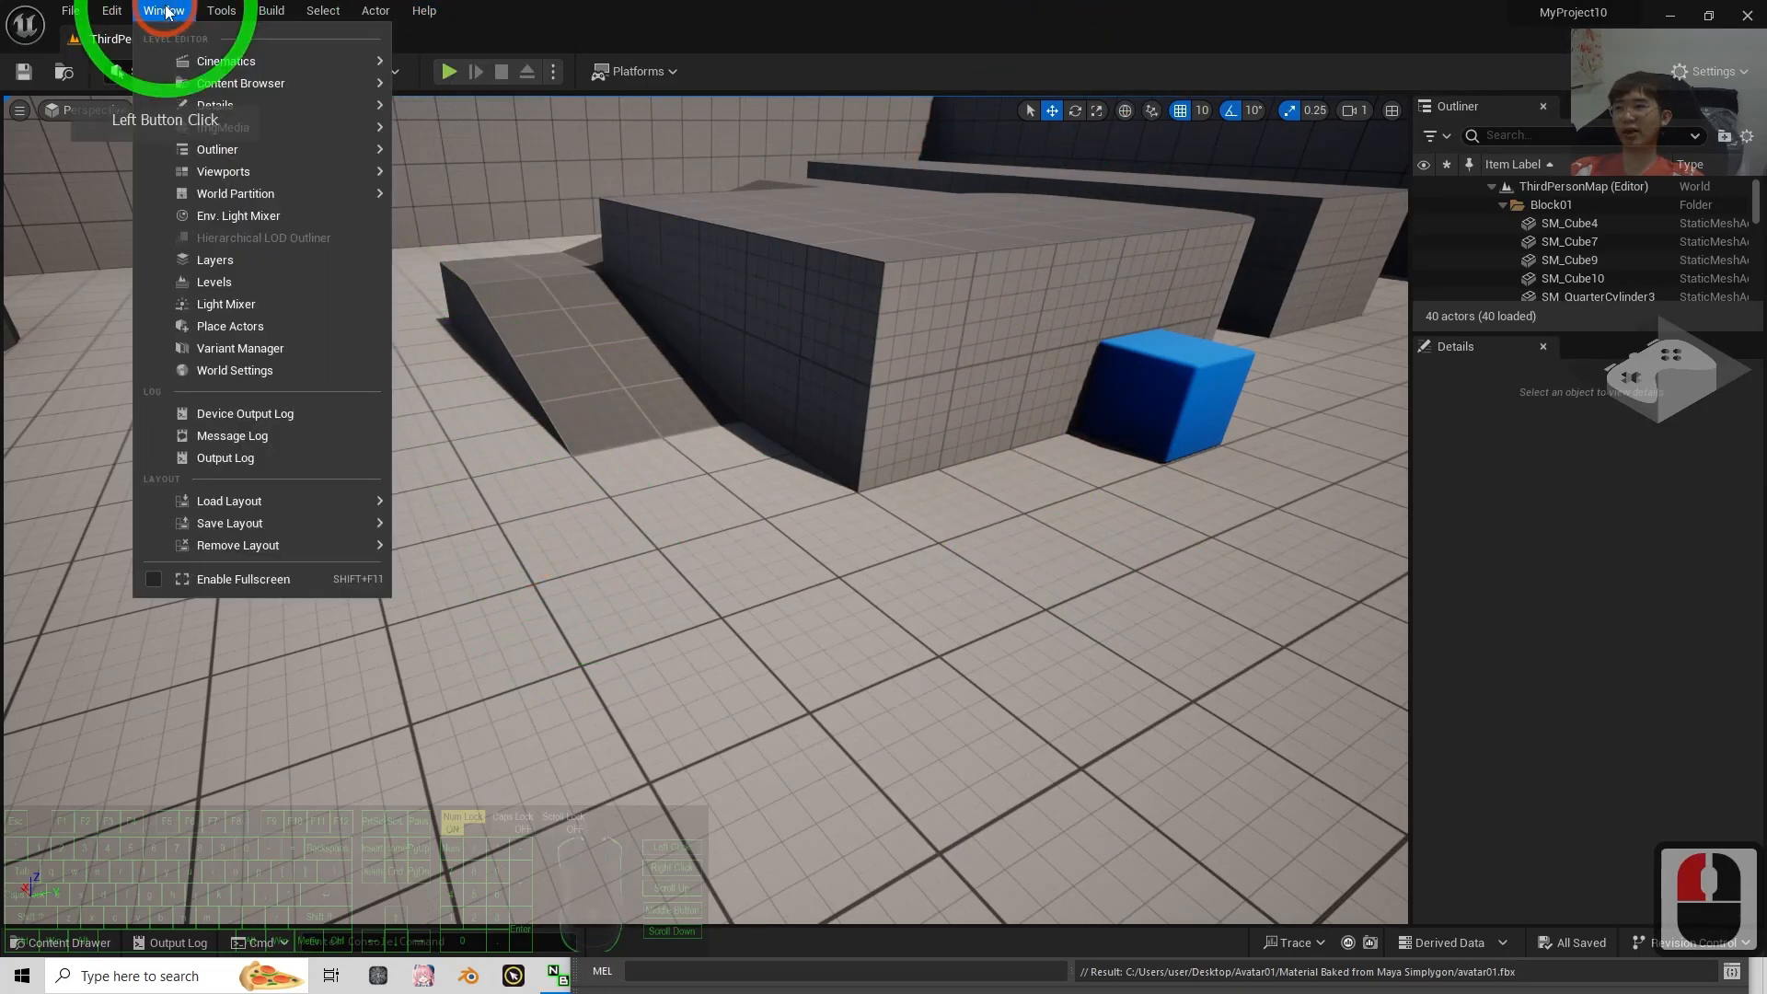
click(218, 86)
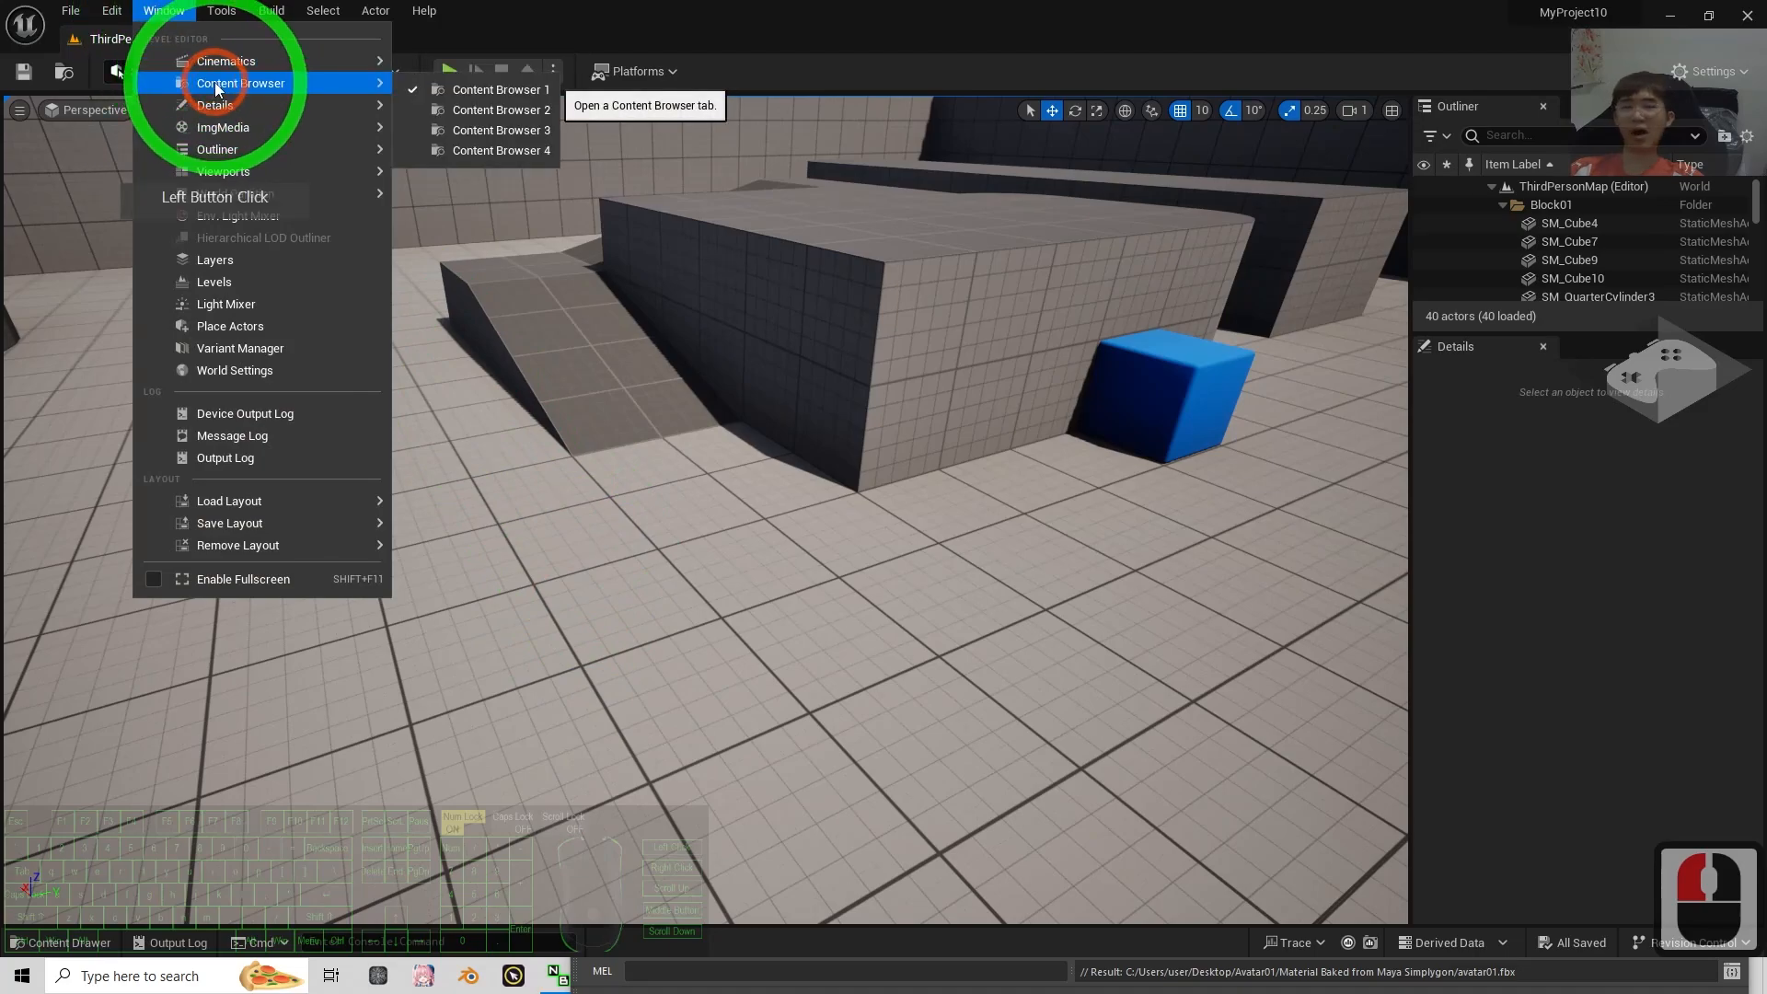
click(486, 103)
drag(534, 229, 175, 832)
click(368, 552)
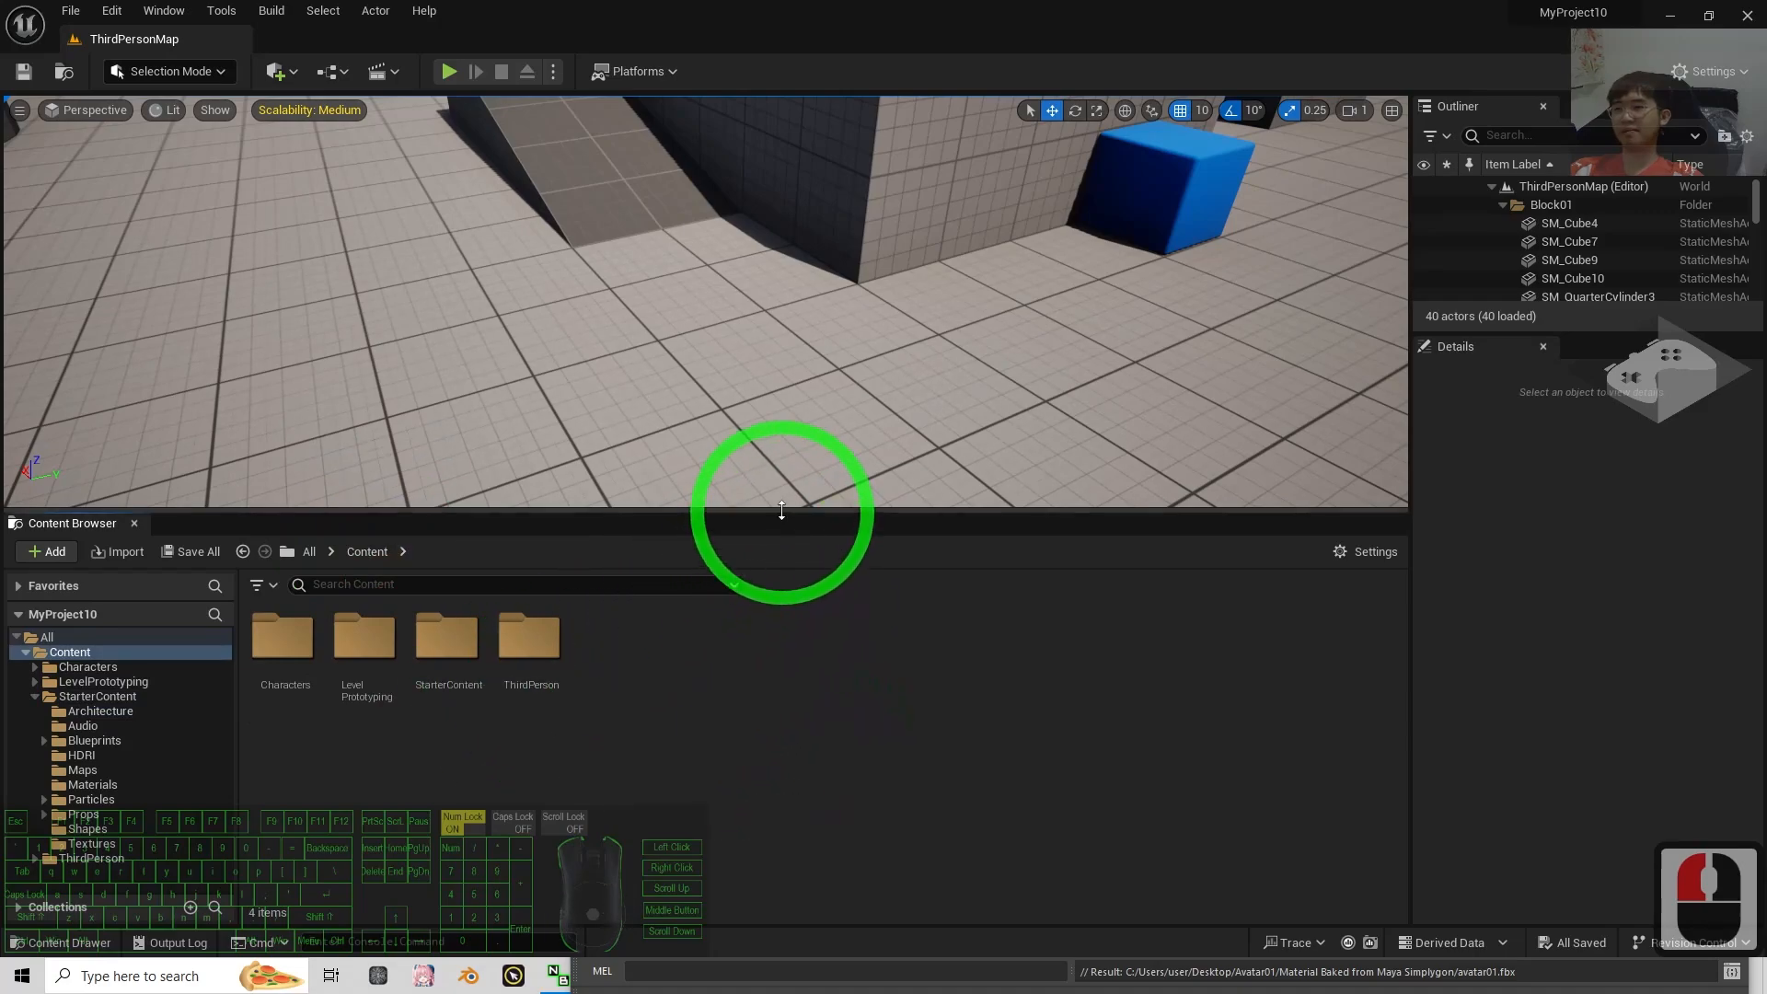
drag(782, 510, 789, 591)
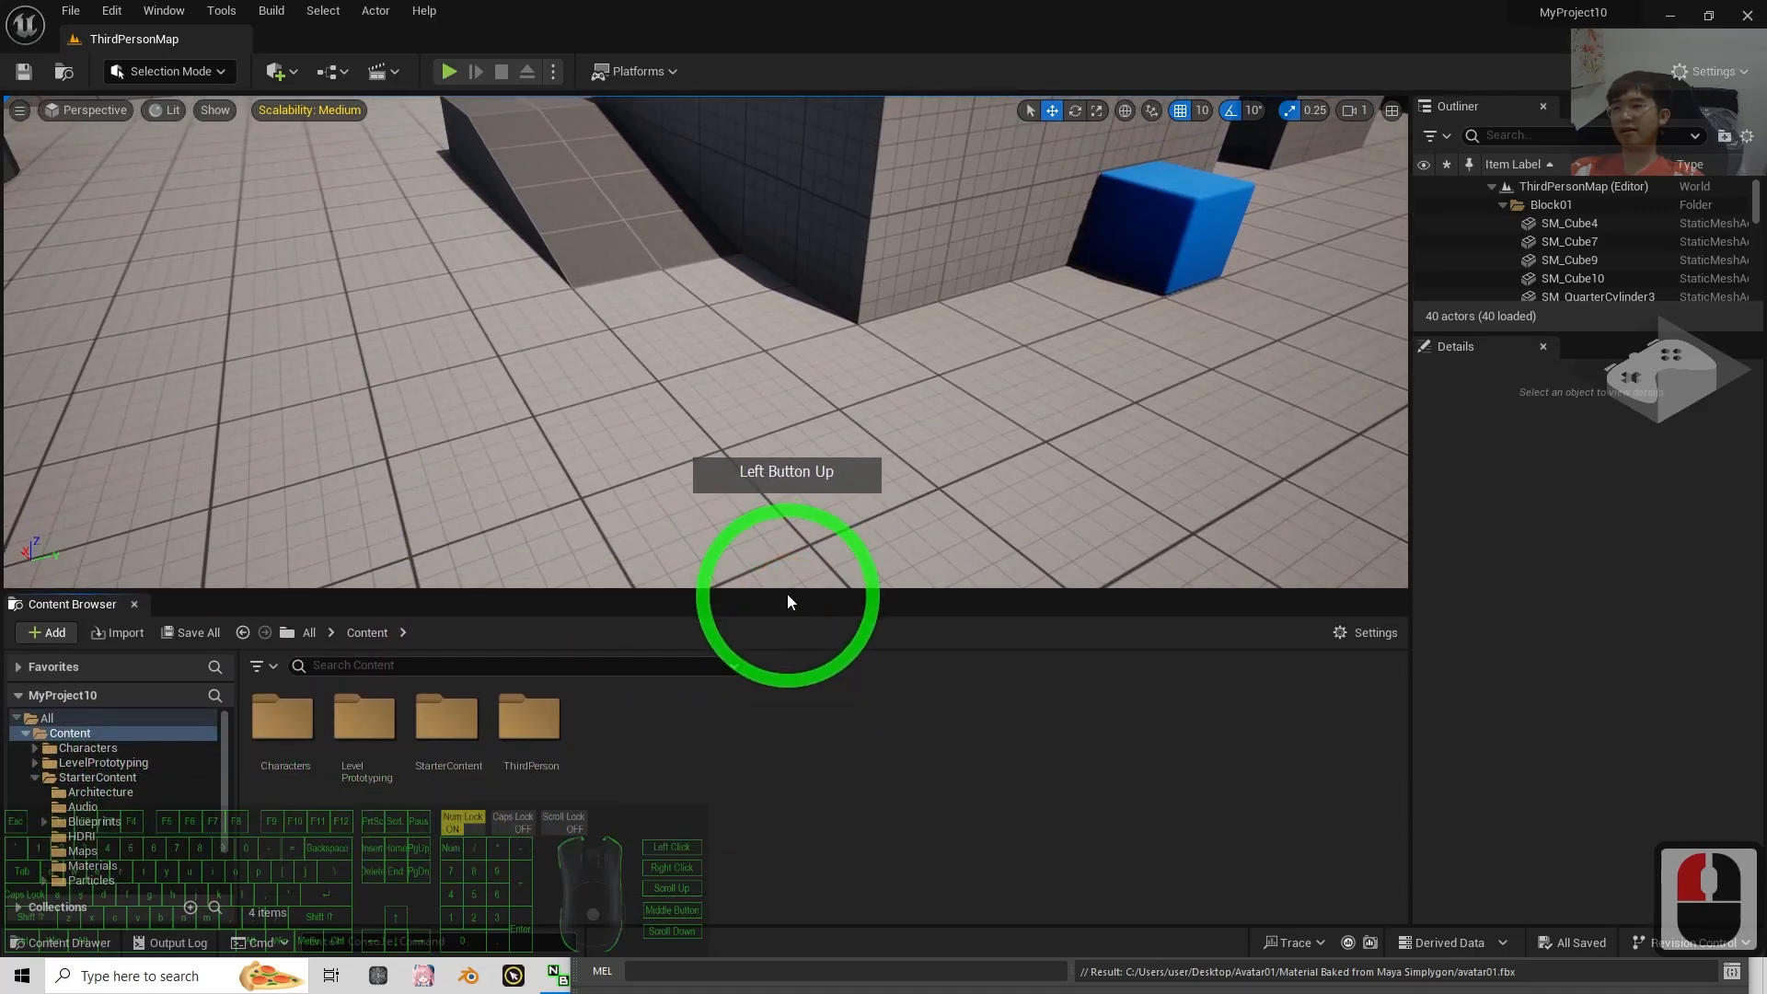
Create a folder named avatar01 in the project's Content folder and open it.
click(377, 637)
right_click(660, 819)
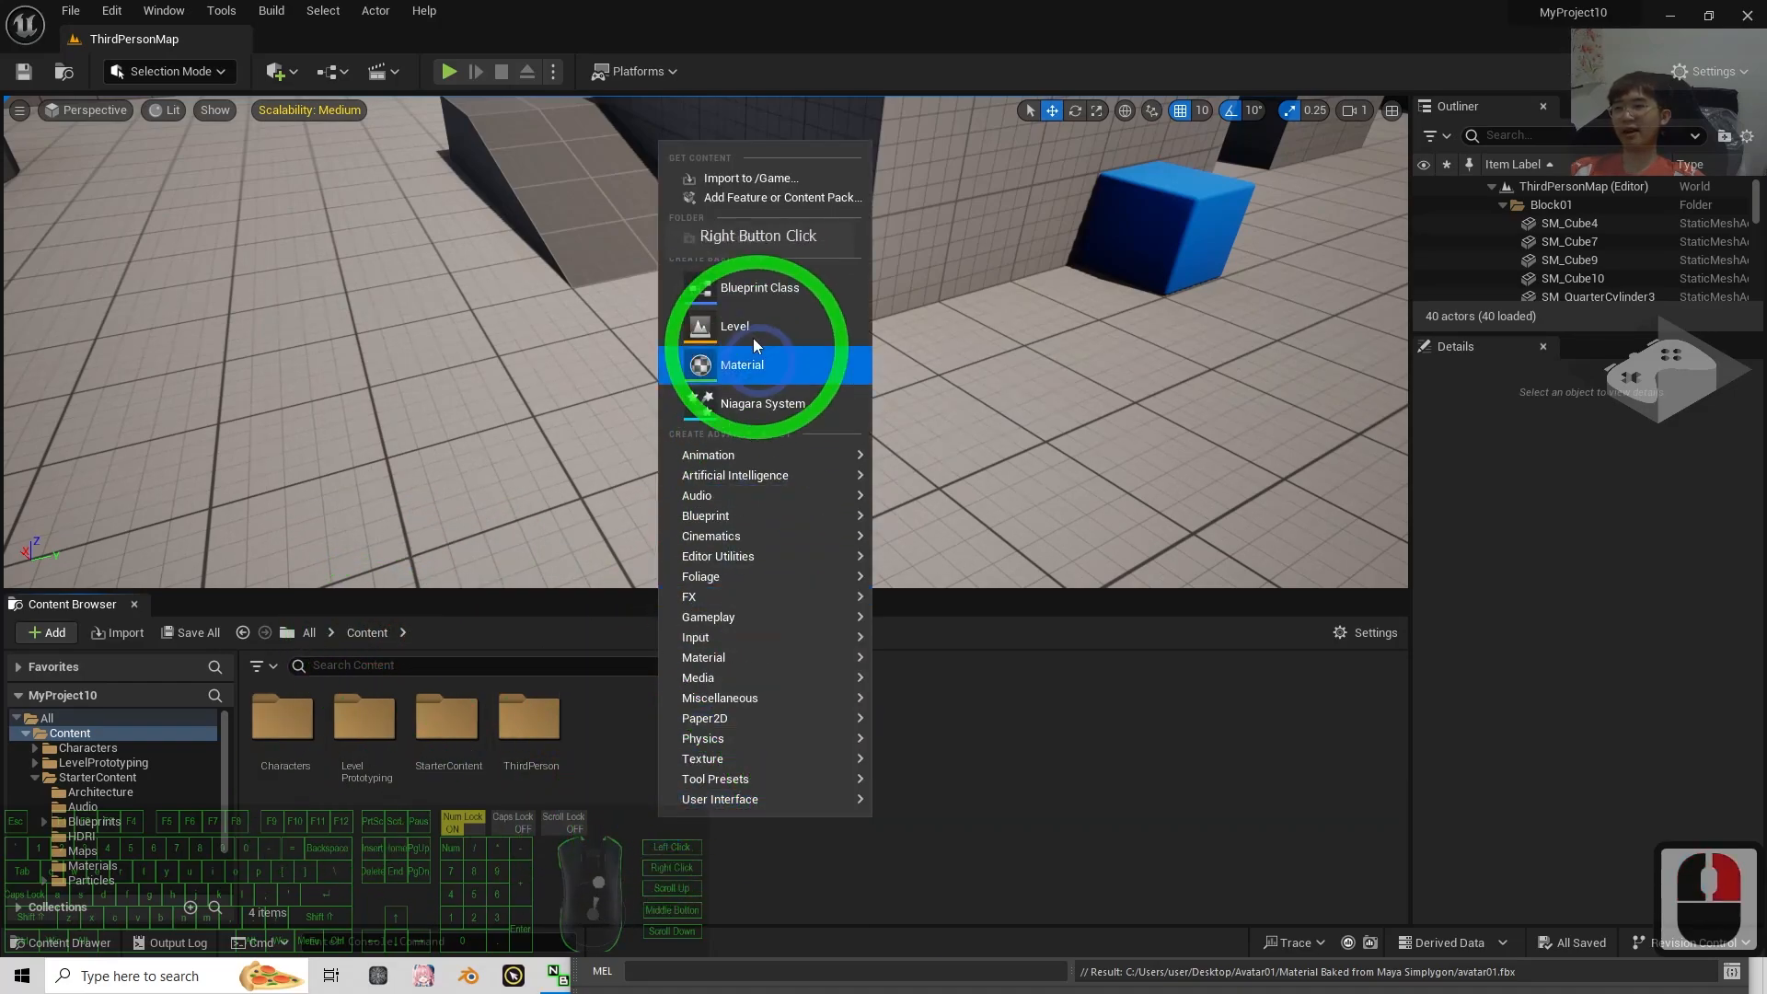
click(731, 235)
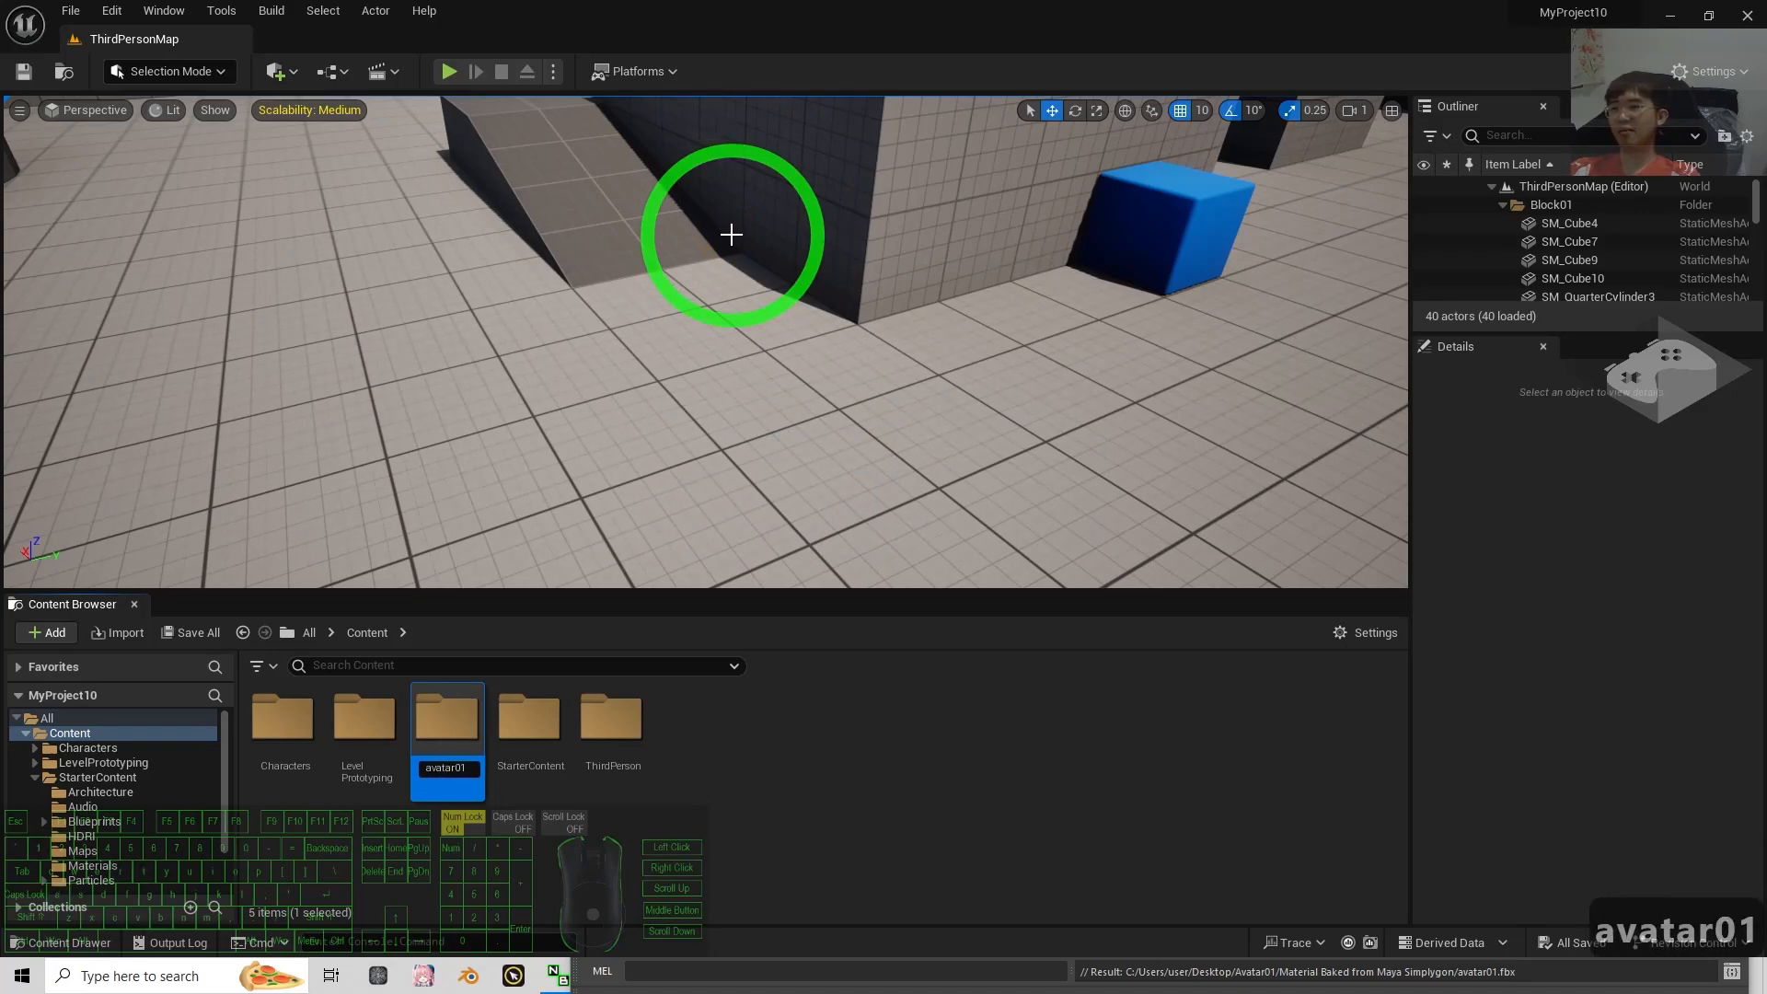
key(Return)
key(Return)
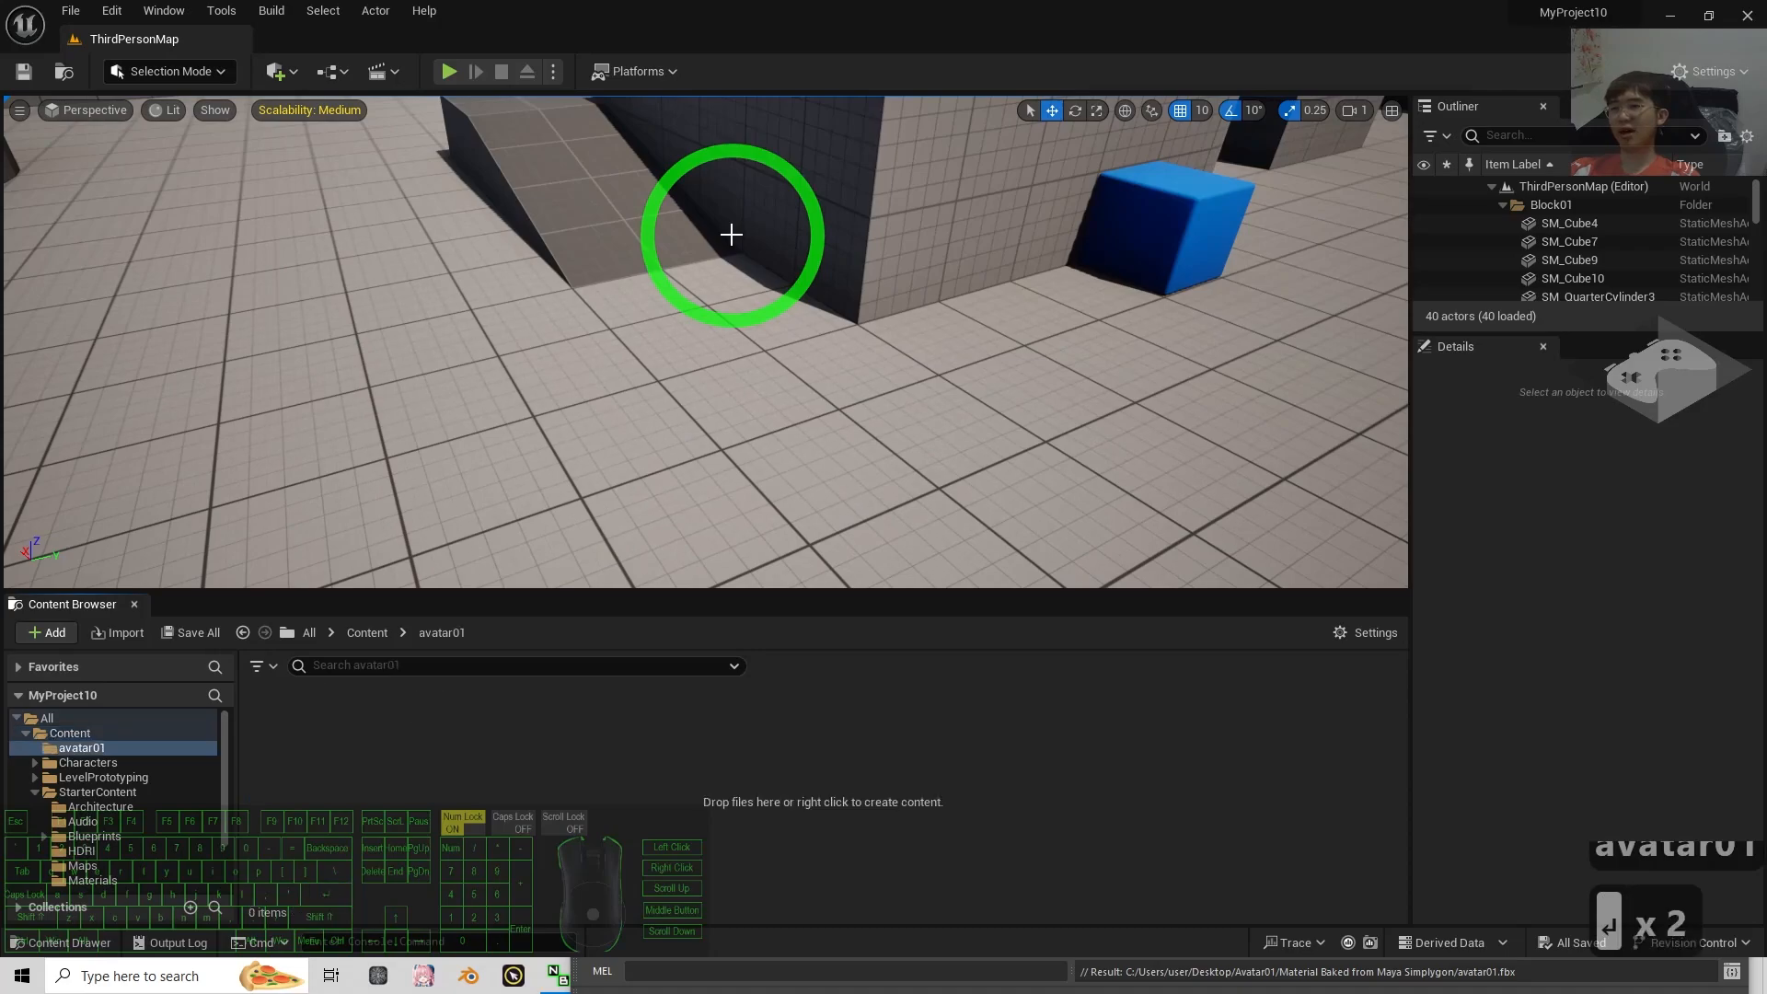
Minimize Maya and arrange the Material Baked from Maya Simplygon folder window beside the un-maximized Unreal editor.
drag(899, 11, 1129, 149)
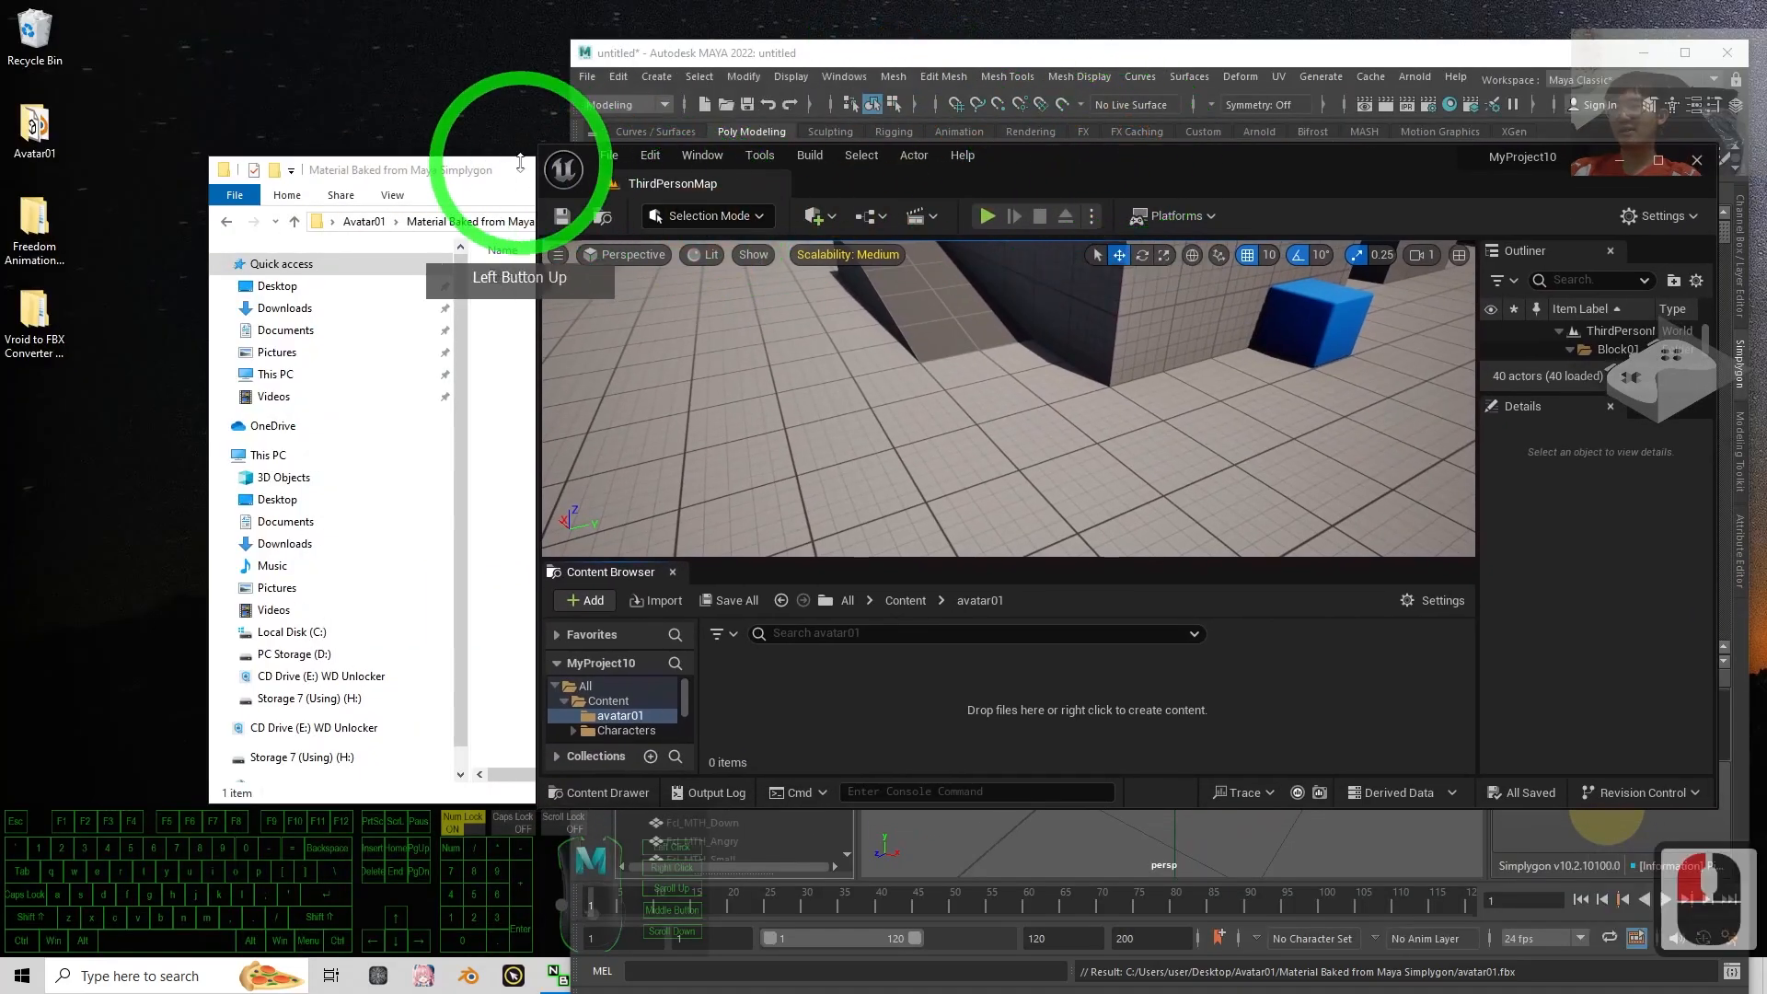
drag(512, 181, 441, 175)
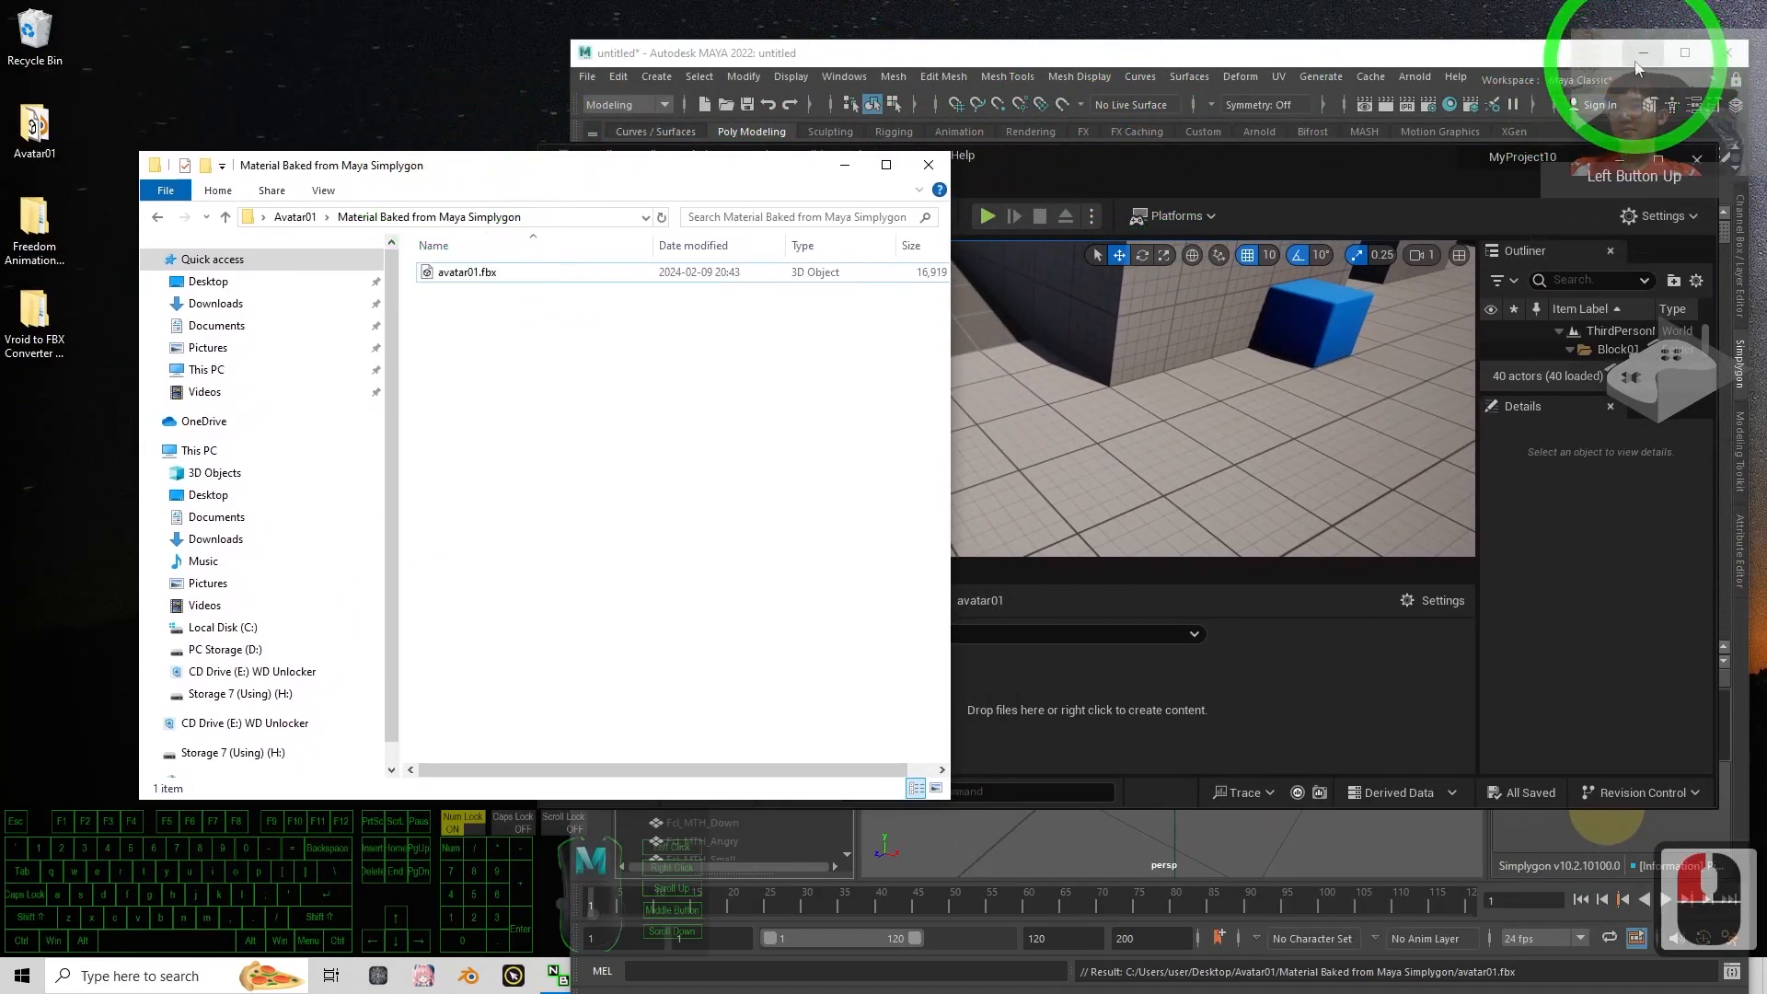
click(1644, 53)
click(456, 271)
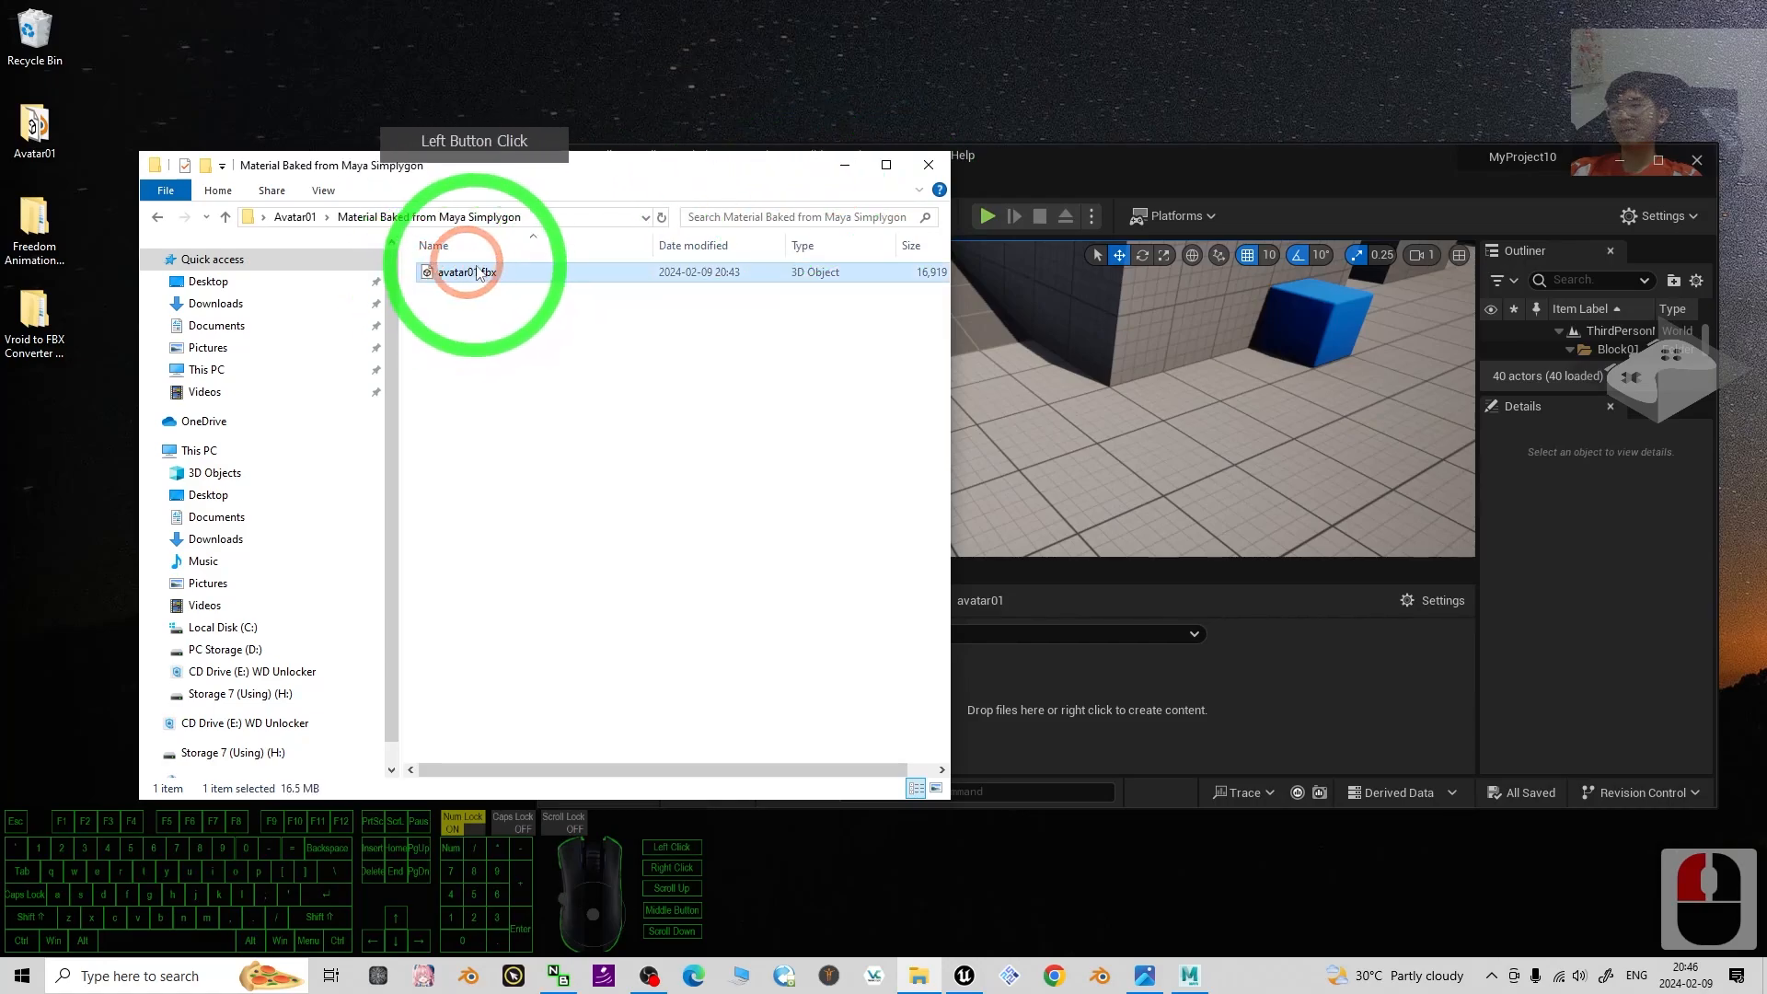
drag(653, 184, 505, 205)
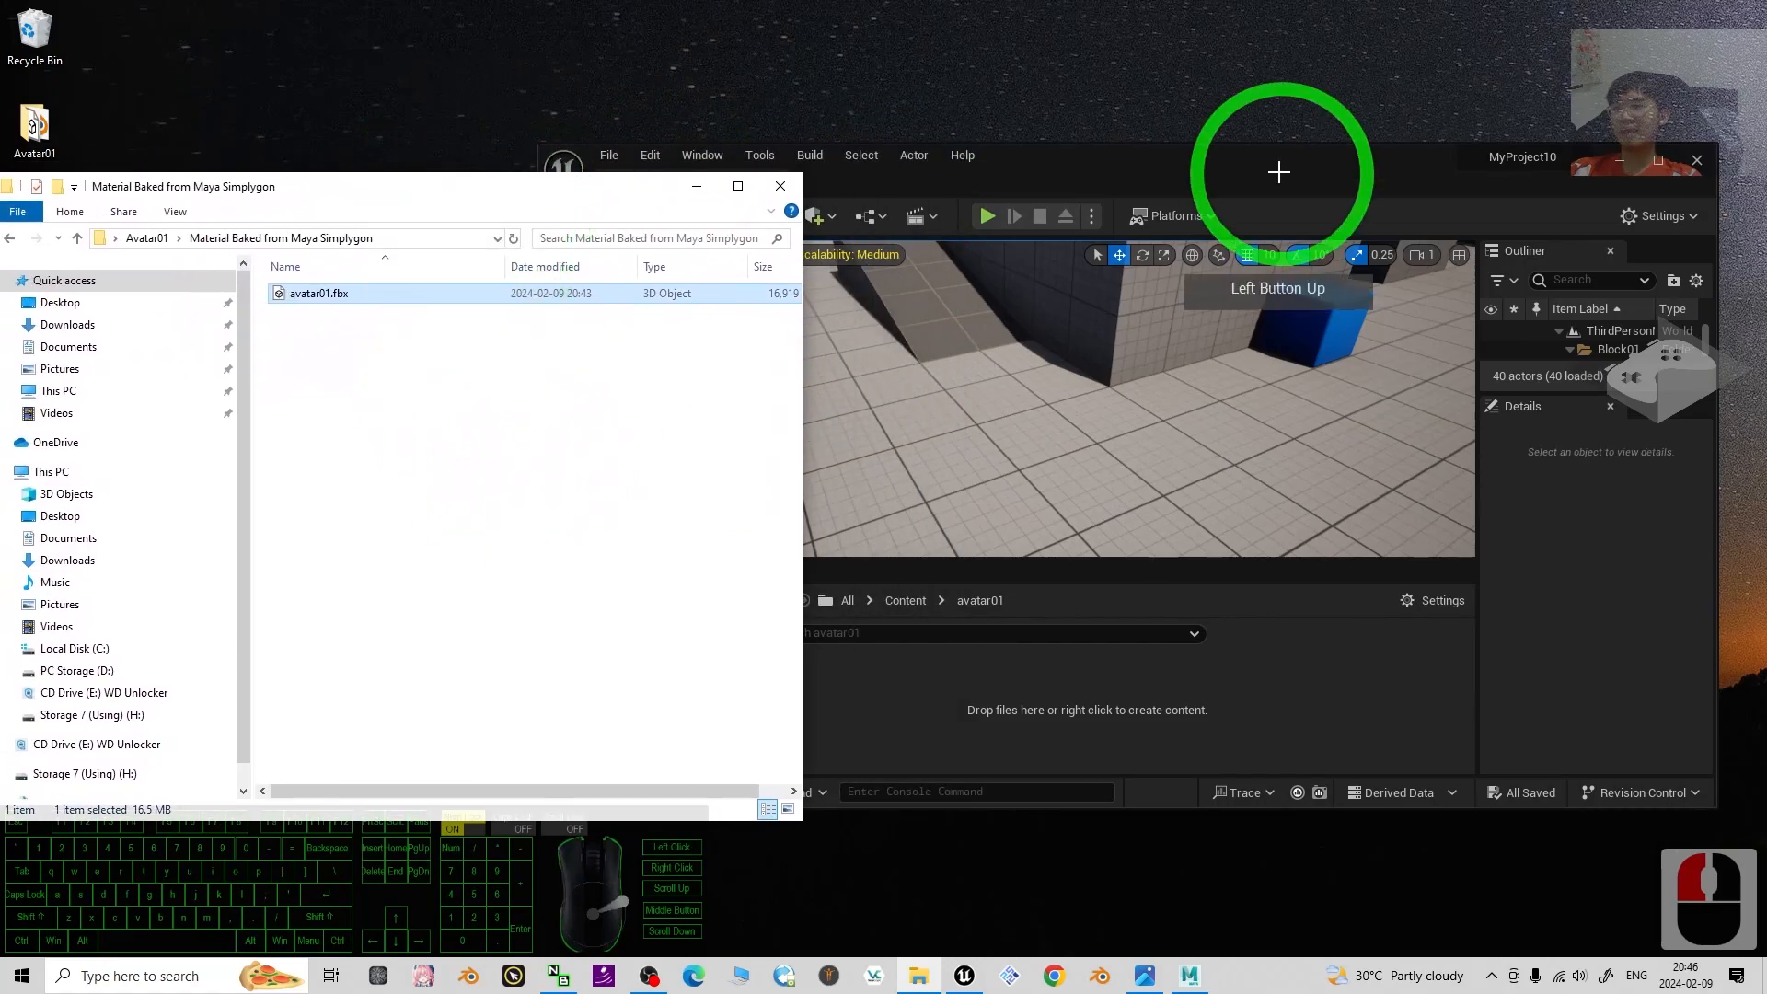
drag(1206, 159, 1220, 164)
Import avatar01.fbx into the avatar01 folder with morph targets enabled and a uniform scale of 100, and close the message log.
drag(316, 294, 903, 716)
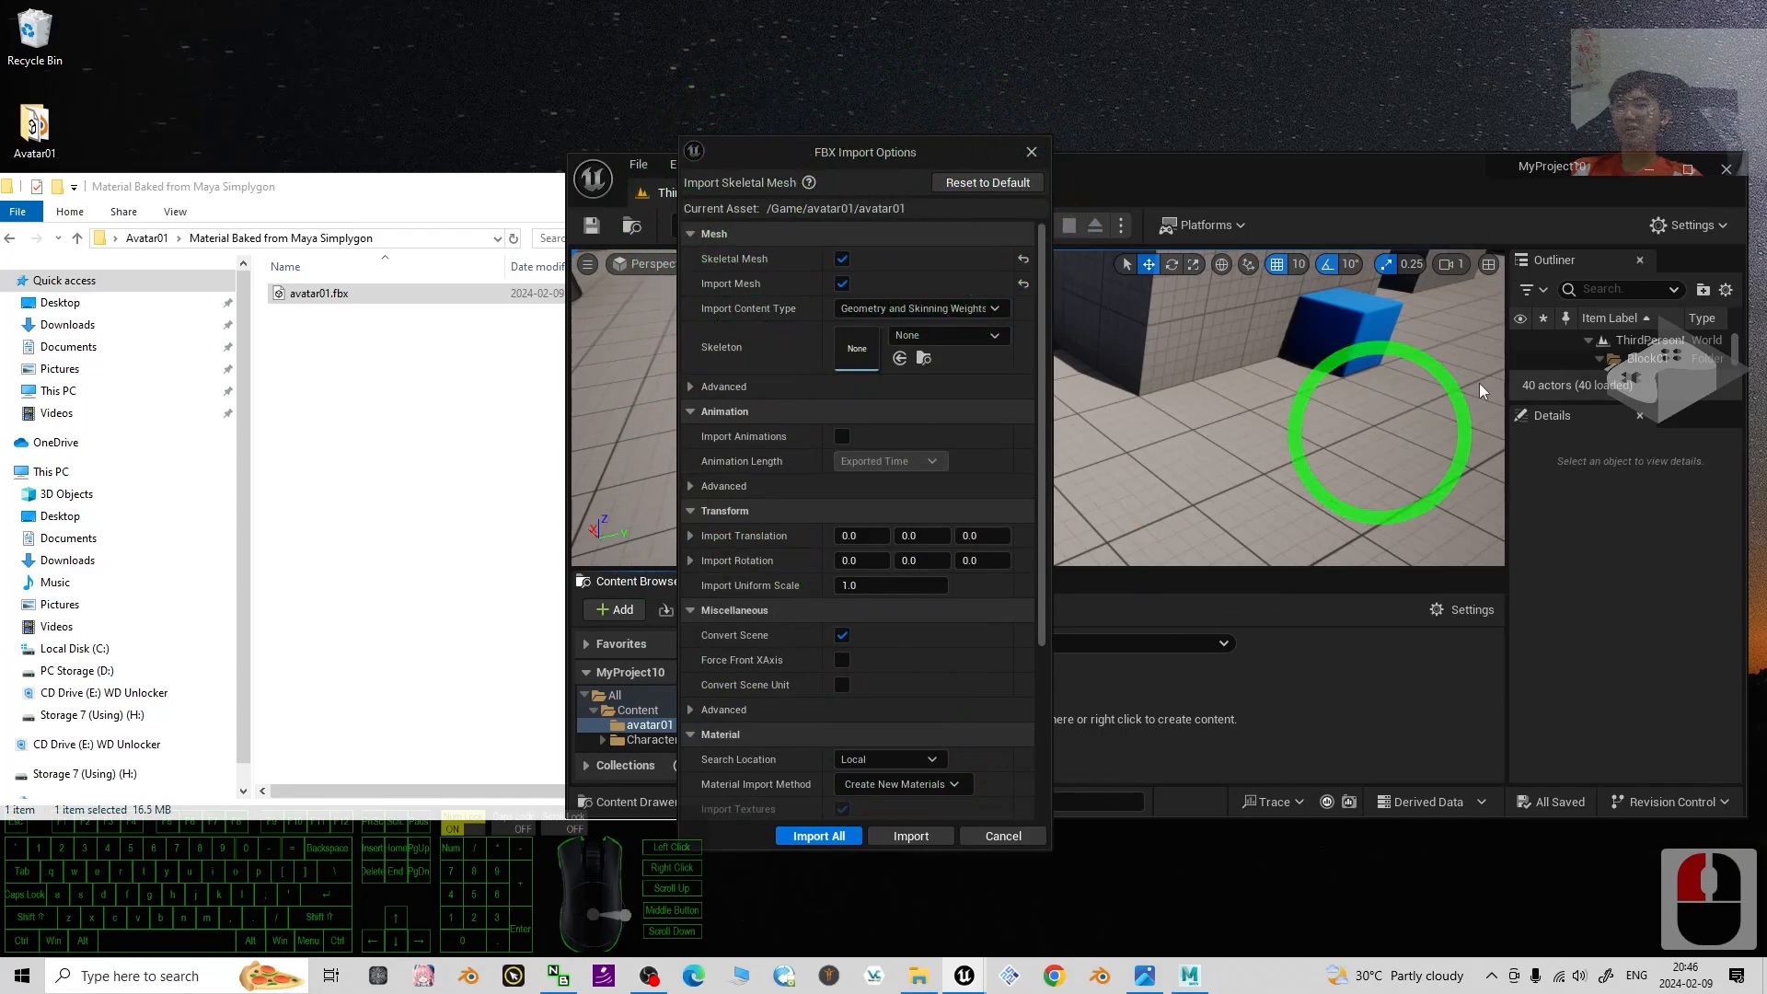
click(1629, 175)
click(859, 143)
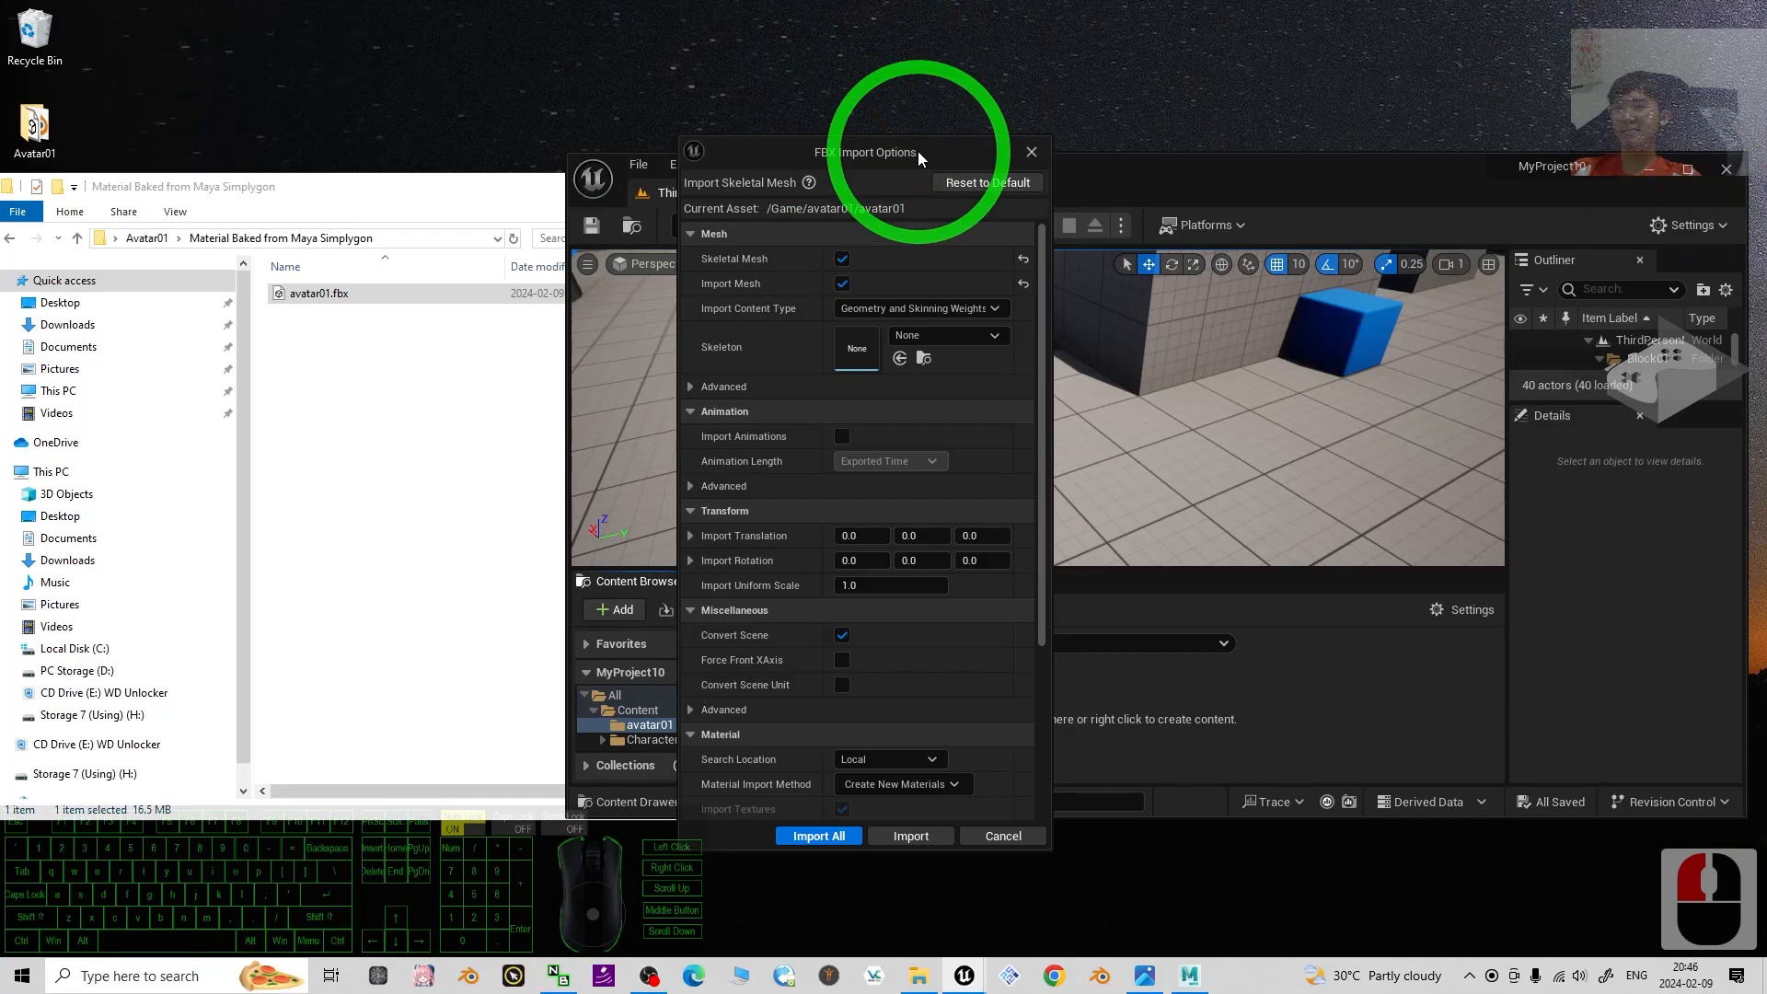
click(688, 387)
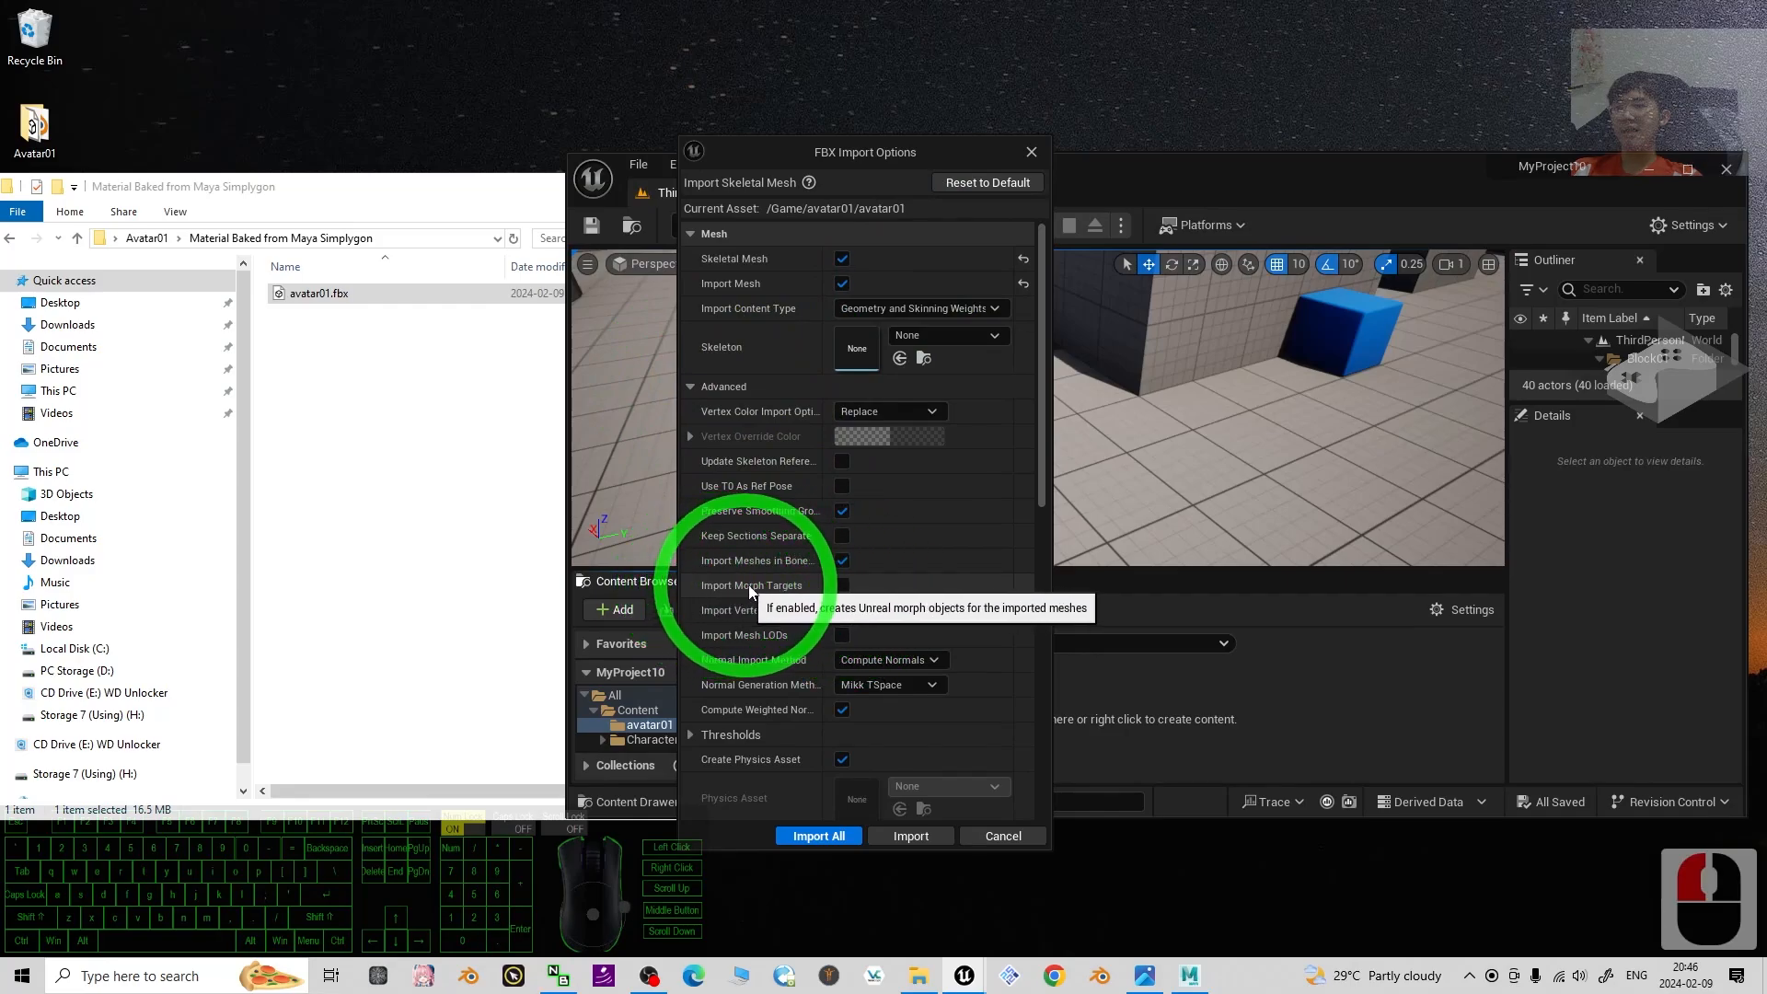
click(841, 587)
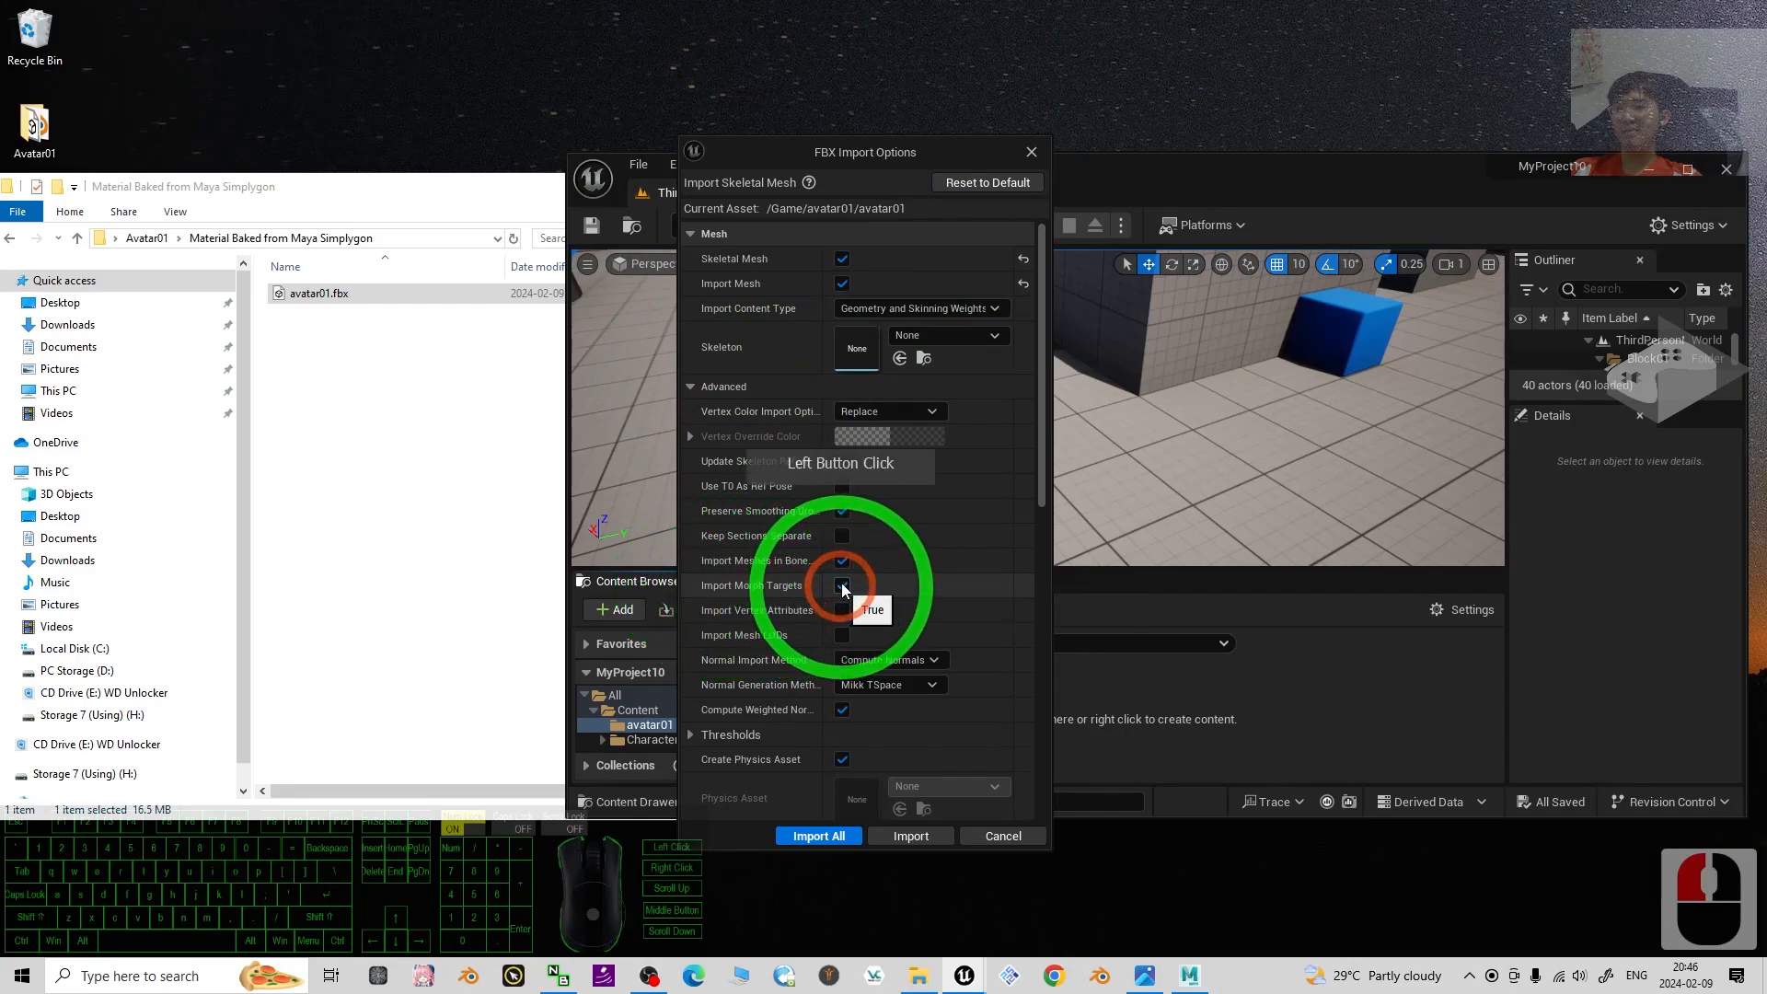
click(688, 388)
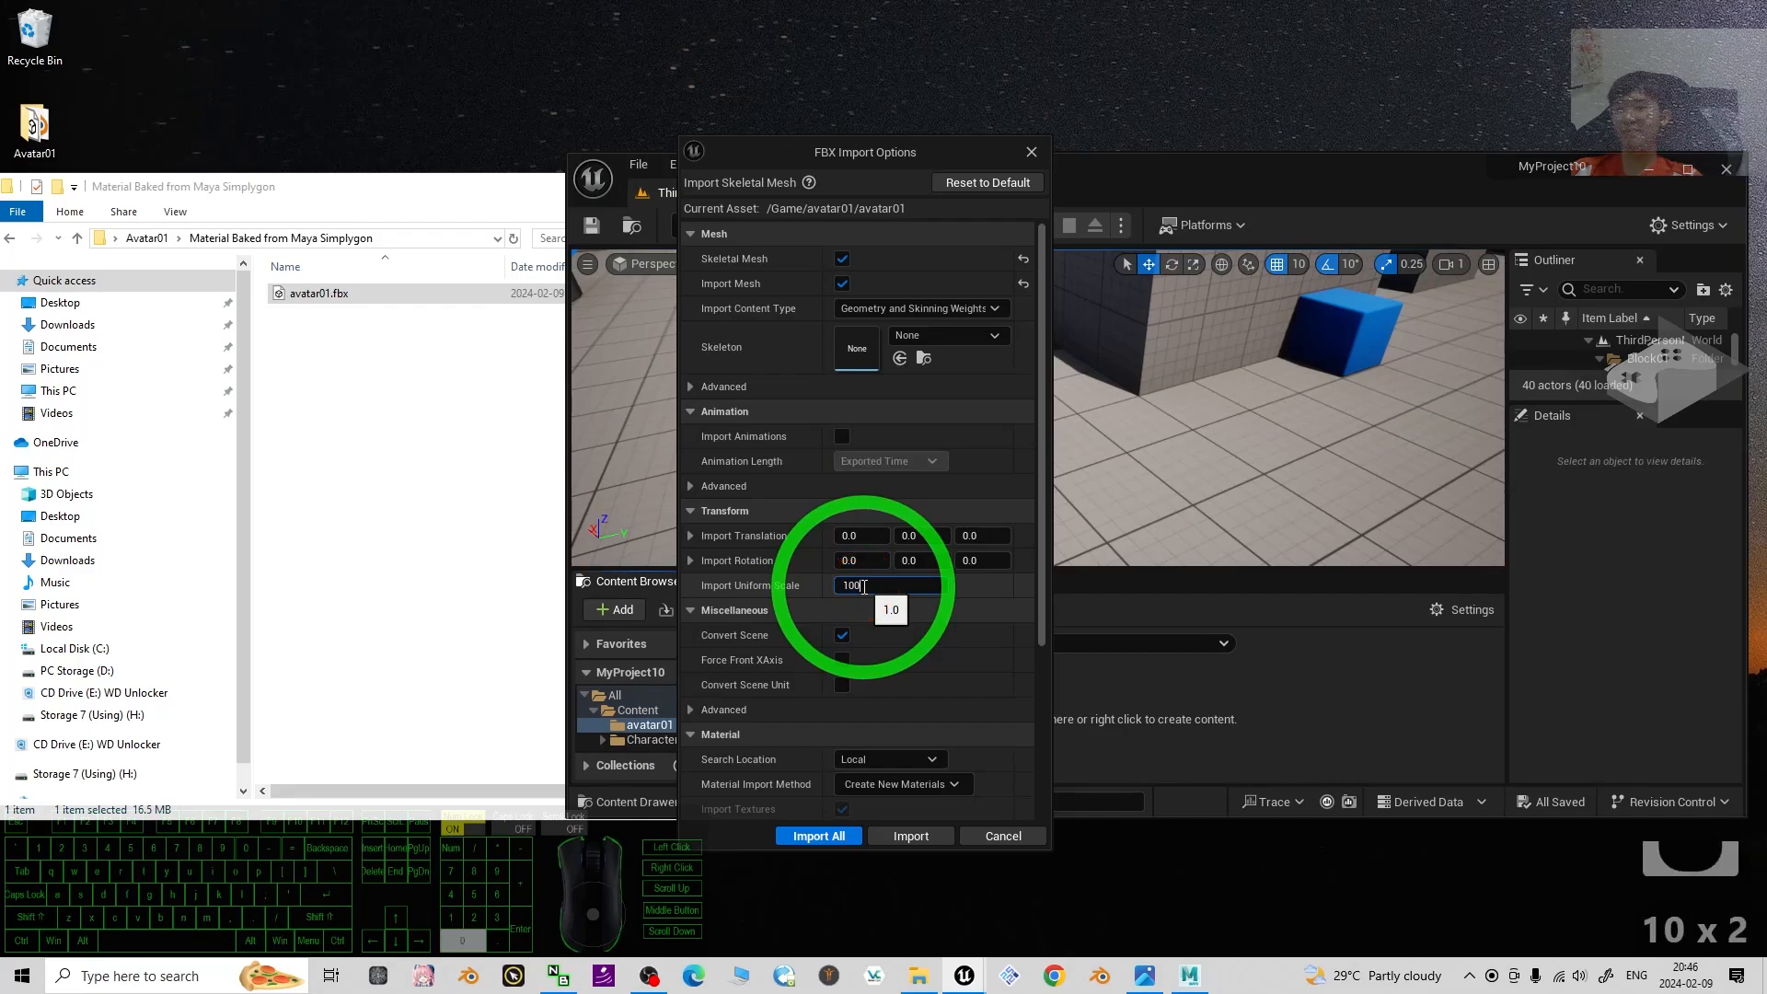
click(808, 838)
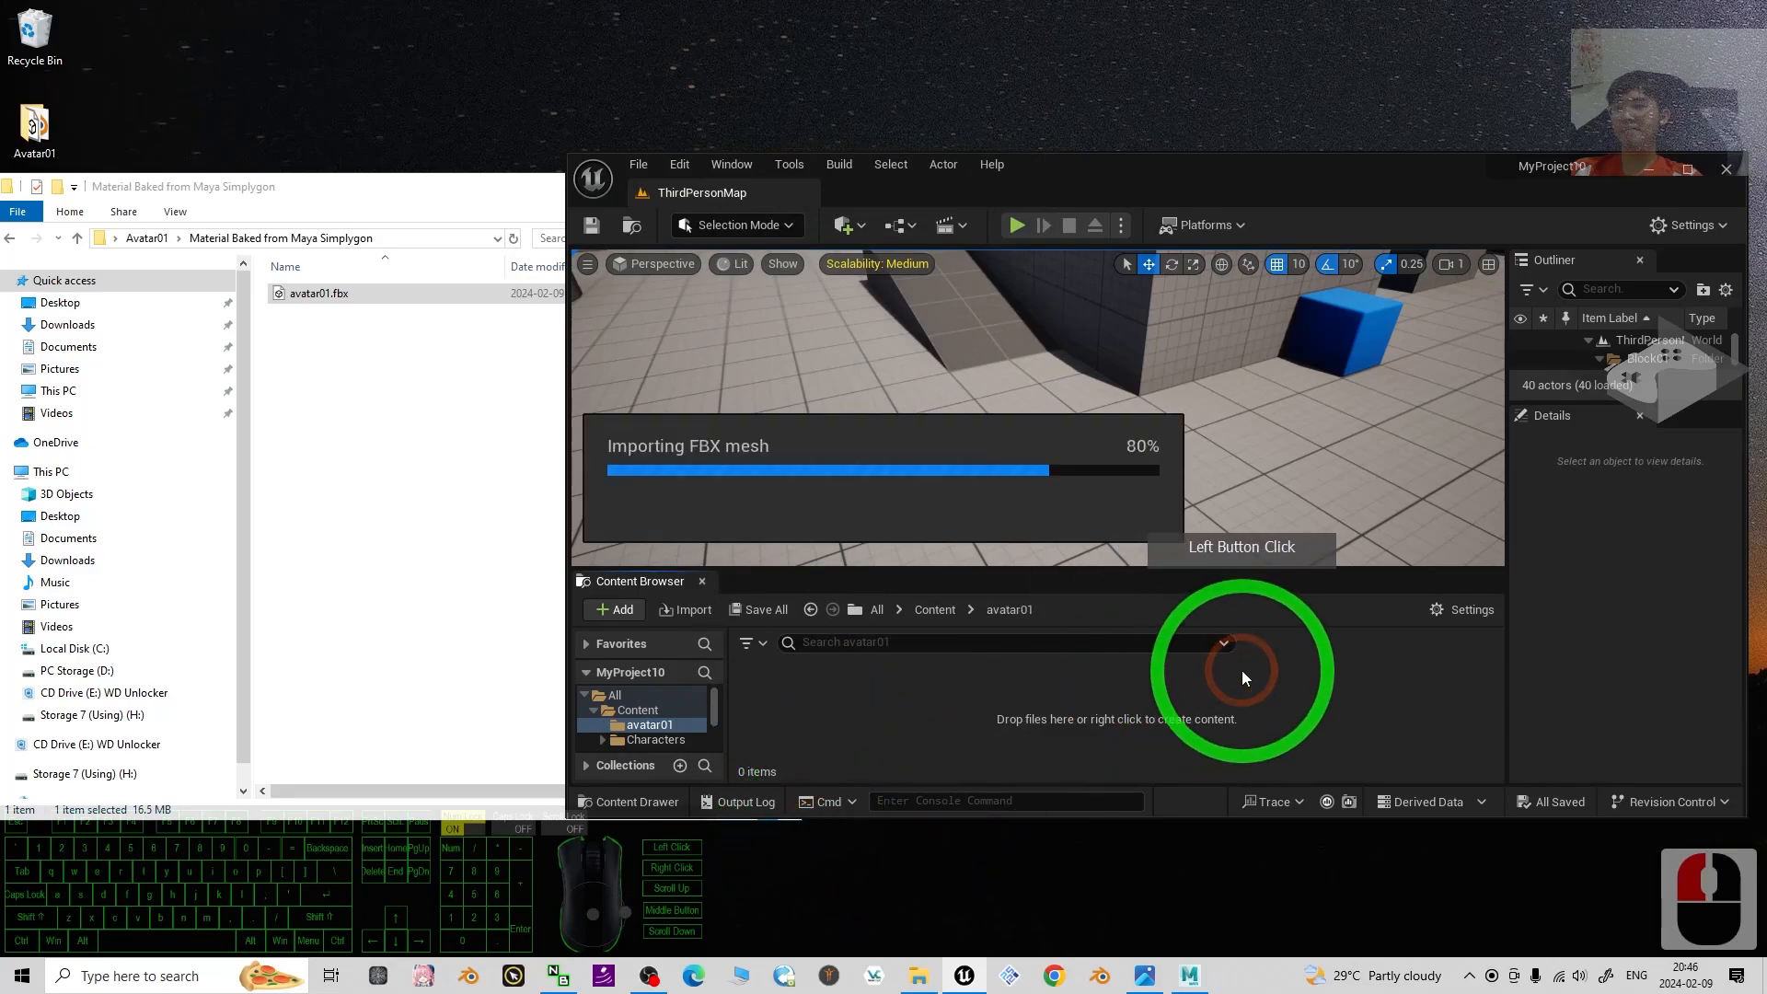
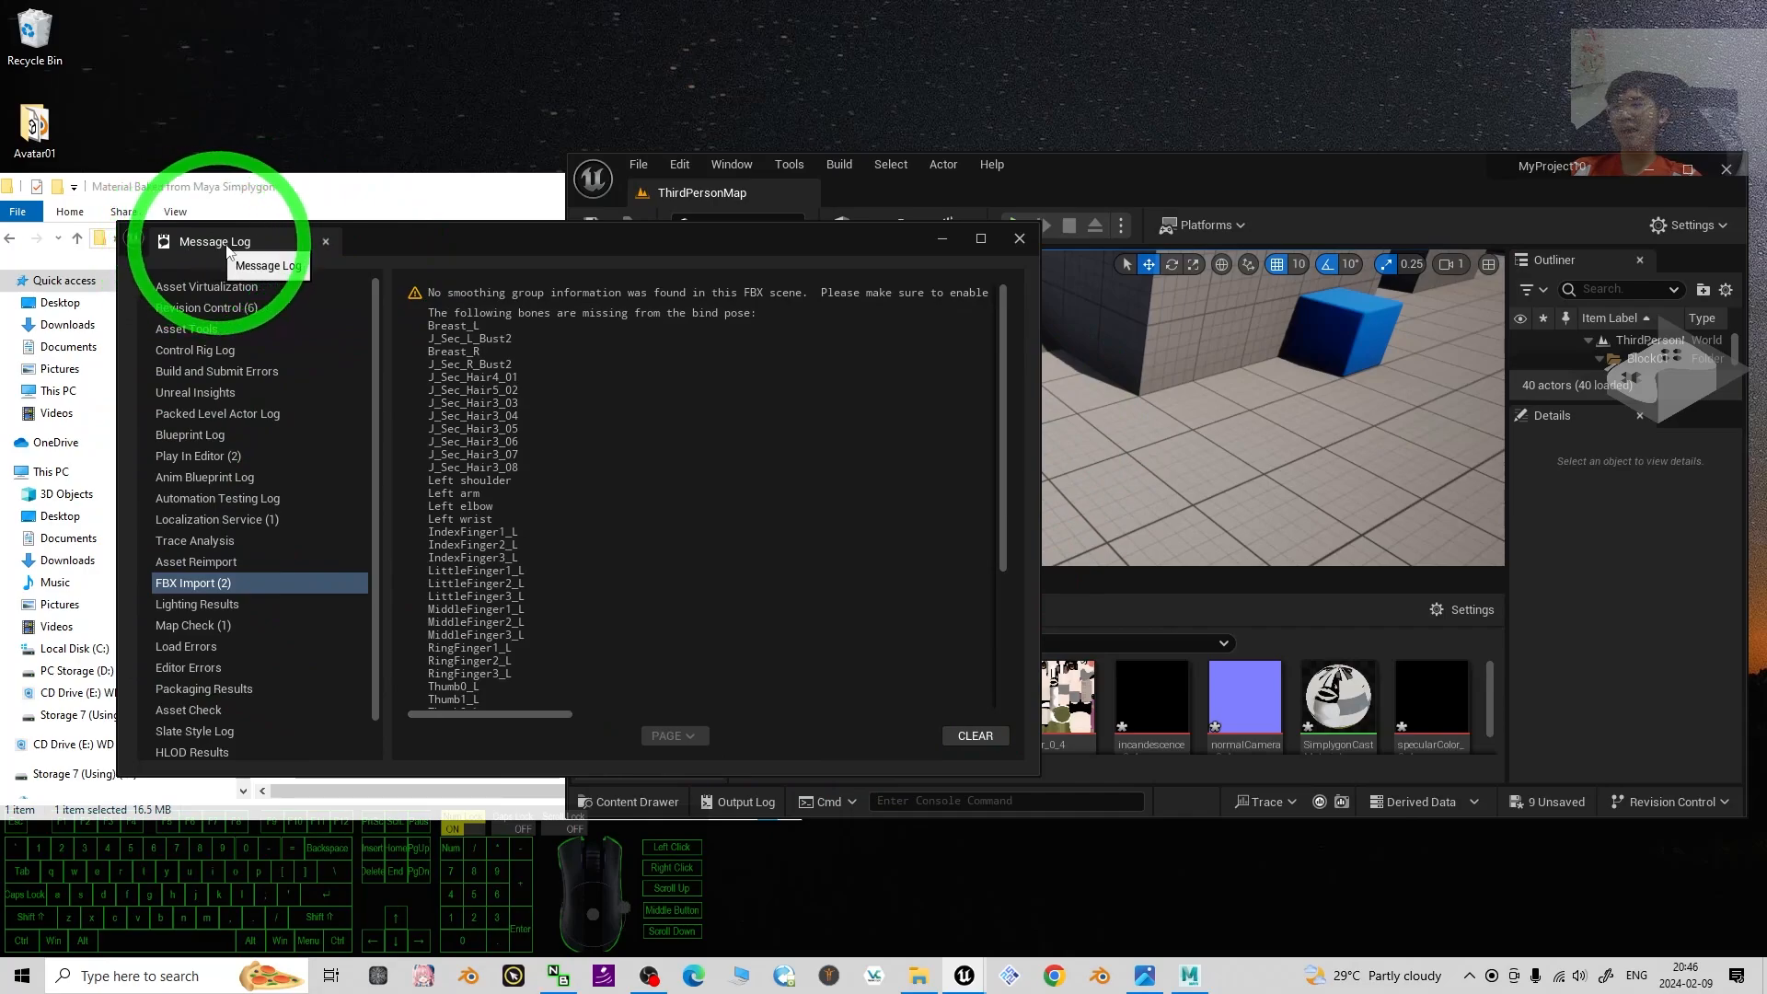
click(1019, 245)
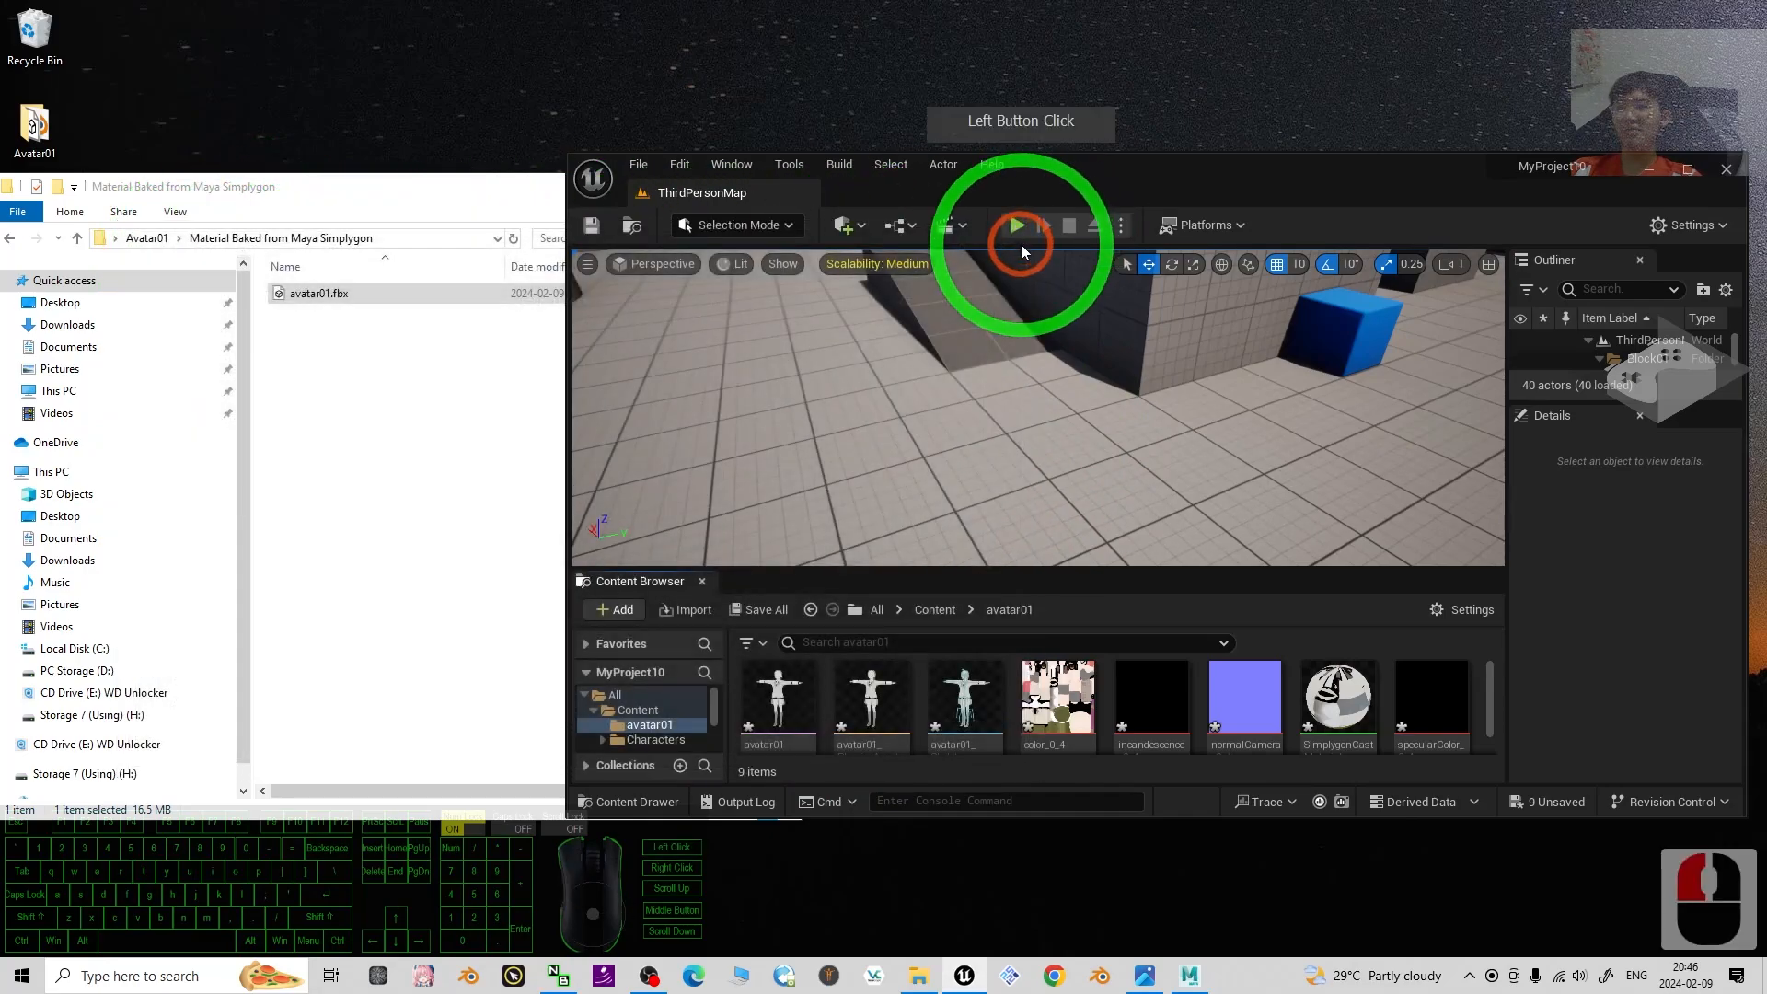
Clear the folder window from the desktop and maximize the Unreal editor.
click(465, 185)
click(831, 192)
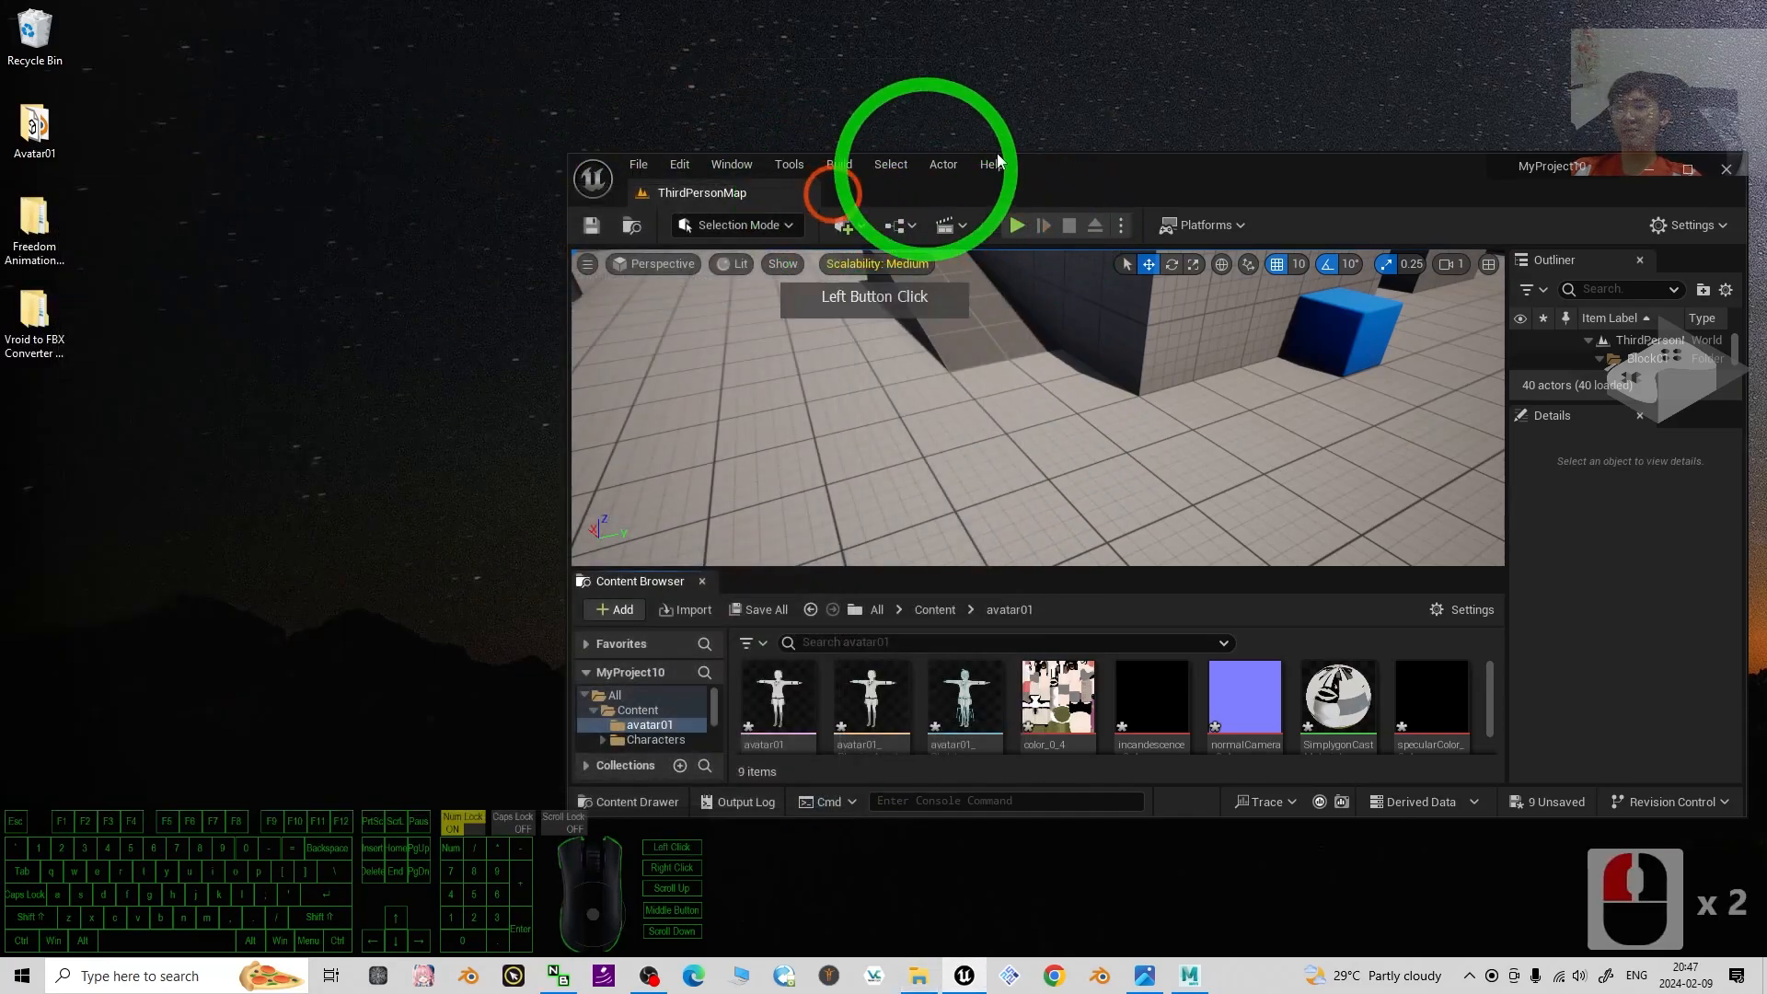
click(1688, 168)
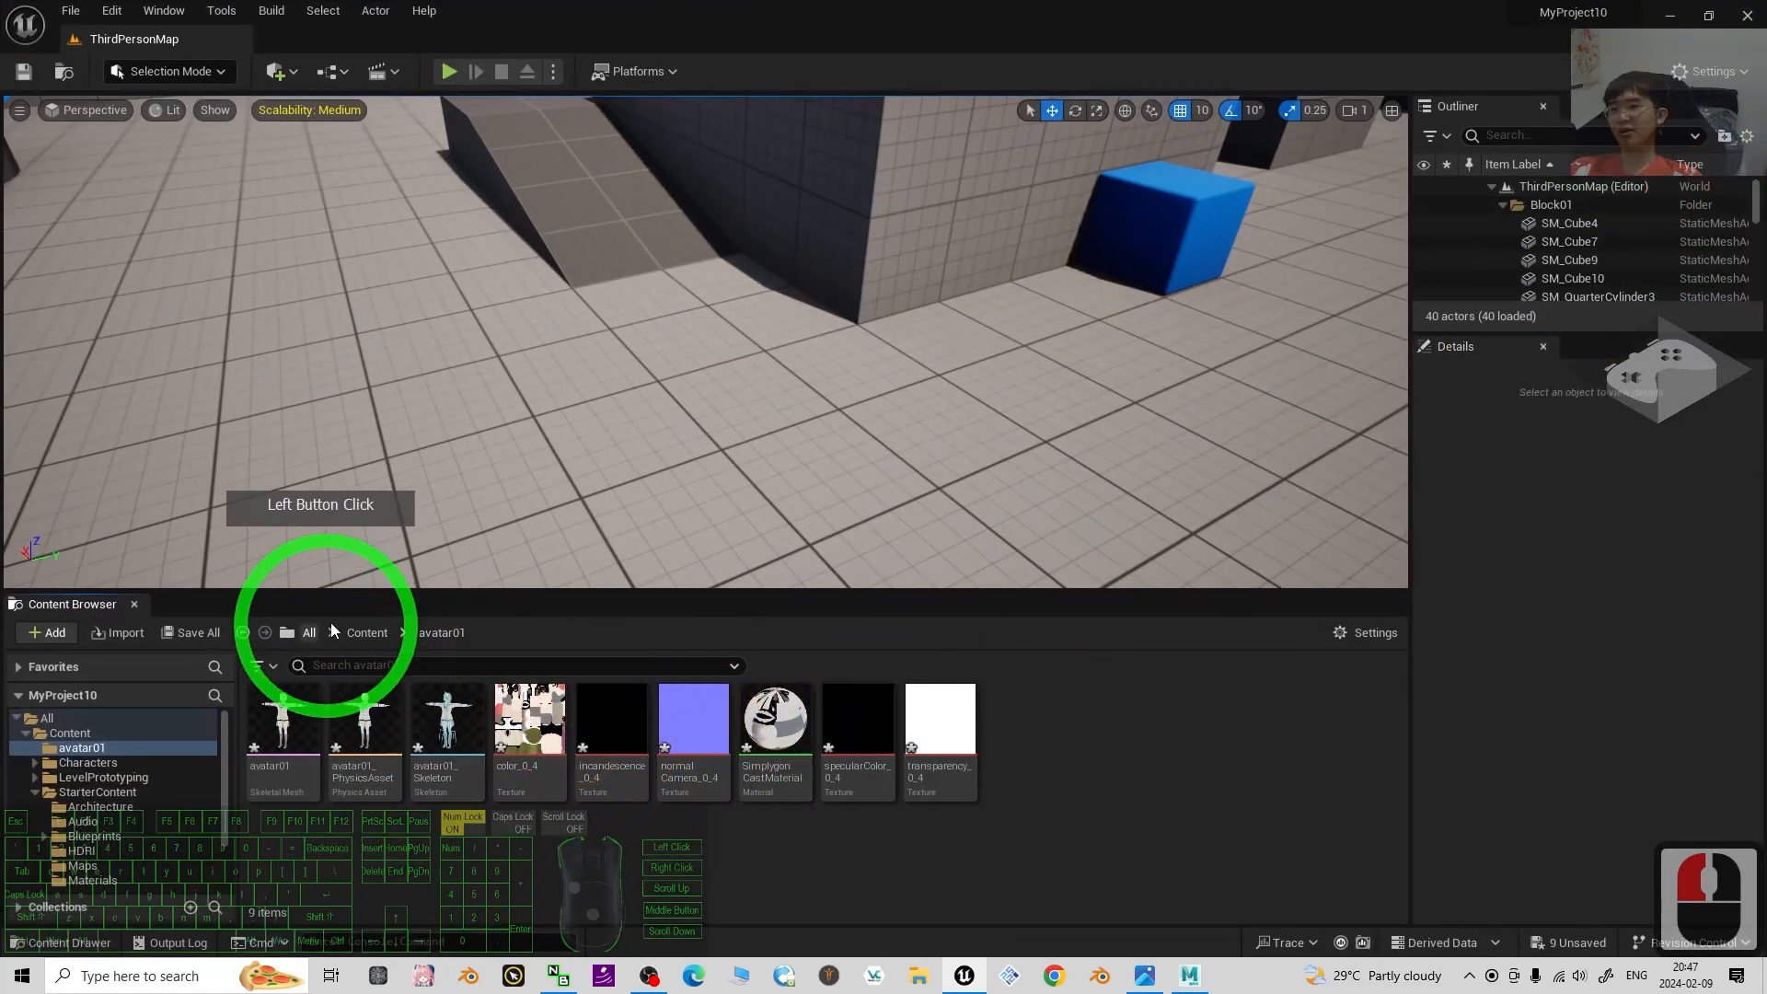
Open the avatar01 skeletal mesh in a maximized editor, view the avatar up close, and close the mesh editor.
scroll(366, 783, up, 5)
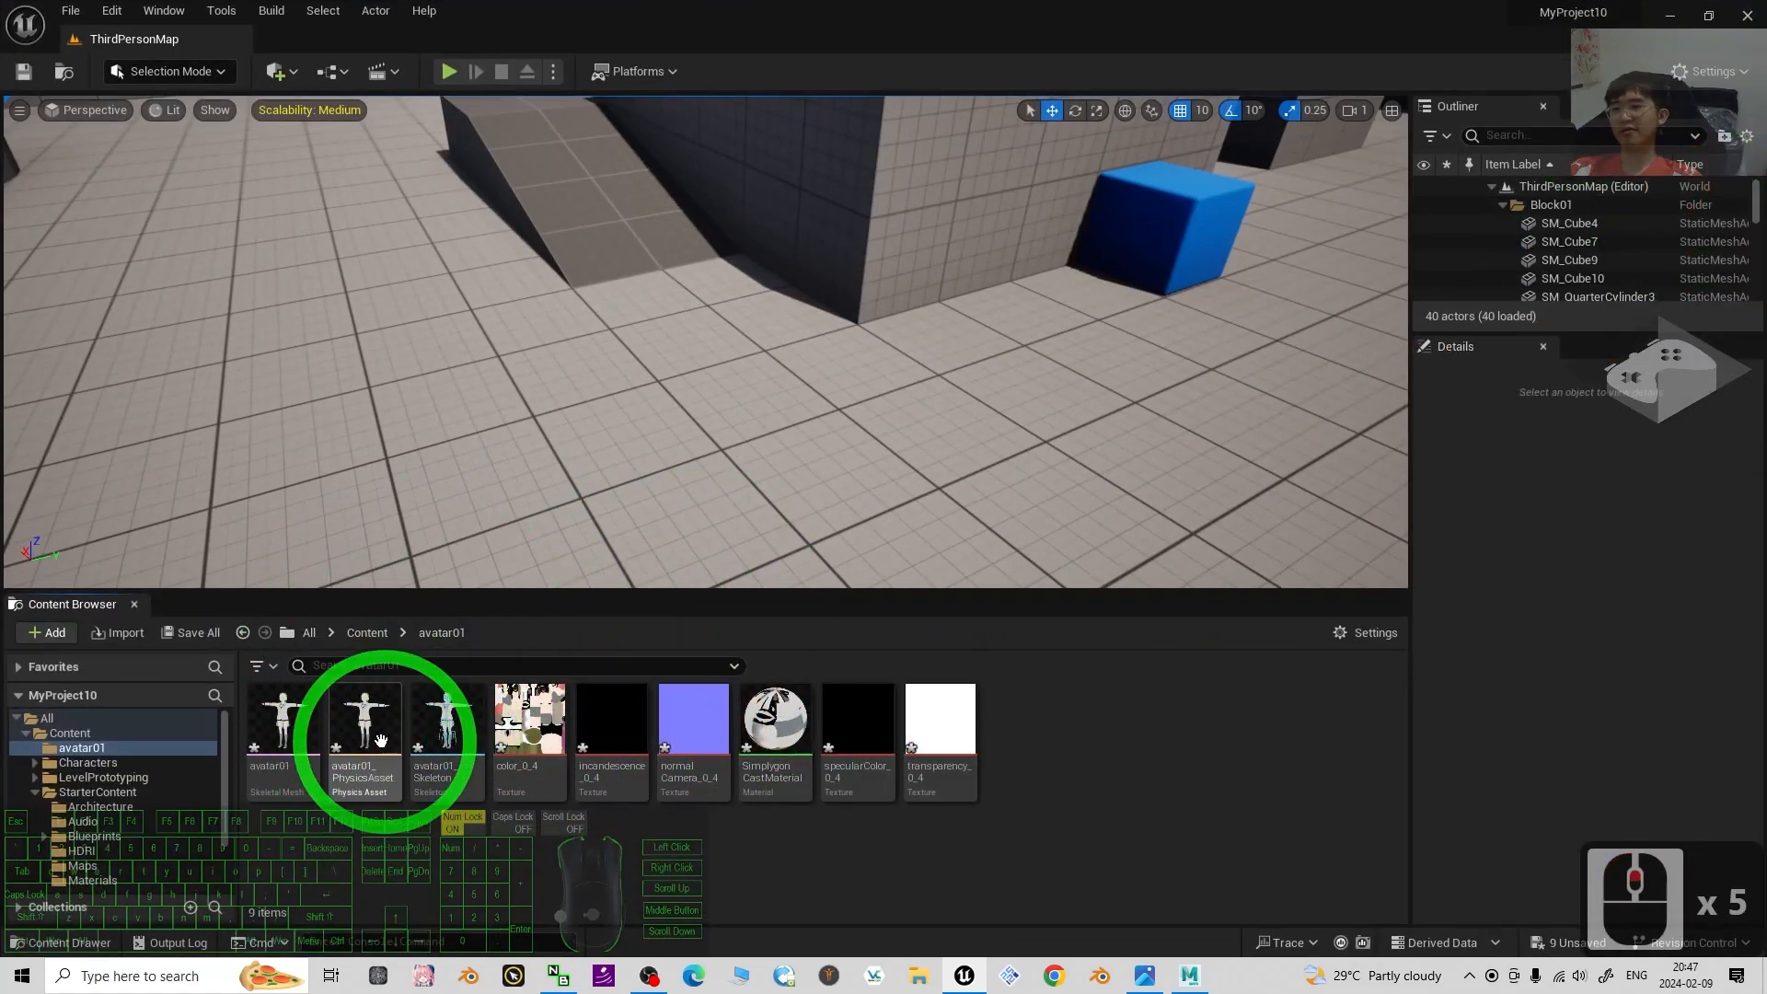
double_click(284, 724)
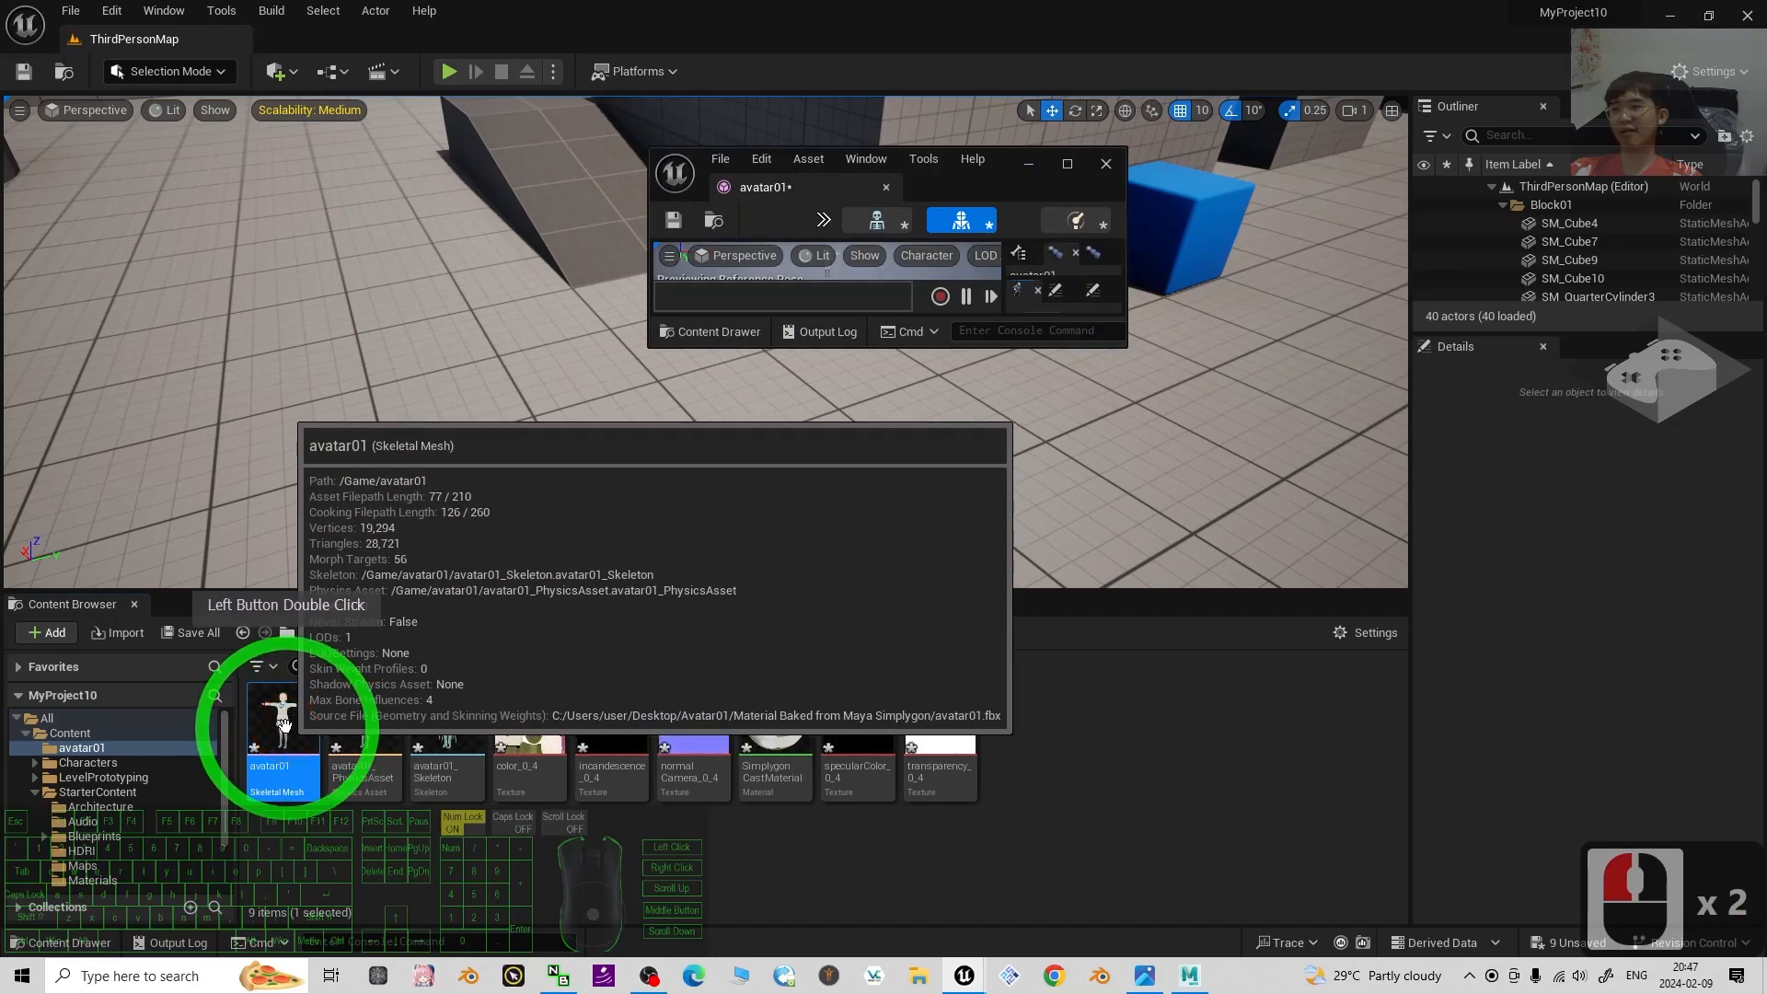
click(1106, 163)
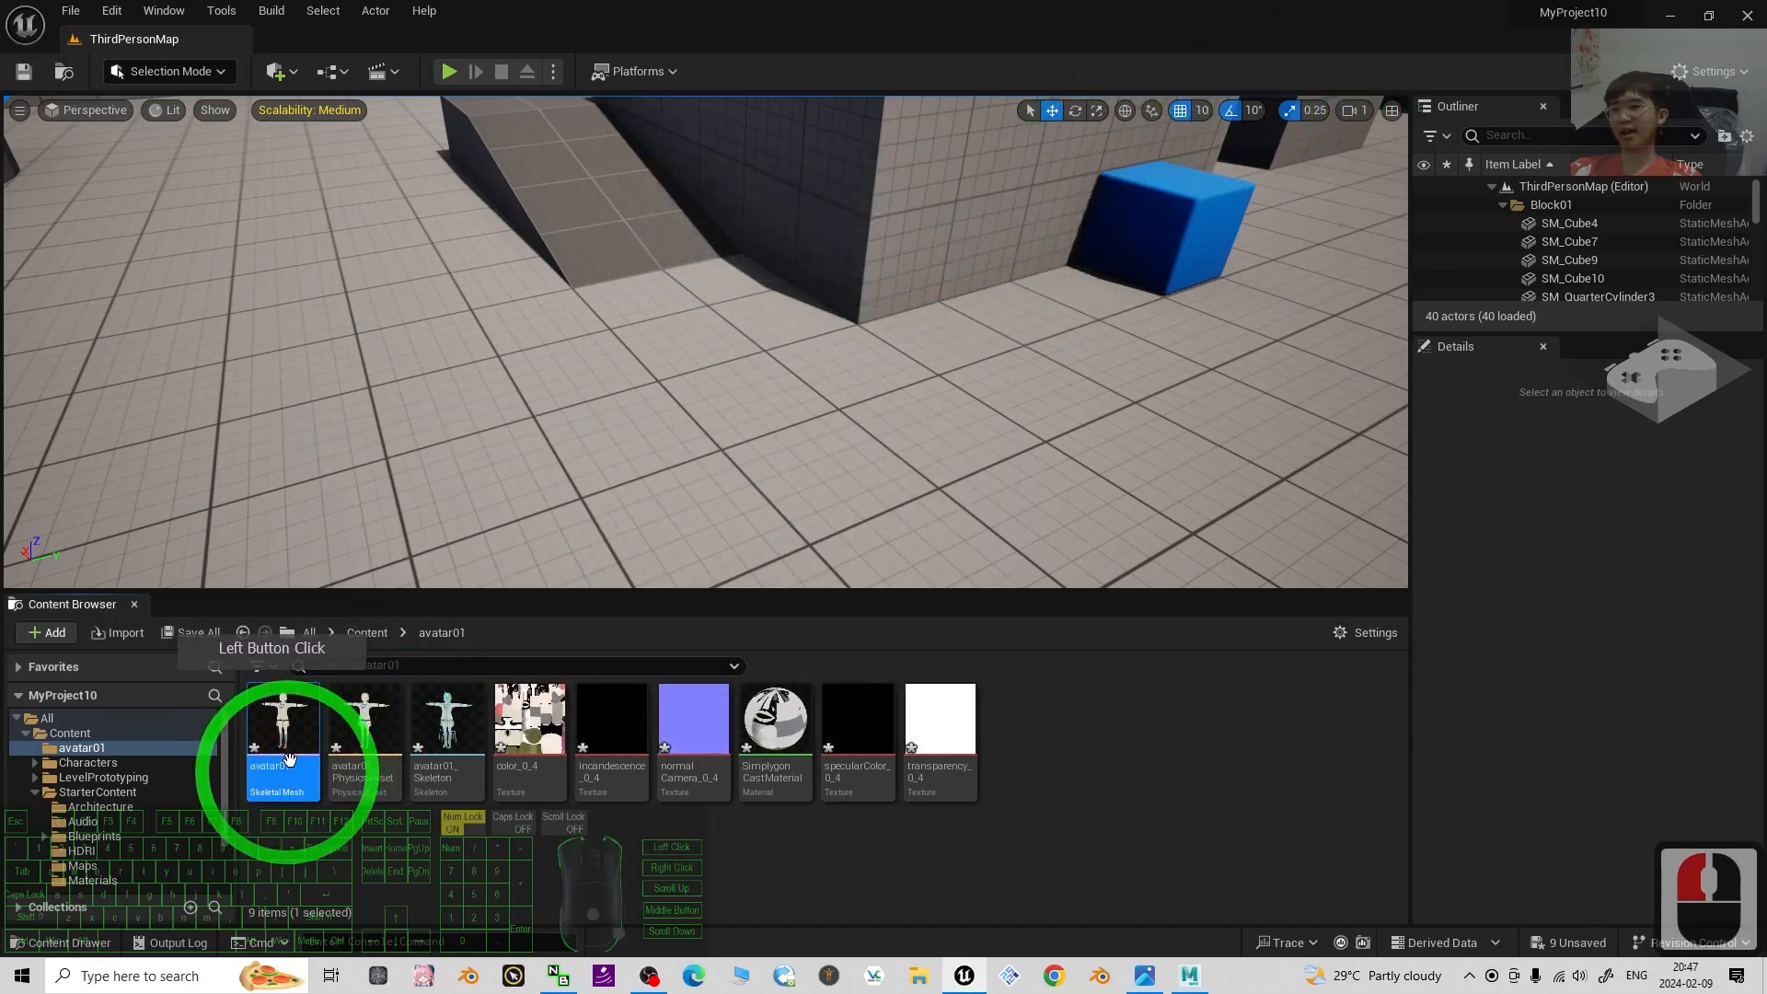
click(764, 853)
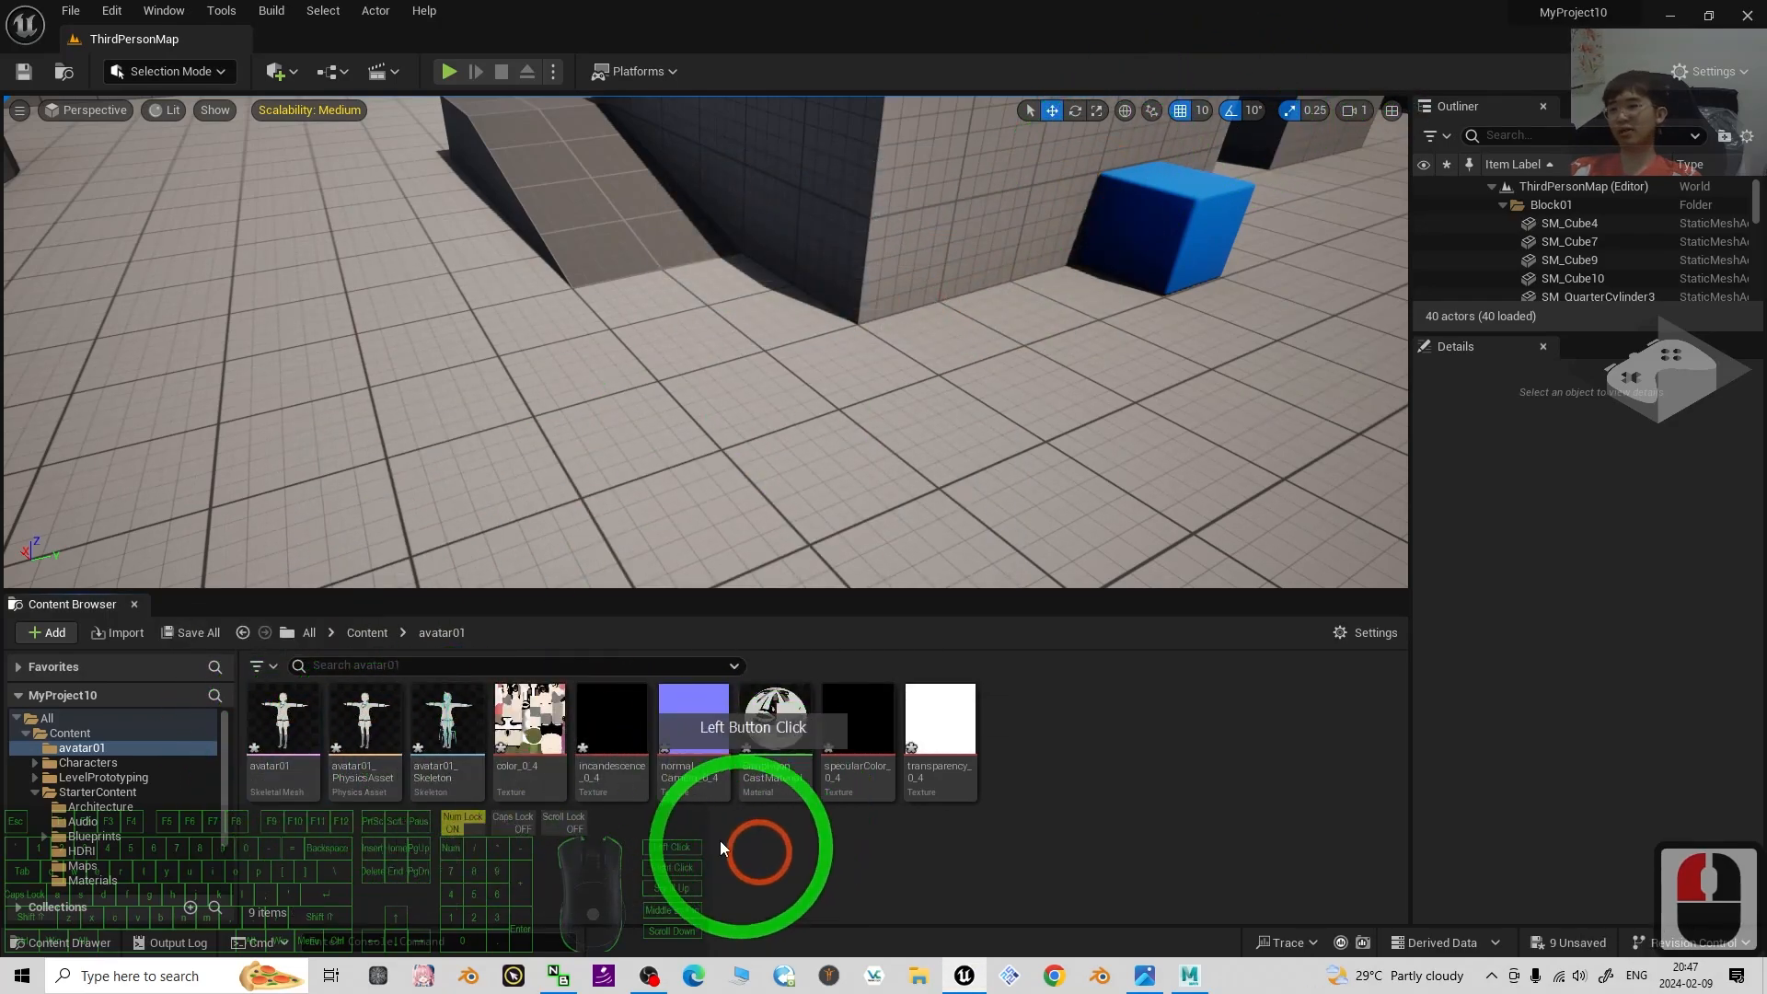
double_click(295, 748)
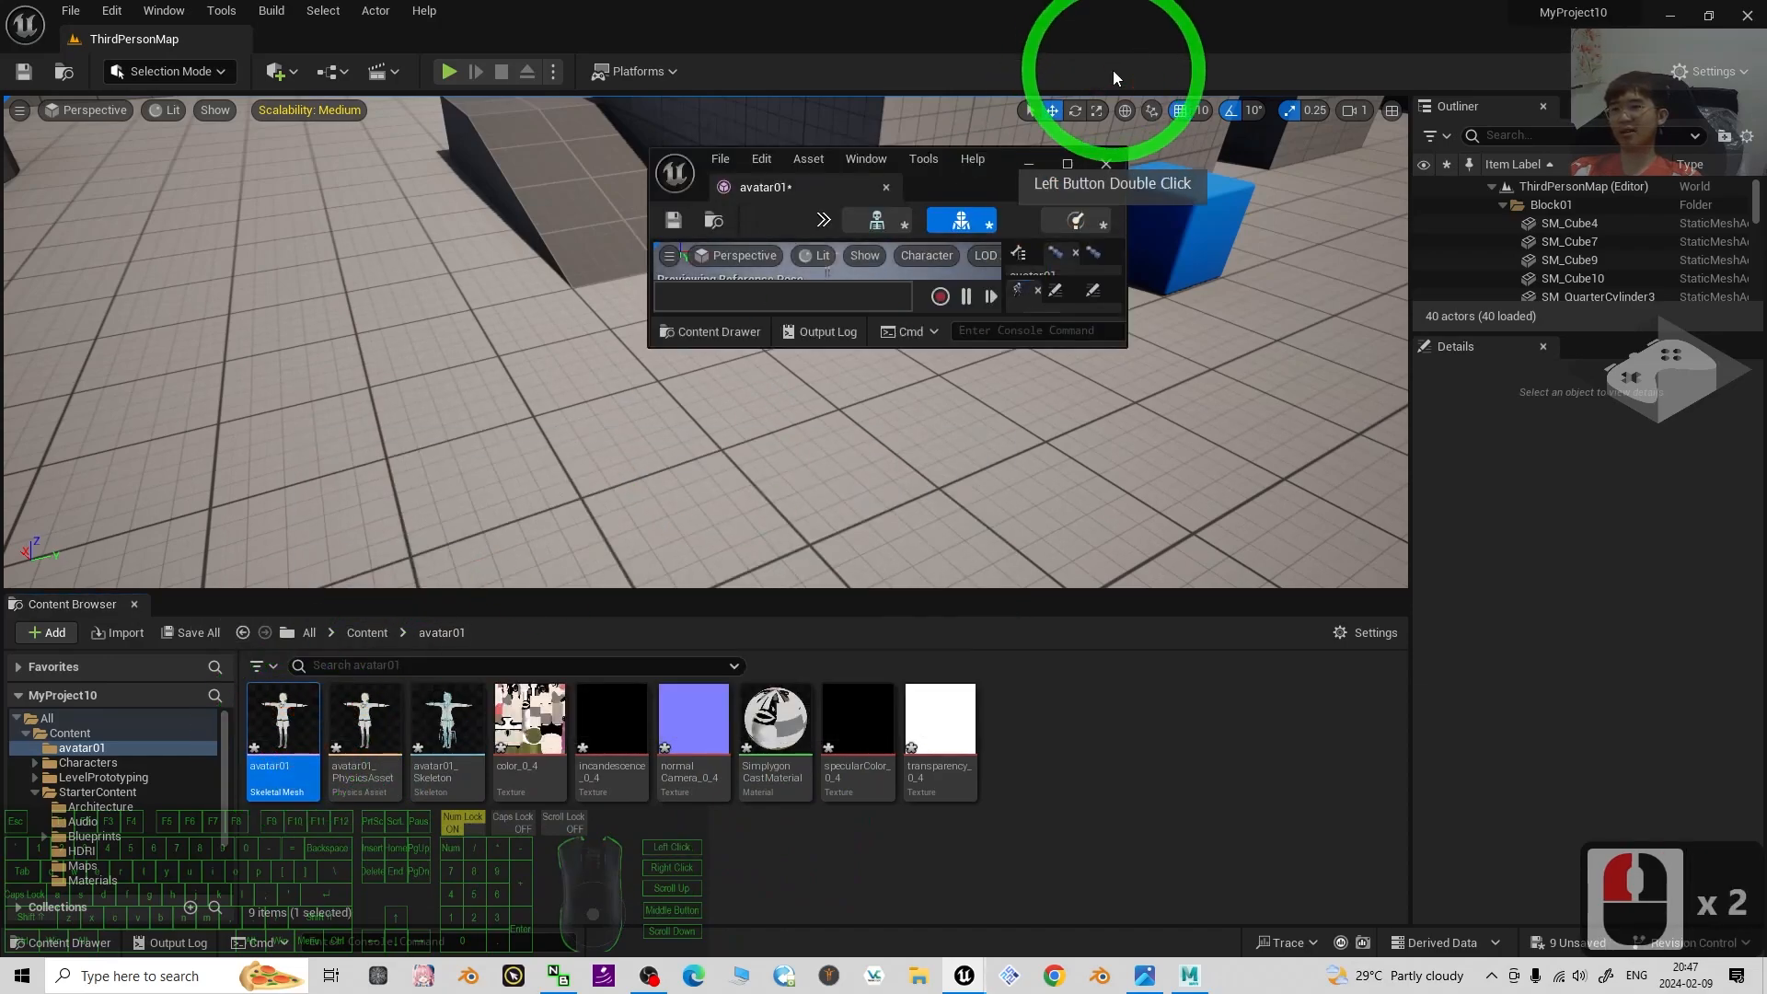
click(1068, 164)
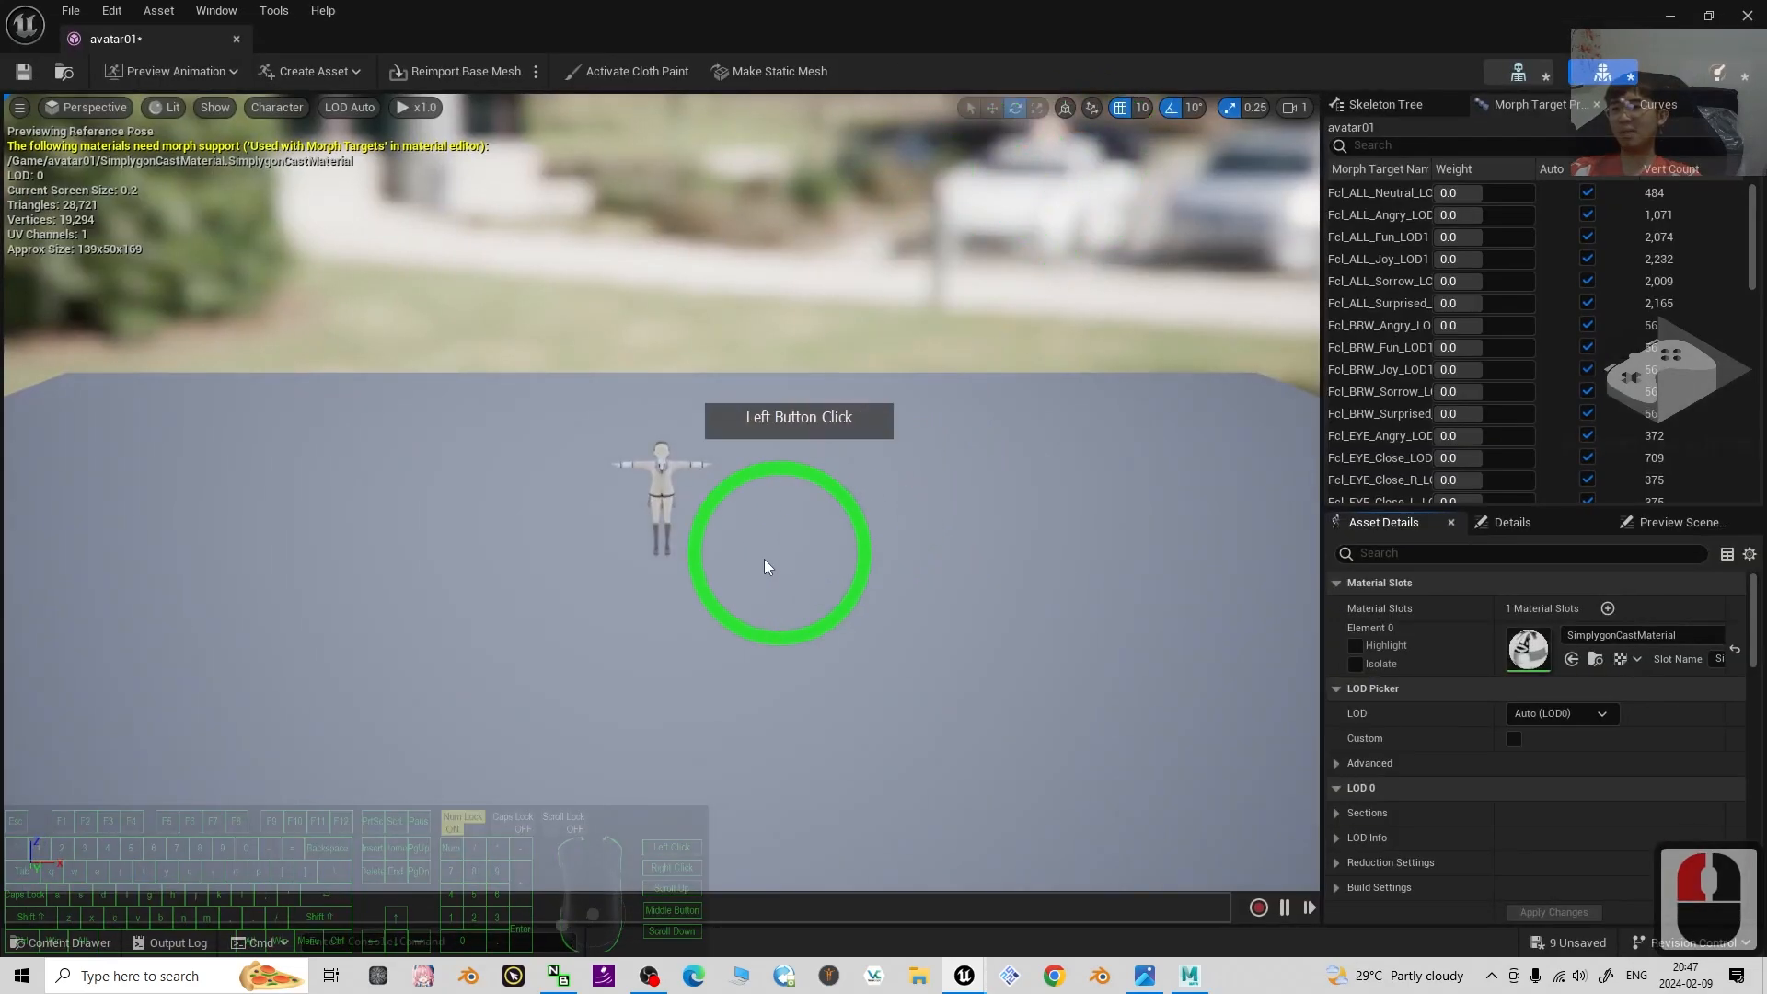
scroll(829, 479, up, 15)
scroll(819, 484, up, 16)
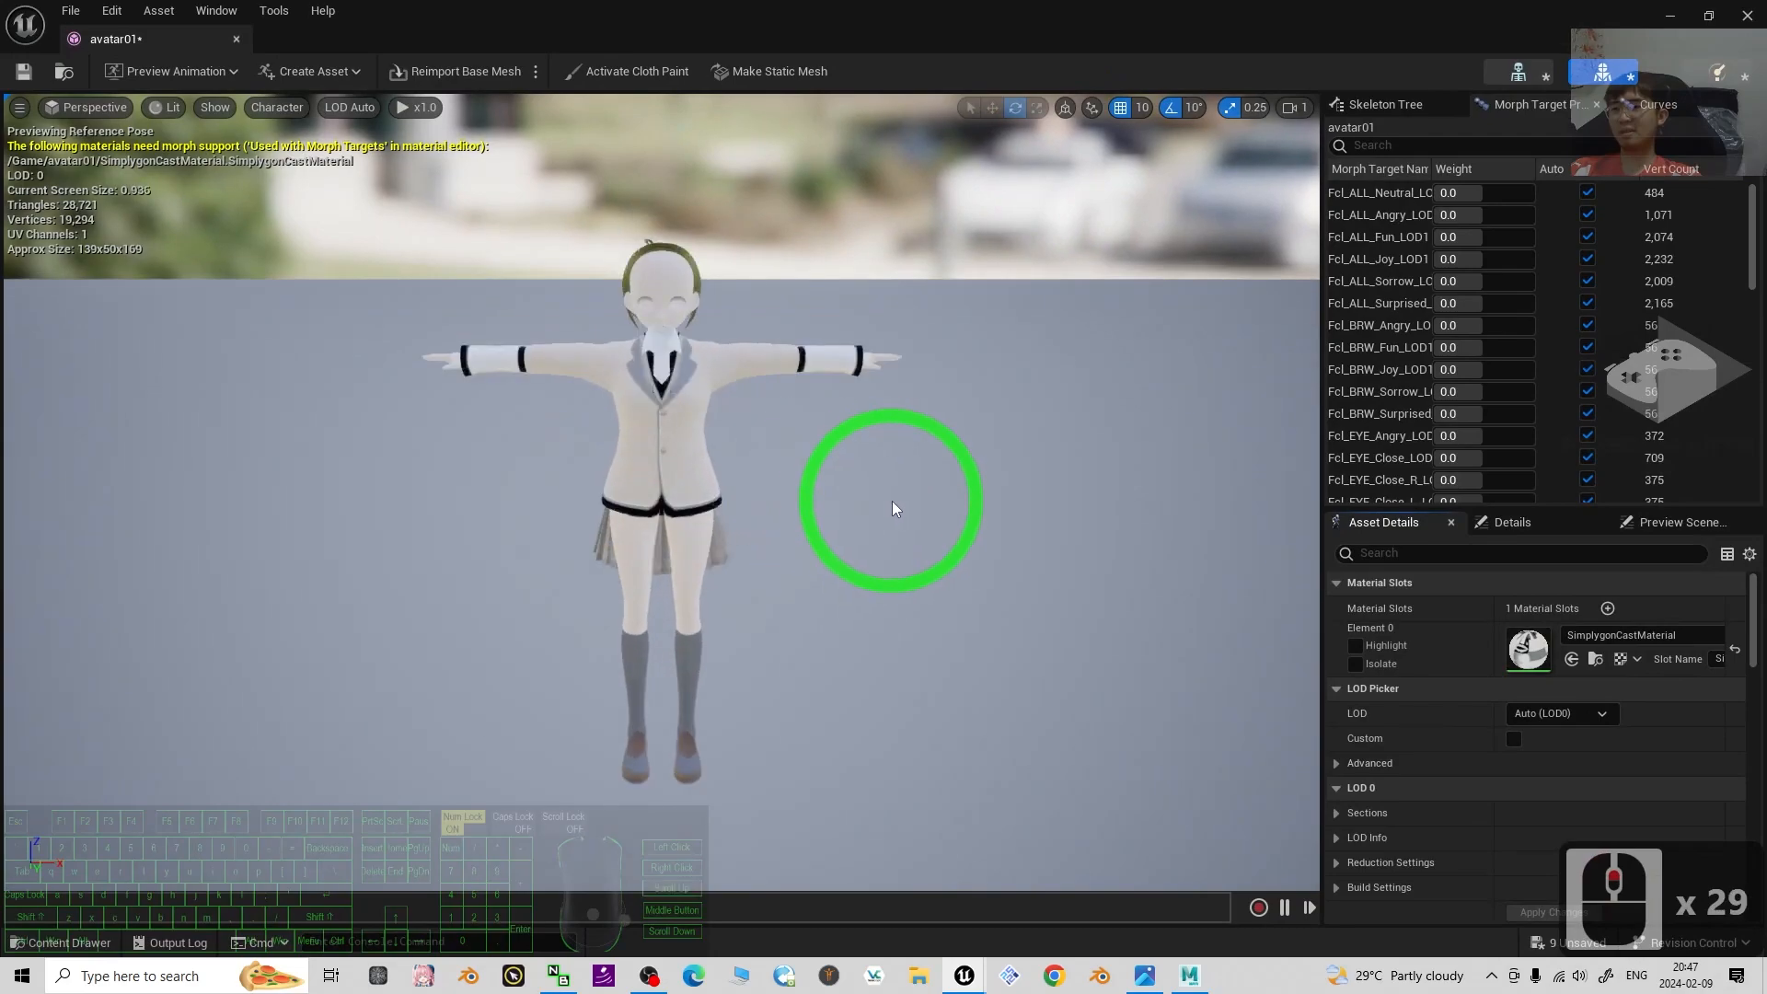
scroll(976, 515, down, 4)
click(1748, 15)
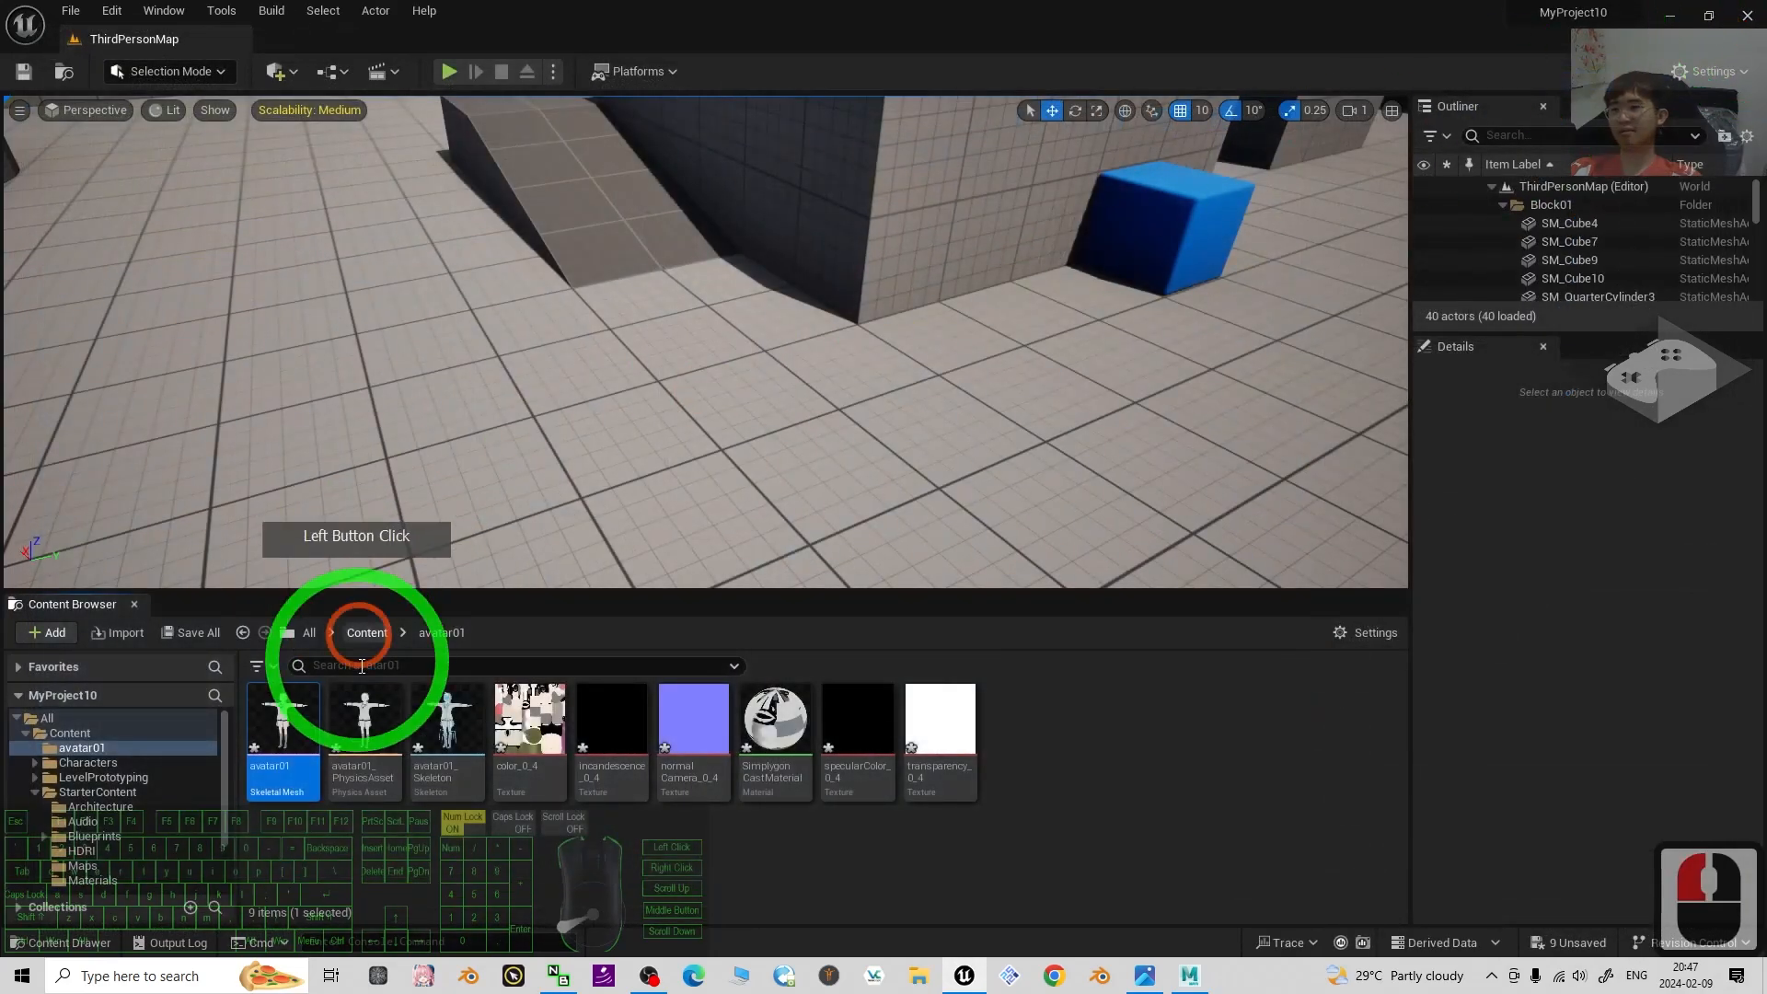
Reopen the avatar01 skeletal mesh and examine the avatar's materials from the front and at an angle.
click(285, 736)
mouse_move(284, 736)
mouse_down()
mouse_move(533, 485)
mouse_move(423, 512)
mouse_move(293, 730)
mouse_up()
double_click(287, 732)
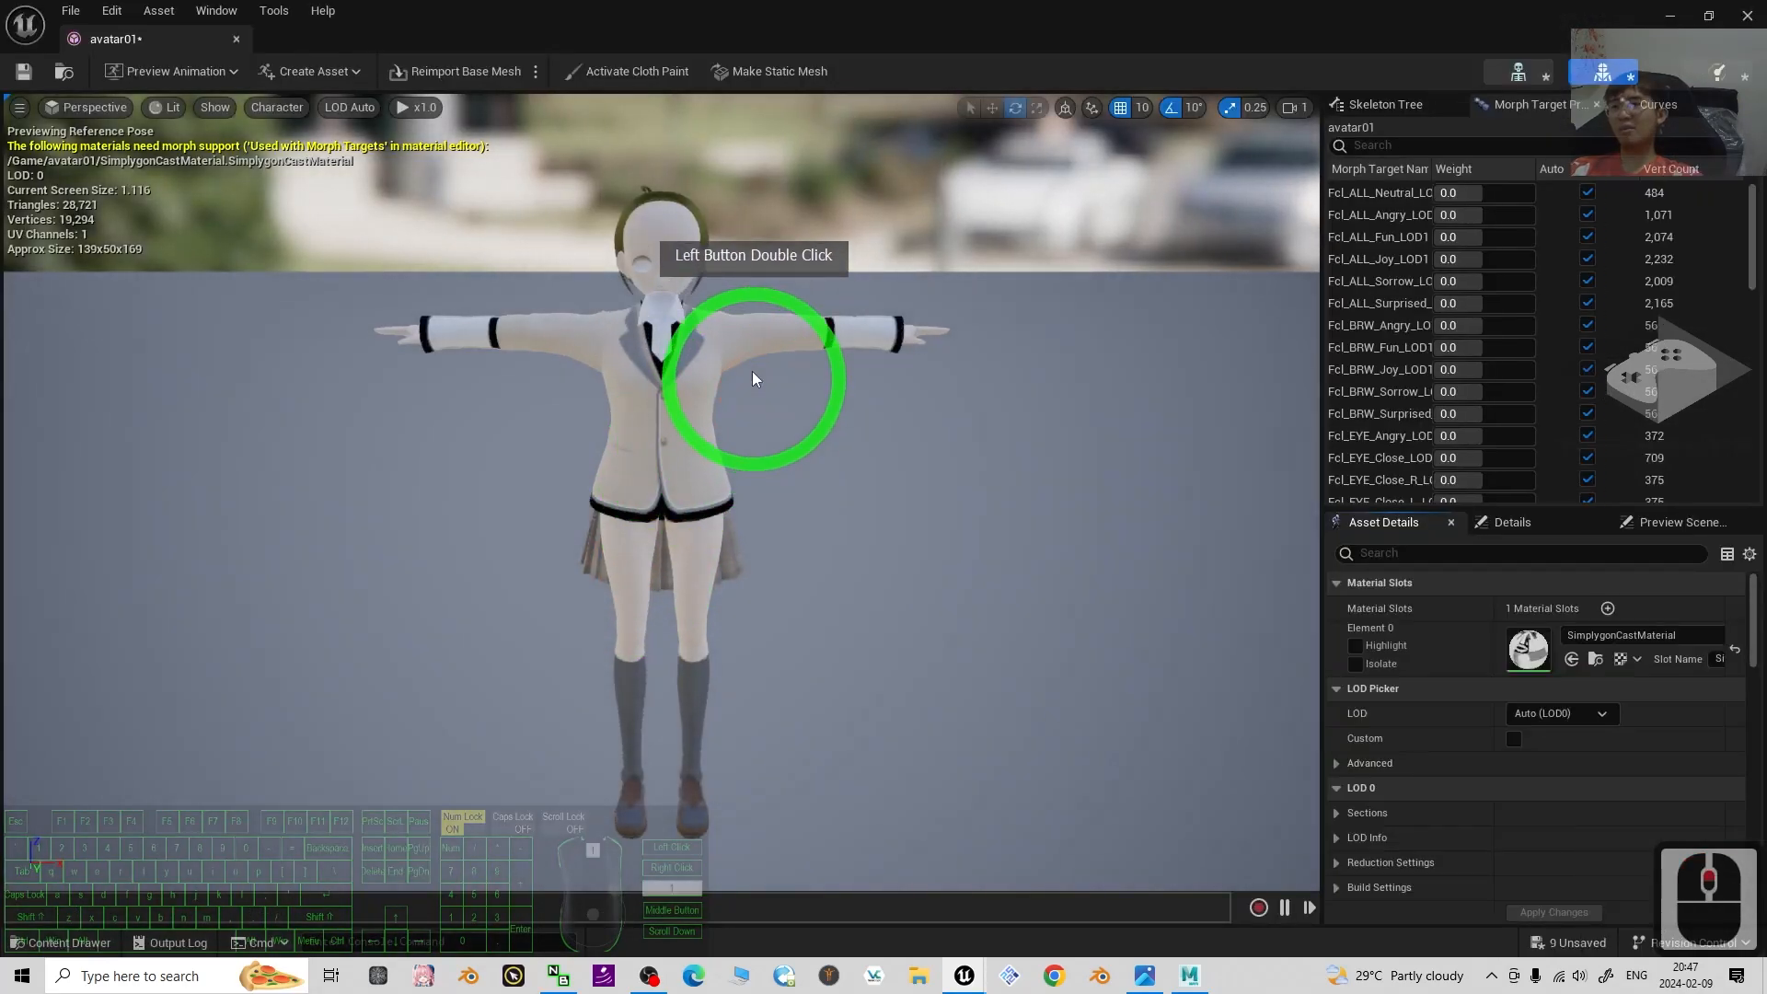
scroll(808, 450, down, 3)
alt+drag(941, 547, 819, 547)
scroll(718, 368, up, 3)
alt+drag(732, 502, 592, 355)
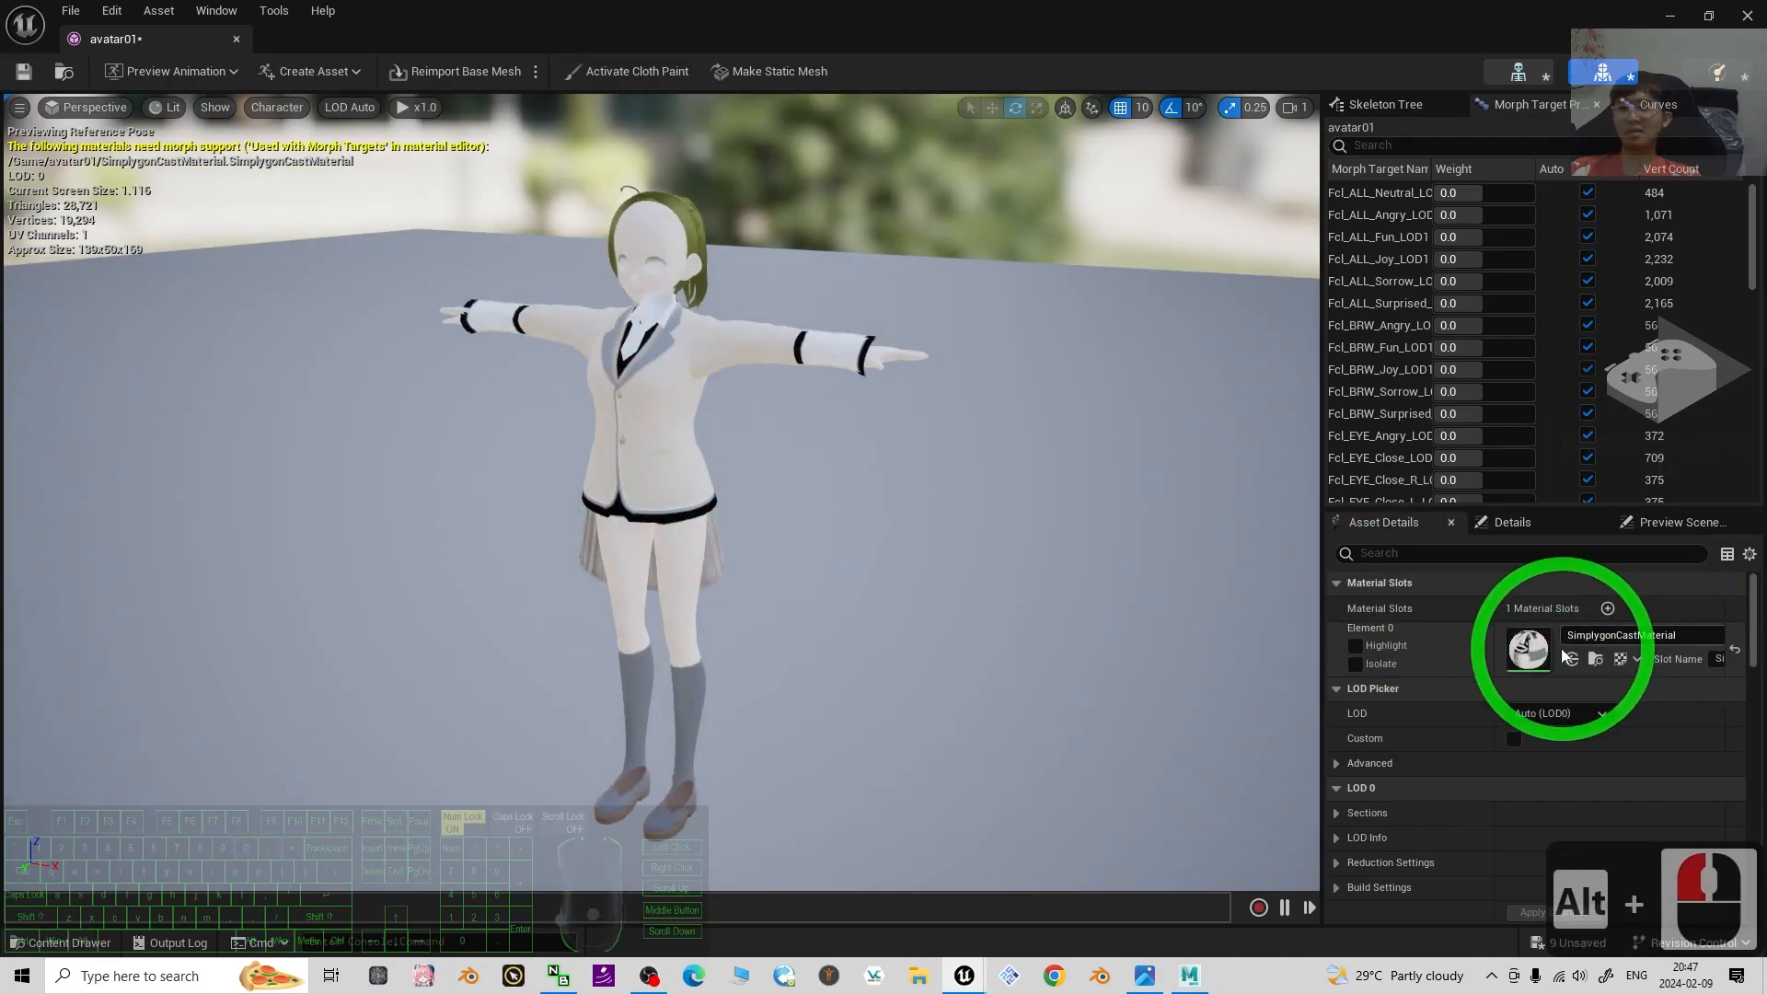
Open the mesh's SimplygonCastMaterial and move its result node away from the Texture Sample nodes.
click(1537, 659)
double_click(1537, 659)
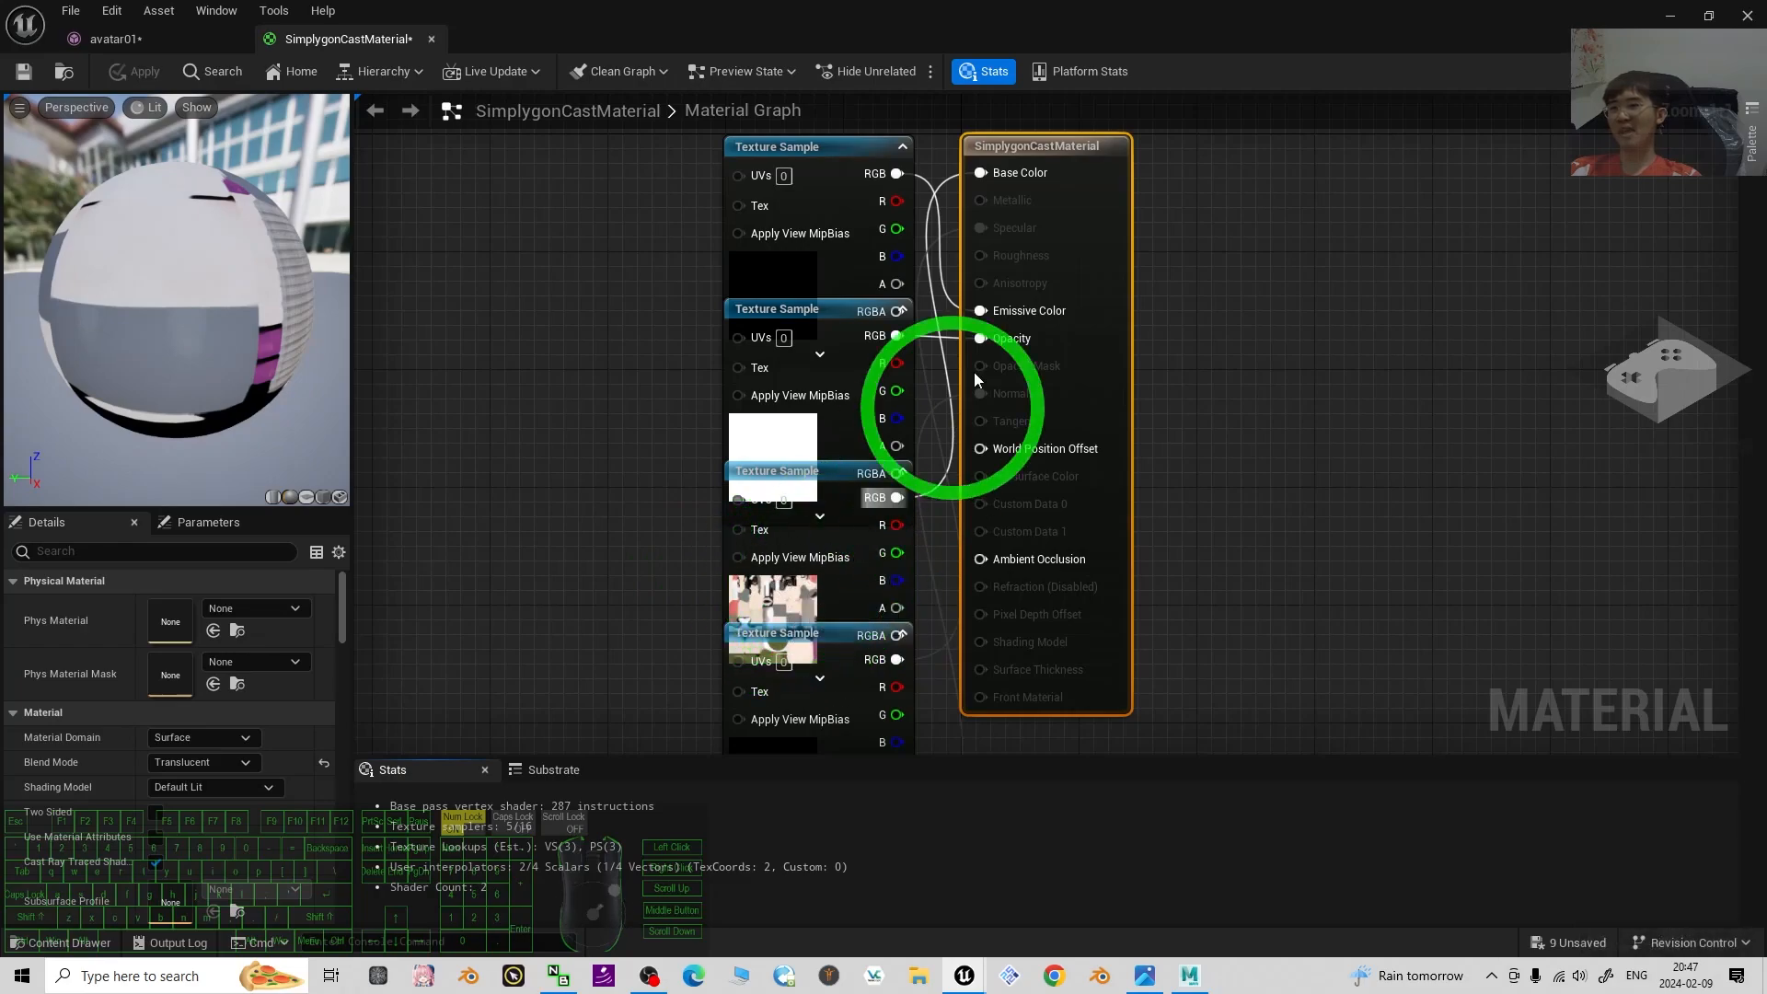
drag(1033, 156, 1407, 182)
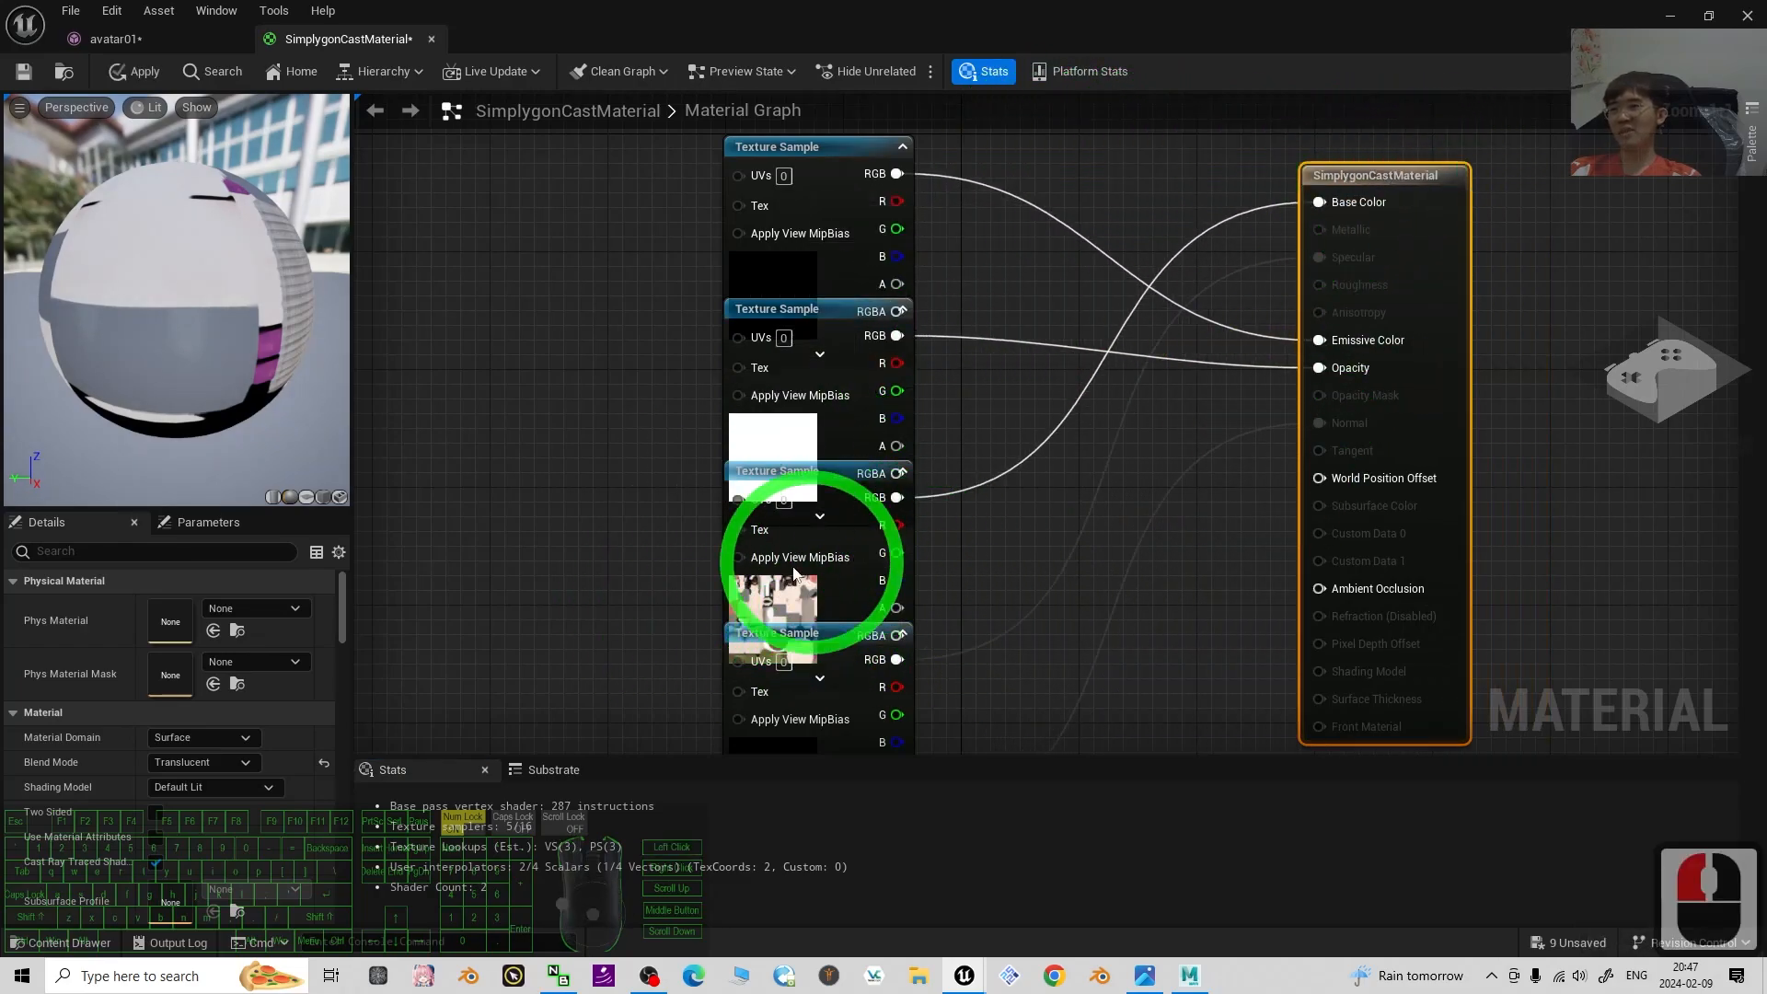
double_click(480, 574)
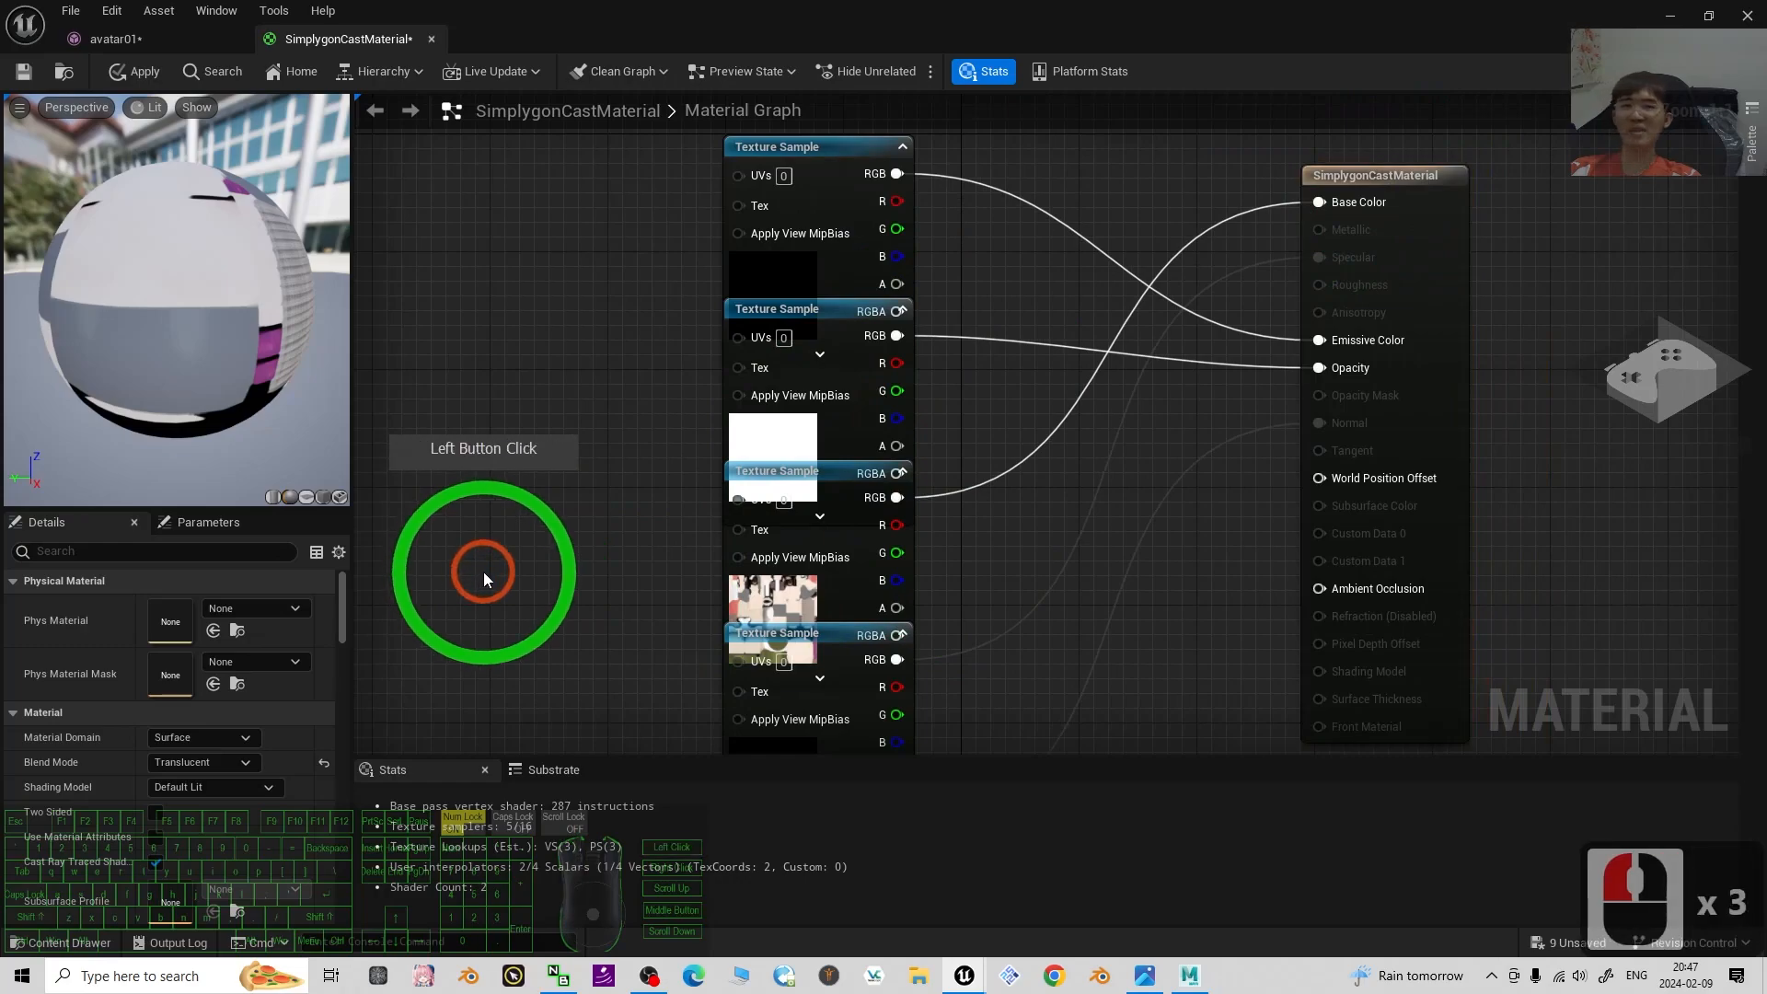
Set the blend mode of SimplygonCastMaterial to Masked.
click(244, 725)
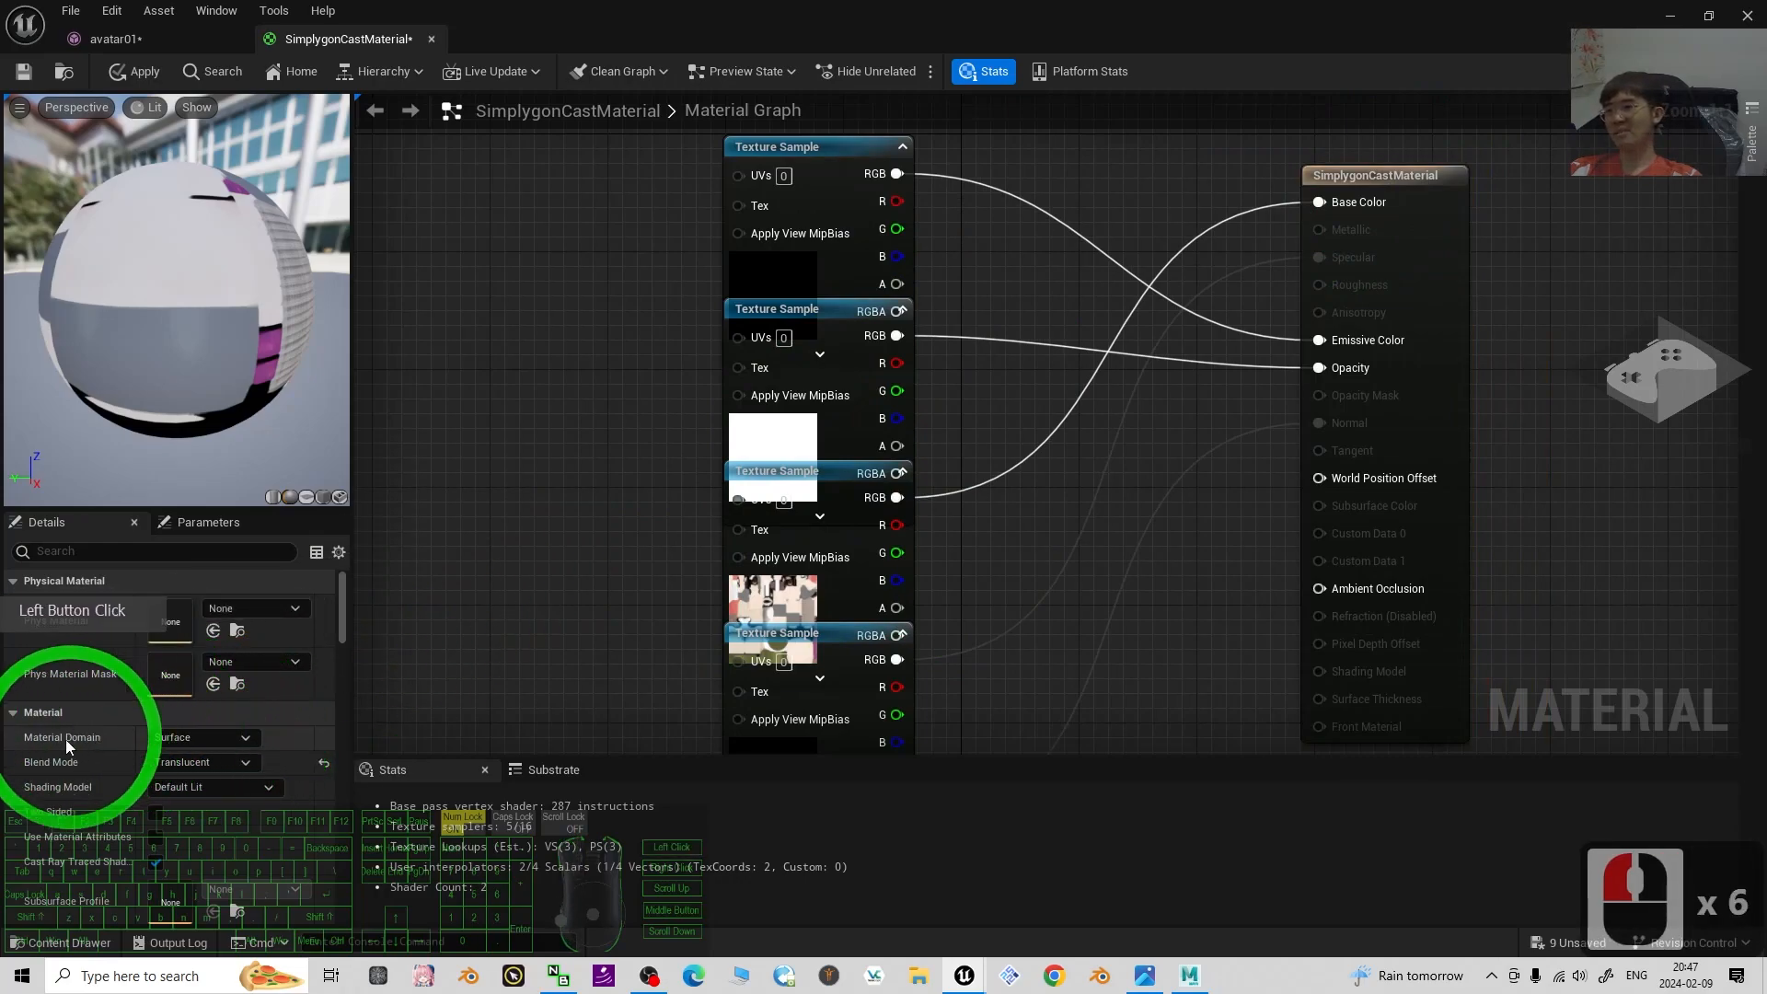
click(213, 762)
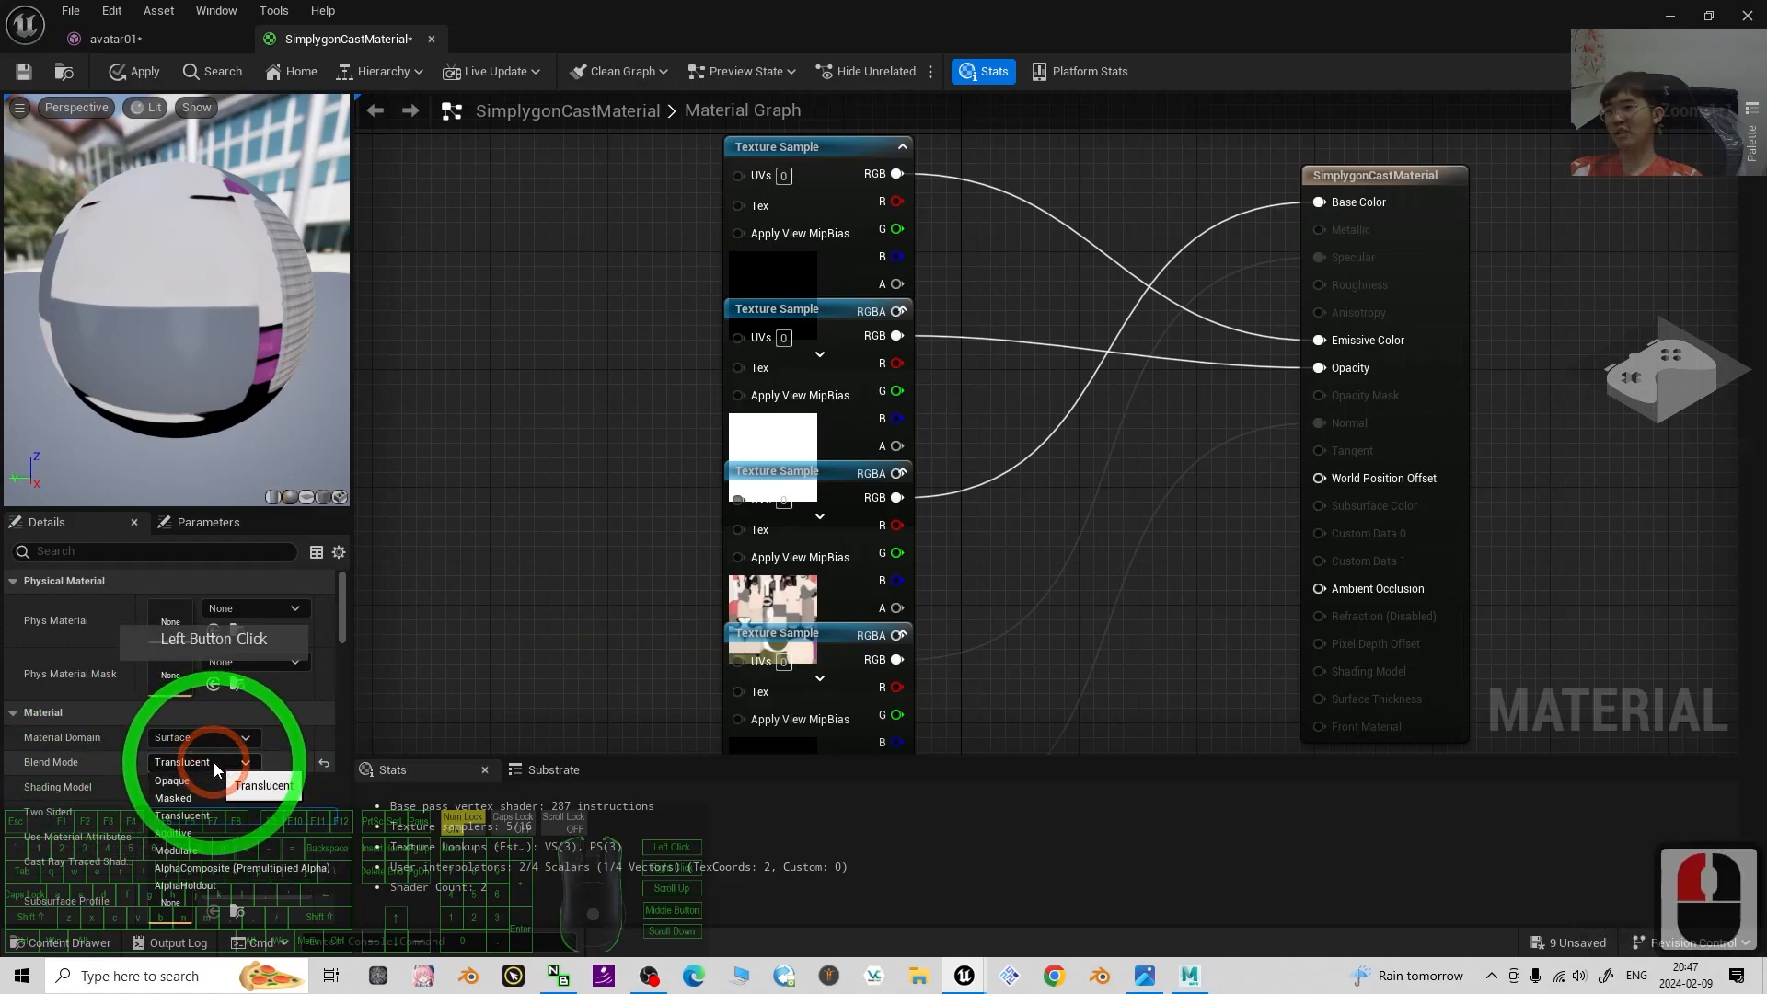
click(175, 798)
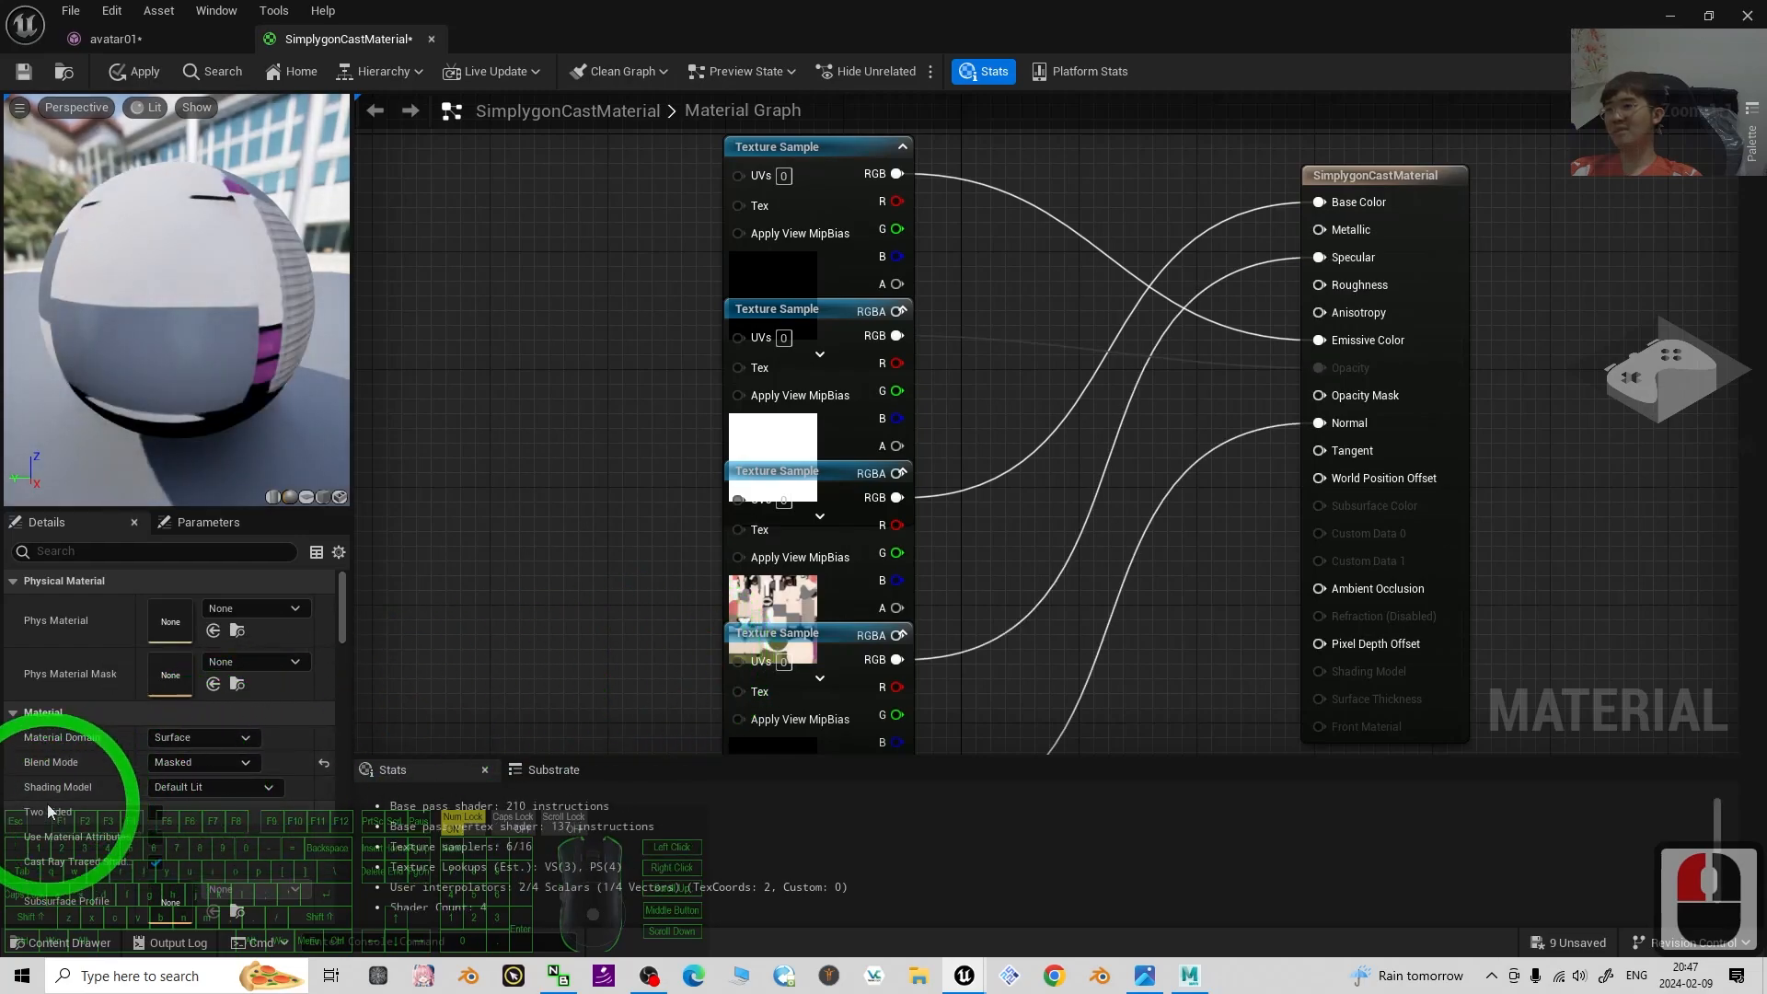
Make the material two-sided and connect the color_0_4 texture's RGB output to Emissive Color, keeping its Base Color link.
click(154, 815)
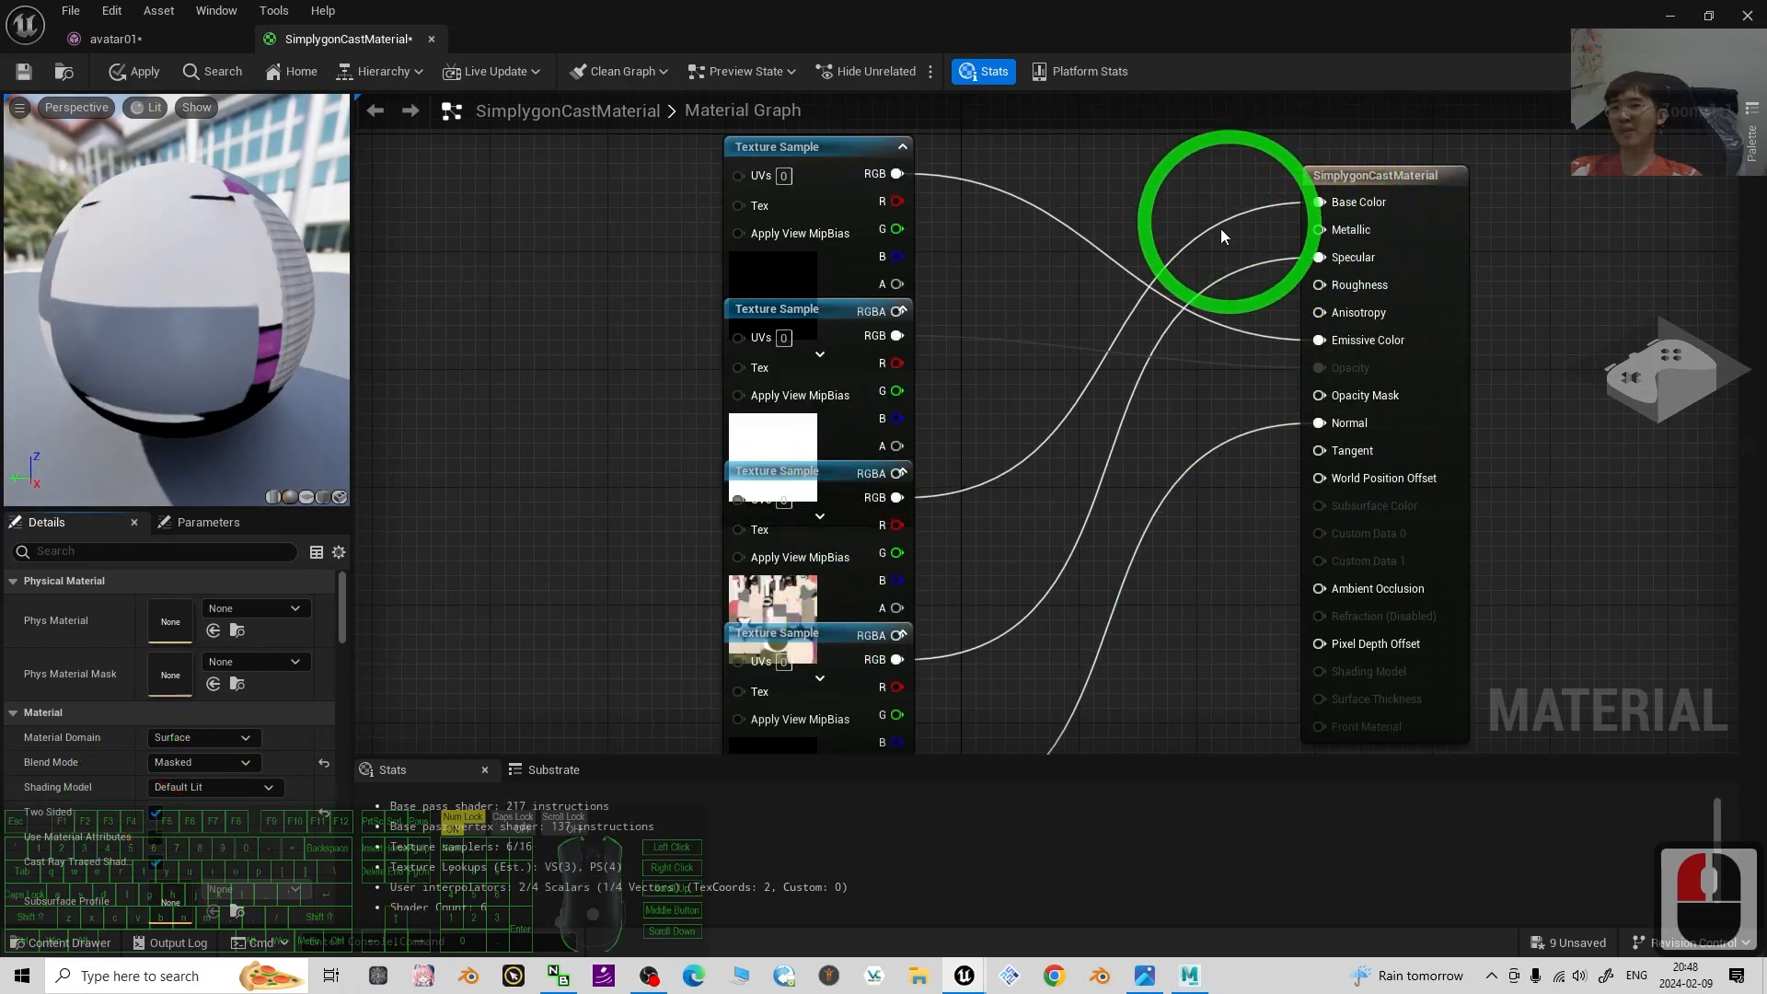
drag(794, 484, 443, 518)
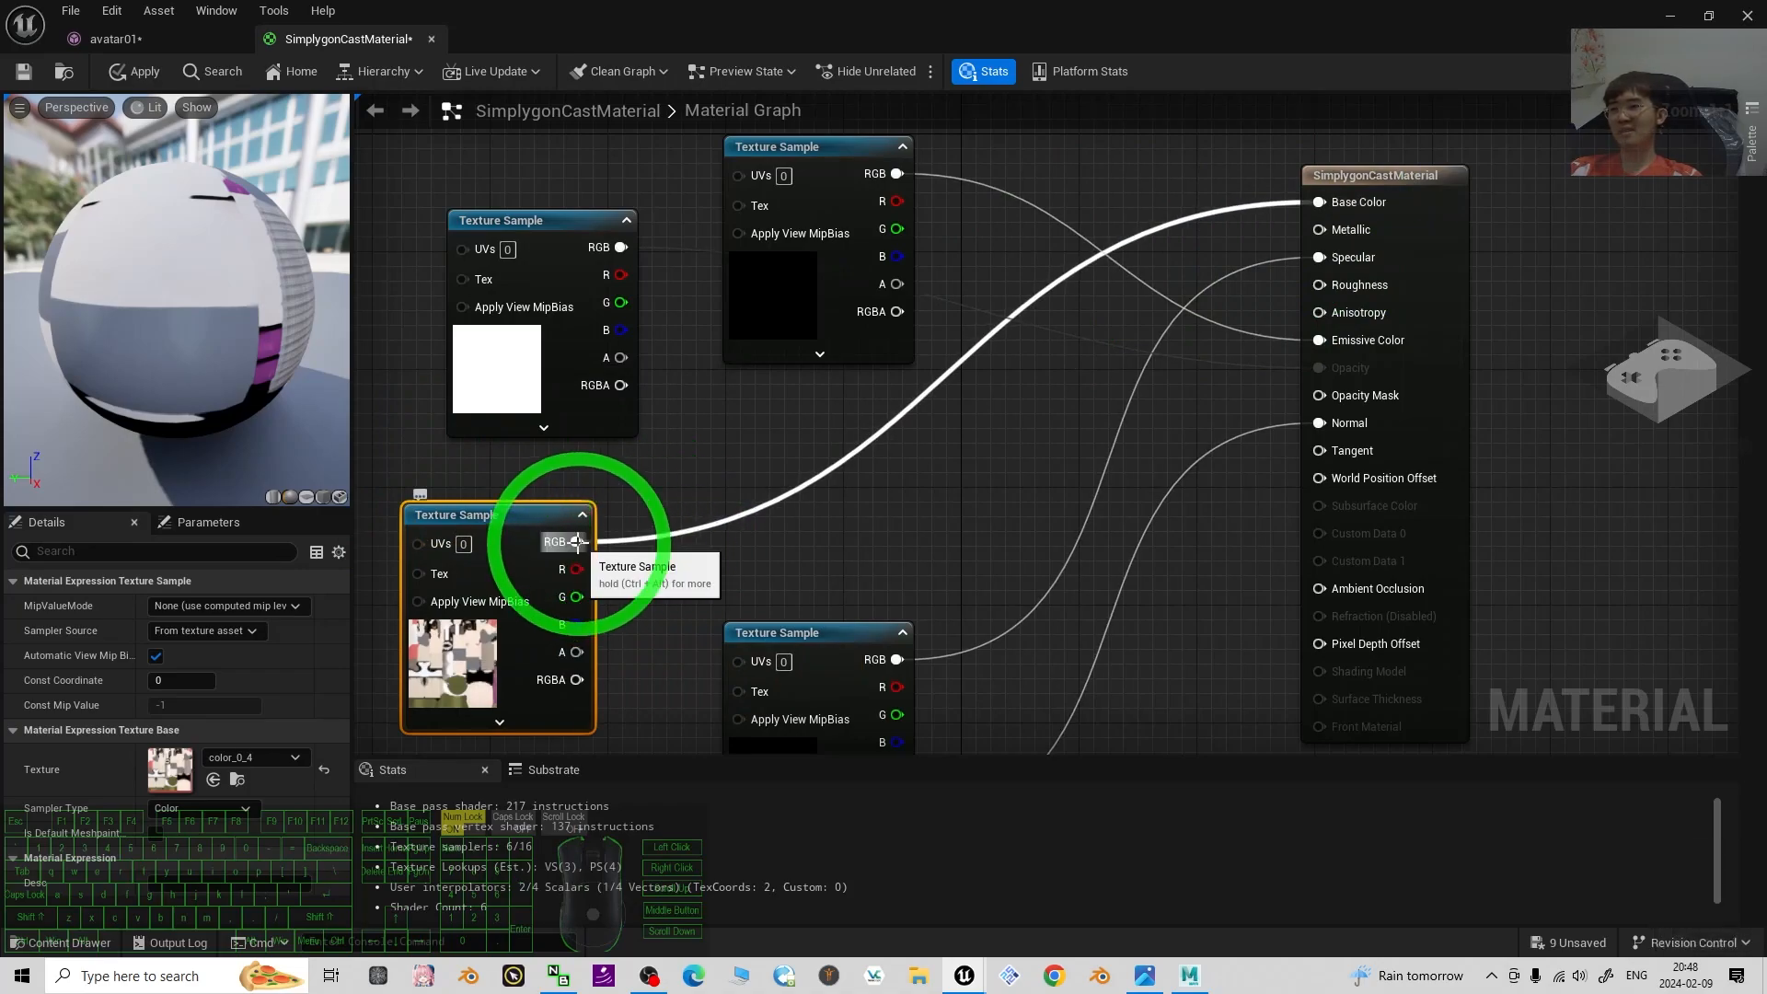
drag(576, 541, 1319, 342)
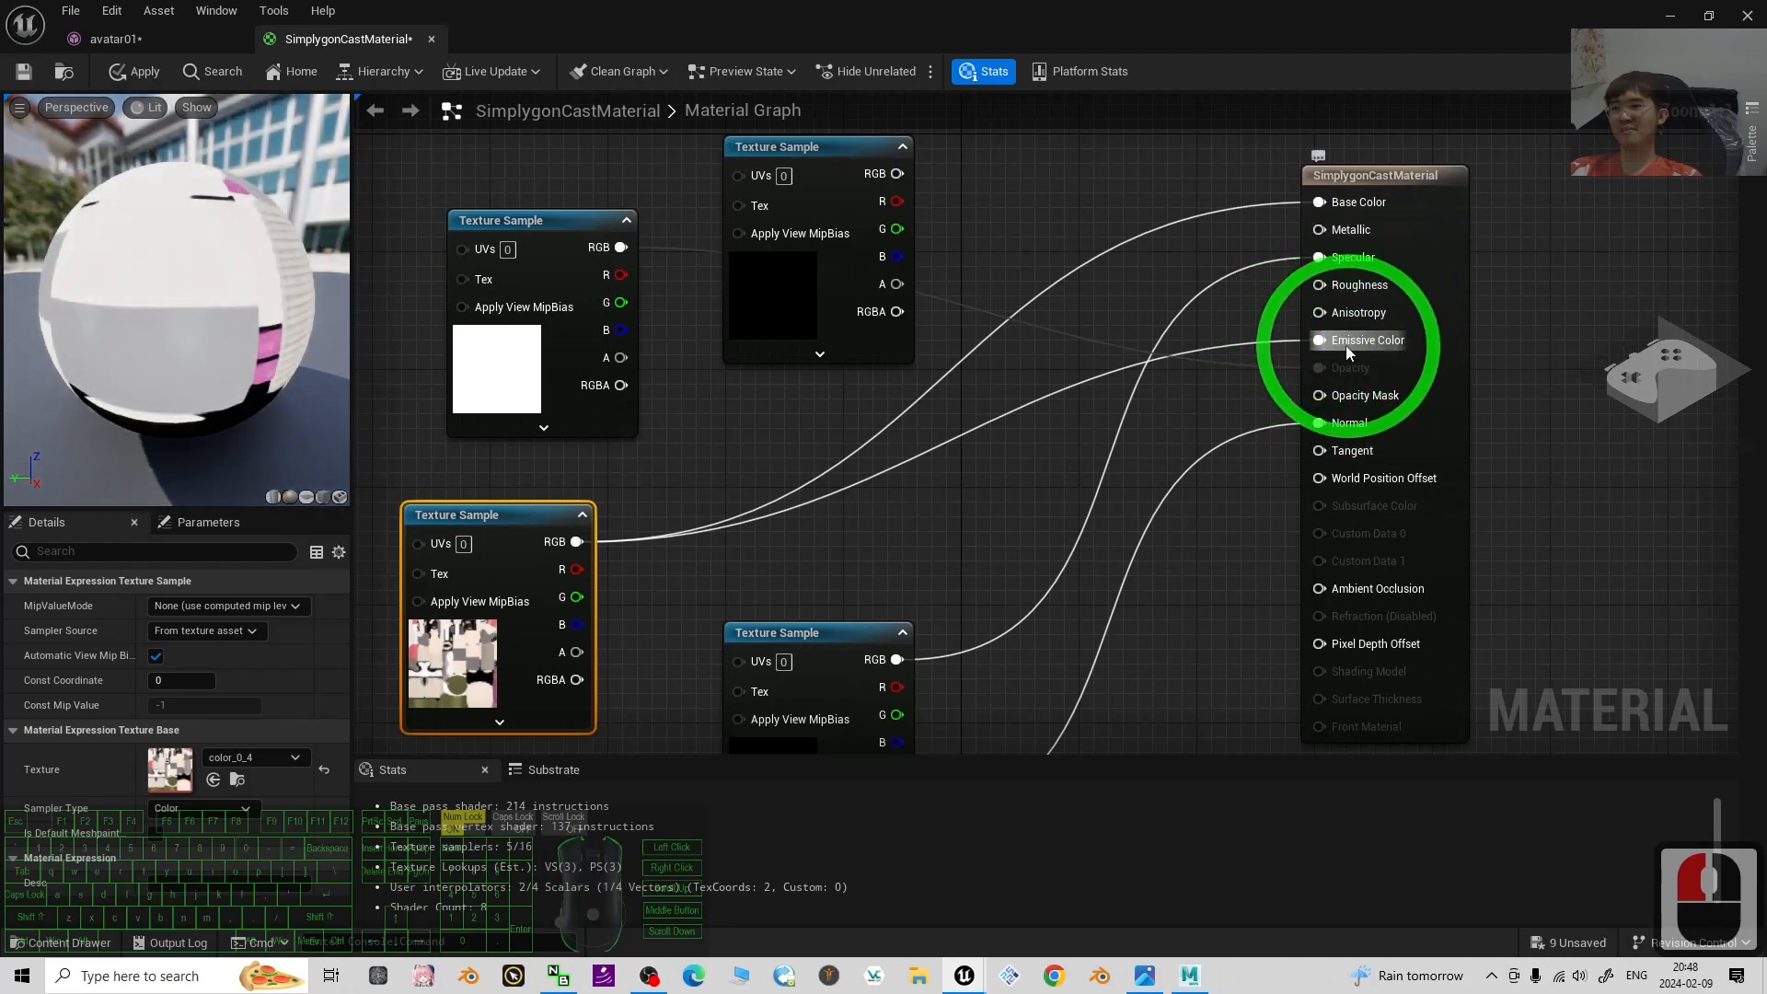
Connect the color_0_4 texture's alpha output to Opacity Mask, save the material and close its editor window.
click(524, 543)
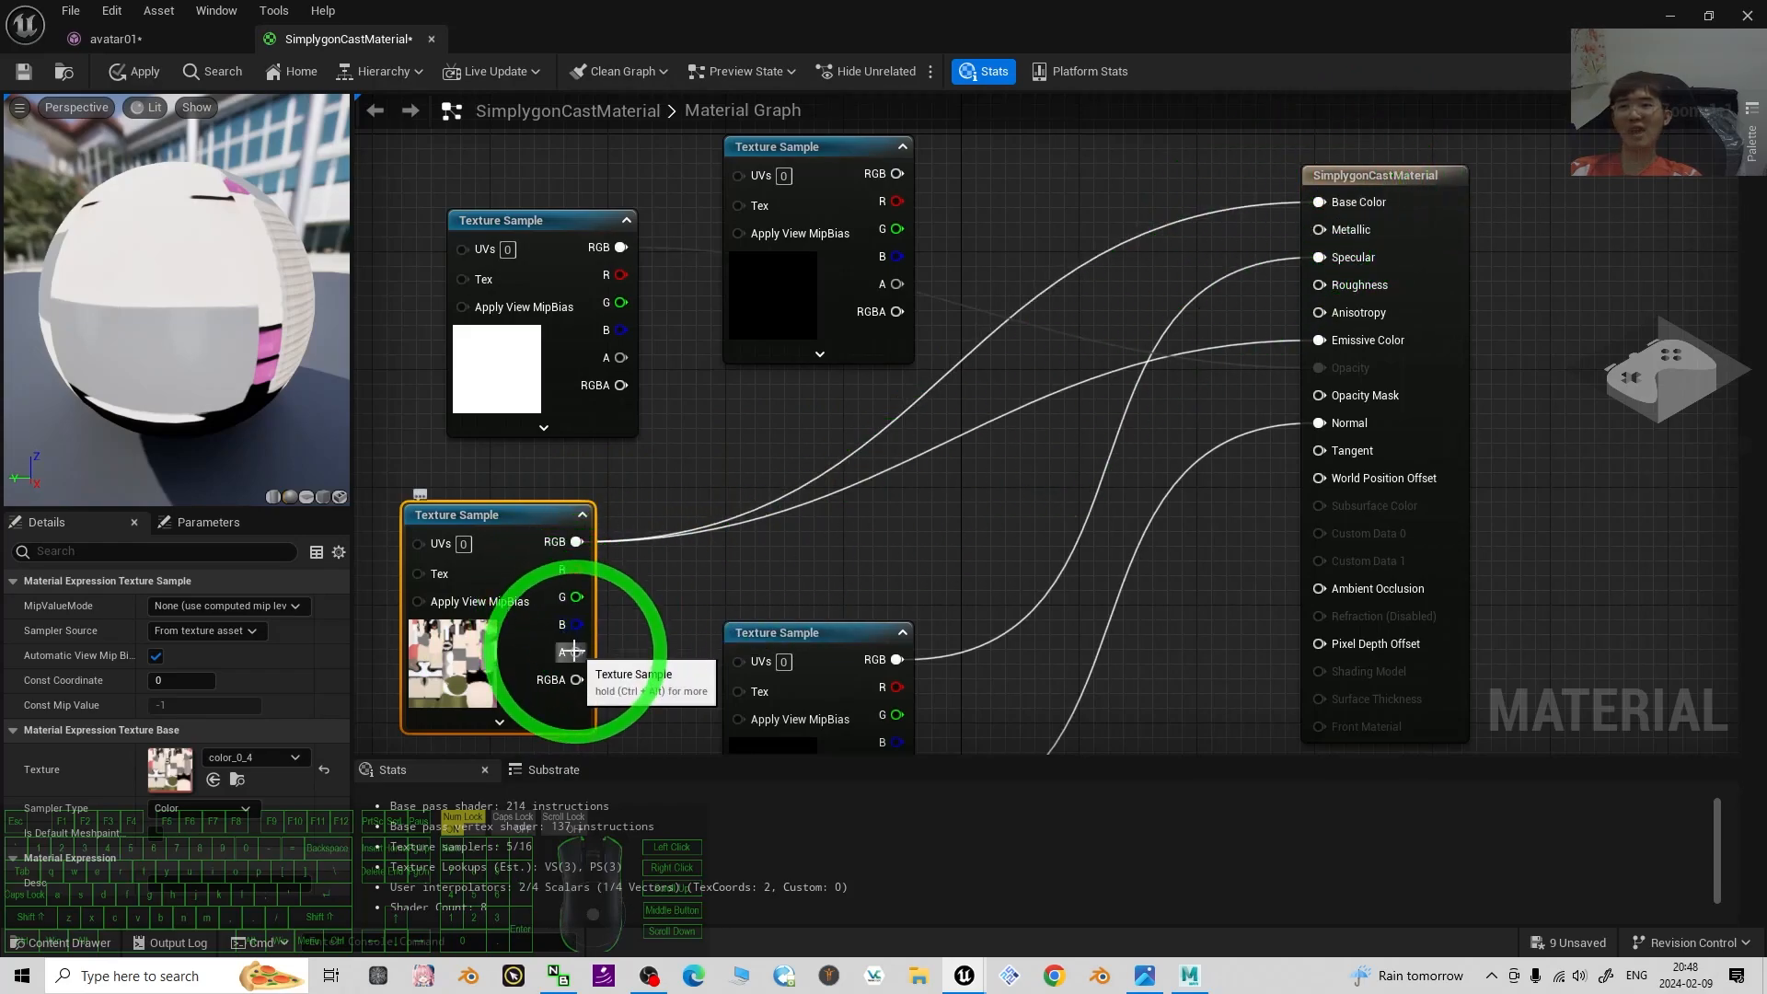
drag(1169, 510, 1317, 396)
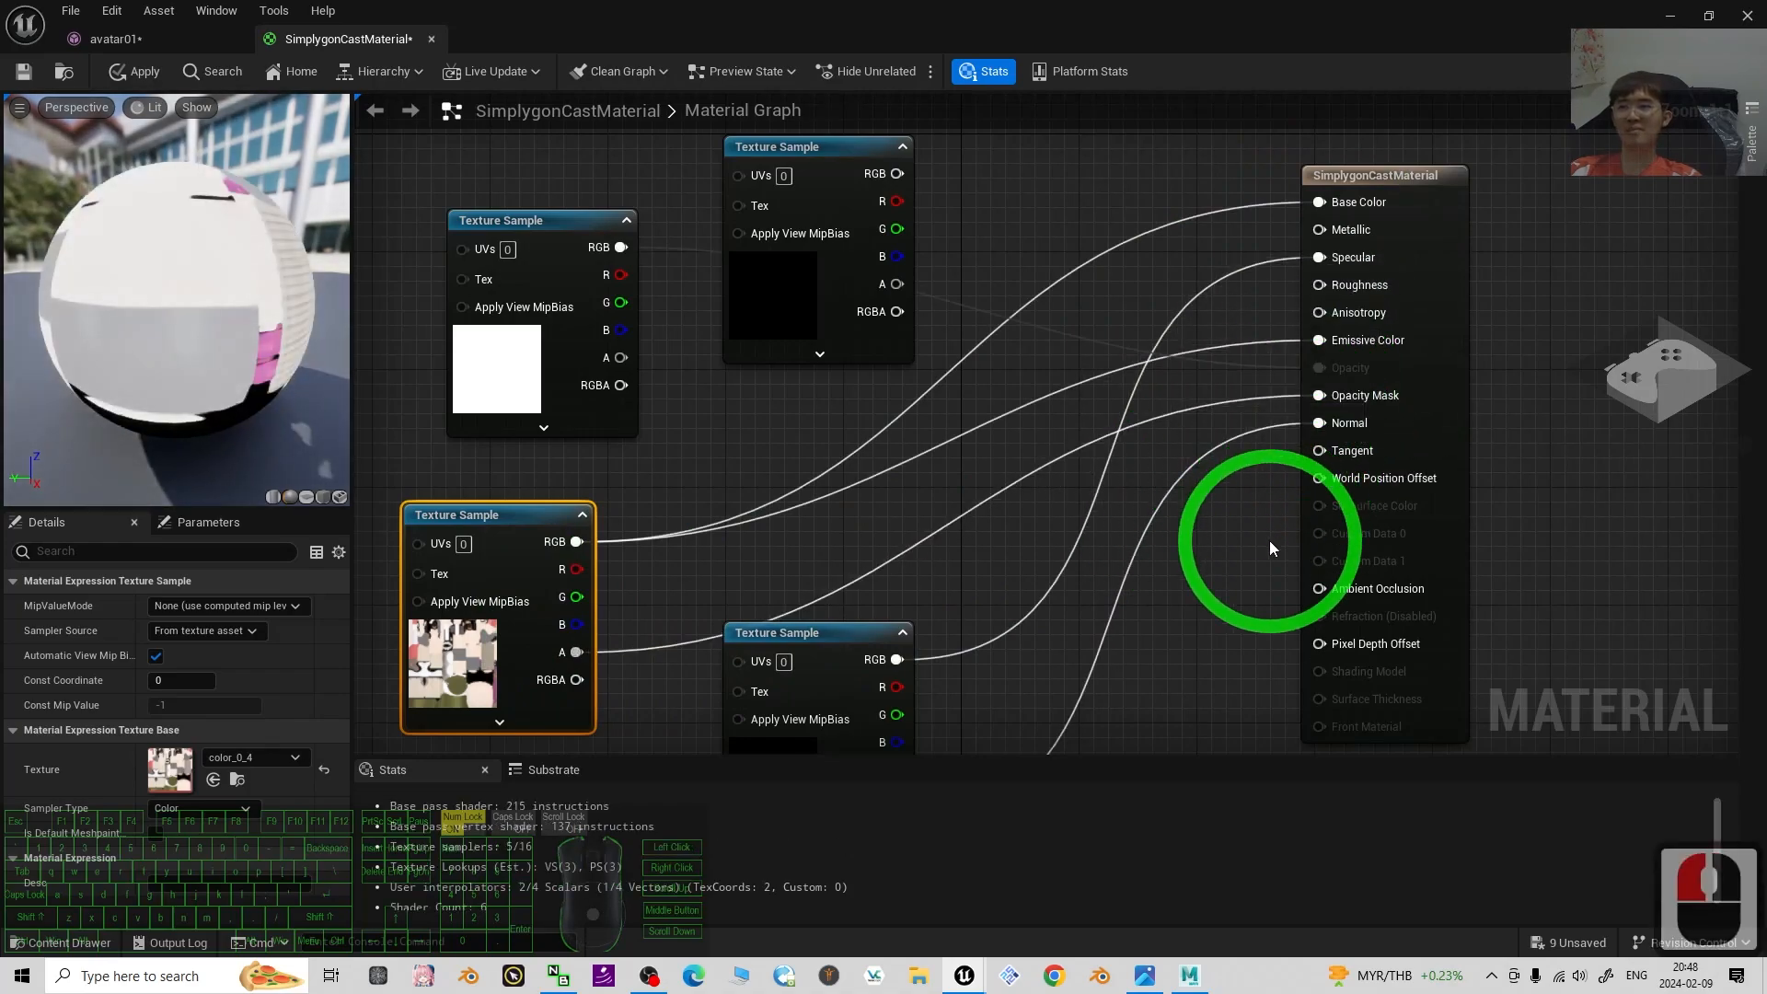
click(23, 72)
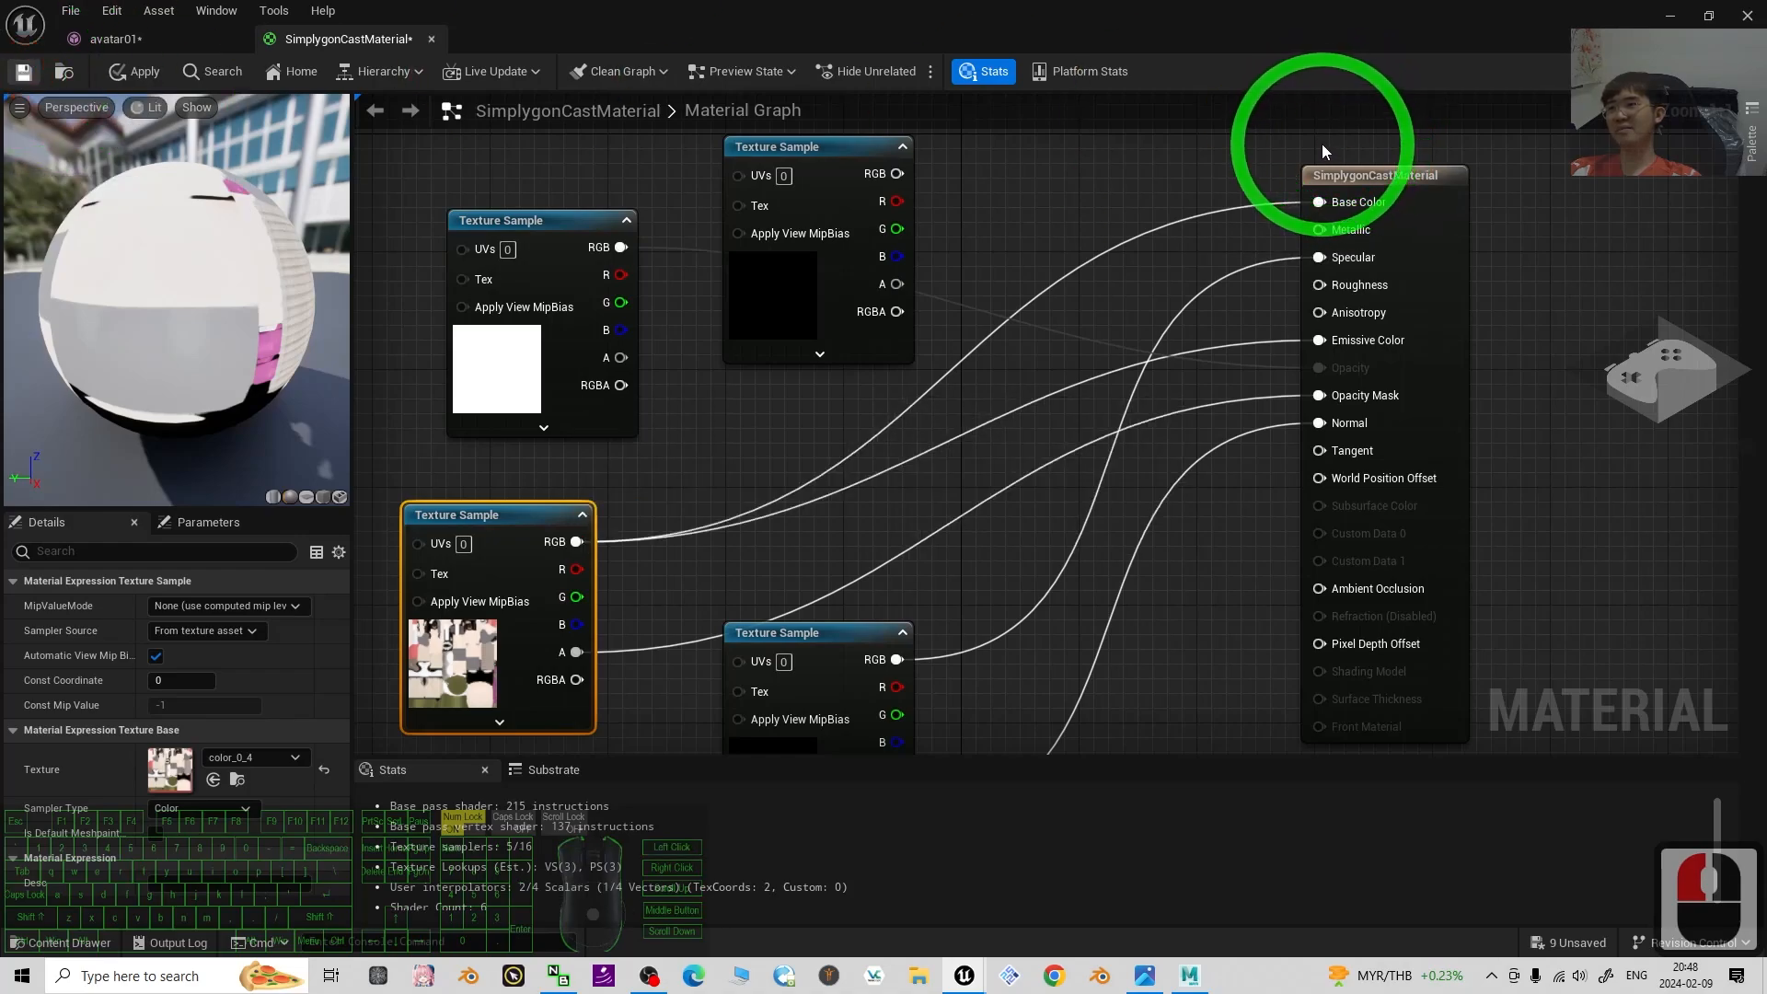
click(1746, 16)
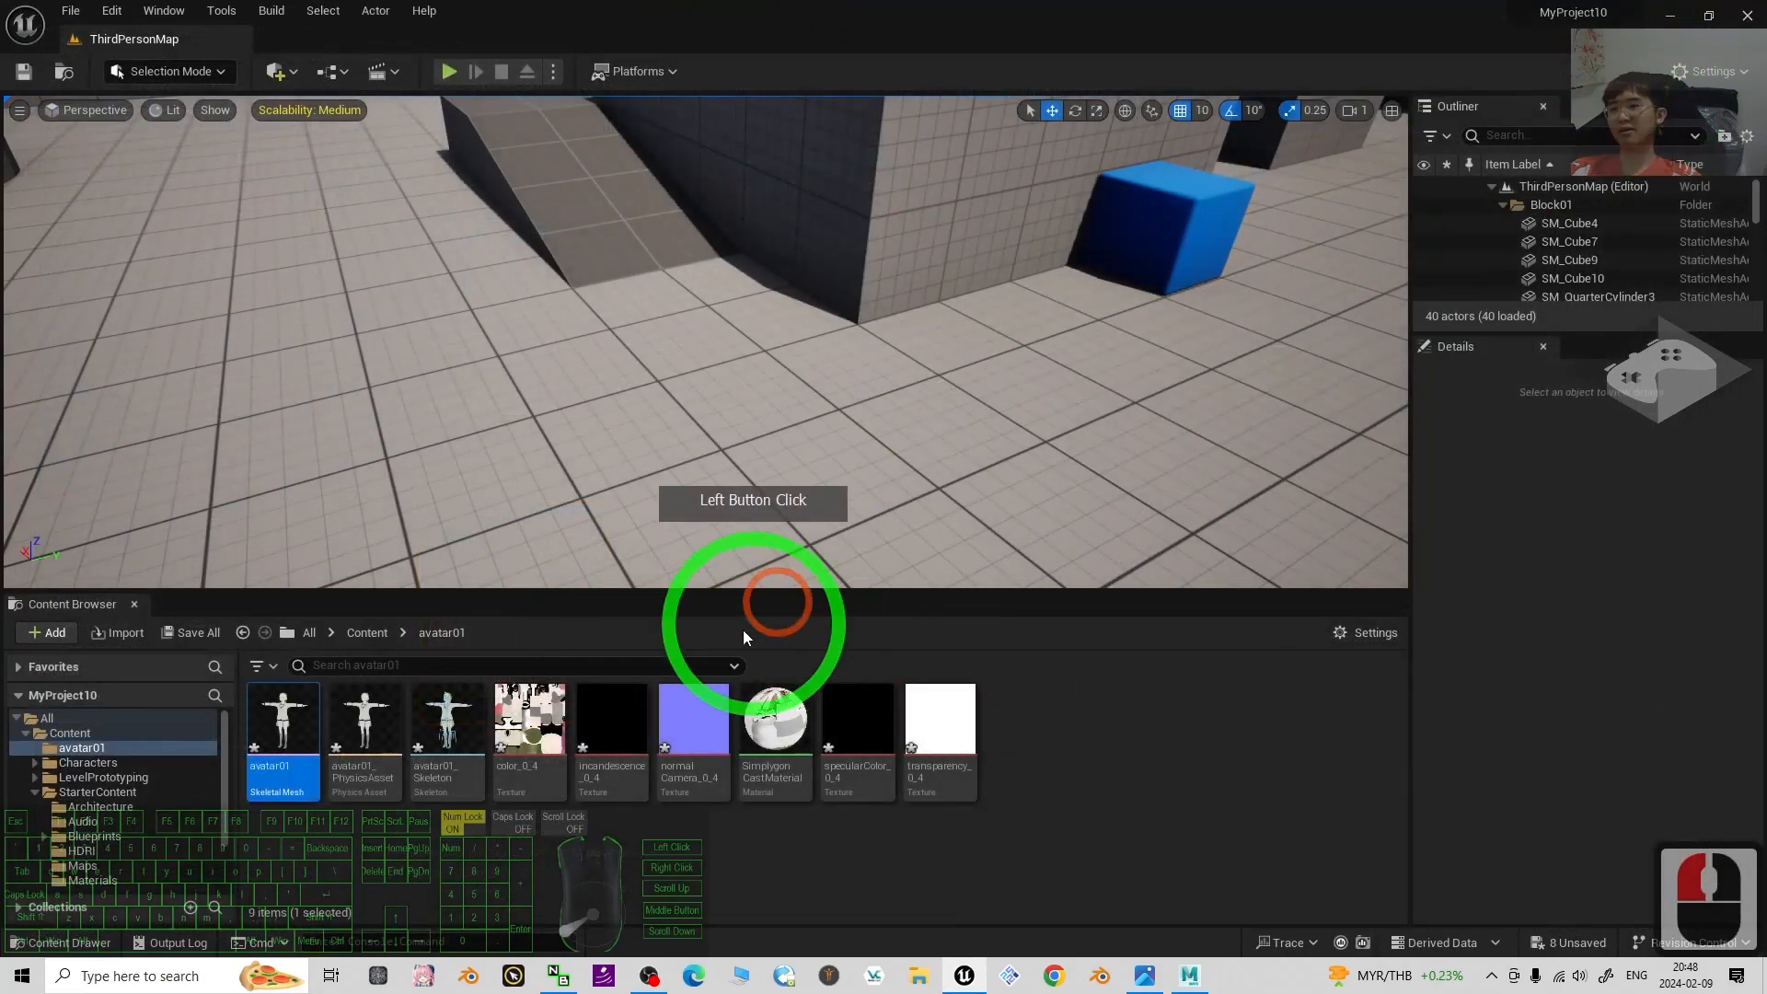
Open the avatar01 skeletal mesh and examine its shading from several angles.
double_click(292, 741)
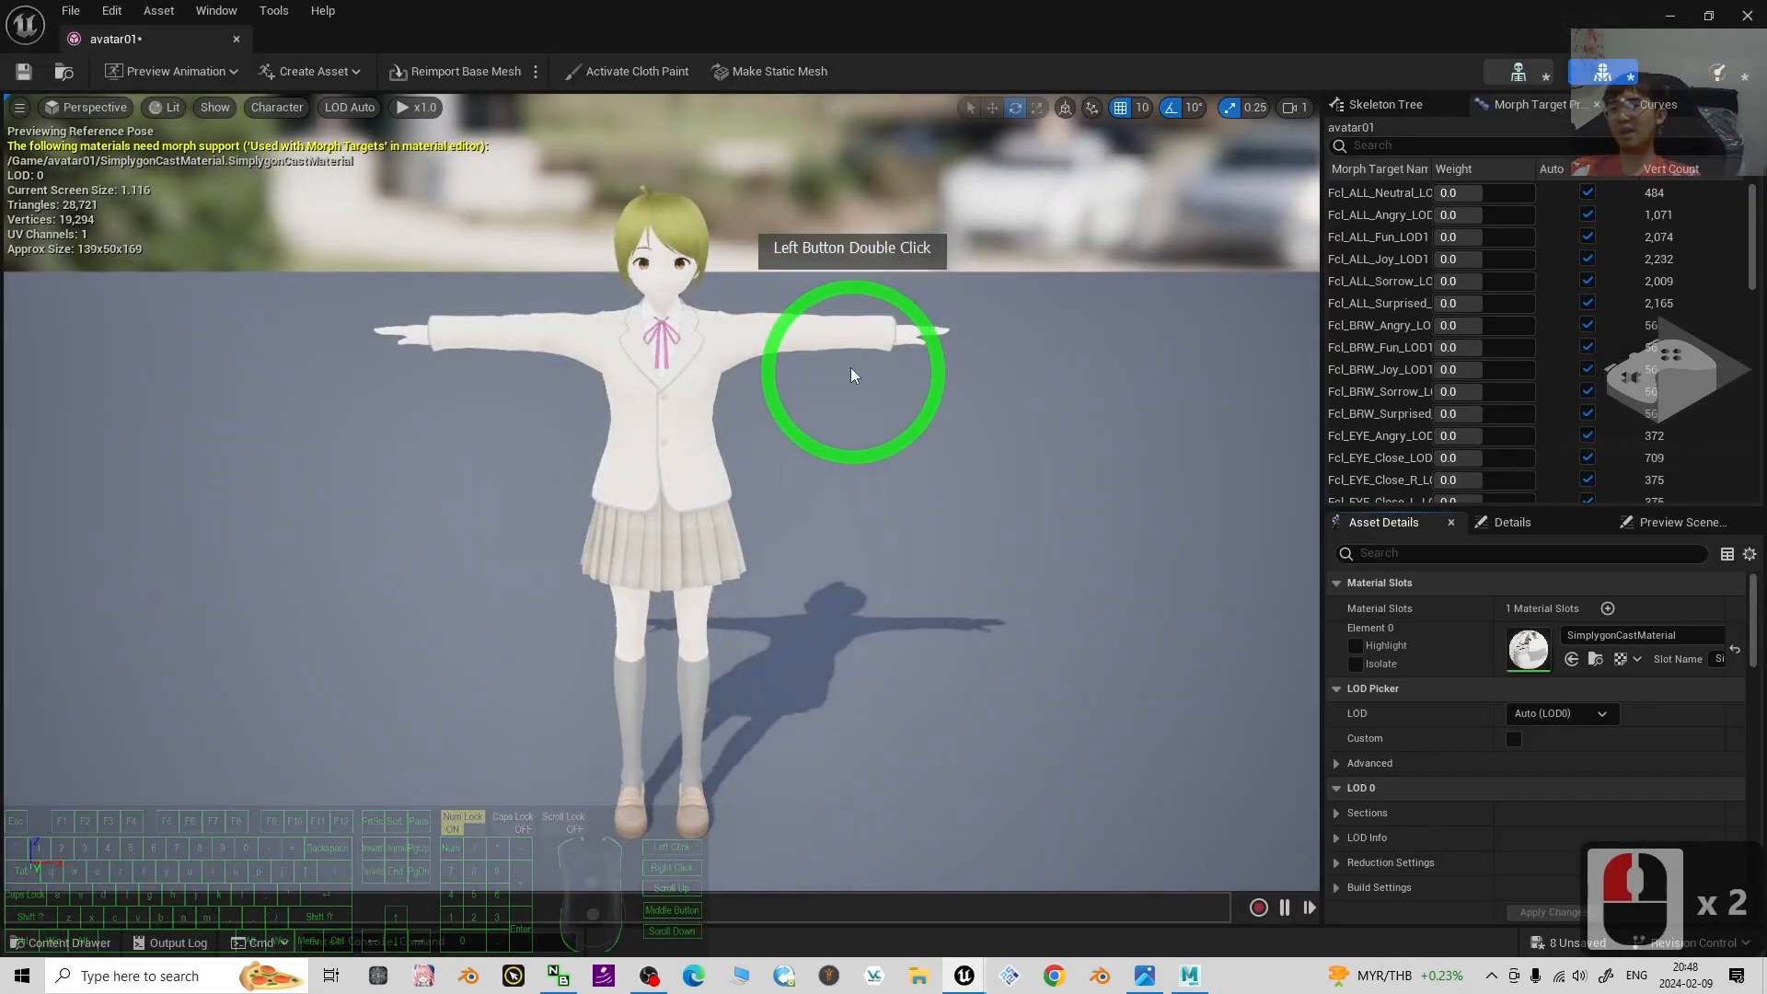
scroll(848, 370, up, 3)
drag(977, 420, 828, 316)
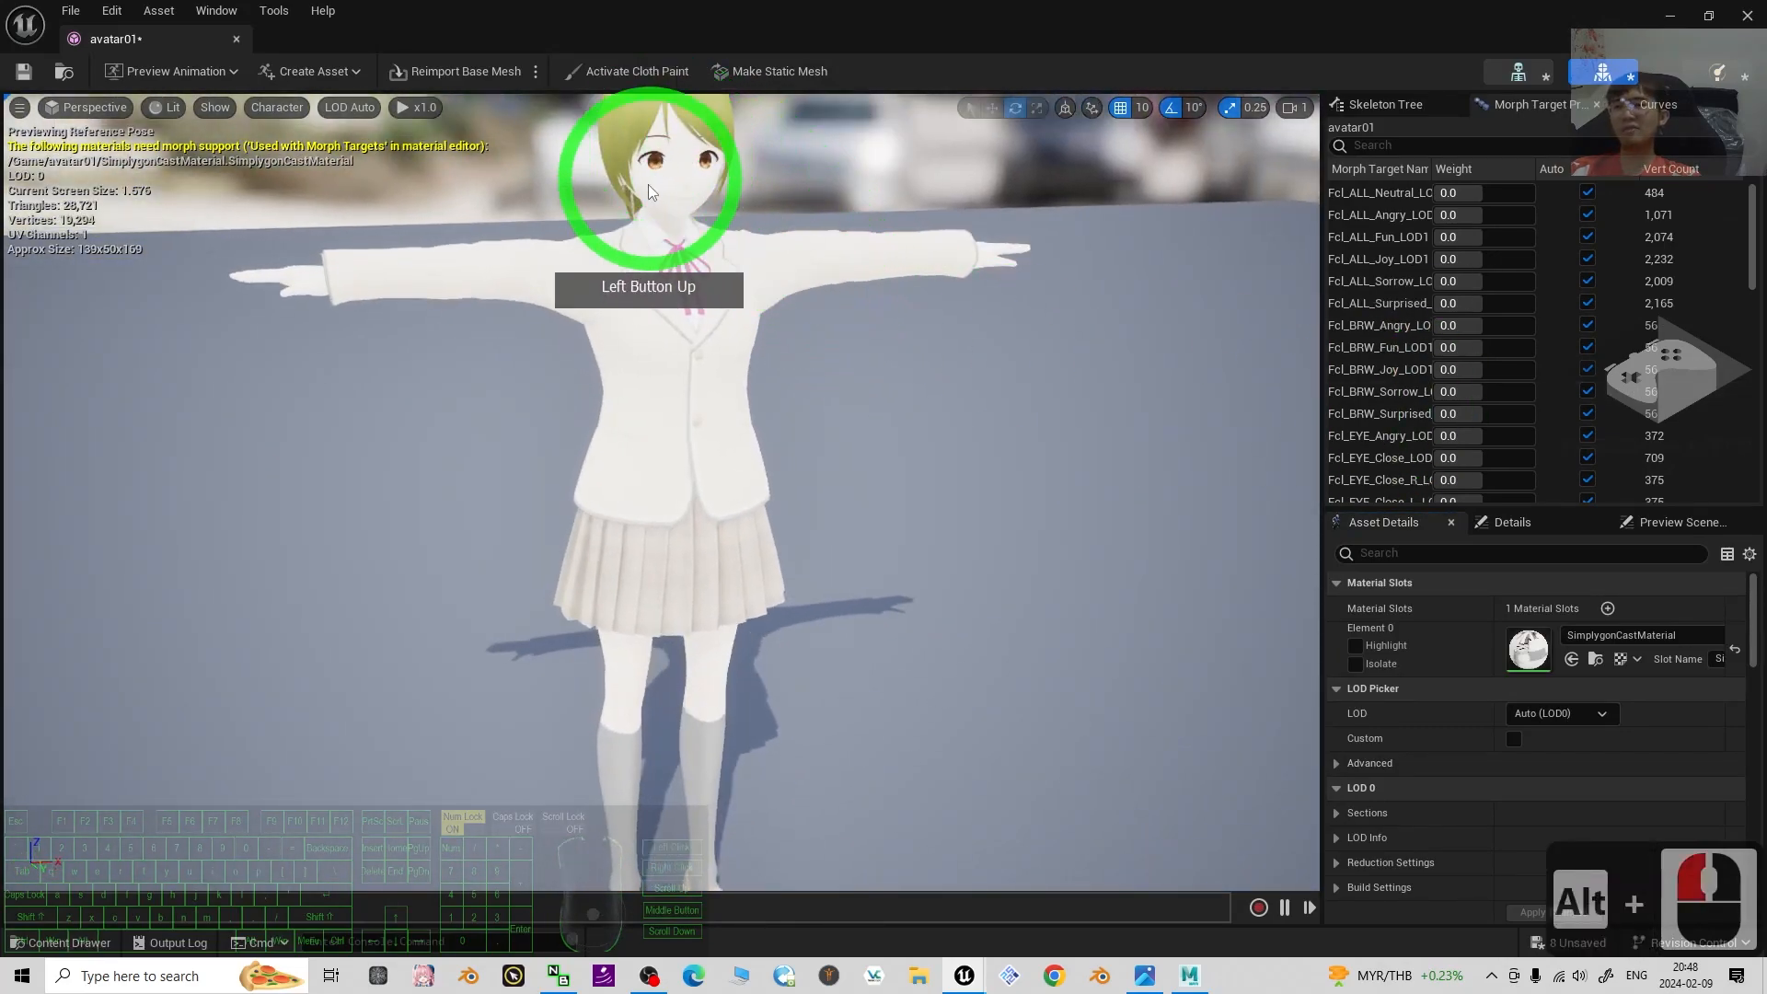
scroll(746, 391, down, 2)
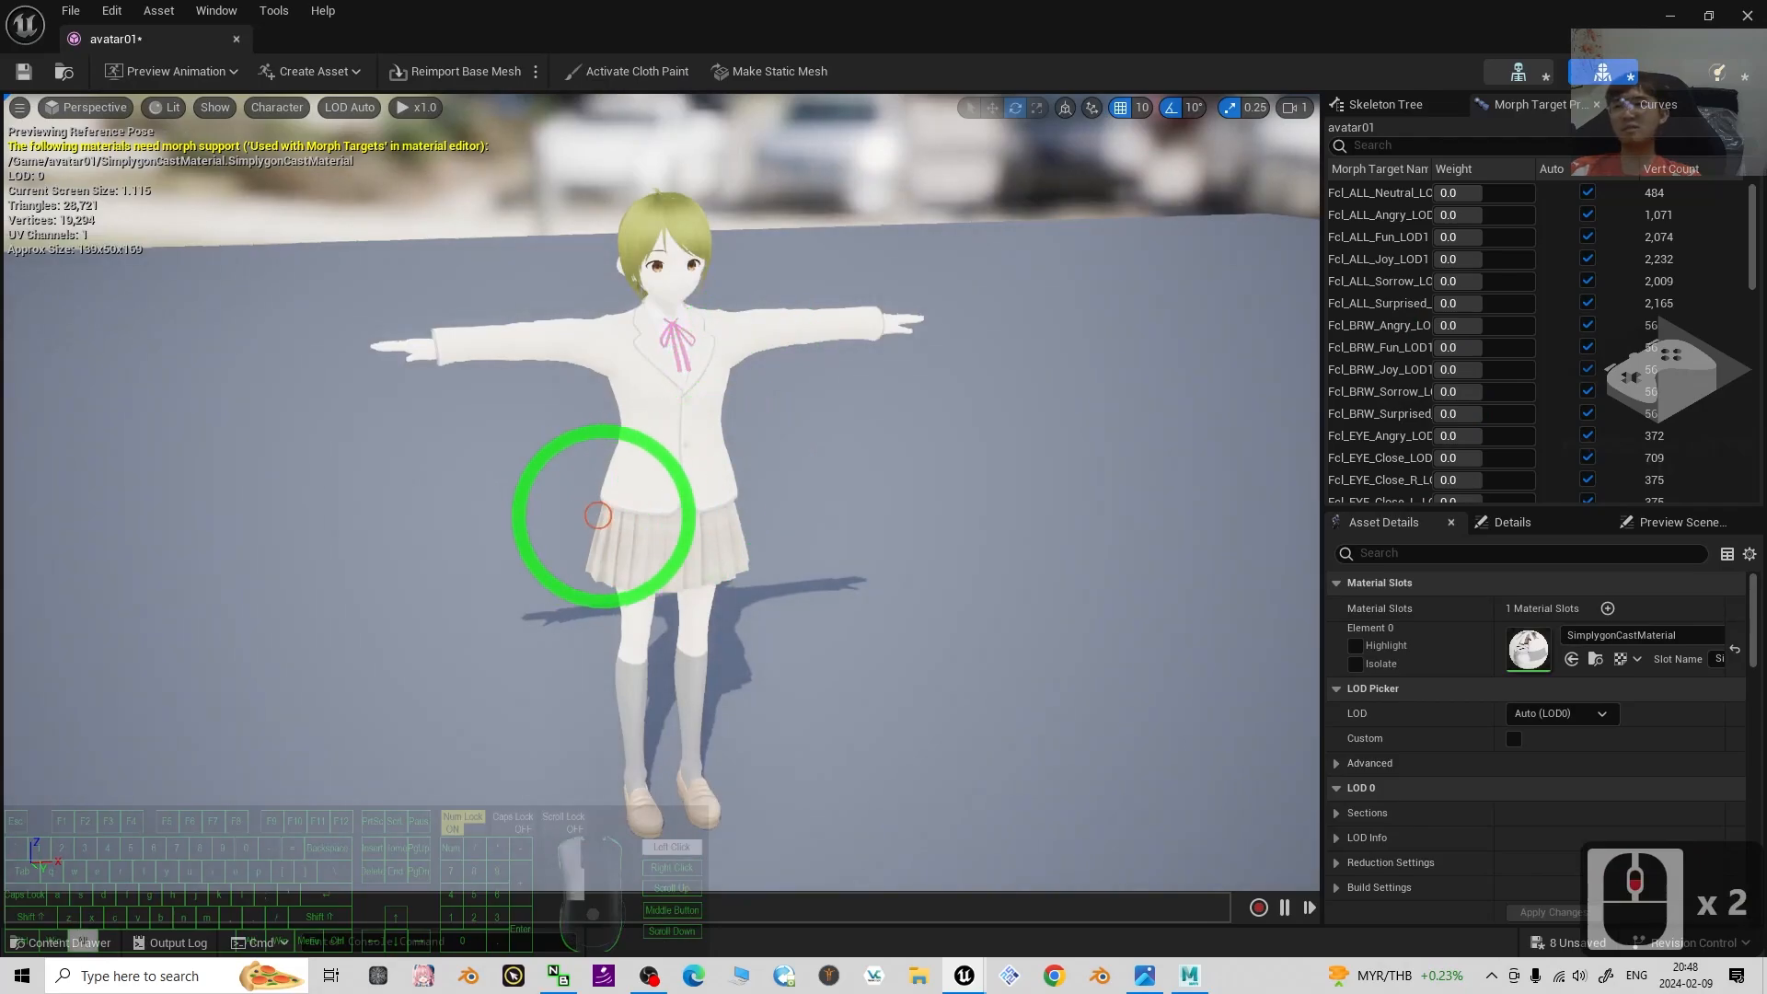
alt+drag(598, 515, 1156, 458)
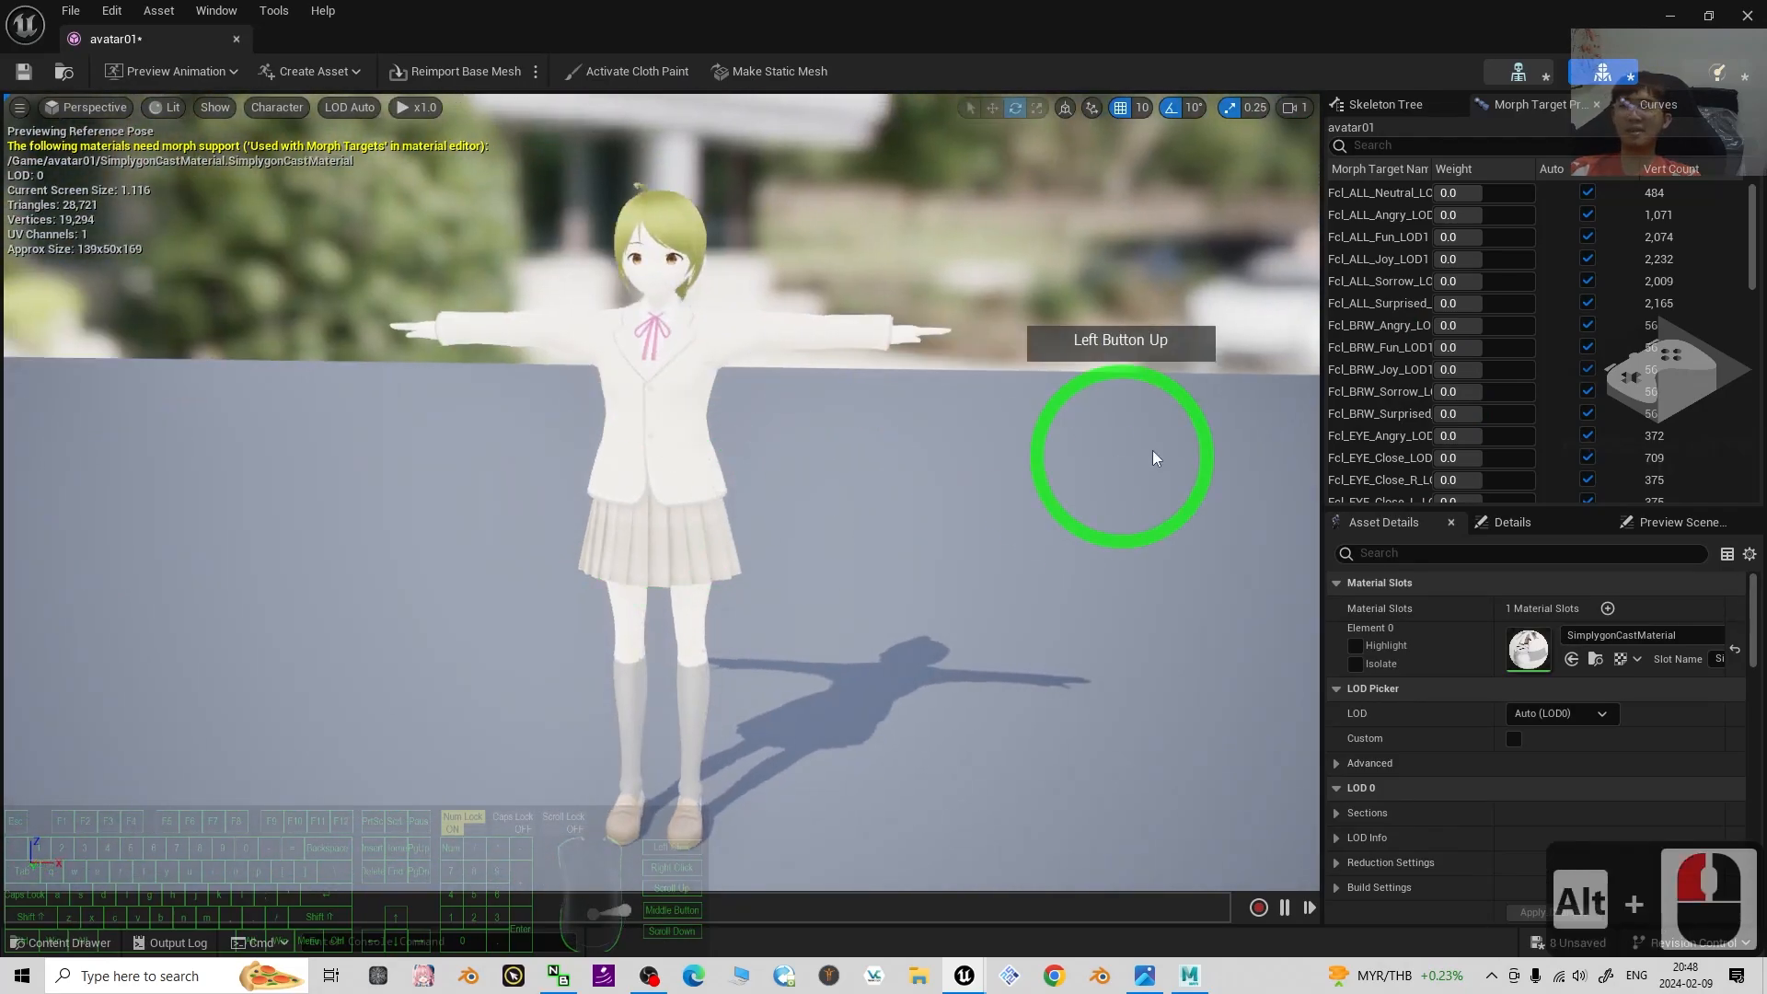
scroll(979, 367, up, 2)
drag(978, 367, 1633, 7)
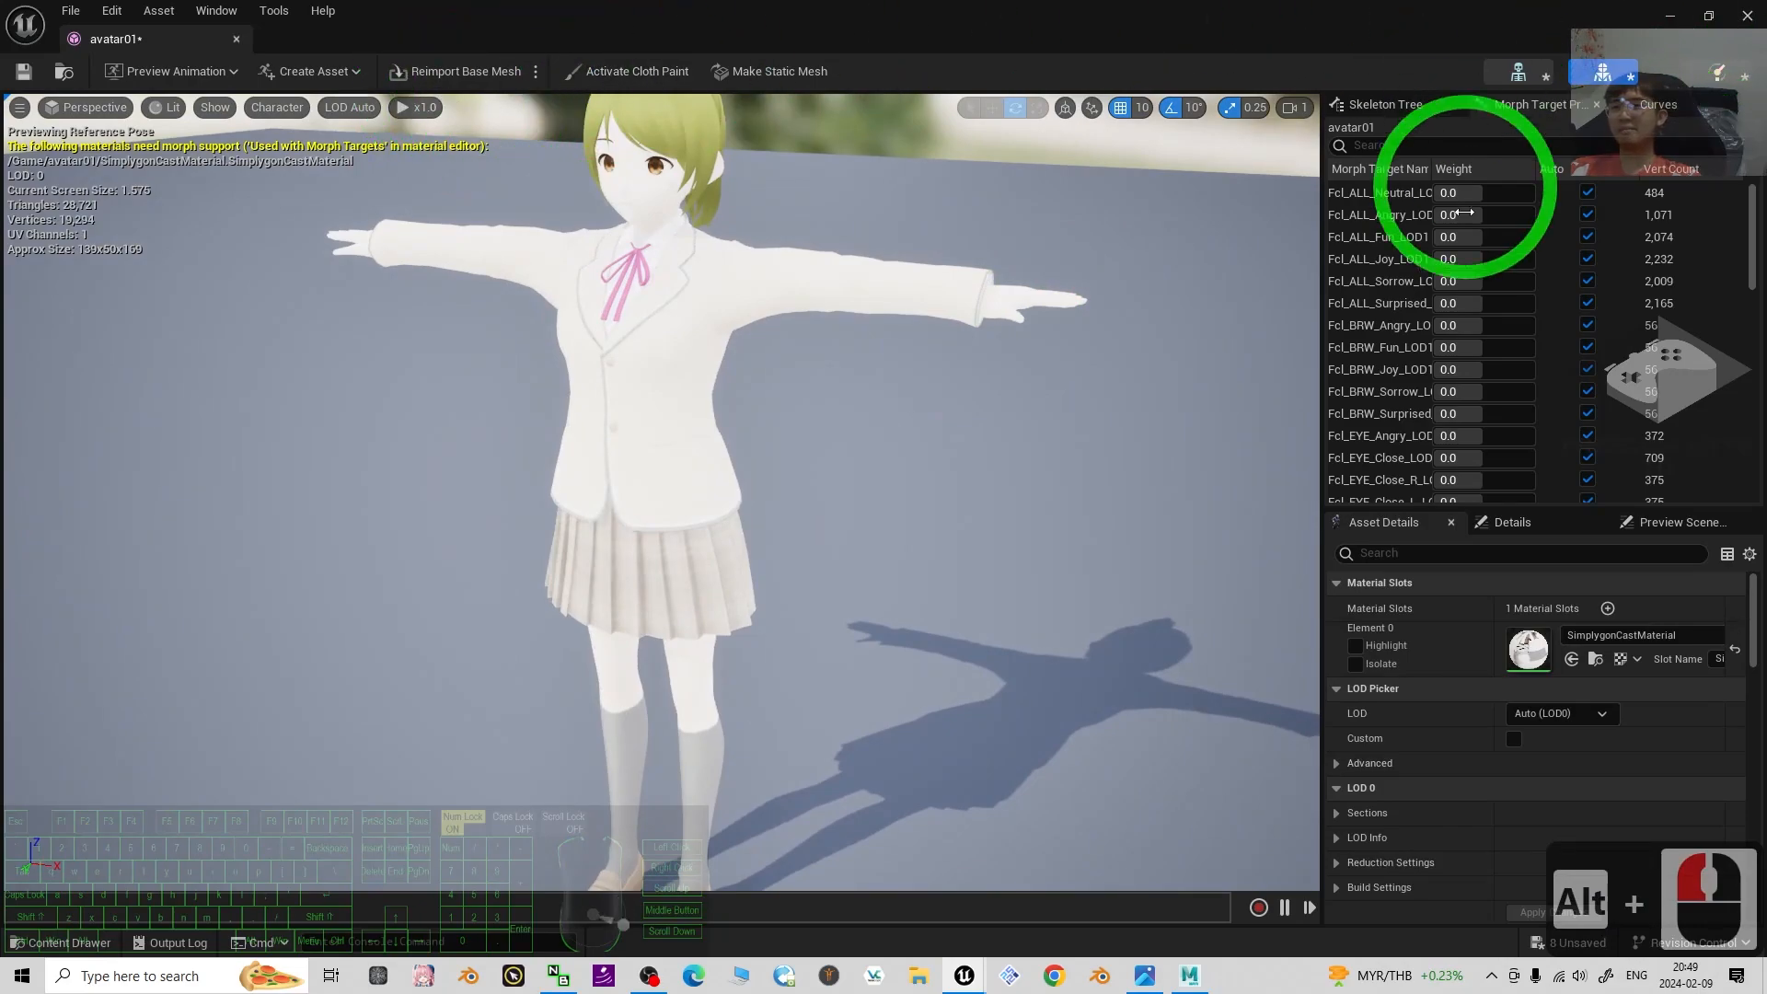
Open SimplygonCastMaterial from the avatar's material slot and move the main material node farther from the texture samples.
double_click(1526, 649)
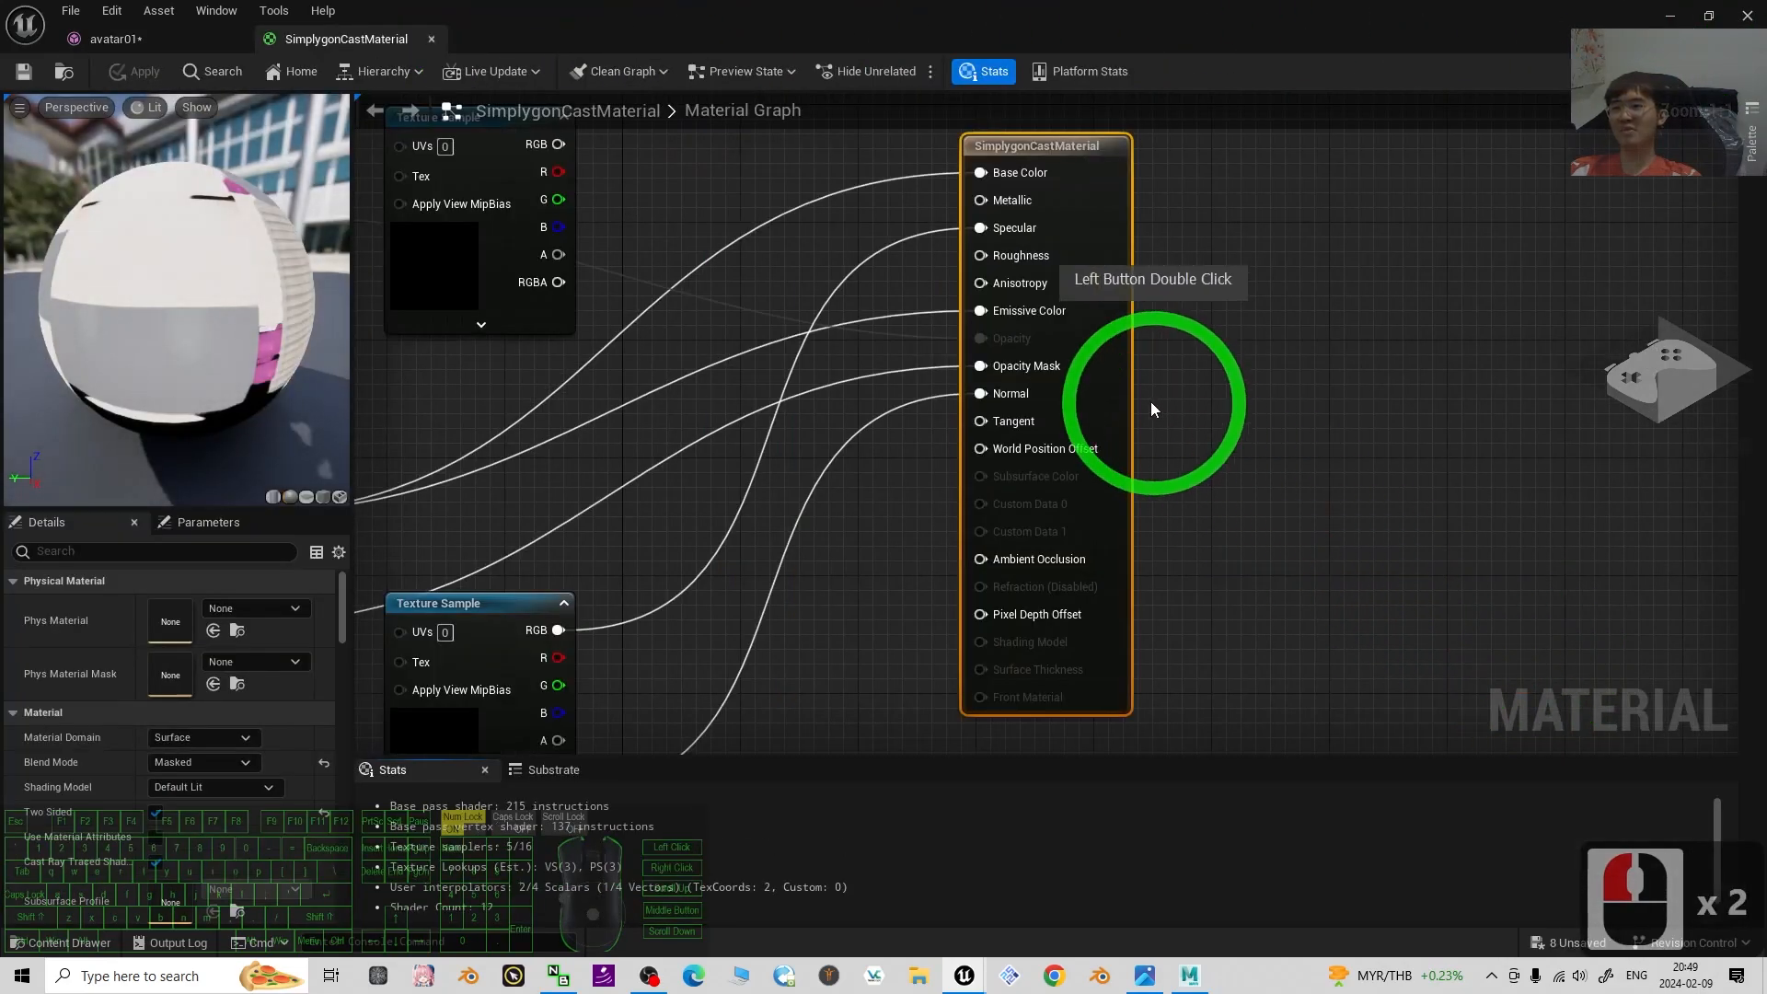
click(154, 48)
click(315, 48)
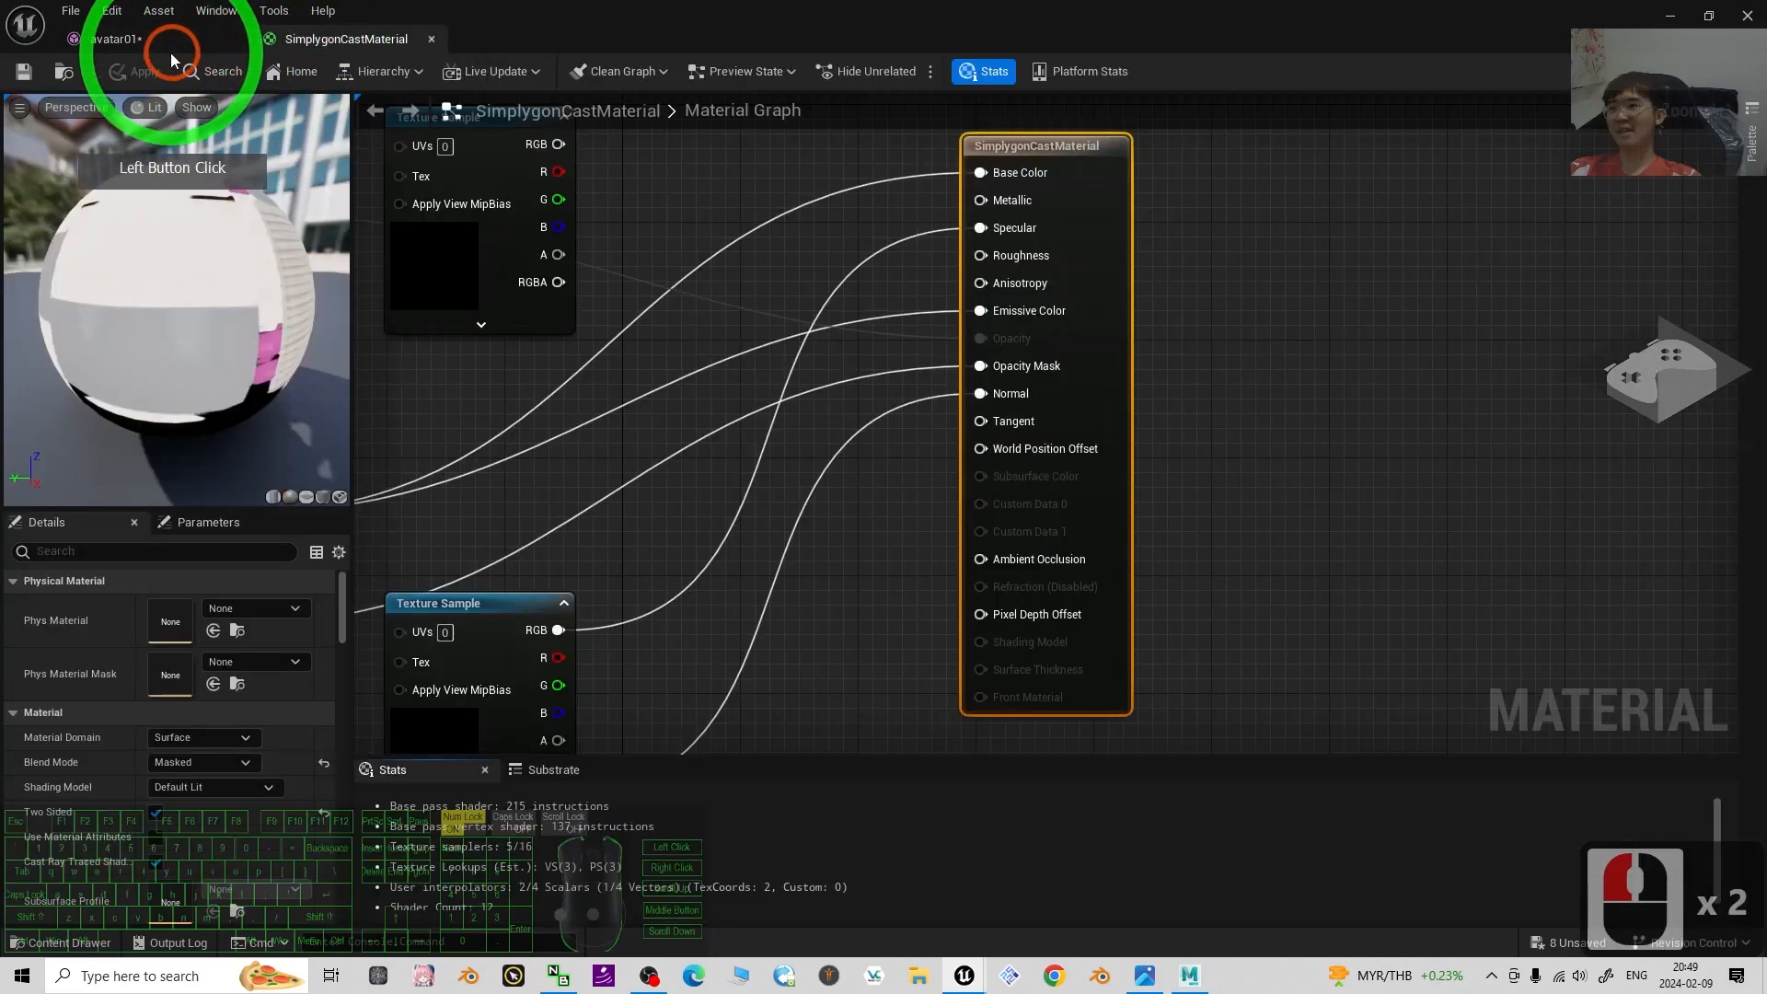
click(171, 52)
click(349, 53)
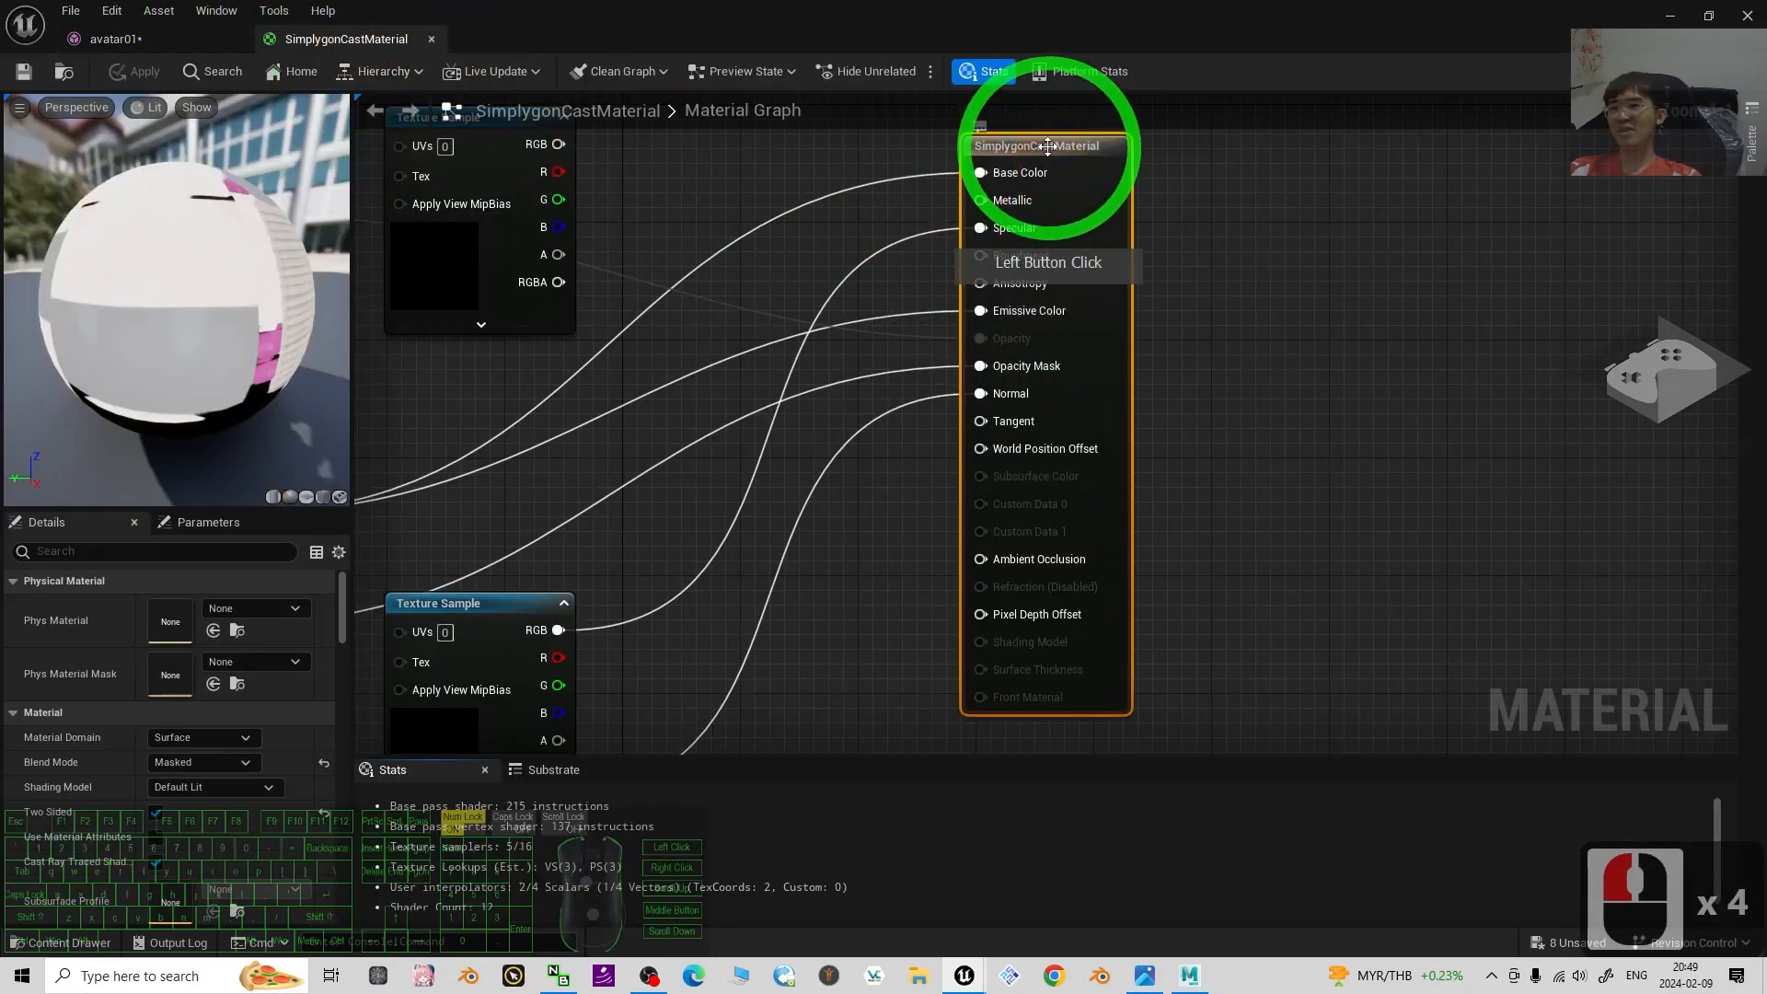
drag(1058, 147, 1219, 176)
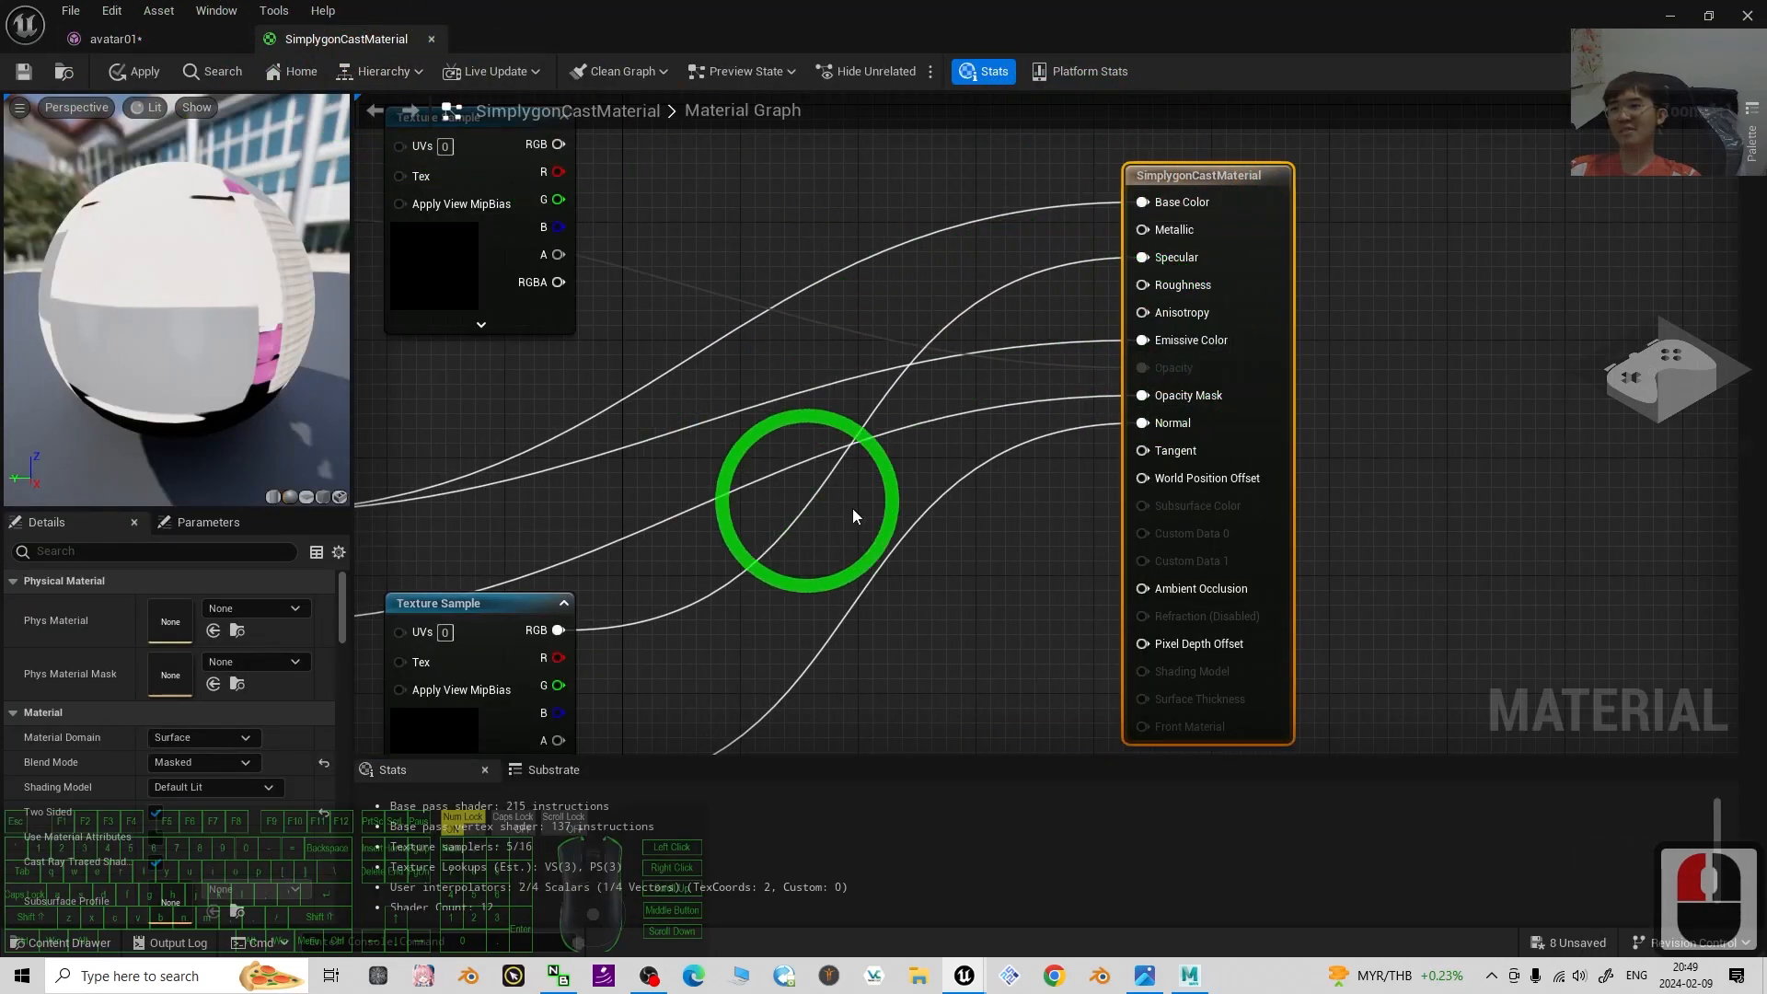
Disconnect the color texture from the material's Emissive Color input and save the material.
scroll(921, 543, down, 2)
right_drag(958, 564, 1226, 549)
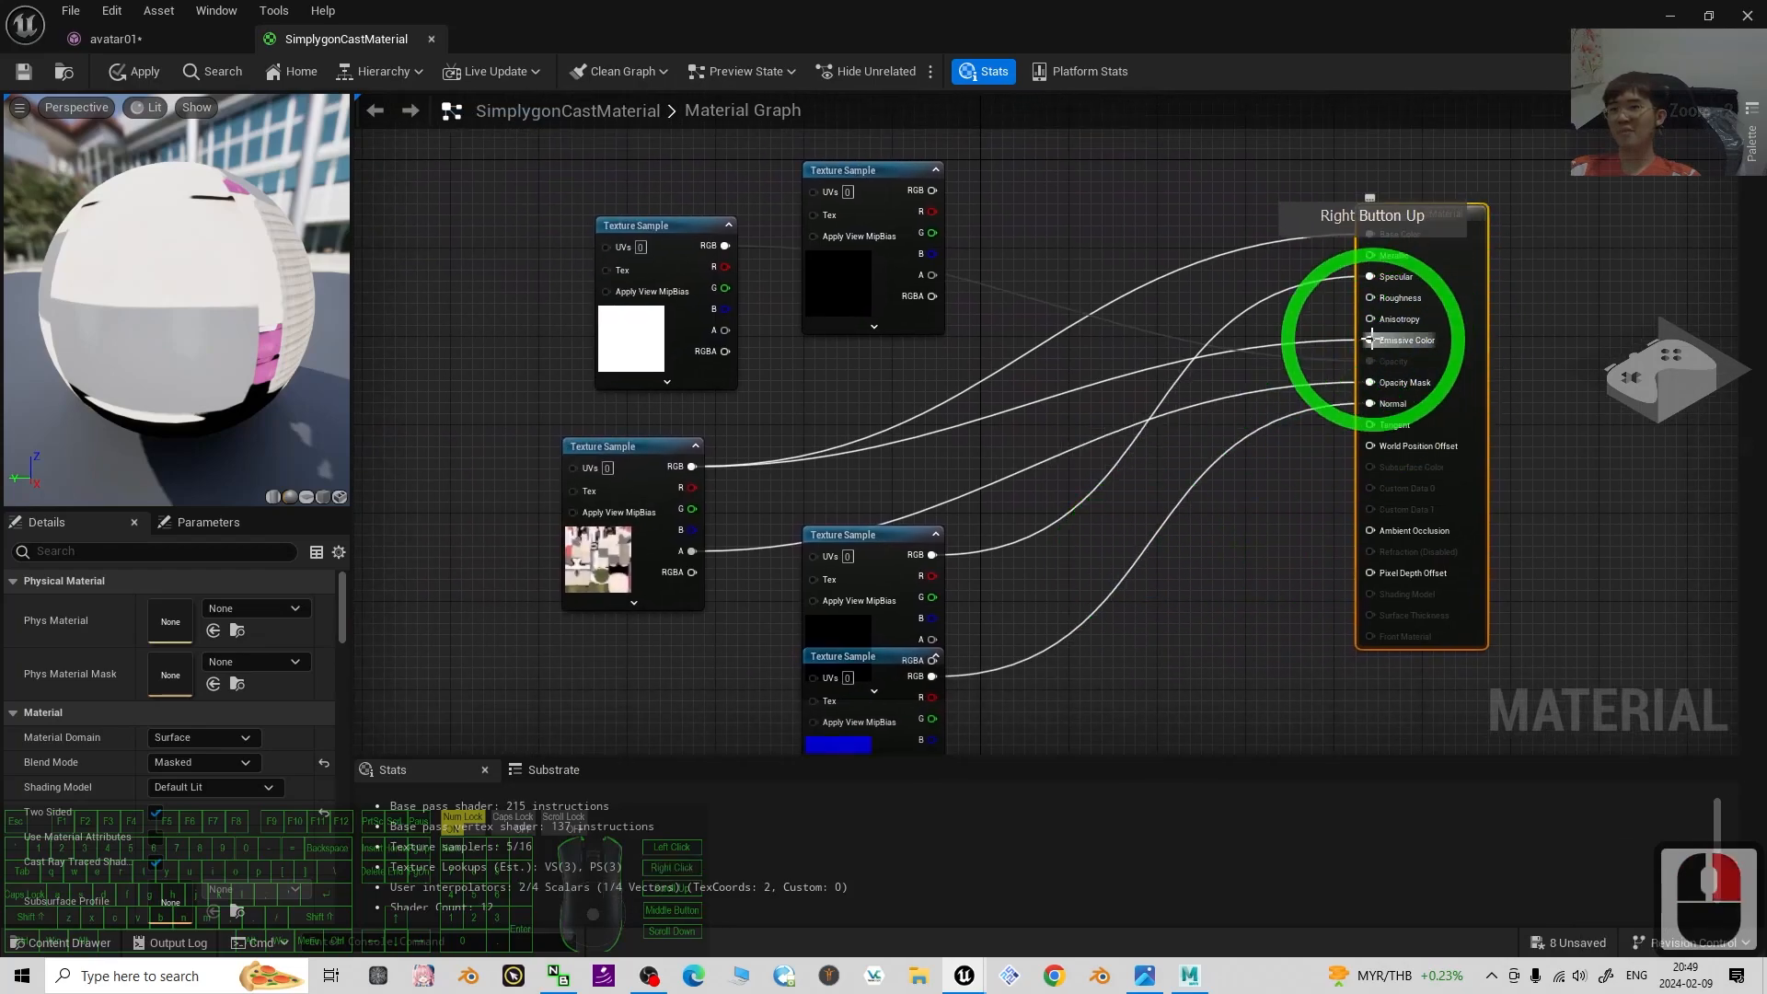
ctrl+drag(1372, 341, 1308, 359)
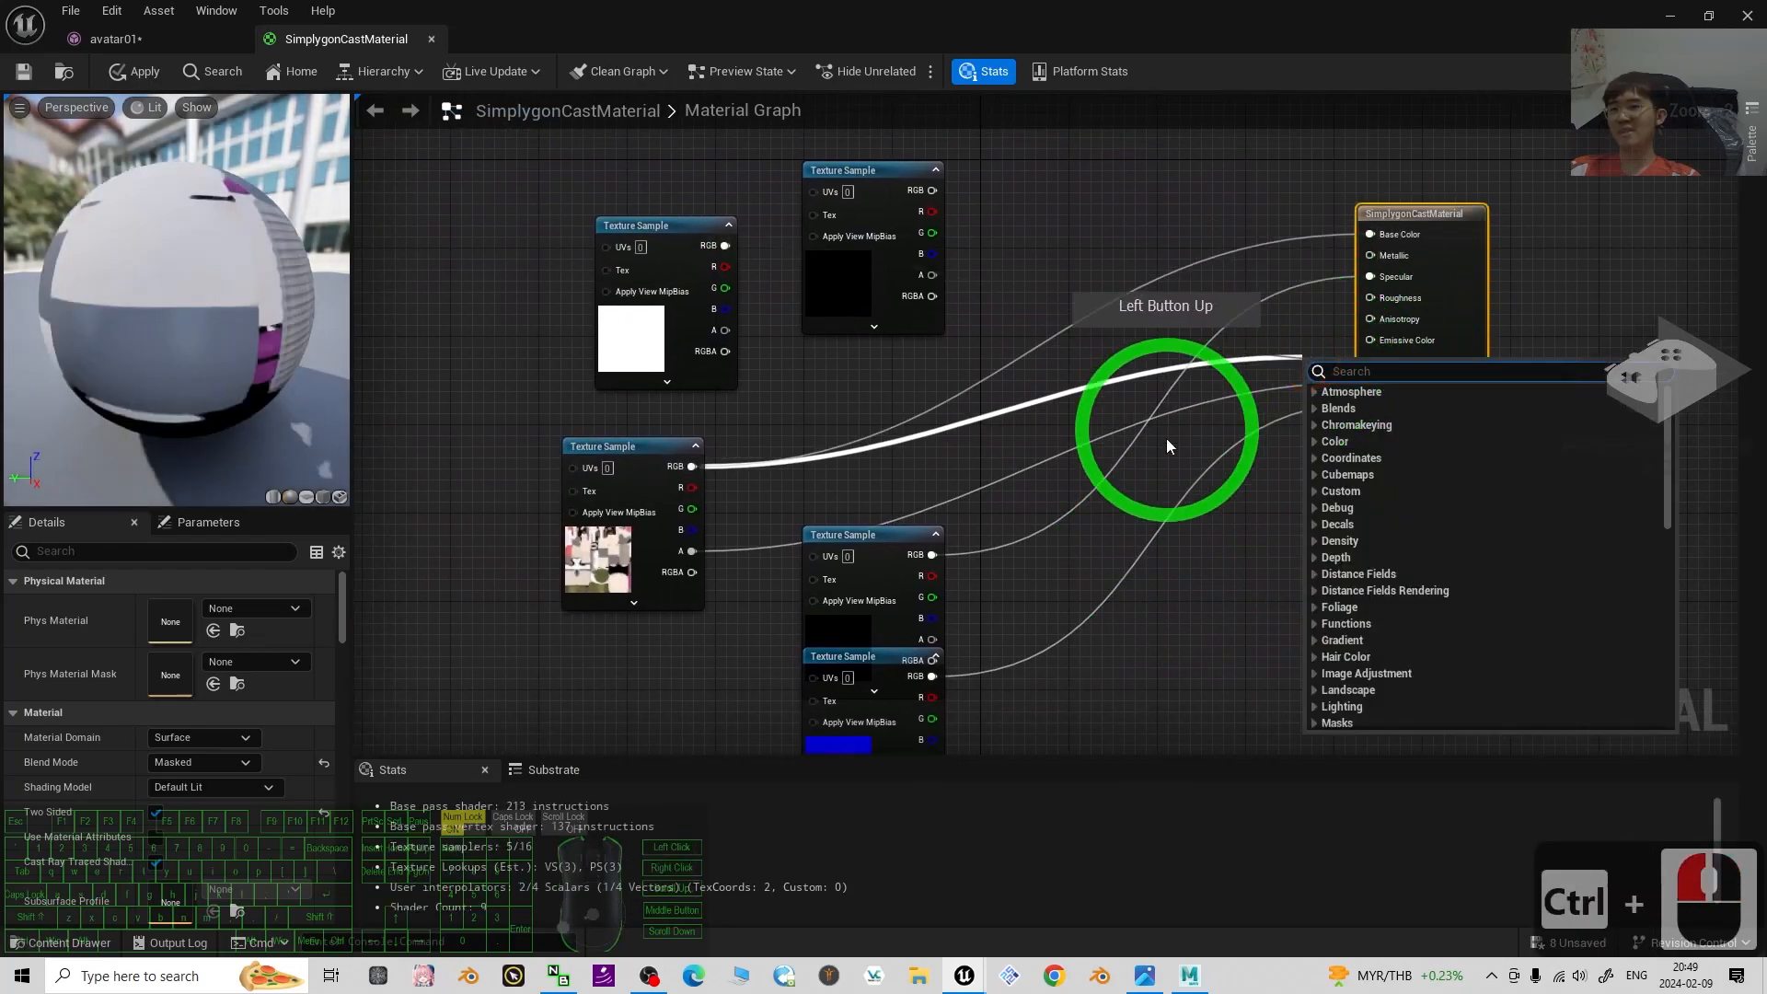
click(1189, 605)
click(108, 41)
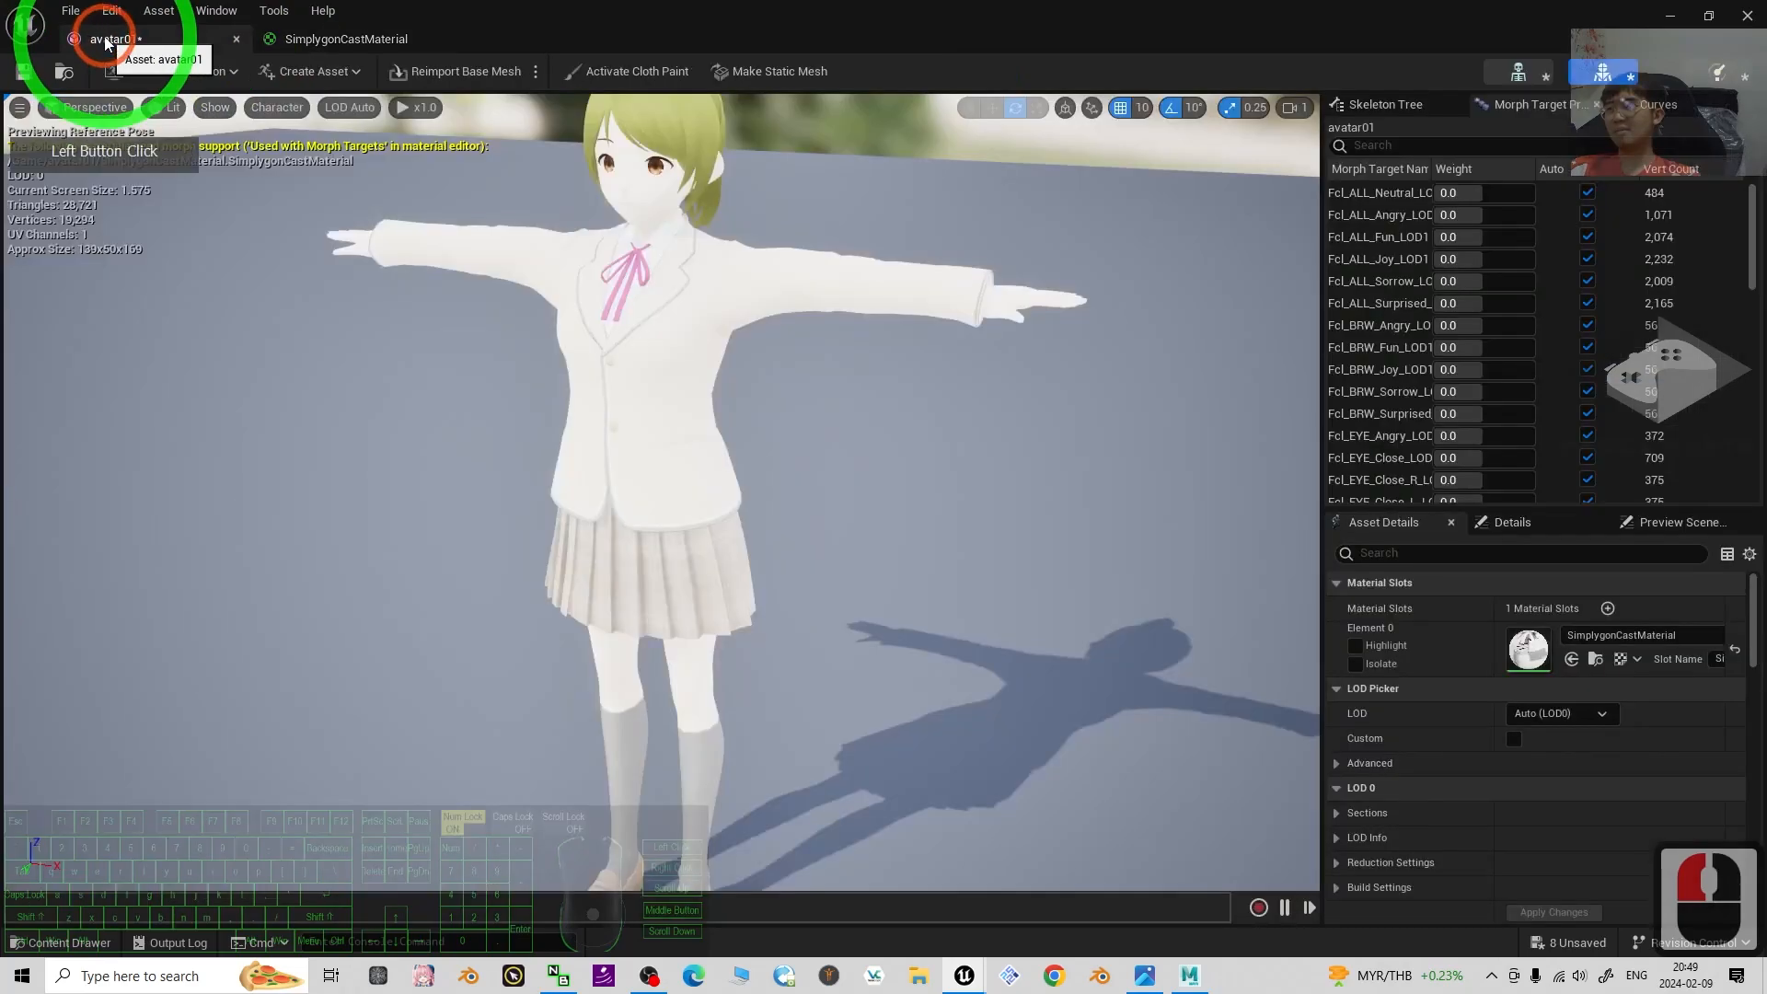
click(303, 37)
click(25, 73)
click(28, 79)
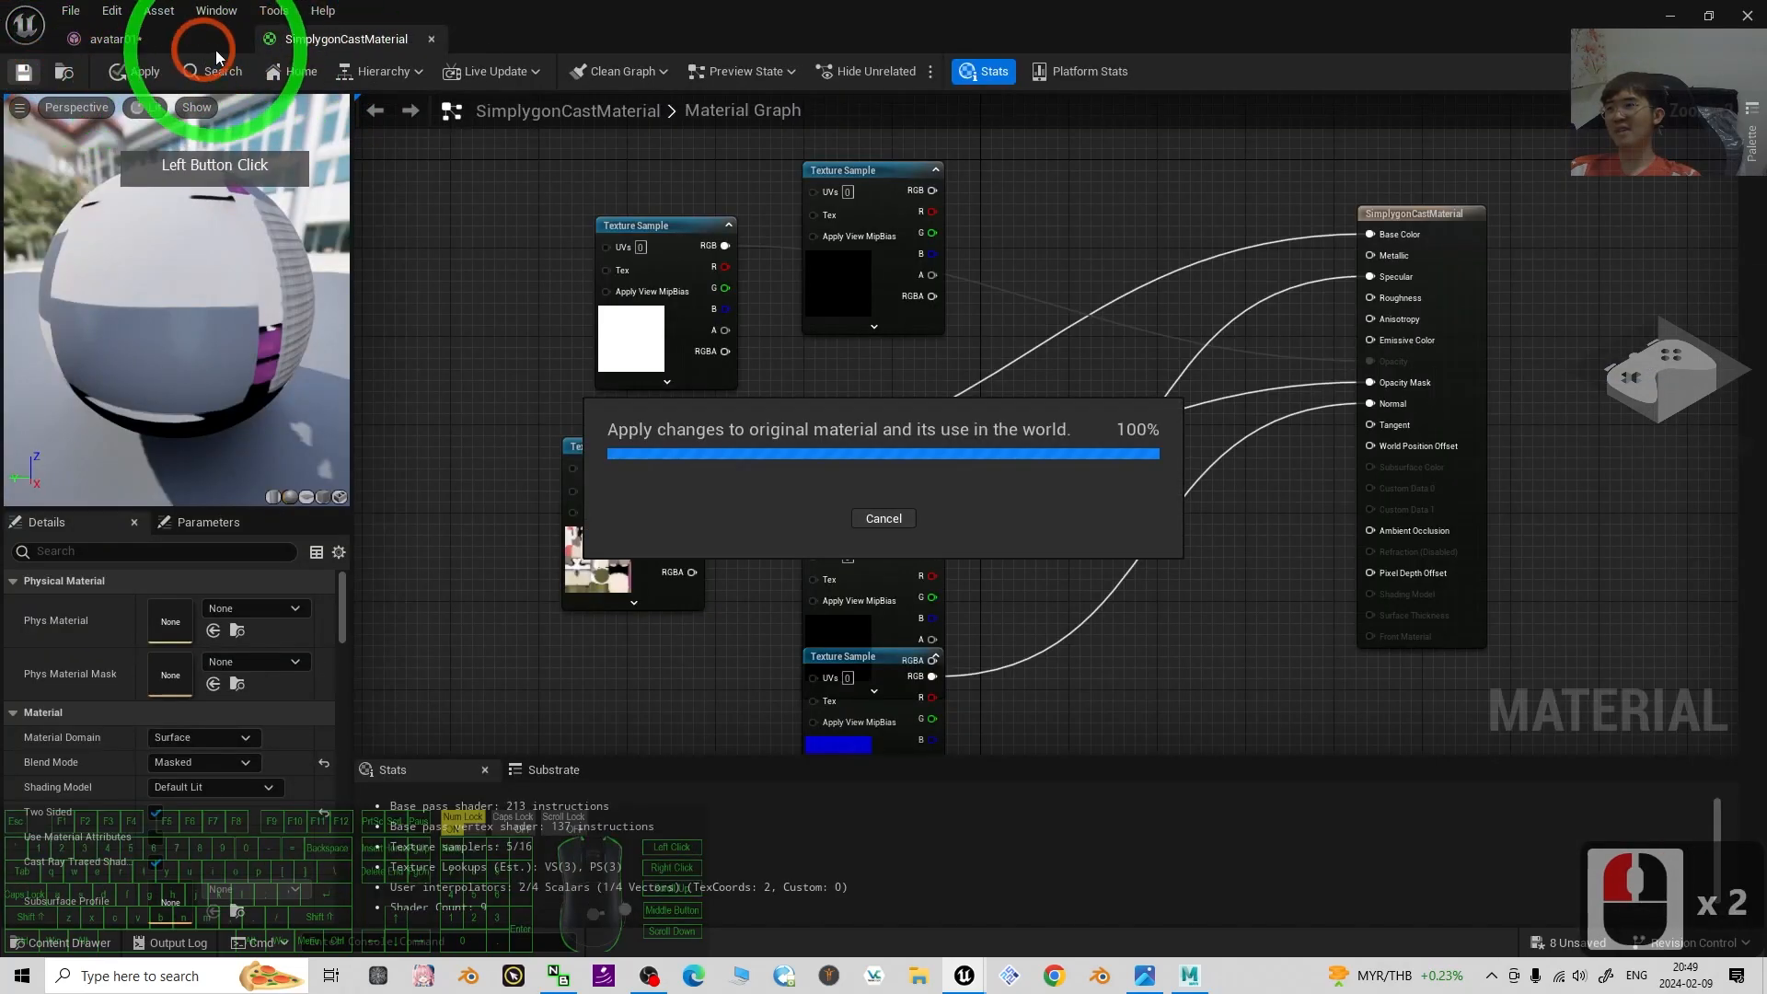
Inspect how the avatar01 mesh is shaded without the emissive connection, looking at the face and jacket up close.
click(127, 45)
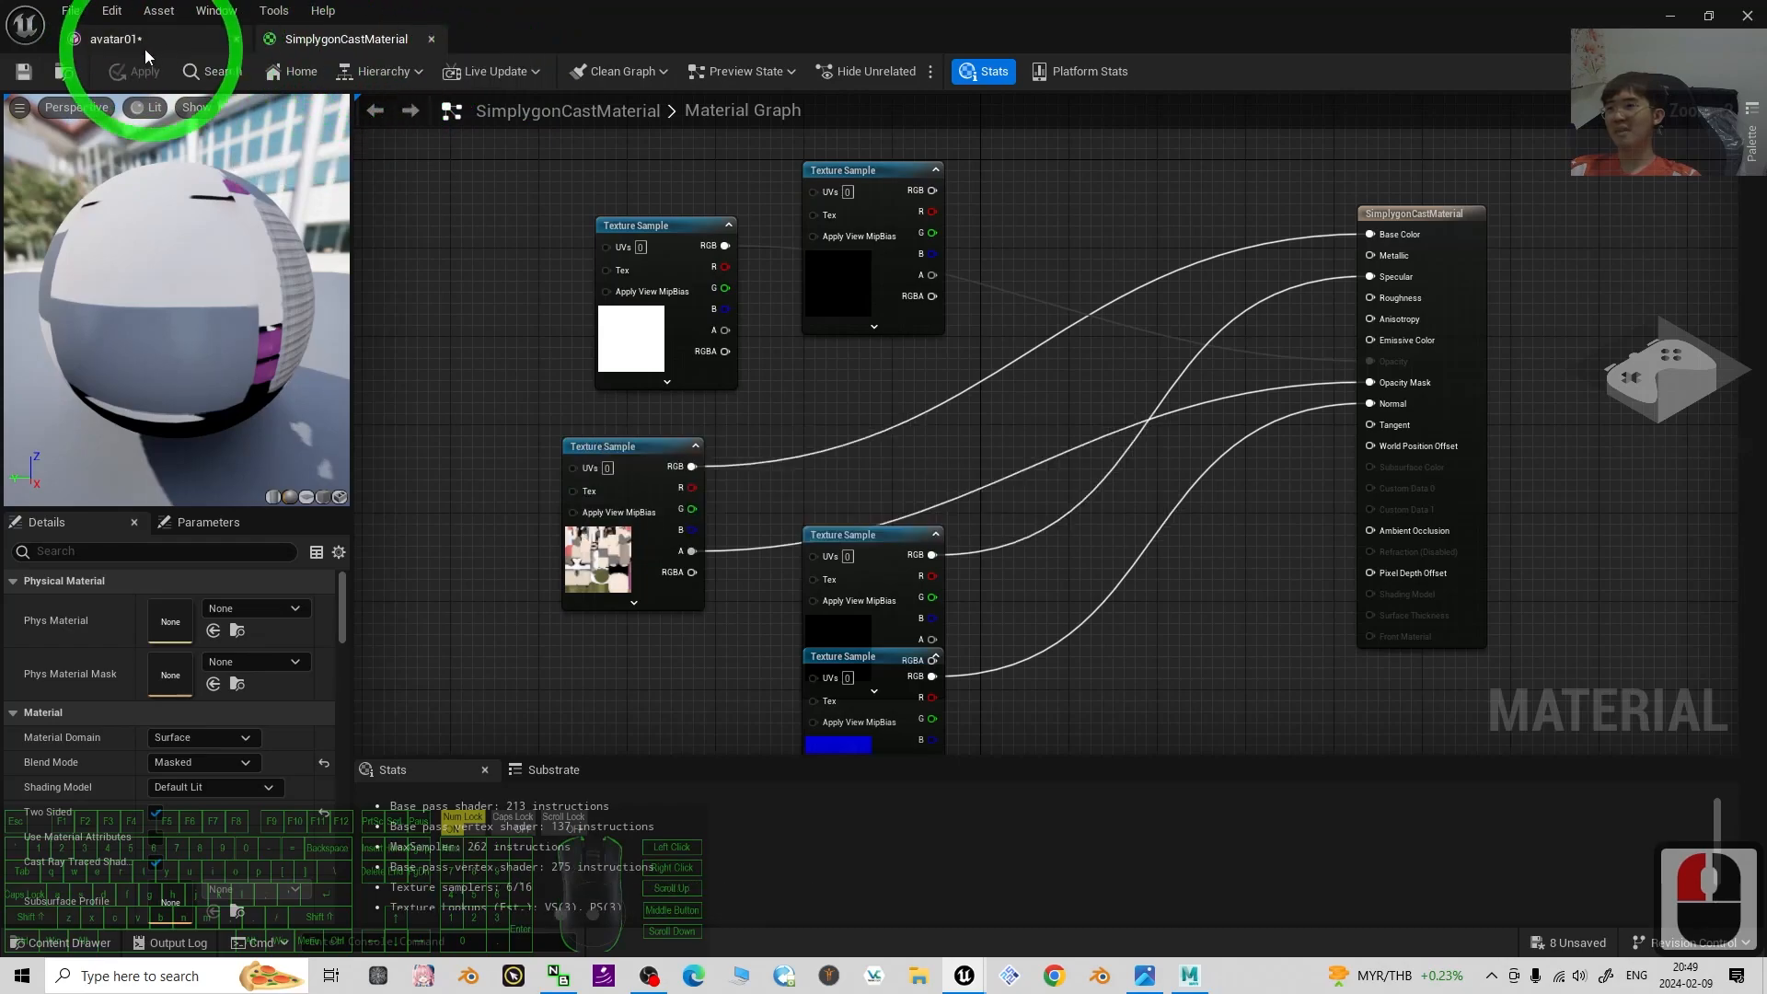
click(137, 41)
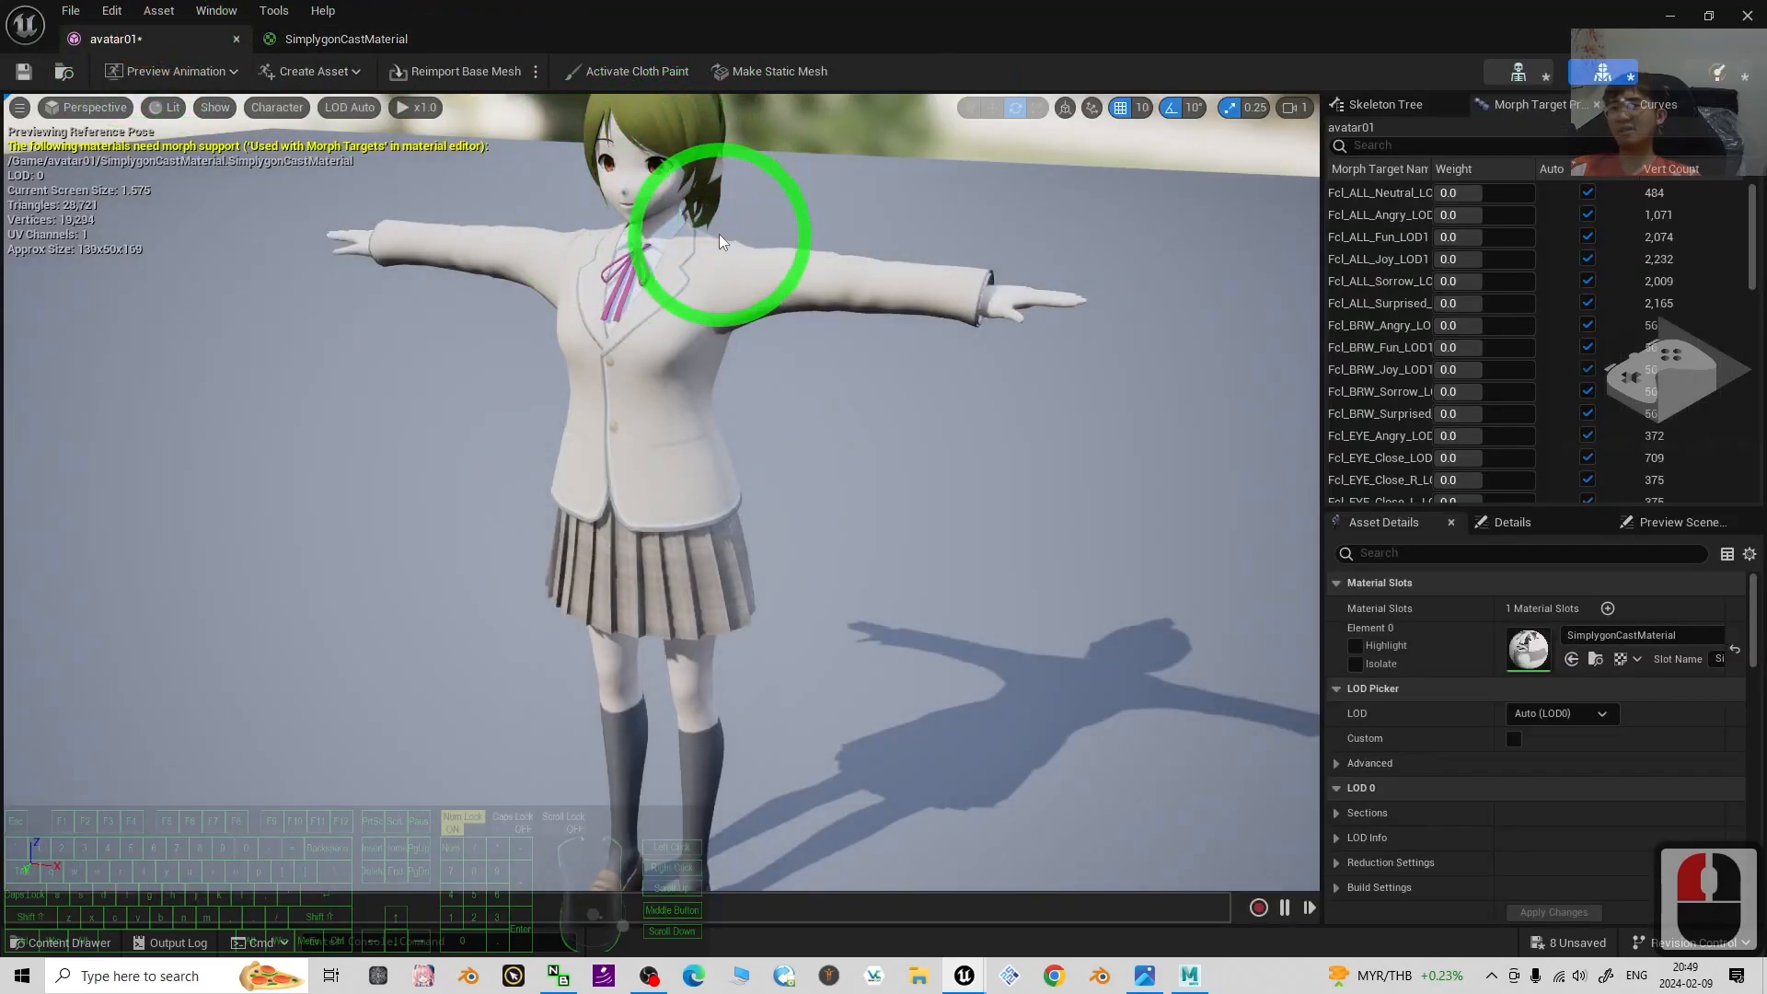
scroll(714, 300, up, 1)
scroll(727, 311, down, 2)
alt+middle_drag(880, 355, 881, 361)
scroll(620, 370, up, 4)
scroll(557, 301, down, 3)
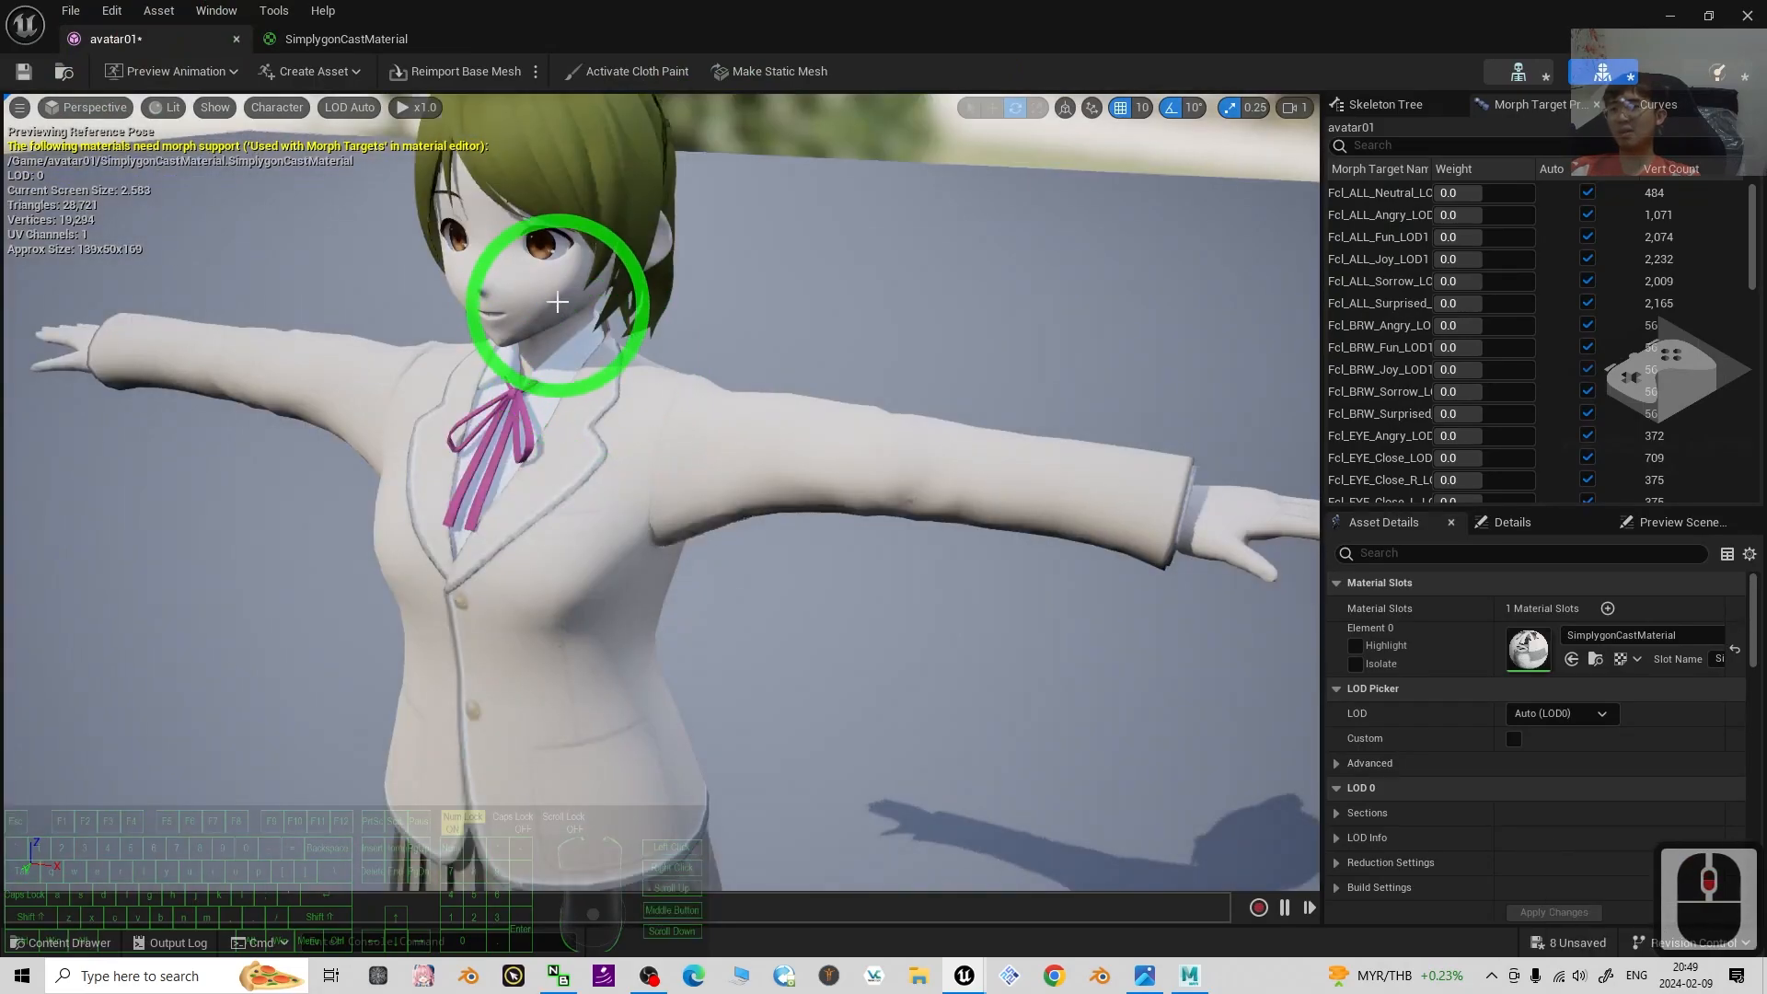
alt+drag(261, 405, 789, 236)
alt+drag(892, 300, 529, 25)
Reconnect the color texture's RGB output to Emissive Color in SimplygonCastMaterial and save the material.
click(336, 39)
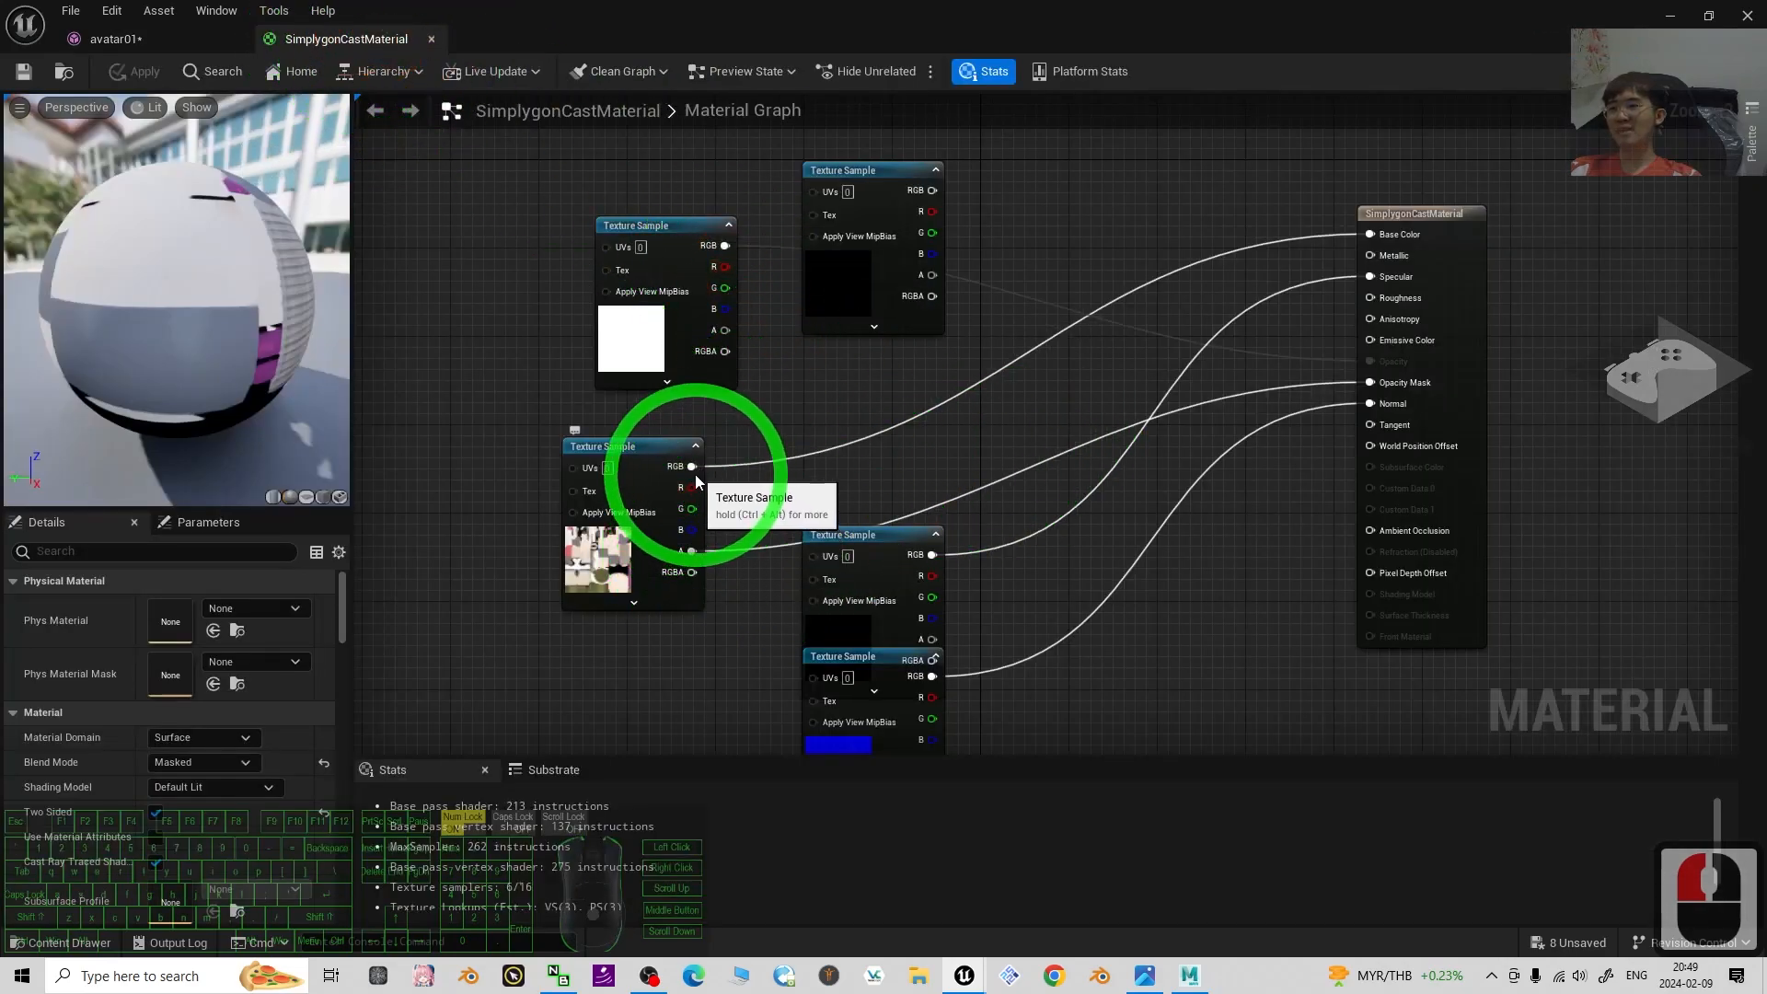
drag(692, 467, 1371, 346)
scroll(1533, 308, up, 3)
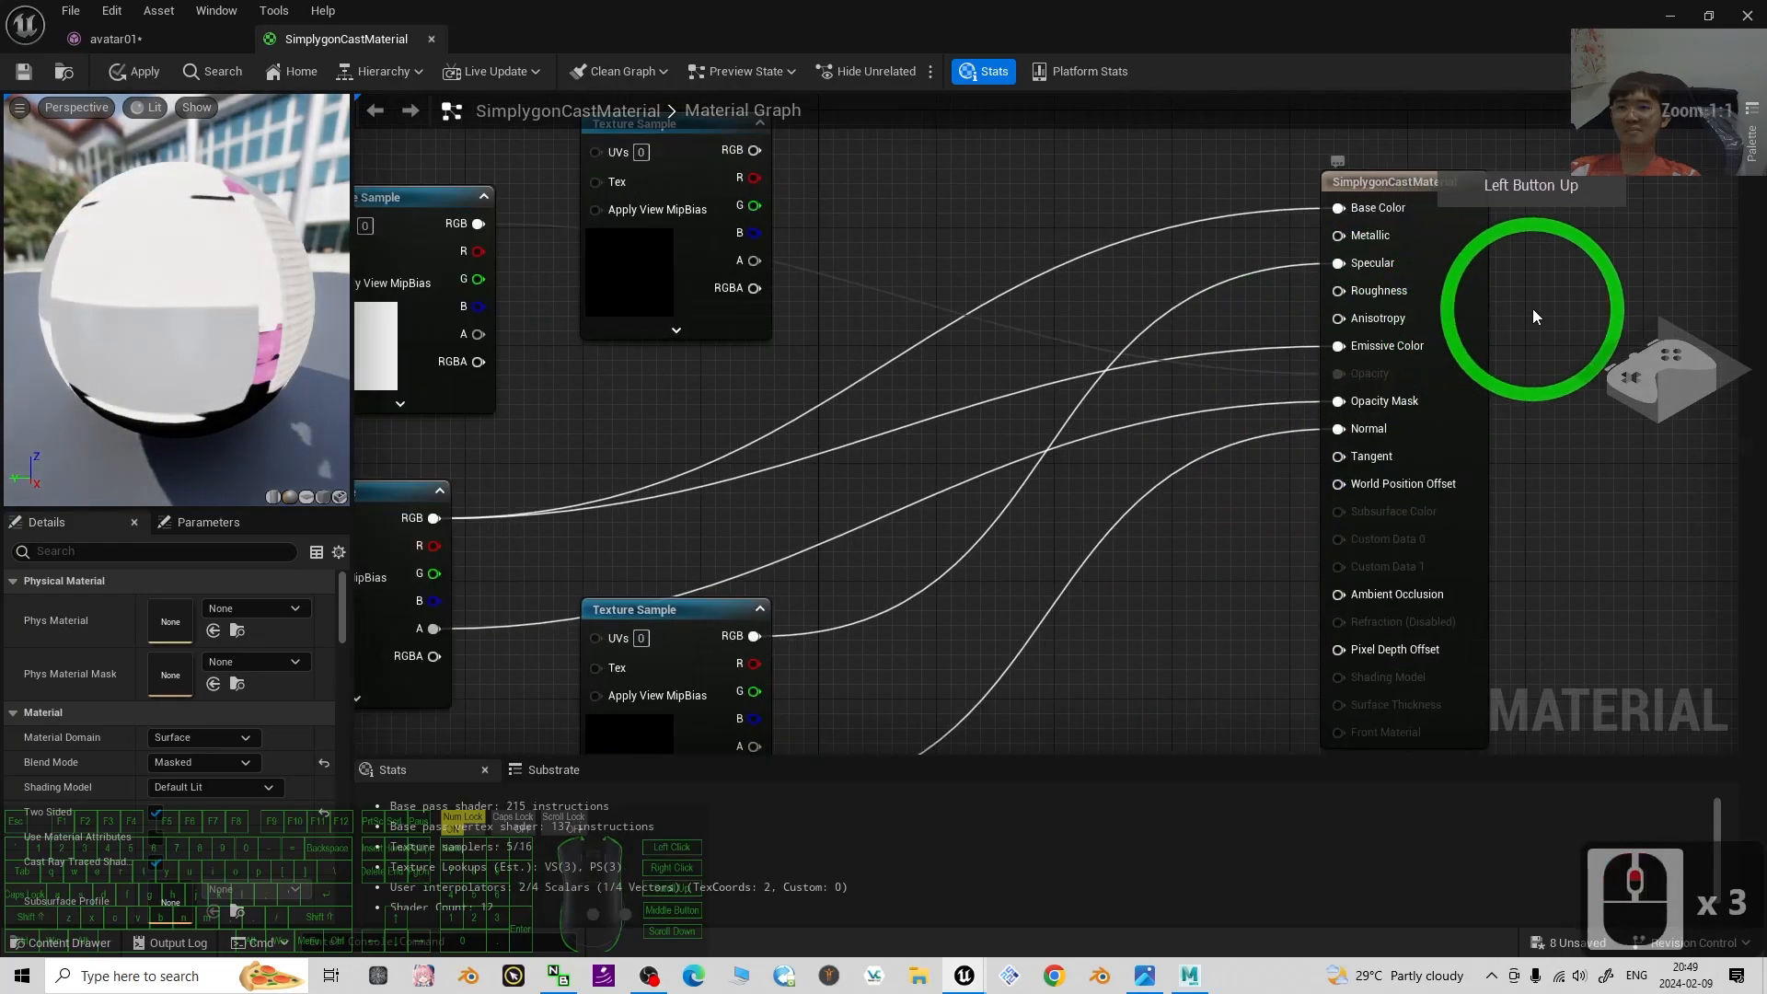
click(28, 77)
Examine the avatar with the emissive color restored from near and far, and close the mesh editor.
click(119, 46)
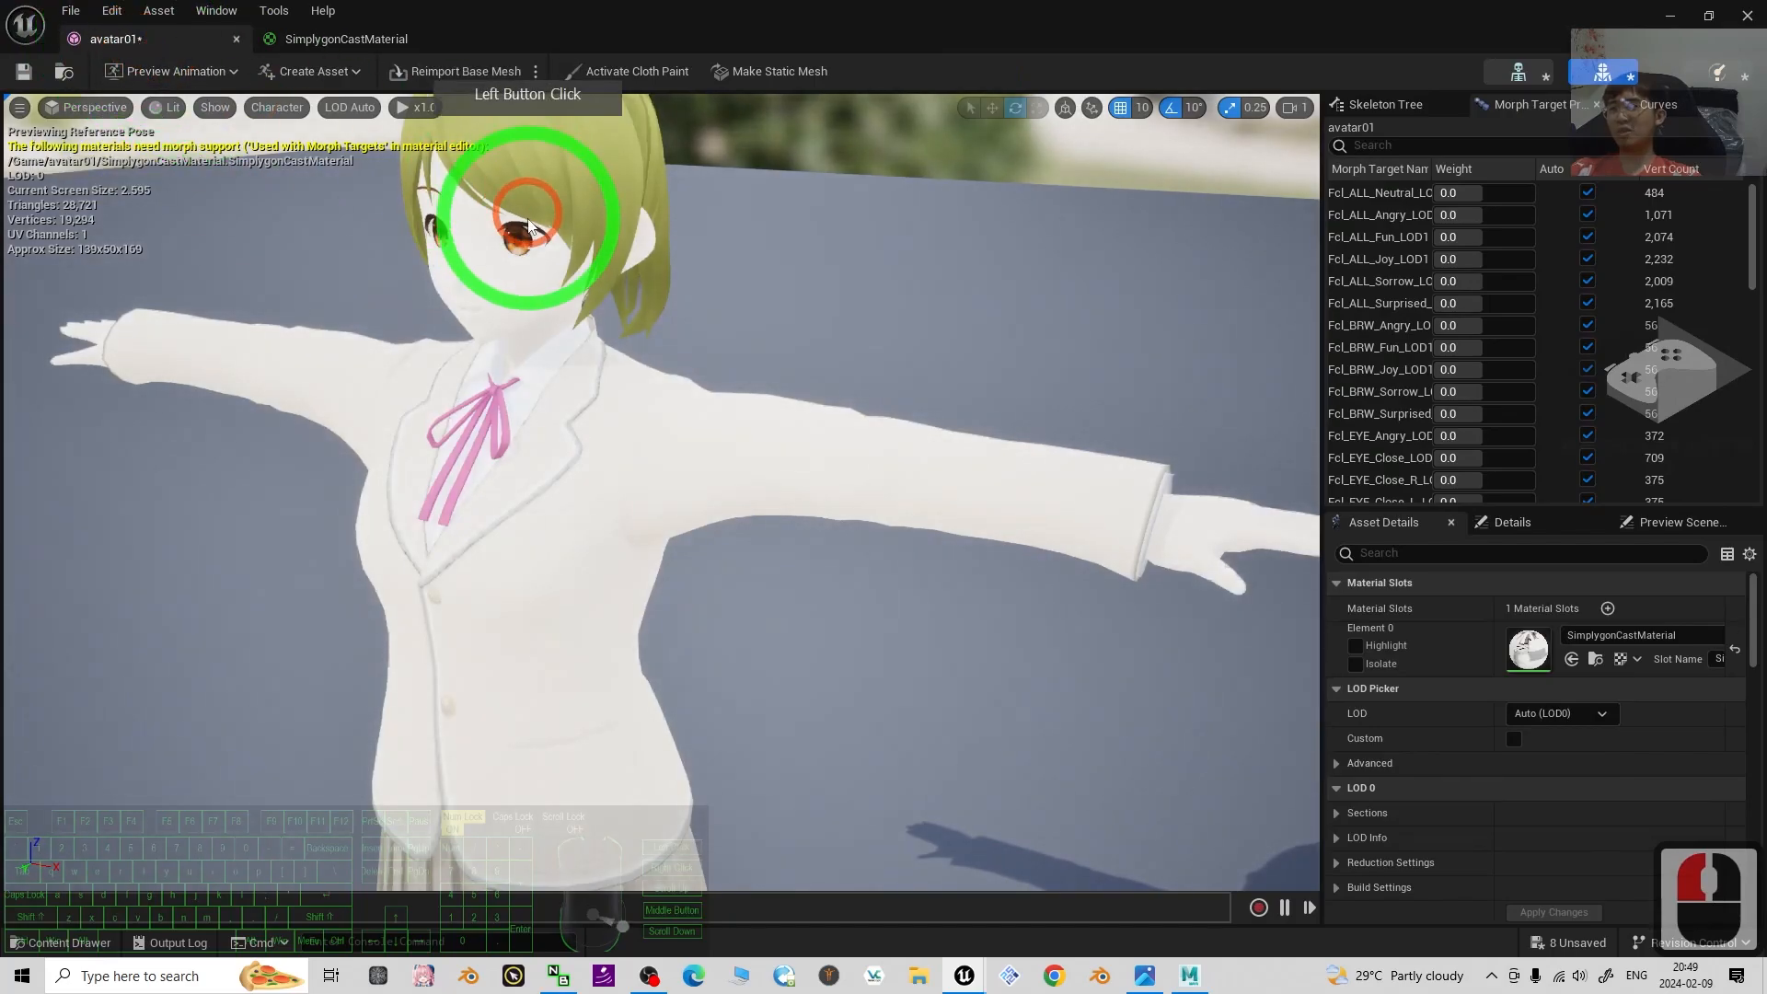
scroll(582, 419, down, 5)
scroll(630, 512, up, 5)
alt+drag(591, 576, 576, 309)
alt+drag(452, 471, 837, 298)
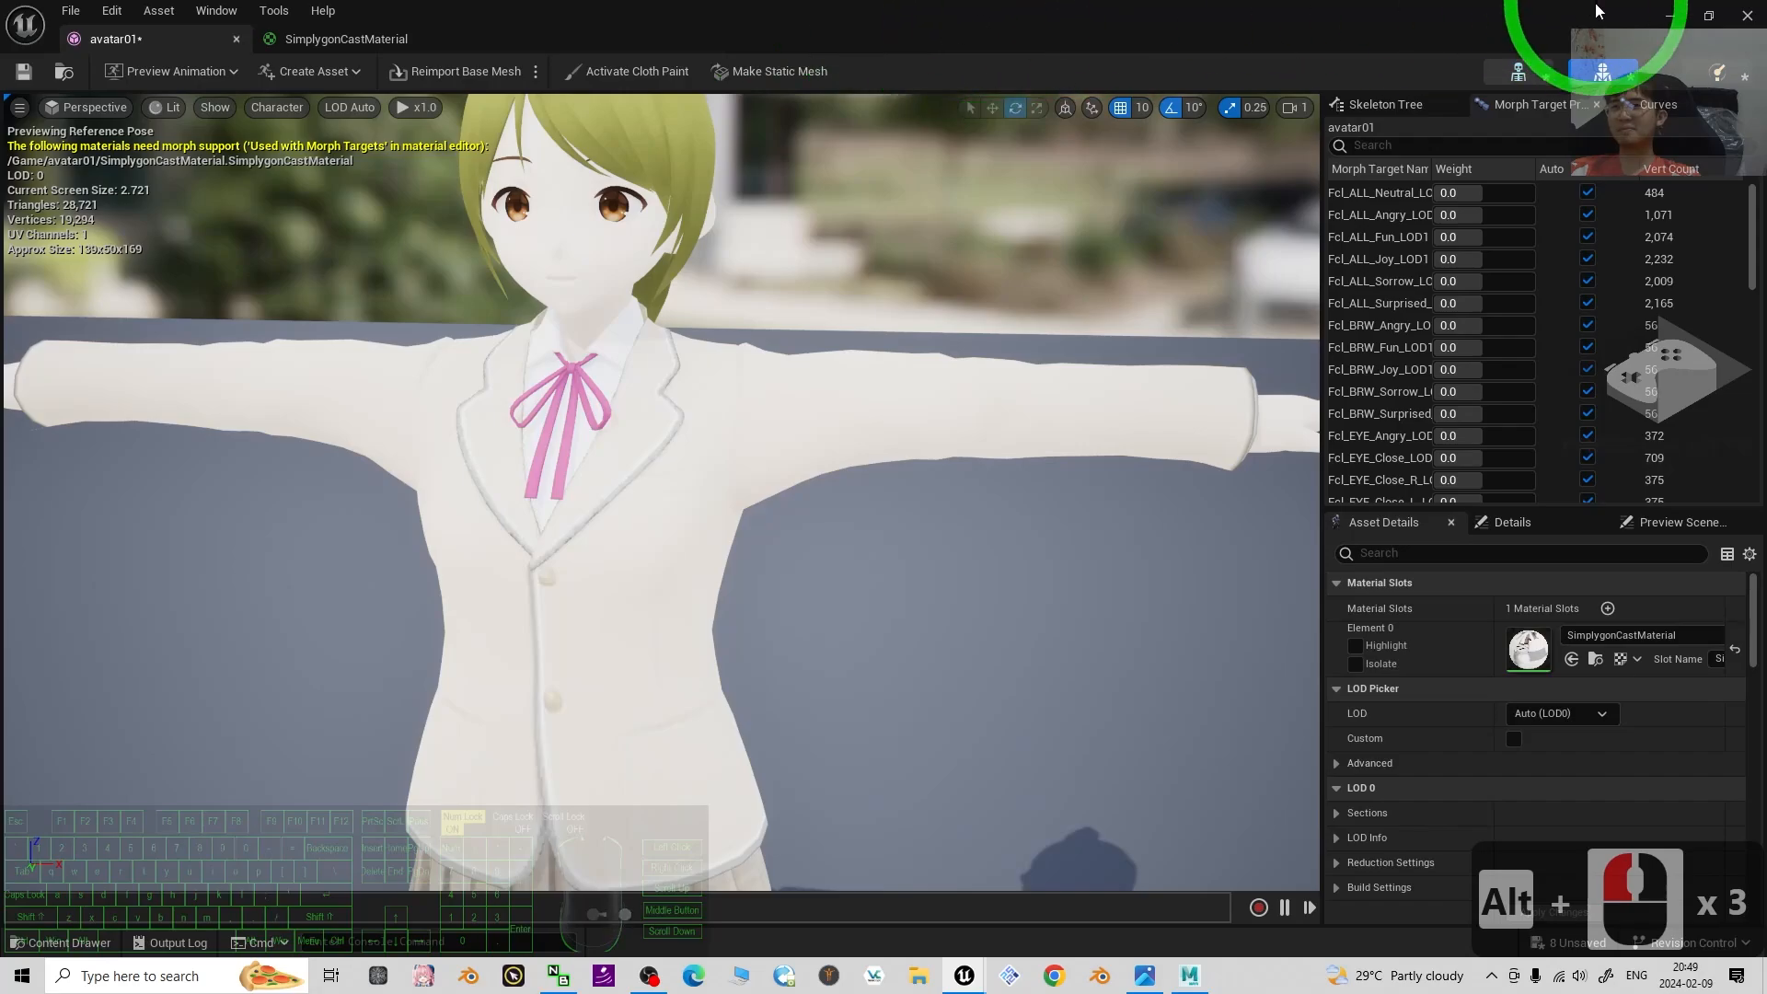
click(1710, 12)
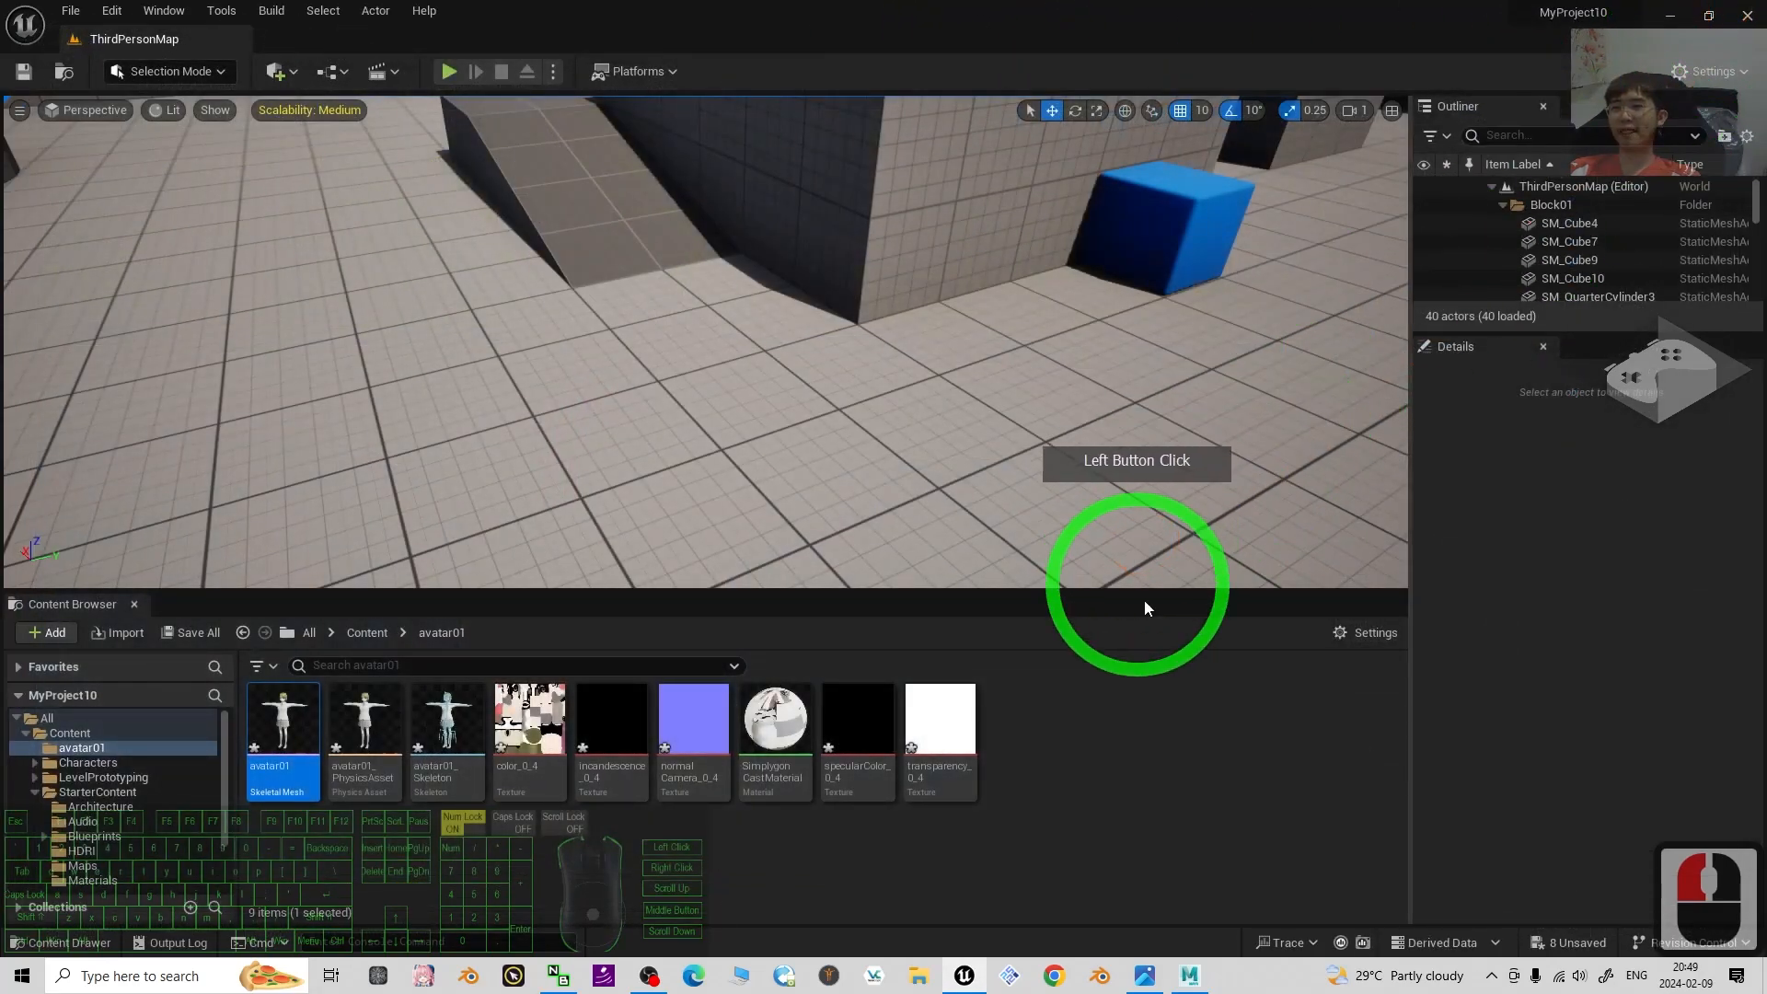
Reopen the avatar01 skeletal mesh to check its appearance from the side and front, and close it again.
double_click(283, 718)
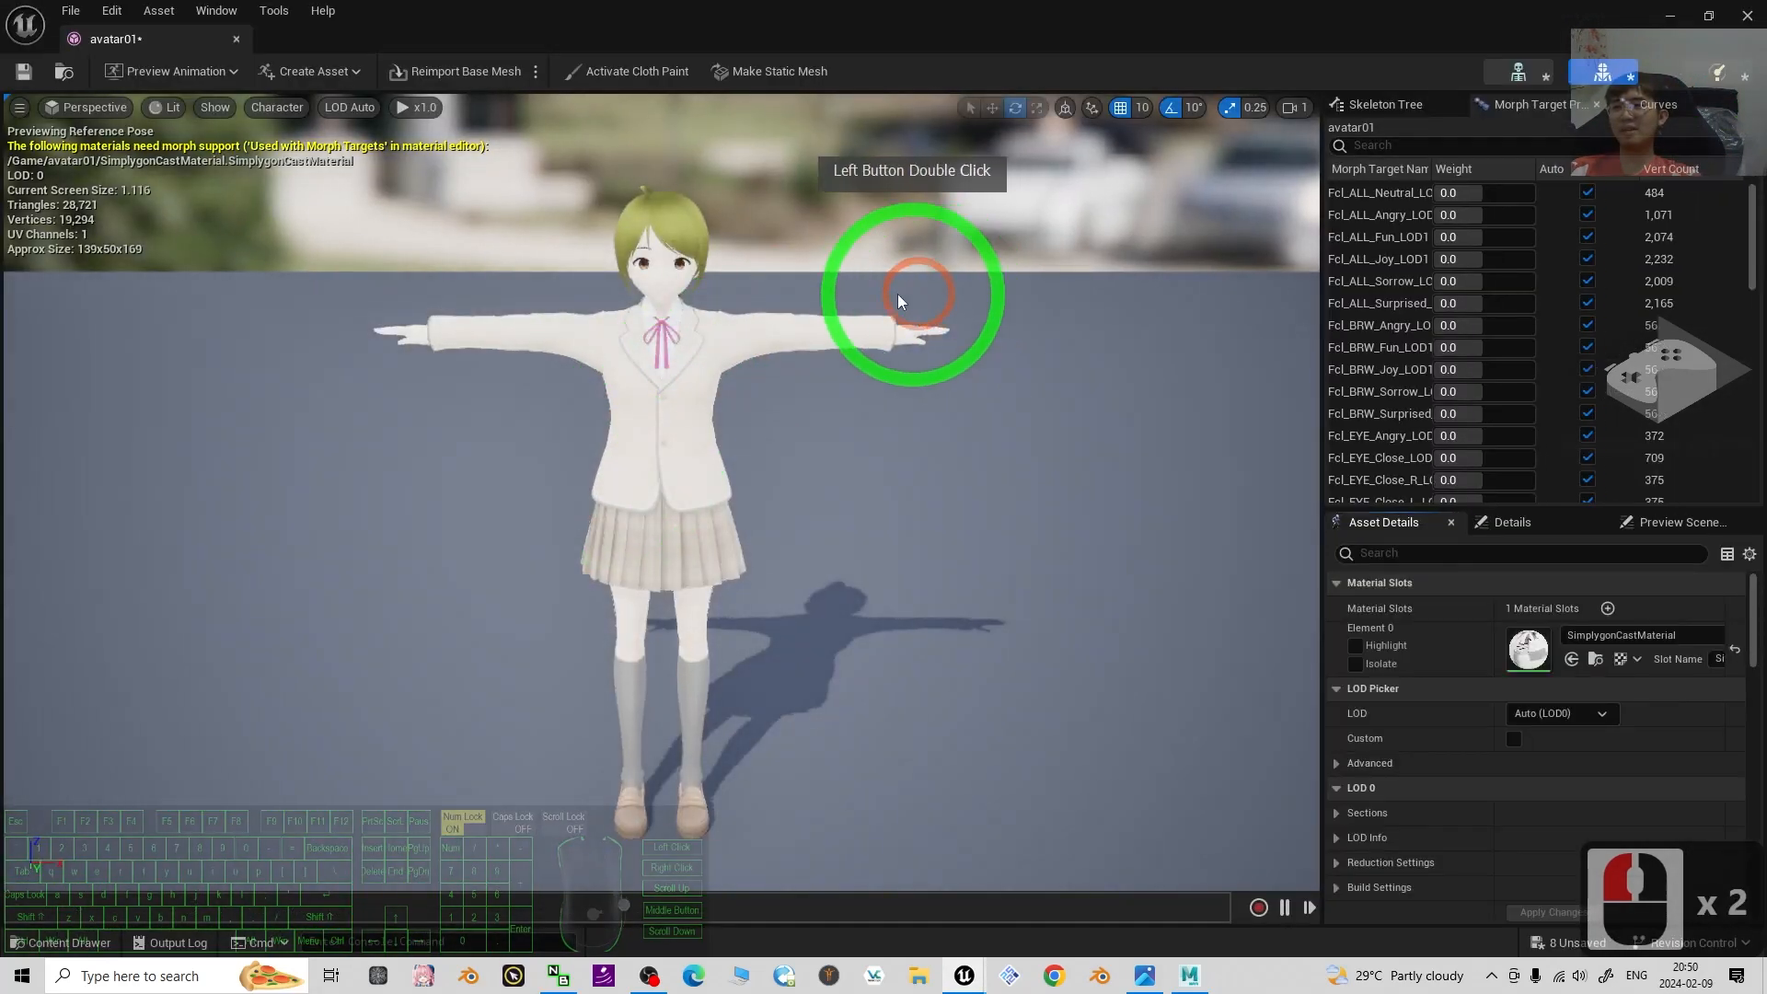
alt+drag(367, 533, 636, 477)
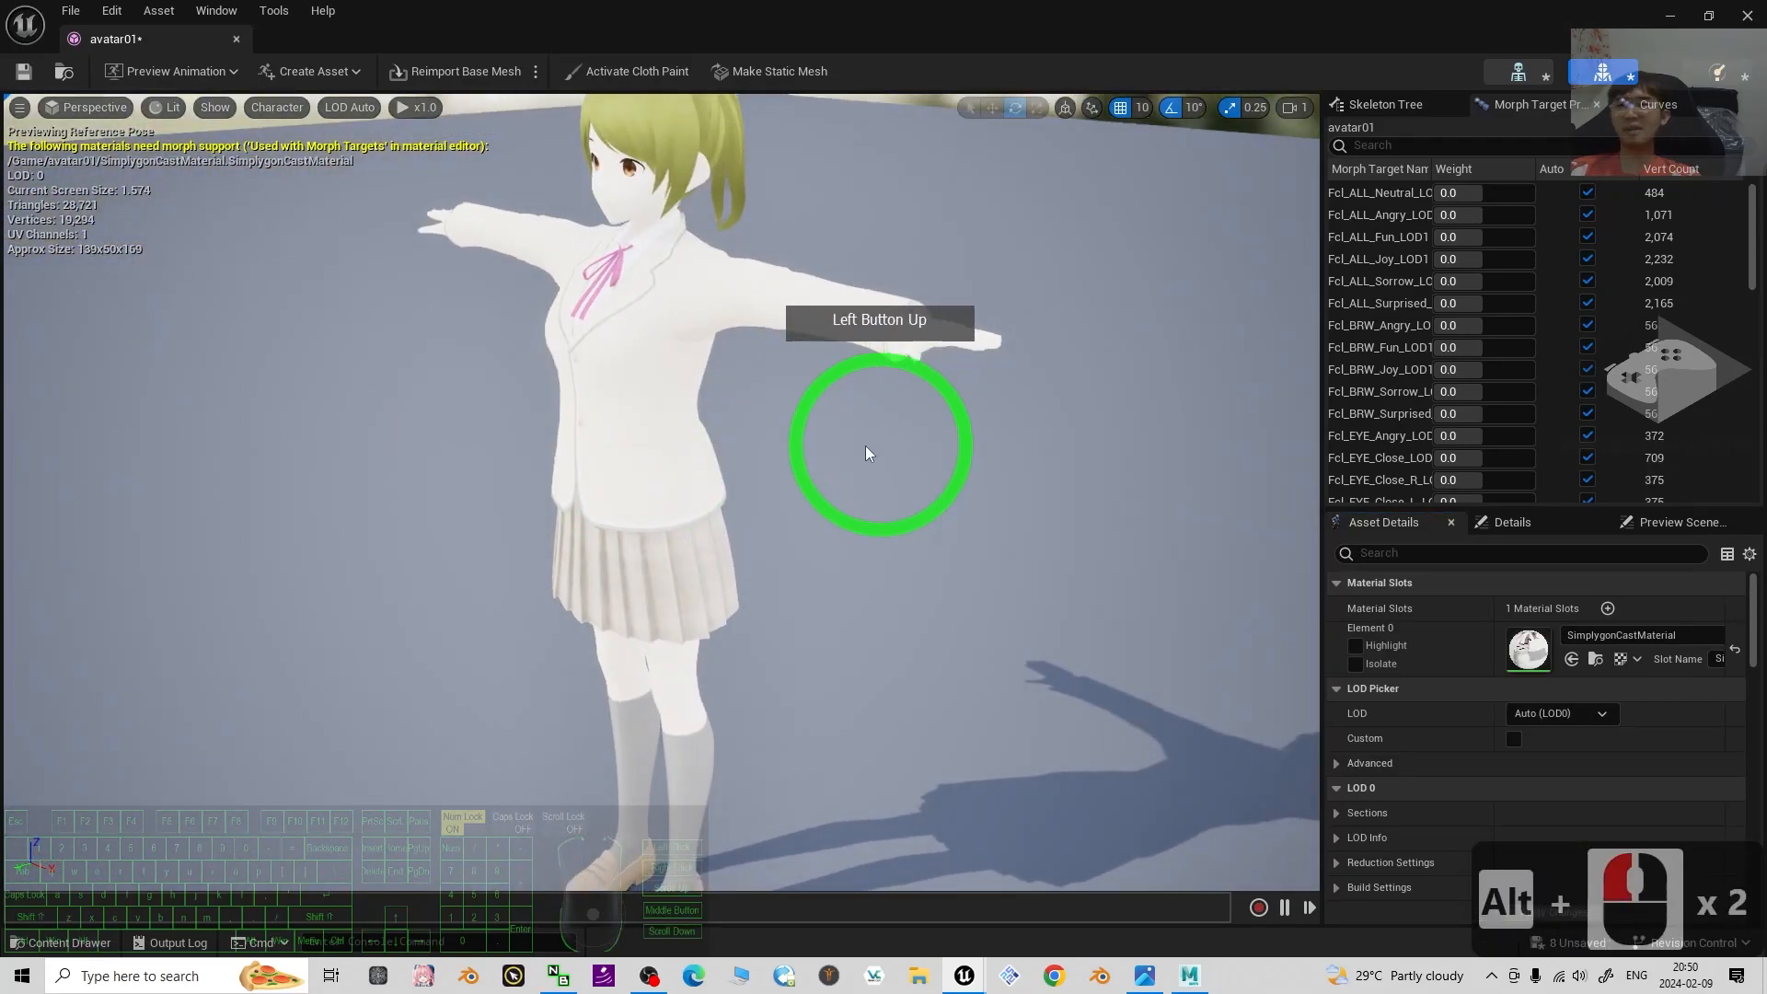
mouse_move(476, 453)
alt+mouse_down()
mouse_move(839, 433)
mouse_move(473, 454)
alt+mouse_up()
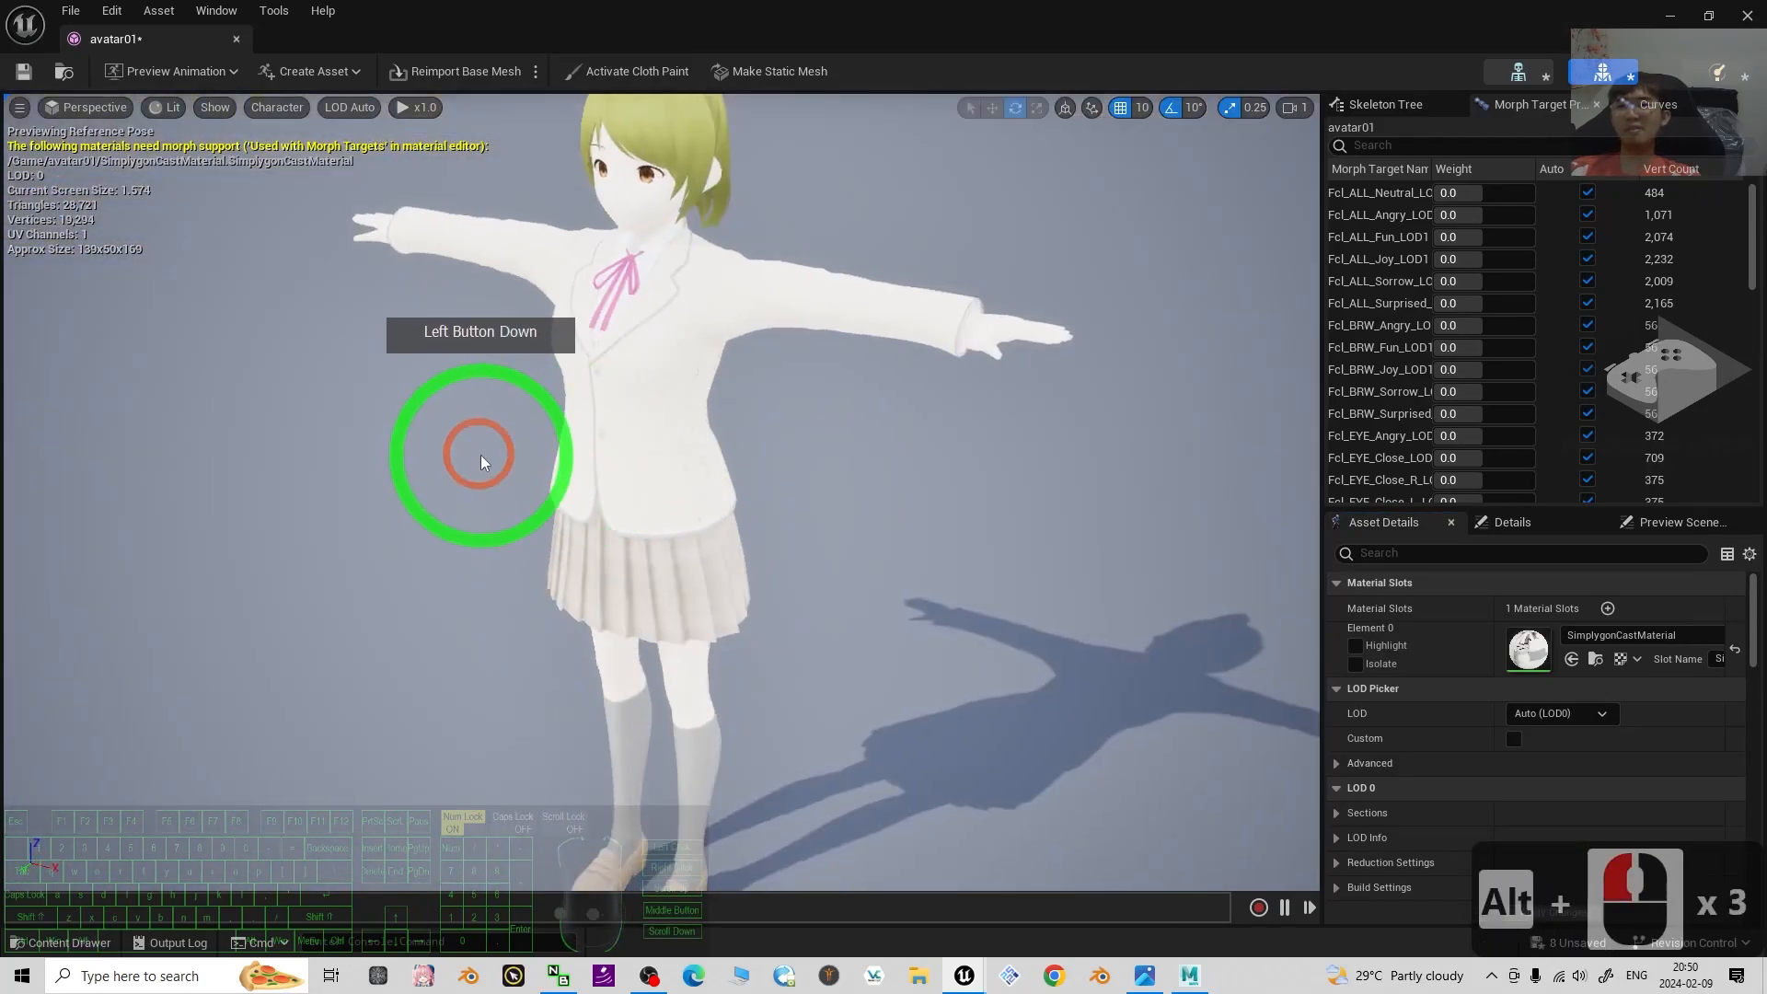
click(1749, 21)
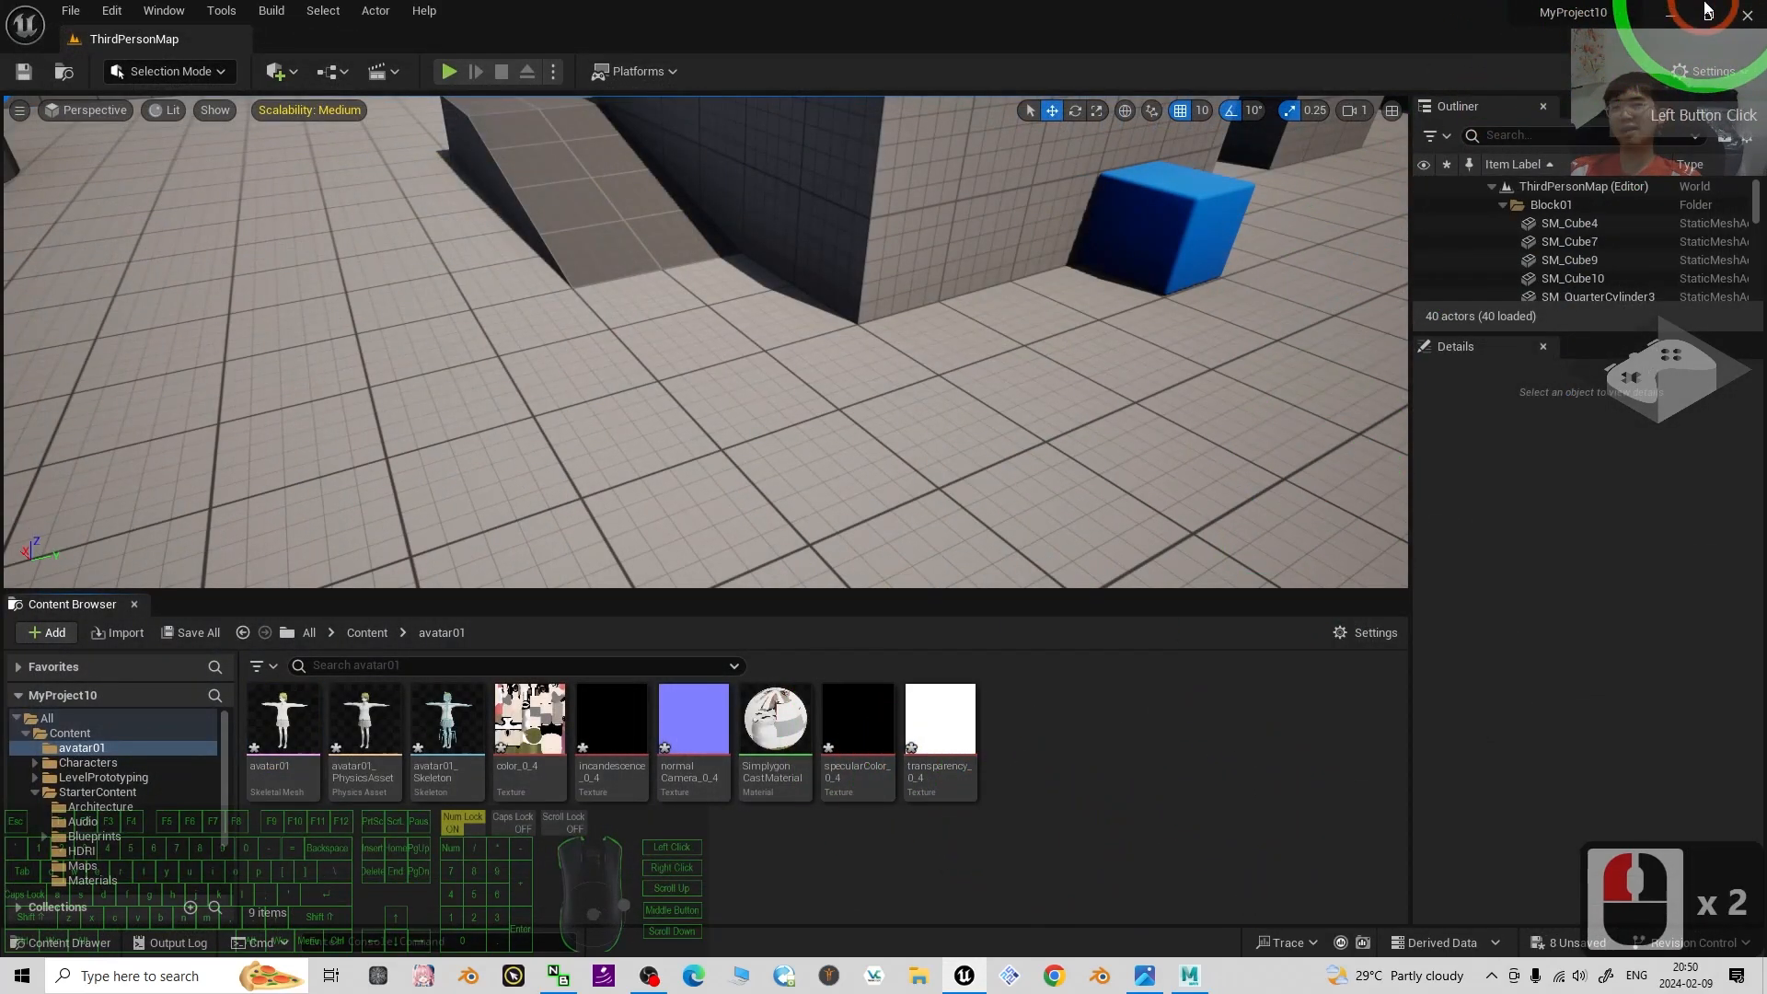
Switch to the desktop and highlight the Freedom Animation Pipeline V8.6 UE5.3 folder.
click(1677, 17)
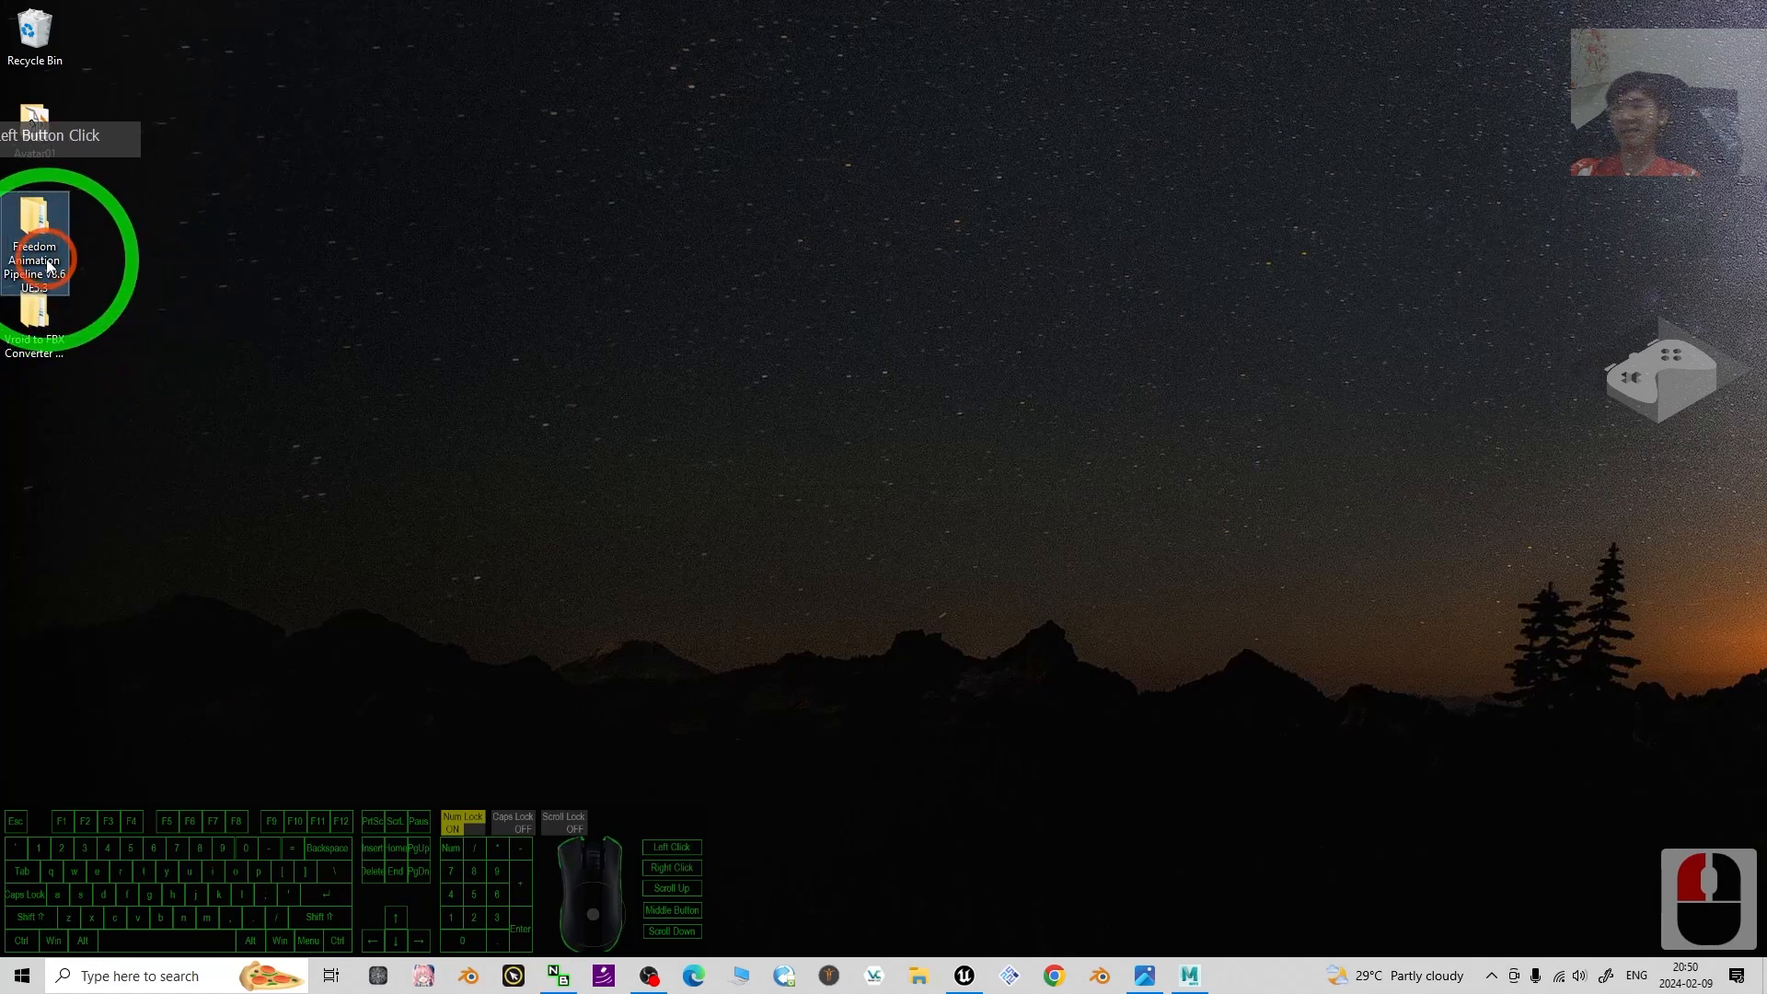
double_click(16, 220)
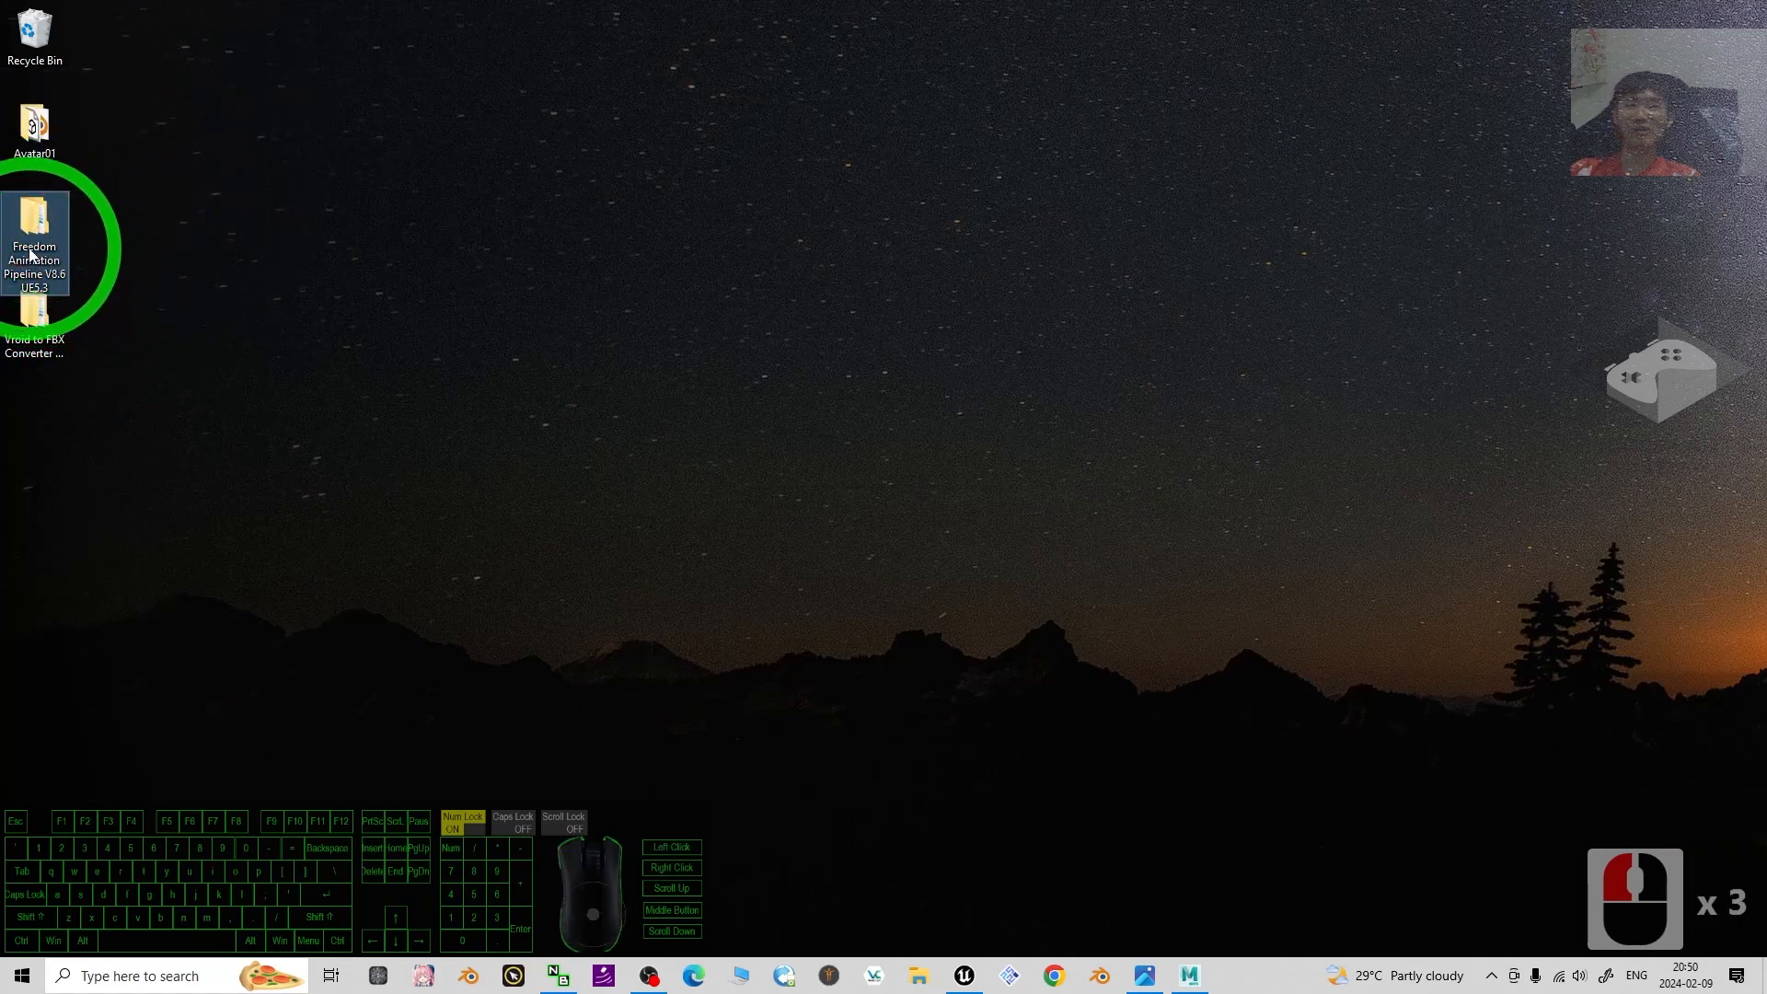
double_click(88, 242)
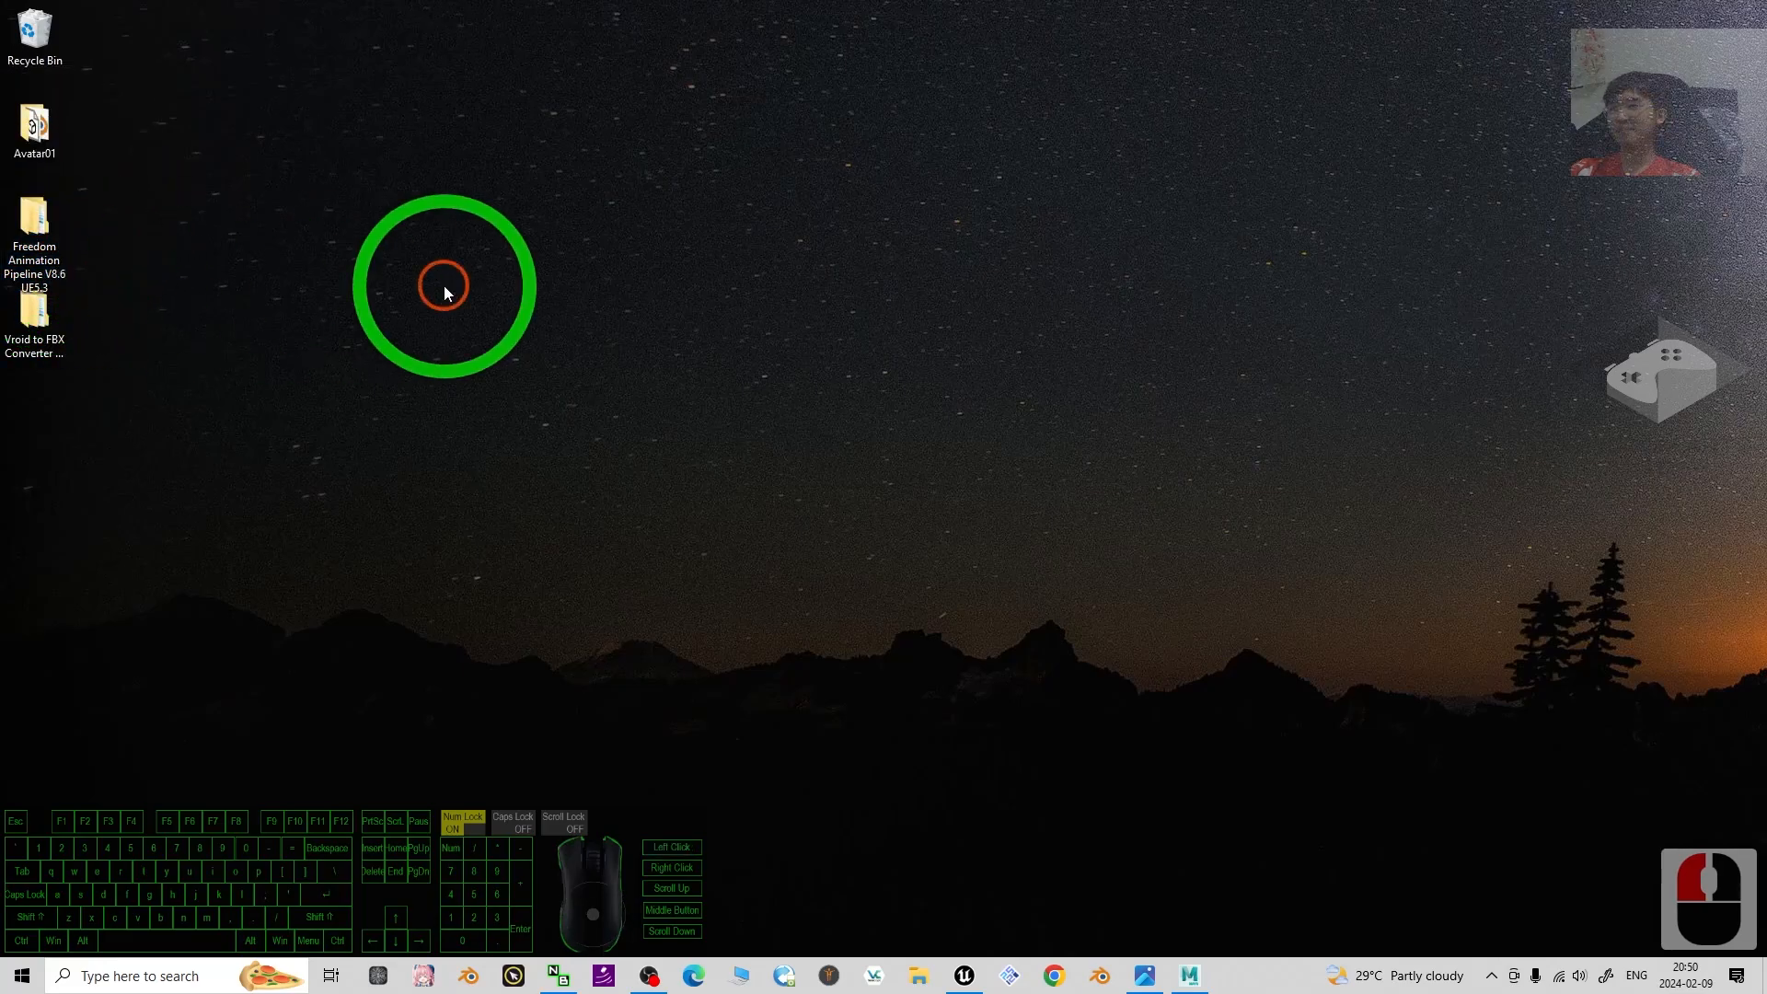
click(199, 269)
double_click(30, 218)
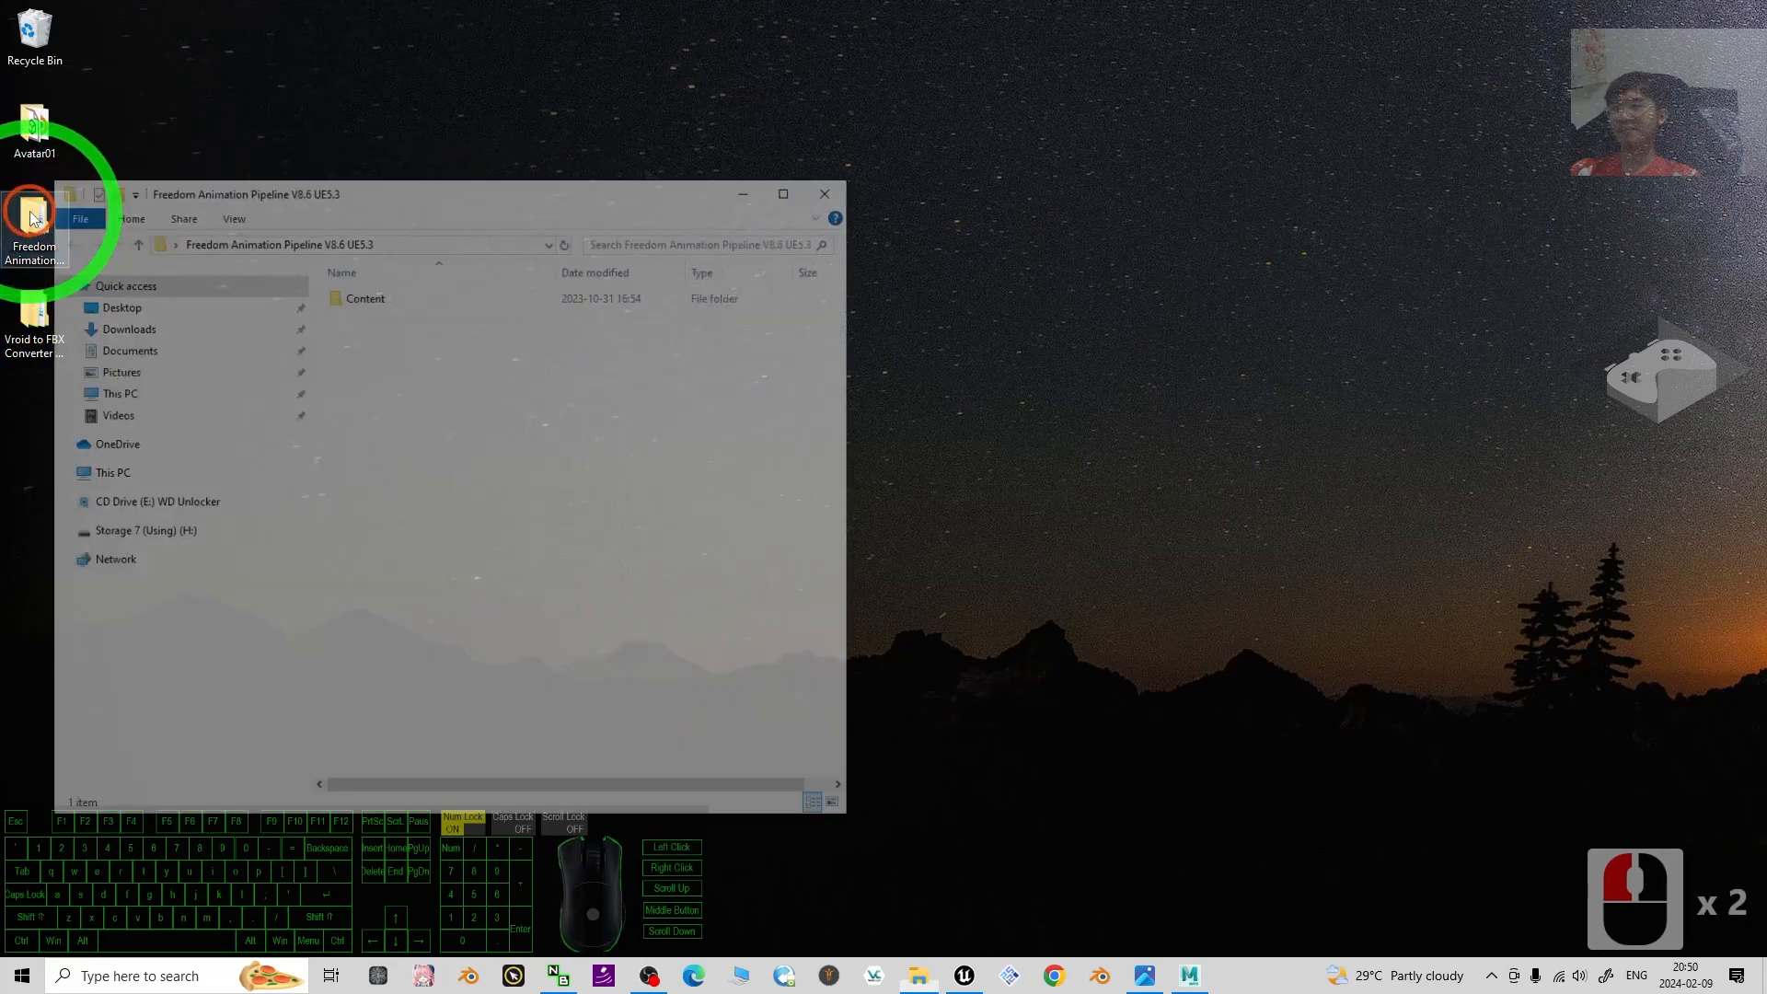
double_click(817, 196)
click(37, 223)
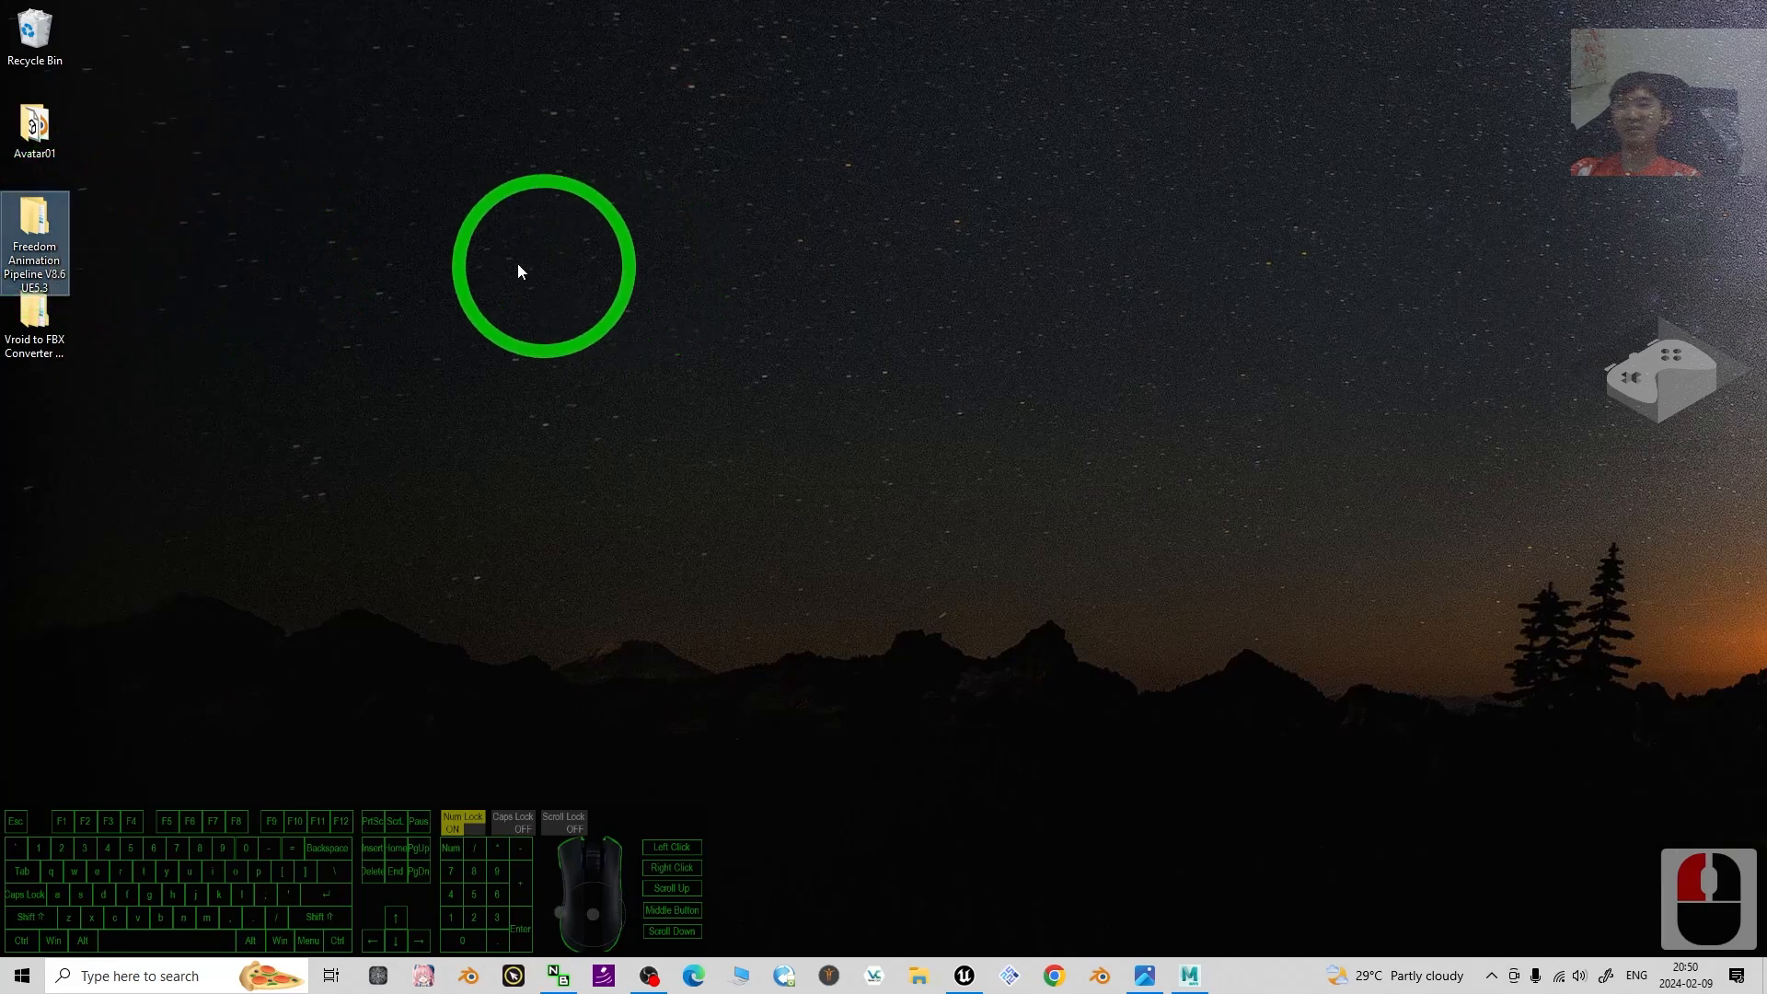
double_click(32, 223)
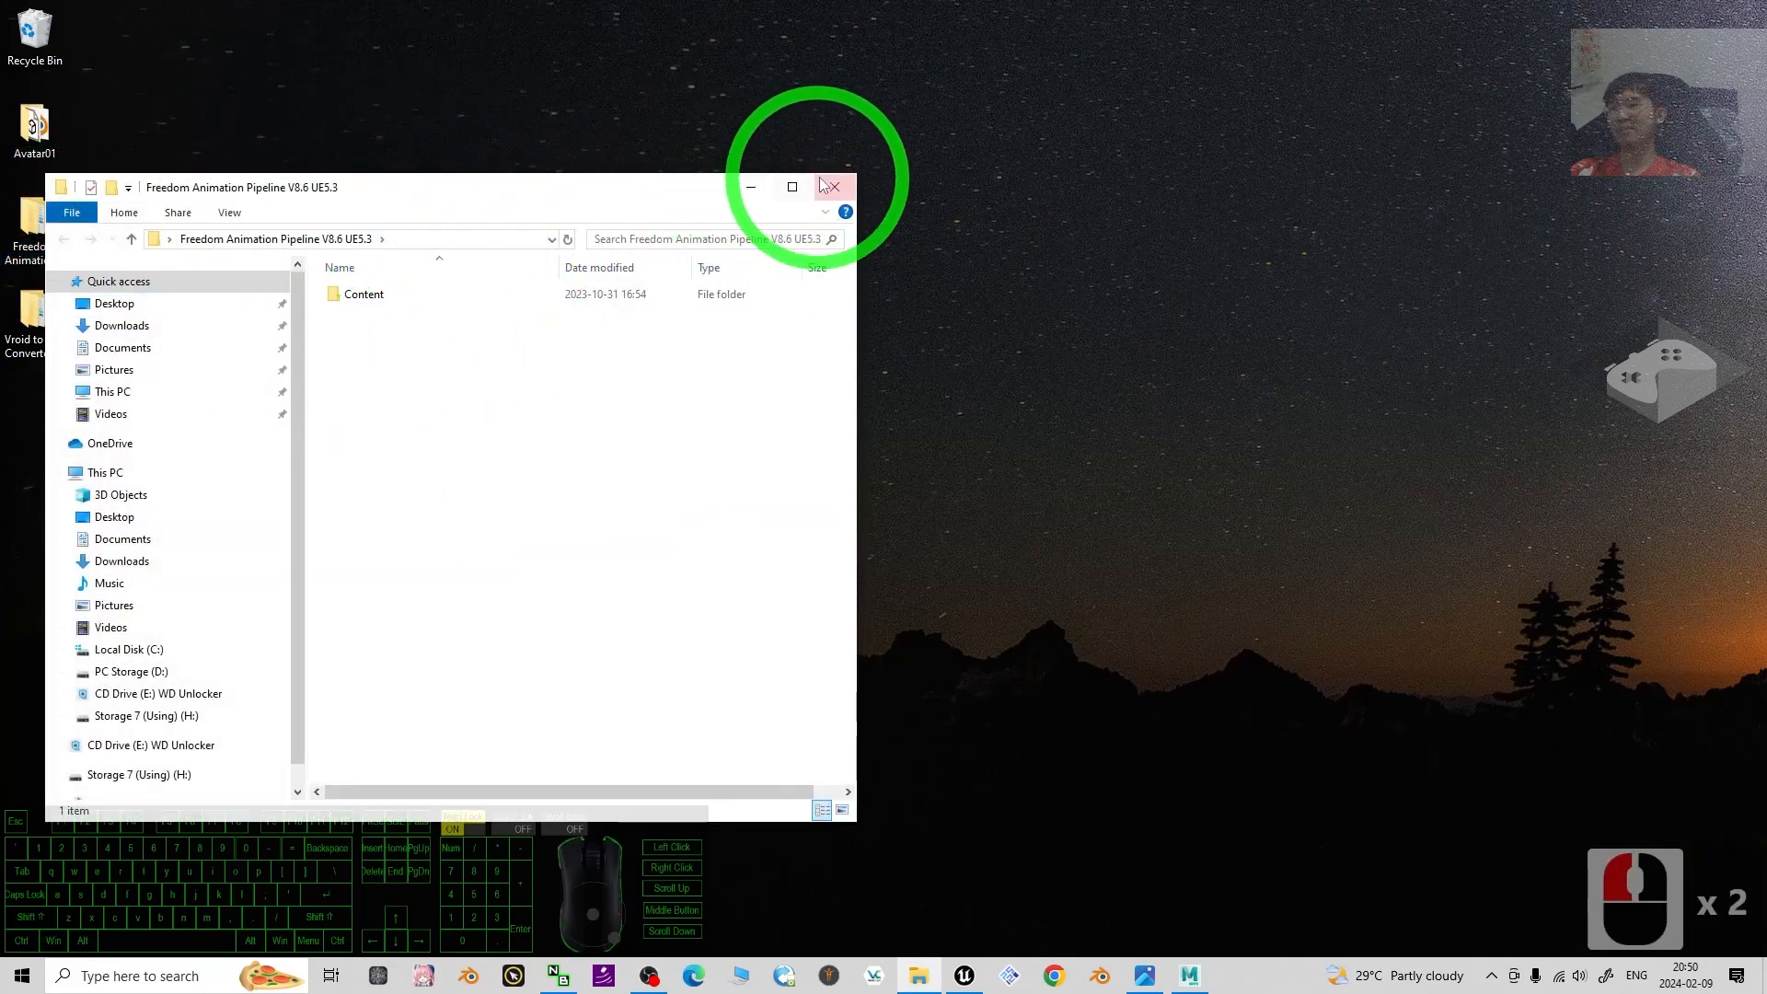
click(822, 198)
click(22, 226)
Open the Freedom Animation Pipeline V8.6 UE5.3 folder and place a second window showing the Documents folder beside it.
double_click(52, 226)
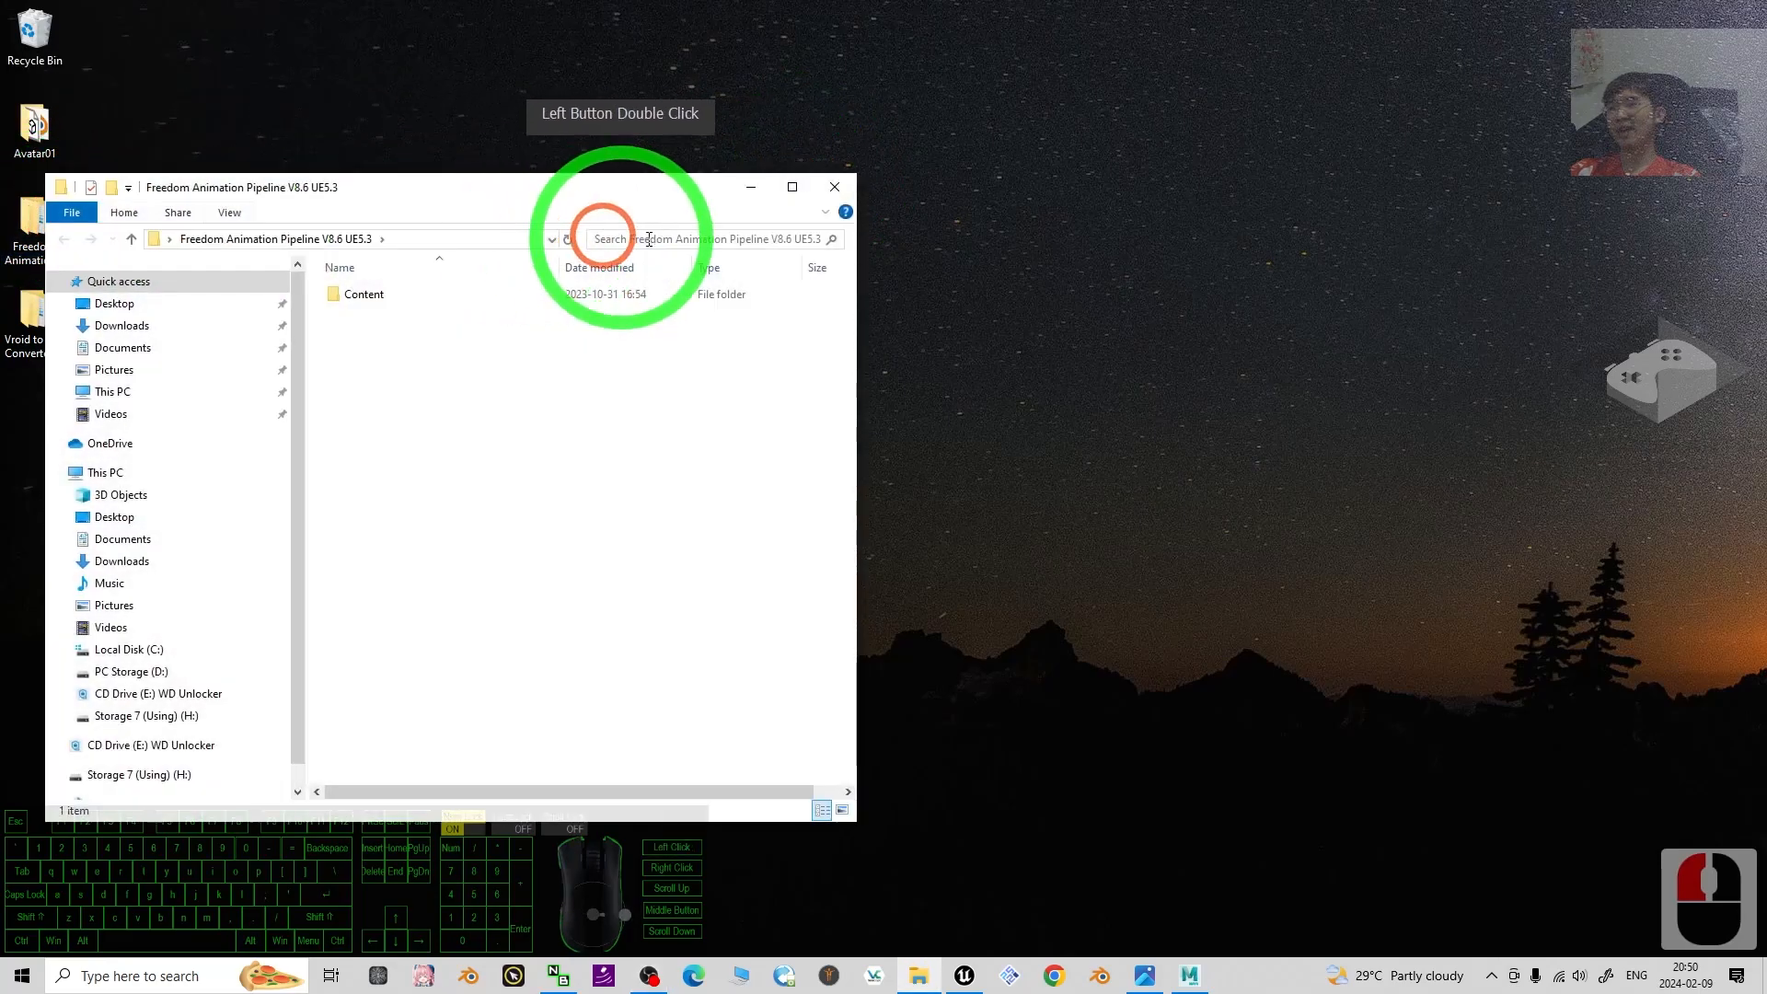
drag(474, 202, 576, 148)
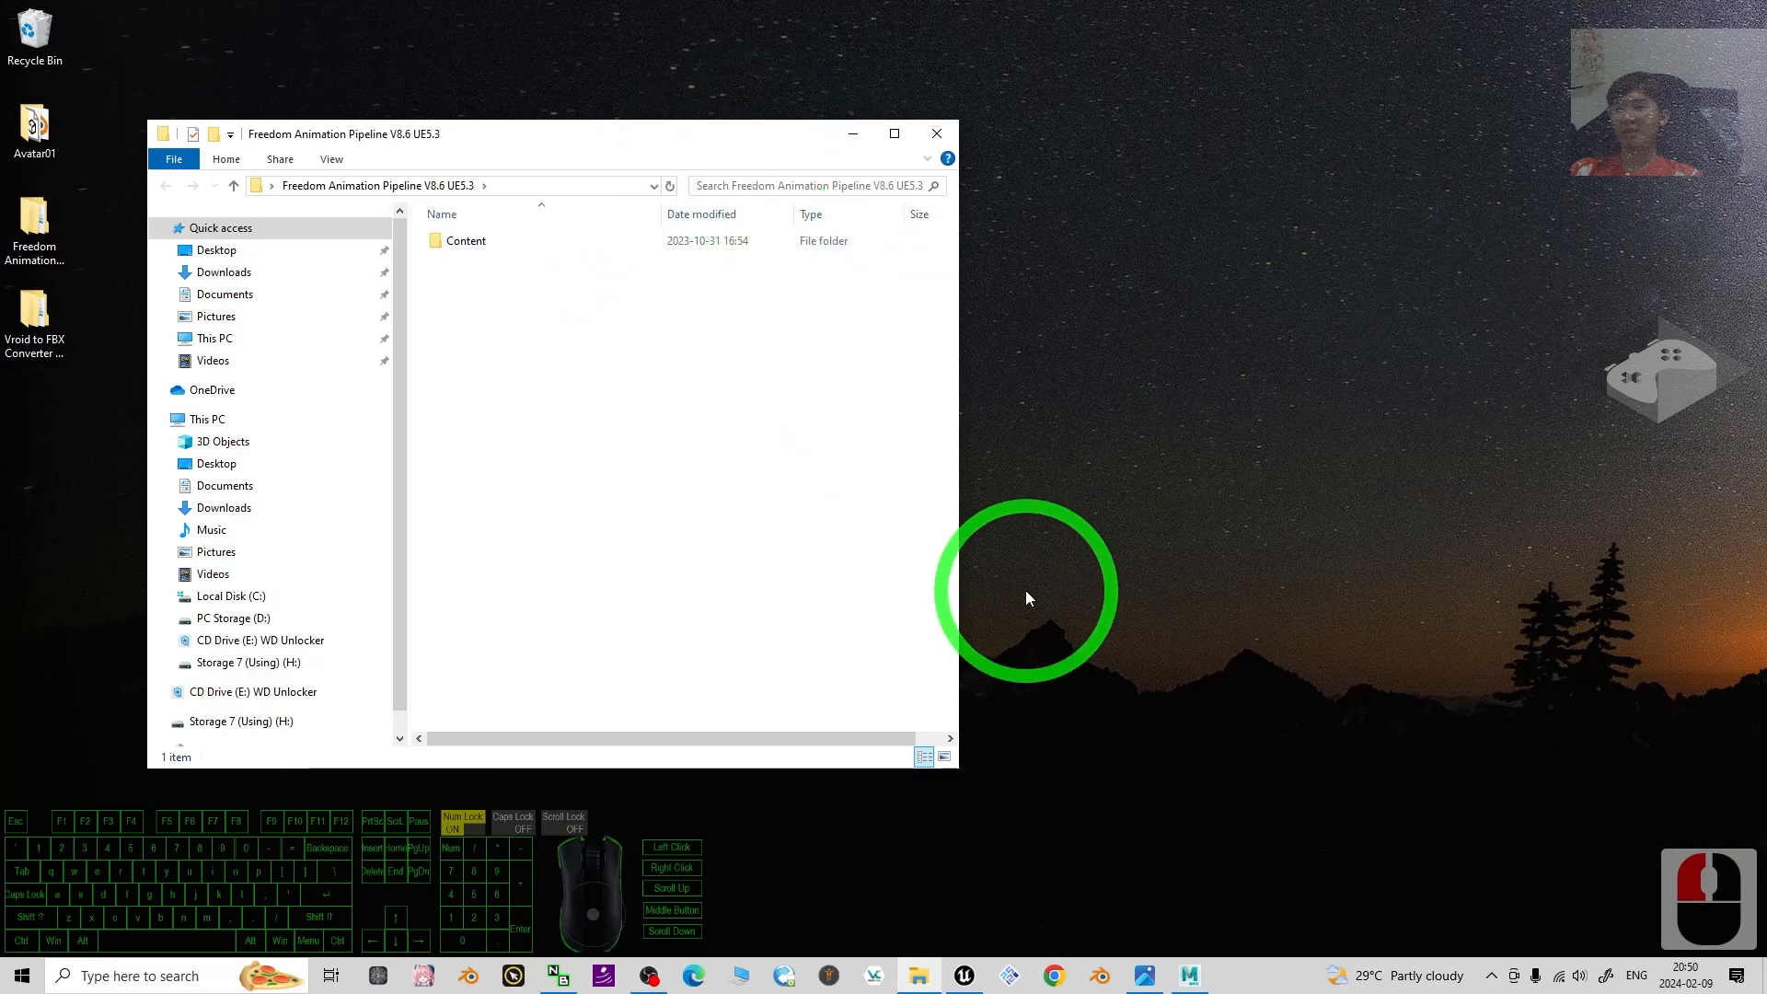
right_click(224, 296)
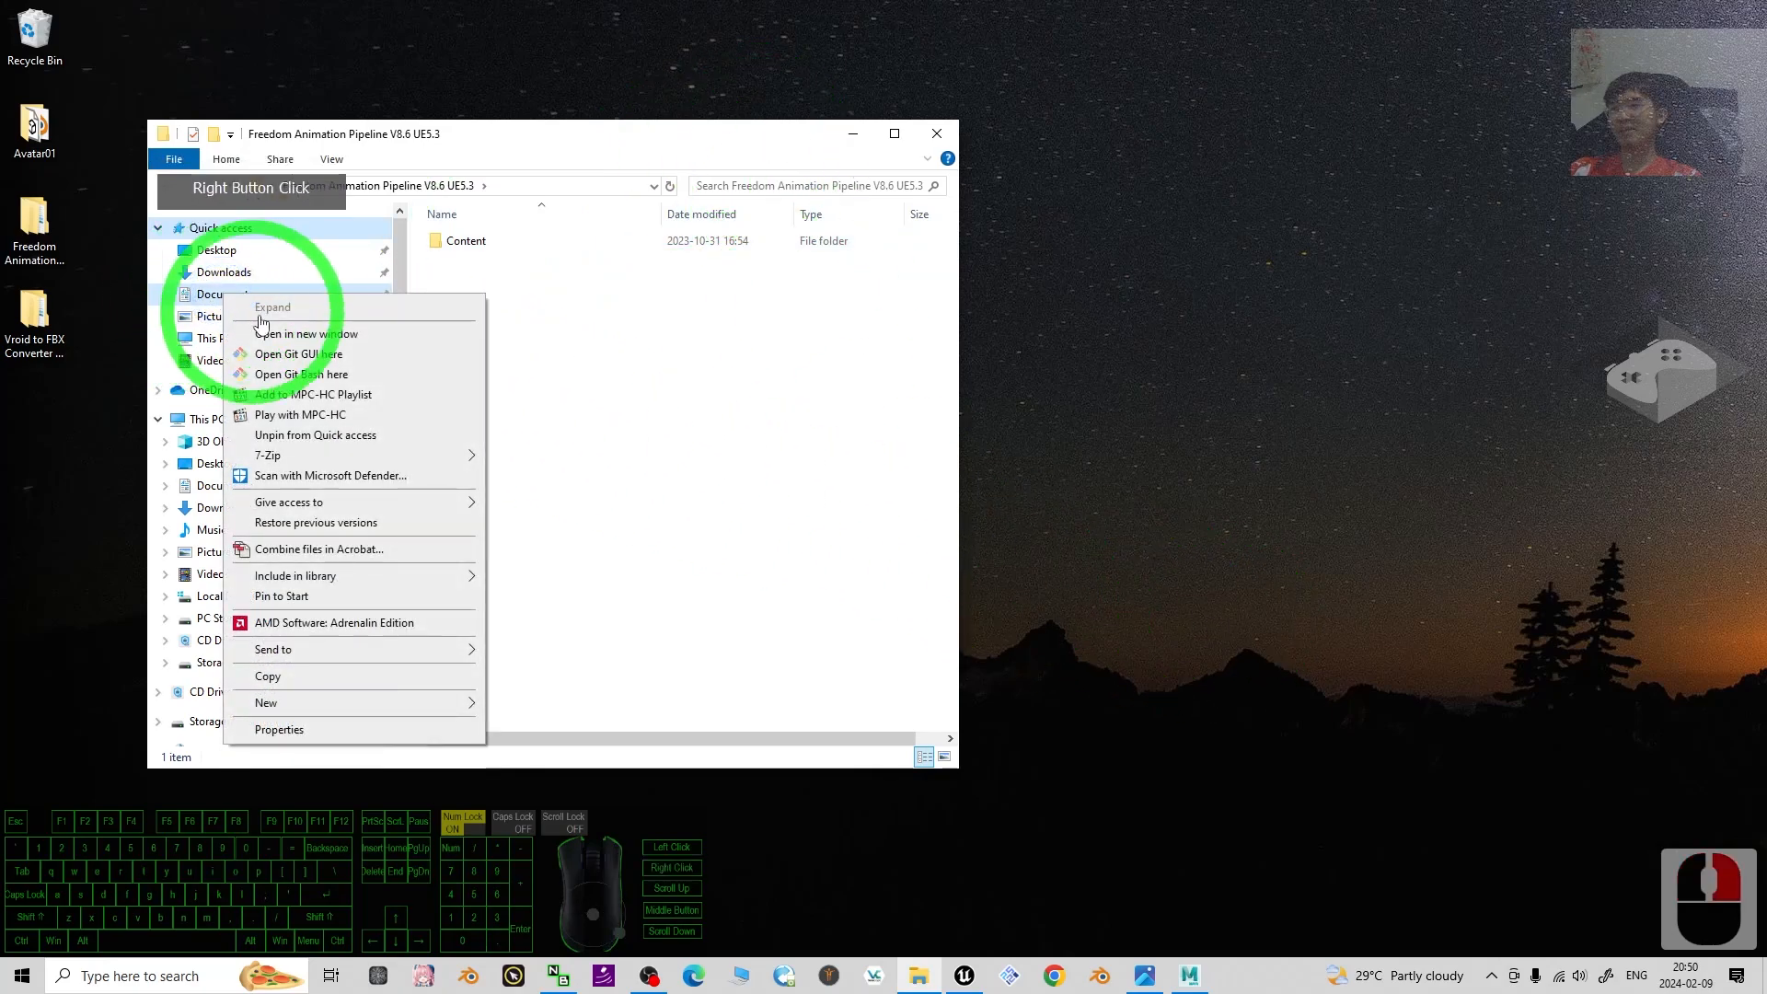
click(311, 343)
drag(623, 159, 1252, 138)
click(1267, 688)
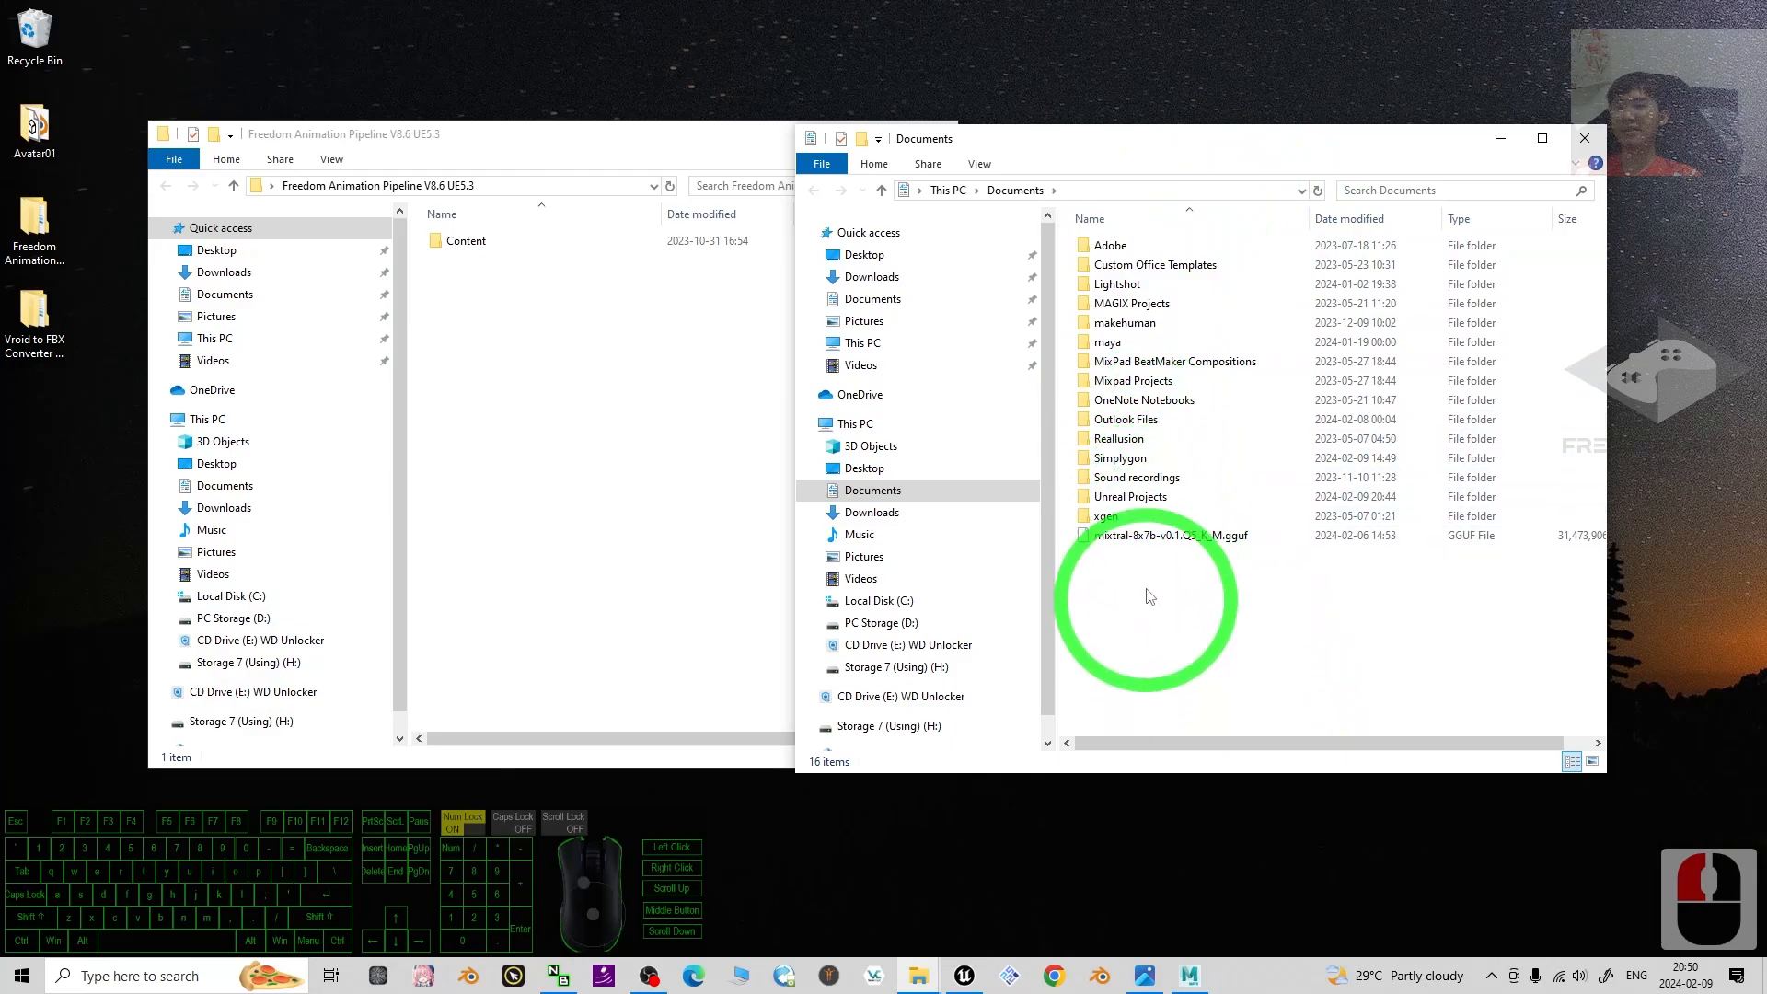
Check the name of the project open in Unreal Editor and browse to the Content folder of MyProject10 within Unreal Projects.
double_click(1134, 499)
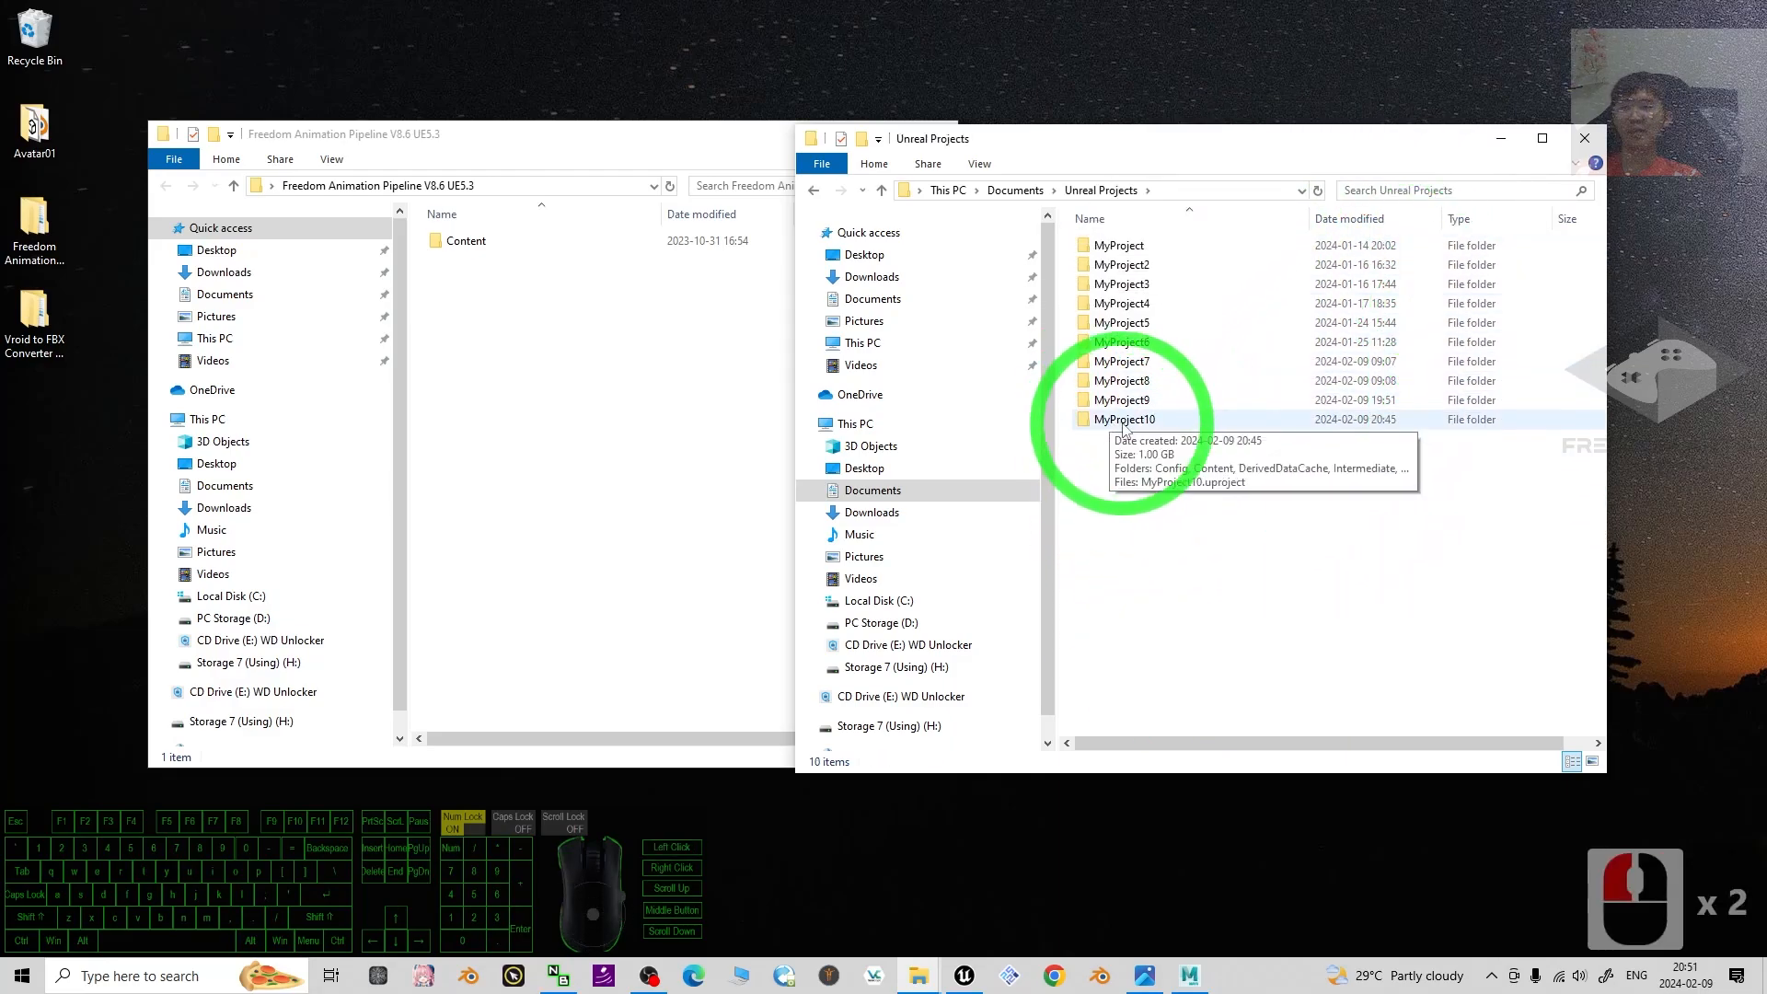
click(966, 975)
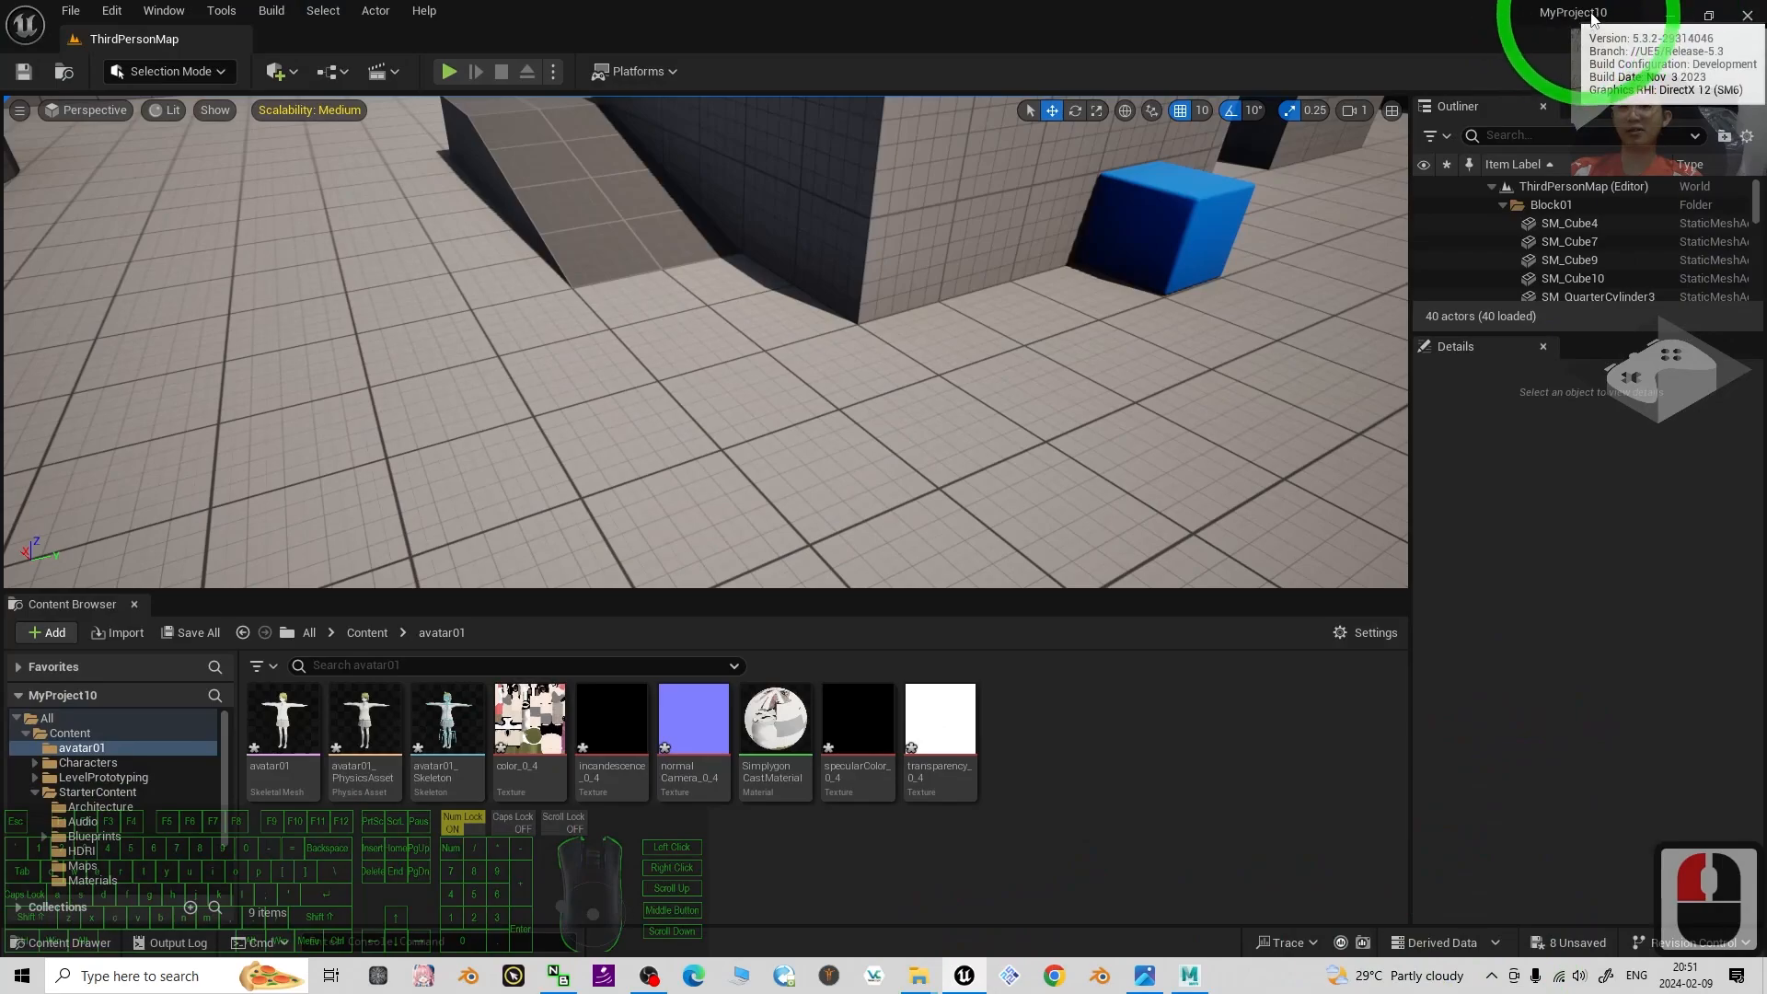
click(1682, 18)
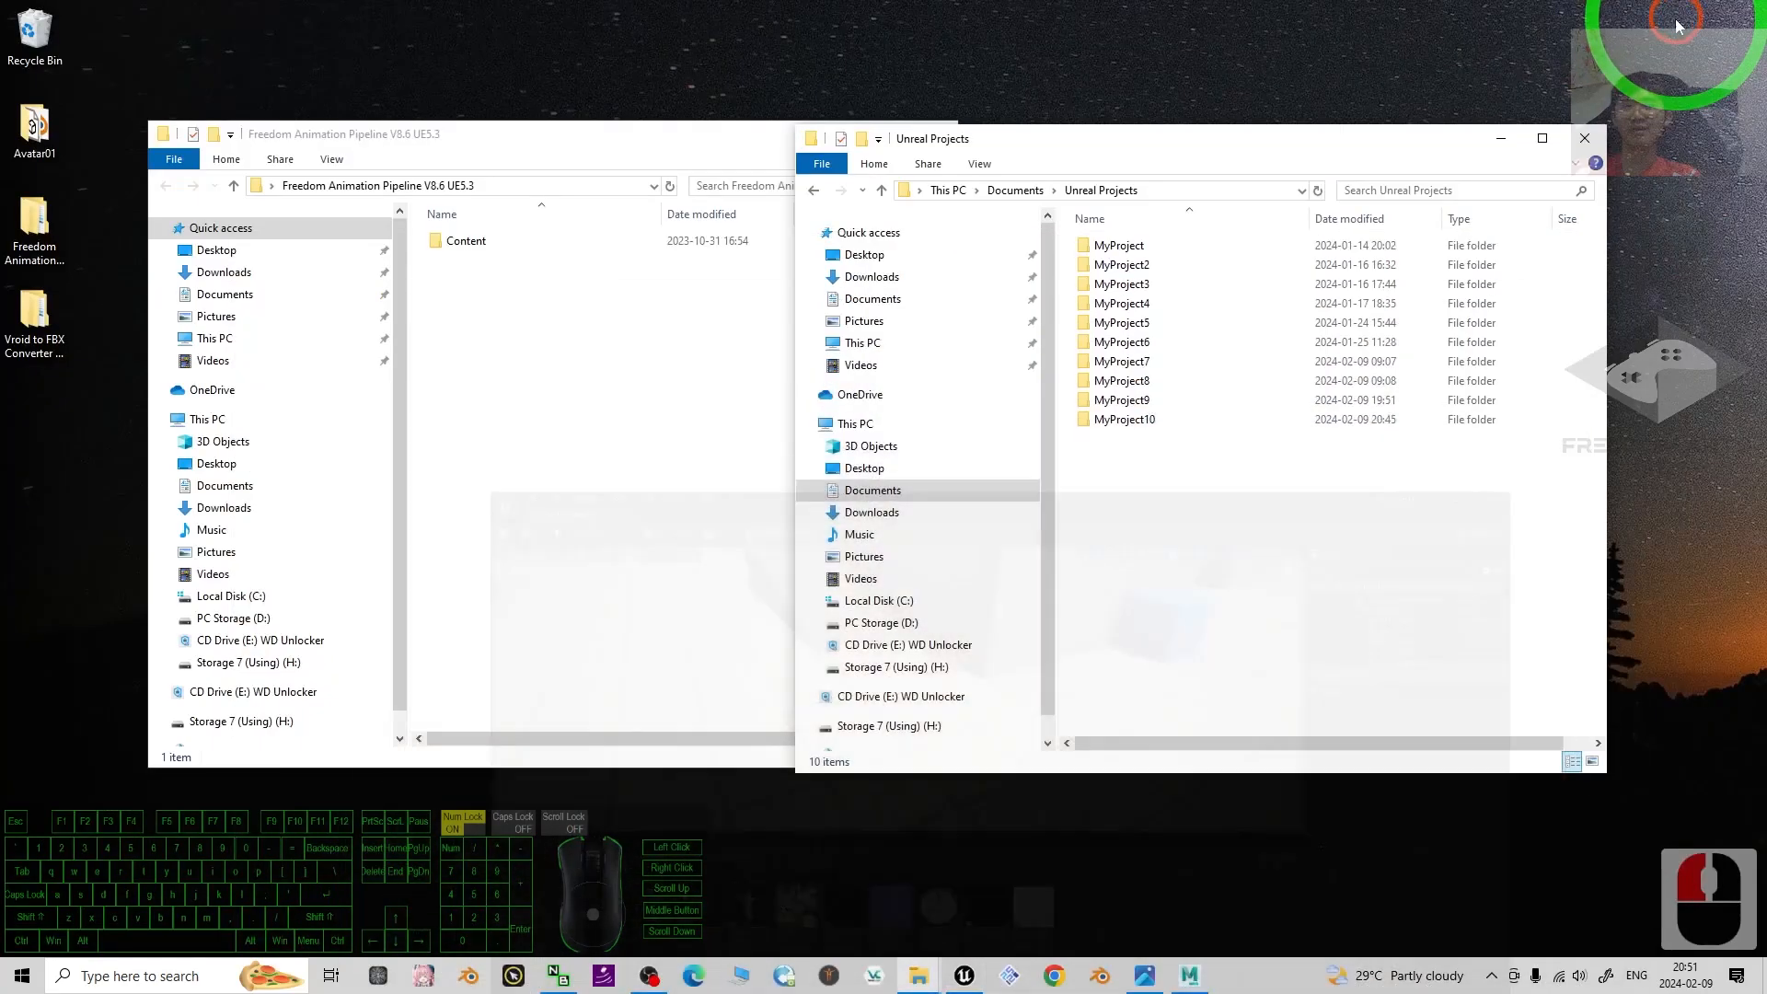
click(1124, 424)
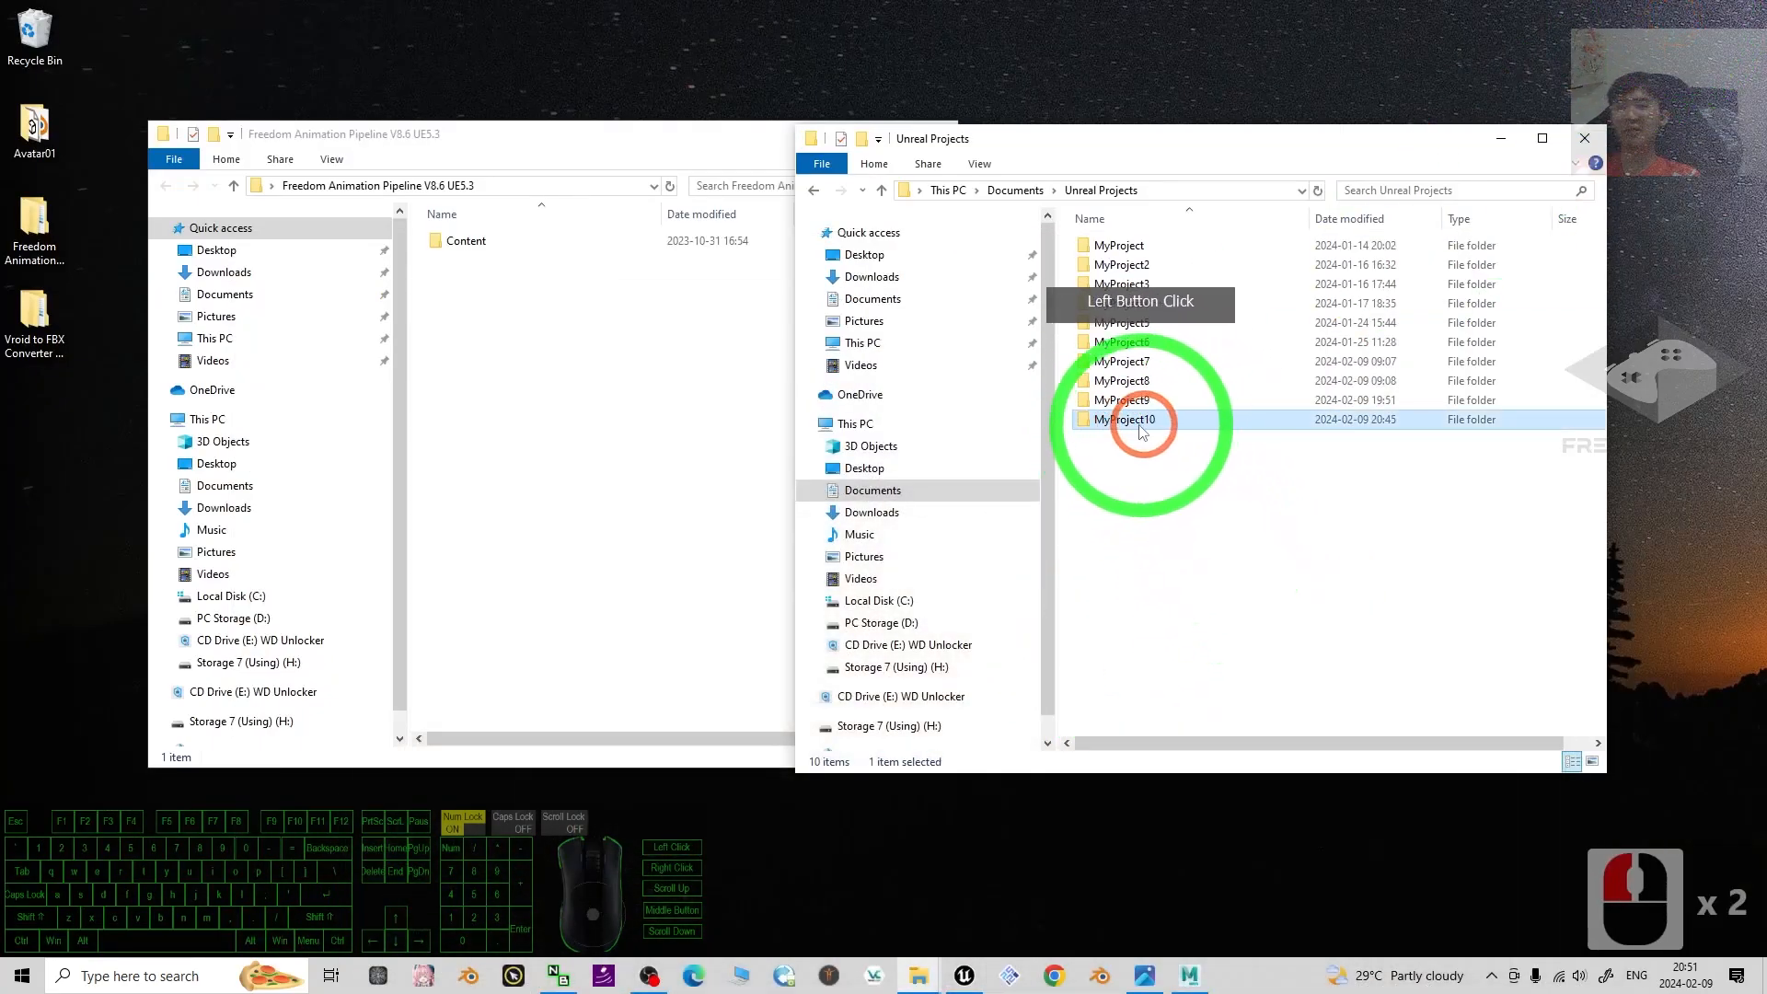
double_click(1134, 427)
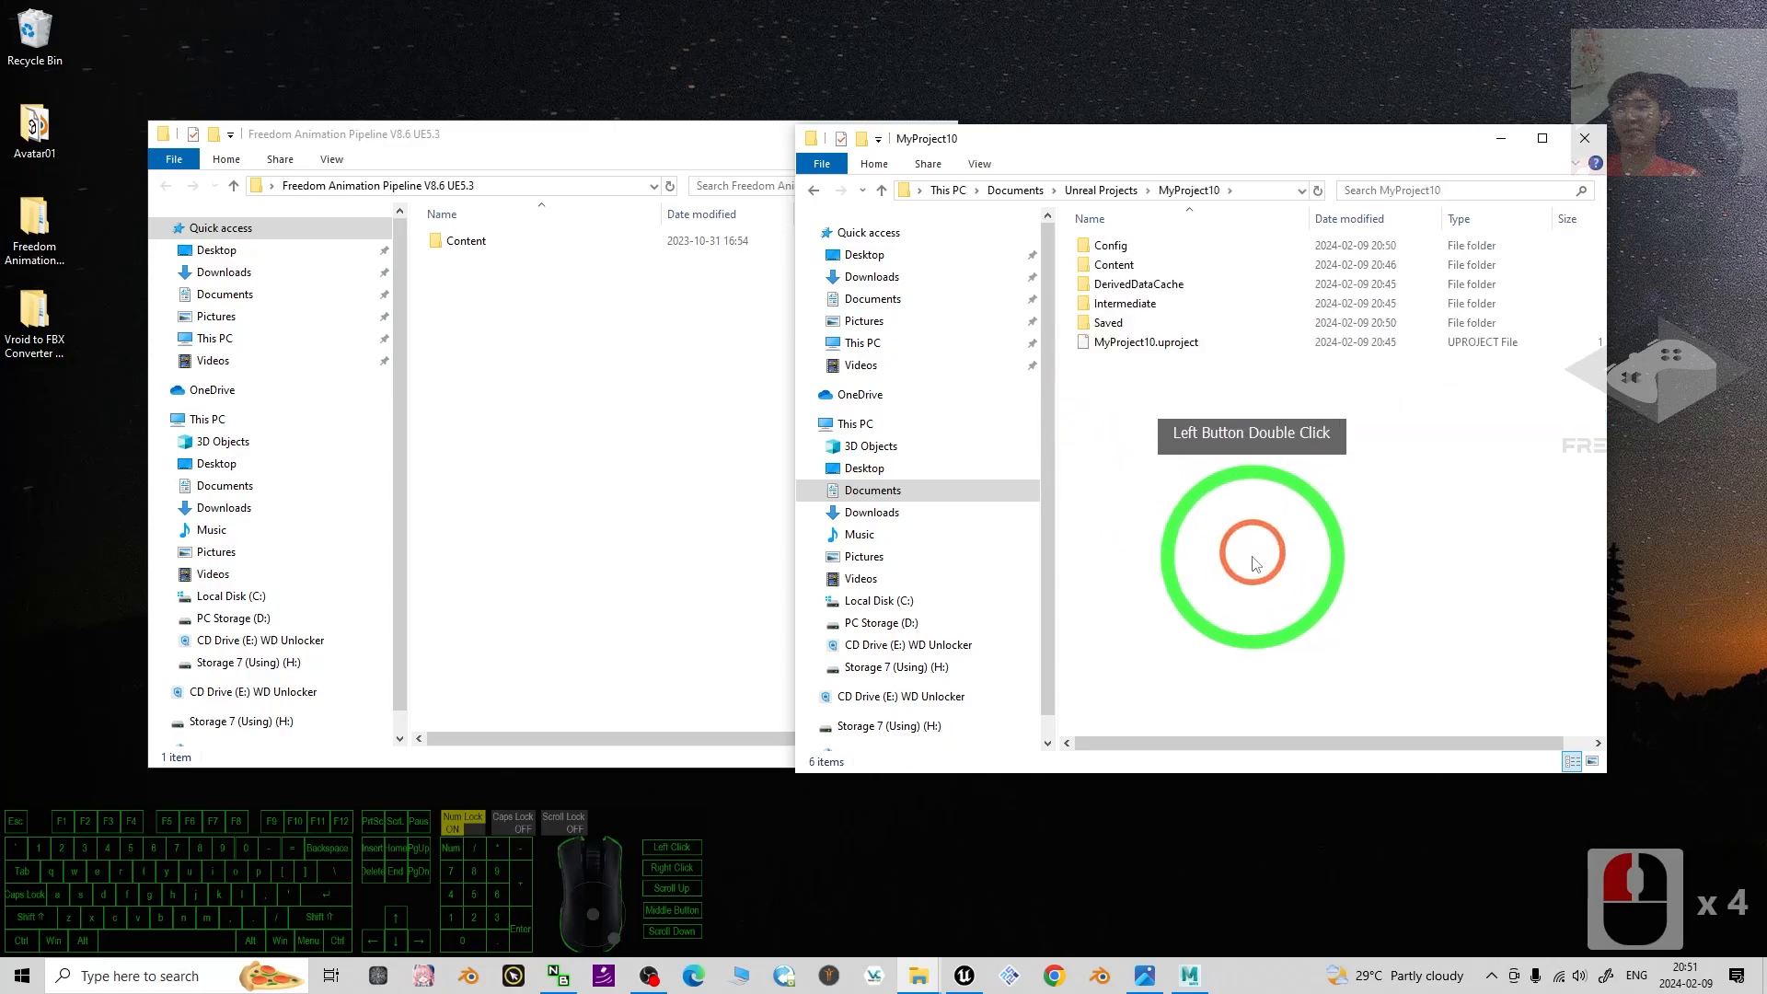
double_click(1125, 267)
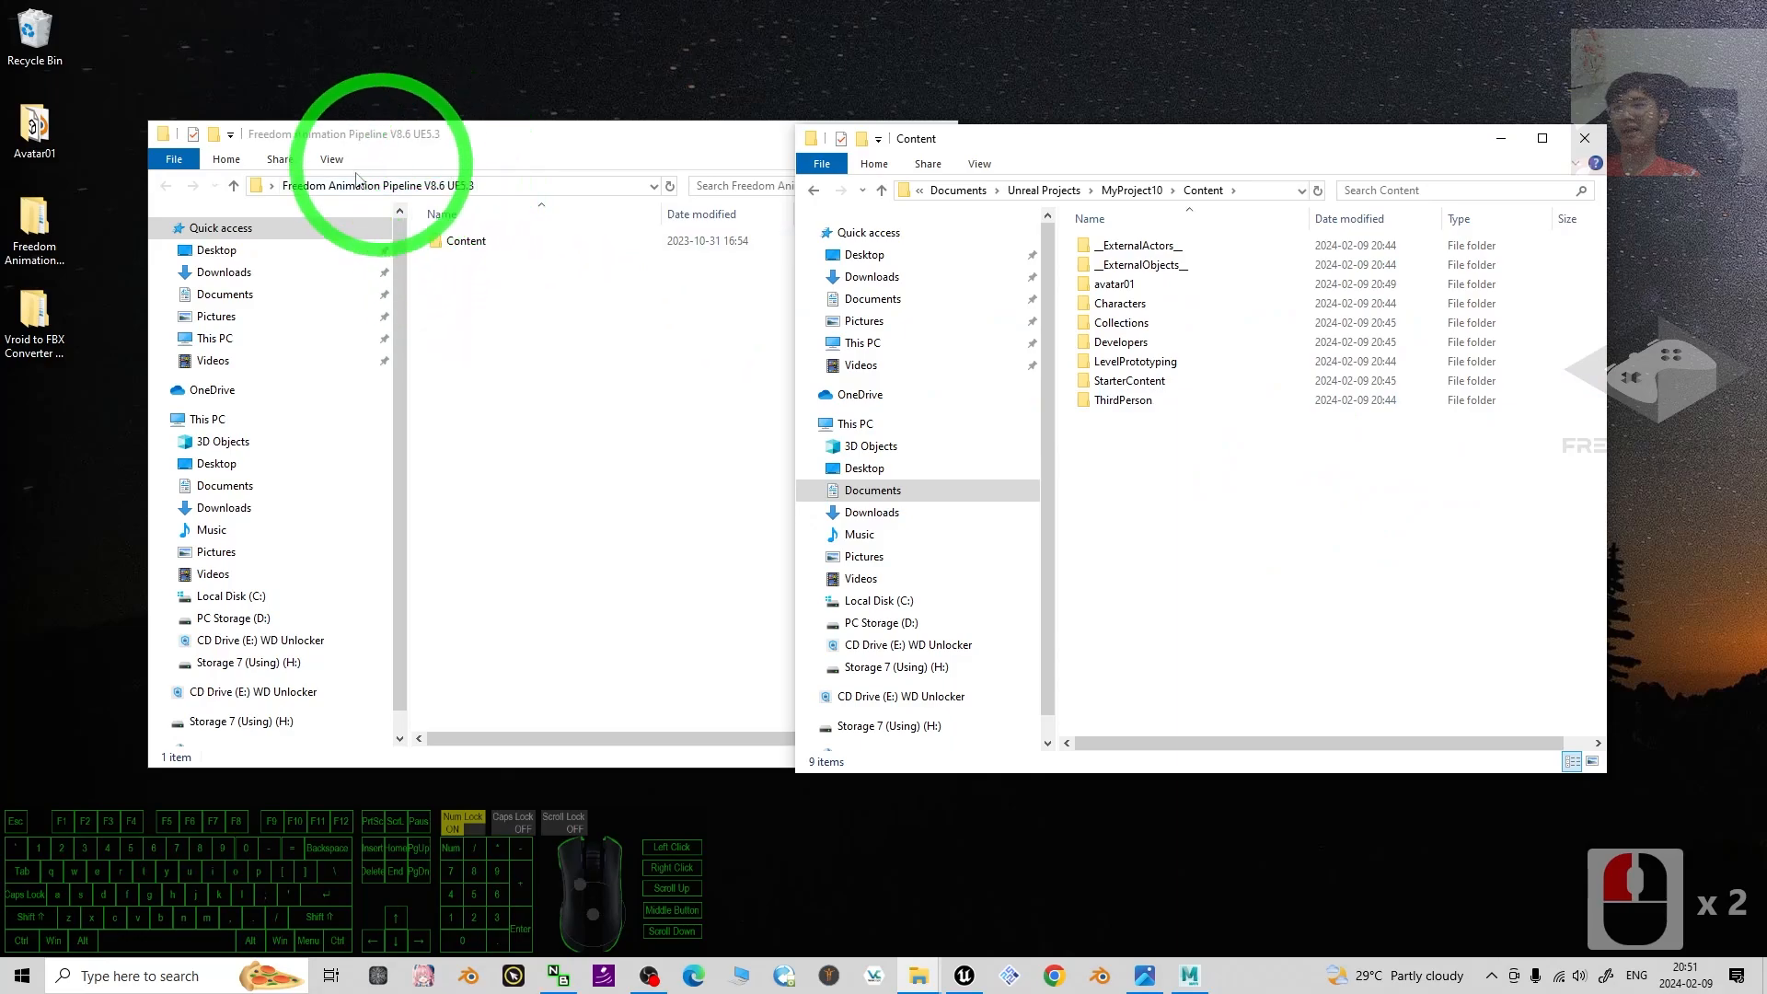
Copy the 00_Freedom_Animation_Pipeline folder from the pipeline's Content folder into the MyProject10 Content folder.
click(479, 135)
drag(481, 135, 387, 142)
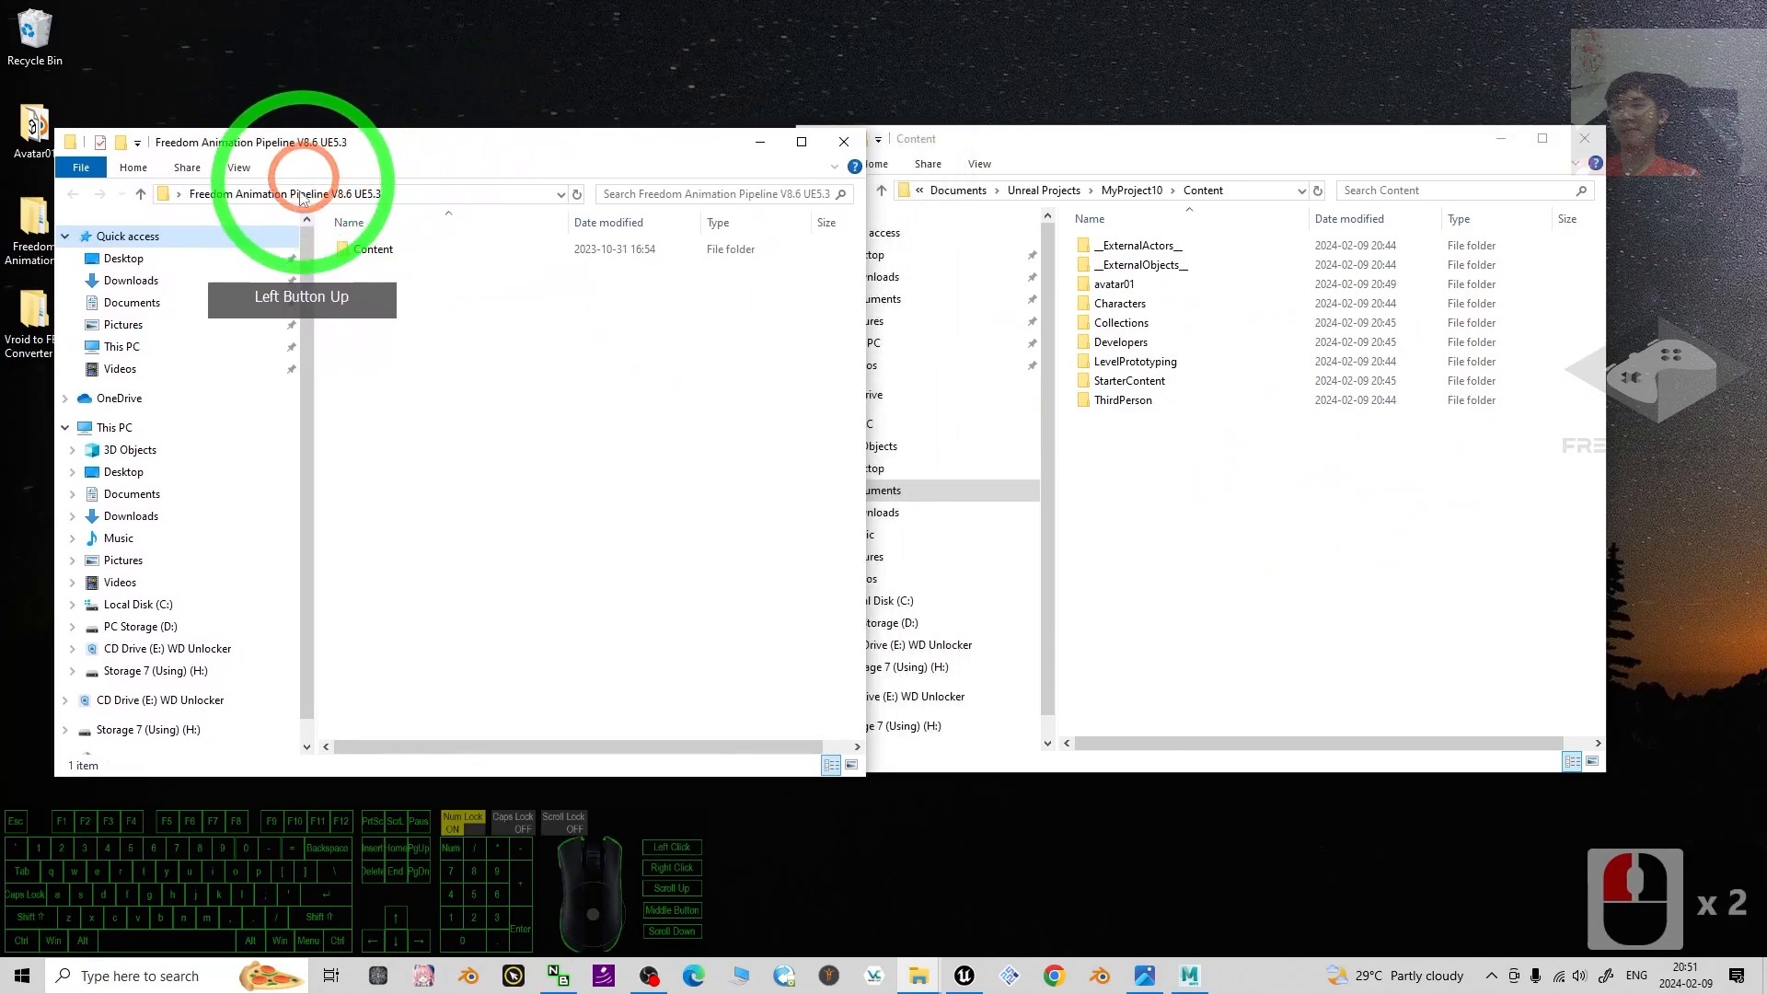
double_click(369, 250)
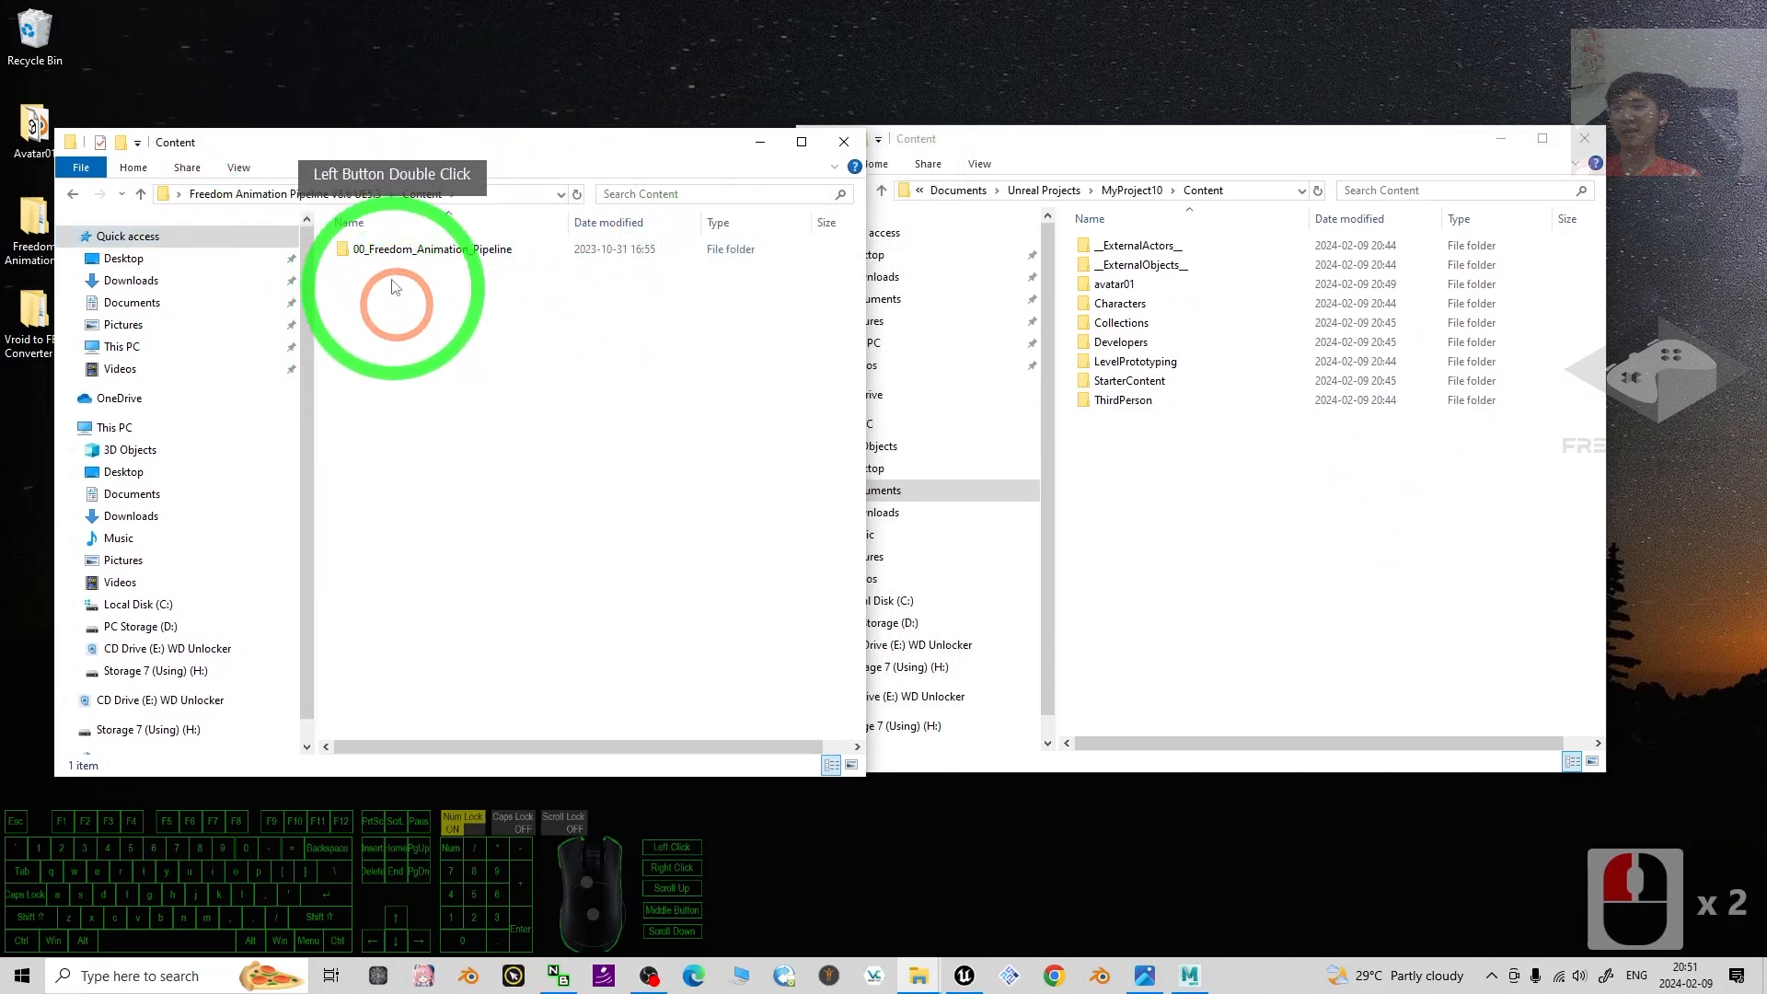
right_click(388, 248)
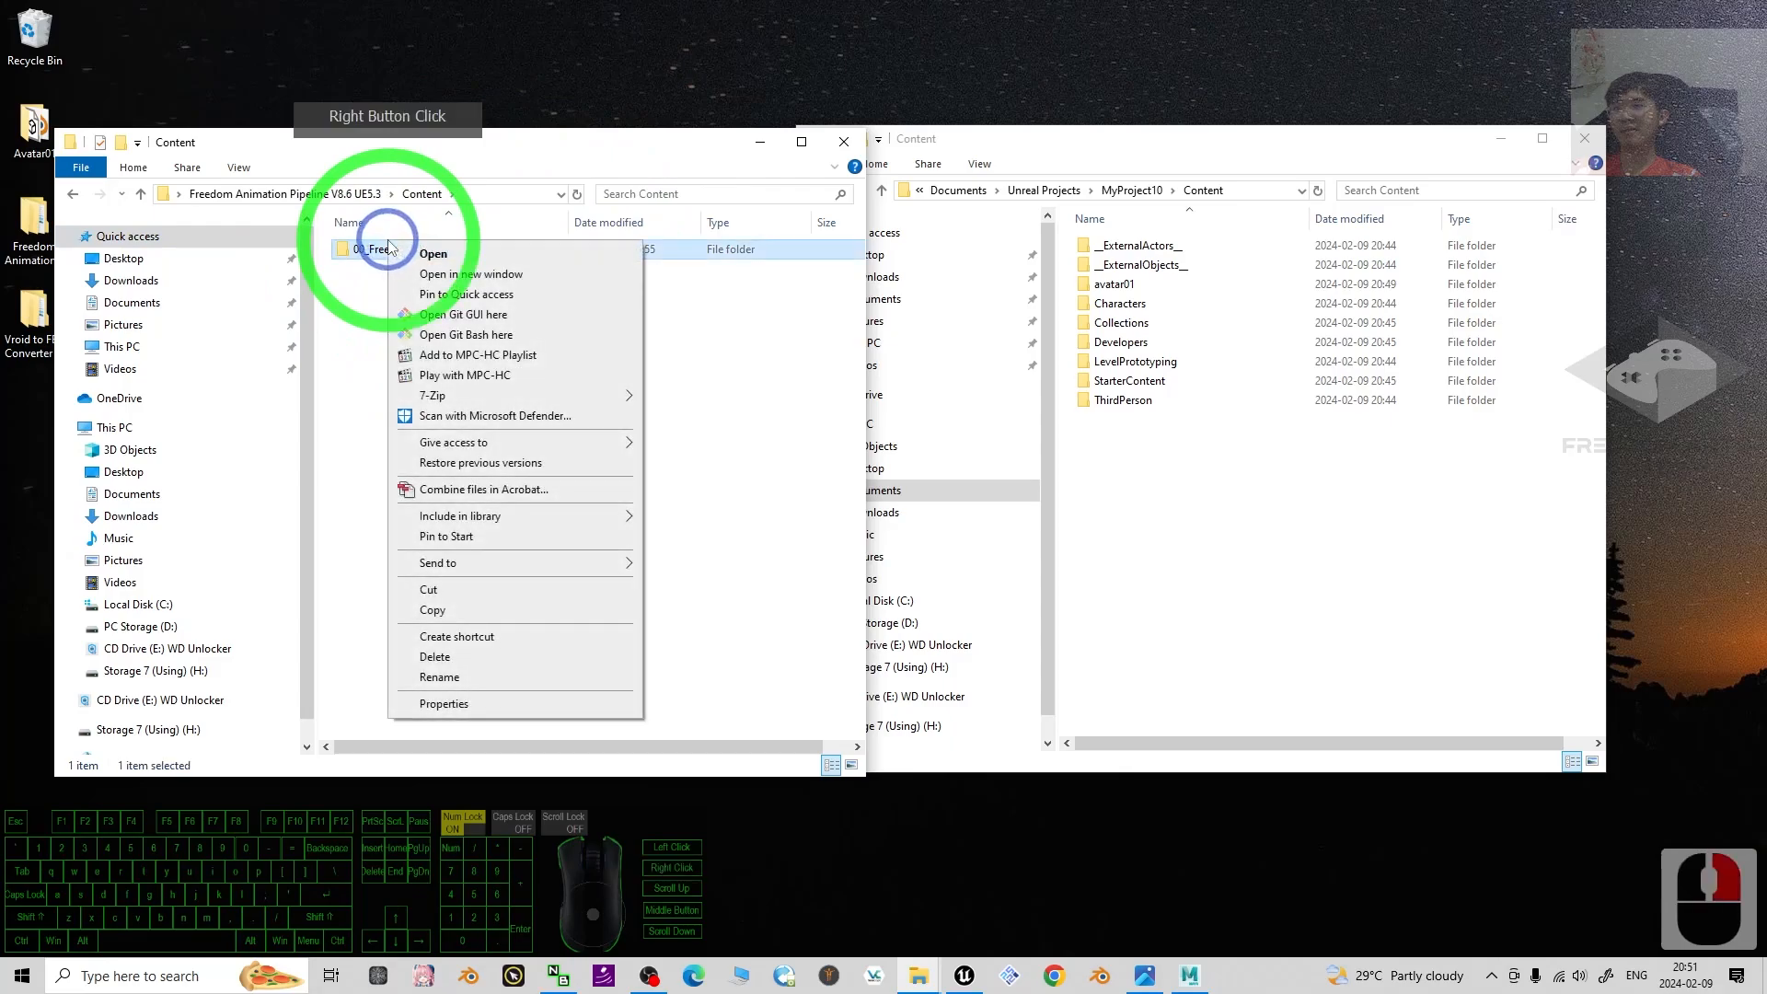
click(432, 610)
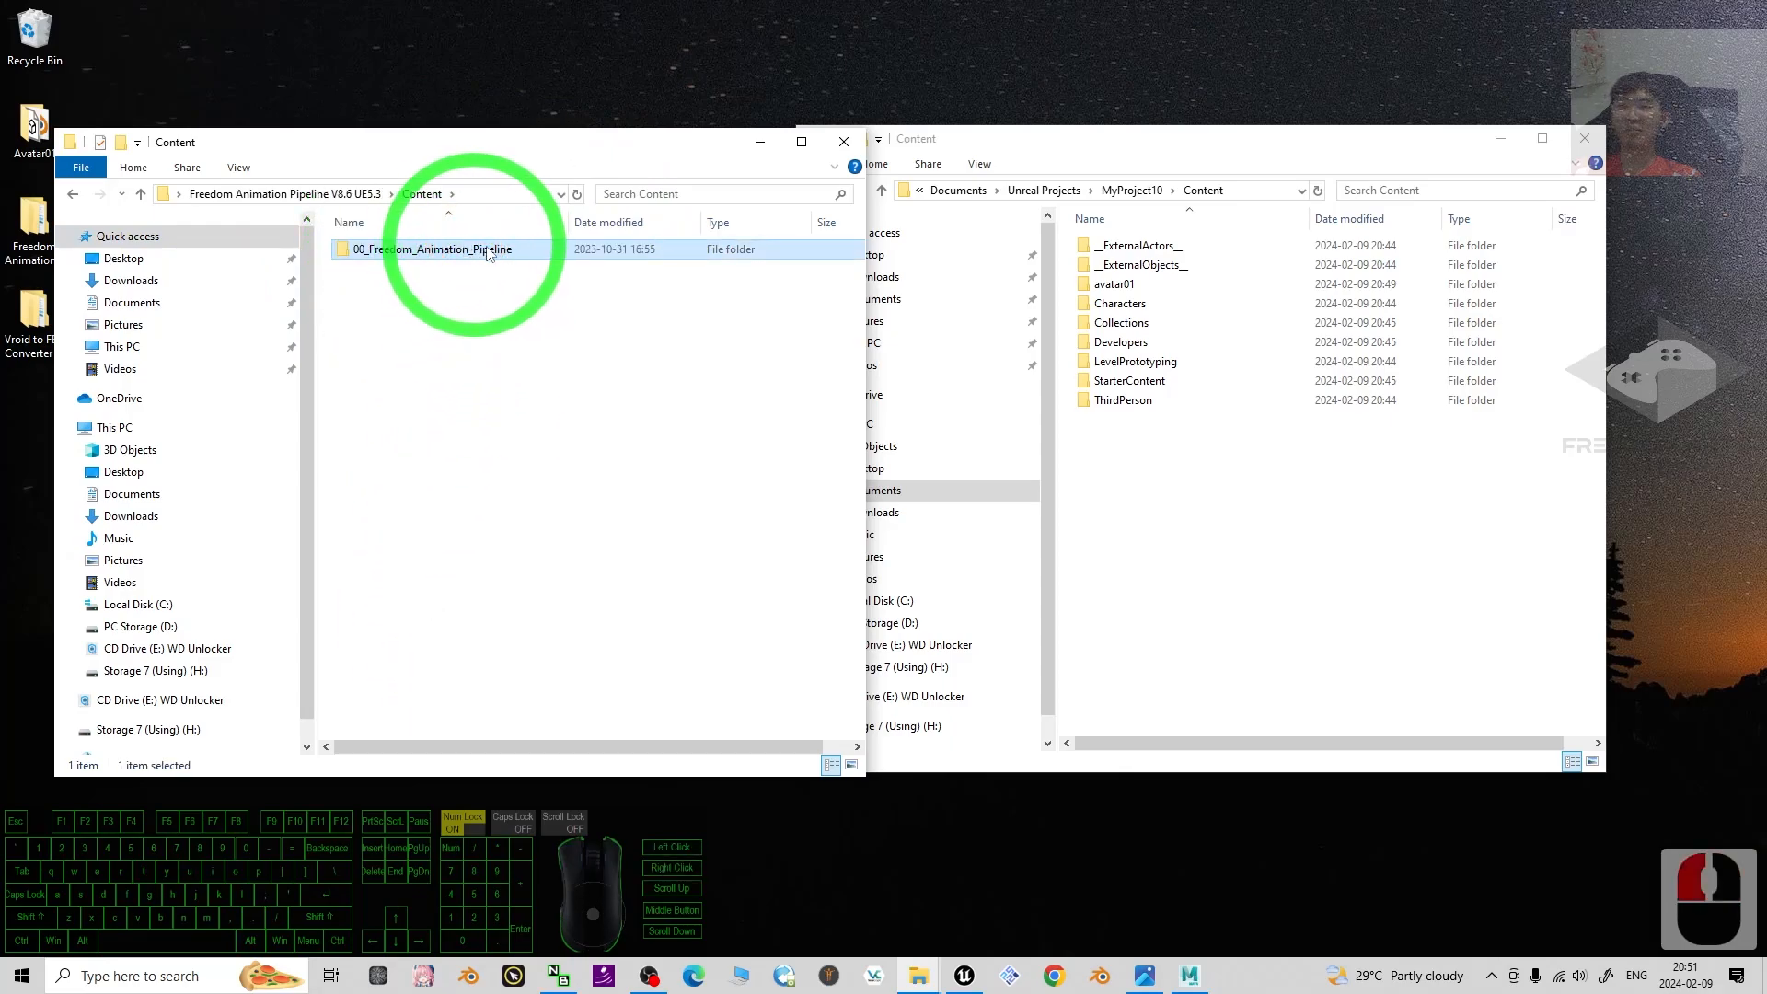
right_click(1141, 448)
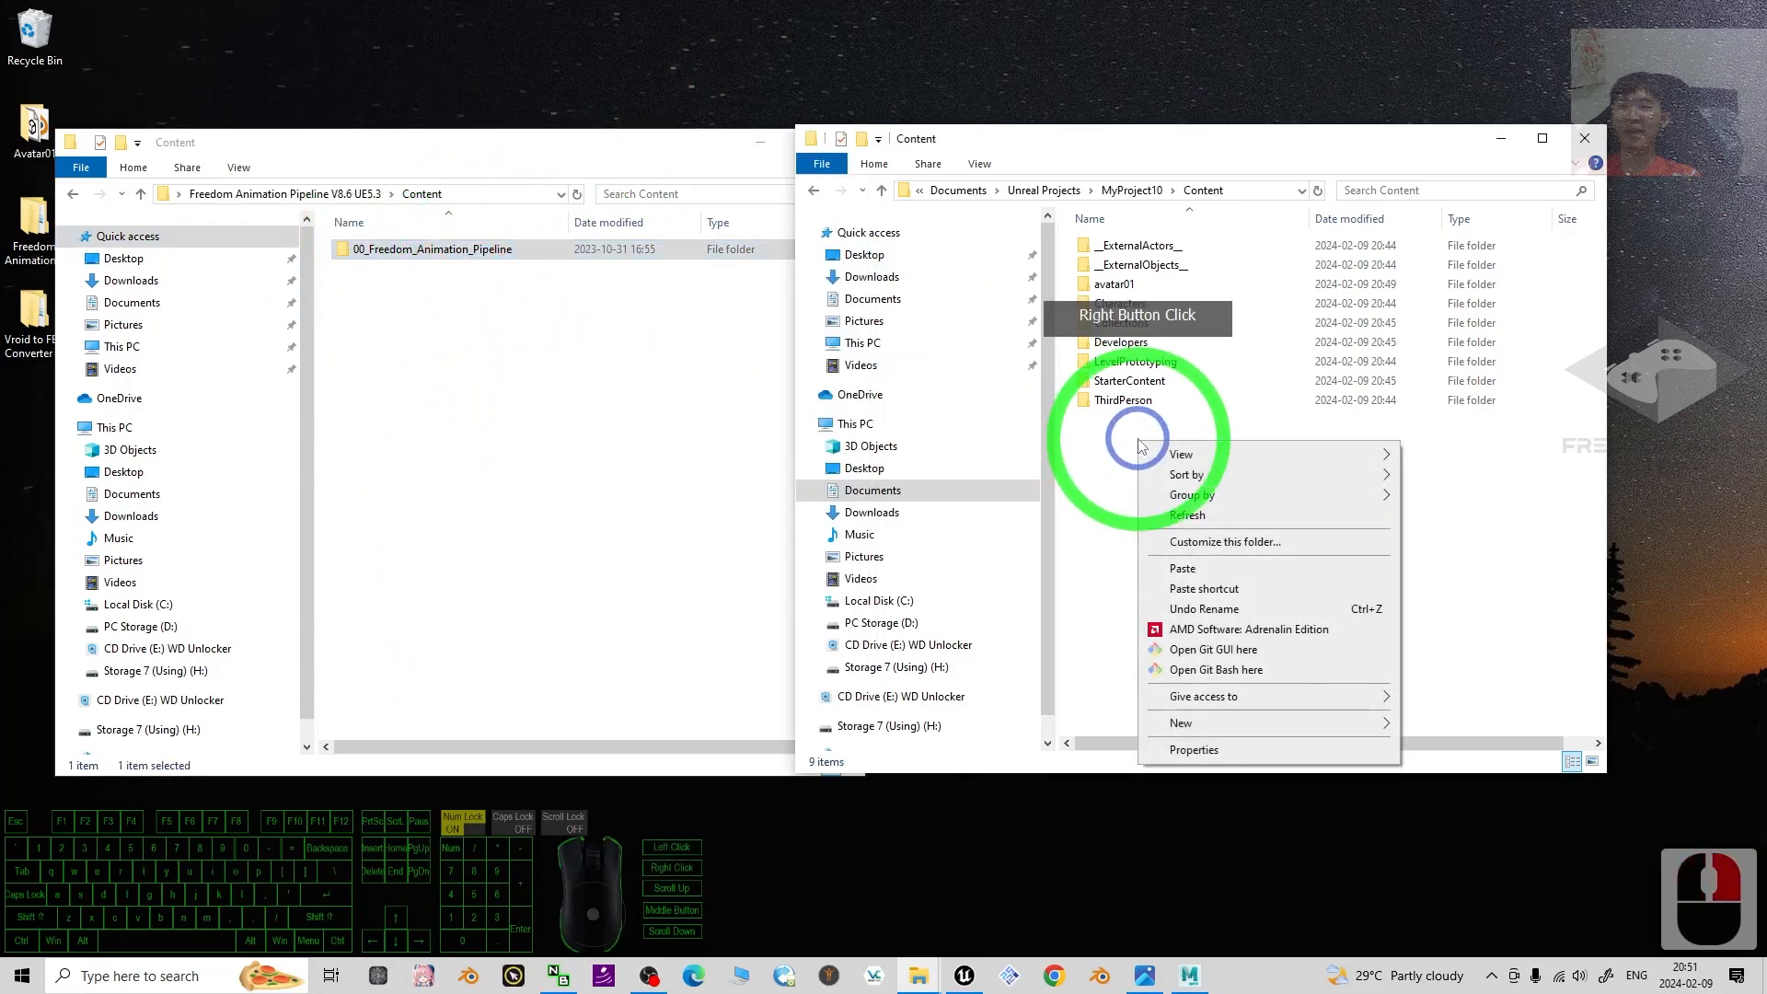
click(1206, 564)
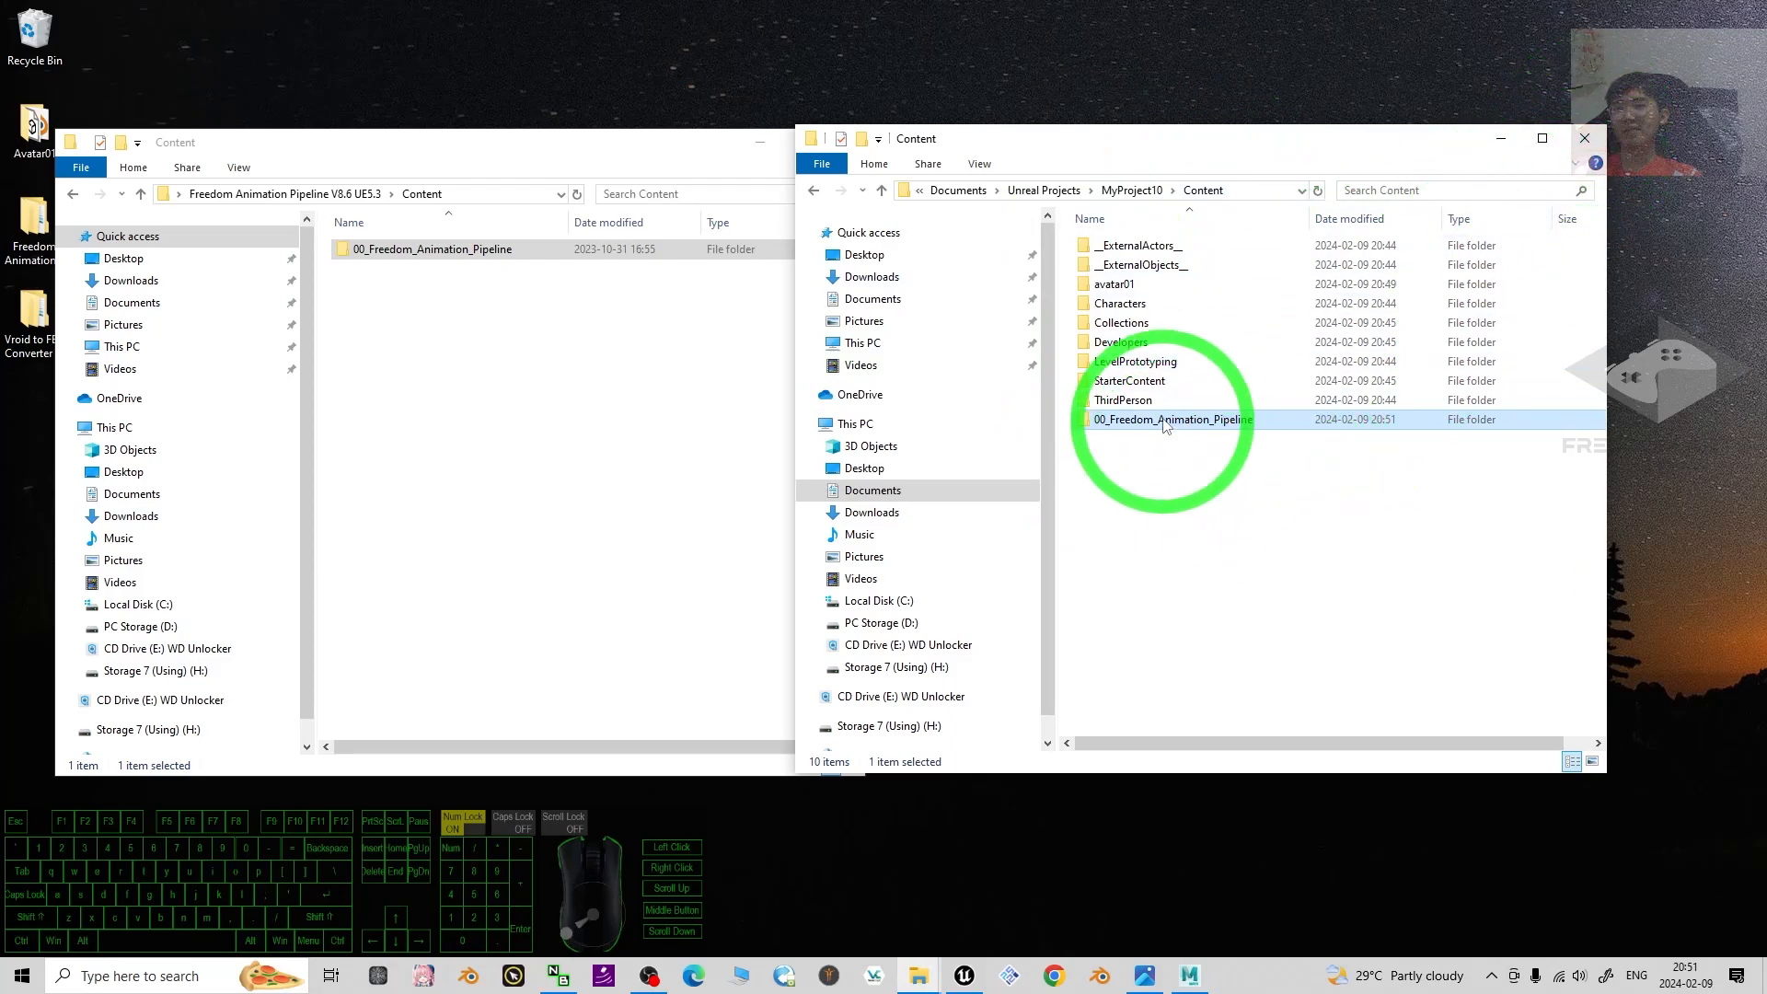
Close both folder windows, switch back to Unreal Editor and locate the 00_Freedom_Animation_Pipeline and avatar01 folders in the project's Content.
click(1585, 137)
click(845, 143)
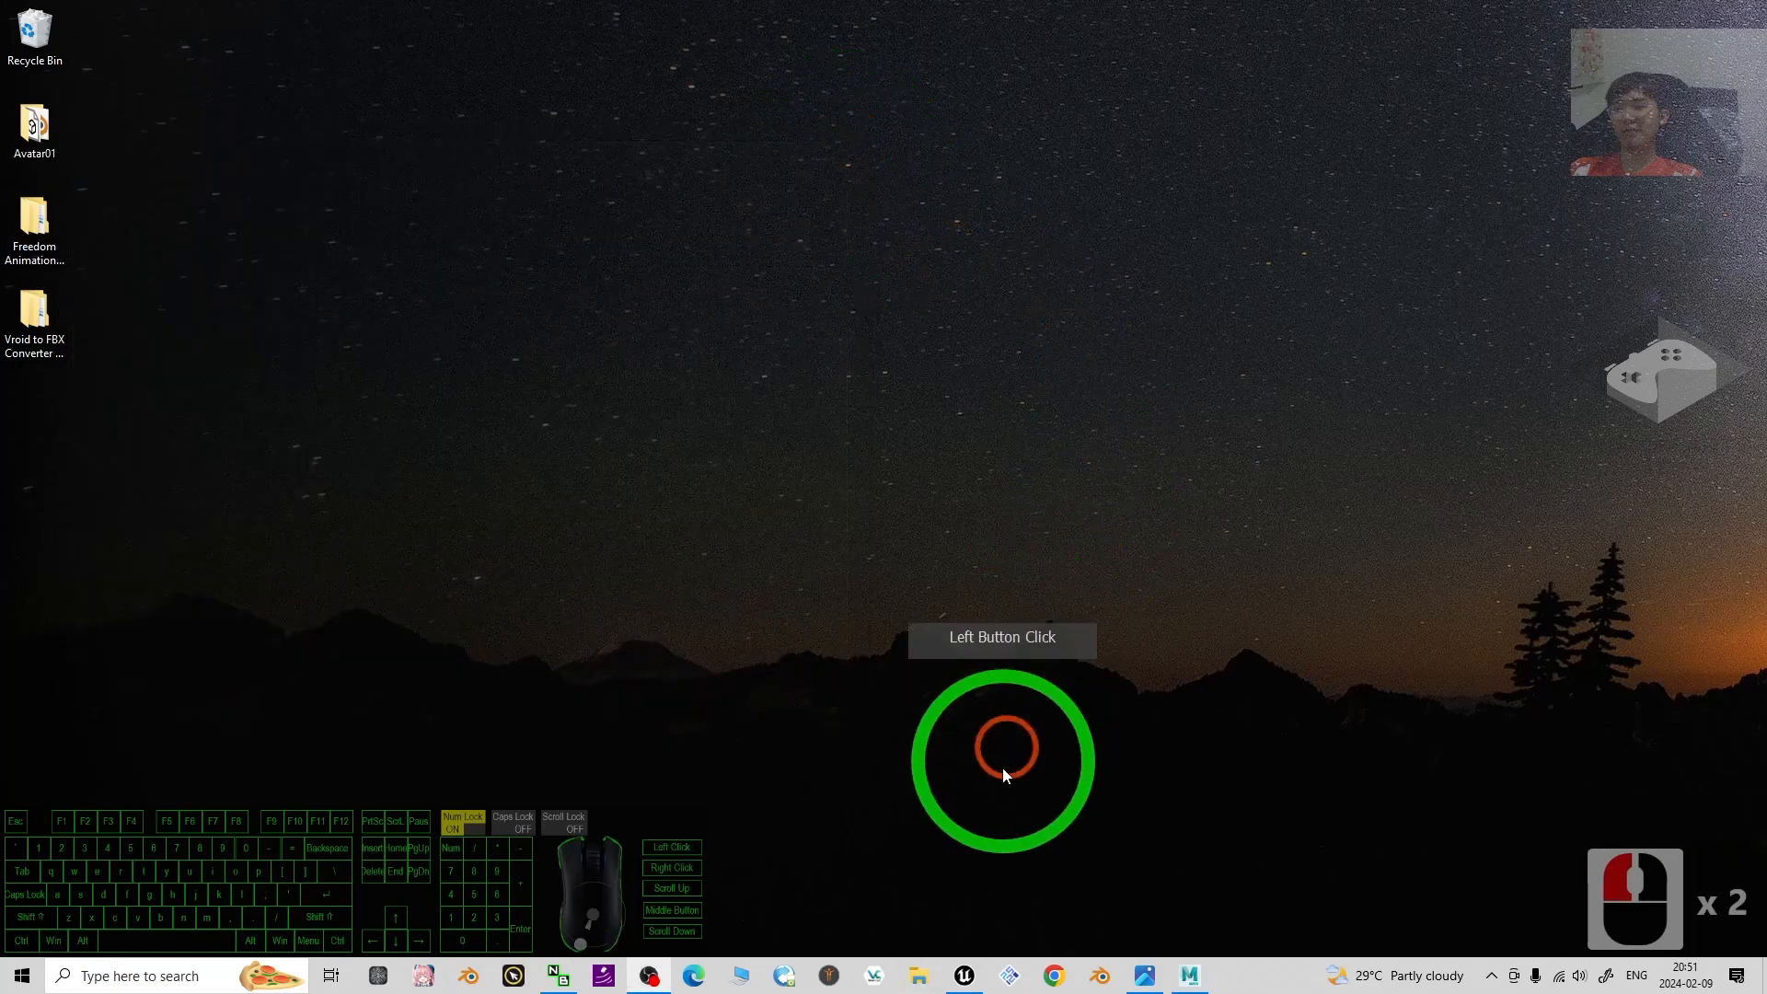
click(965, 976)
click(1113, 524)
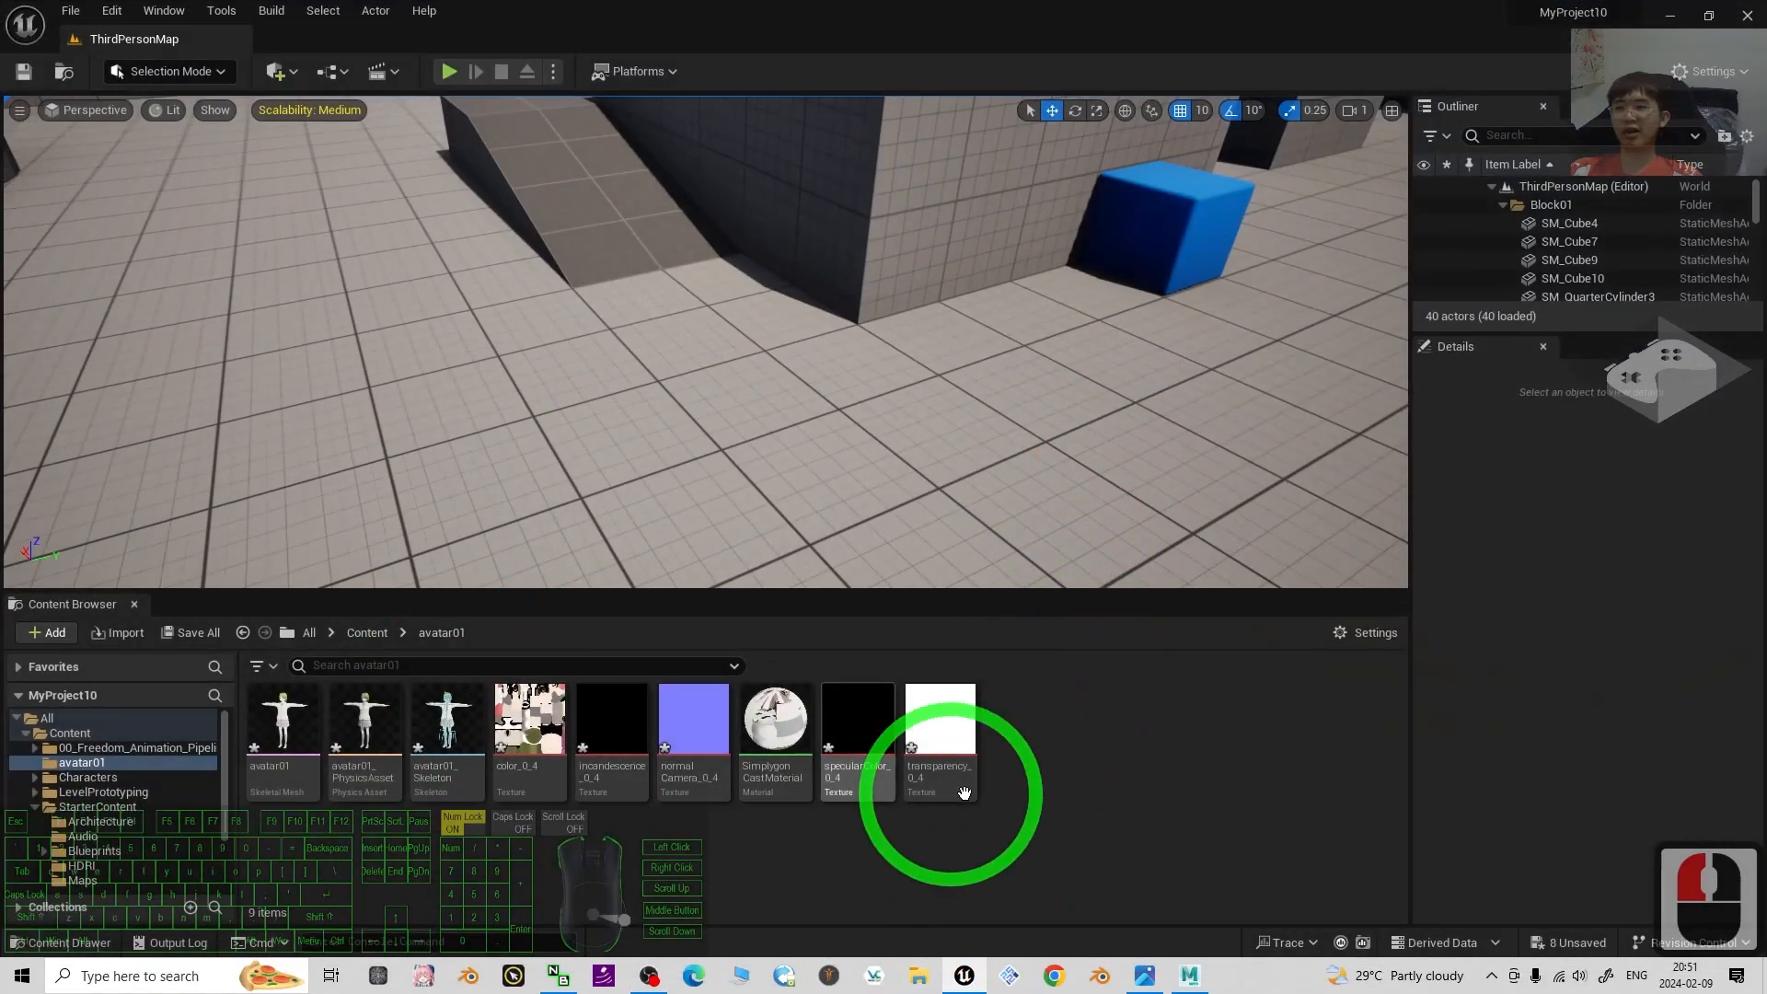
click(365, 636)
click(288, 730)
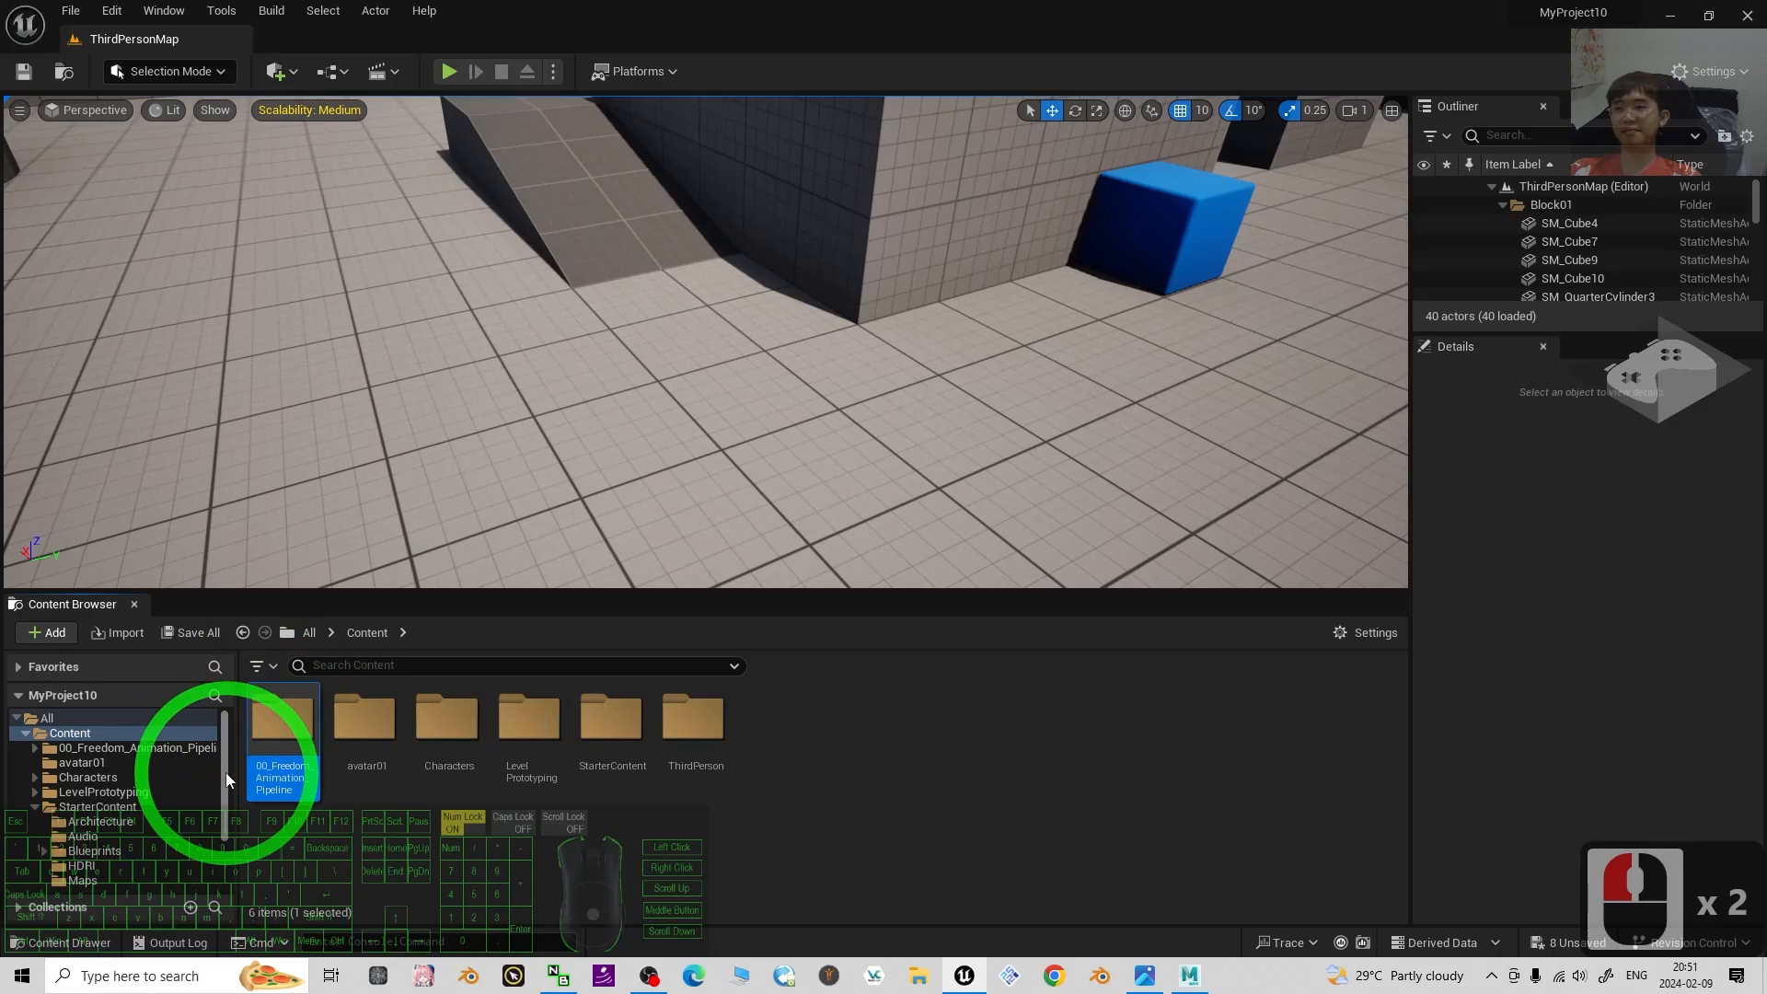
click(371, 711)
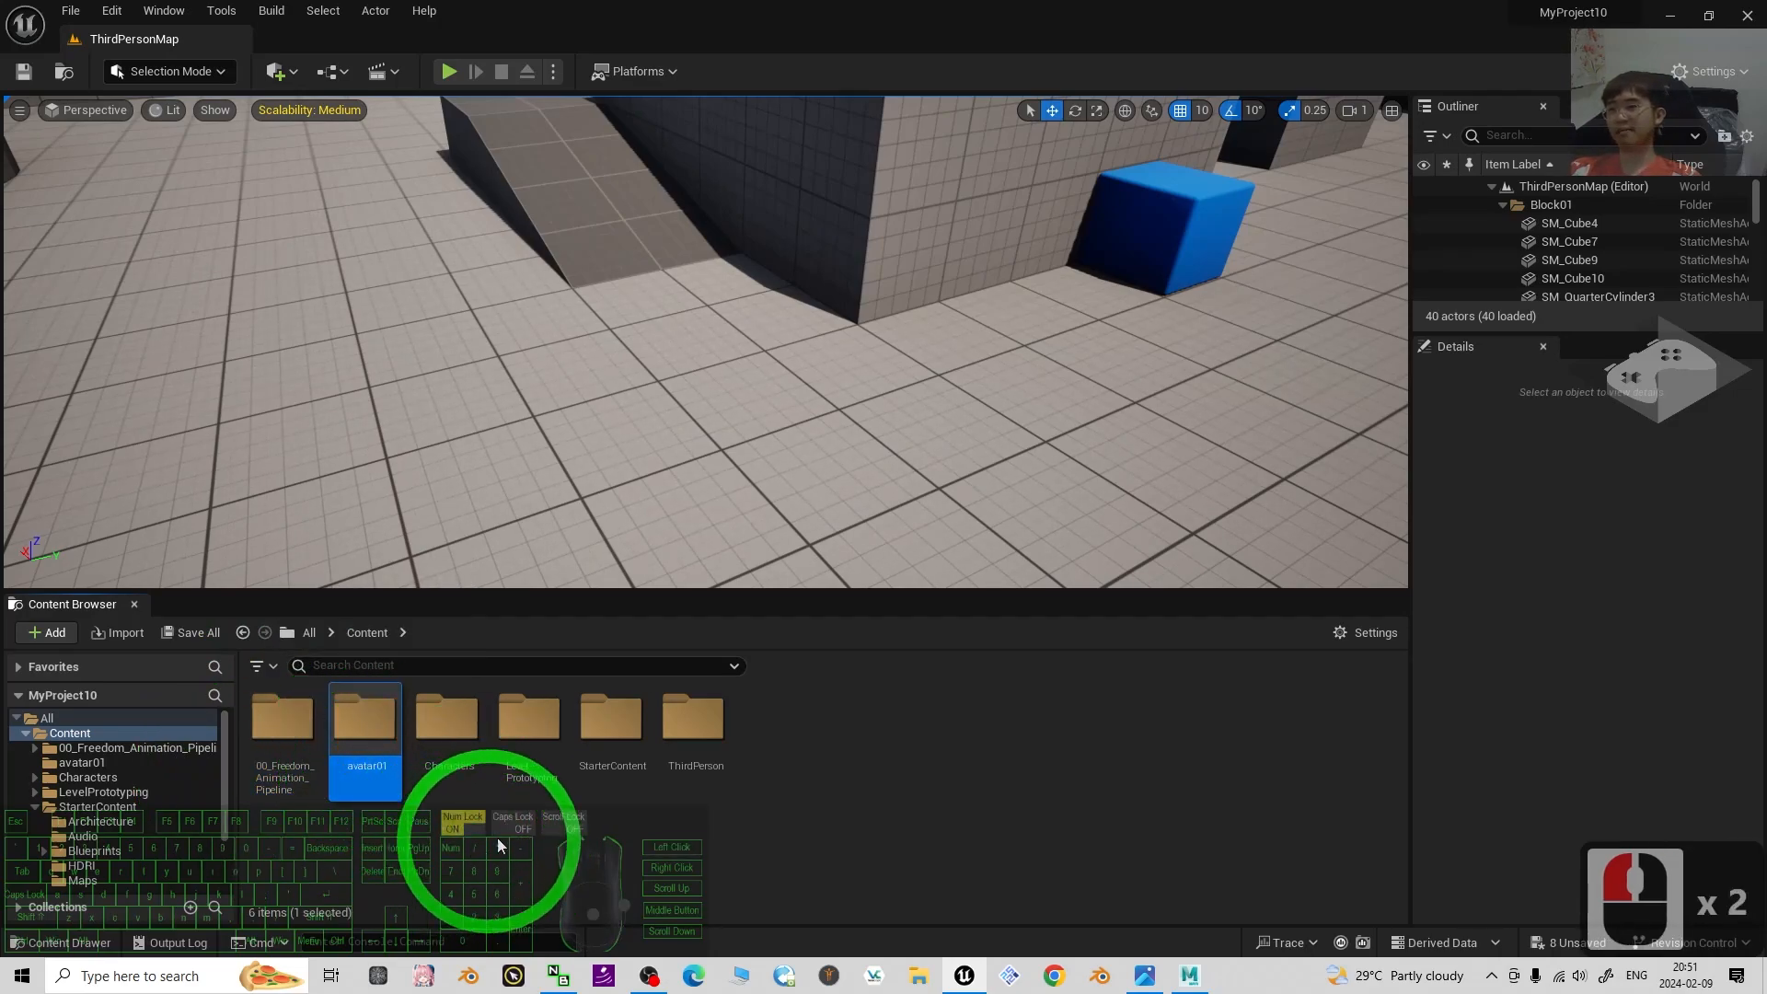
click(538, 840)
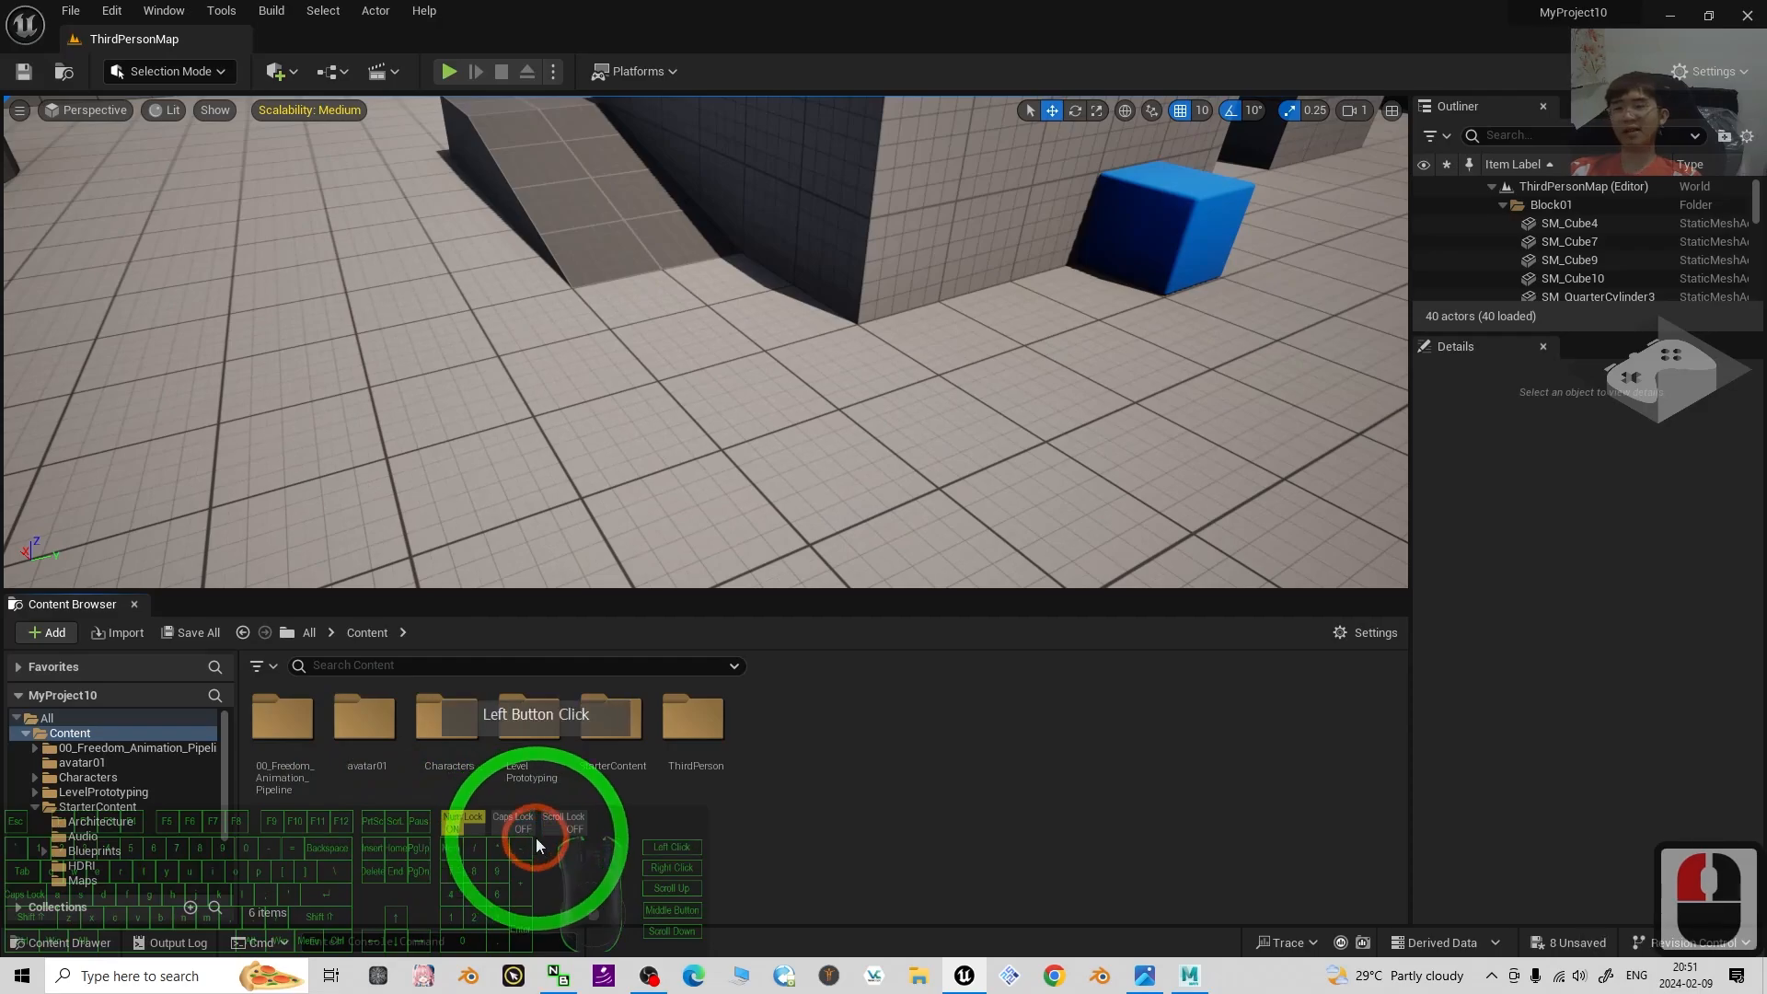
View the skeletal mesh in the avatar01 folder and close its editor.
double_click(368, 713)
click(285, 736)
double_click(286, 737)
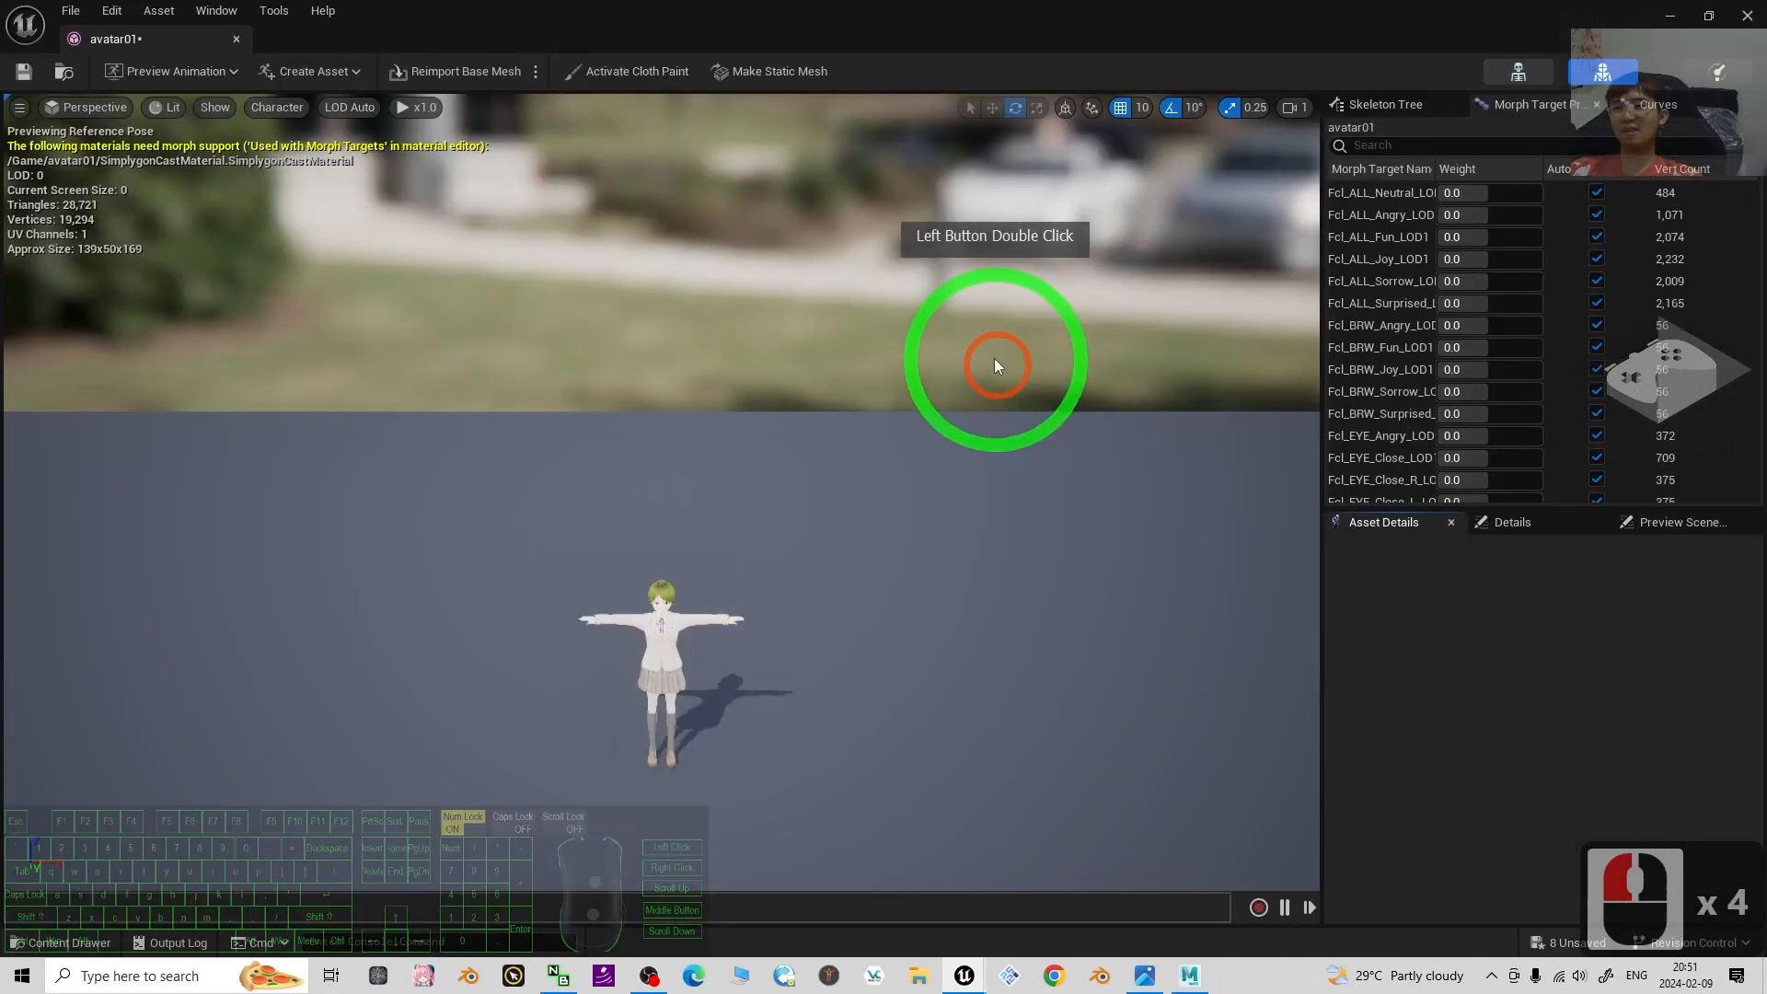
click(1749, 15)
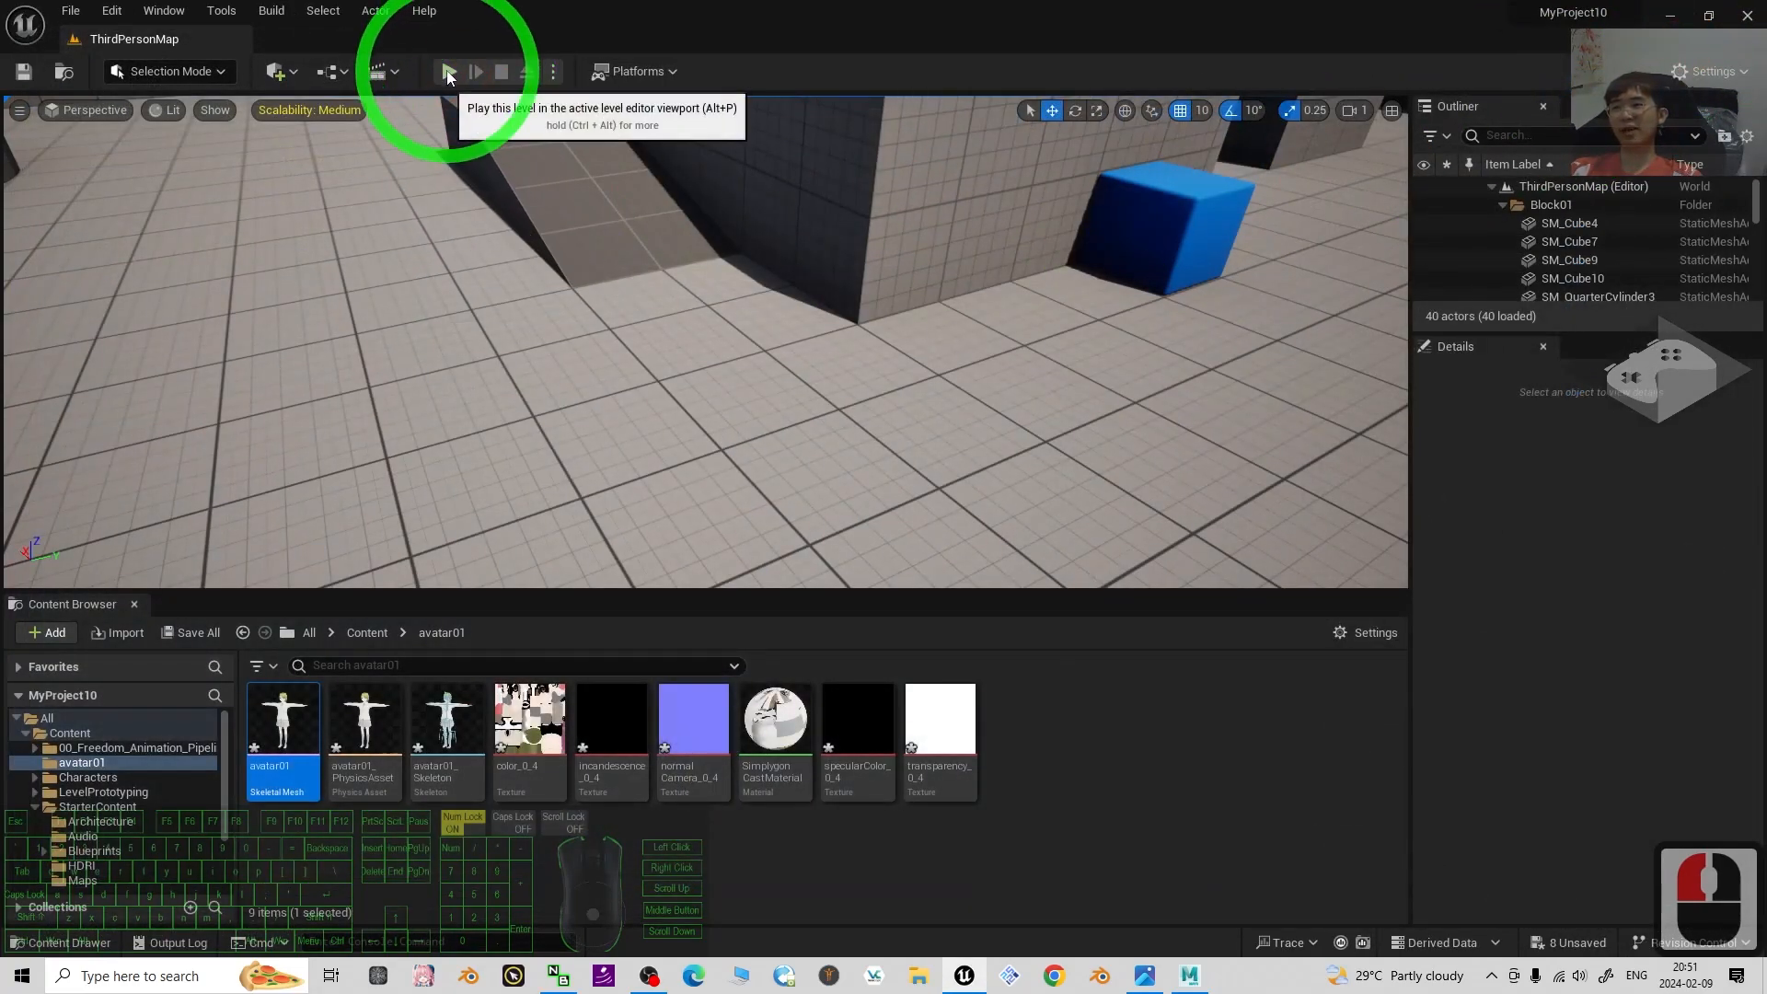
Play the ThirdPersonMap level, run the default mannequin around to view its movement, and stop playing.
click(448, 73)
click(1044, 461)
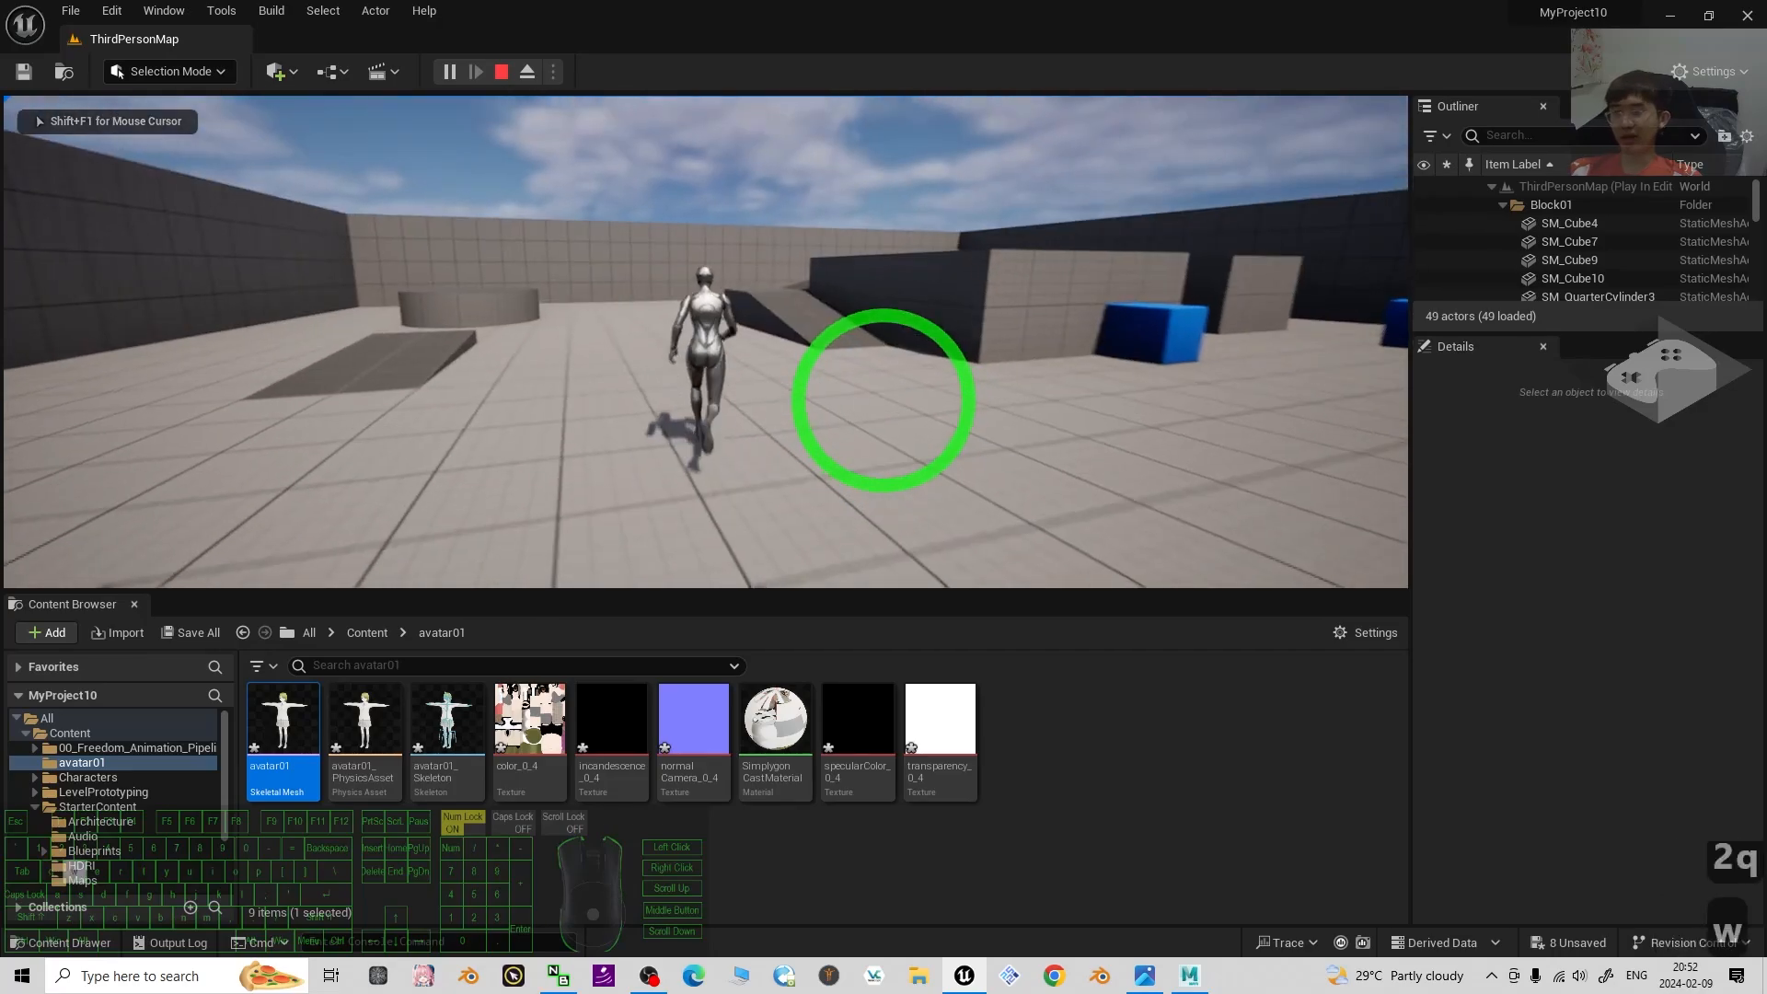
click(772, 465)
key(d)
key(s)
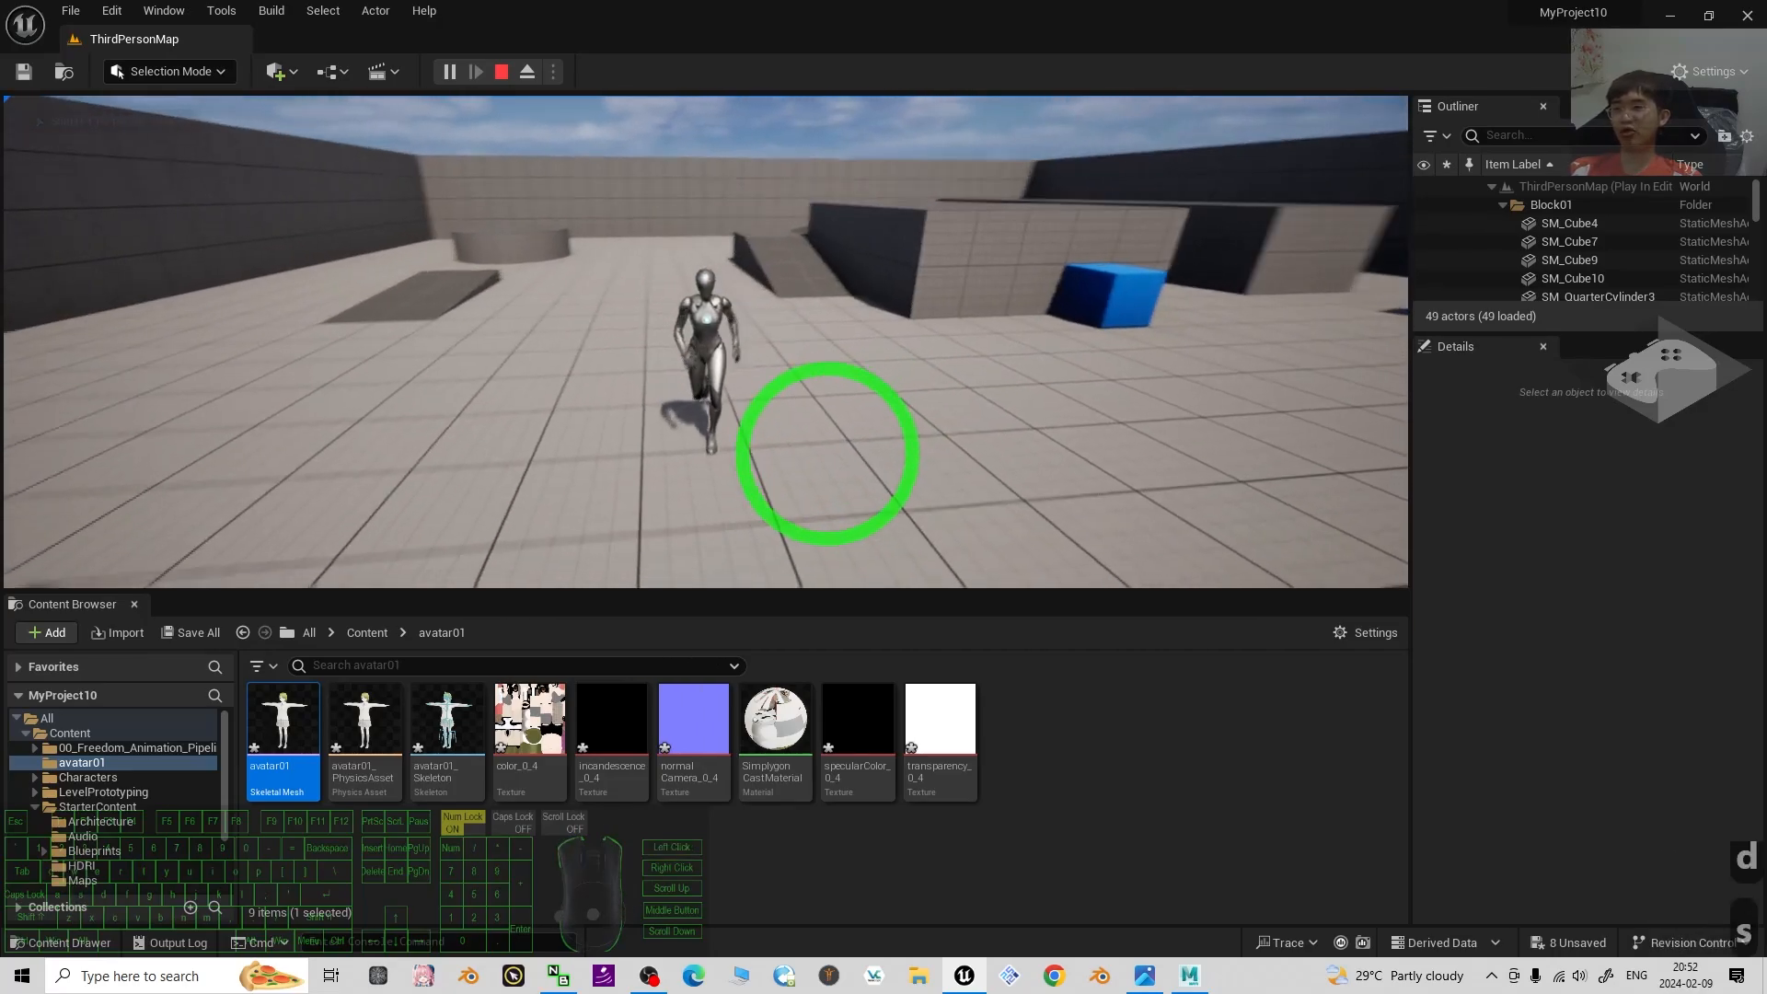
key(Escape)
Reopen the avatar01 skeletal mesh to compare it with the default mannequin, and close it again.
double_click(295, 720)
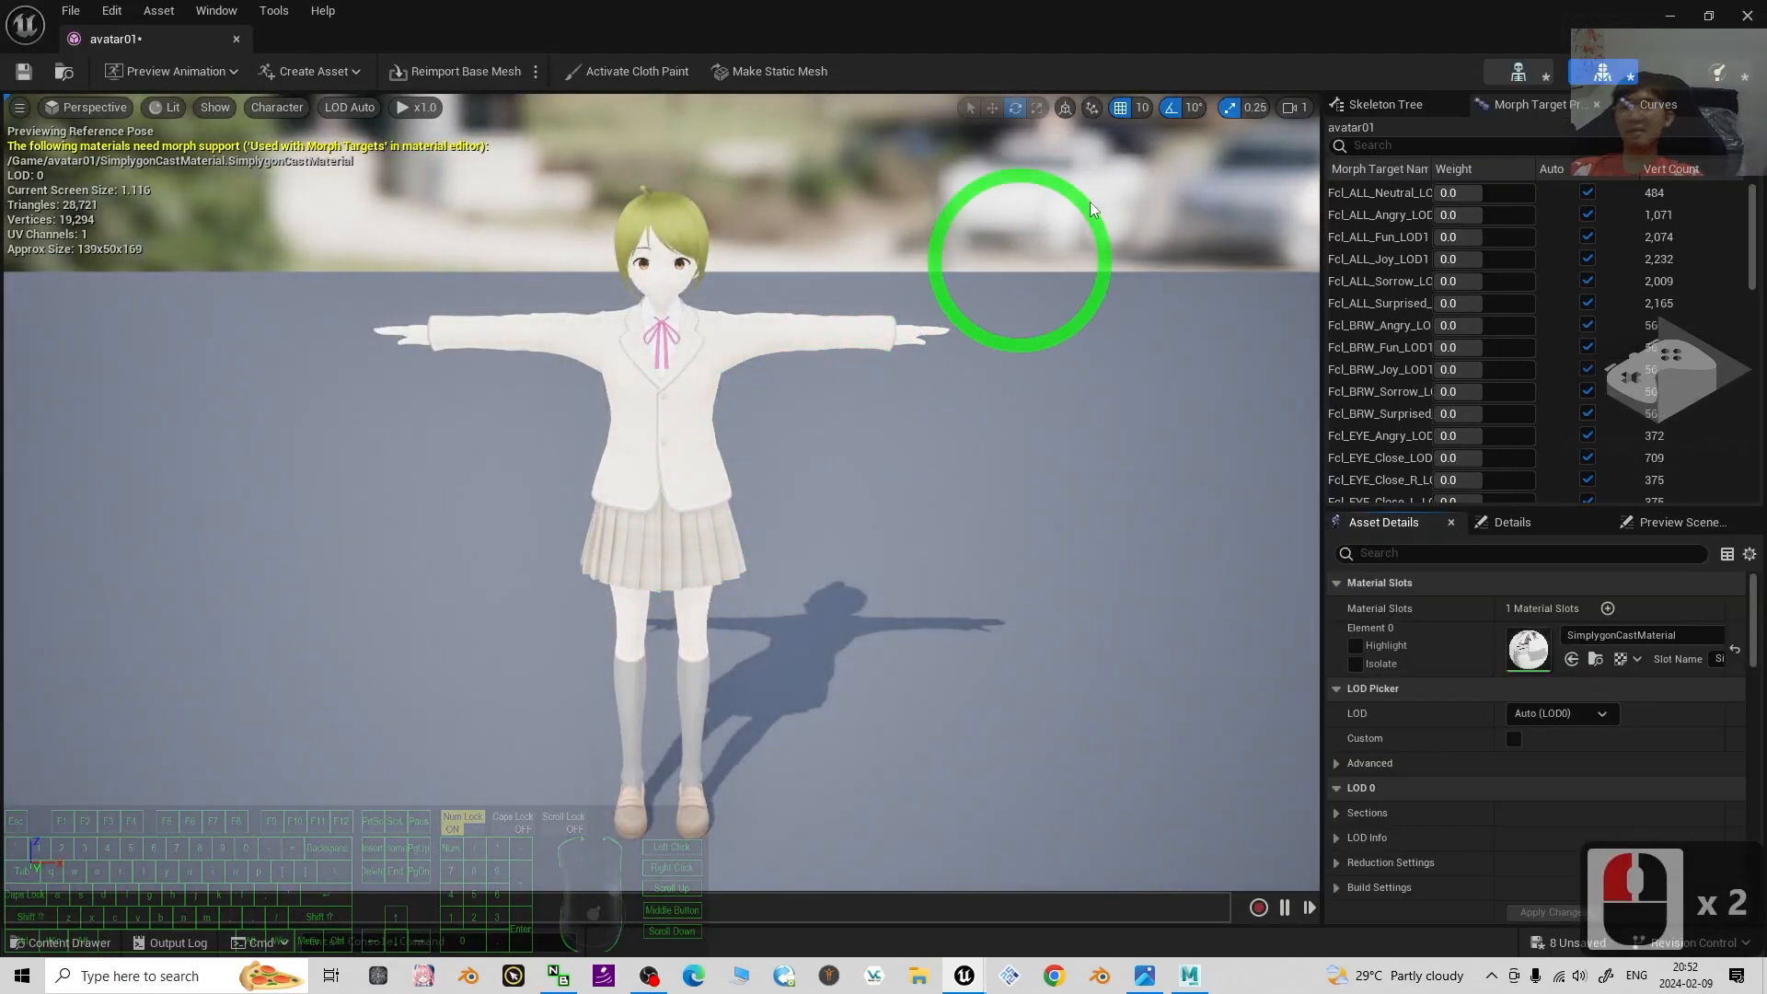
click(1746, 19)
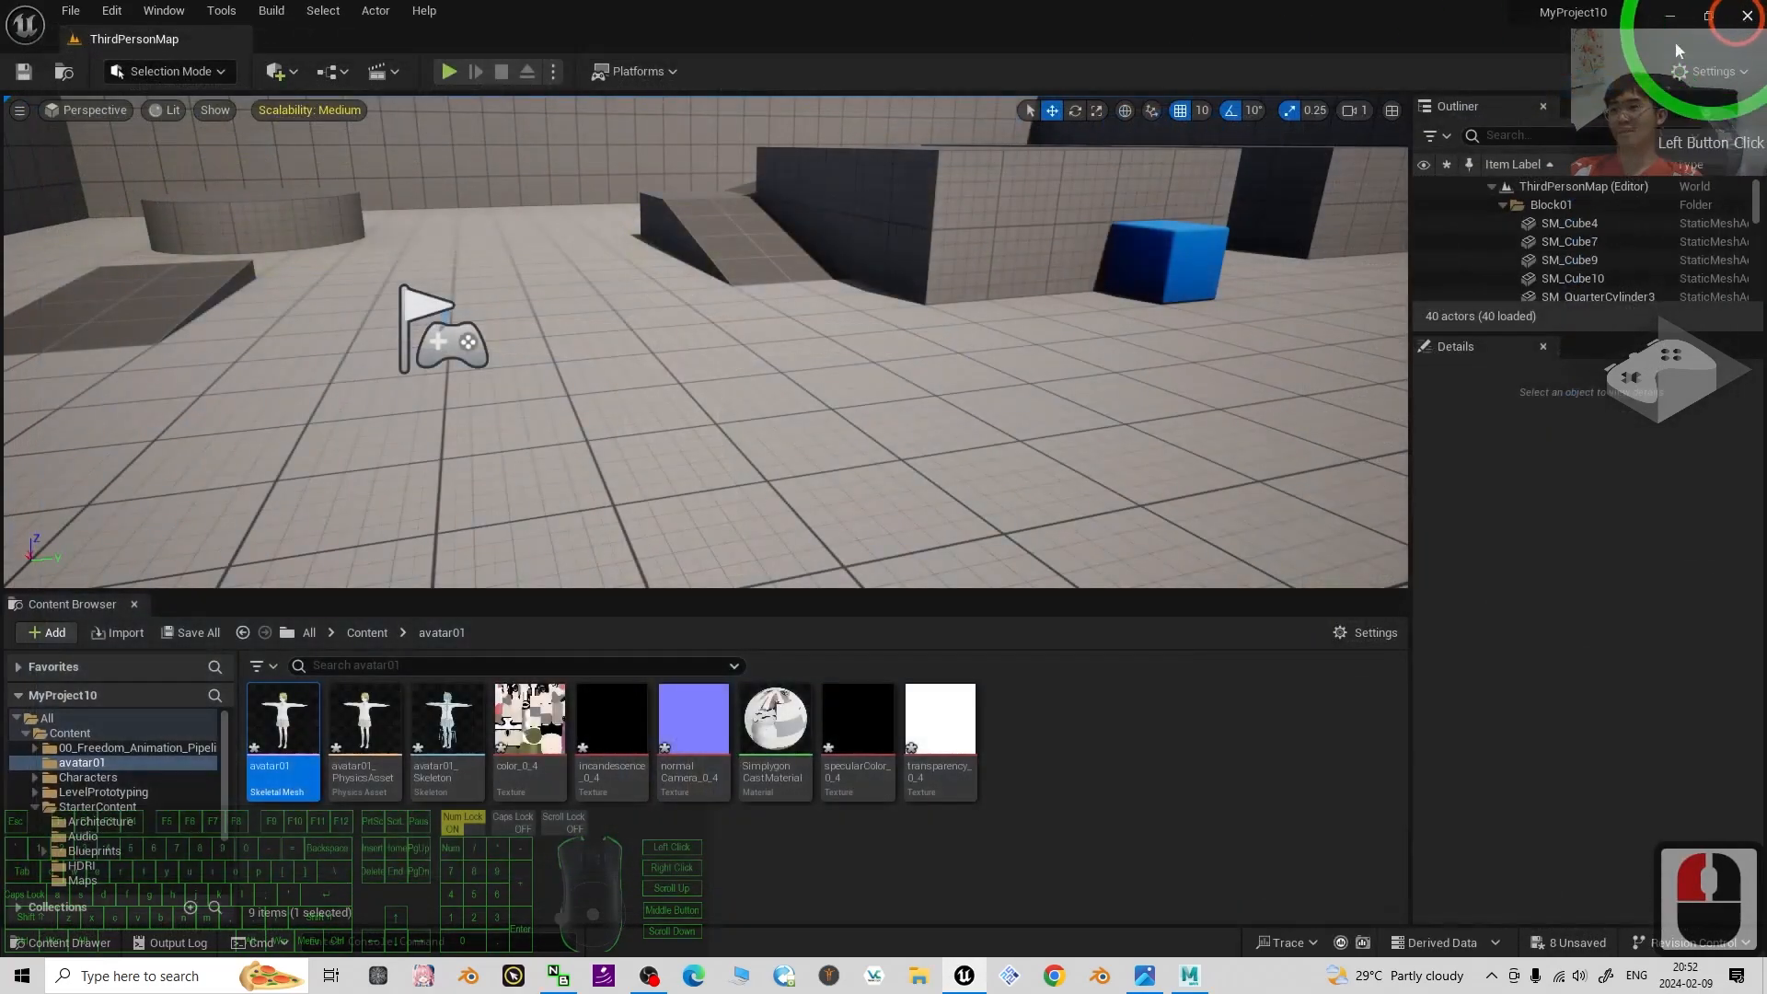
click(584, 694)
Browse from the project's Content to the Vroid folder inside 00_Freedom_Animation_Pipeline.
click(353, 632)
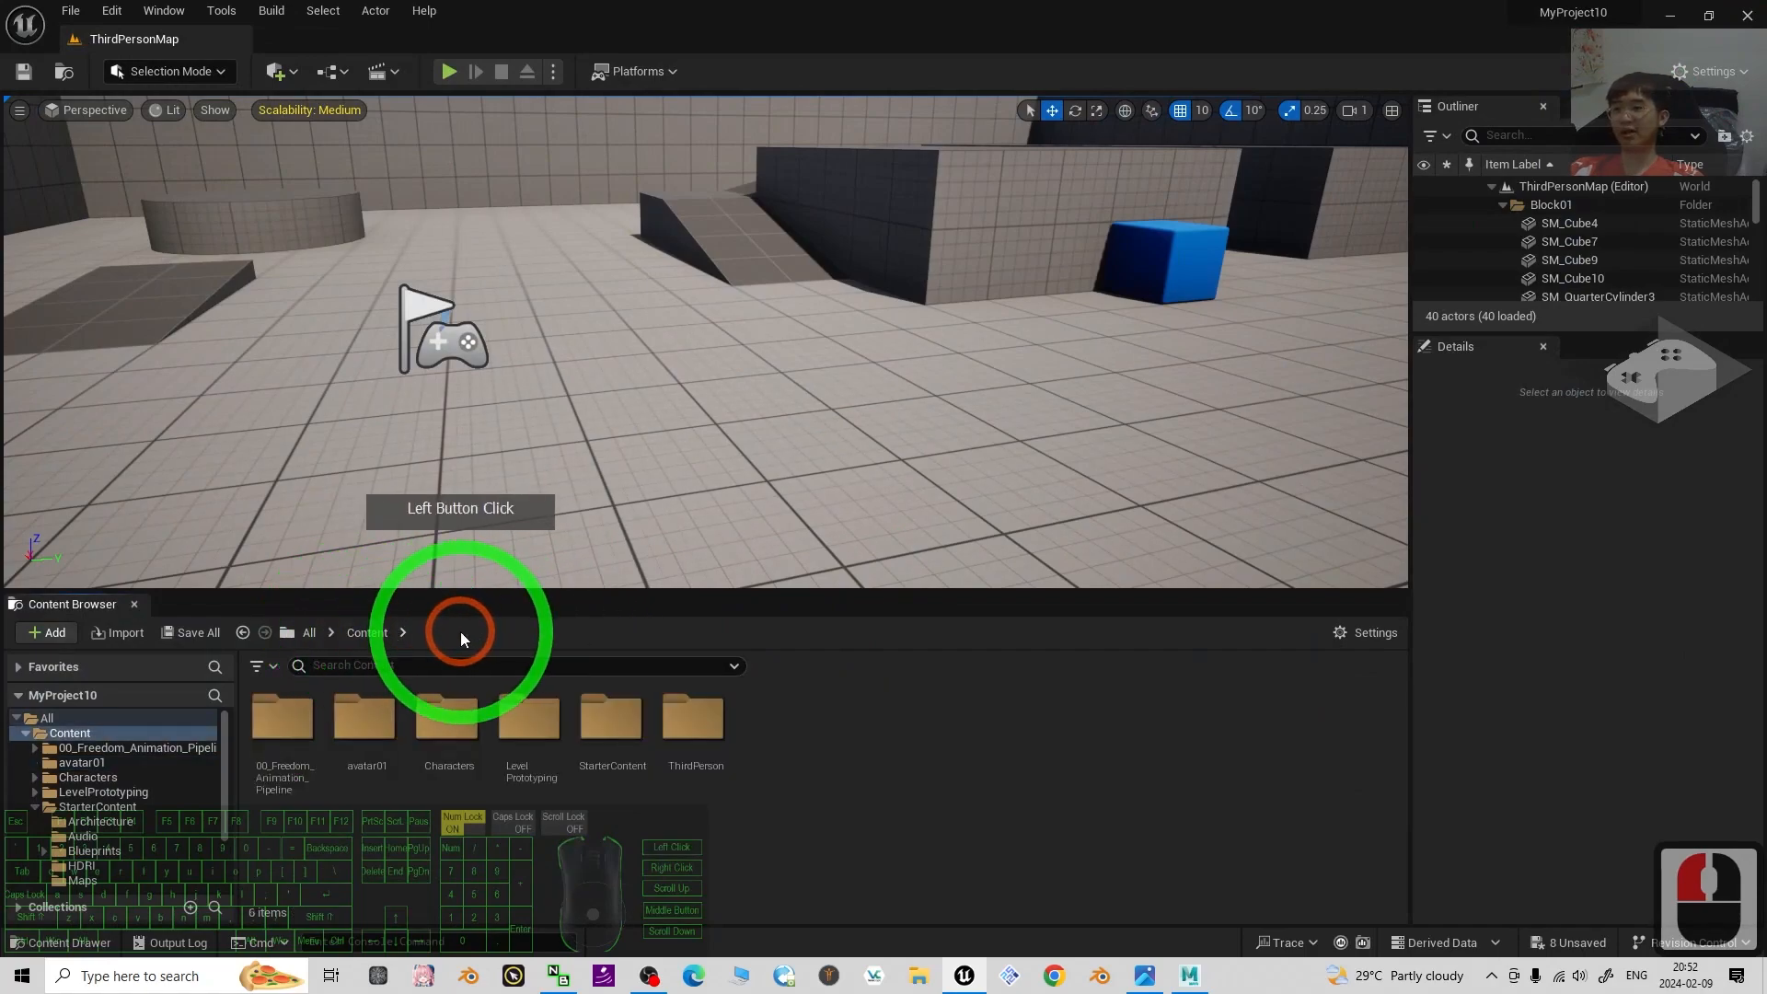
click(1006, 778)
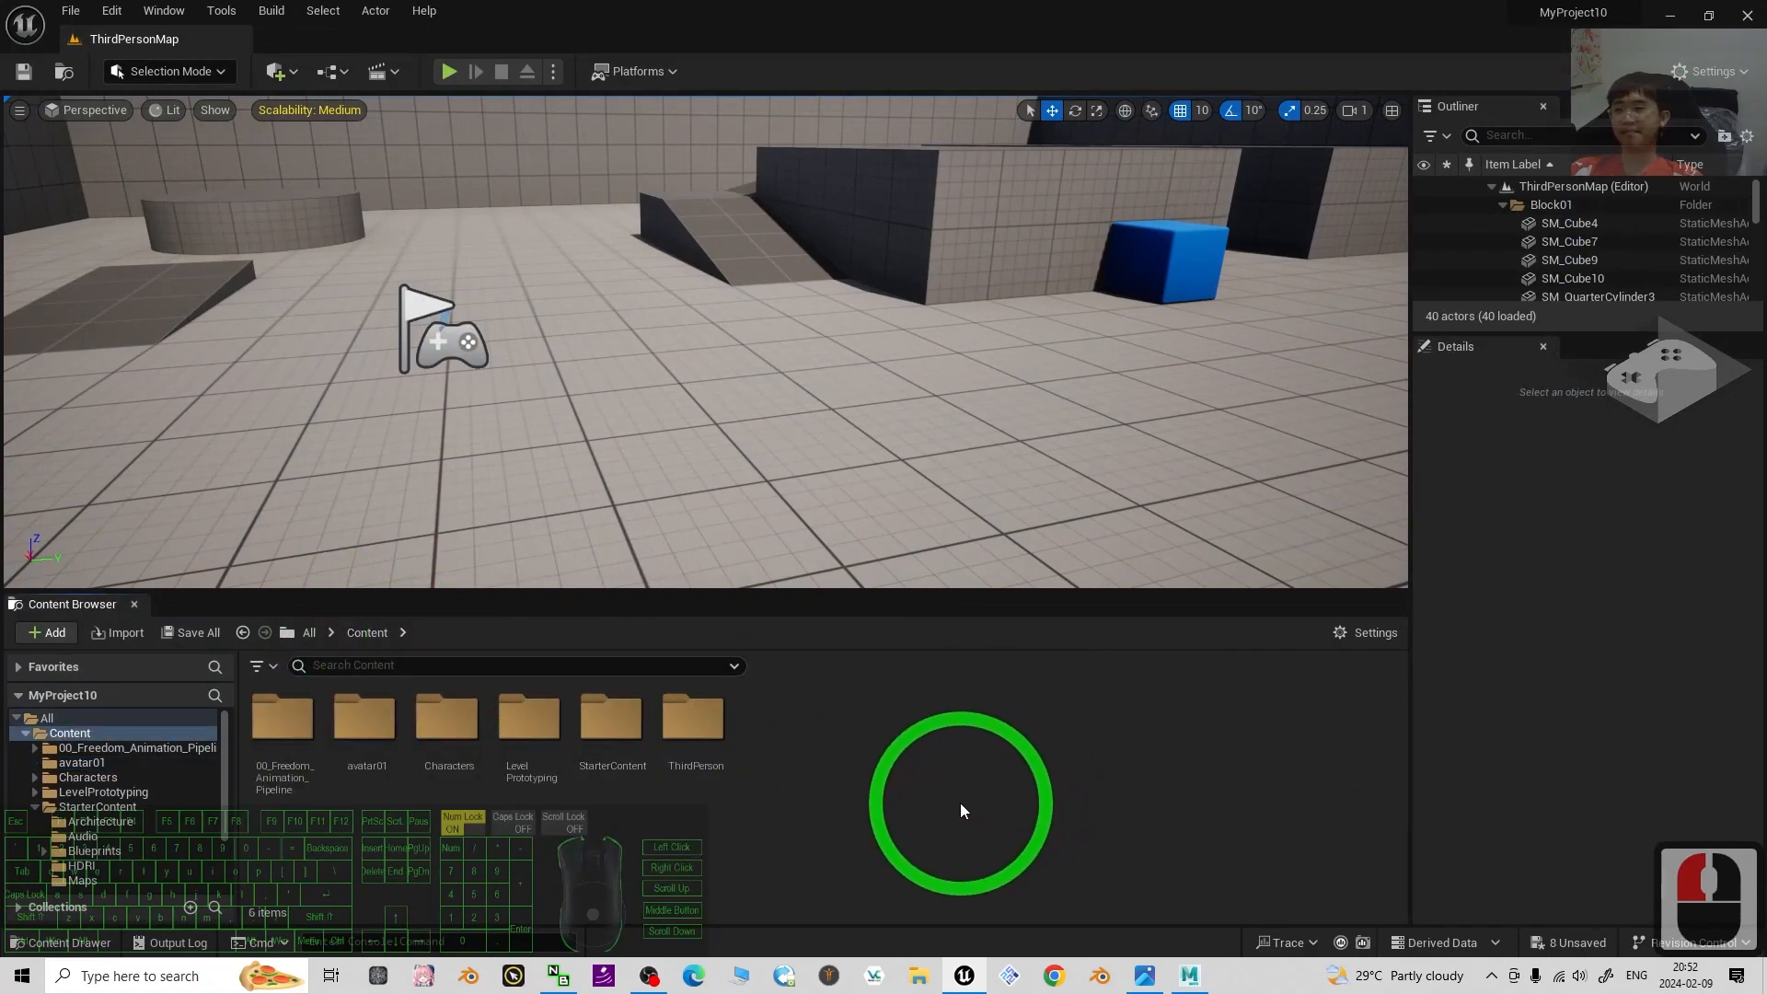
click(307, 790)
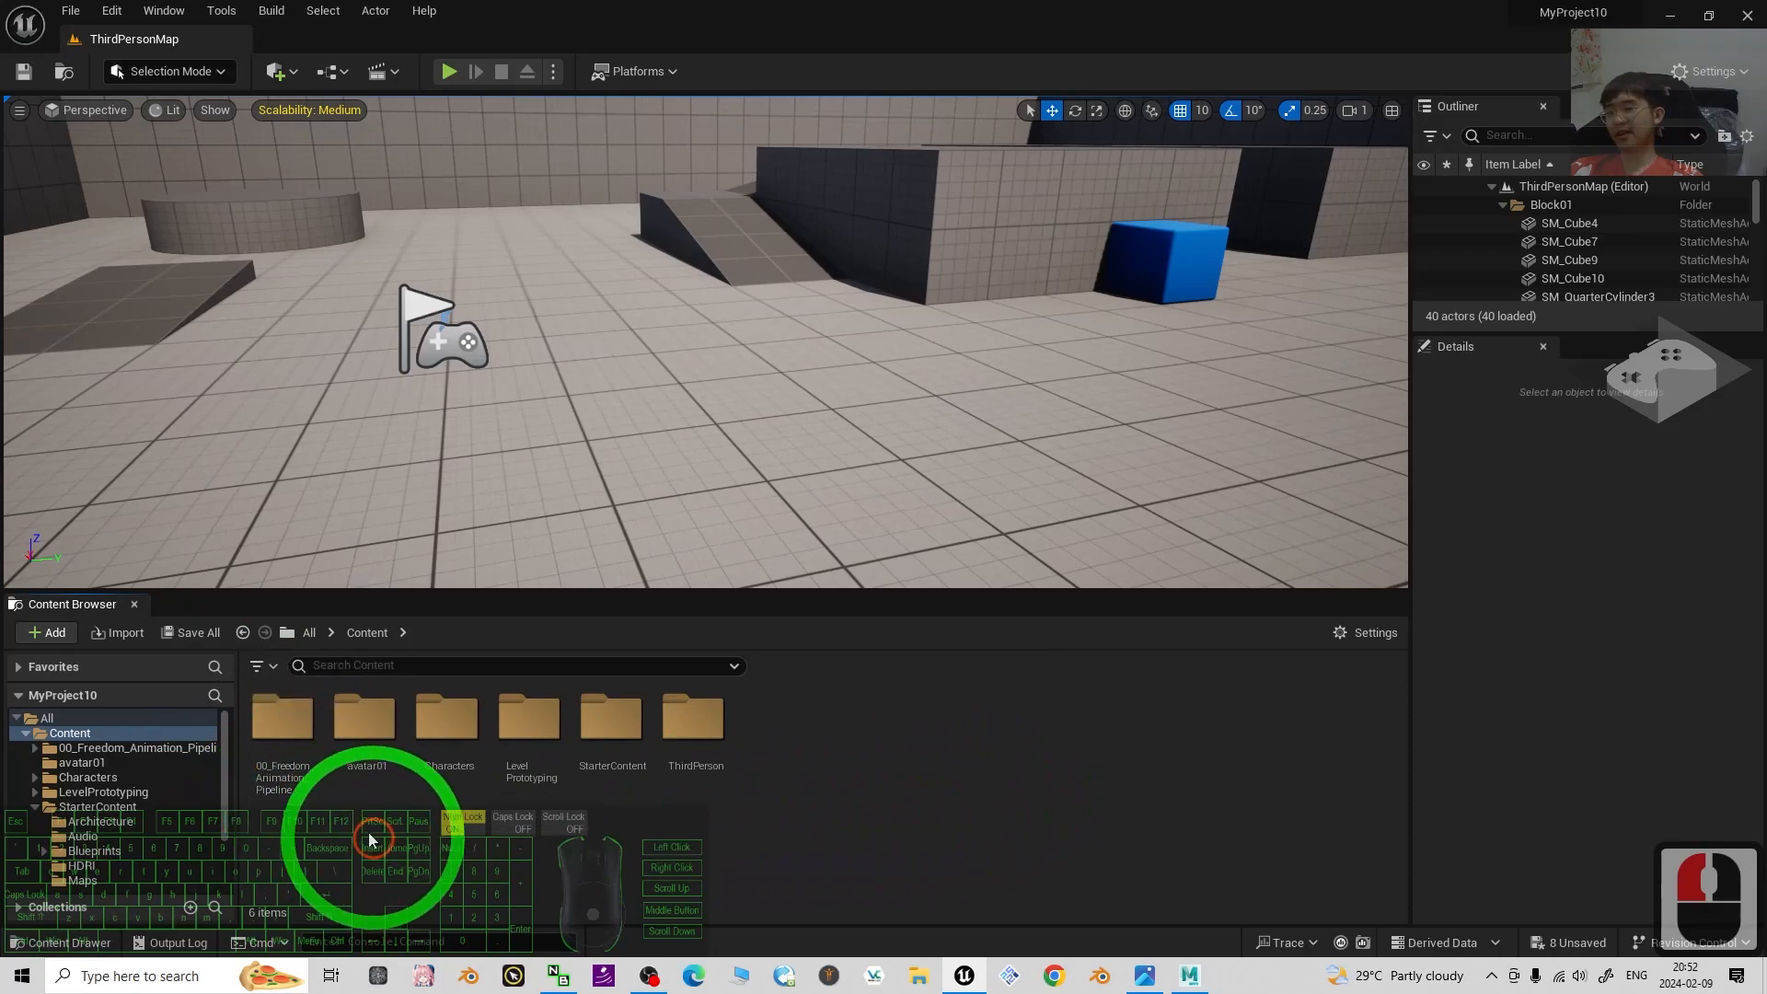
double_click(293, 722)
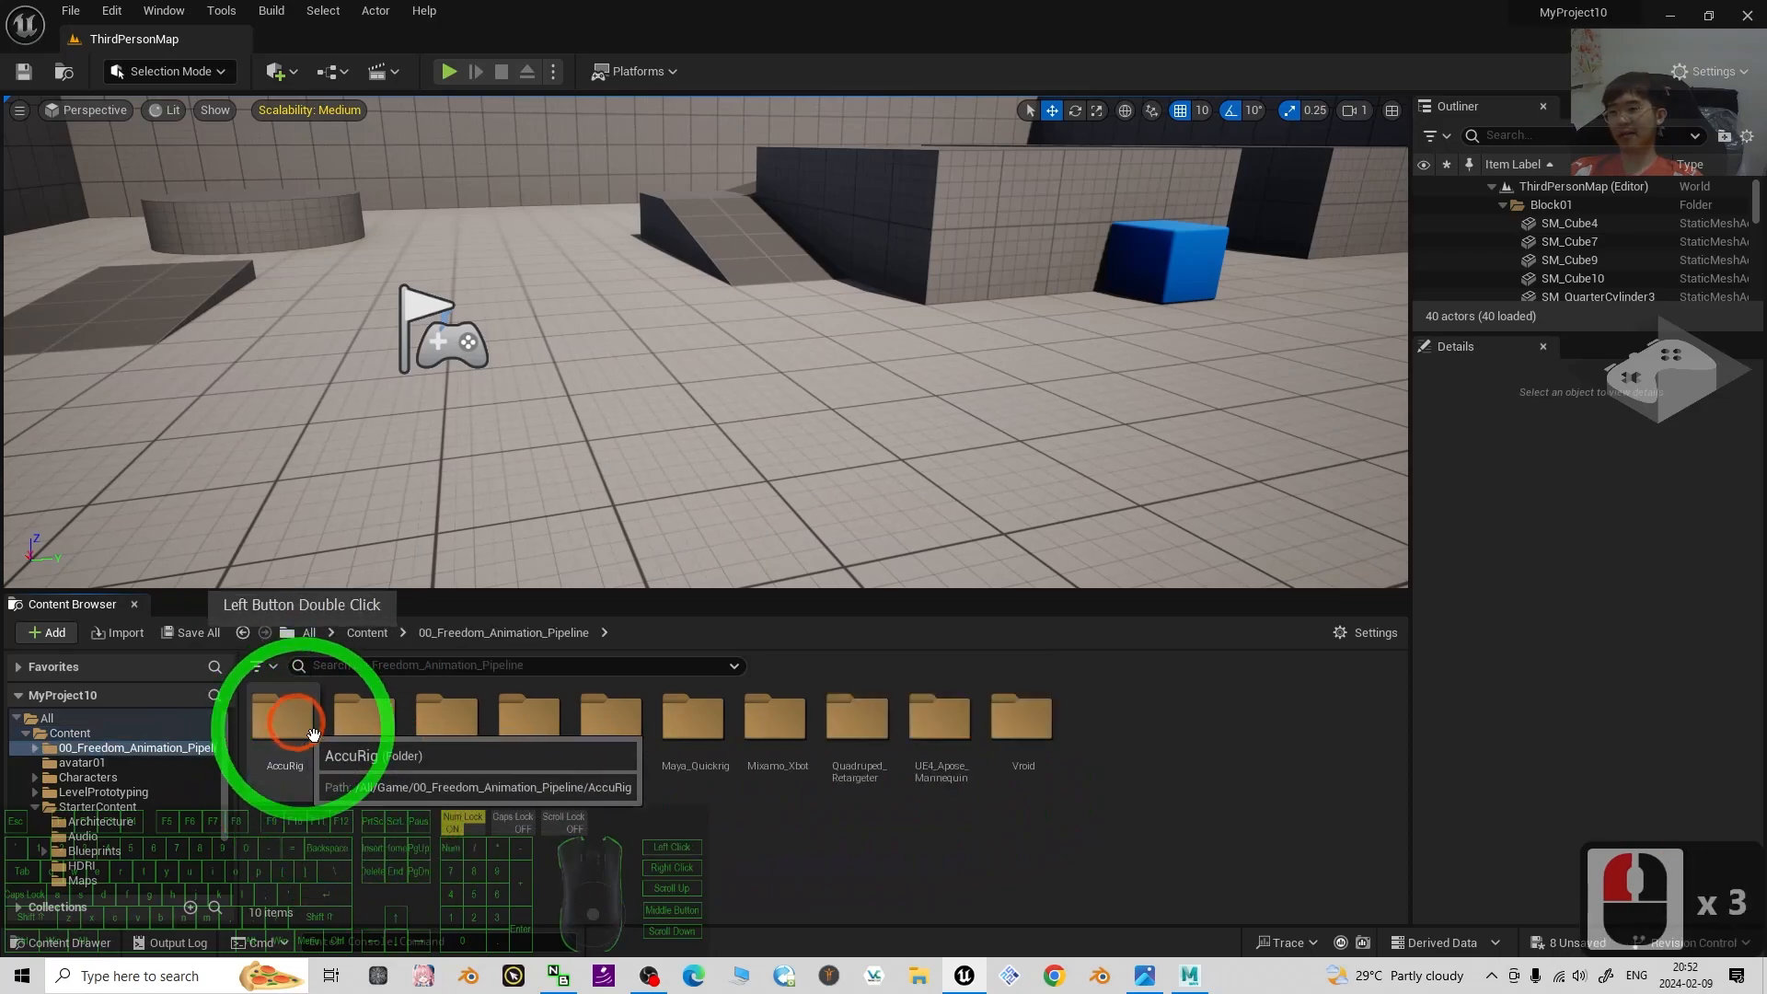
double_click(1028, 736)
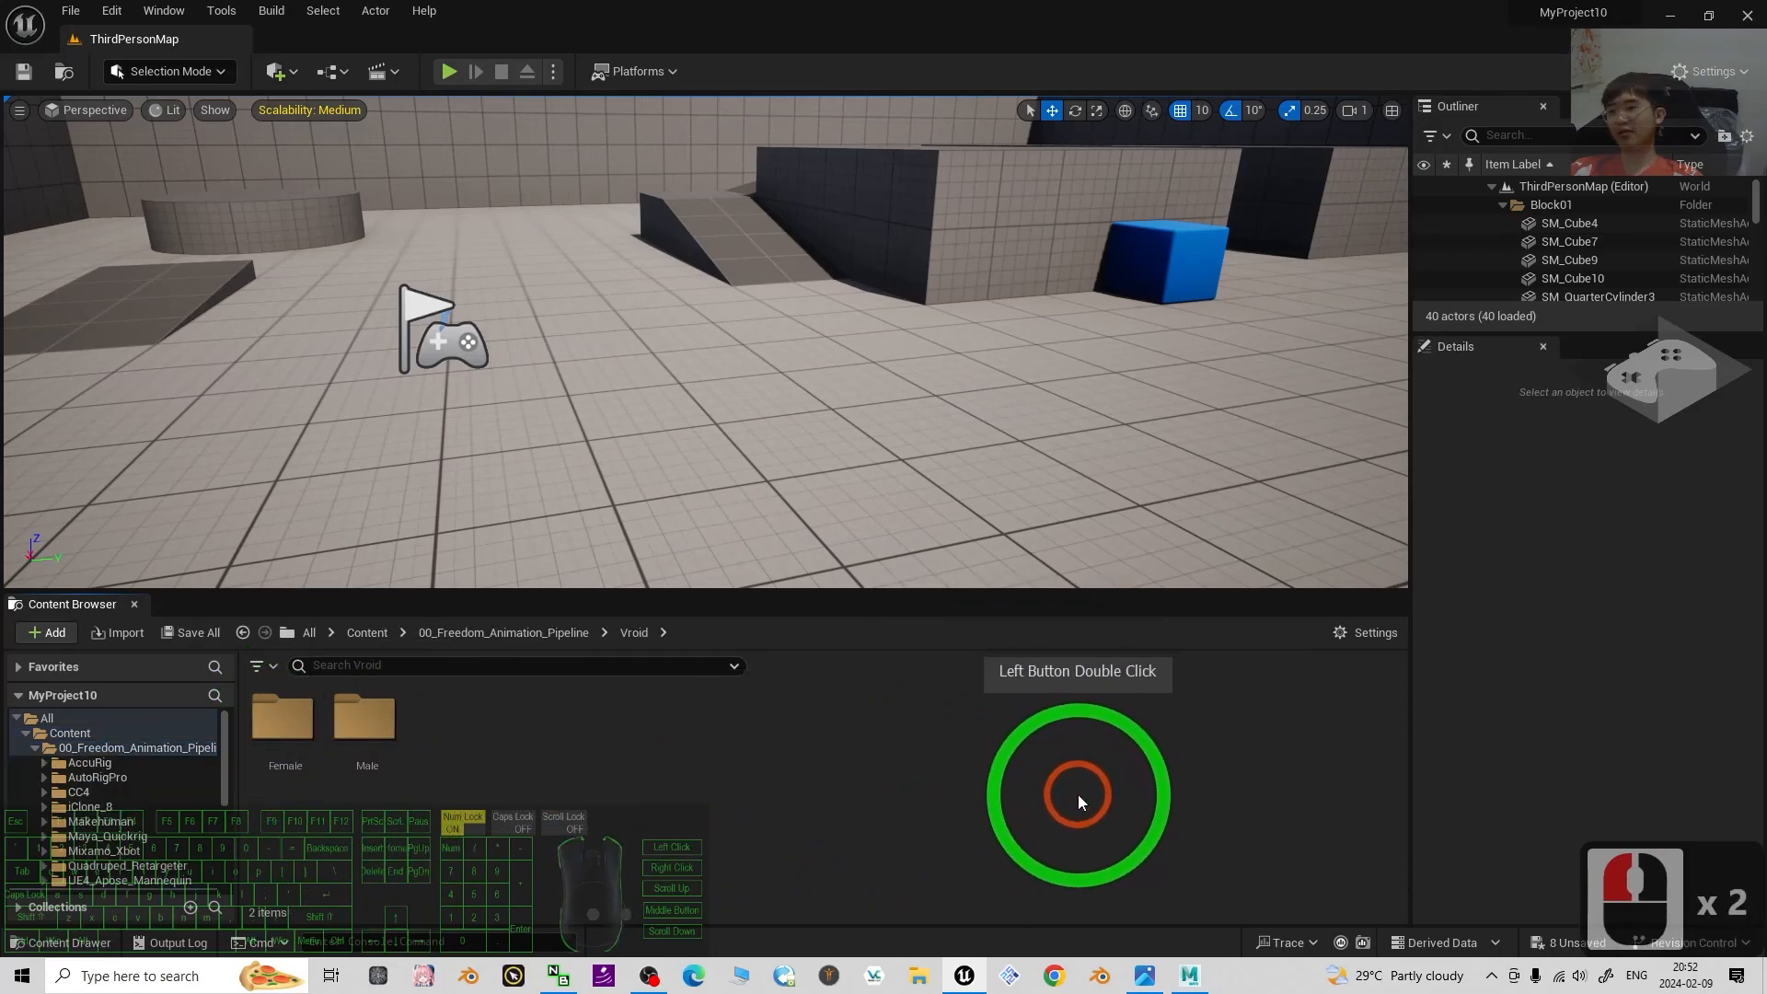
Open the Female folder and duplicate the VroidFemale_IKRig asset.
double_click(309, 739)
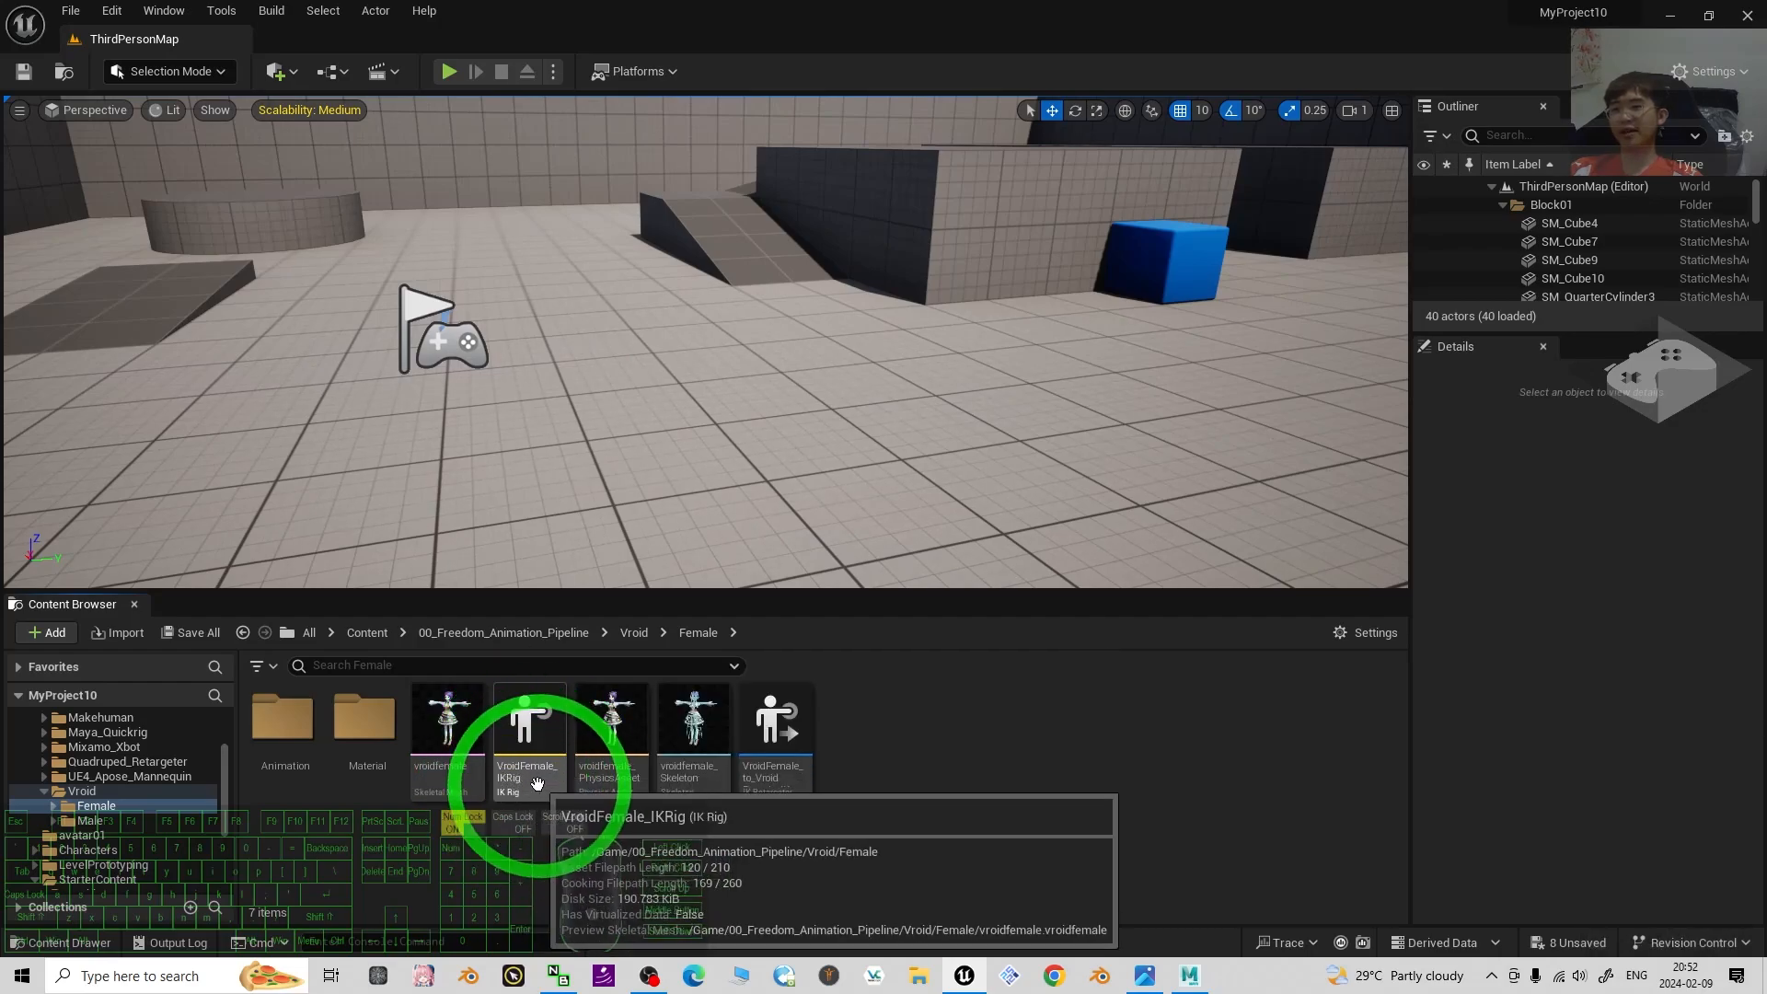
right_click(523, 734)
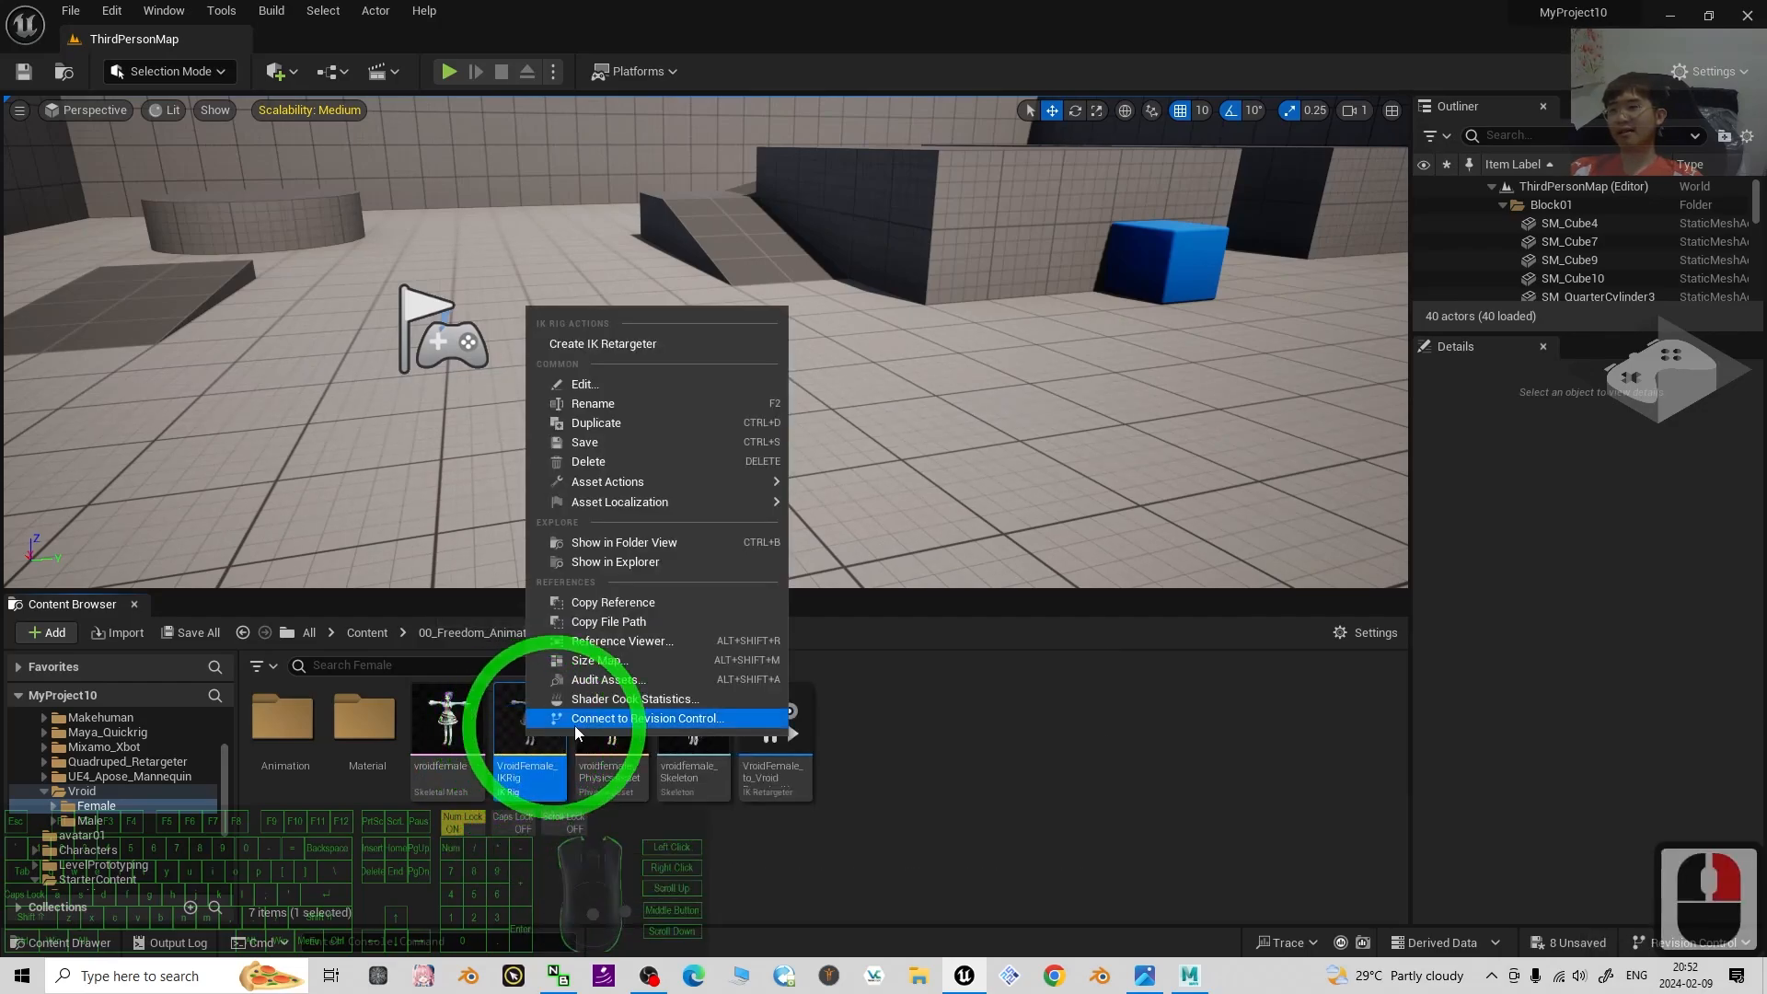
click(1053, 765)
click(533, 714)
right_click(531, 714)
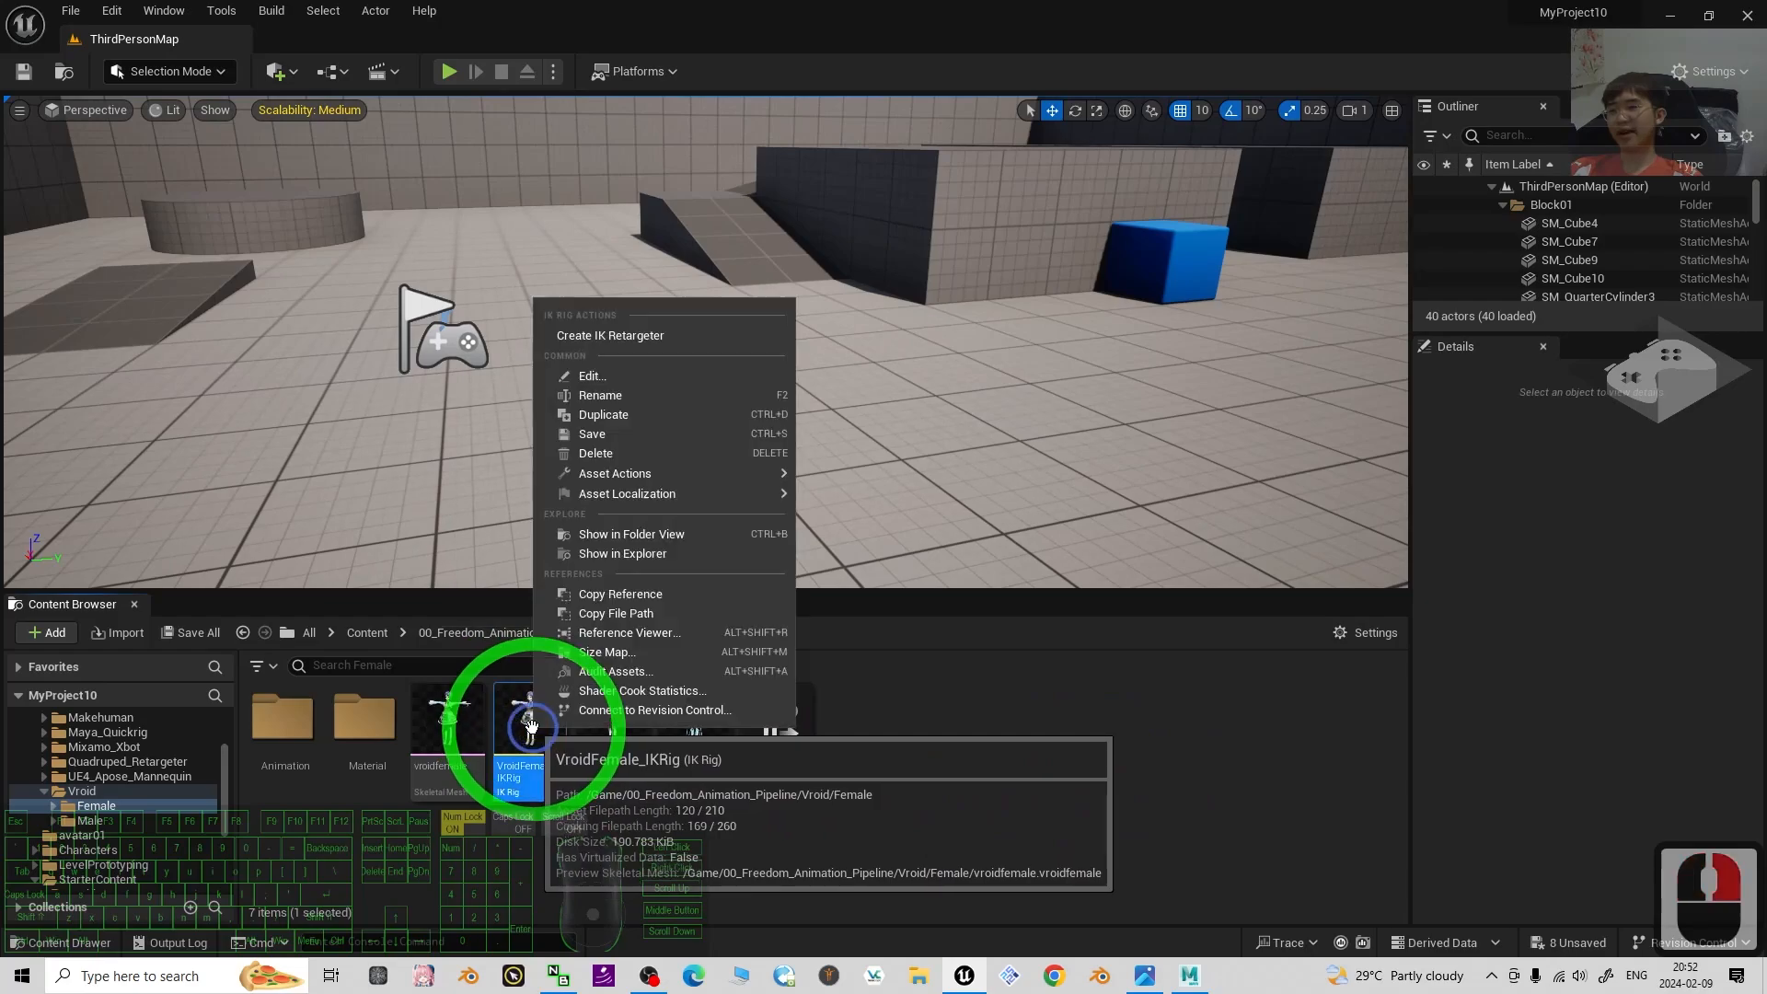
click(611, 415)
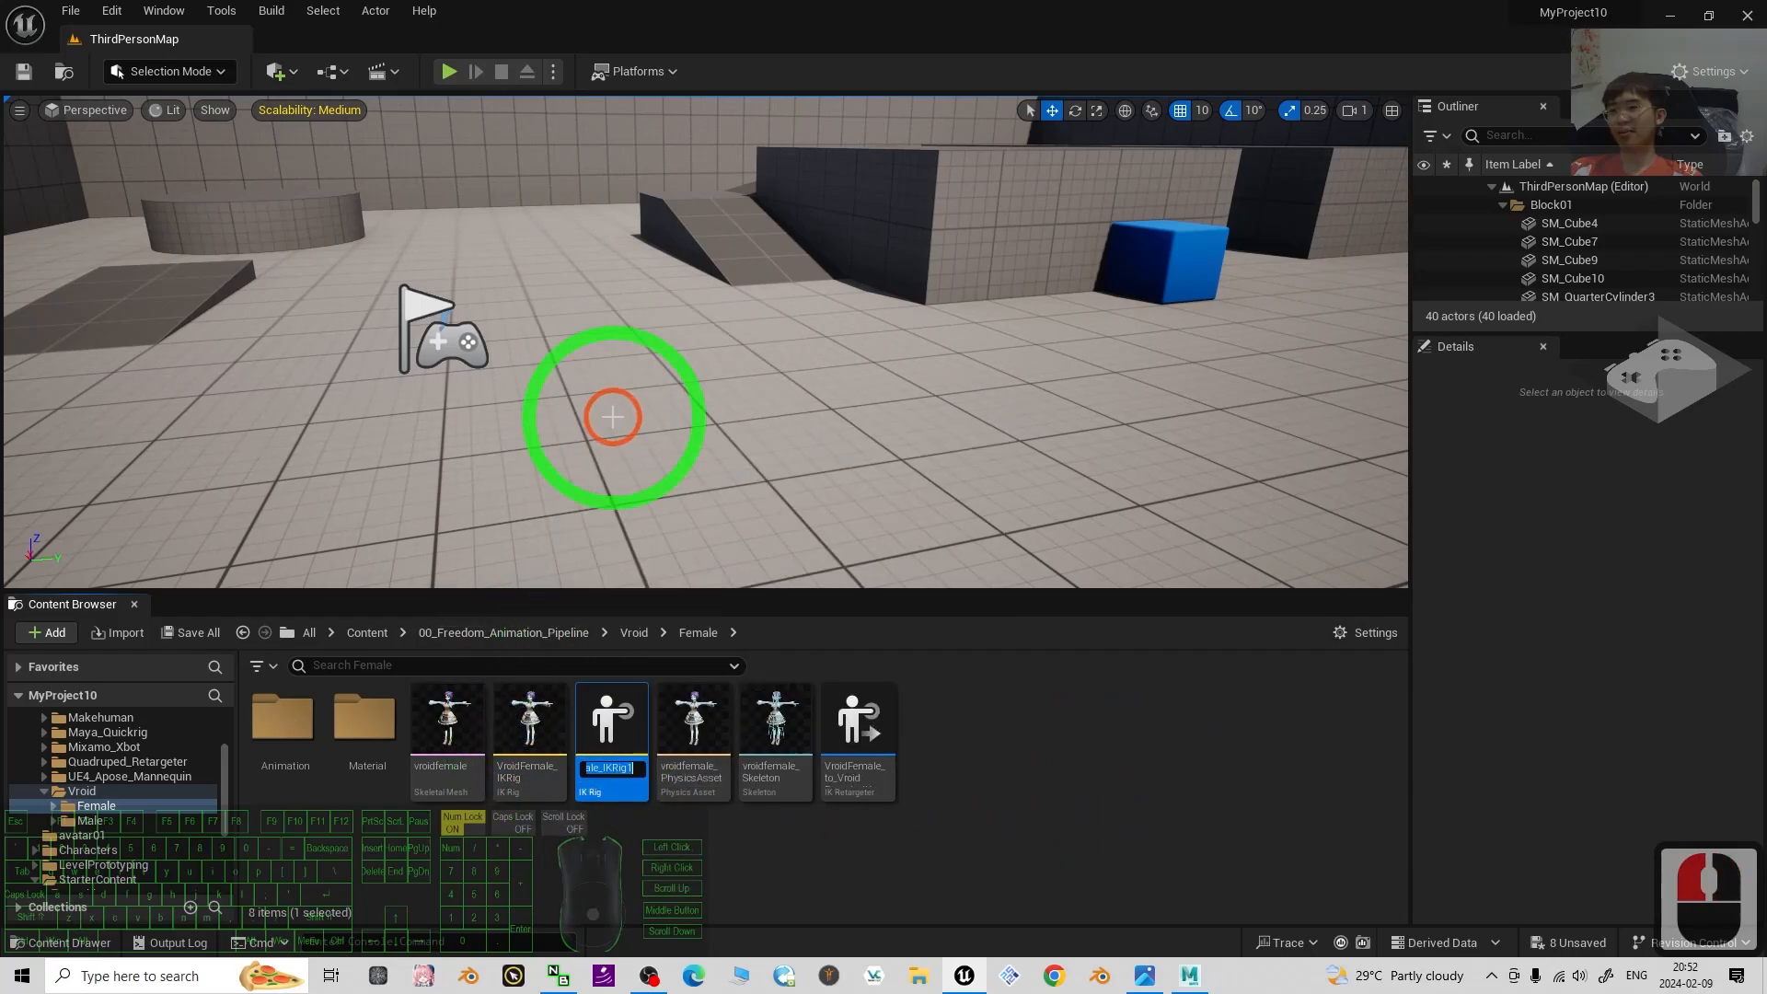
Name the duplicated IK rig Avatar01_IKRig.
click(631, 768)
click(1040, 769)
key(BackSpace)
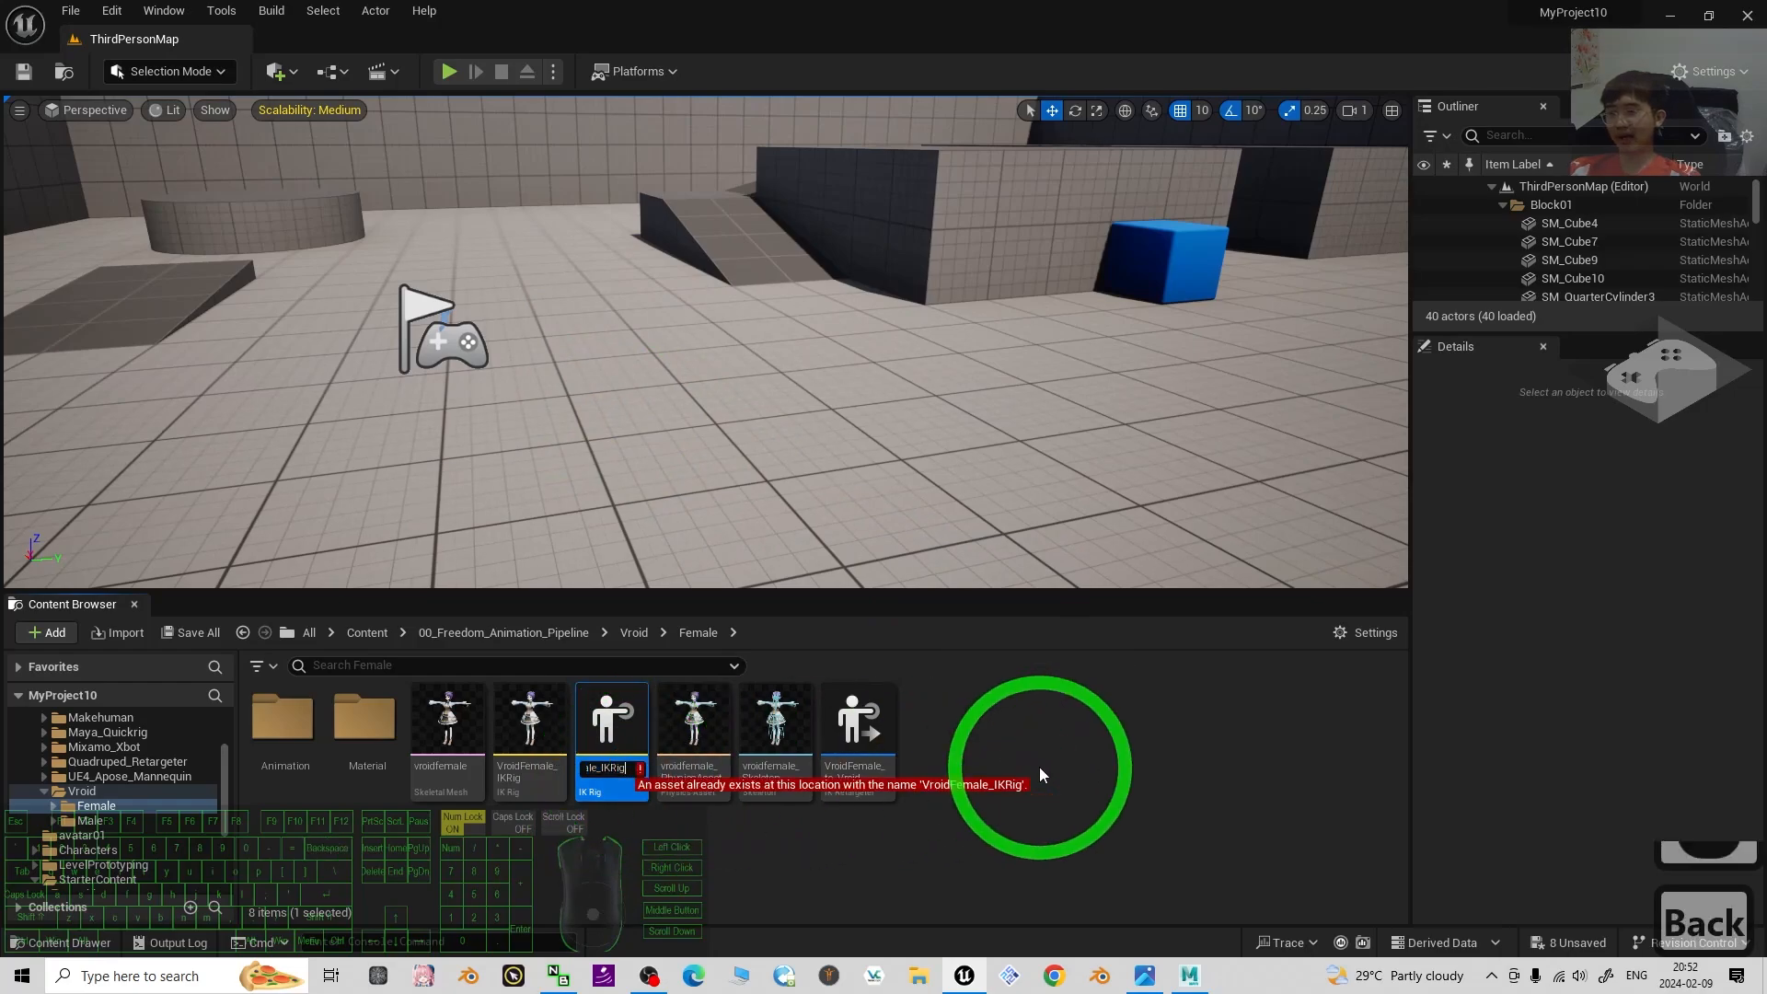
key(BackSpace)
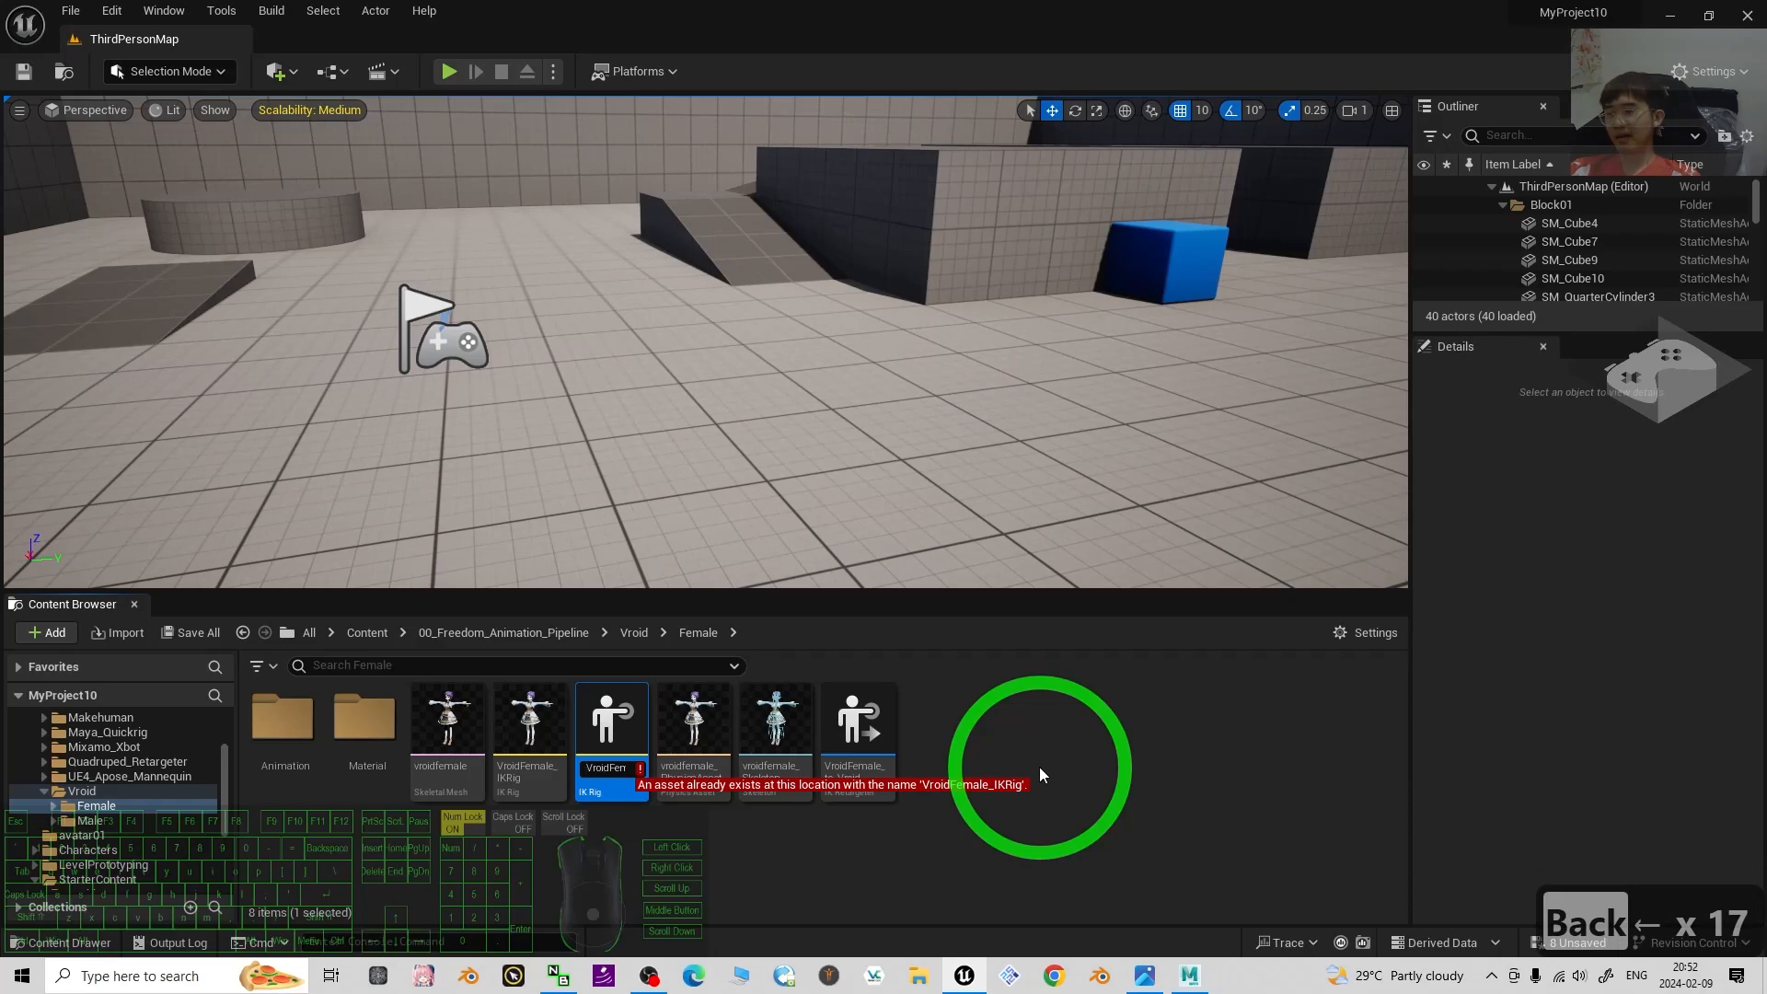
key(BackSpace)
key(Delete)
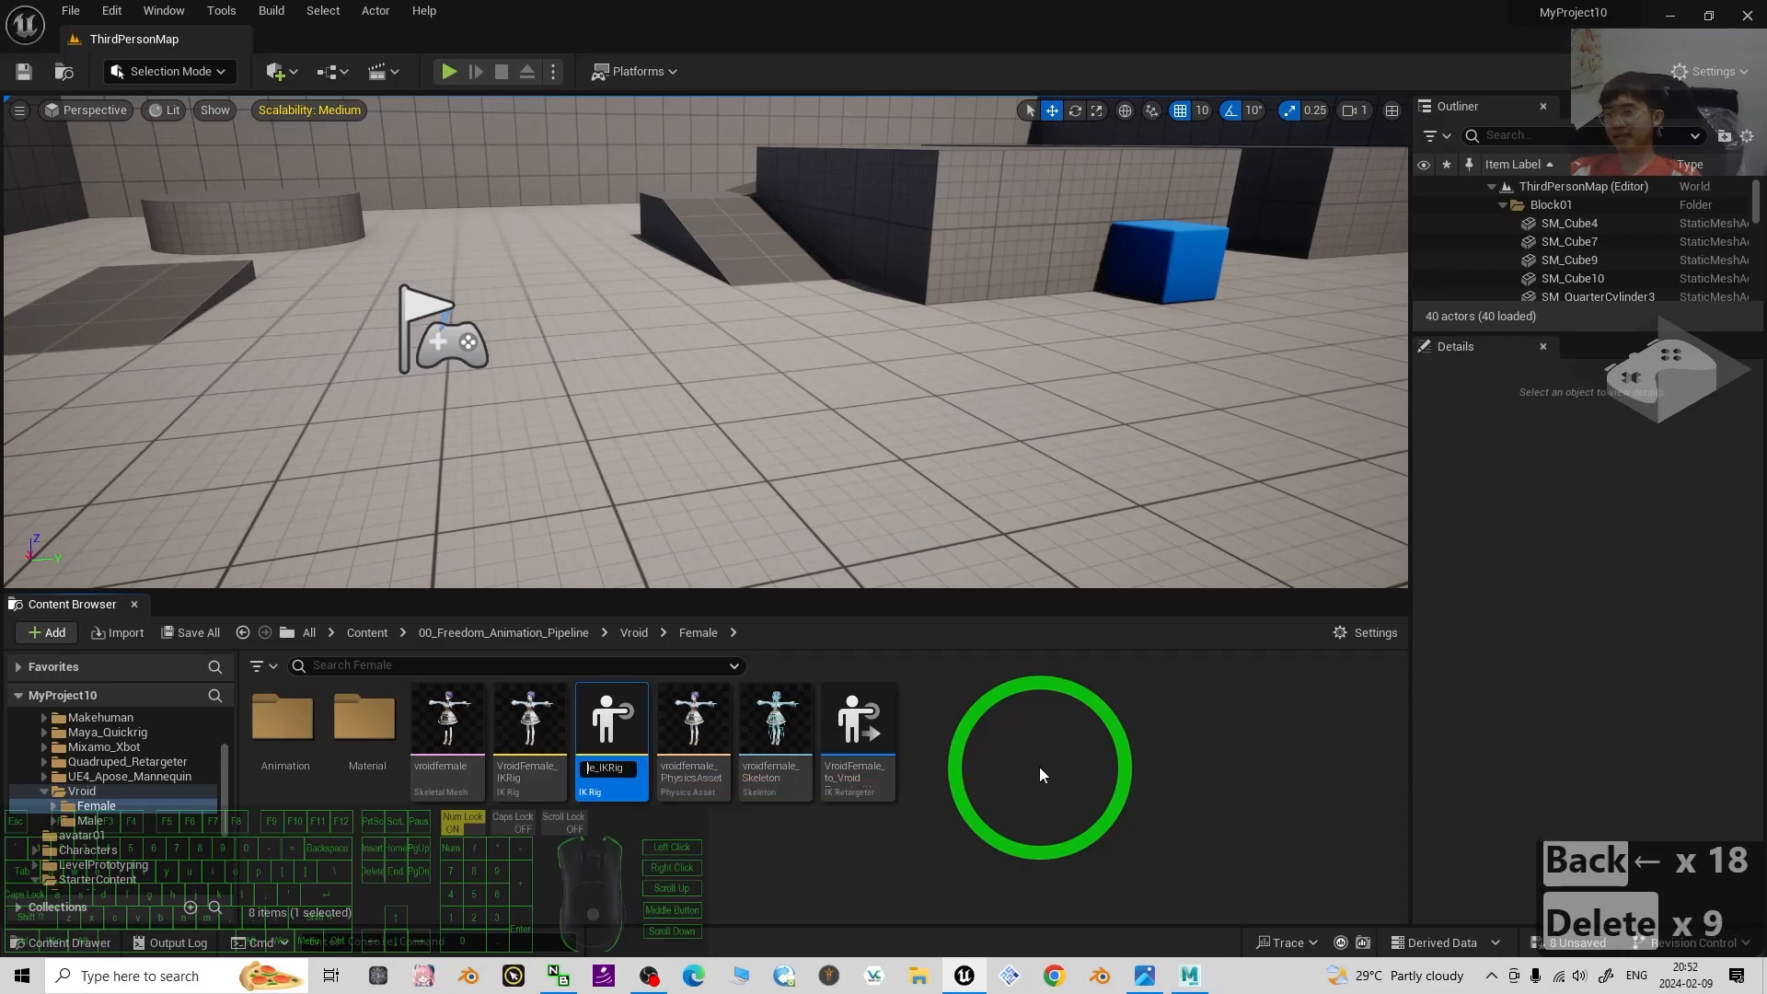
text(Avatar01_)
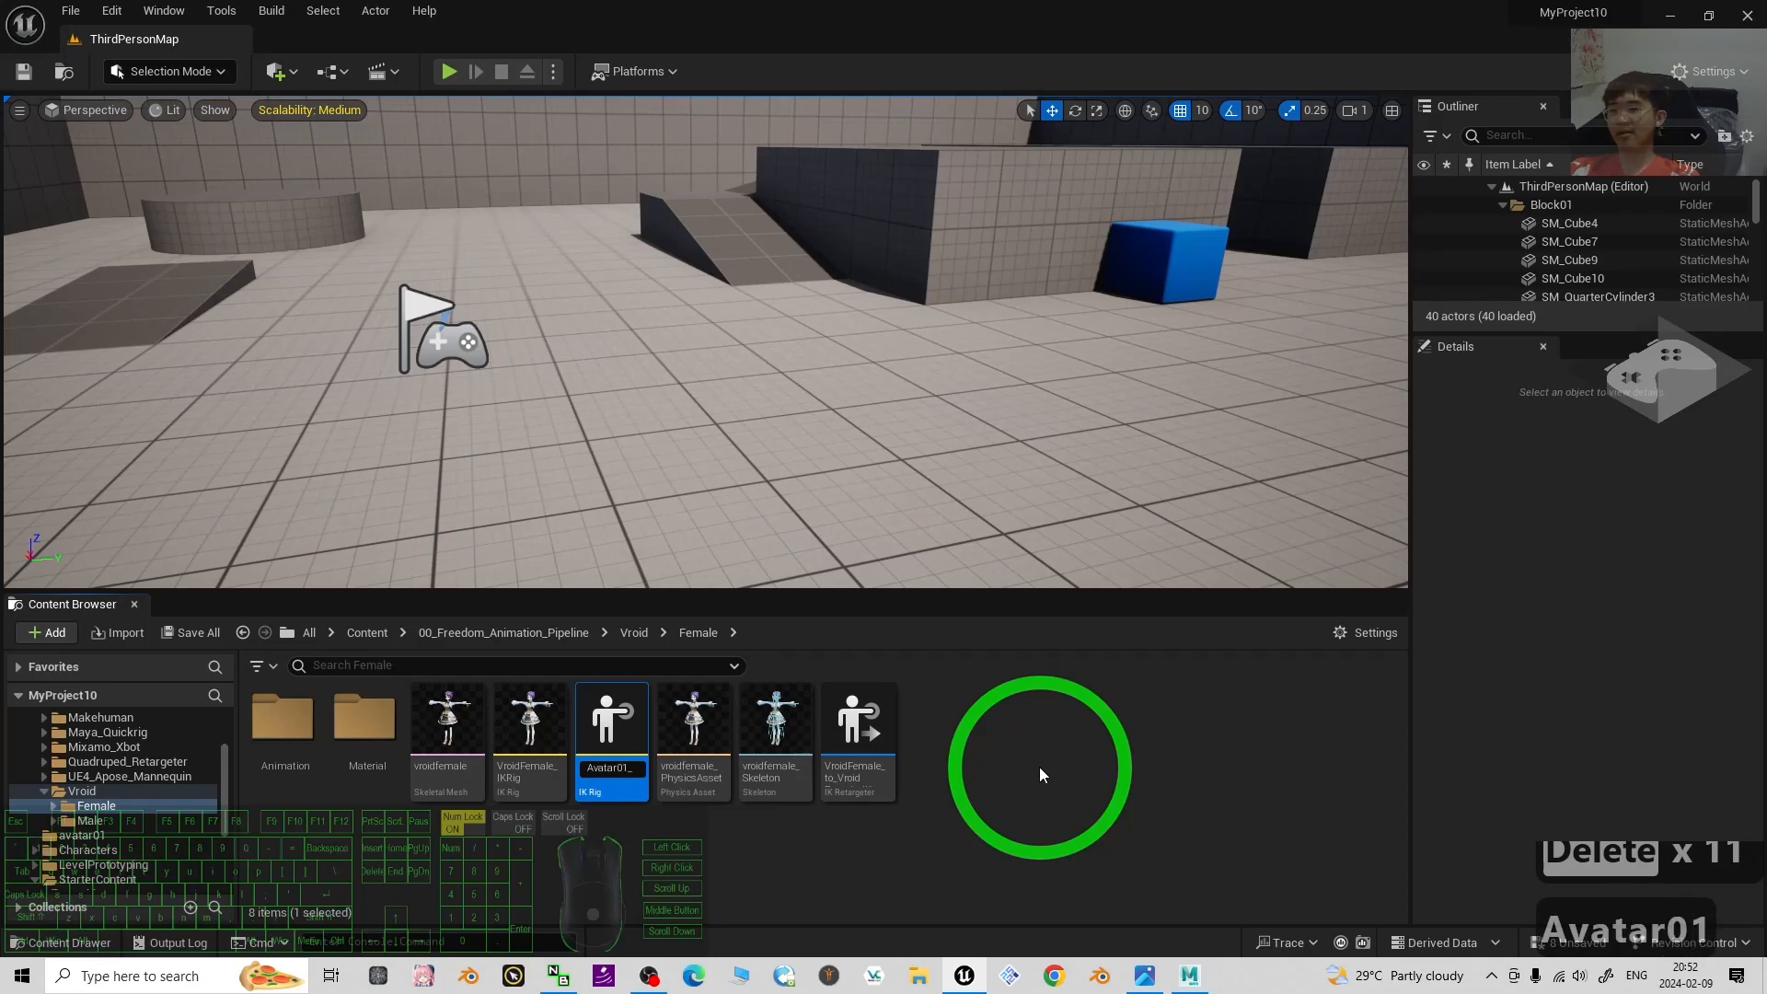
key(Return)
click(1140, 825)
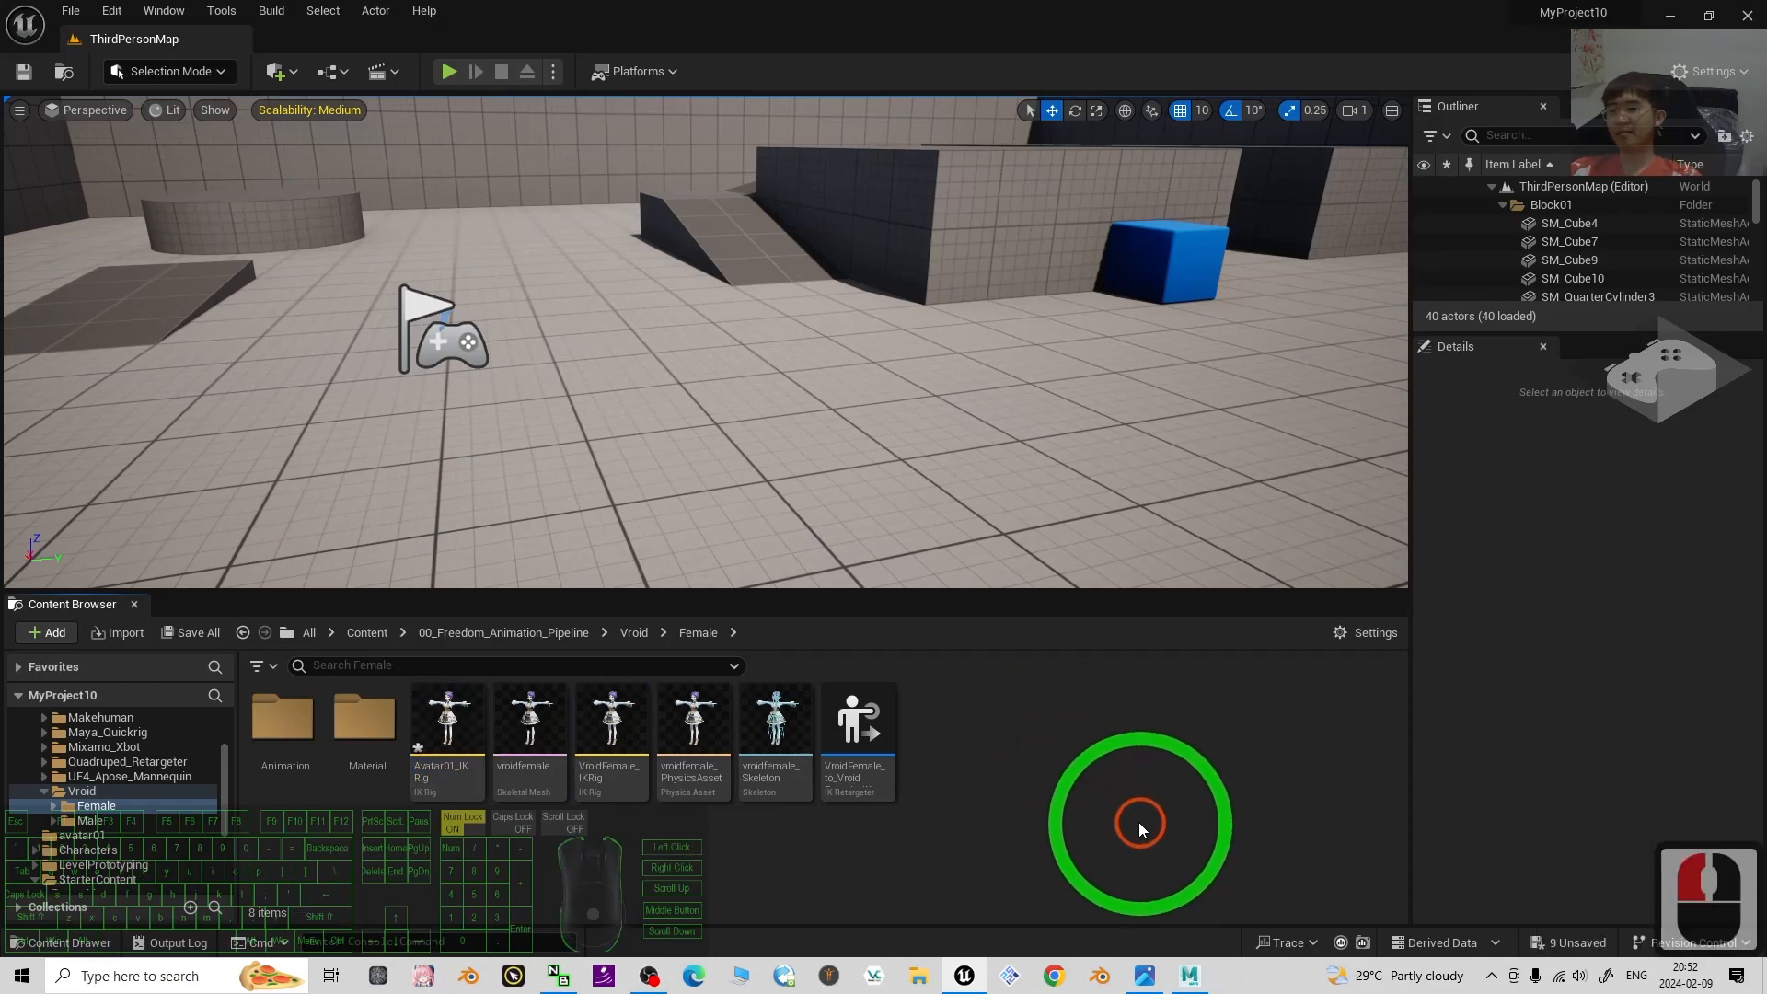
Duplicate the VroidFemale_to_VroidFemale_IKRetargeter asset in the Female folder and select the copy.
right_click(865, 728)
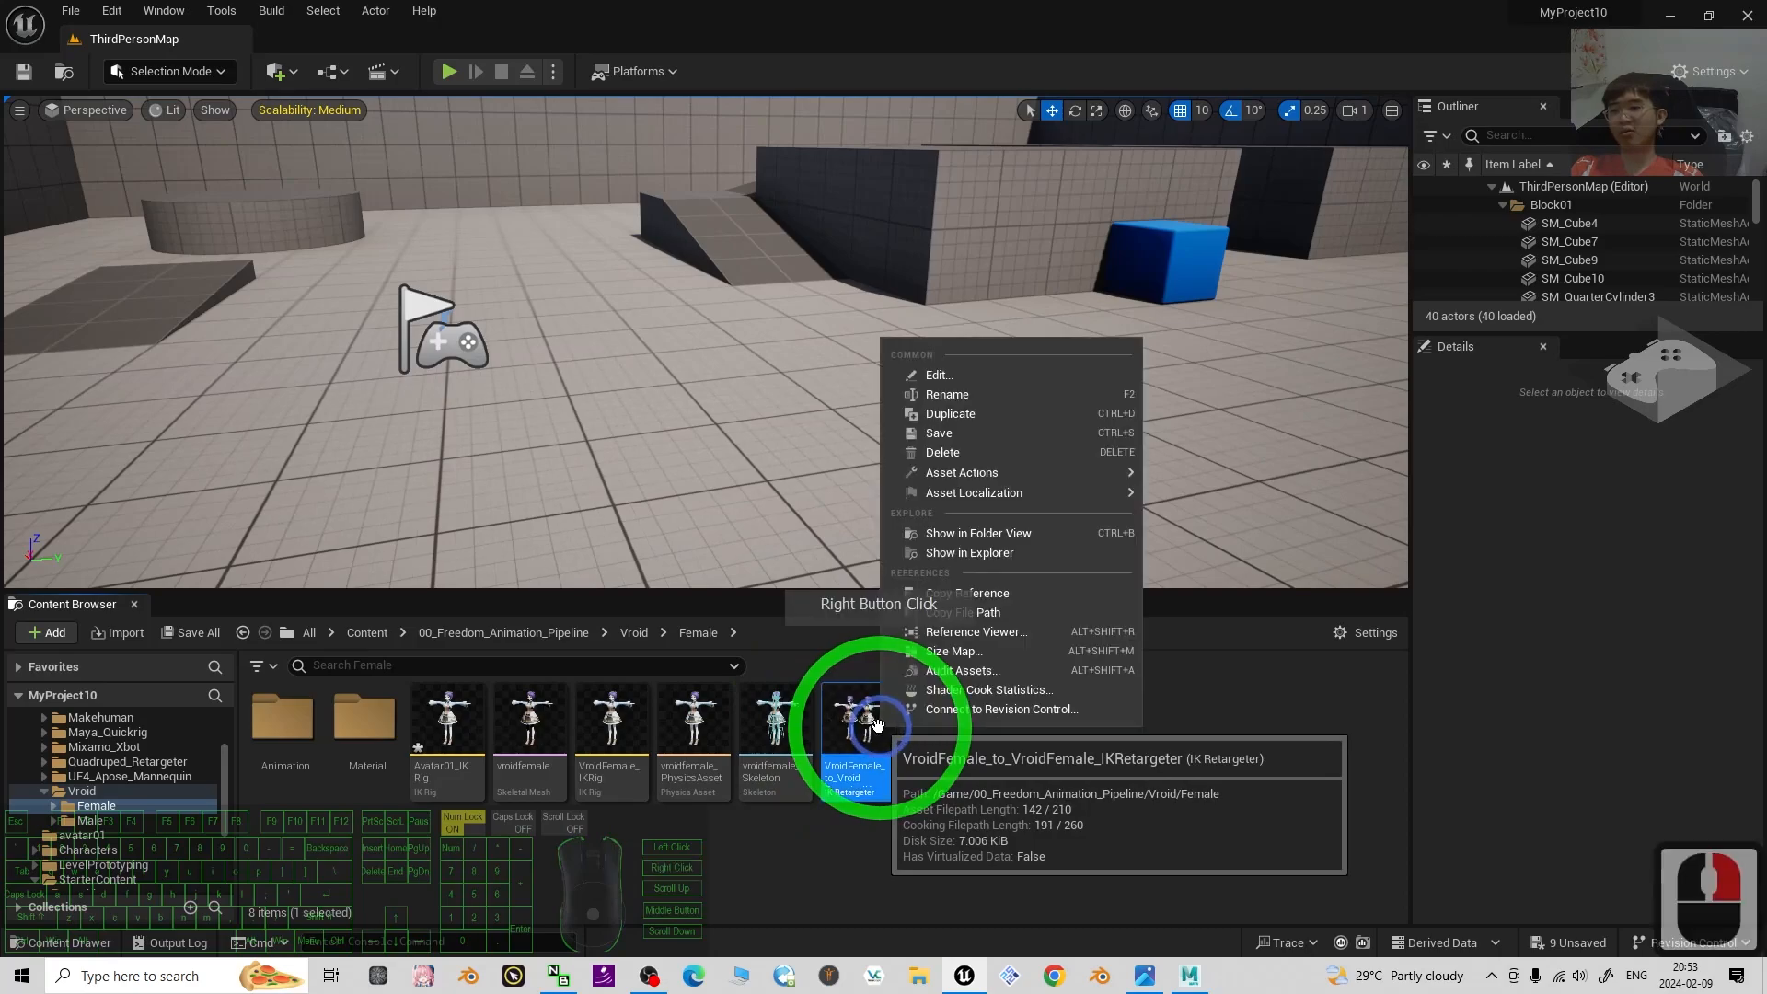
click(957, 417)
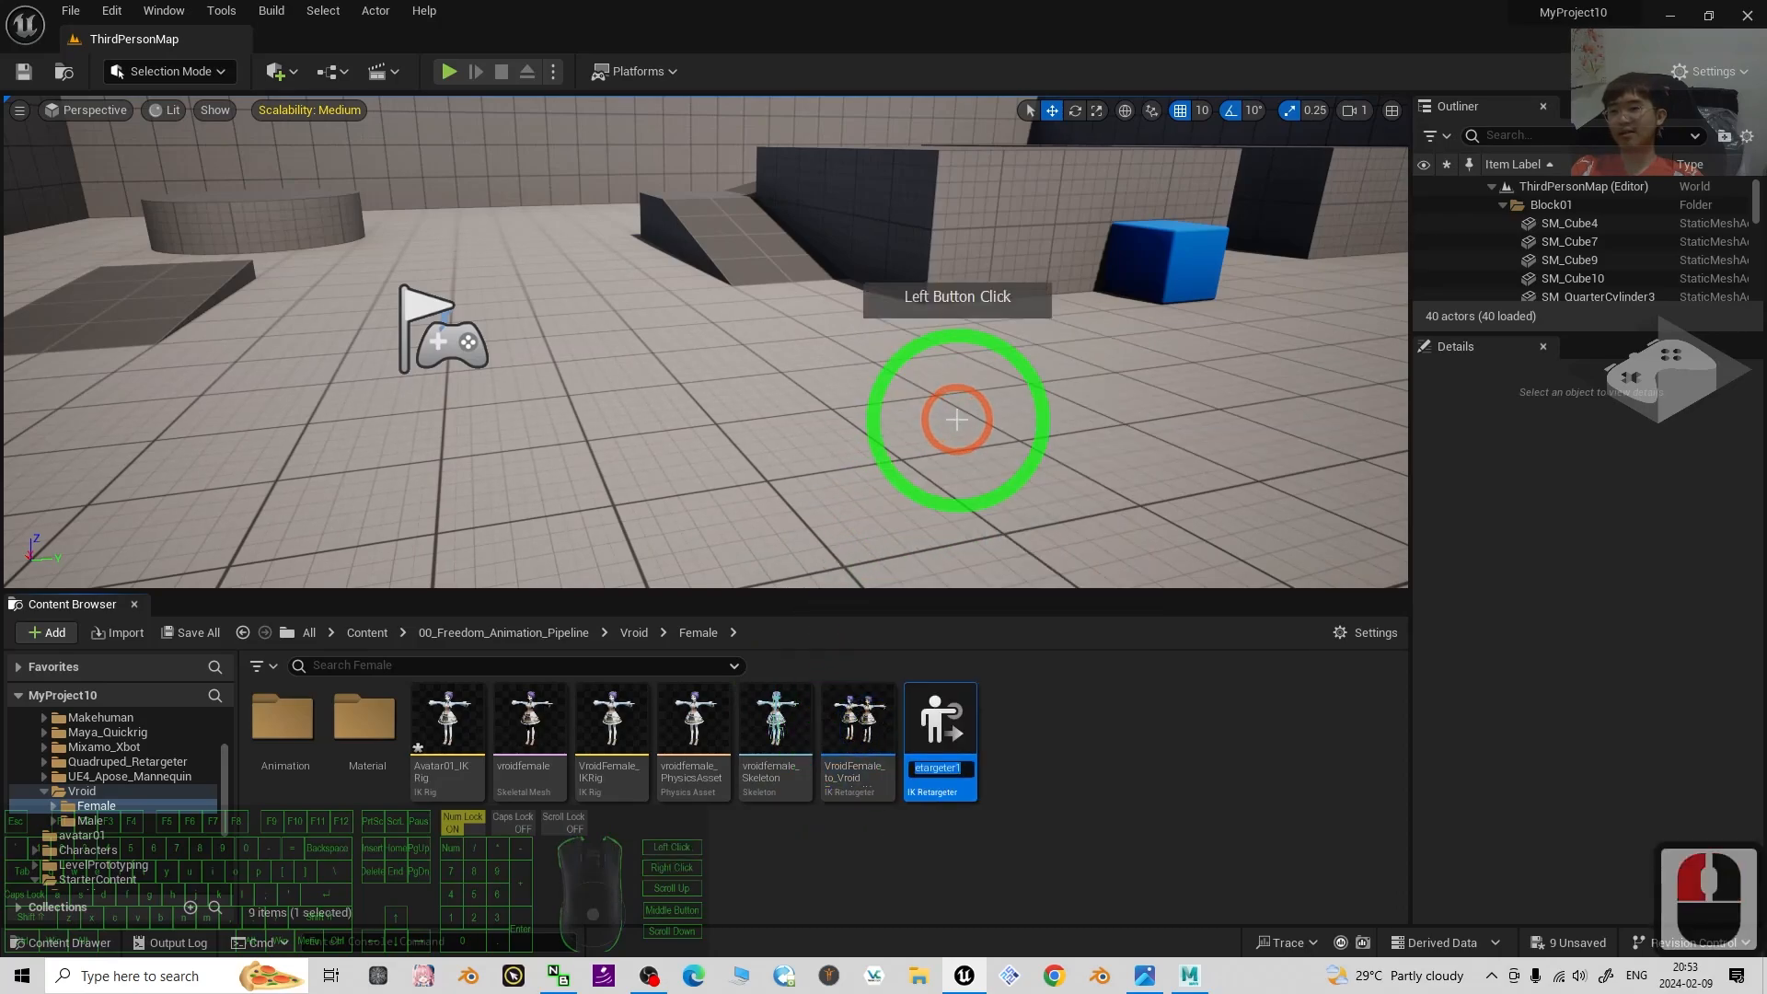
key(Return)
click(962, 770)
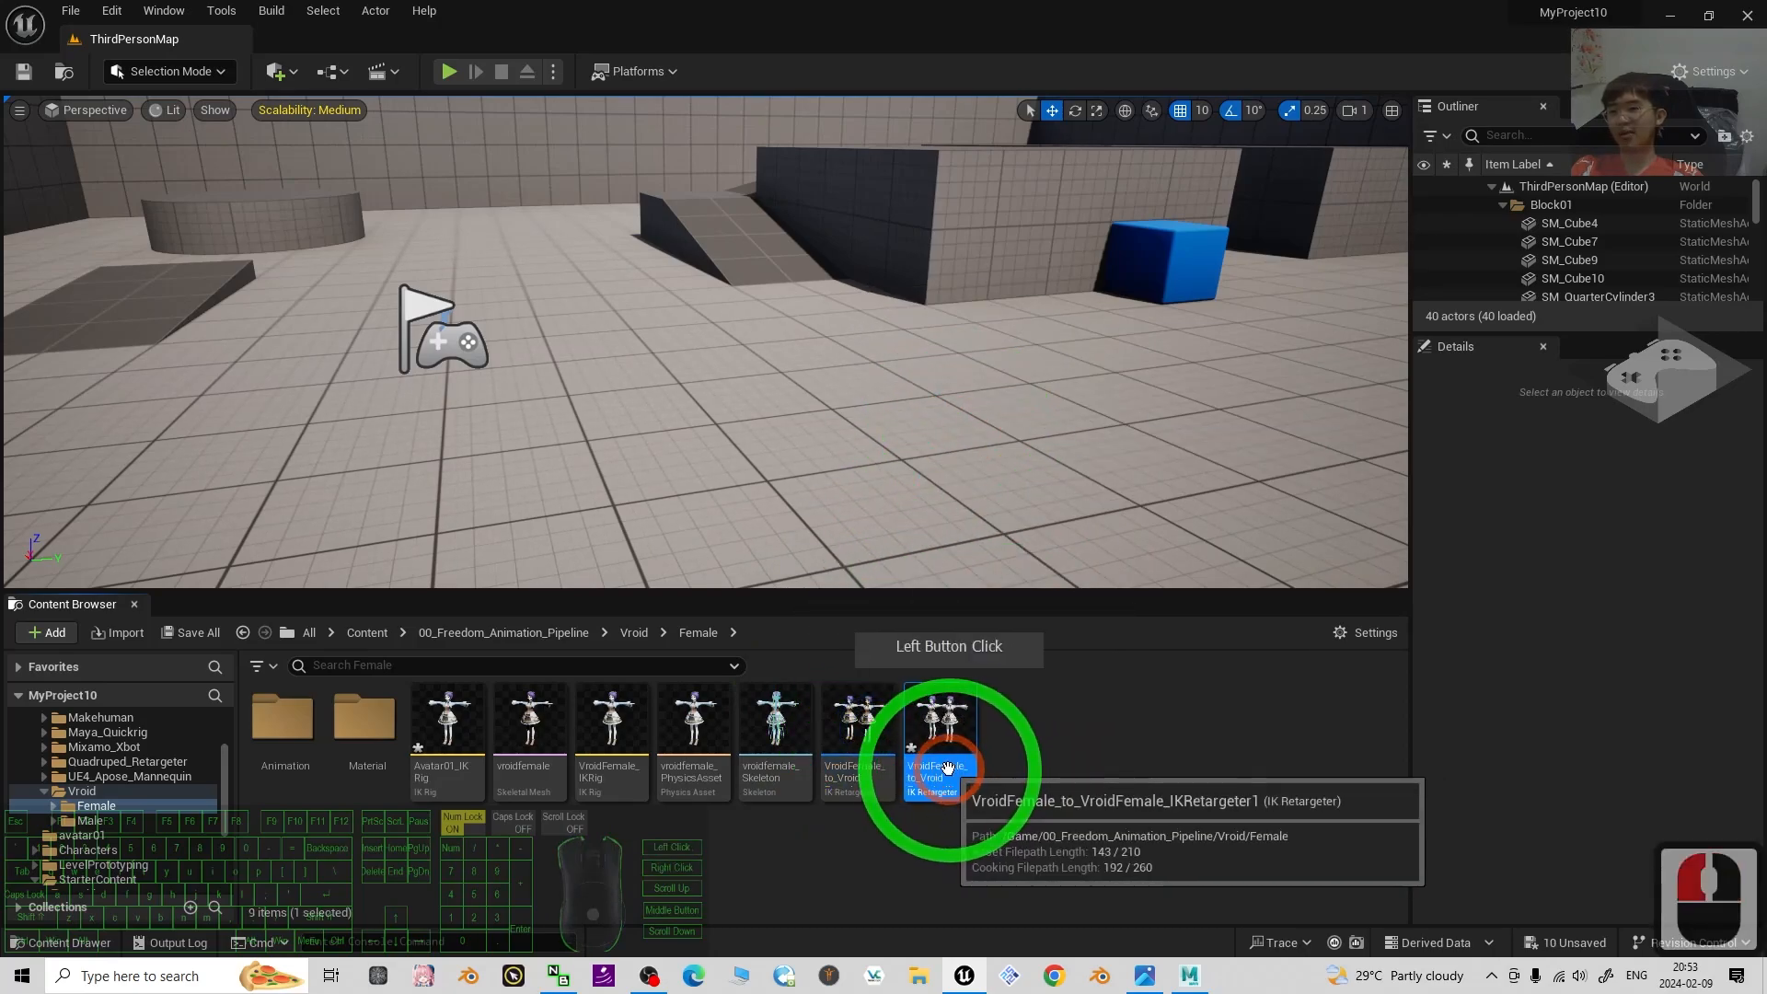
Rename the copied retargeter as VroidFemale_to_Avatar01_IKRetargeter.
key(F2)
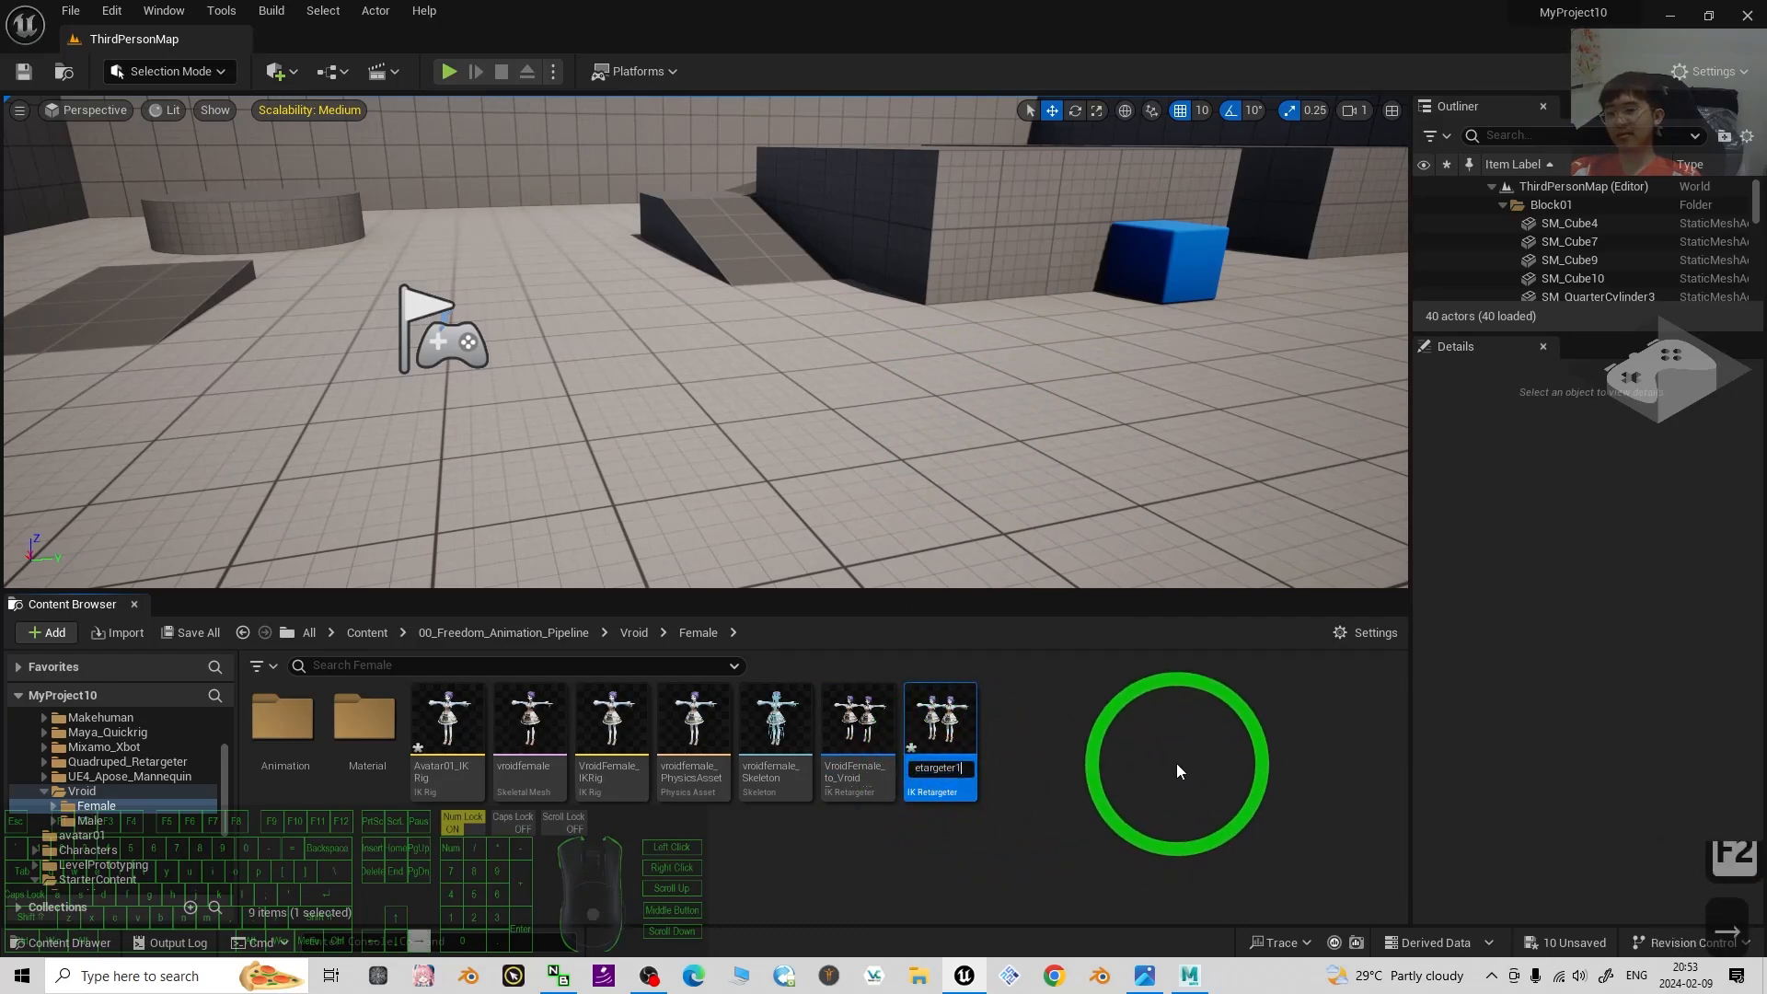
key(BackSpace)
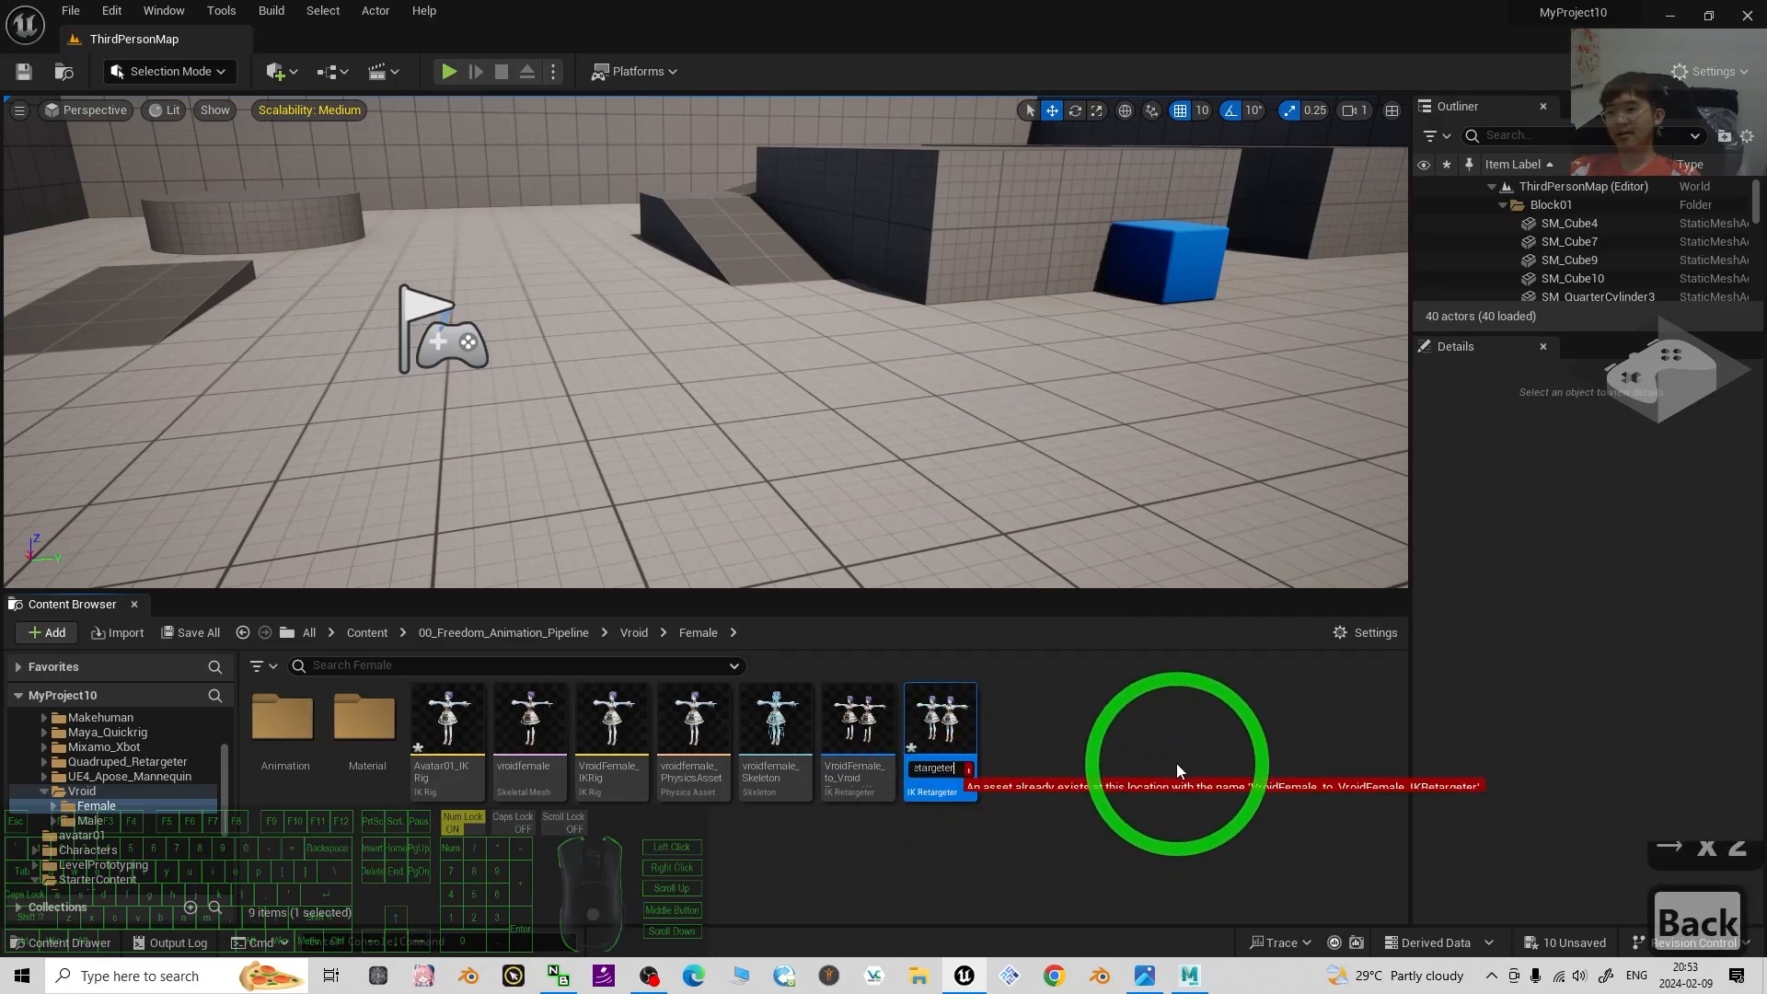
key(BackSpace)
key(BackSpace)
key(BackSpace)
key(BackSpace)
key(BackSpace)
key(BackSpace)
key(BackSpace)
key(BackSpace)
key(BackSpace)
key(BackSpace)
key(BackSpace)
key(BackSpace)
key(BackSpace)
key(BackSpace)
key(BackSpace)
key(BackSpace)
key(BackSpace)
key(BackSpace)
key(BackSpace)
key(BackSpace)
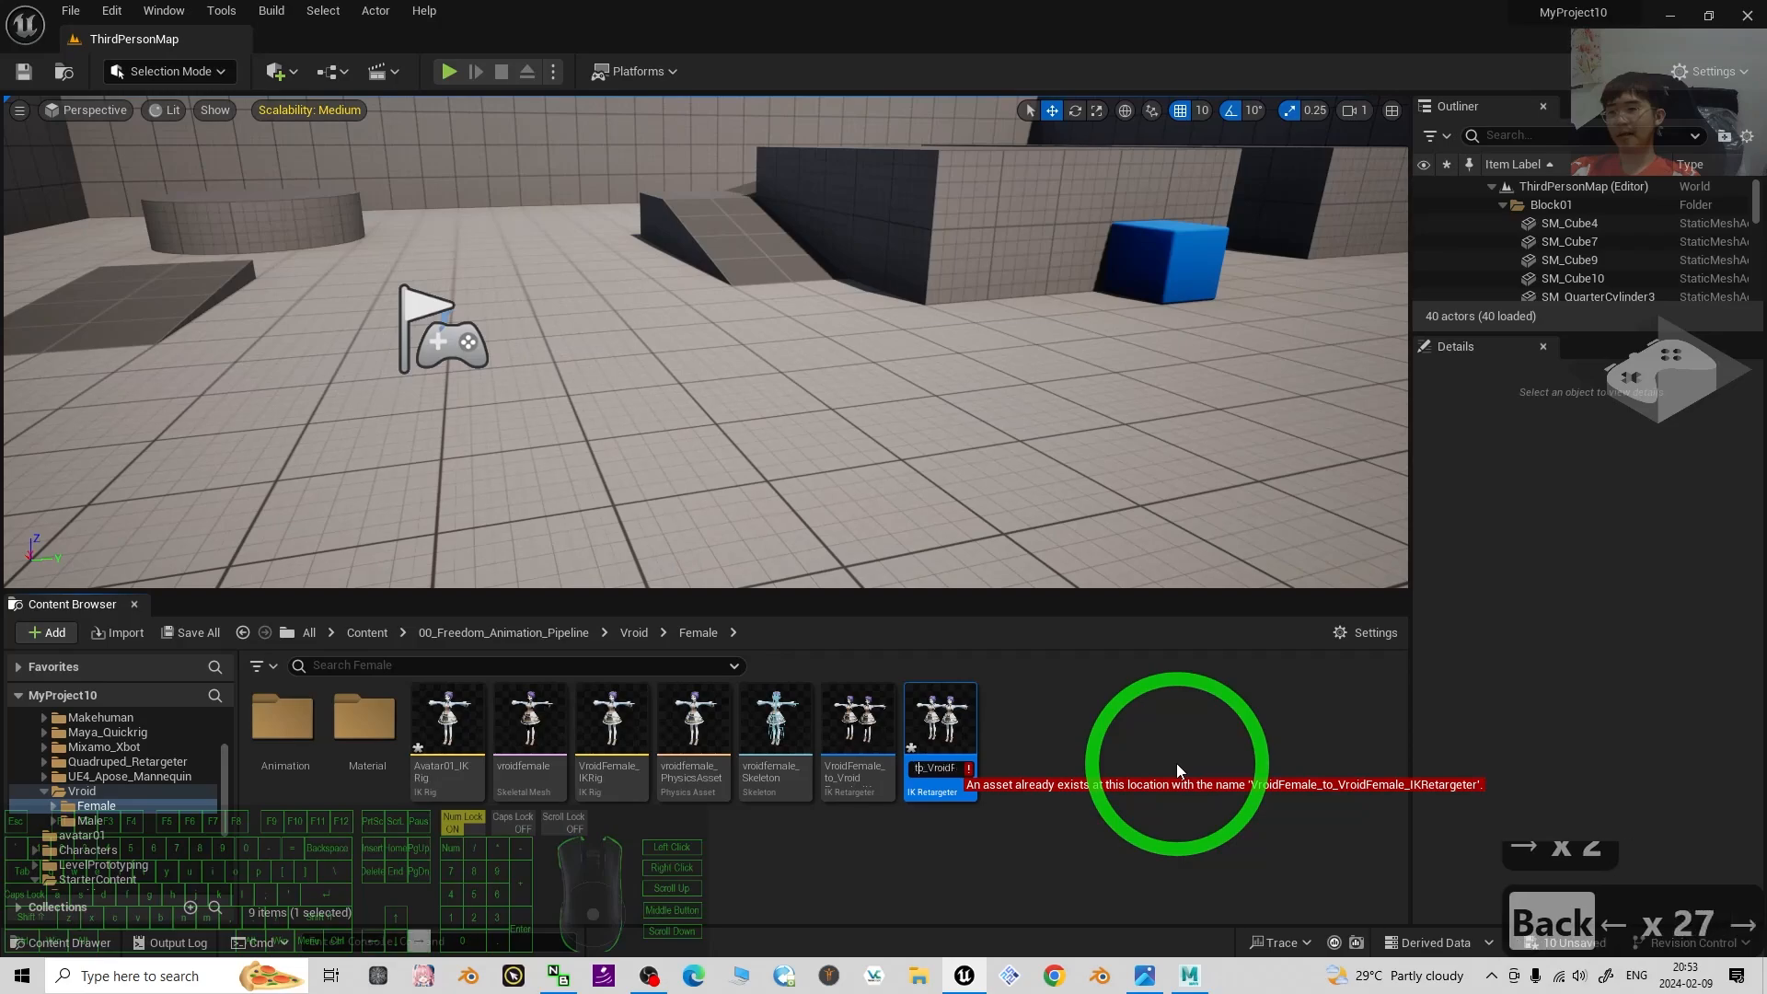
key(Right)
key(Right)
key(Right)
key(Right)
key(Right)
key(Right)
key(Right)
key(Right)
key(Right)
key(Right)
key(Right)
key(Right)
key(Right)
key(Right)
key(Right)
key(Right)
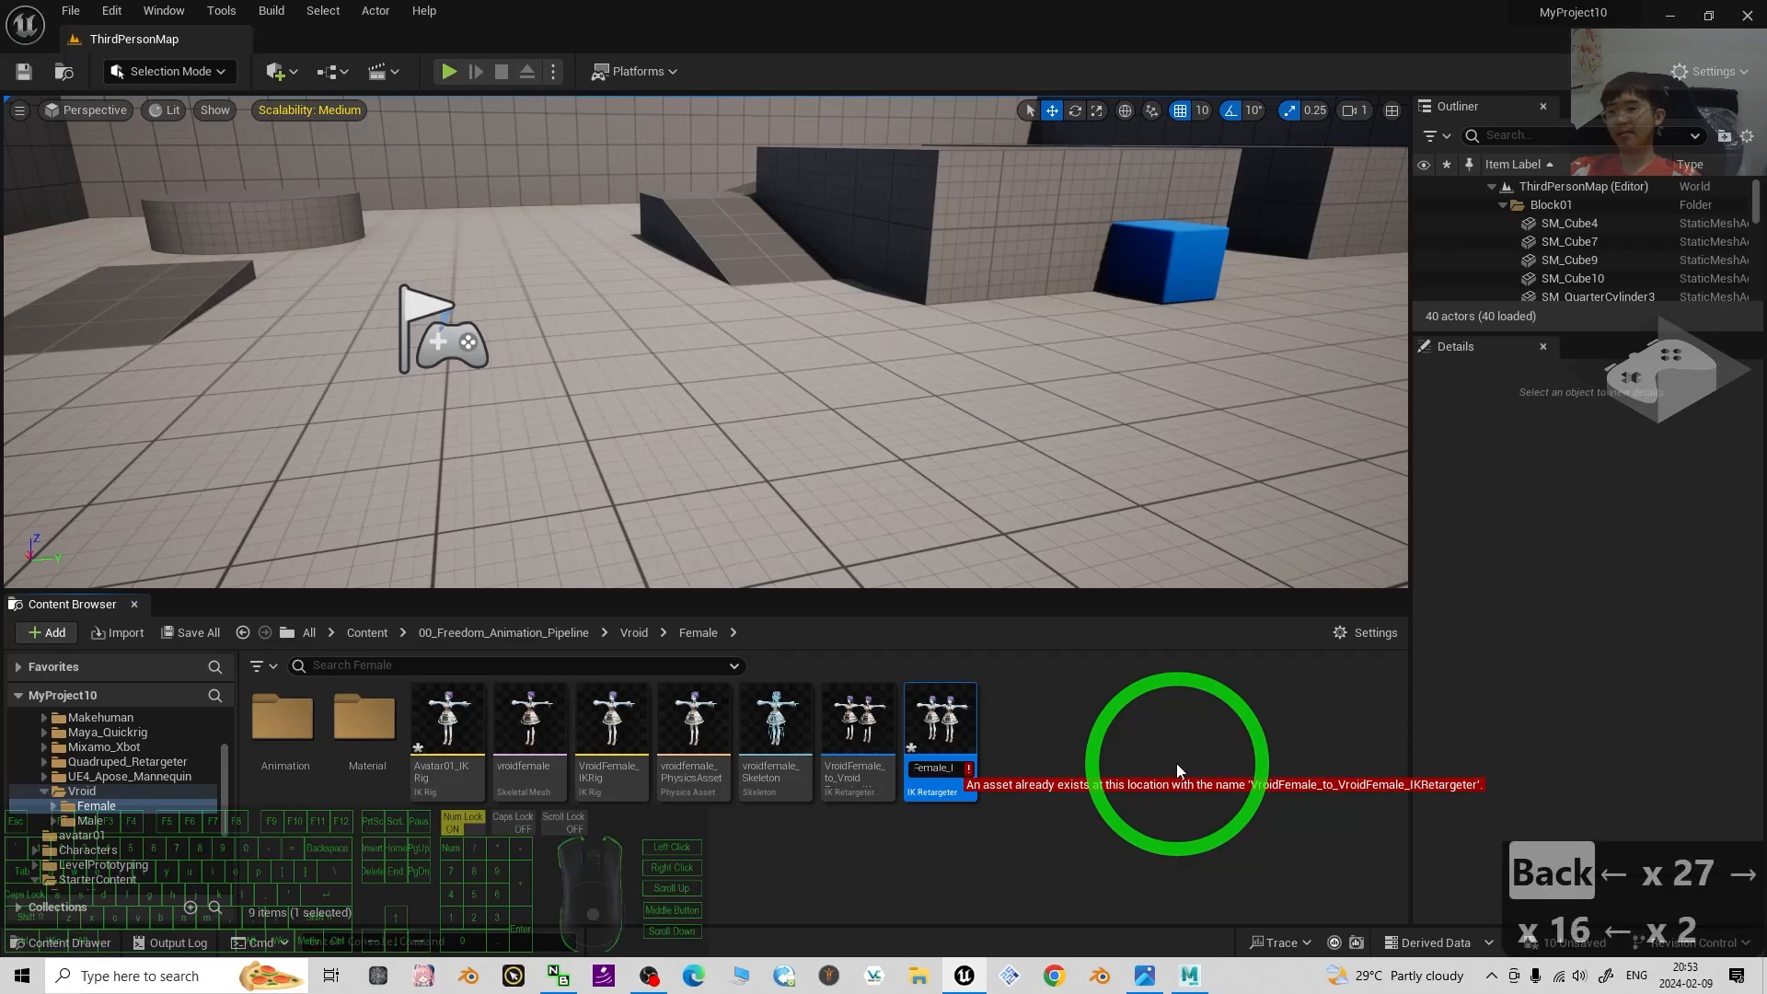
key(Left)
key(BackSpace)
key(BackSpace)
key(BackSpace)
key(BackSpace)
key(BackSpace)
key(BackSpace)
key(Left)
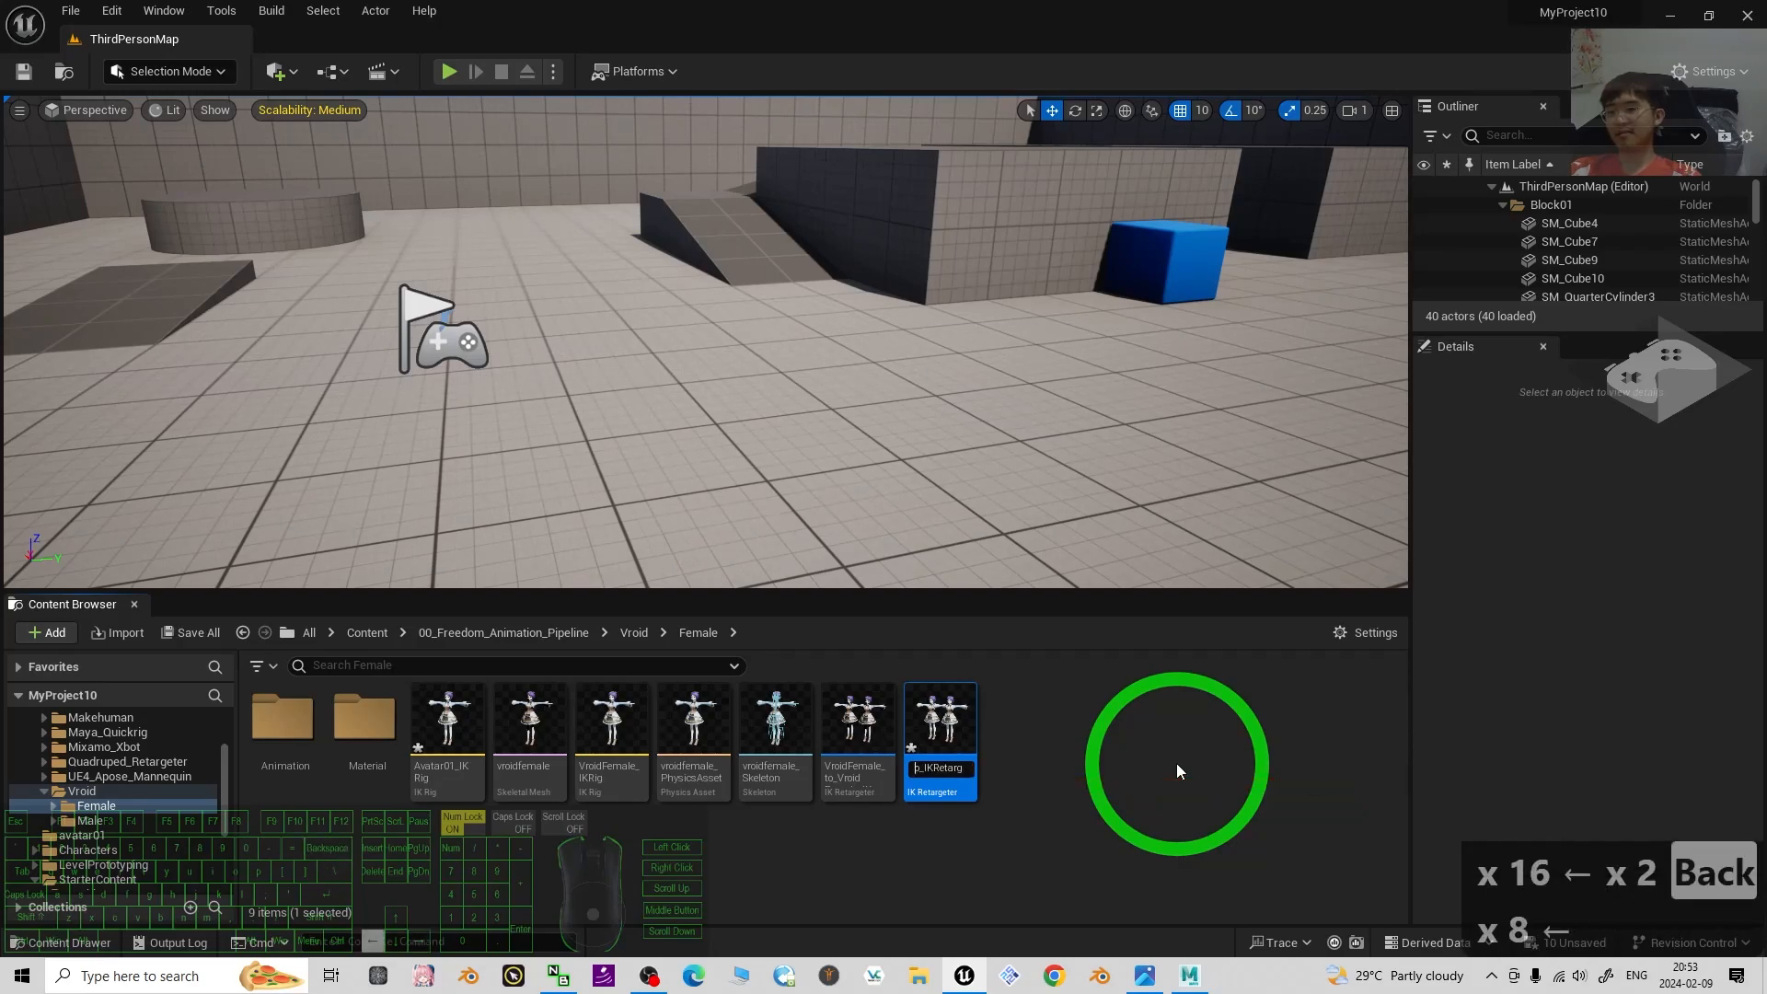
key(BackSpace)
key(BackSpace)
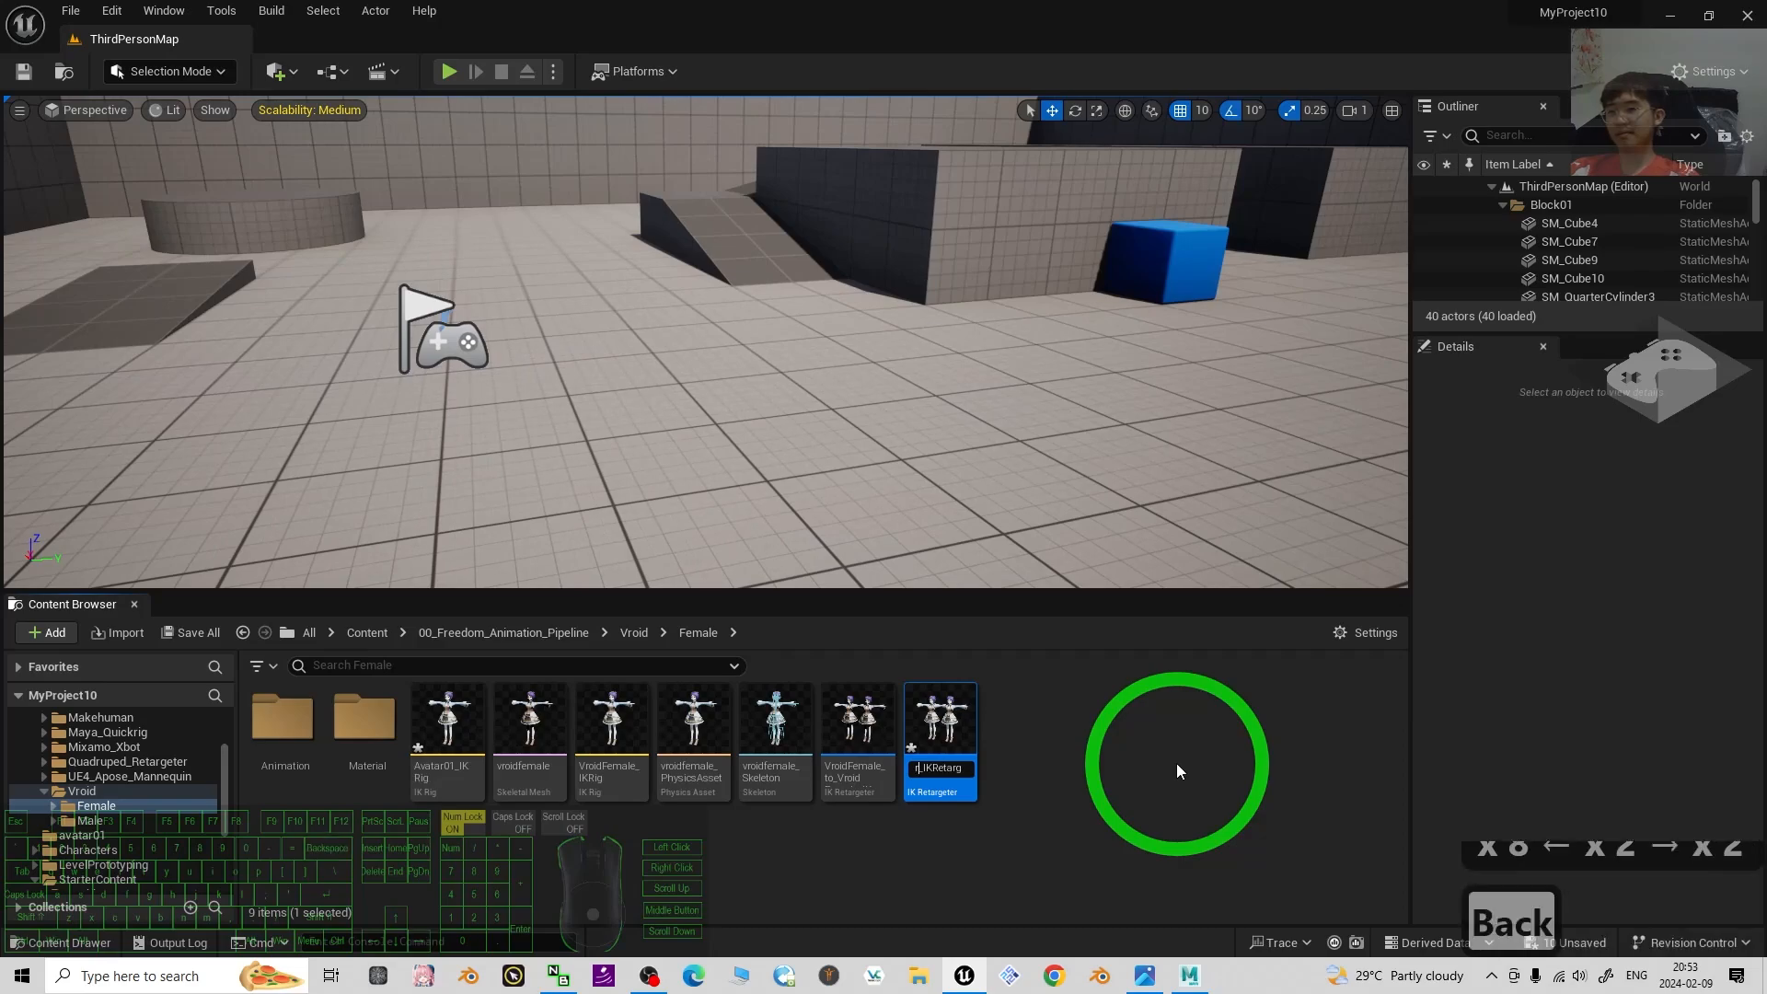
key(Left)
key(Left)
key(Left)
key(Right)
key(Right)
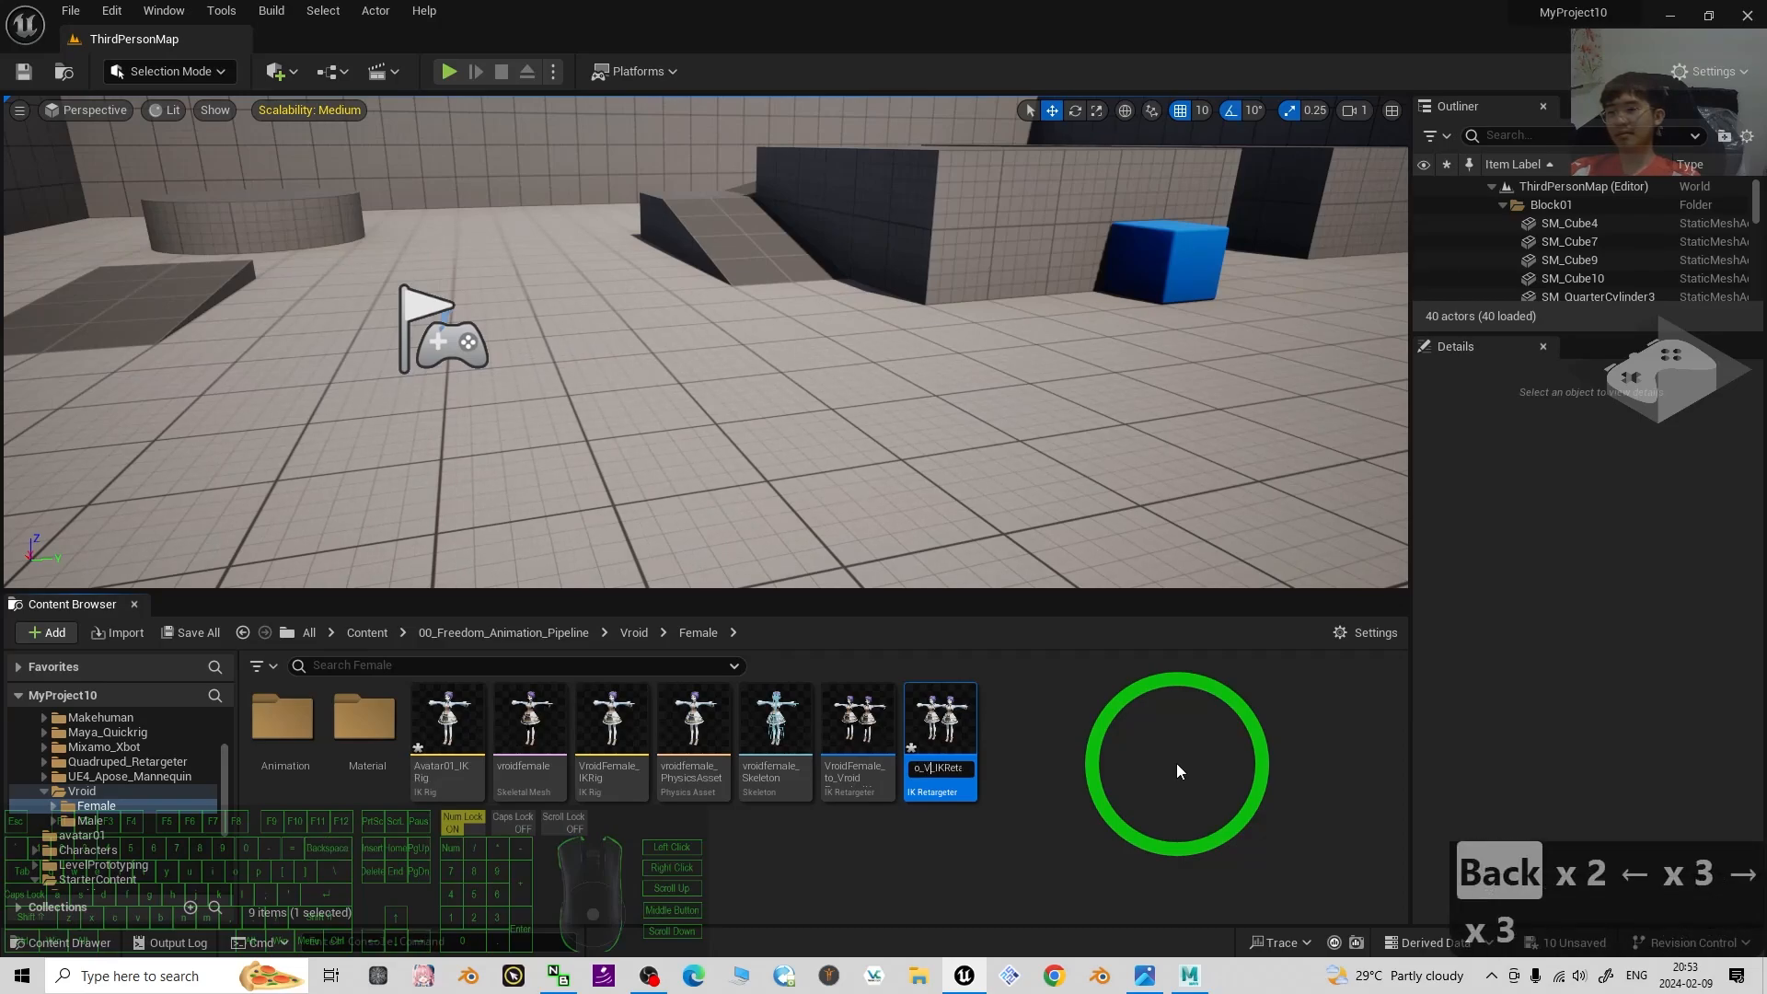
key(BackSpace)
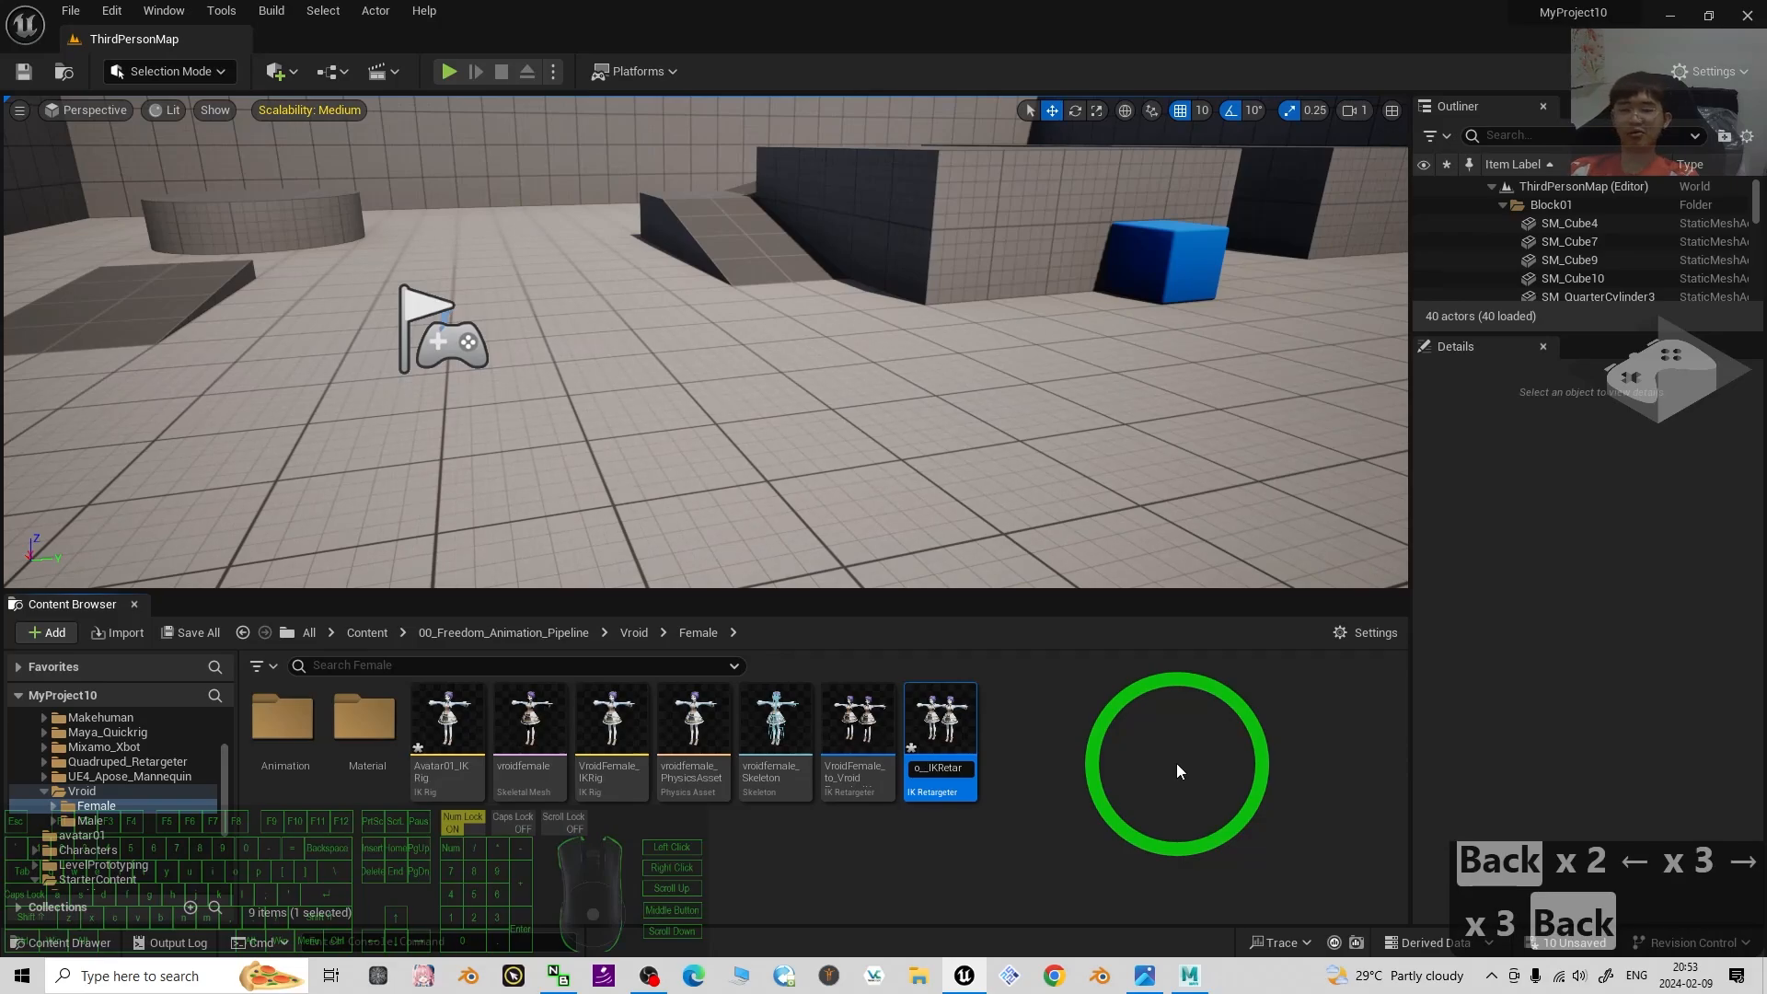
text(Avatar01)
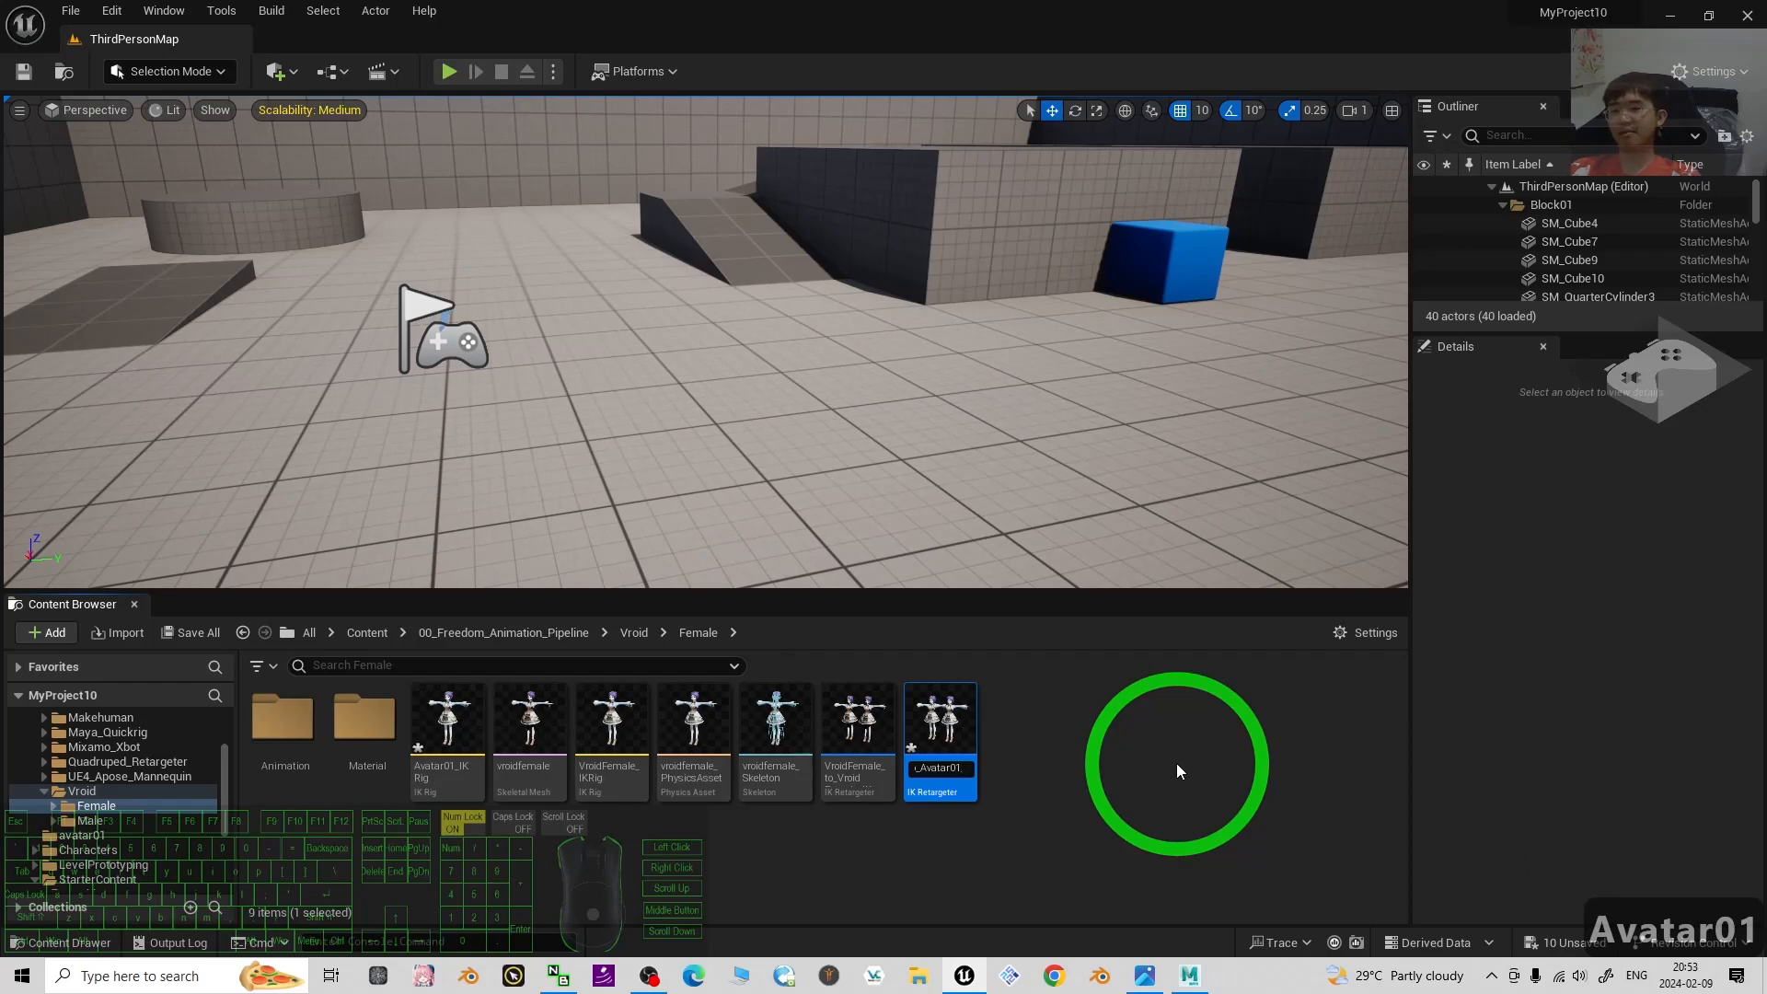
key(Return)
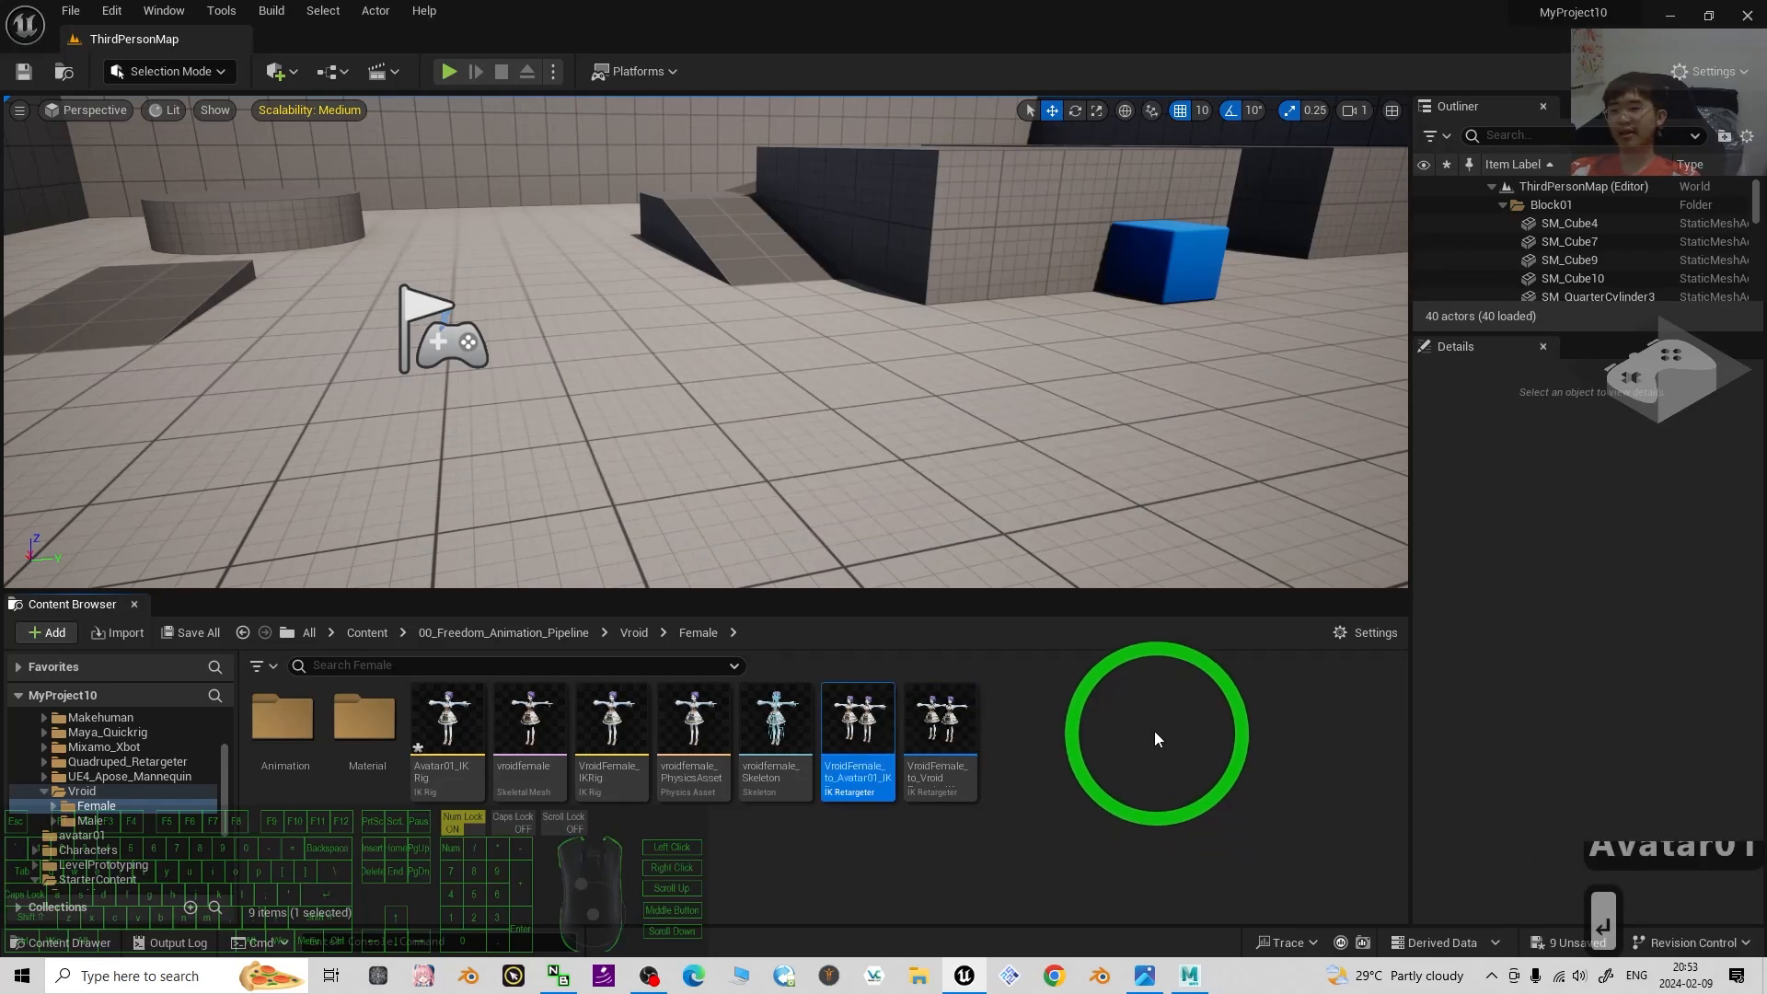
click(1109, 788)
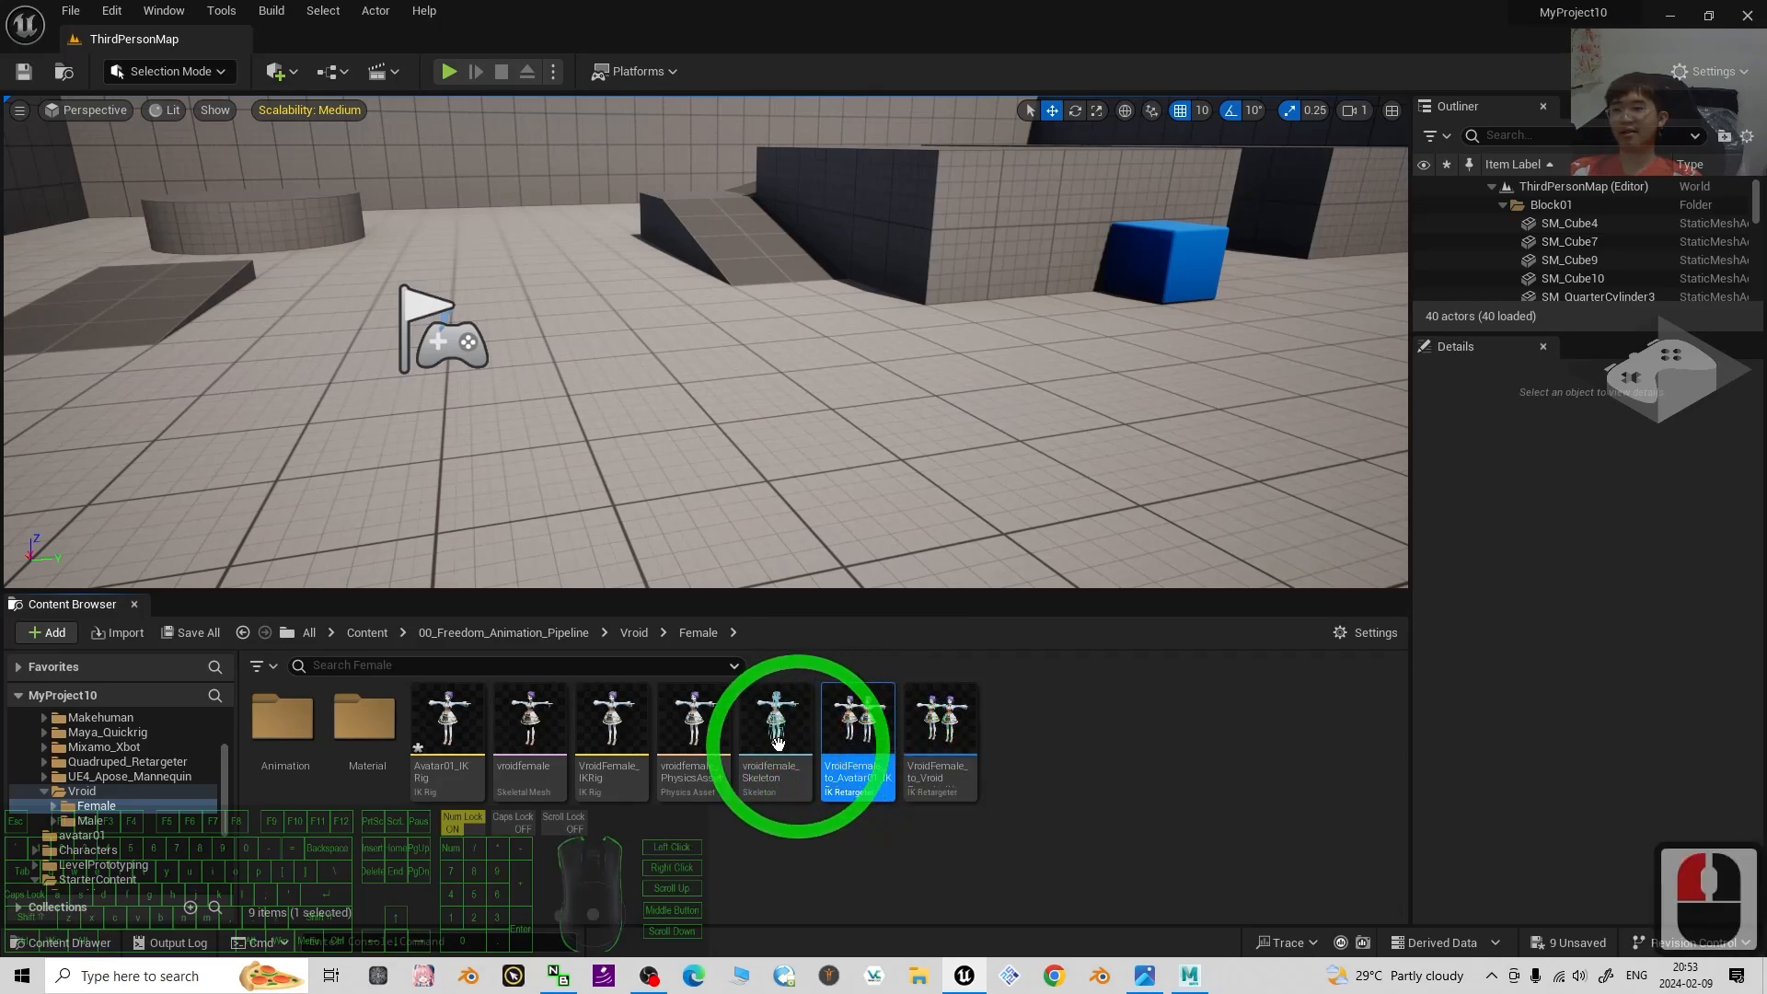
Move Avatar01_IKRig and VroidFemale_to_Avatar01_IKRetargeter together from the Female folder into the avatar01 folder.
click(450, 734)
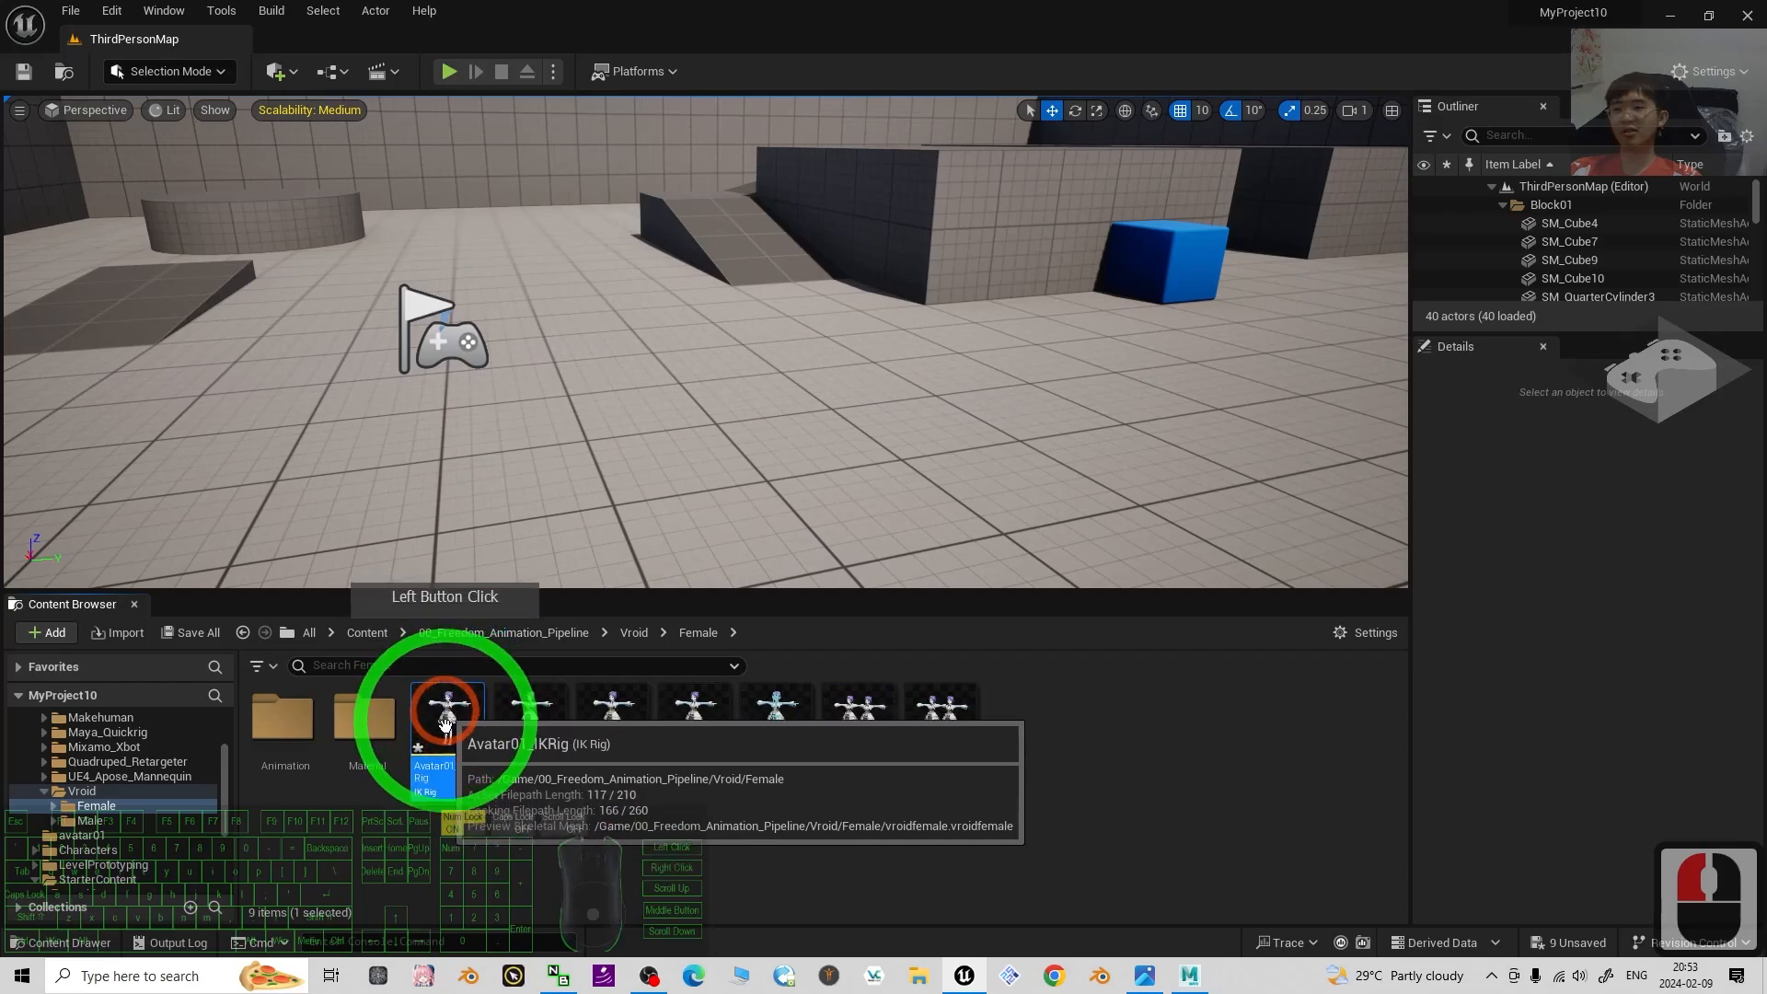
click(1273, 836)
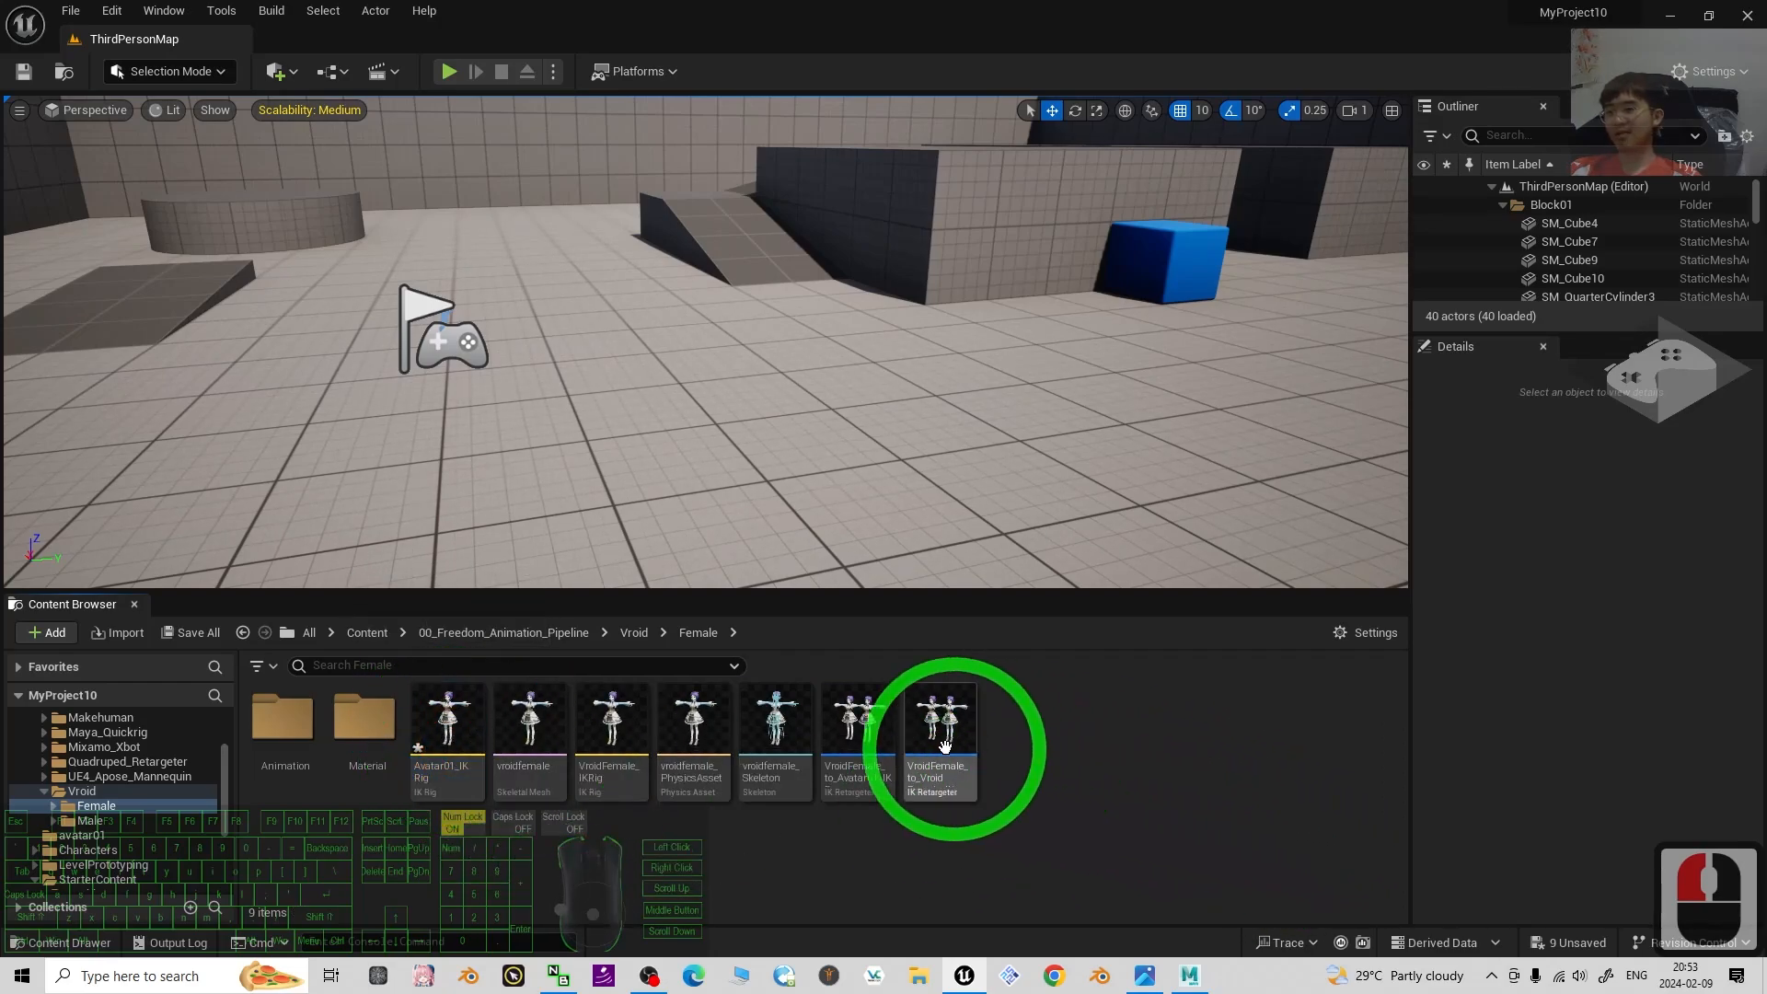
click(863, 744)
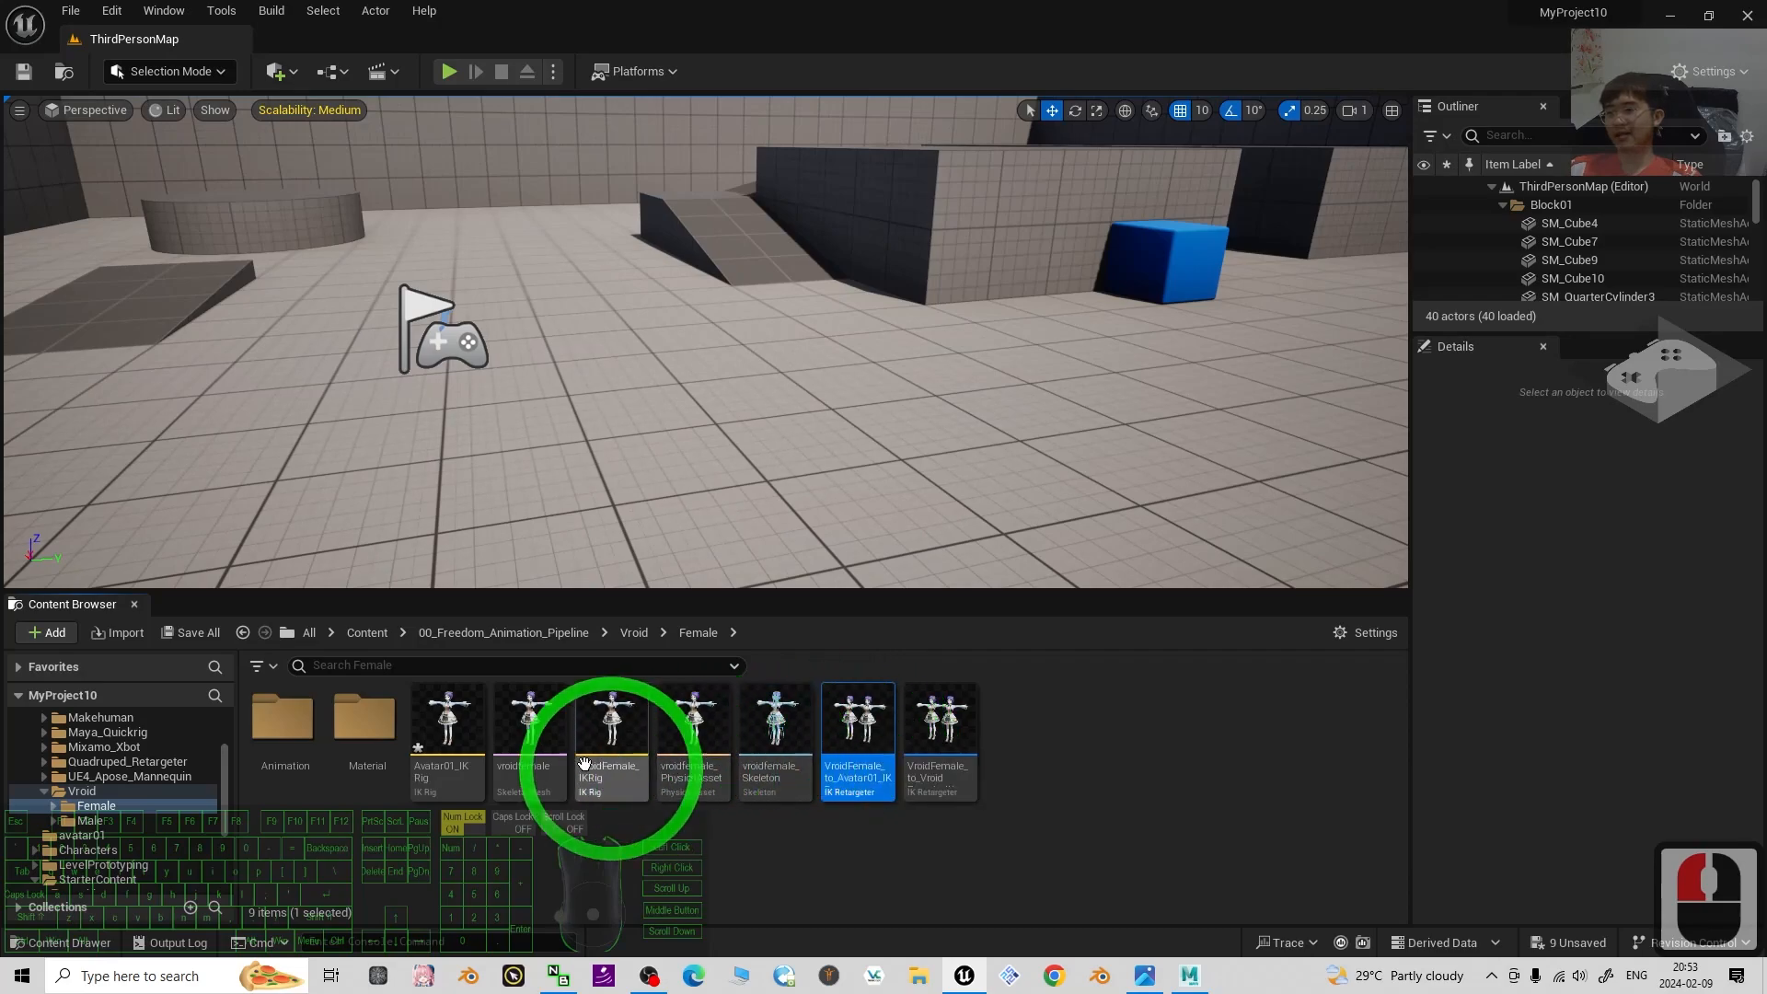
ctrl+click(442, 736)
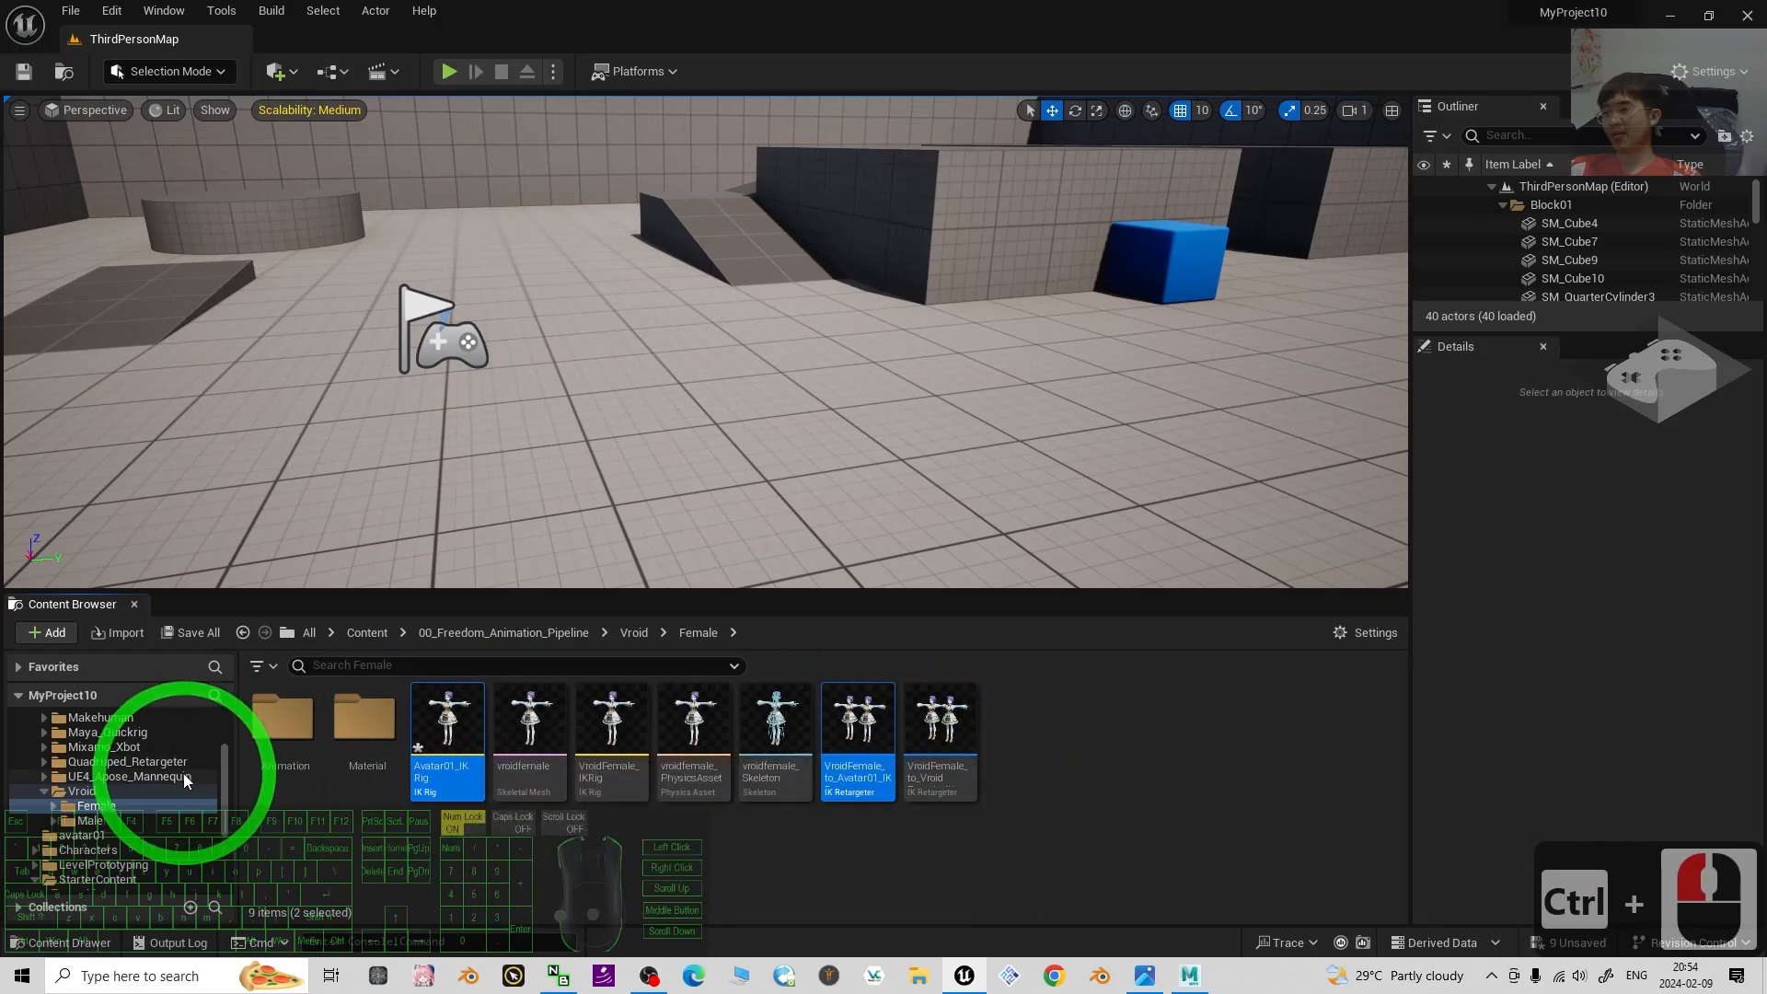
drag(223, 760, 219, 781)
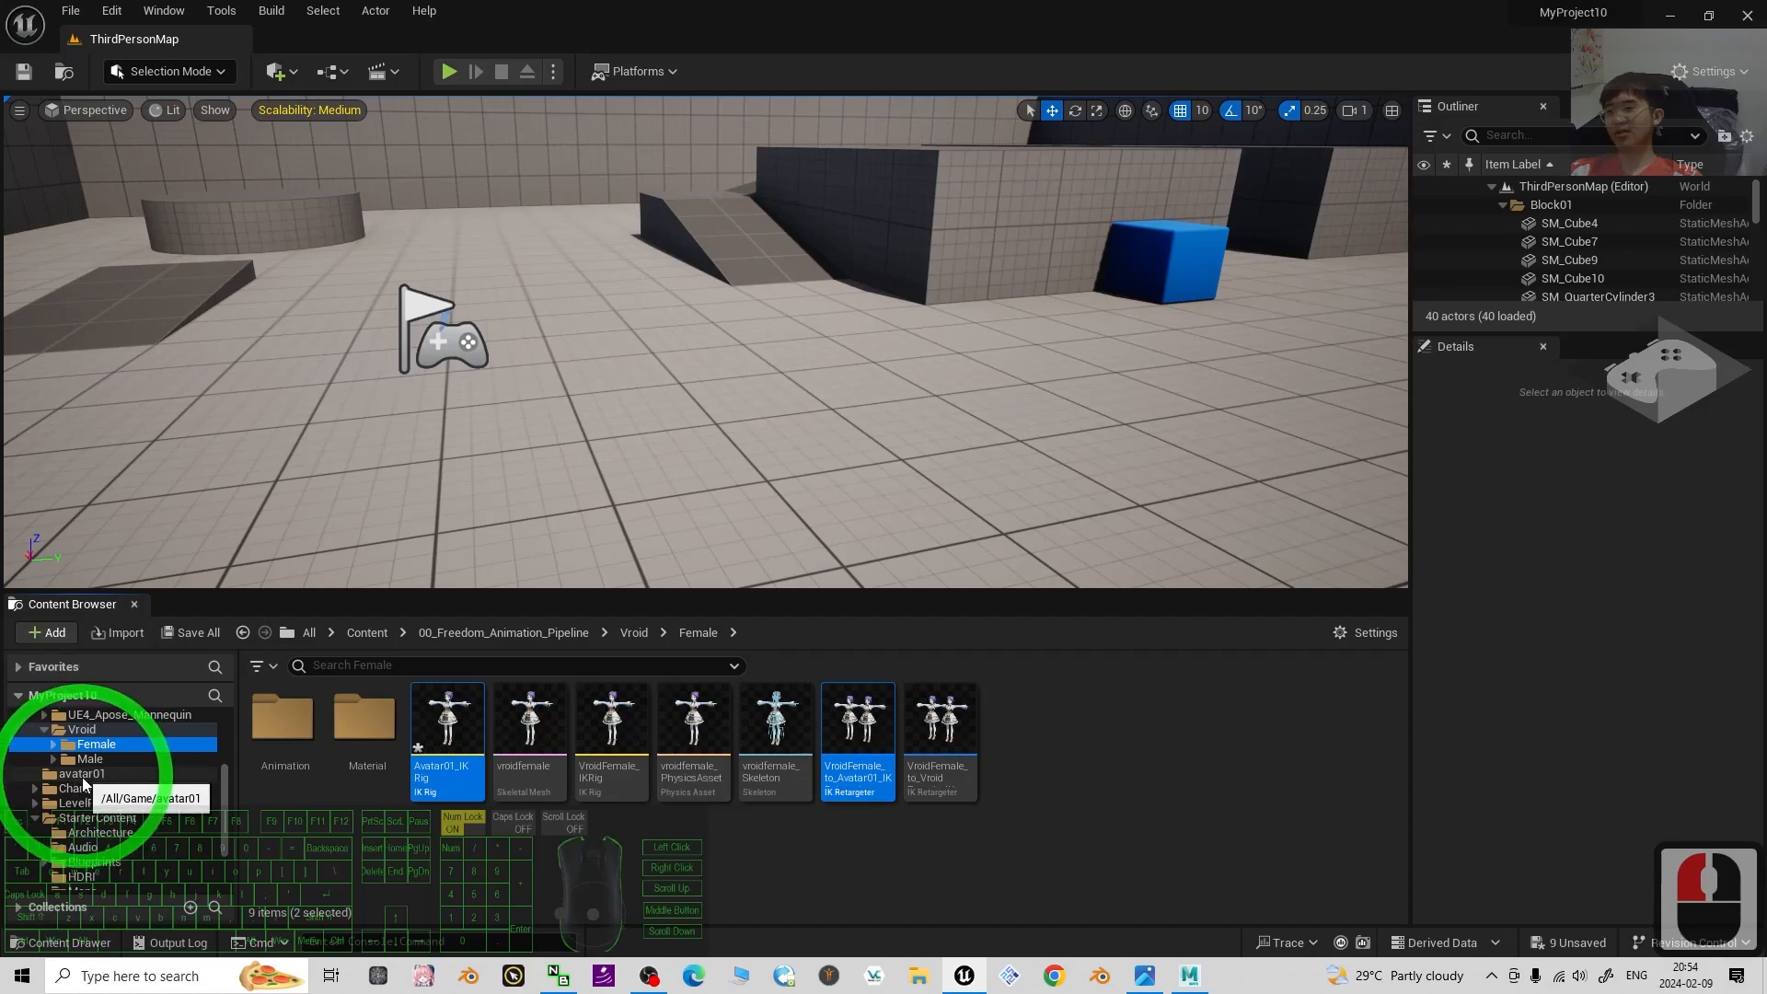
mouse_move(224, 777)
mouse_down()
mouse_move(226, 791)
mouse_move(227, 756)
mouse_up()
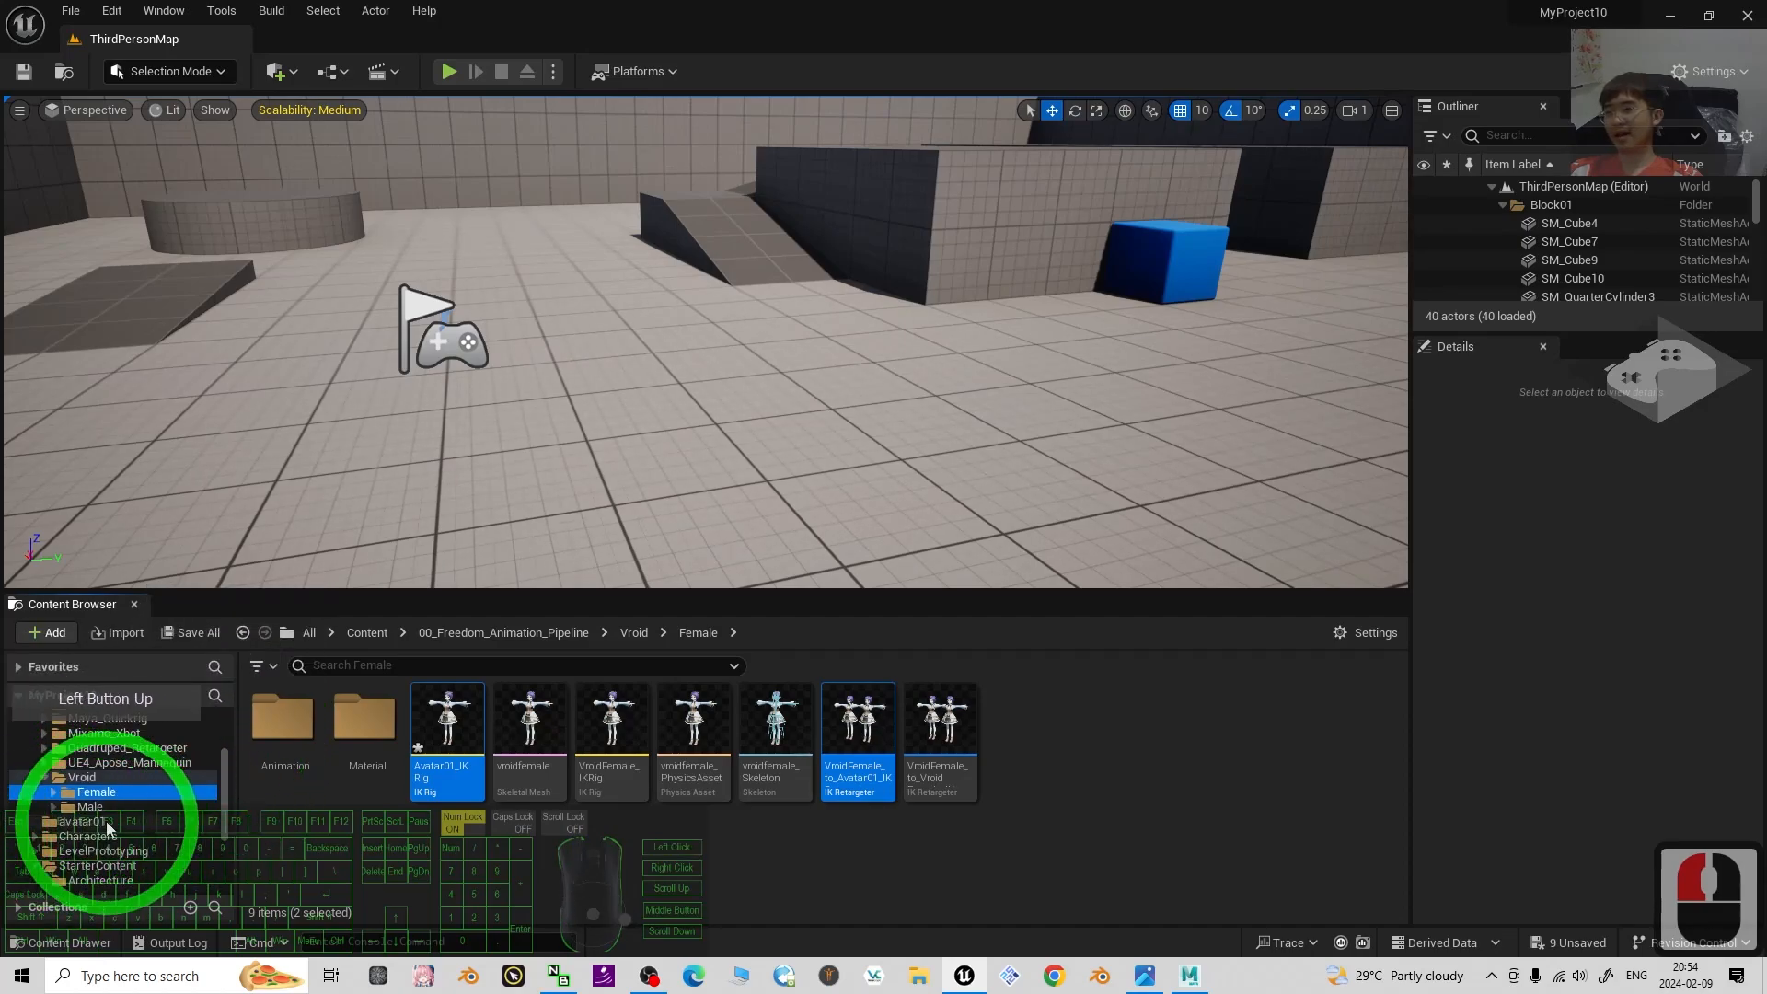
drag(442, 741, 79, 822)
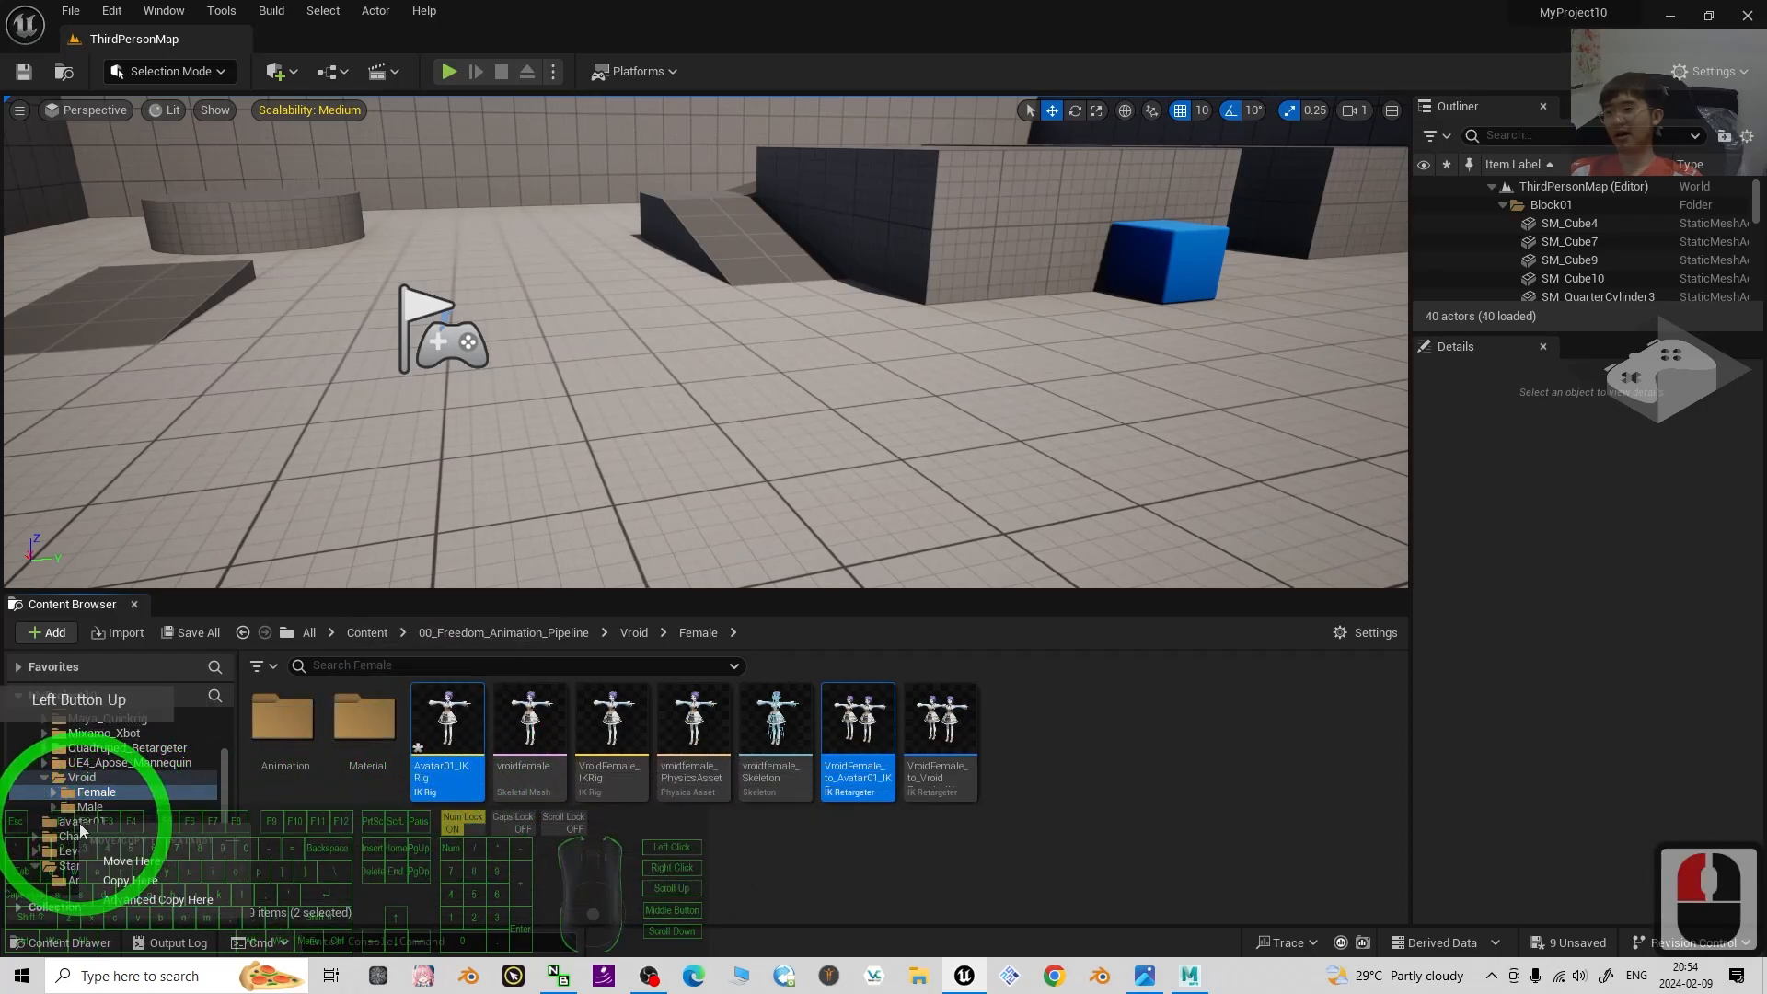
click(147, 863)
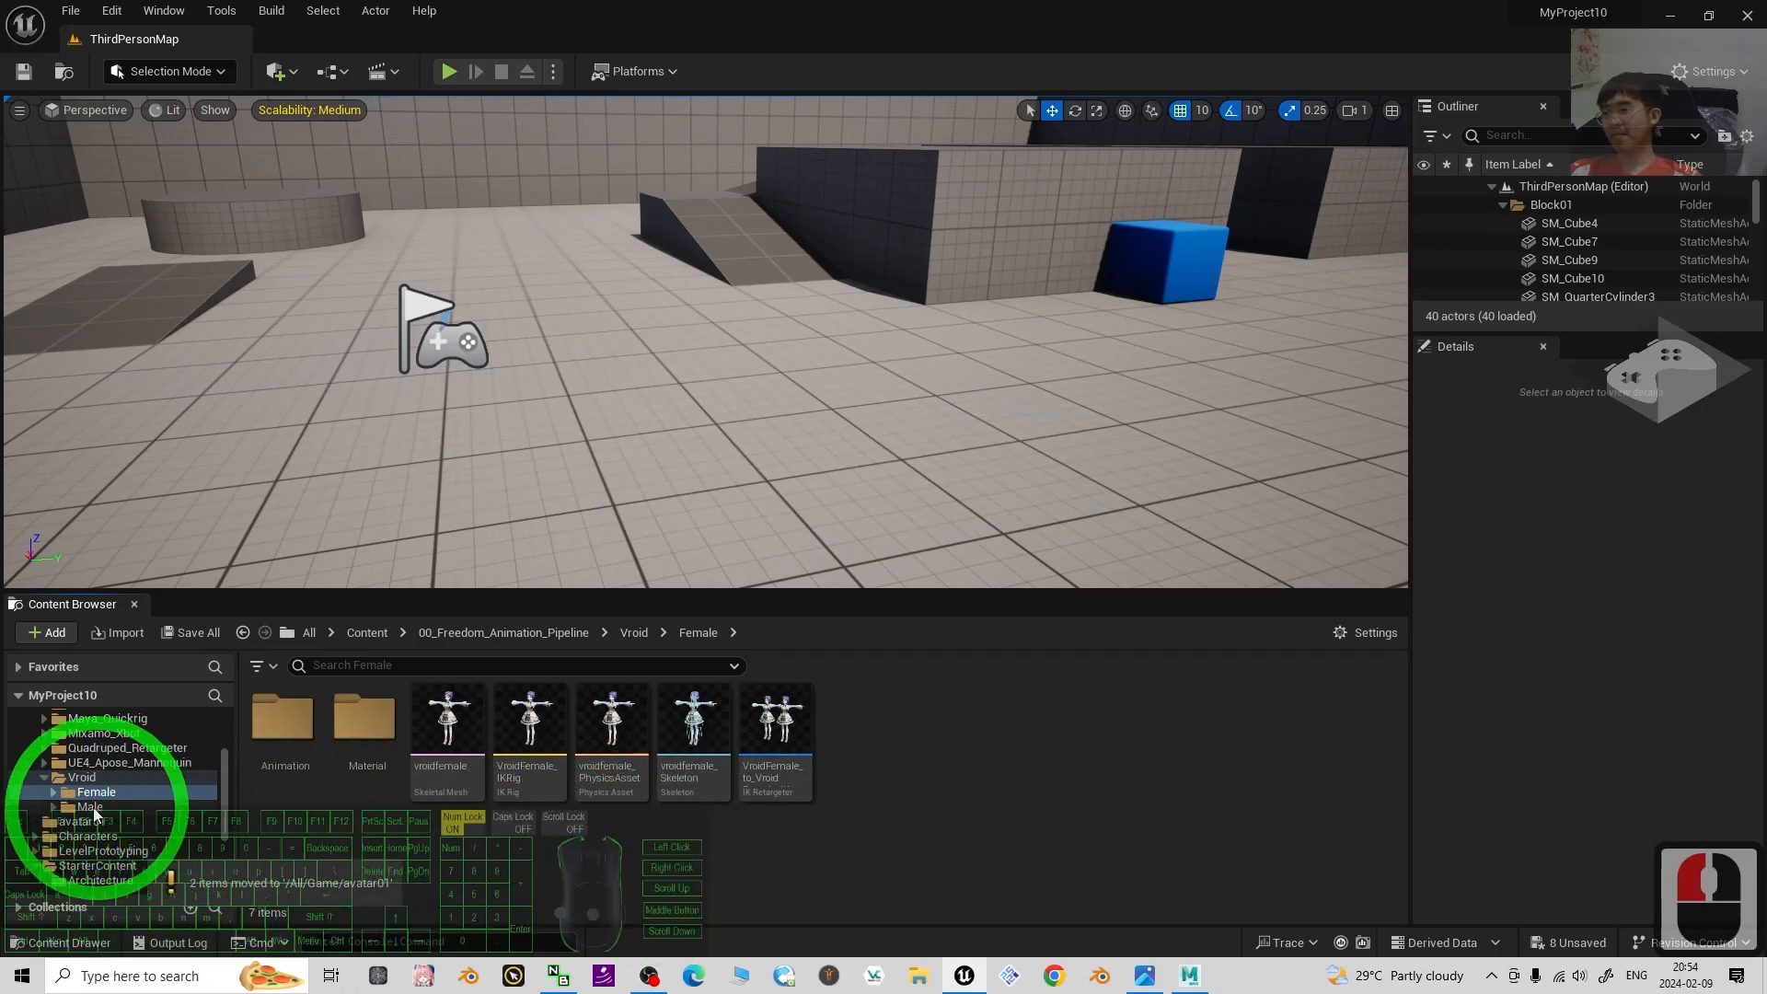
Open Avatar01_IKRig from the avatar01 folder and set its preview skeletal mesh to avatar01.
click(67, 821)
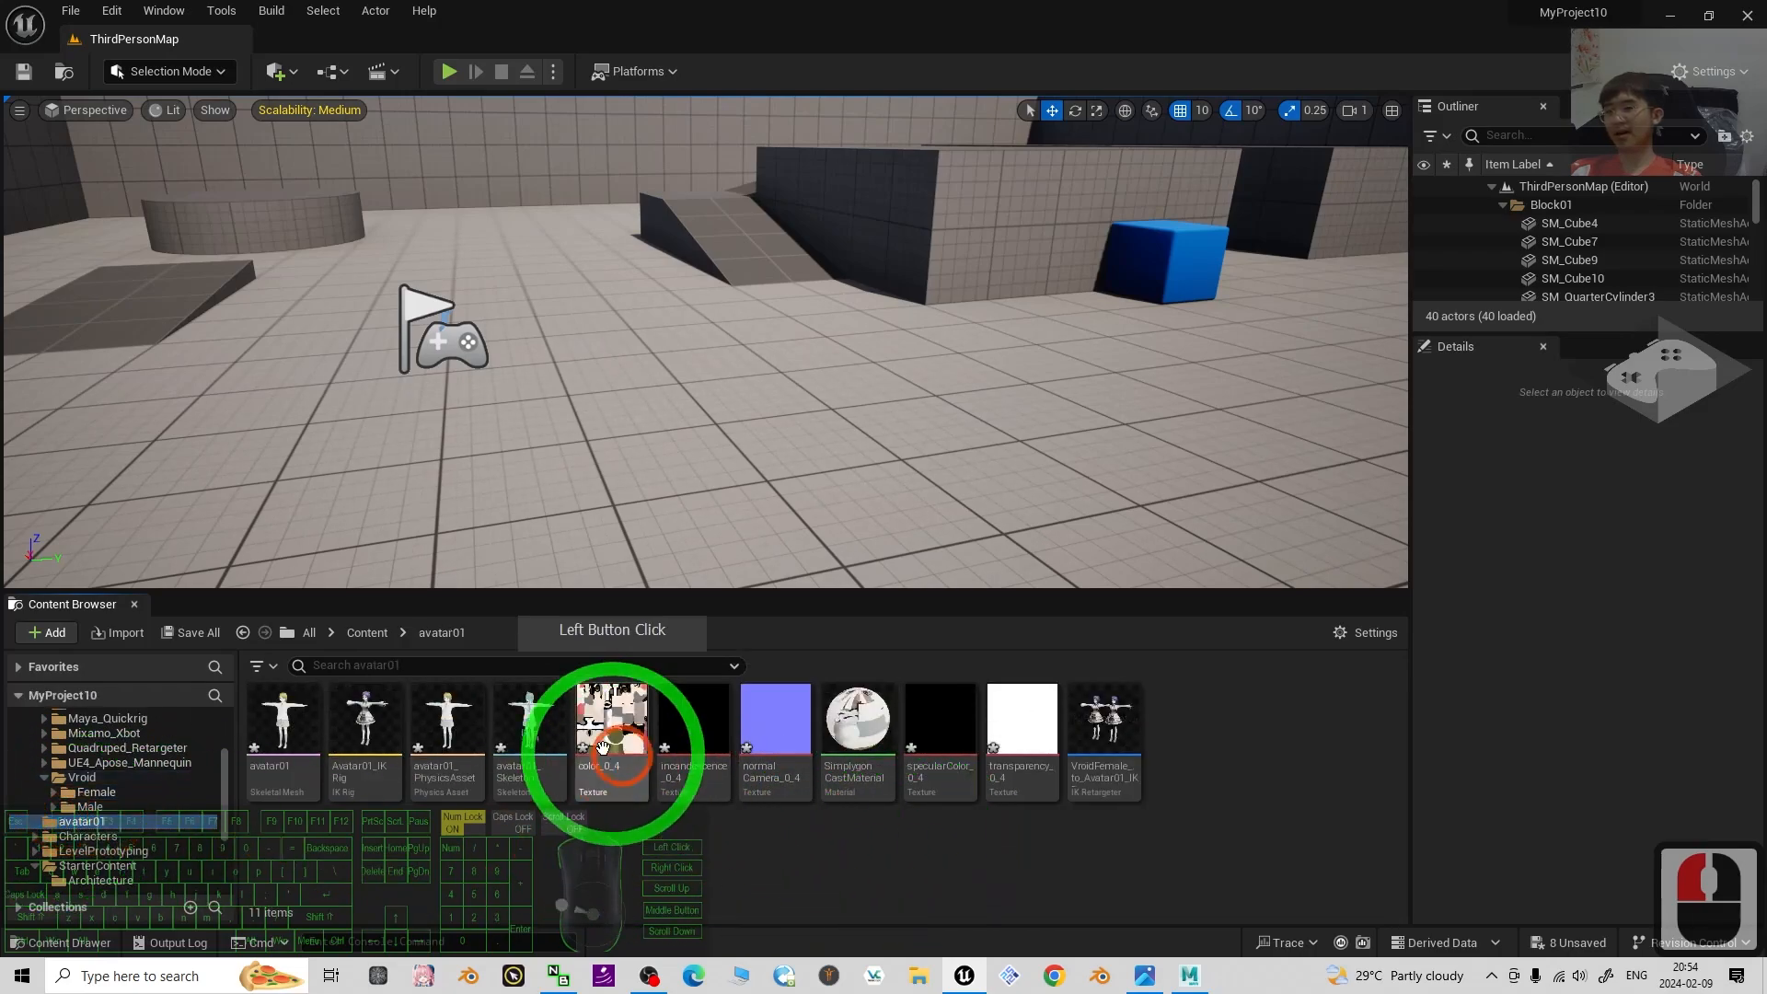
click(328, 783)
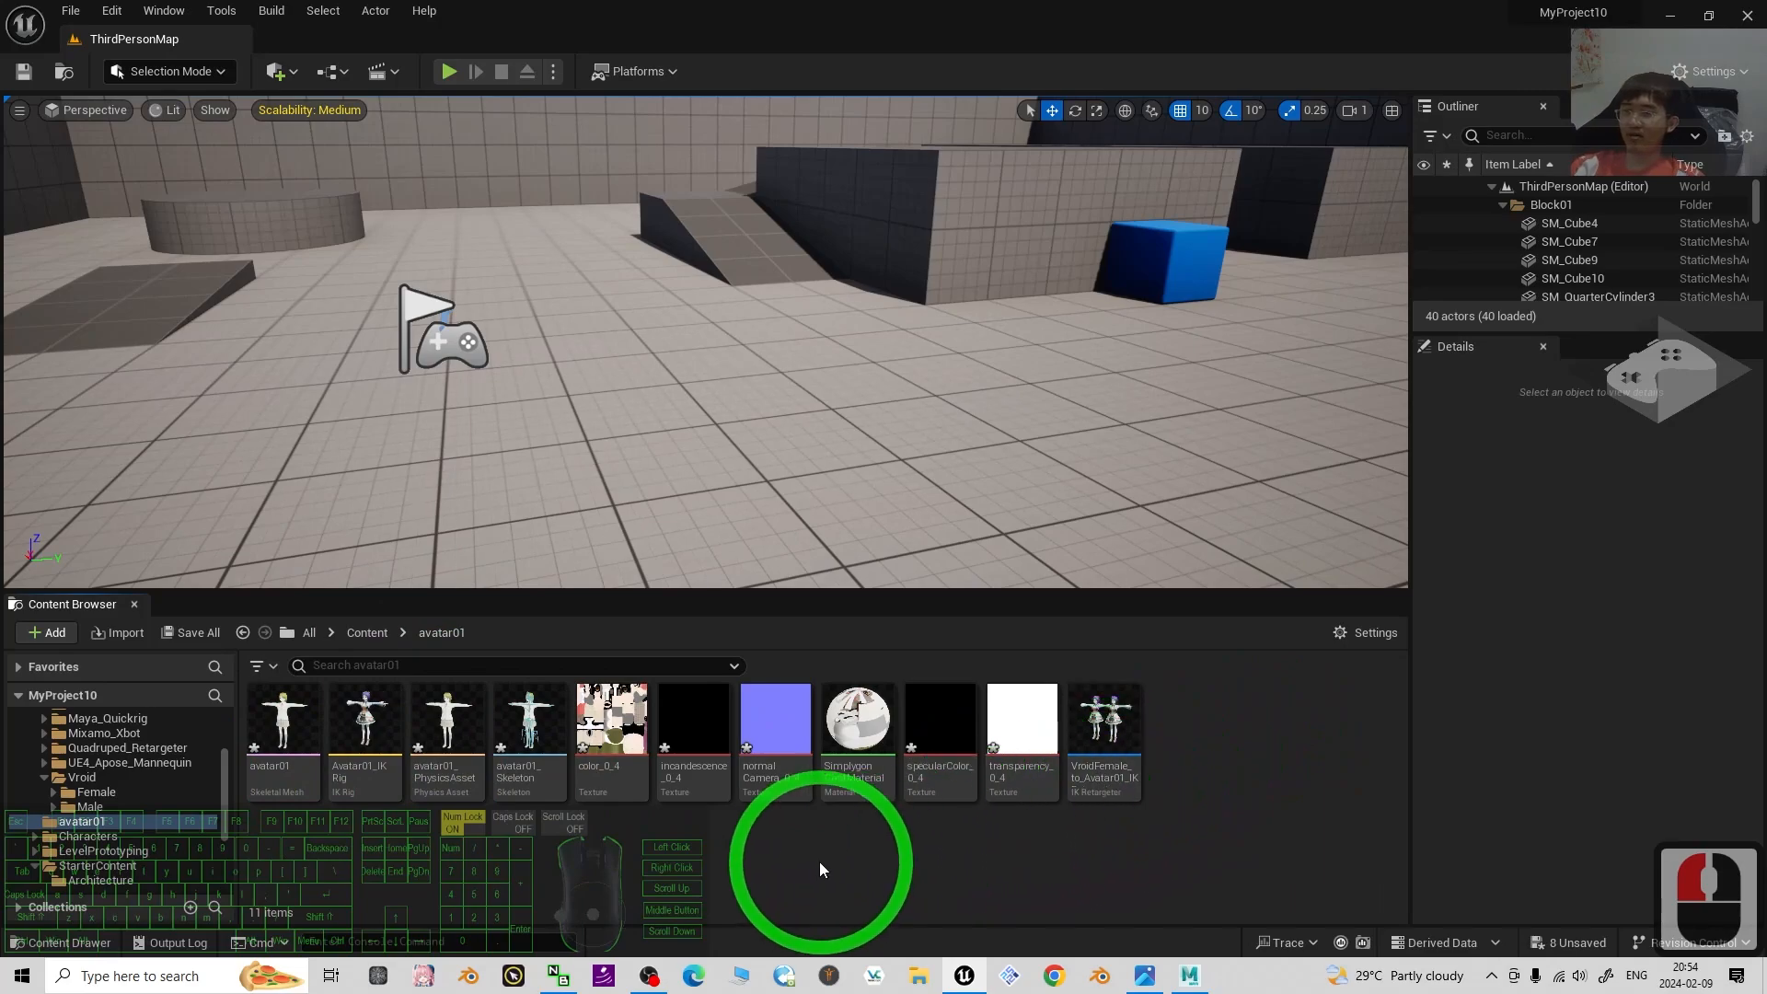
double_click(371, 720)
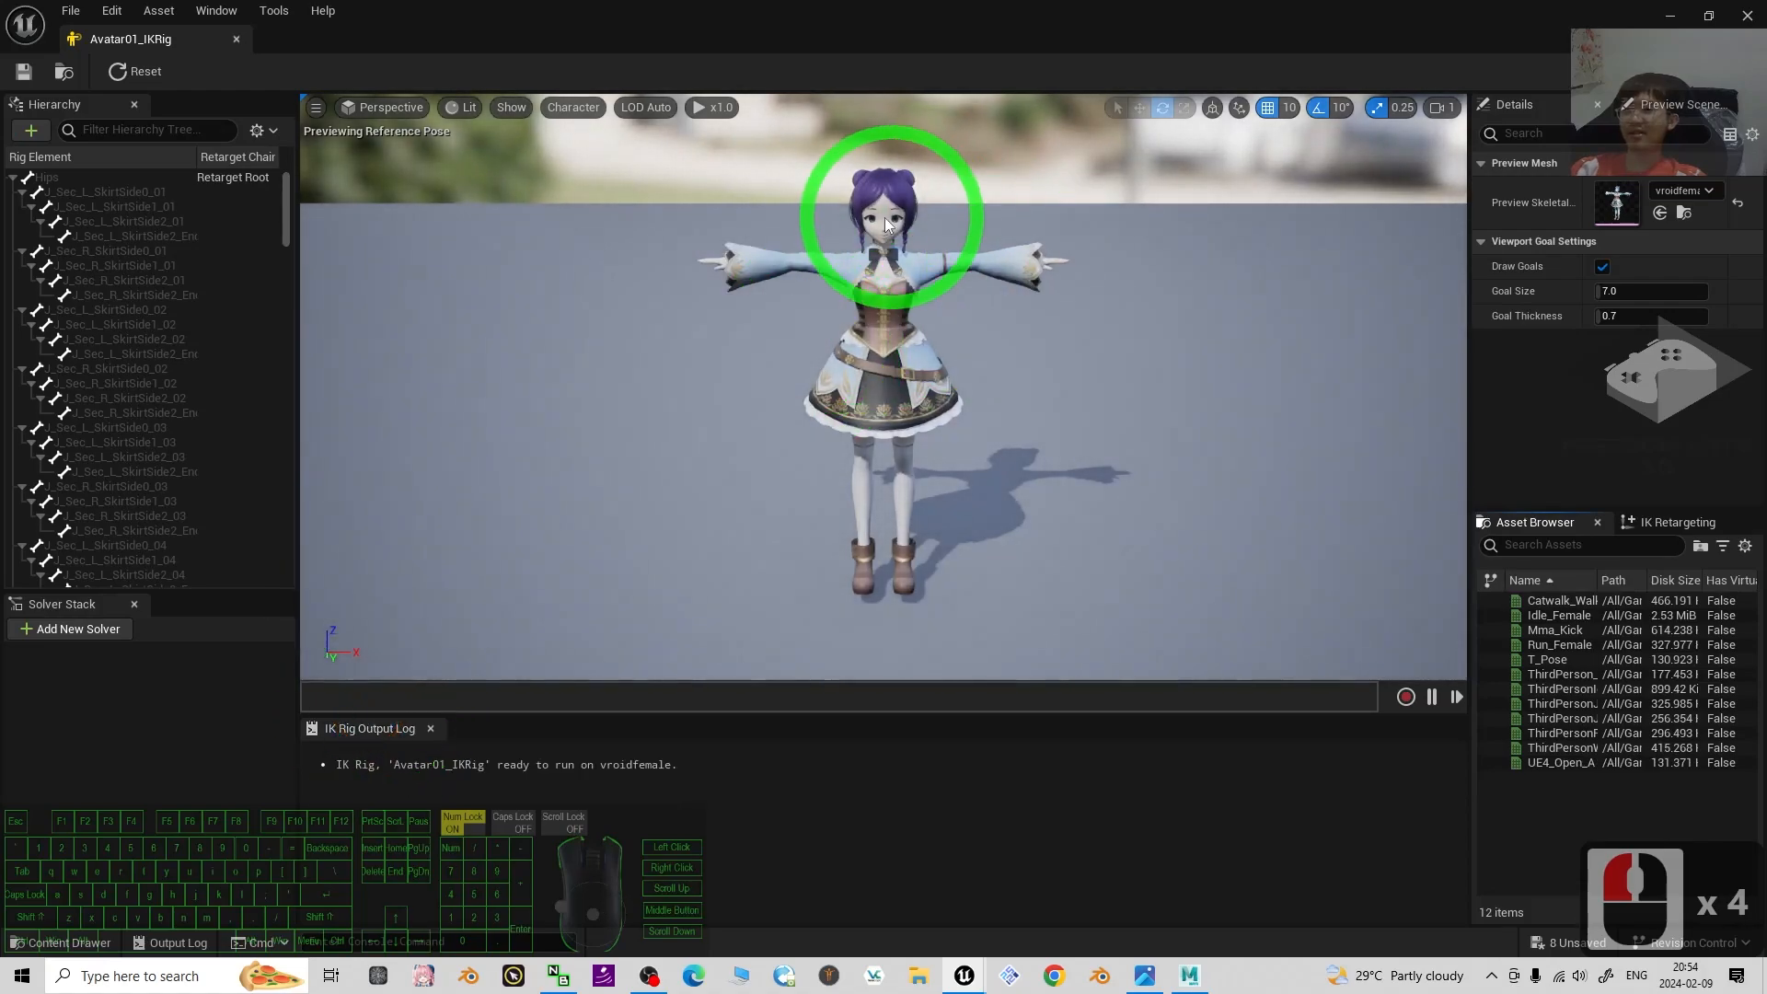
click(1683, 192)
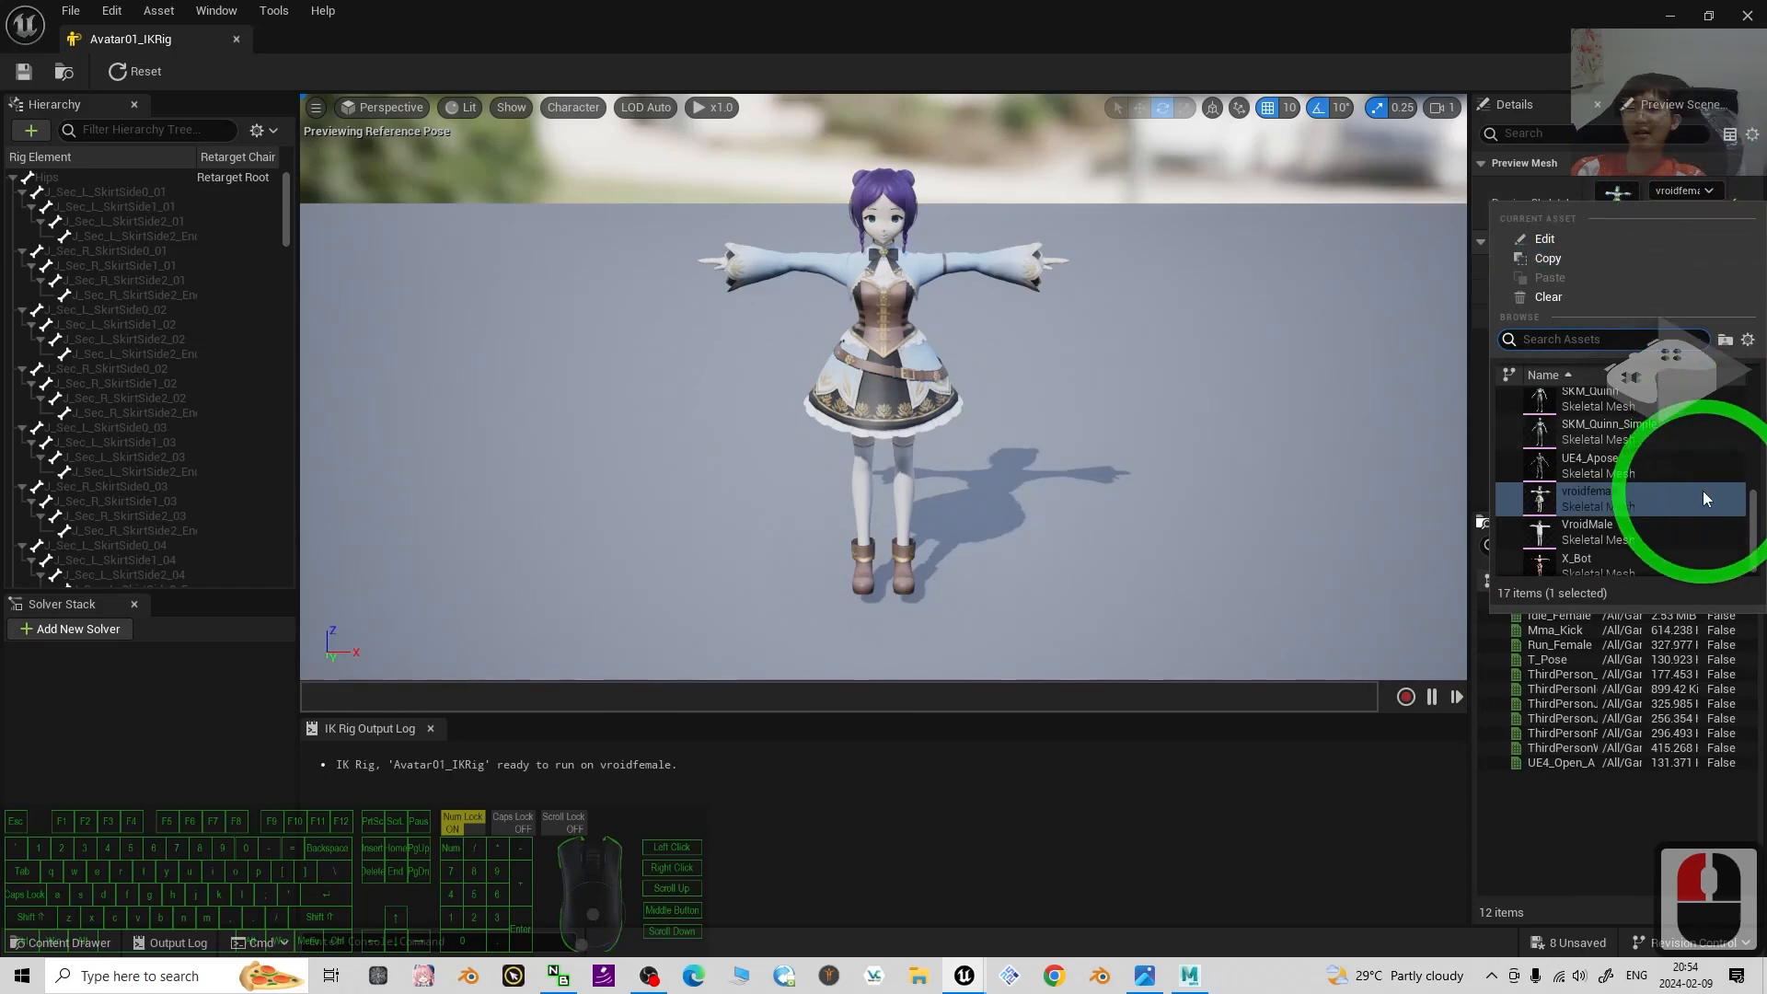
drag(1754, 535, 1758, 428)
double_click(1594, 462)
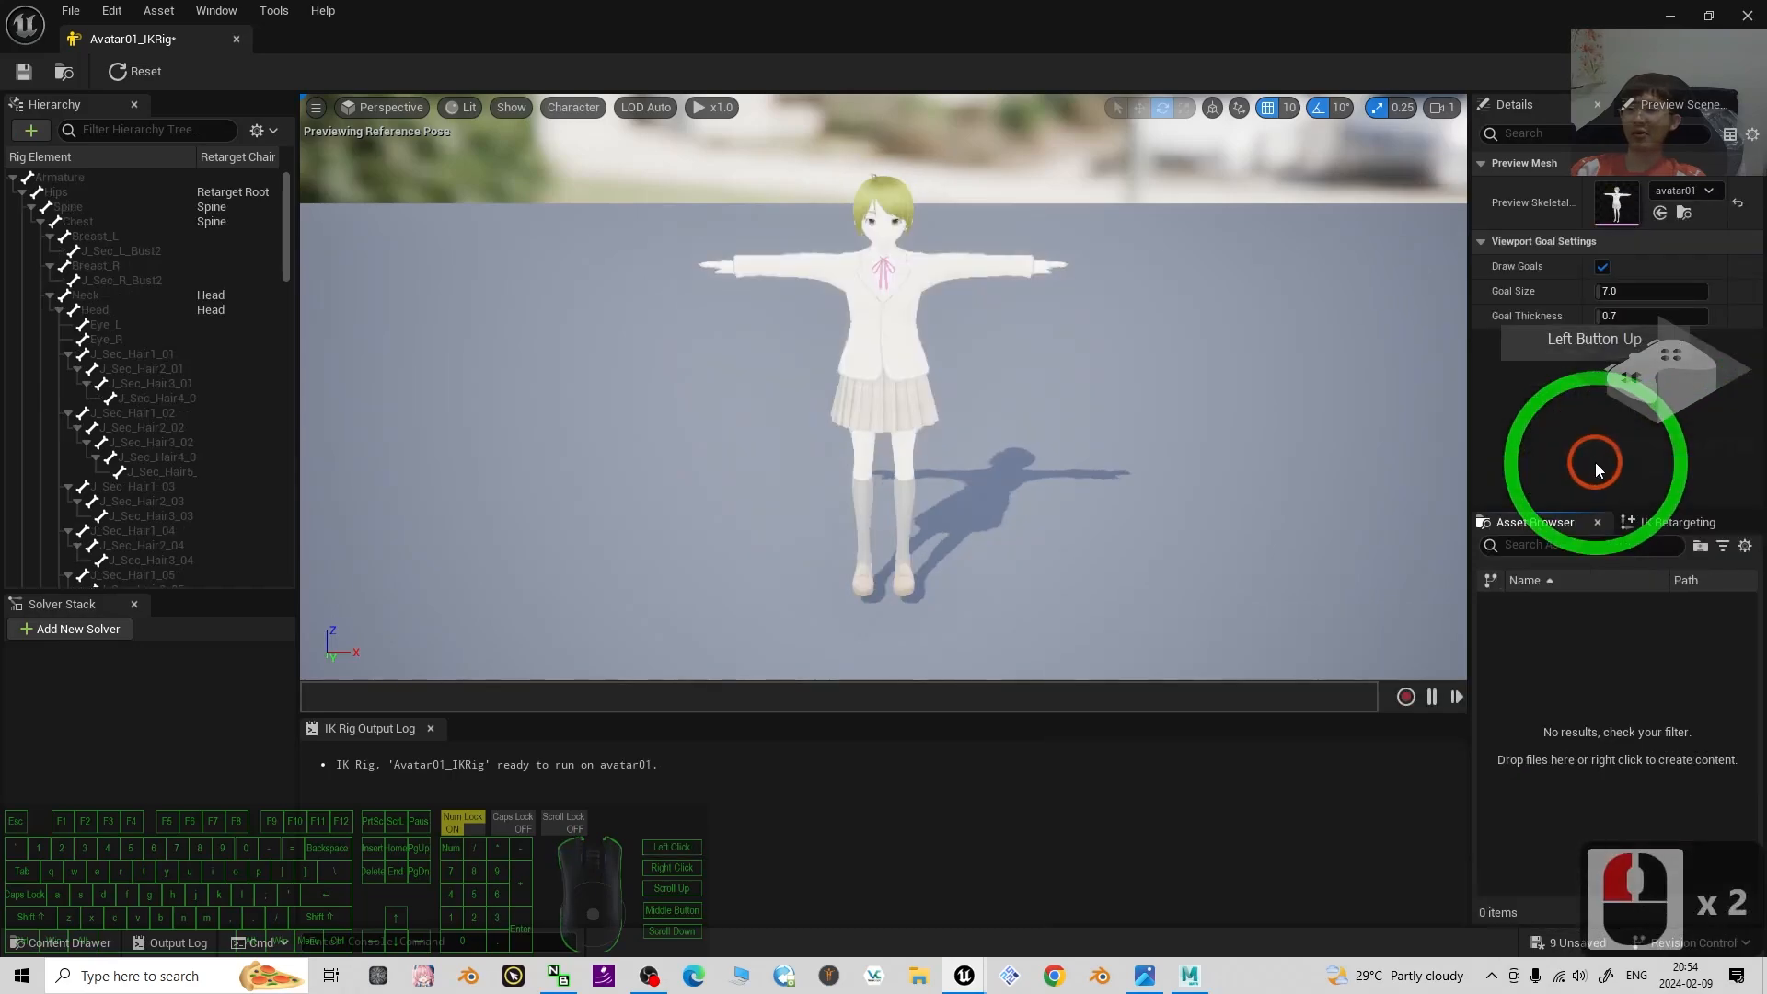
scroll(1188, 290, up, 4)
scroll(1186, 291, down, 2)
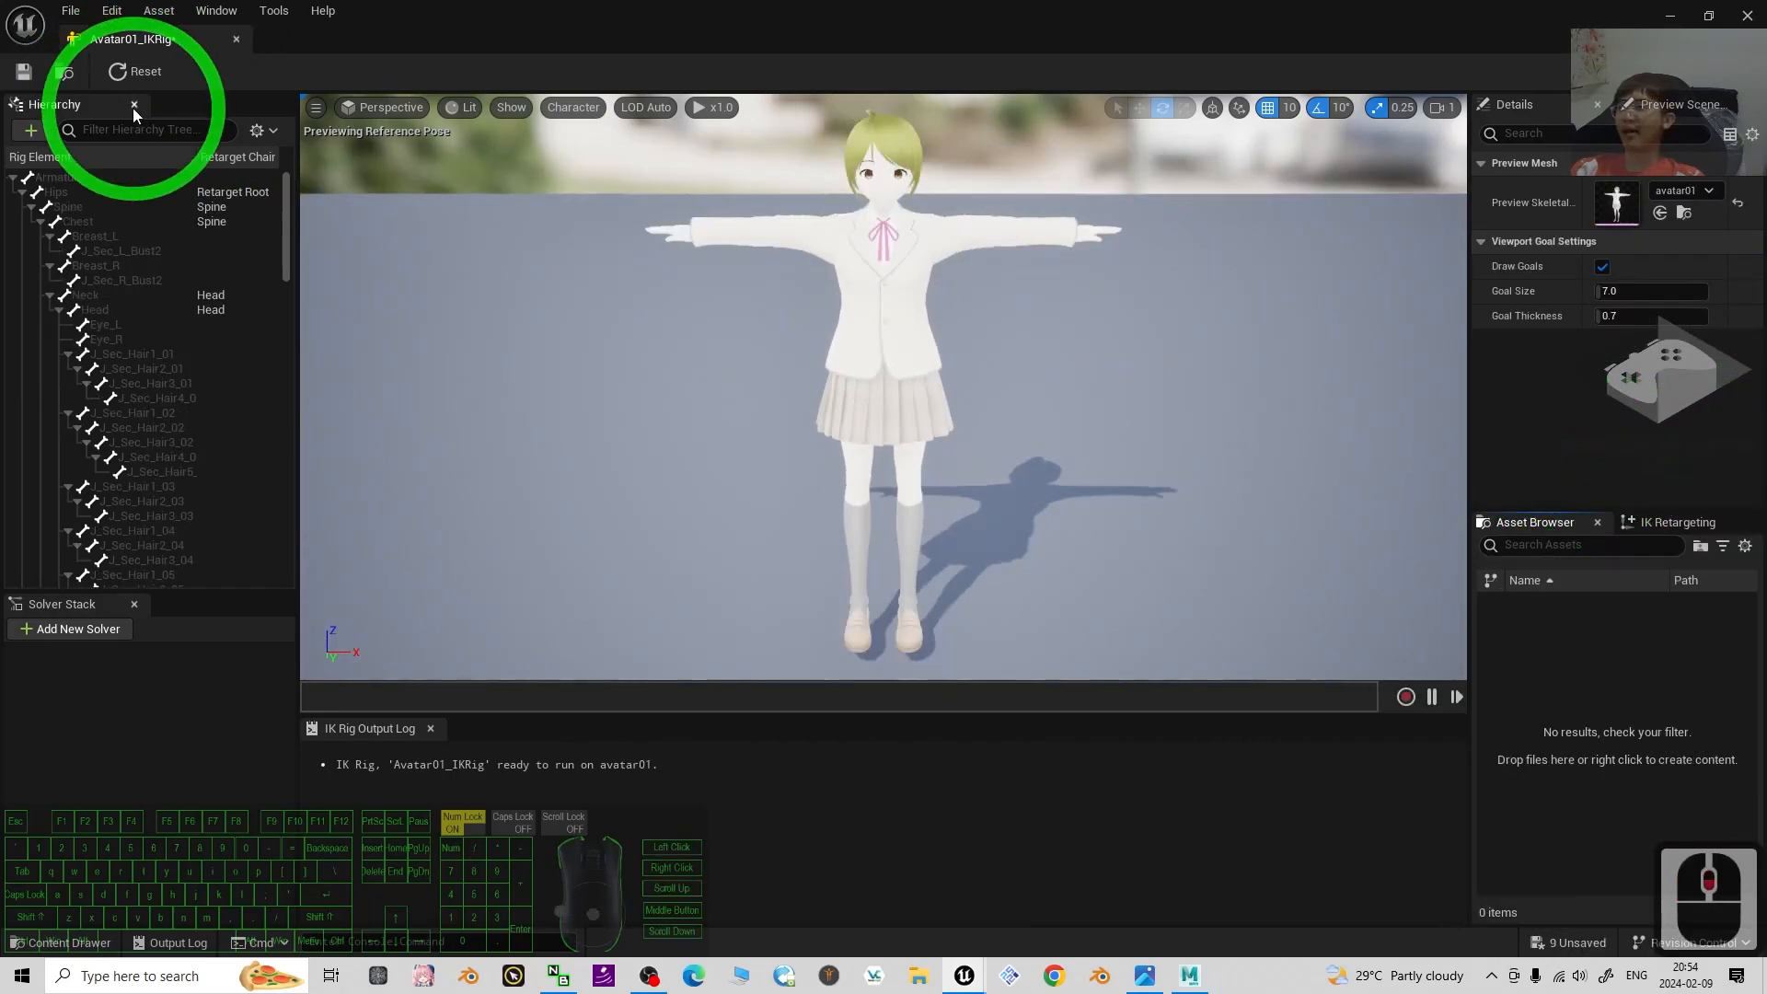
Save Avatar01_IKRig and close its editor.
click(23, 74)
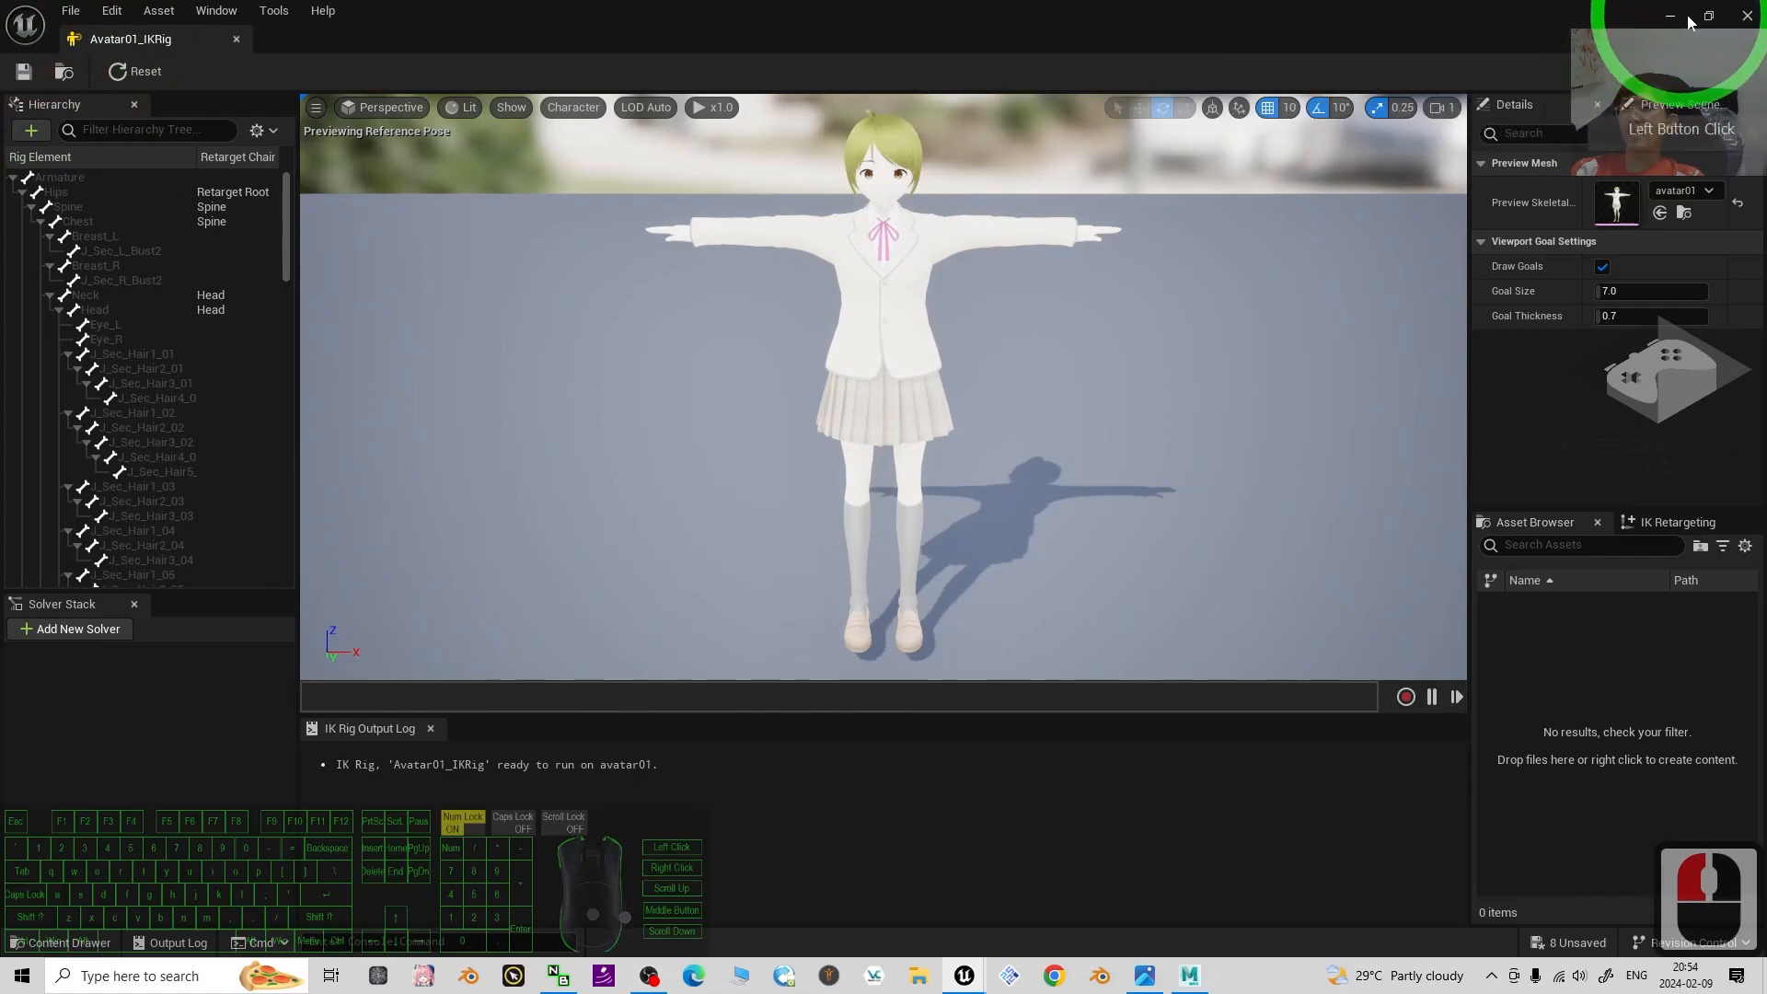
click(1746, 17)
click(1613, 242)
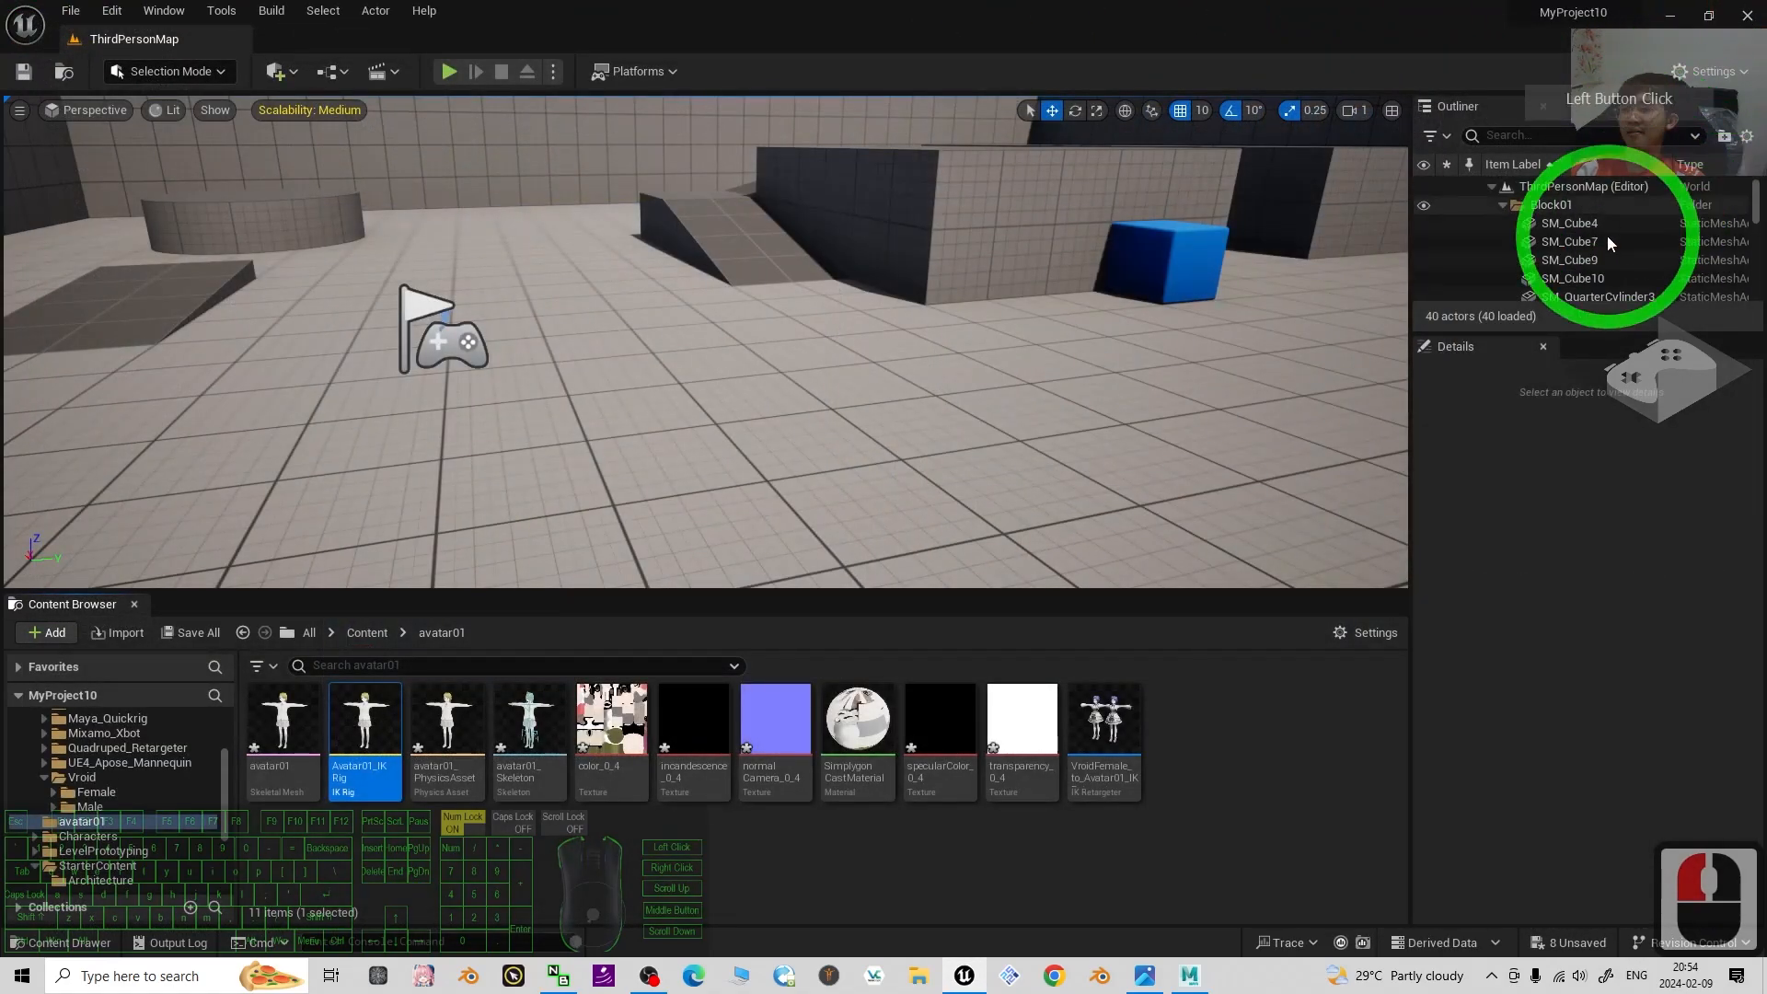
click(1134, 635)
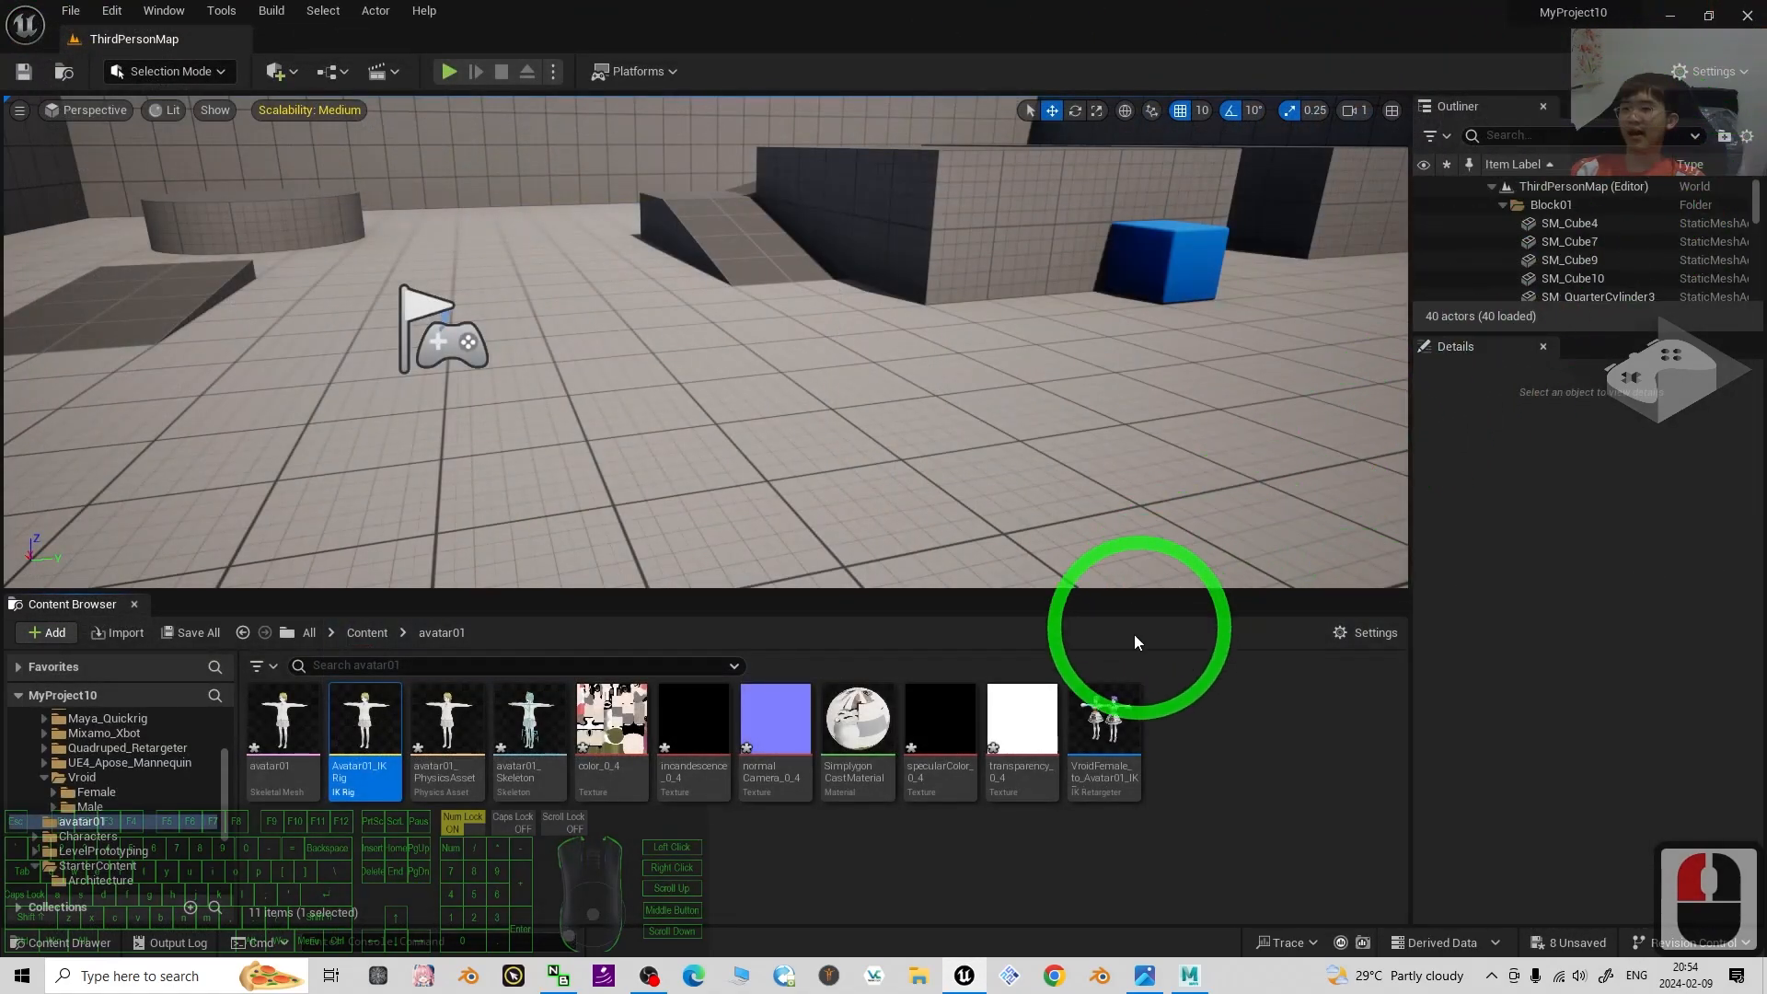
Set the target IK rig of VroidFemale_to_Avatar01_IKRetargeter to Avatar01_IKRig, then save and close the retargeter.
double_click(1104, 716)
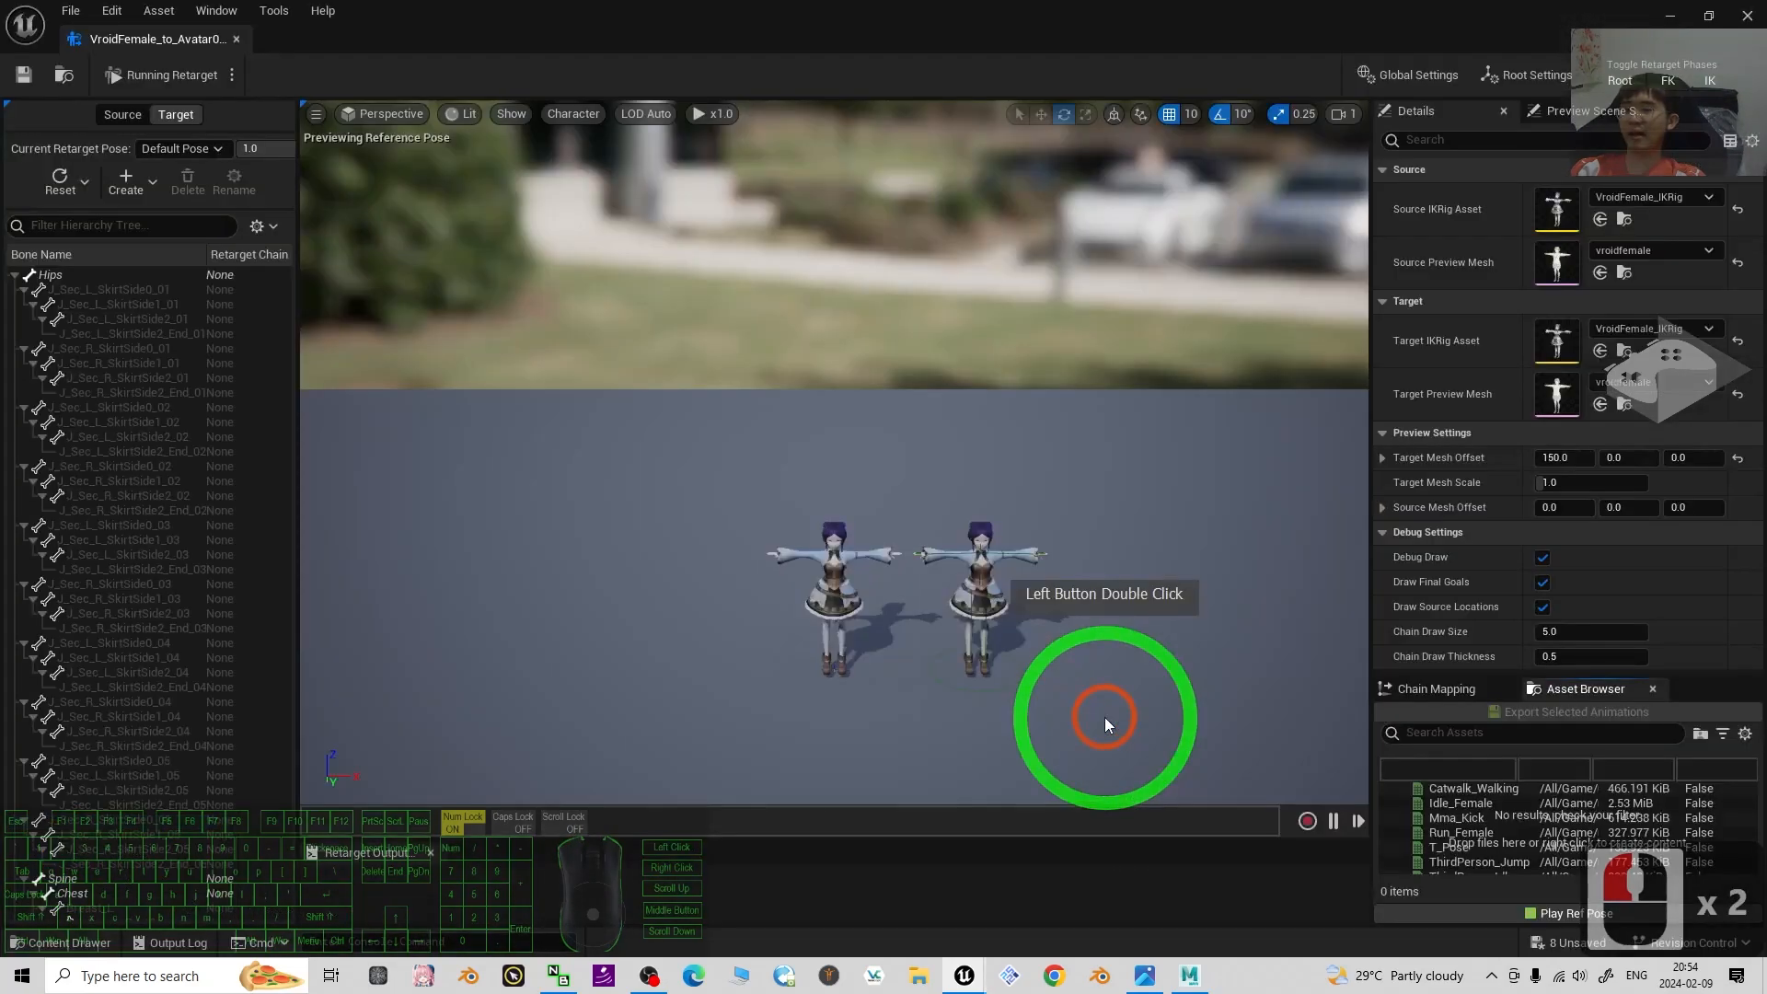
scroll(823, 493, up, 3)
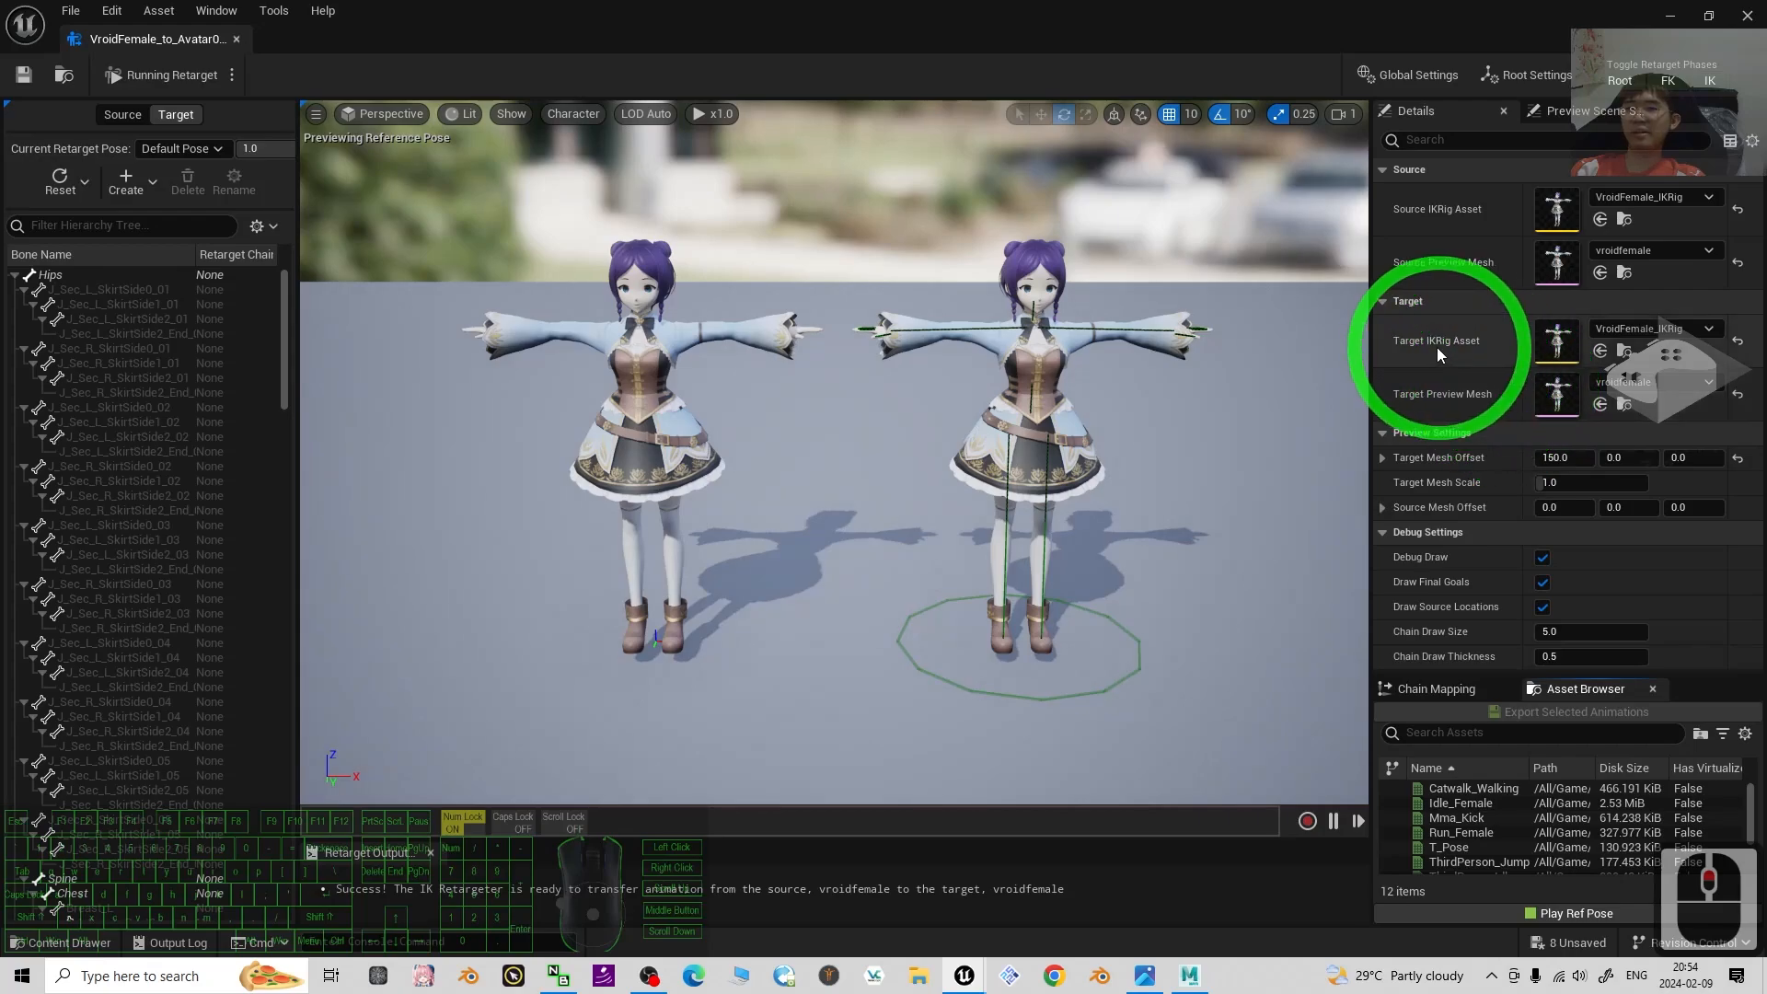
click(1670, 333)
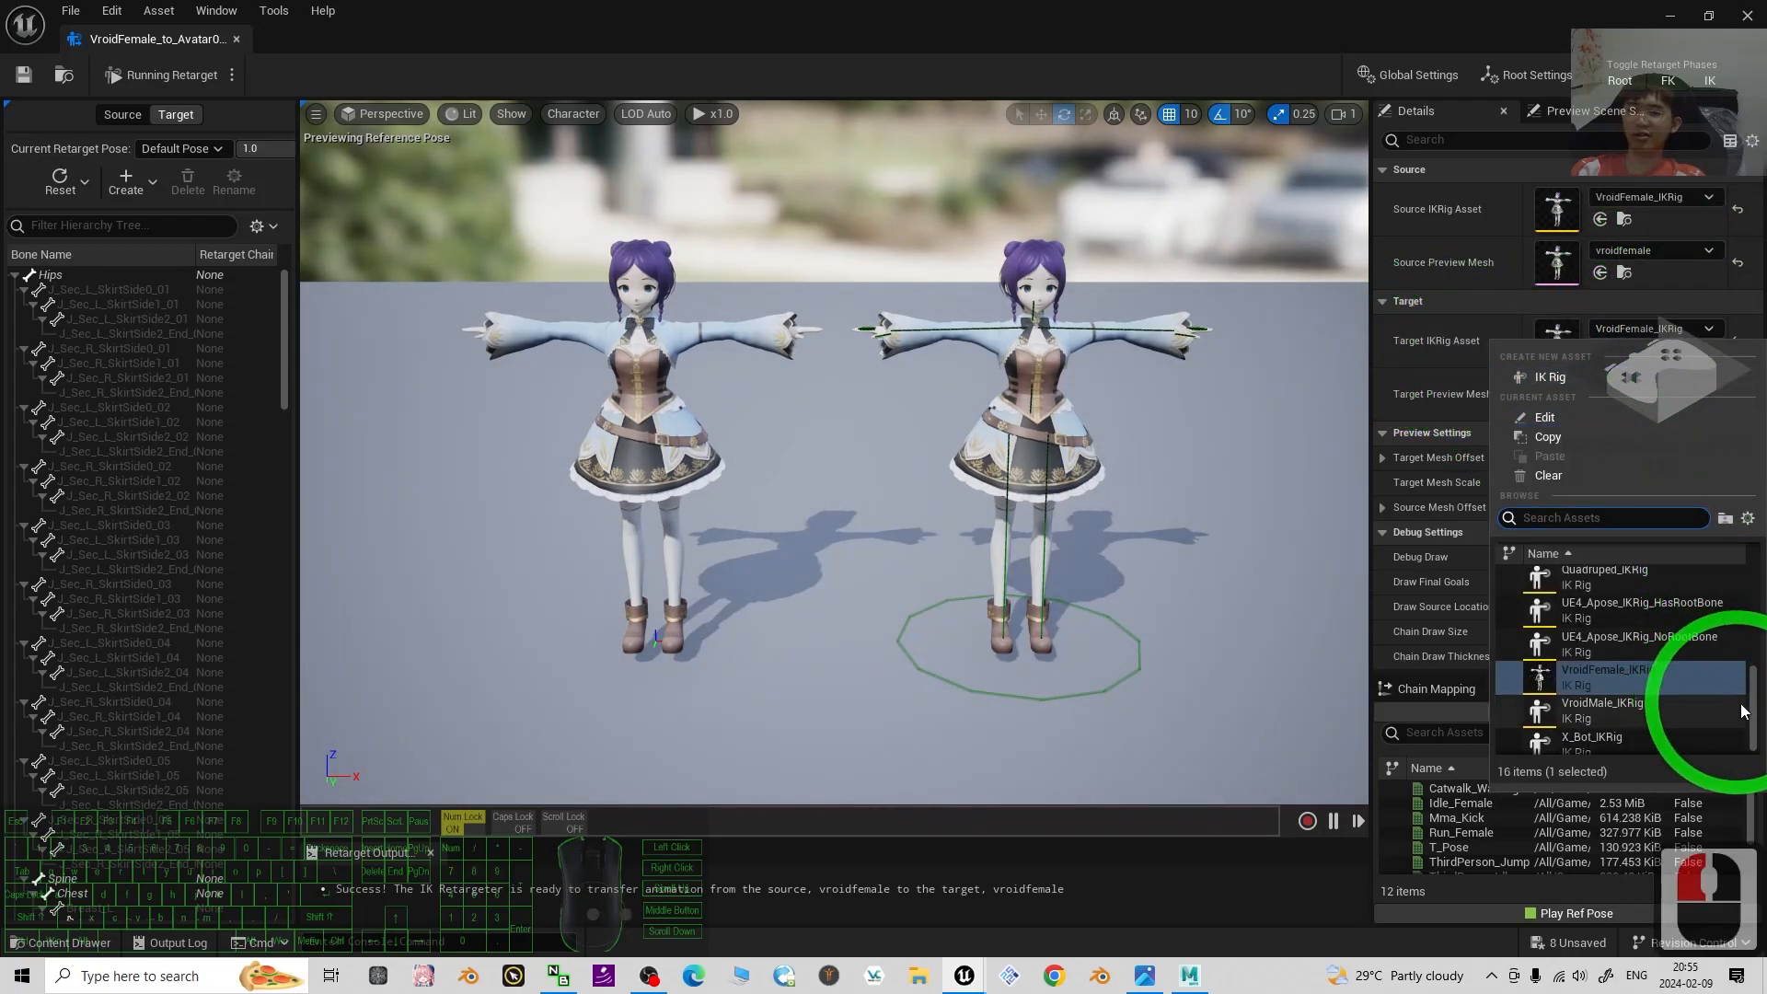
drag(1754, 686, 1757, 607)
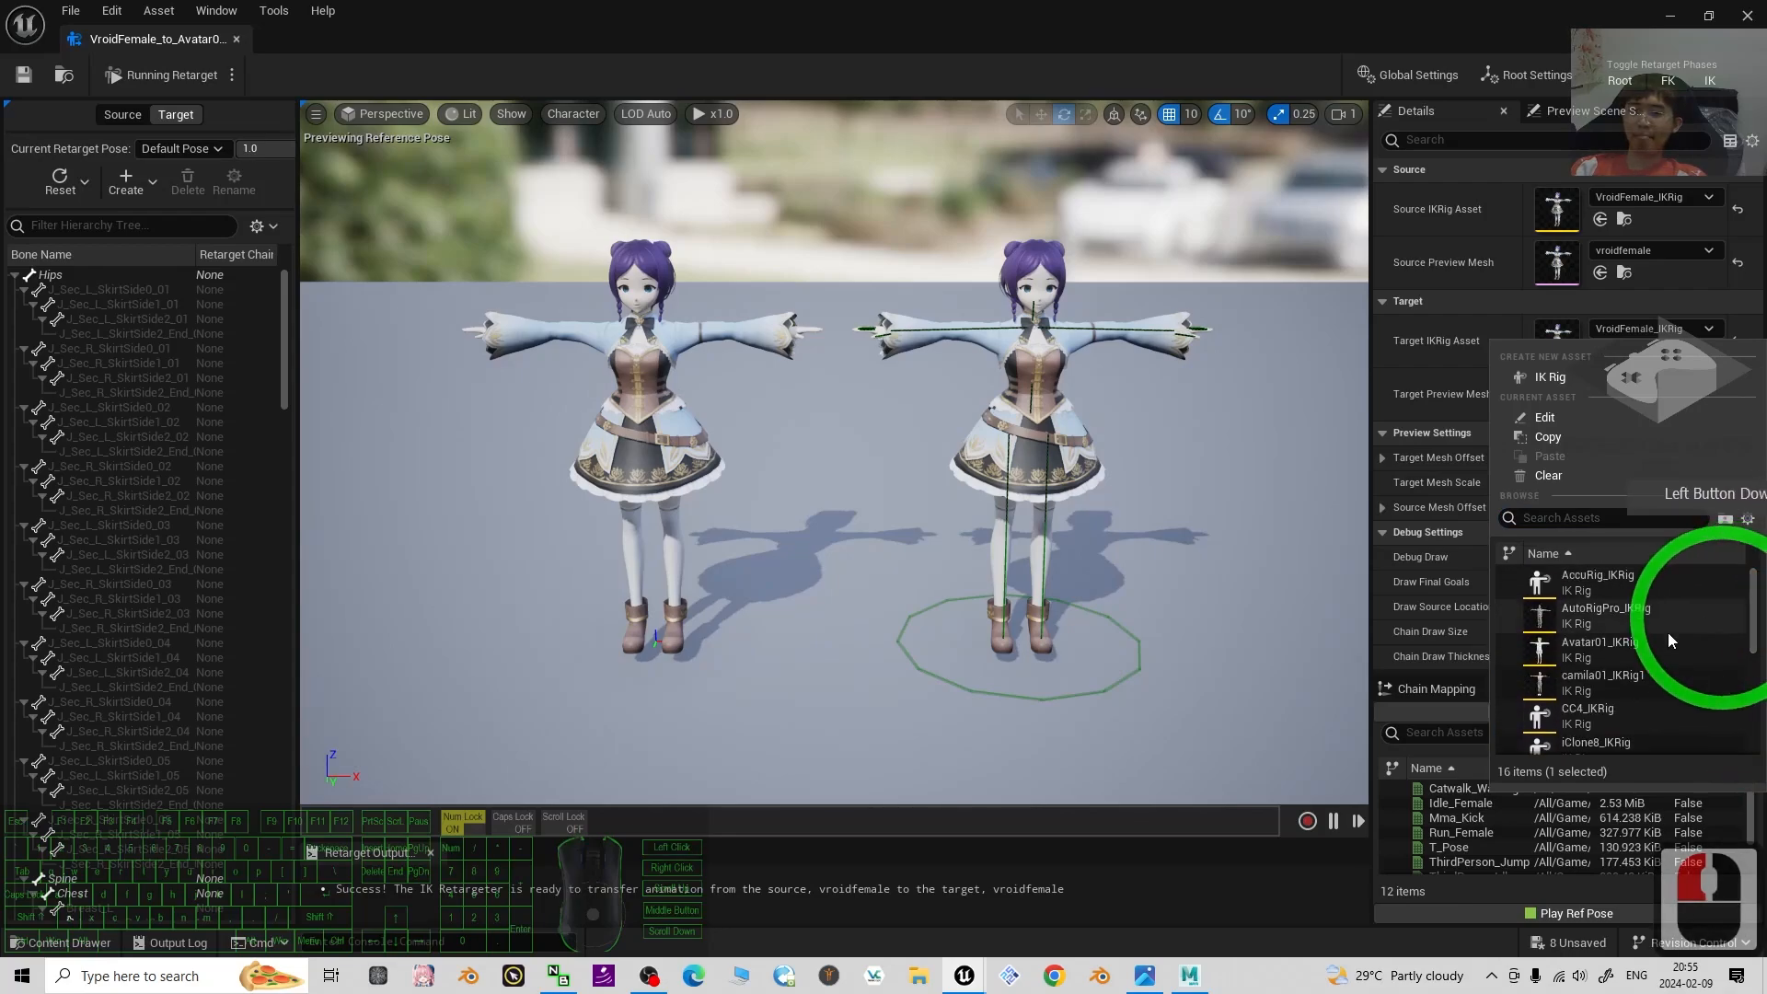
click(1589, 651)
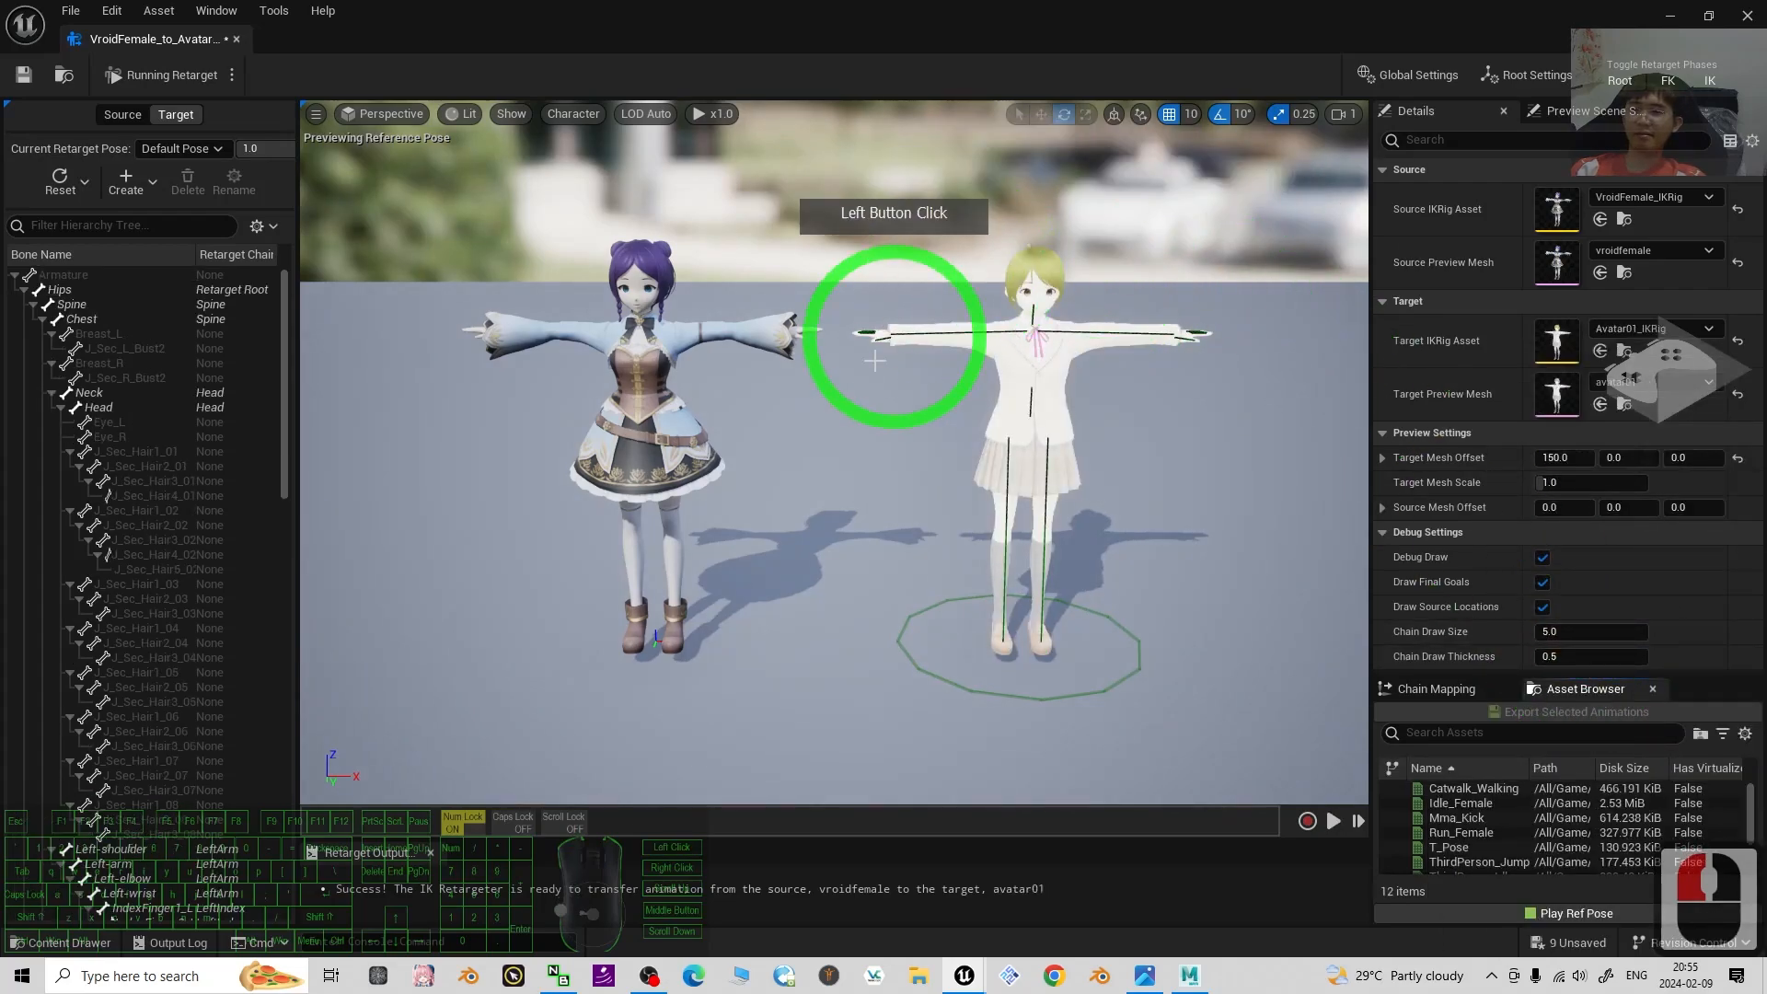
click(24, 77)
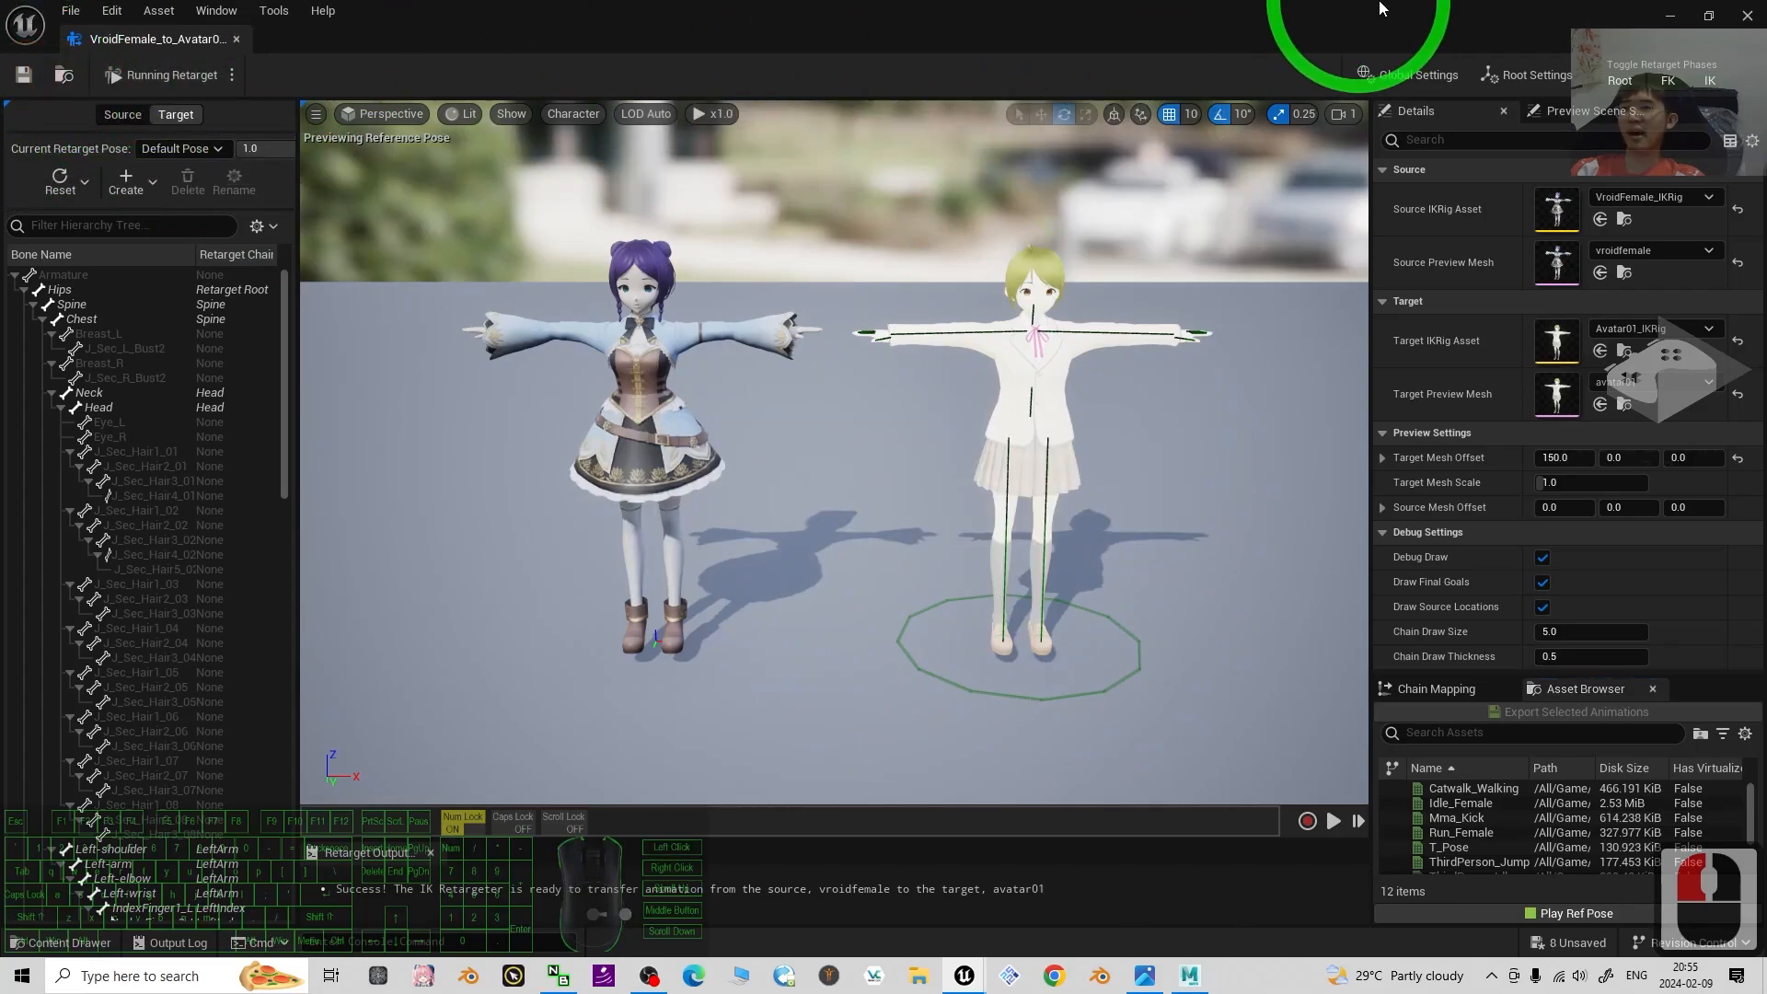
click(1744, 25)
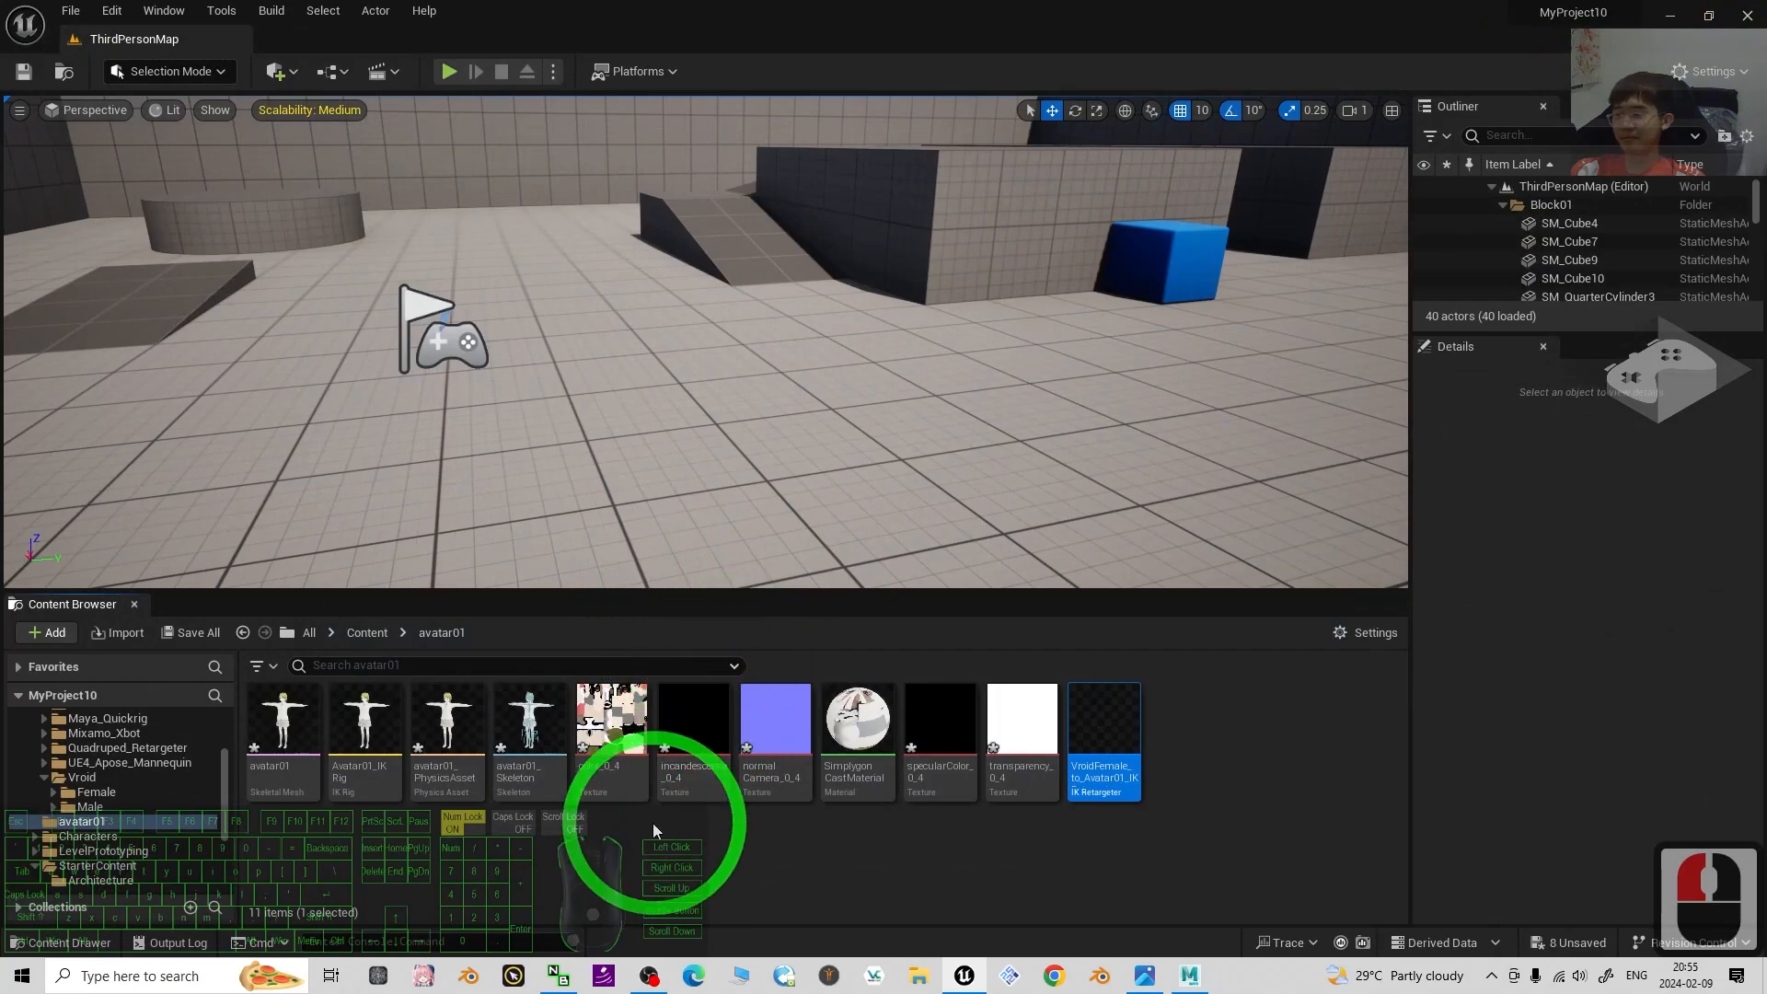
Open the Animation folder under 00_Freedom_Animation_Pipeline, Vroid, Female.
click(365, 634)
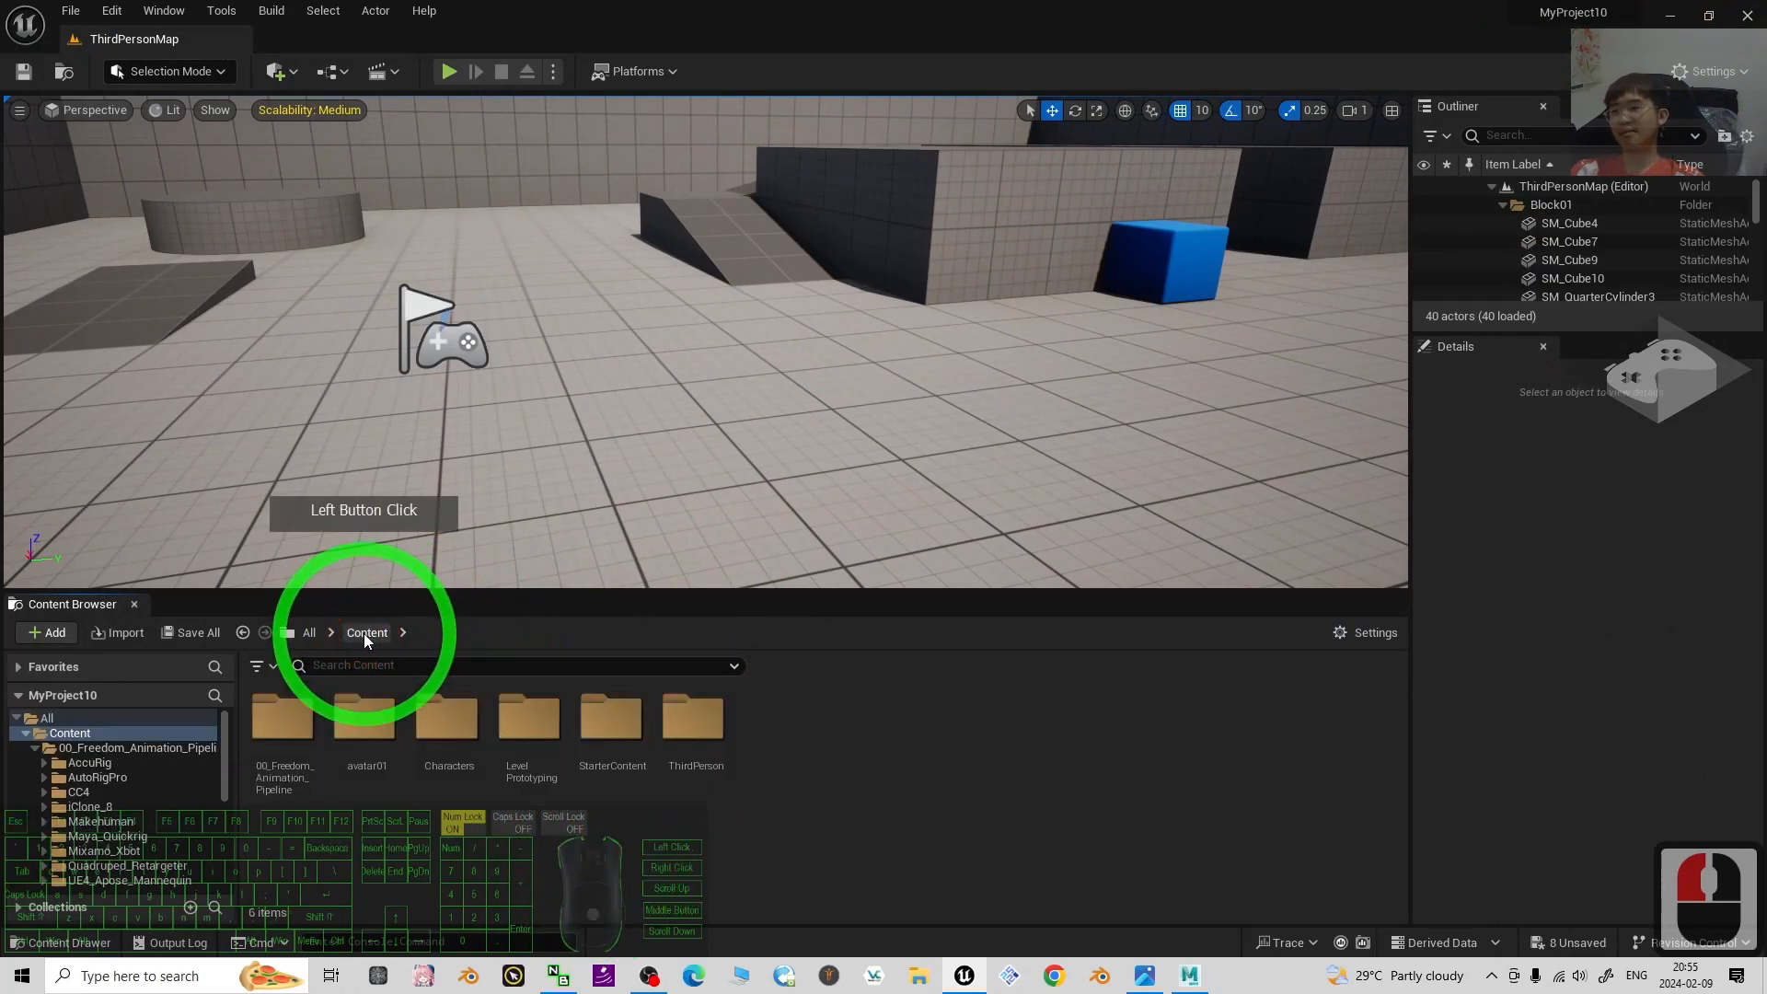
double_click(280, 717)
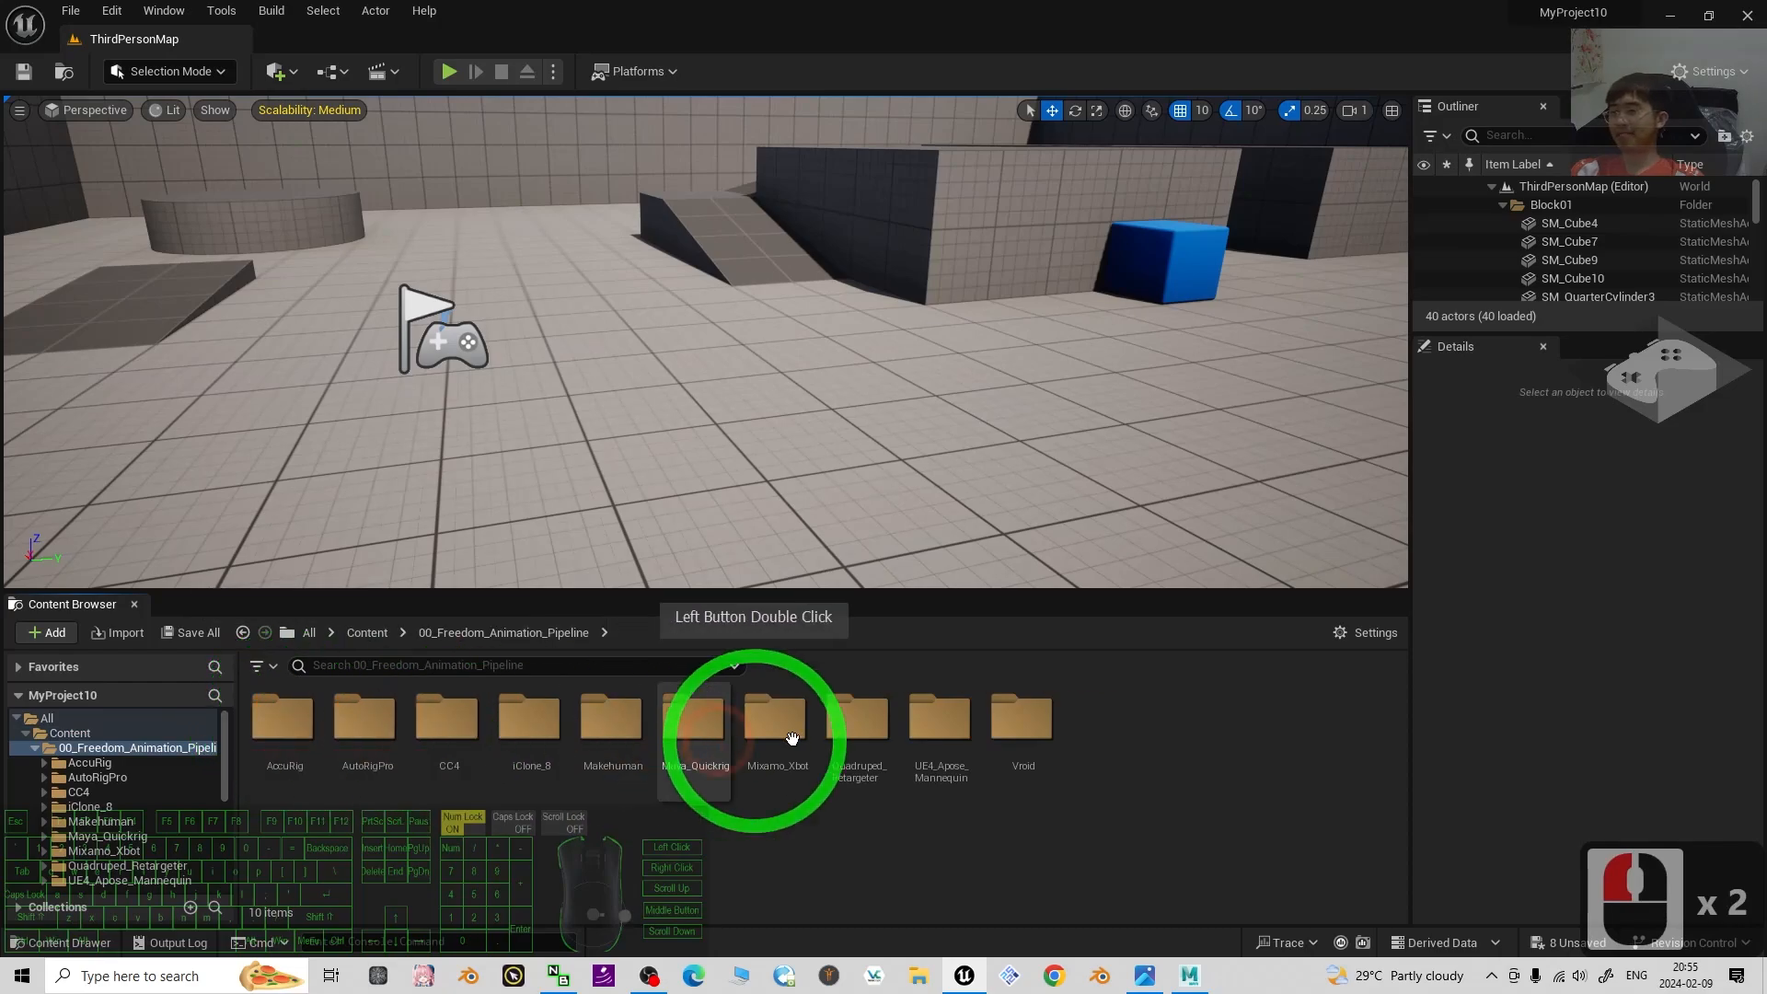
double_click(1029, 746)
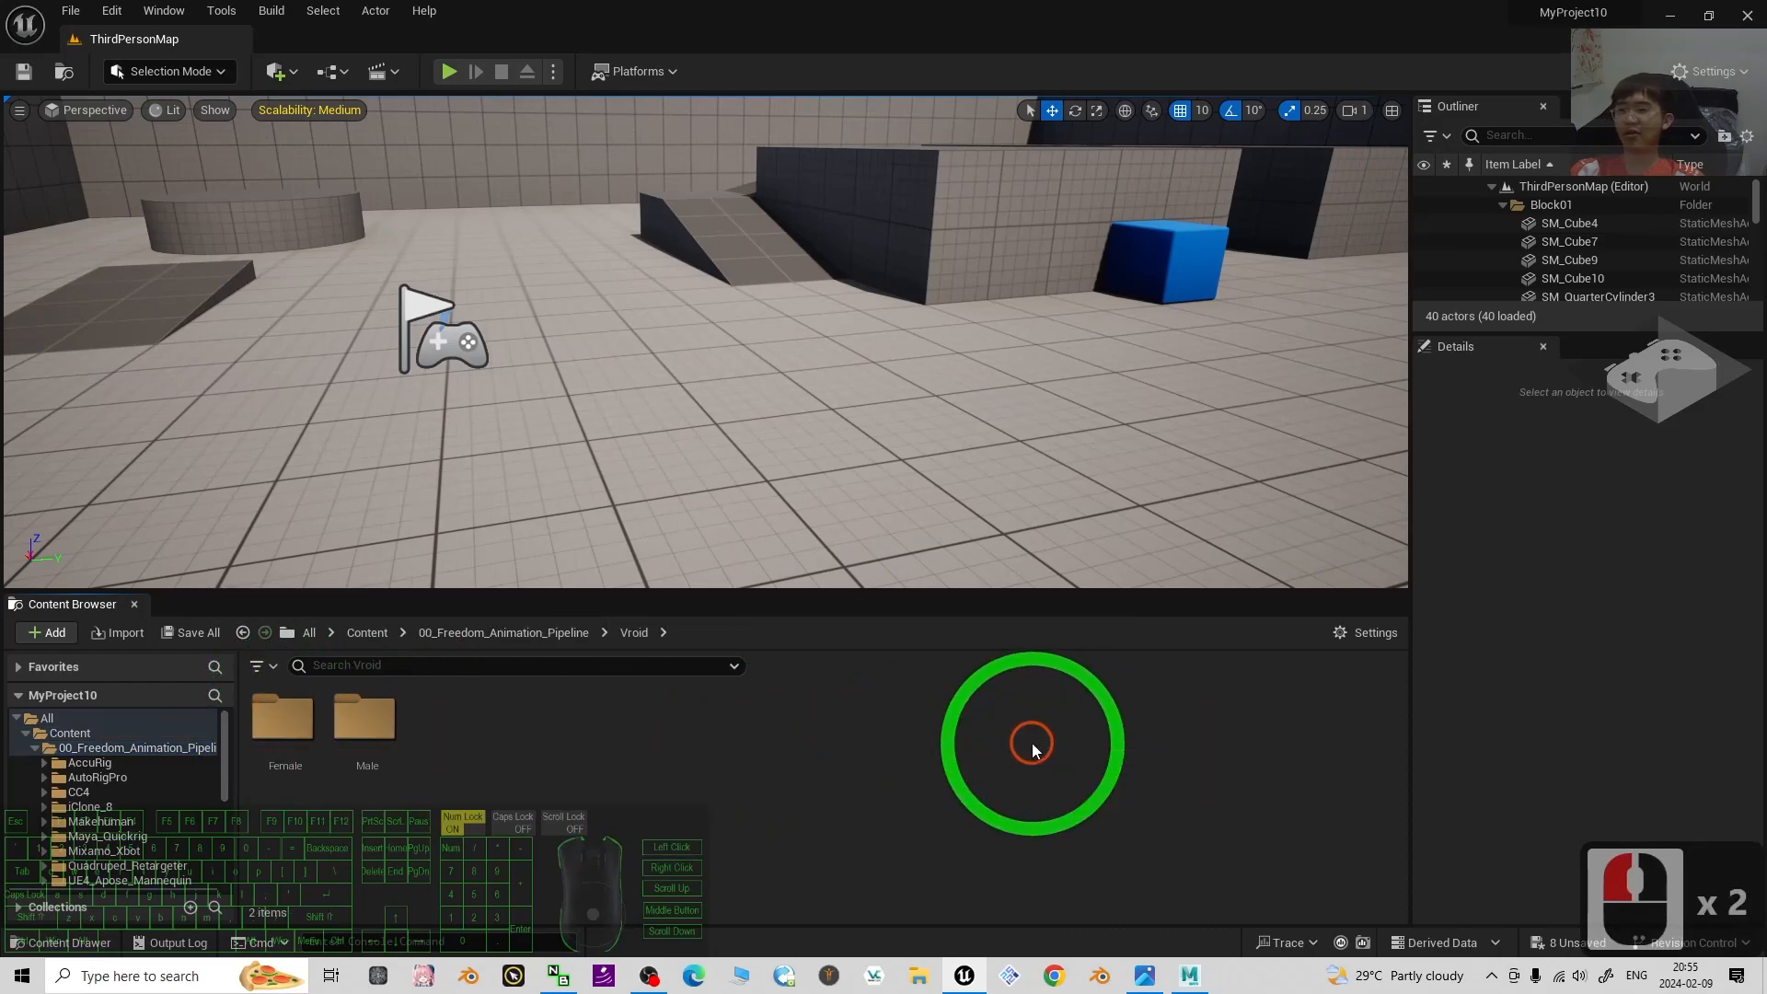
double_click(263, 723)
double_click(263, 724)
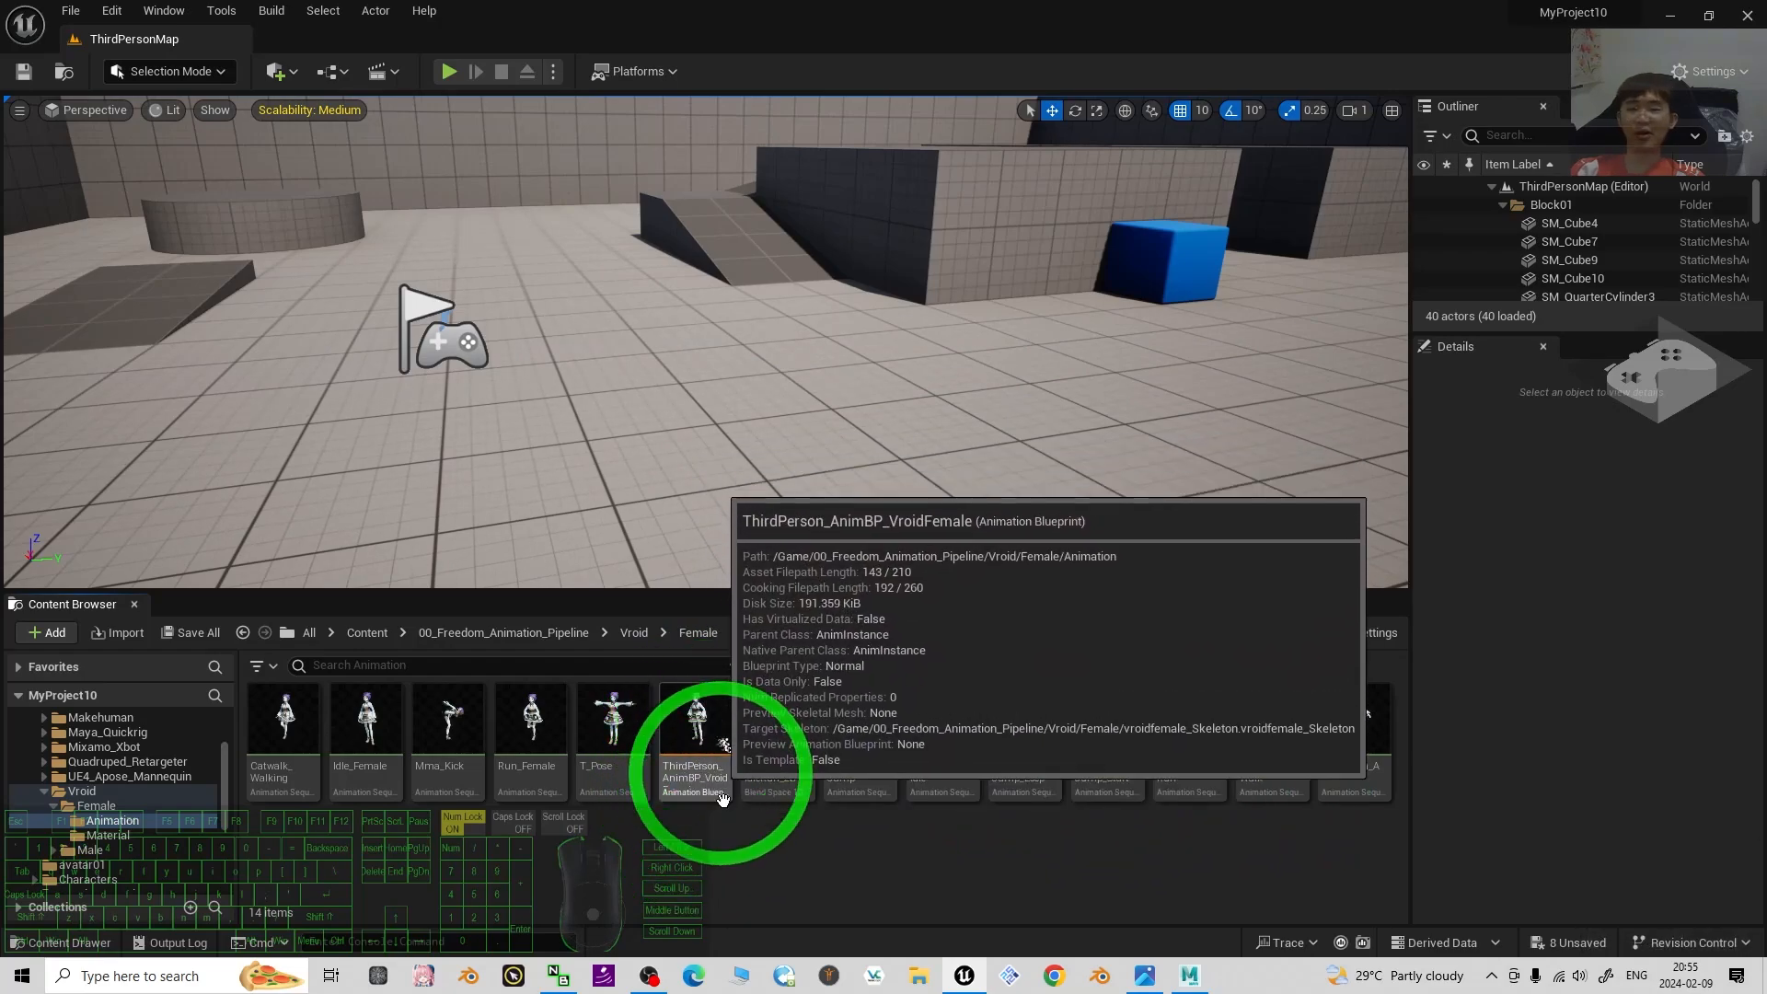
Duplicate and retarget ThirdPerson_AnimBP_VroidFemale with VroidFemale_to_Avatar01_IKRetargeter, remapping referenced assets into the Game folder.
right_click(695, 732)
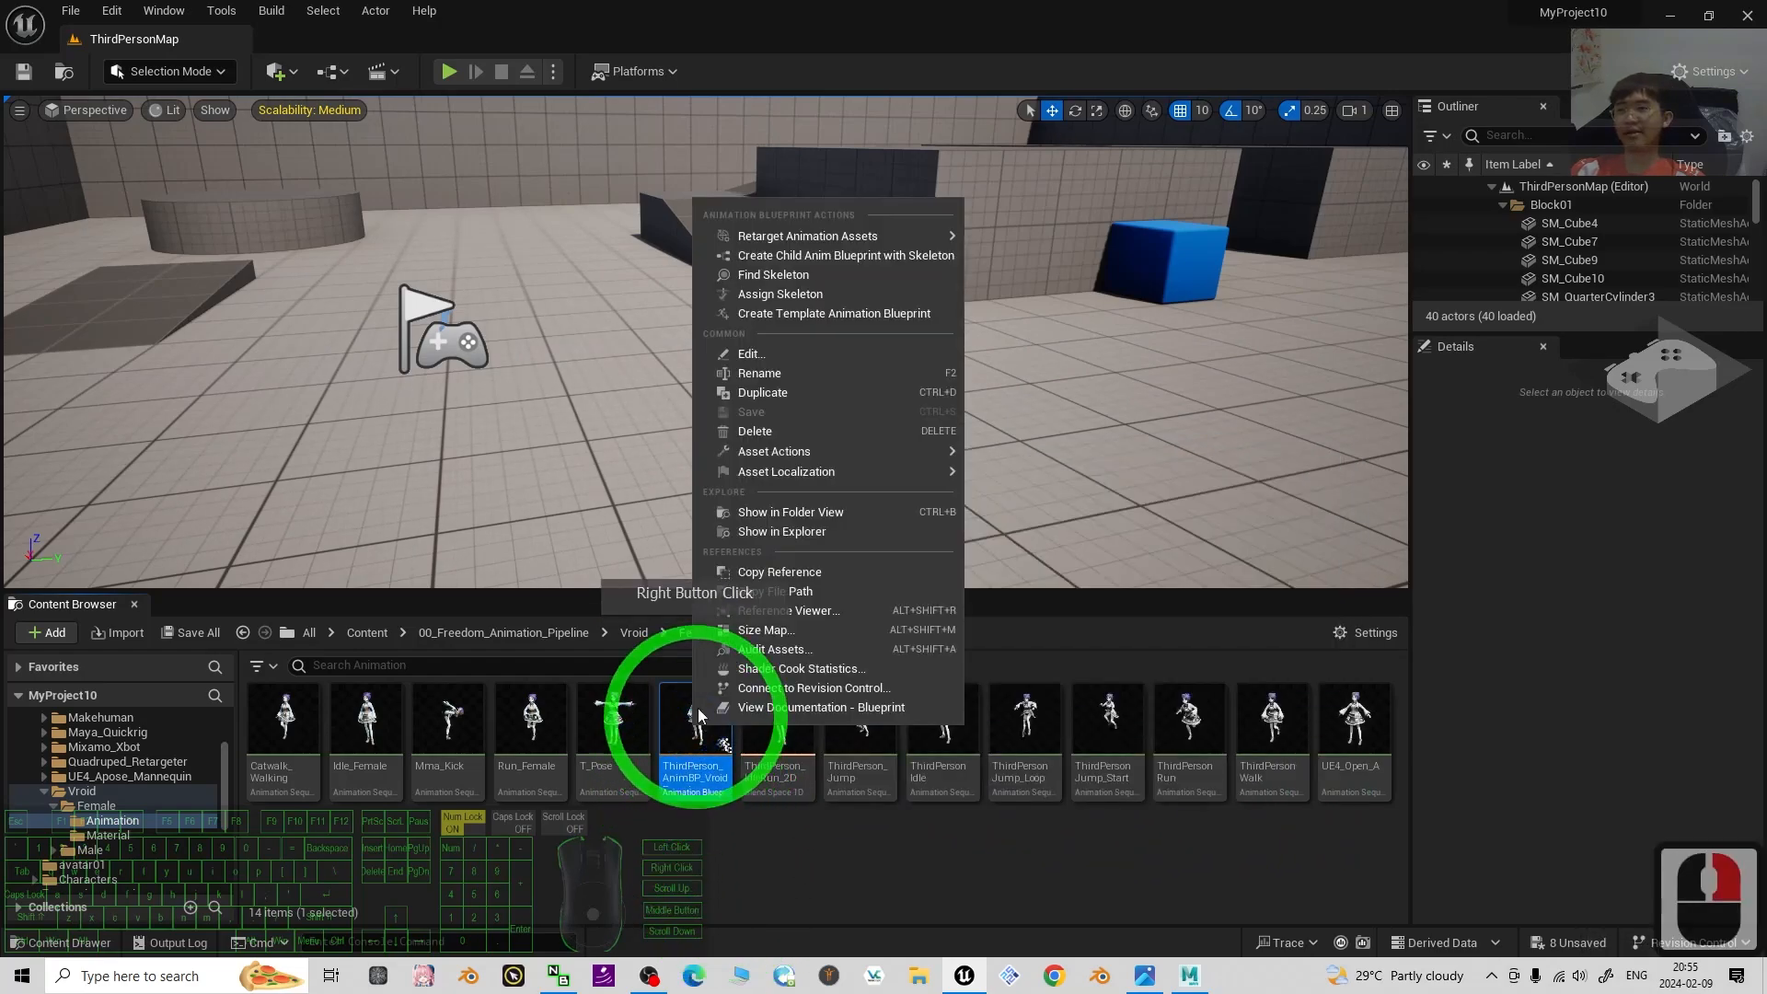
mouse_move(856, 237)
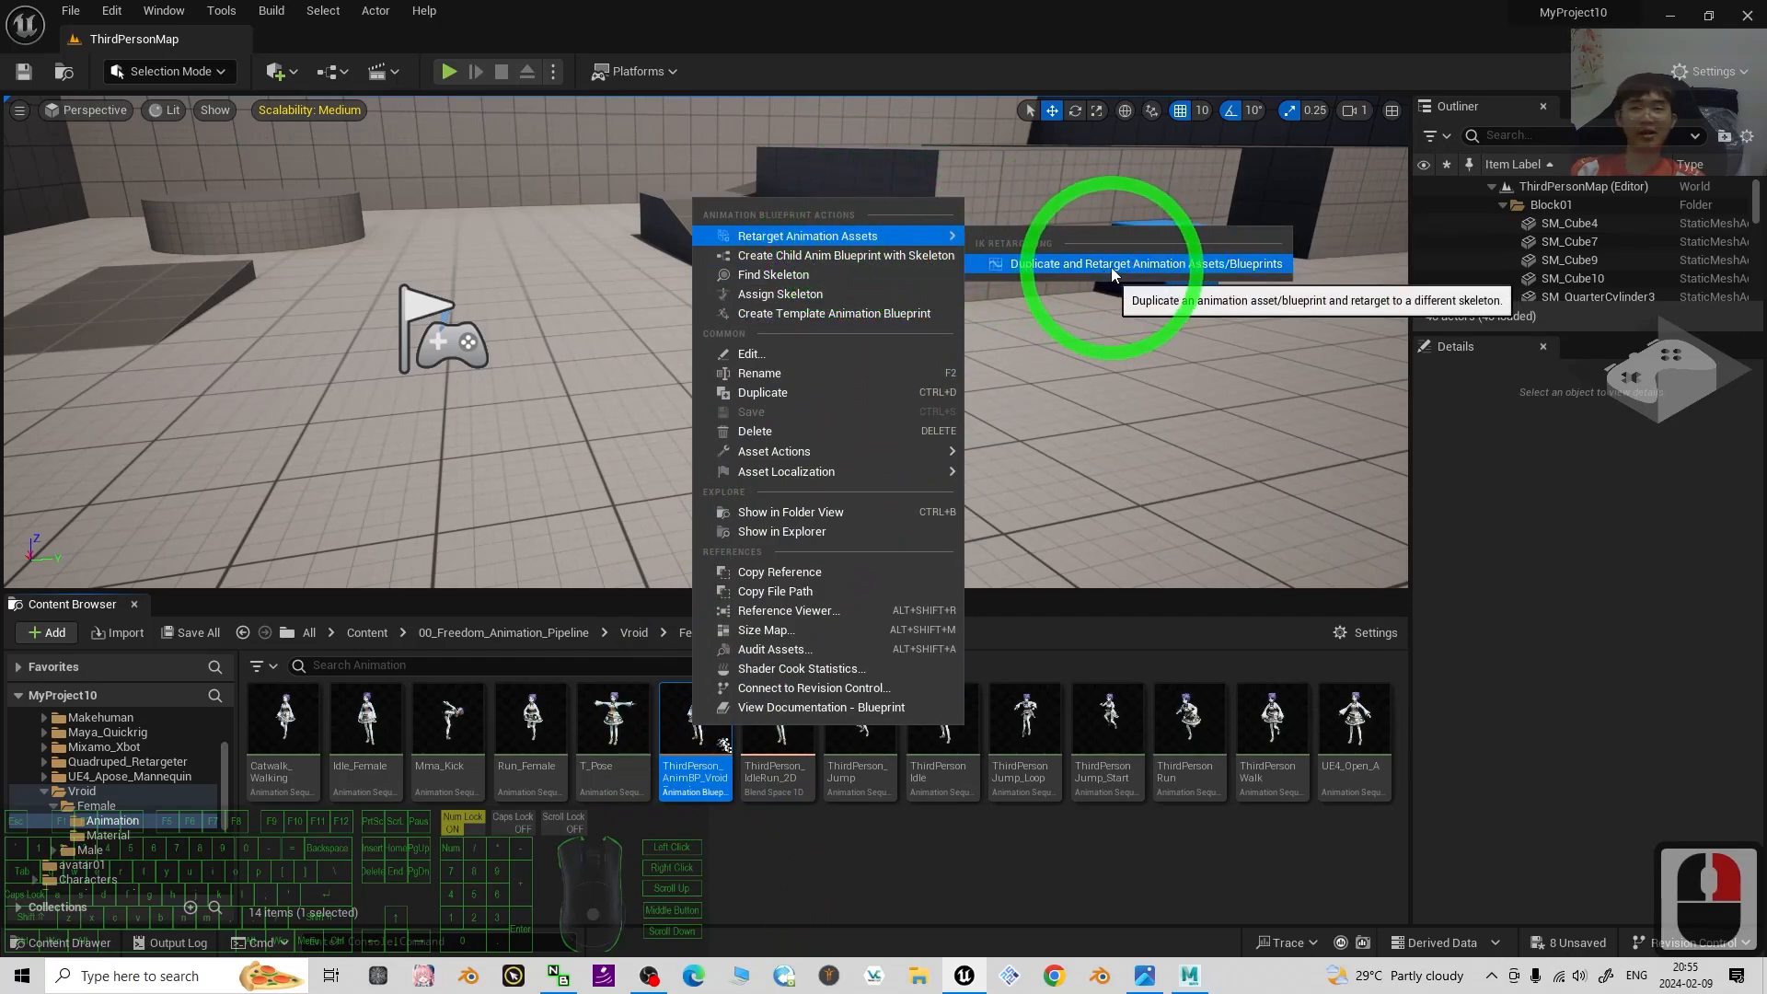
click(1196, 267)
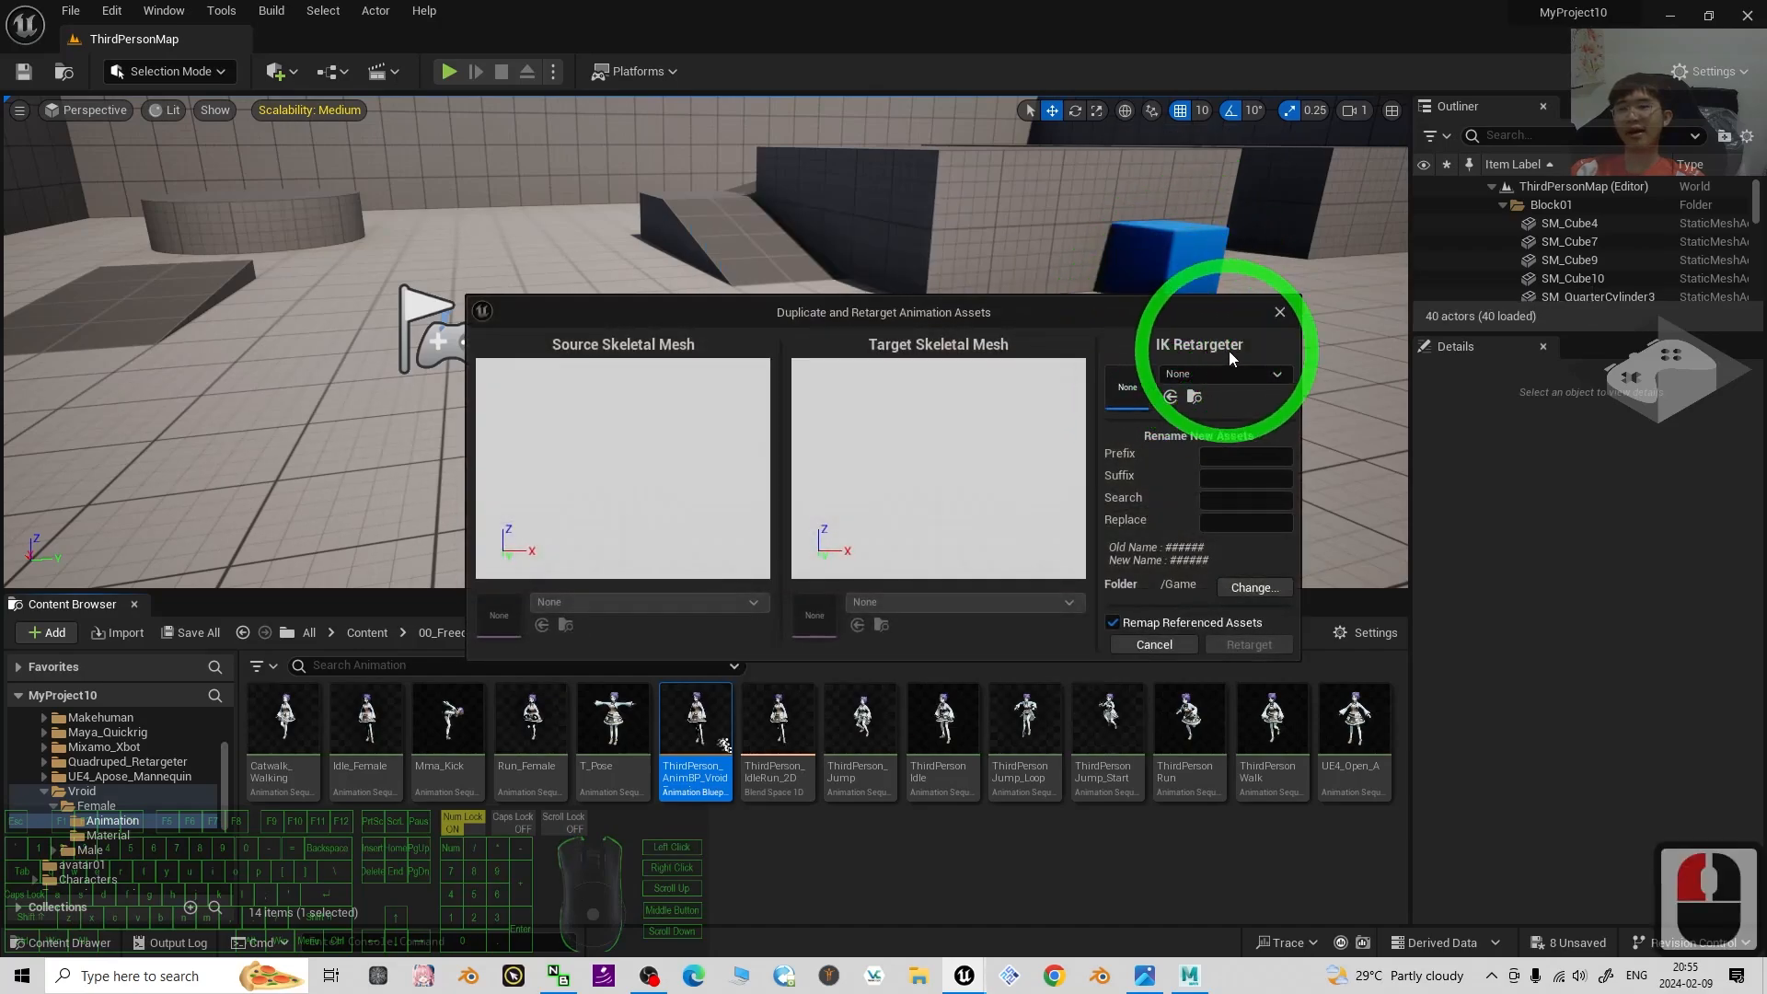
click(1238, 371)
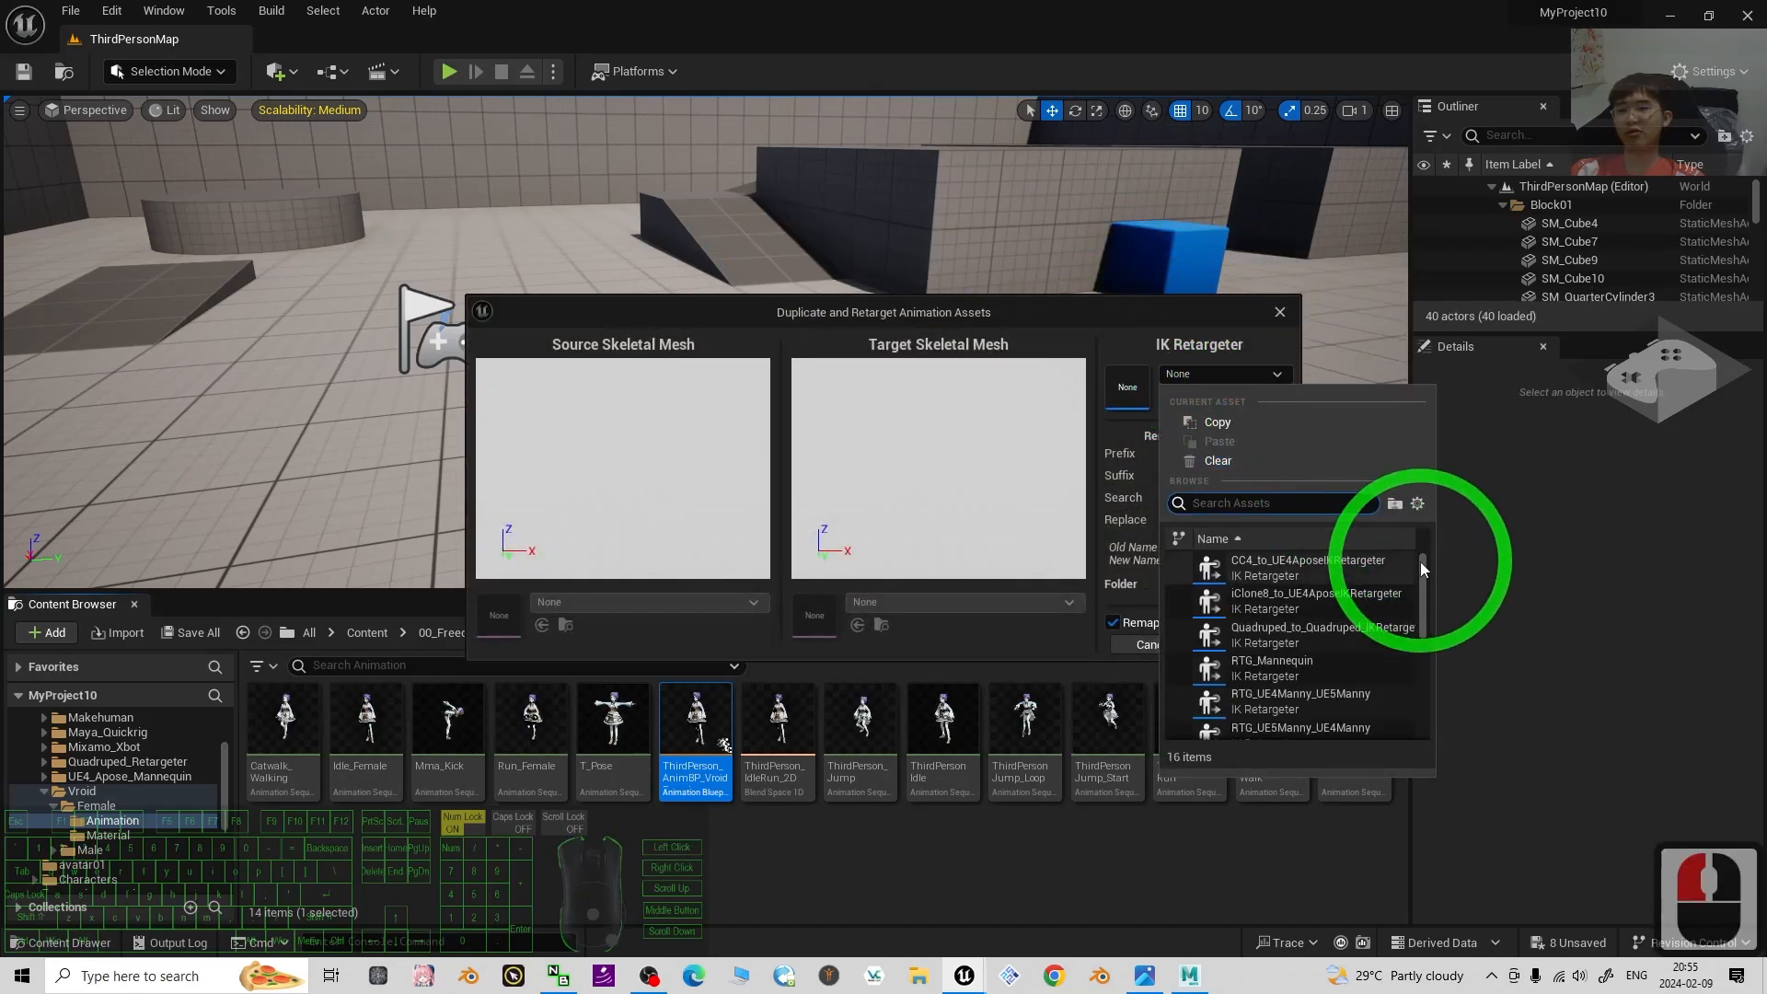
drag(1428, 571, 1428, 692)
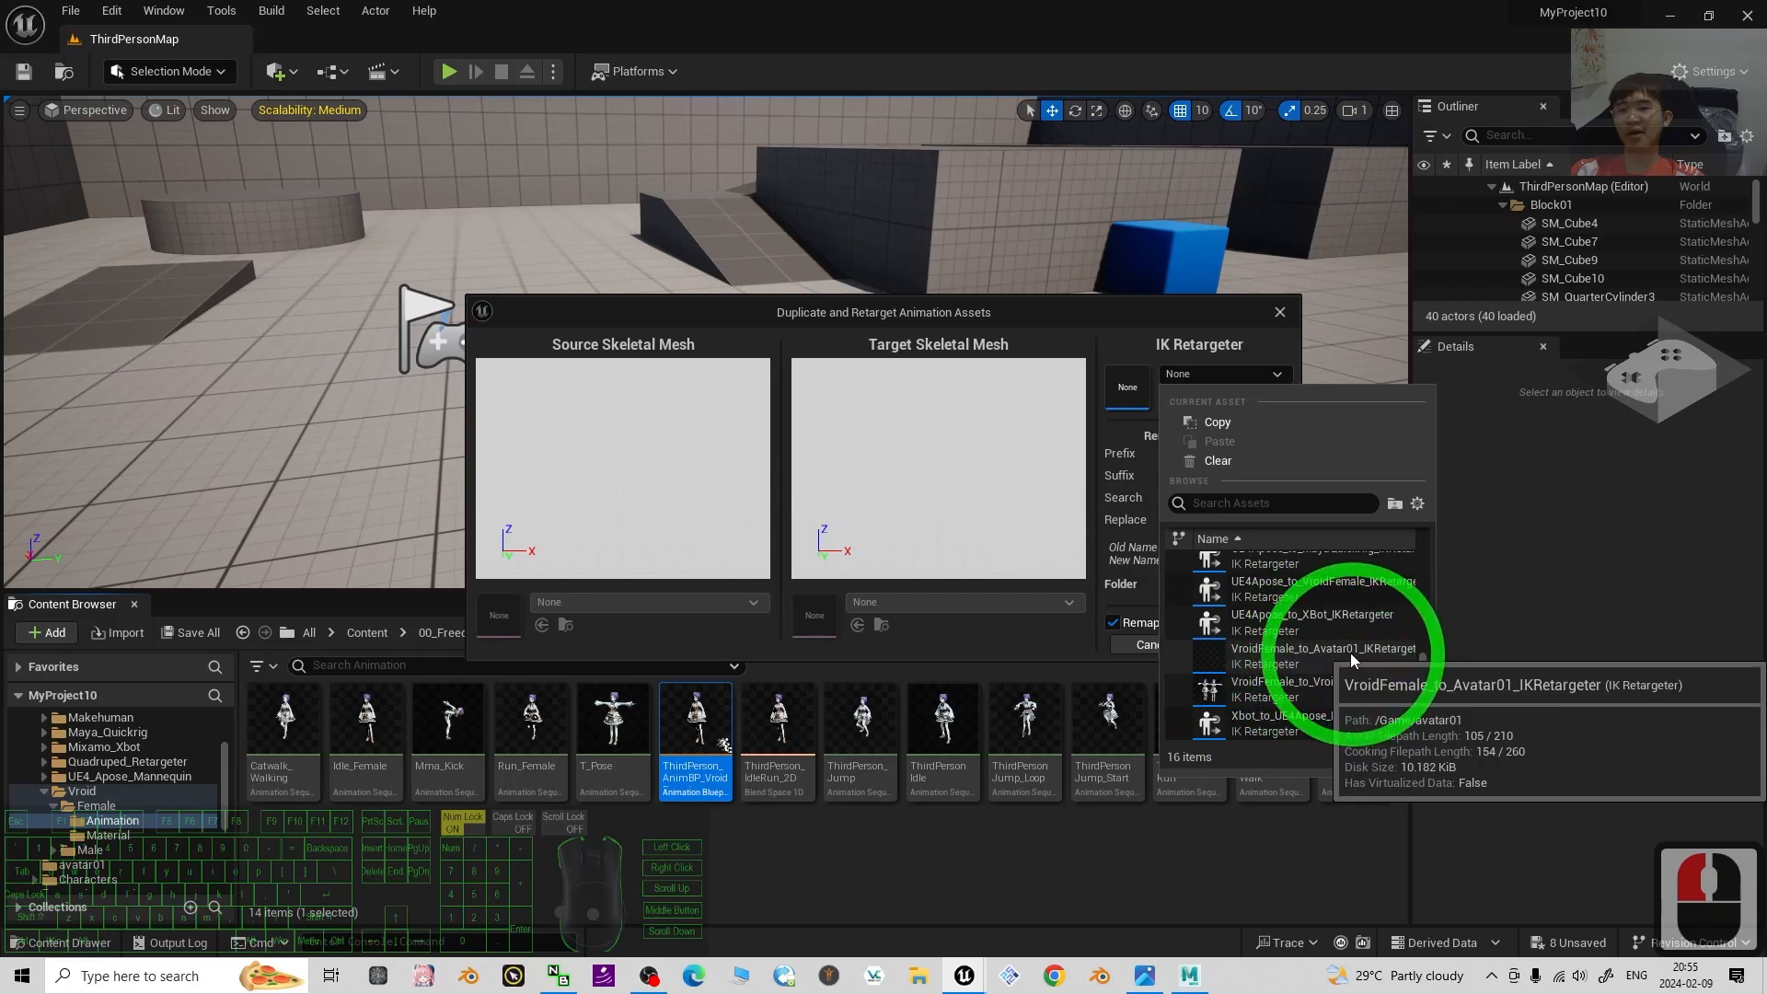
click(1220, 659)
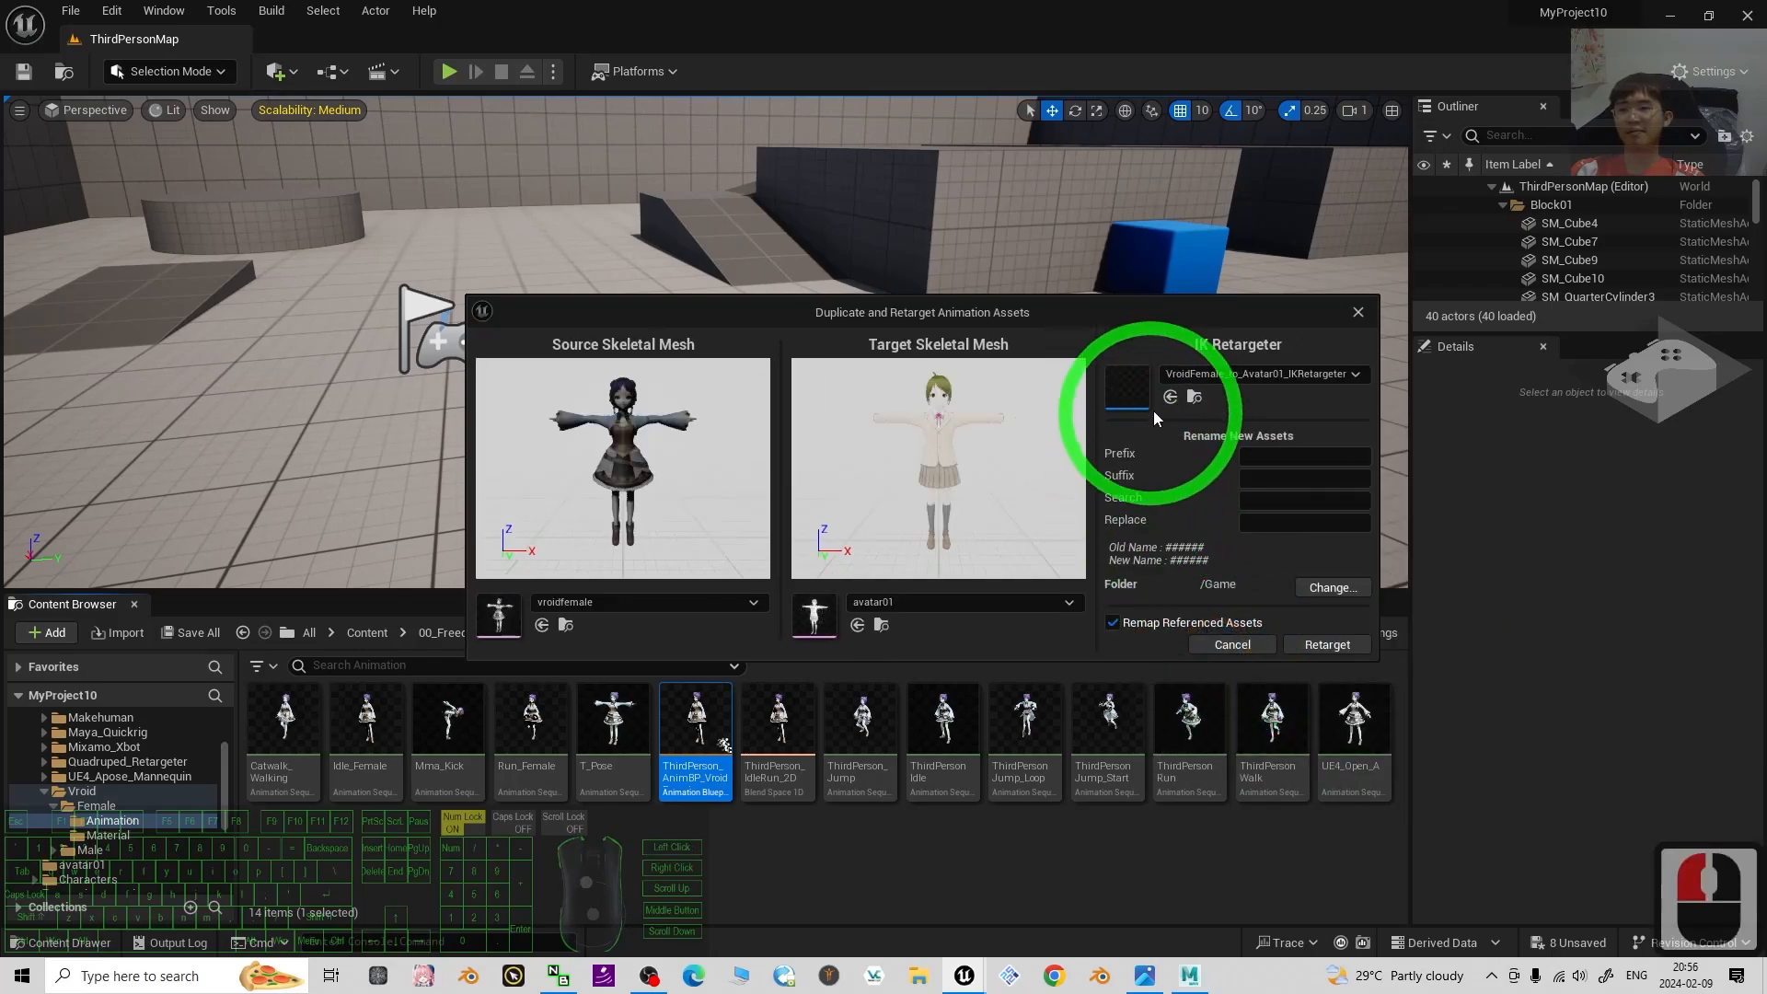
click(1332, 646)
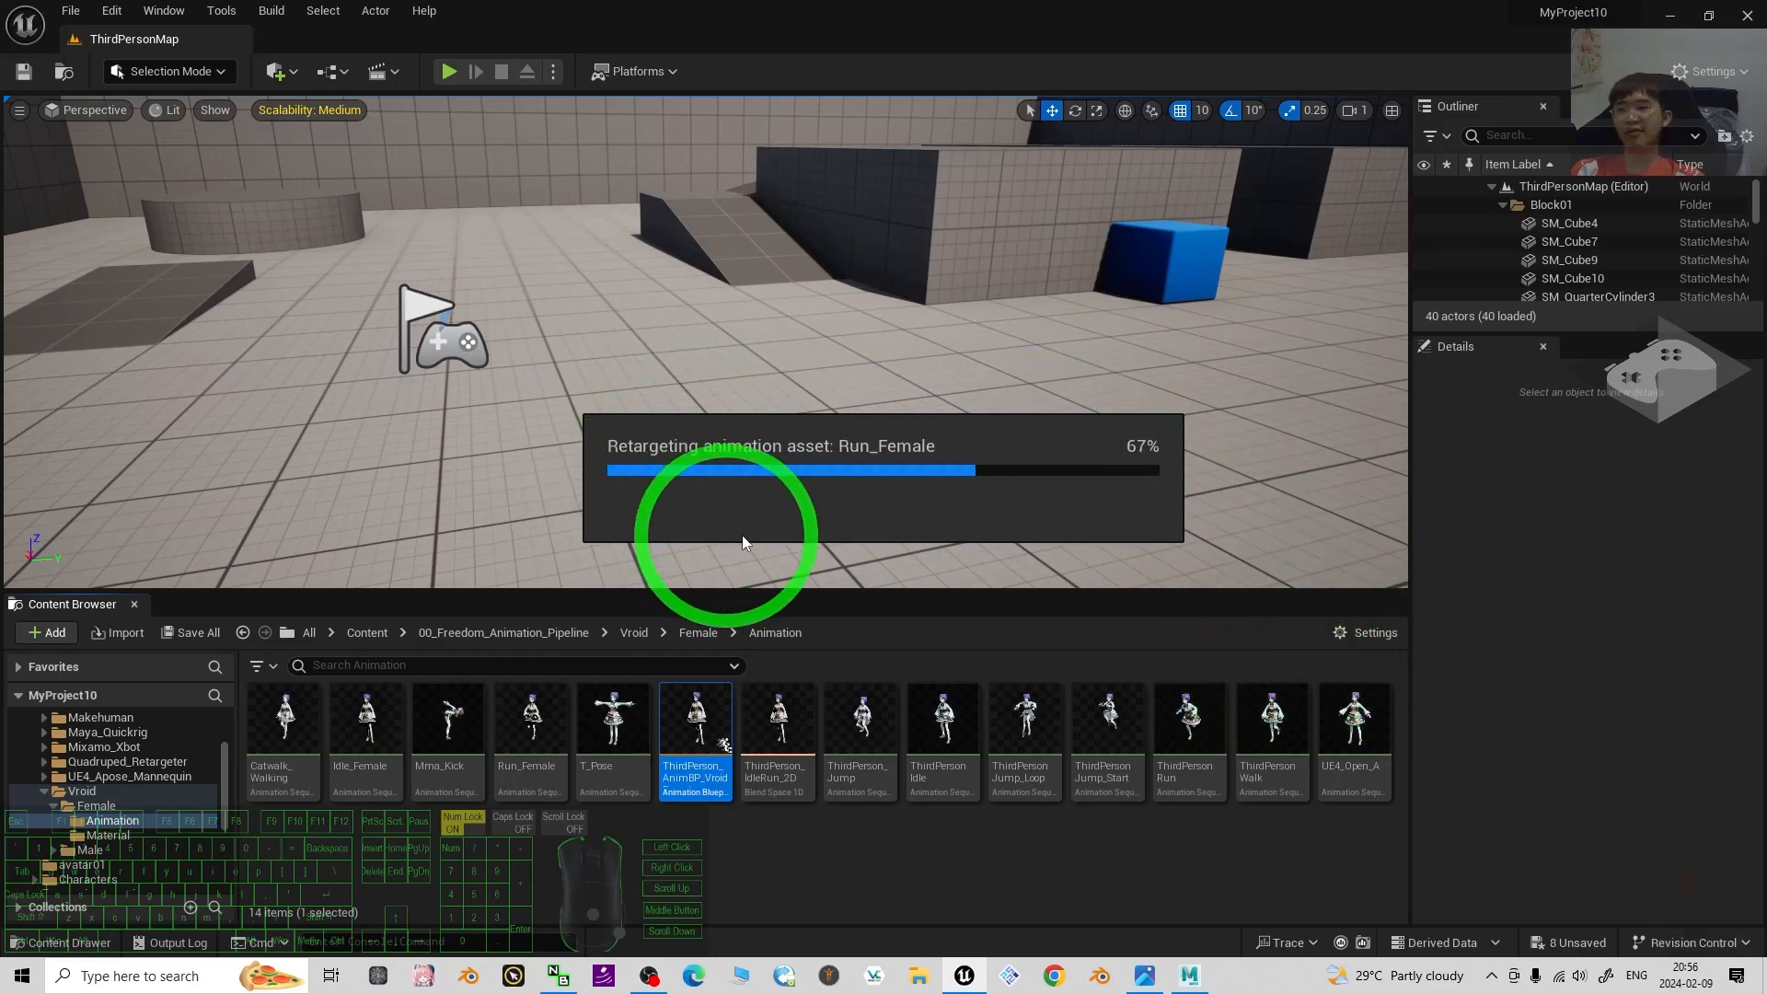
Preview the retargeted Catwalk_Walking animation from the Content folder and close its editor.
click(976, 874)
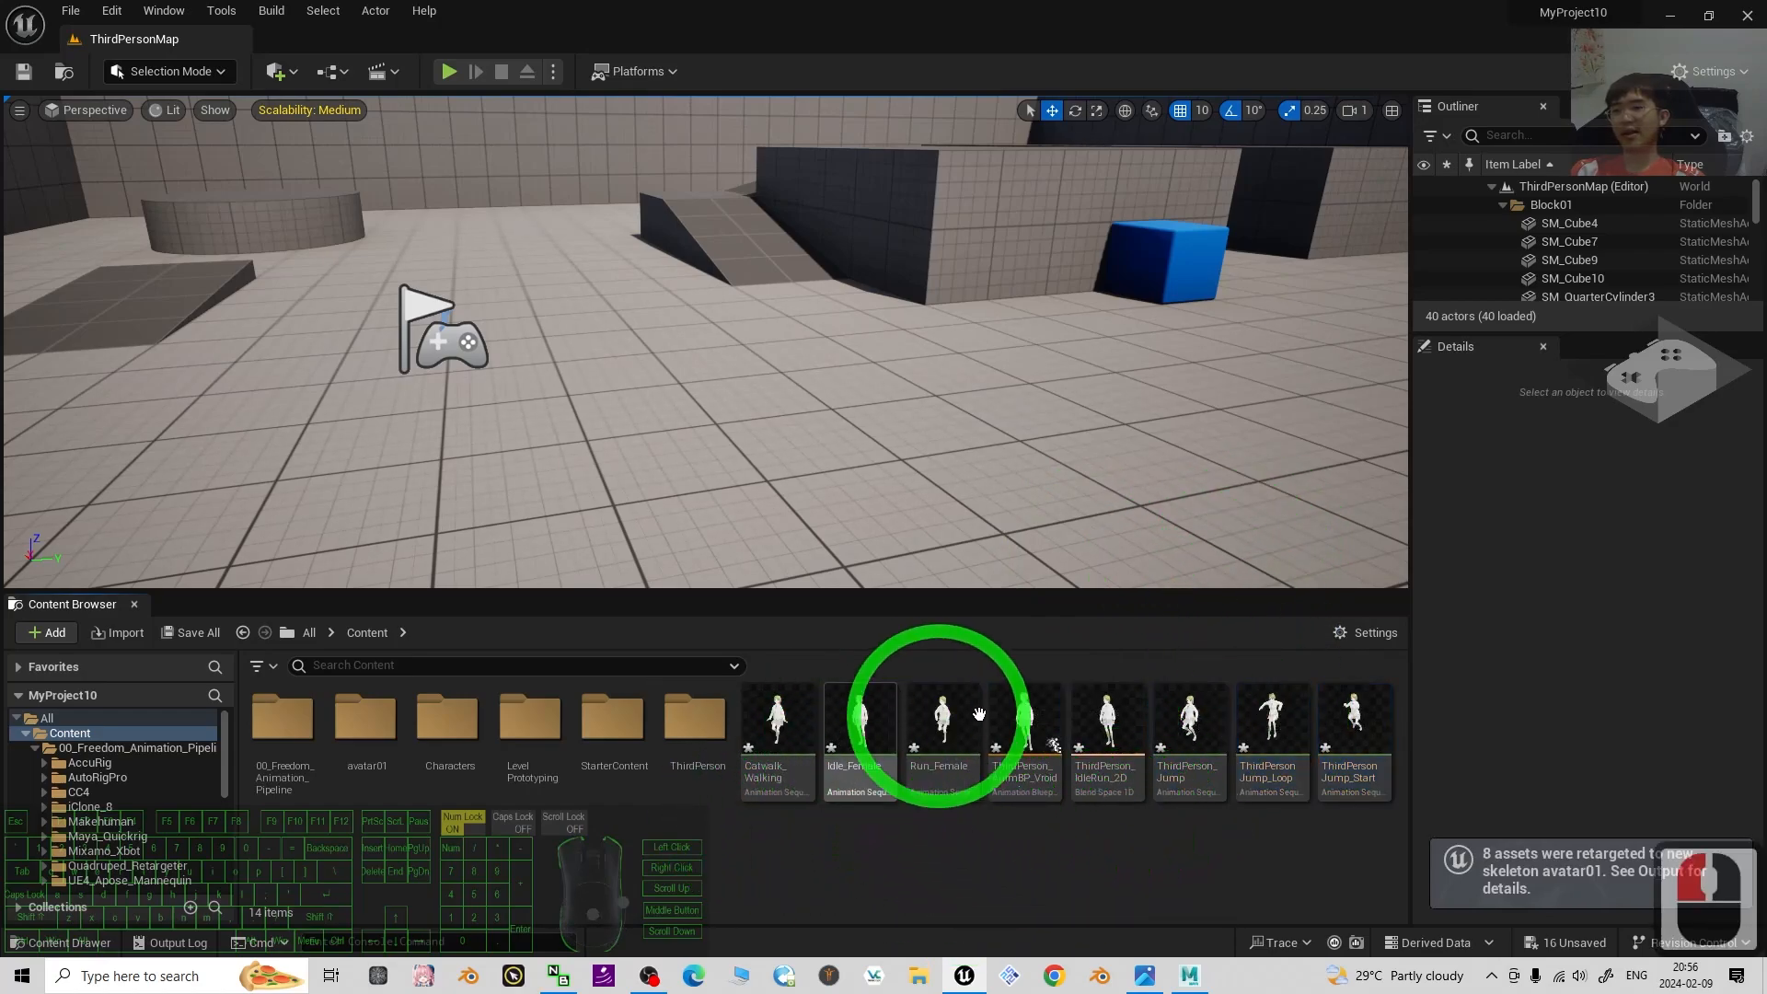
click(373, 636)
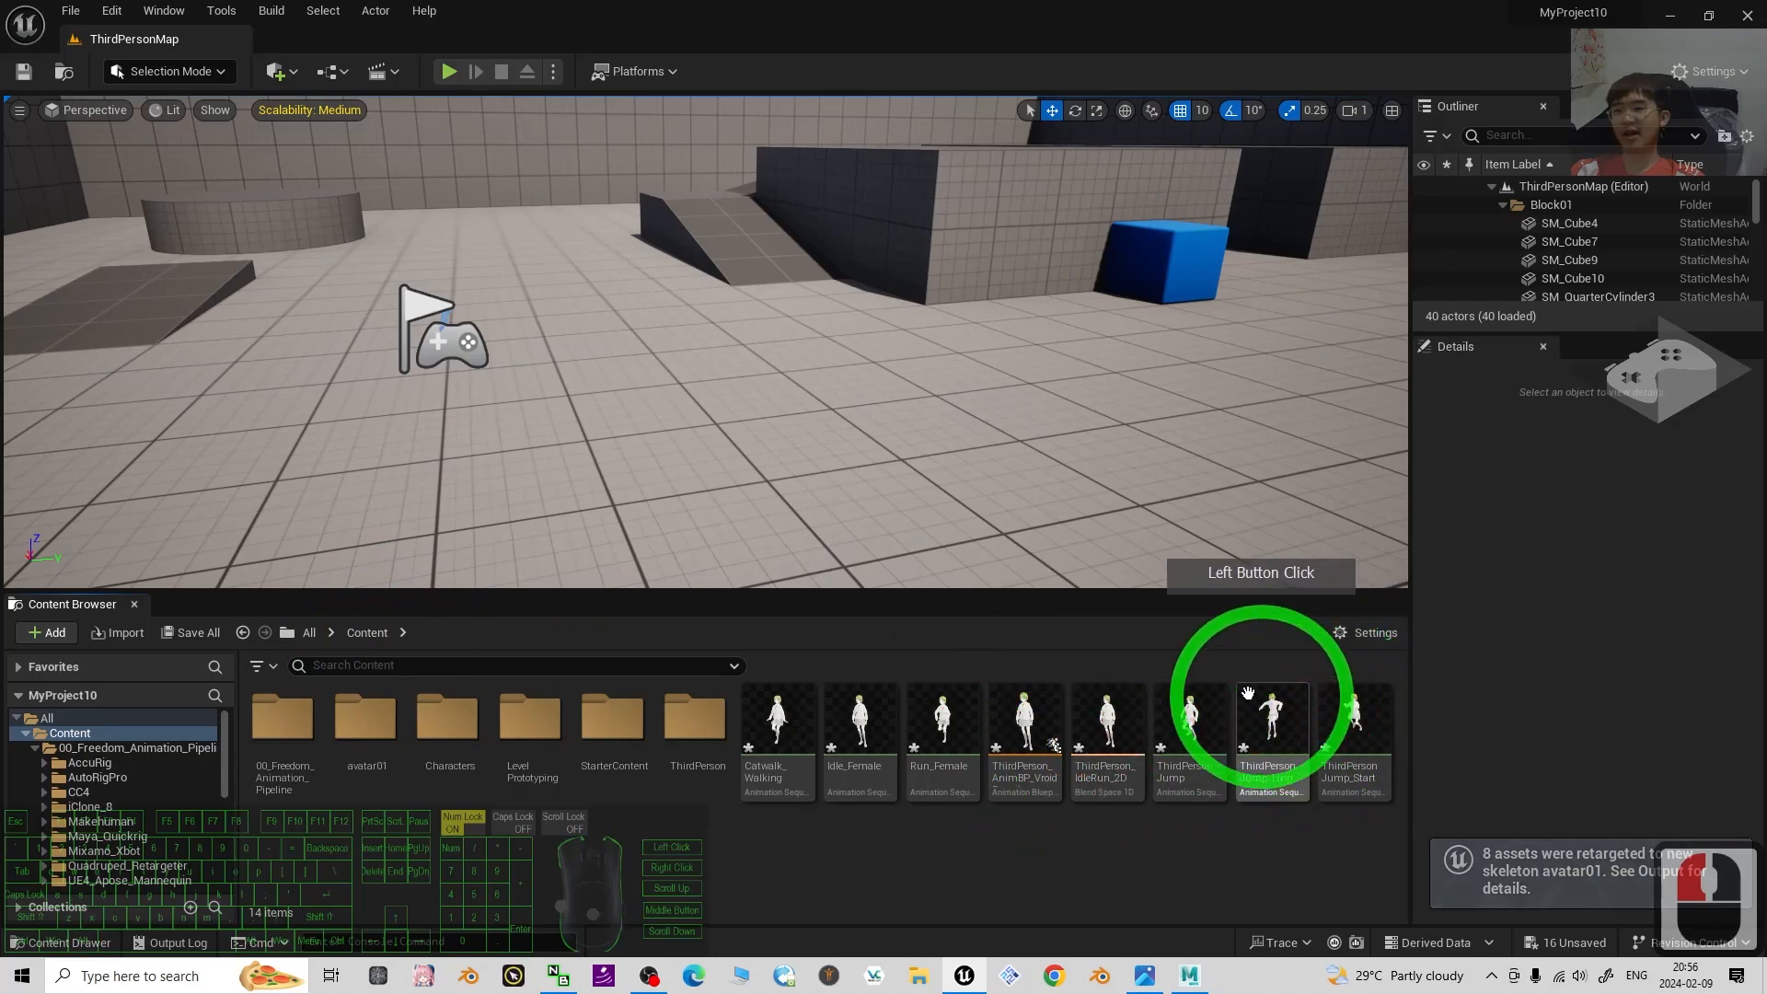
double_click(779, 727)
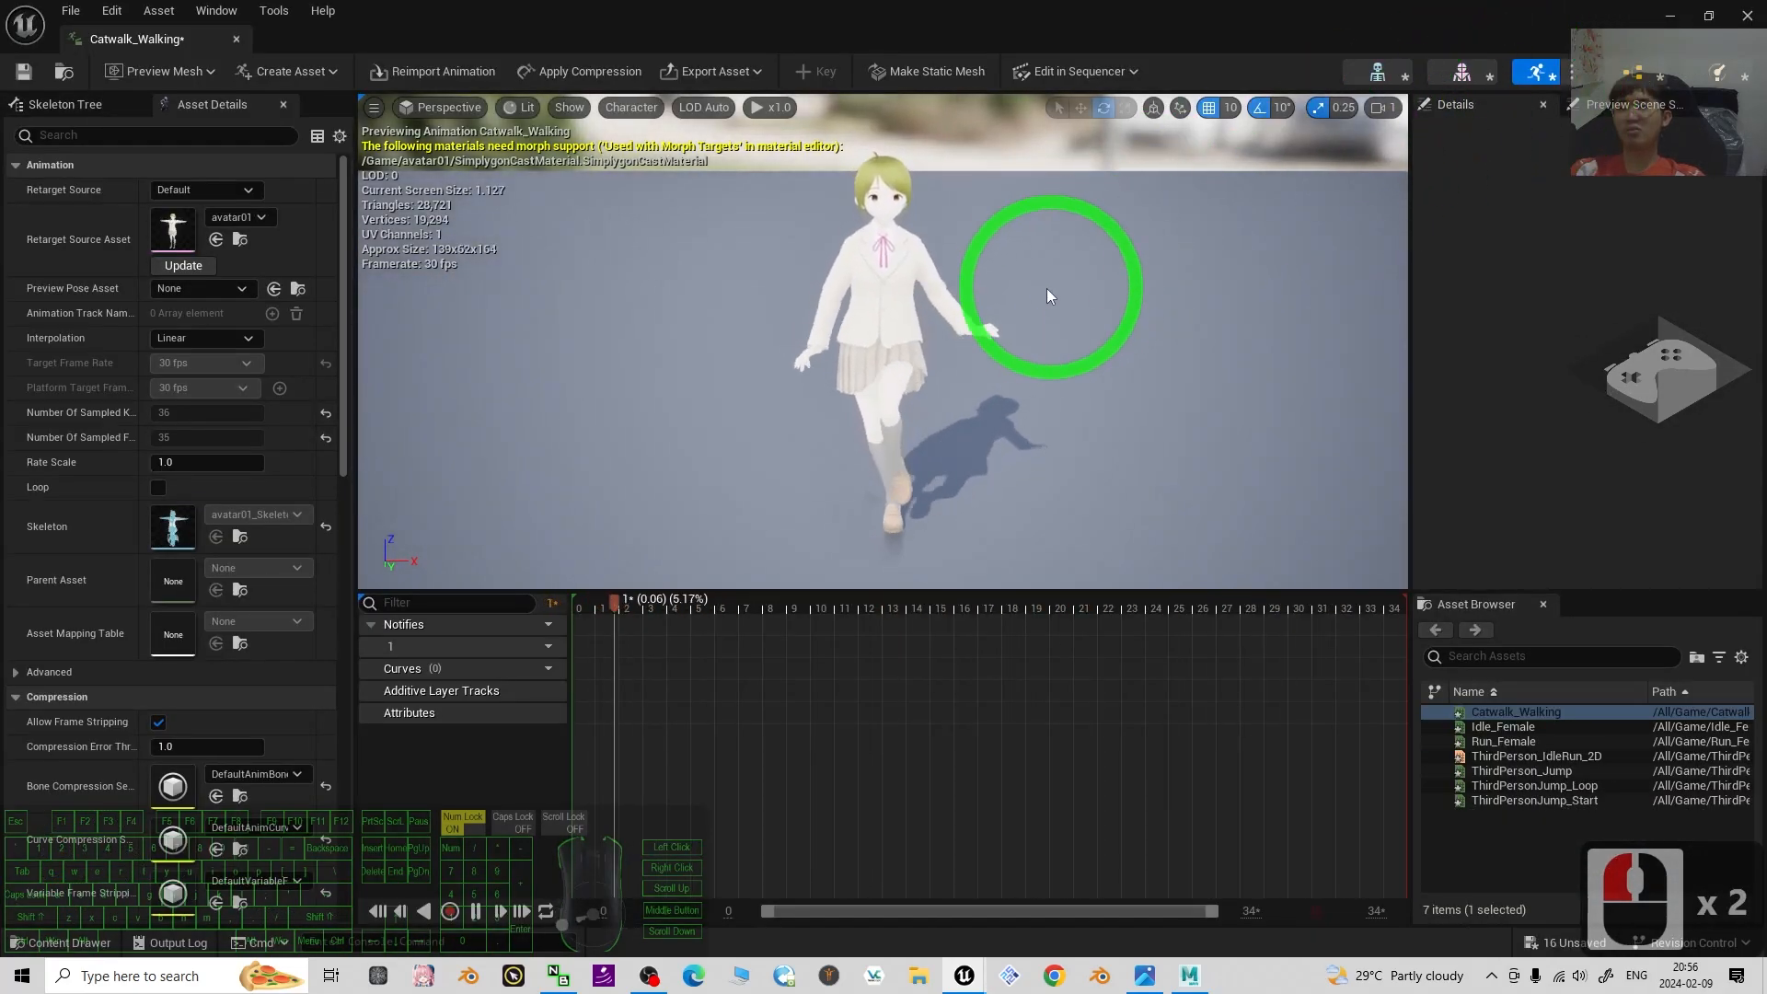
click(1748, 13)
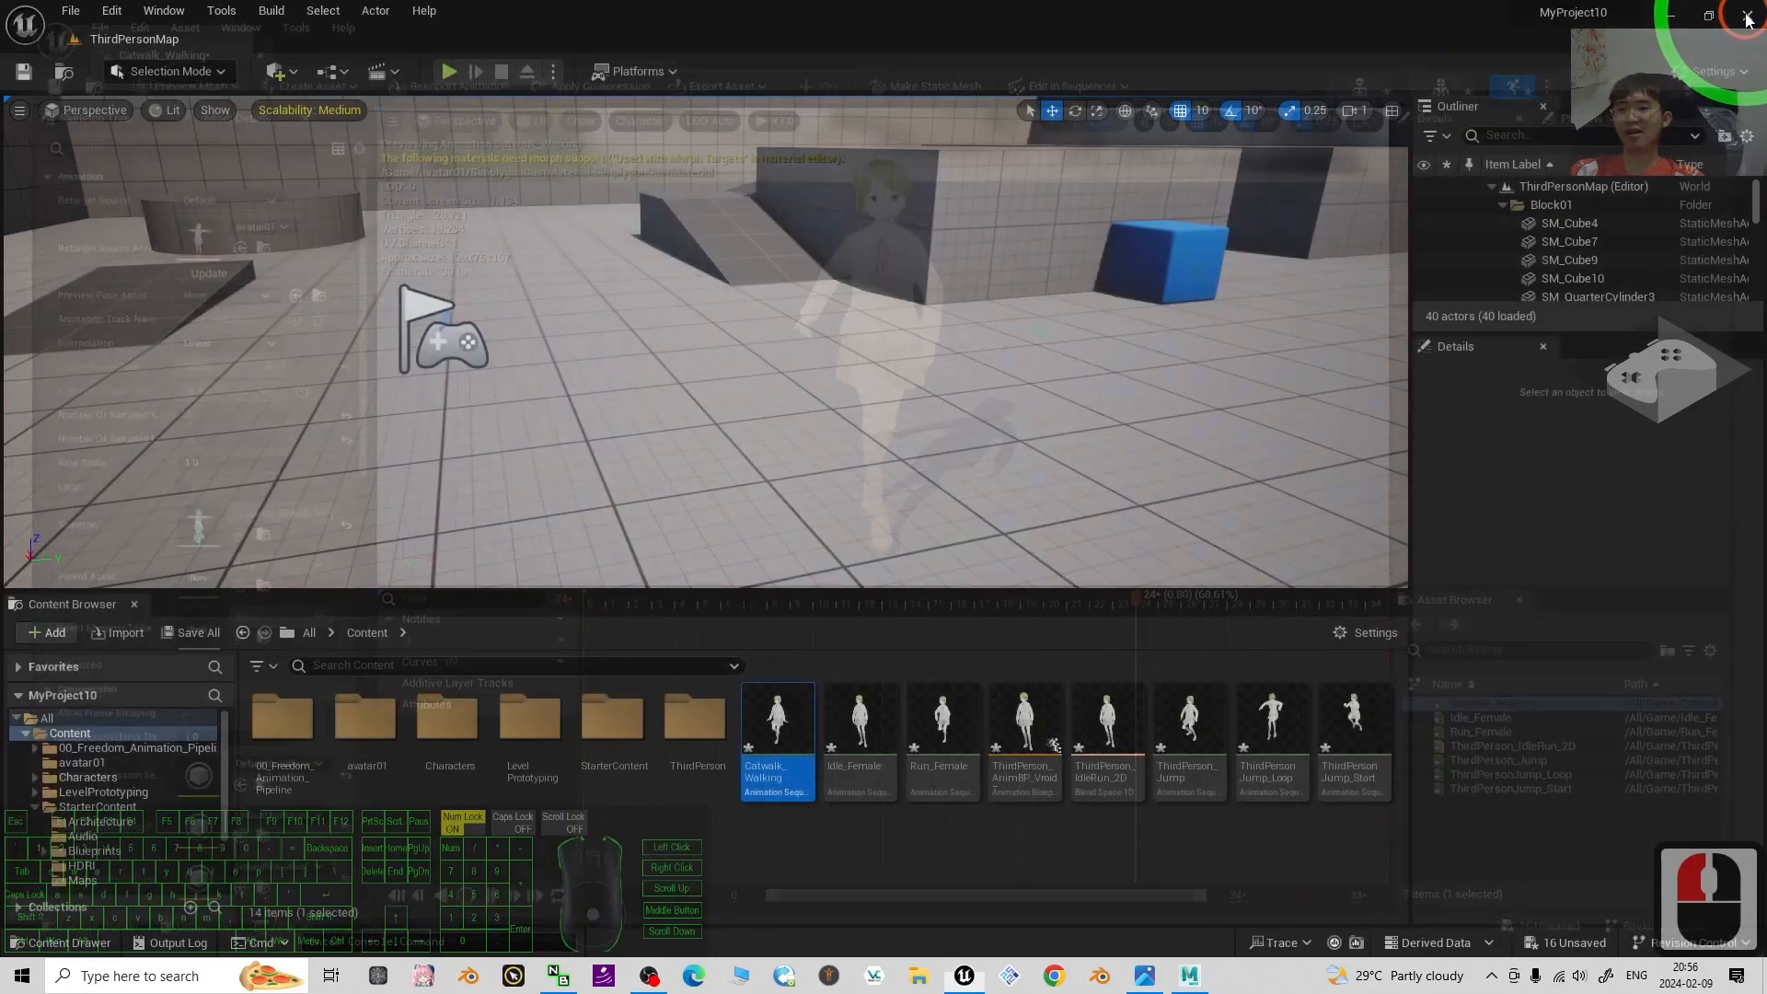
click(1104, 837)
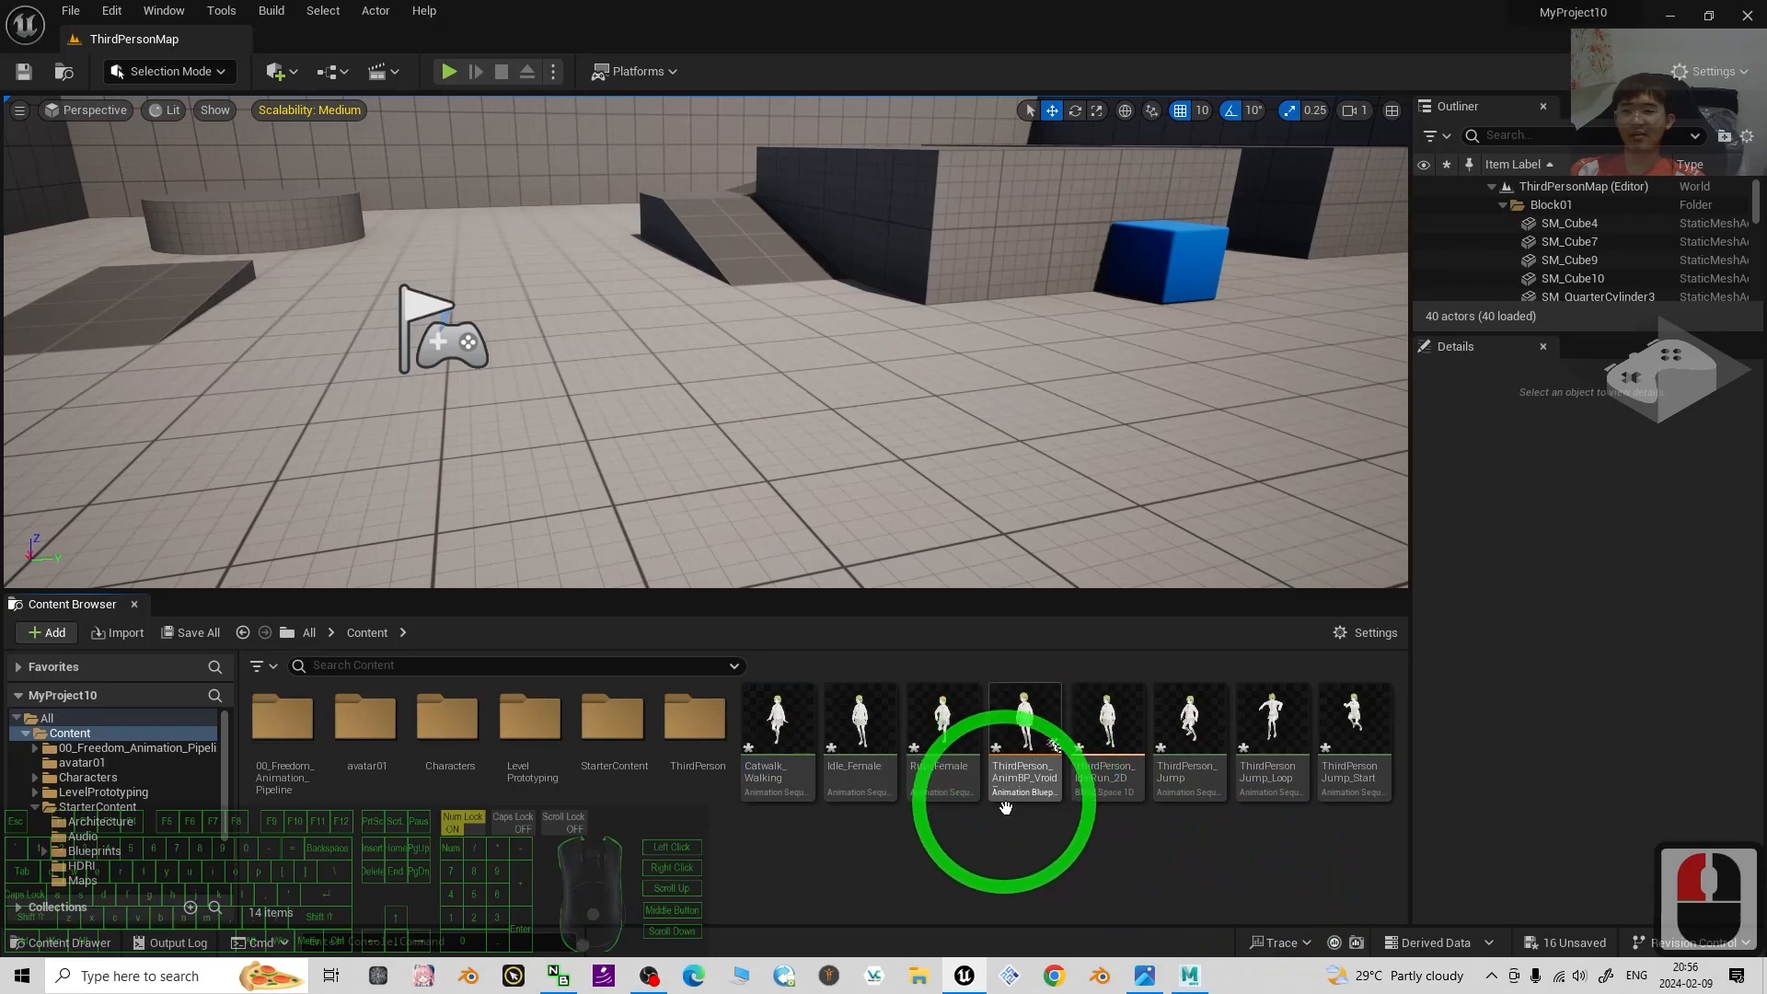
Rename the retargeted animation blueprint in the Content folder as ThirdPerson_AnimBP_avatar01.
mouse_move(1029, 773)
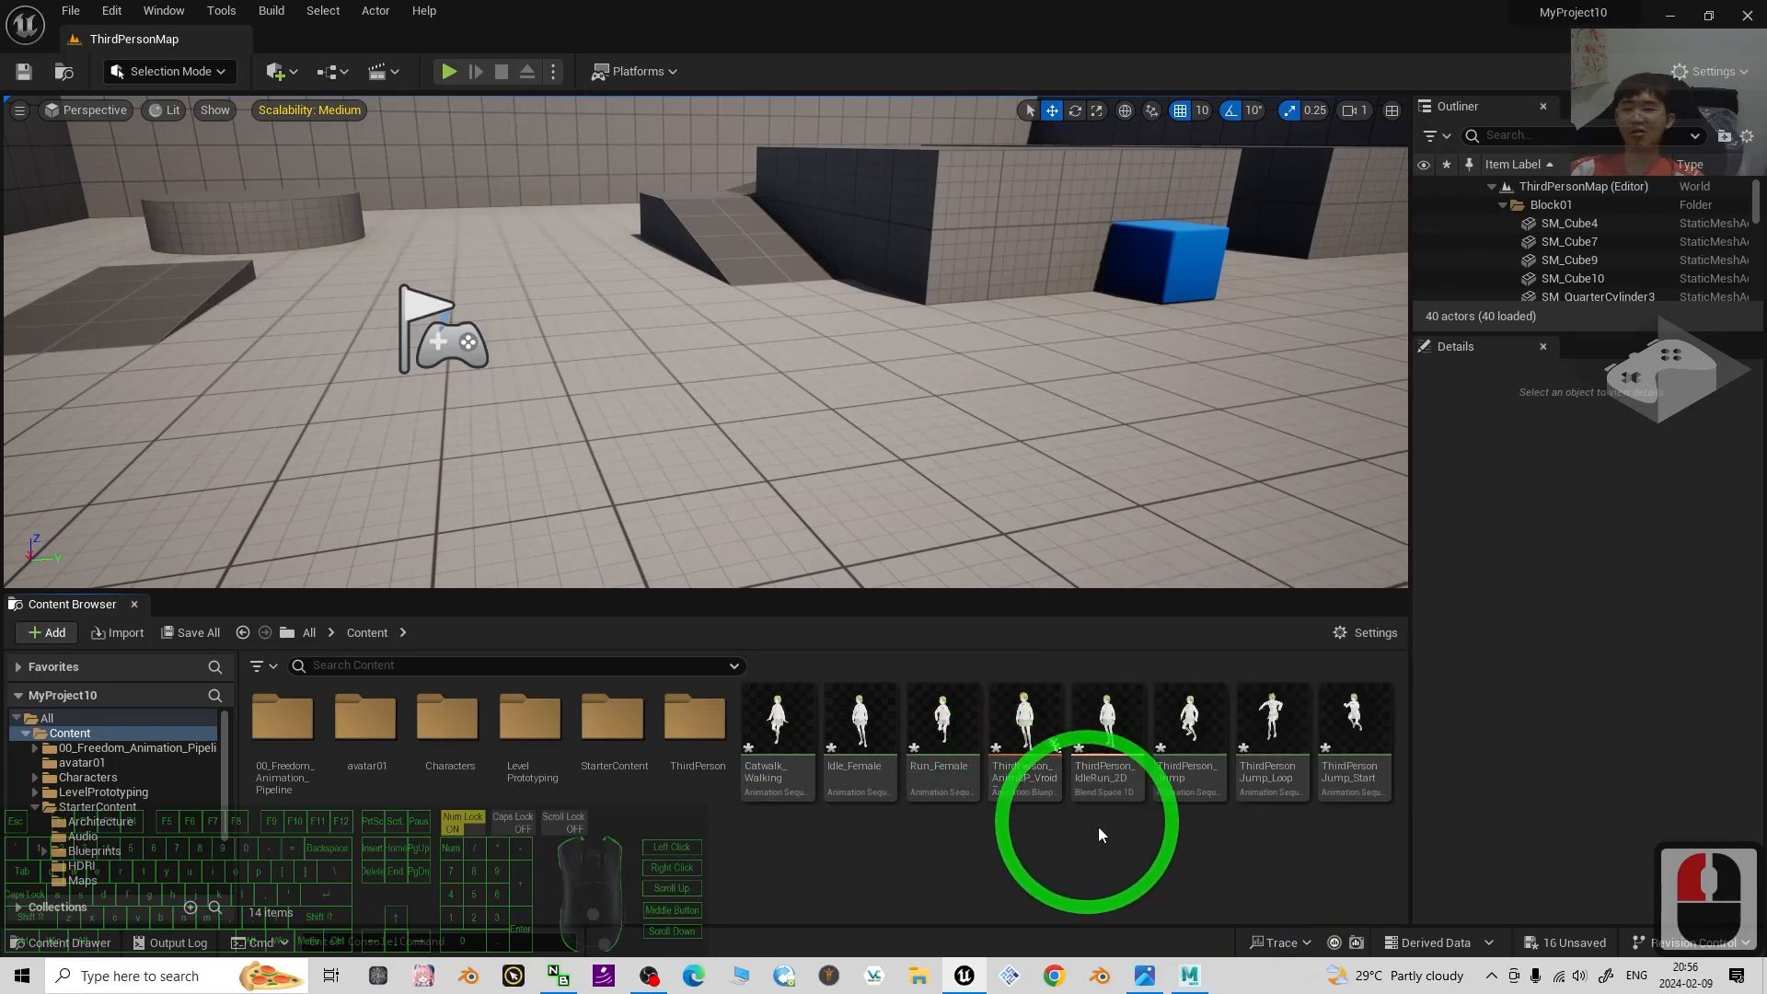
click(1025, 762)
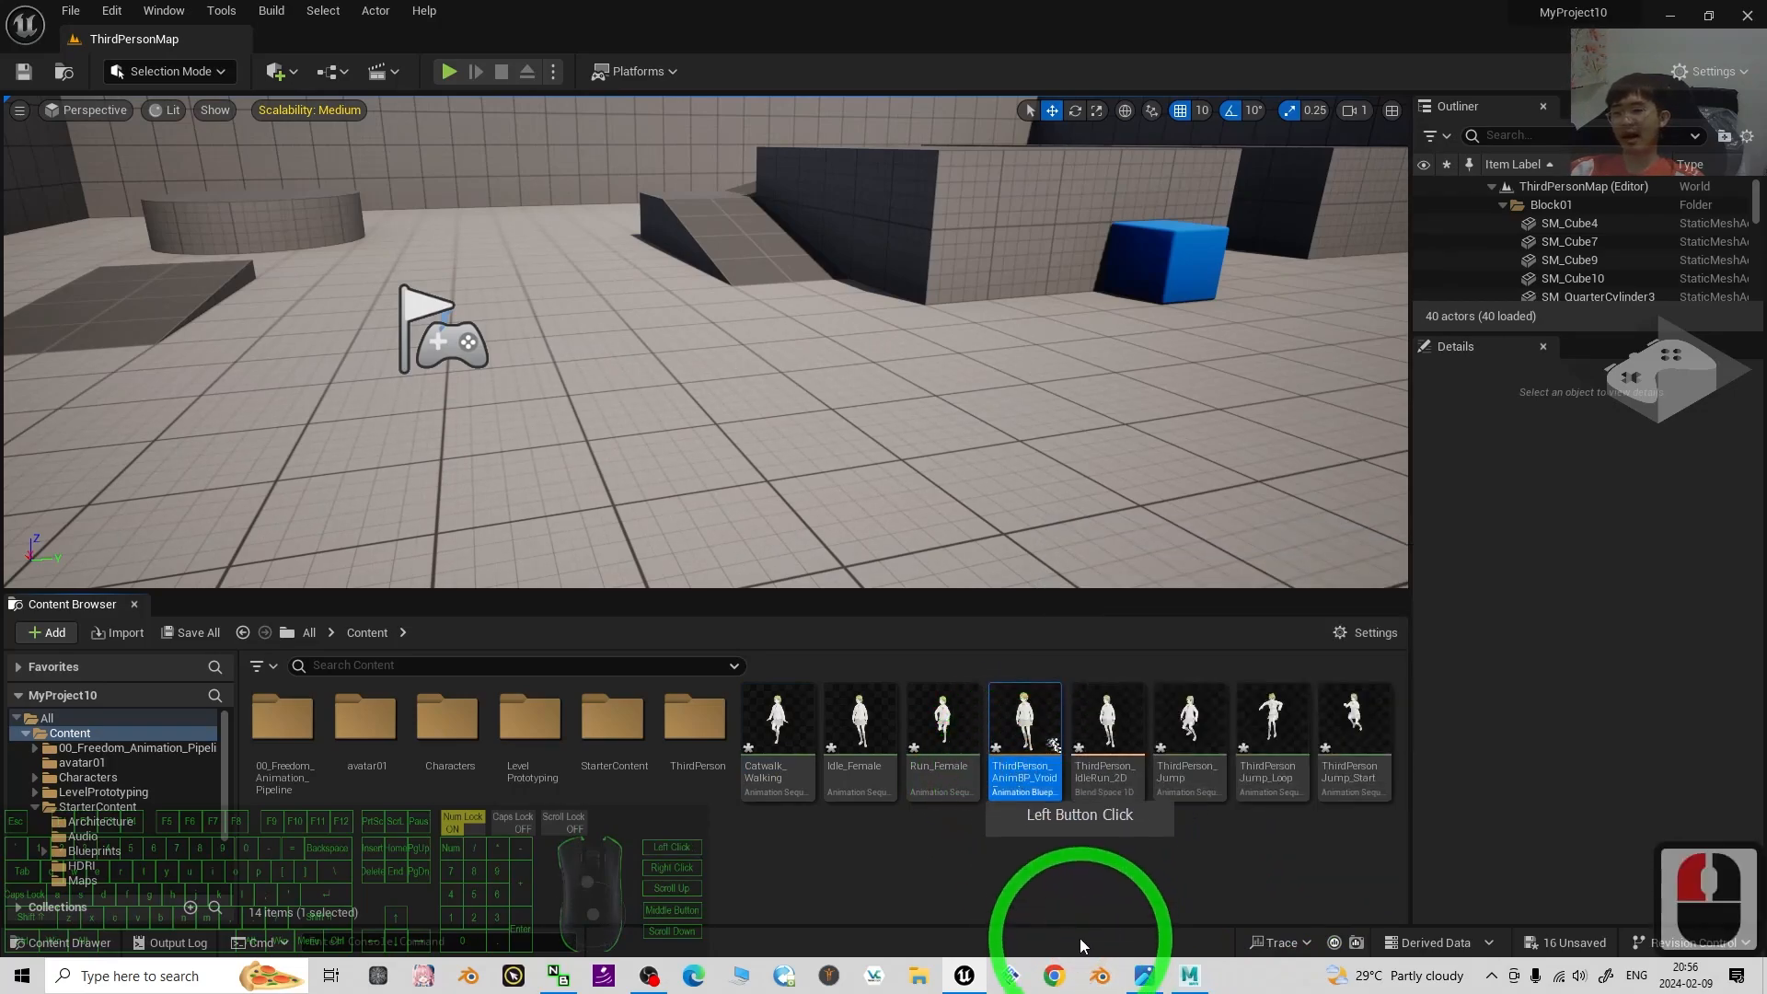
key(F2)
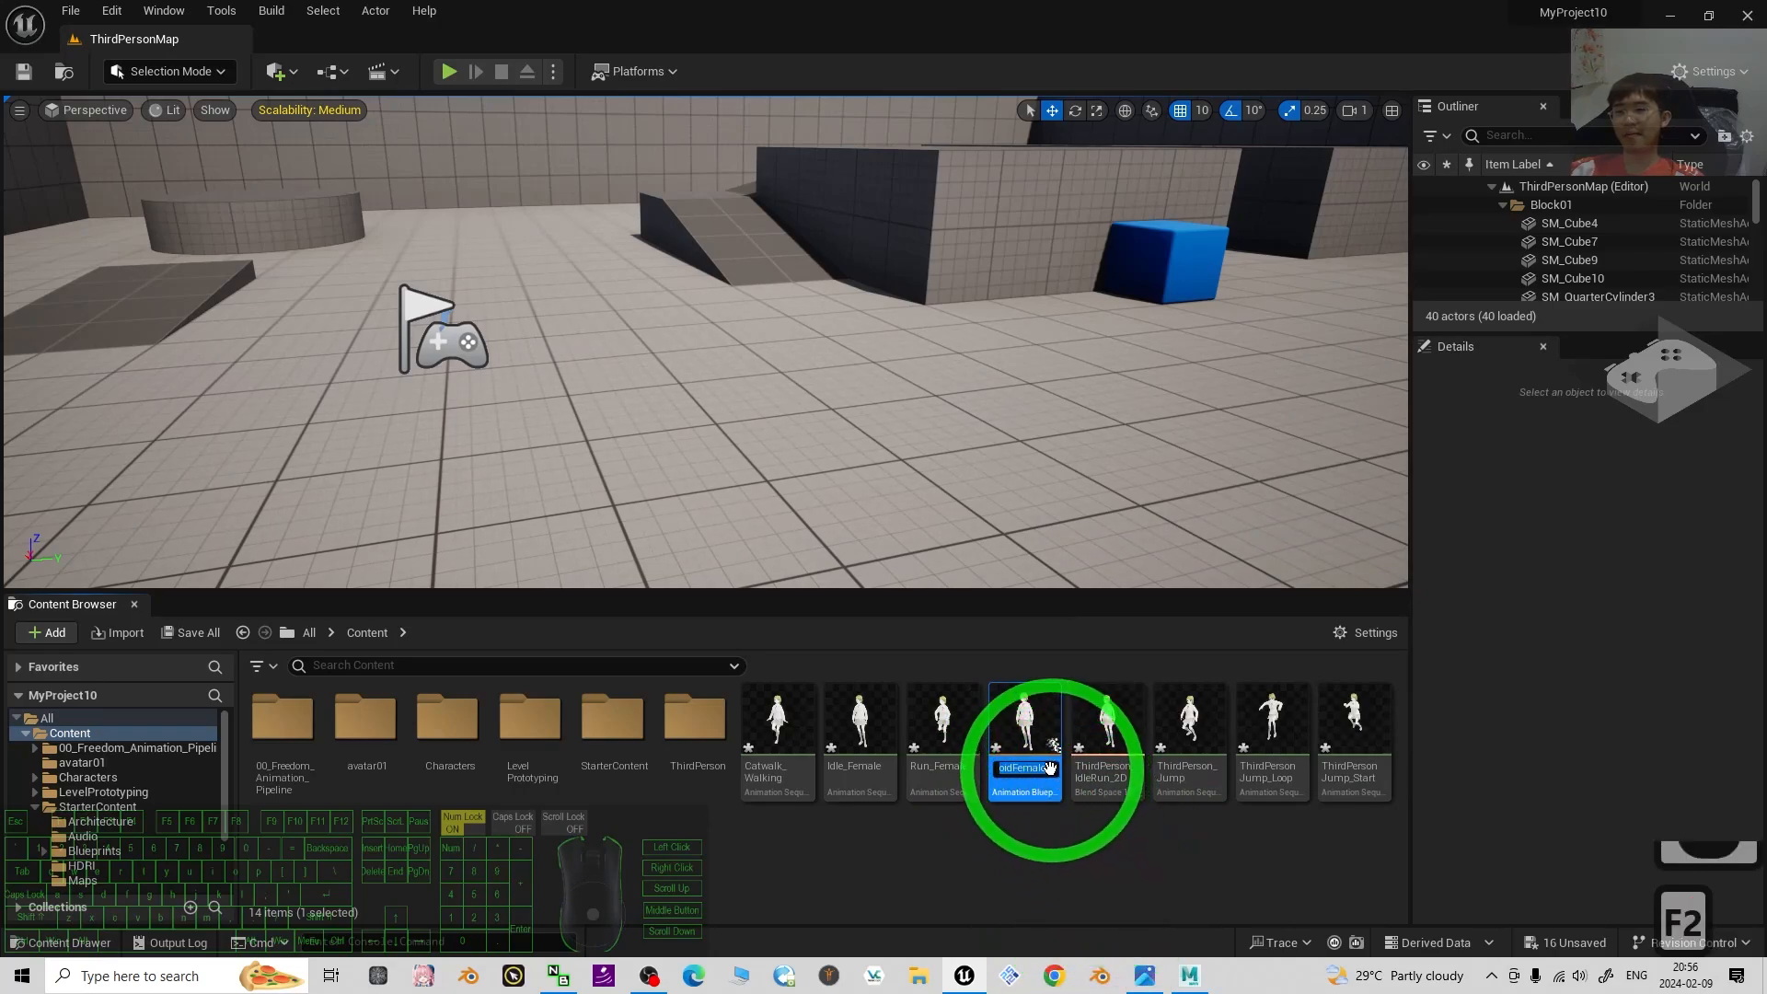
click(1119, 779)
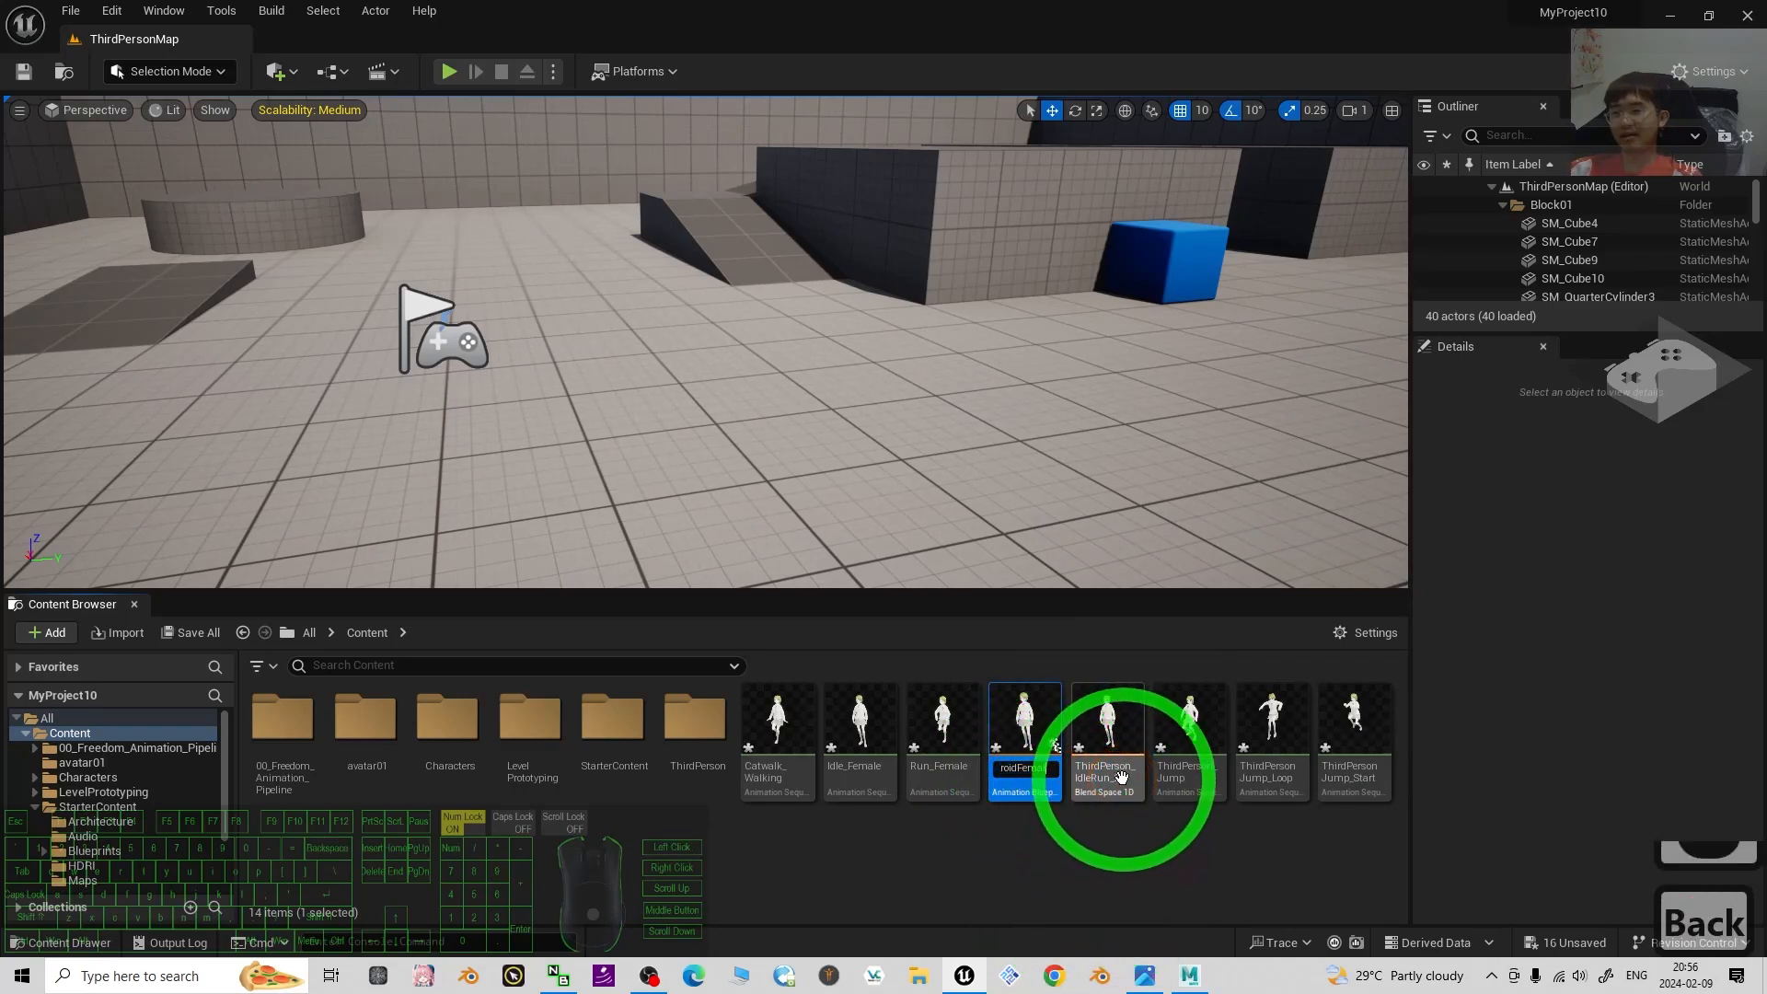
key(BackSpace)
key(BackSpace)
key(BackSpace)
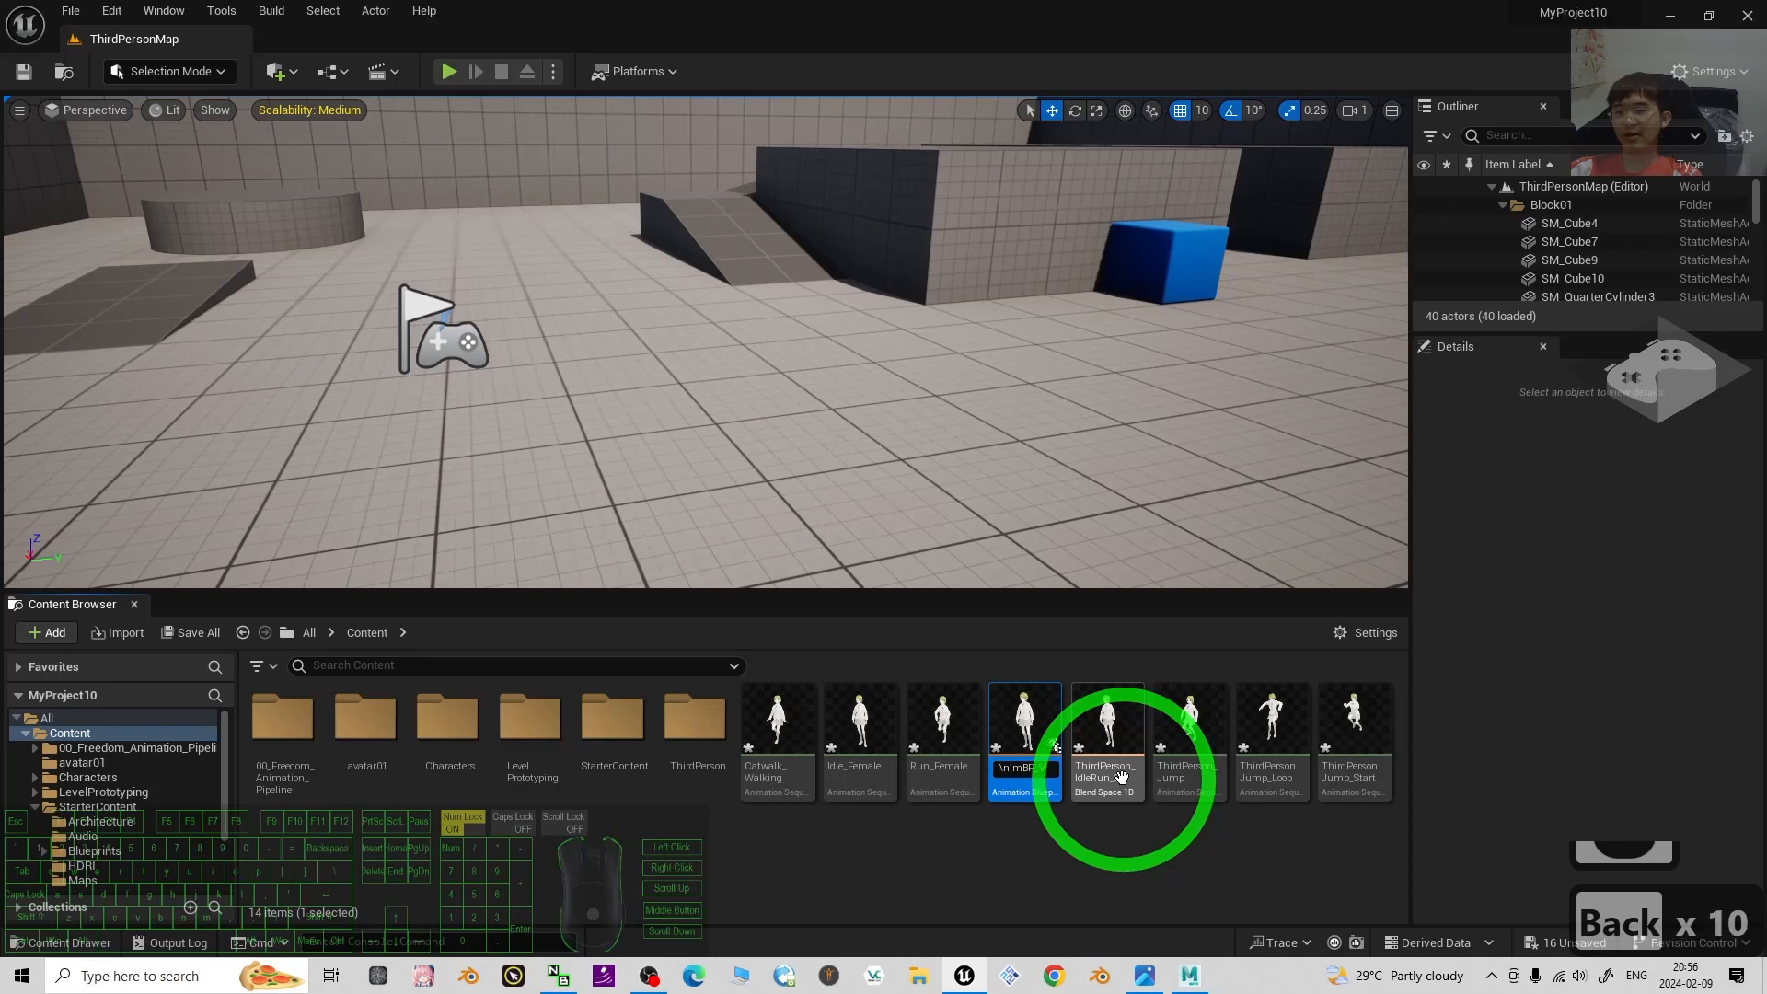
click(1036, 781)
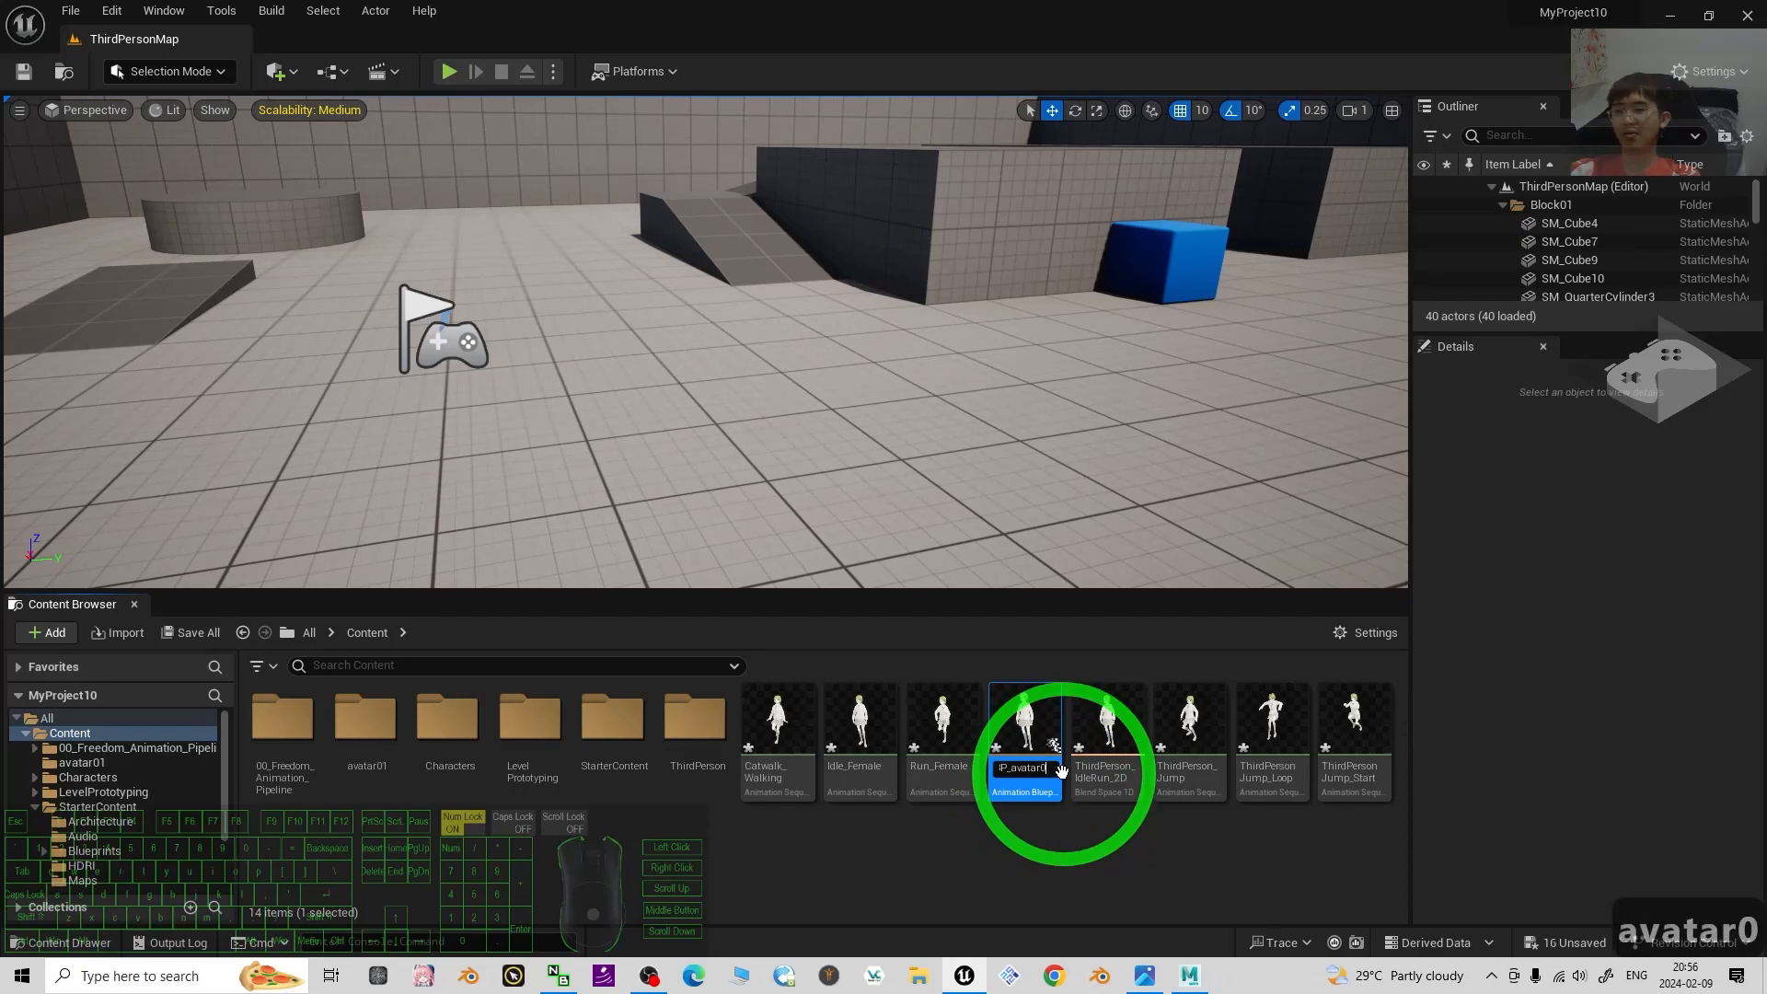
key(Return)
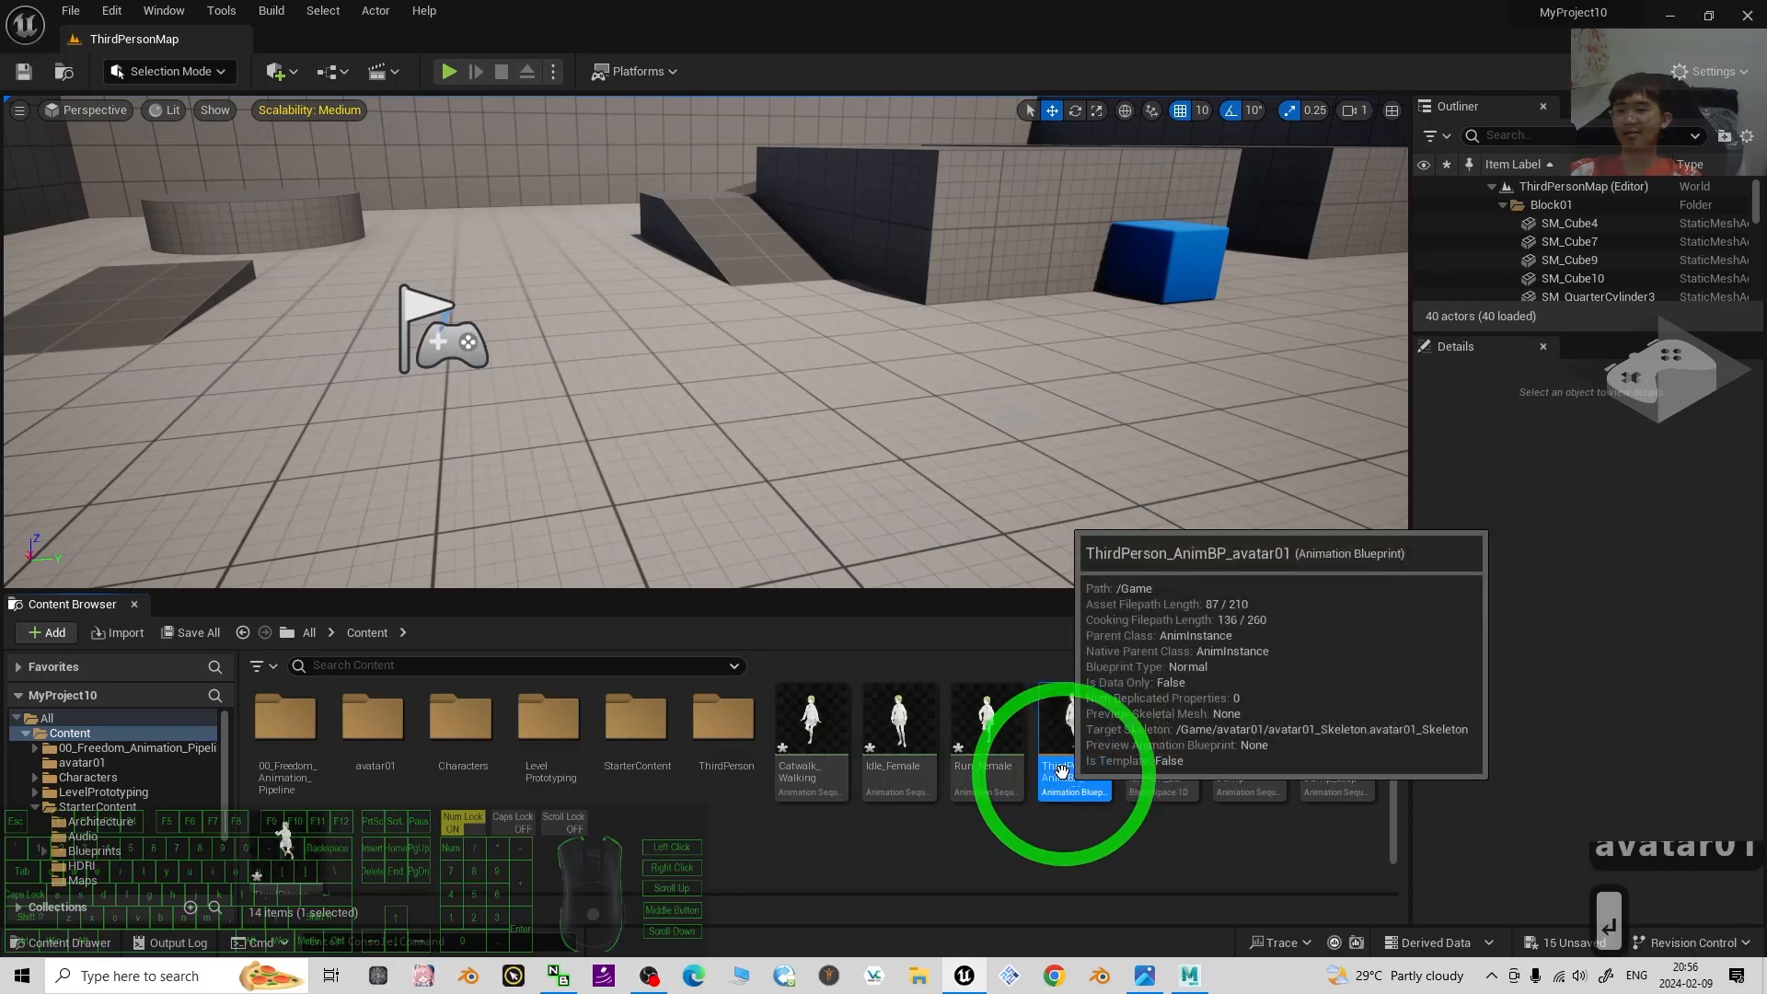
Create a new folder named animation inside the avatar01 folder.
click(368, 735)
double_click(368, 735)
right_click(504, 856)
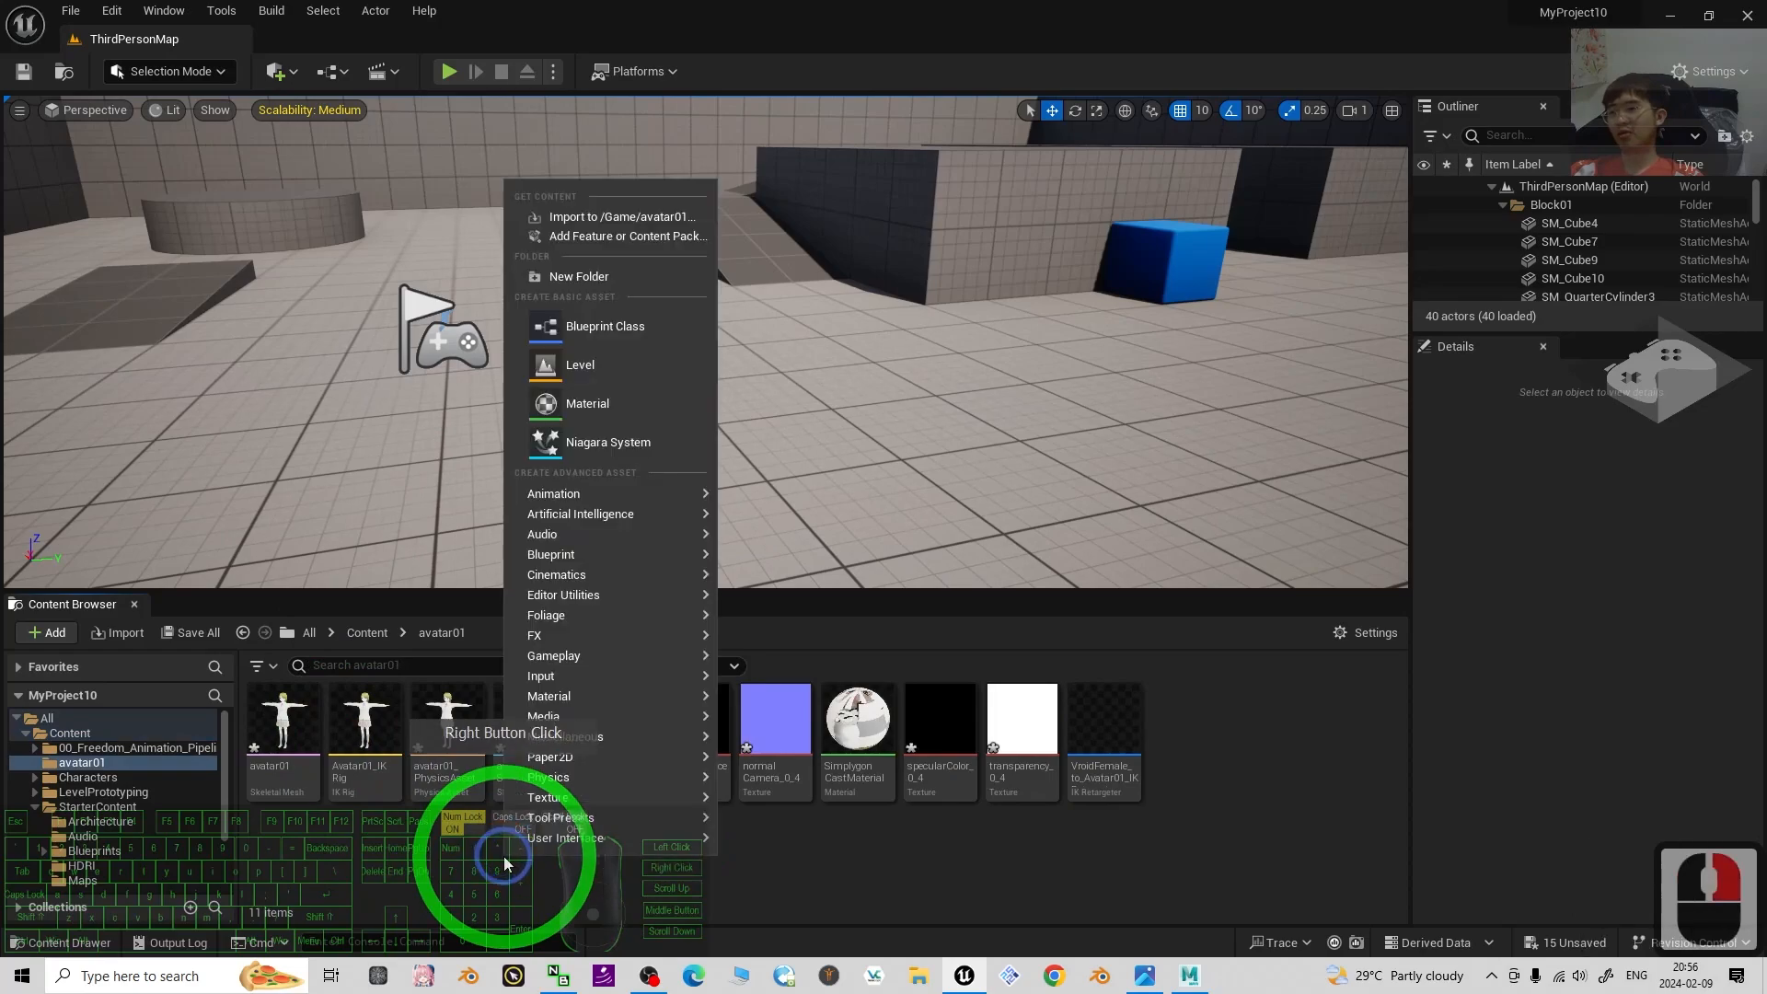
click(577, 277)
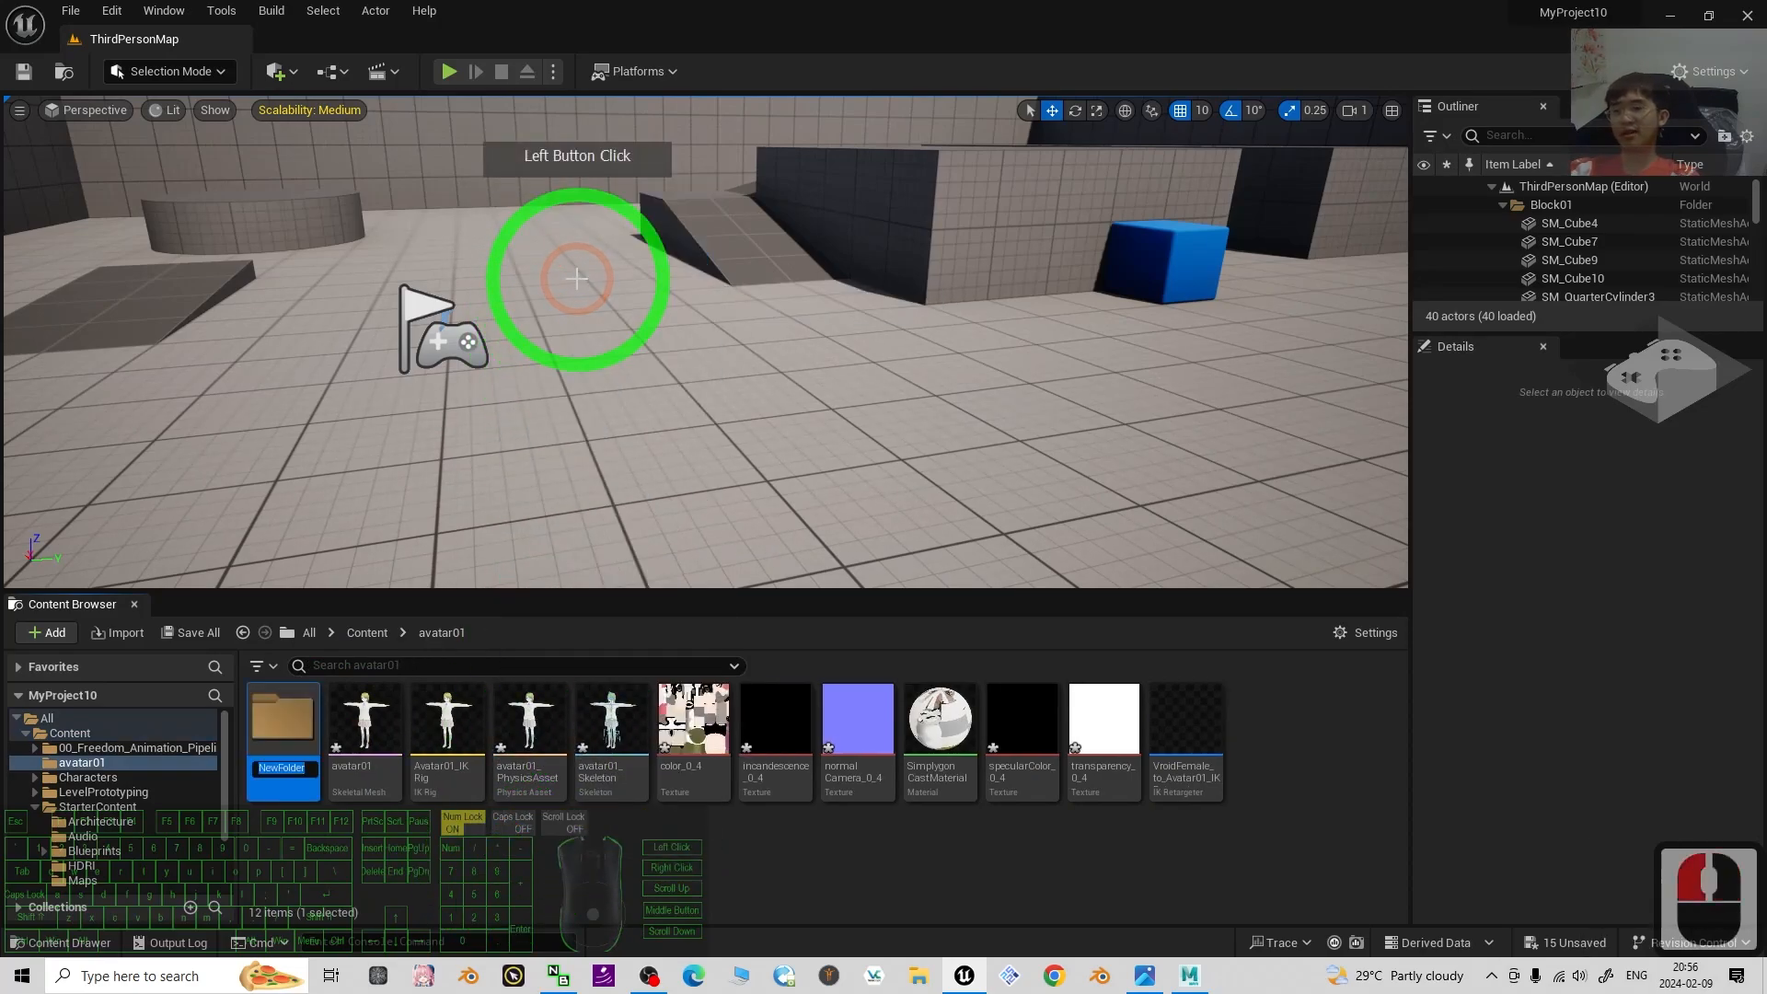
text(animatio)
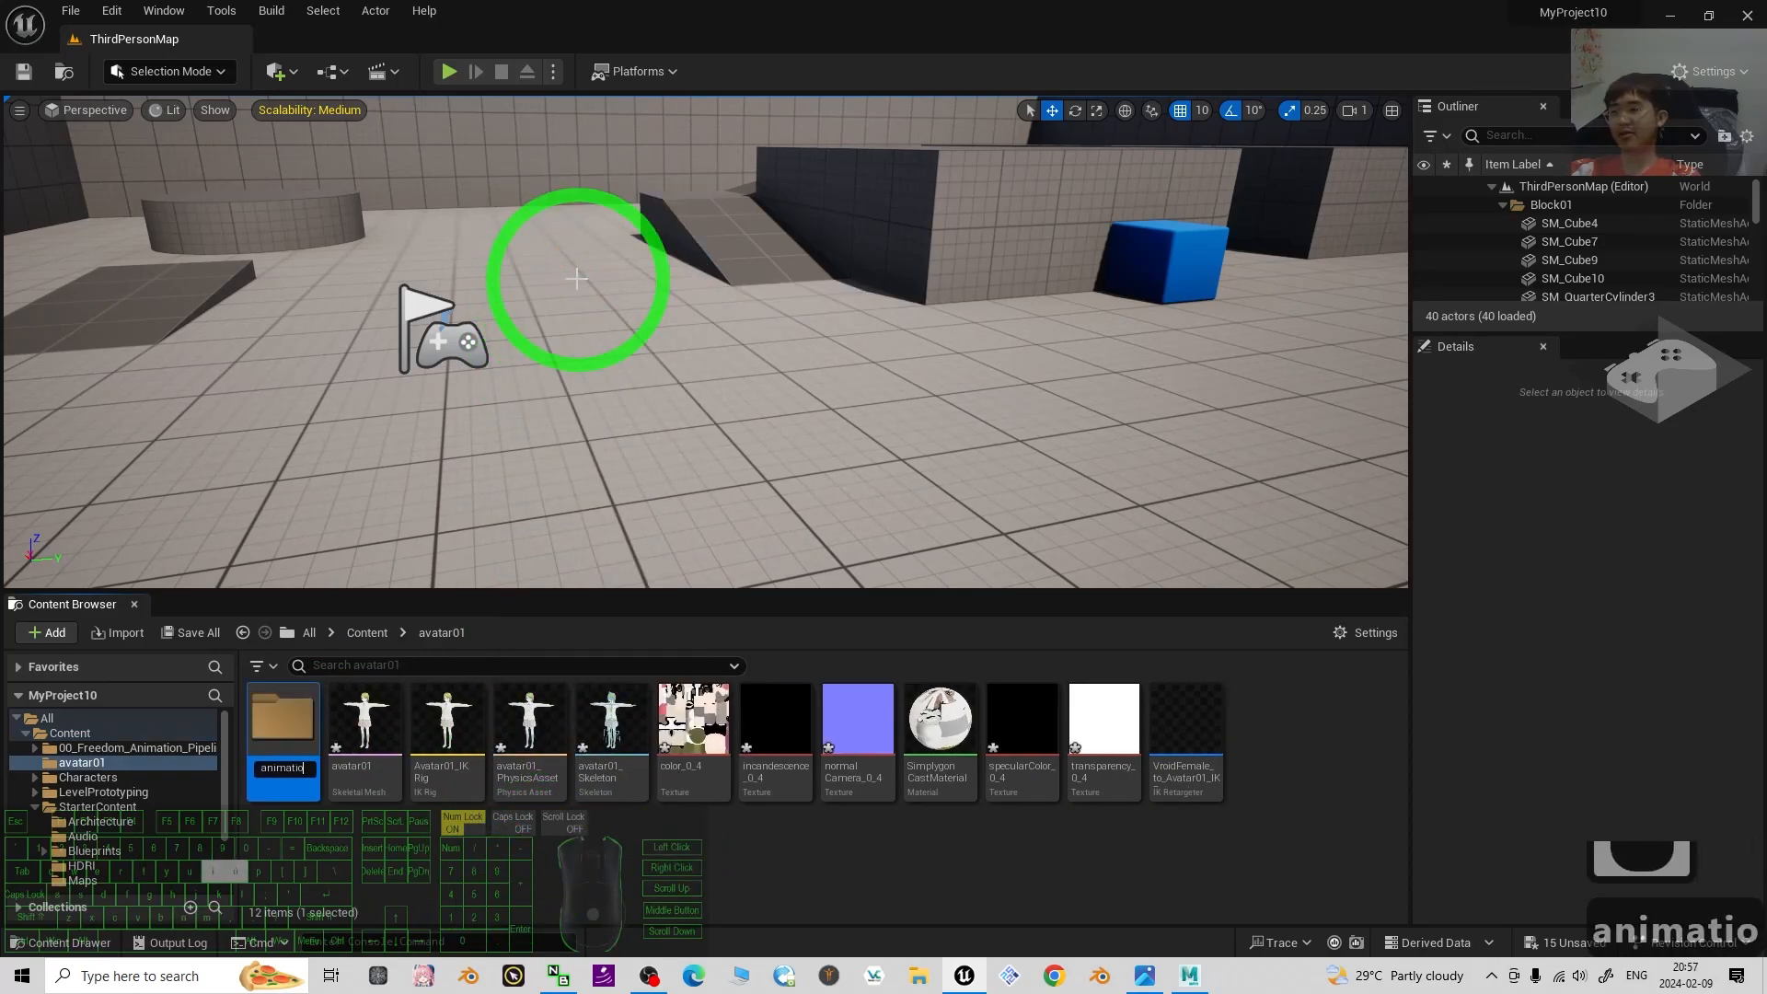
text(n)
key(Return)
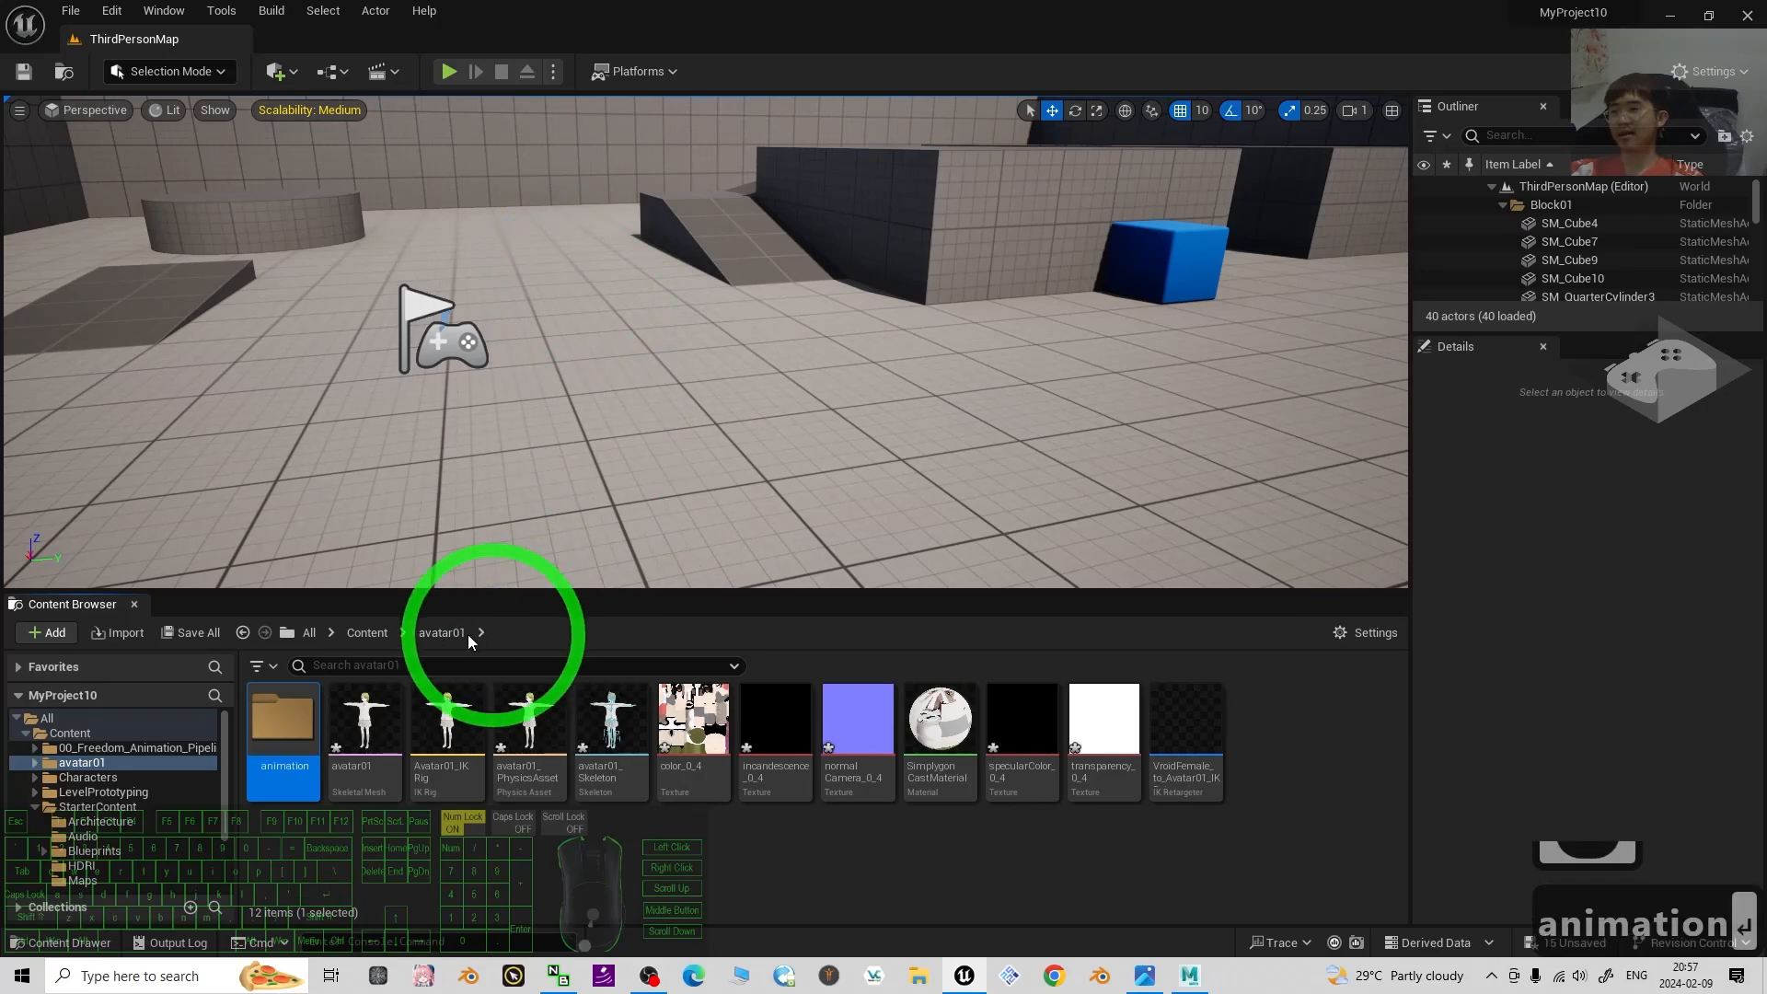
Move all retargeted assets, from Catwalk_Walking through ThirdPerson_Jump_Start, out of the Content folder into avatar01/animation.
click(364, 633)
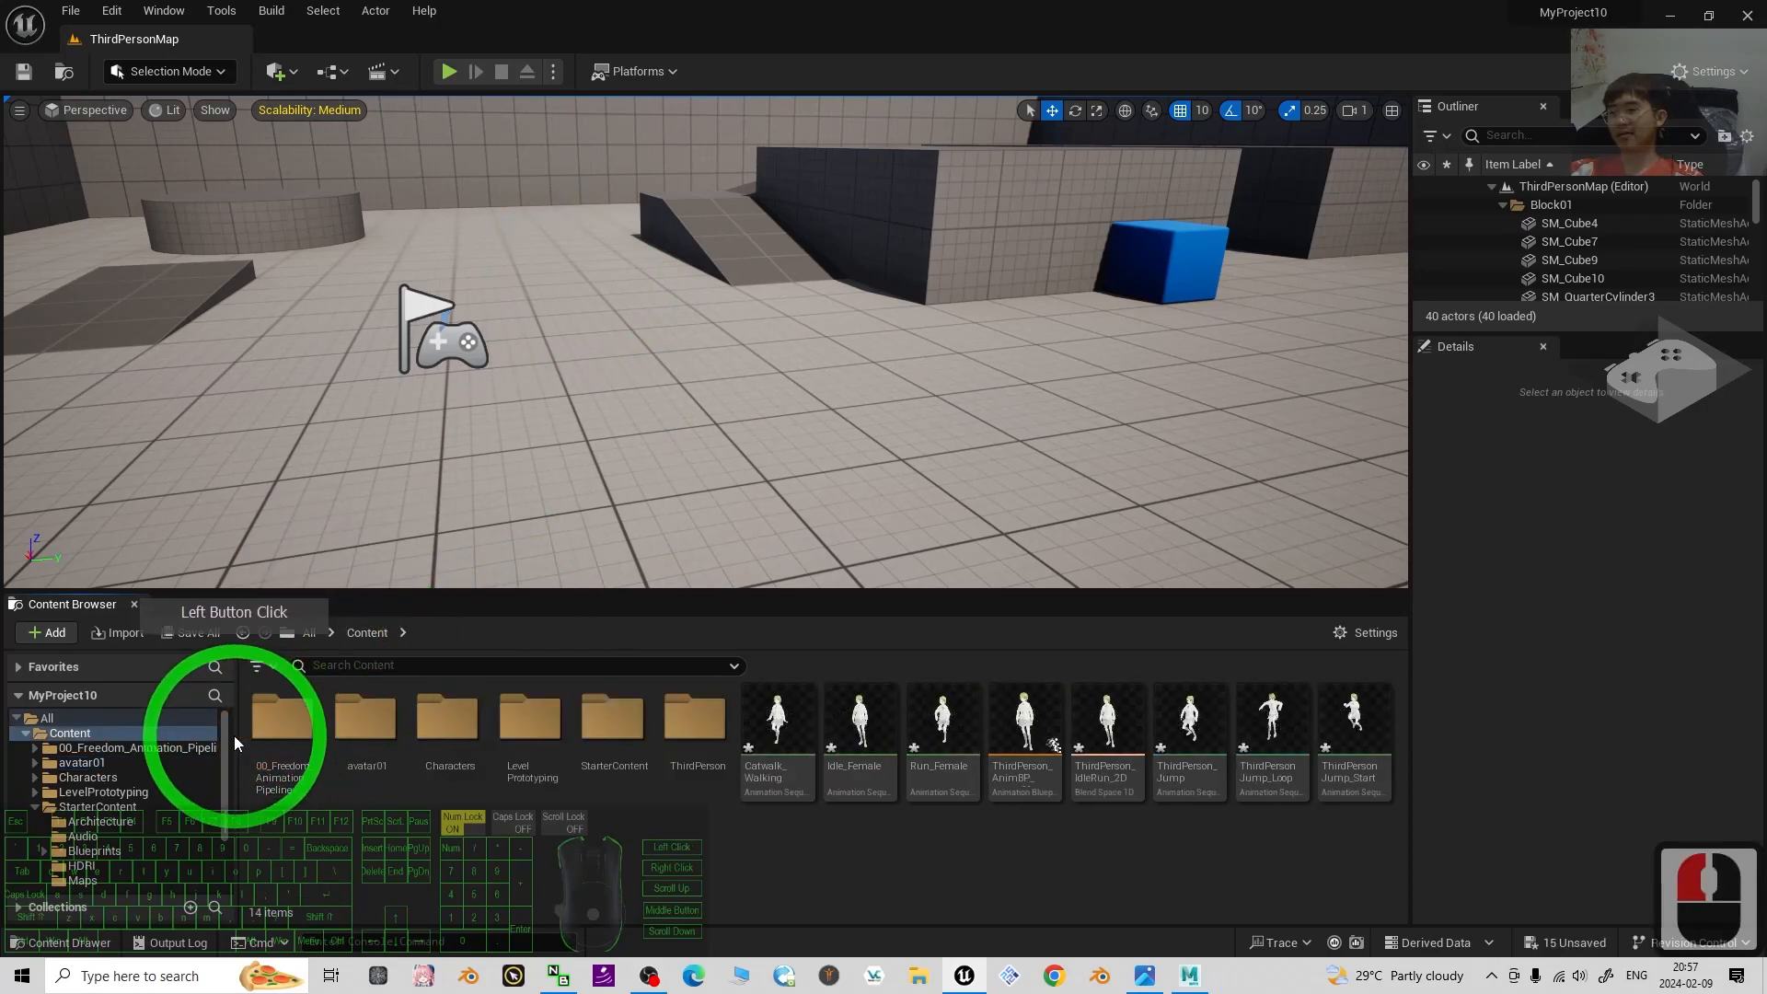
mouse_move(225, 734)
mouse_down()
mouse_move(230, 802)
mouse_move(225, 742)
mouse_up()
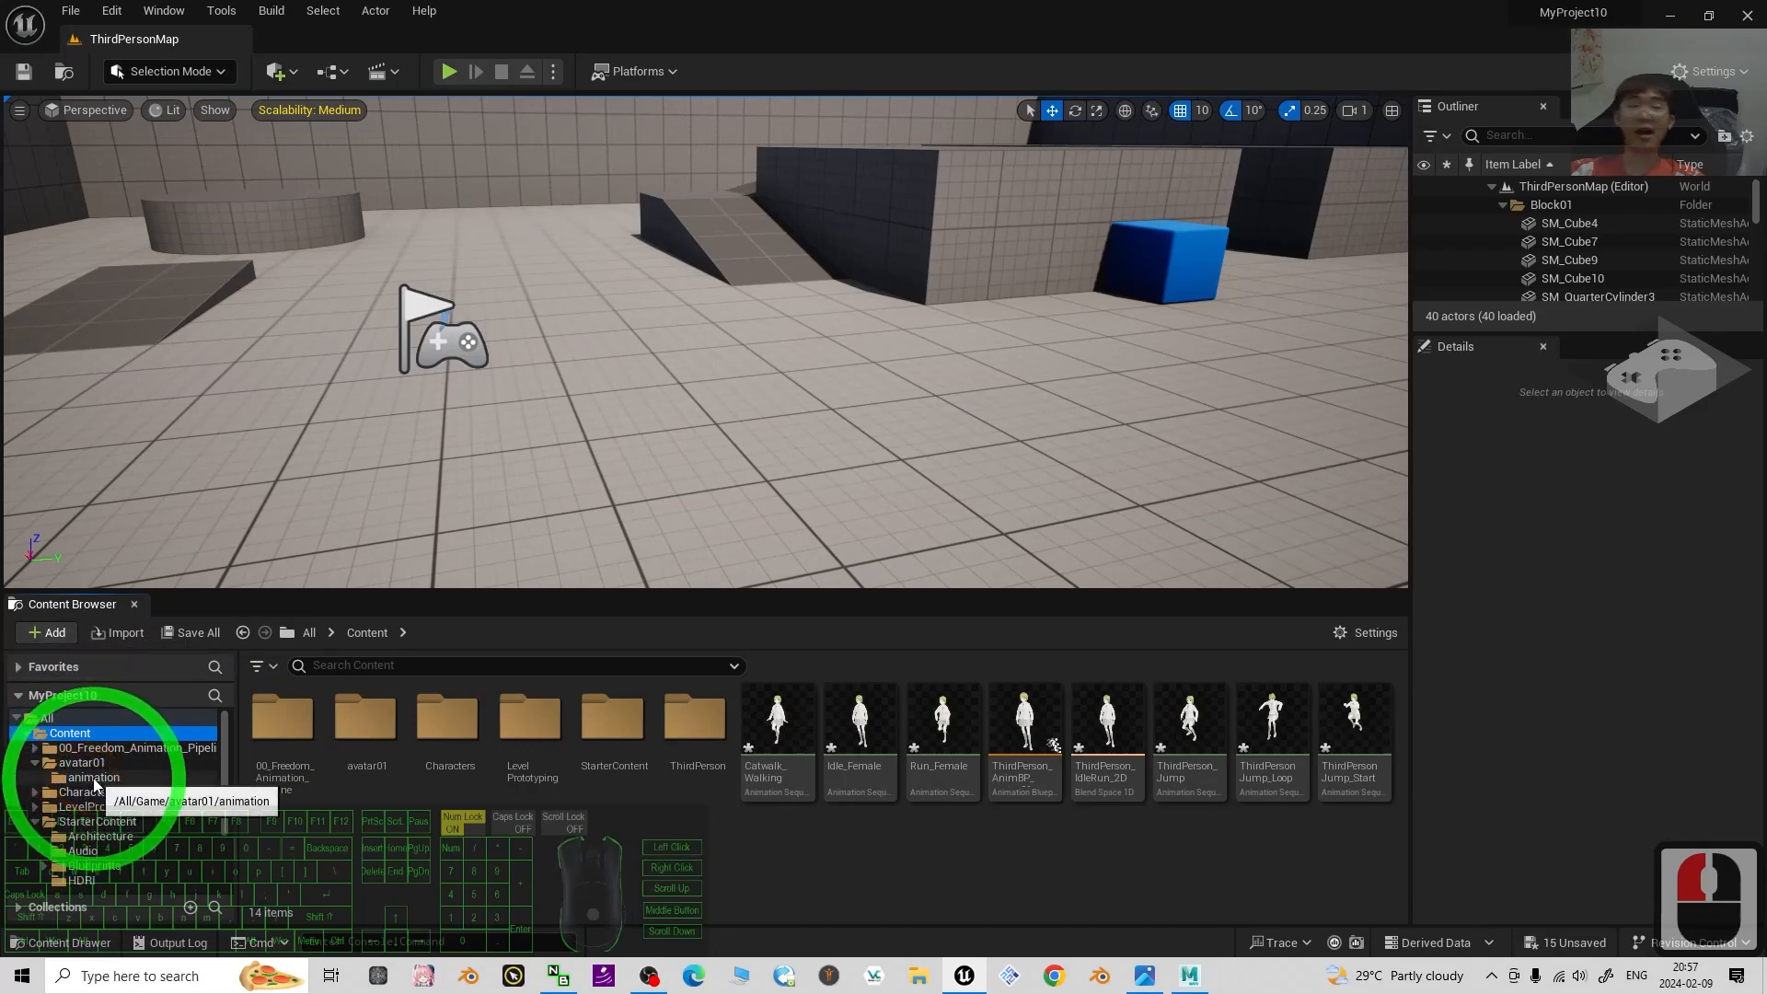
click(778, 726)
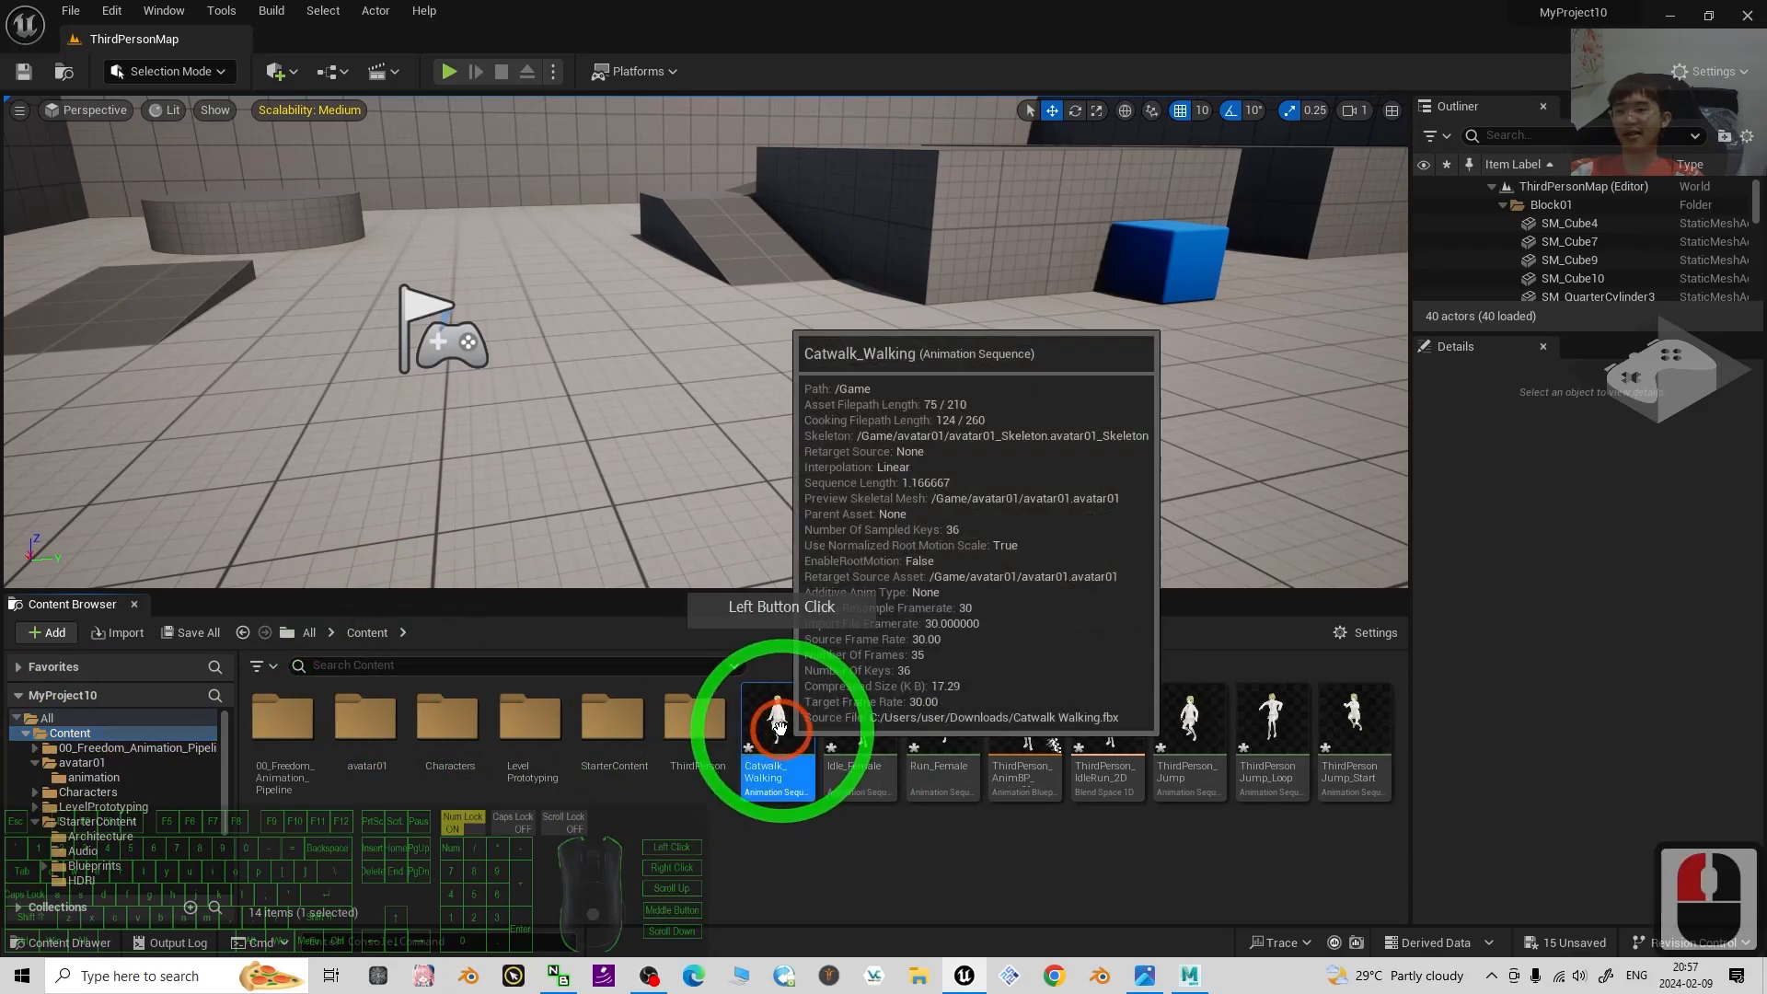
shift+click(1353, 730)
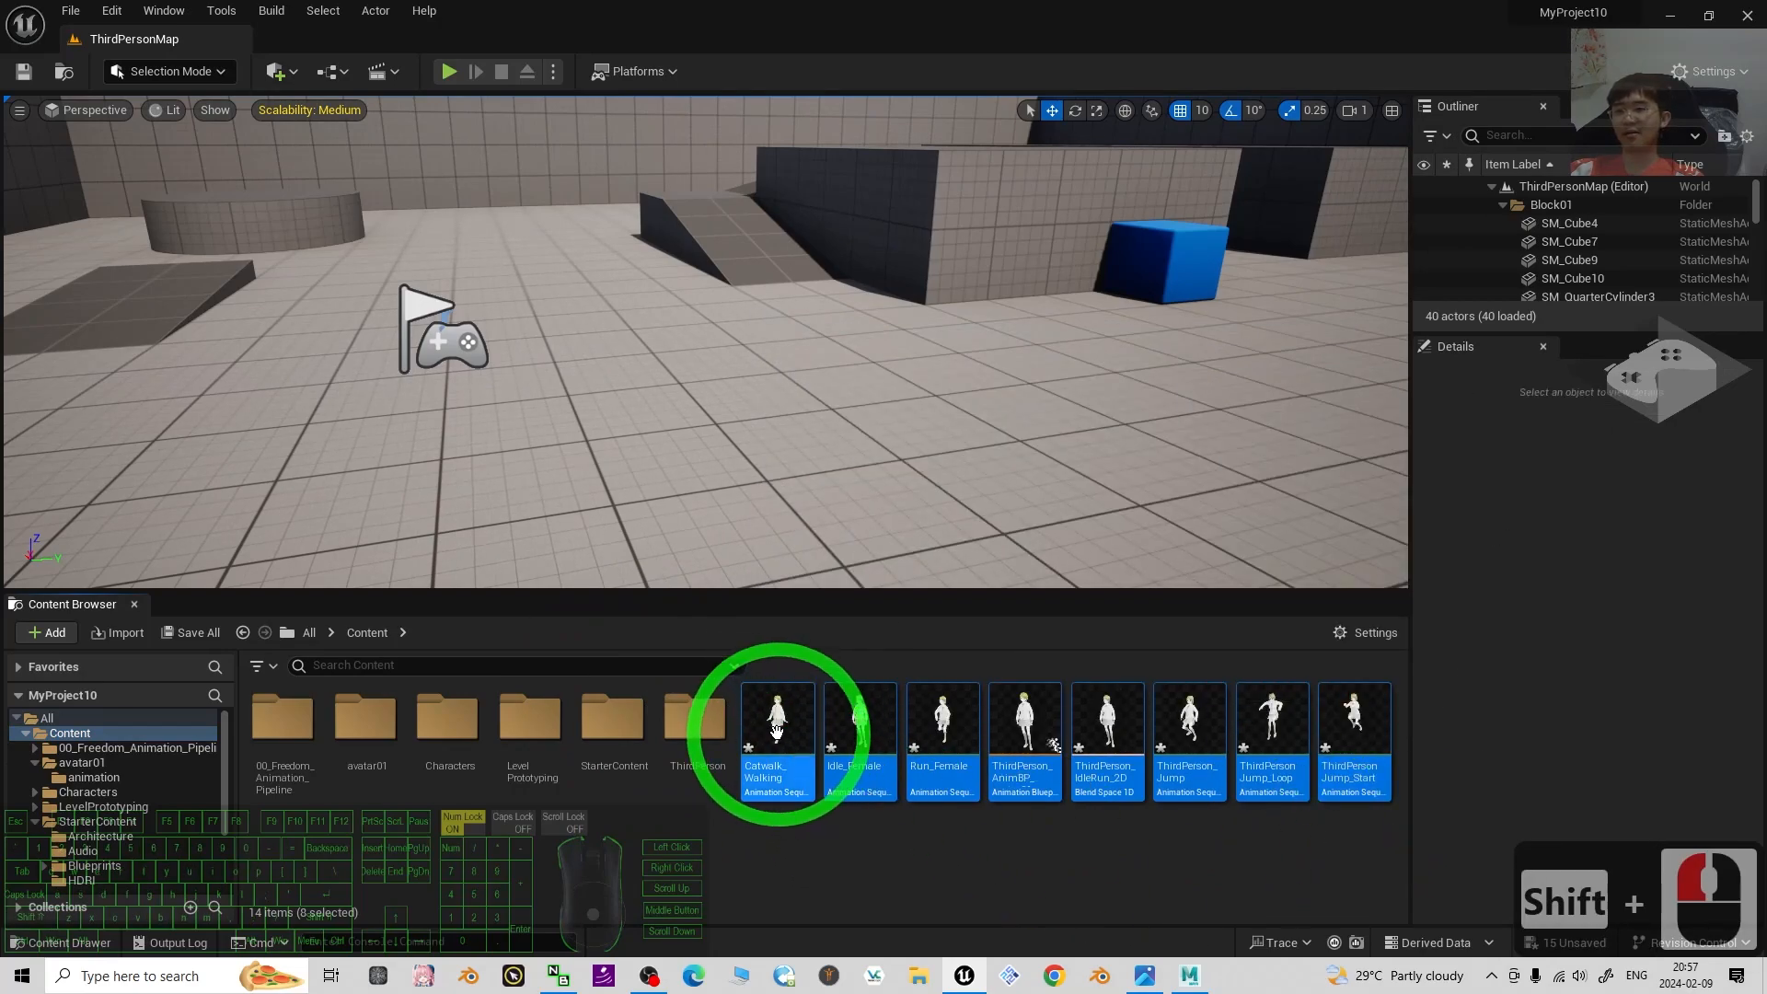
drag(778, 749, 97, 779)
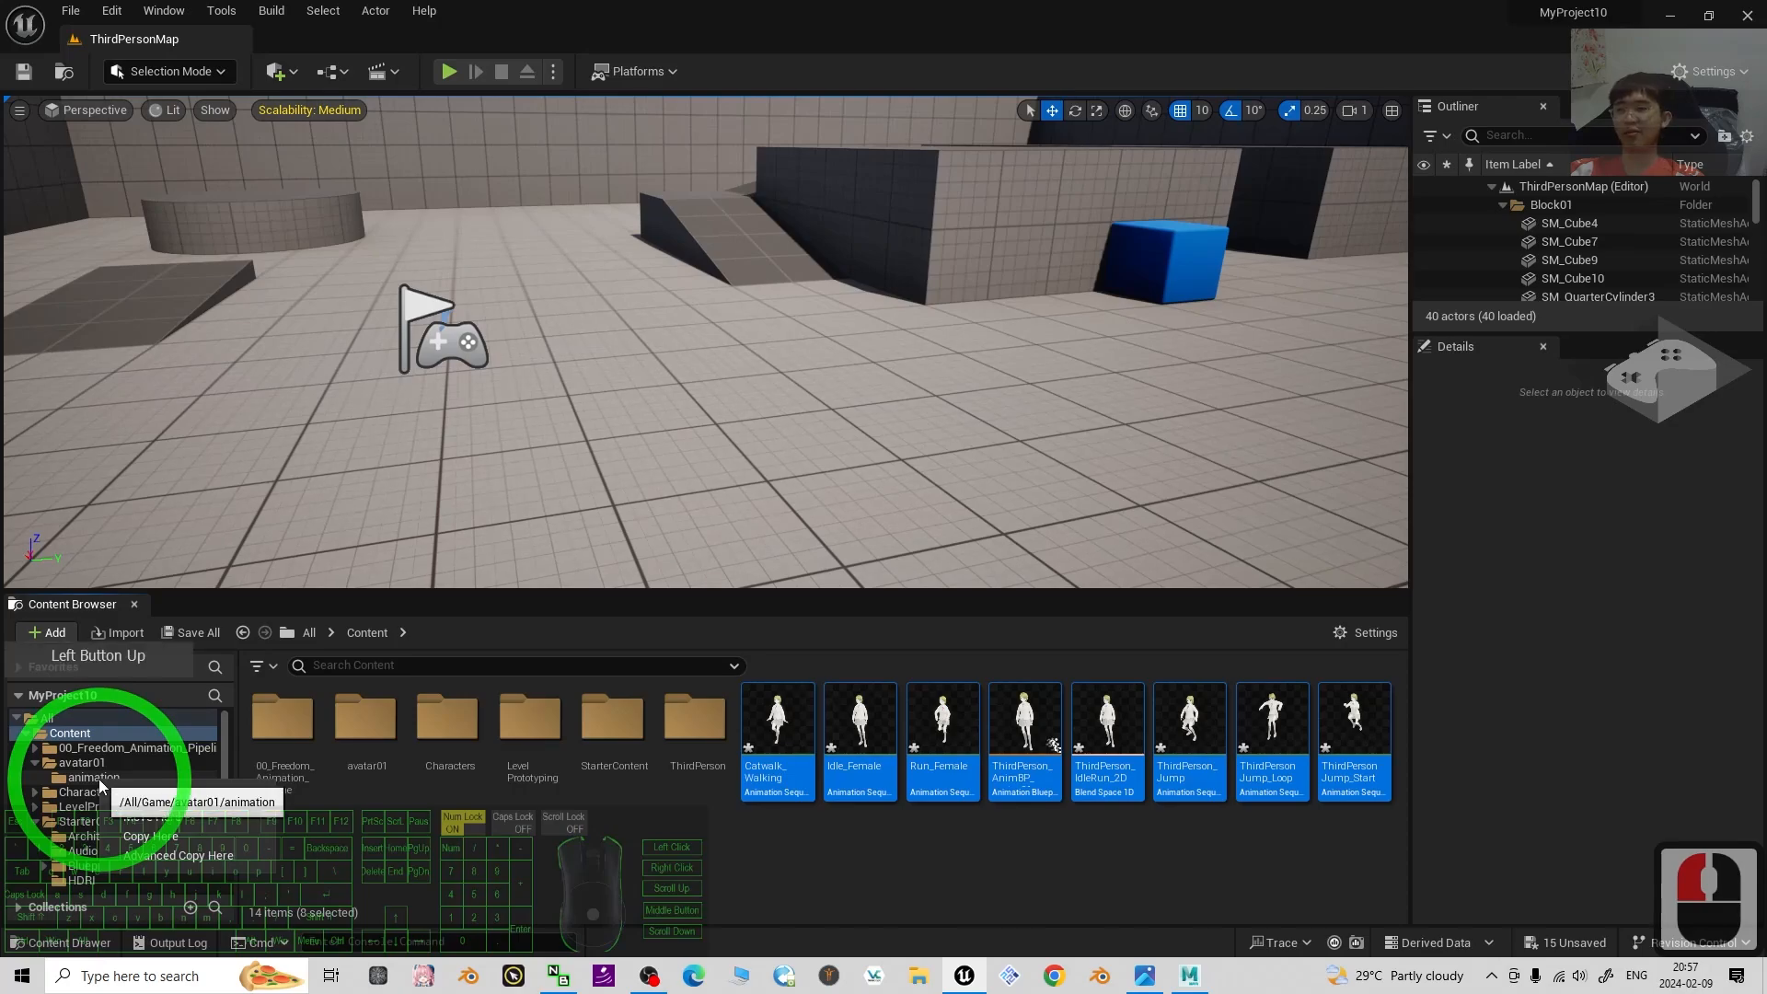
click(147, 819)
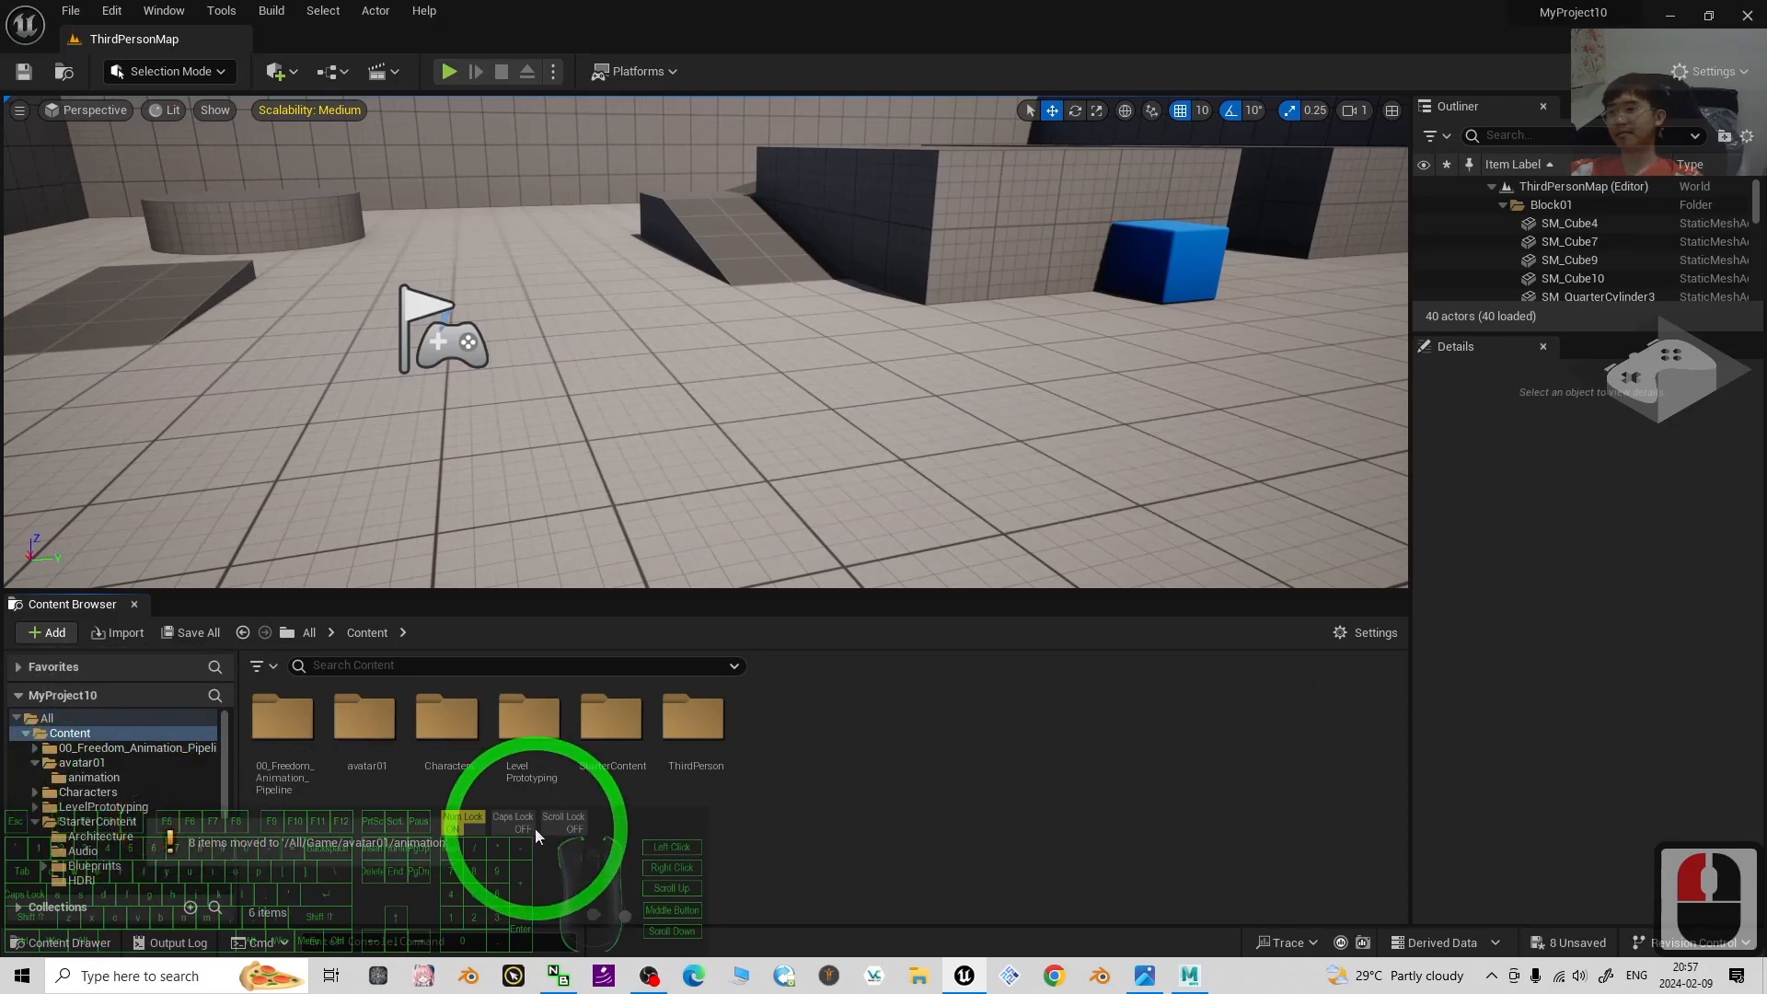
Open the avatar01/animation folder and check the name of the retargeted animation blueprint.
click(93, 778)
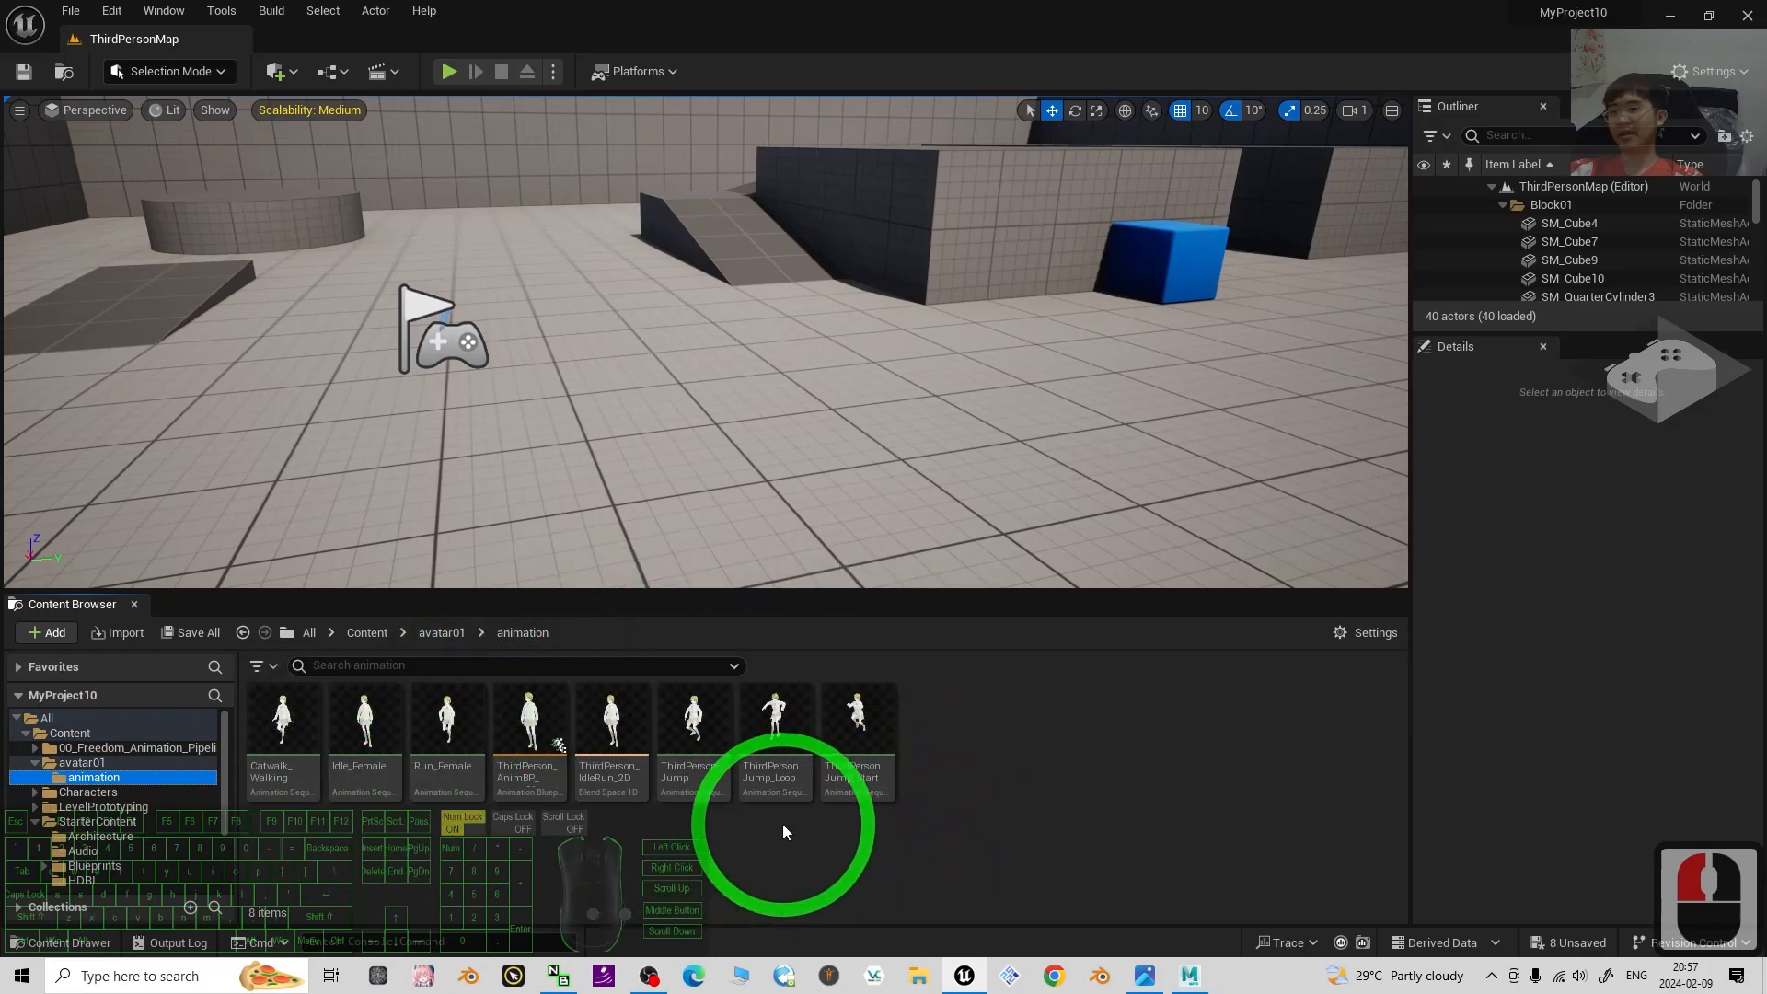
double_click(516, 744)
click(516, 744)
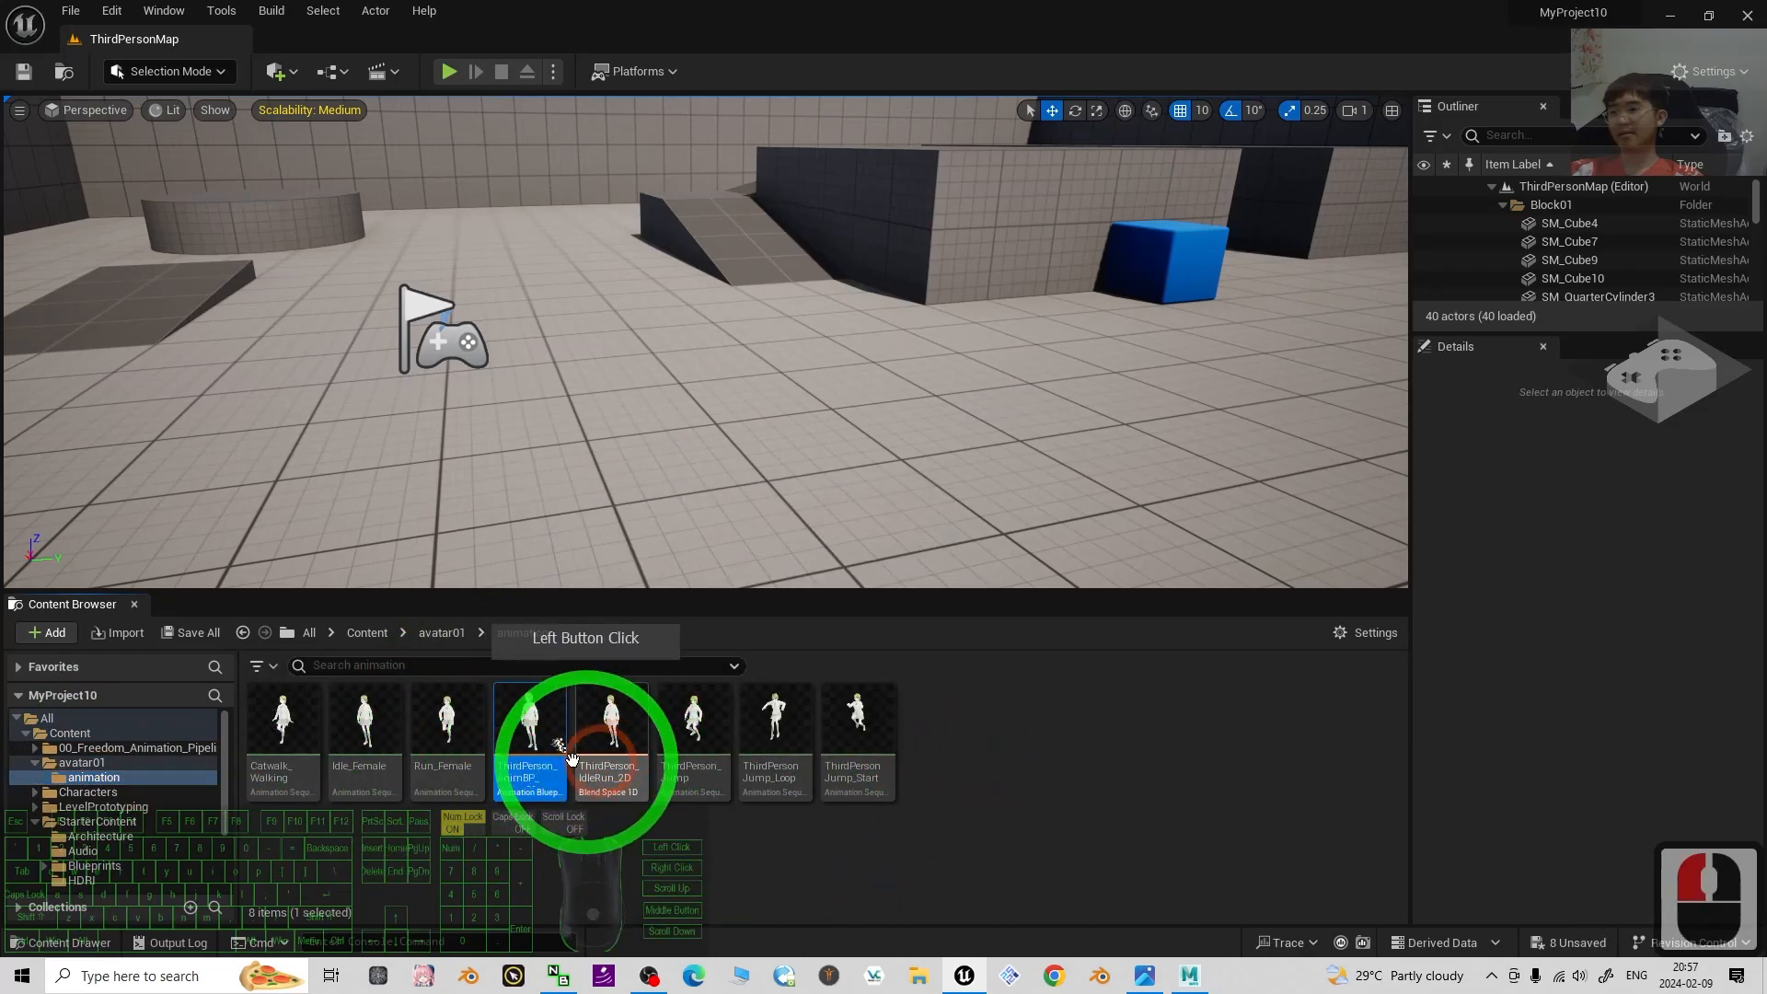
key(F2)
click(1047, 777)
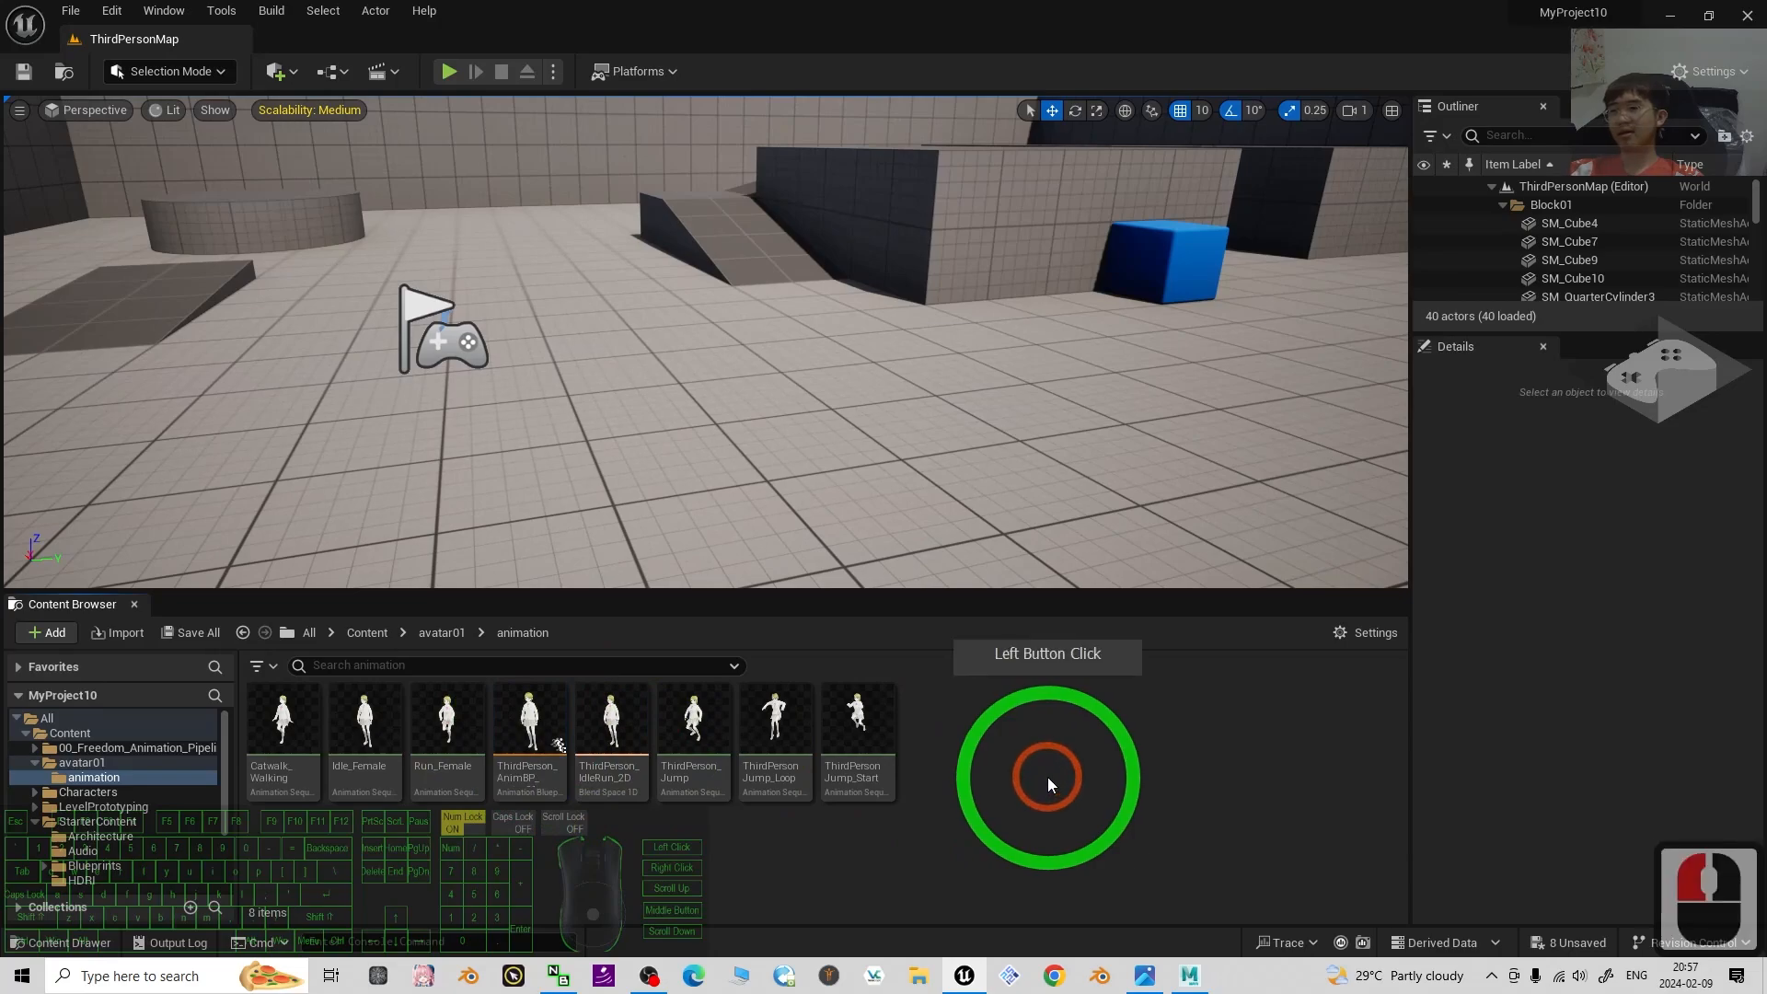
Open the Blueprints folder under Content, ThirdPerson.
click(368, 632)
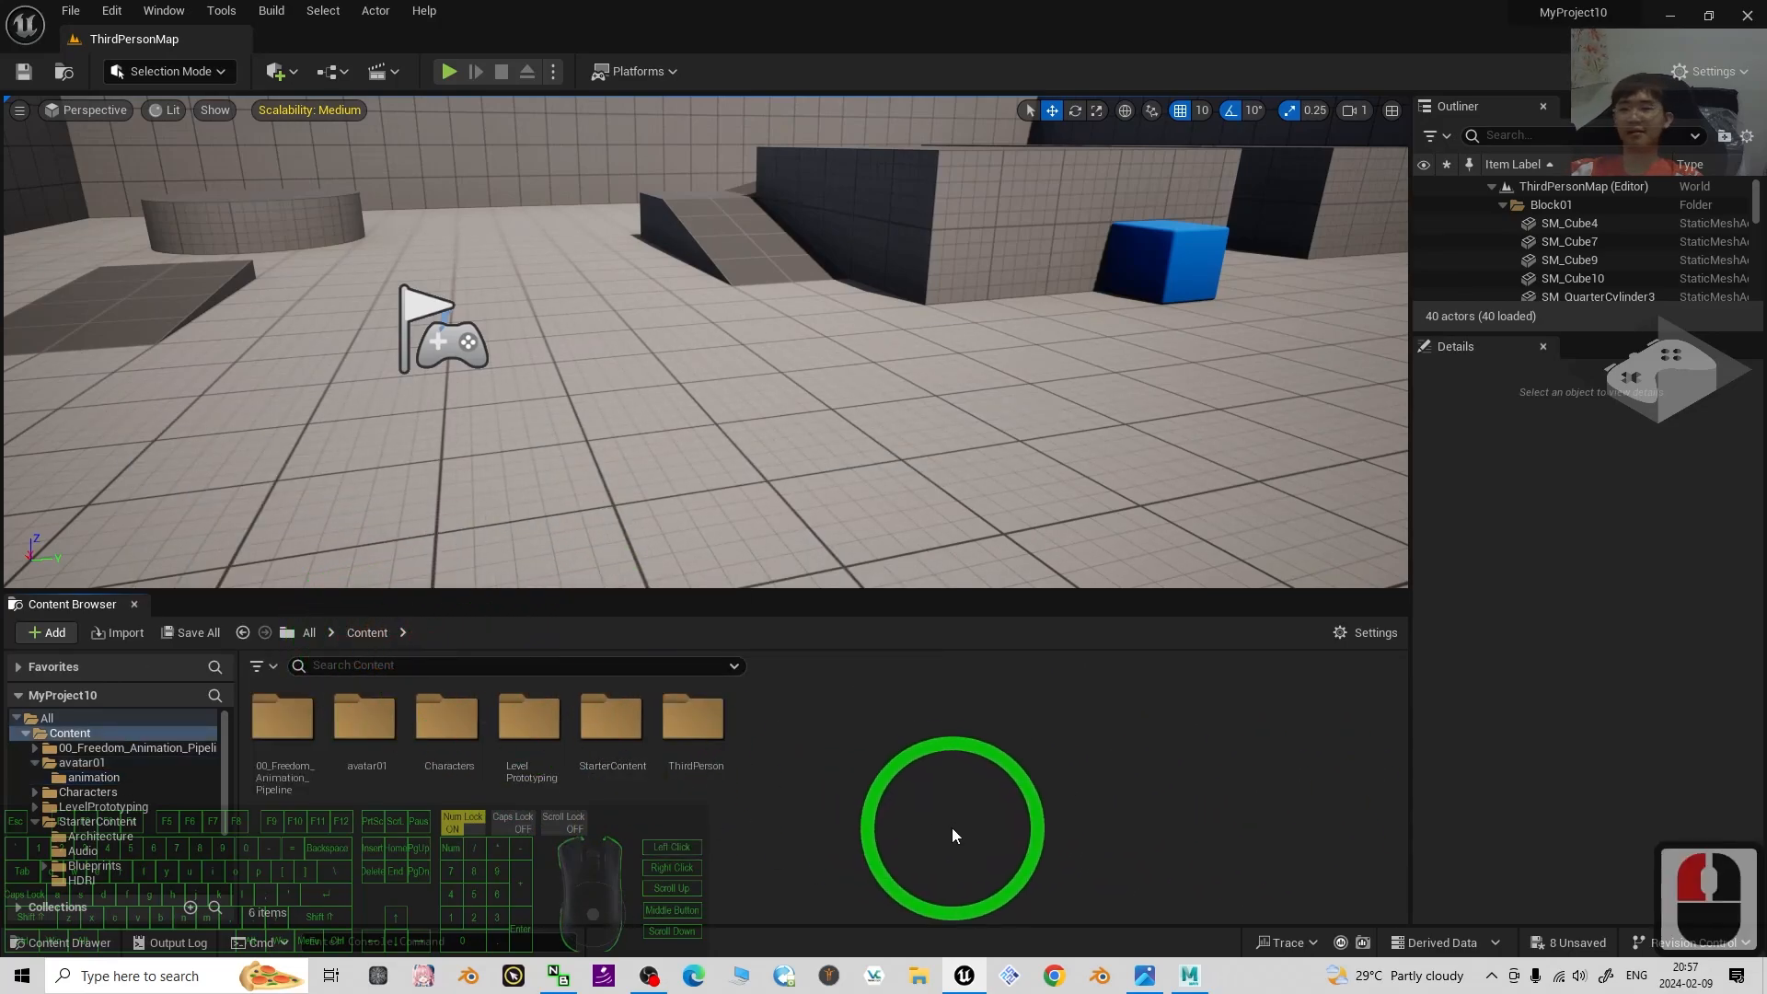
click(694, 747)
double_click(694, 752)
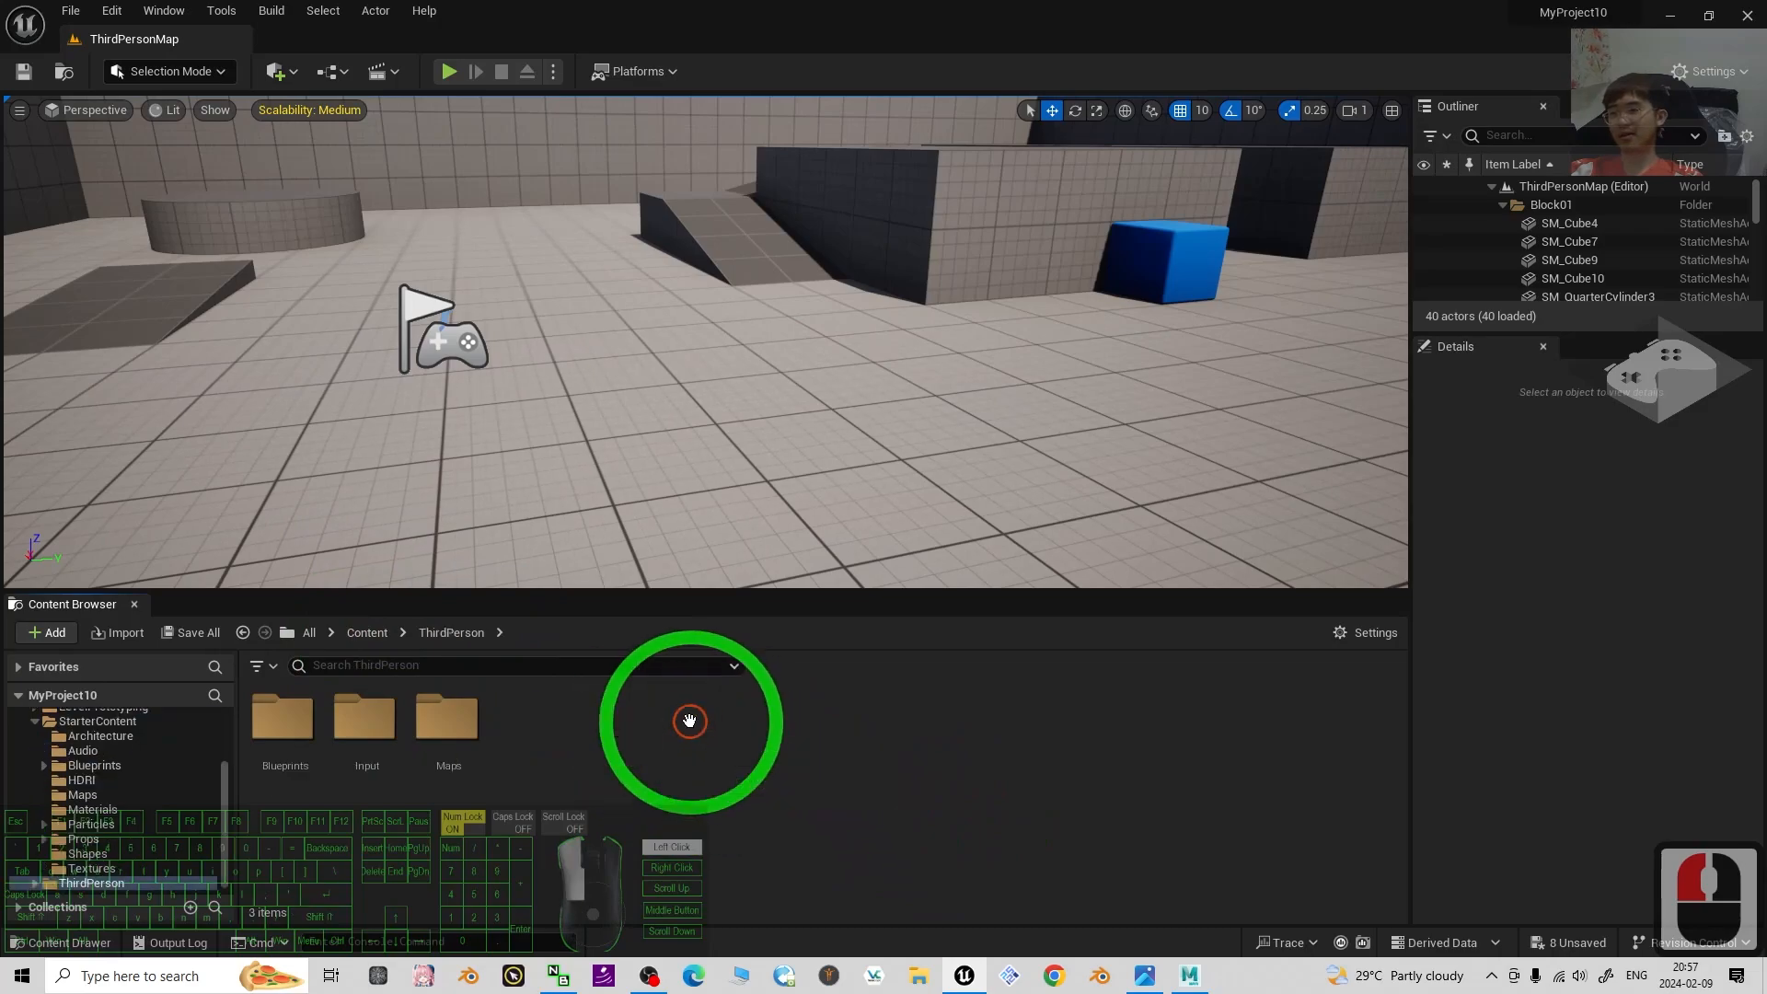
double_click(287, 723)
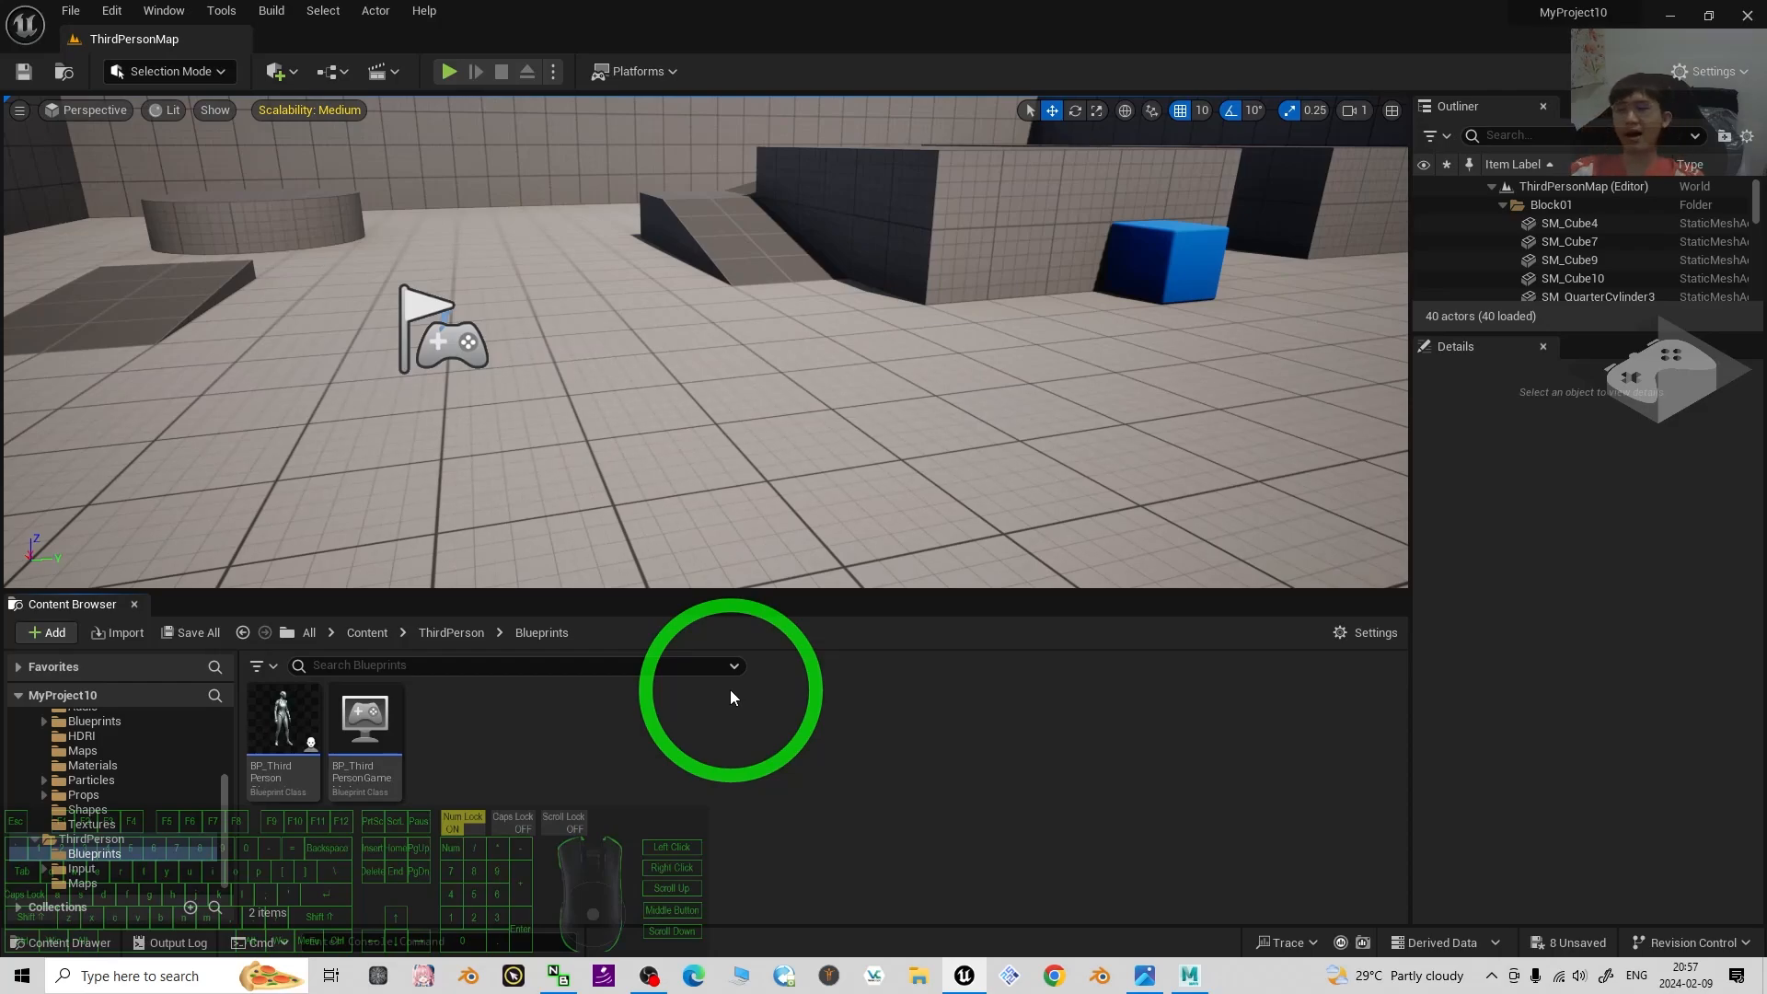
Duplicate the BP_ThirdPersonCharacter blueprint and name the copy BP_ThirdPersonCharacter_avatar01.
right_click(283, 732)
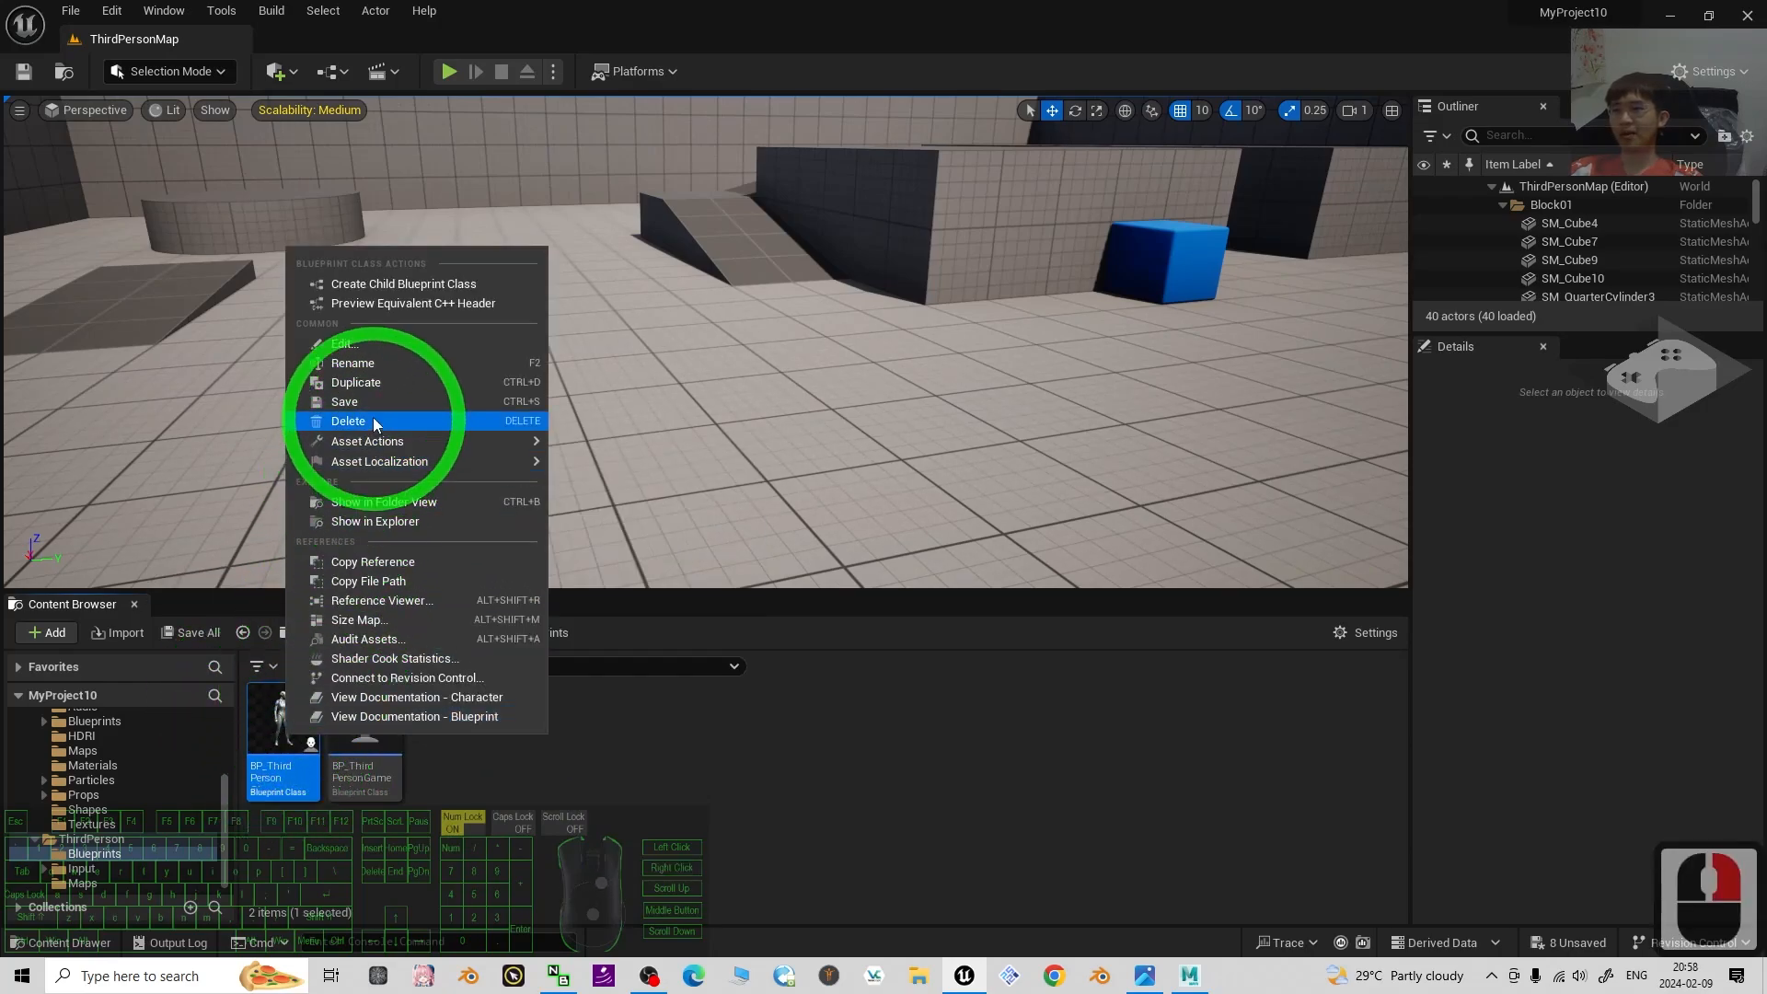
click(359, 382)
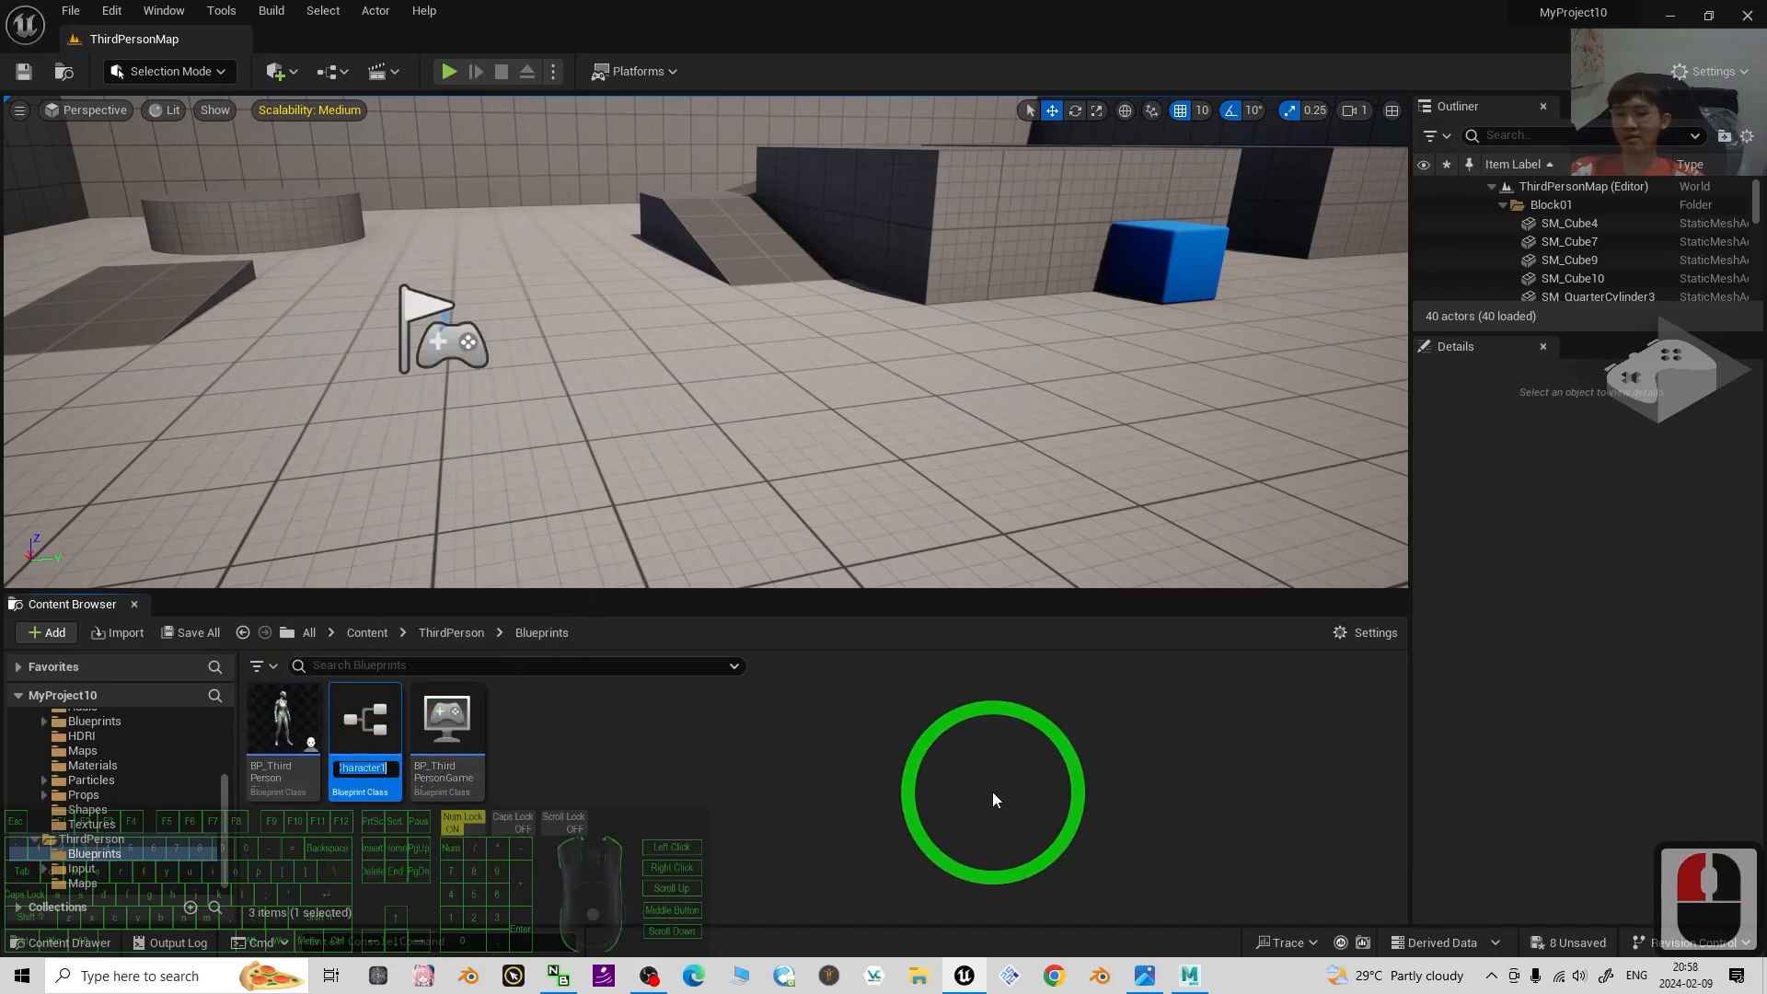
key(BackSpace)
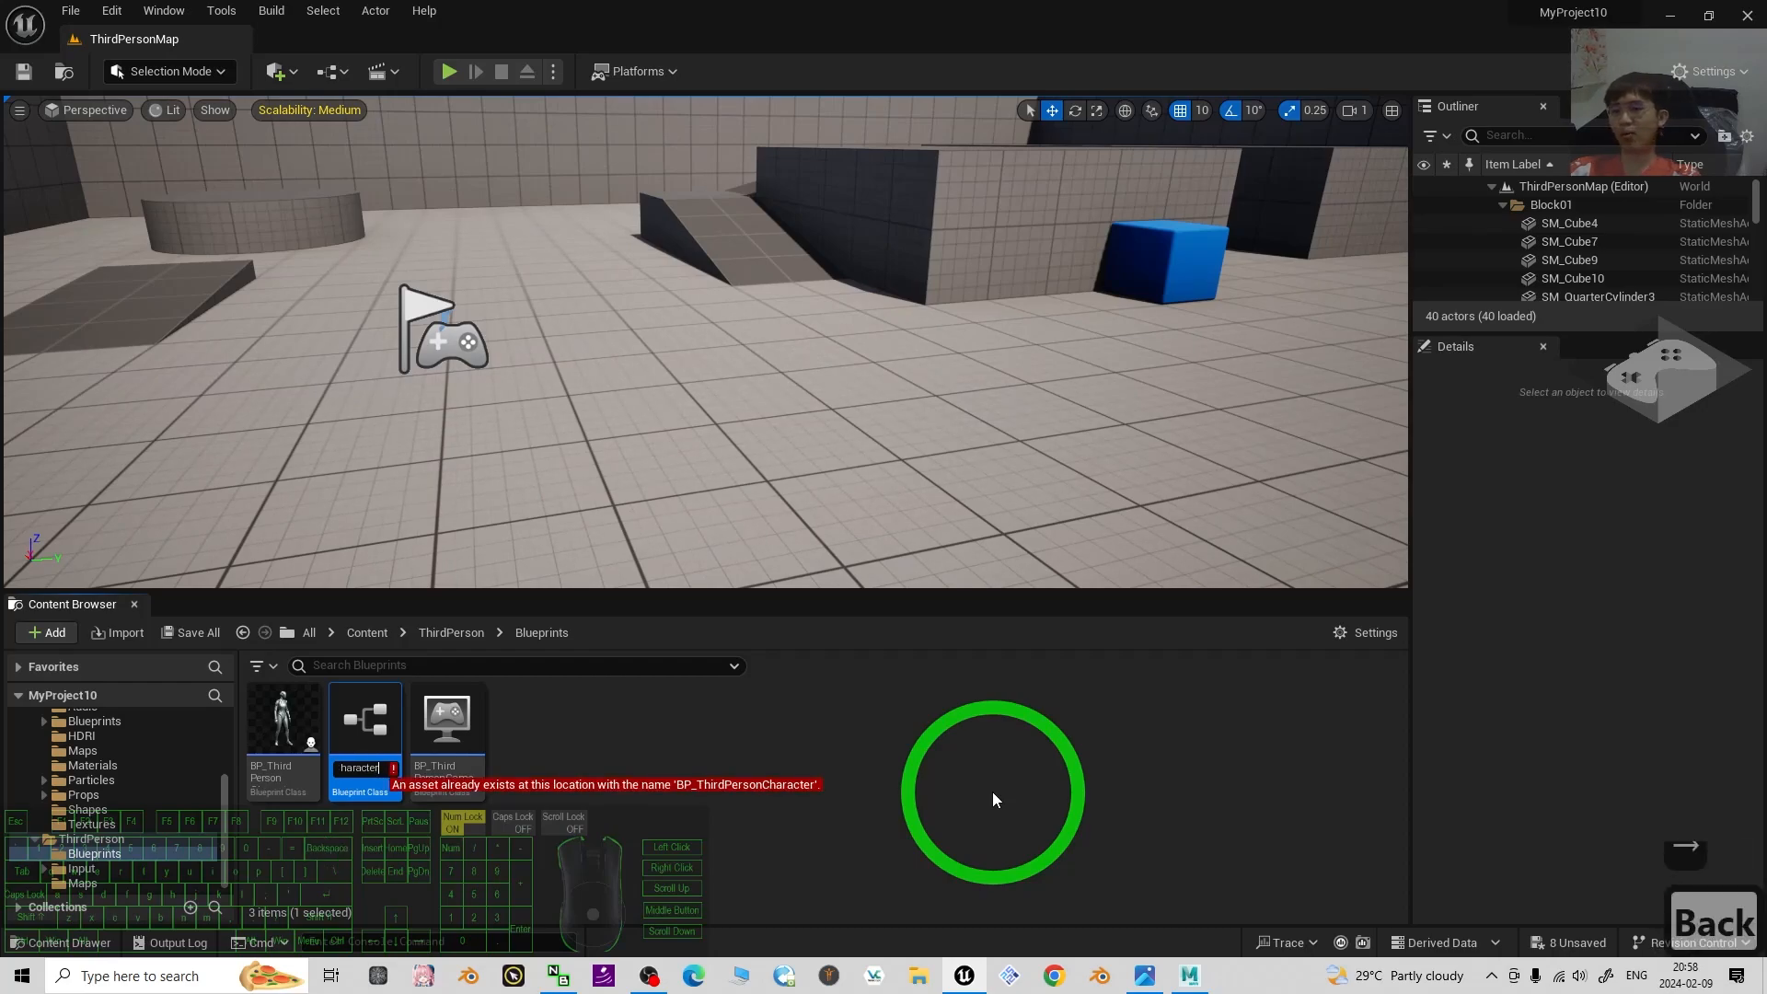
text(_avatar0)
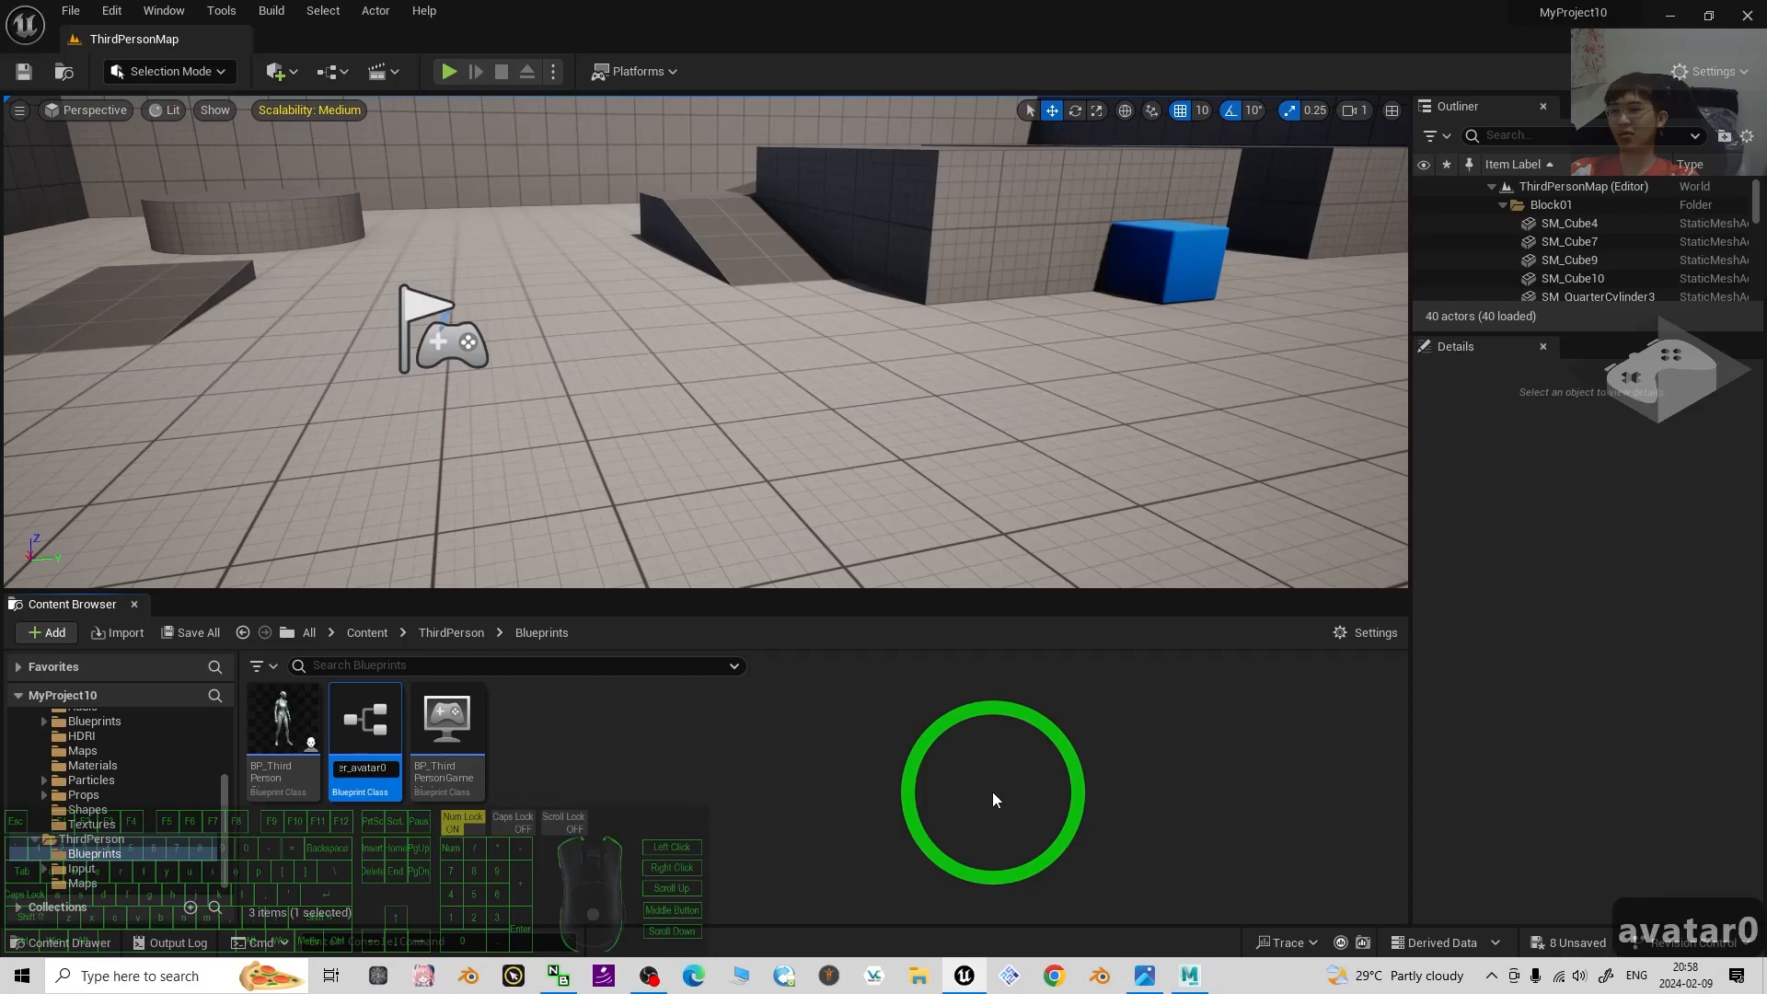
text(1)
key(Return)
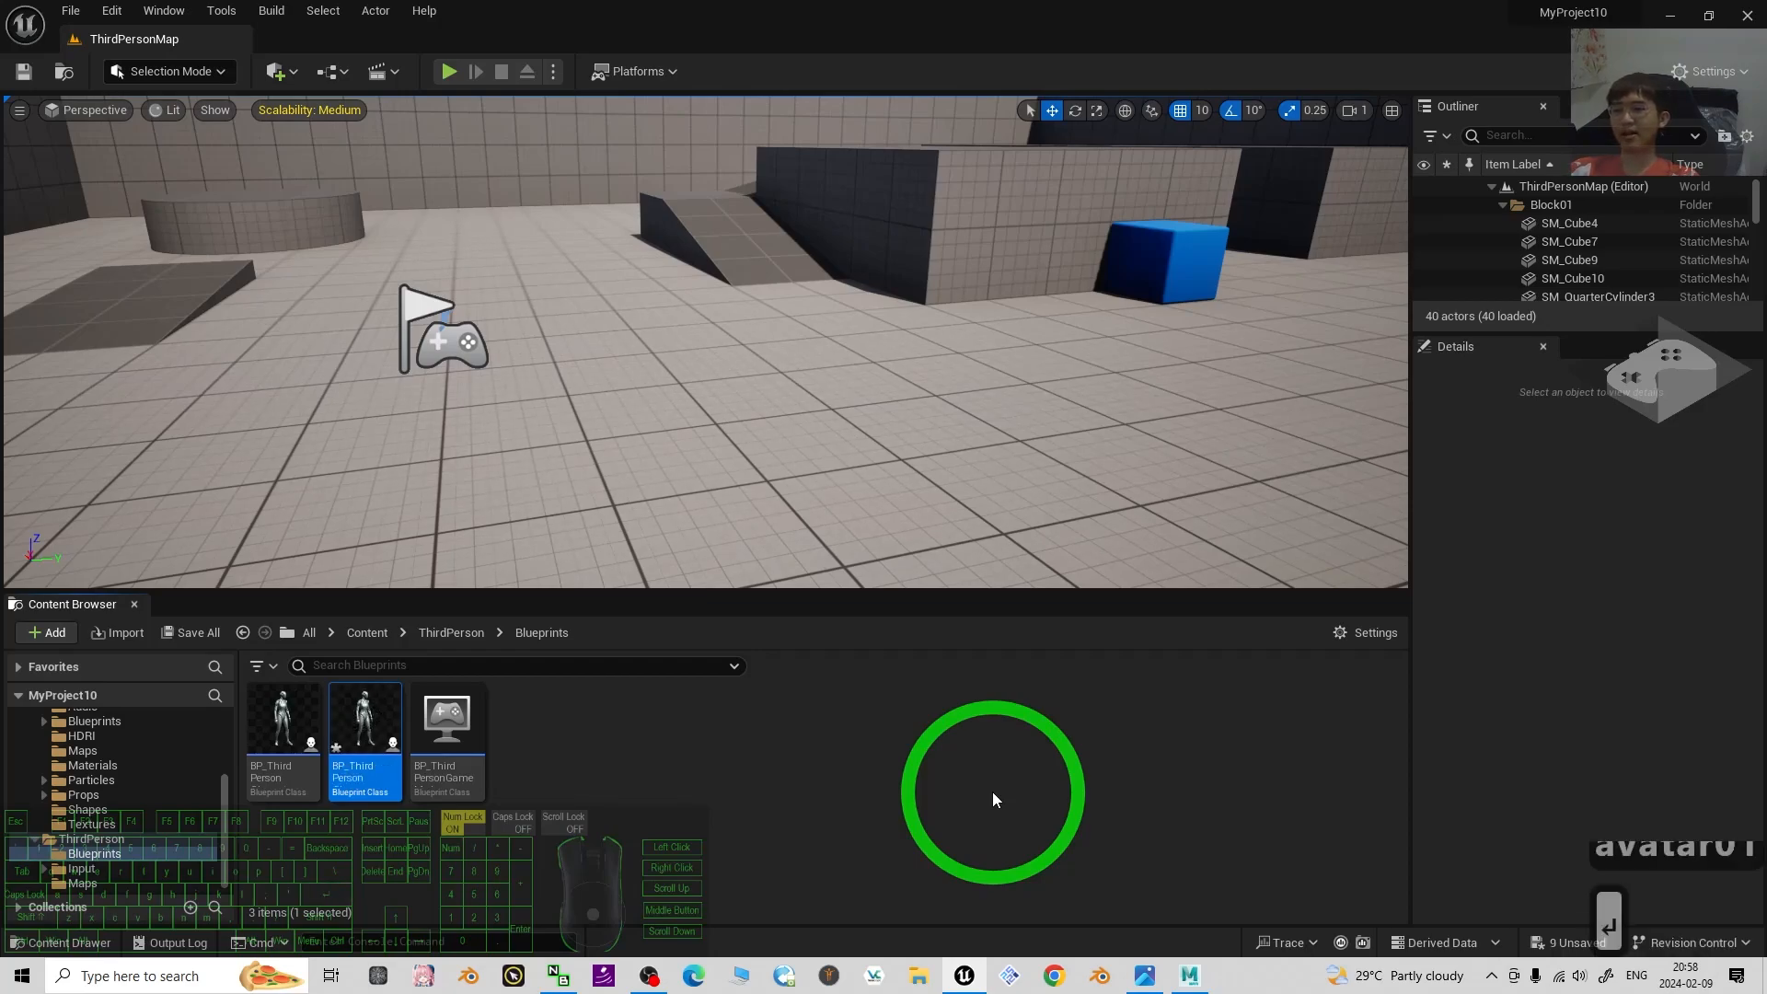
Open BP_ThirdPersonCharacter_avatar01 and set its Mesh component's skeletal mesh asset to avatar01.
double_click(364, 724)
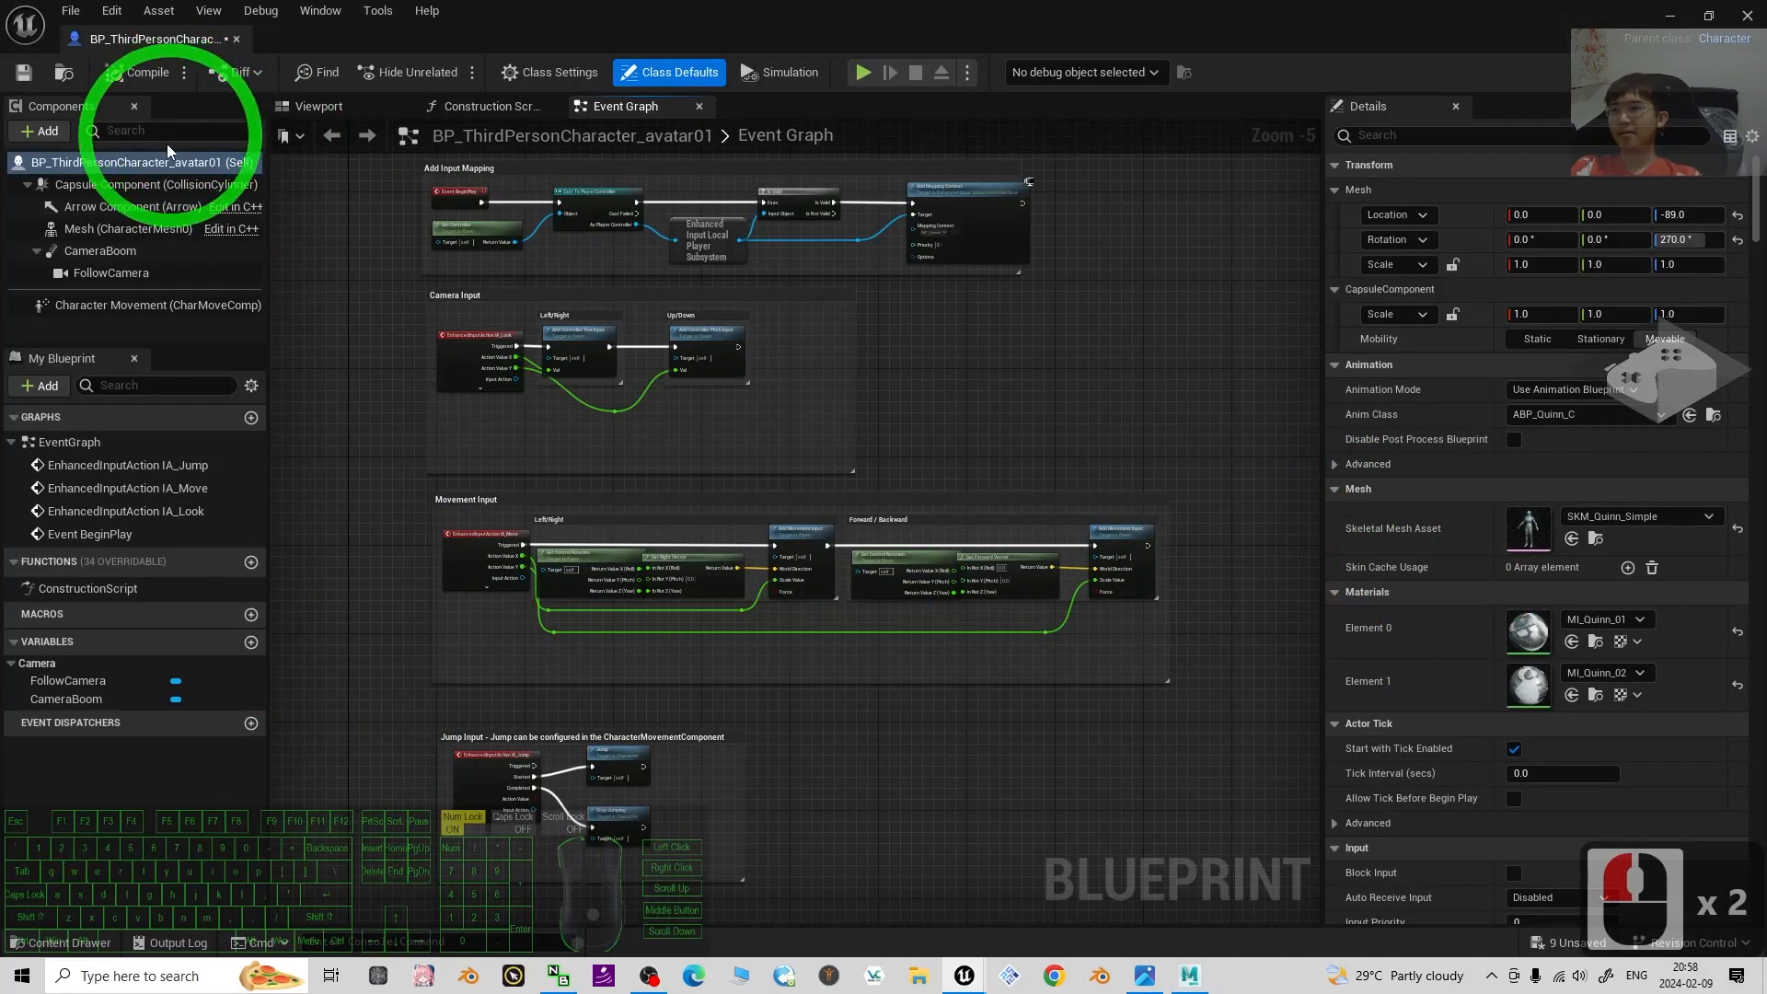
click(89, 230)
click(347, 110)
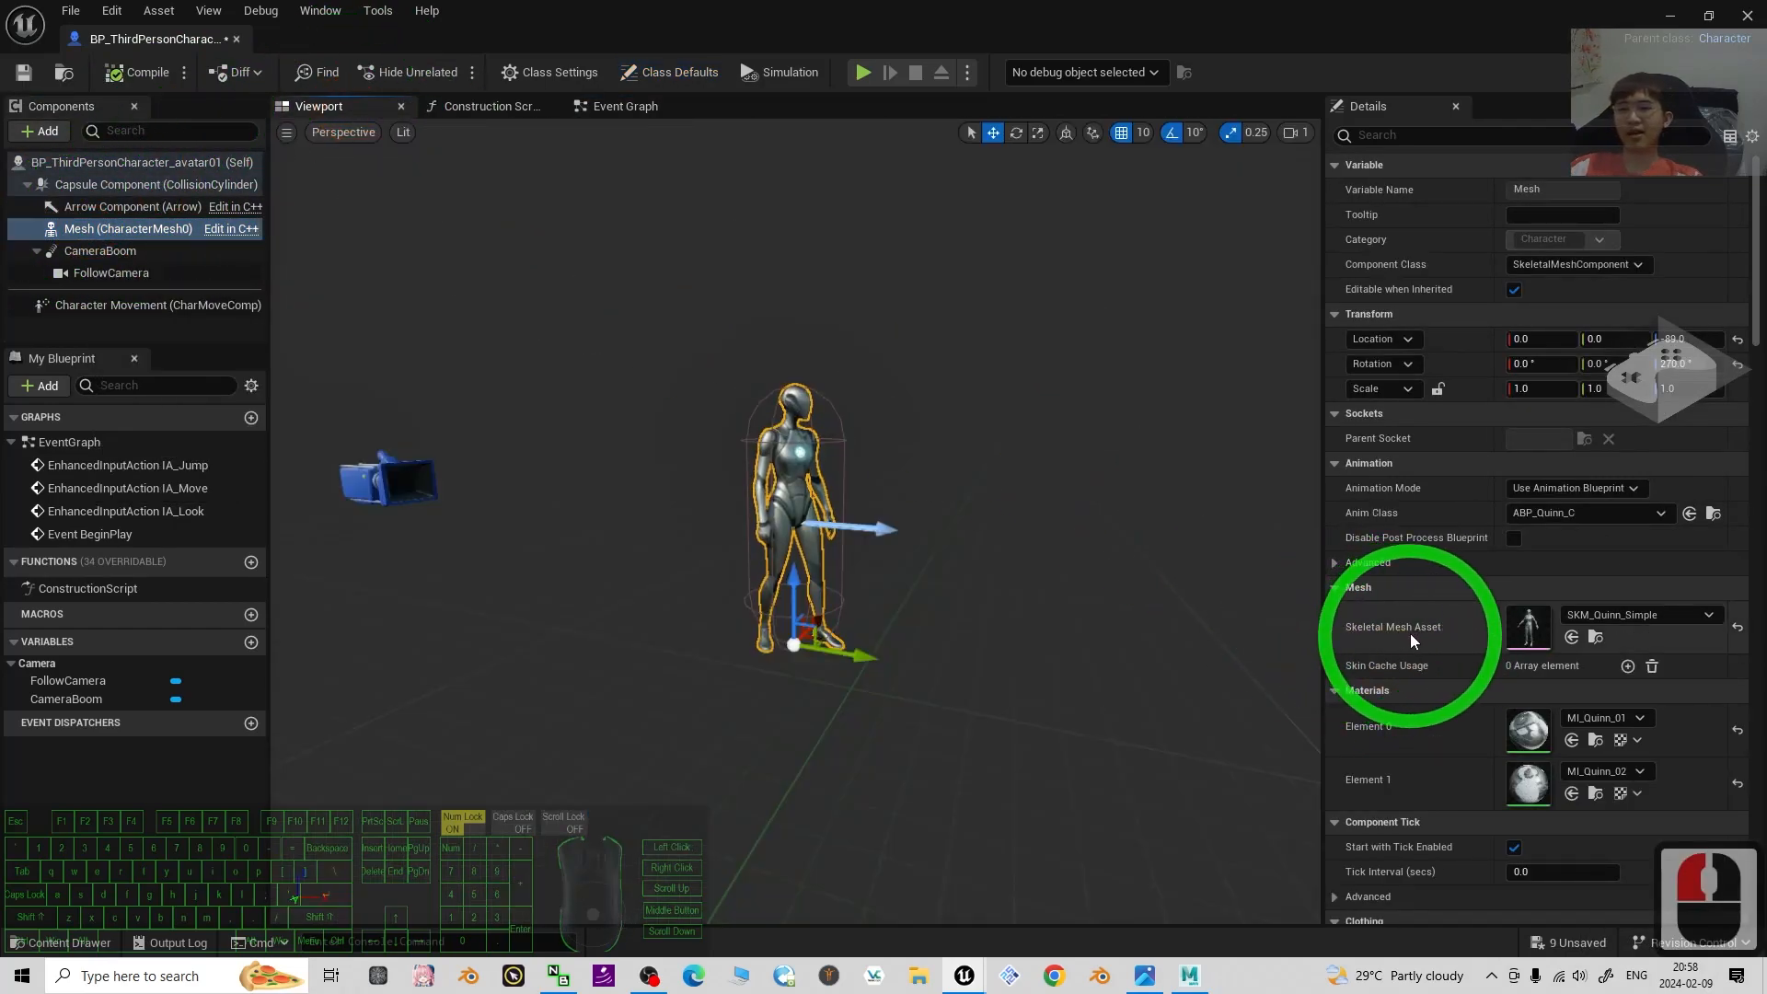
click(1661, 617)
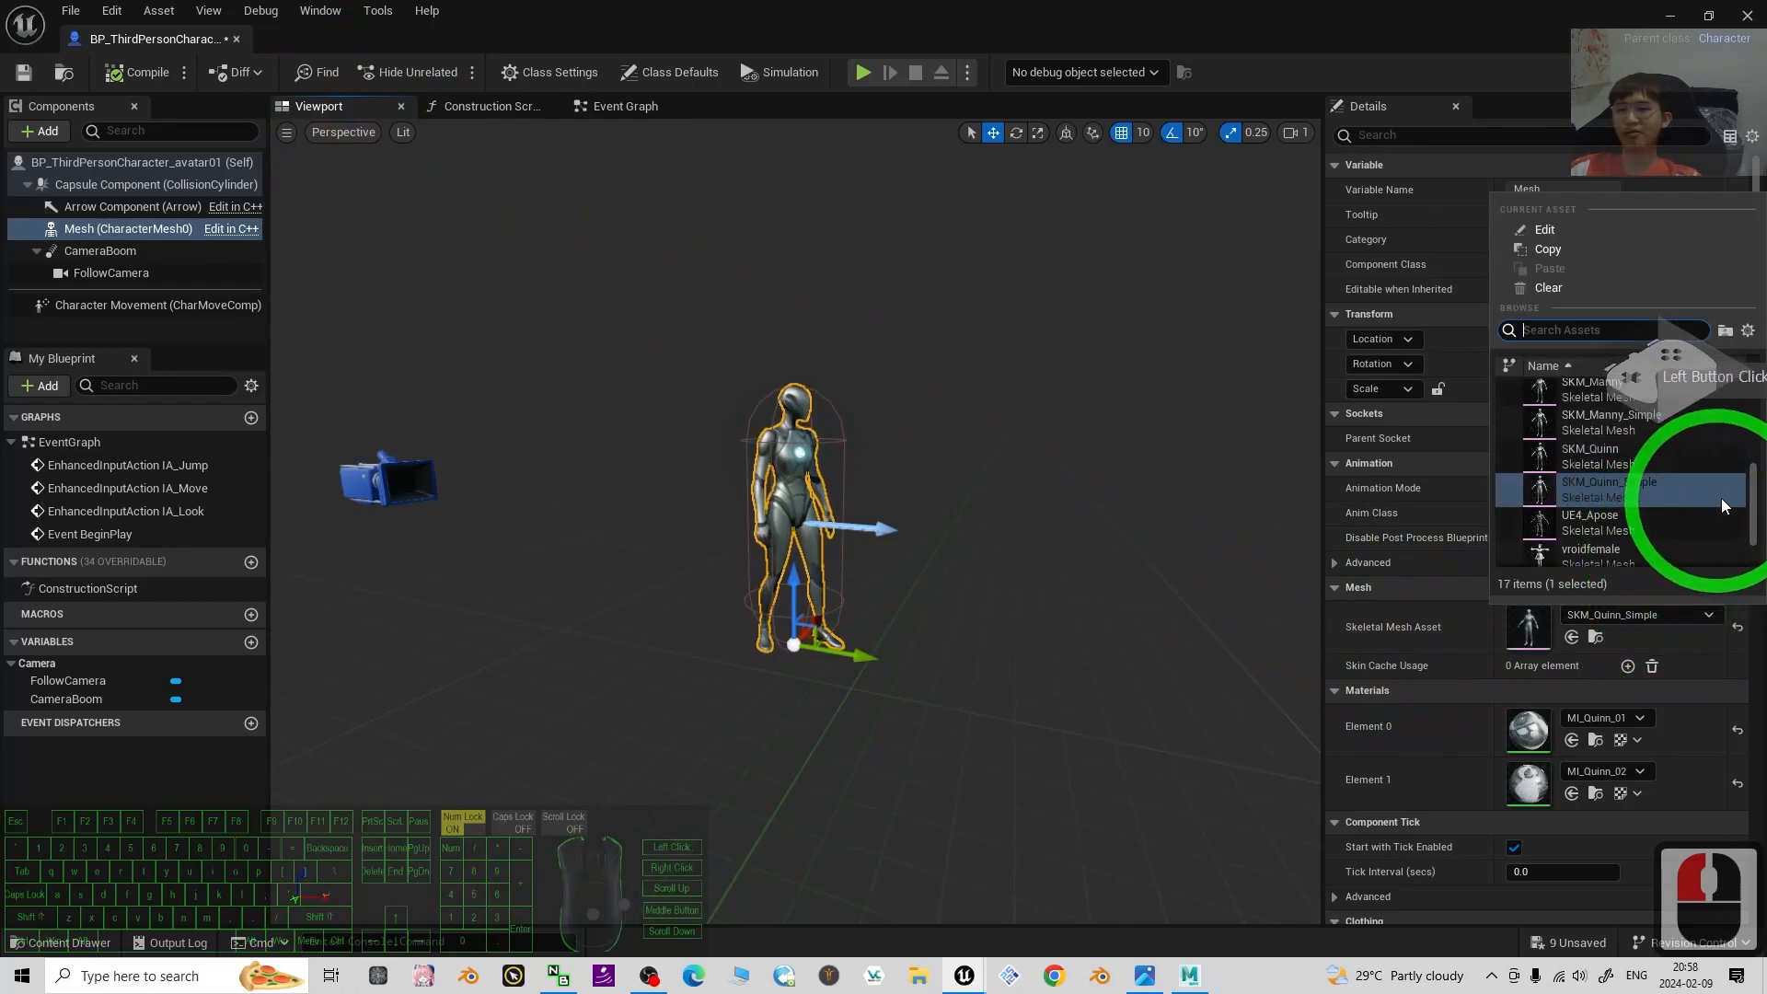
drag(1751, 509, 1746, 426)
click(1587, 467)
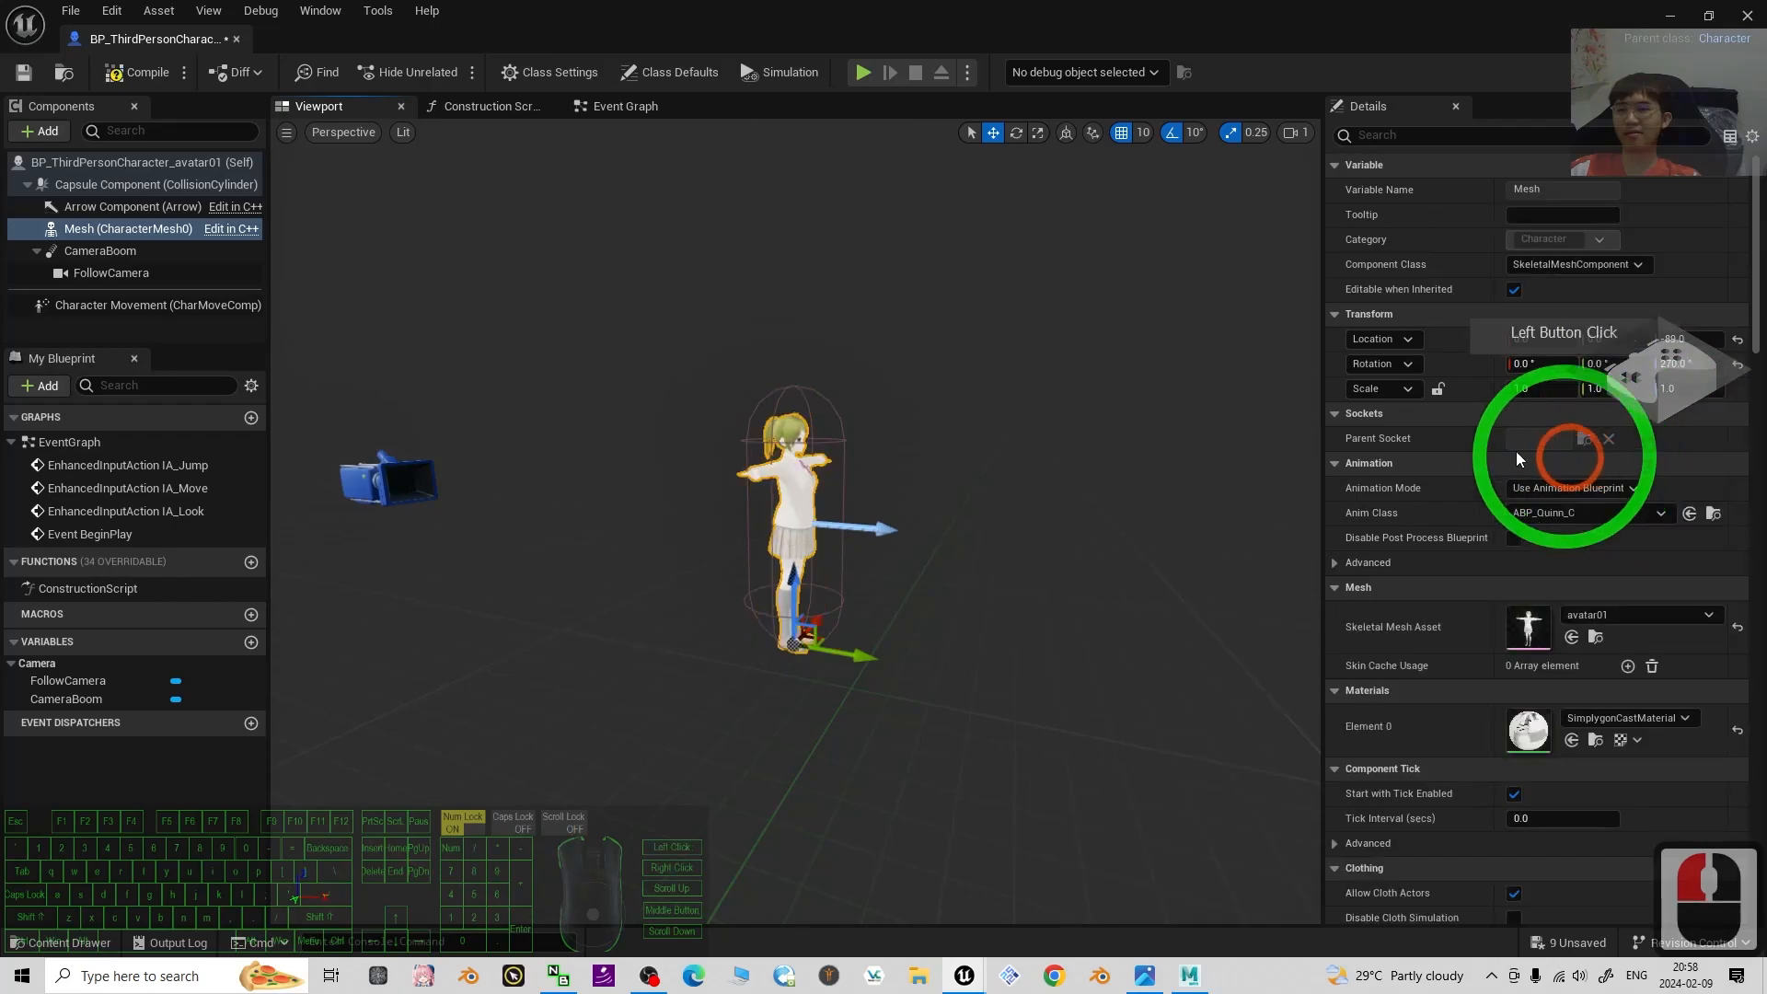
Set the Mesh component's Anim Class to ThirdPerson_AnimBP_avatar01 and check the avatar's pose in the viewport.
scroll(958, 445, up, 4)
scroll(1061, 543, down, 2)
drag(1090, 562, 1123, 573)
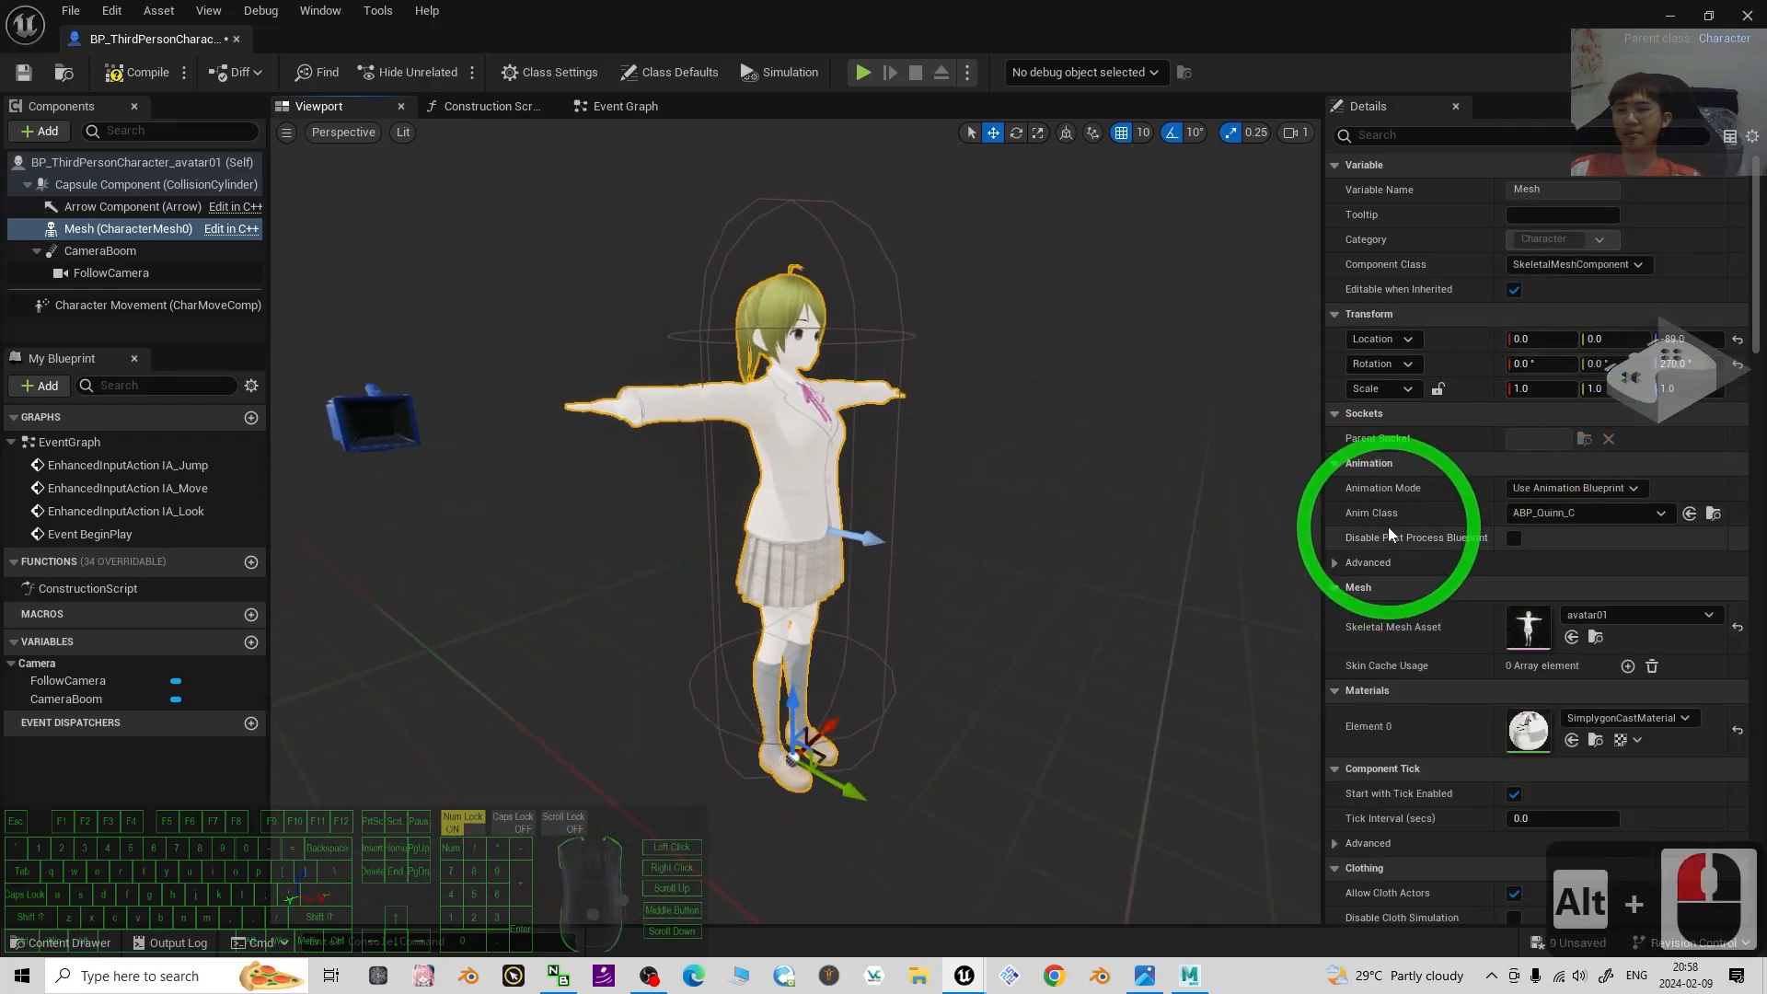
click(1574, 517)
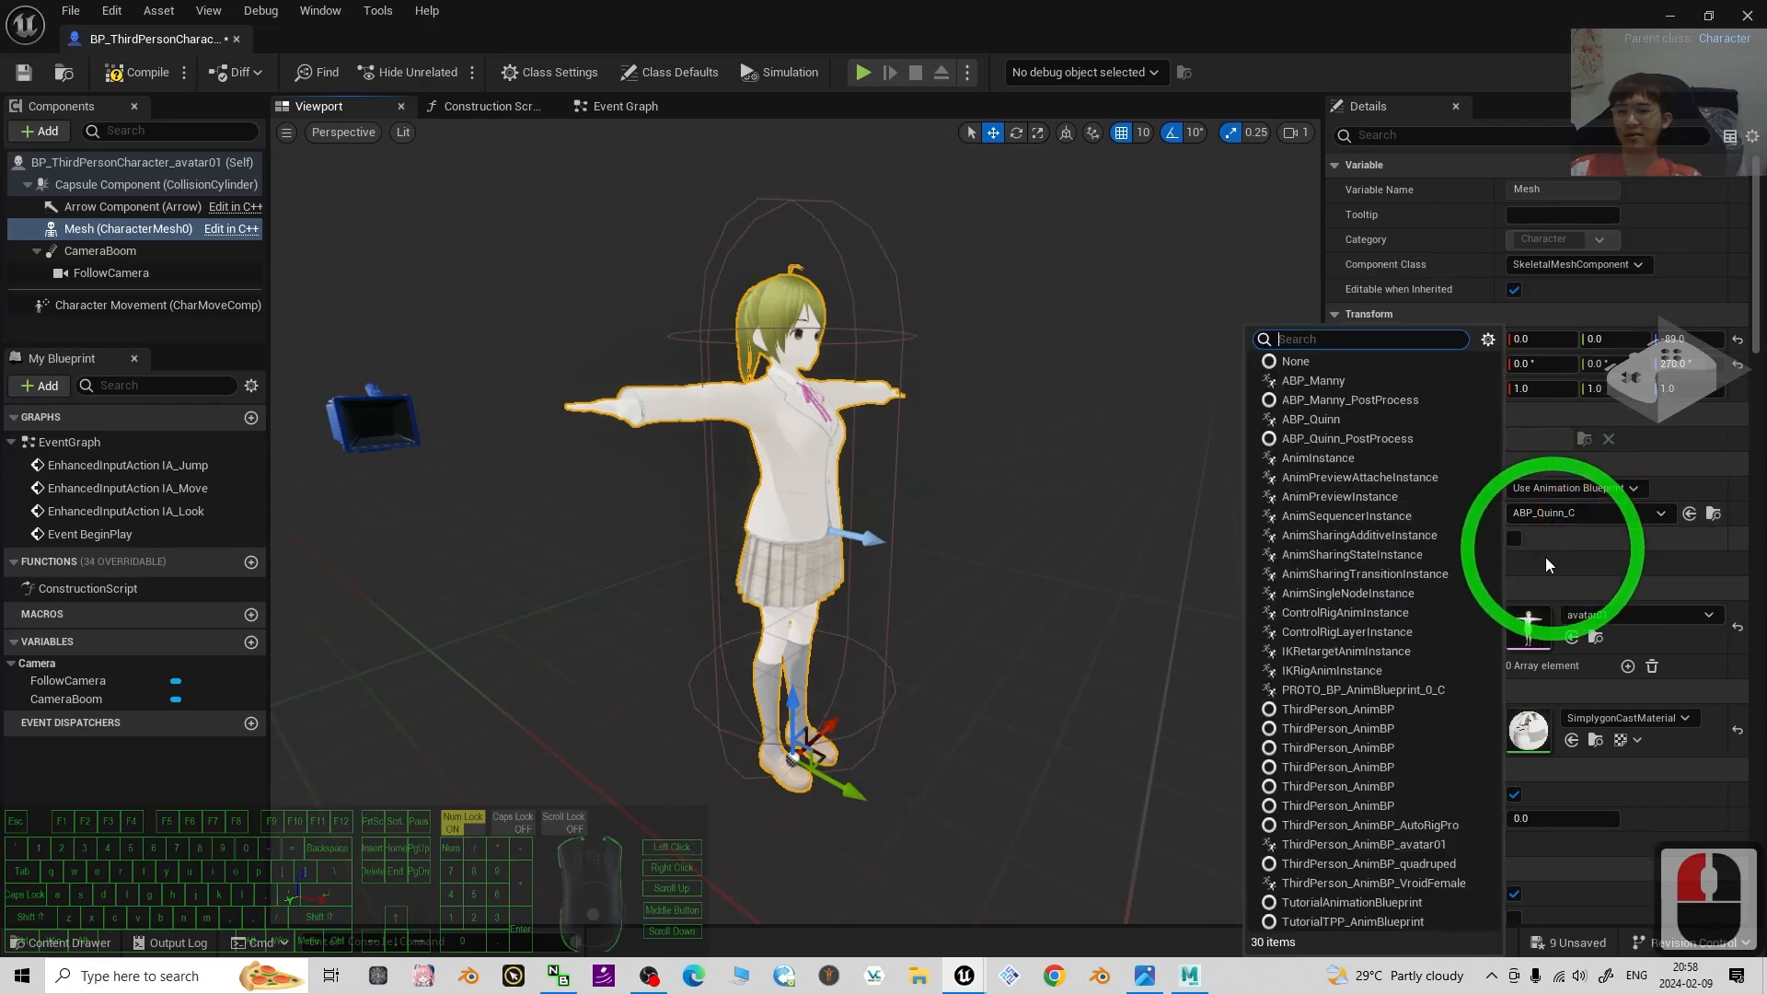
click(1432, 845)
scroll(1141, 588, up, 5)
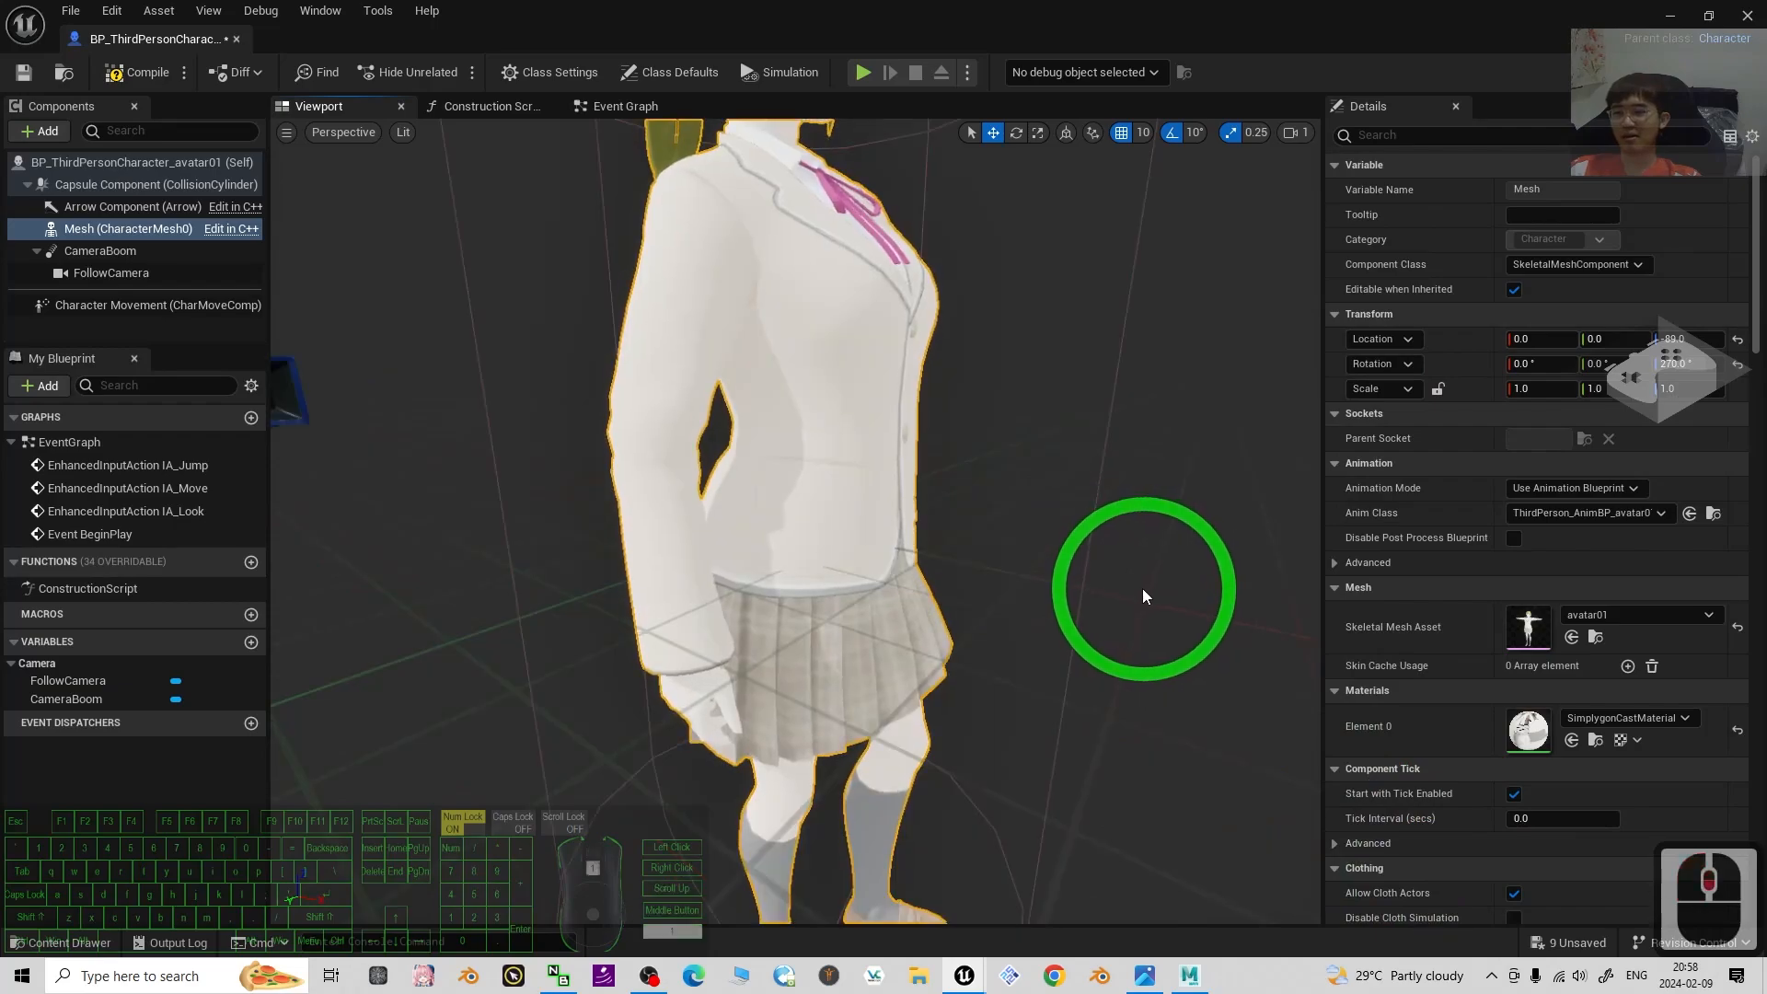
Check the whole avatar in the viewport, compile and save BP_ThirdPersonCharacter_avatar01, and close its editor.
scroll(1141, 588, down, 5)
drag(1053, 572, 1262, 580)
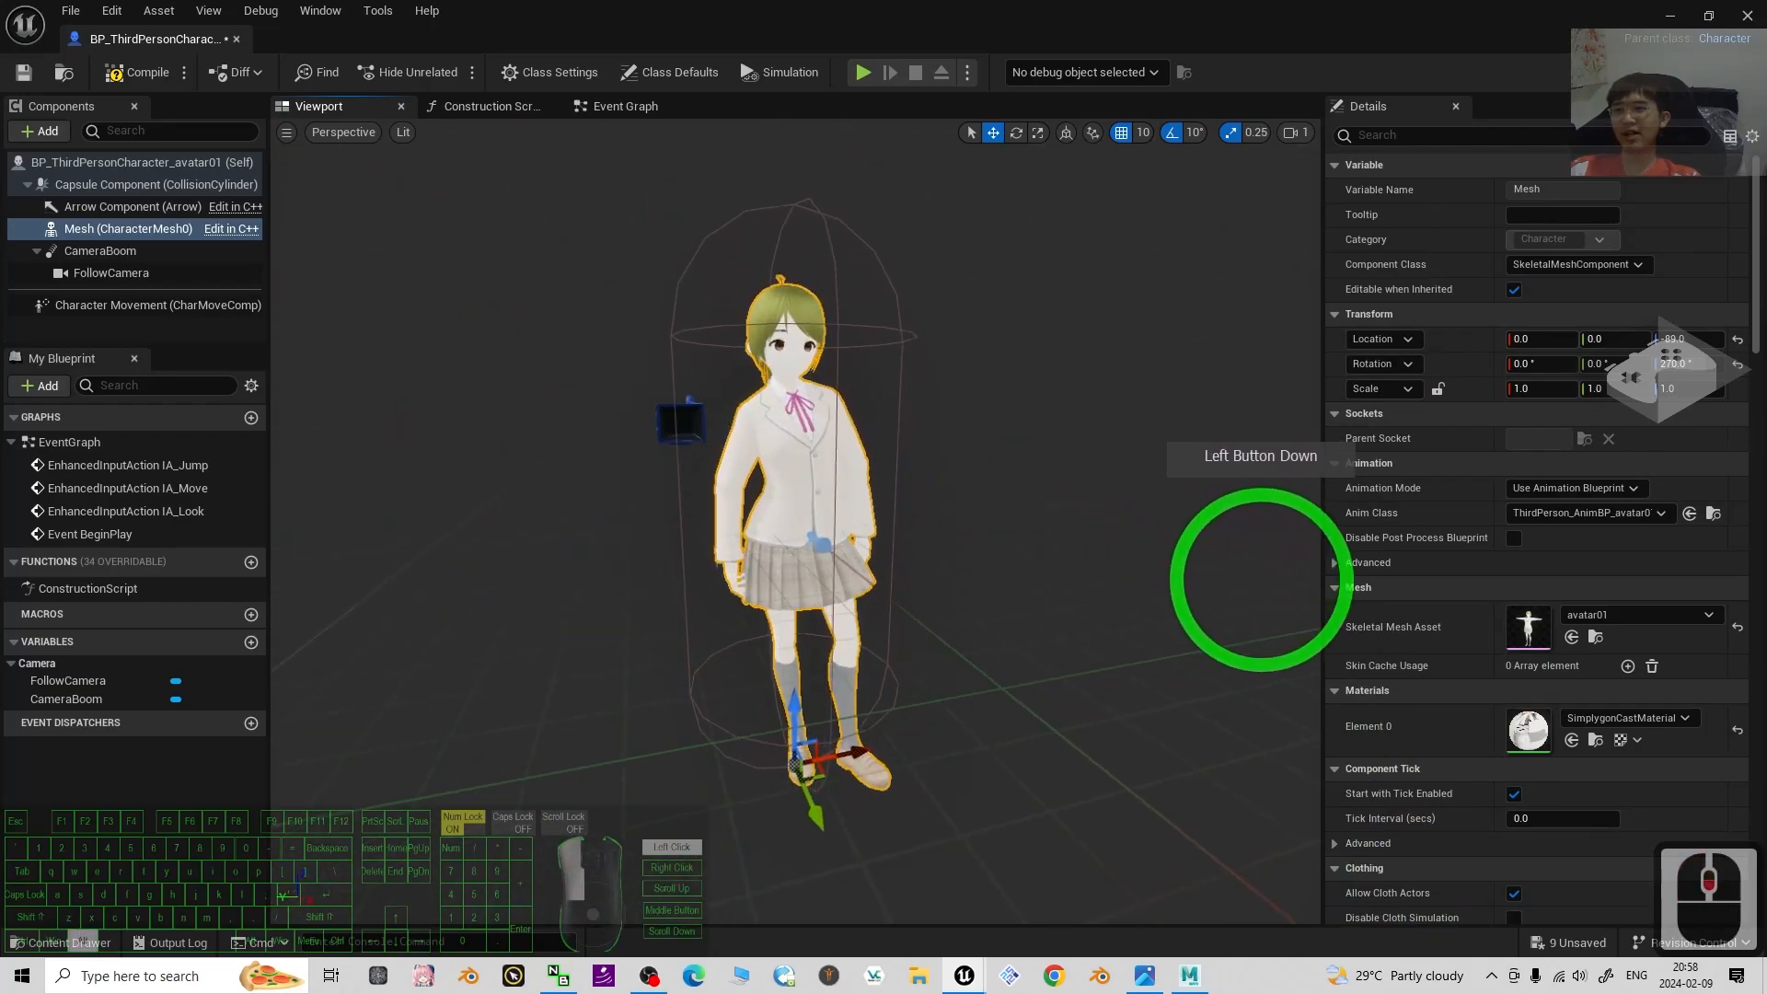
click(127, 73)
click(25, 76)
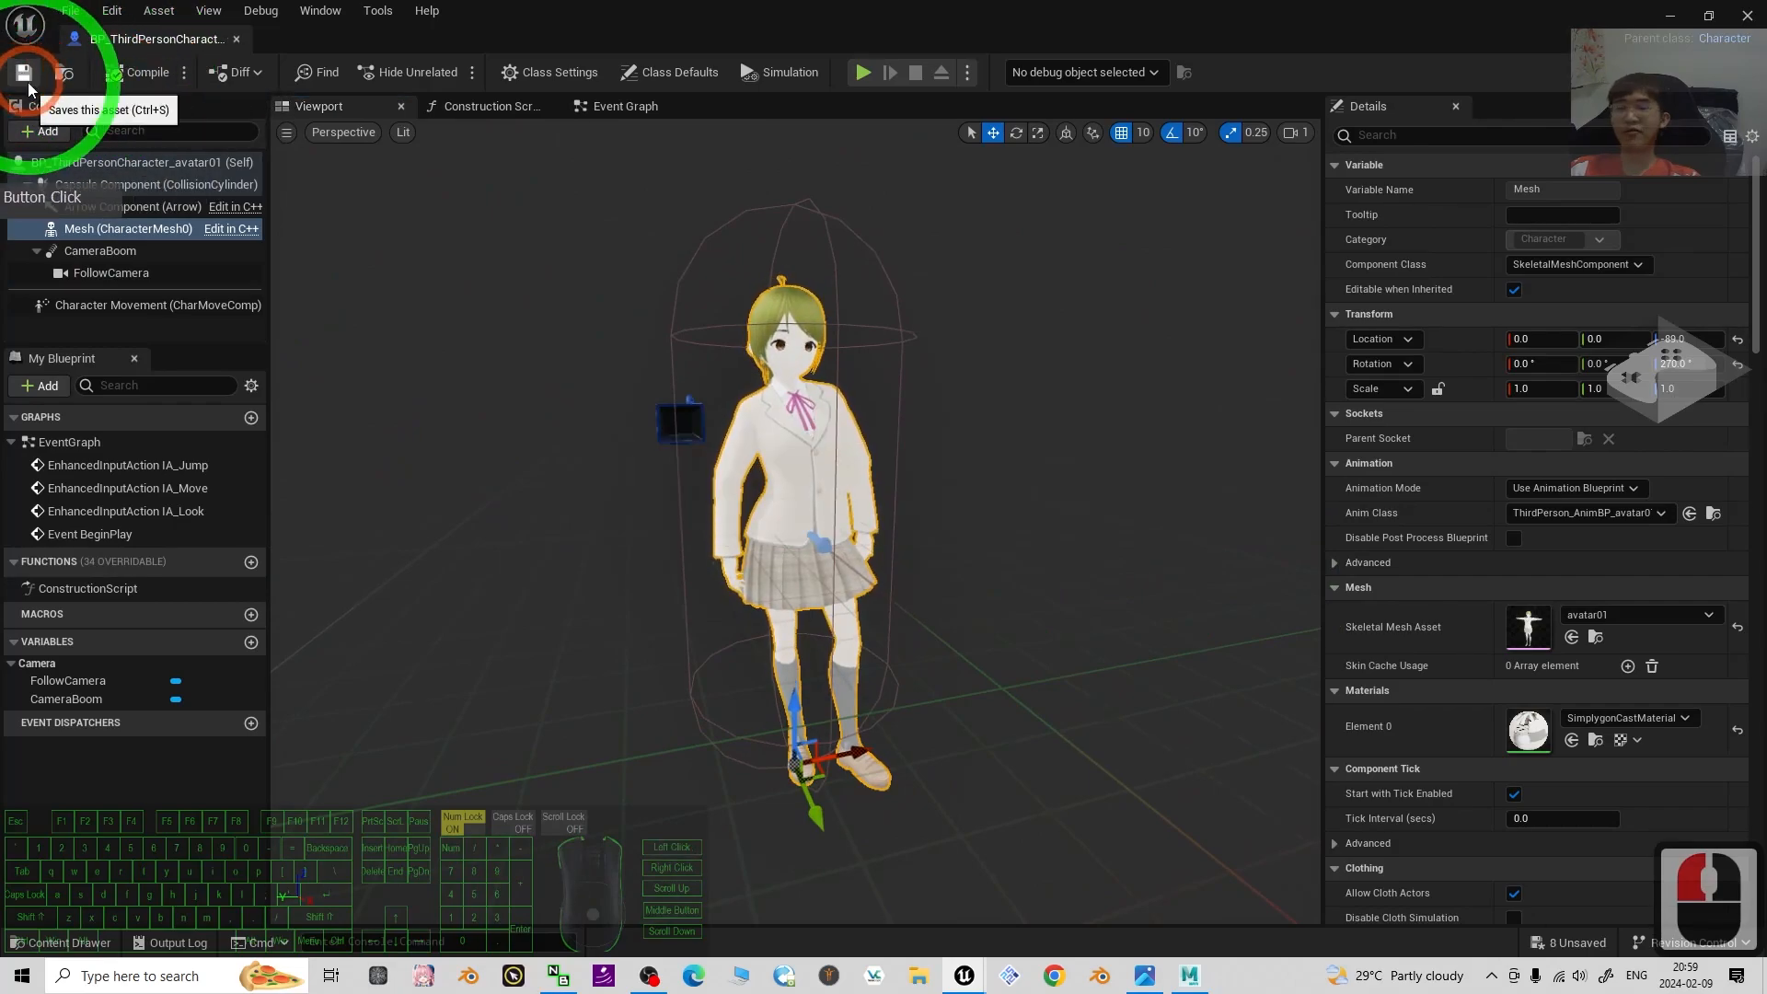
click(1747, 15)
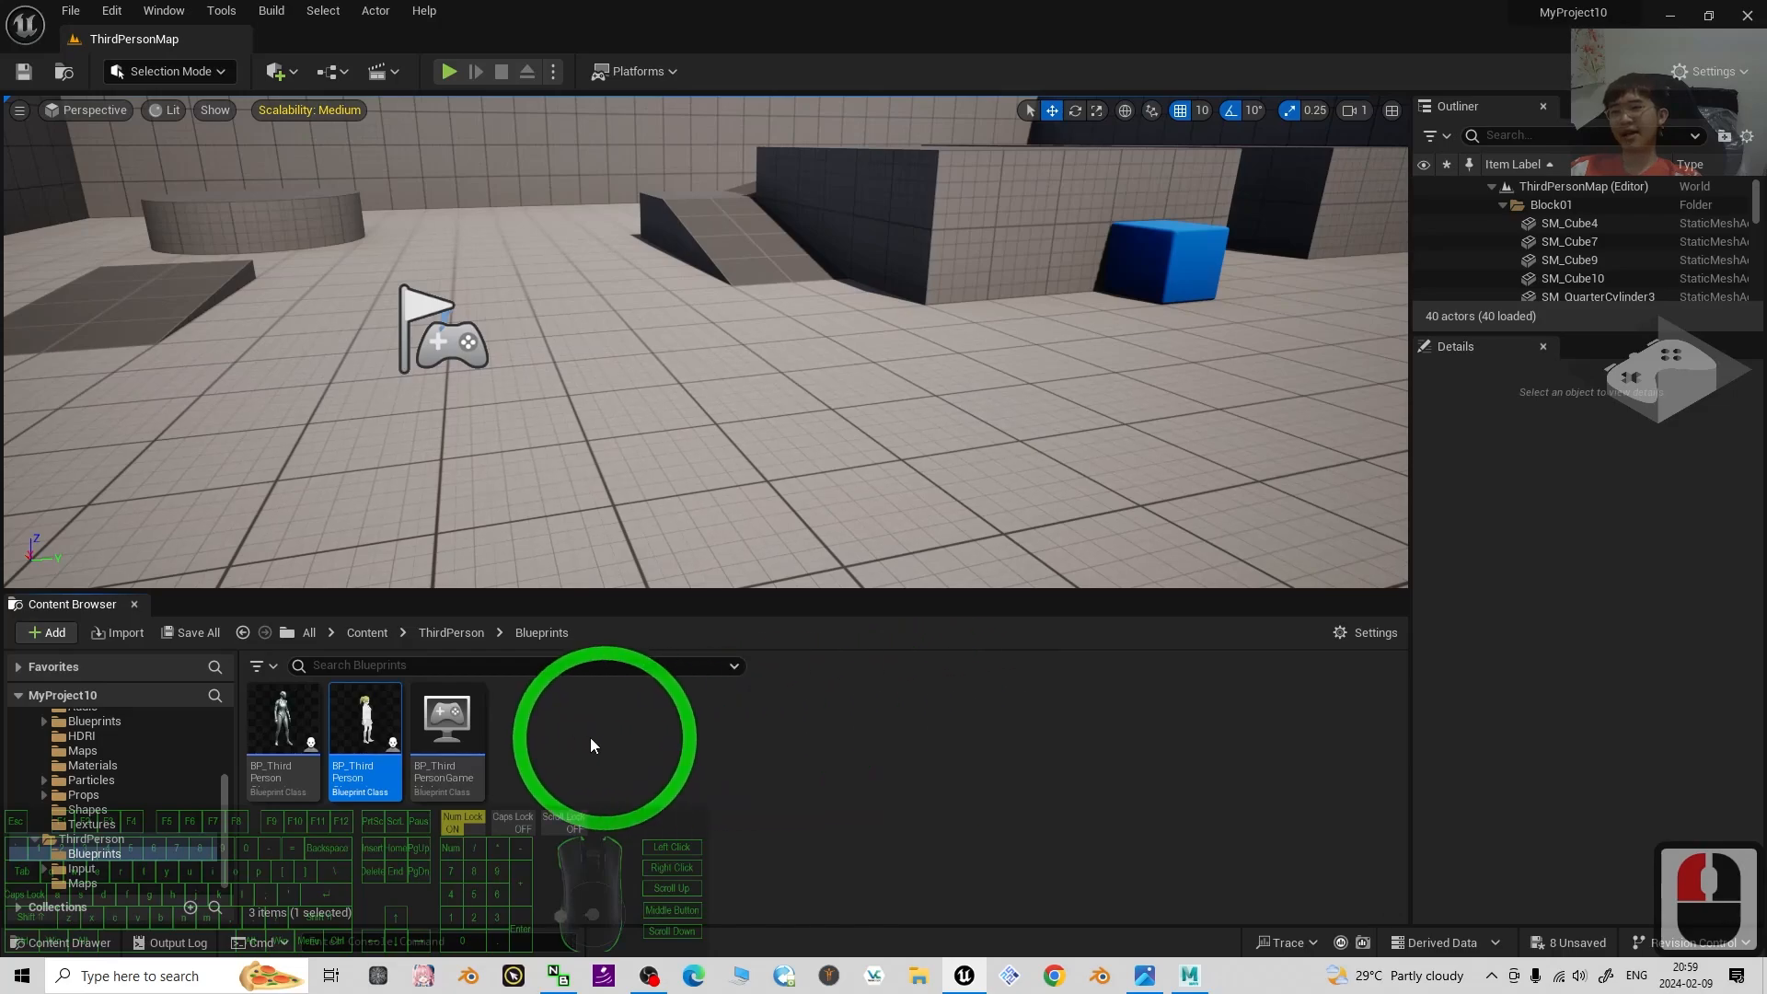
Set the Default Pawn Class of BP_ThirdPersonGameMode to BP_ThirdPersonCharacter_avatar01, then compile, save and close the game mode blueprint.
click(432, 738)
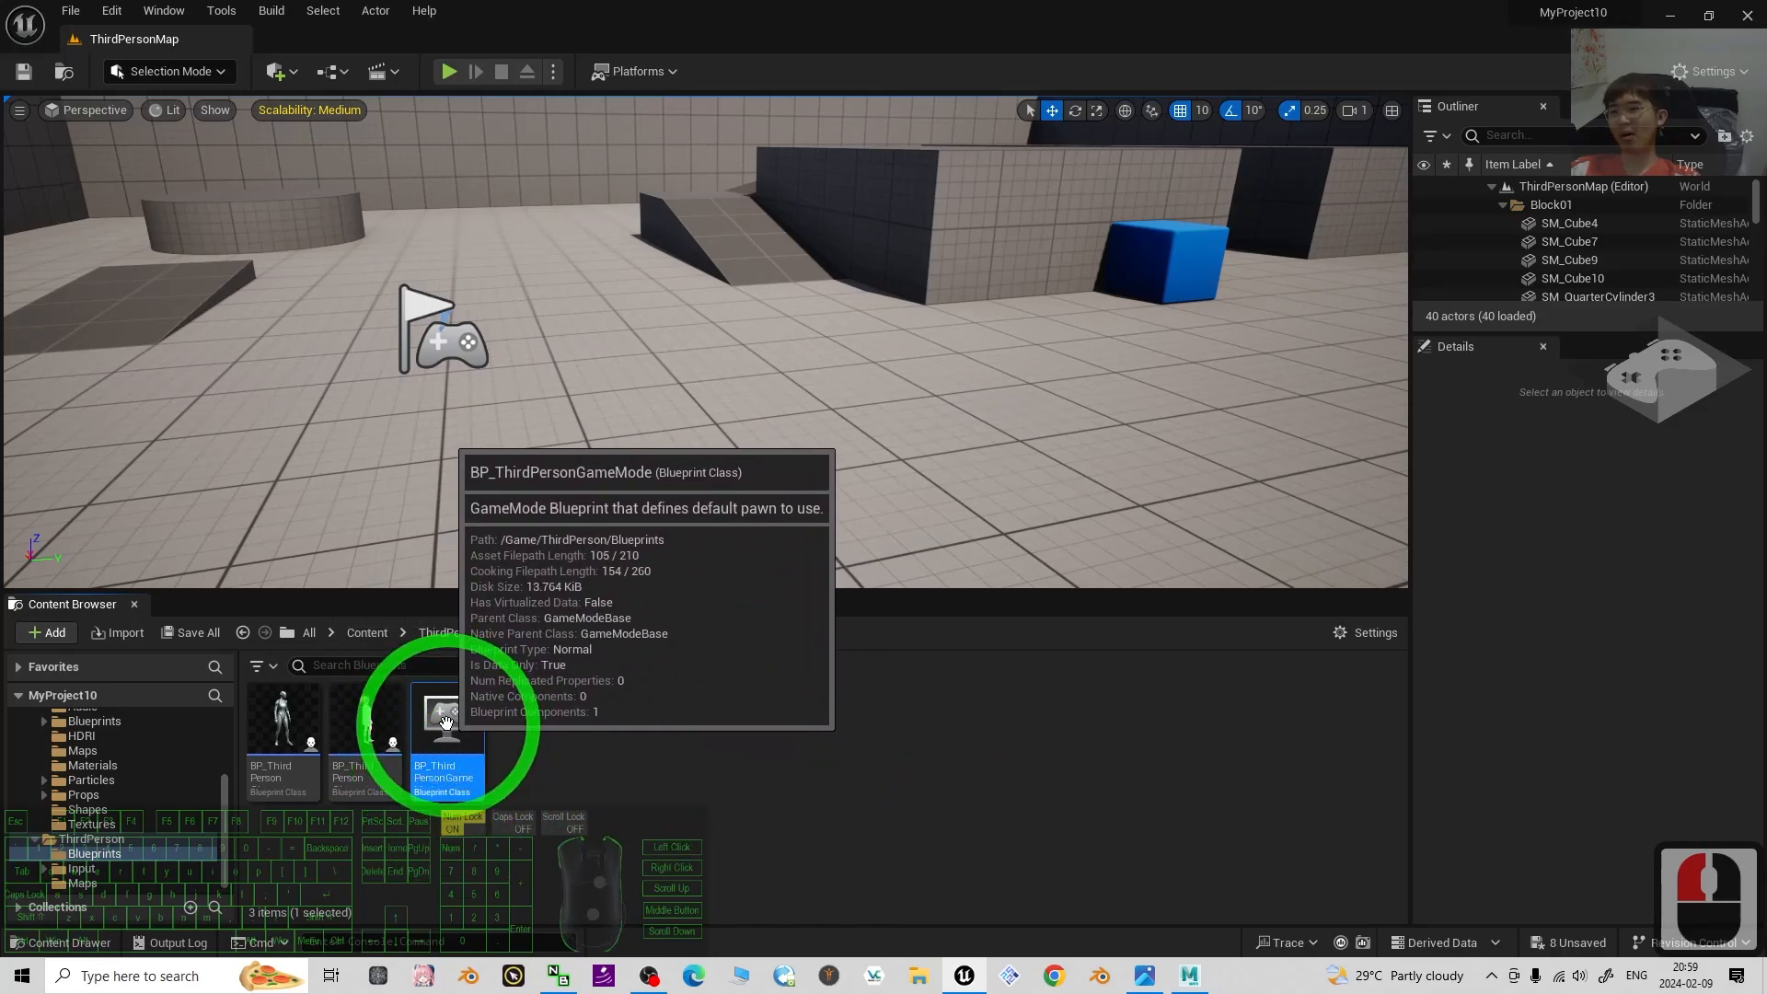
double_click(451, 718)
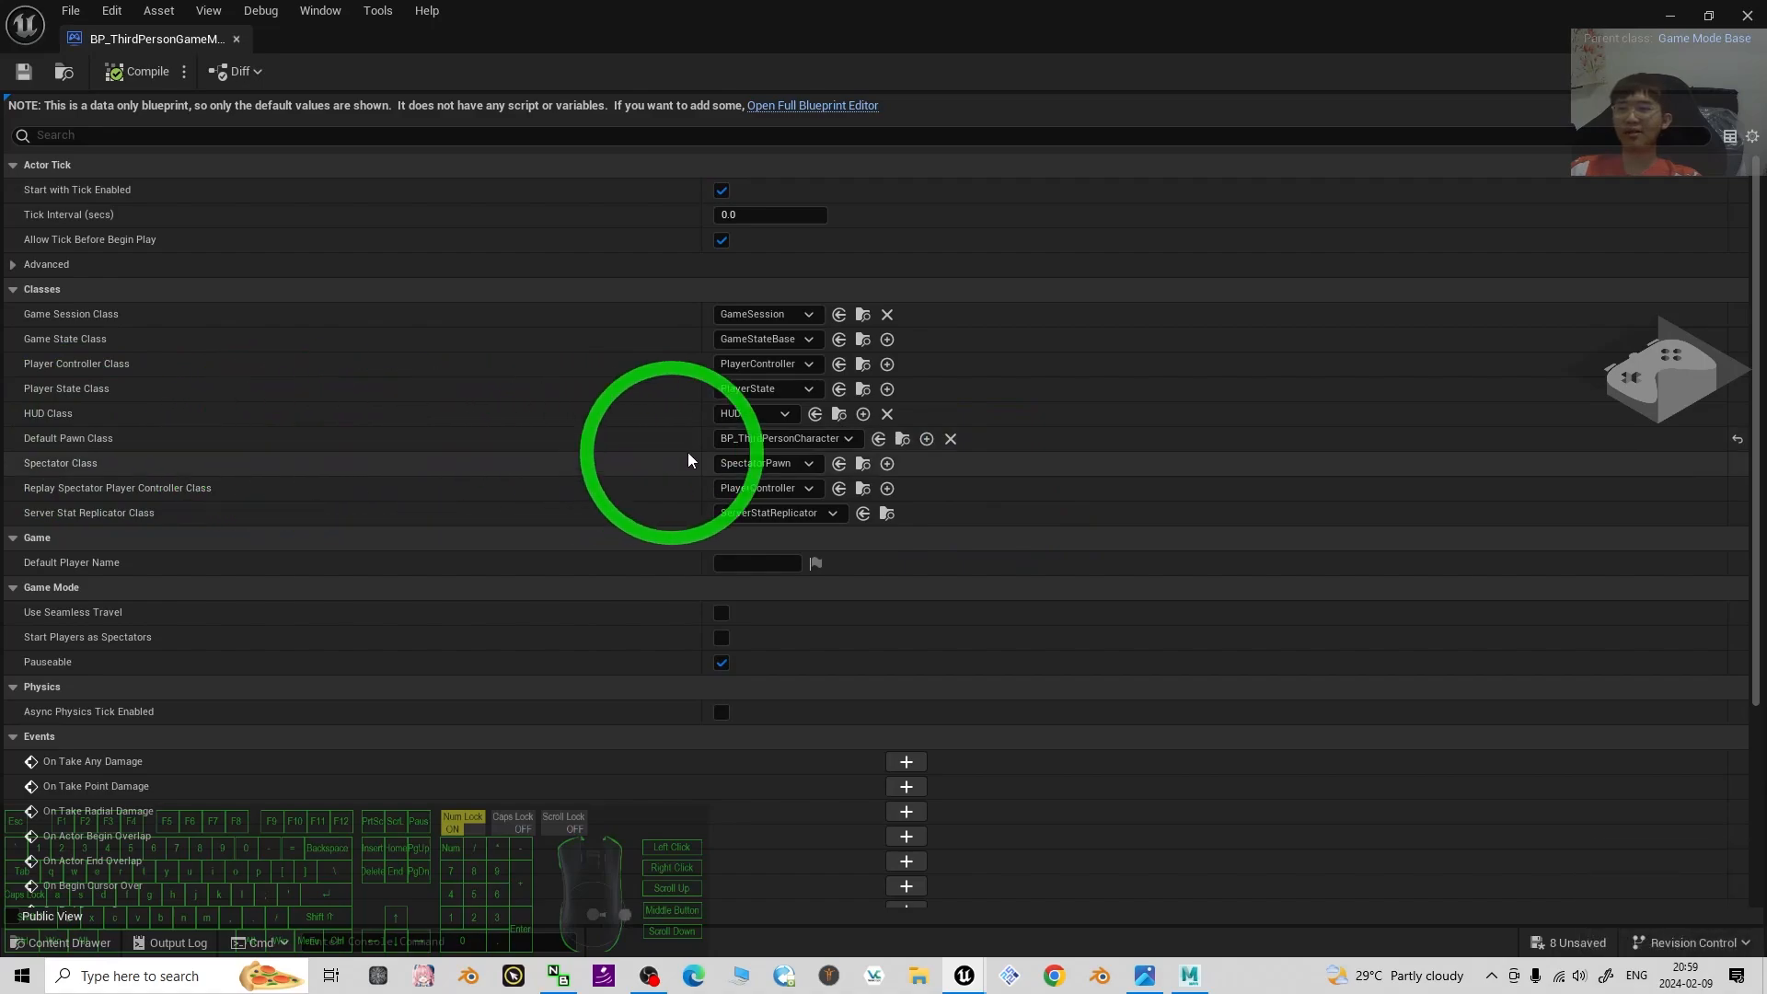
click(775, 442)
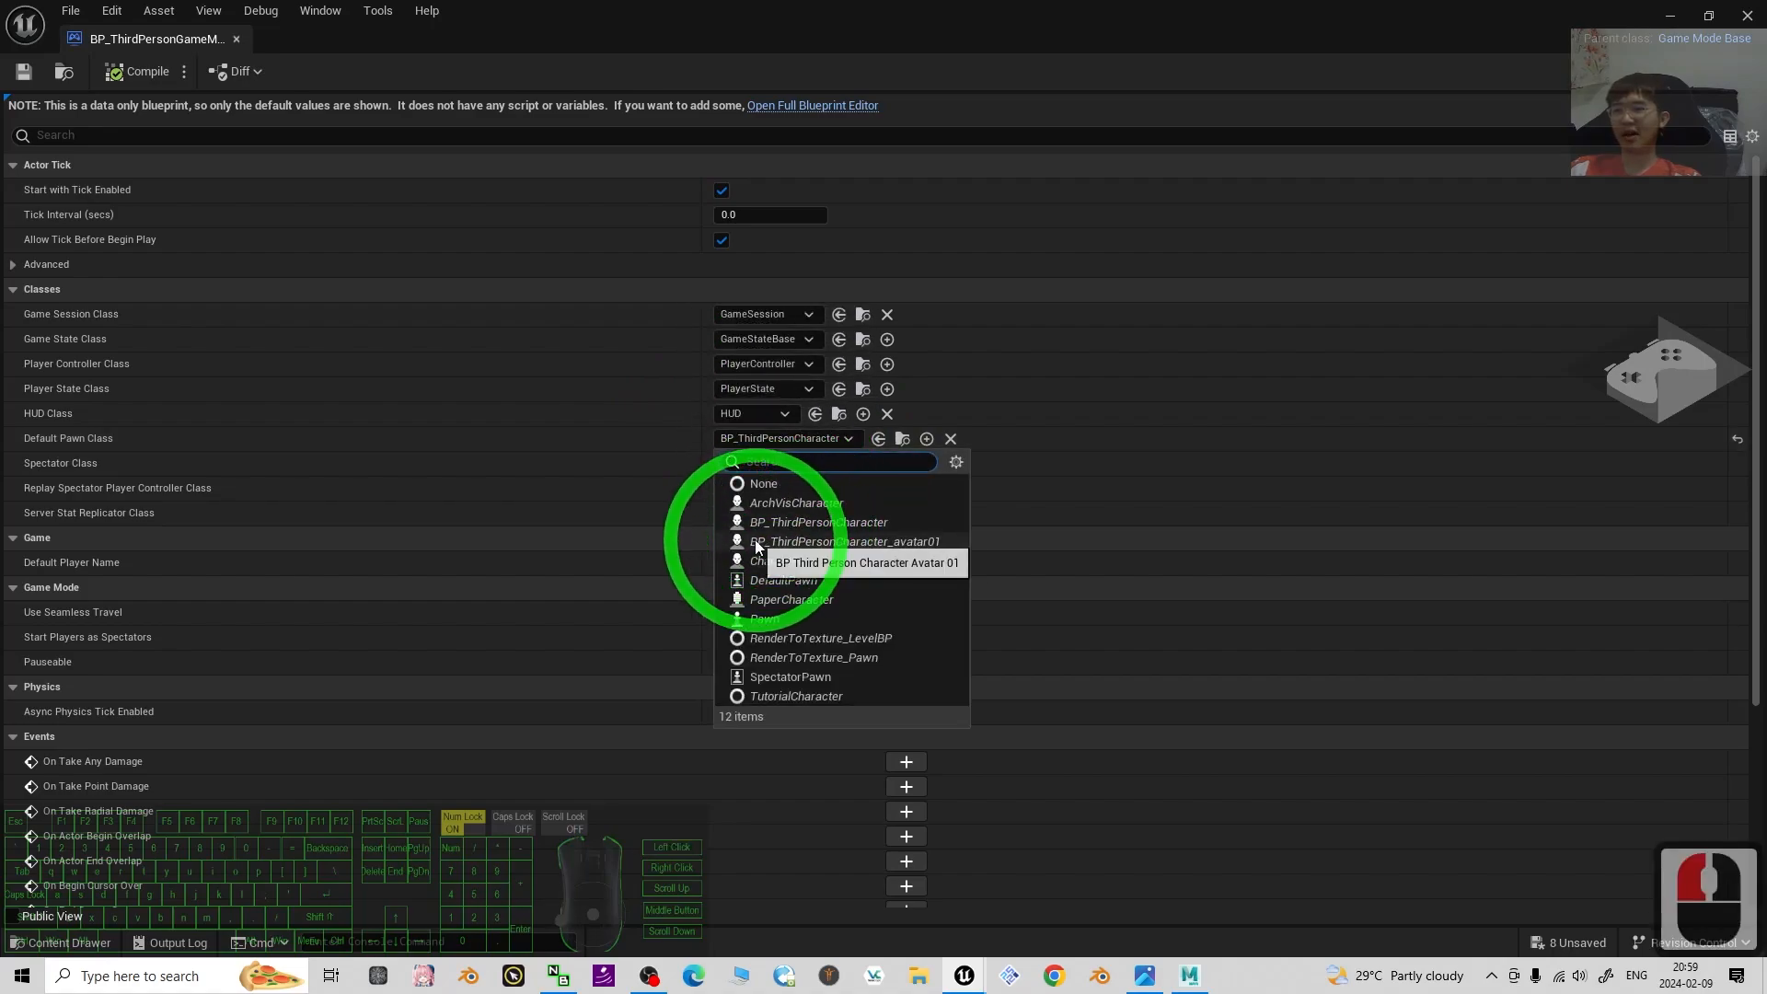
click(869, 544)
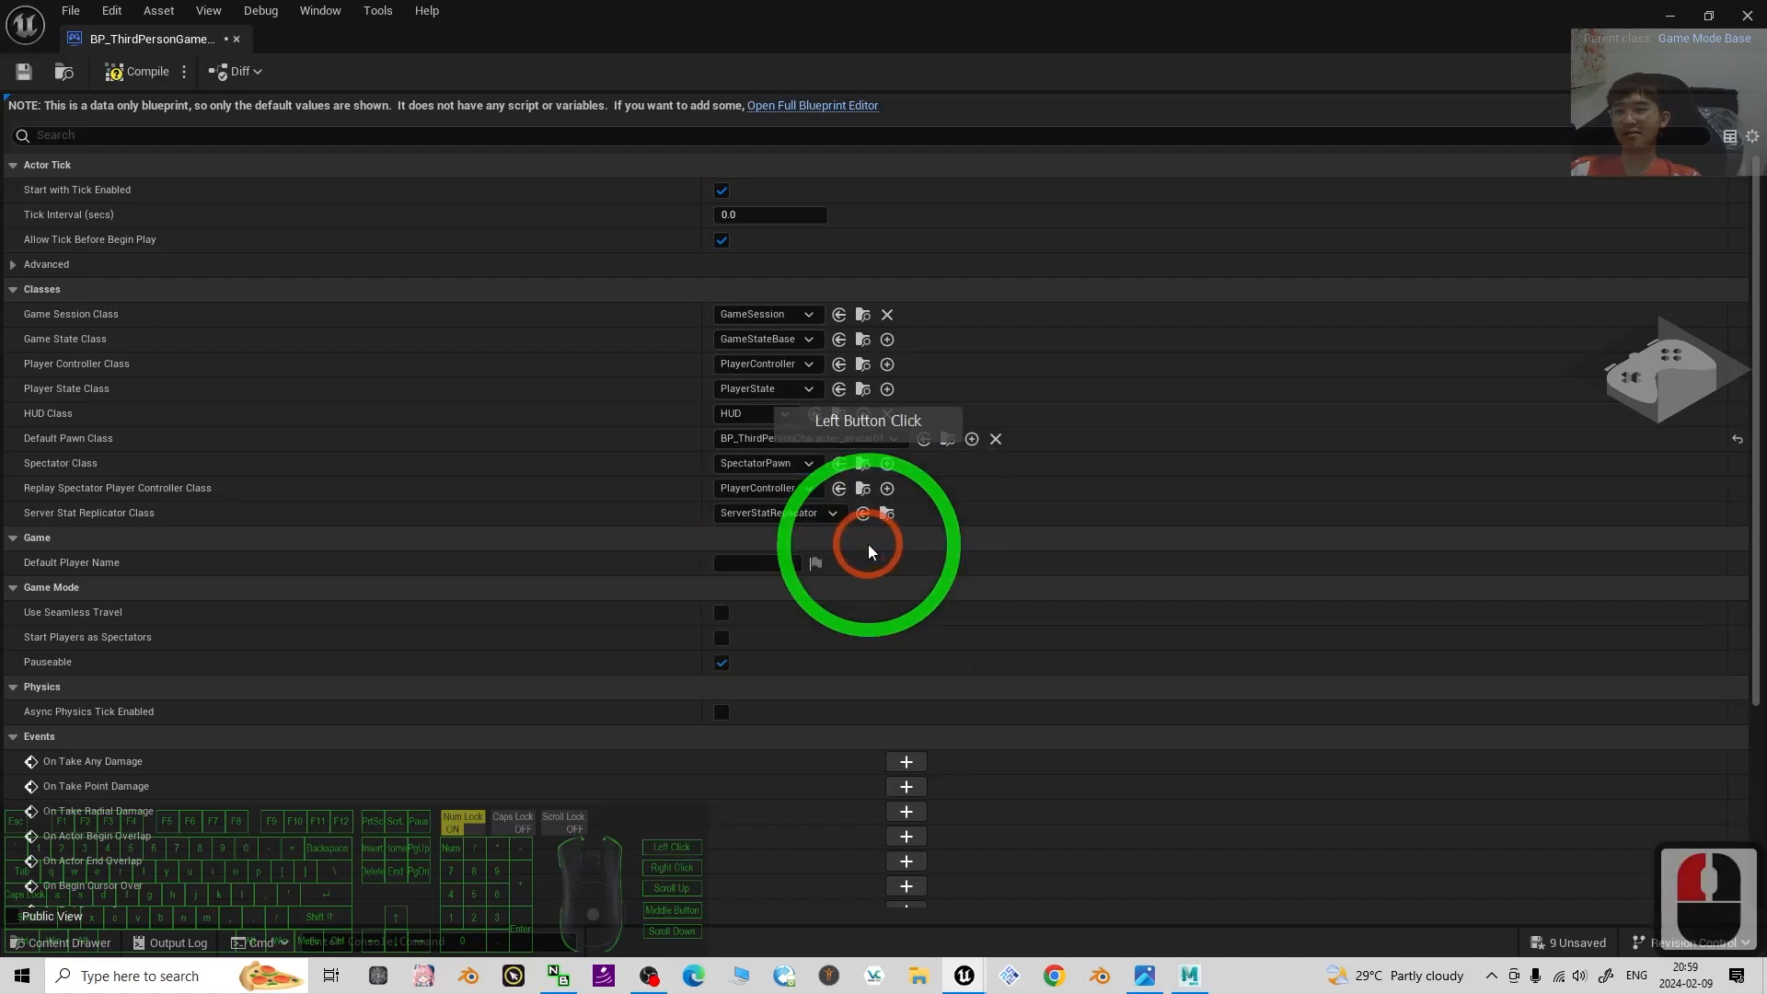
click(141, 74)
click(24, 73)
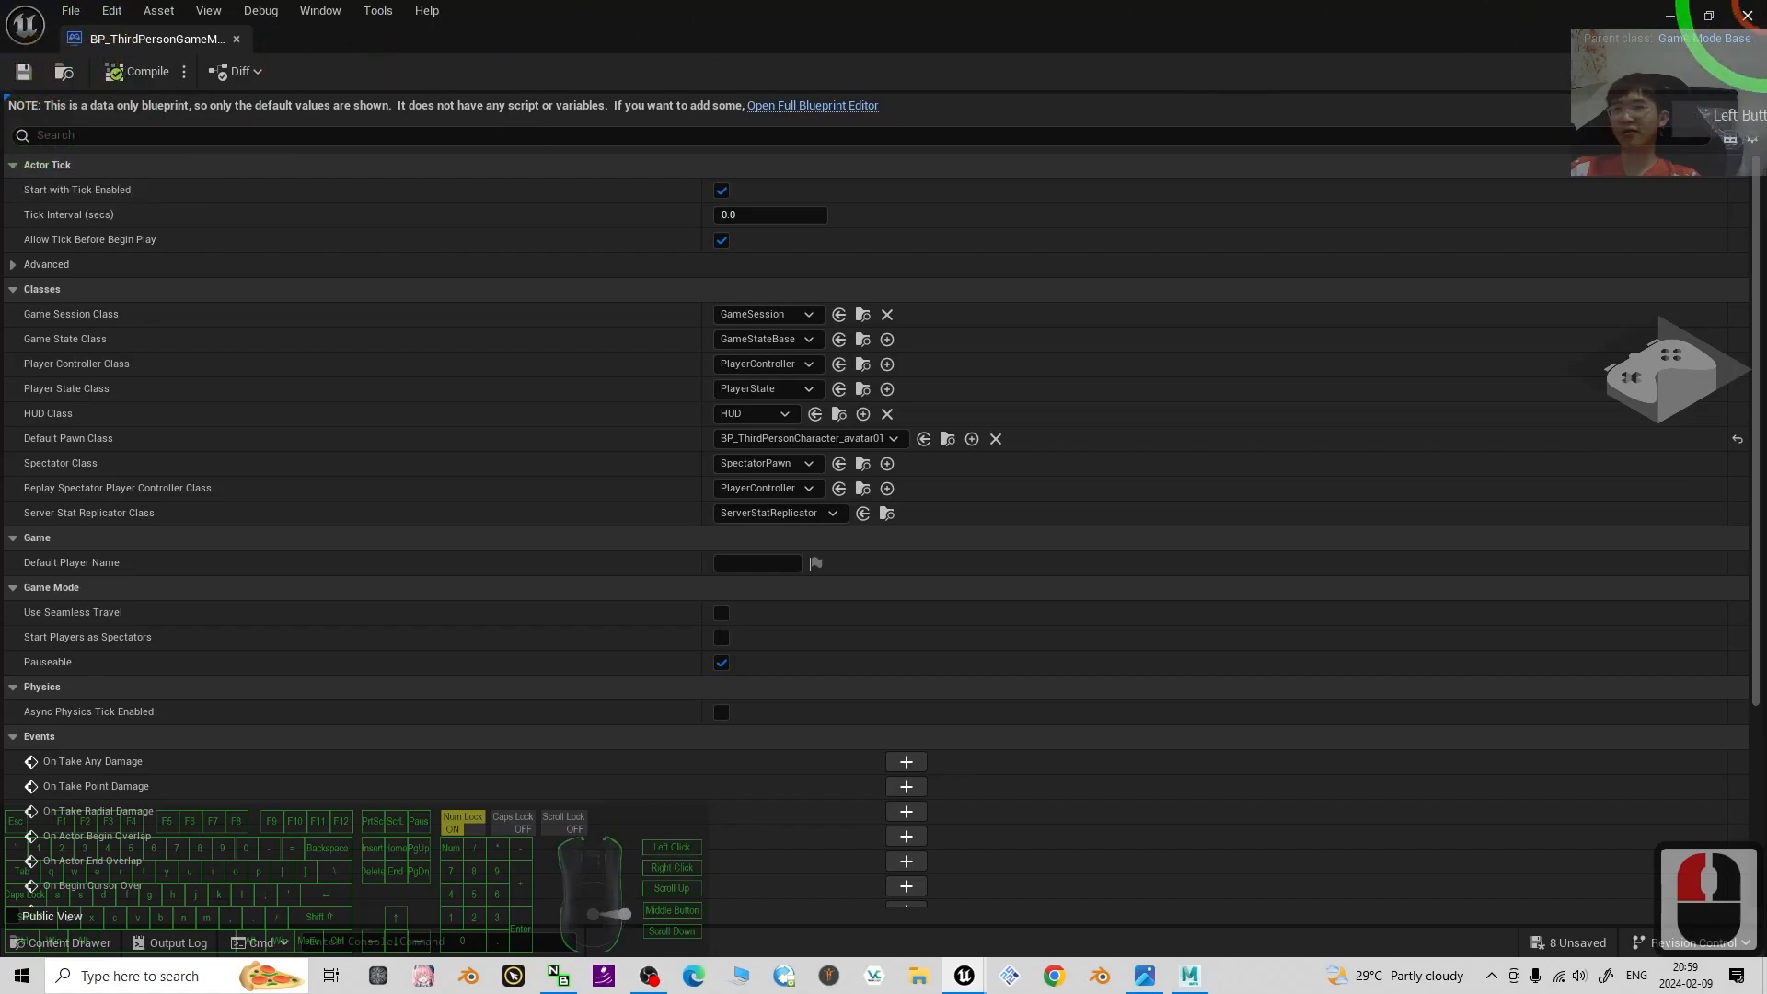
click(1747, 17)
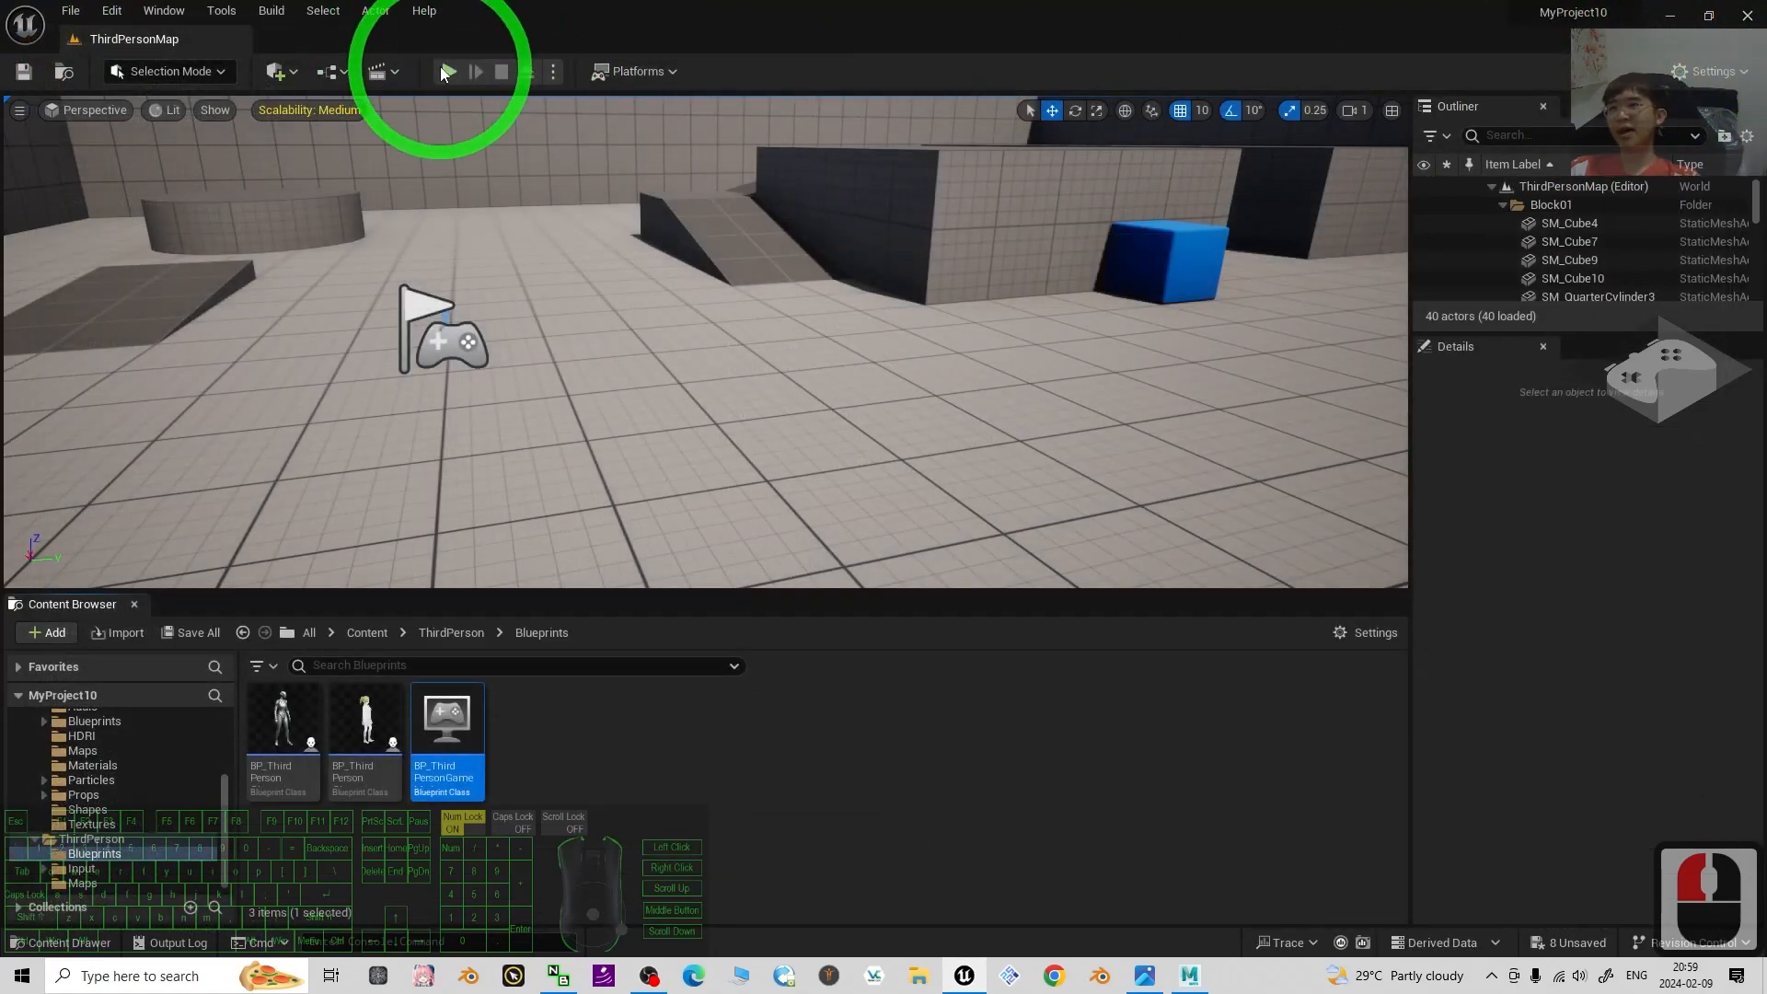
Play the level in an enlarged viewport, running and jumping the avatar around the ramps and platforms to test its animations, and stop playing.
drag(874, 593, 880, 717)
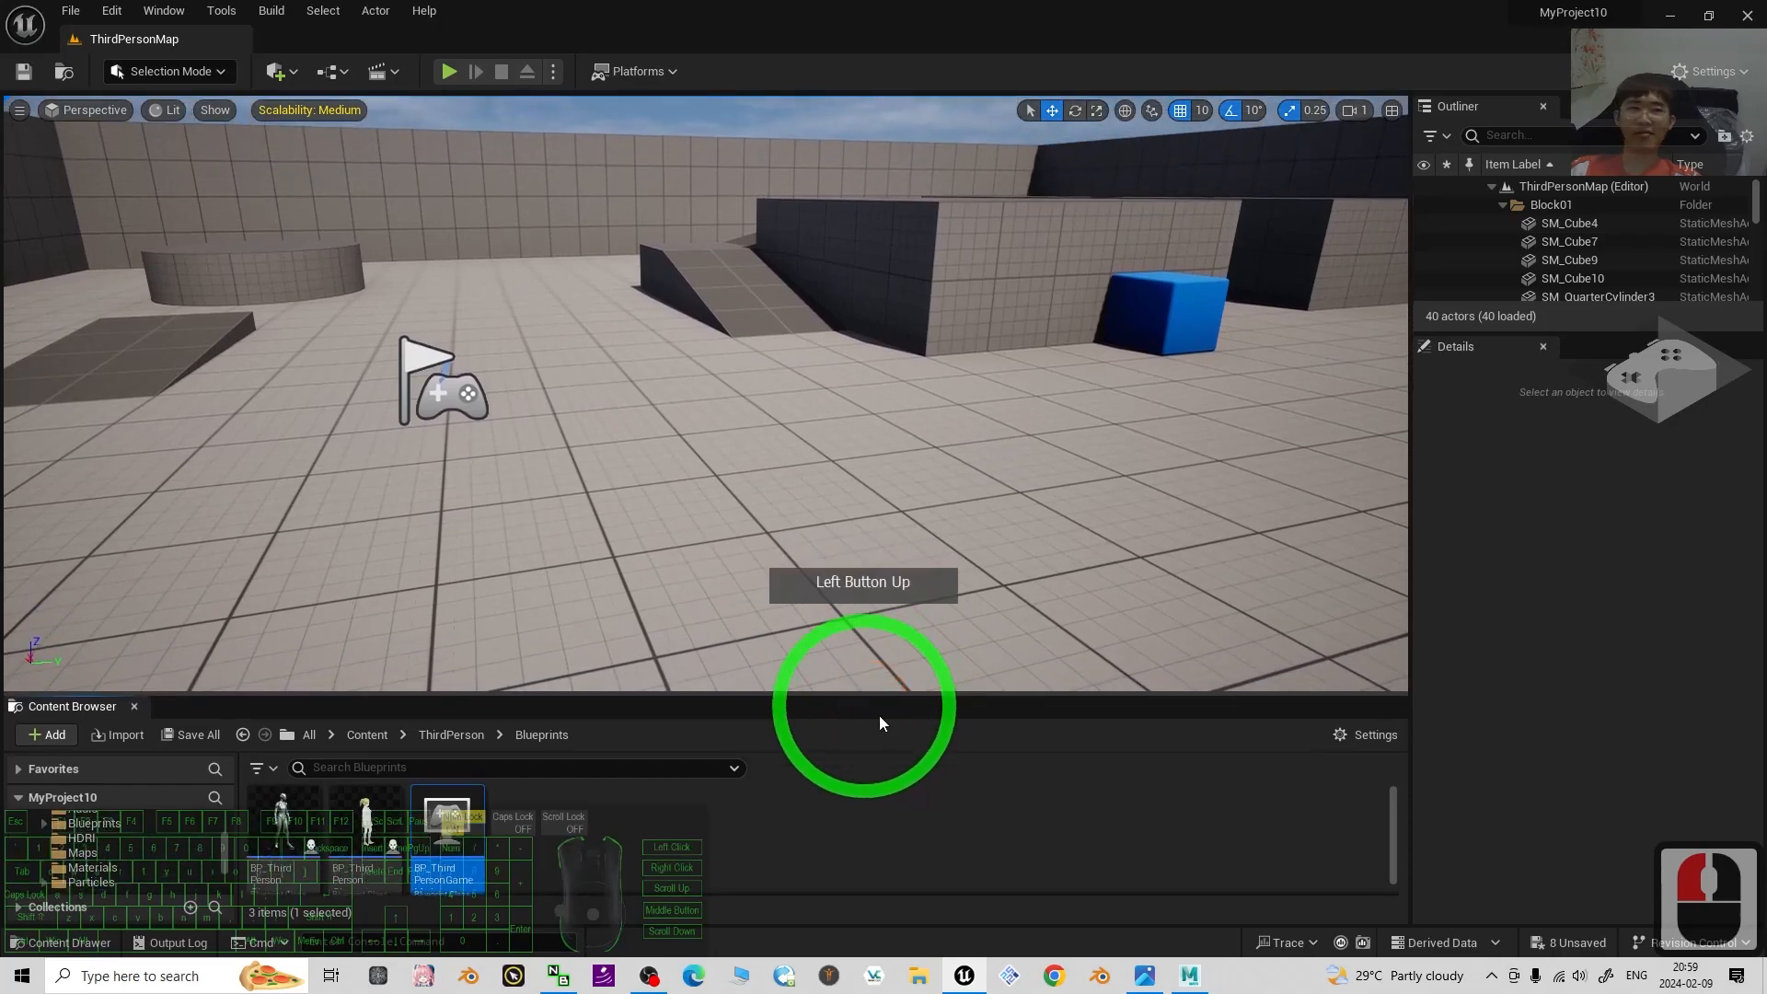
click(449, 71)
click(788, 407)
drag(788, 407, 907, 521)
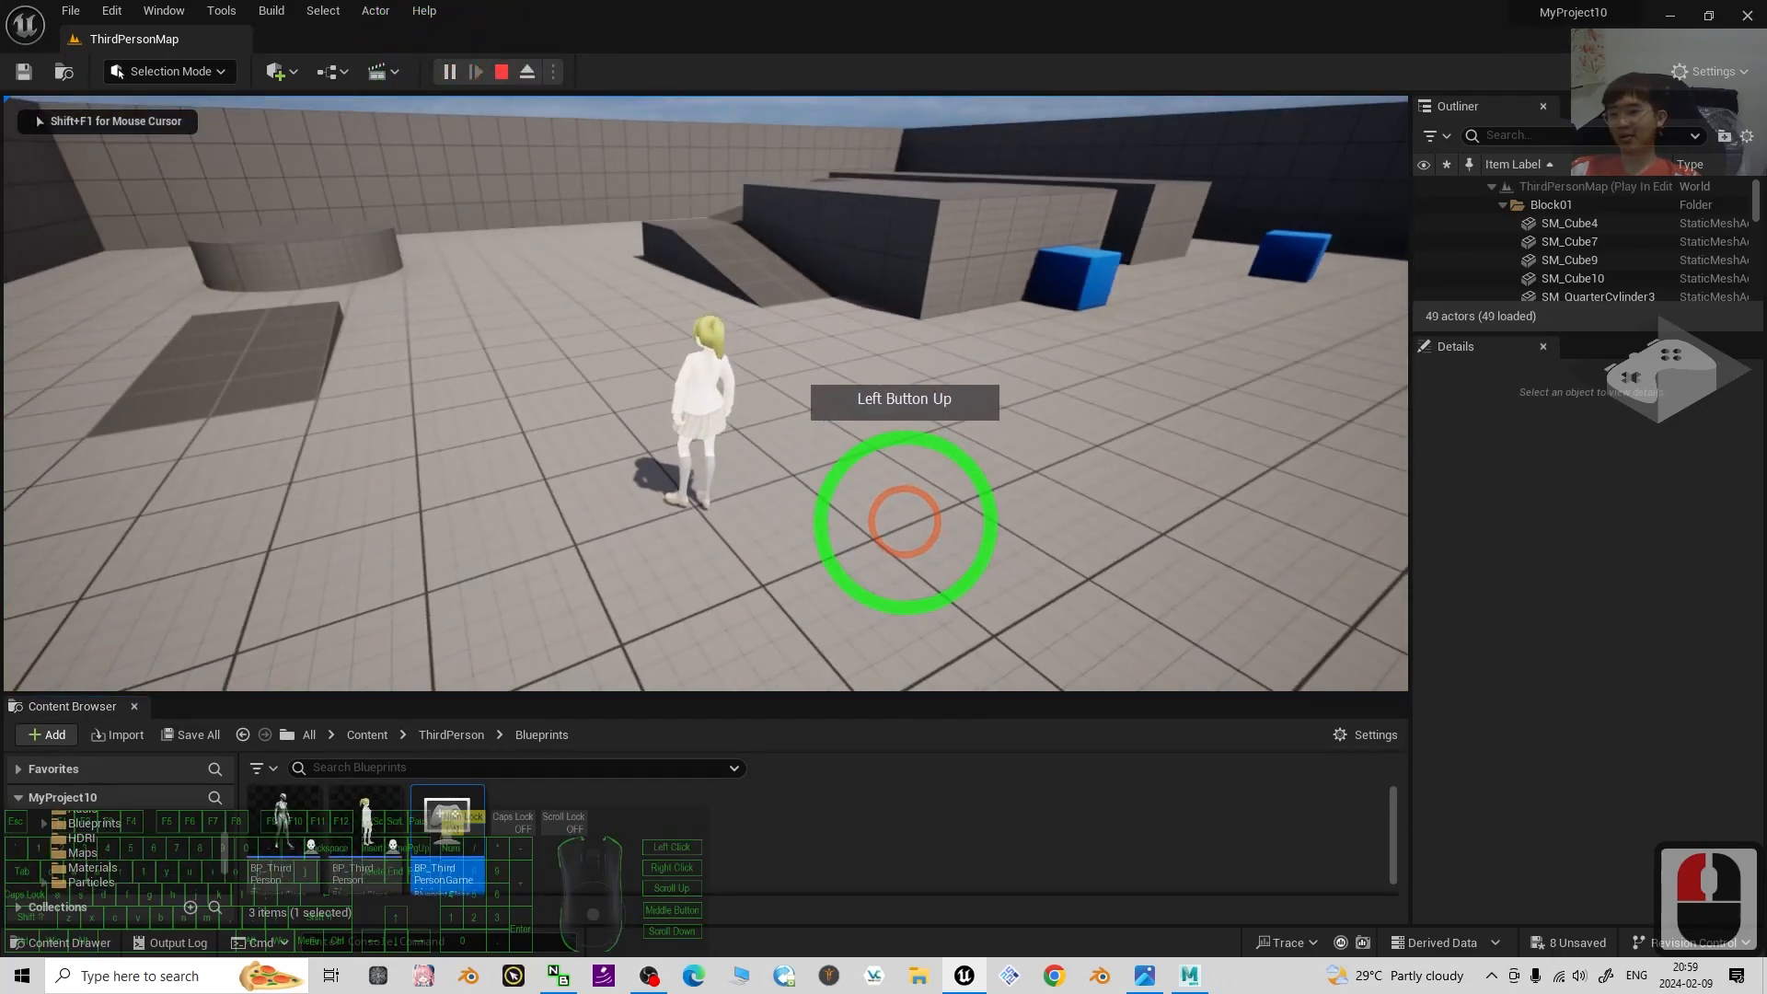
key(w)
key(a)
key(s)
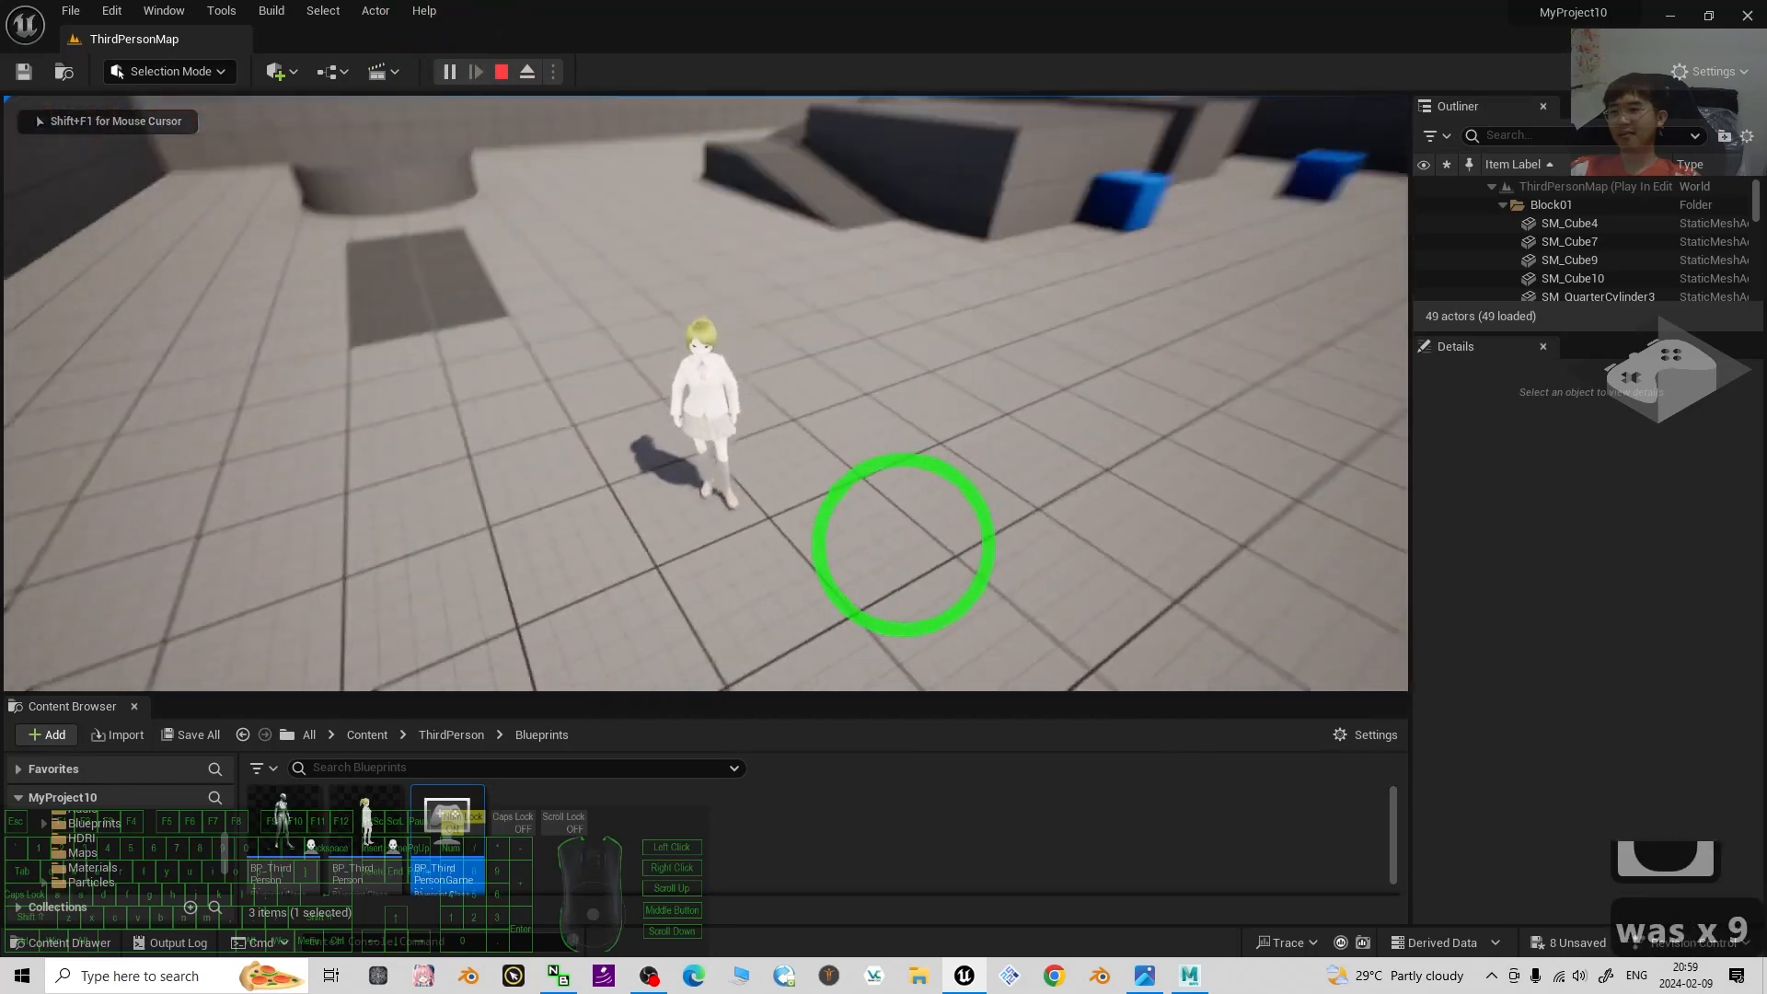
key(w)
key(a)
key(a)
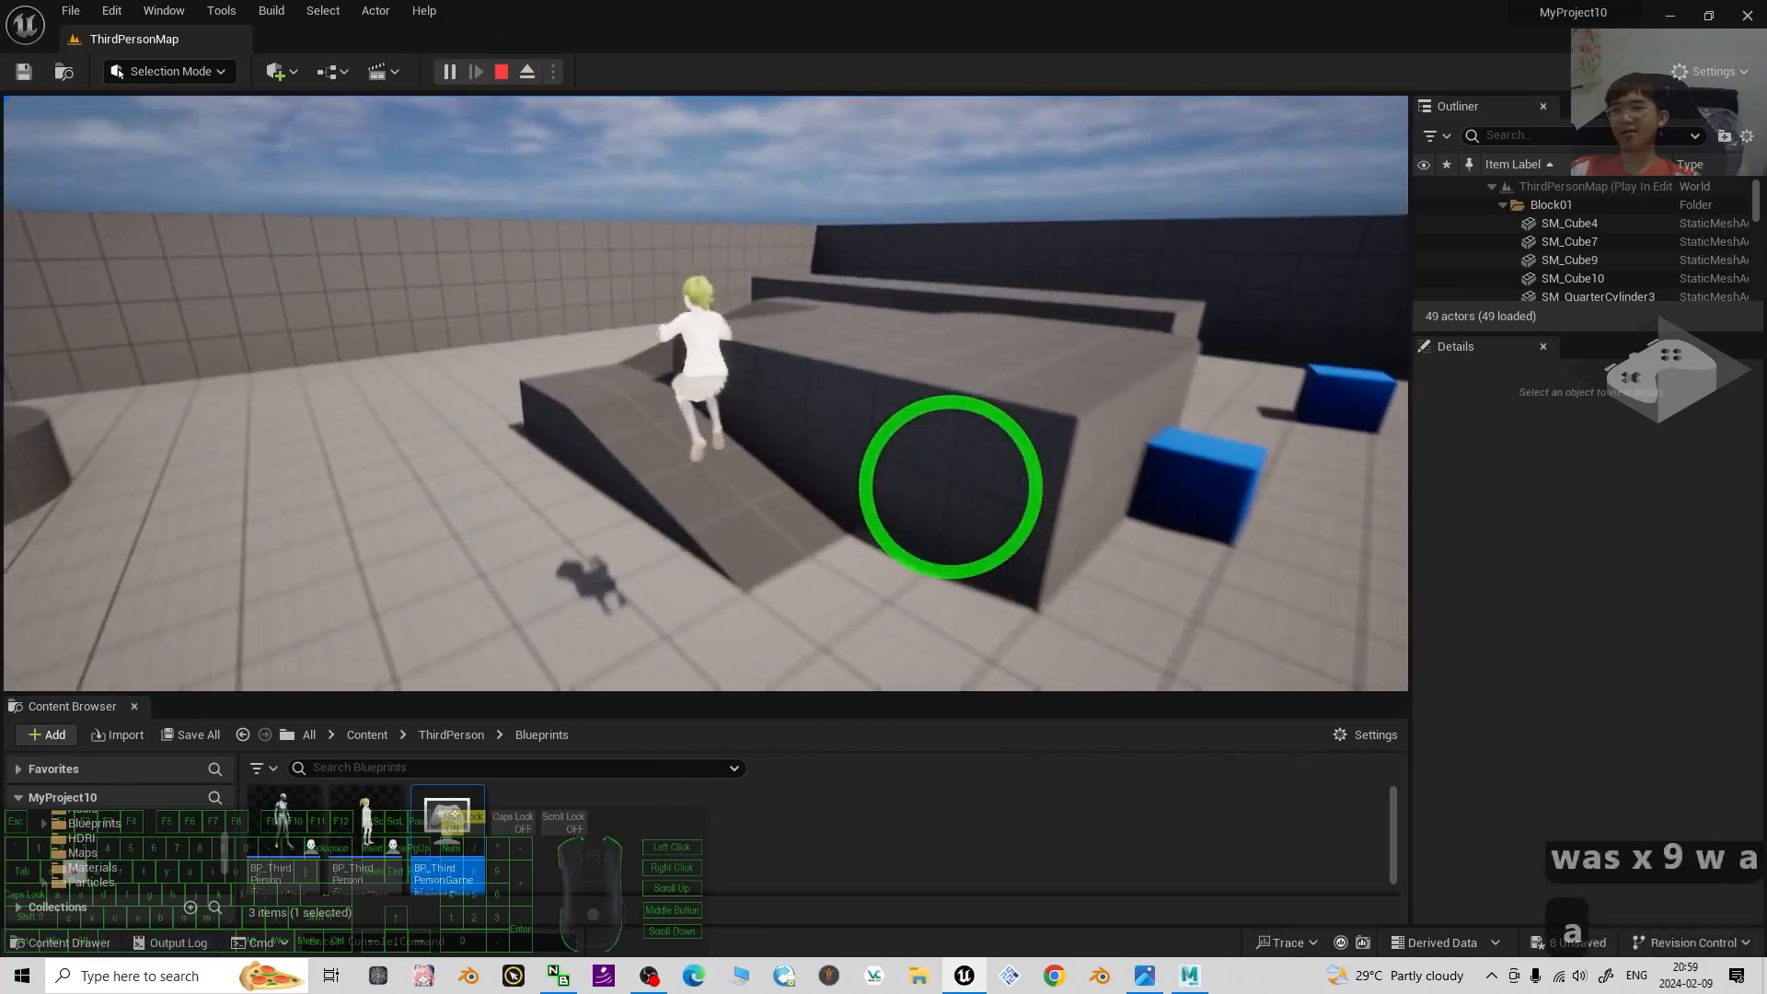
key(a)
key(d)
key(s)
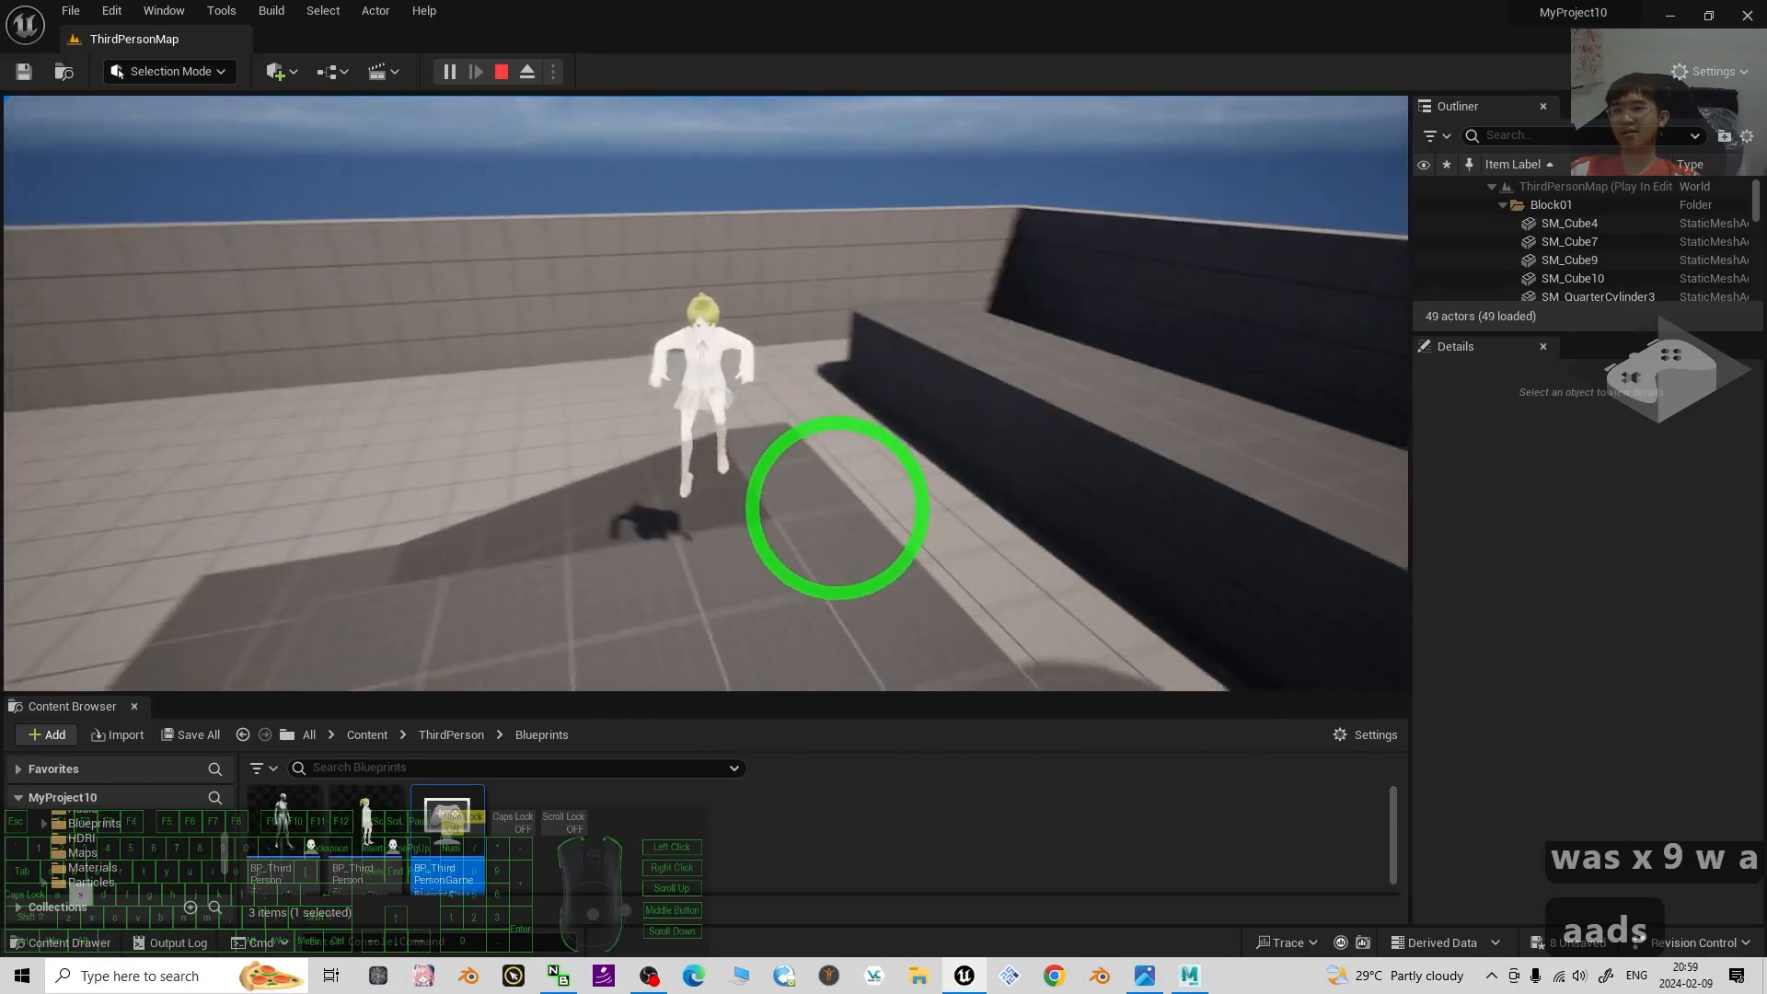
key(w)
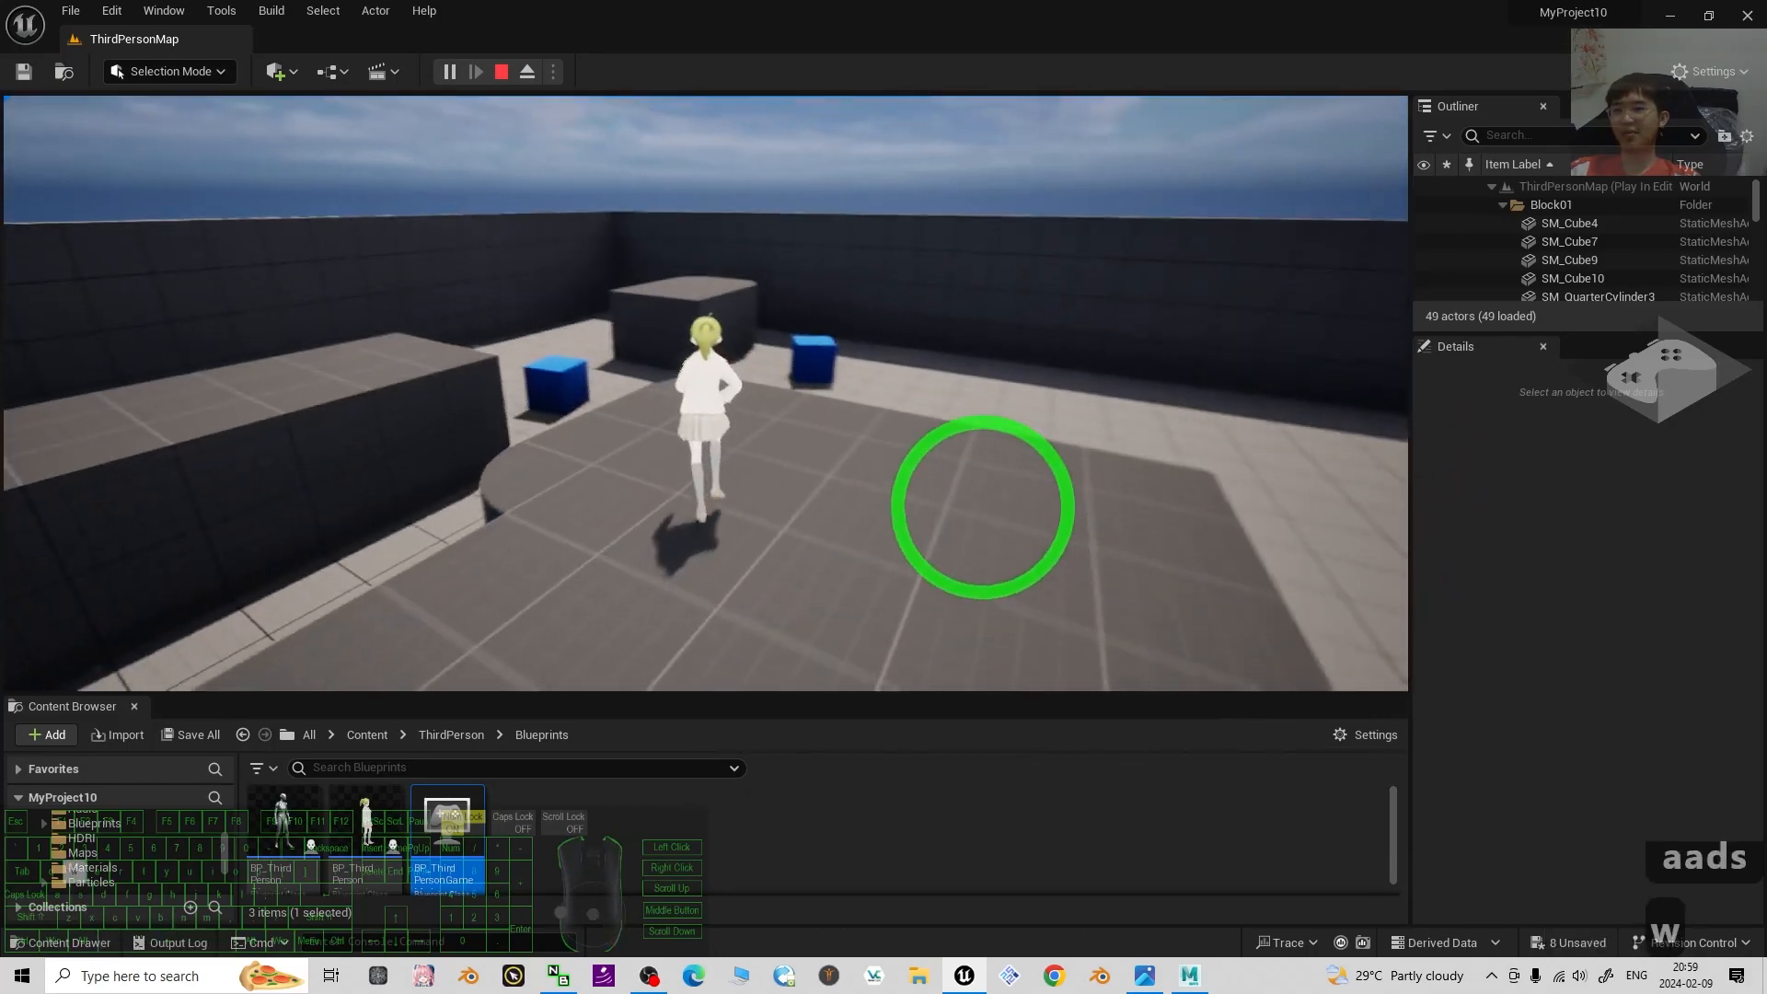
key(d)
key(s)
key(w)
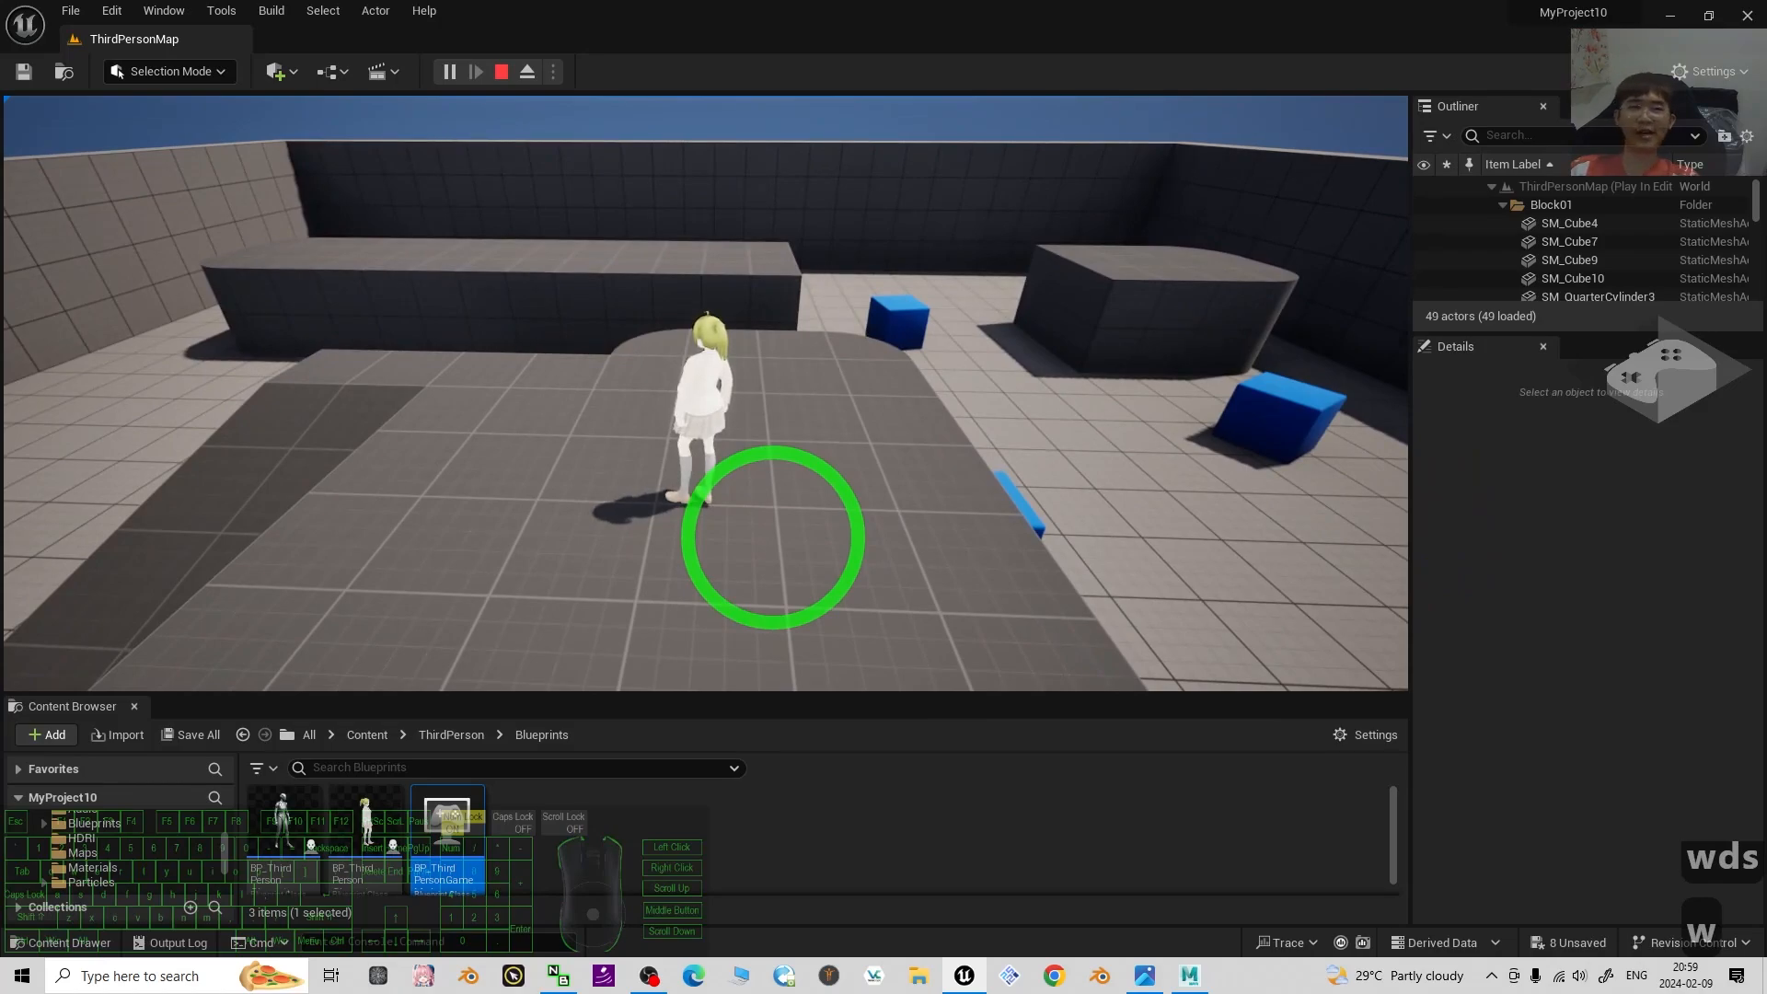
key(w)
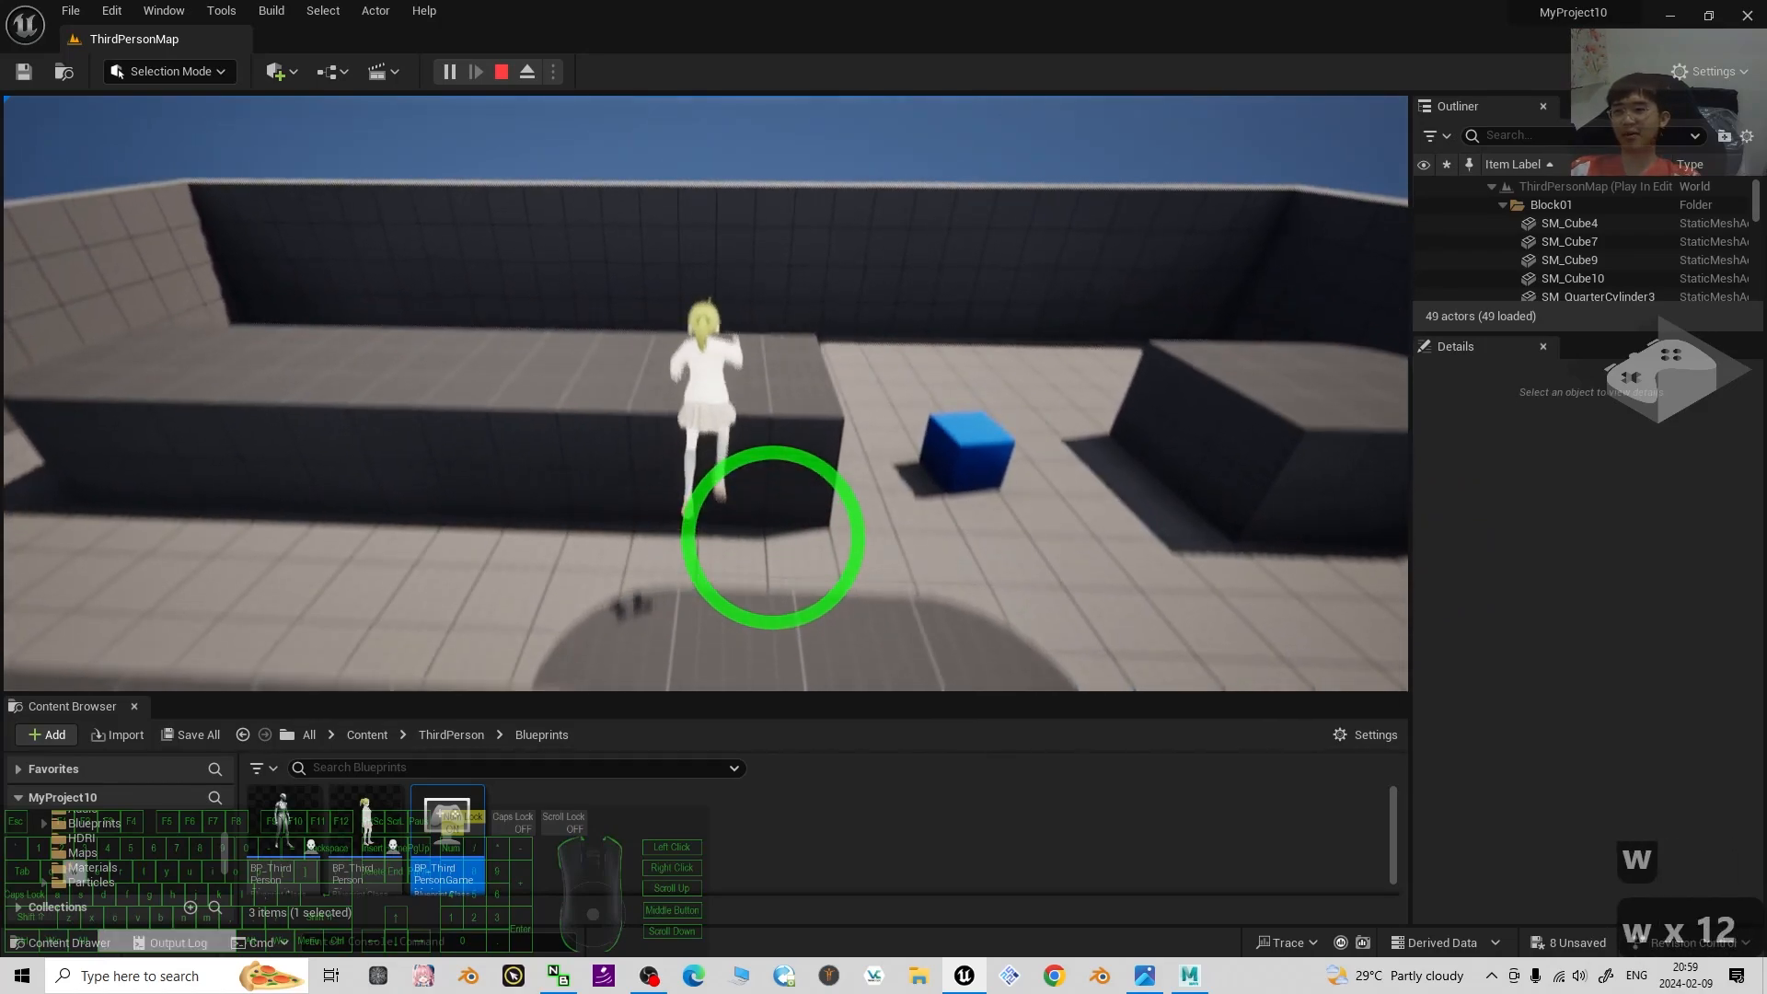
key(a)
key(w)
key(a)
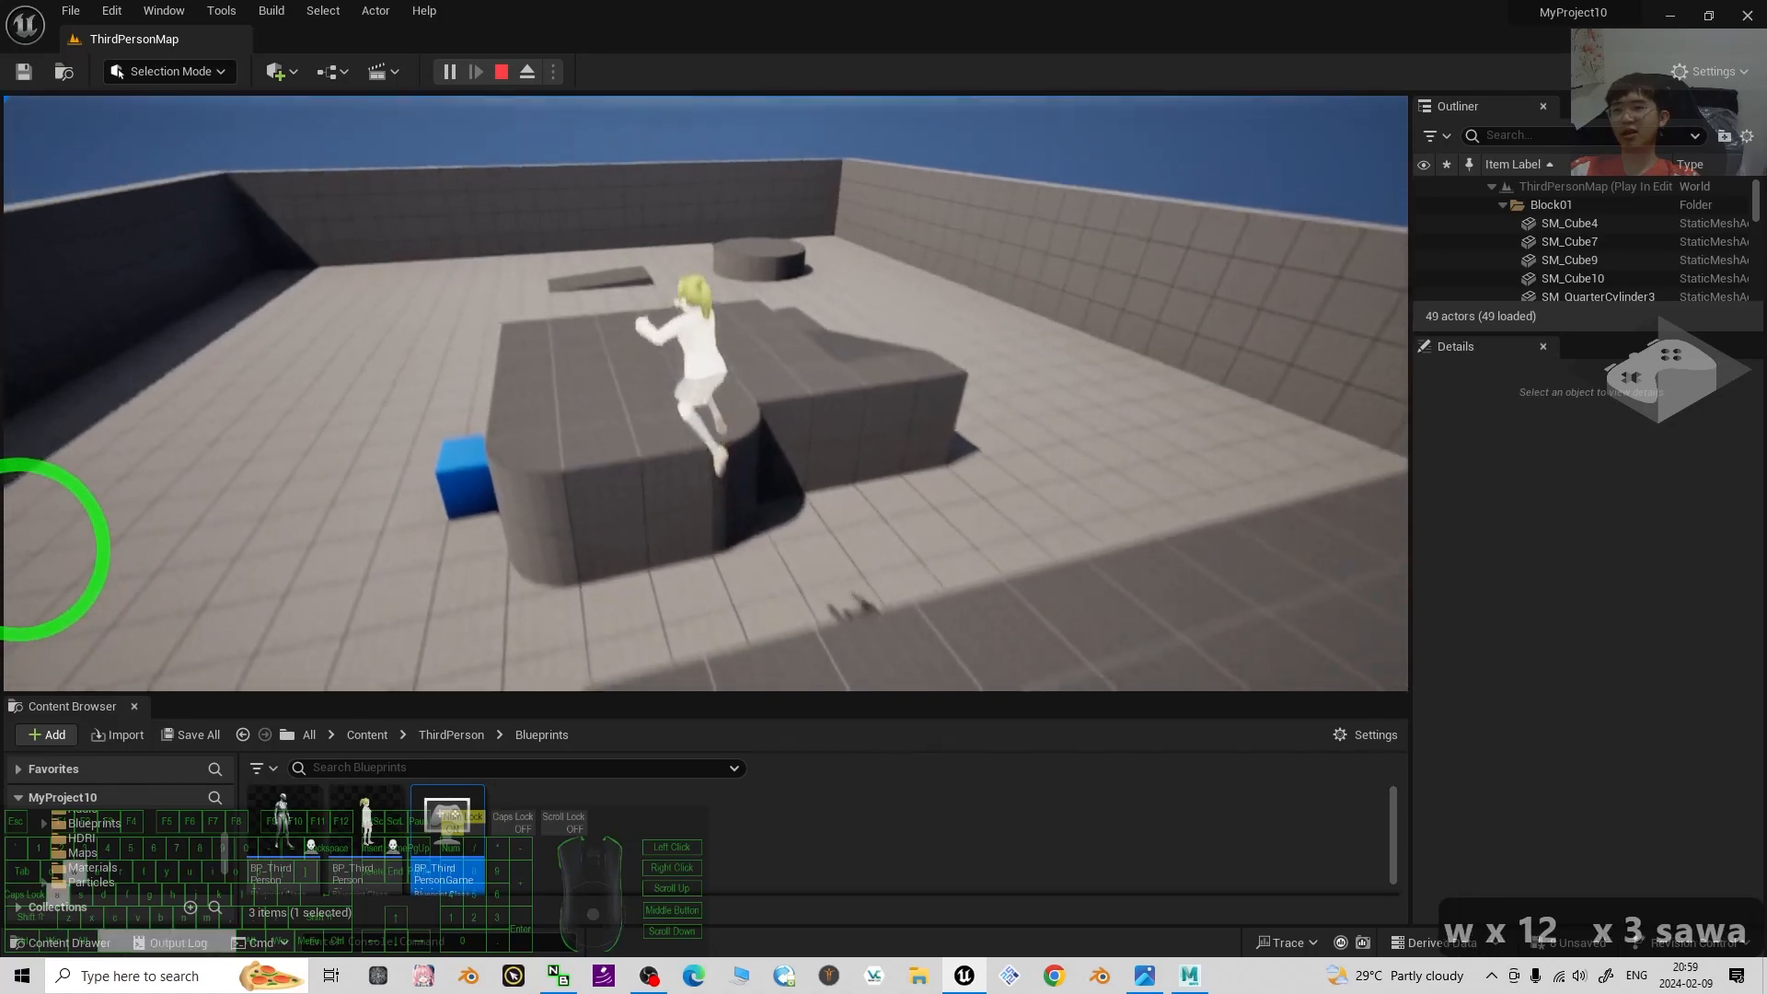
key(d)
key(a)
key(s)
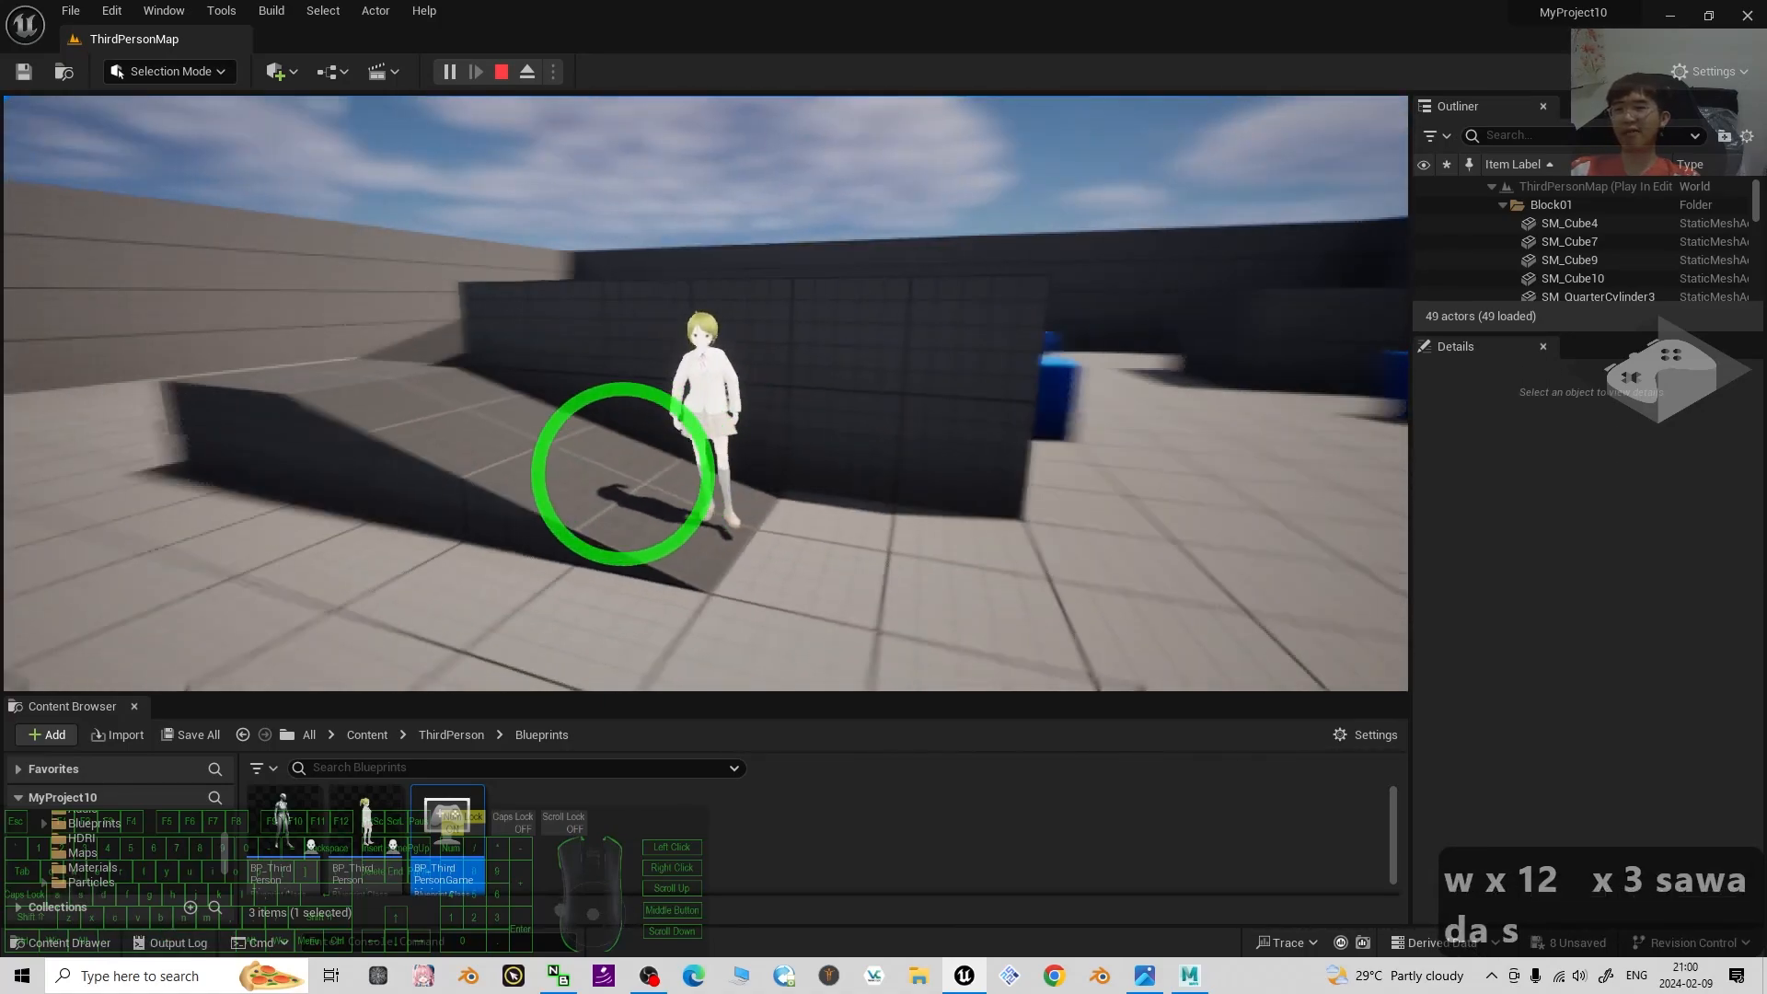
key(s)
key(s)
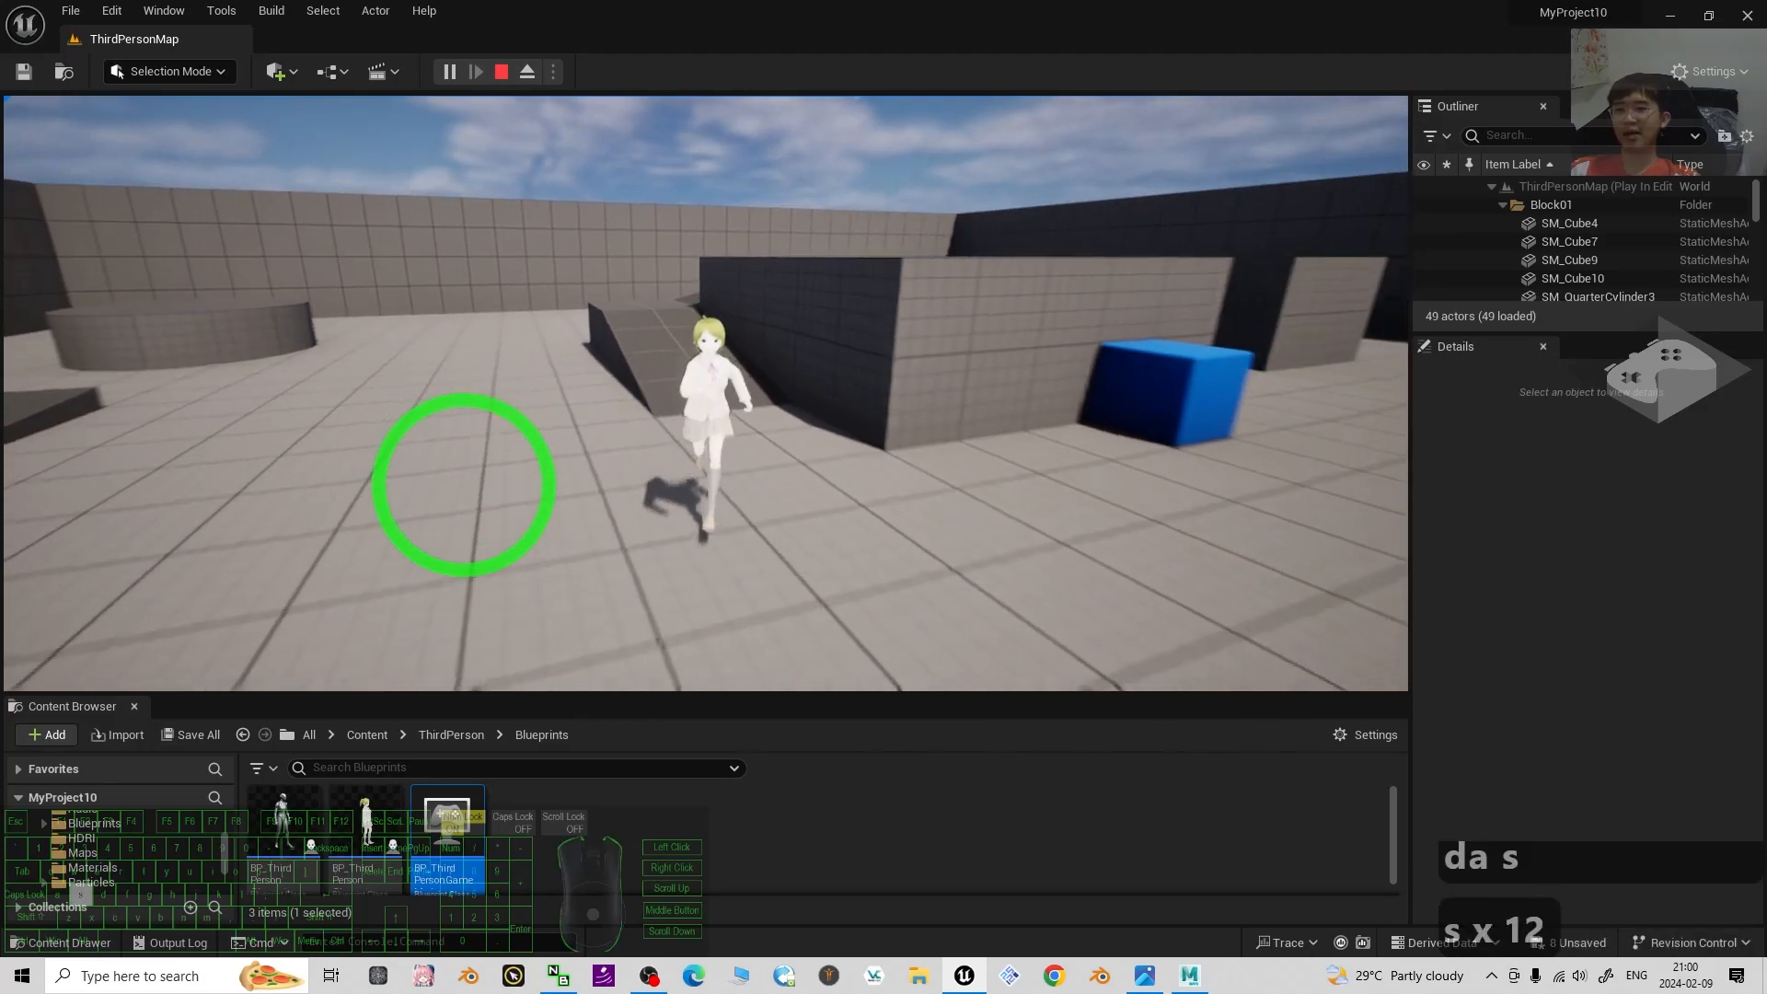
key(d)
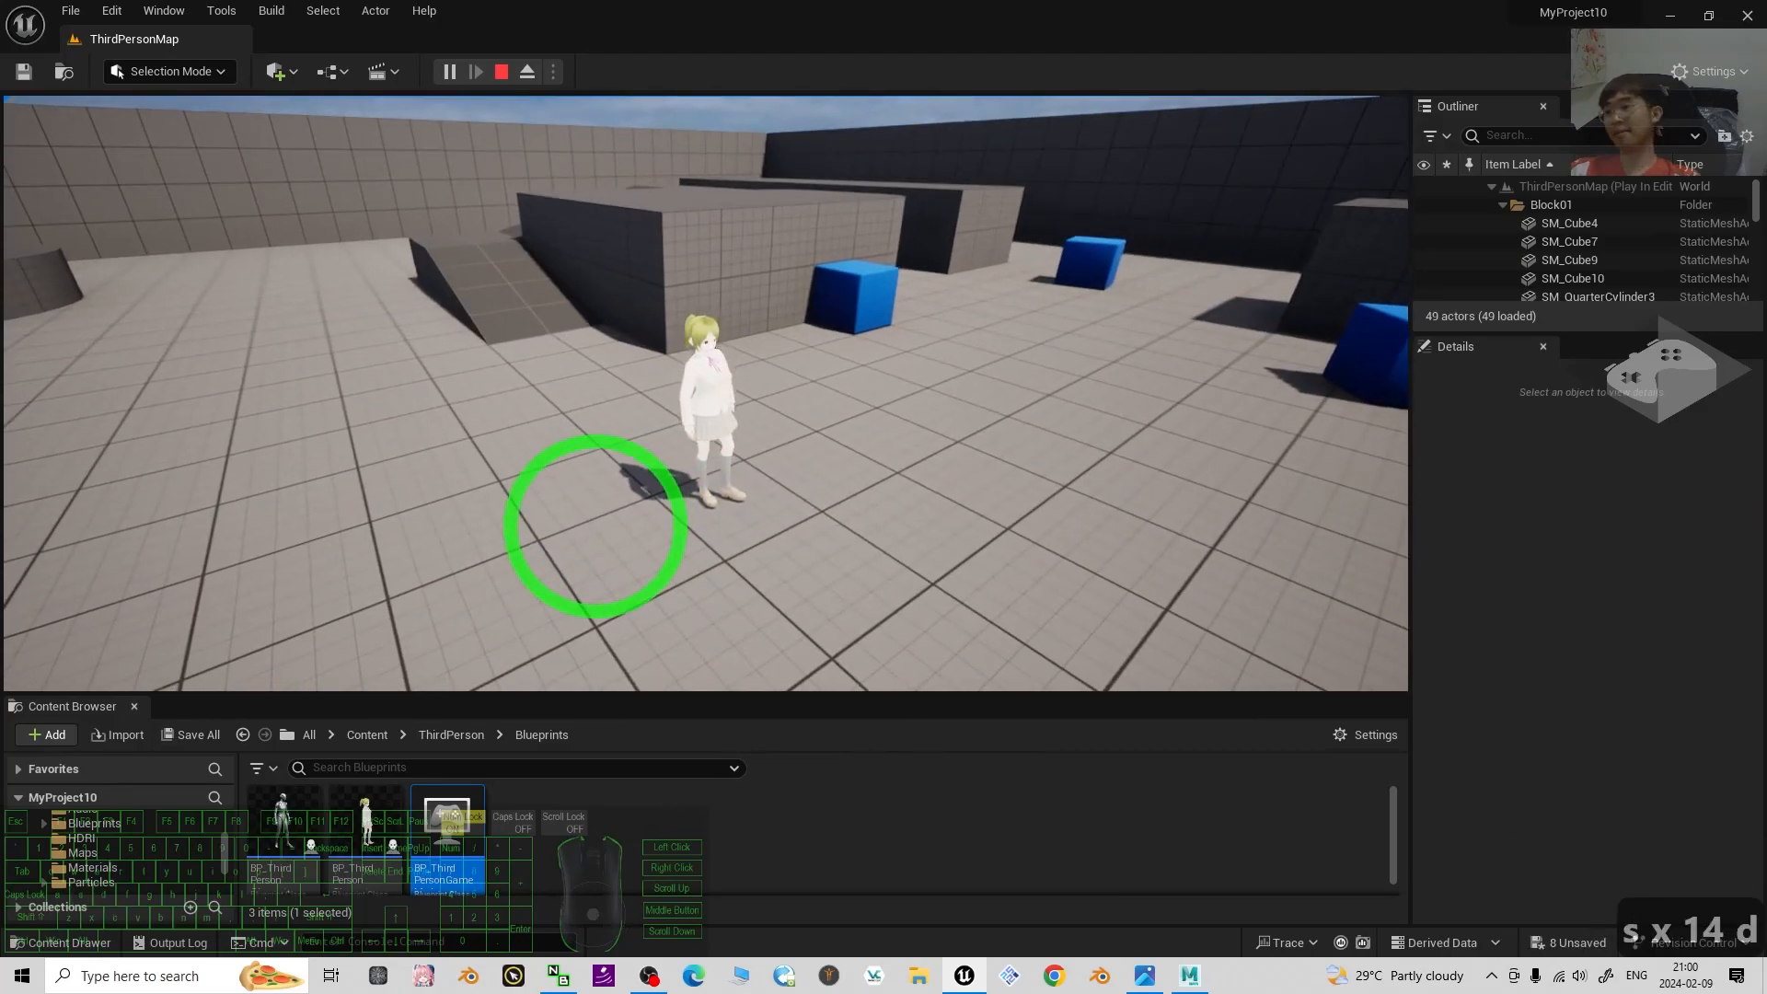
key(Escape)
Duplicate BP_ThirdPersonCharacter_avatar01 and name the copy BP_ThirdPersonCharacter_avatar_NPC.
scroll(922, 543, down, 2)
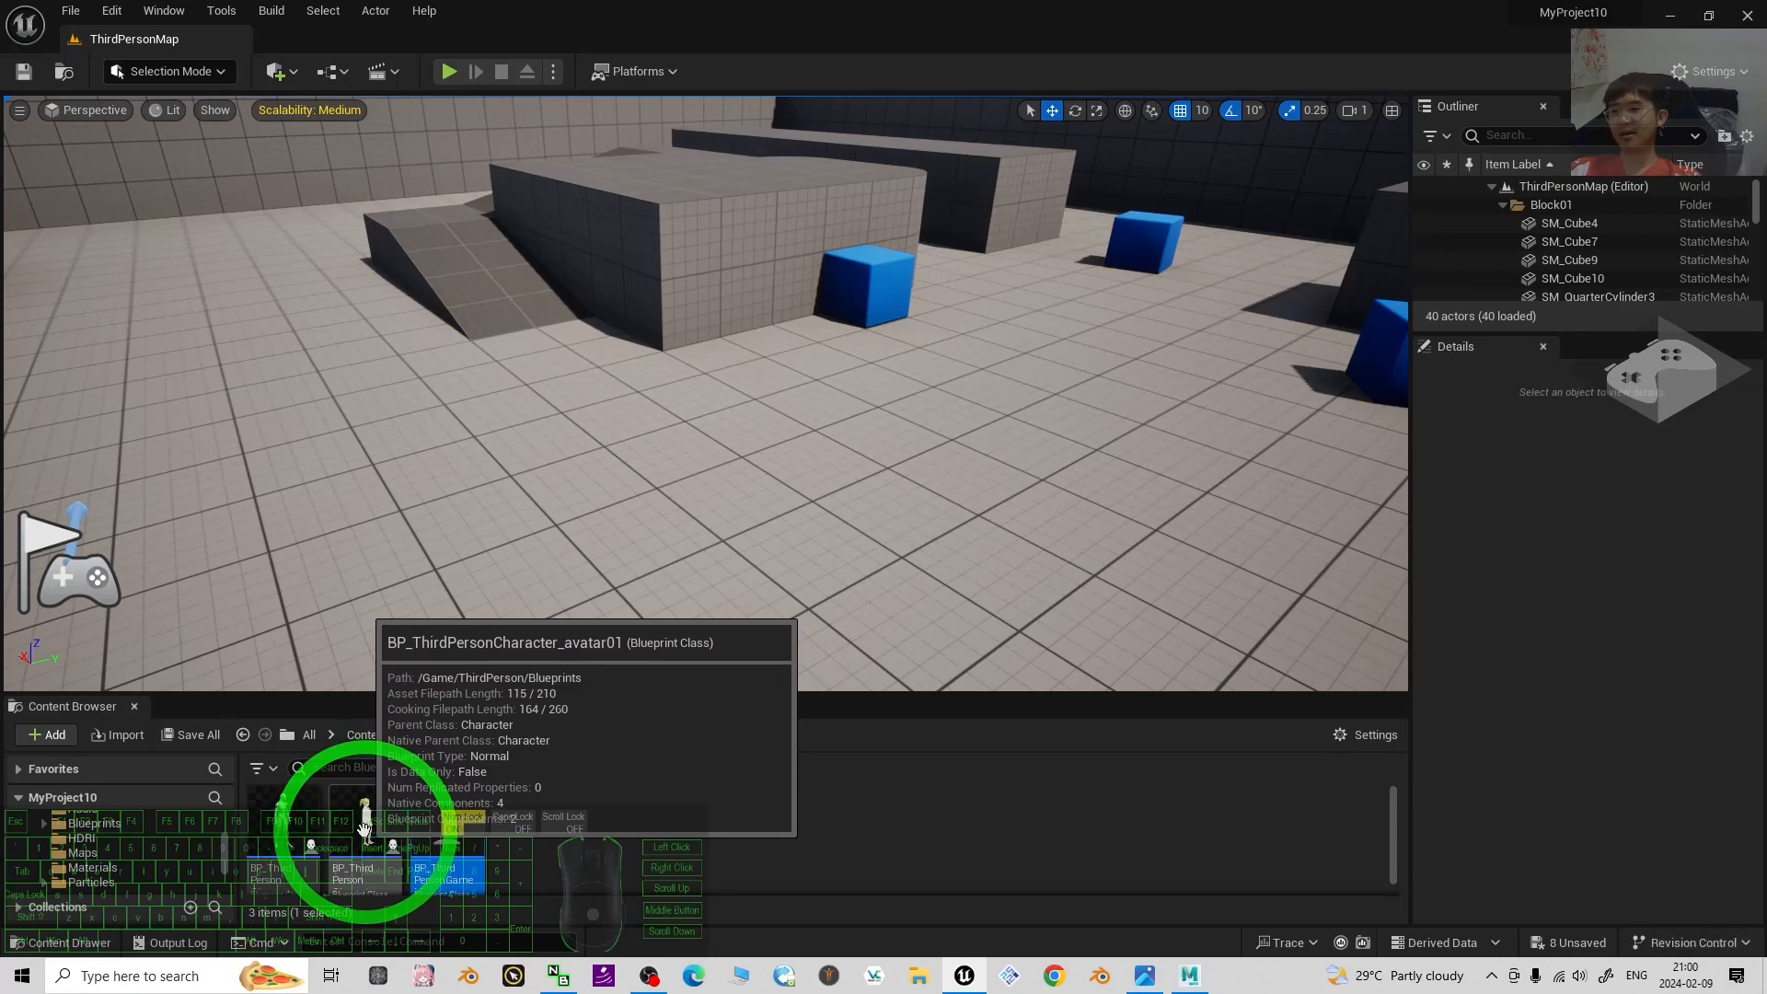
right_click(364, 829)
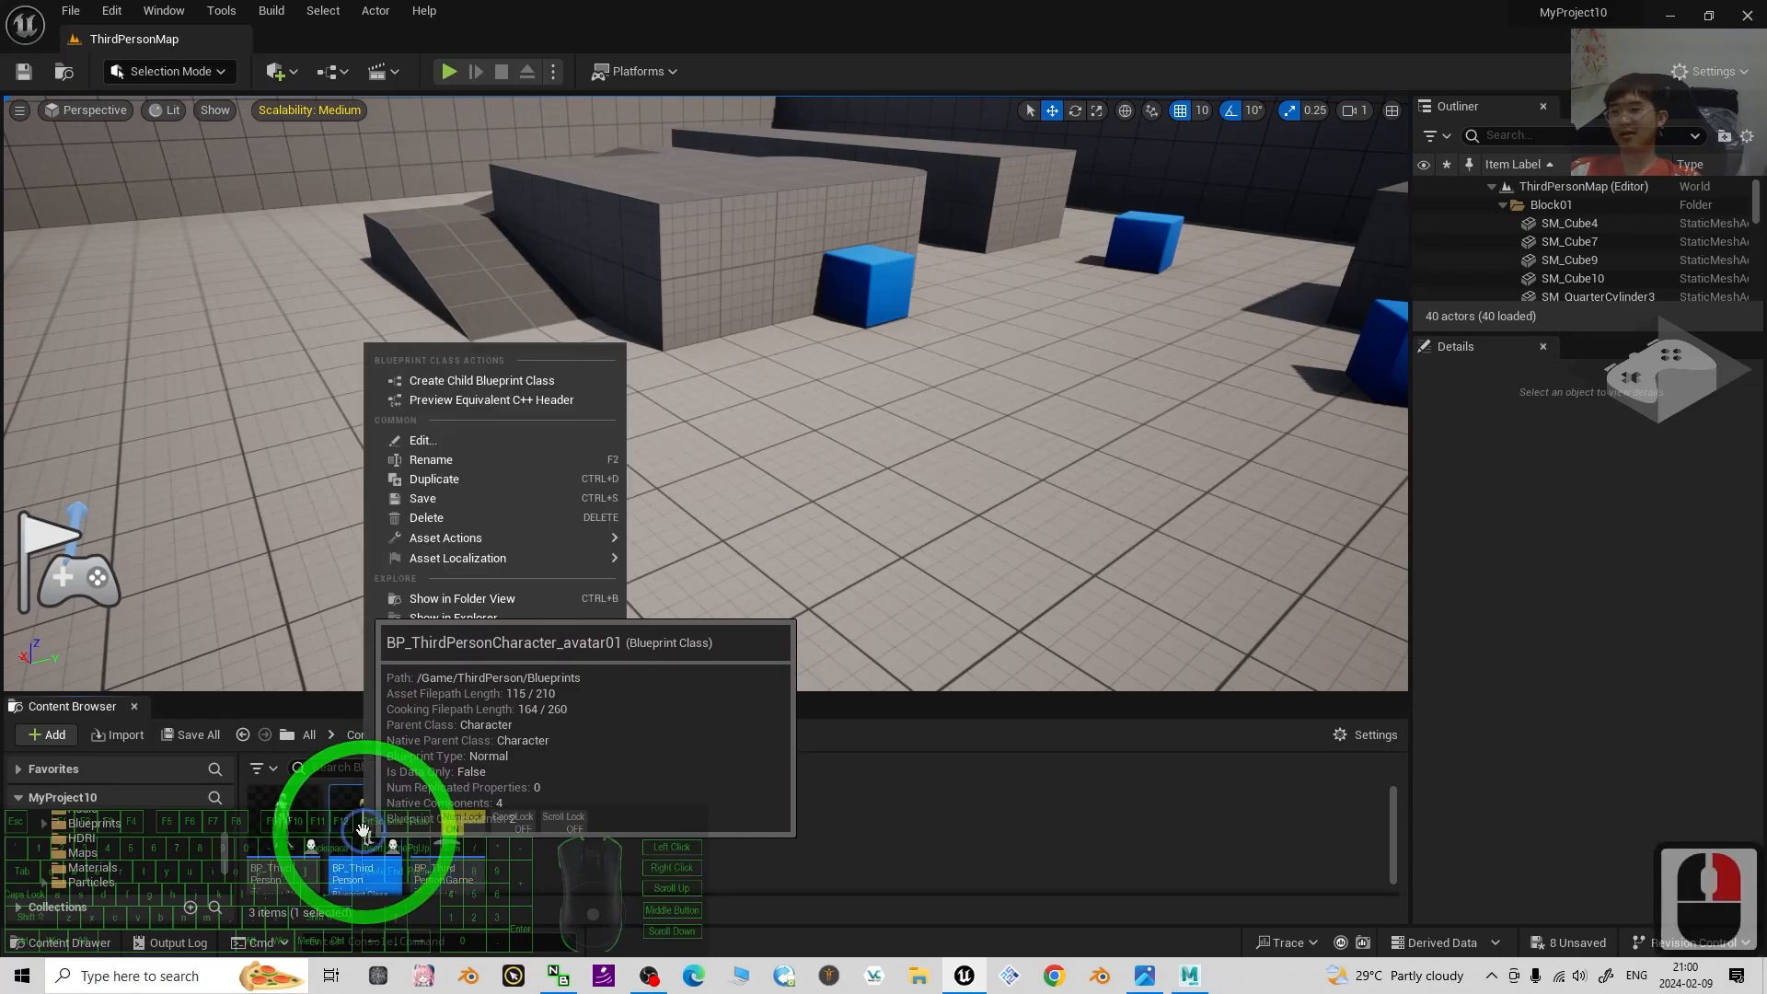
click(471, 481)
click(445, 872)
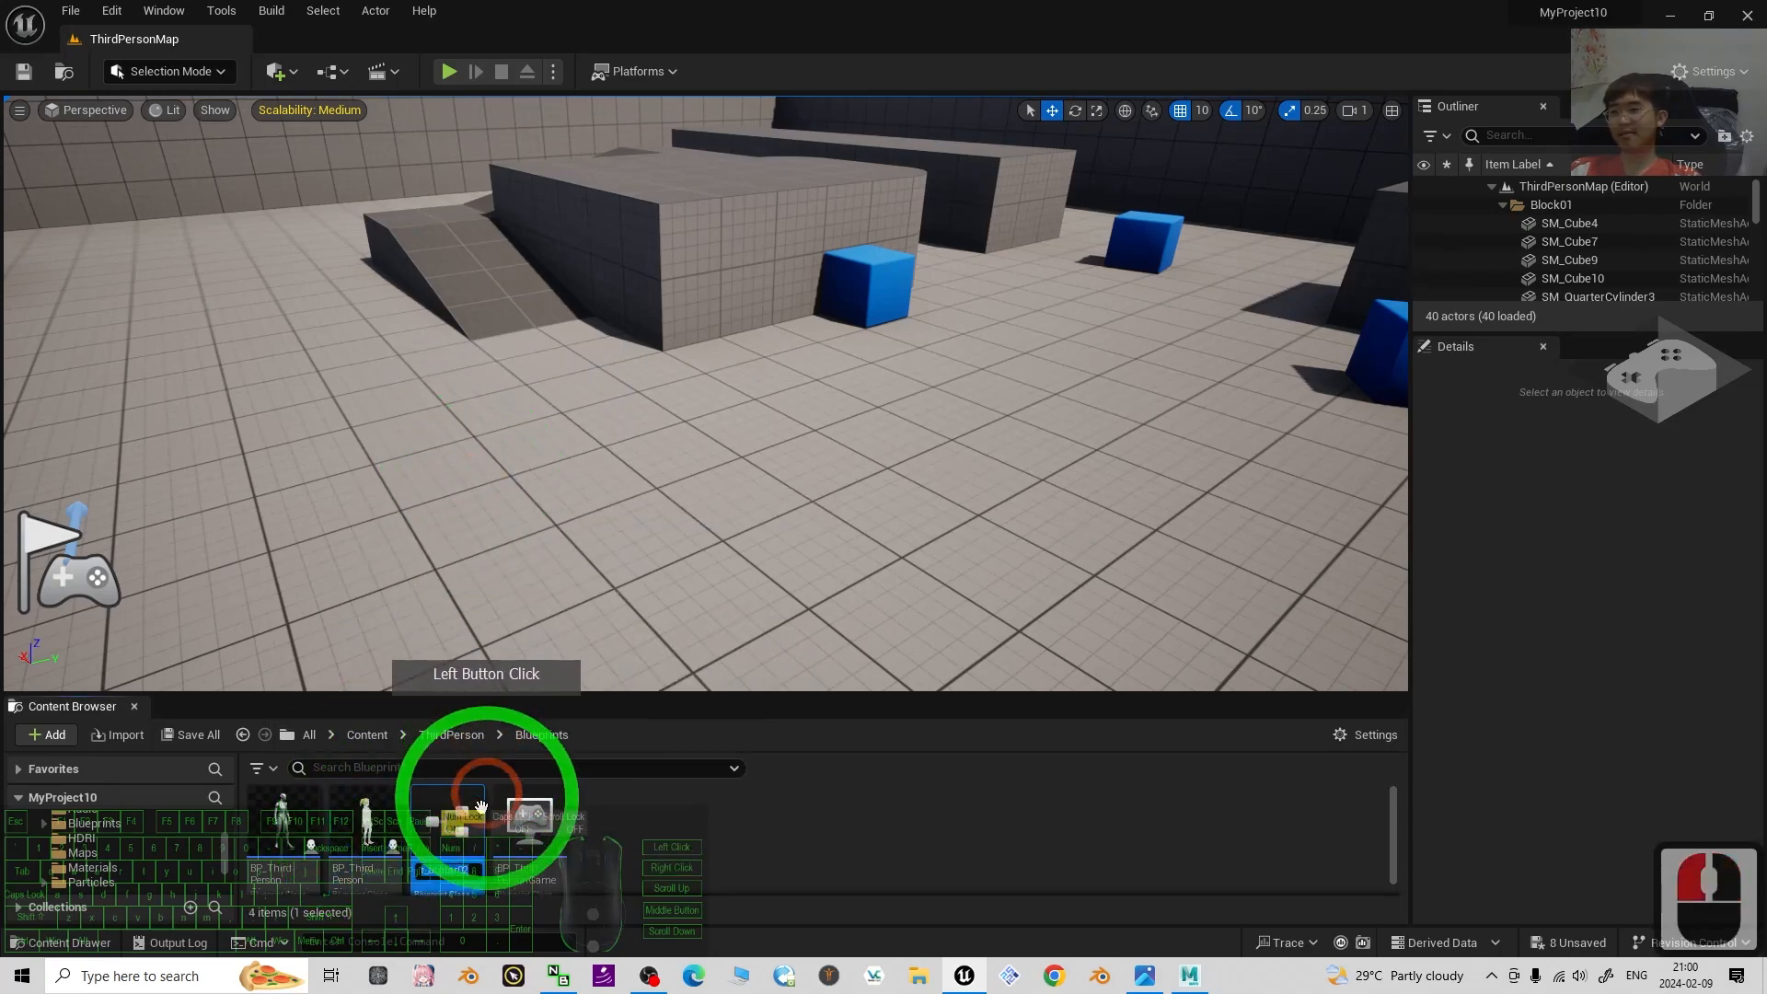
drag(472, 870, 501, 867)
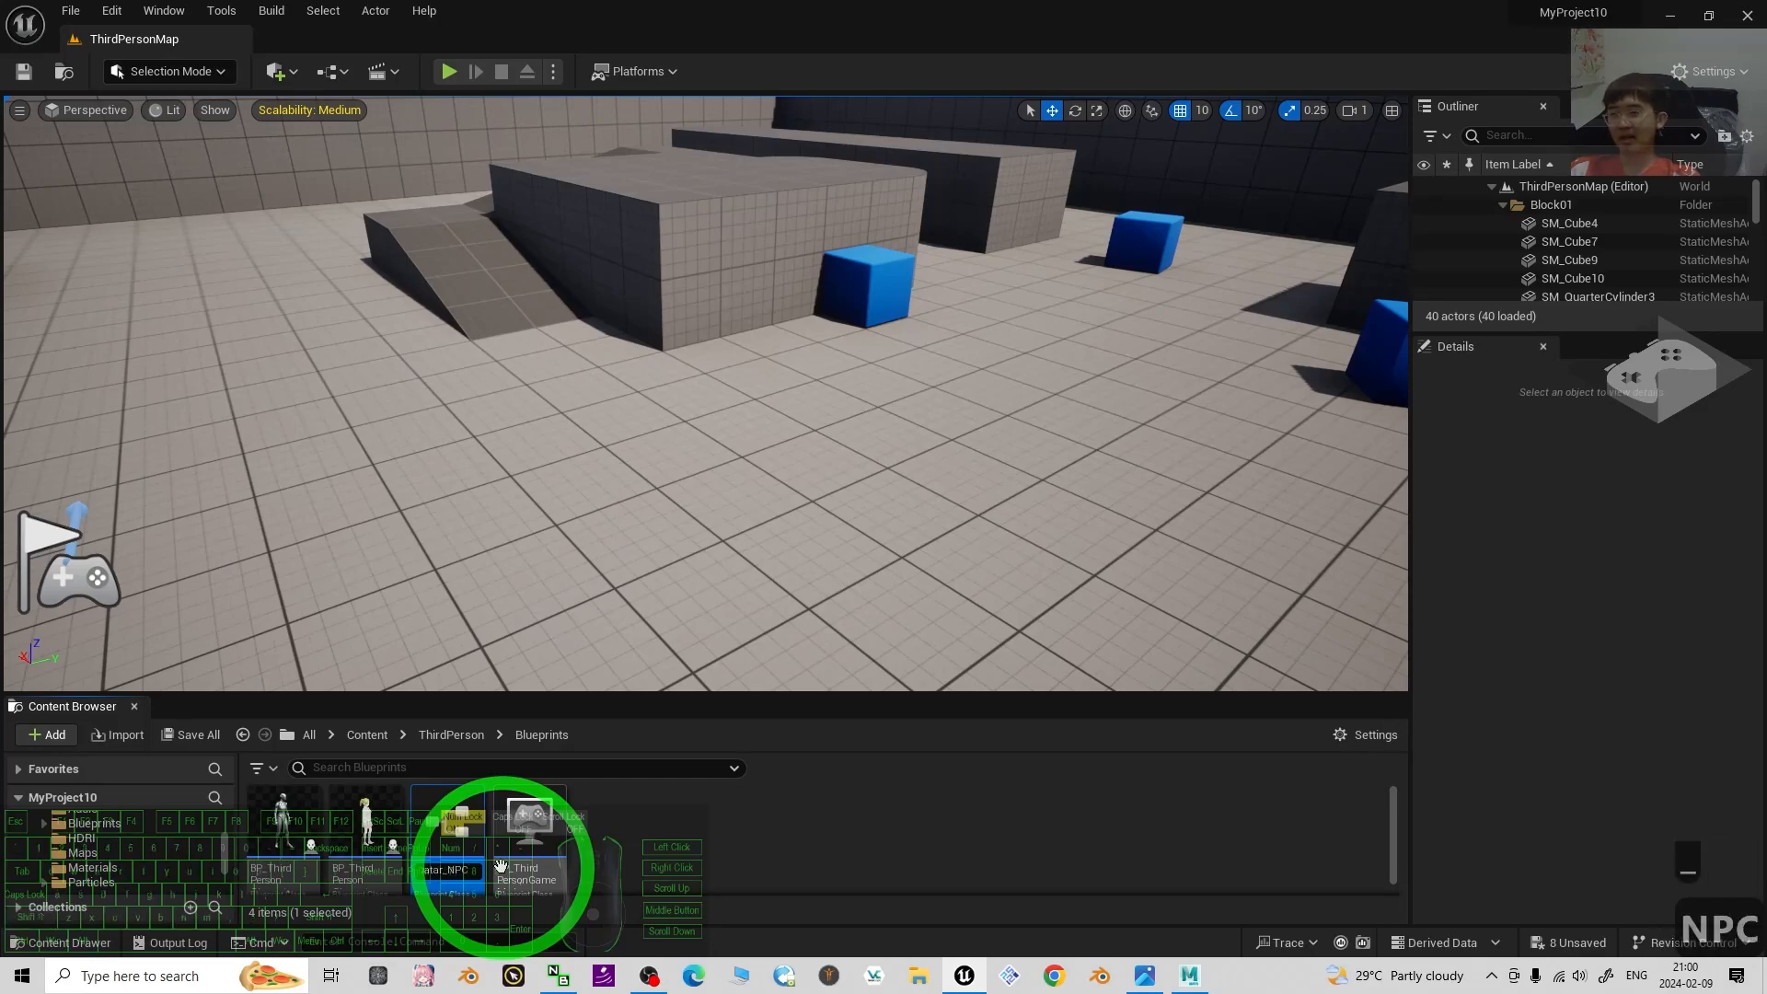
key(Return)
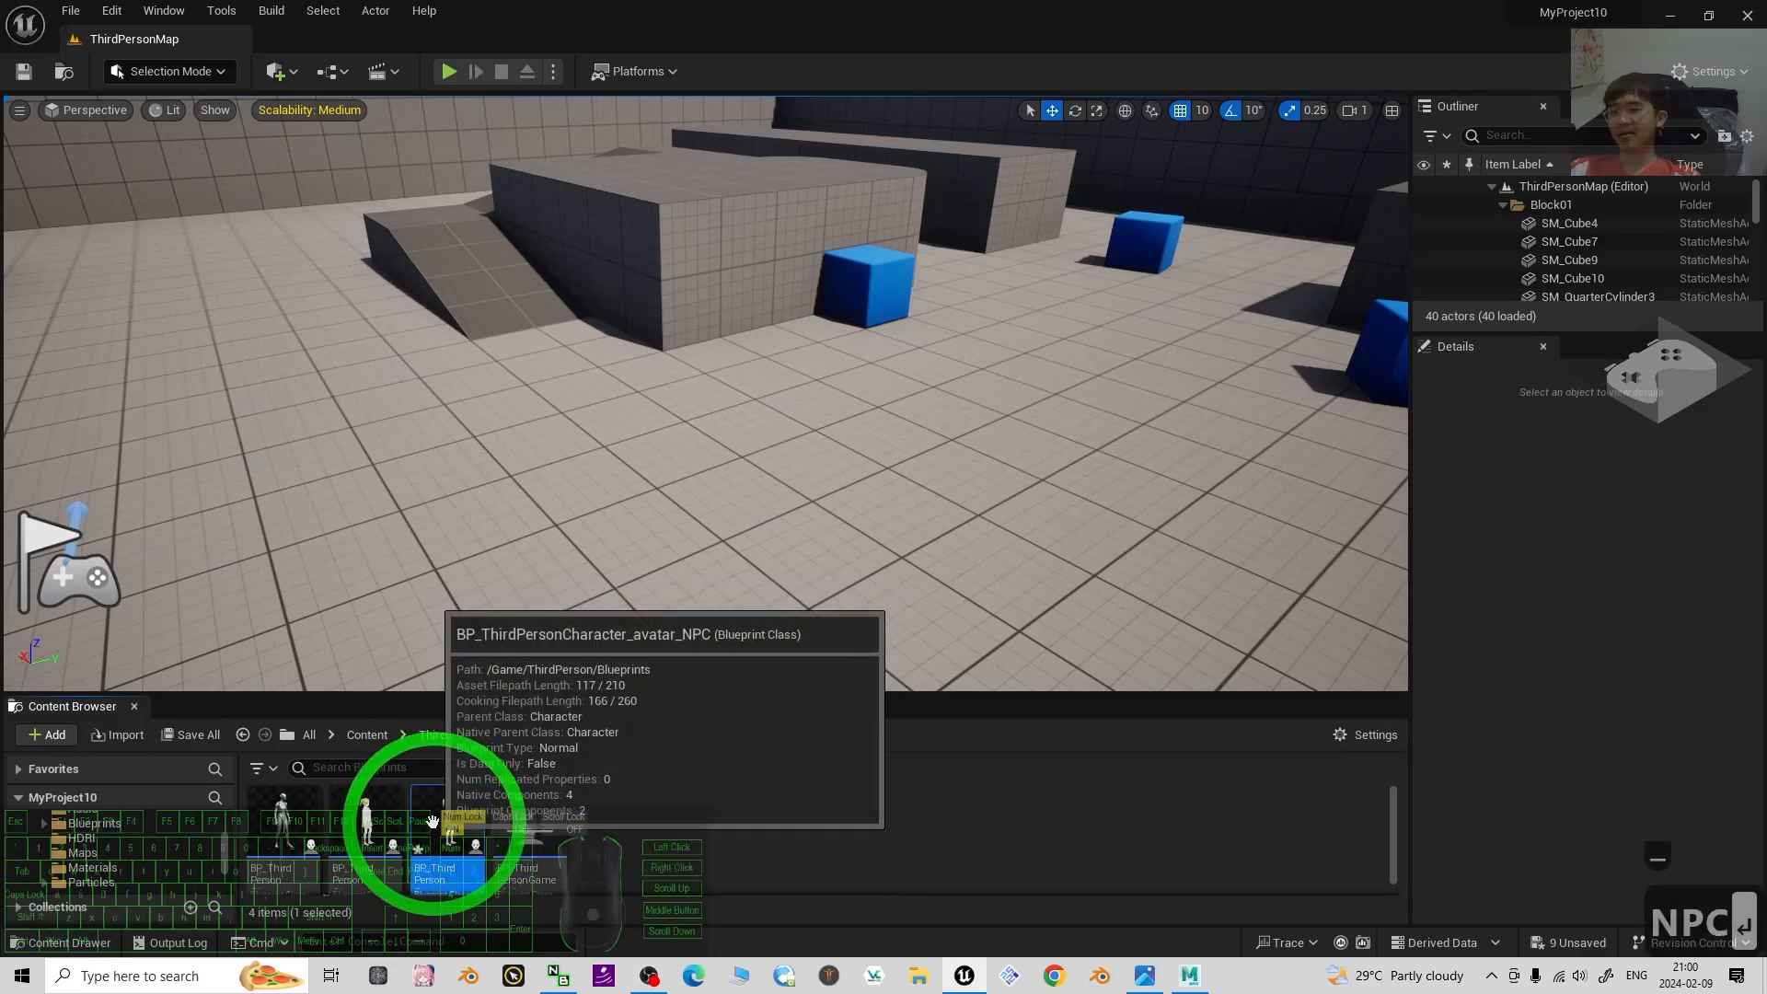
Open BP_ThirdPersonCharacter_avatar_NPC and examine the input and movement nodes in its event graph.
click(433, 821)
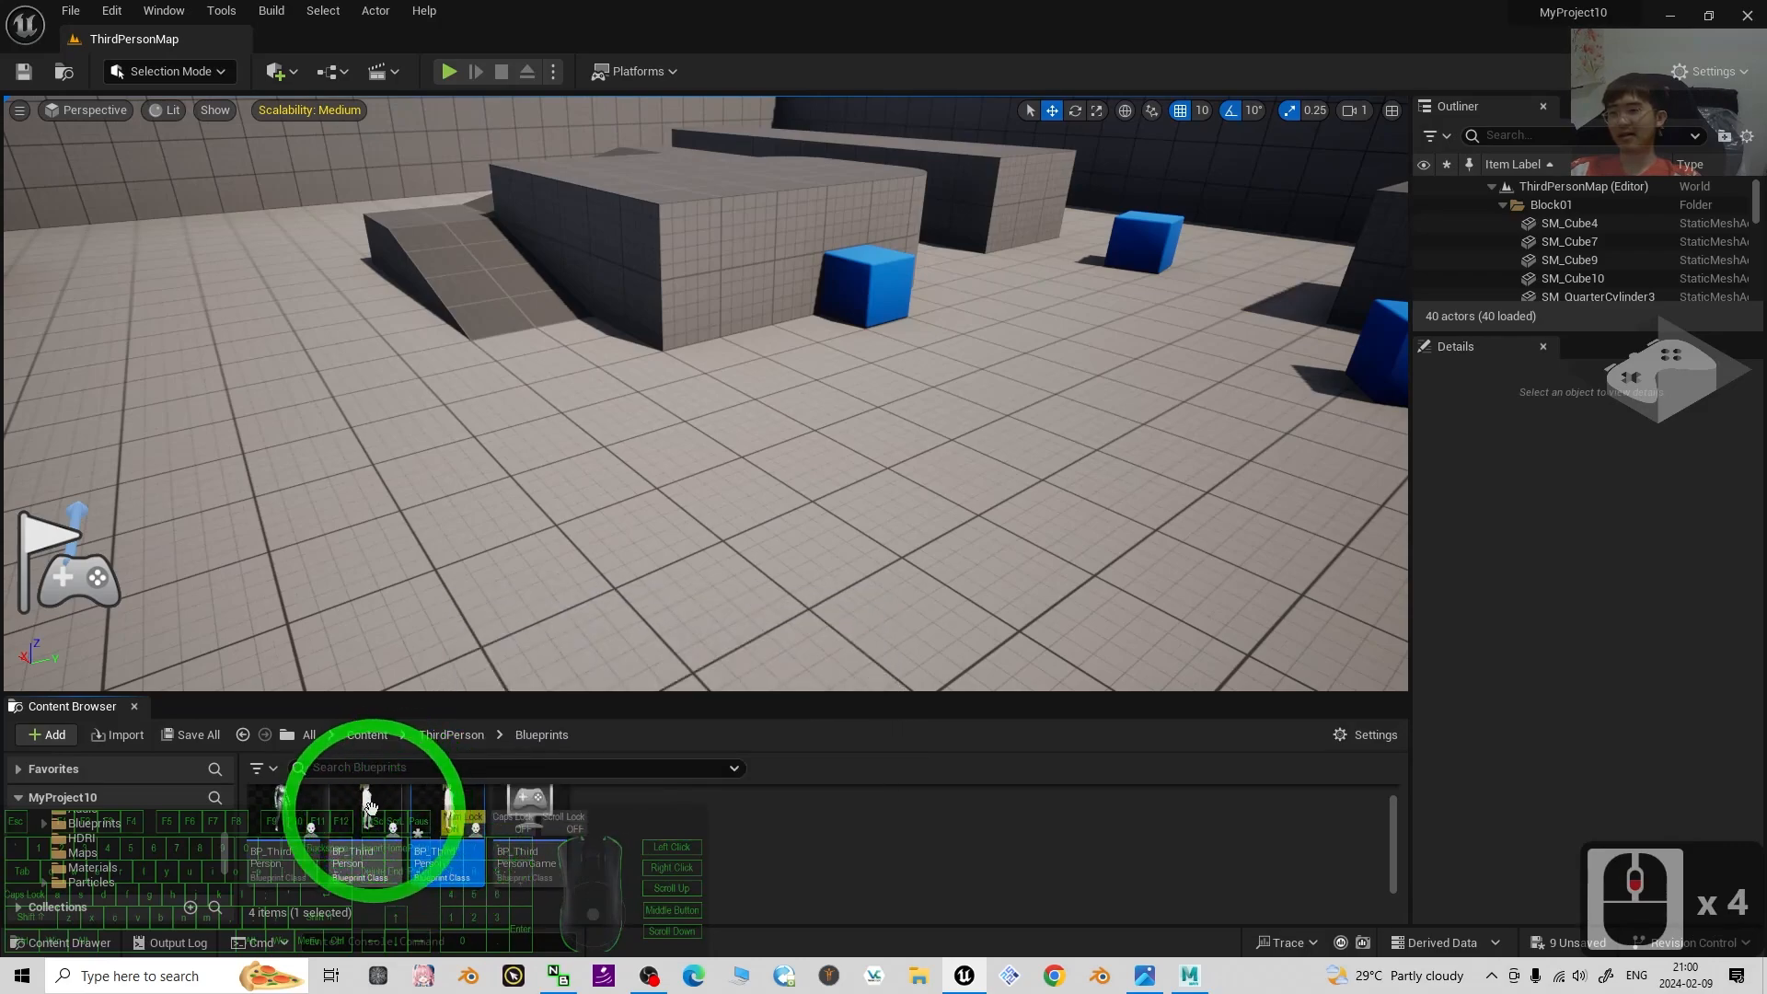
double_click(460, 823)
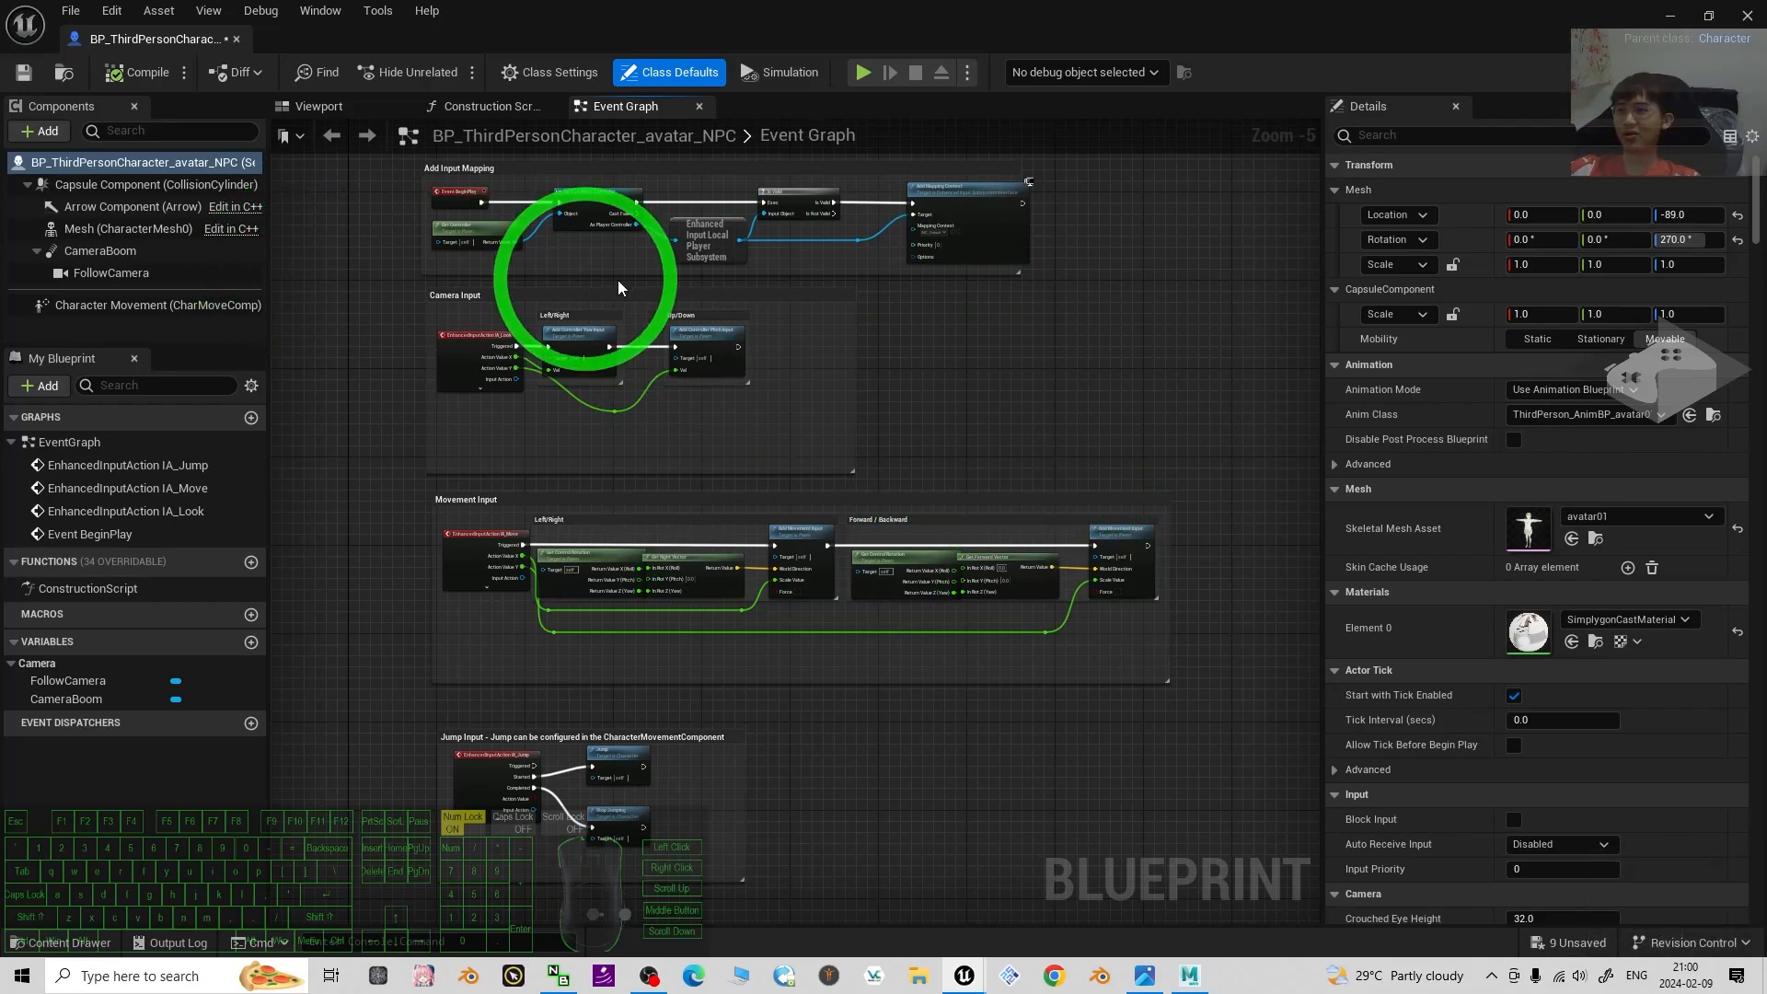
click(1238, 419)
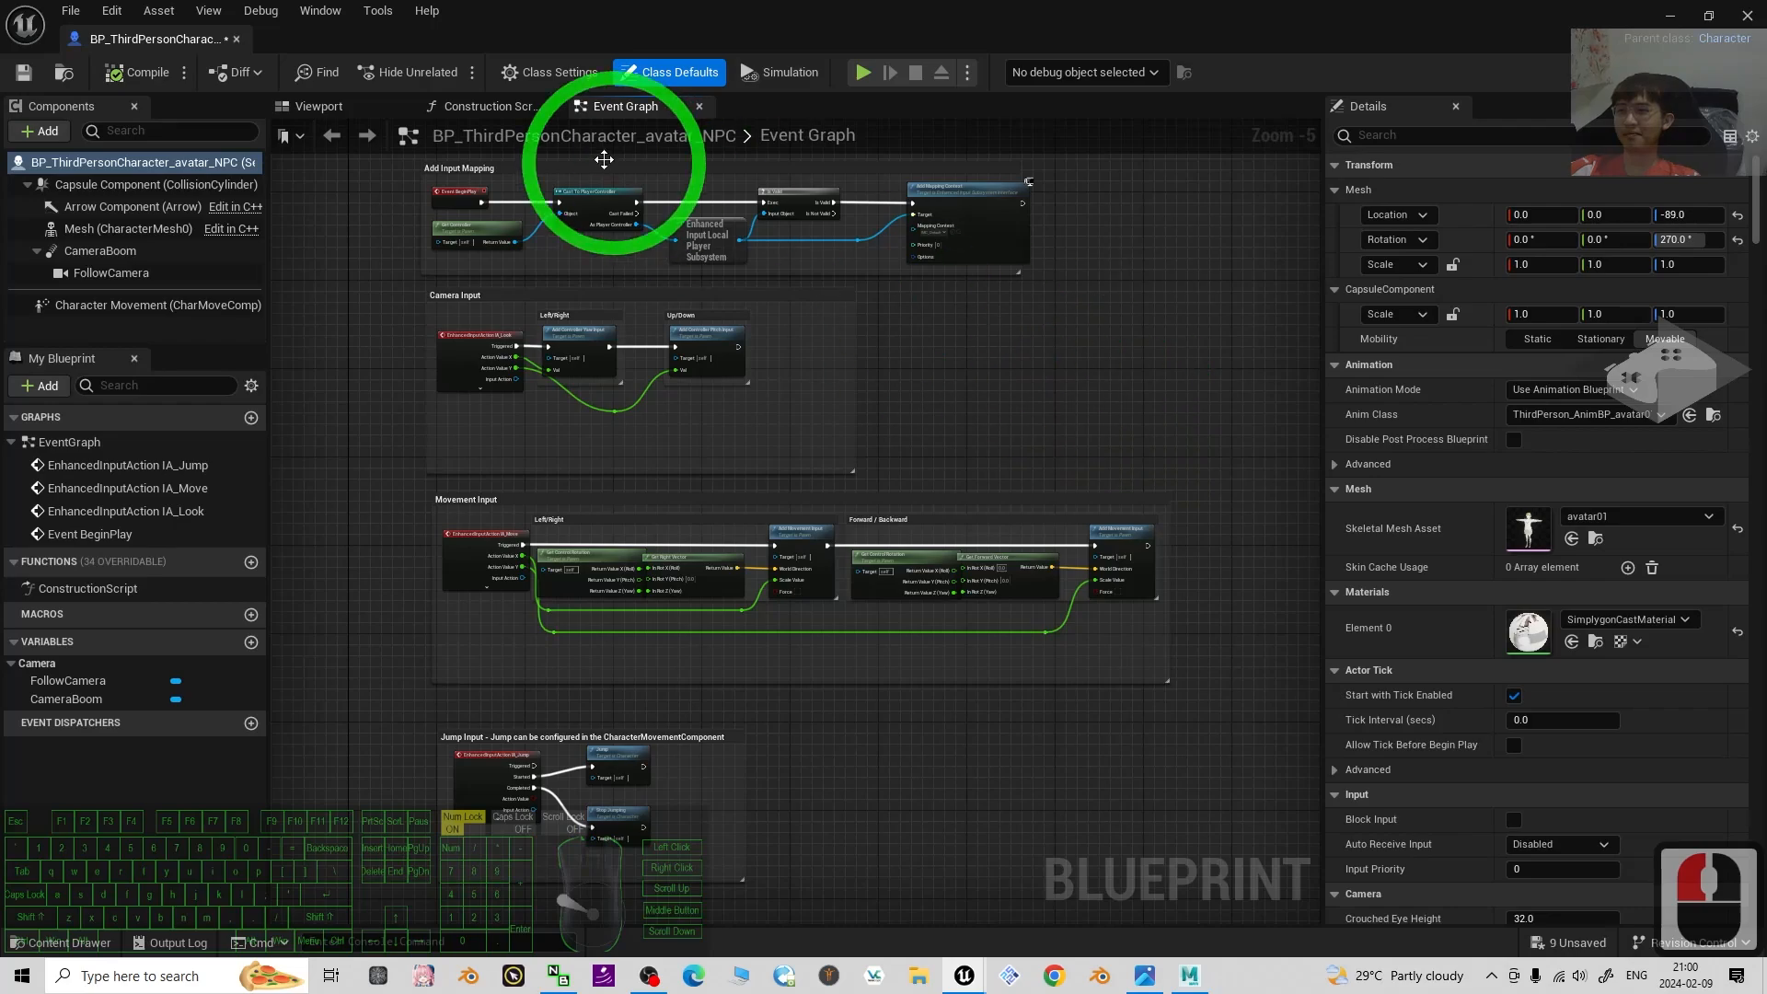
click(480, 107)
click(628, 106)
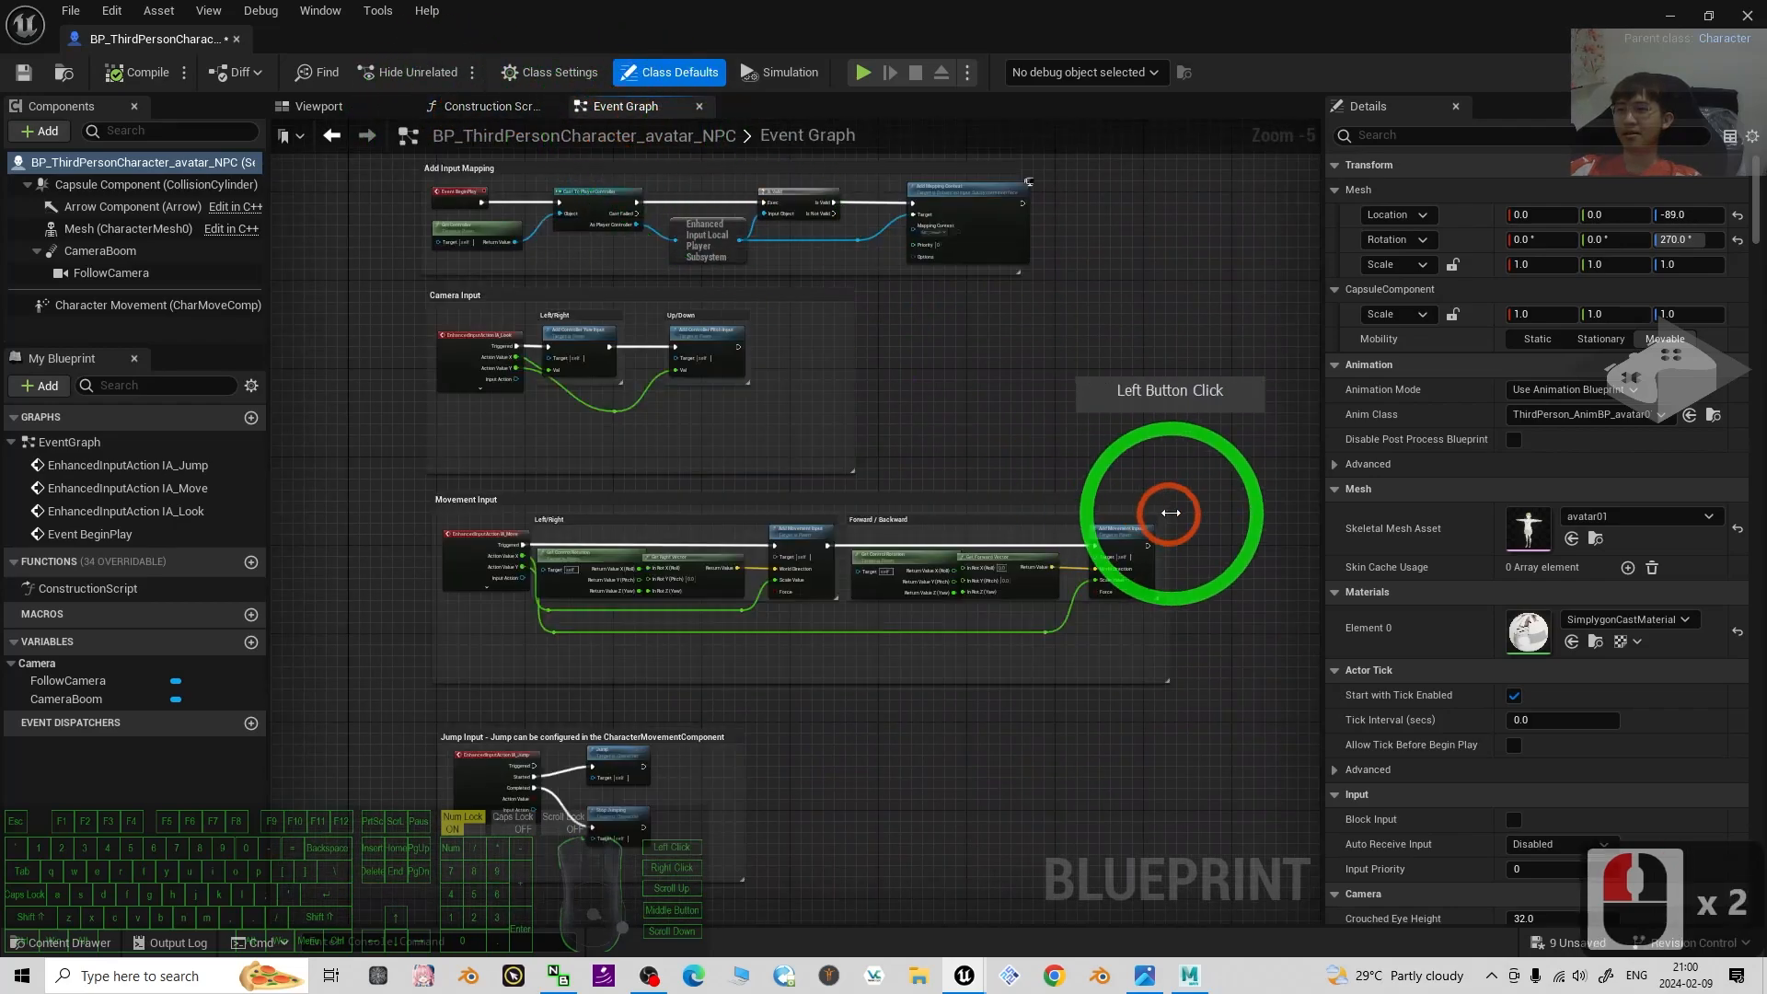
scroll(1170, 513, up, 6)
drag(898, 289, 879, 323)
scroll(959, 401, down, 4)
scroll(1059, 388, up, 3)
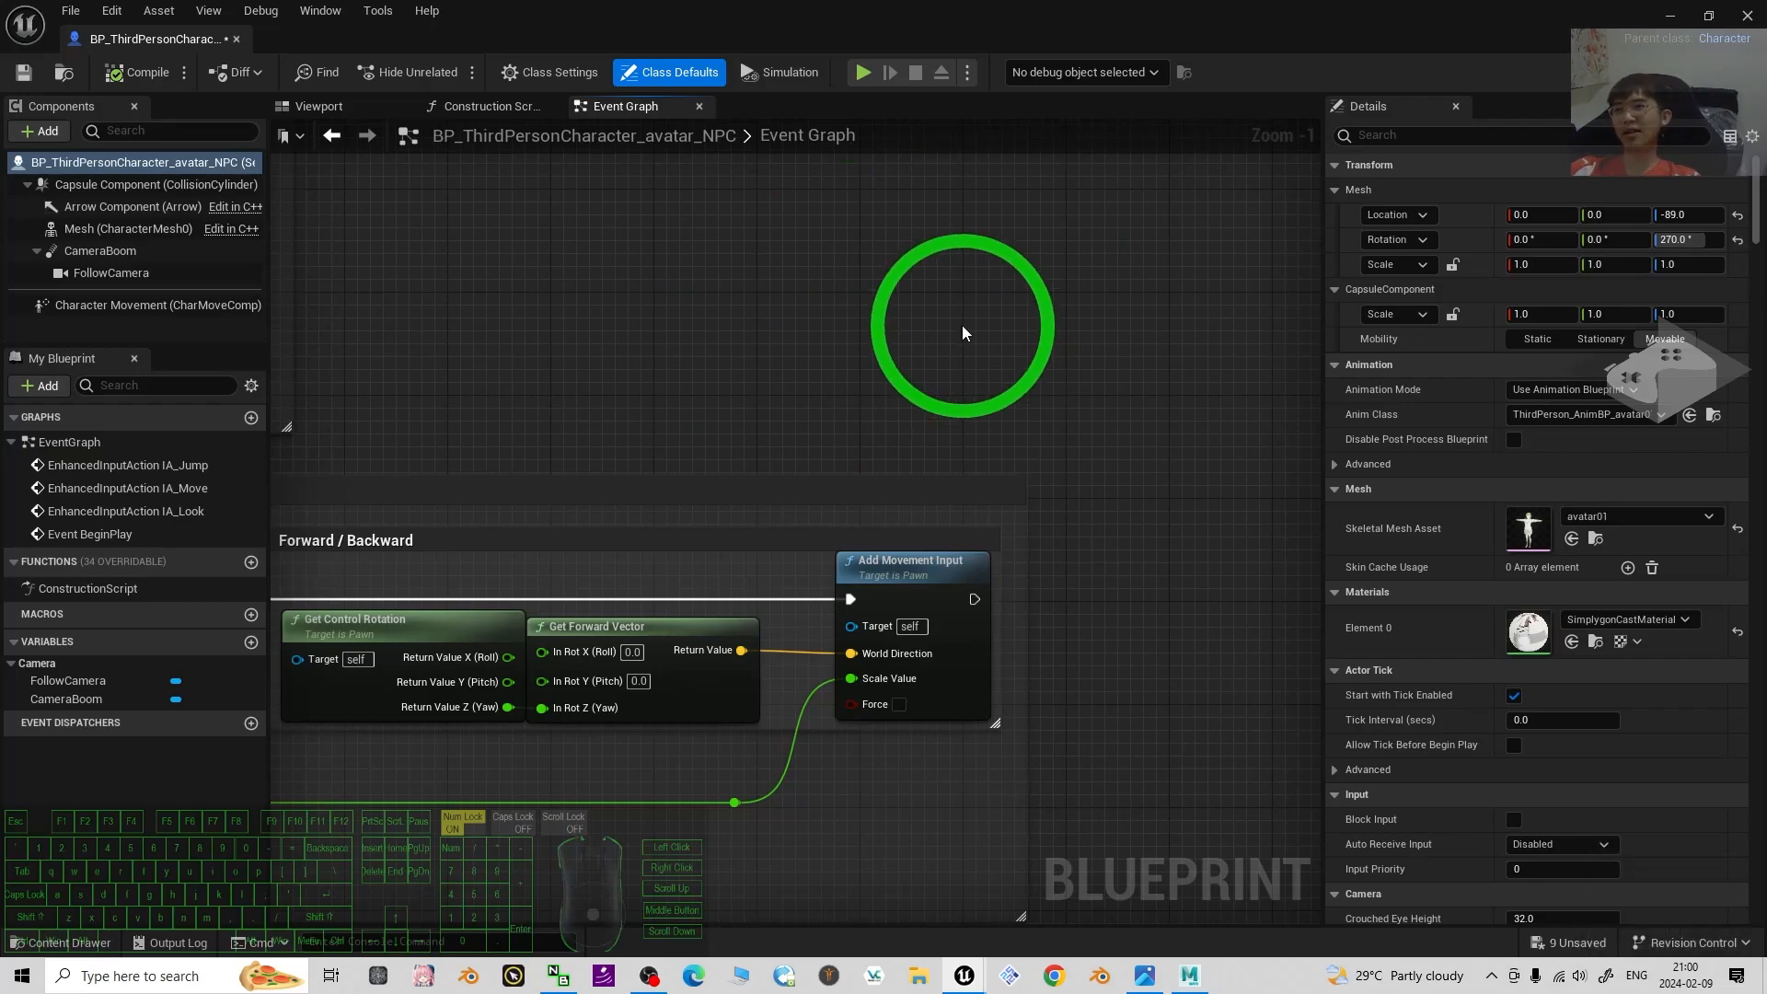
Compile and save BP_ThirdPersonCharacter_avatar_NPC and close its editor.
click(135, 74)
click(24, 73)
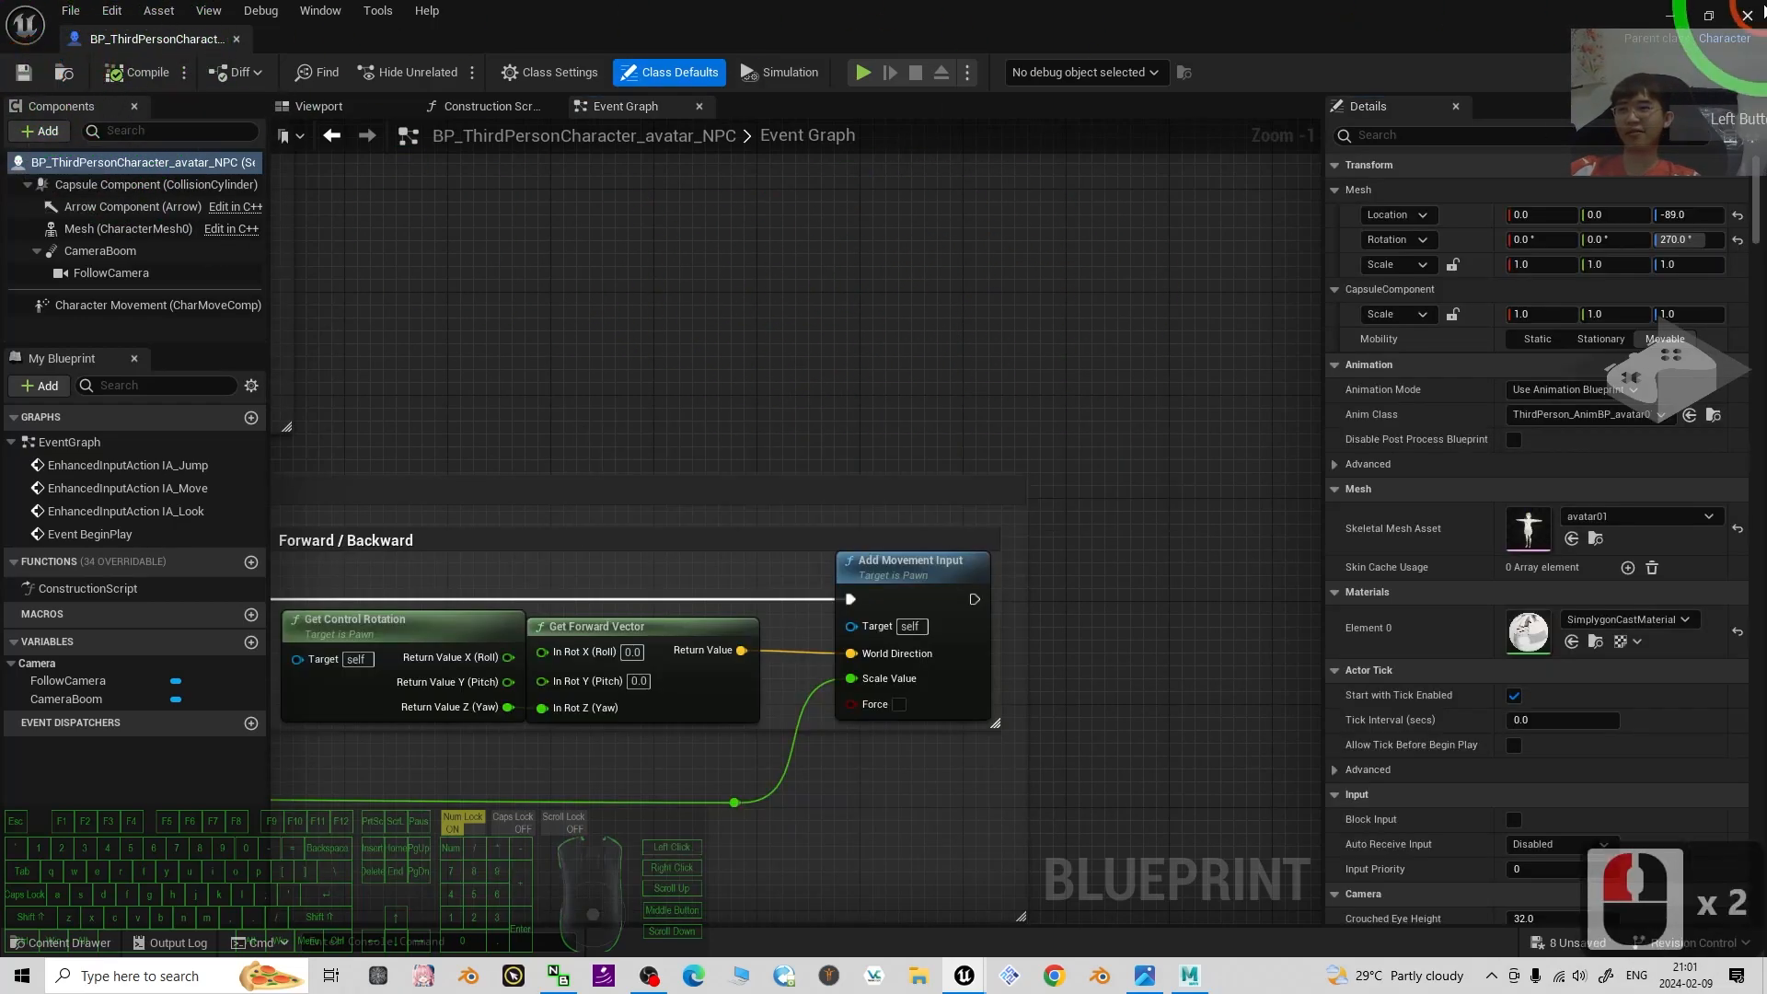
click(1747, 16)
Place BP_ThirdPersonCharacter_avatar_NPC on the floor near the blue cubes at about 730, 1880, 90 and rotate it to -50° about Z.
drag(446, 815, 1167, 465)
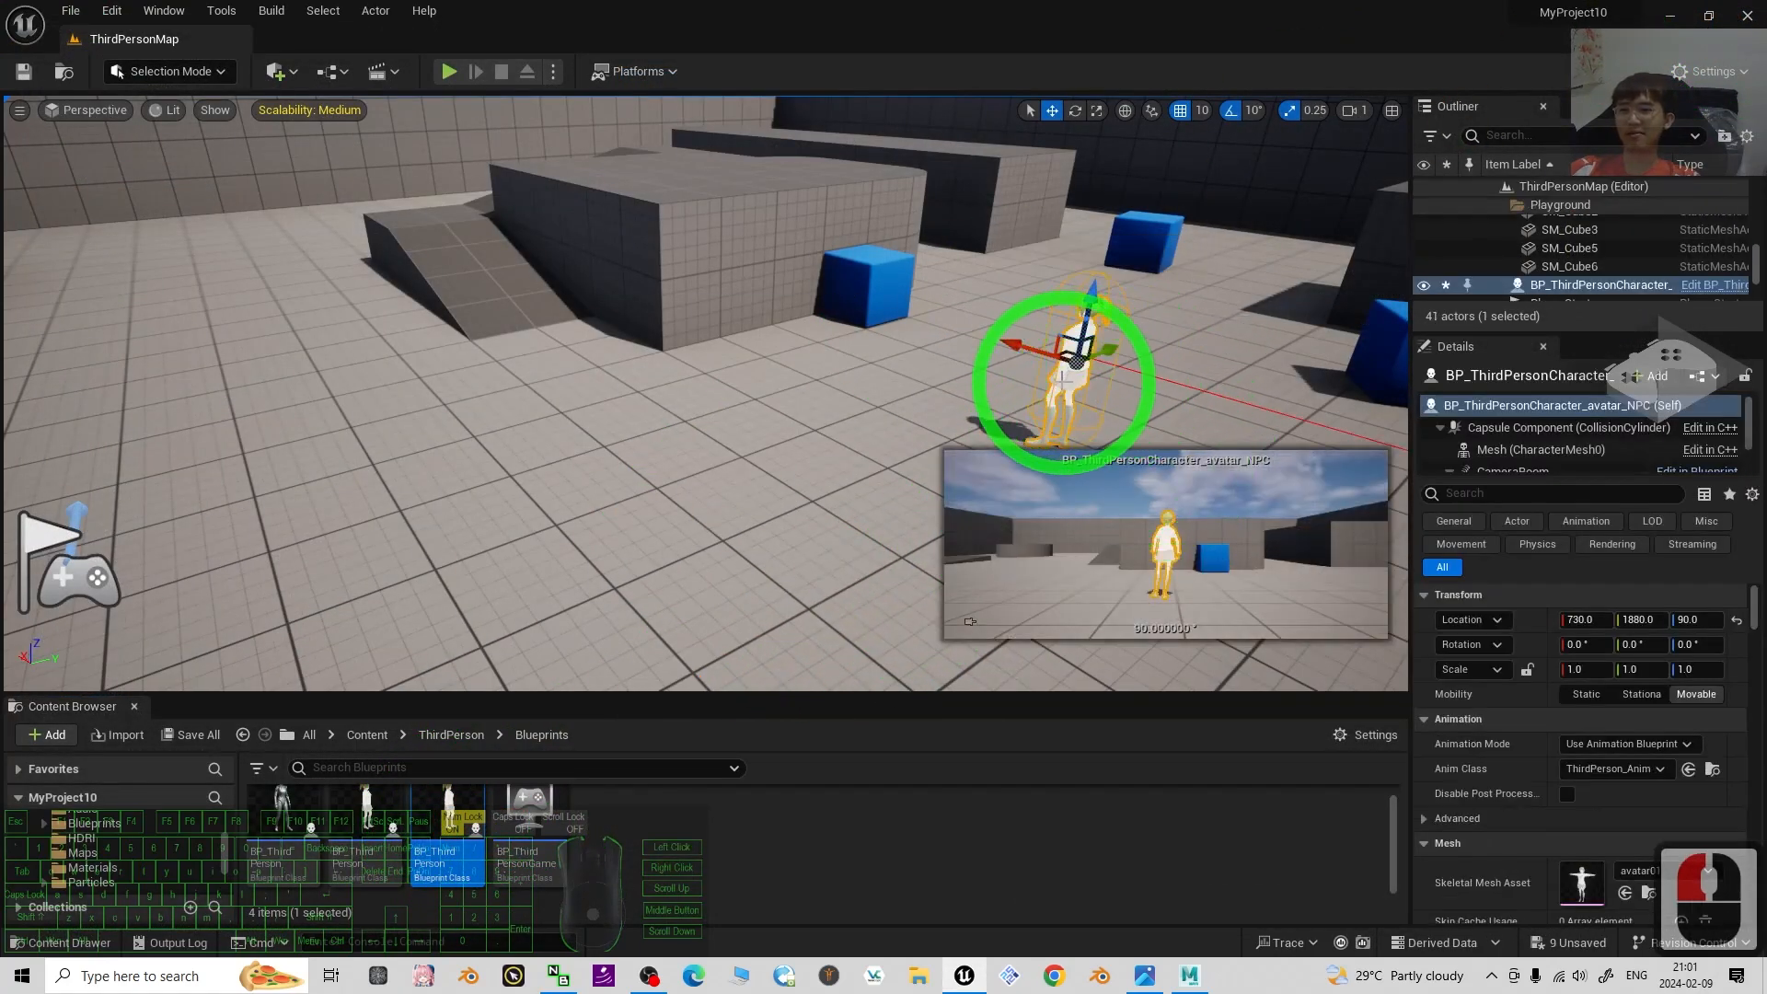
key(e)
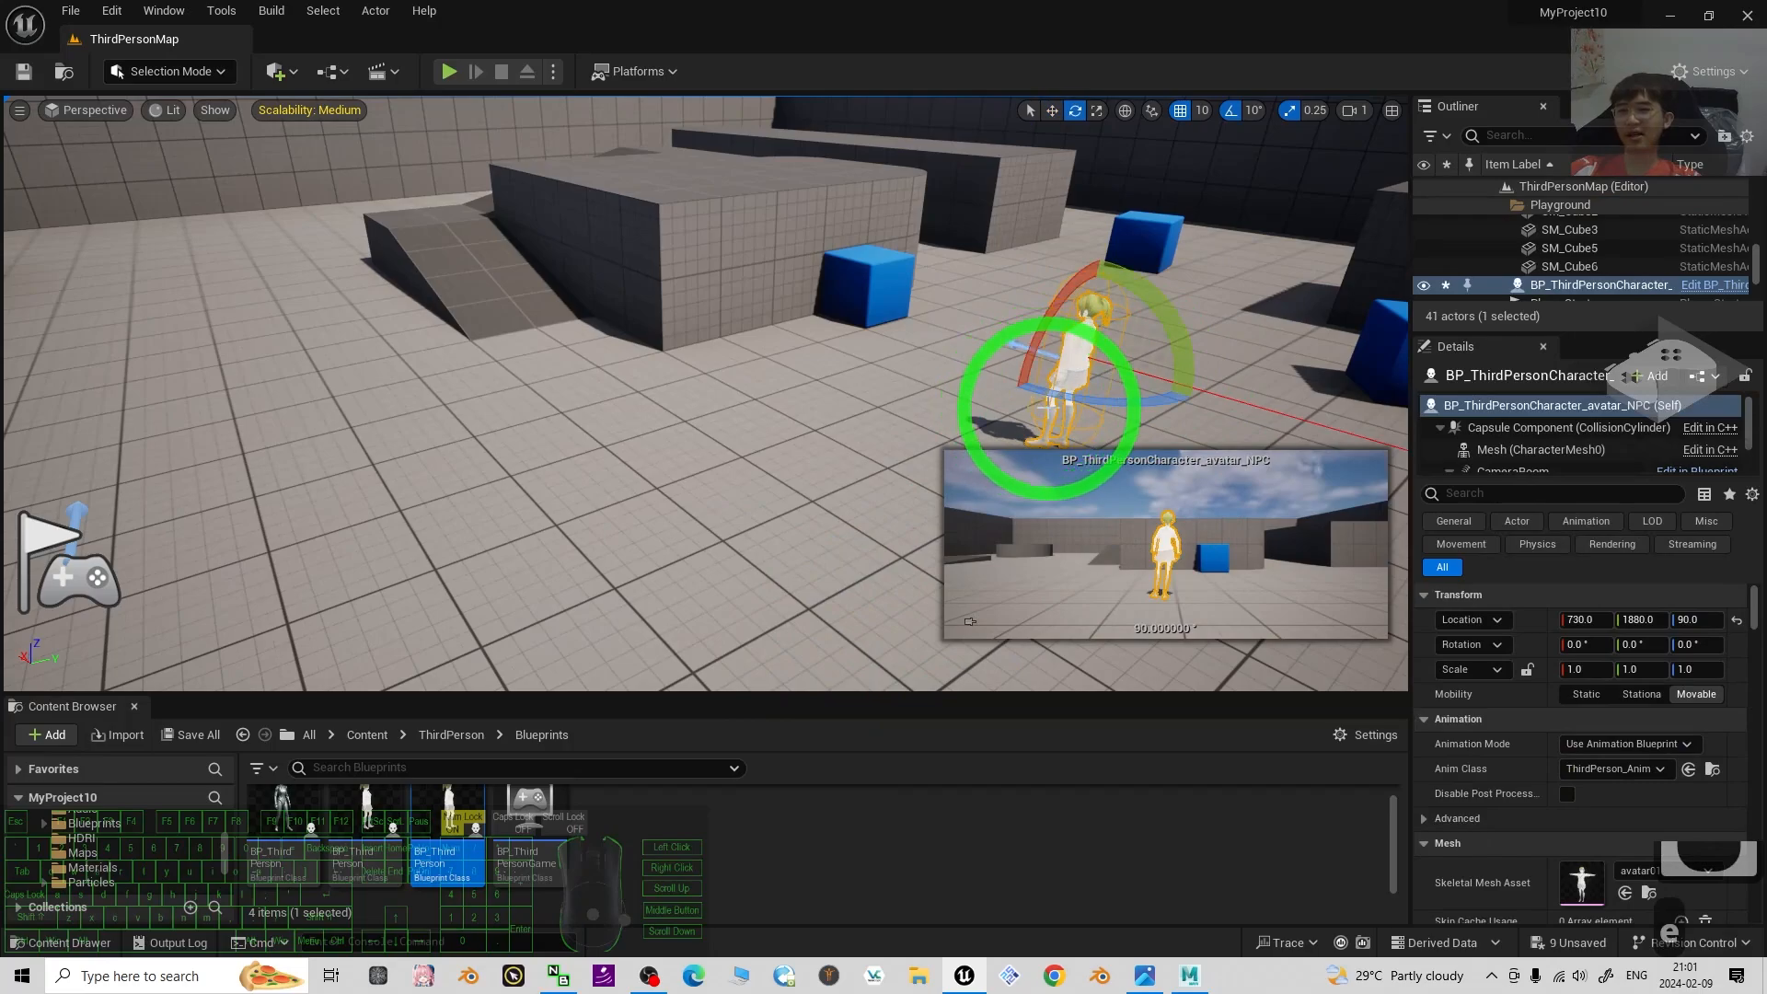
drag(1067, 396, 1188, 405)
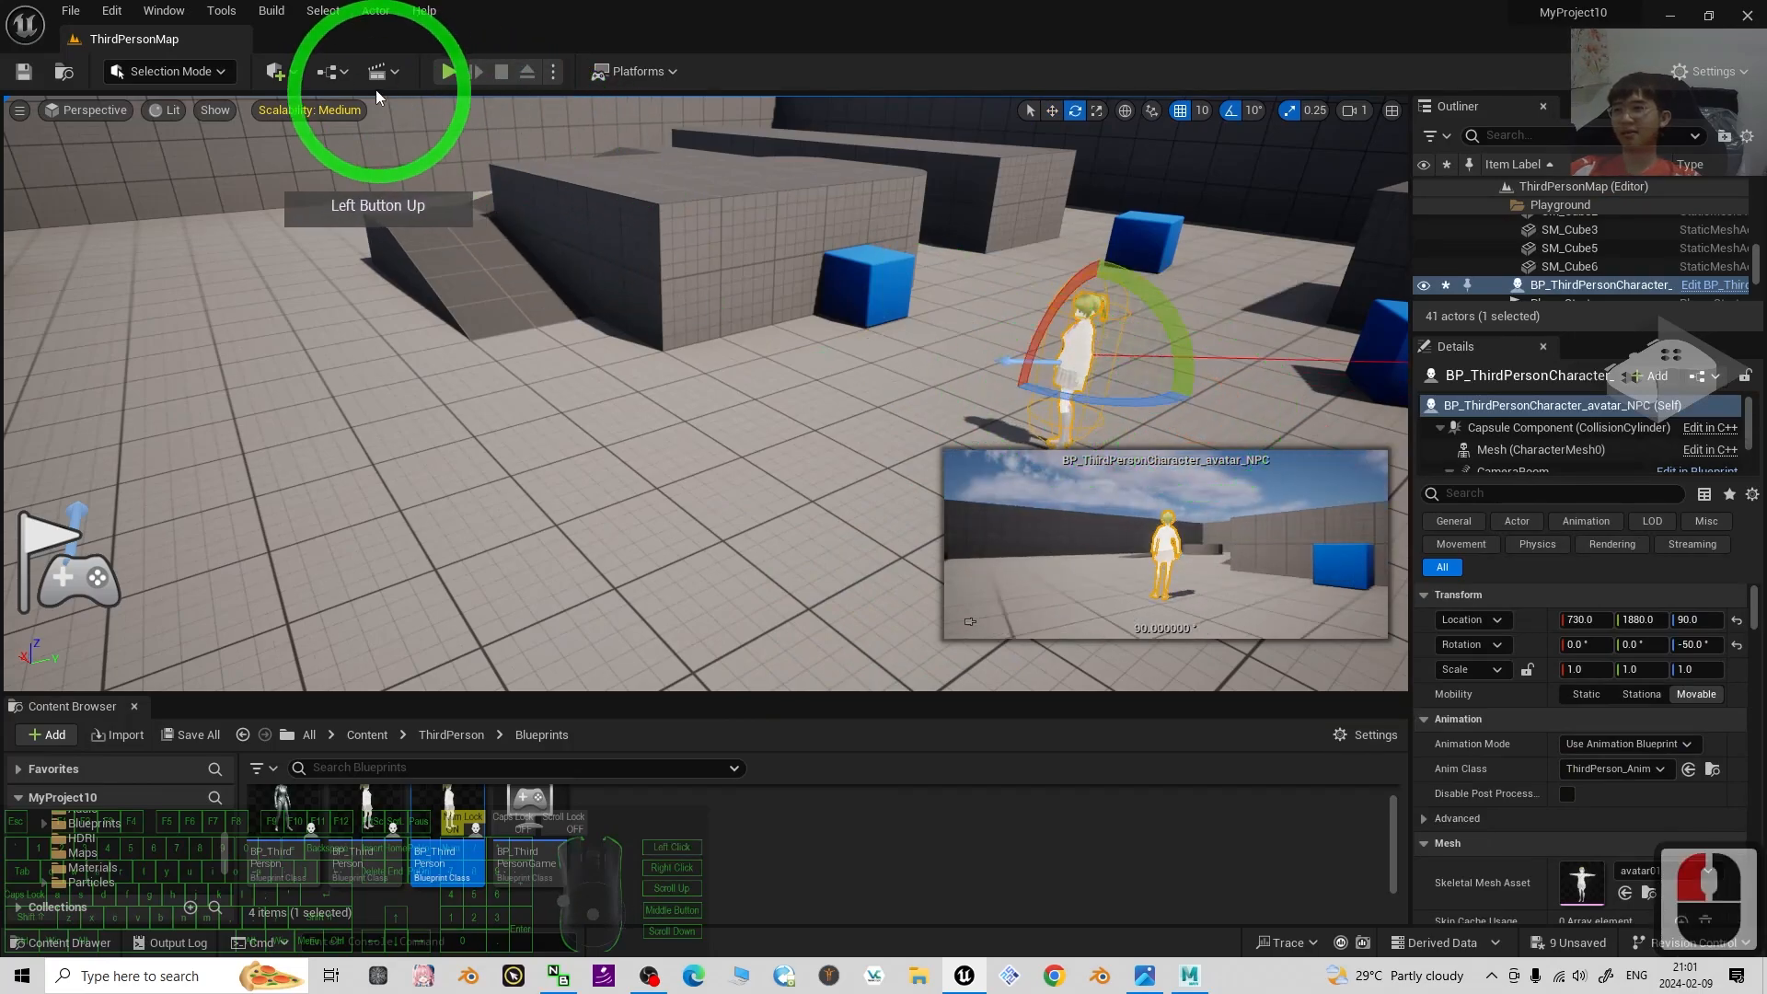
Play the level in the editor and run the avatar across the floor toward the placed NPC.
click(443, 77)
click(884, 434)
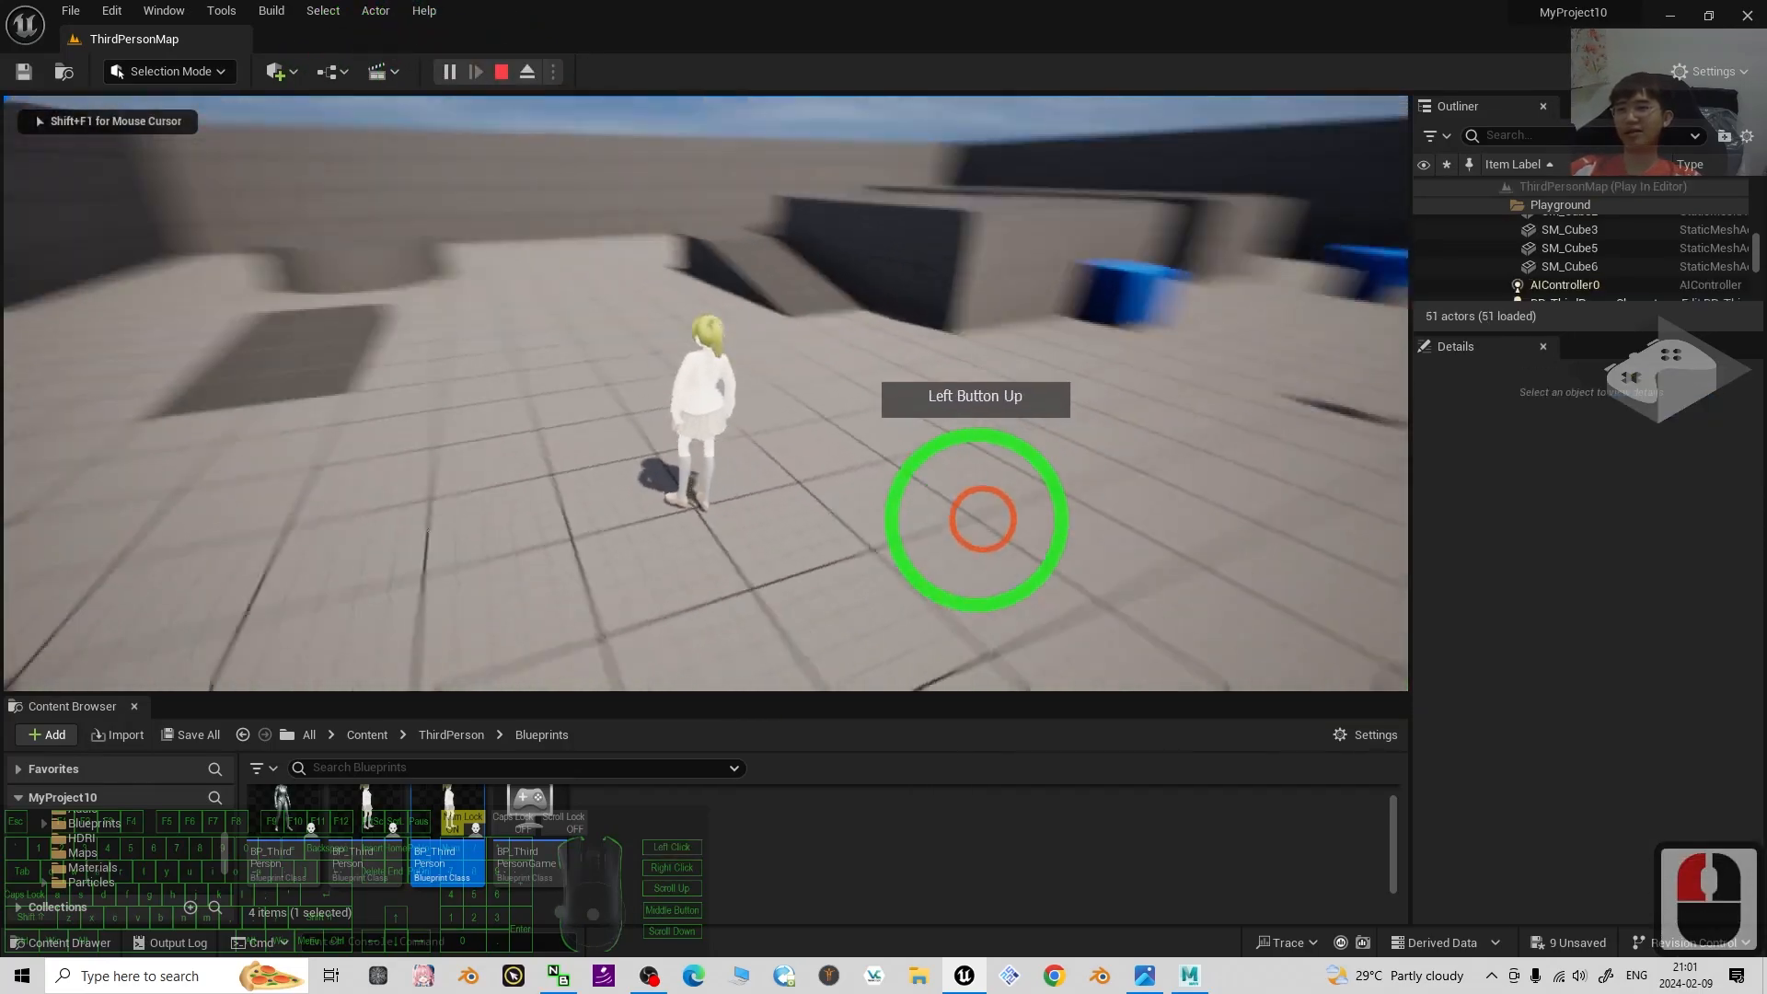
key(w)
key(w)
key(w)
key(s)
key(s)
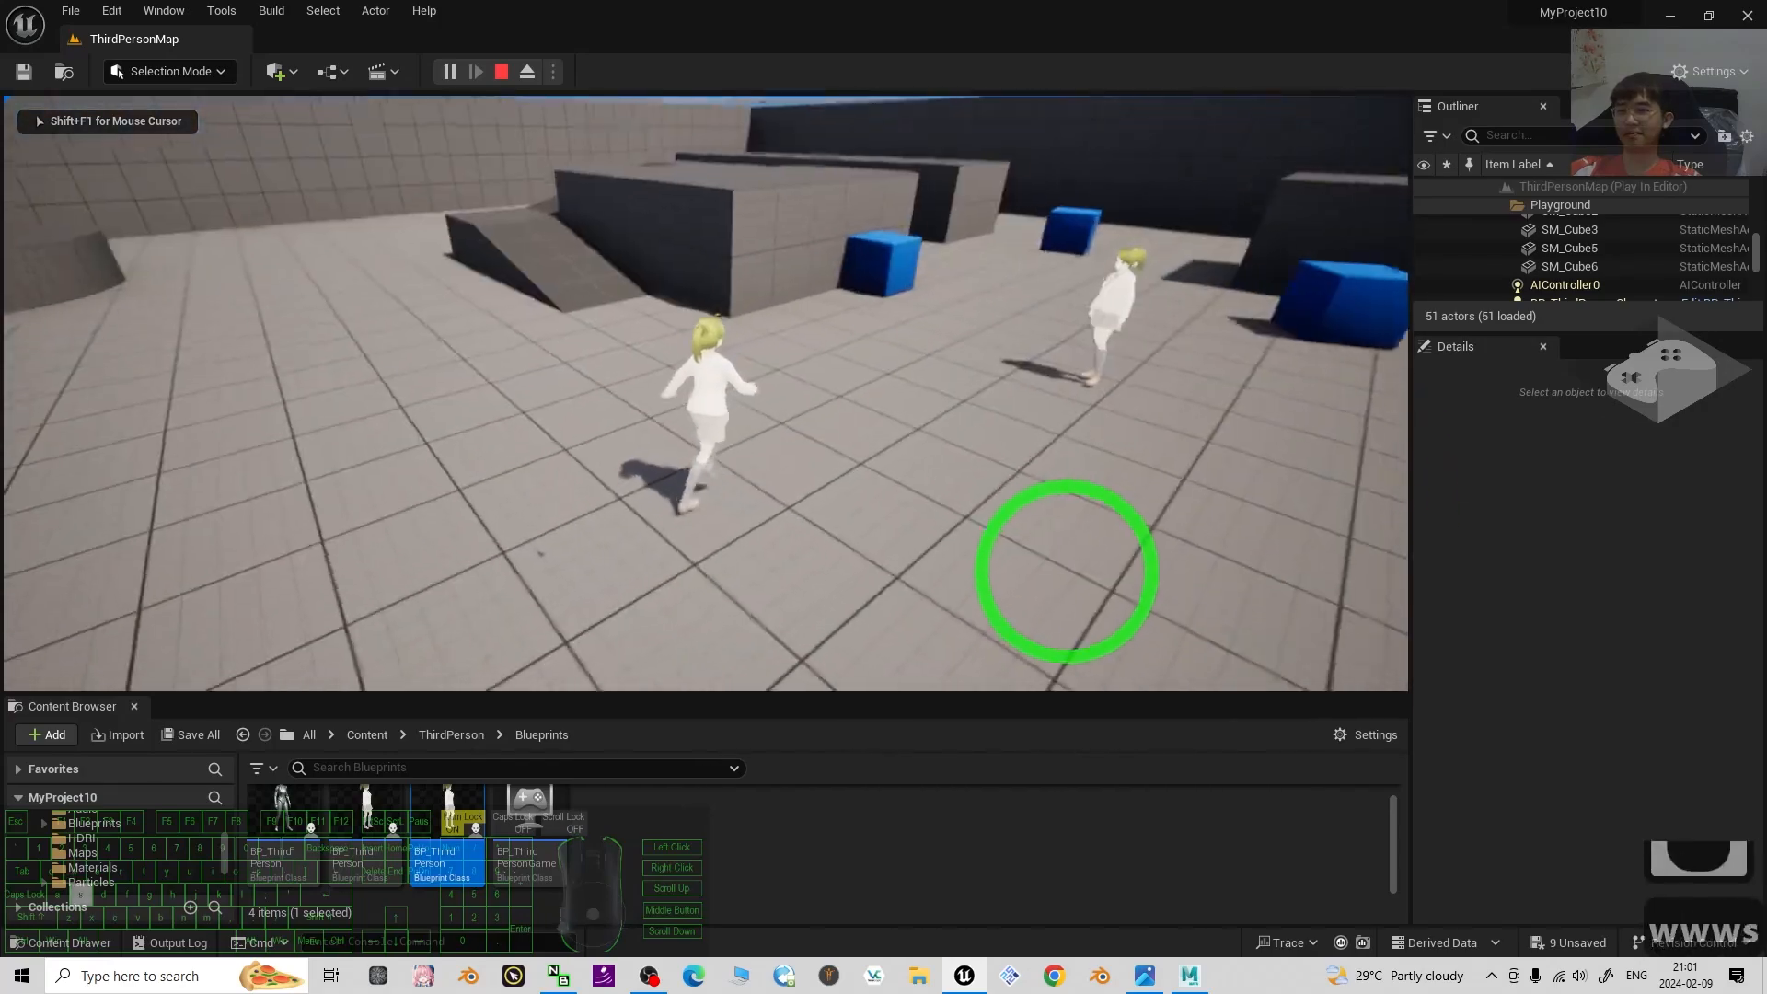
key(s)
key(s)
key(w)
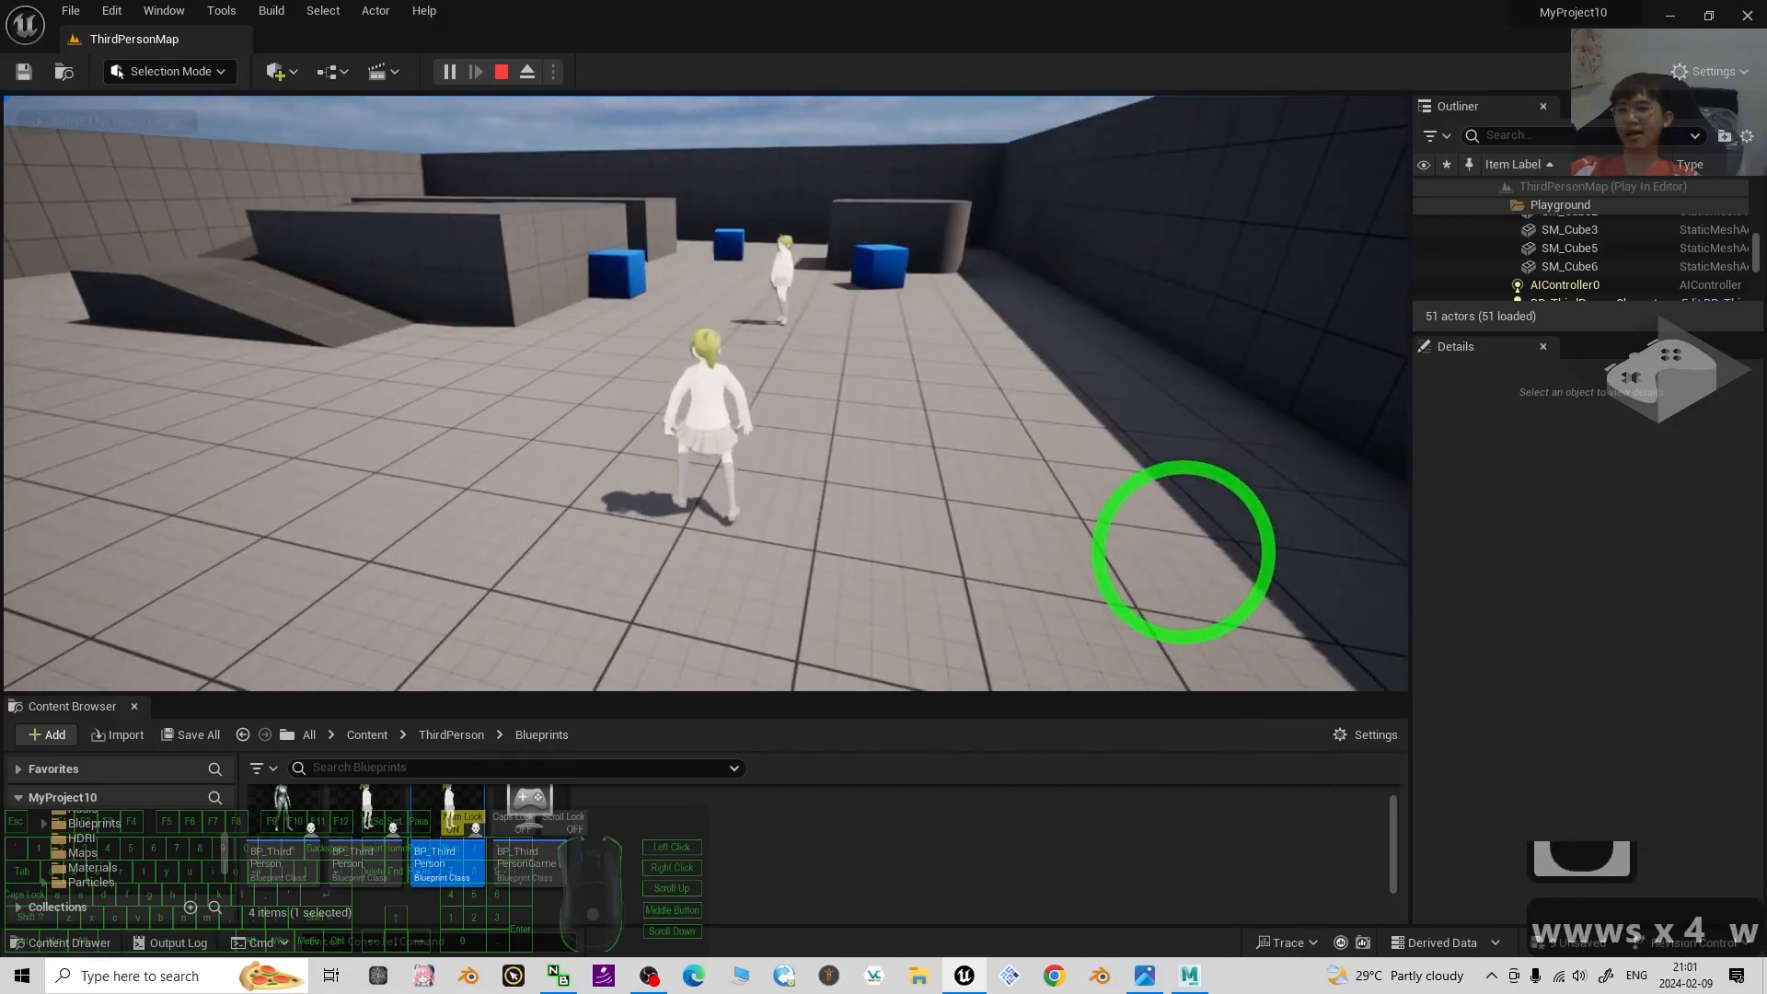
Move the playable avatar around the NPC beside the blue cubes to compare the two characters.
key(s)
key(a)
key(w)
key(d)
key(d)
key(d)
key(d)
key(d)
key(d)
key(d)
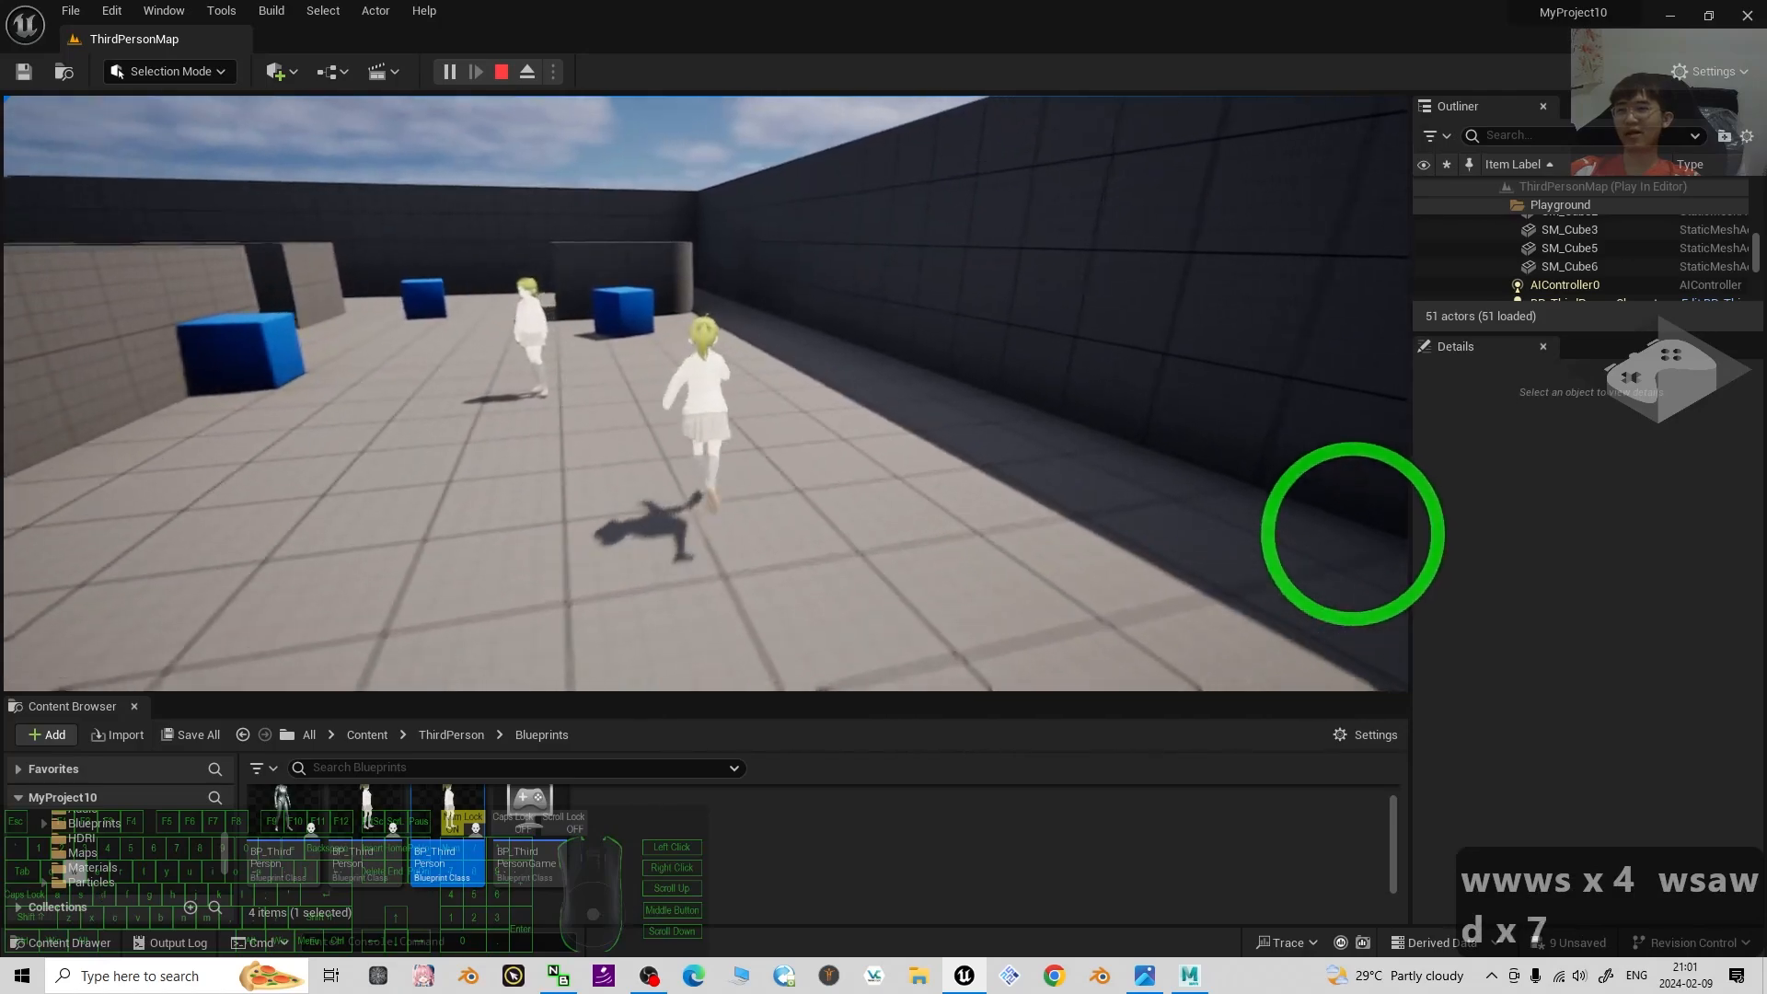
key(a)
key(a)
key(s)
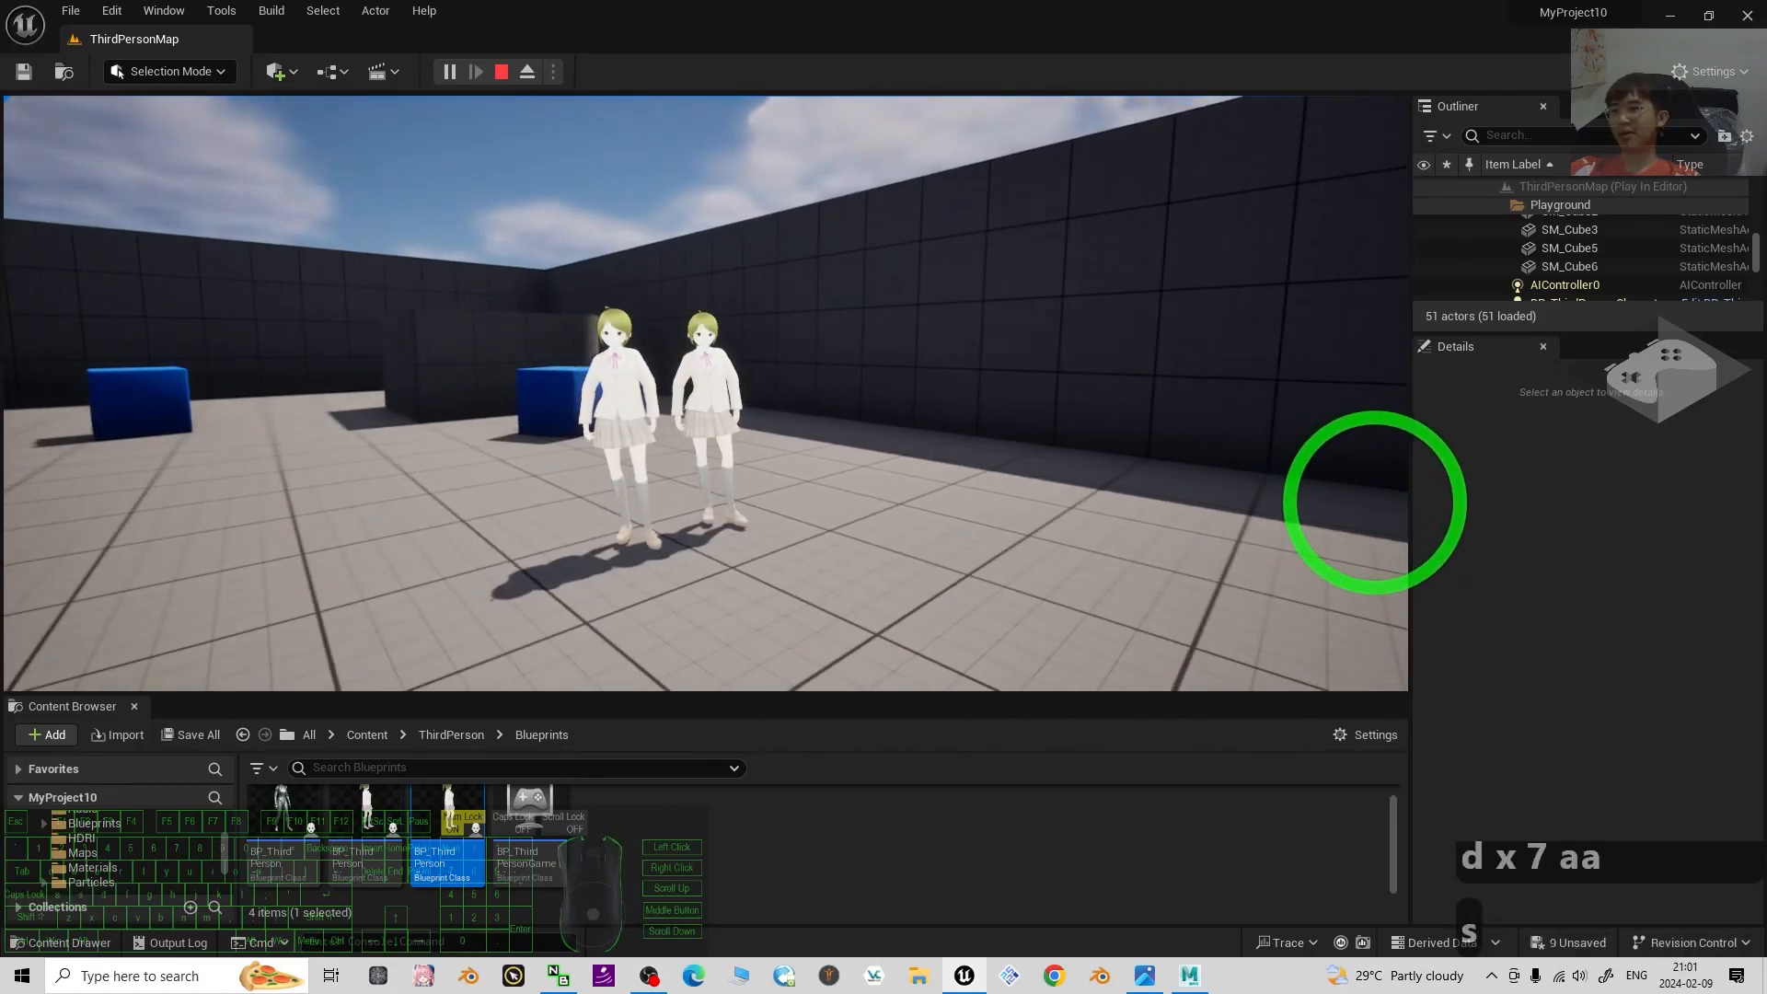
key(s)
key(a)
key(w)
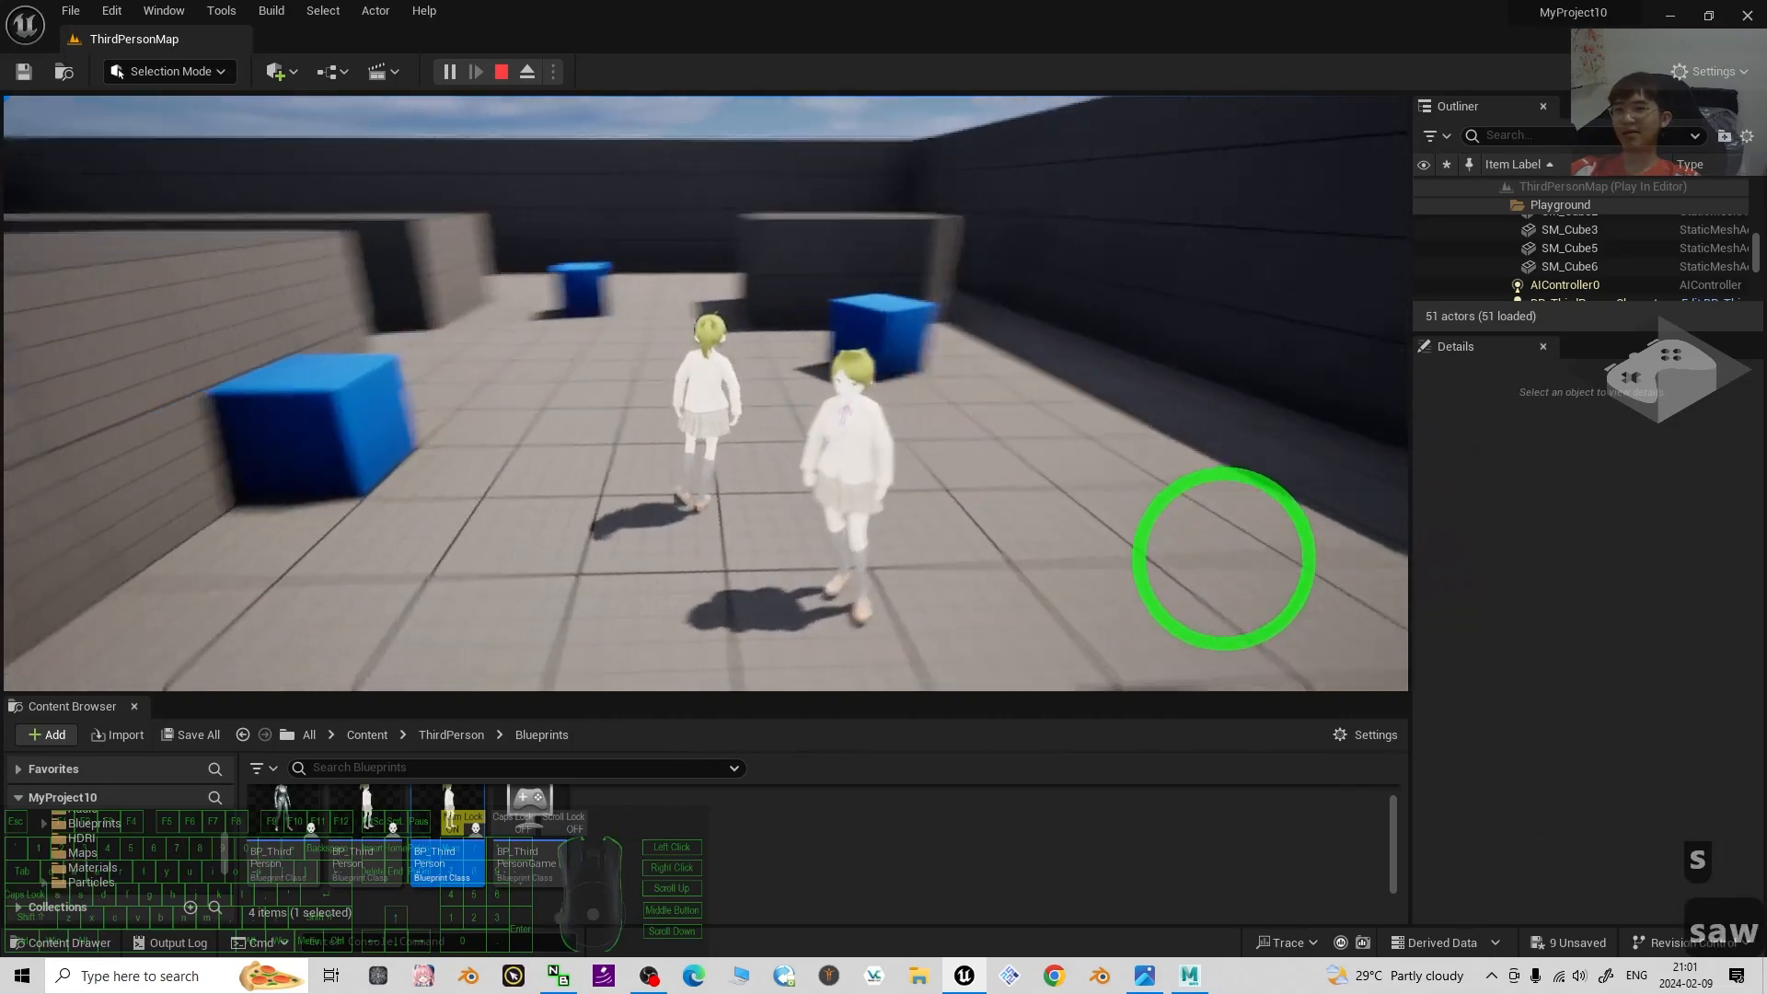
key(s)
key(a)
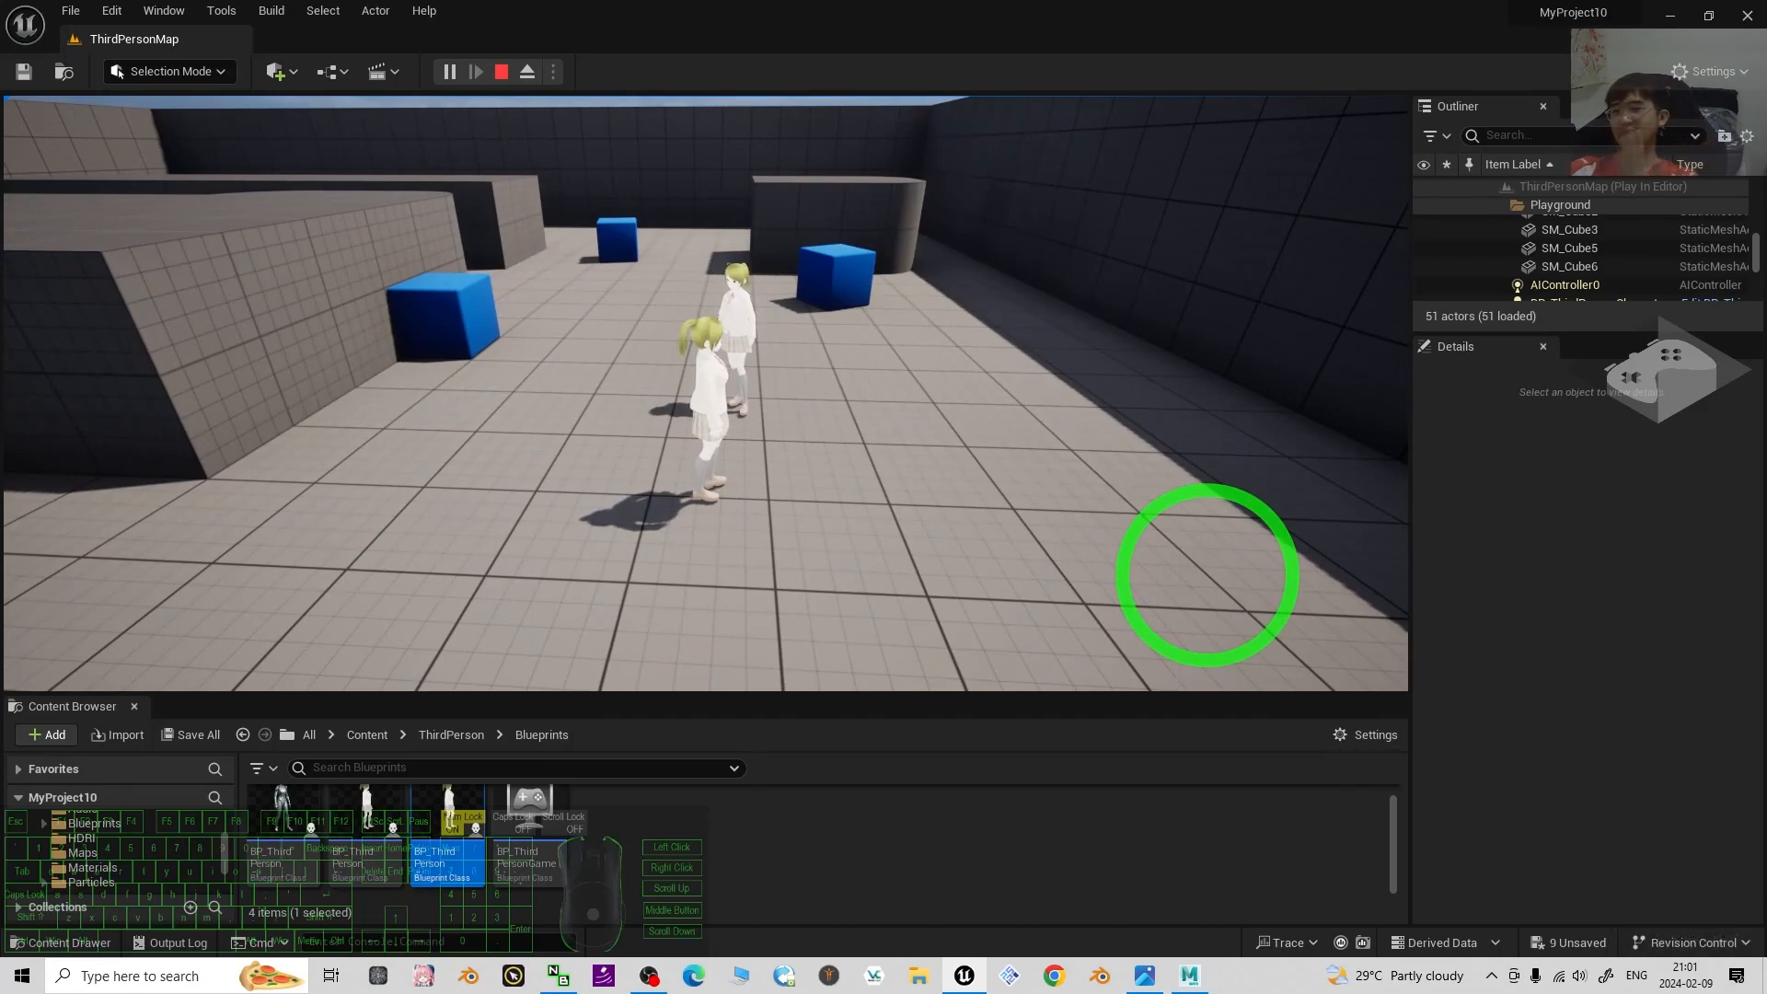
key(s)
key(a)
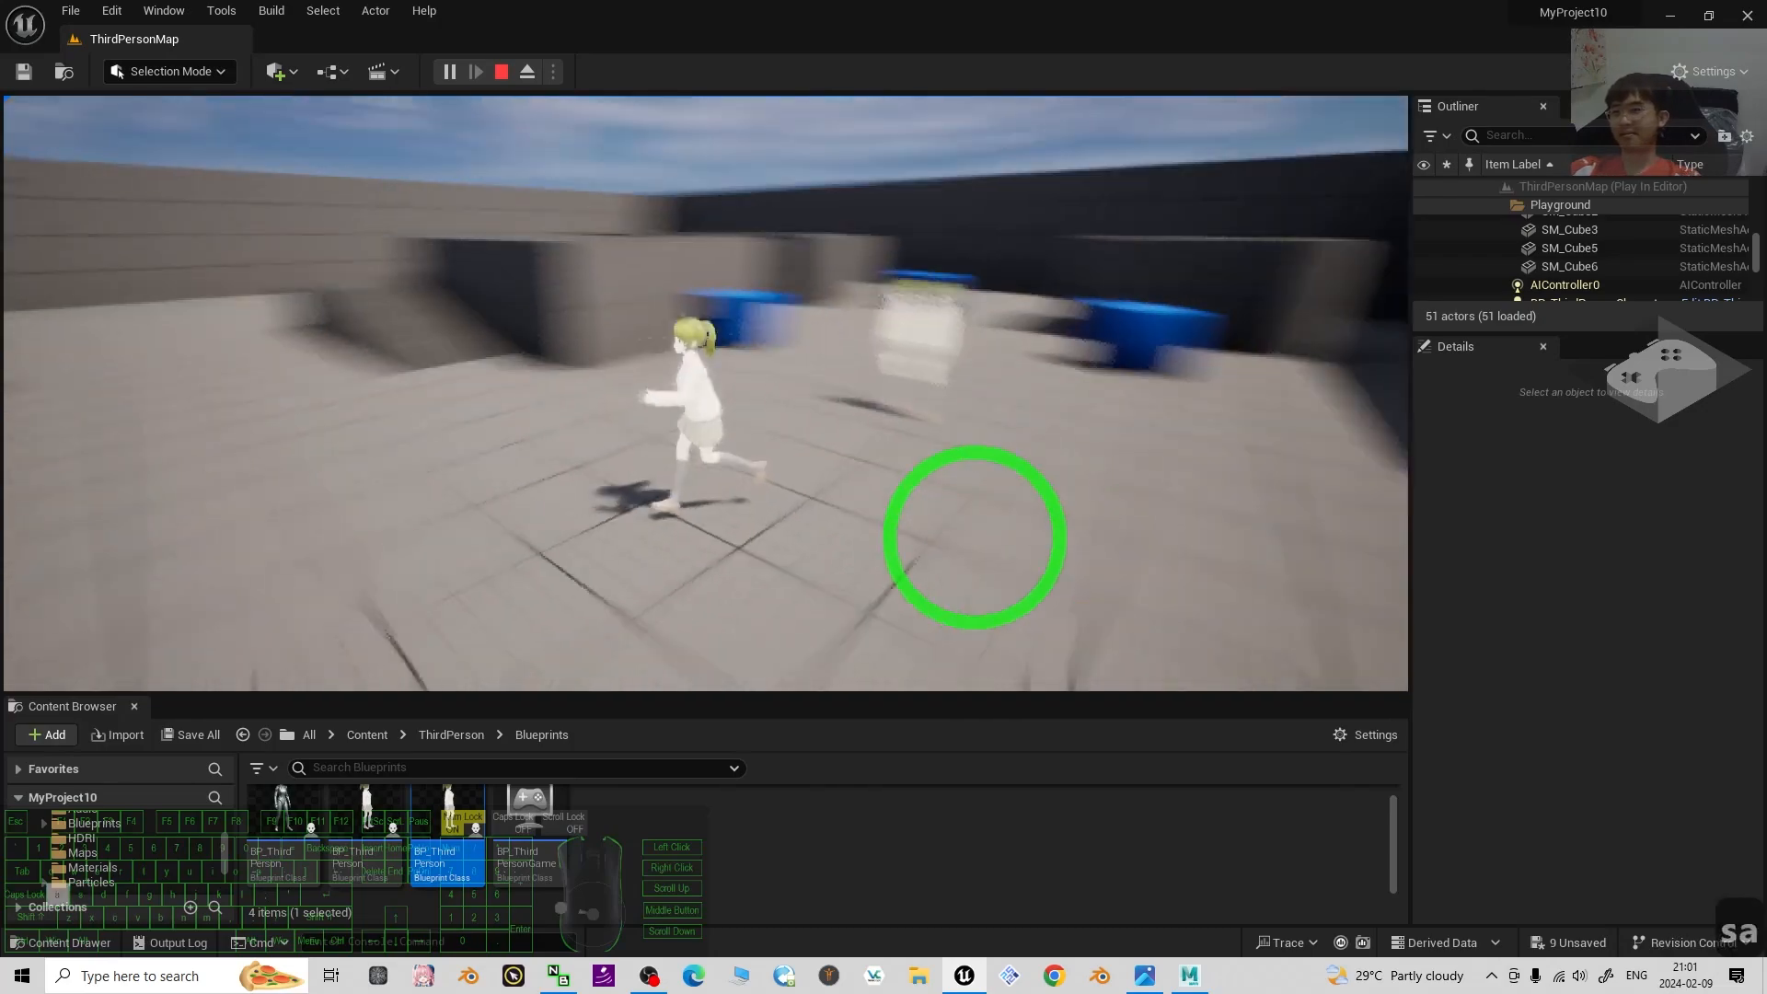
Run and jump the avatar onto the ramp beside the raised block and end the play session.
key(w)
key(space)
key(d)
key(a)
key(d)
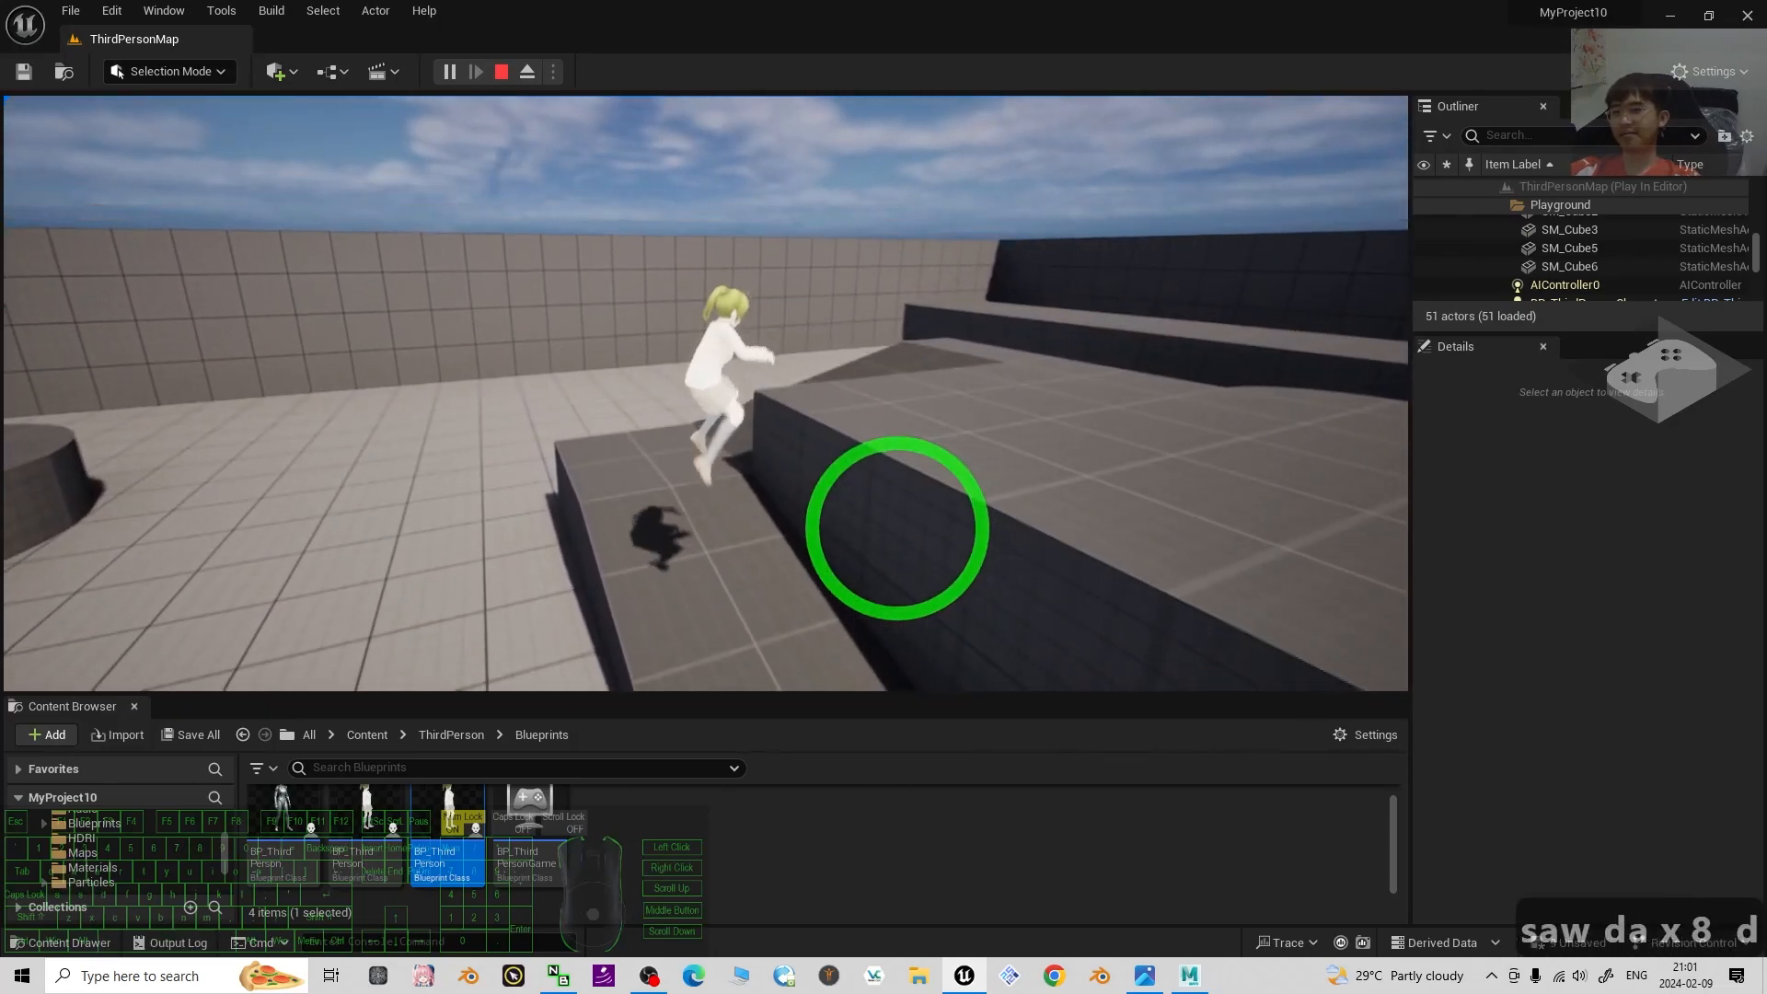
key(s)
key(Escape)
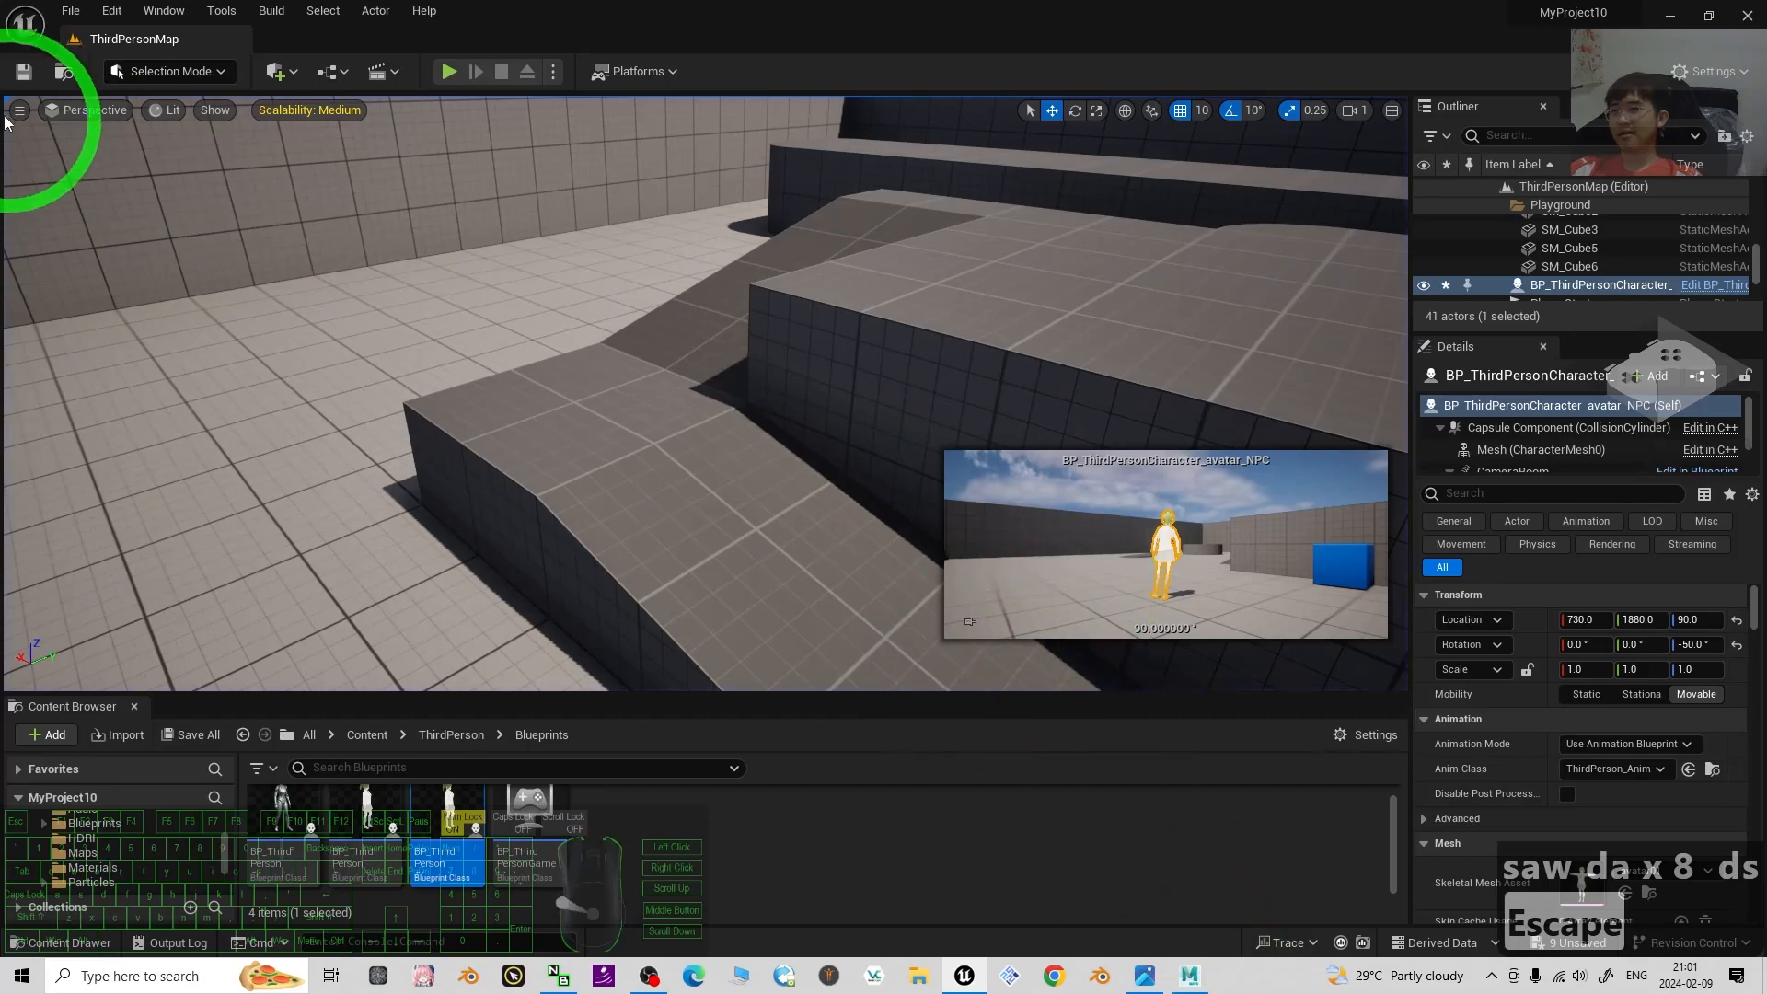
Save all modified assets and the ThirdPersonMap level.
scroll(800, 433, up, 5)
click(760, 445)
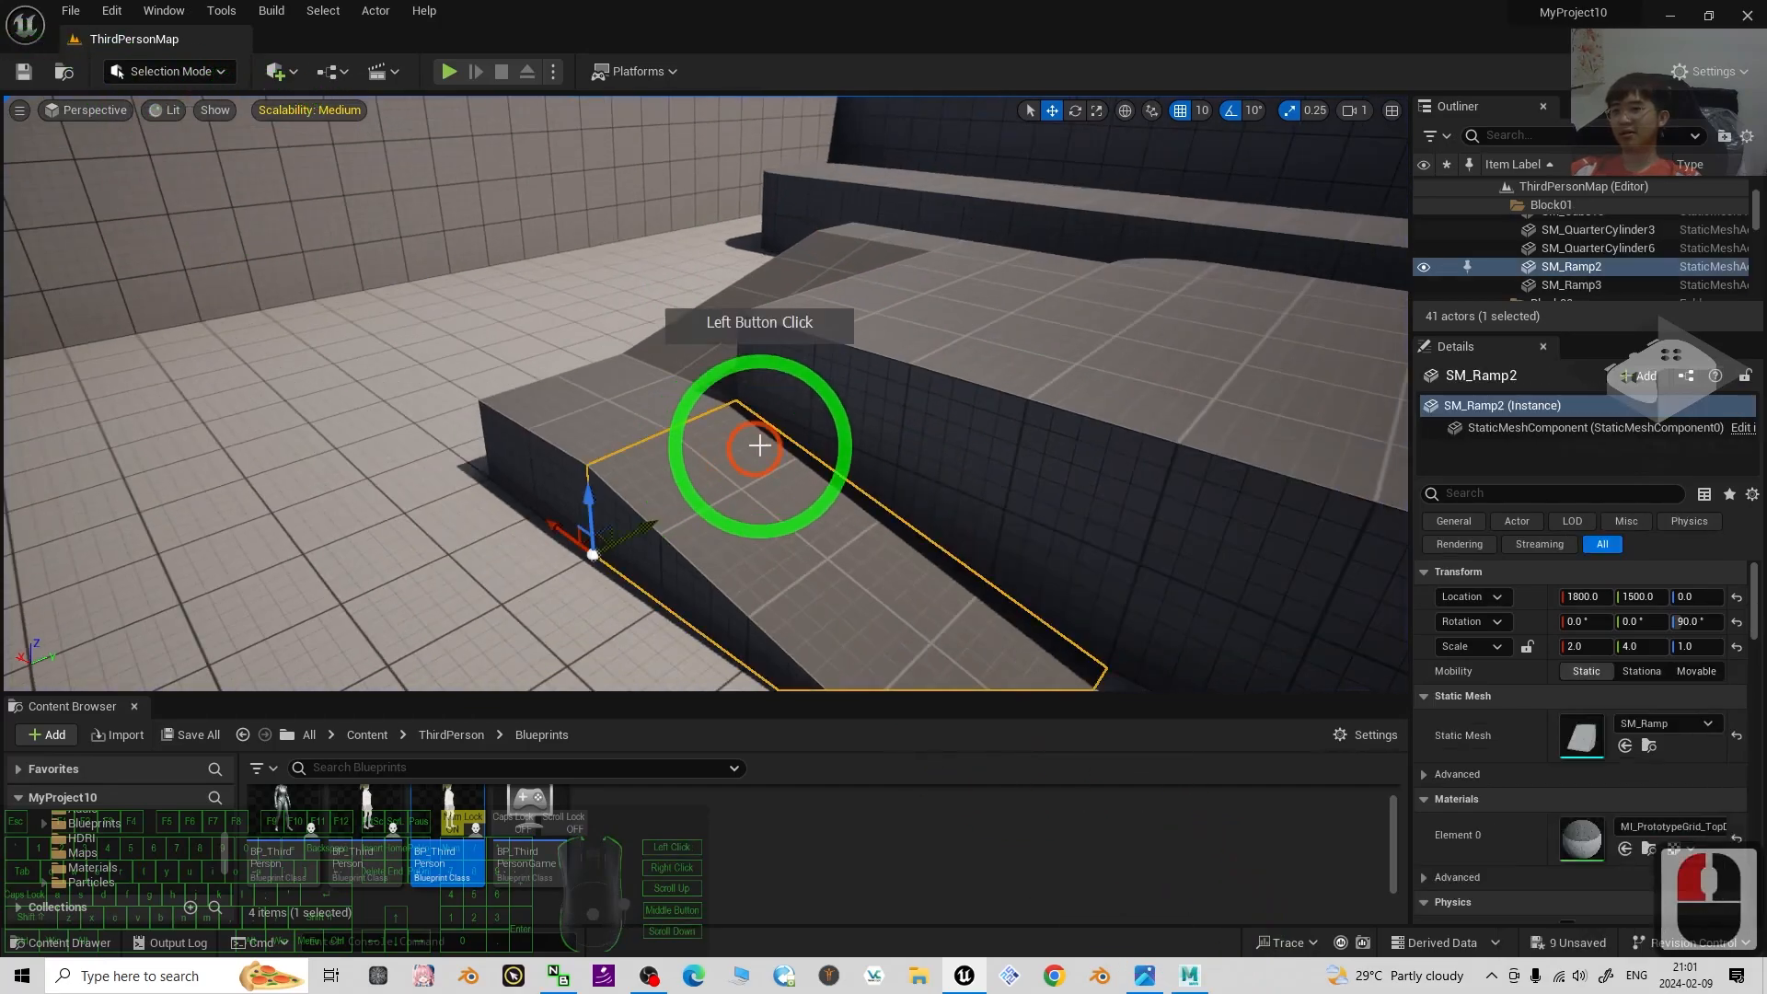
scroll(920, 478, down, 5)
right_drag(1018, 493, 295, 118)
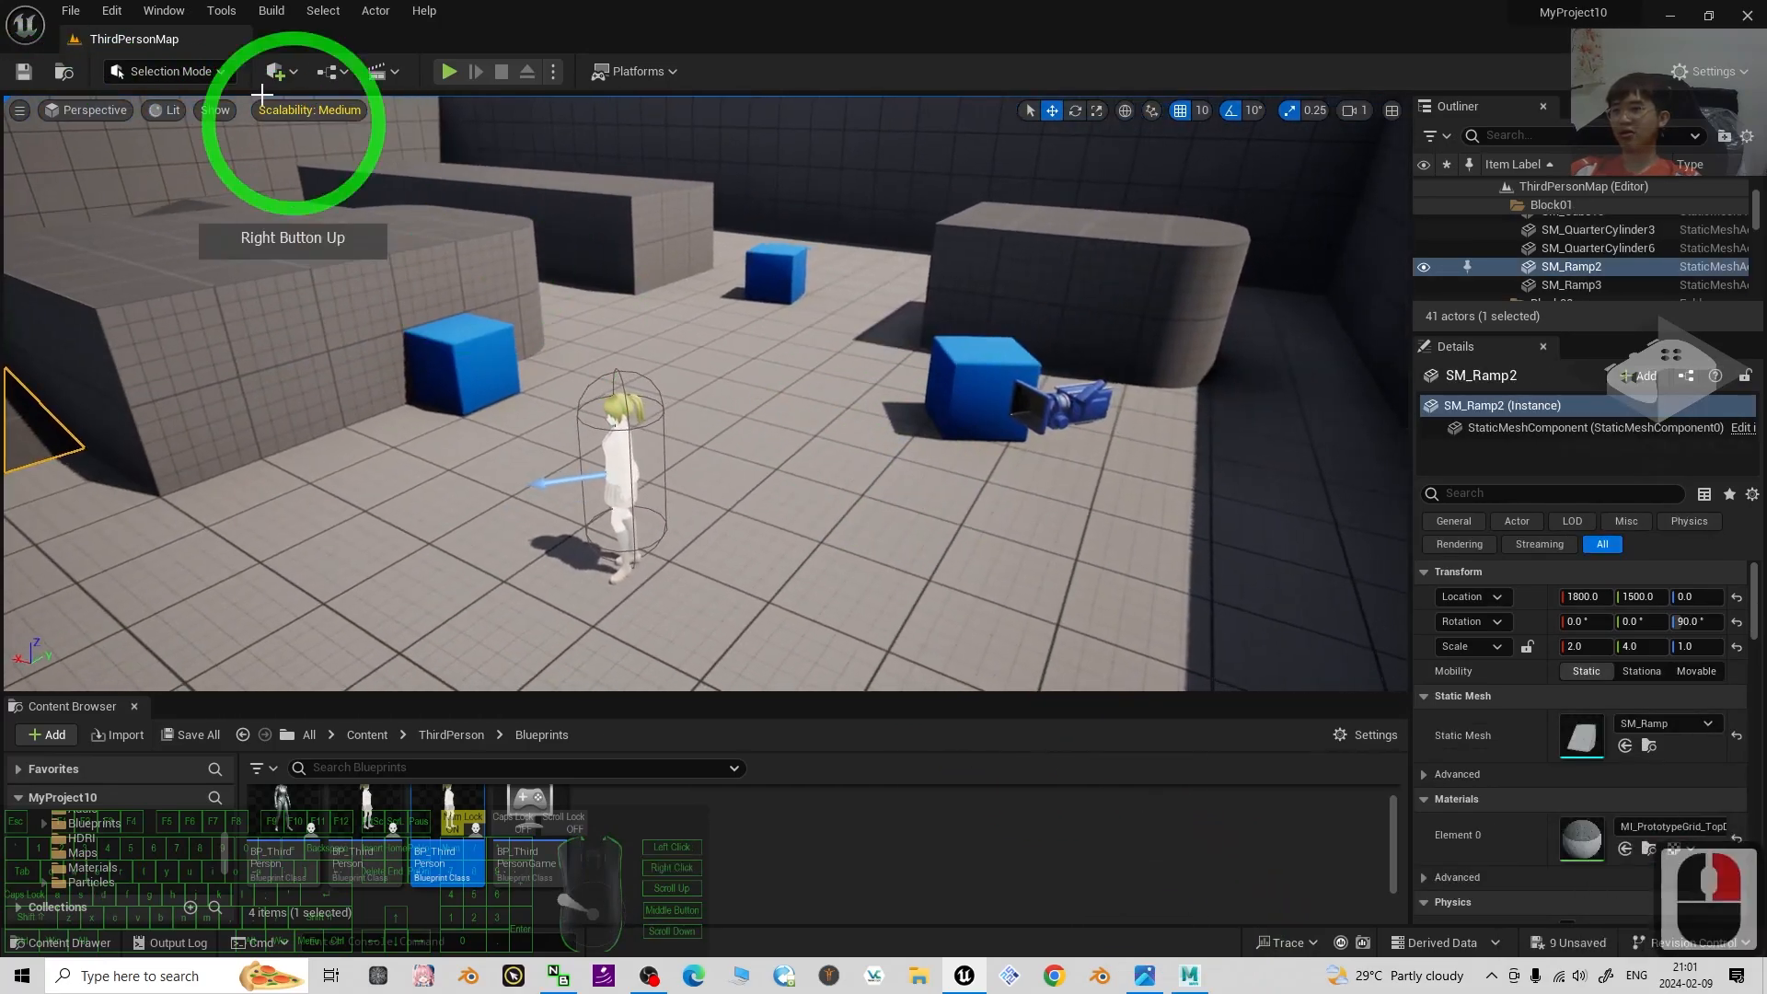
click(71, 12)
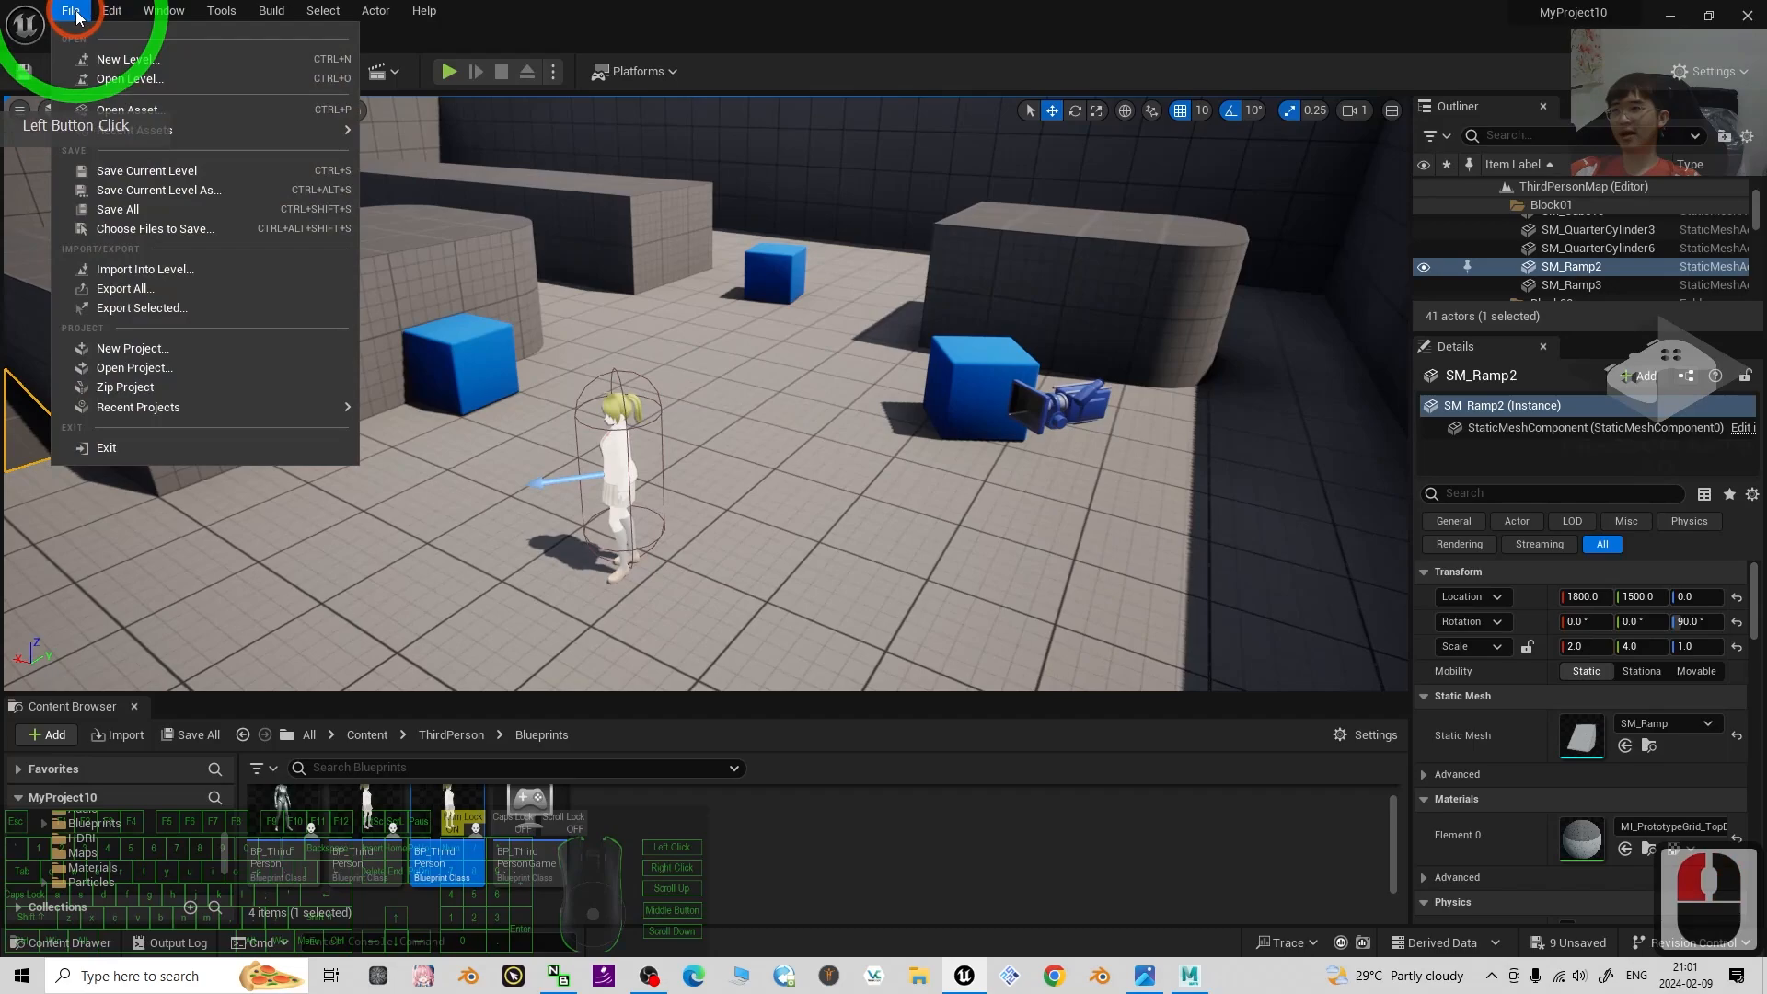
click(141, 218)
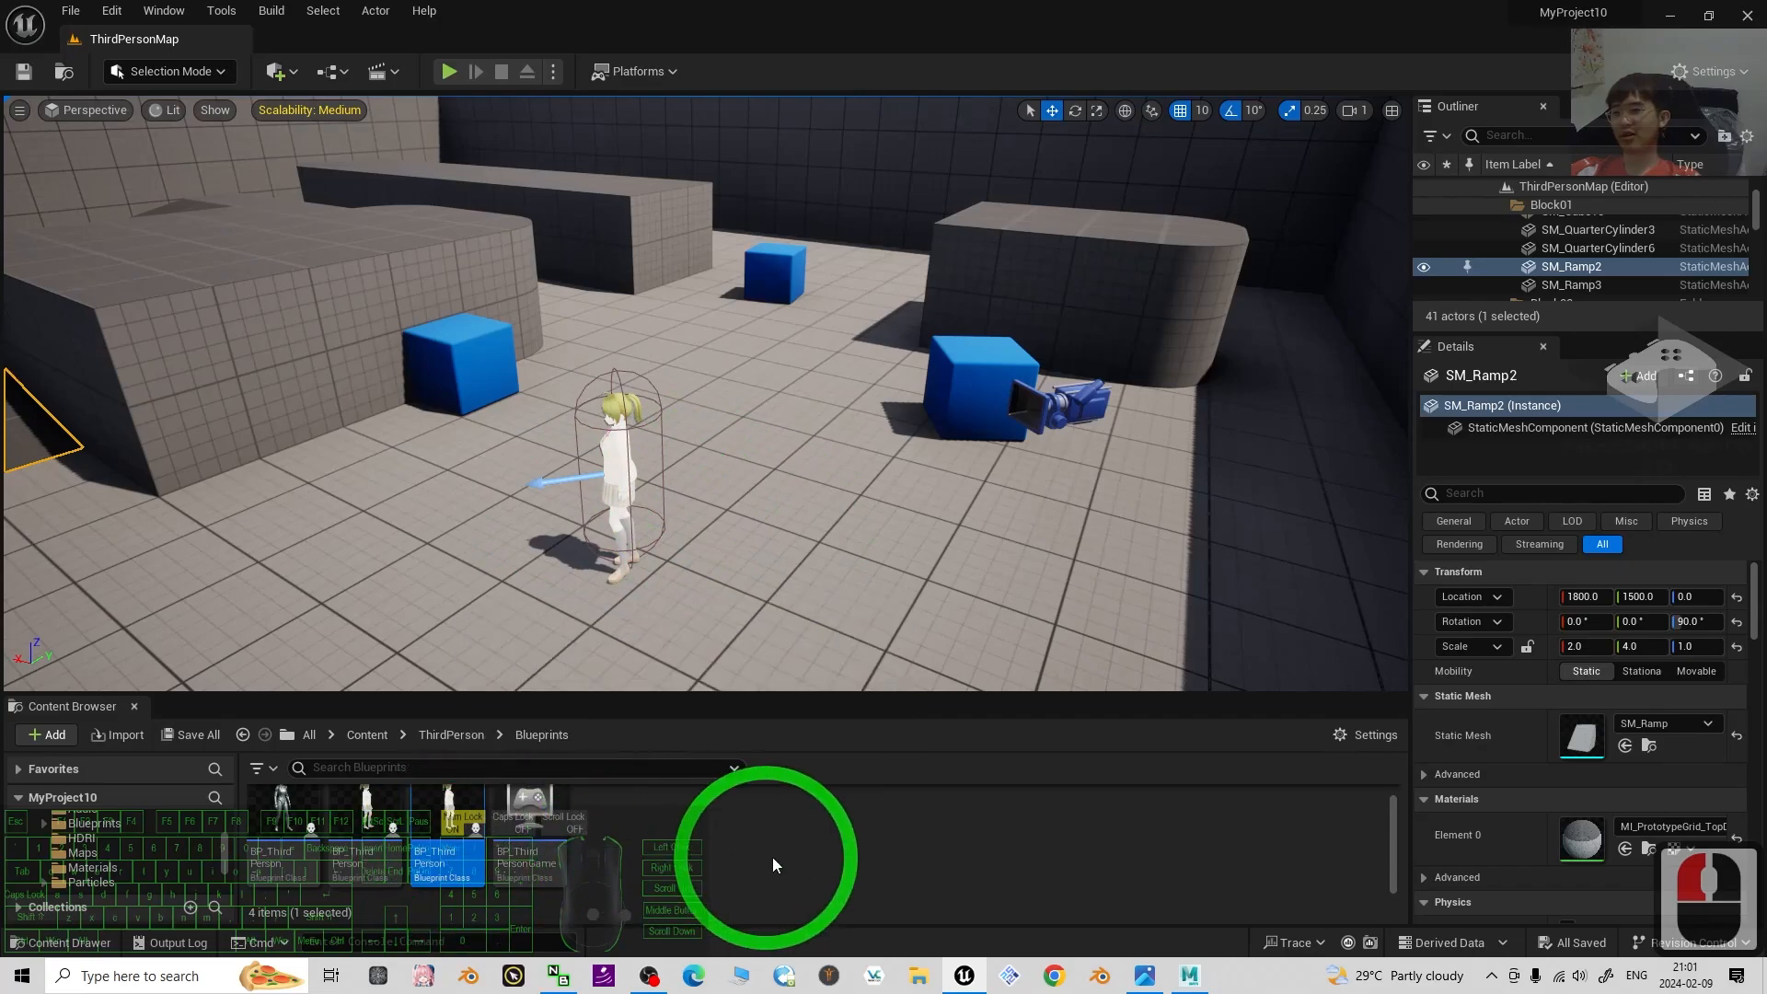
Play-test the level once more, stop it, and switch to Photos to view cover.jpg.
scroll(799, 861, up, 2)
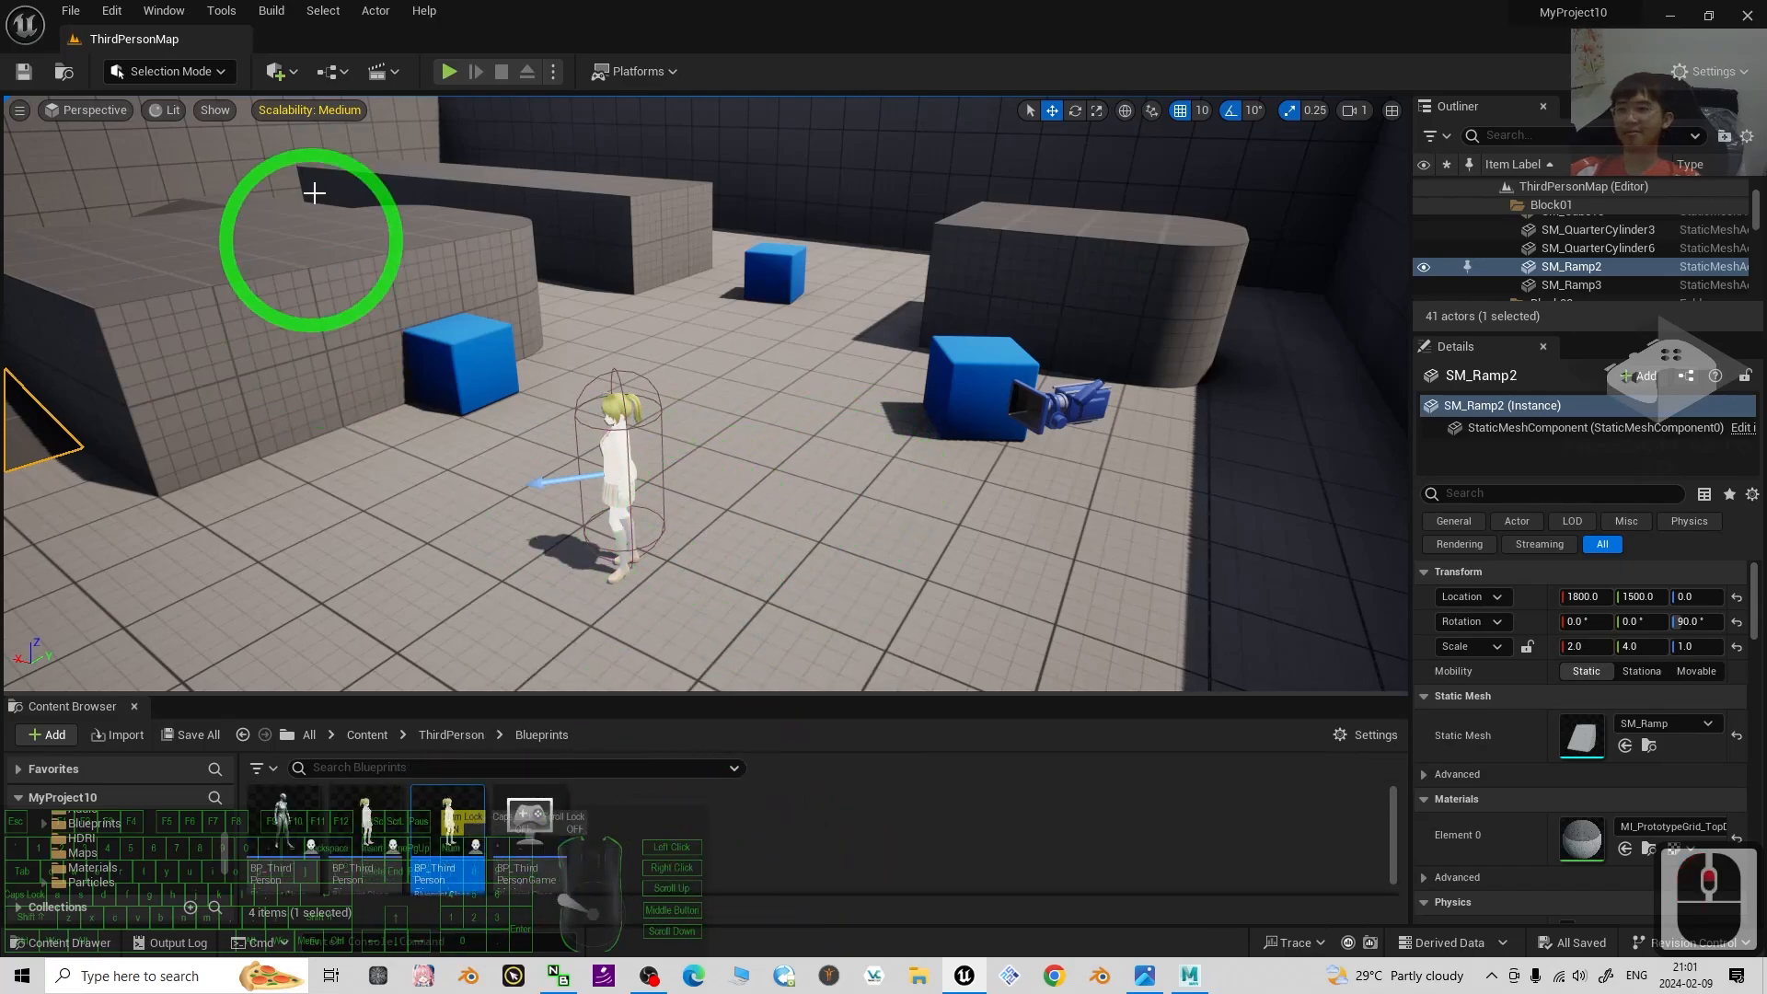
click(449, 71)
click(816, 363)
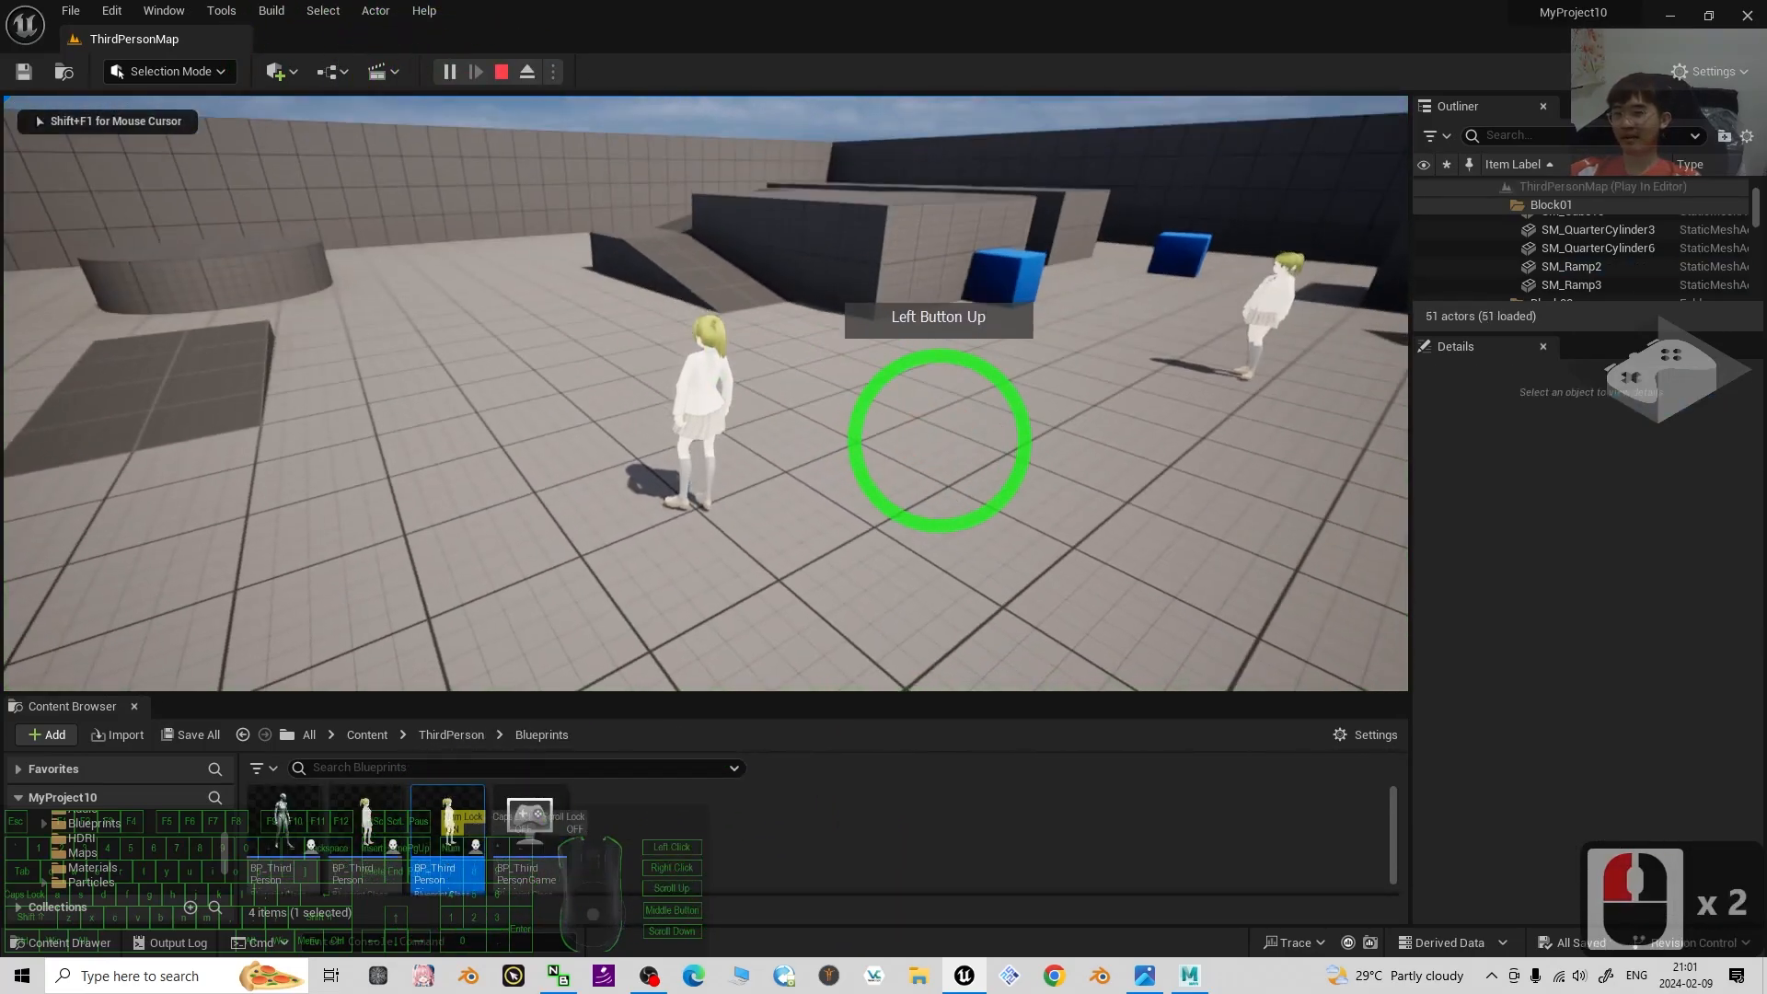
key(Escape)
click(1157, 972)
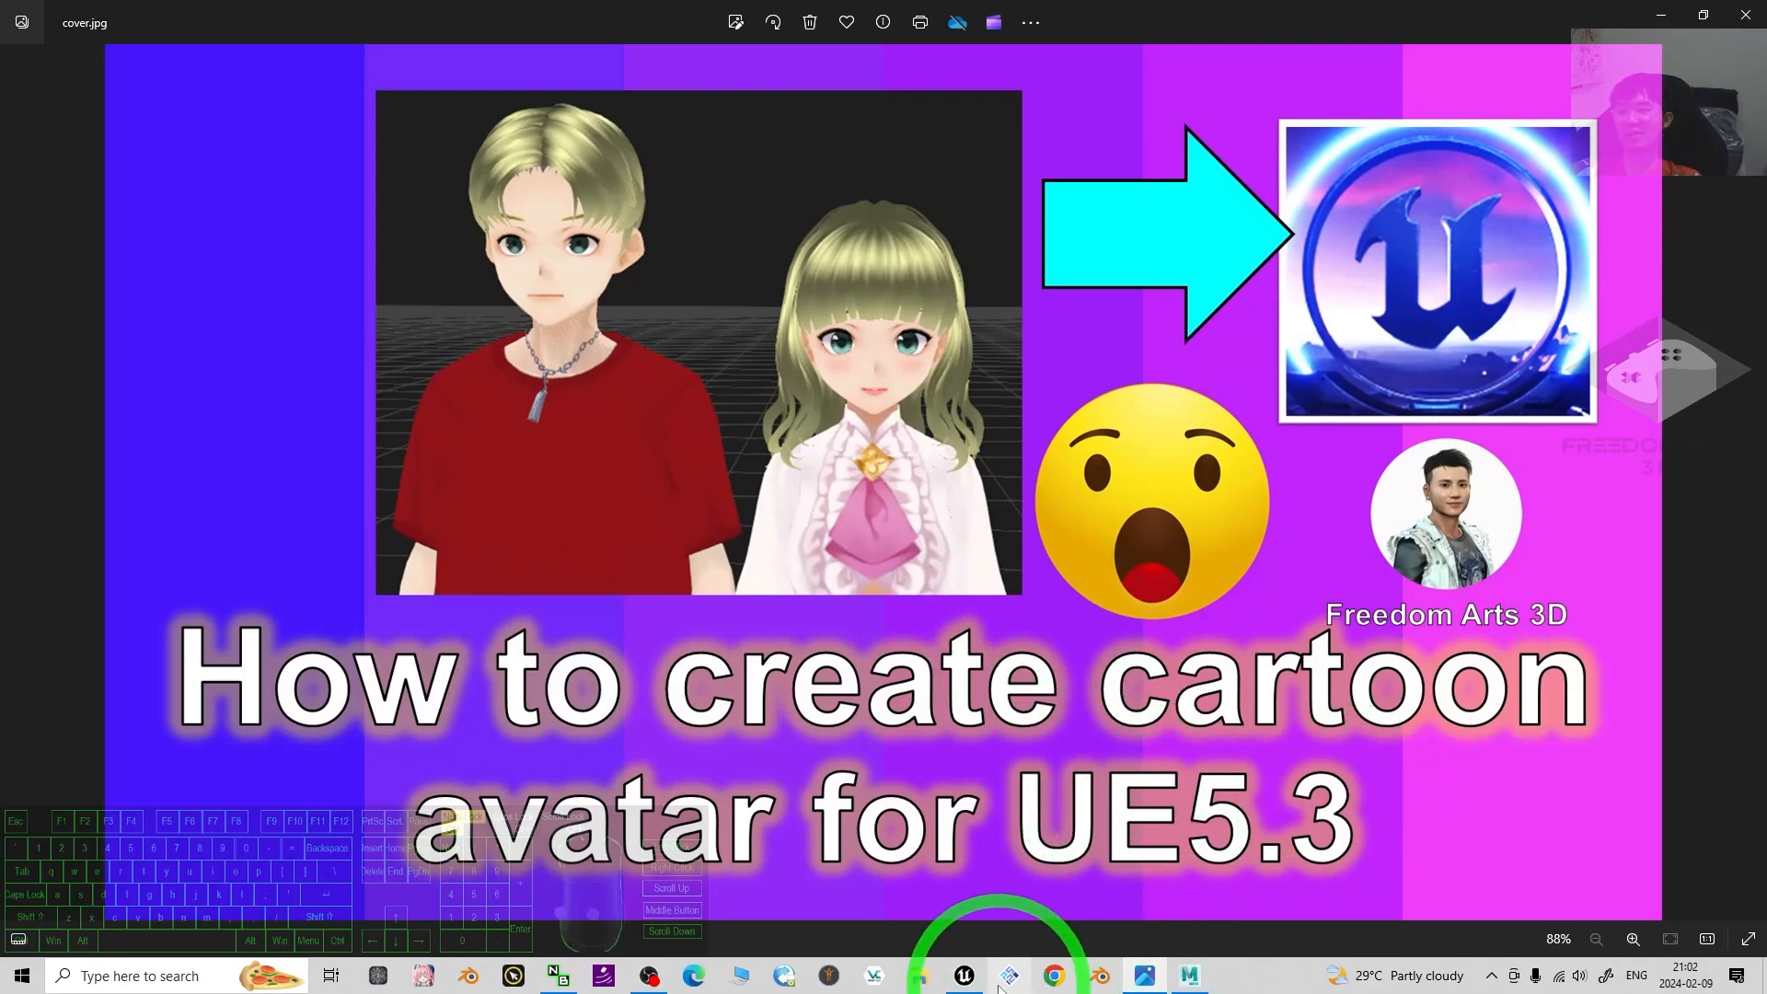
Switch back to Unreal Editor, play the level, run and jump the avatar toward the ramps, and end the session.
click(964, 976)
click(462, 71)
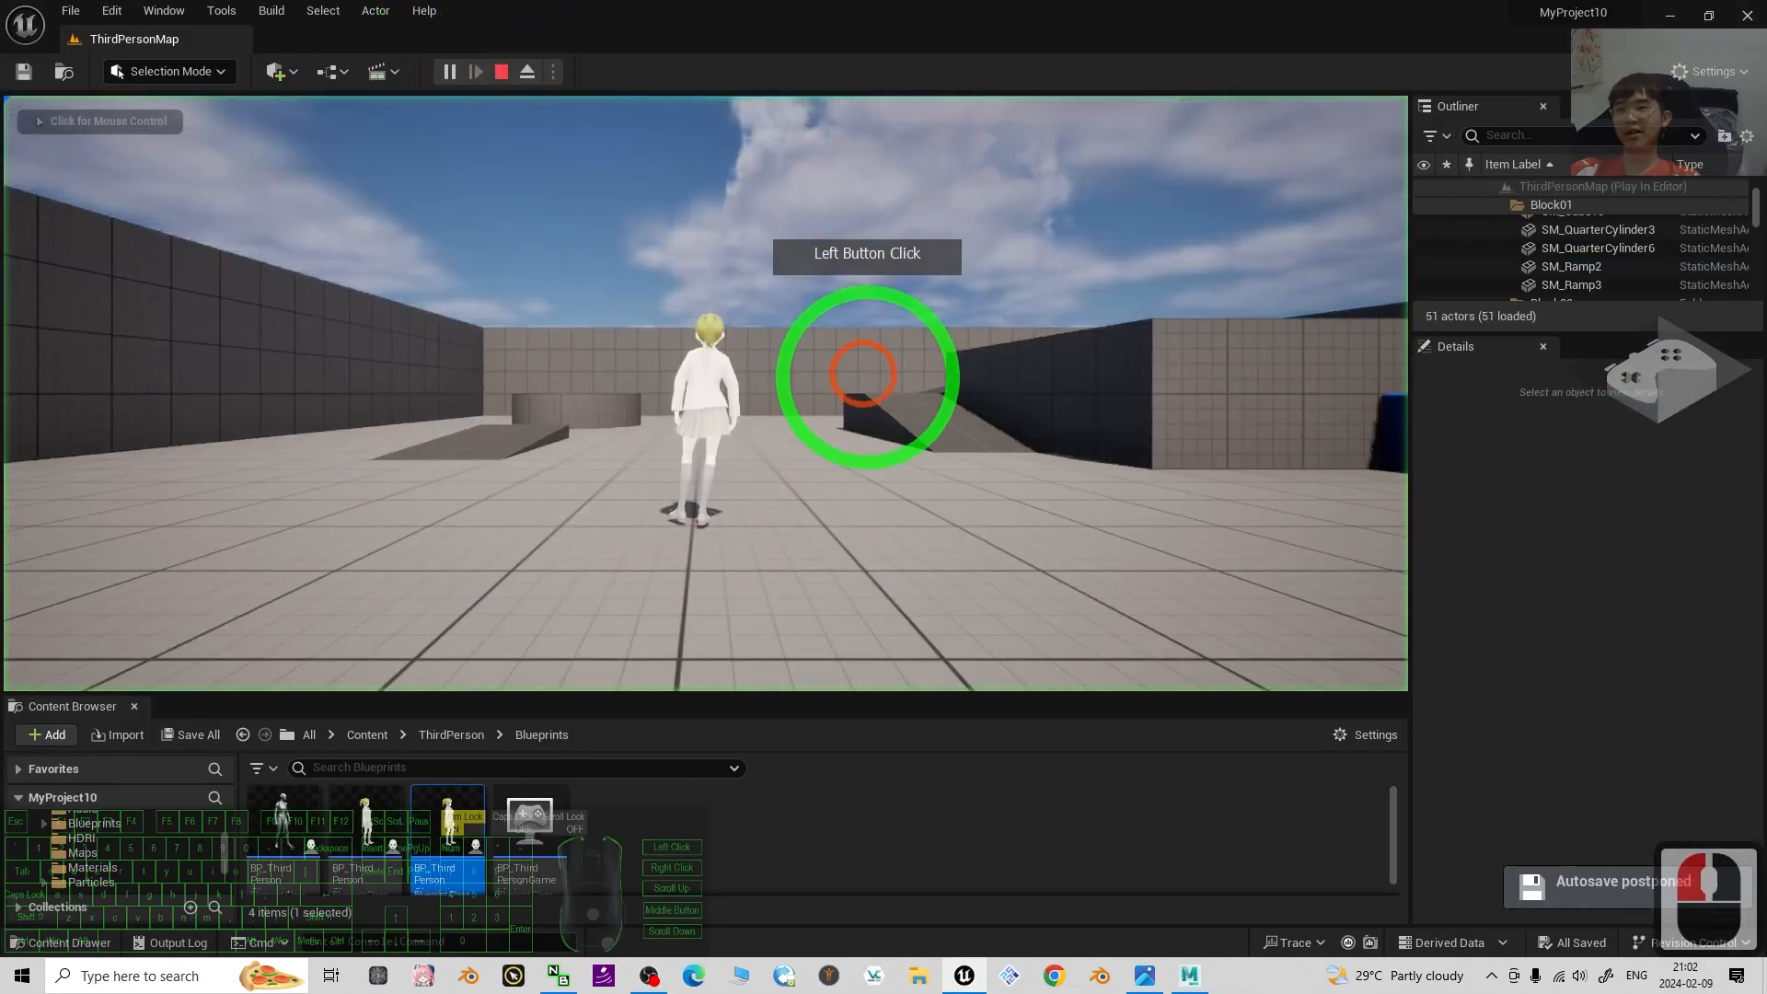
click(868, 376)
key(a)
key(s)
key(space)
key(a)
key(w)
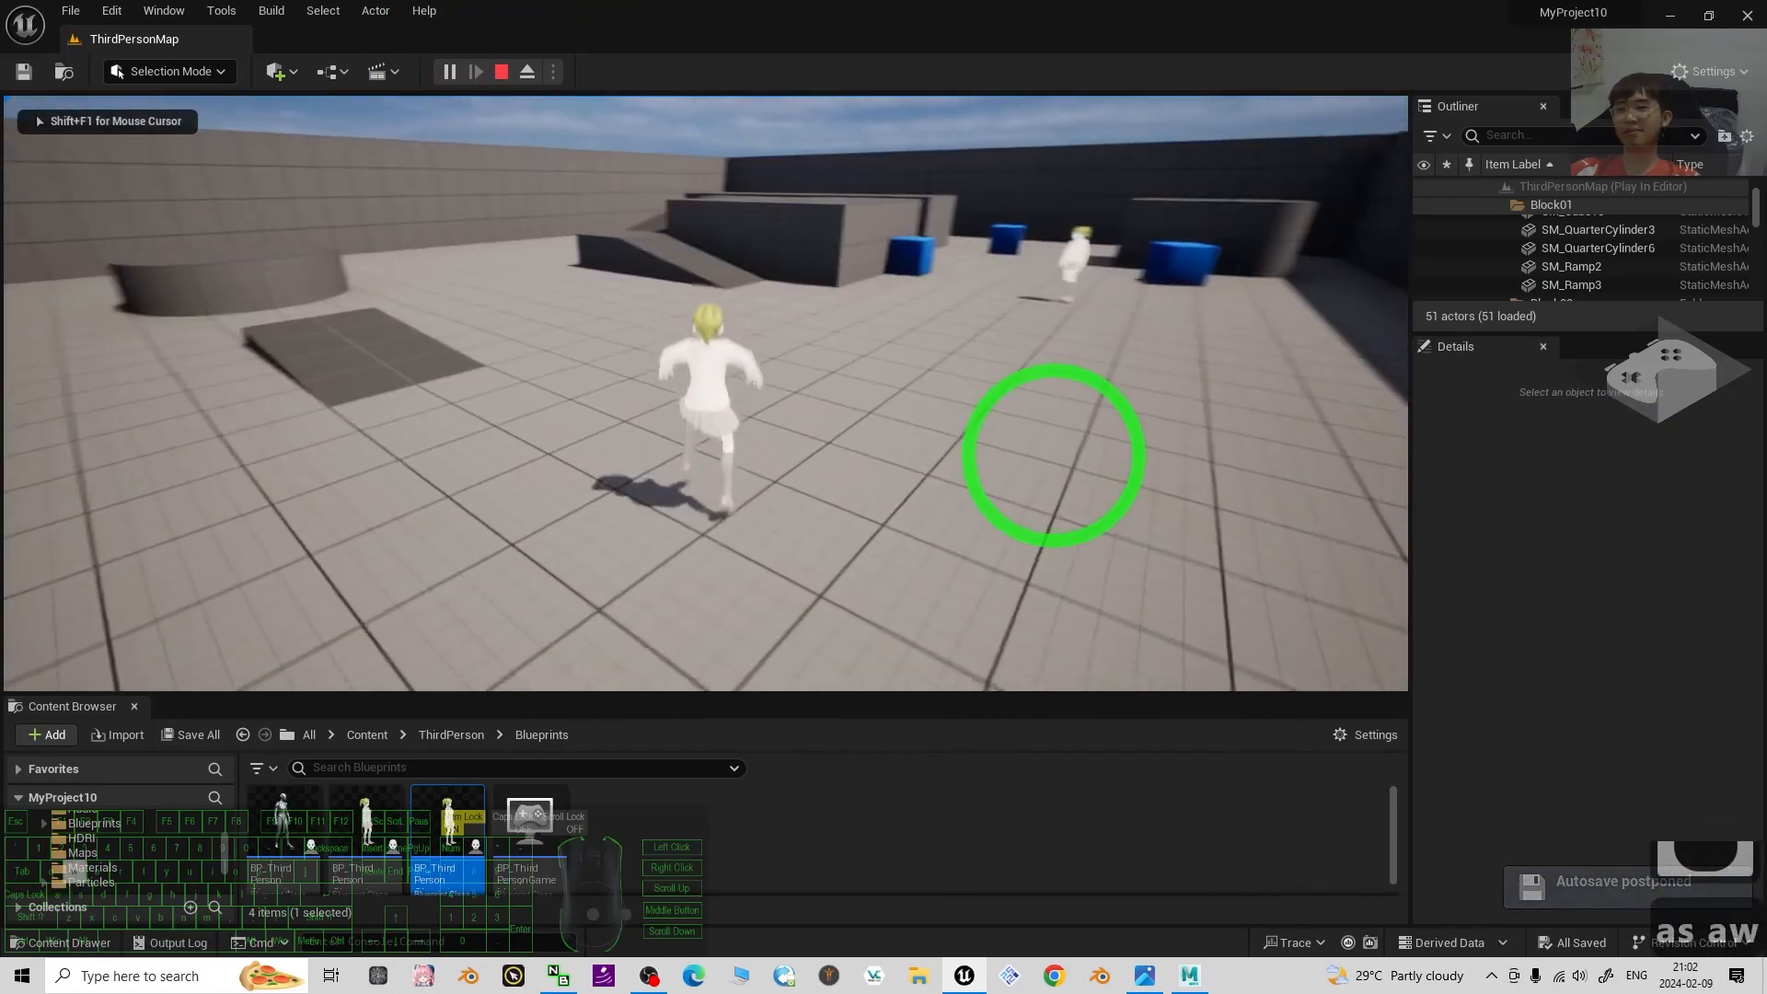
key(a)
key(space)
key(d)
key(a)
key(d)
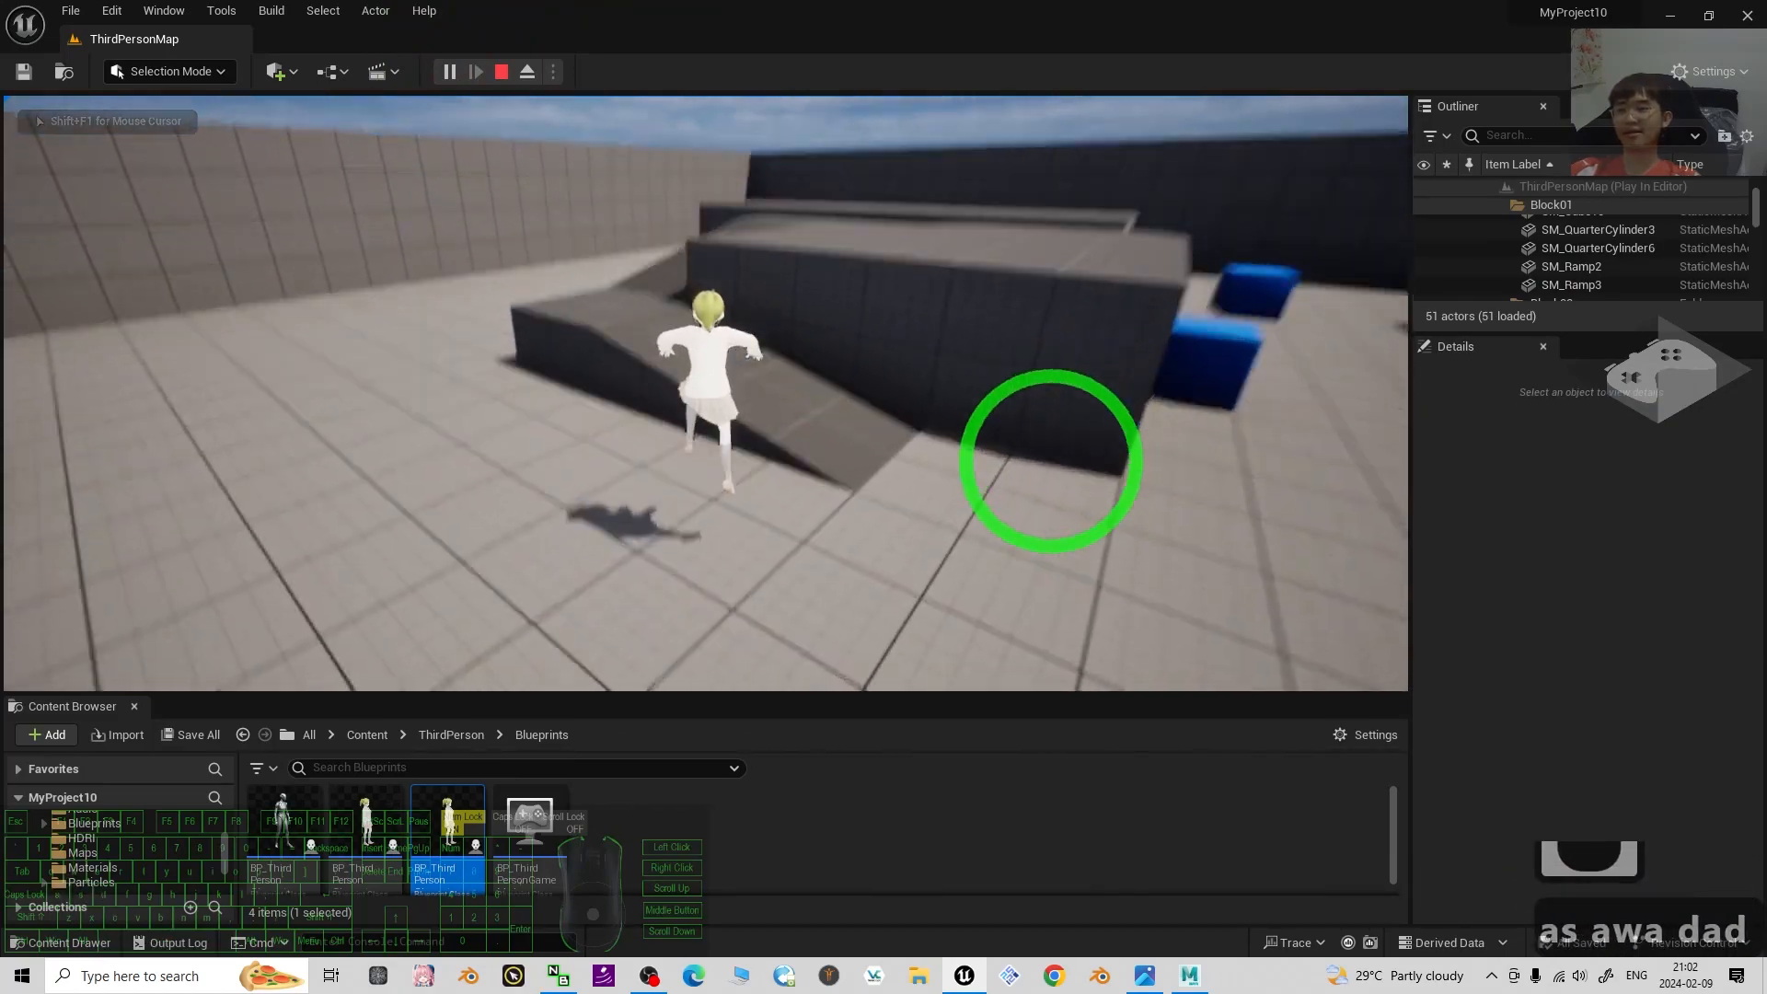
key(Escape)
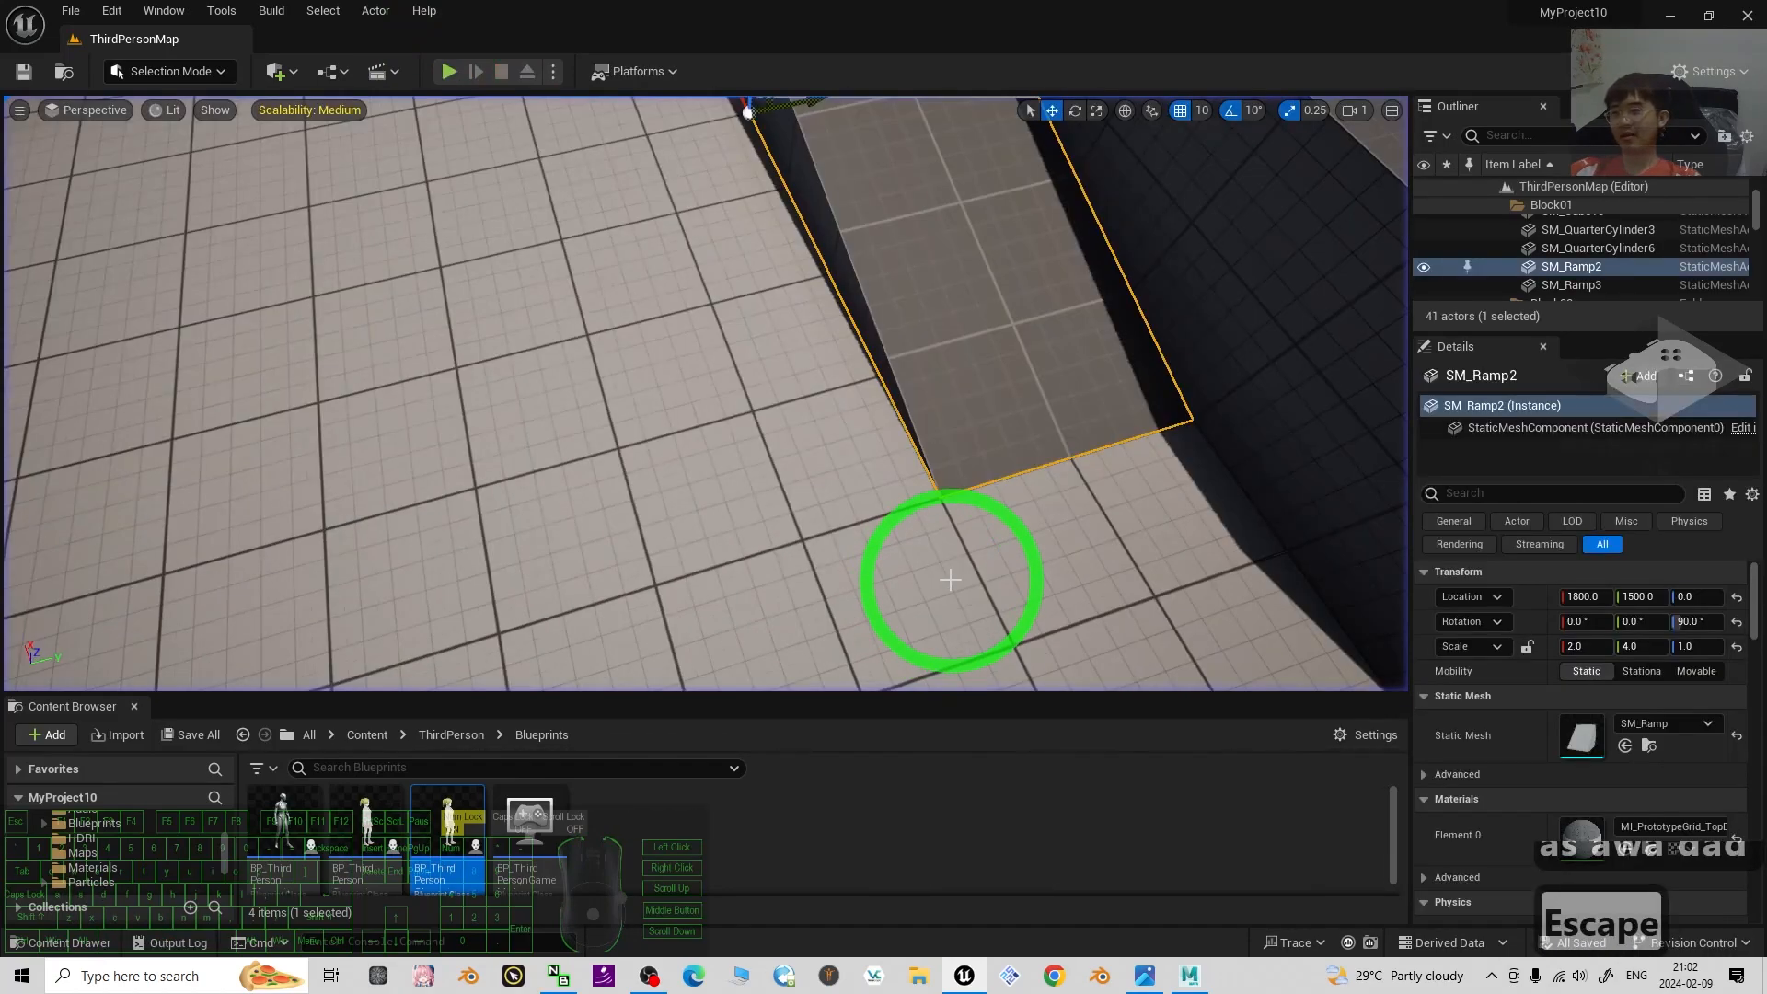
Open the avatar01 skeletal mesh from the avatar01 content folder and examine its face and upper body up close.
click(368, 734)
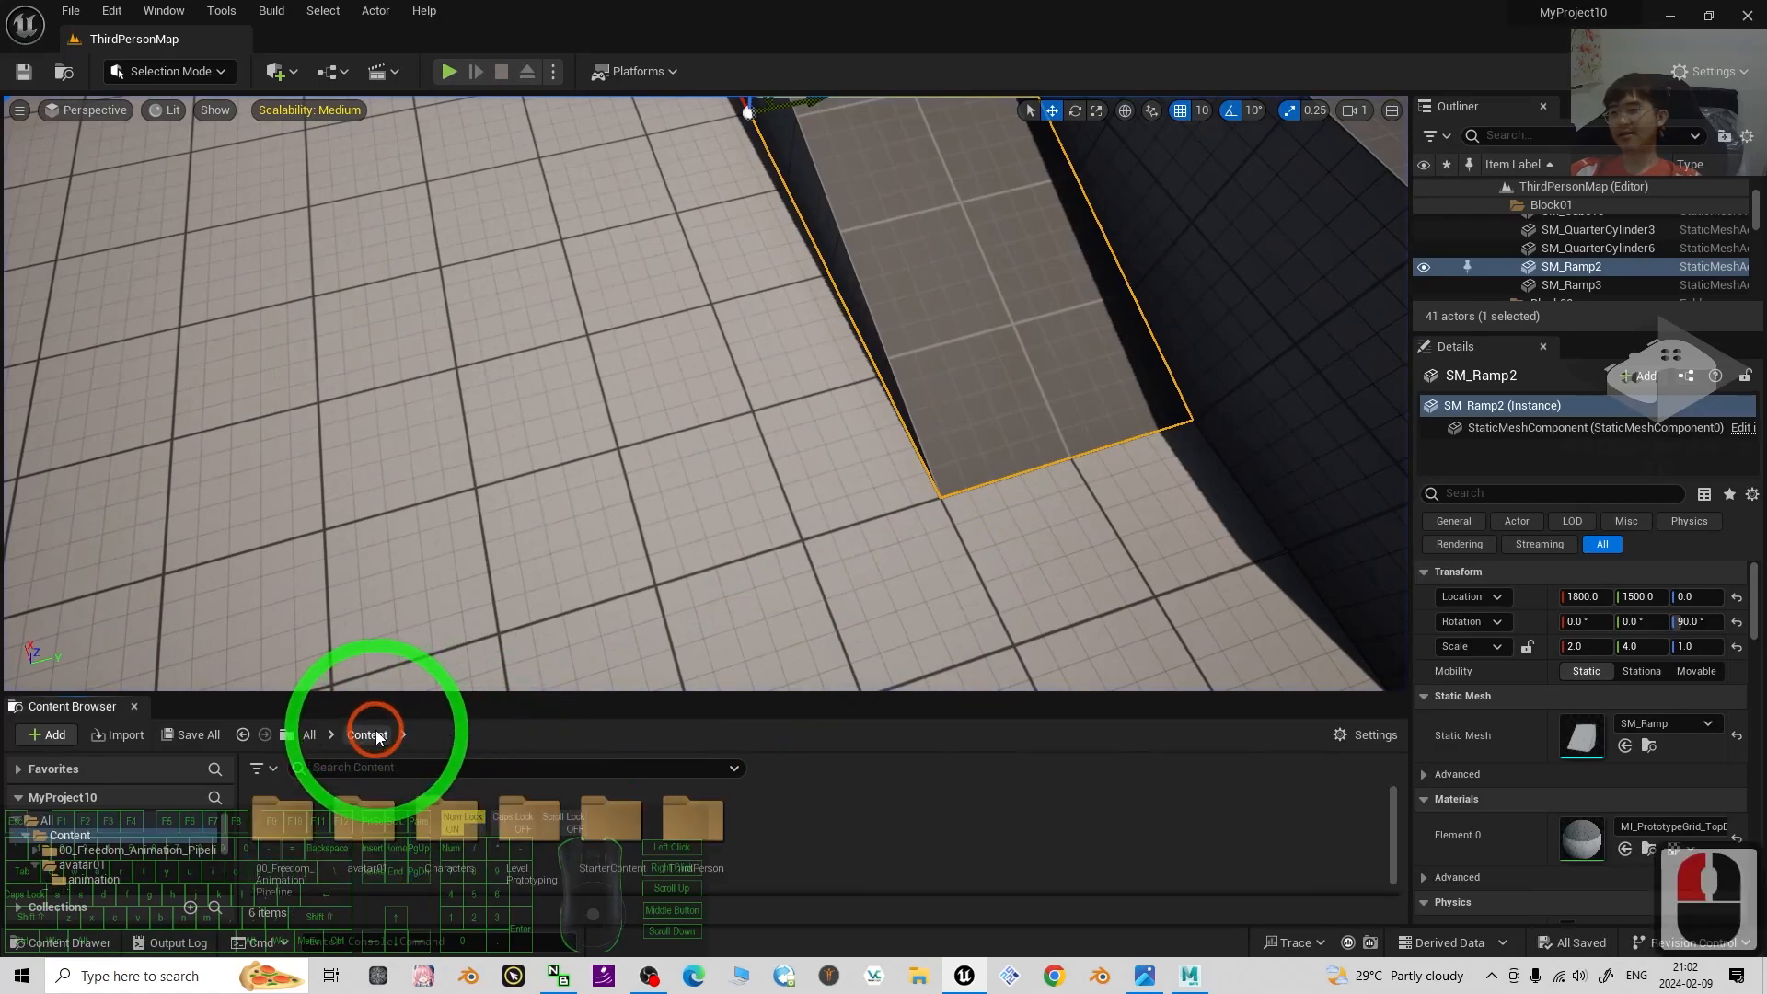
double_click(397, 868)
click(369, 825)
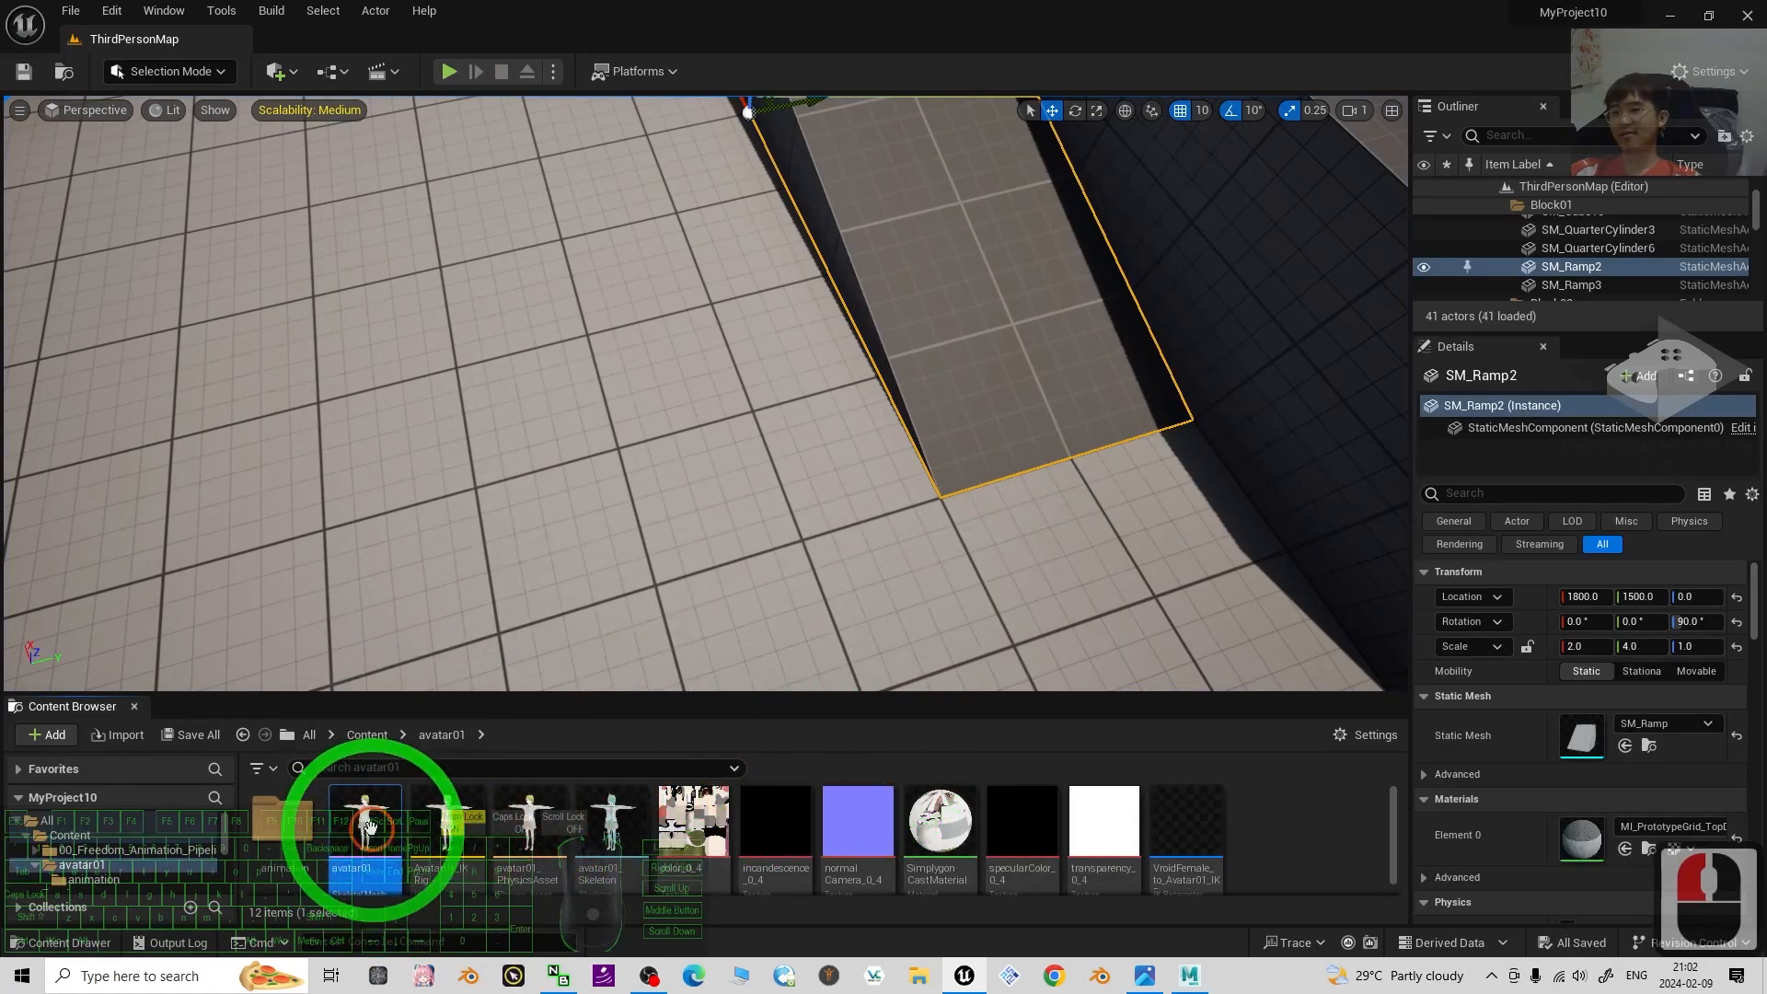
double_click(369, 825)
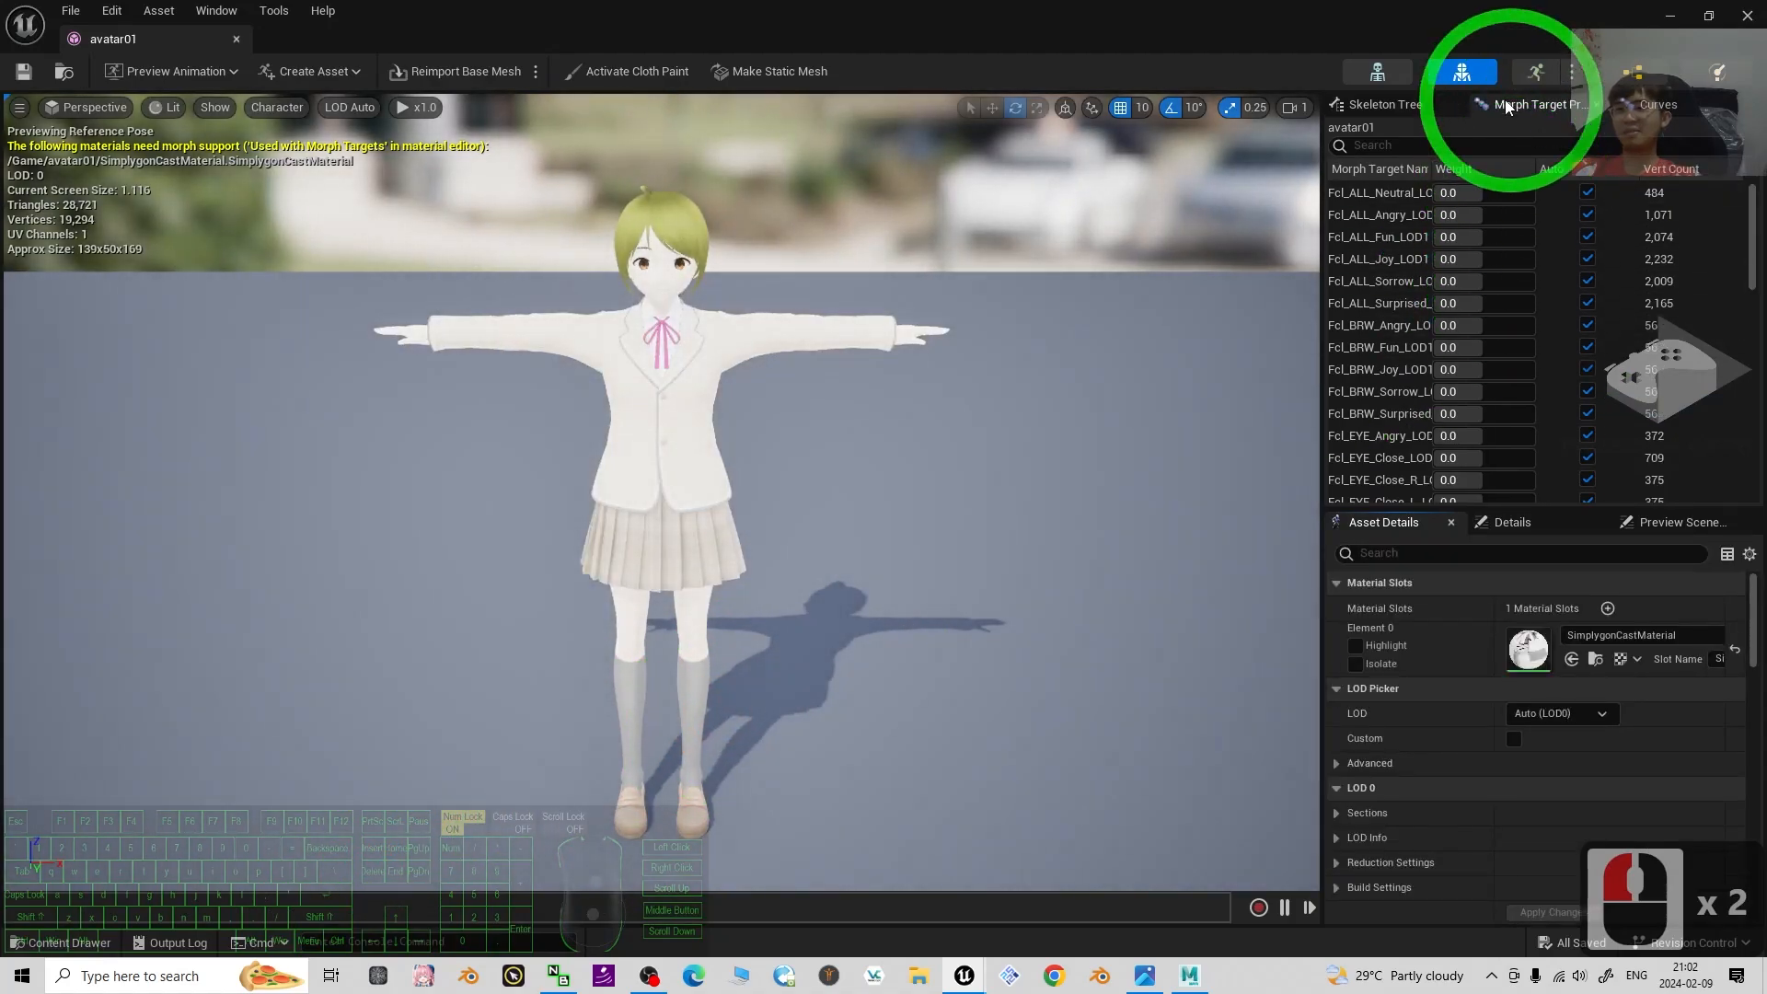
click(631, 300)
scroll(699, 303, up, 3)
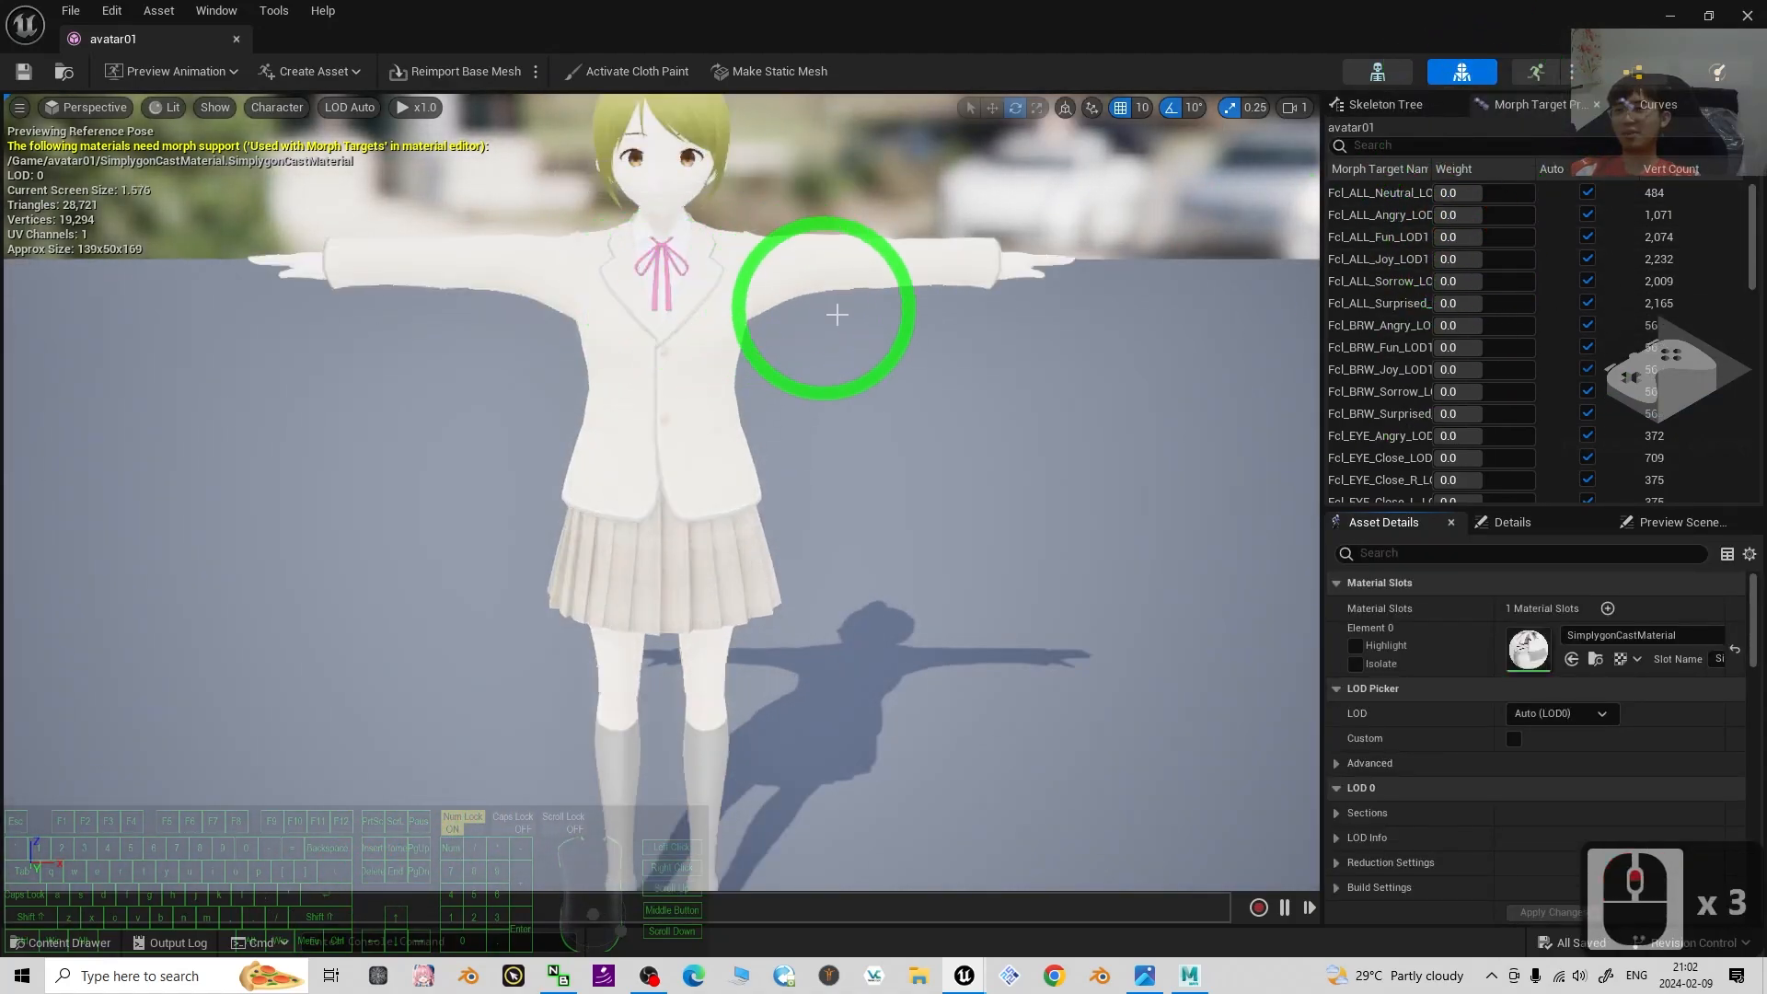
mouse_move(889, 380)
right_down()
mouse_move(899, 355)
mouse_move(887, 383)
right_up()
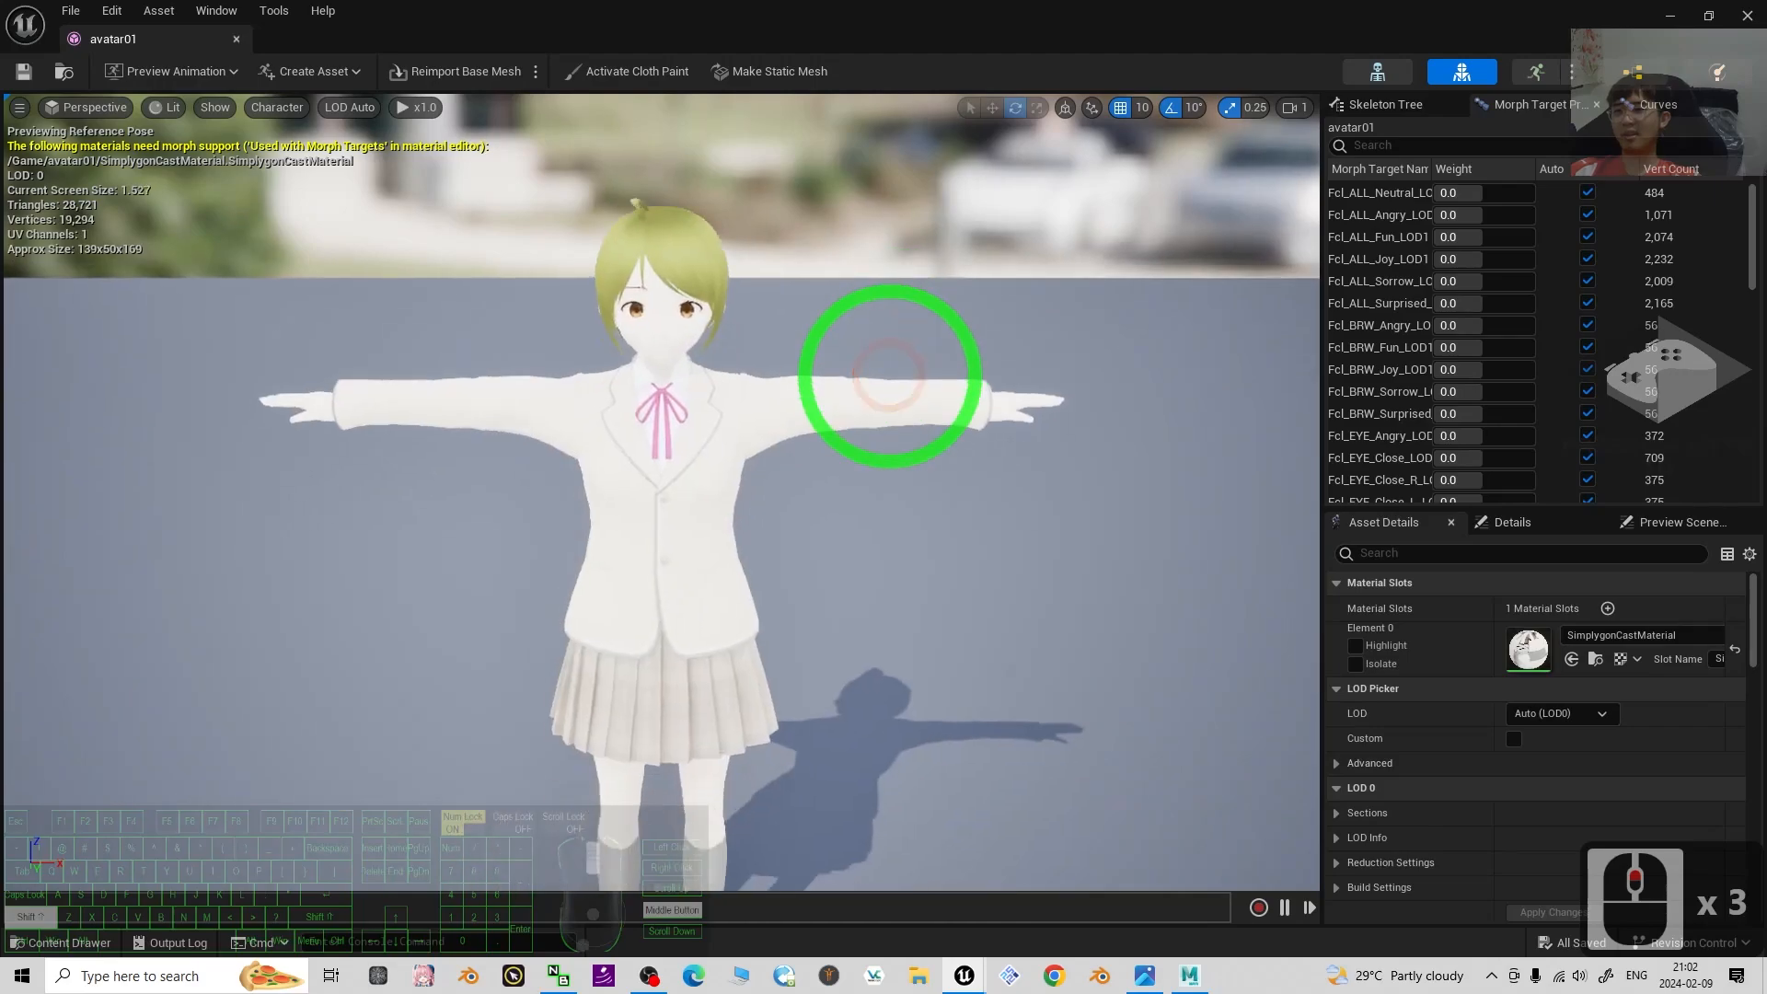
scroll(887, 383, up, 10)
scroll(948, 336, down, 8)
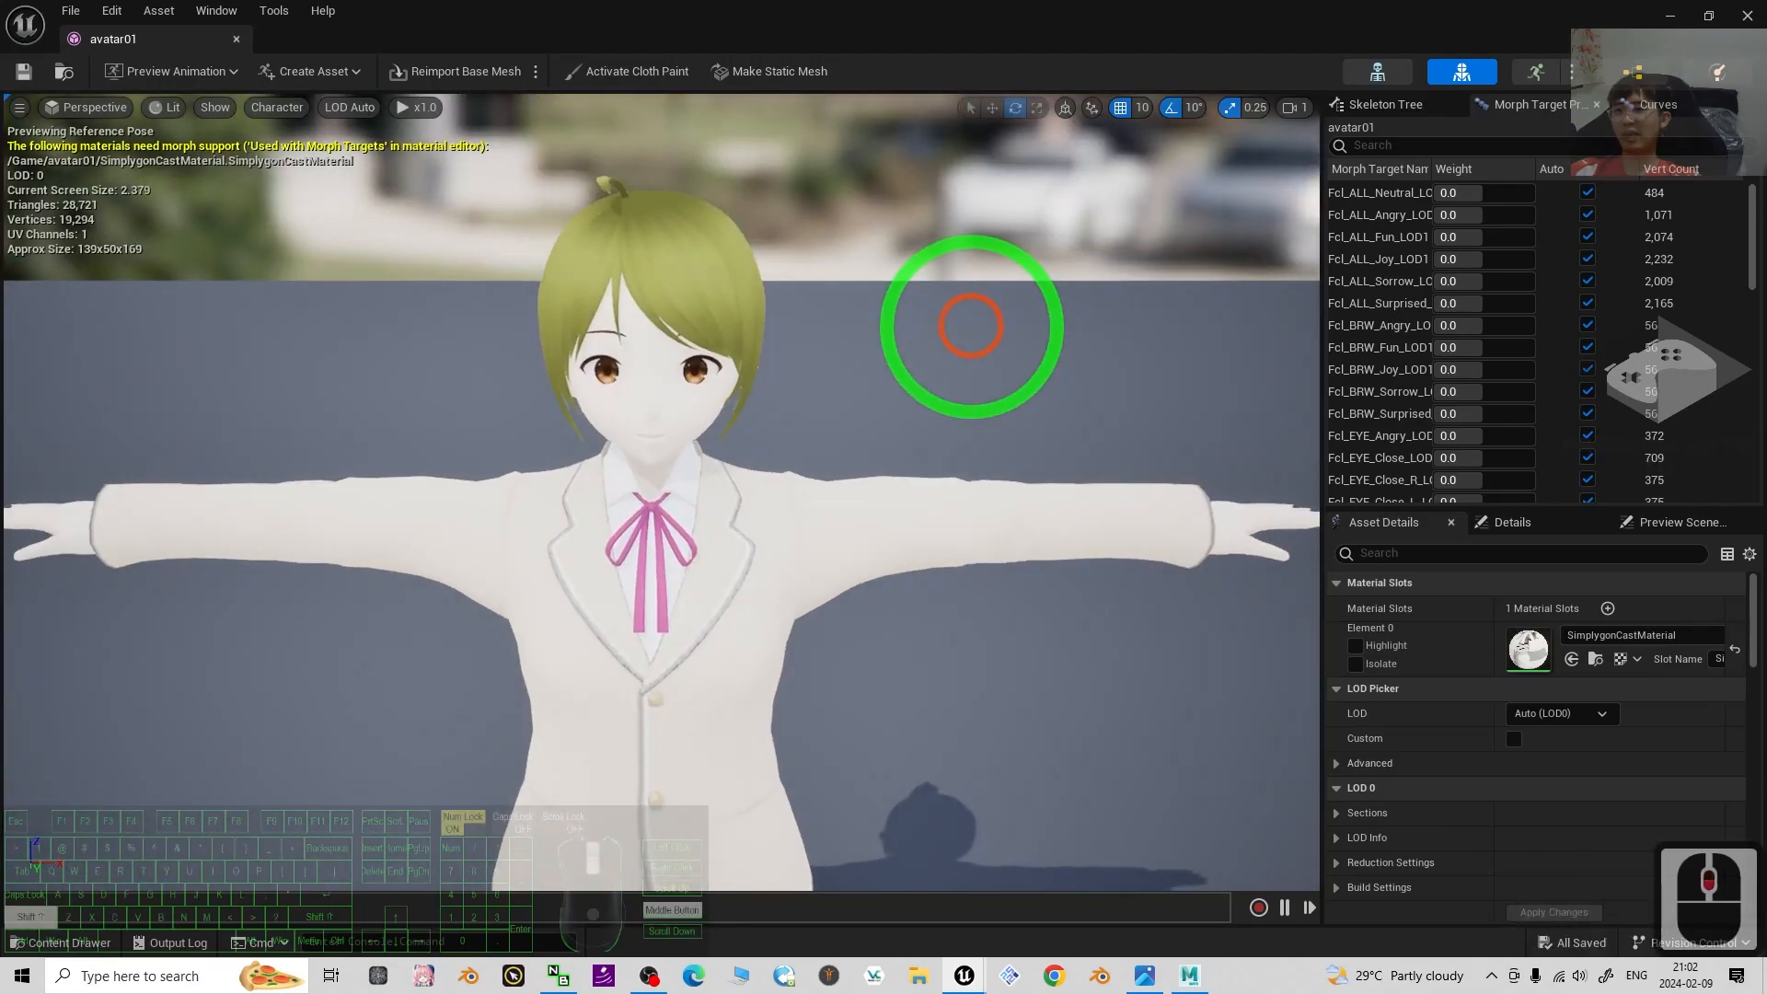
Preview the Fcl_ALL_Angry morph target at a weight of about 0.96 on the avatar's face and reset it.
drag(1465, 216, 936, 282)
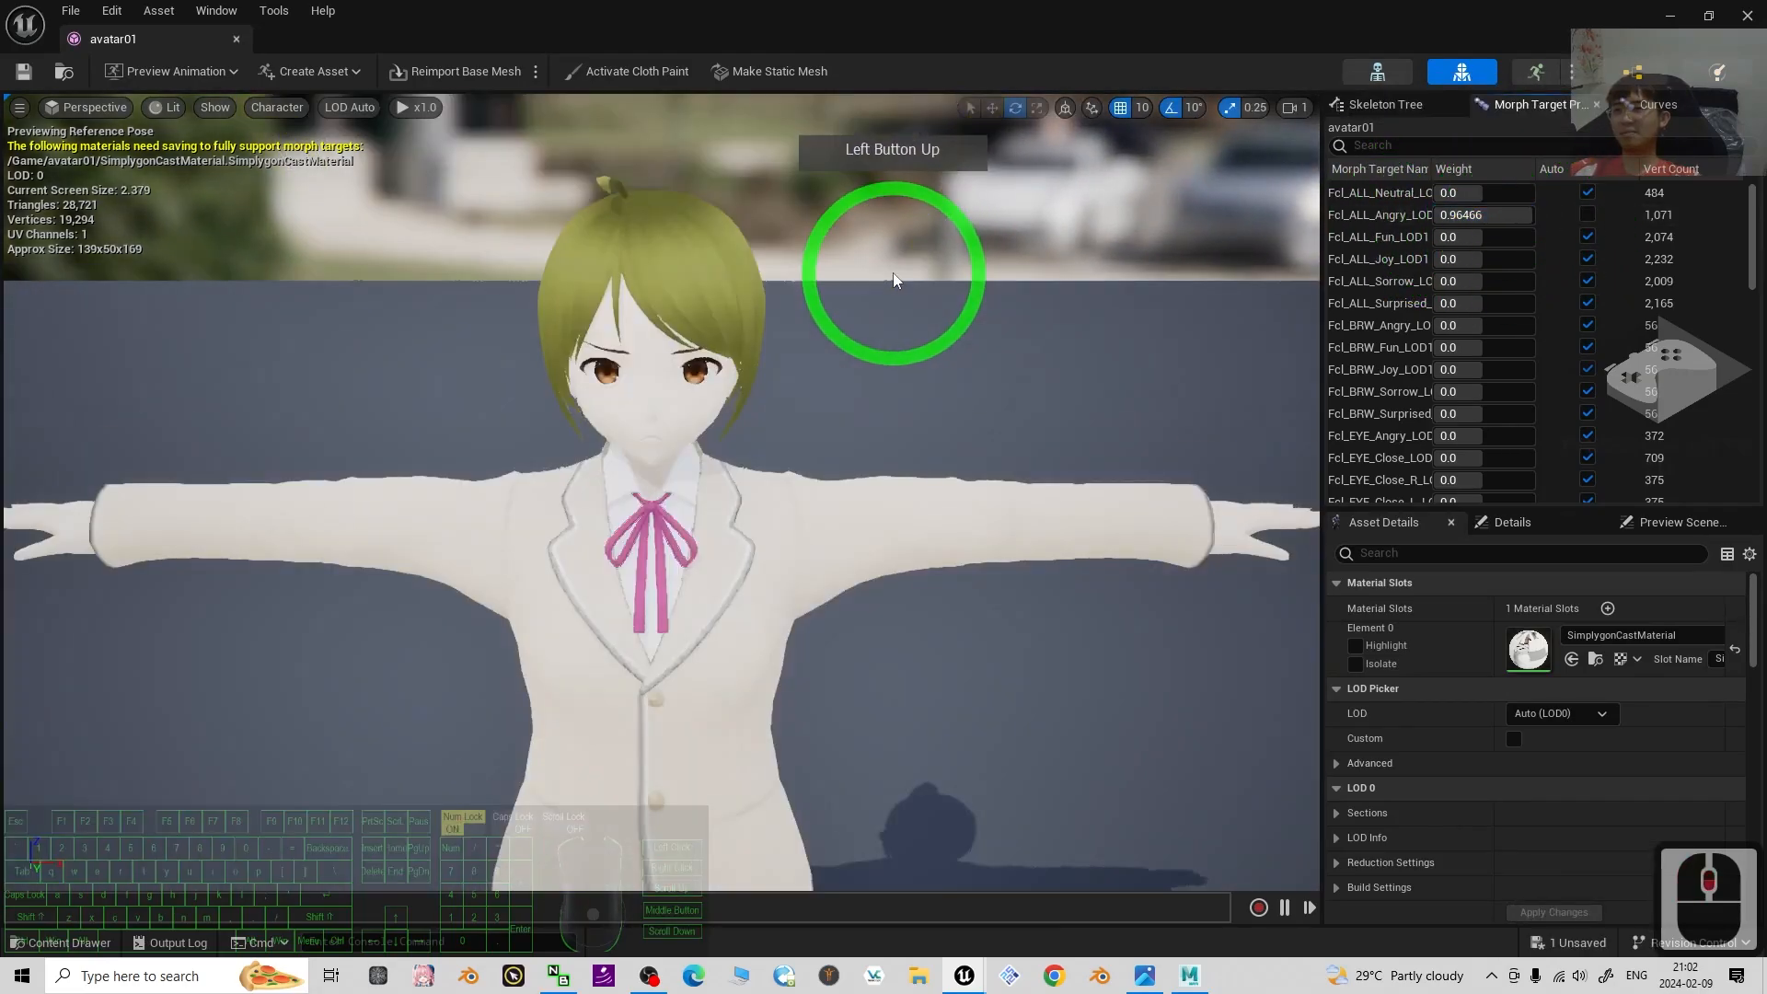
scroll(947, 400, up, 6)
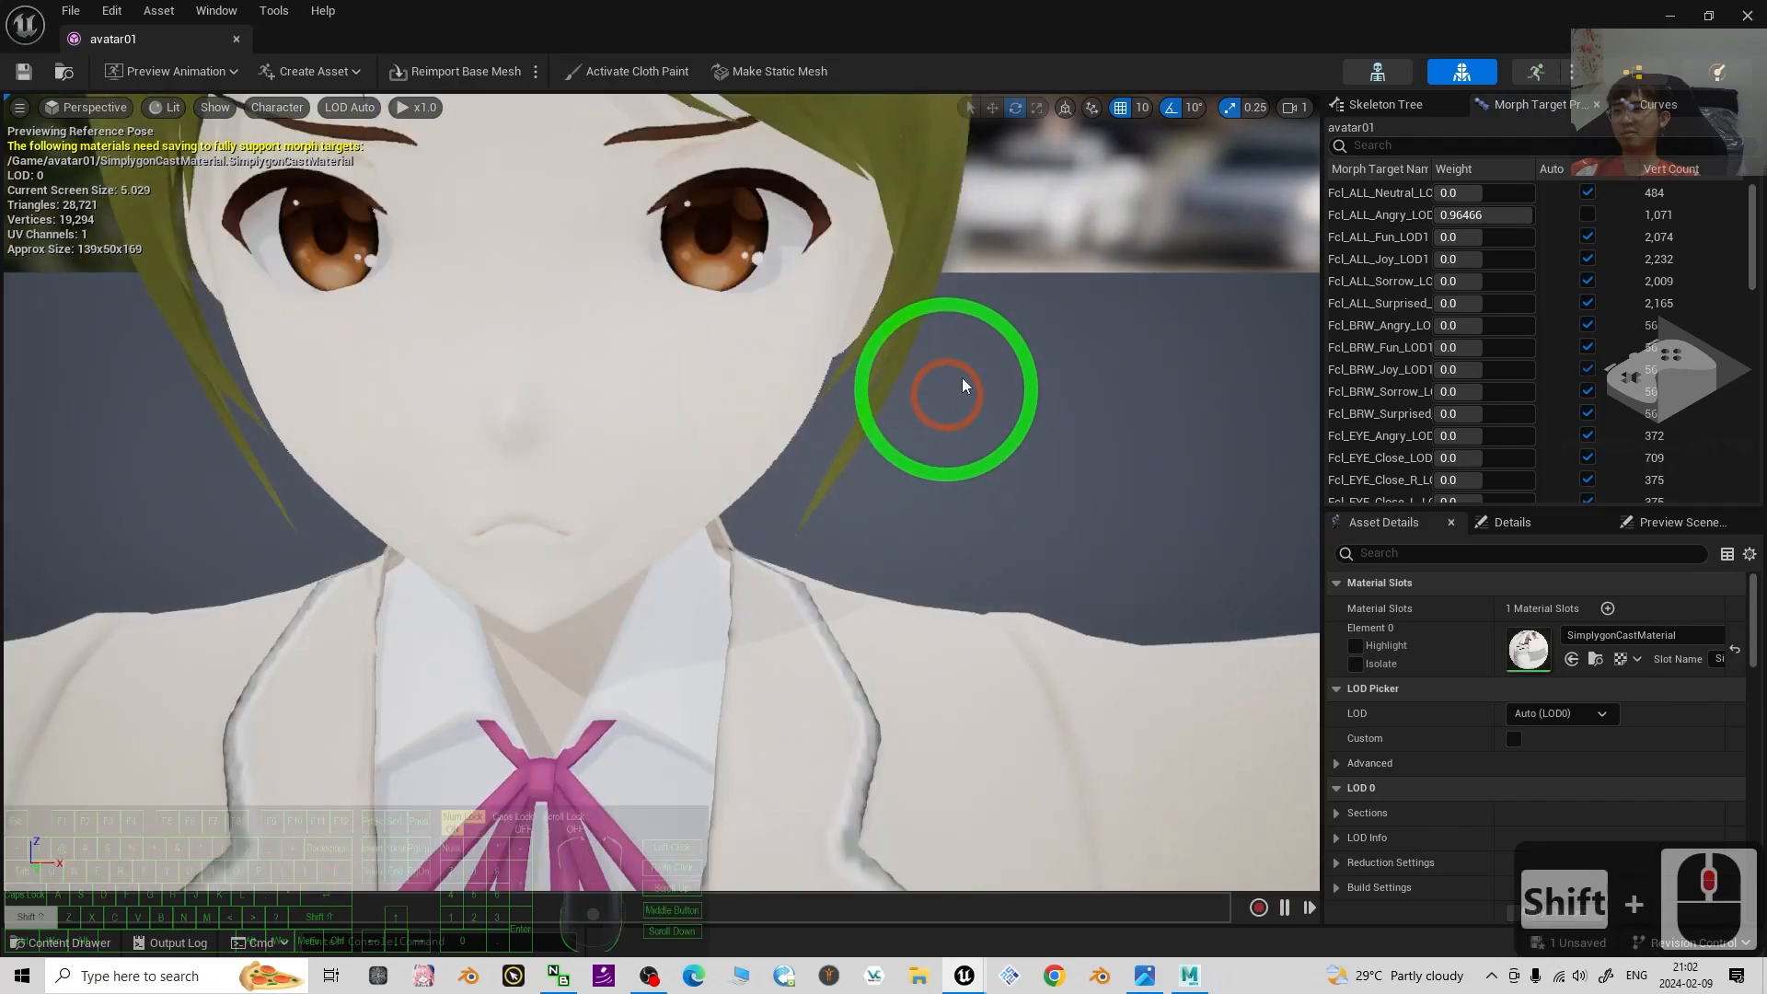
click(1441, 191)
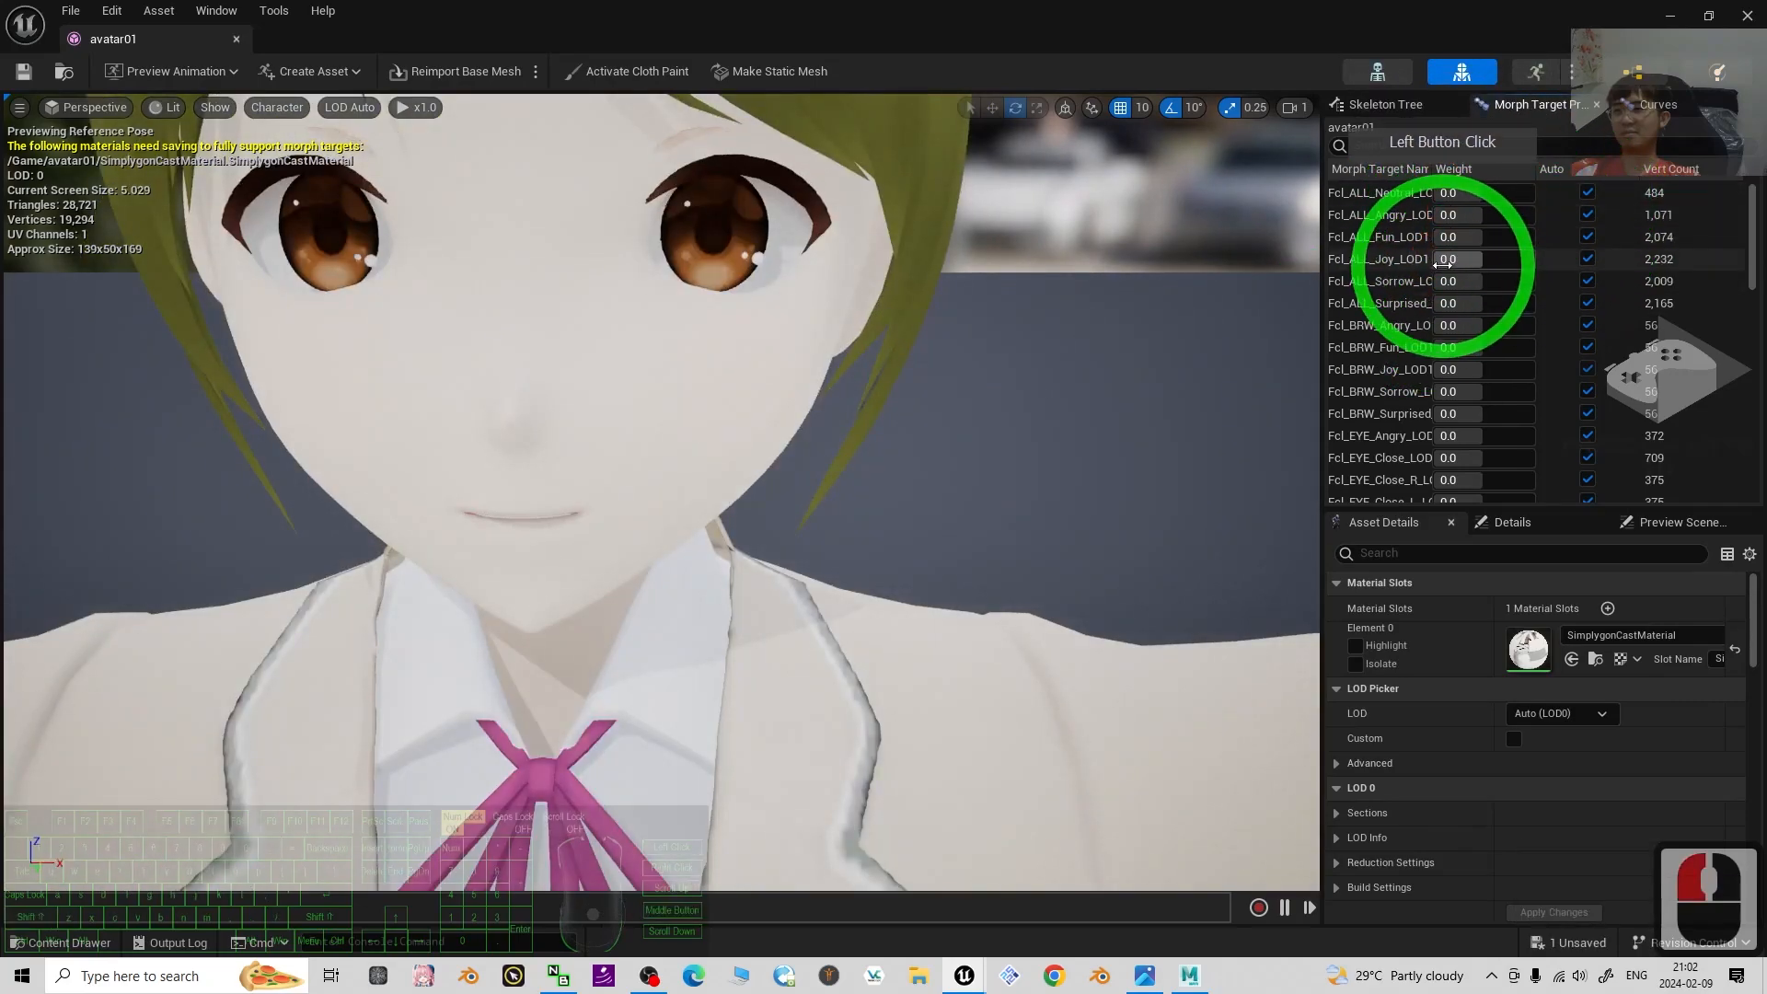
Preview the Fcl_ALL_Joy morph target on the avatar's face and reset its weight.
drag(1445, 258, 1550, 261)
click(1587, 258)
scroll(885, 413, down, 2)
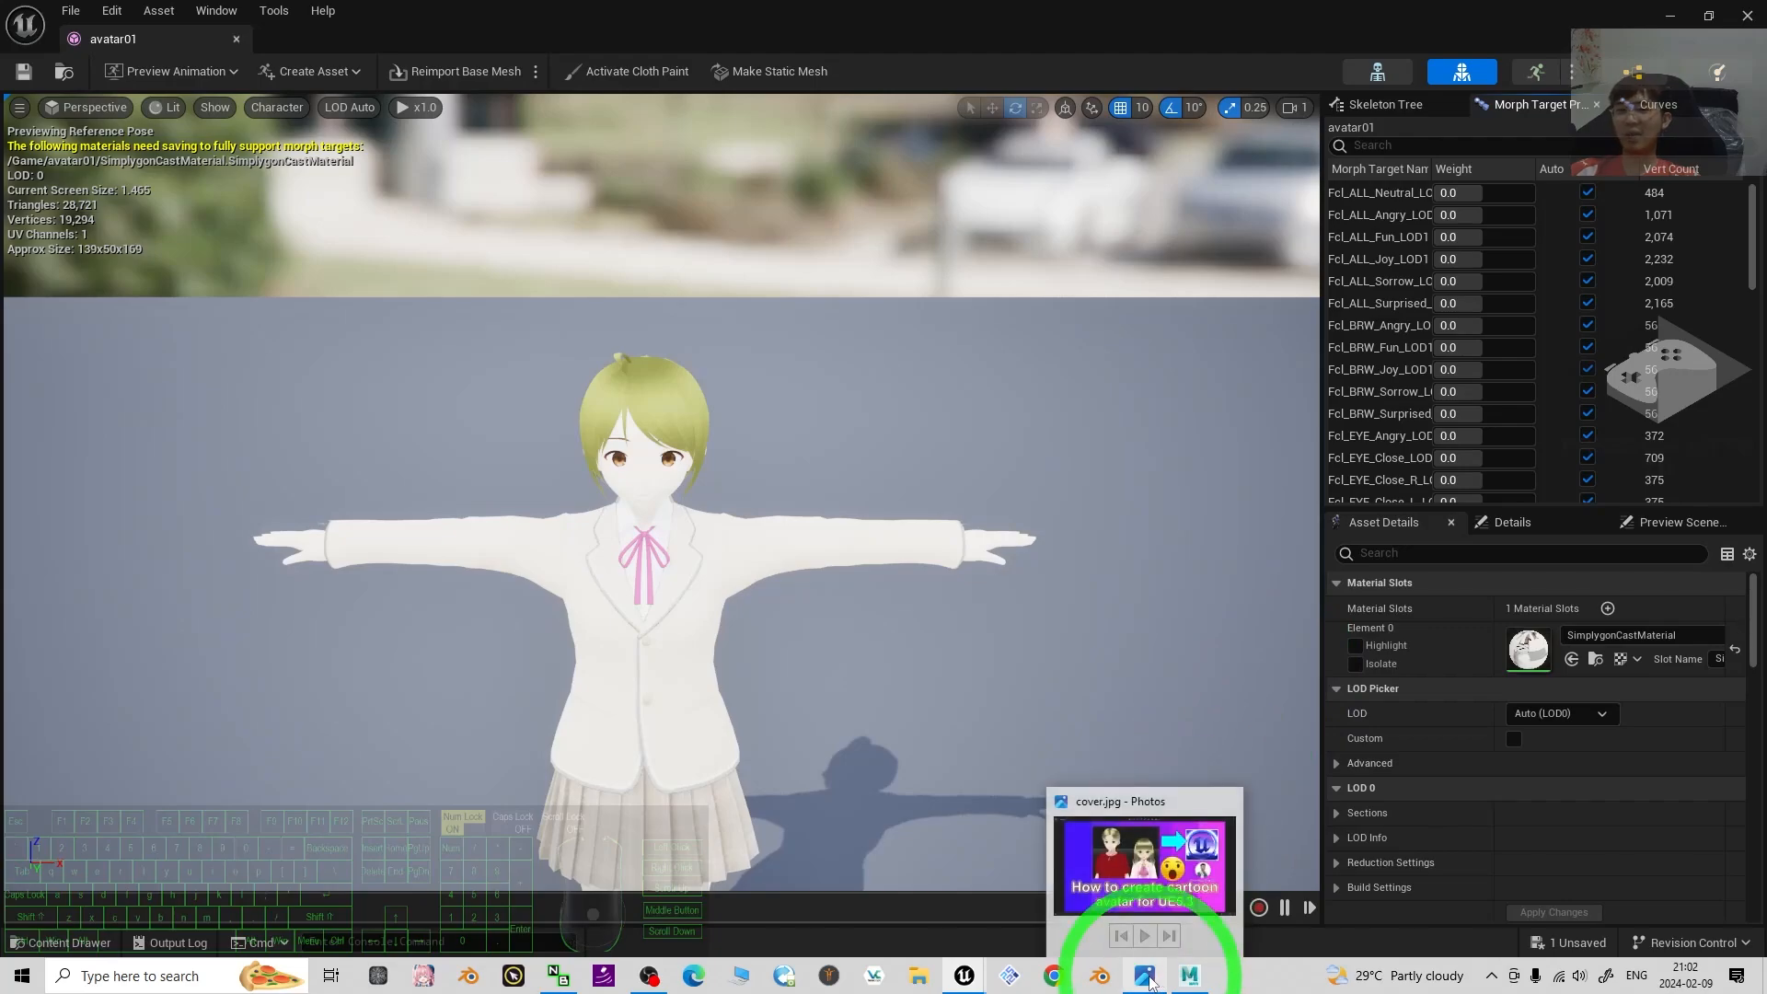
Switch to Photos to look at cover.jpg again and return to the avatar01 mesh editor in Unreal Editor.
click(1152, 982)
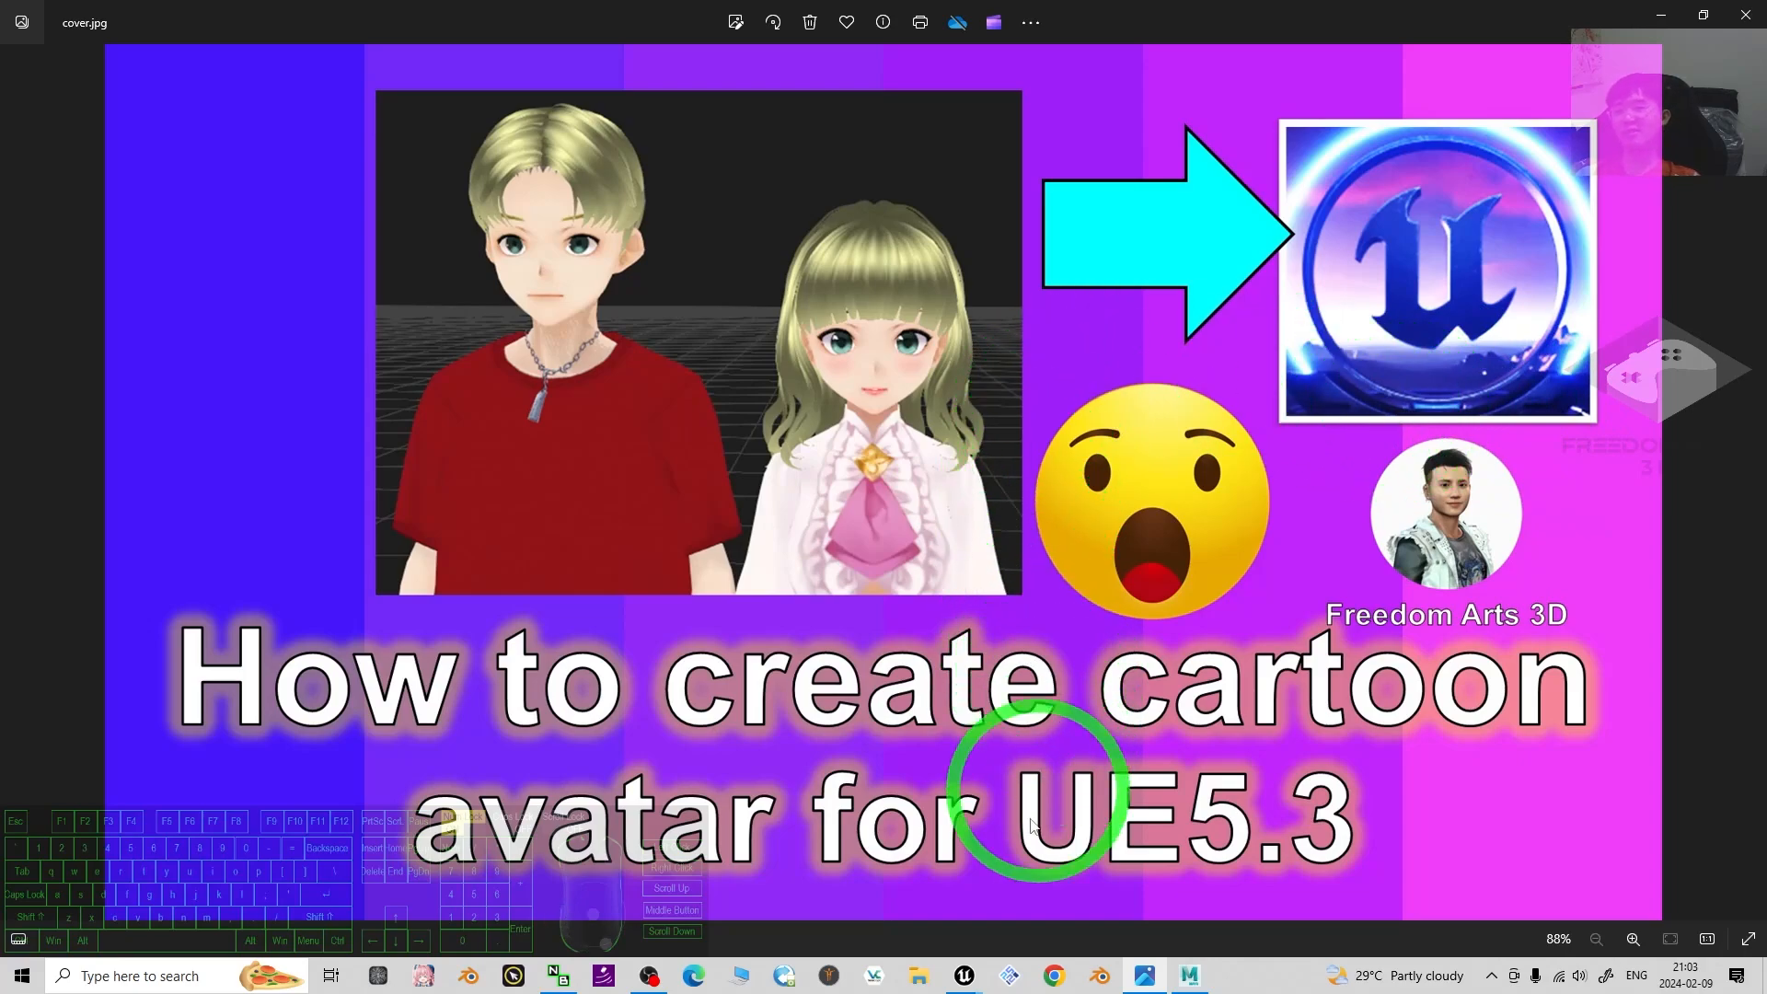
mouse_move(964, 977)
click(920, 904)
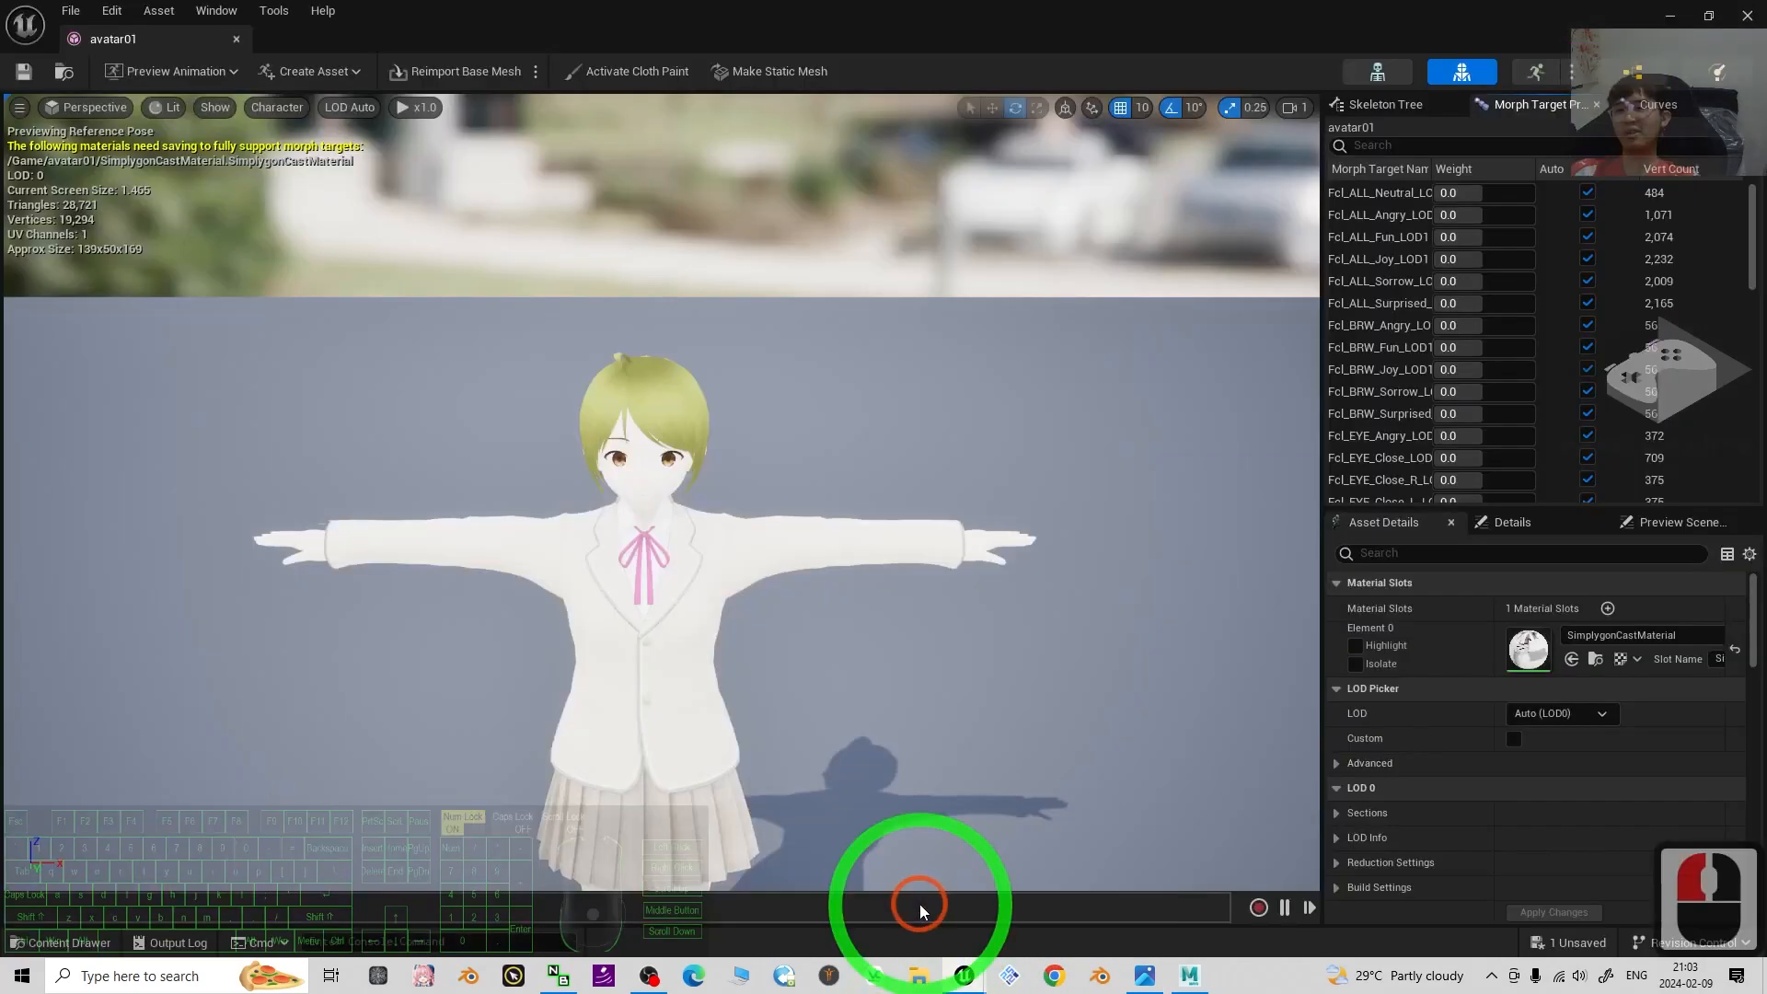
right_click(1244, 981)
click(1282, 886)
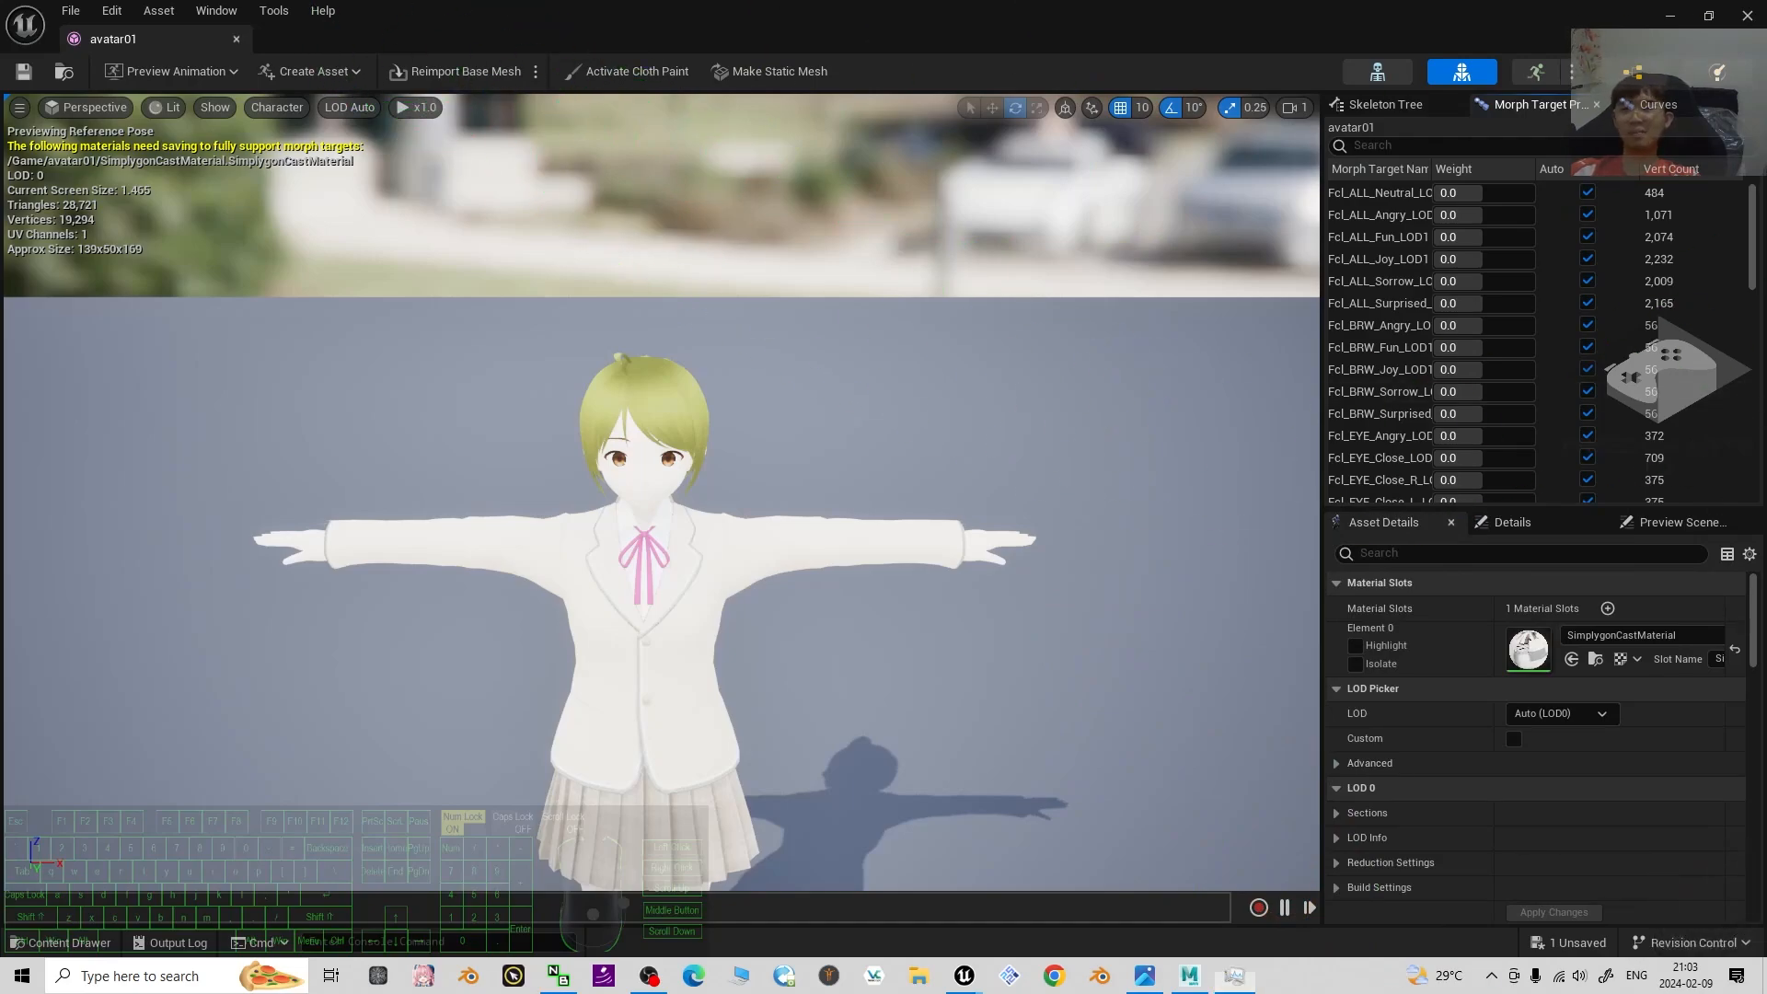
scroll(819, 599, up, 1)
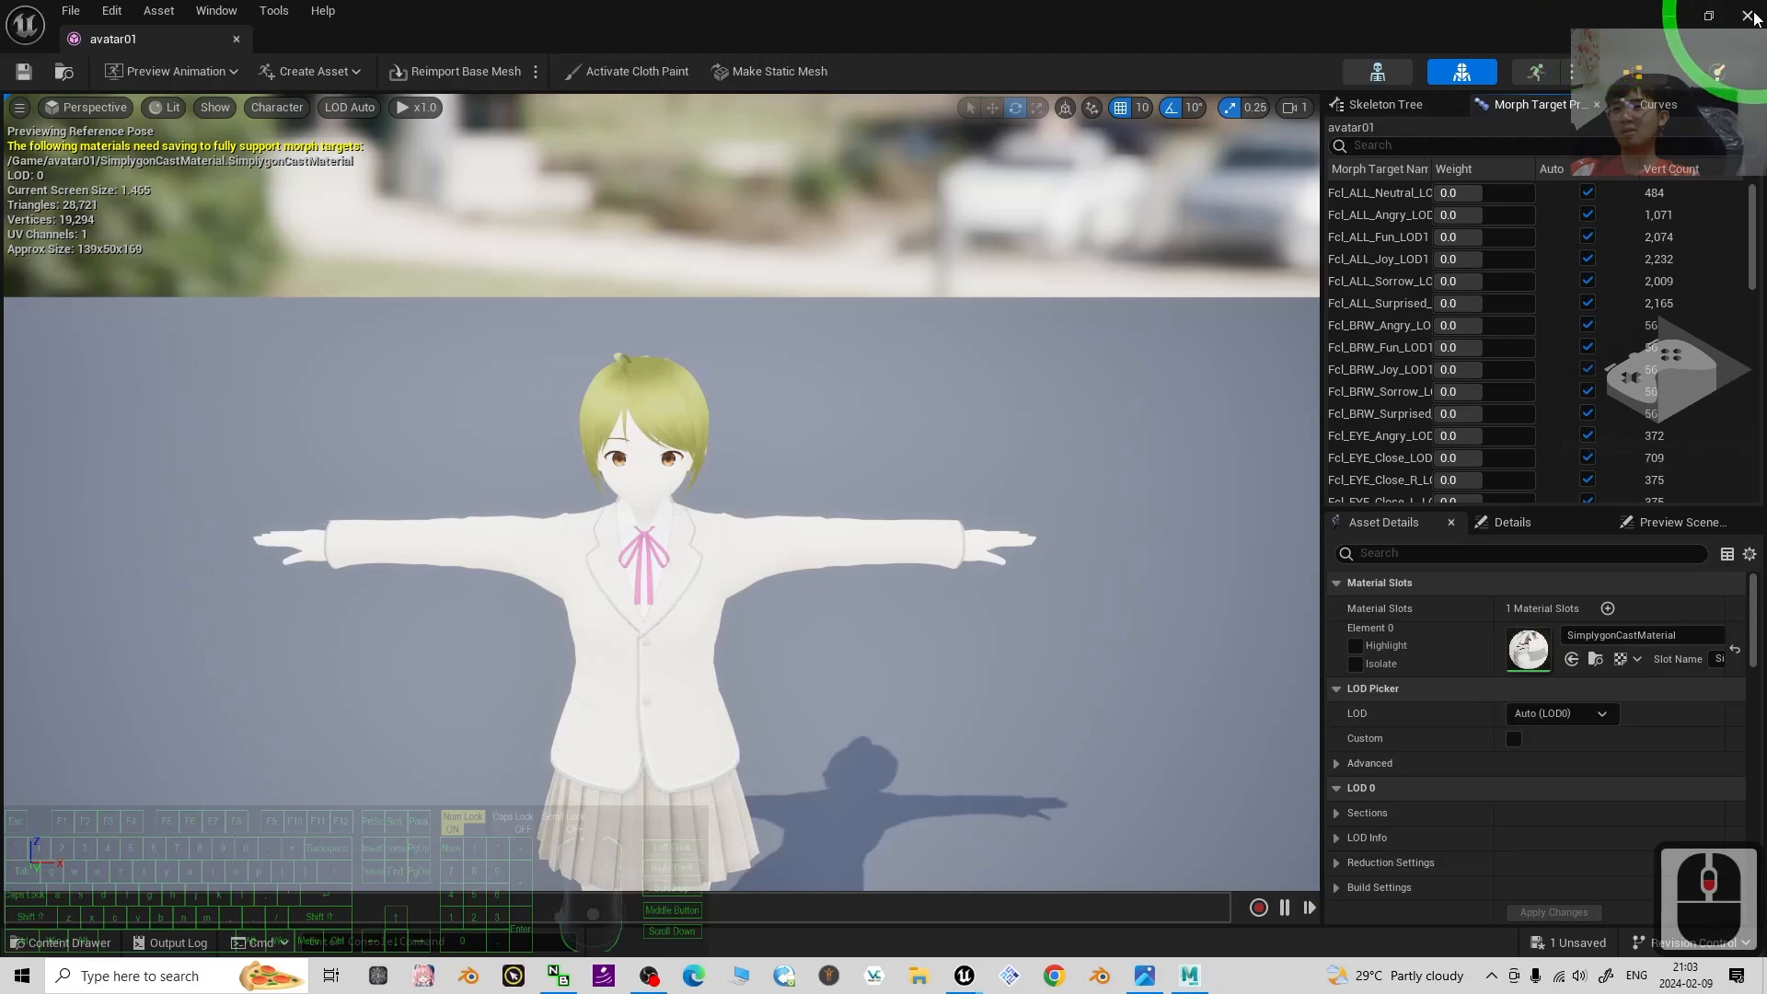
Close the avatar01 skeletal mesh editor and return to the ThirdPersonMap level.
scroll(972, 161, down, 2)
click(451, 233)
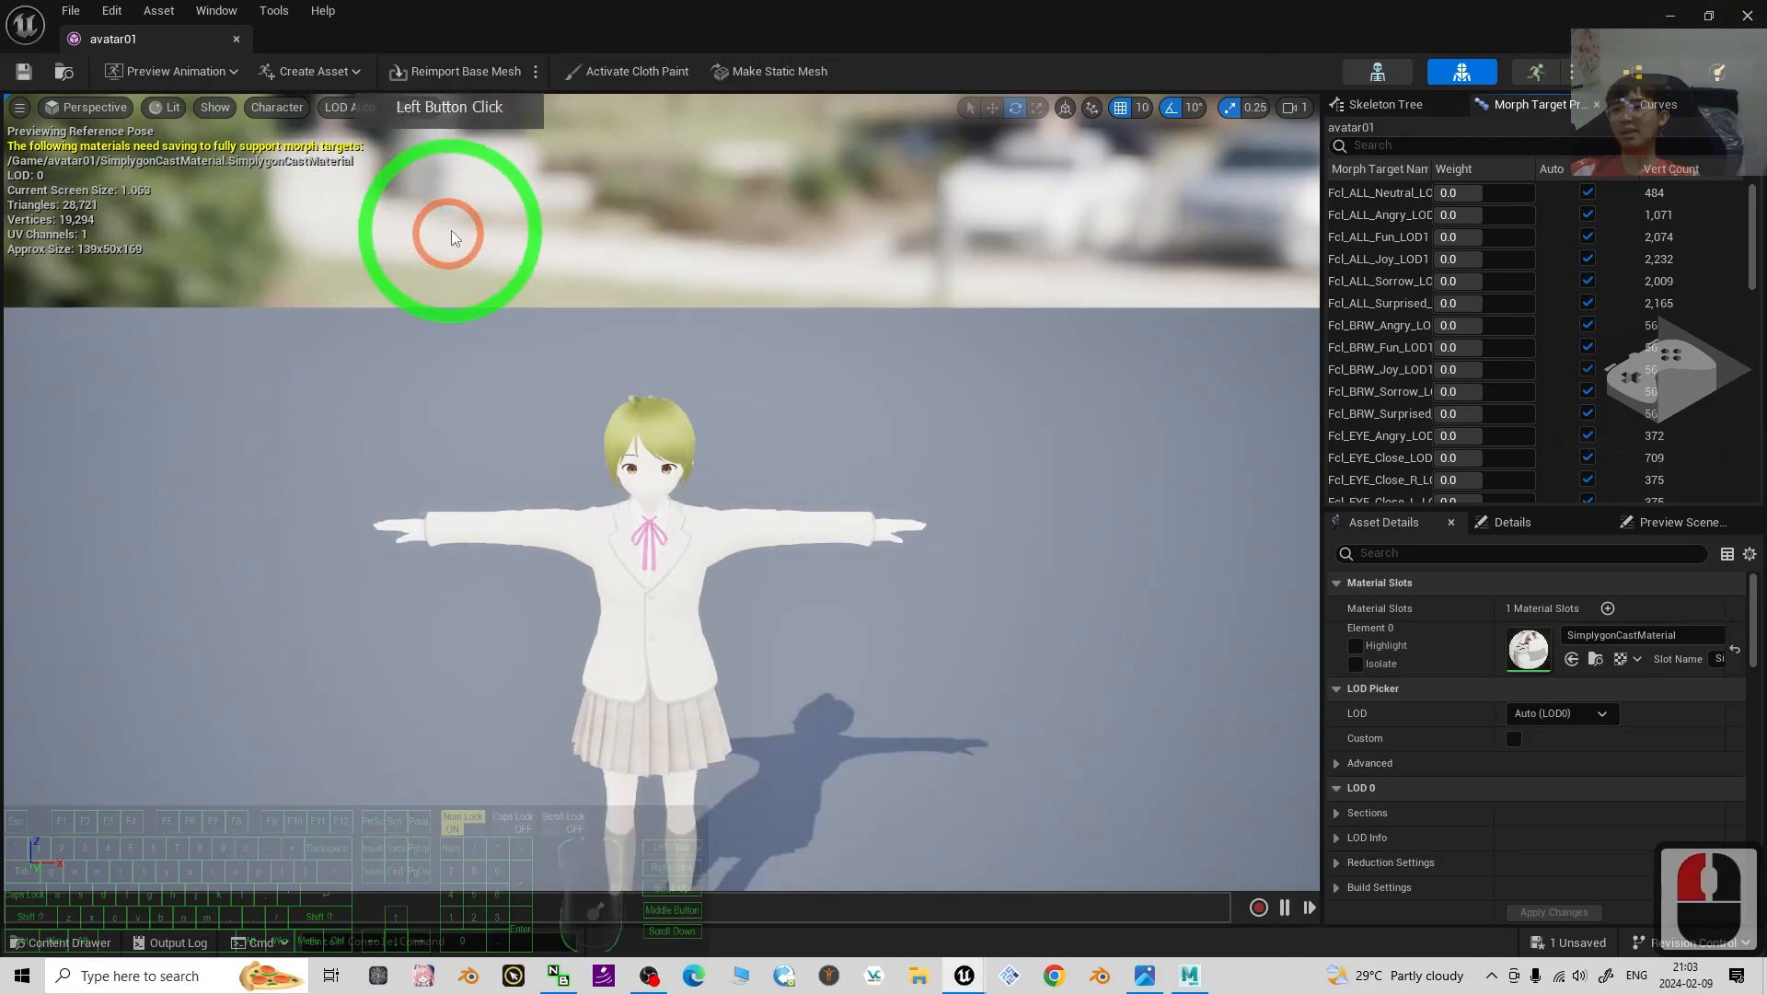
click(1749, 16)
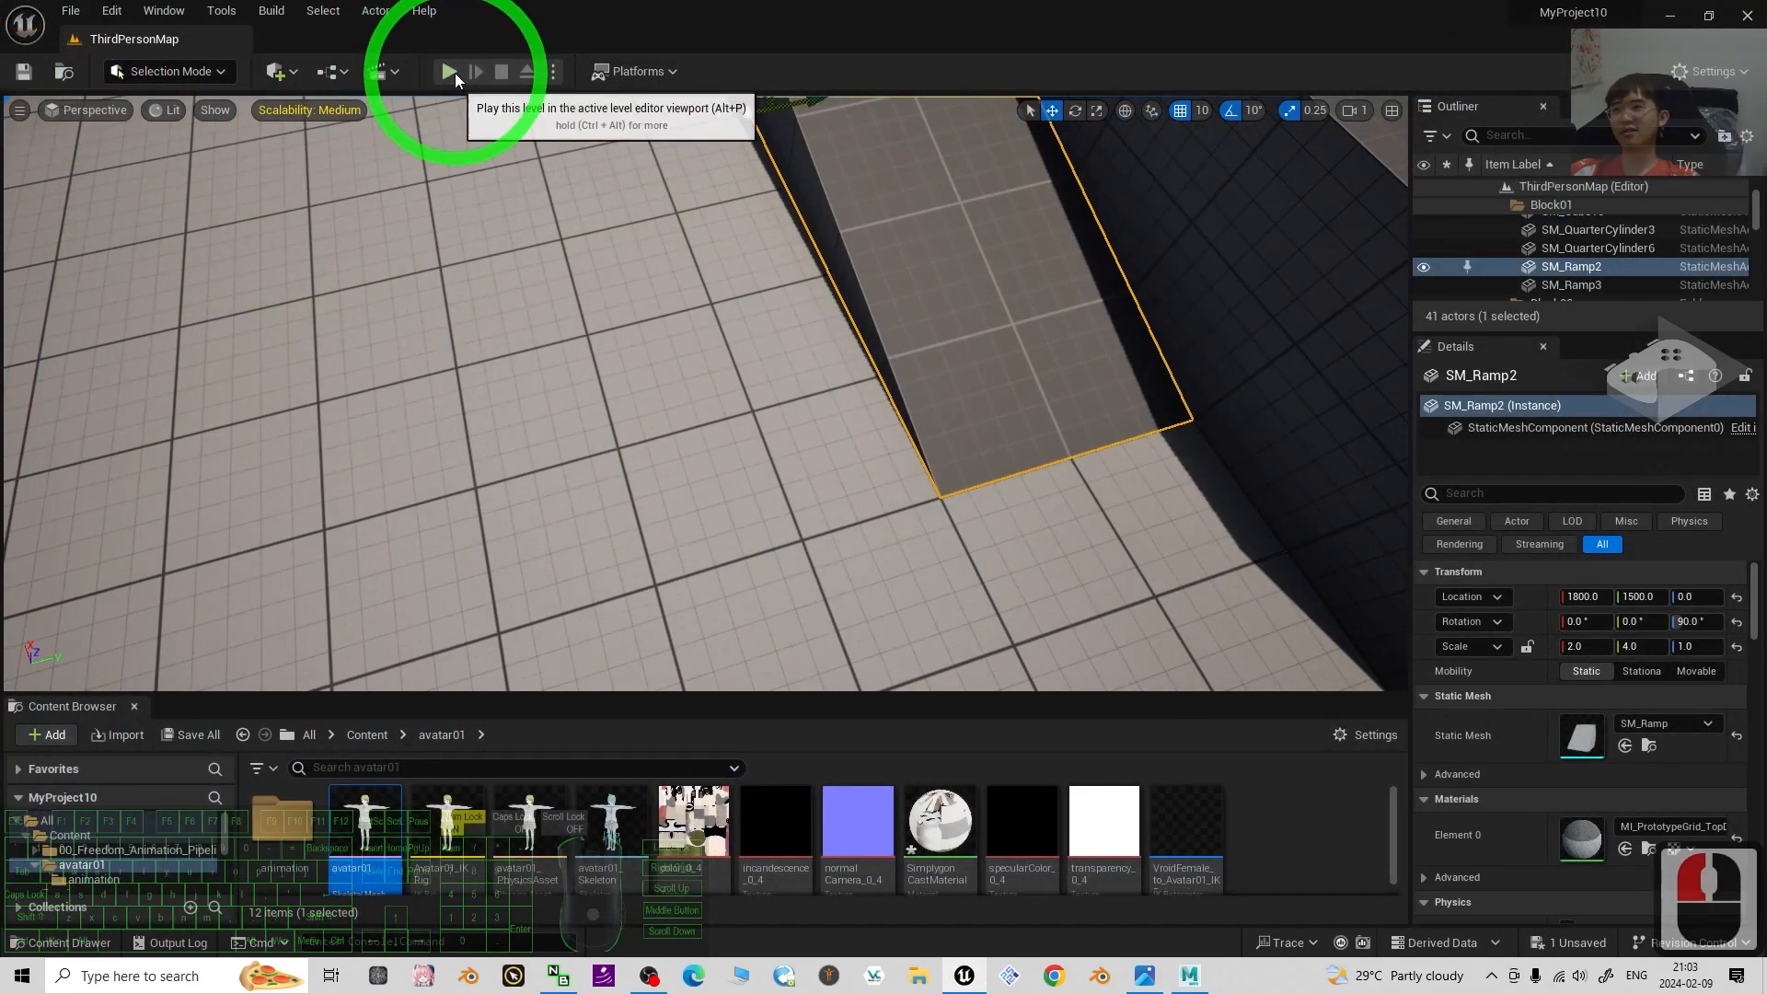
Play-test ThirdPersonMap in the viewport, running and jumping with the avatar over the ramps and raised platforms.
click(454, 71)
click(683, 478)
key(s)
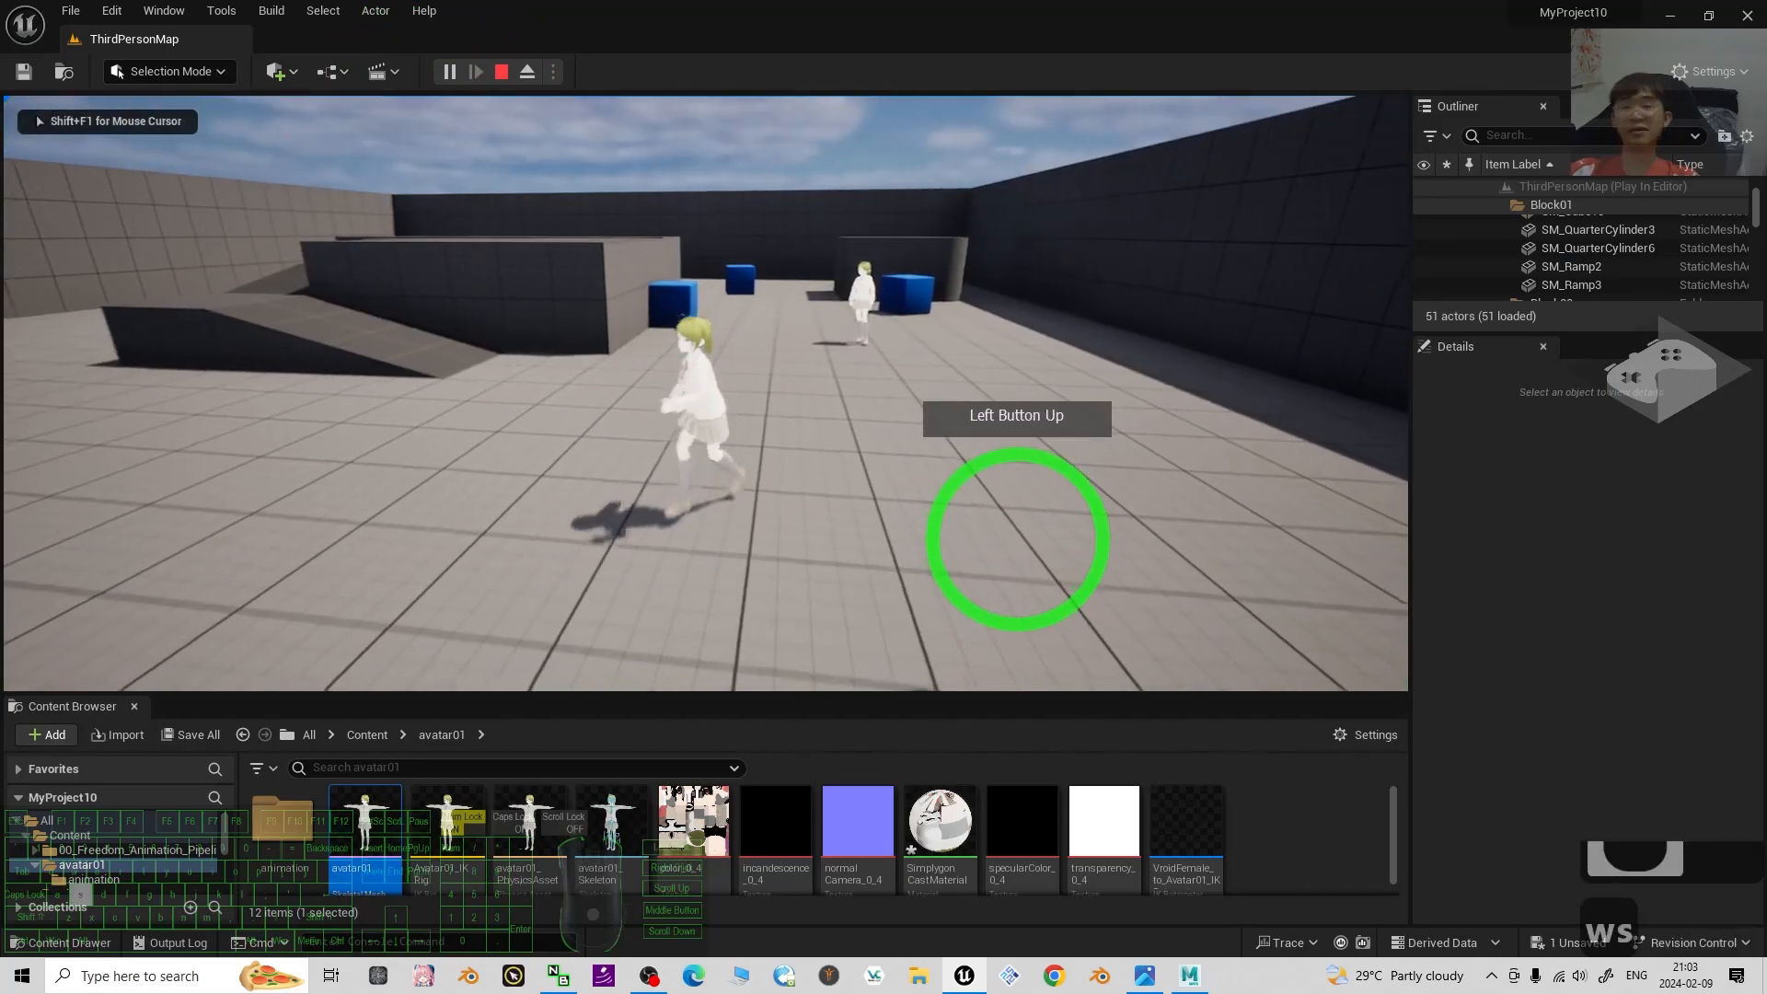
key(a)
key(w)
key(a)
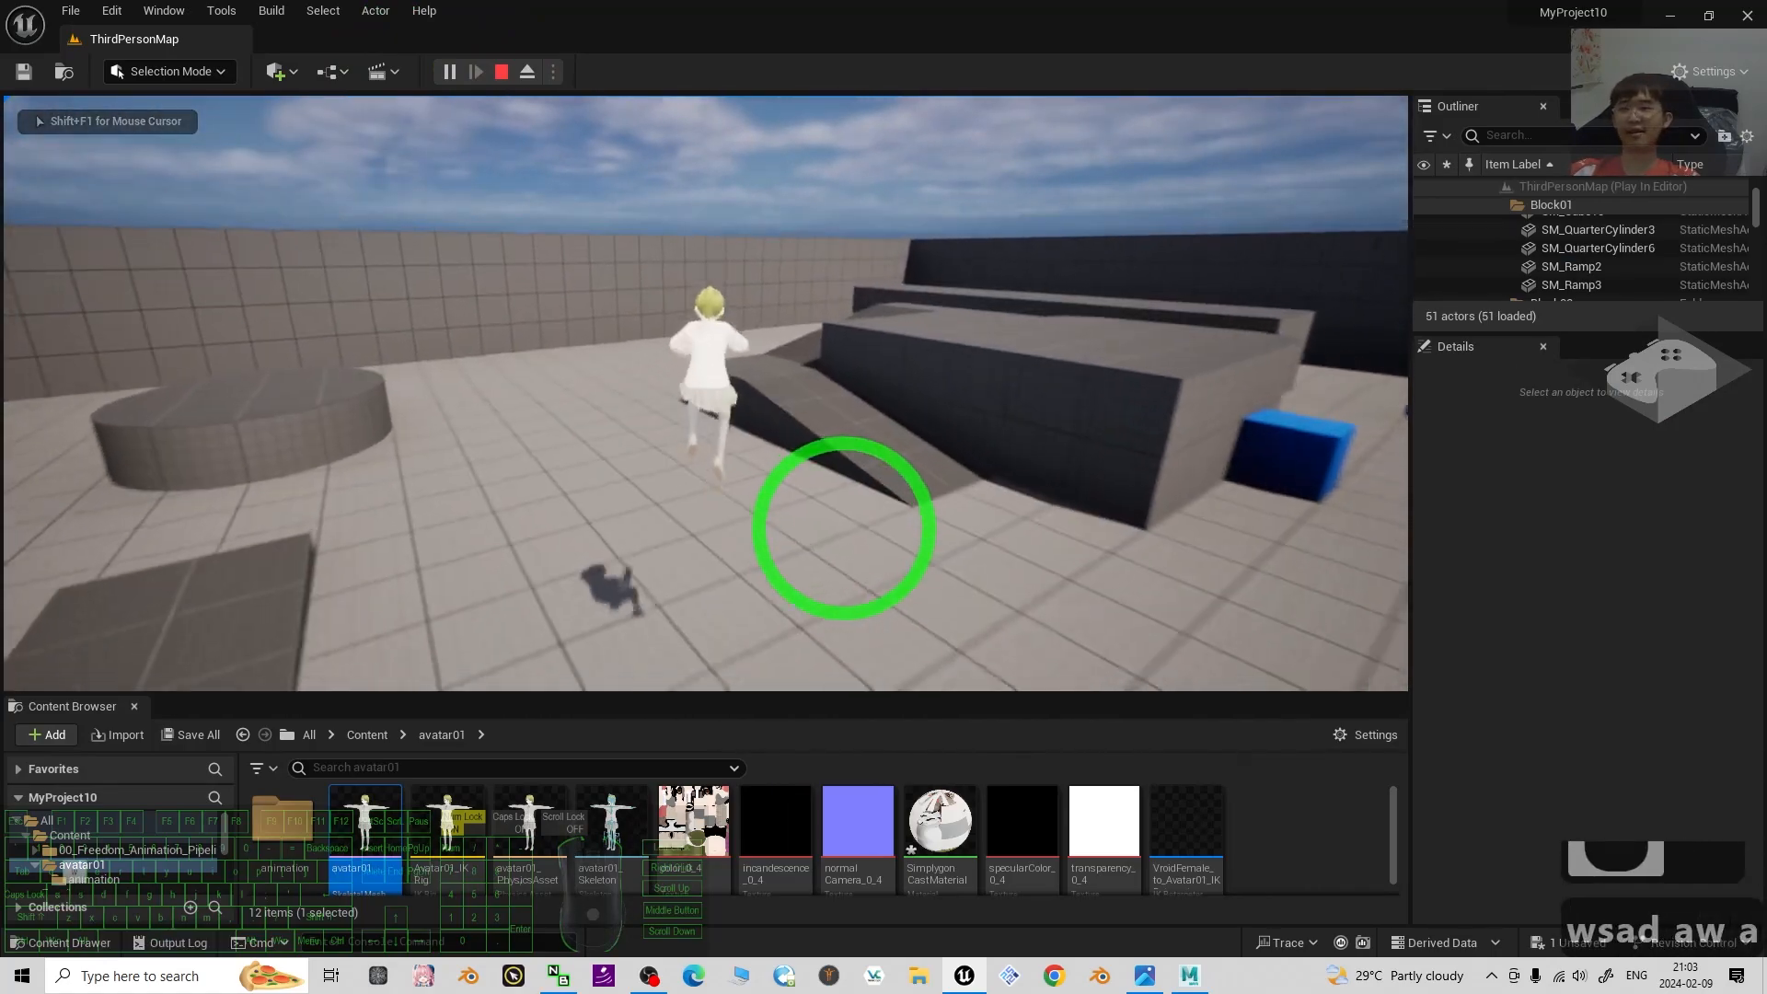
key(d)
key(a)
key(d)
key(s)
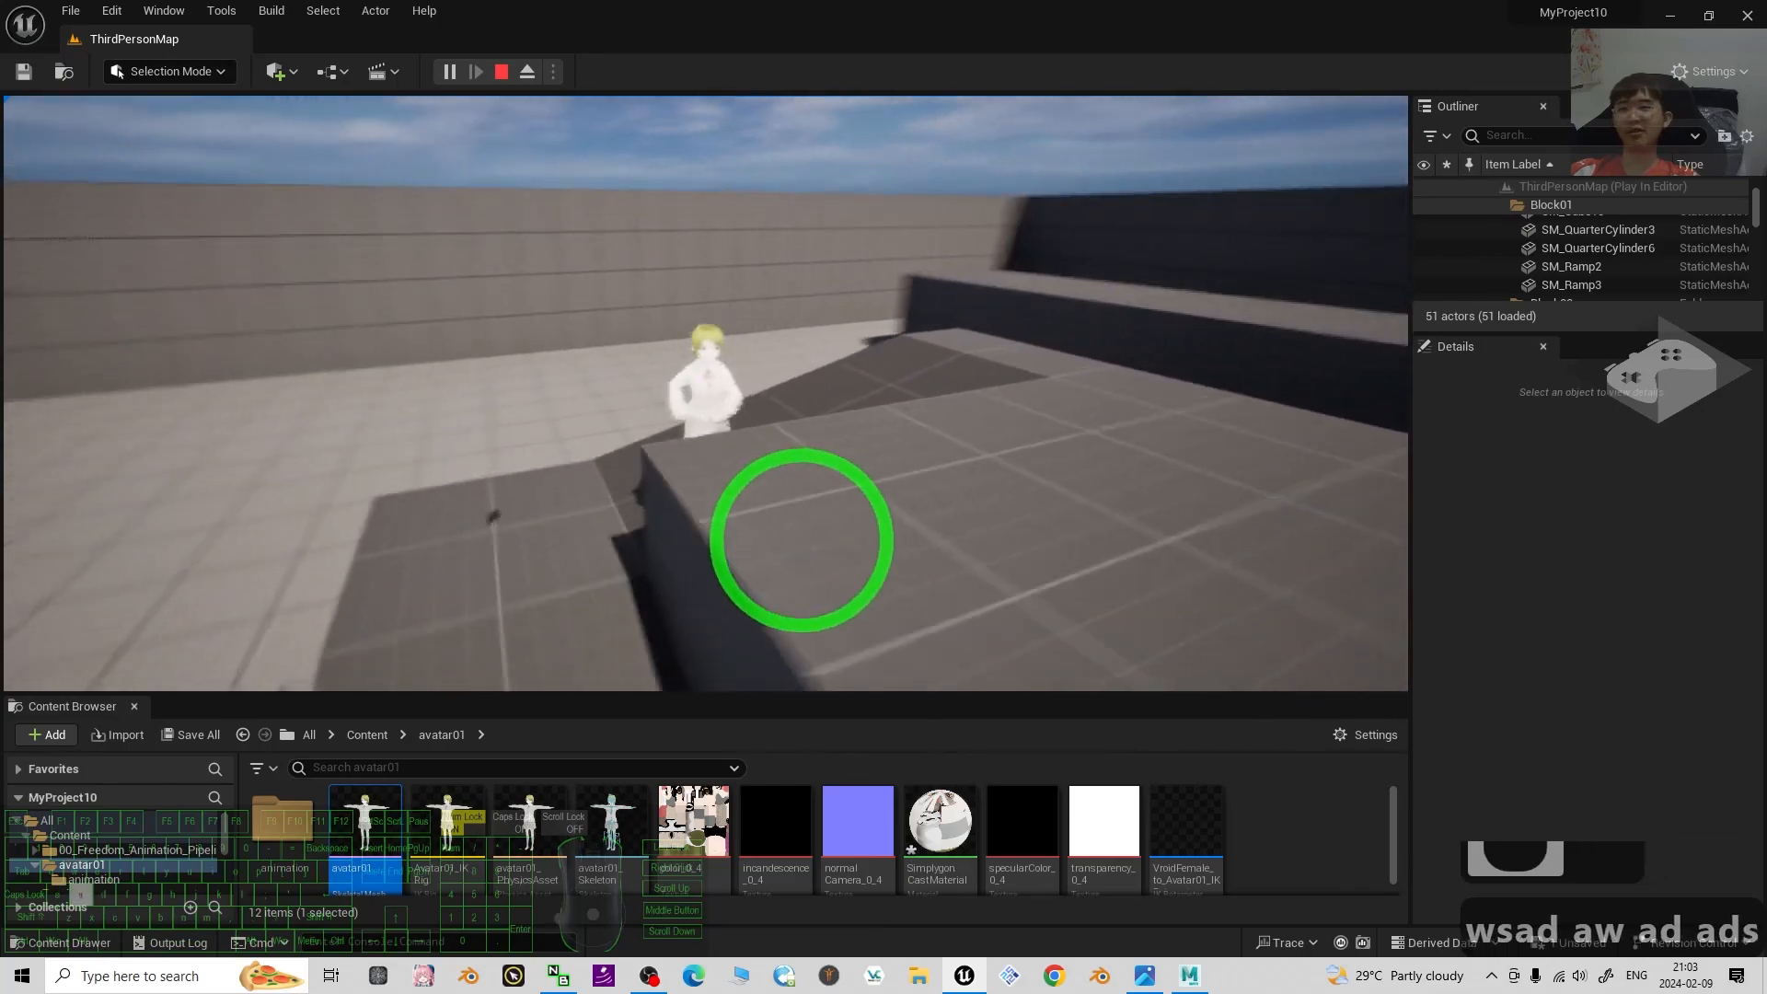
key(d)
key(w)
key(d)
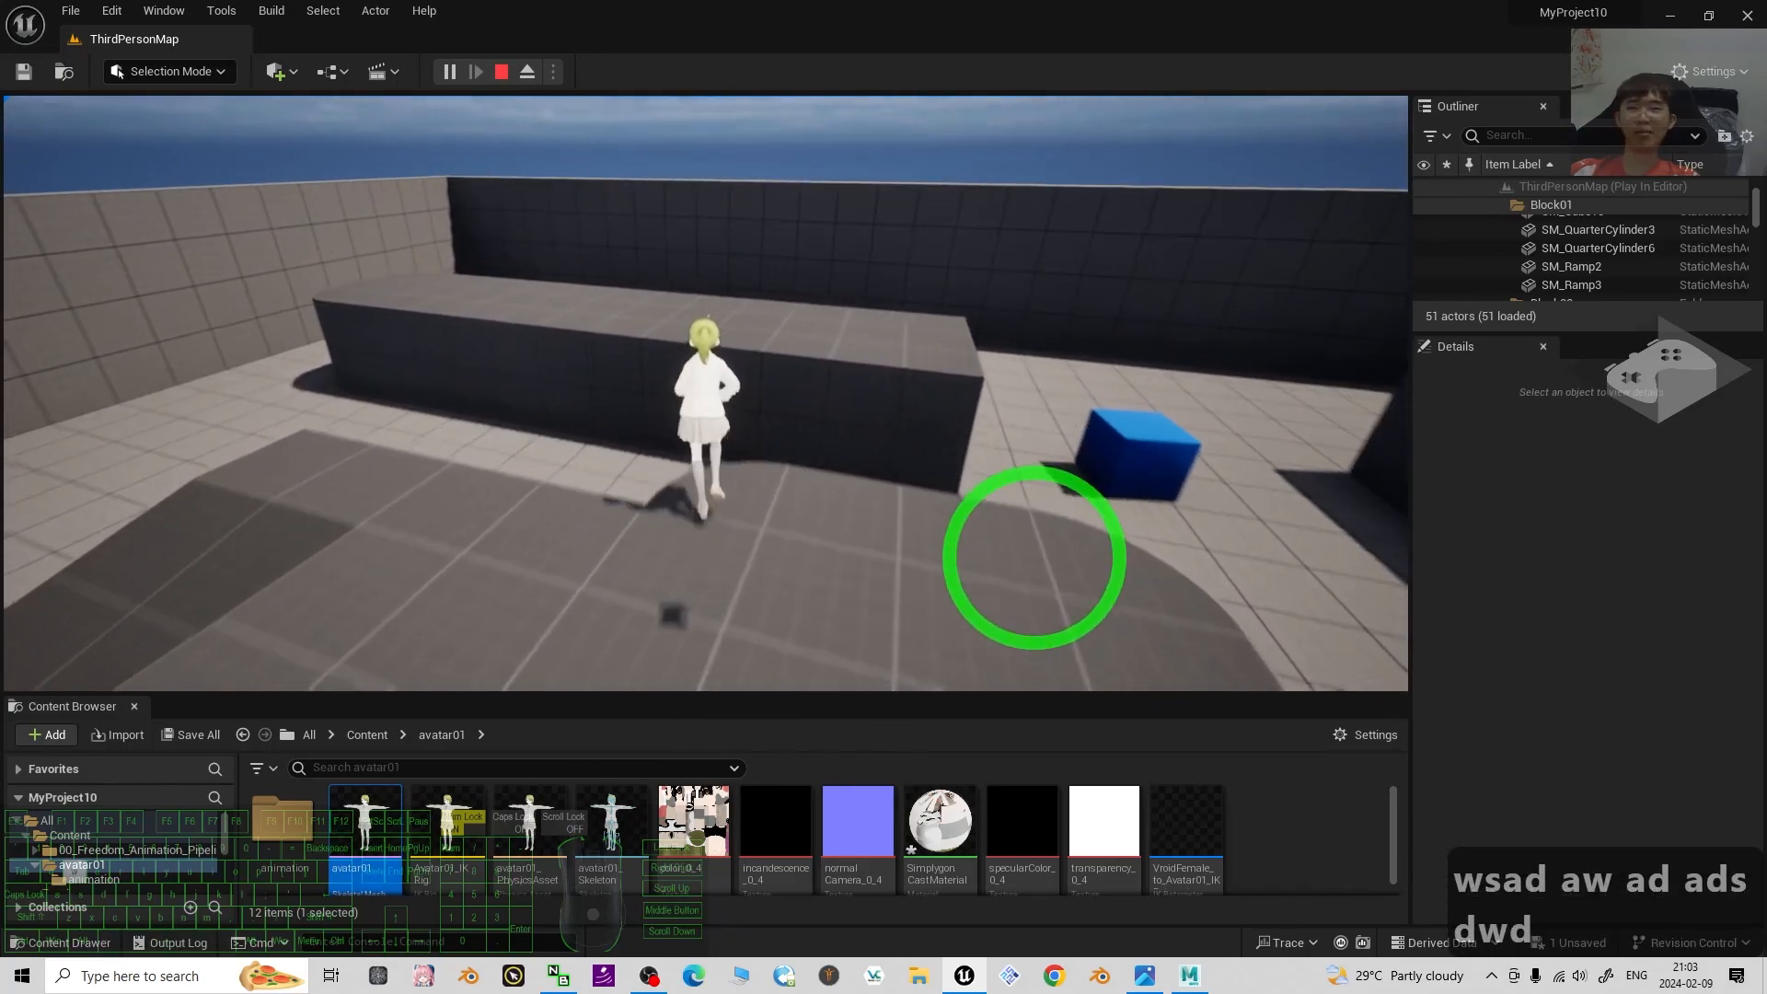
key(d)
key(s)
key(a)
key(w)
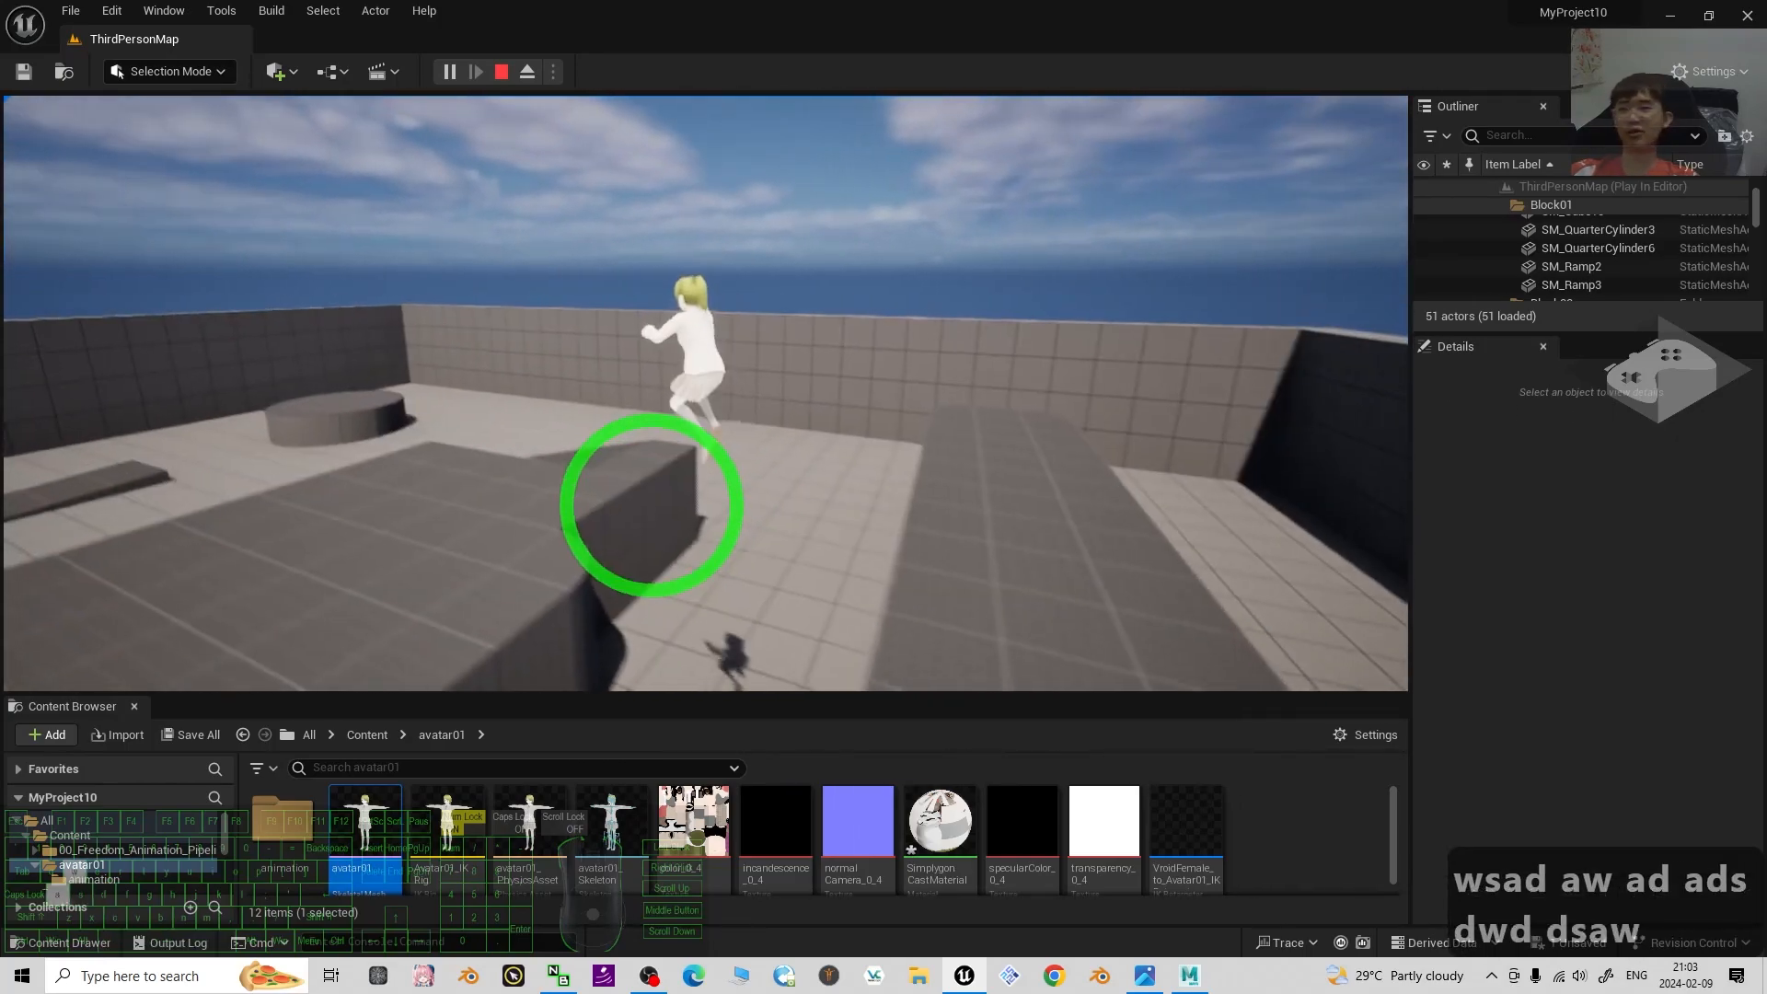